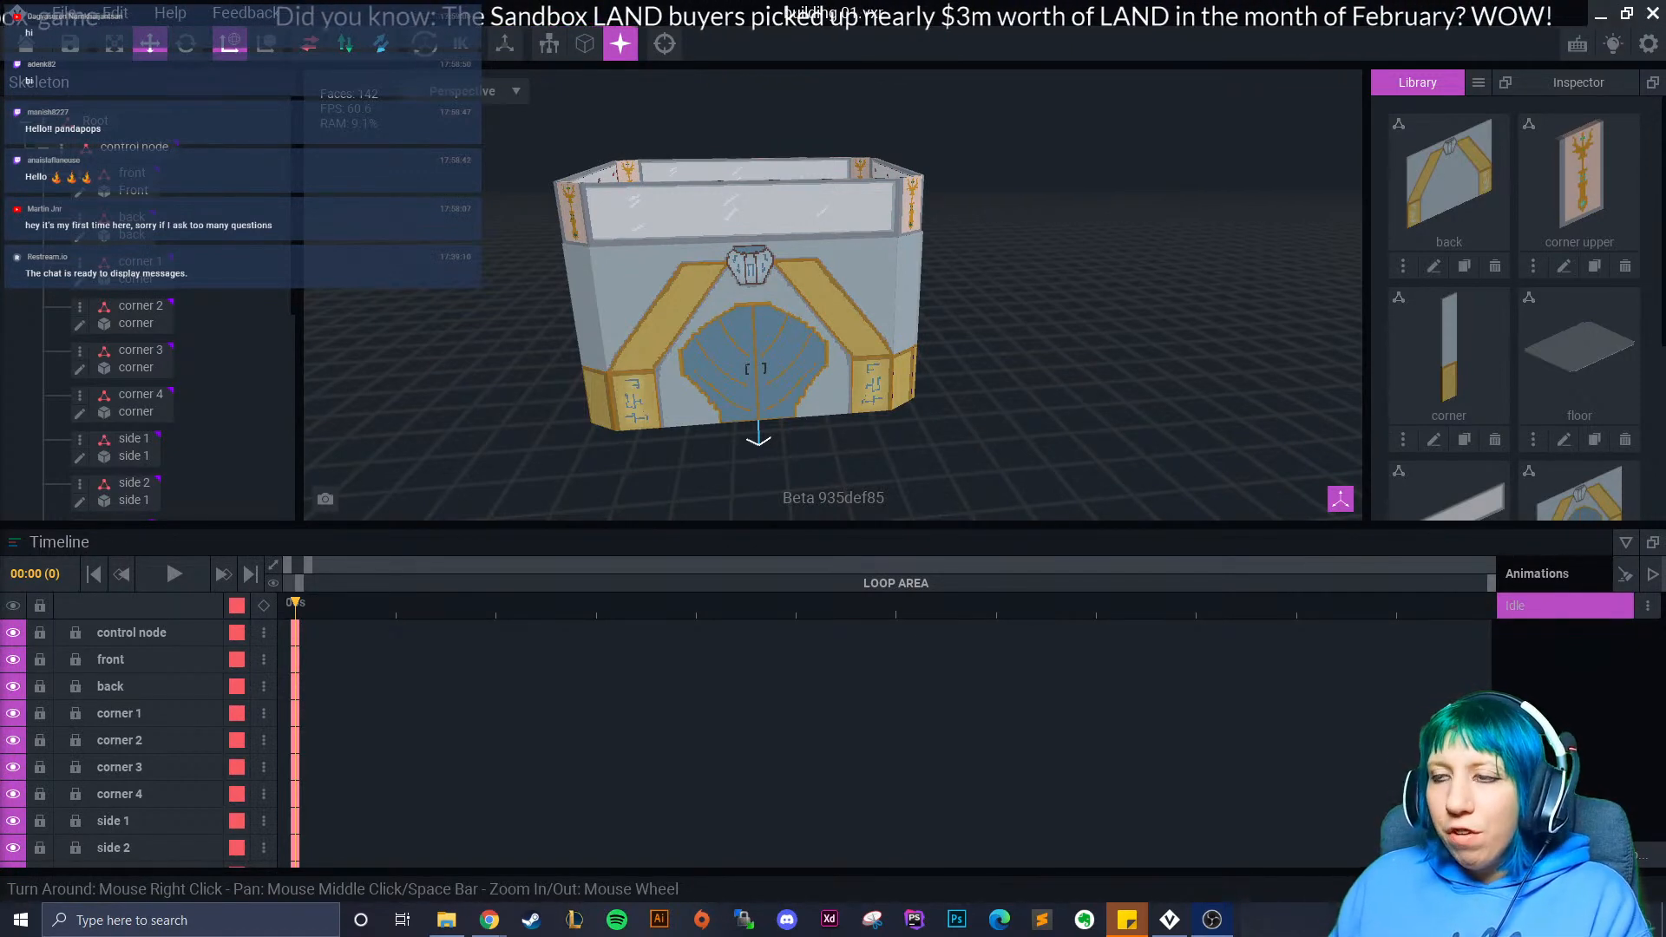
- Examine the building's walls, fenced roof and decorated corners from several angles
right_drag(680, 302, 680, 302)
scroll(715, 360, up, 3)
right_drag(715, 360, 715, 360)
right_drag(673, 290, 673, 290)
right_drag(776, 267, 658, 394)
scroll(896, 380, down, 5)
right_drag(896, 380, 917, 411)
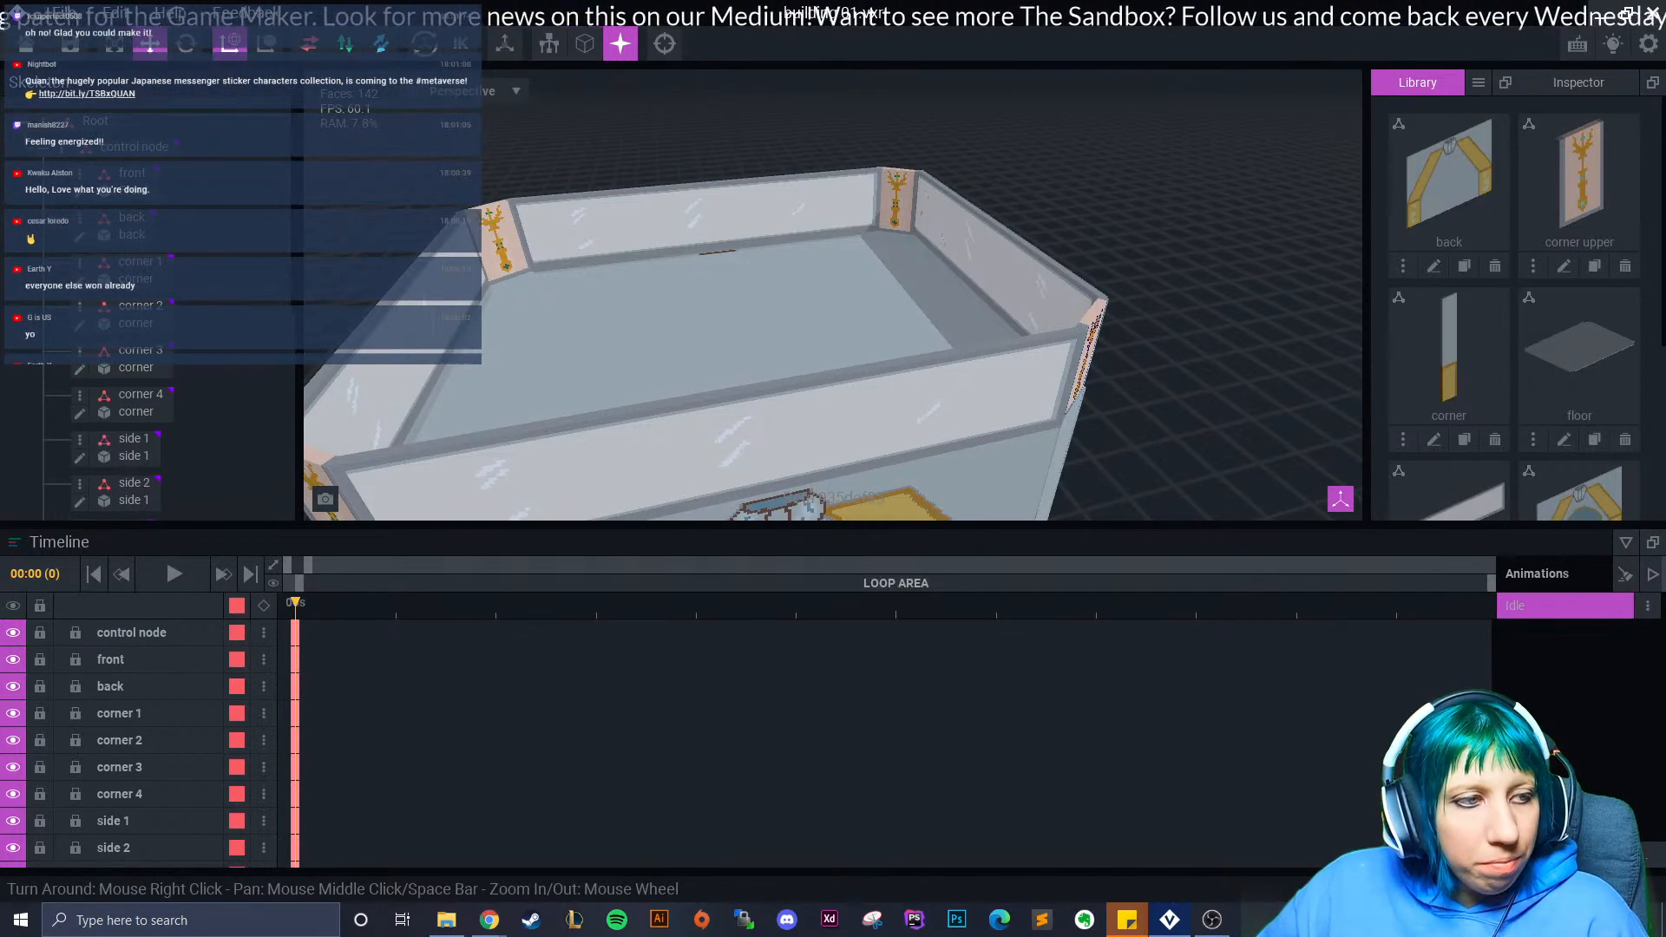
right_drag(752, 348, 924, 369)
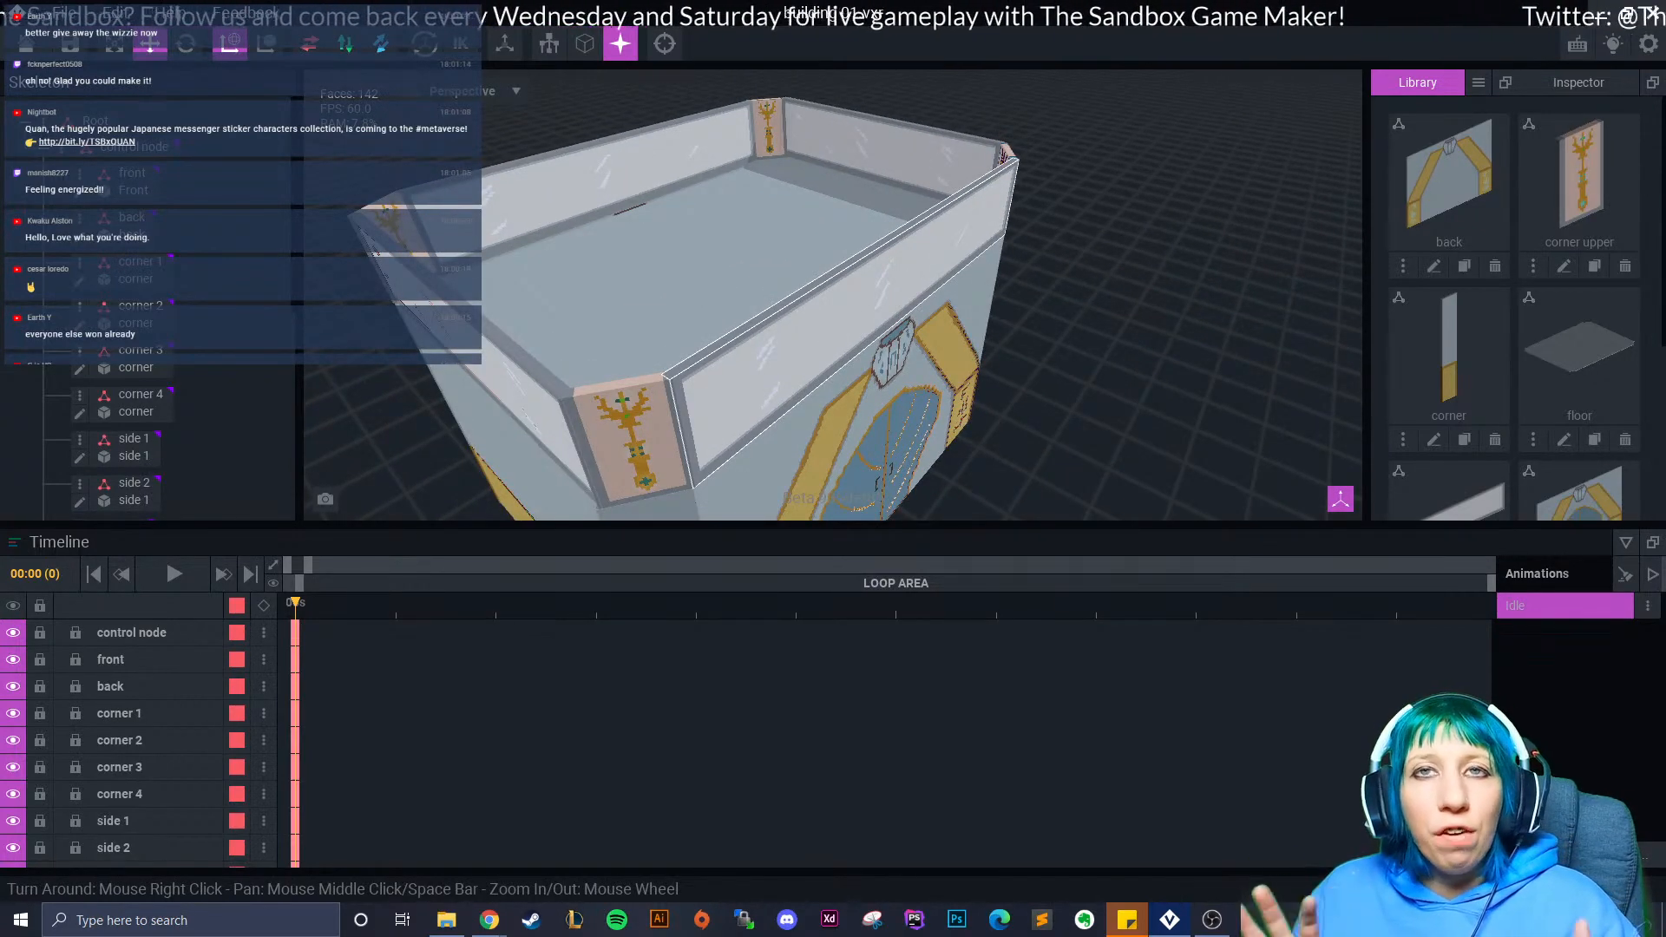
right_drag(939, 496, 898, 449)
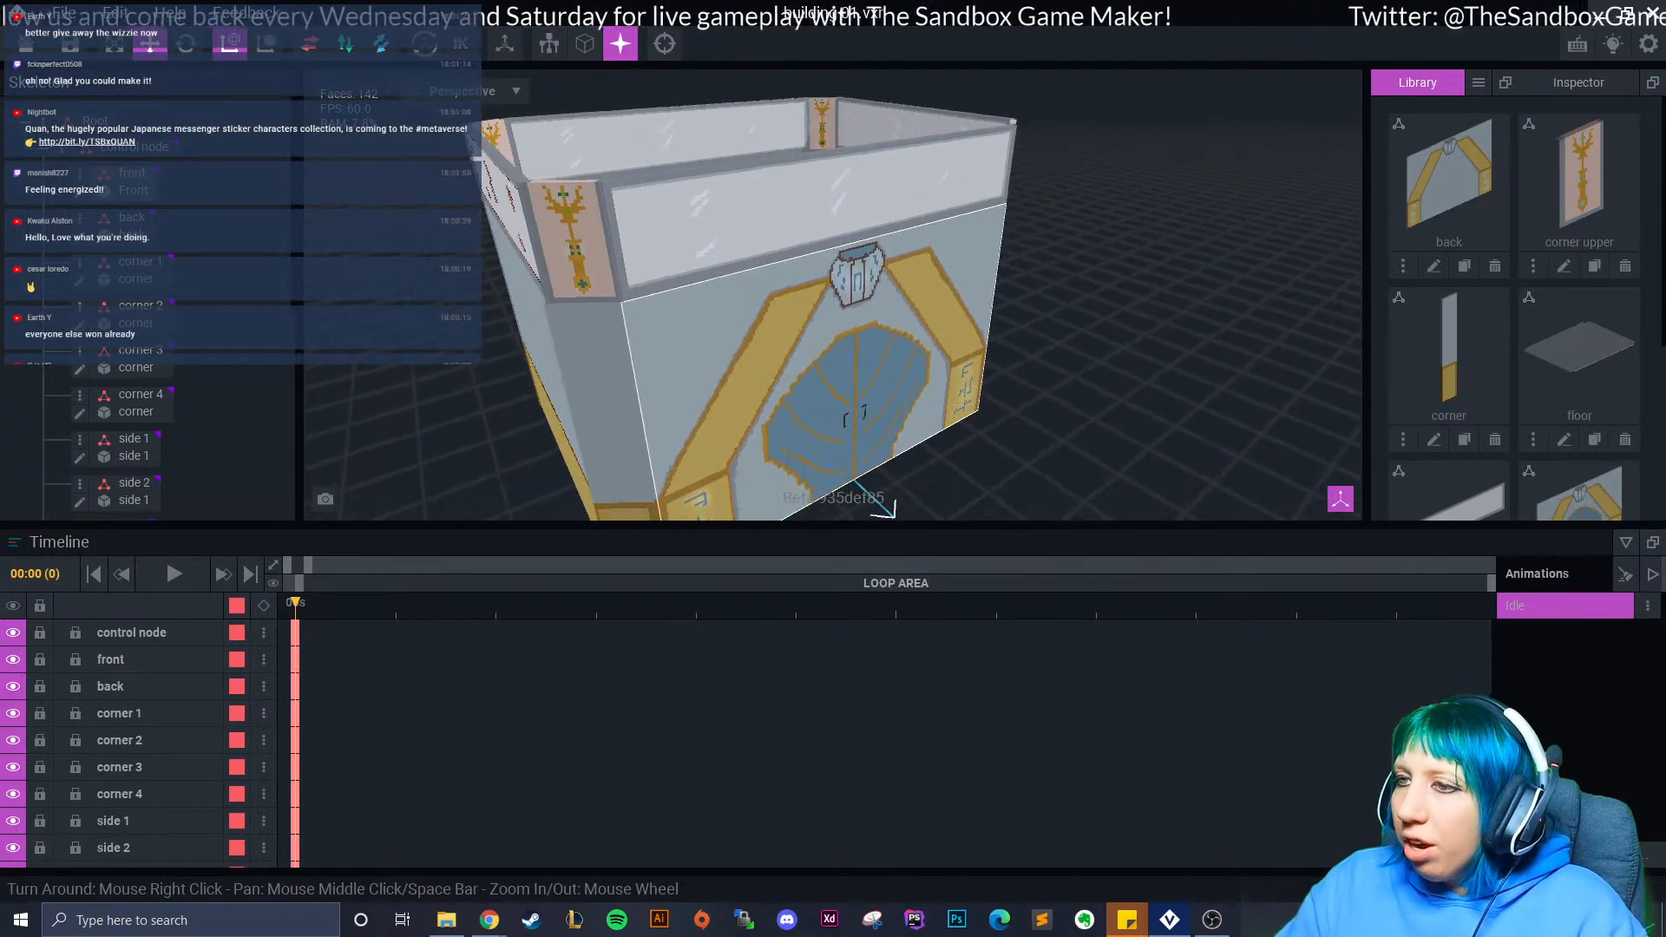
- Open the back wall model for editing, inspect its panel from several angles, and save it while returning to the building
click(1433, 266)
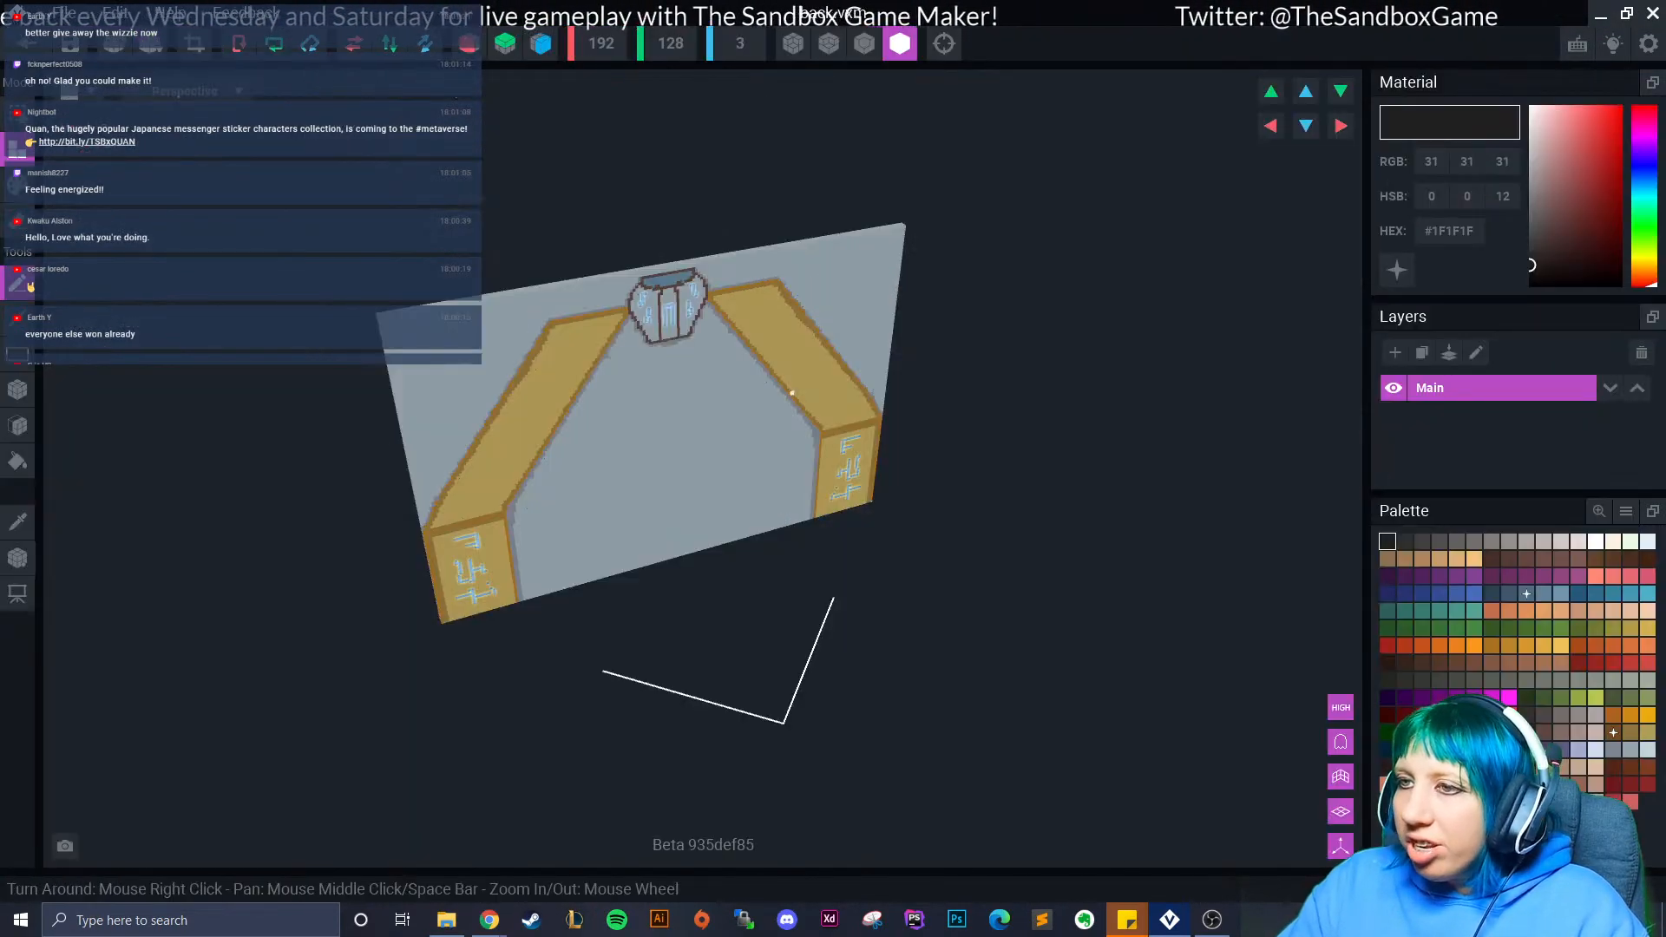
right_drag(768, 395, 700, 385)
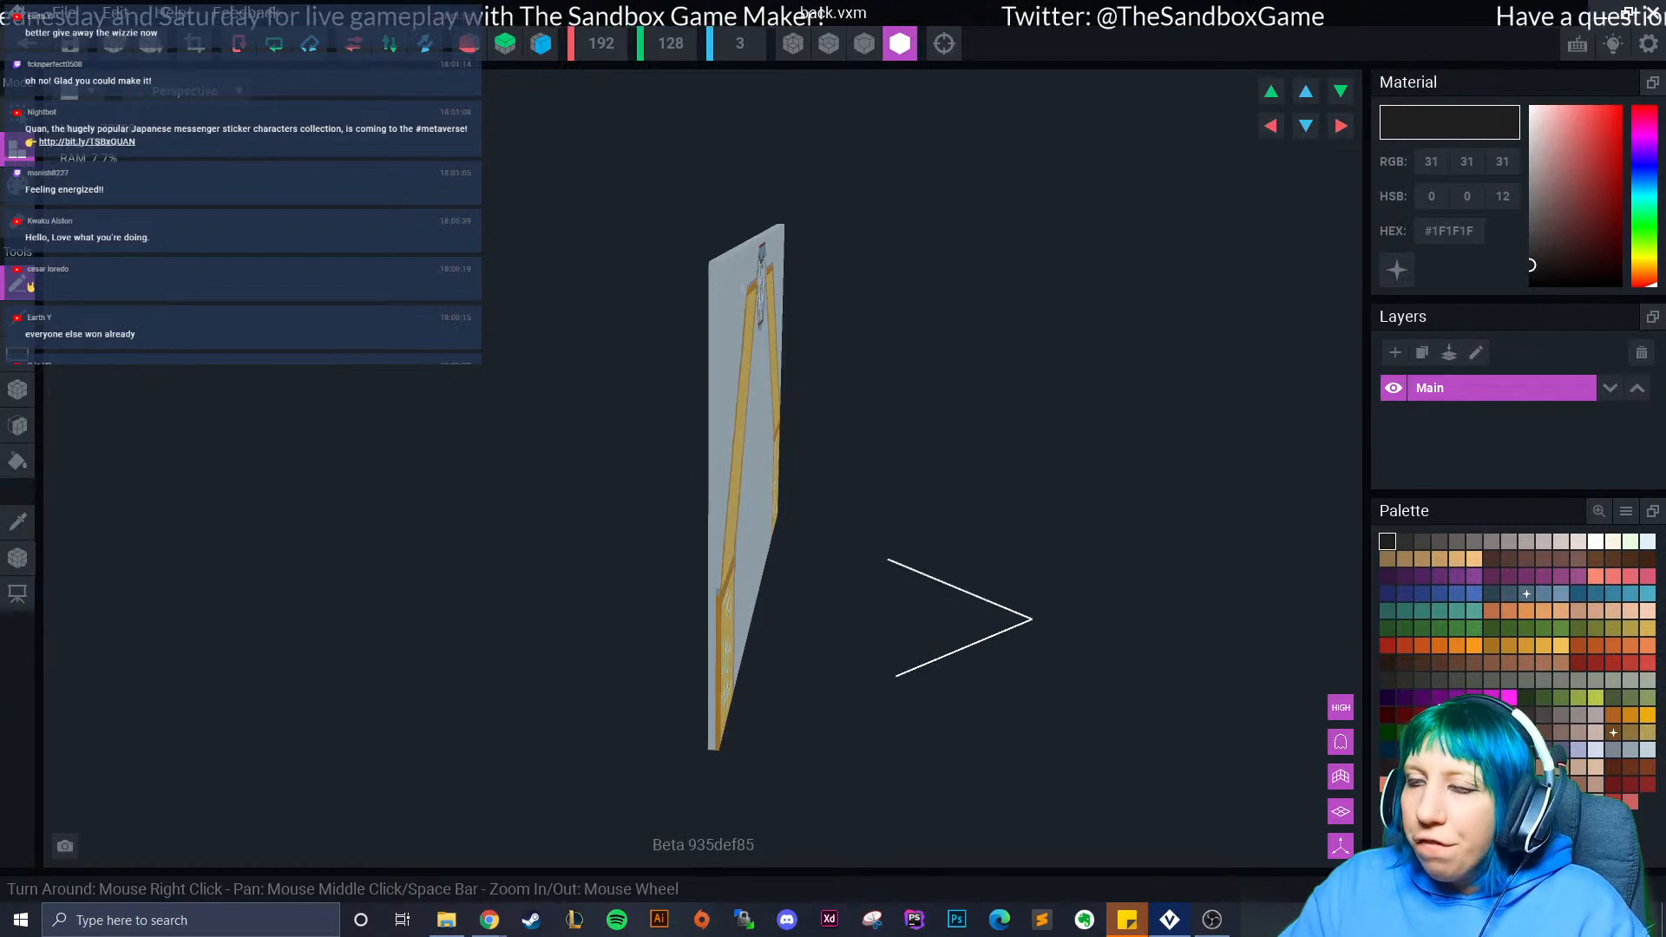
click(865, 45)
right_drag(737, 446, 753, 419)
right_drag(758, 350, 505, 475)
scroll(511, 490, down, 4)
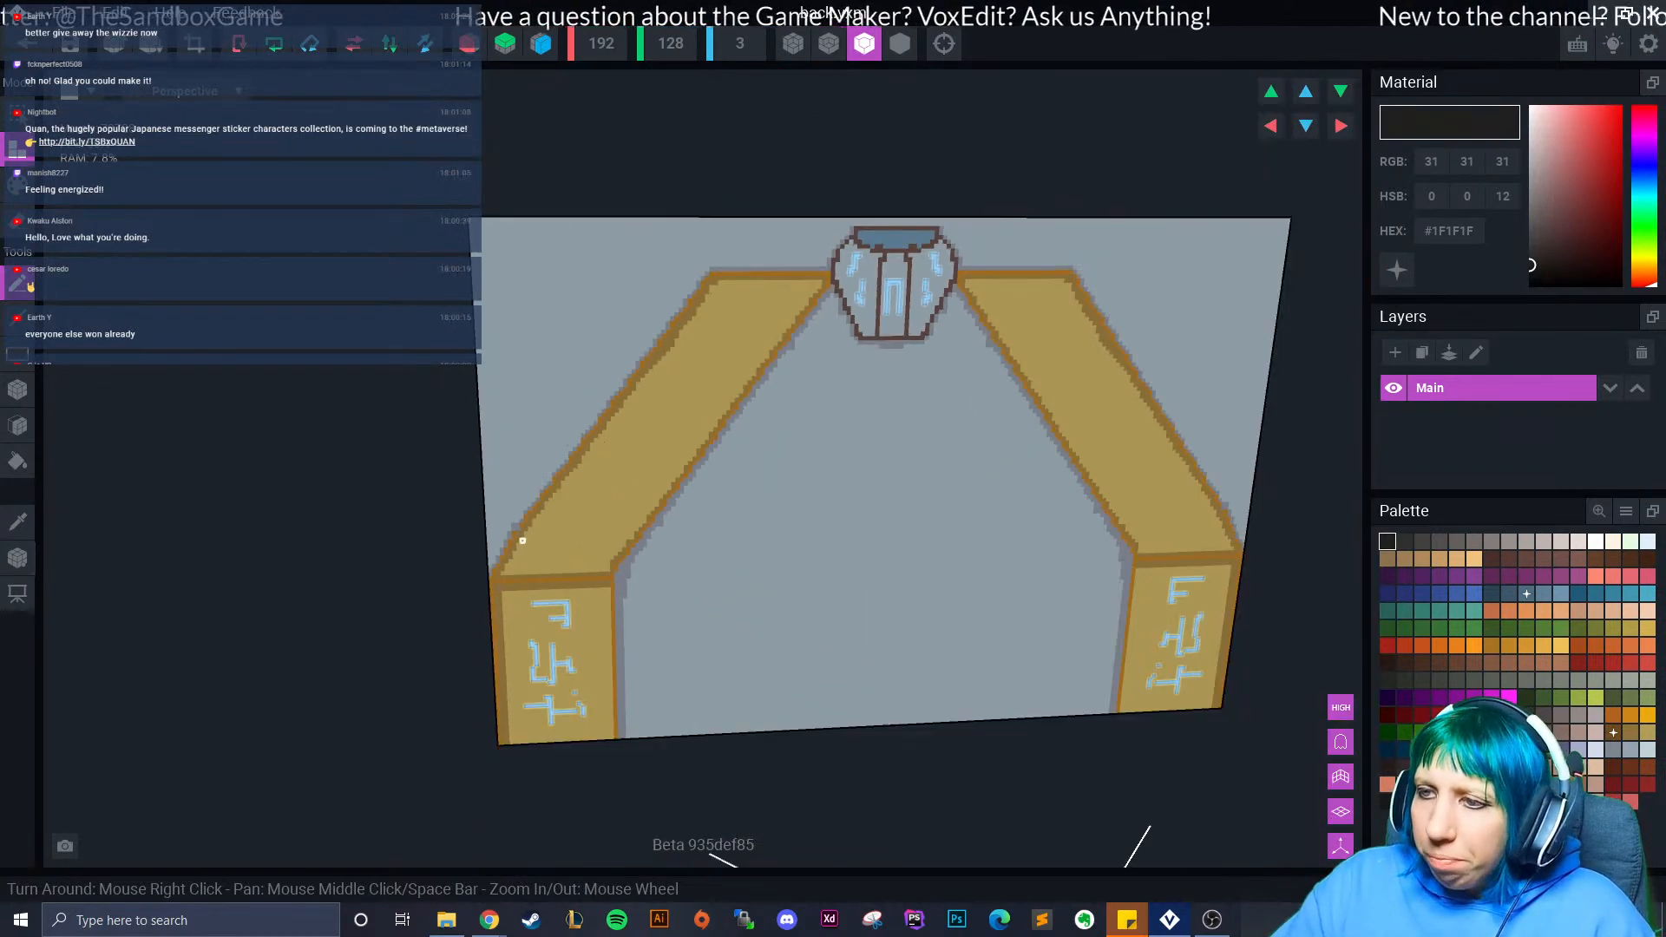
right_drag(524, 535, 554, 547)
click(27, 43)
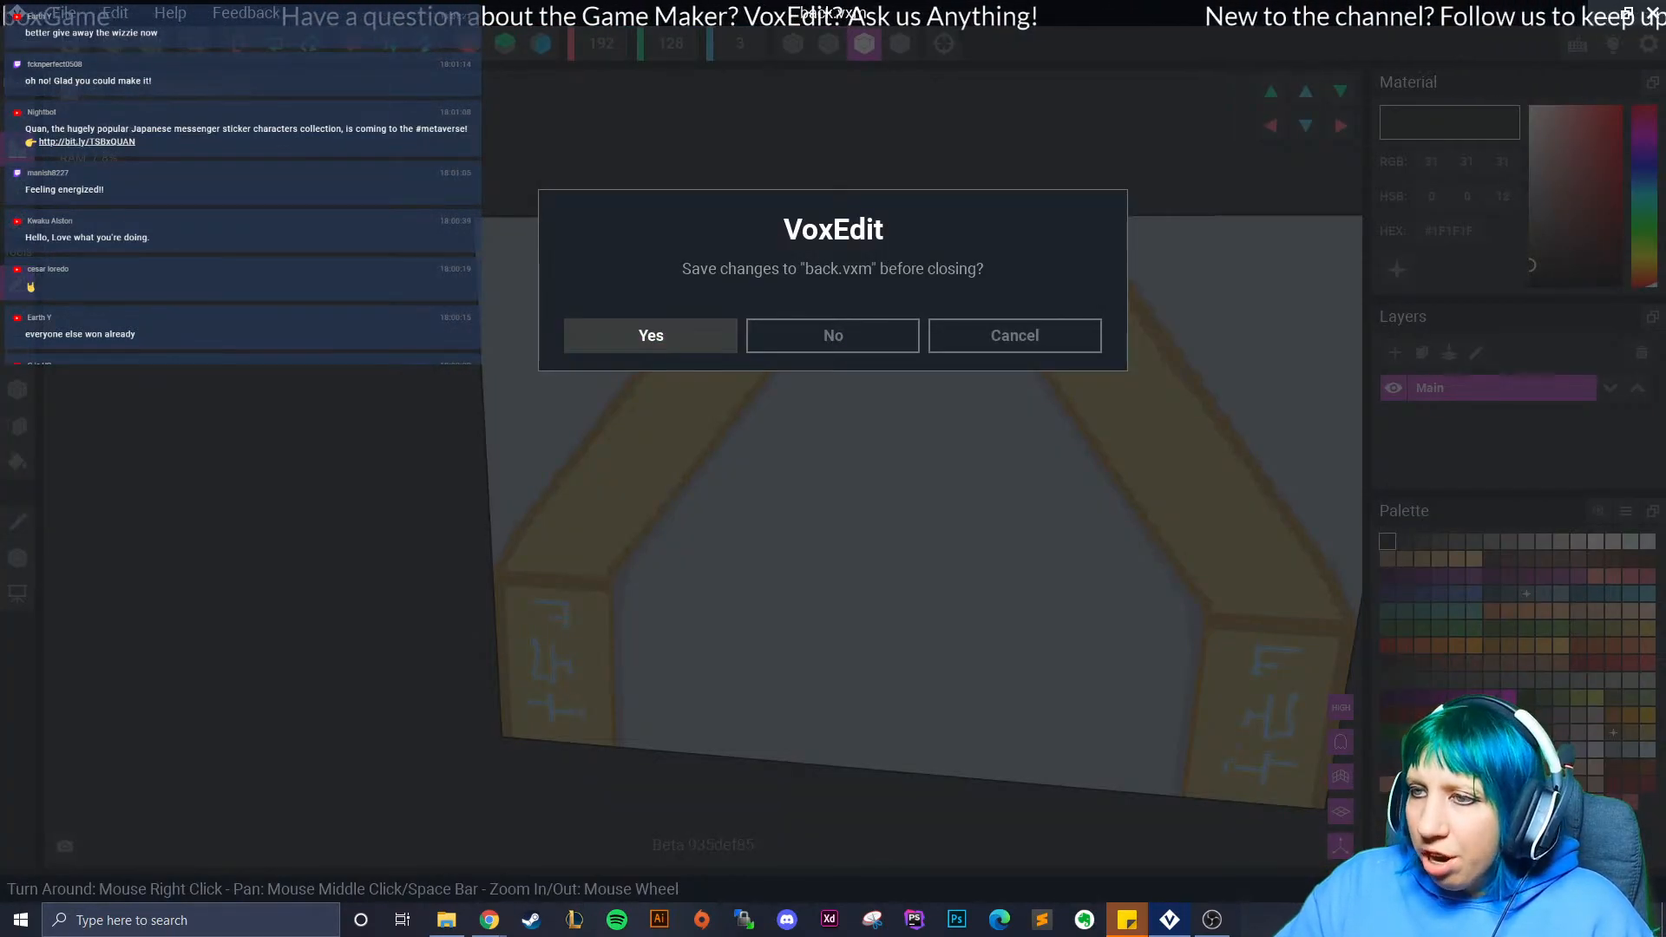
click(651, 336)
- Look over the building's flat roof, save the building asset and return to the welcome screen
right_drag(673, 364, 769, 377)
scroll(971, 354, down, 3)
scroll(972, 356, down, 4)
scroll(692, 362, up, 3)
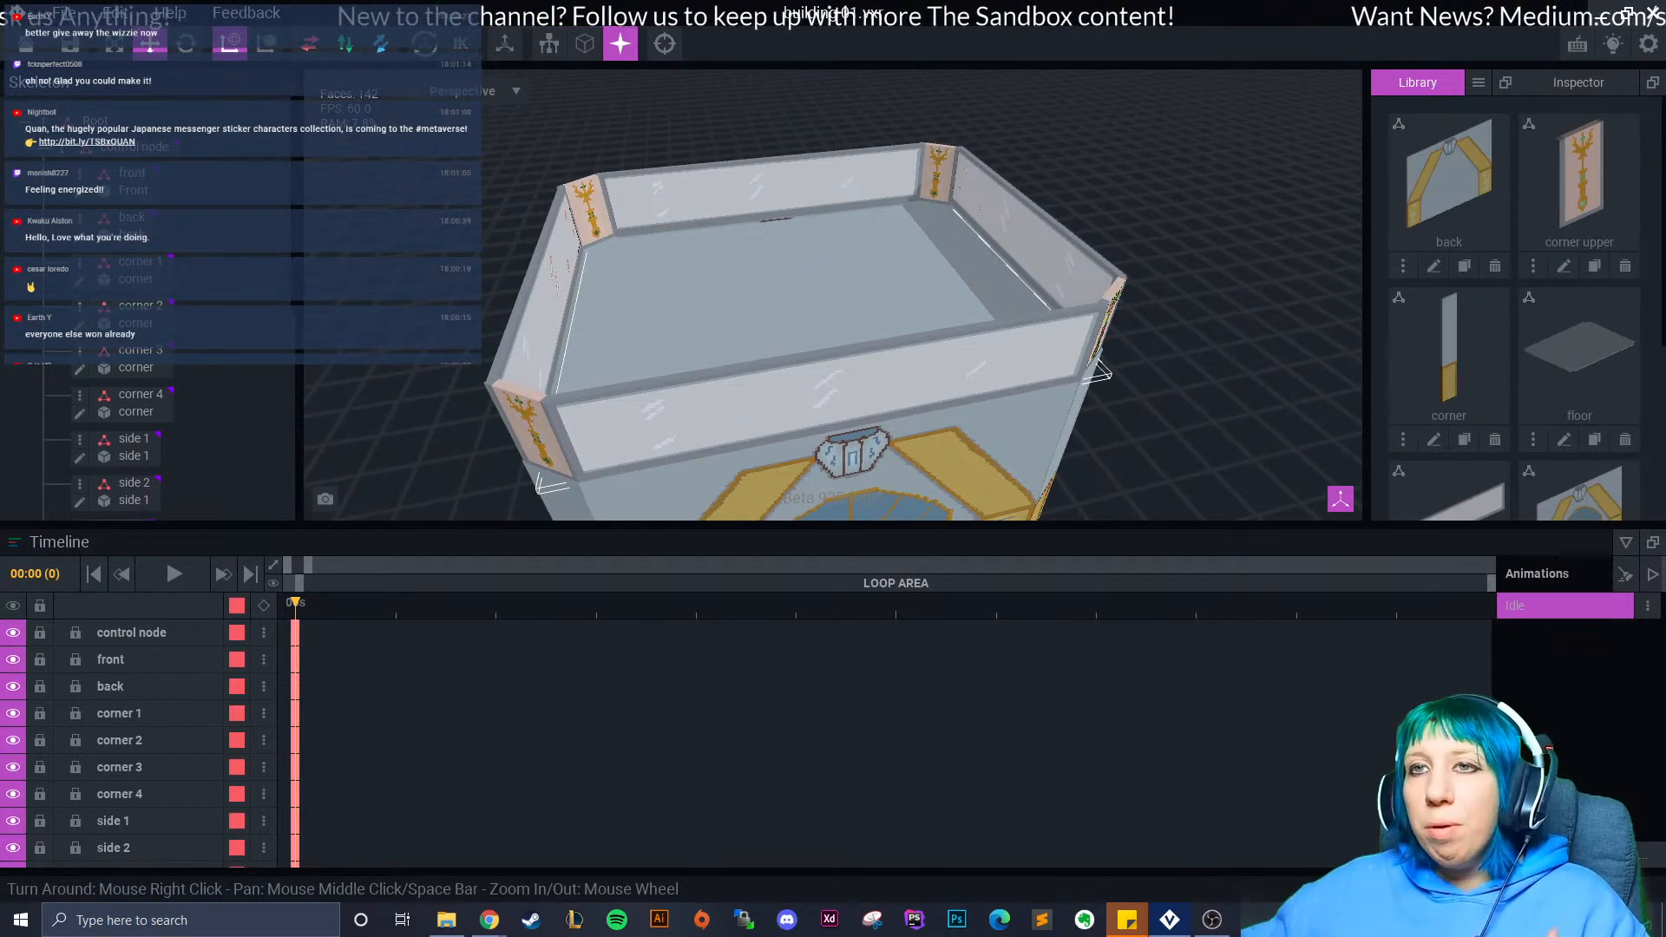
right_drag(859, 318, 845, 320)
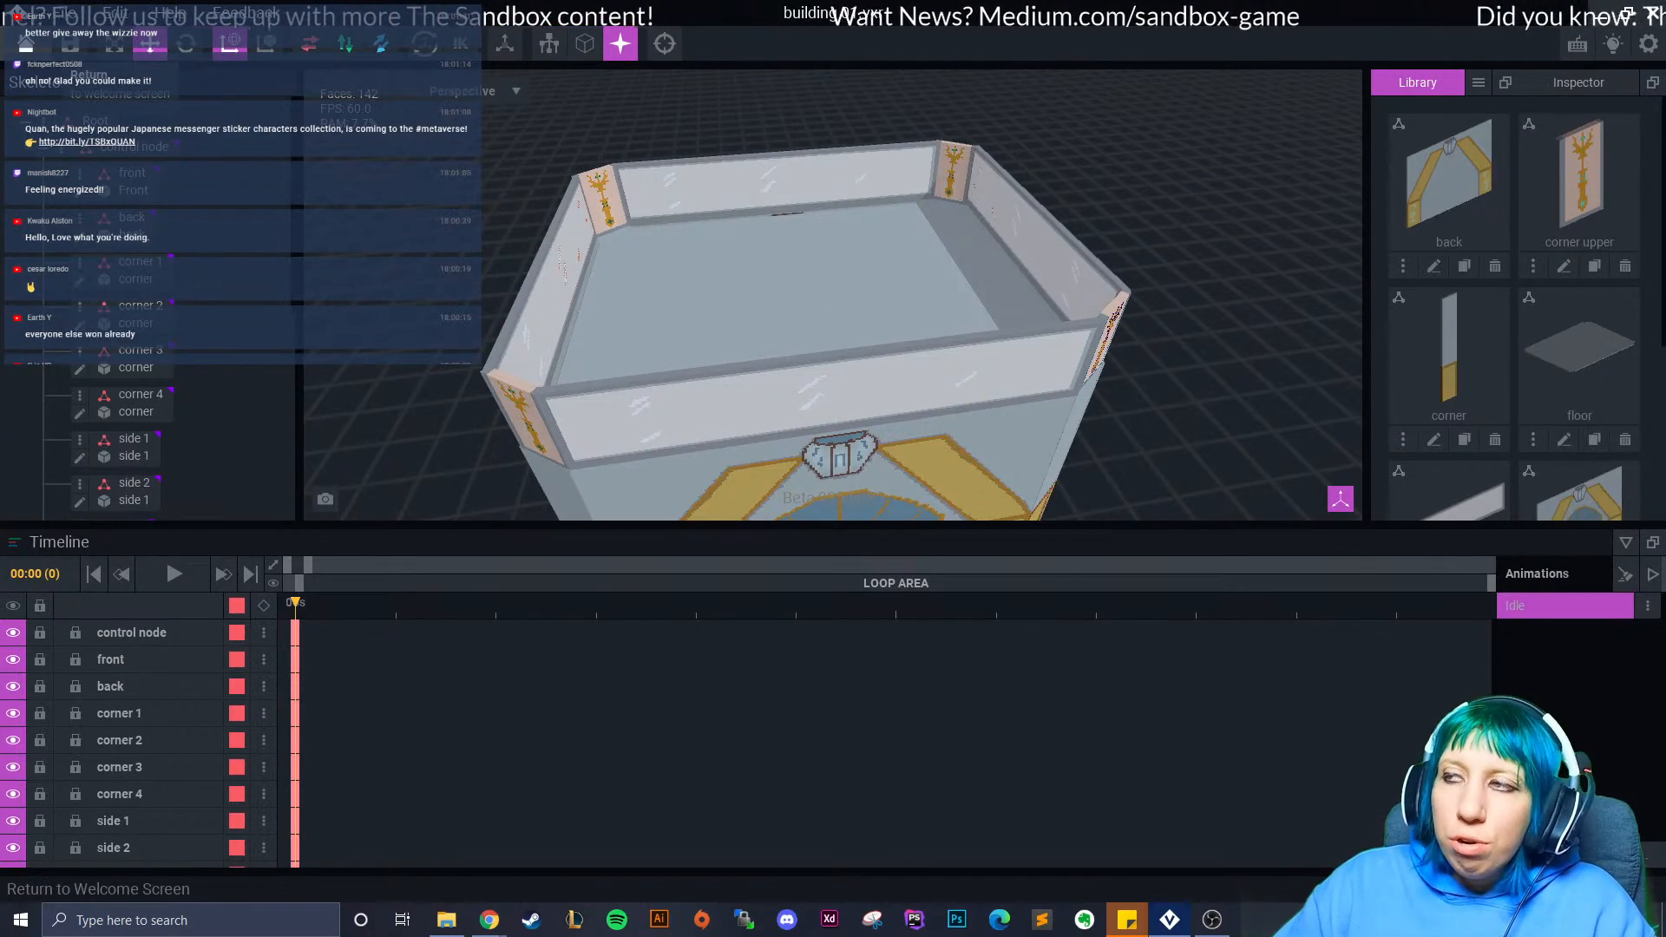
click(26, 44)
click(645, 336)
- Open the final tower asset from the VoxEdit folder under assignments, August, large tower
click(954, 121)
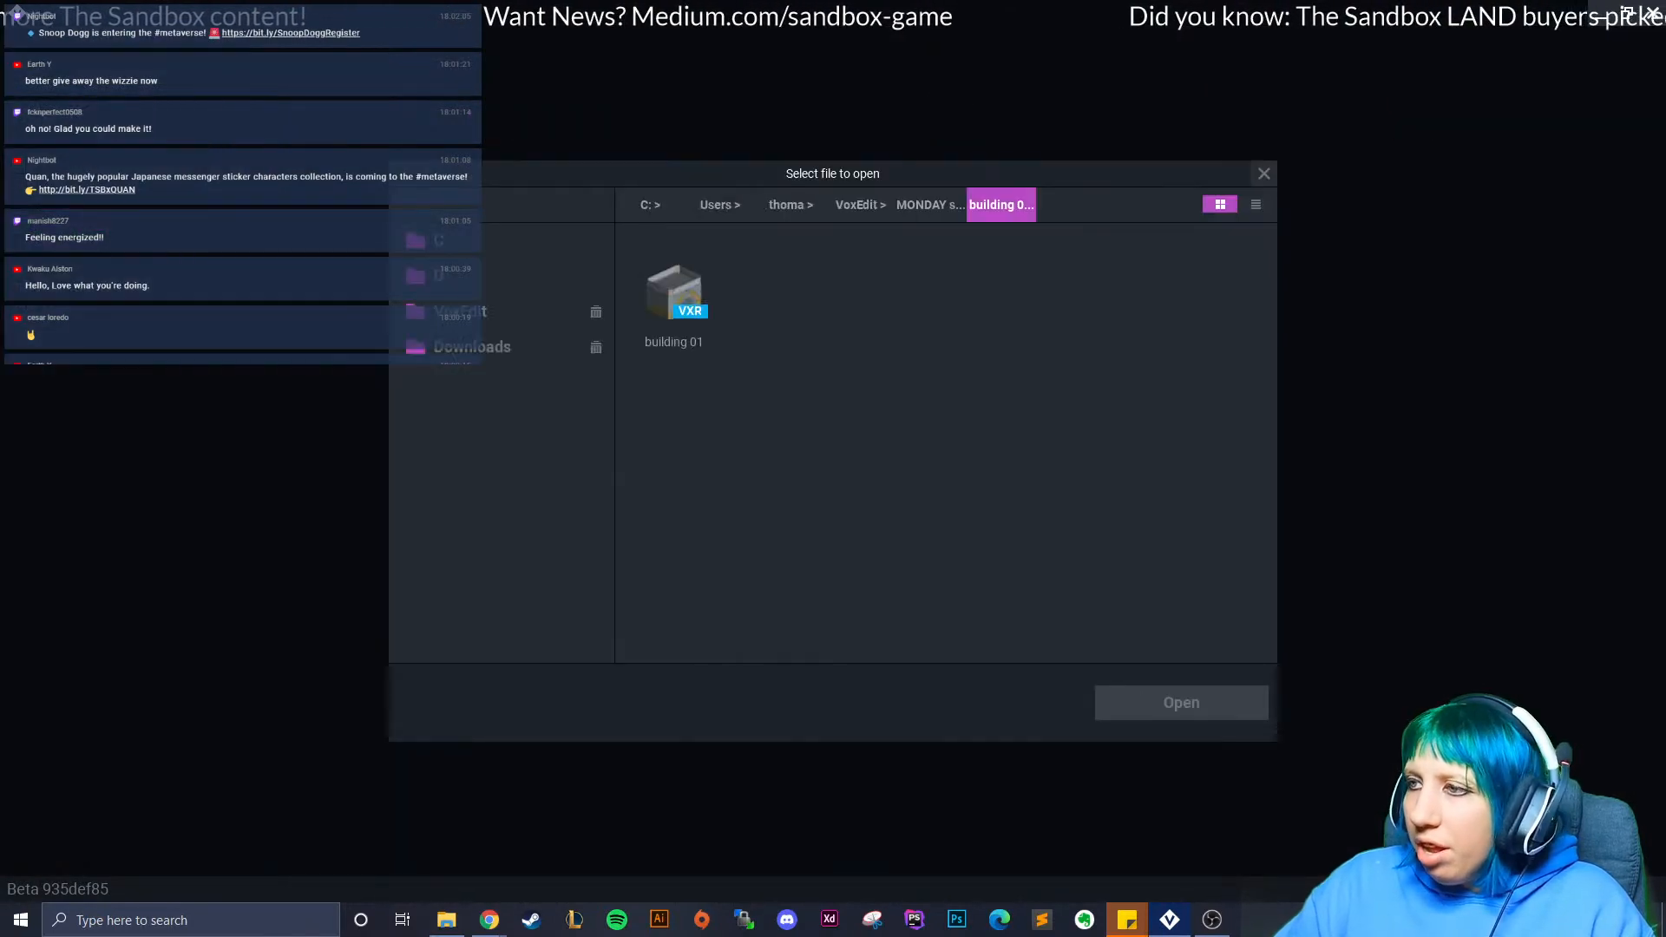
click(499, 311)
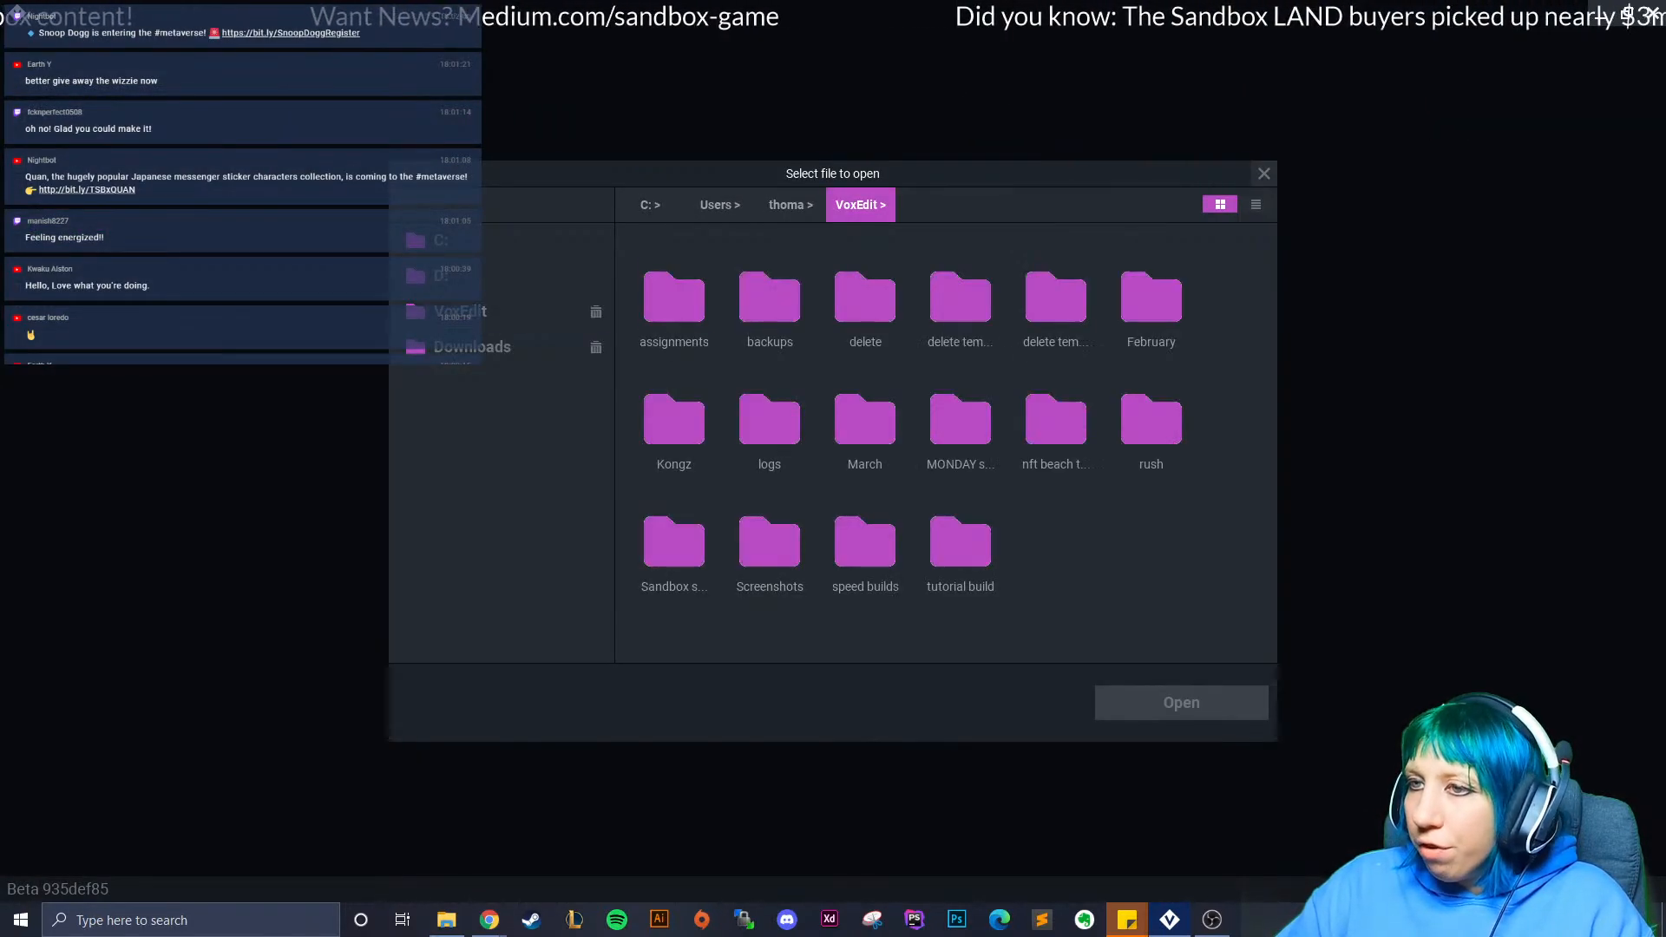
double_click(674, 295)
double_click(770, 295)
double_click(770, 295)
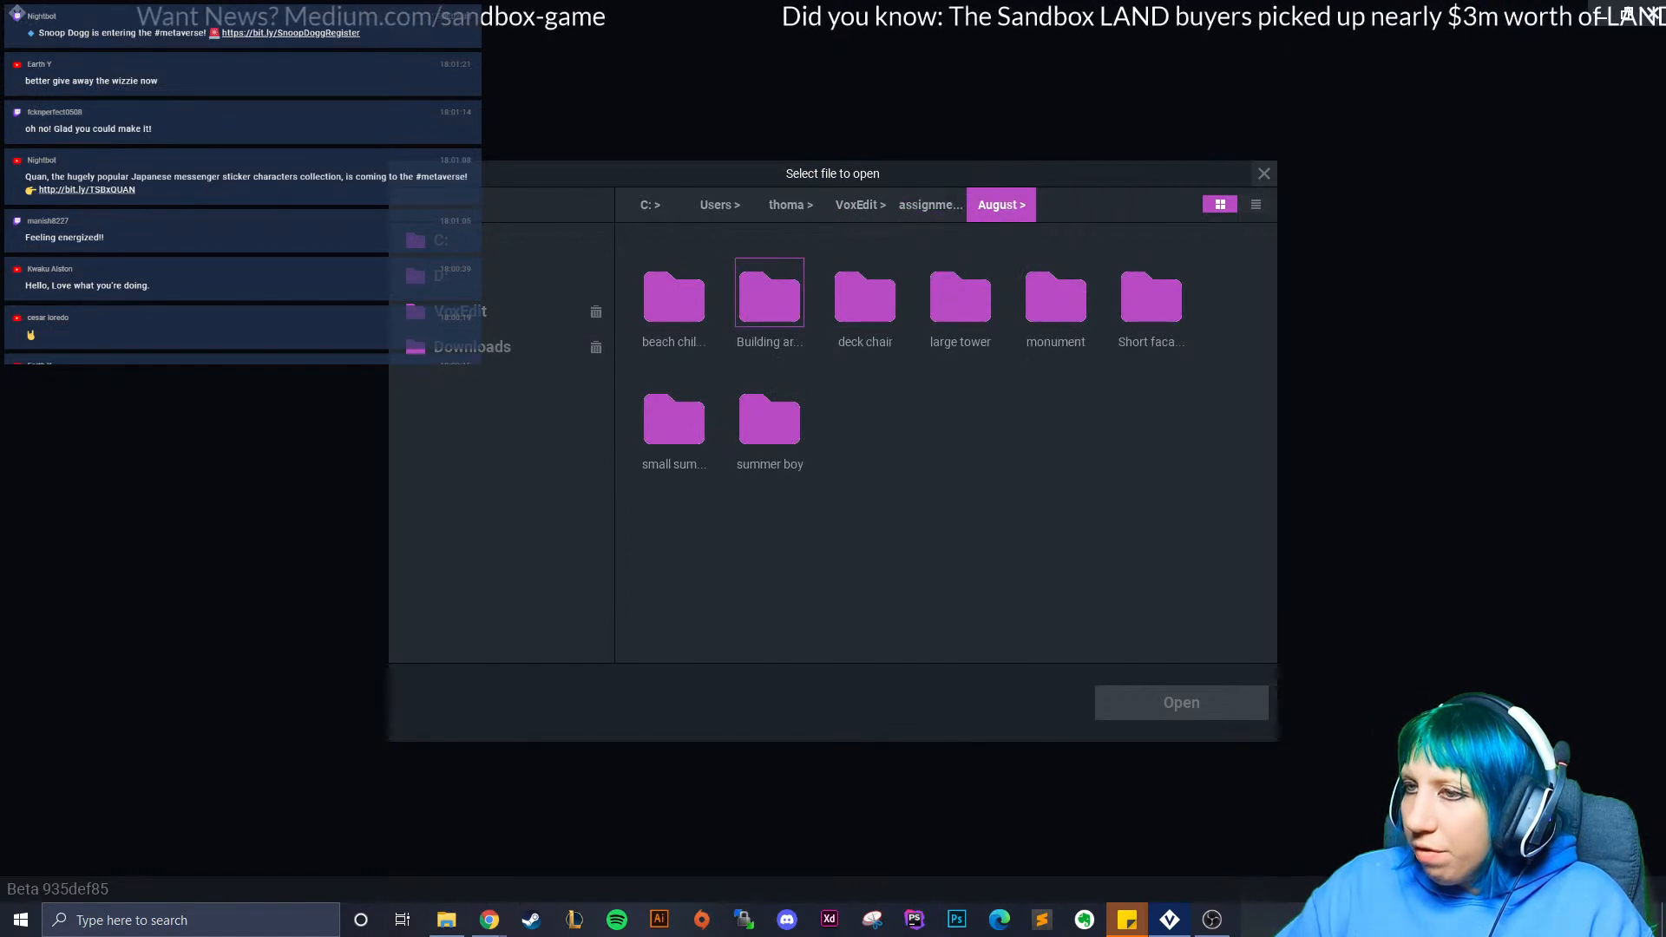
double_click(674, 295)
click(1071, 205)
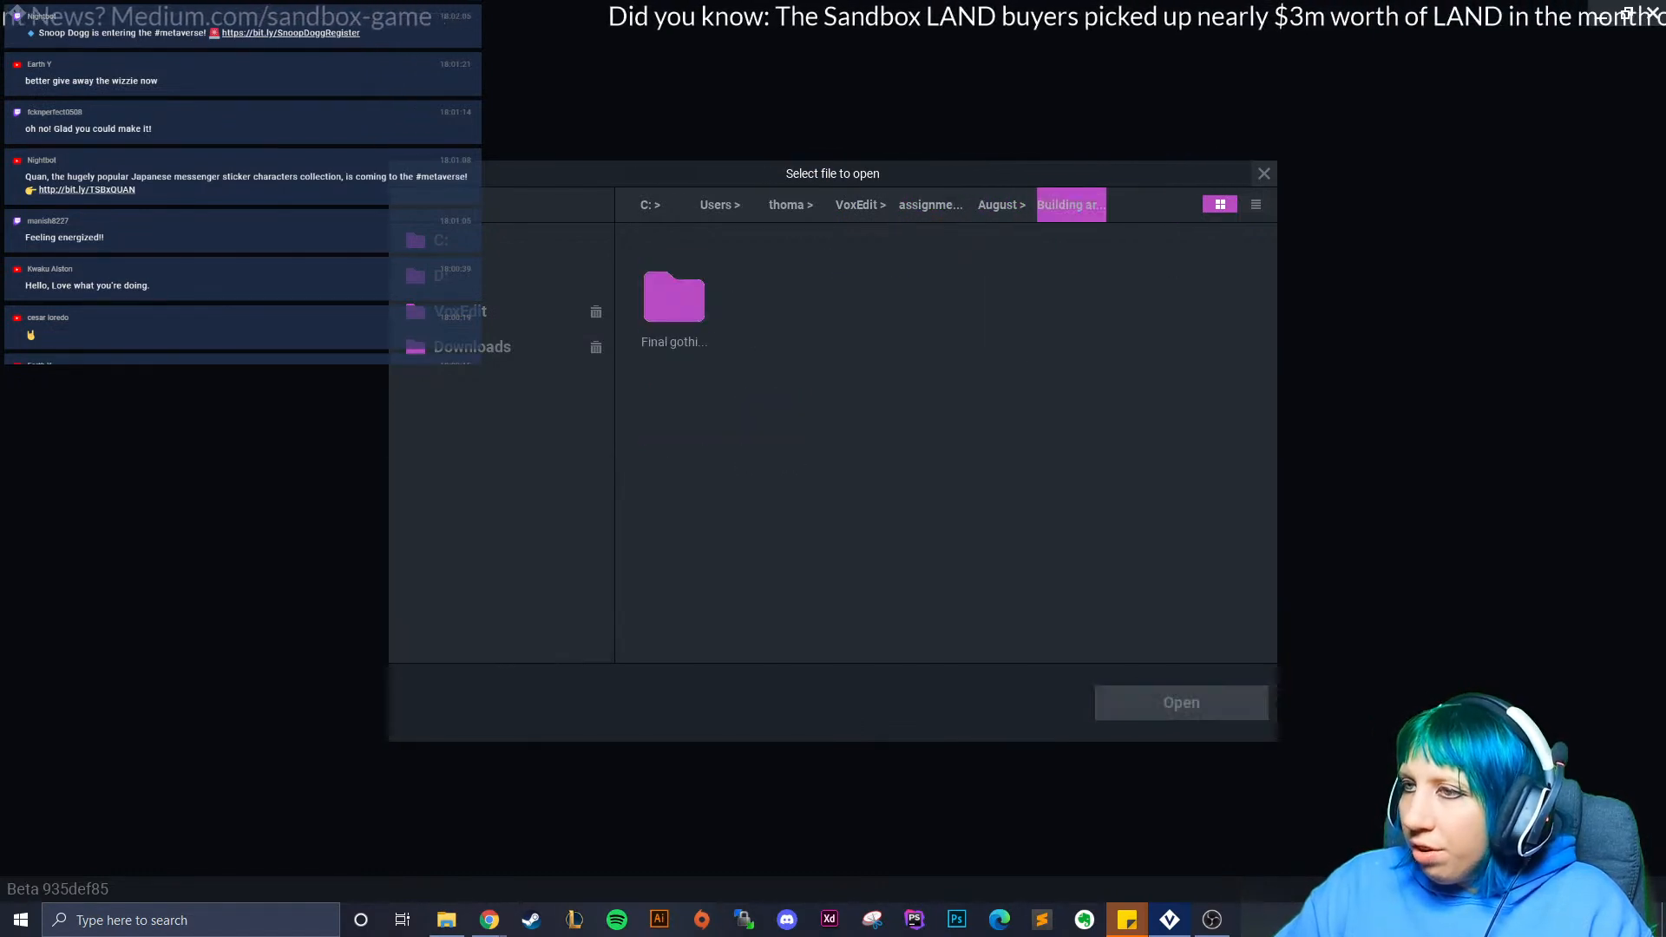
click(1000, 205)
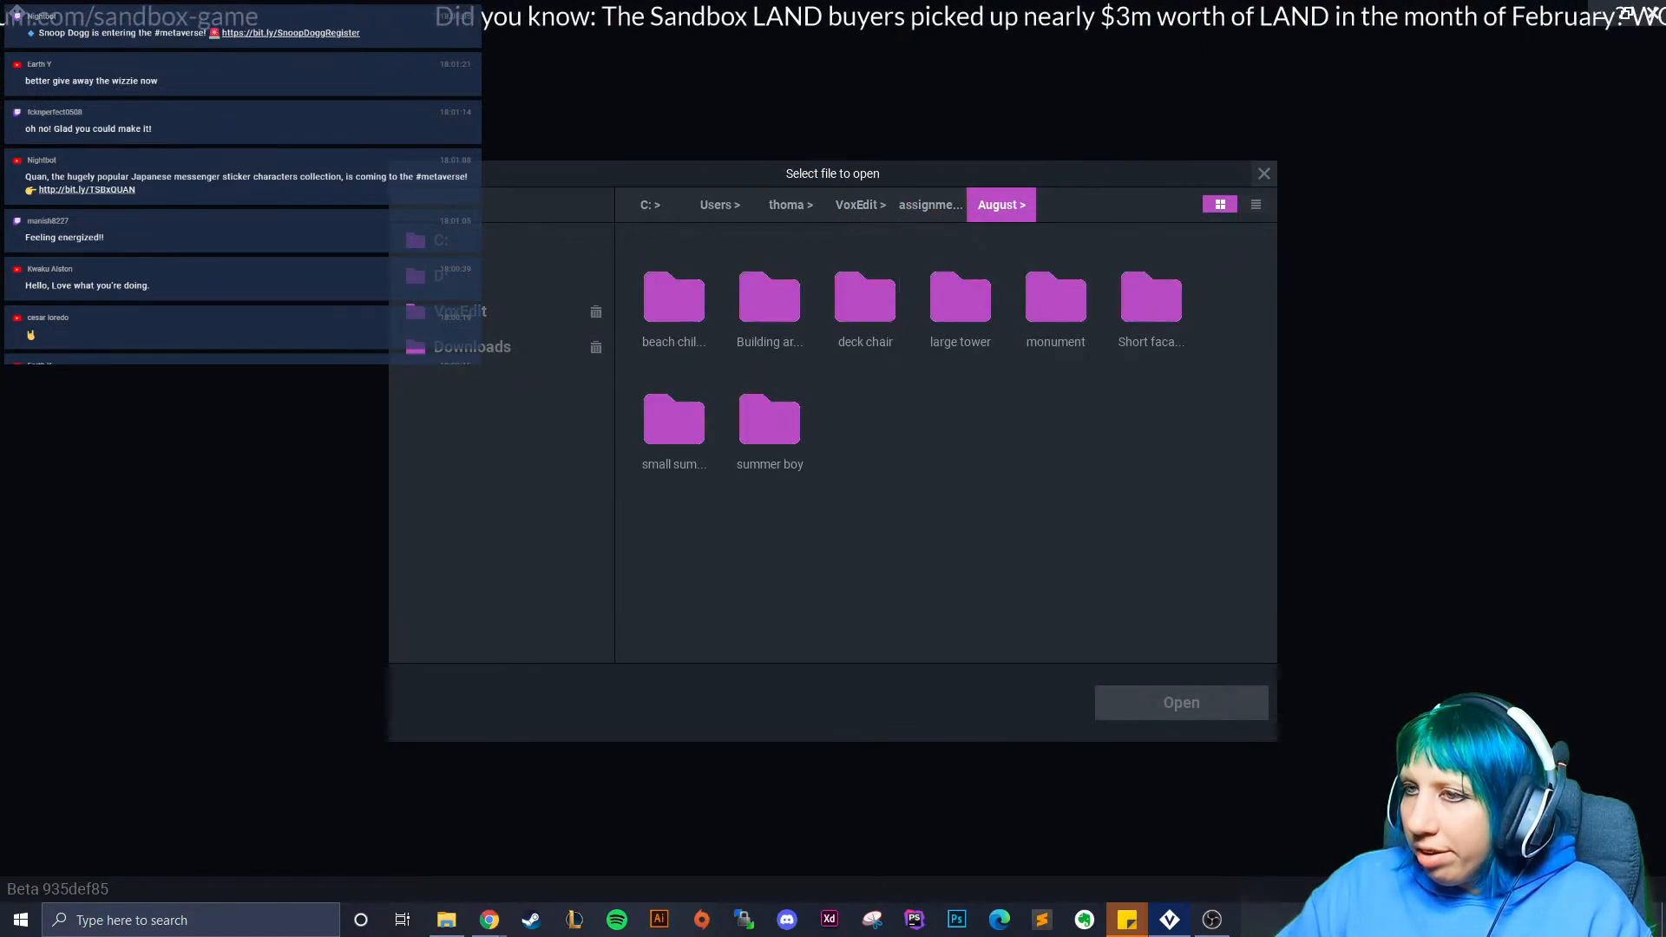
click(961, 297)
click(675, 298)
click(675, 297)
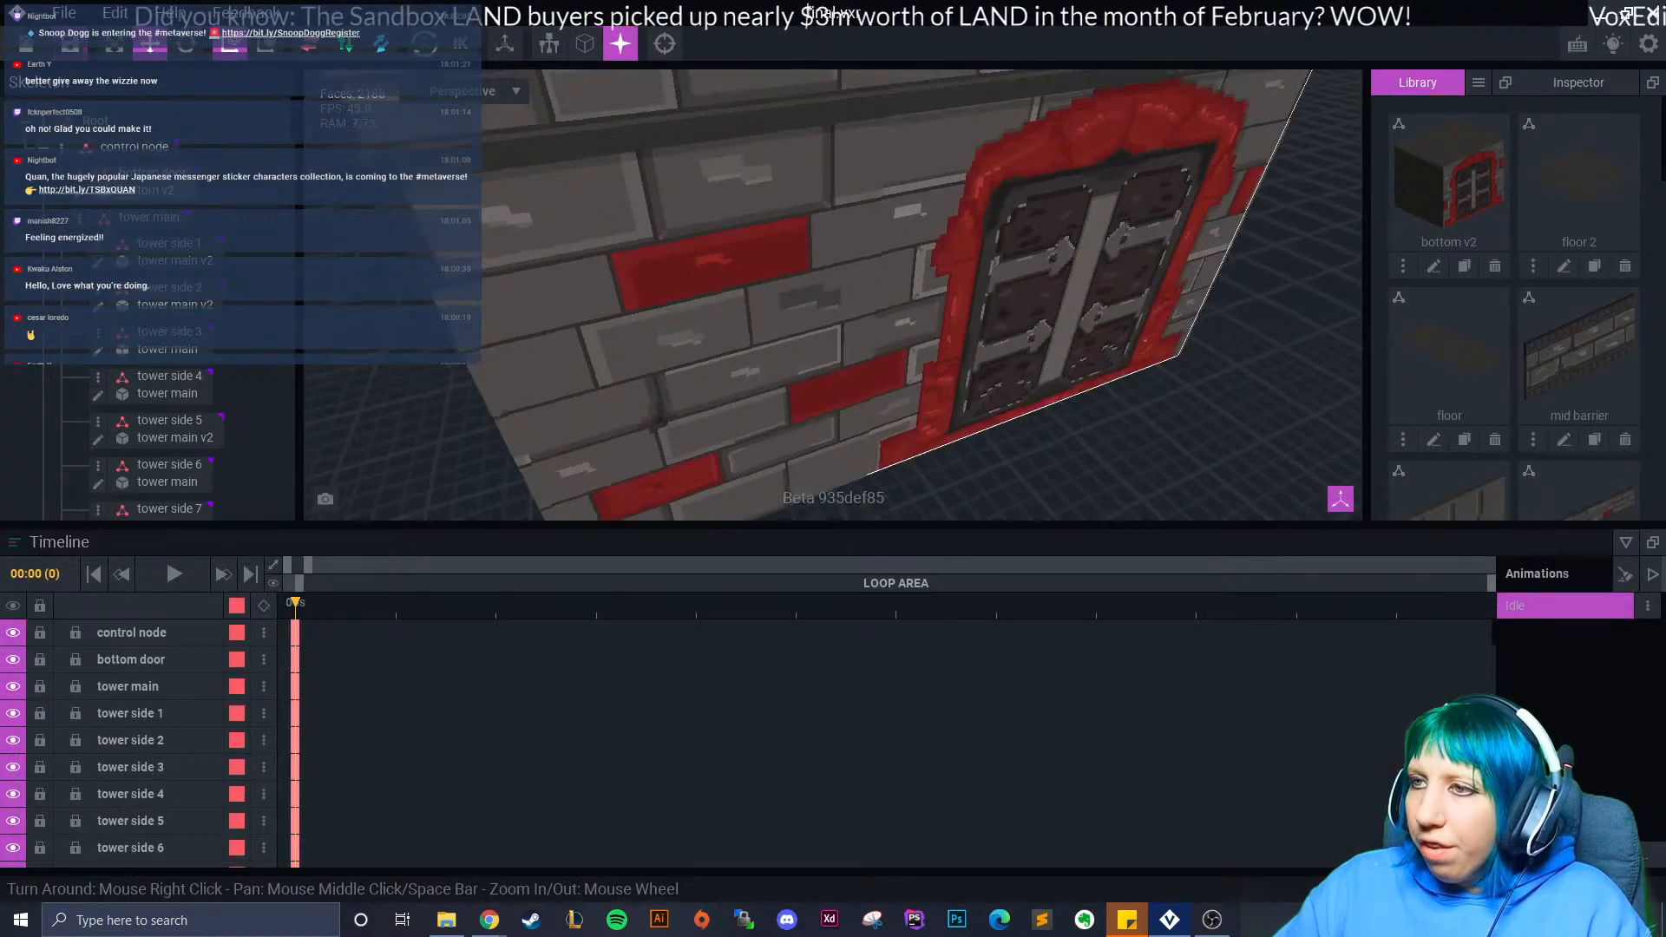
- Examine how the tower's cone roof is assembled from angled panels and select the roof 02 piece
scroll(882, 283, down, 10)
right_drag(887, 243, 876, 304)
scroll(855, 320, up, 4)
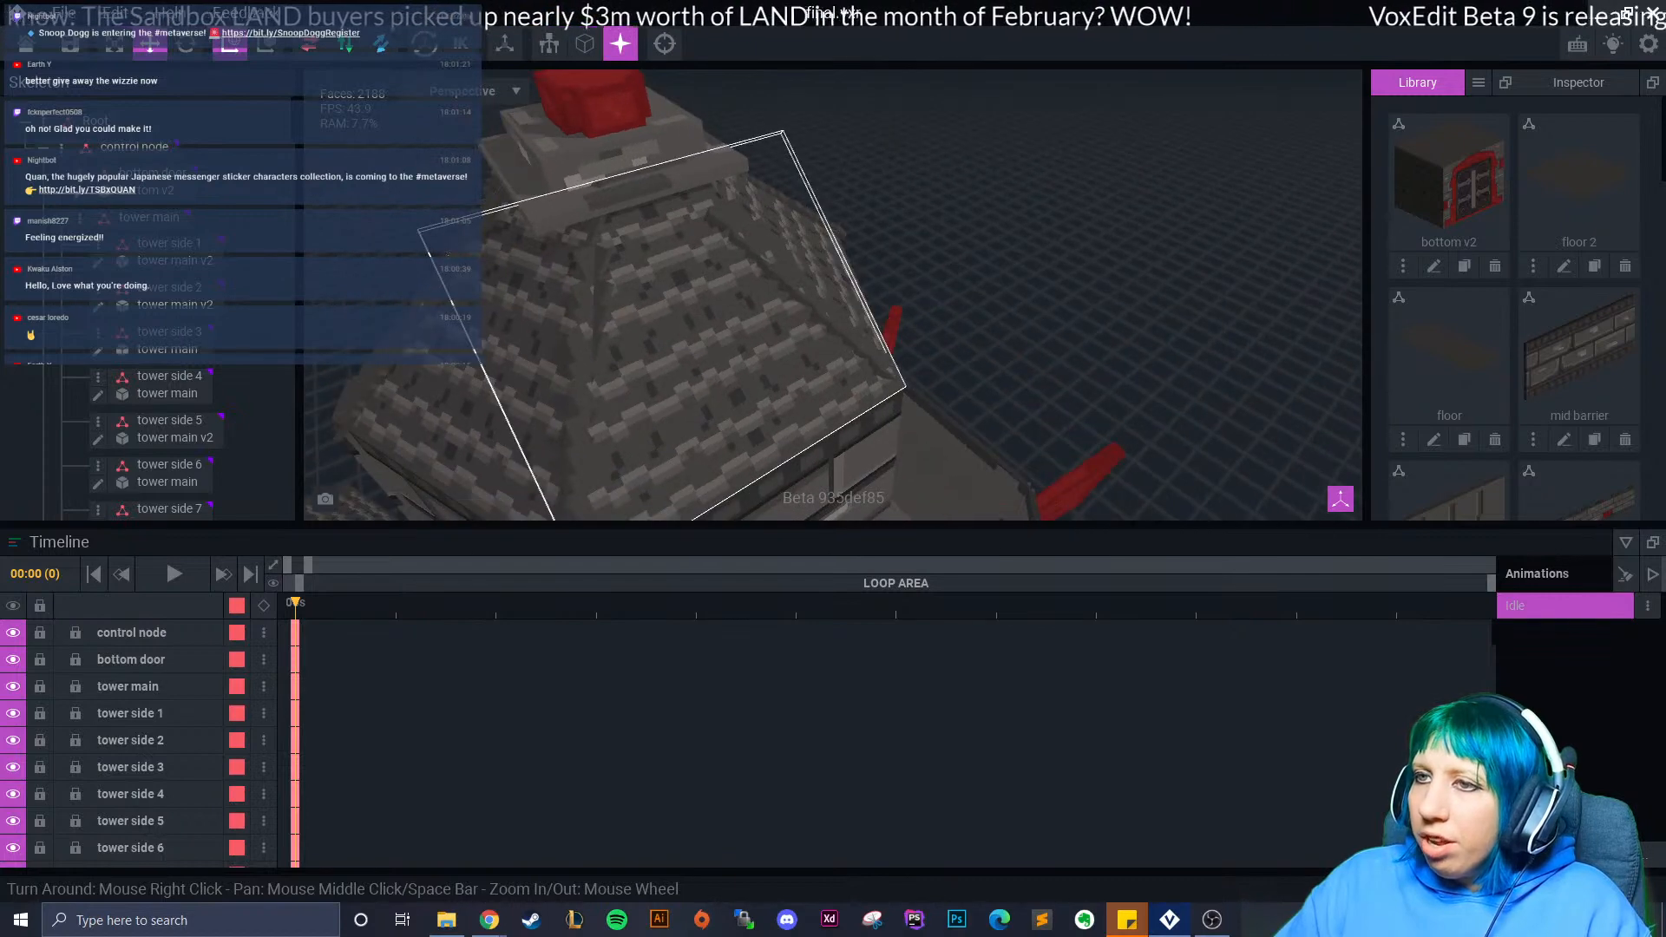
right_drag(613, 353, 651, 314)
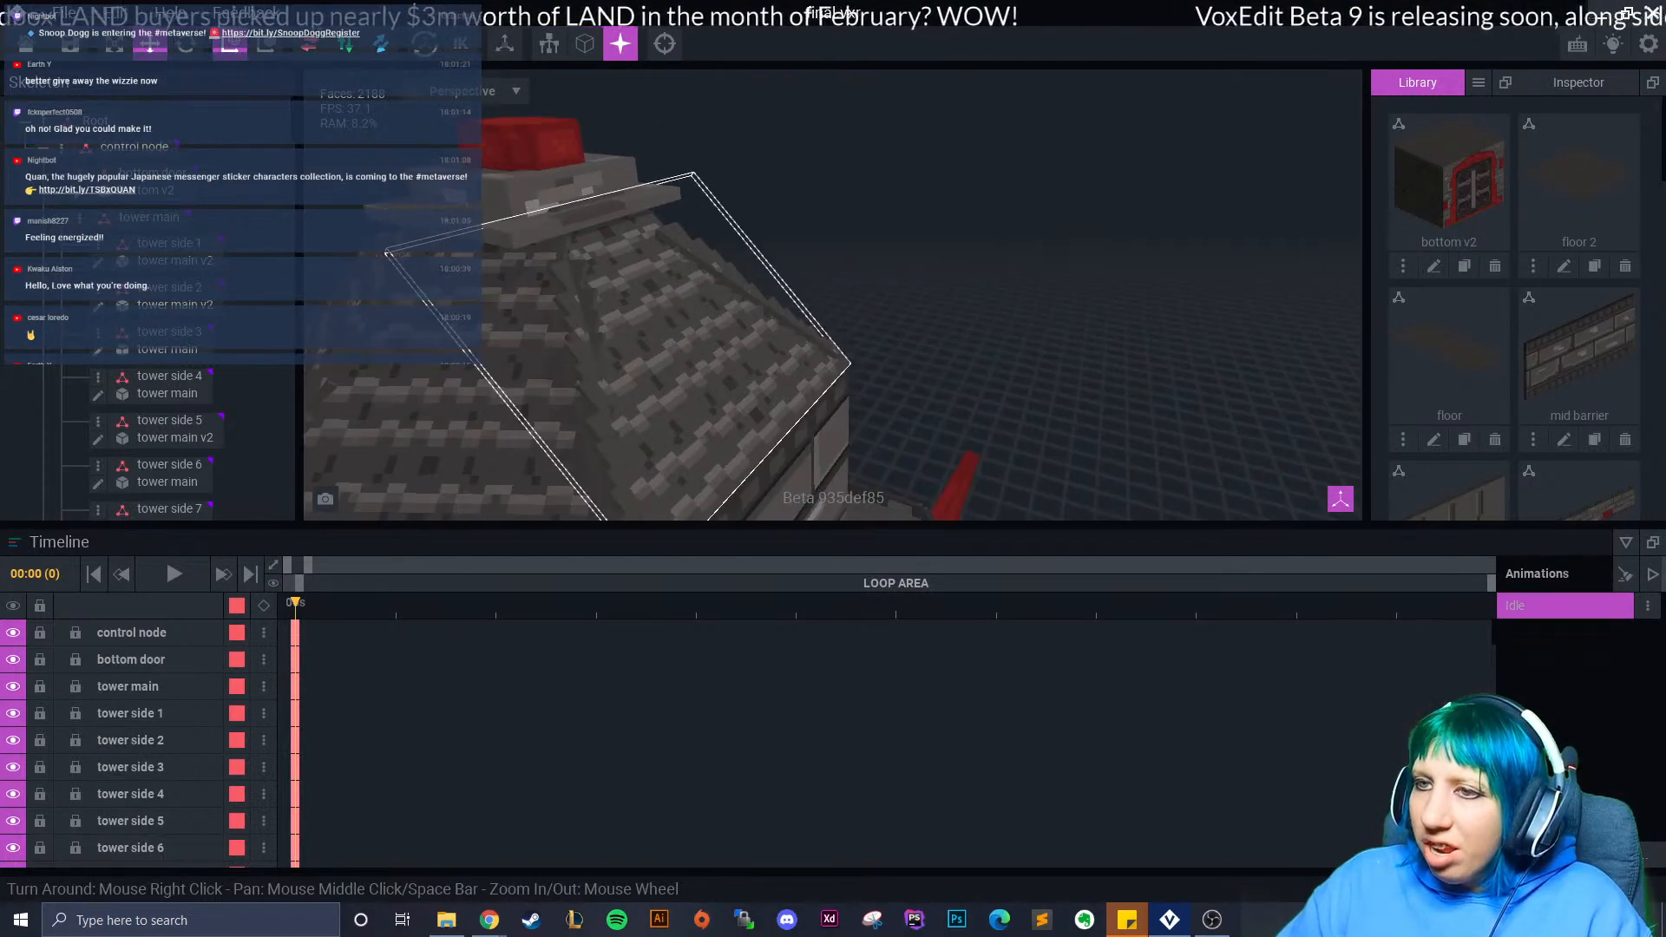
scroll(613, 353, up, 3)
right_drag(512, 369, 566, 309)
scroll(566, 309, down, 4)
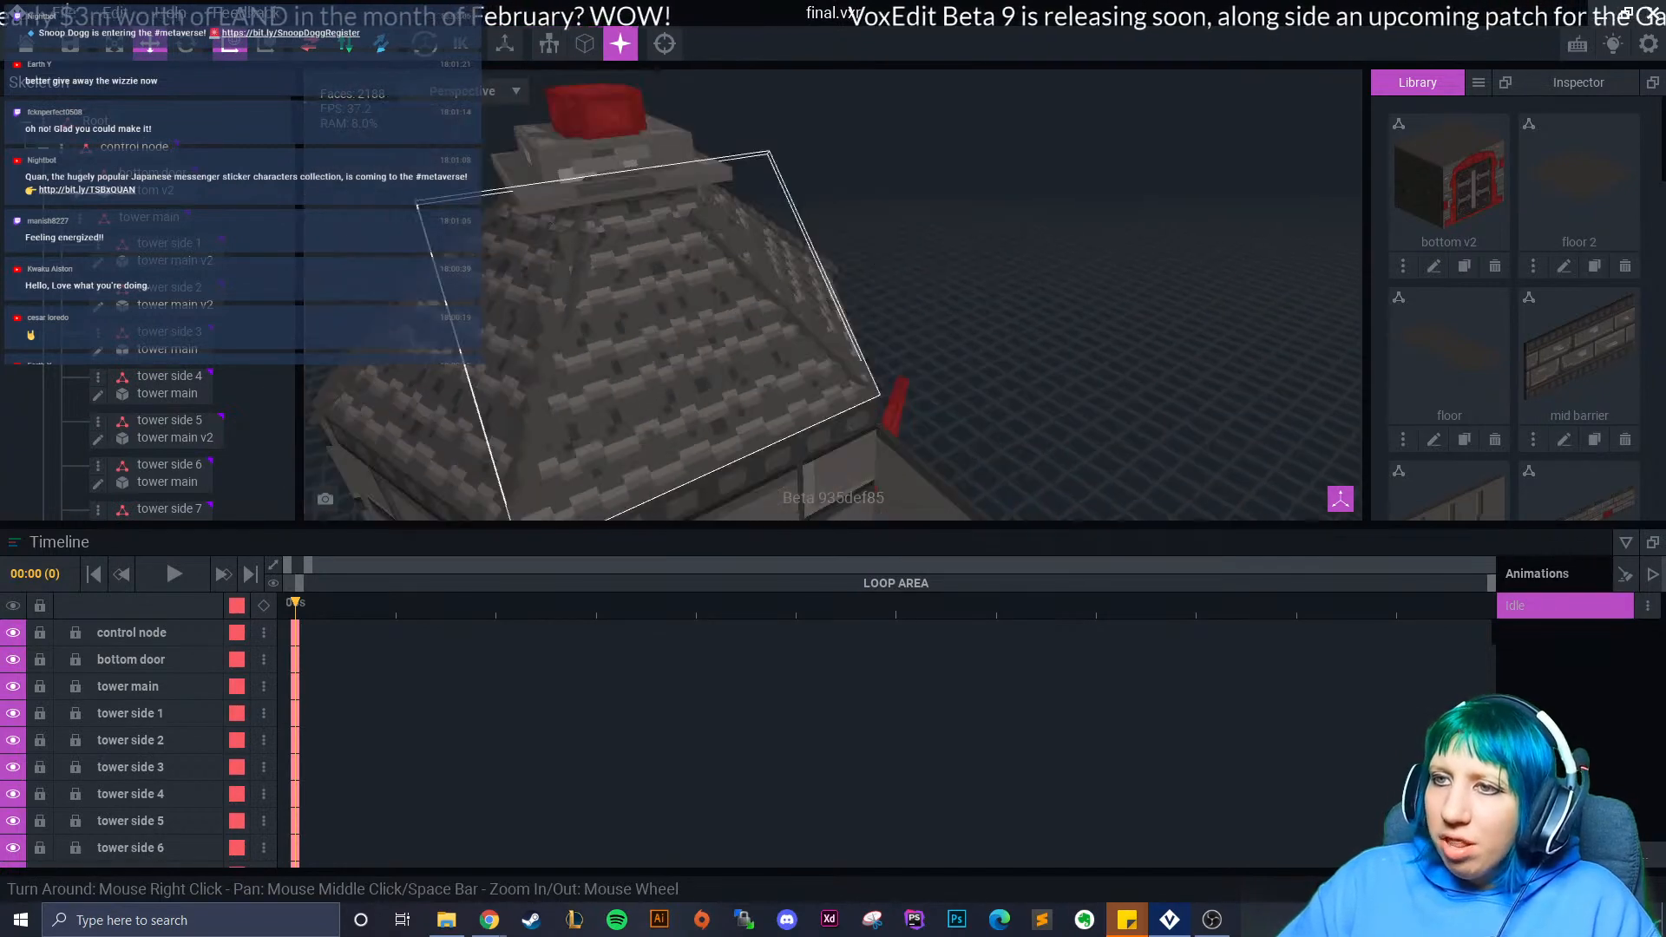
click(762, 293)
right_drag(762, 294, 933, 314)
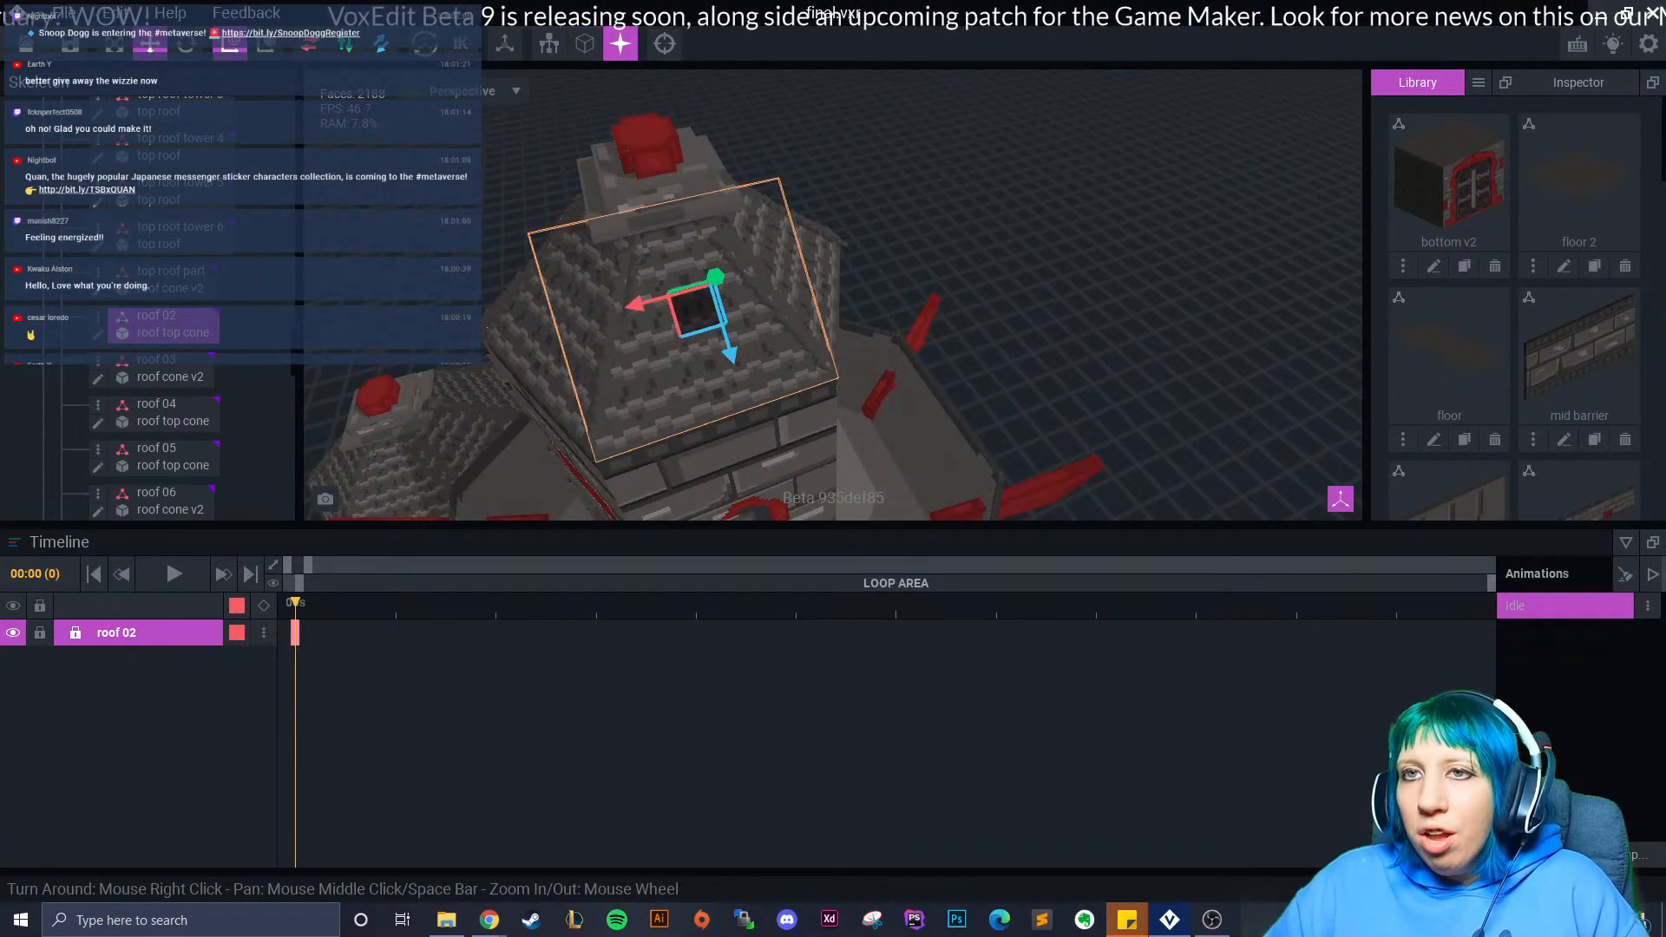
- Save and close the tower asset, reopen building 01.vxr and view its roof from above
click(26, 44)
click(651, 335)
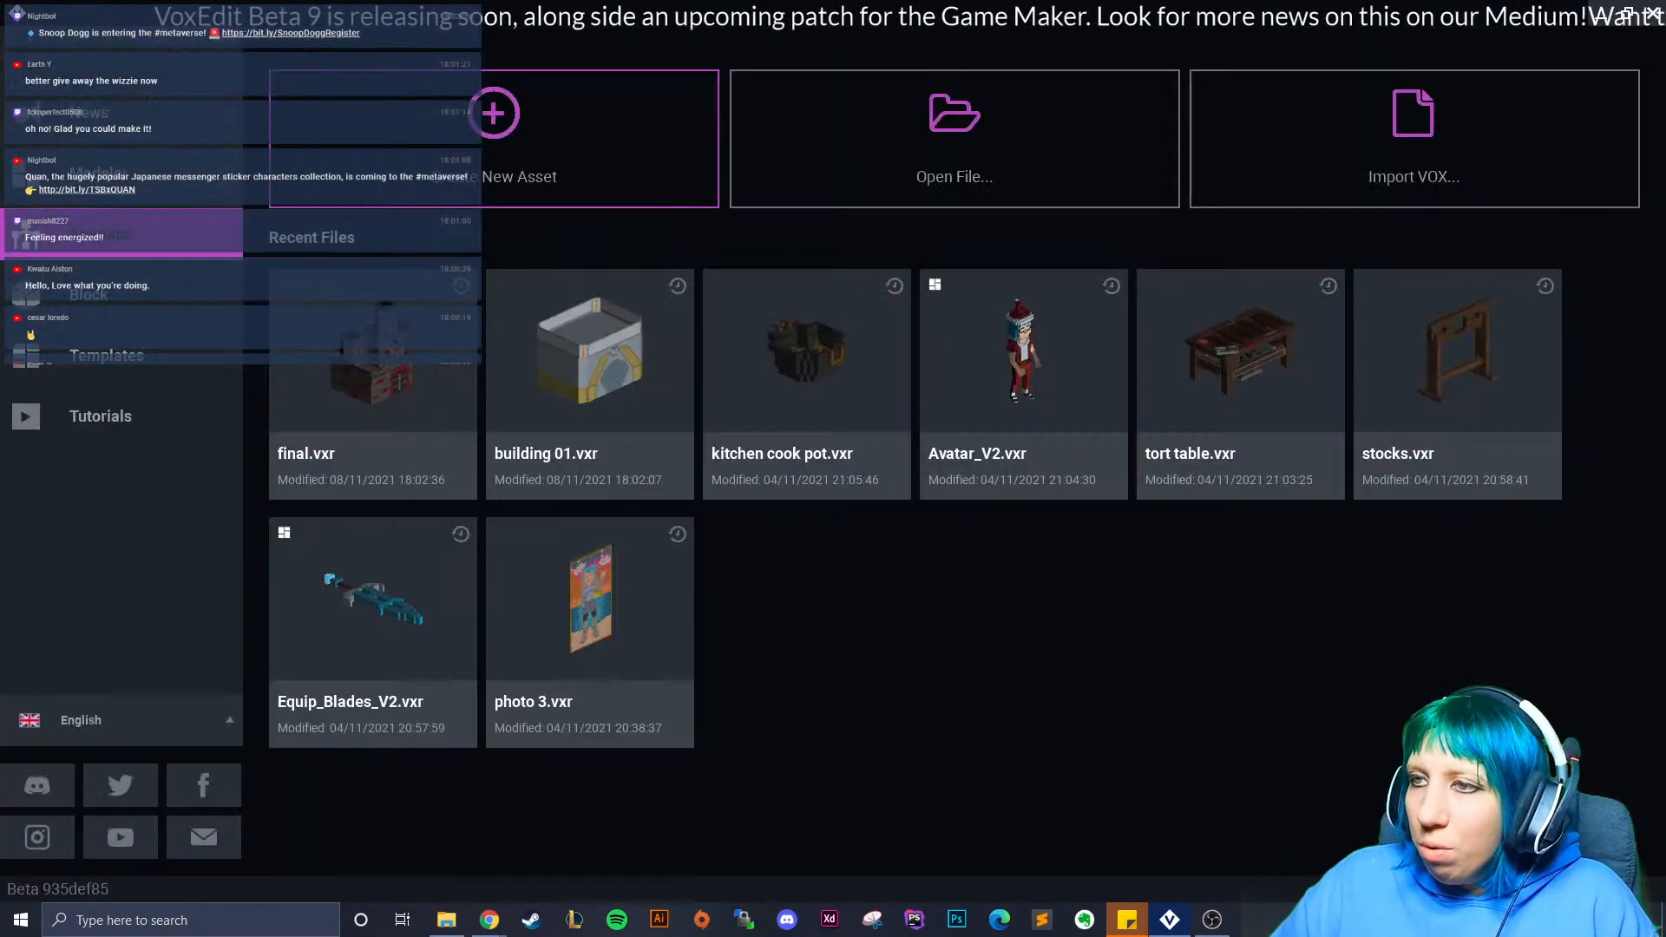
click(607, 354)
middle_drag(720, 156, 722, 304)
scroll(722, 303, down, 2)
right_drag(707, 217, 718, 302)
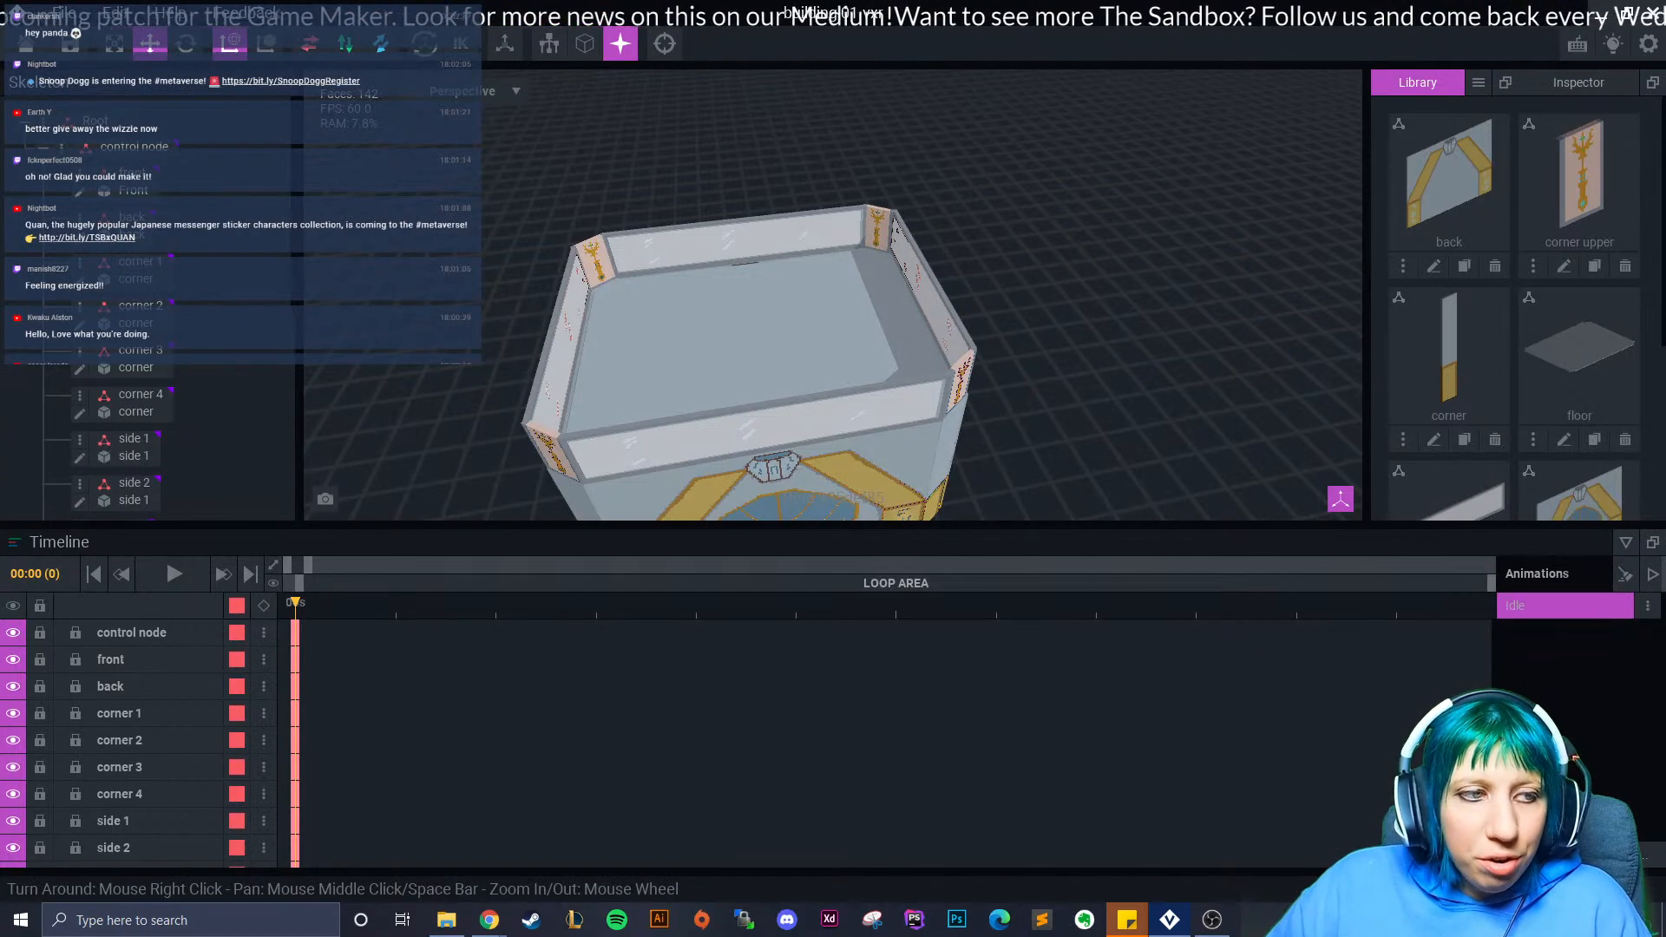
right_drag(972, 278, 1025, 283)
scroll(1025, 283, up, 5)
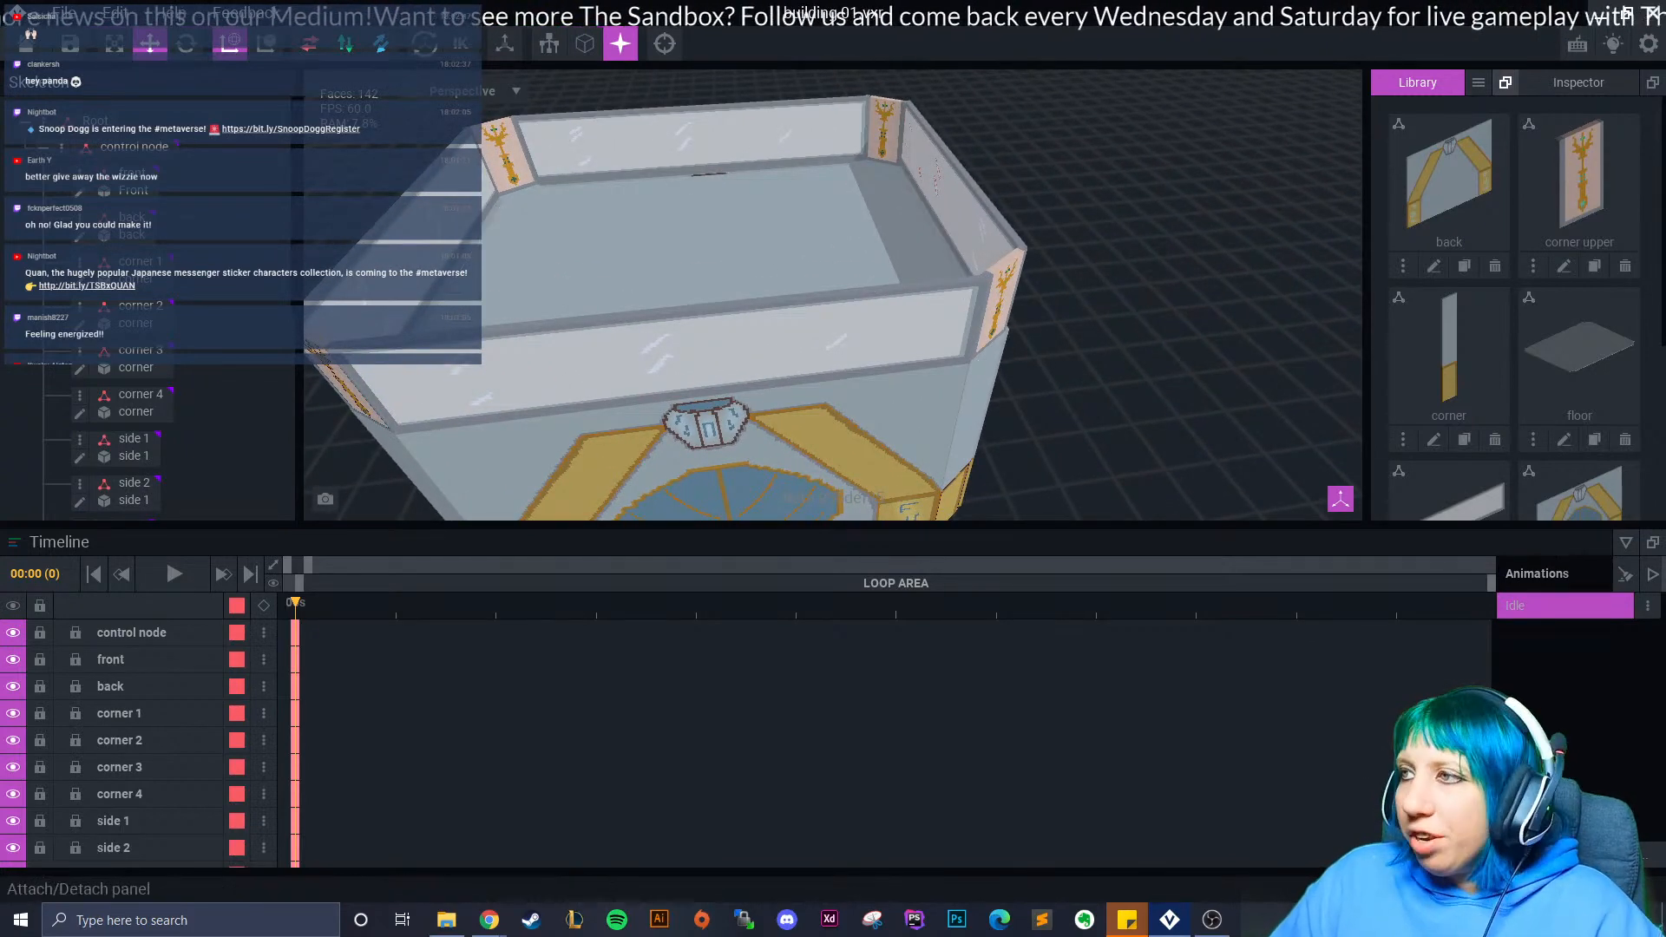
- Duplicate the side 1 model in the library and name the clone "tower front"
click(1478, 82)
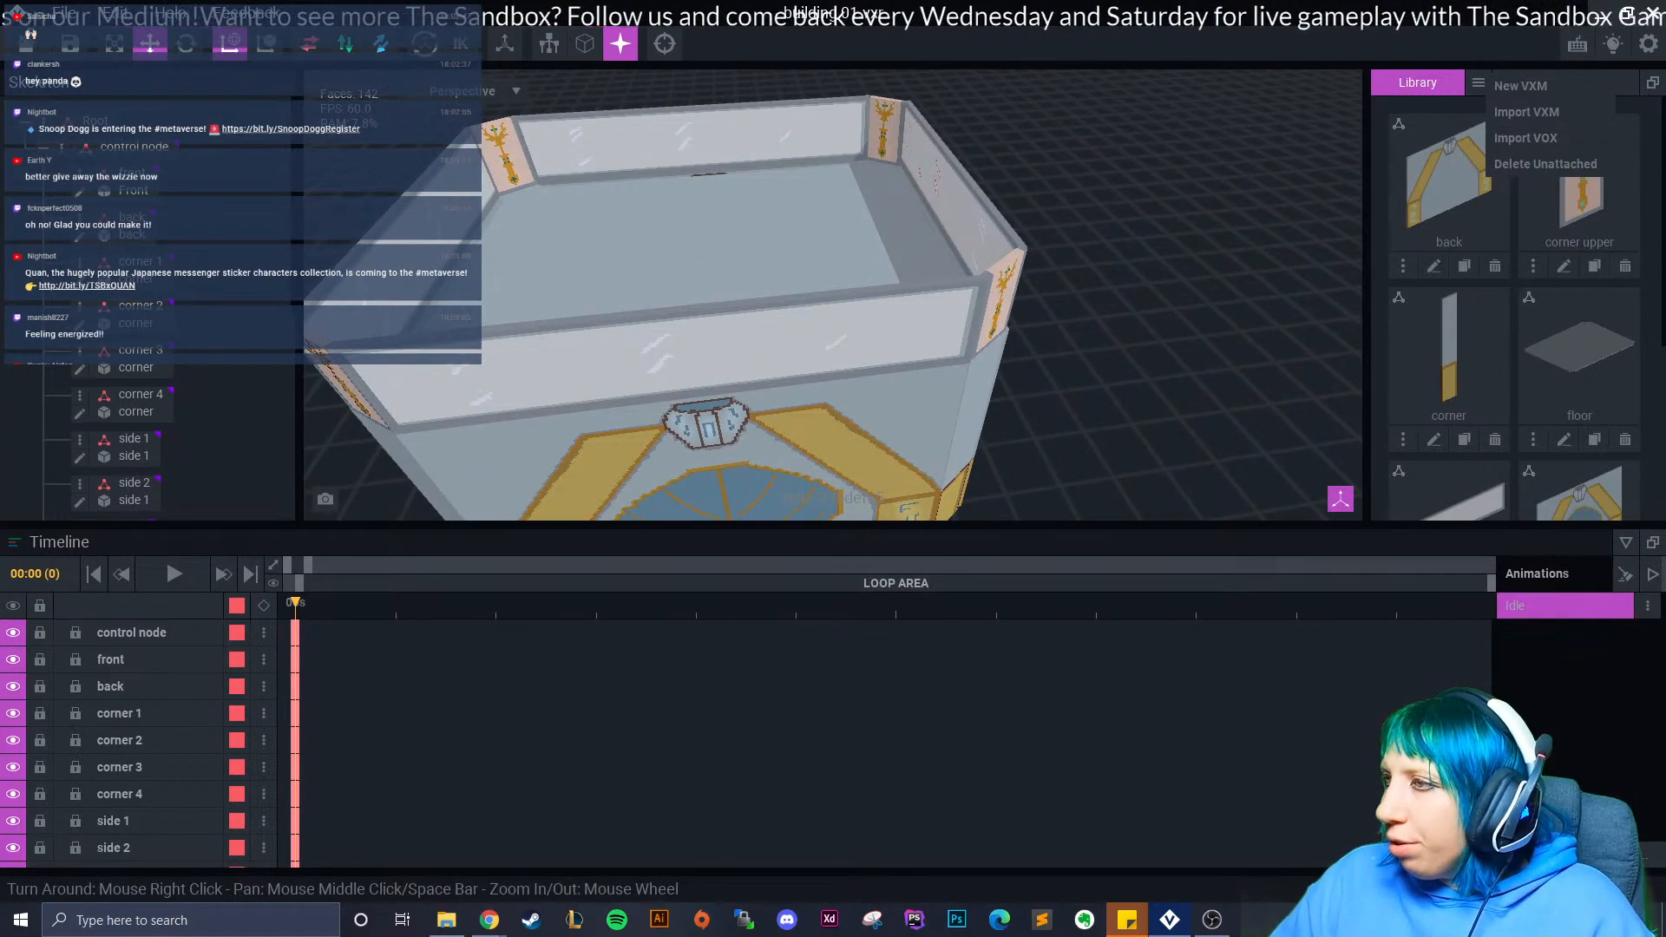
click(1472, 326)
scroll(1482, 317, down, 4)
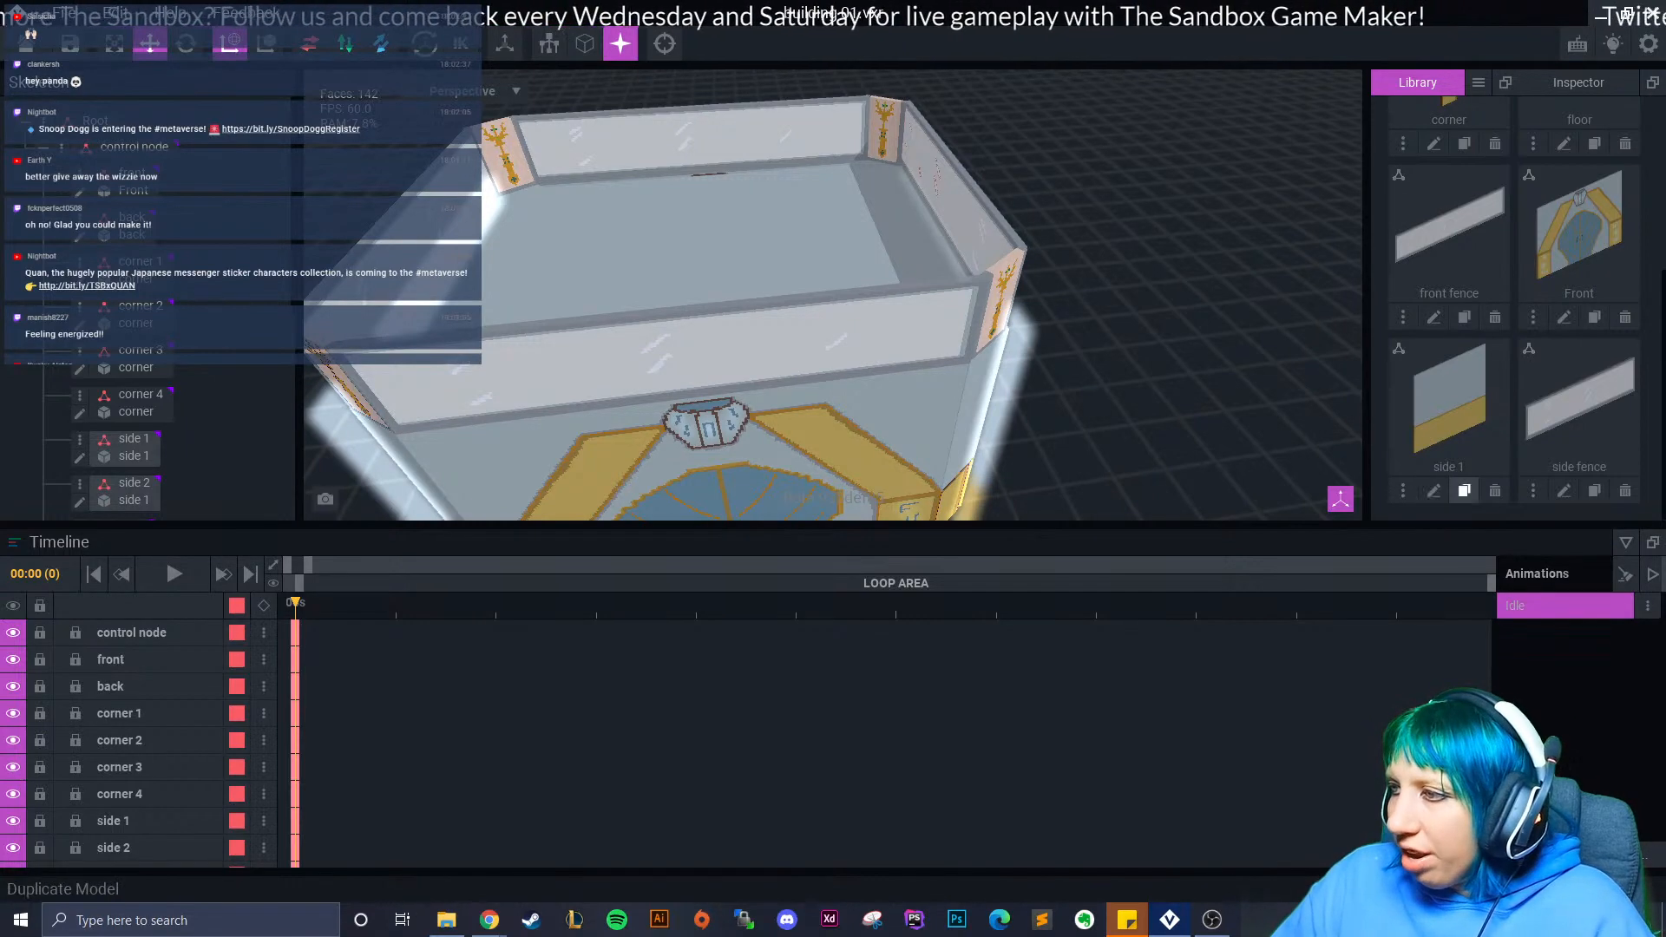
click(1464, 492)
text(tower)
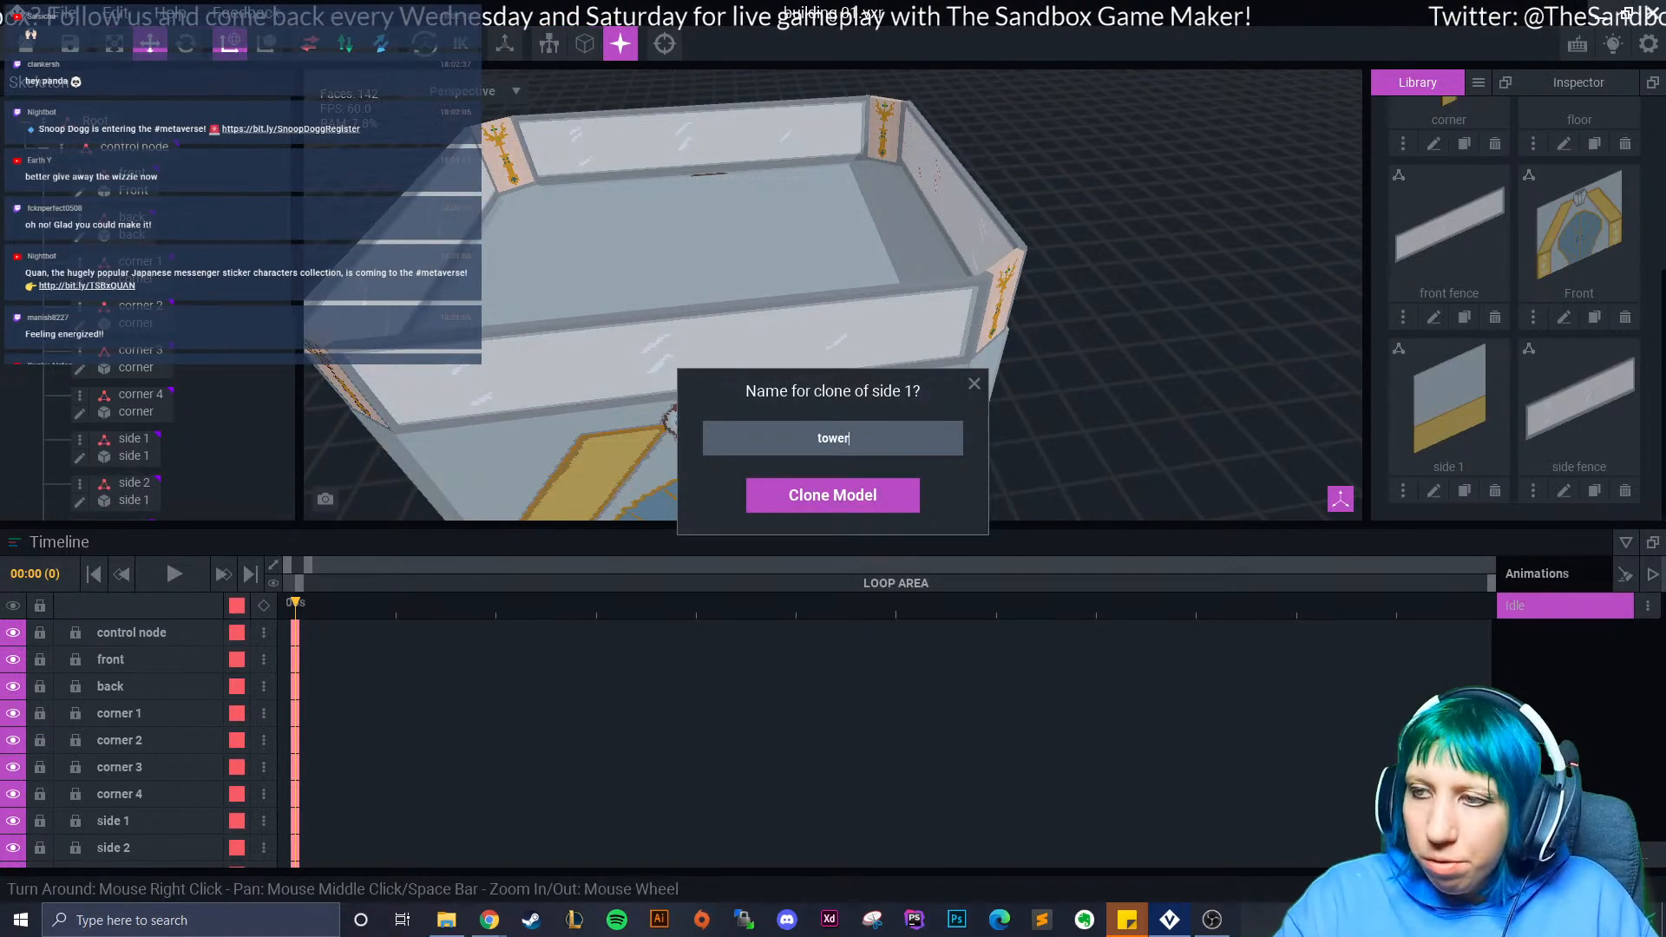
text( front)
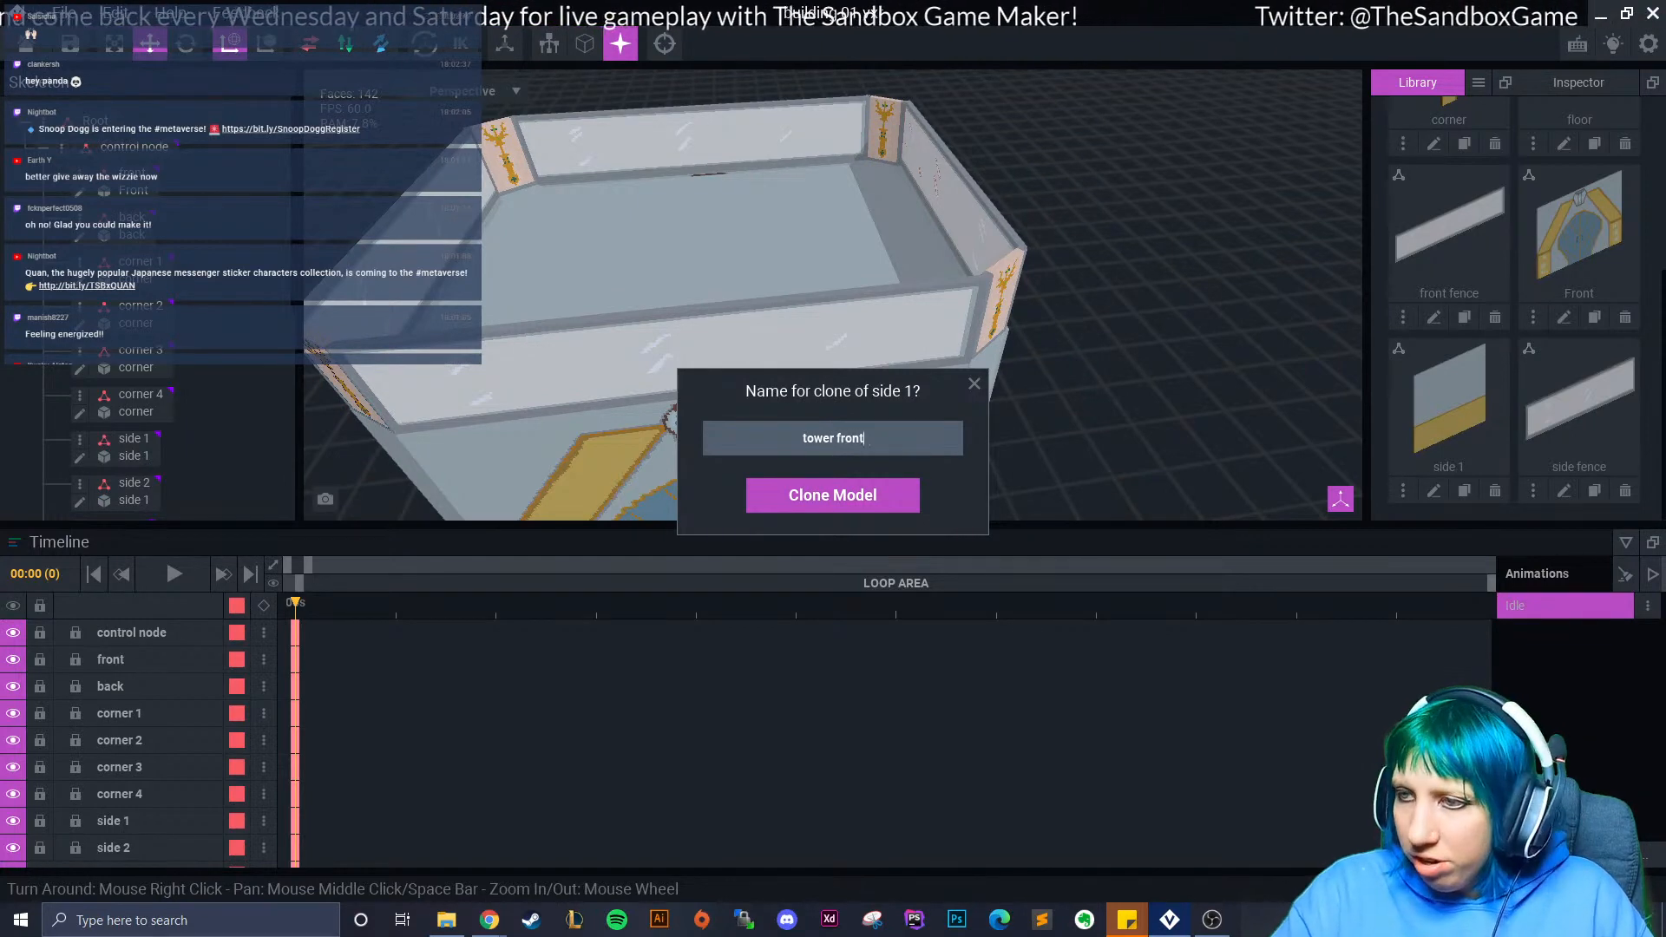
key(Return)
- Add a new node under the control node in the skeleton and name it "towerr node"
scroll(1467, 434, down, 2)
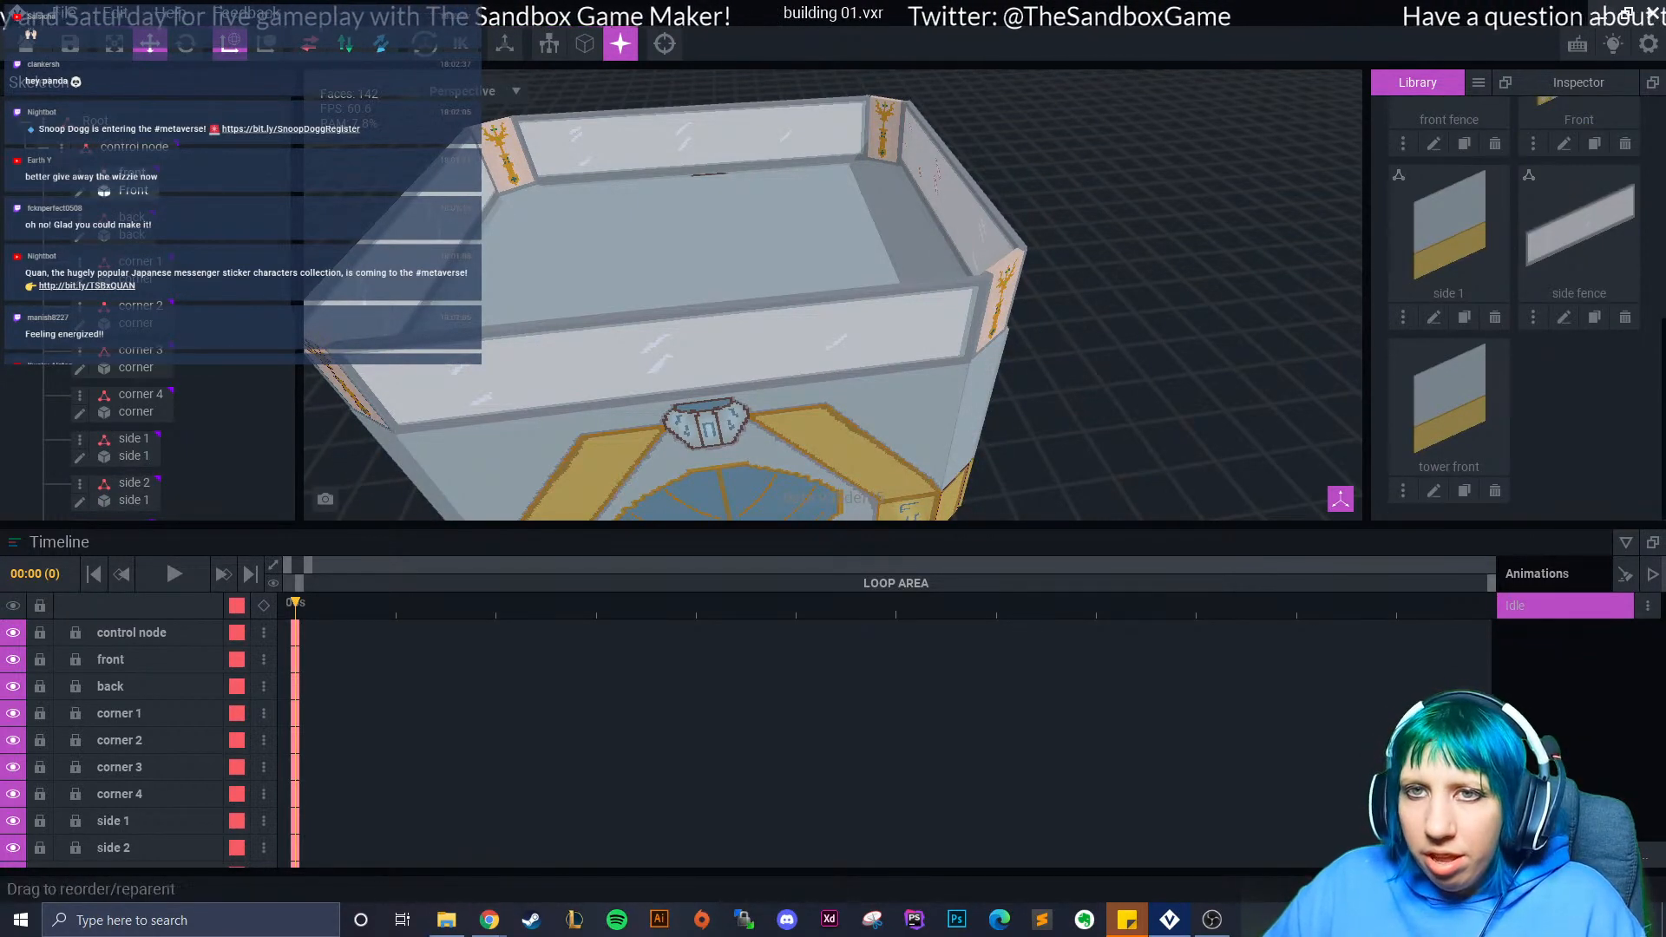
scroll(147, 416, down, 5)
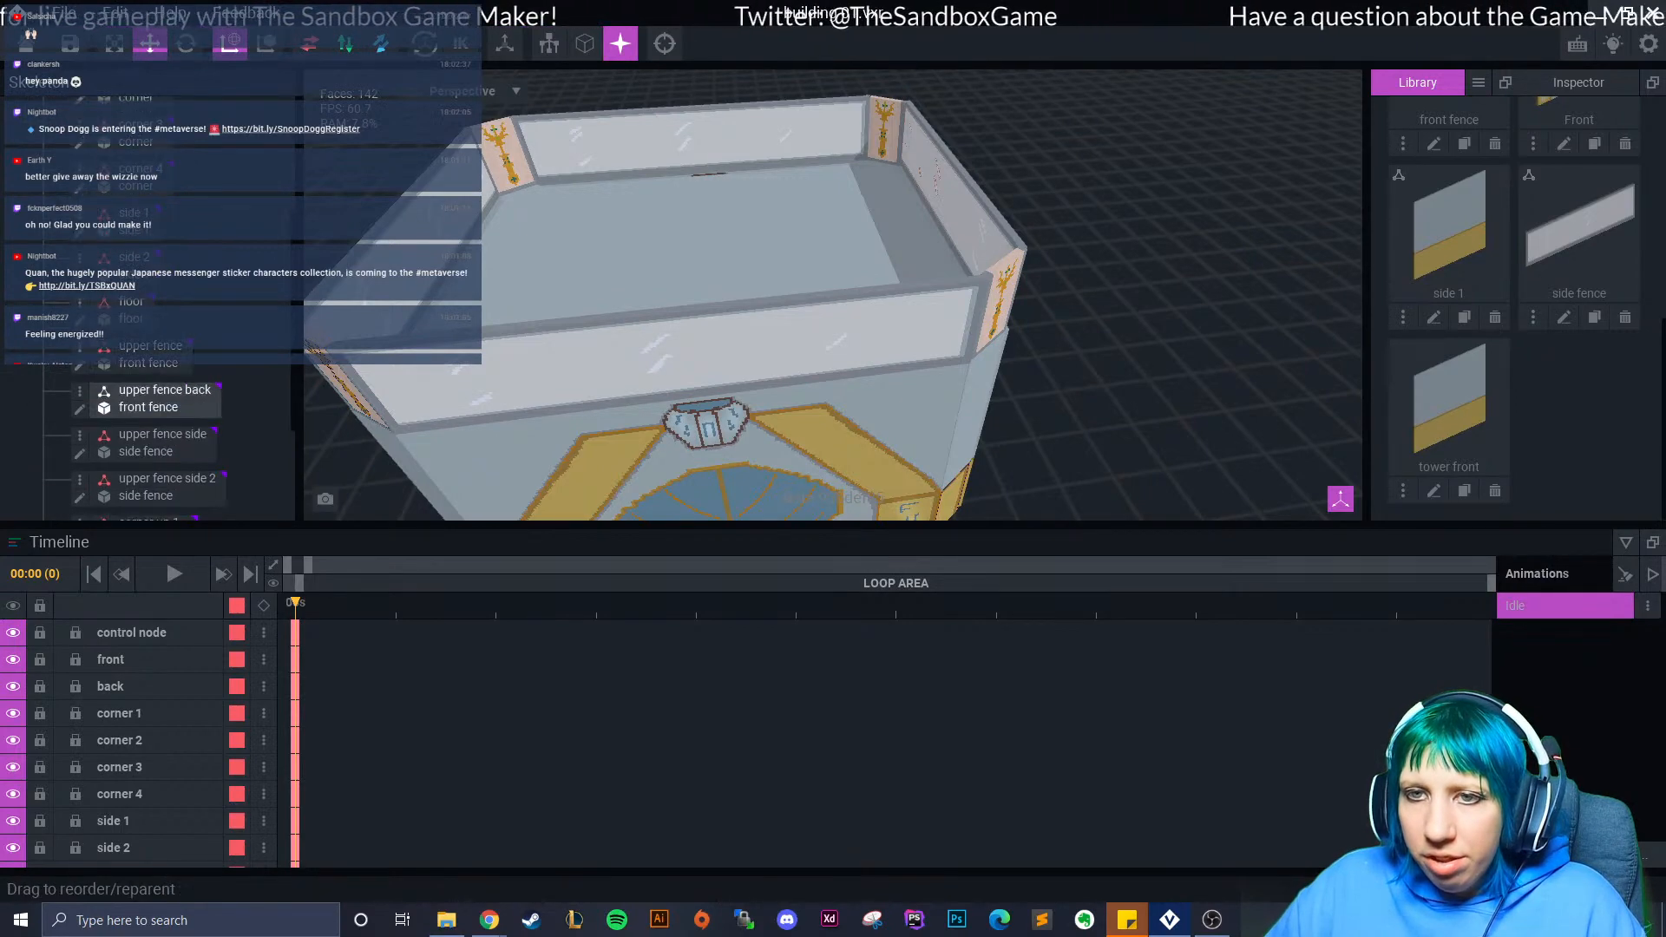
scroll(147, 433, up, 3)
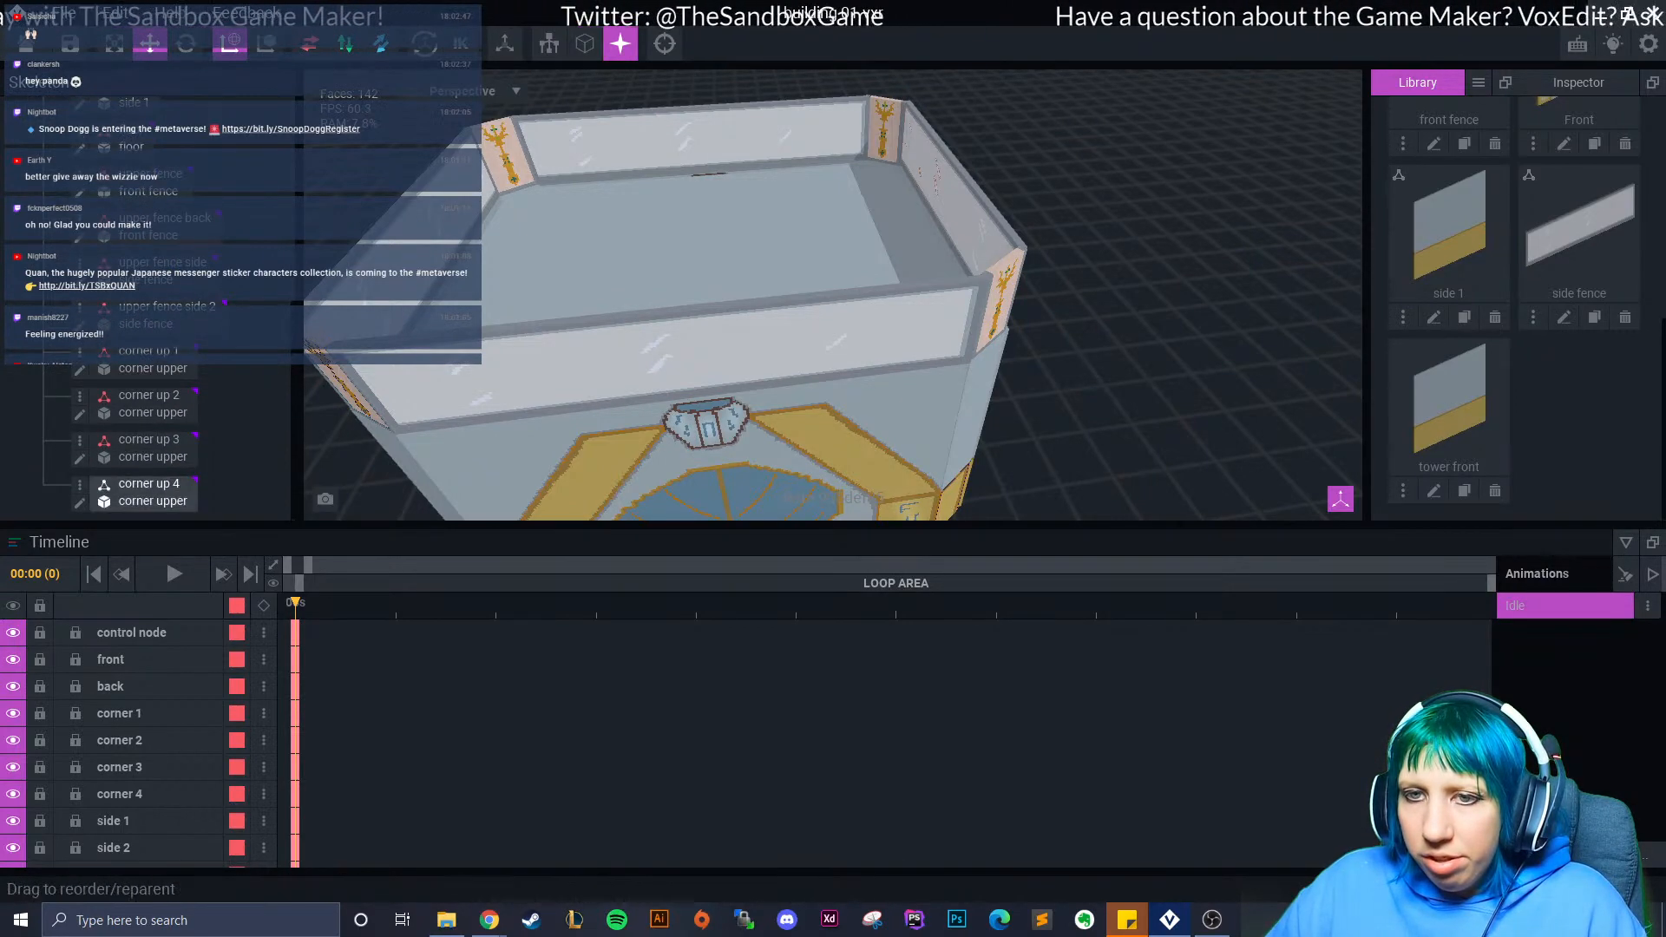
scroll(148, 416, up, 4)
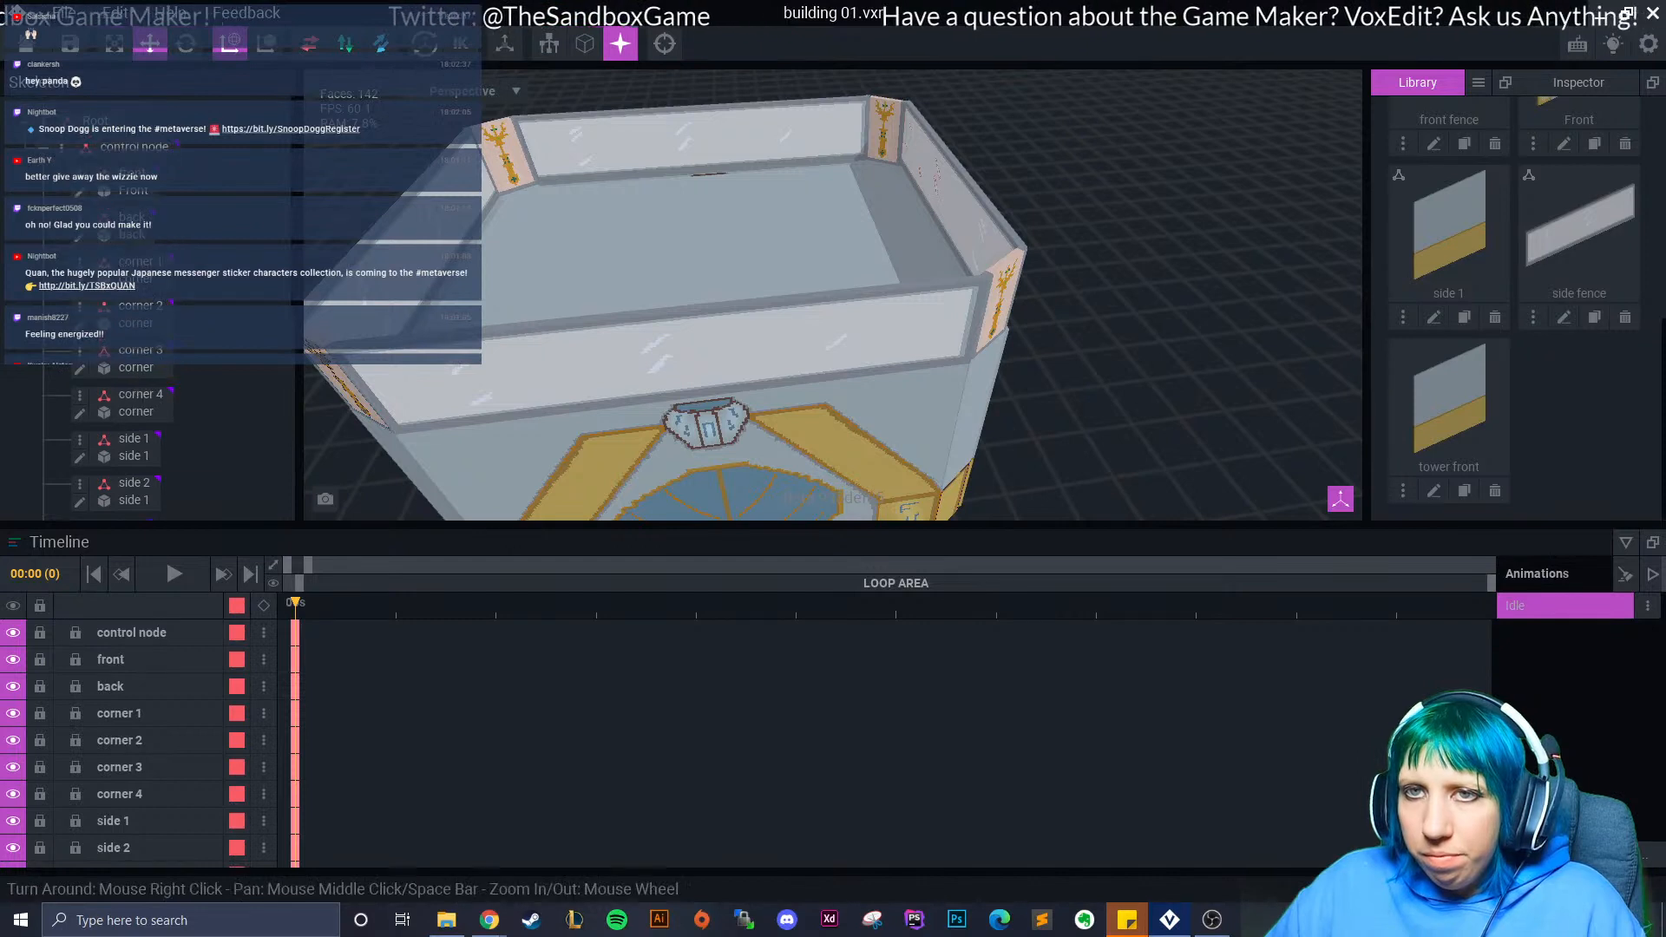
click(61, 147)
click(141, 192)
text(towerr no)
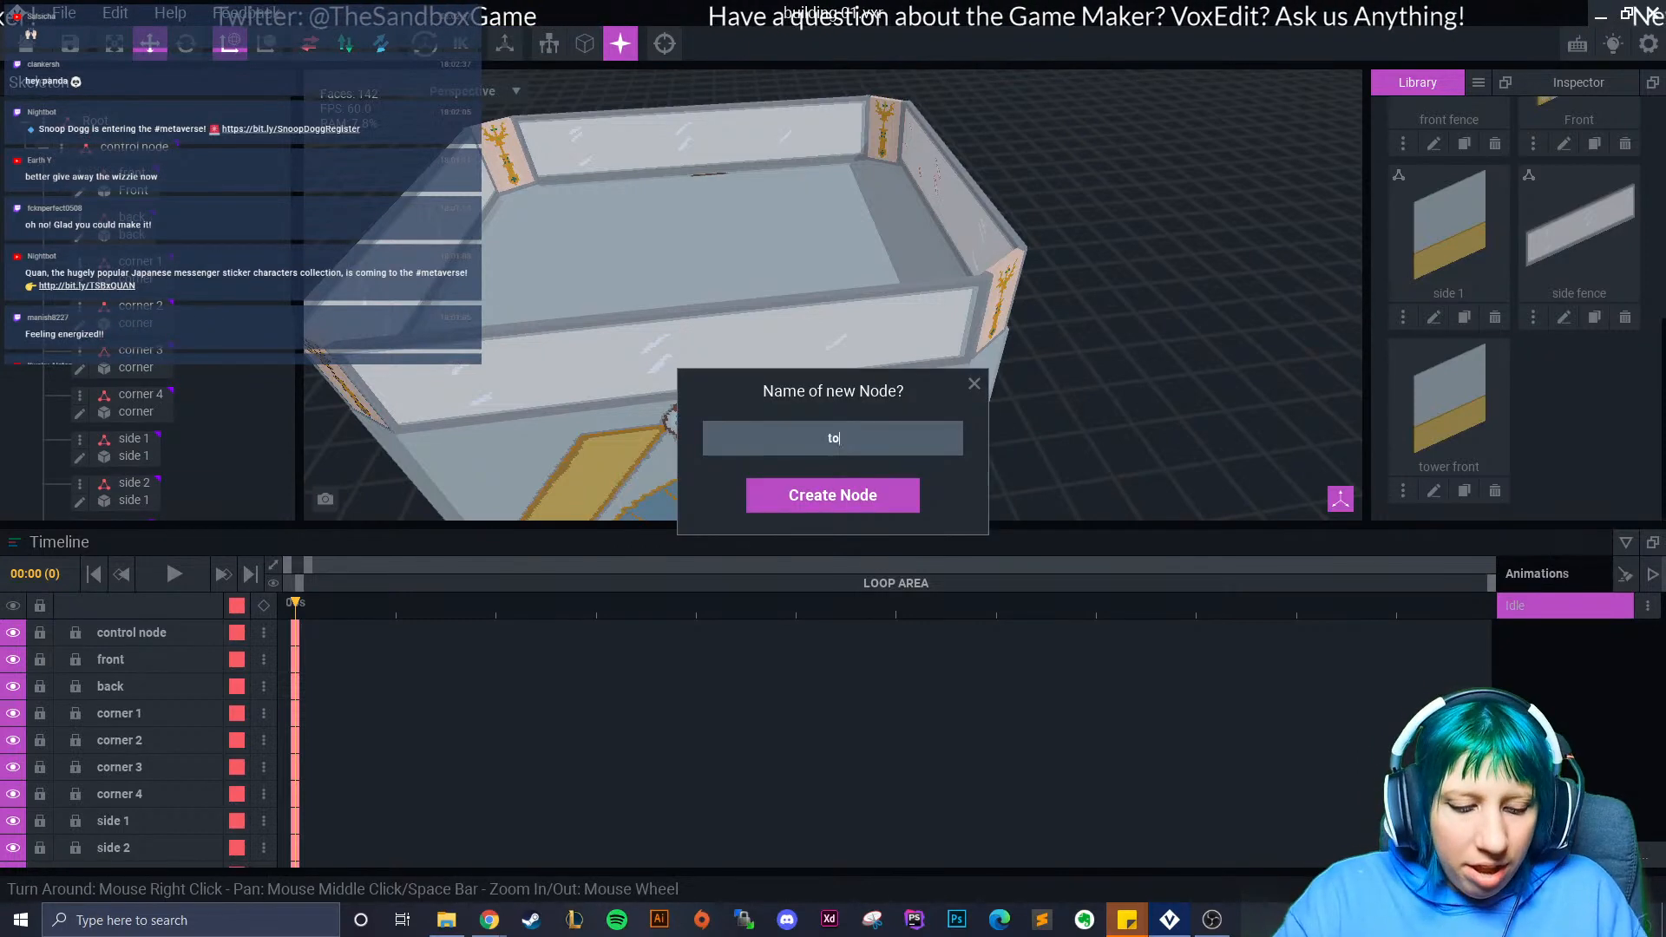
key(BackSpace)
key(BackSpace)
key(BackSpace)
key(BackSpace)
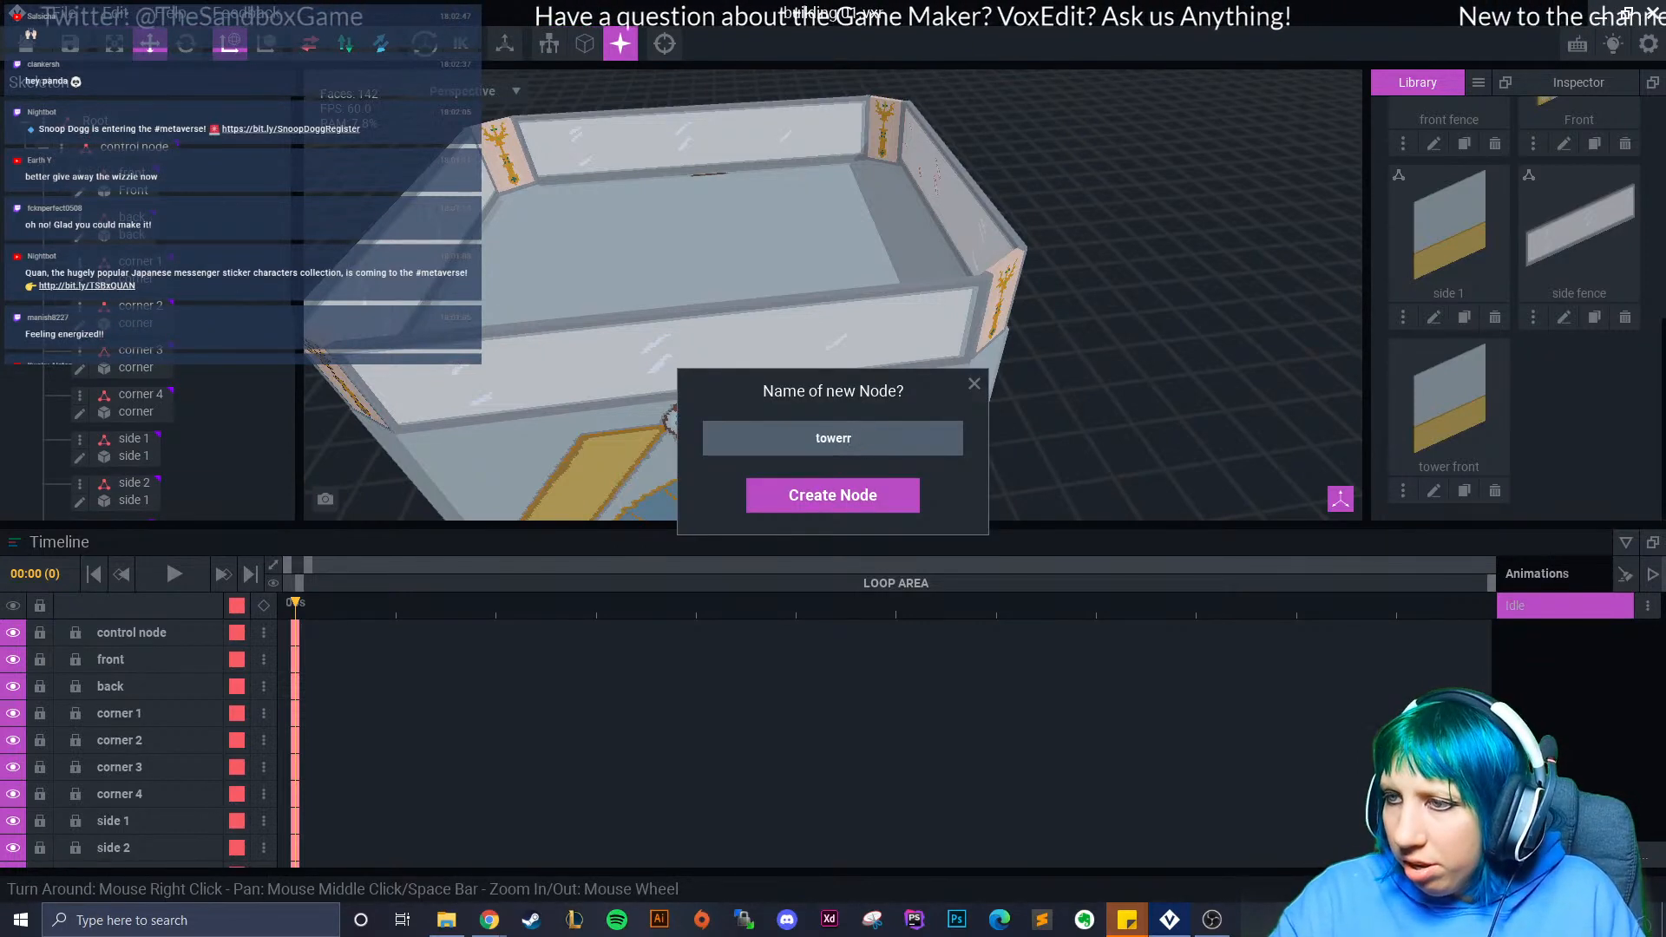
text(mod)
key(BackSpace)
key(BackSpace)
key(BackSpace)
text(node)
key(Return)
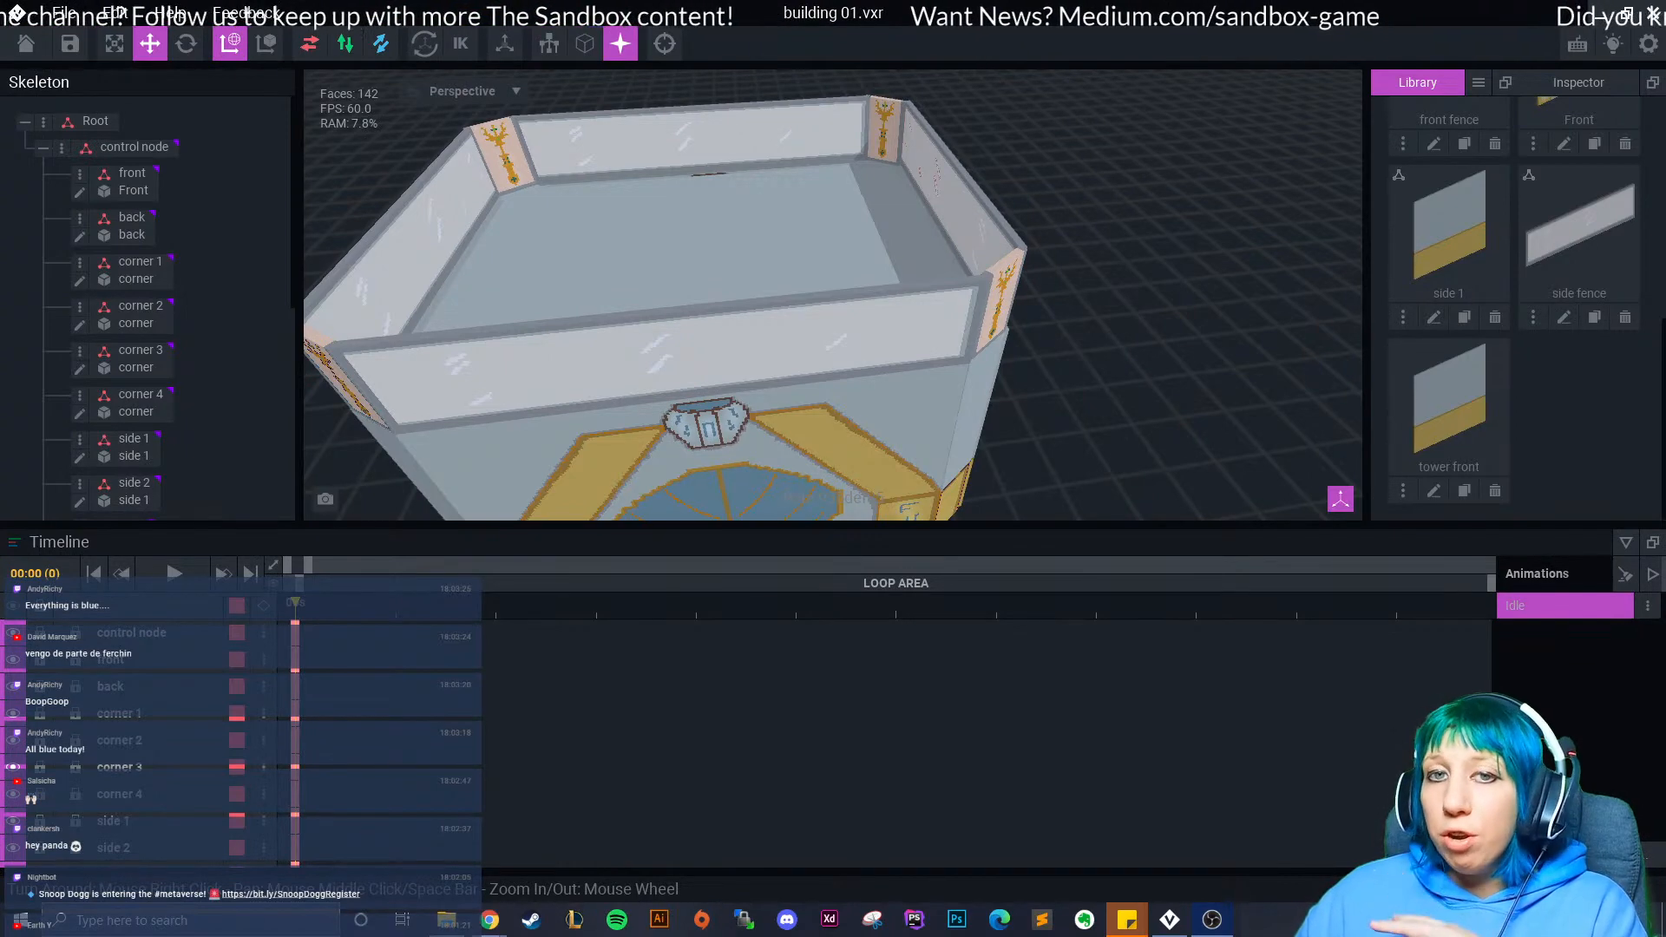
right_drag(585, 282, 632, 241)
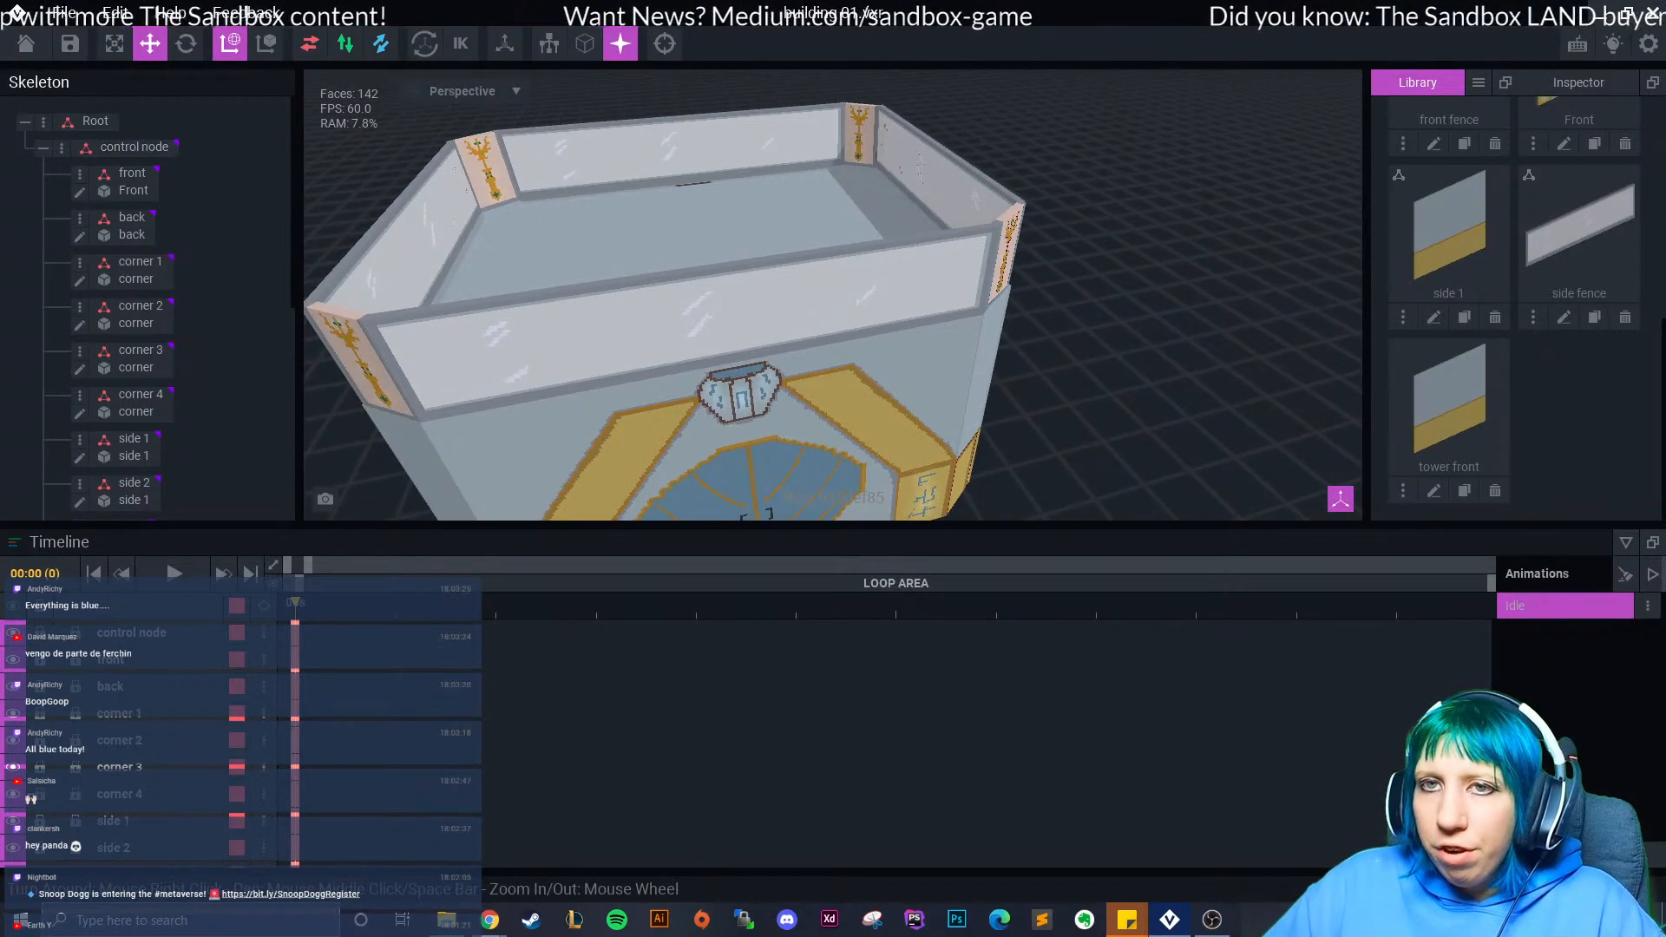
right_drag(660, 239, 694, 236)
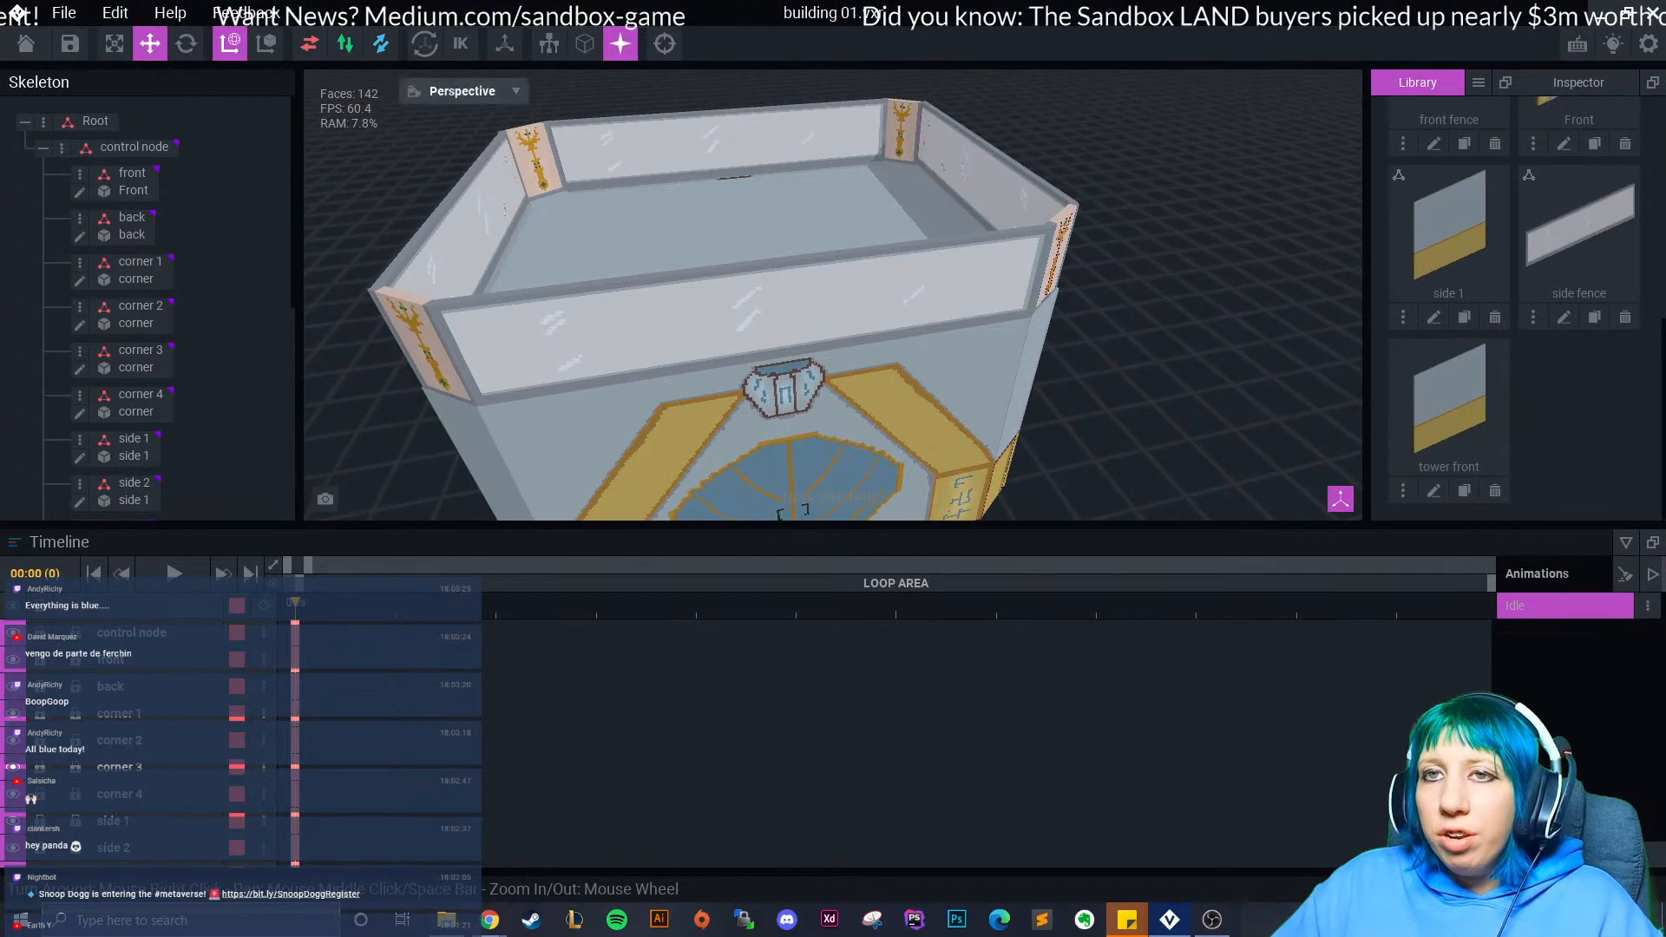
- Examine the building's front wall down to its base and check where the control node's origin sits by the door
click(824, 442)
right_drag(824, 443, 846, 230)
scroll(807, 291, up, 4)
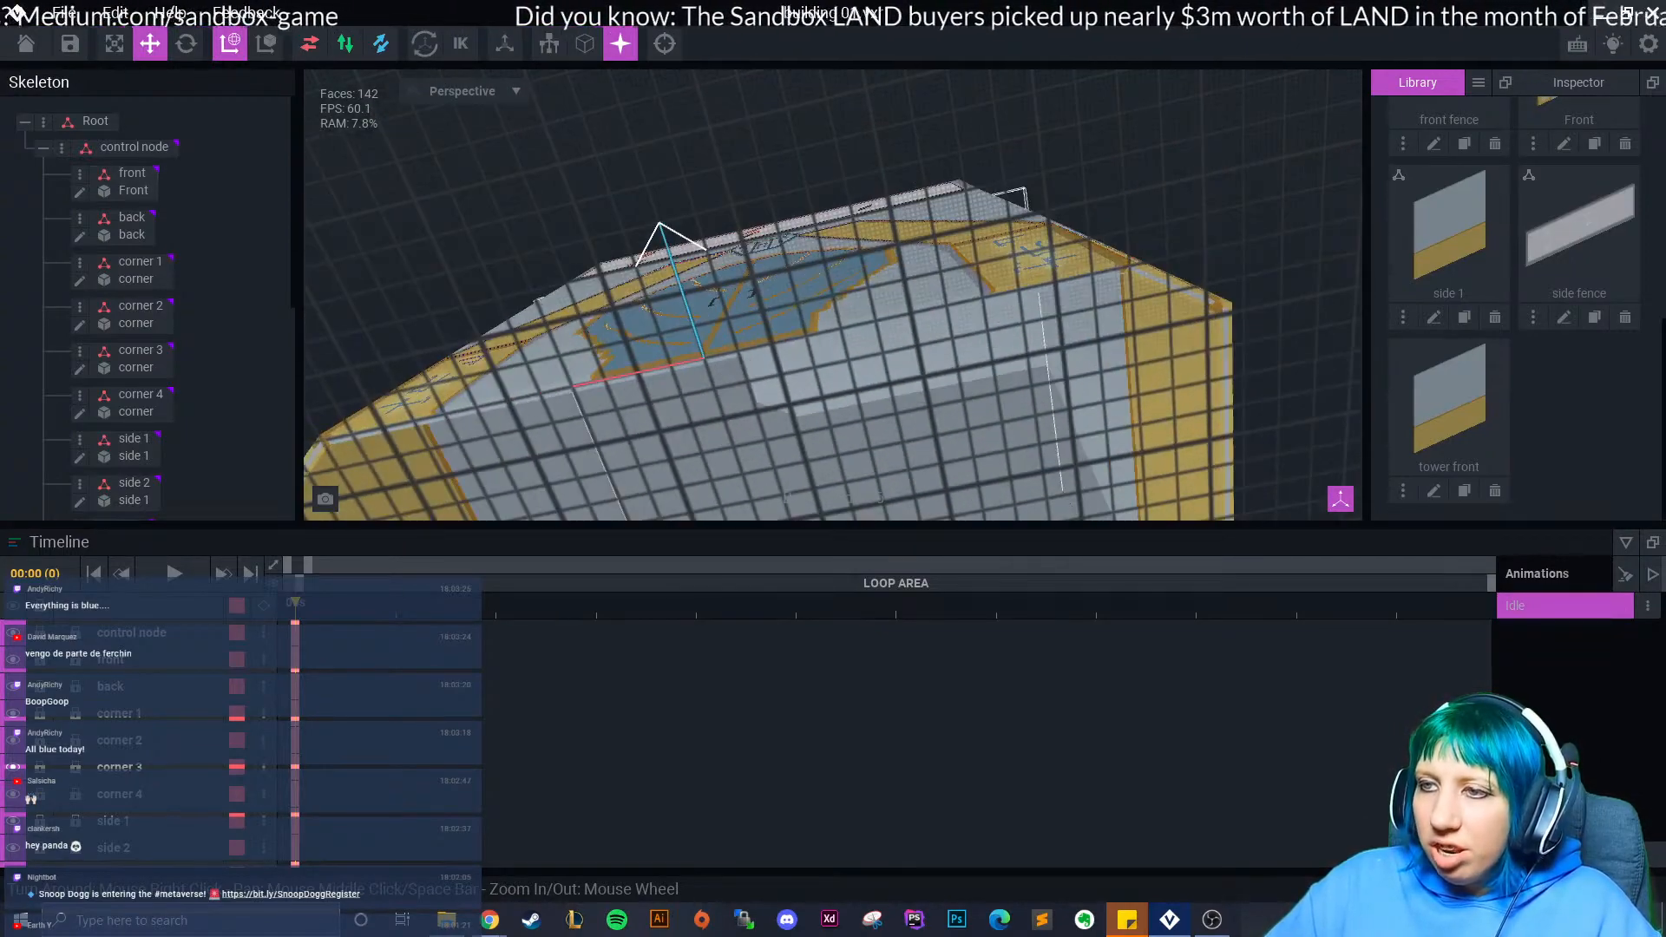
mouse_move(719, 348)
right_down()
mouse_move(746, 447)
mouse_move(727, 391)
right_up()
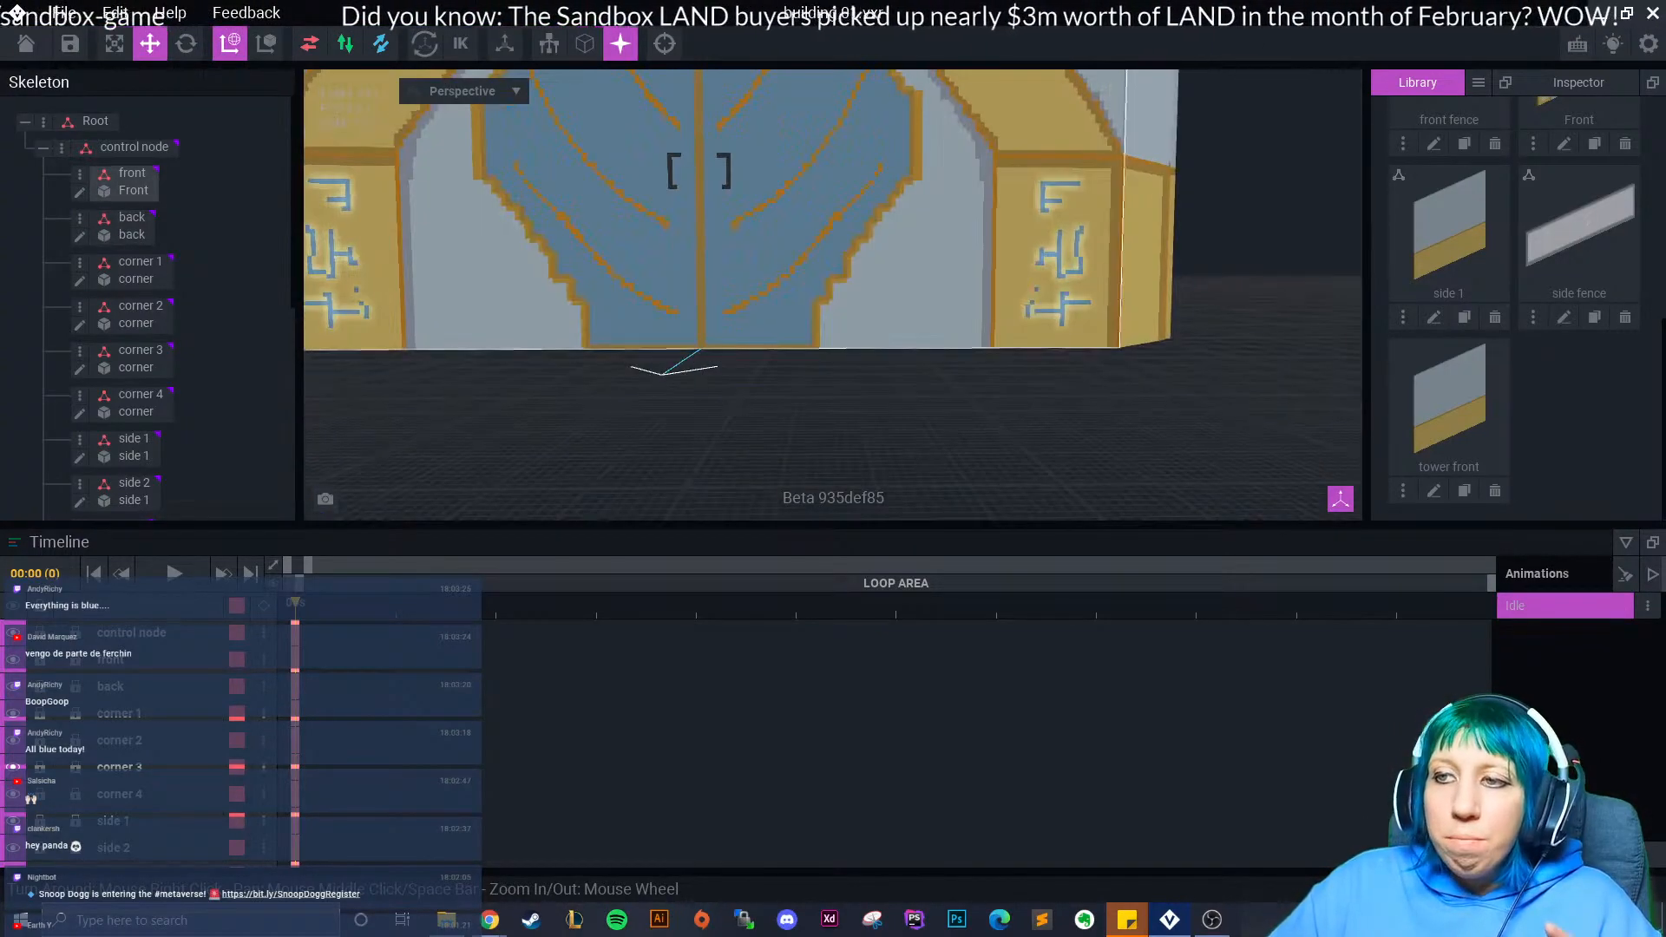
right_drag(752, 327, 794, 391)
middle_drag(794, 391, 833, 444)
middle_drag(726, 287, 732, 298)
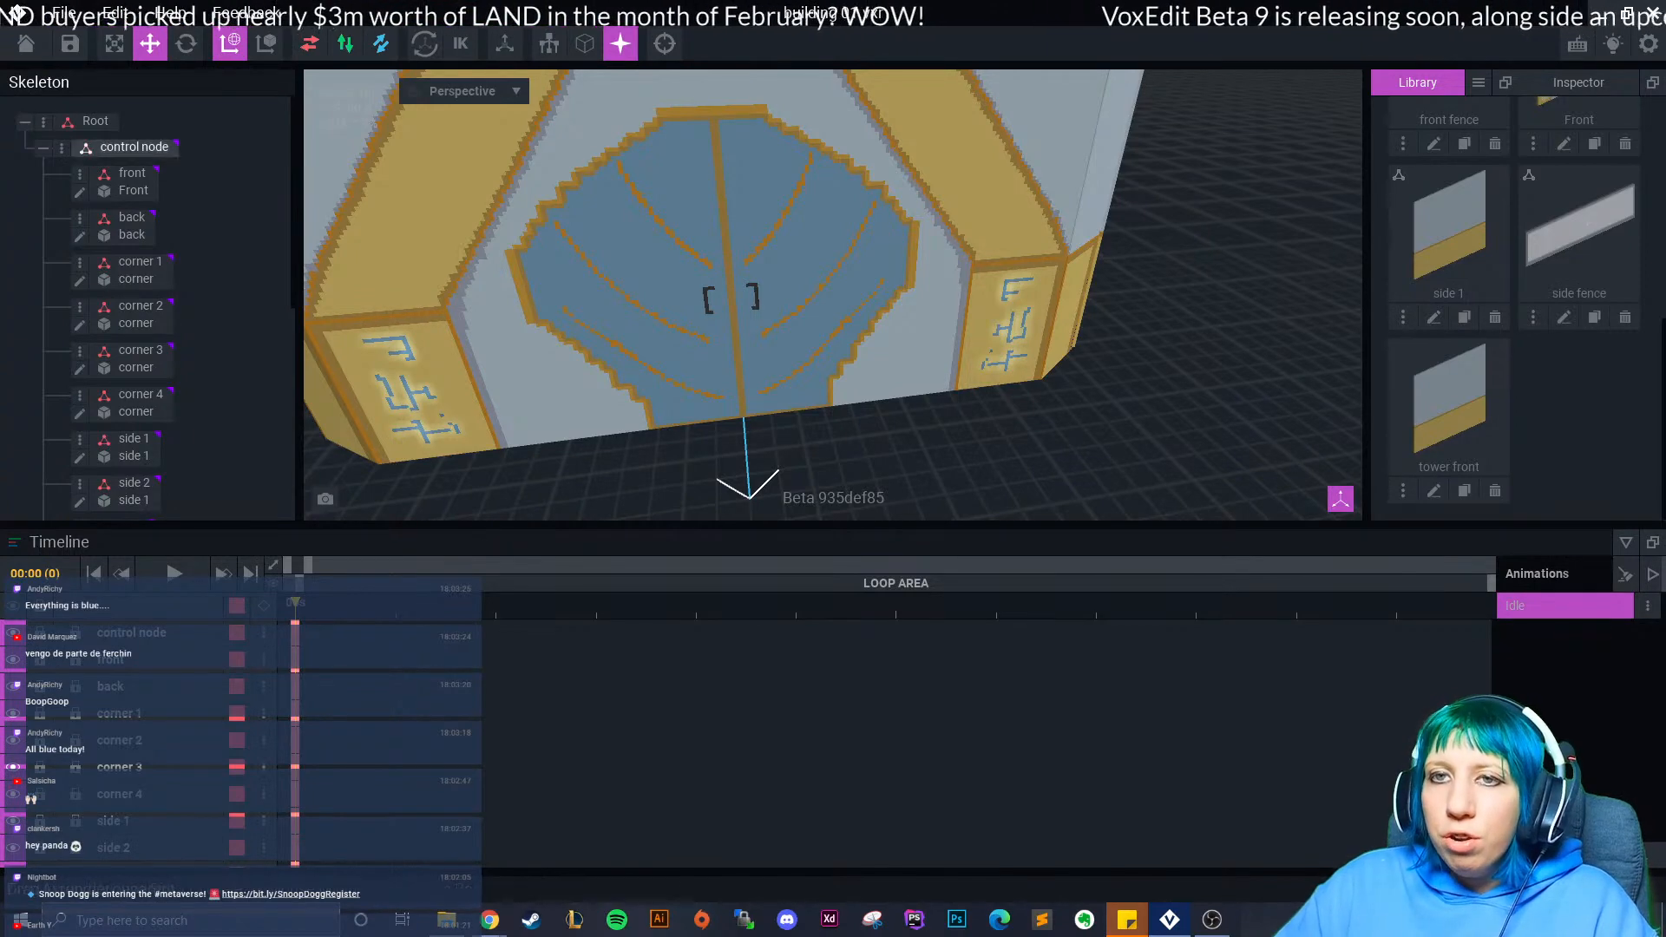
click(133, 148)
scroll(740, 395, down, 5)
drag(752, 419, 744, 502)
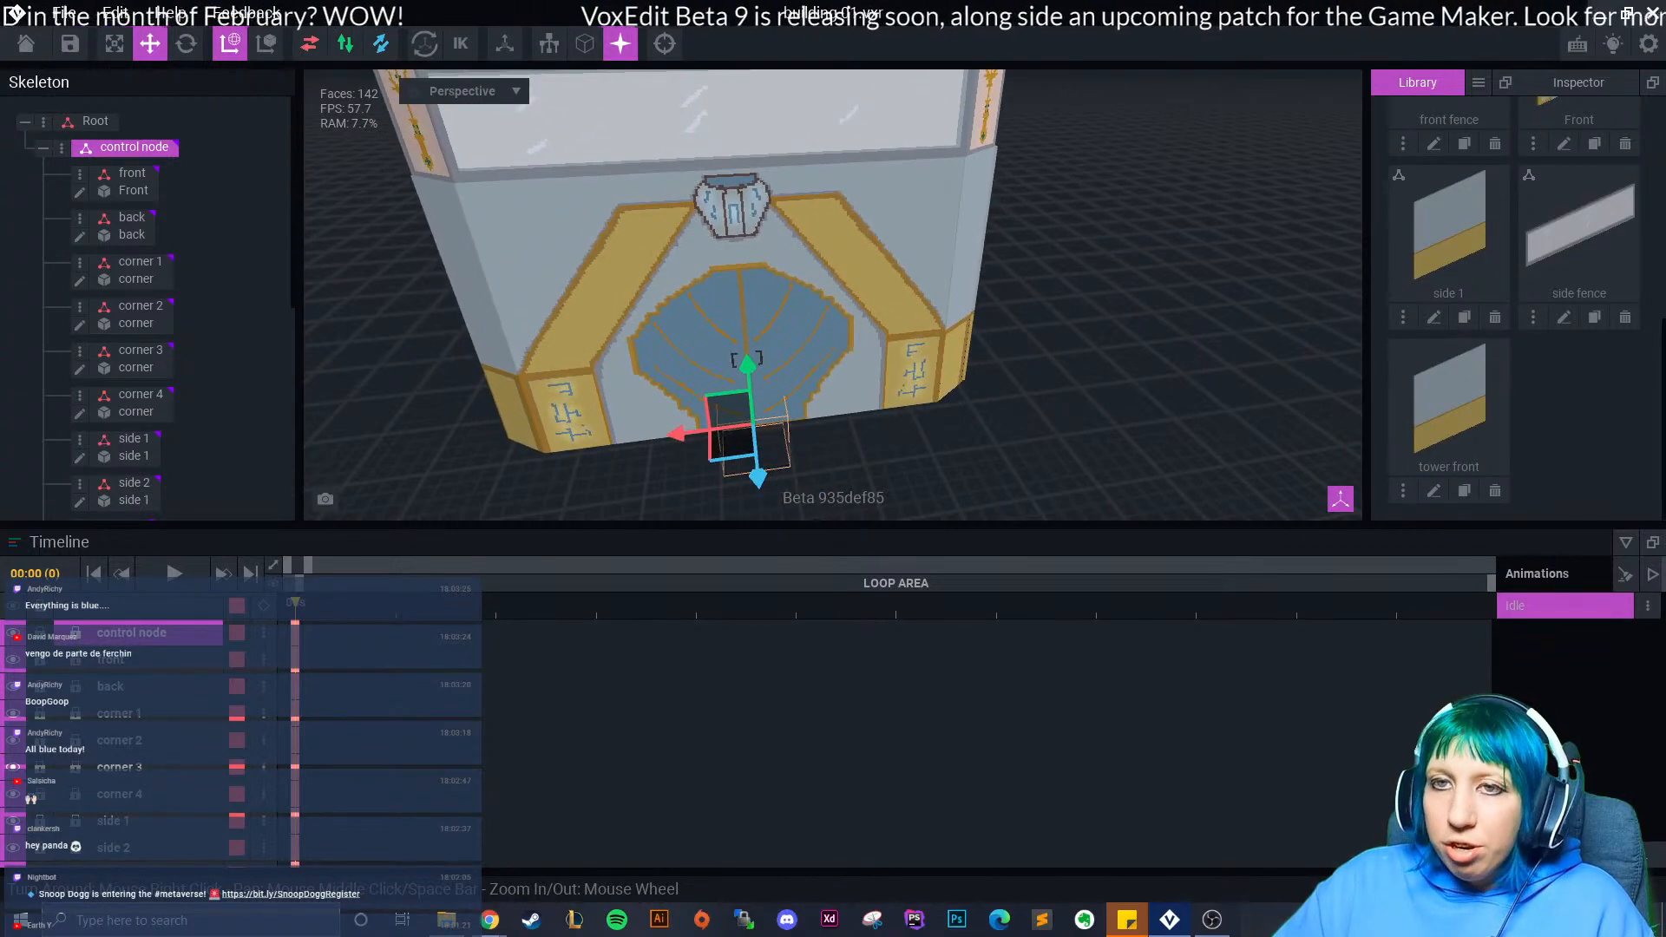
scroll(781, 451, down, 5)
mouse_move(794, 486)
right_down()
mouse_move(811, 394)
mouse_move(803, 486)
right_up()
scroll(800, 455, down, 1)
scroll(803, 486, up, 2)
scroll(135, 271, down, 1)
scroll(143, 447, down, 4)
- Create a child node named "front tower" under the tower node in the skeleton
click(146, 503)
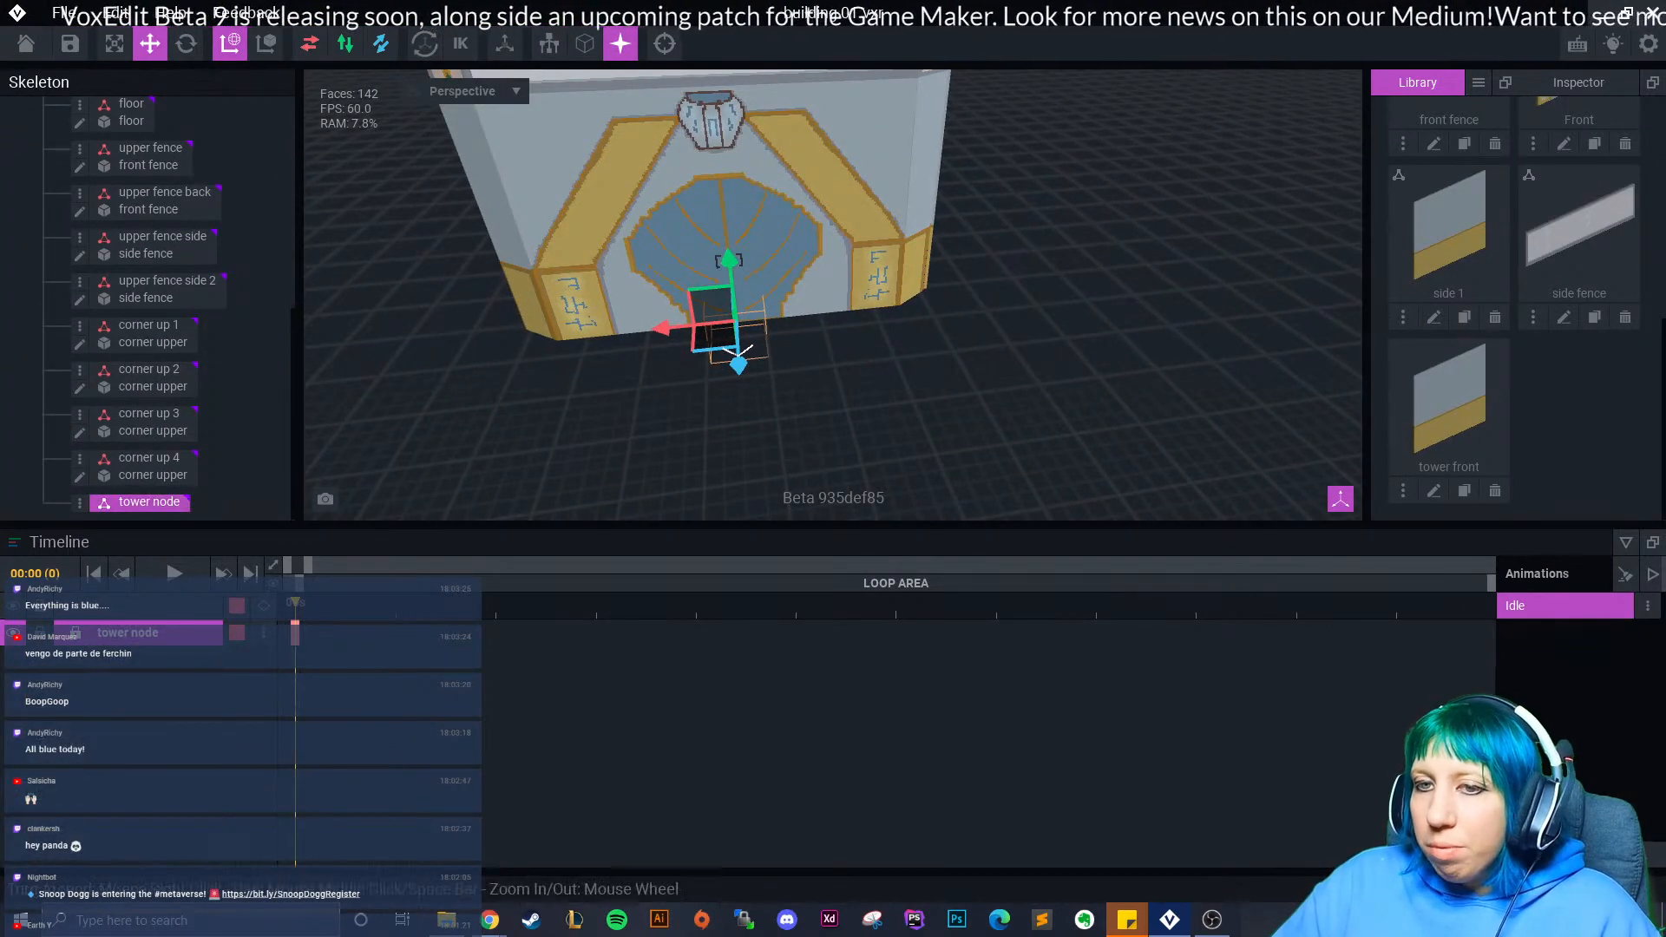
scroll(139, 373, up, 3)
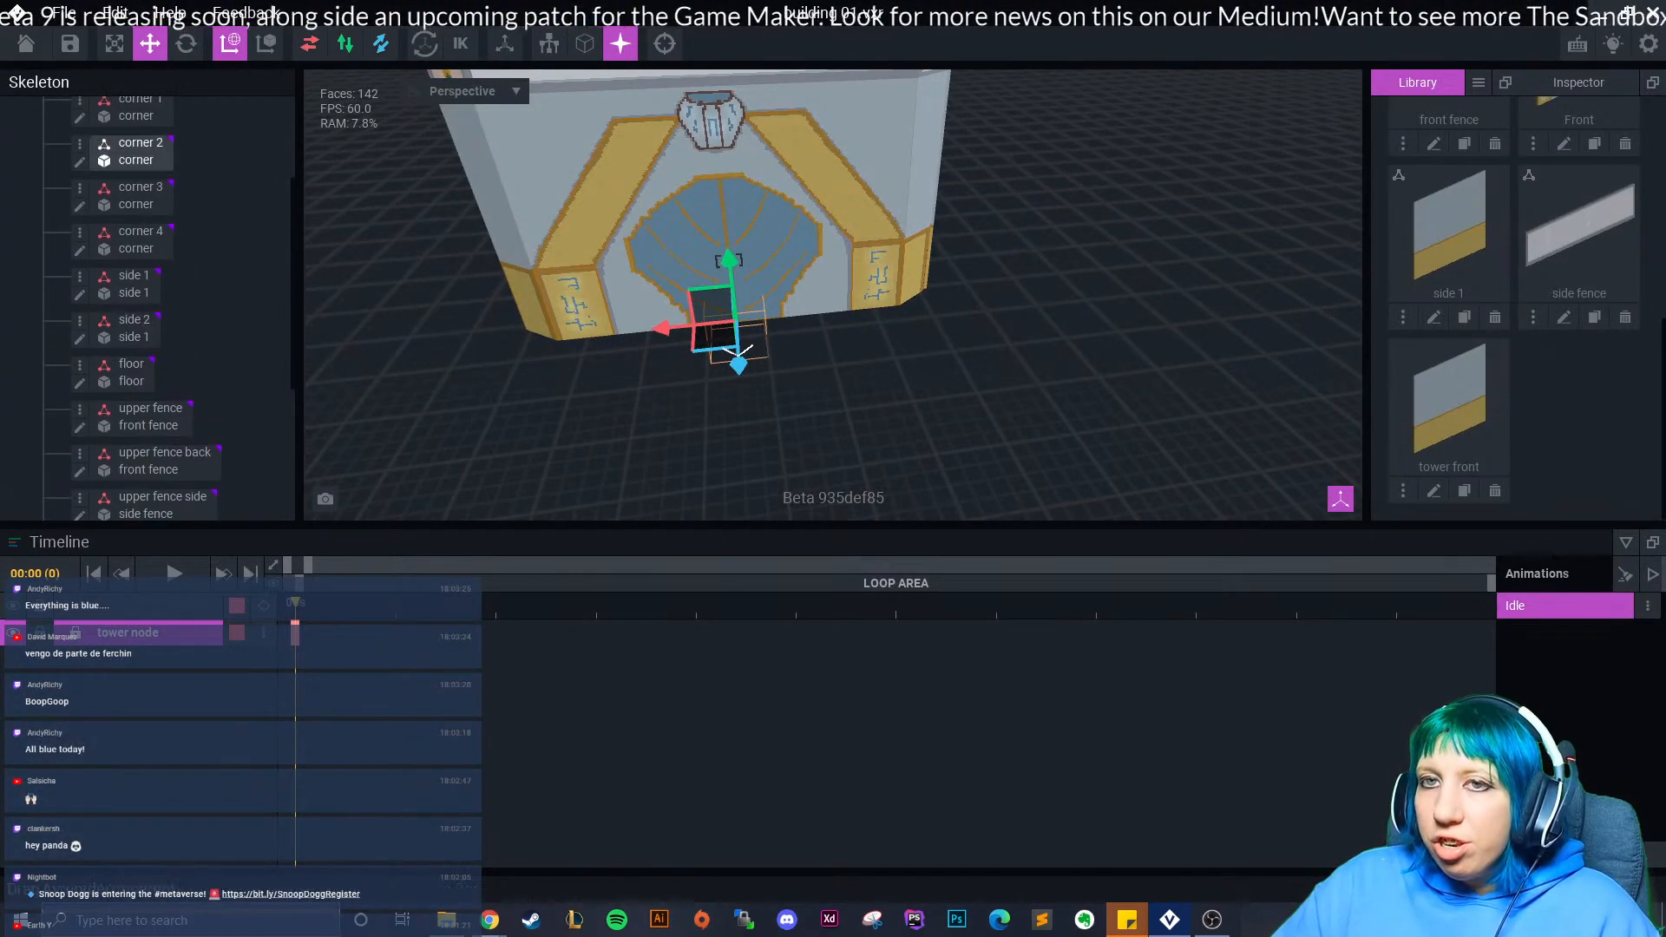
scroll(139, 152, up, 2)
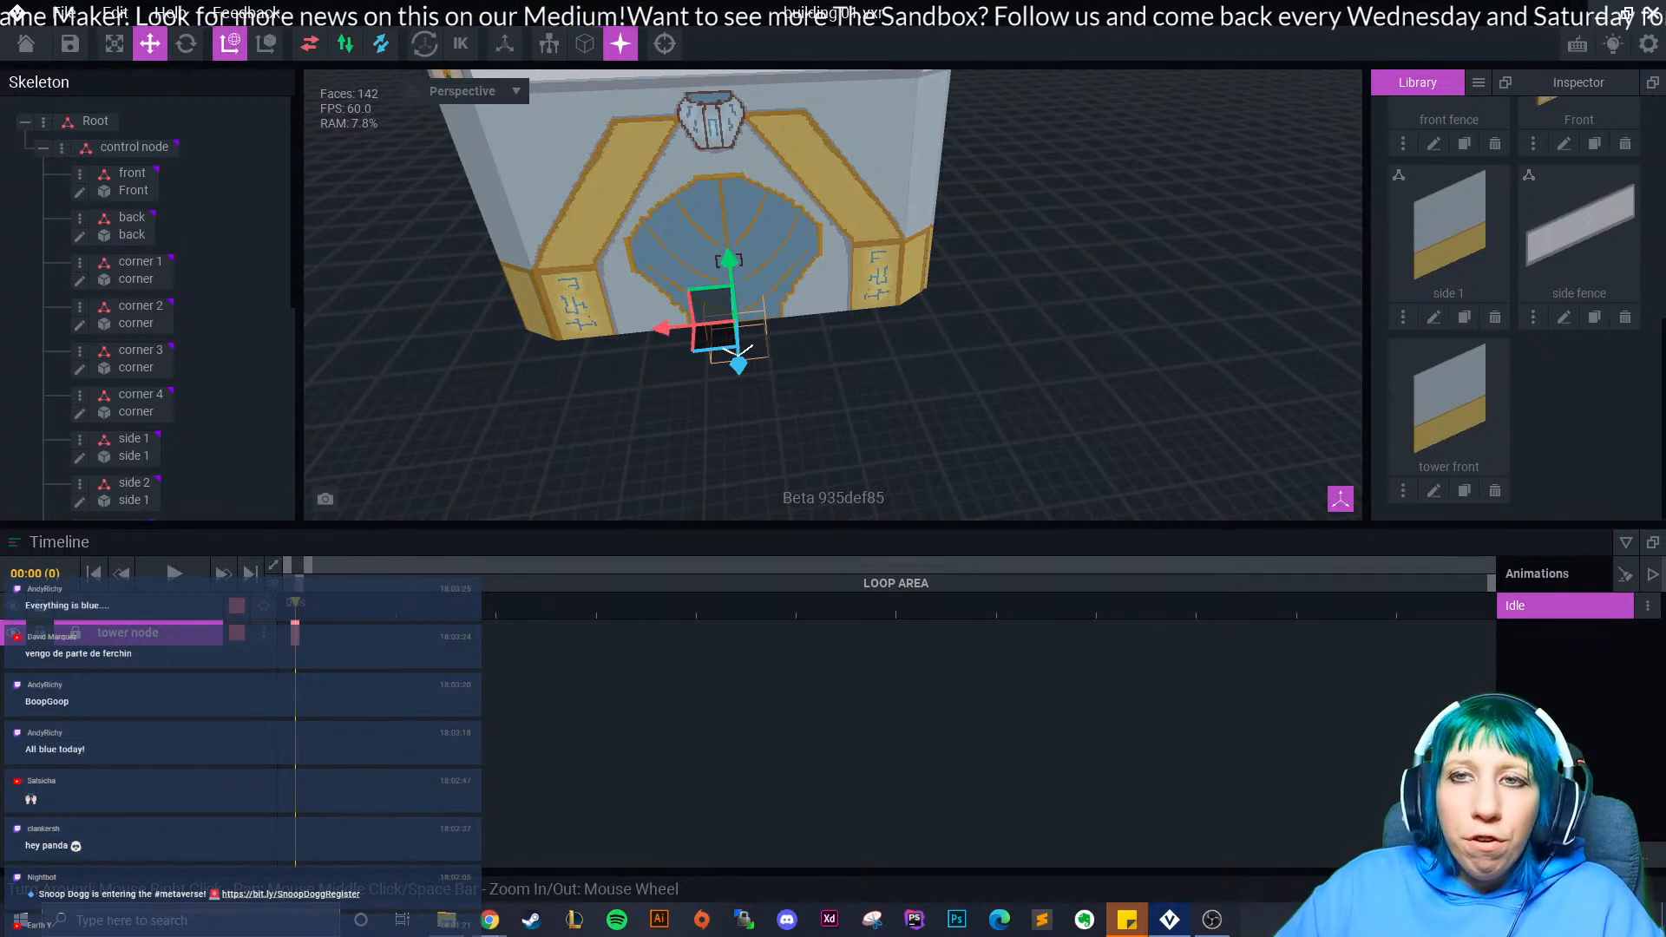
middle_drag(781, 144, 805, 245)
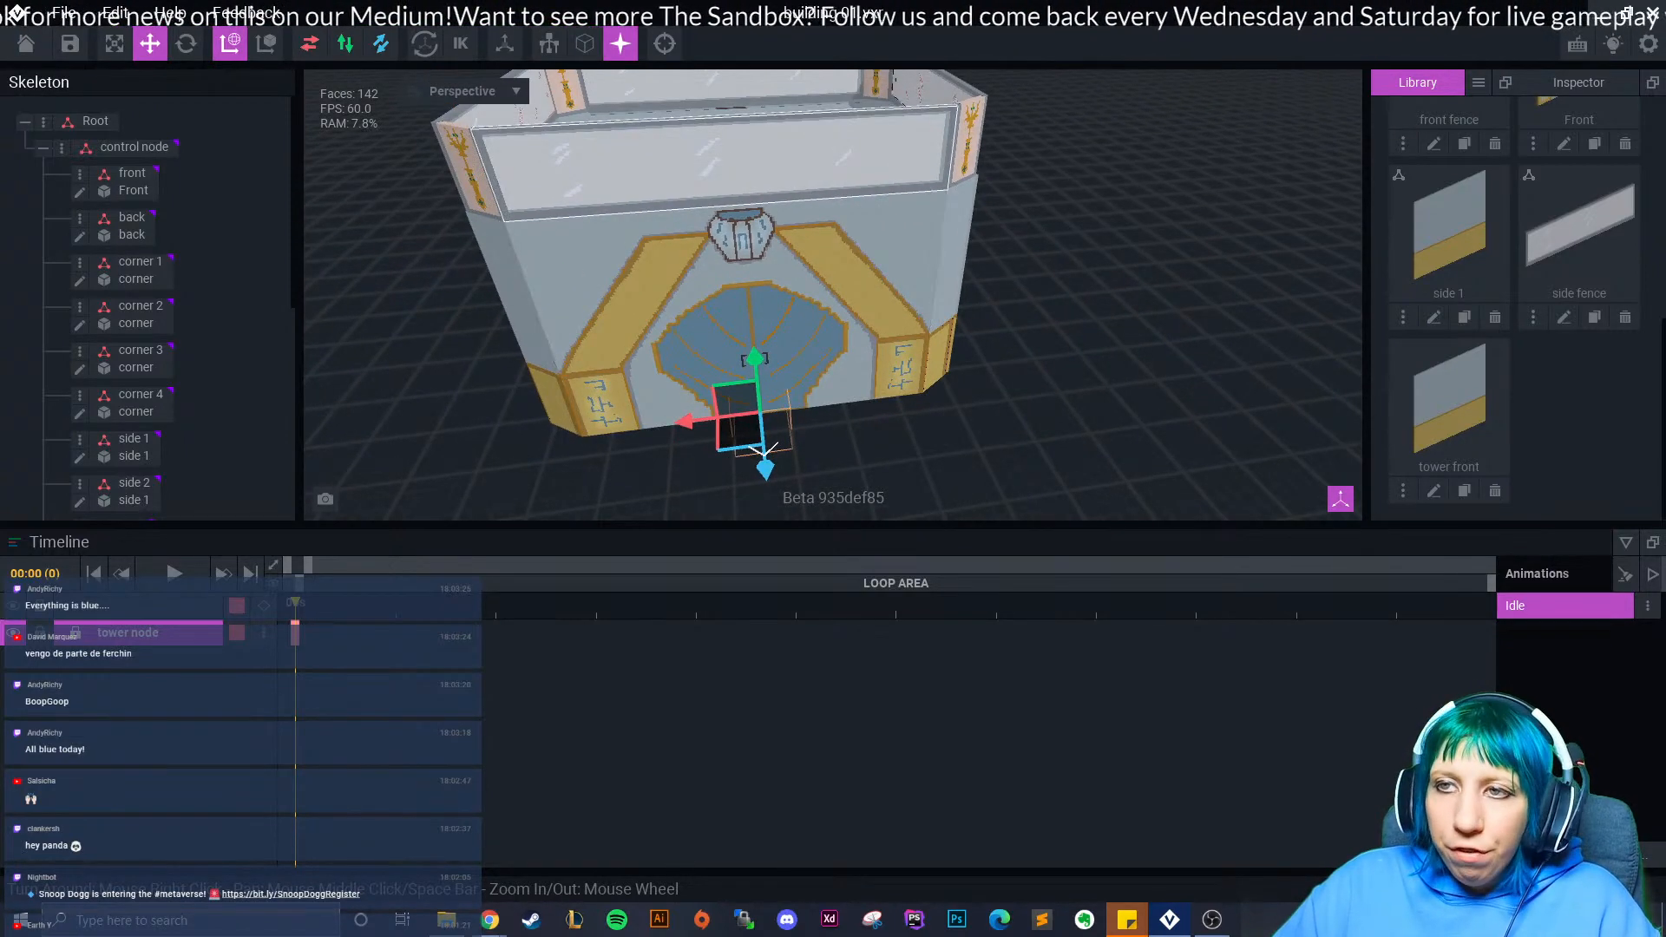
right_drag(806, 238, 842, 191)
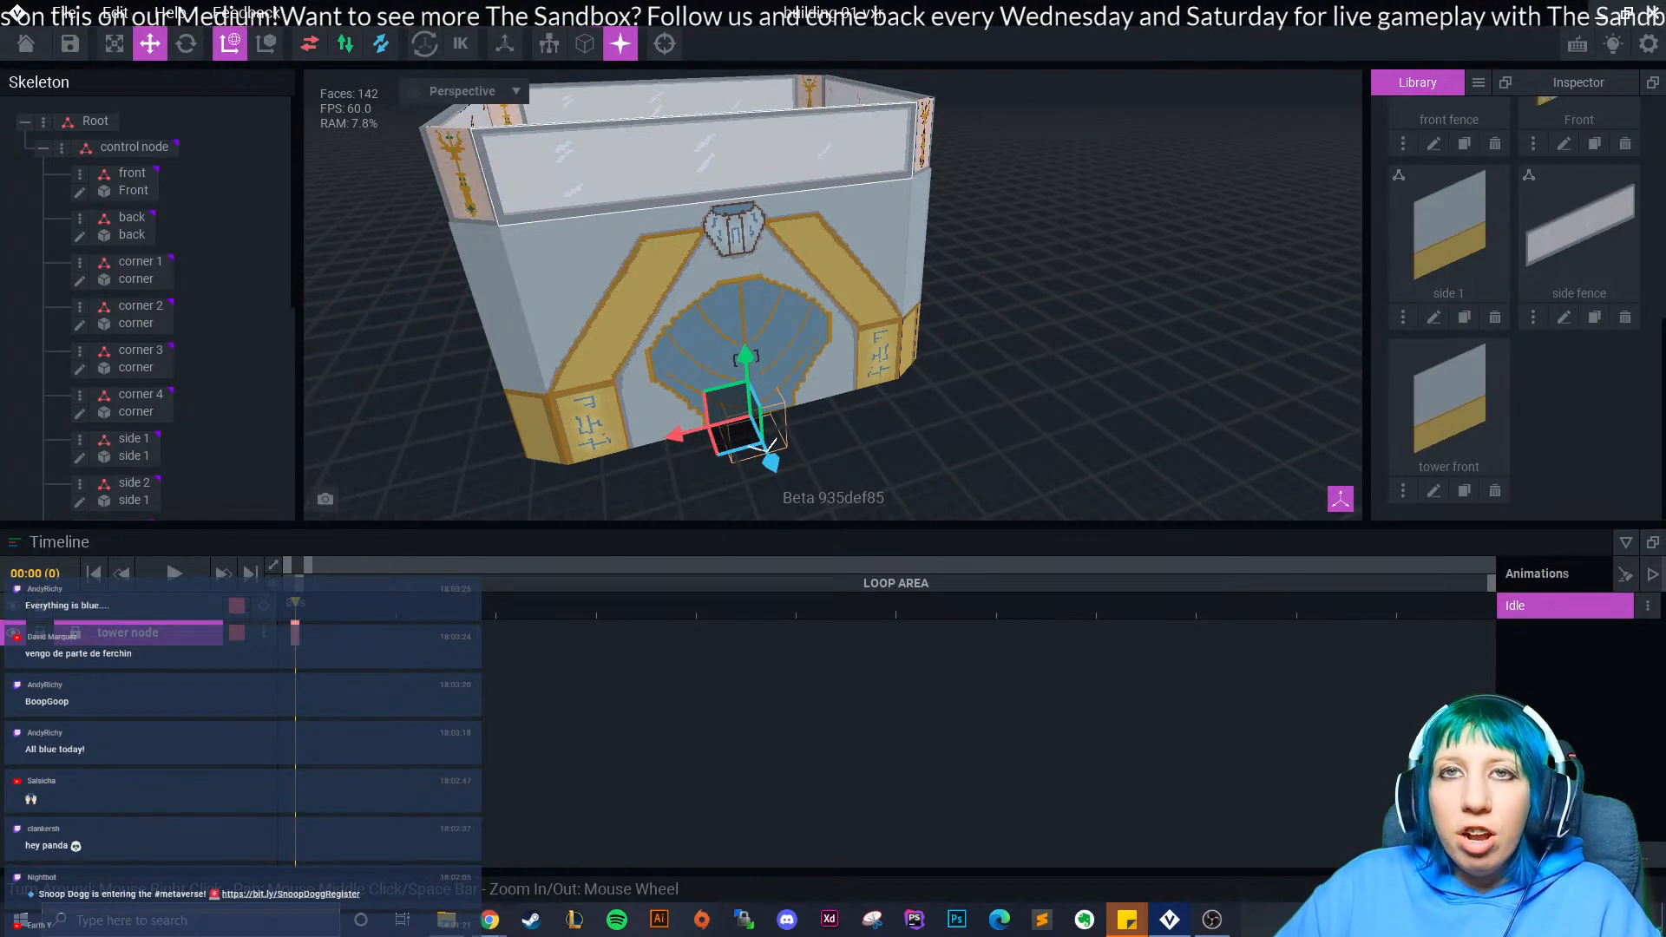
scroll(130, 361, down, 1)
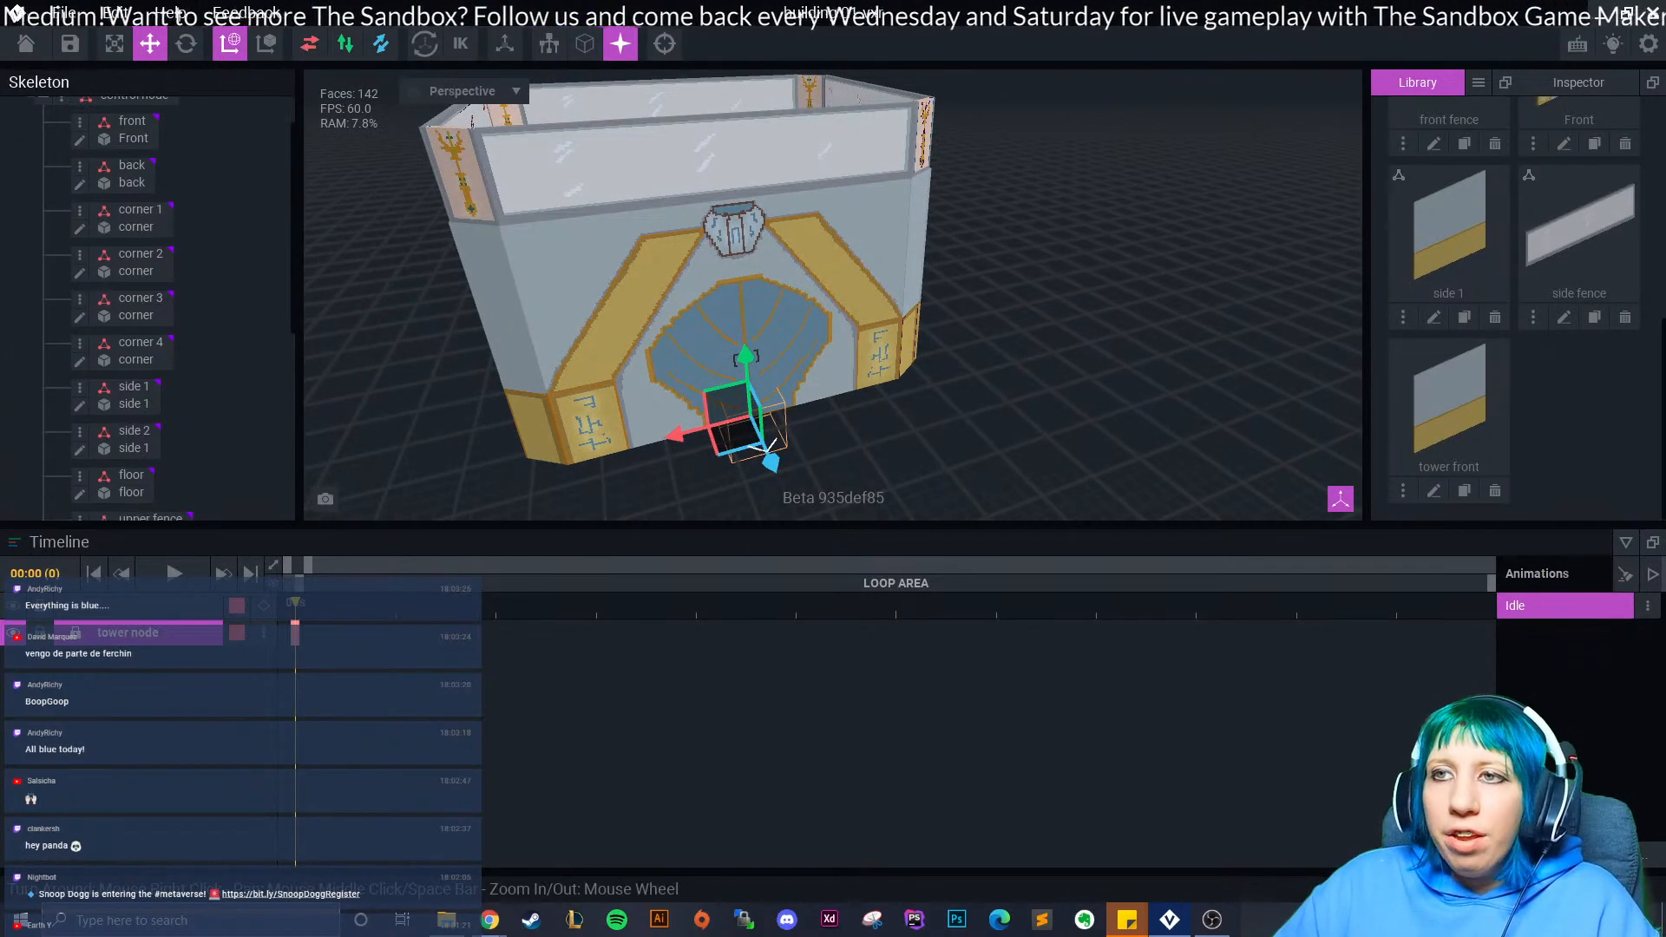
scroll(130, 308, down, 7)
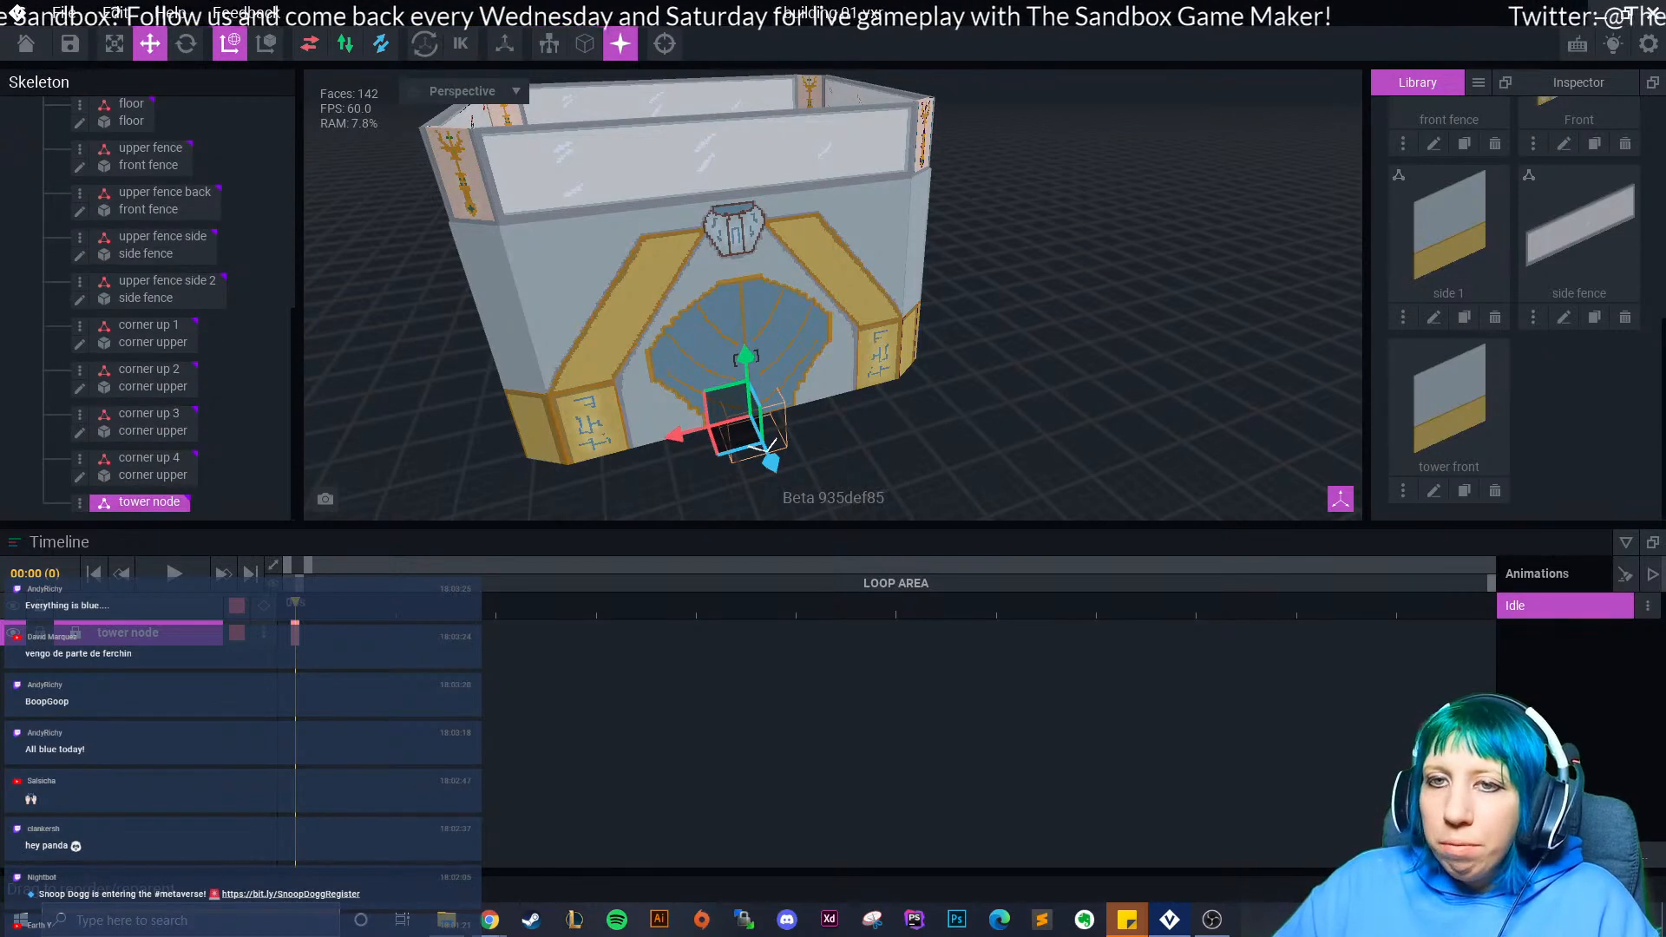
click(79, 502)
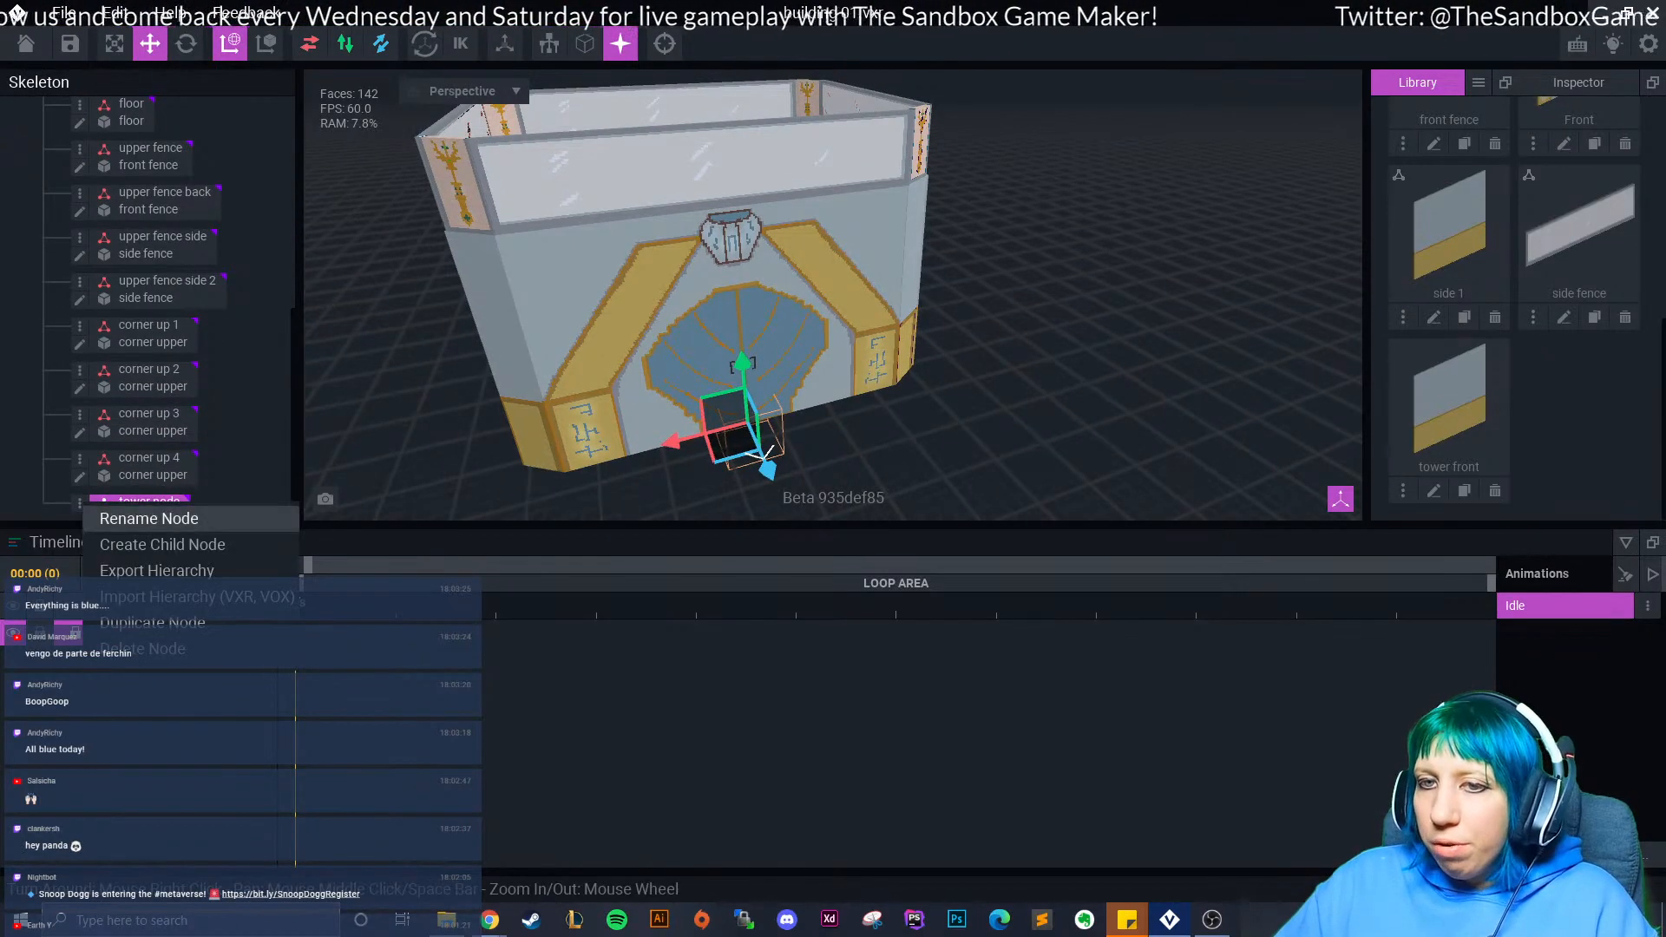
click(162, 545)
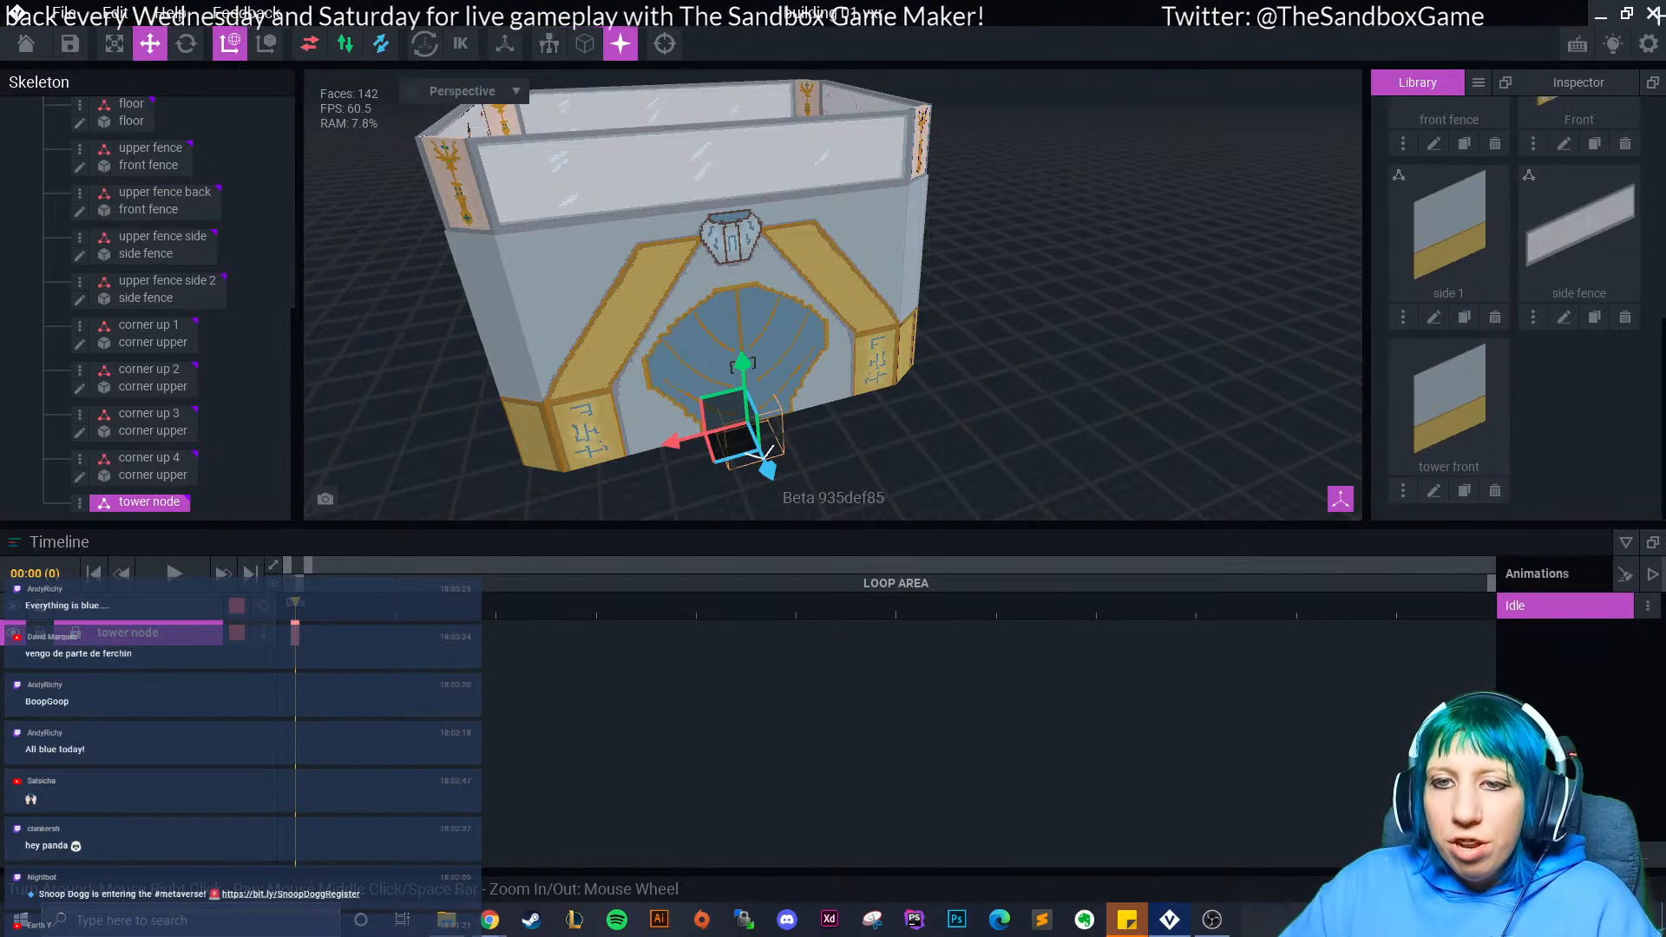
click(79, 502)
click(162, 545)
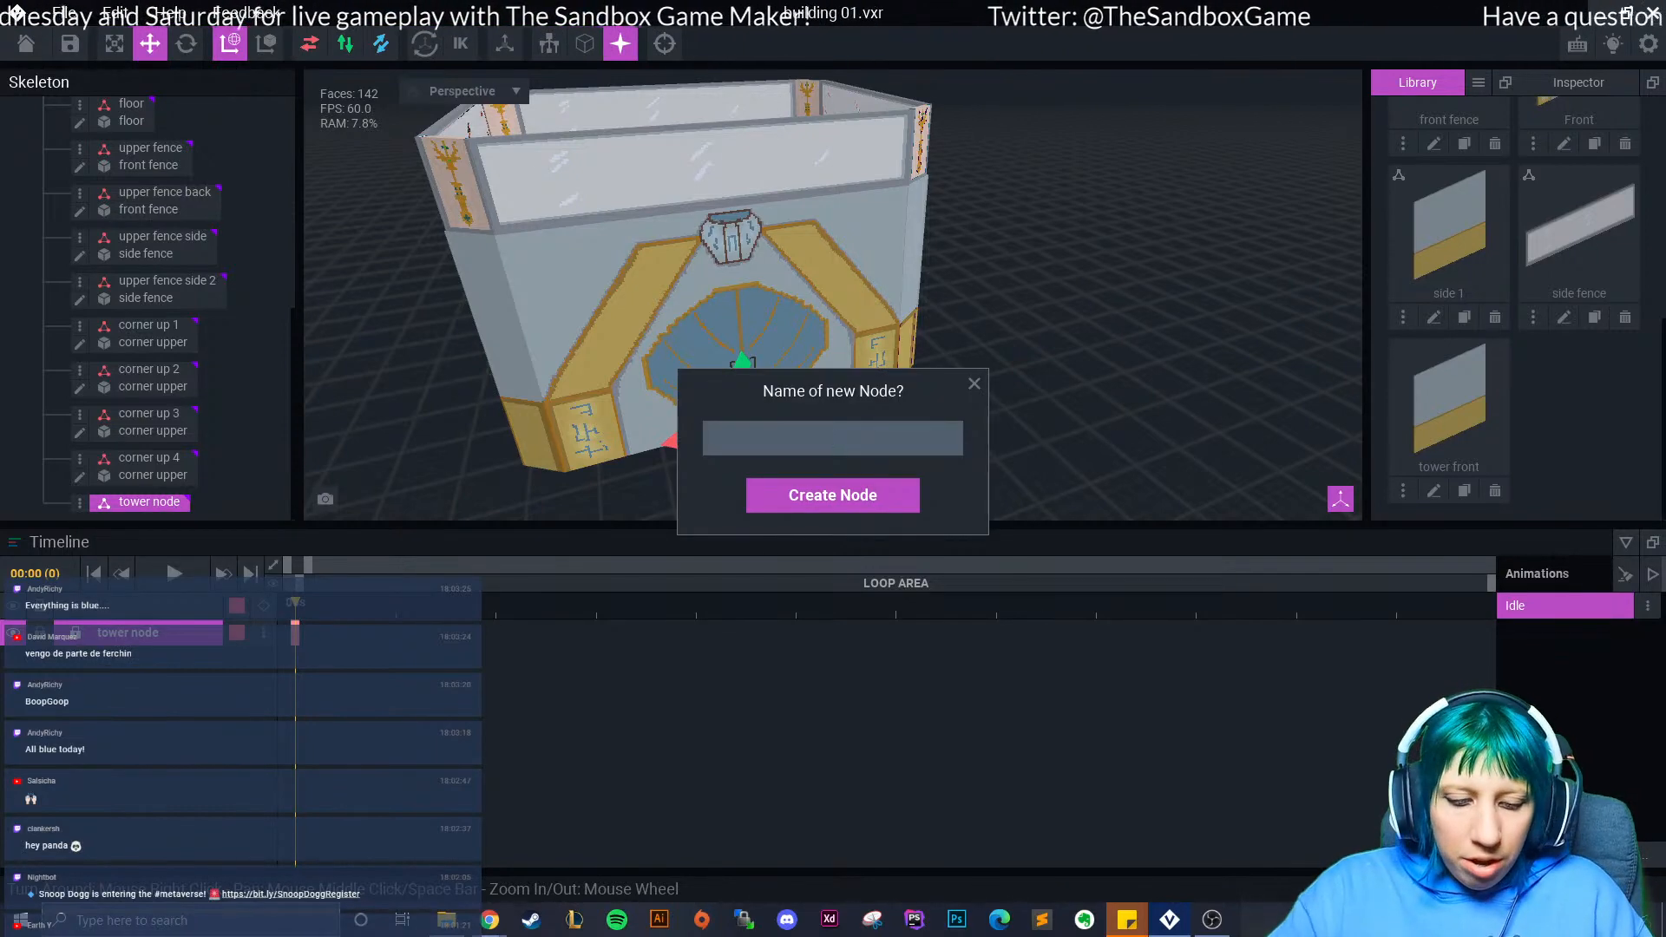
text(front tower)
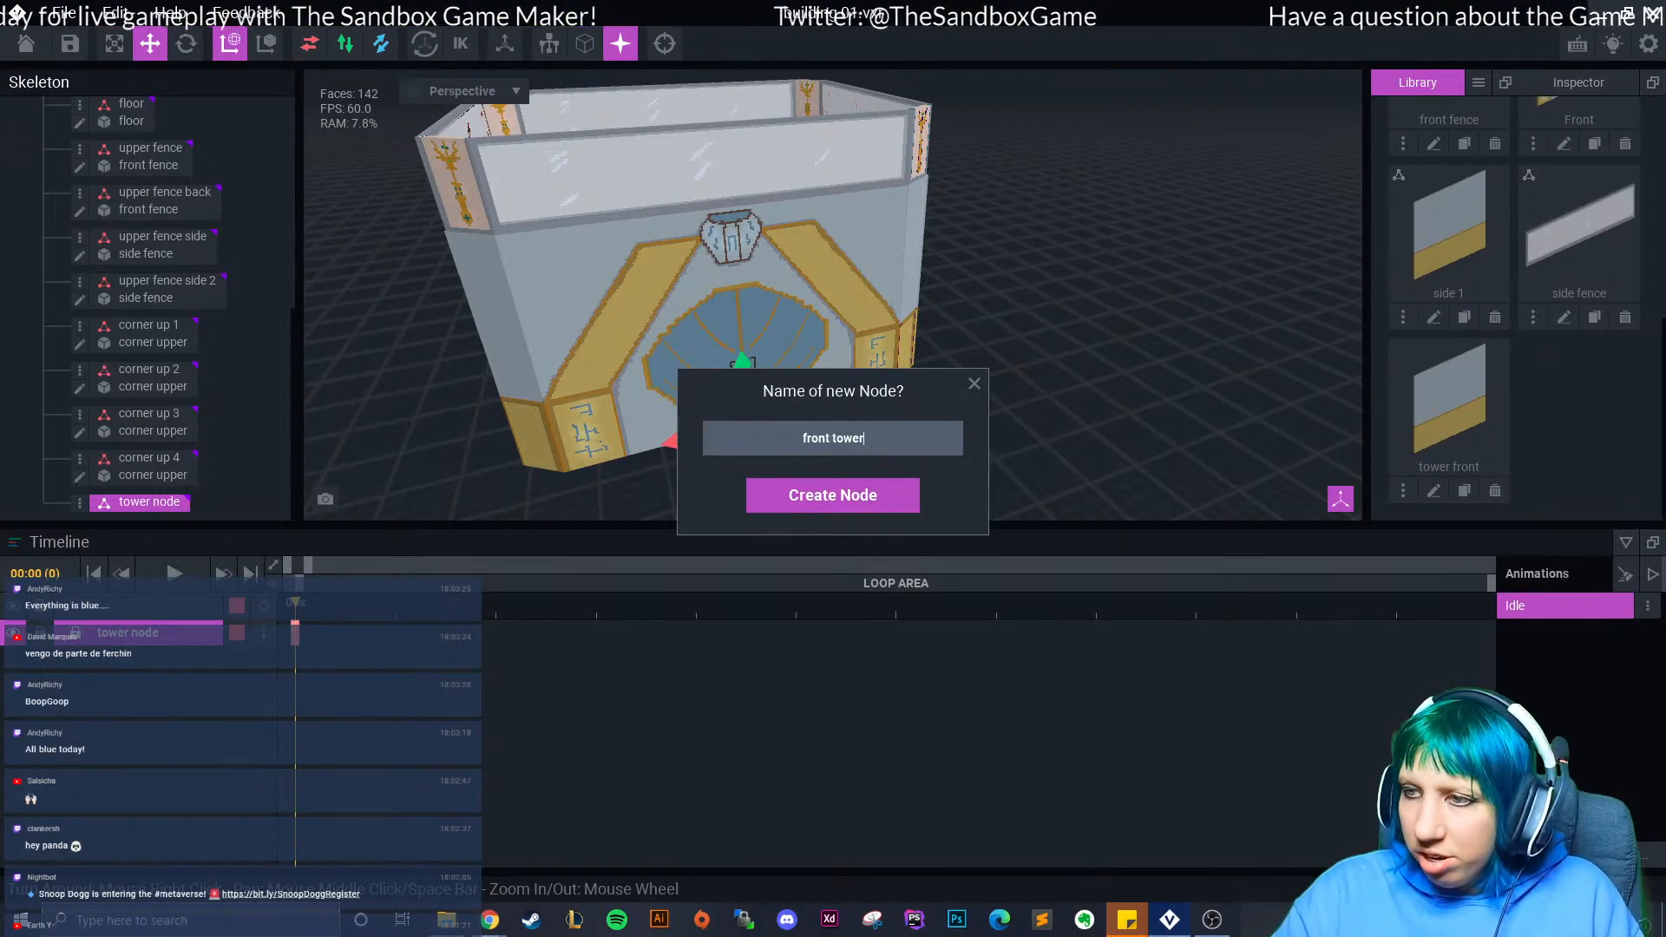
key(Return)
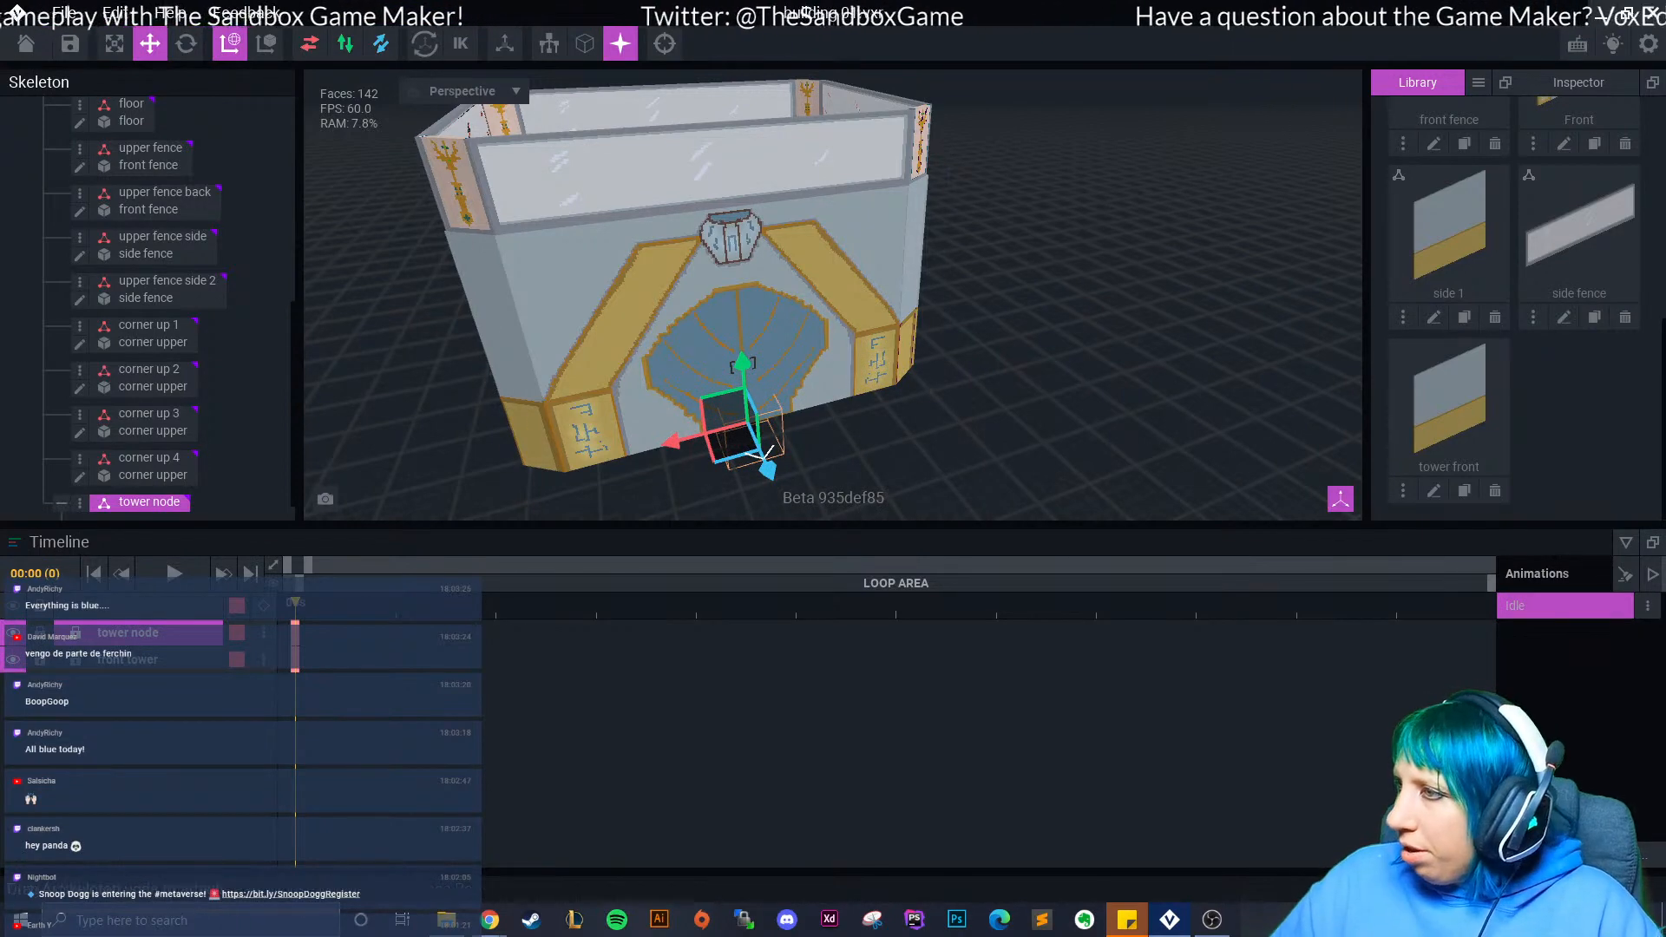
- Attach the tower front model to the tower node, raising it to roof height and moving it back behind the front fence
drag(1449, 399, 150, 503)
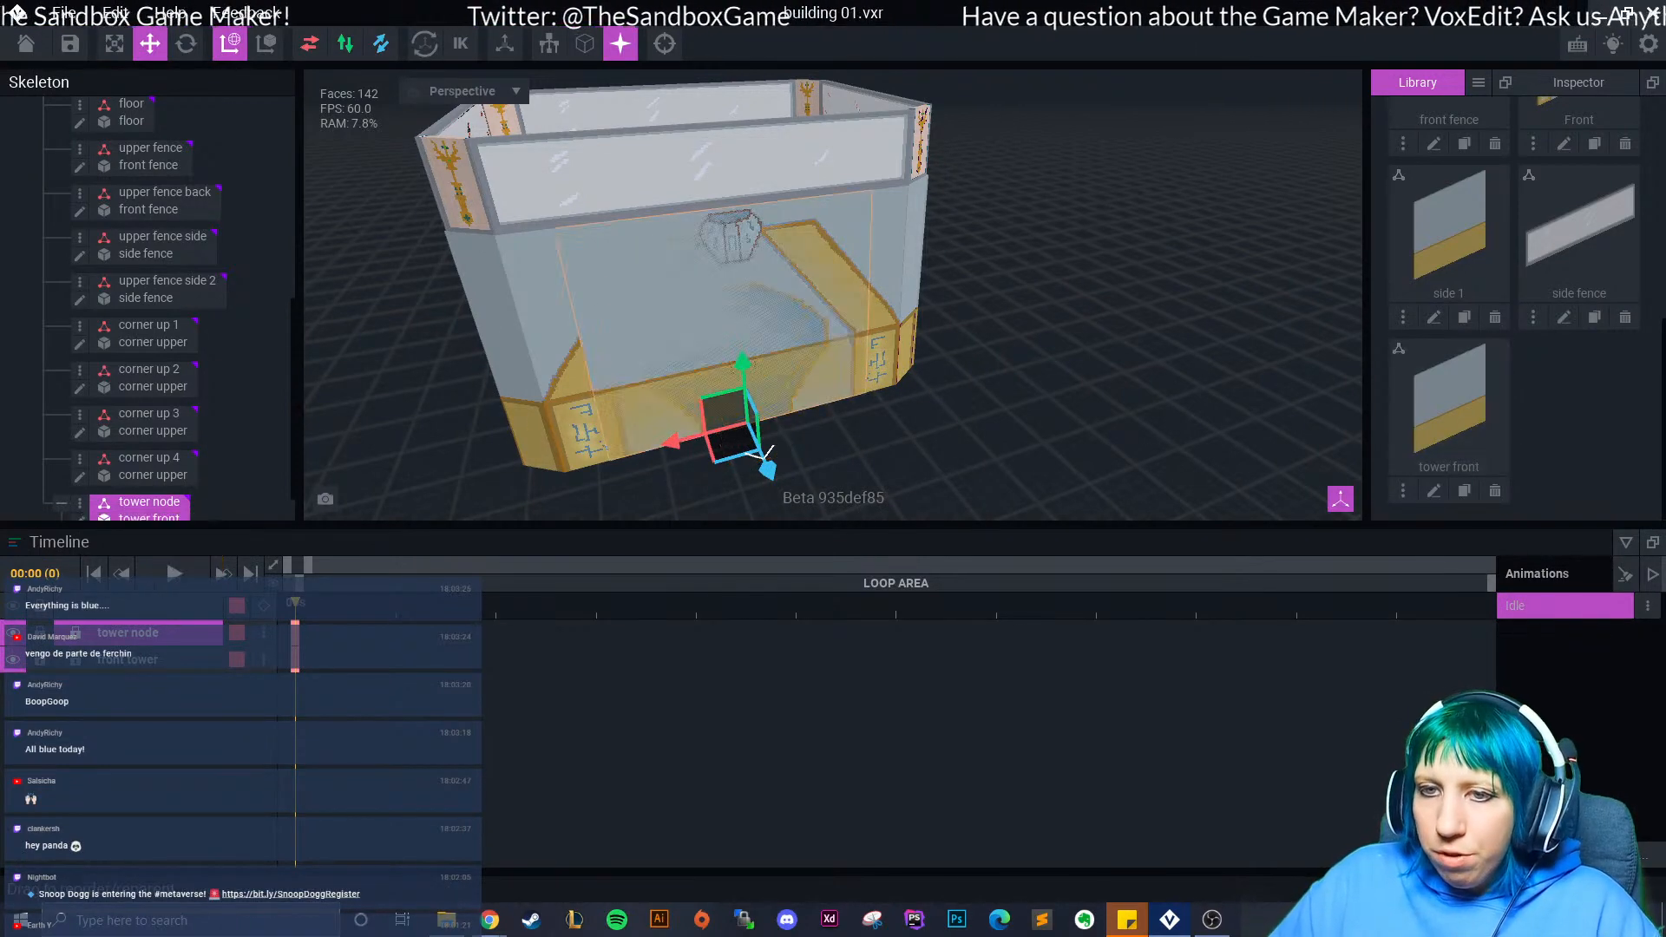
drag(742, 363, 726, 177)
right_drag(659, 243, 781, 295)
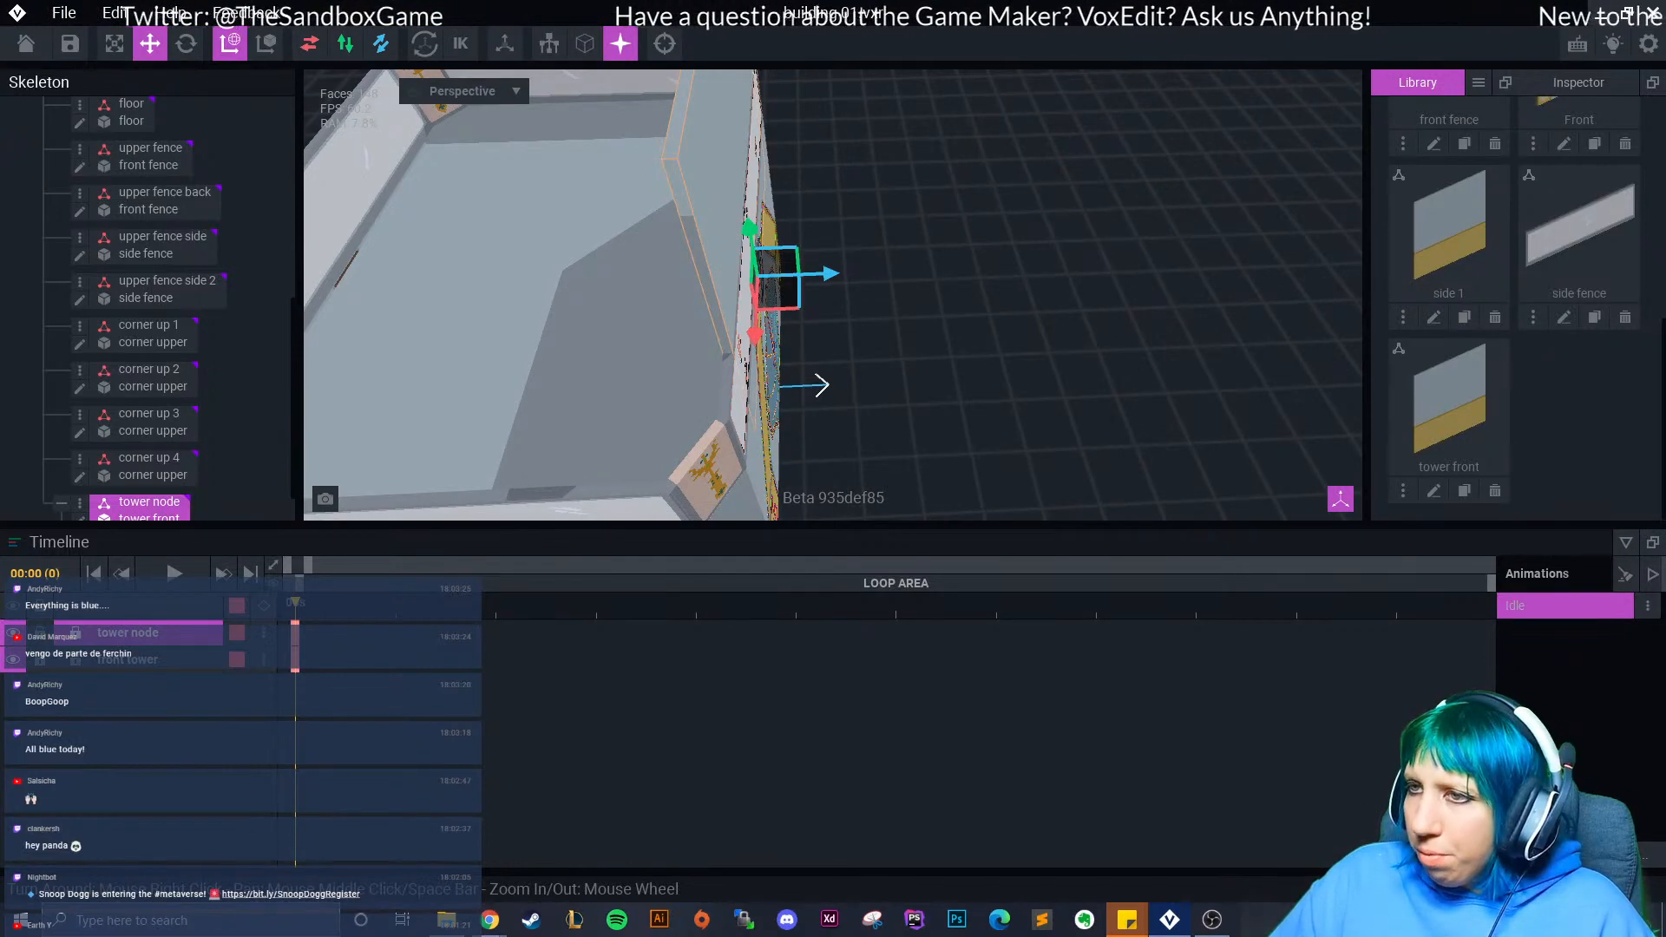
drag(830, 274, 742, 277)
right_drag(807, 304, 868, 271)
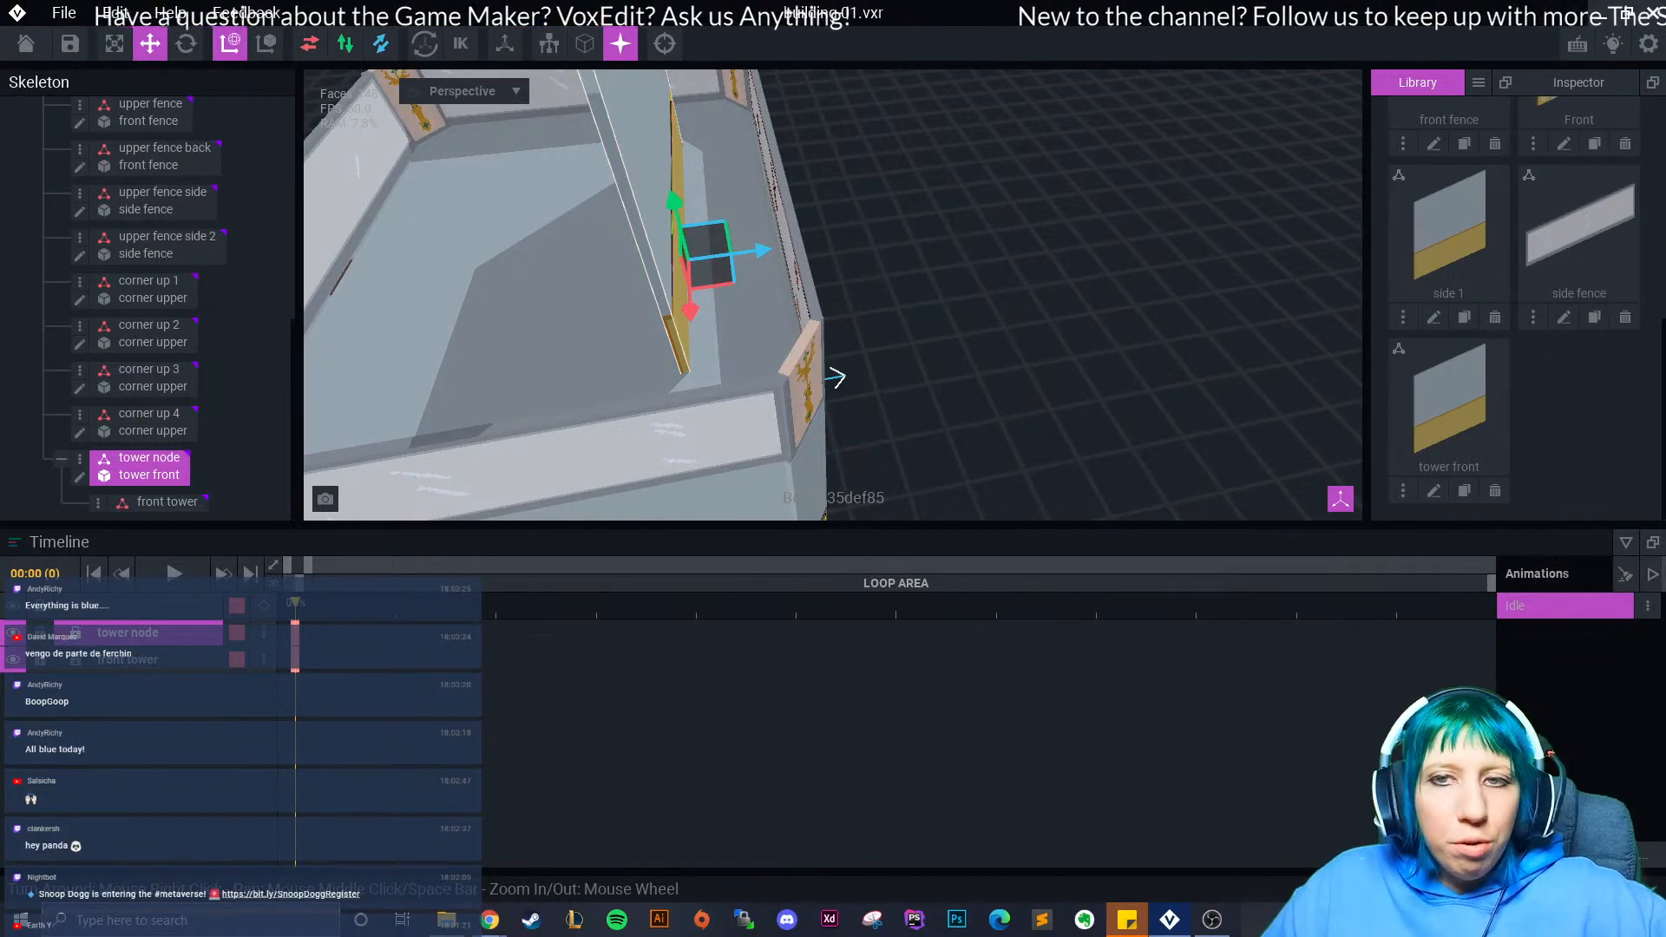
right_drag(876, 312, 712, 269)
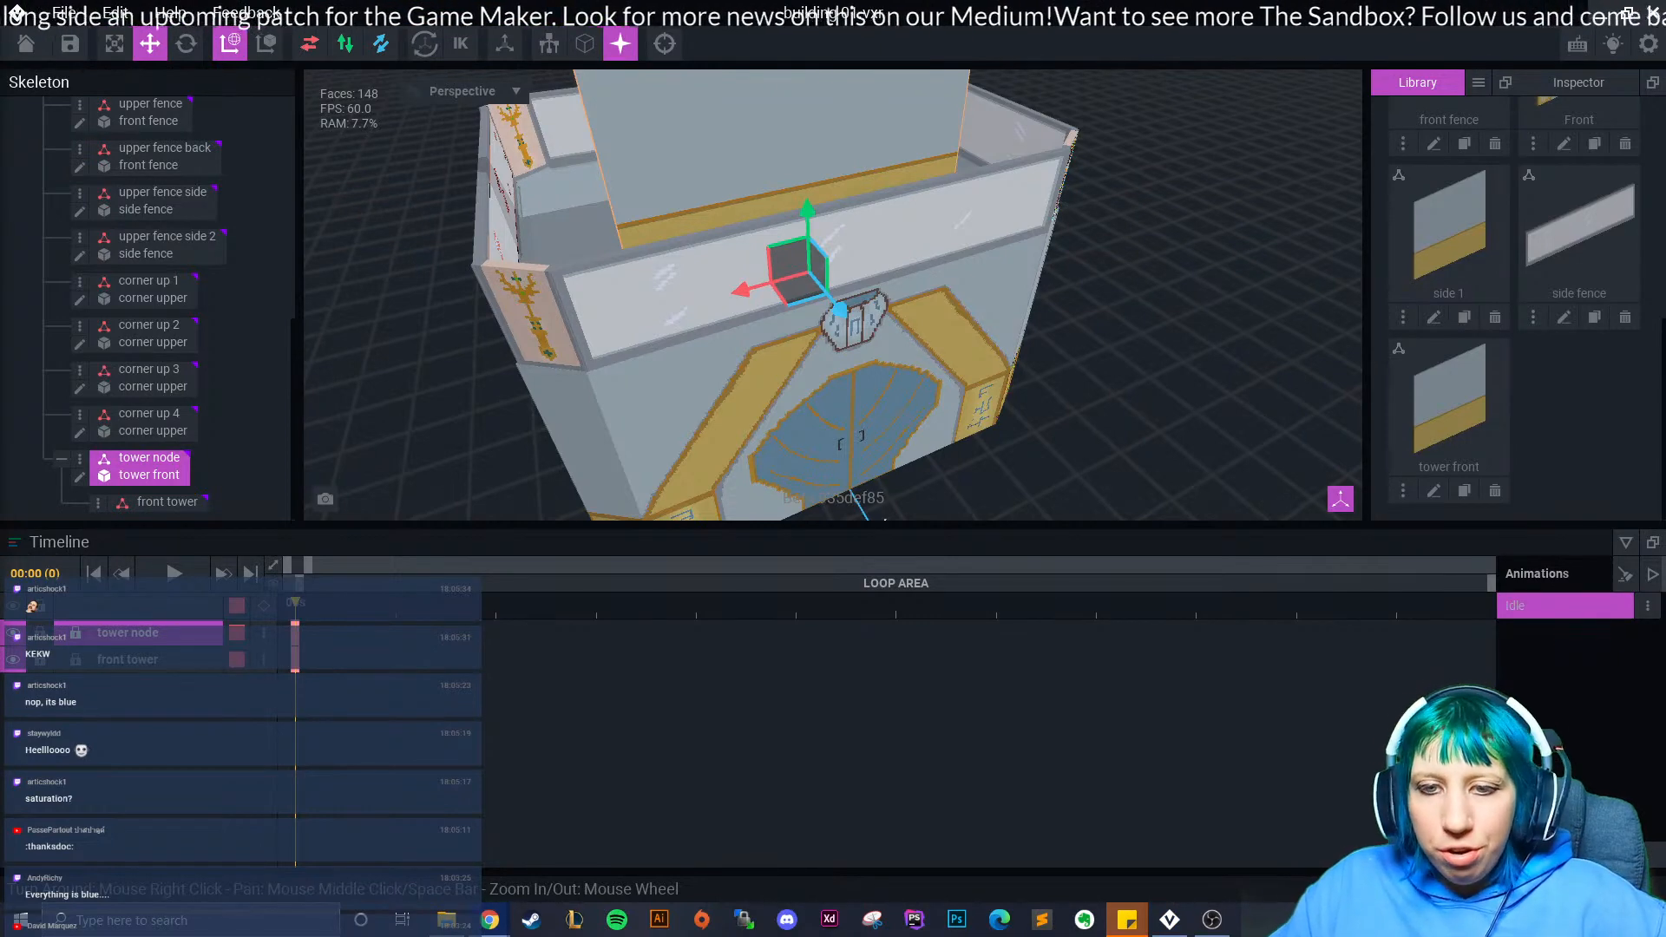
- Switch to File Explorer, view the selfie photo from the Downloads folder up close, and close it again
click(447, 920)
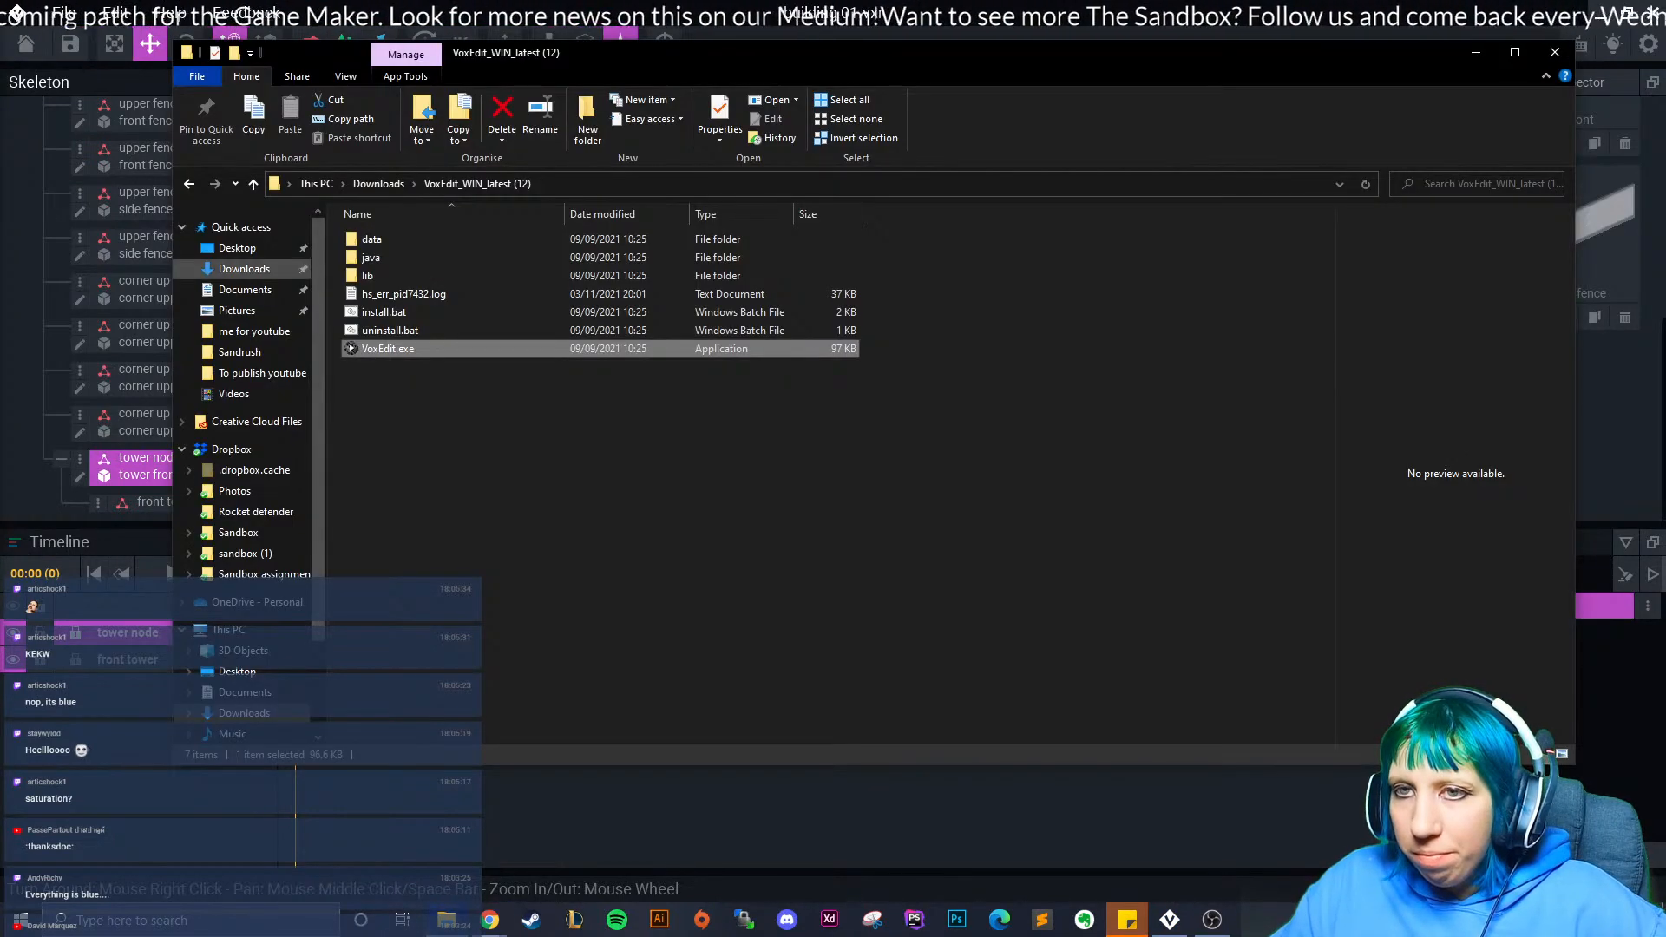
click(243, 269)
scroll(607, 520, down, 10)
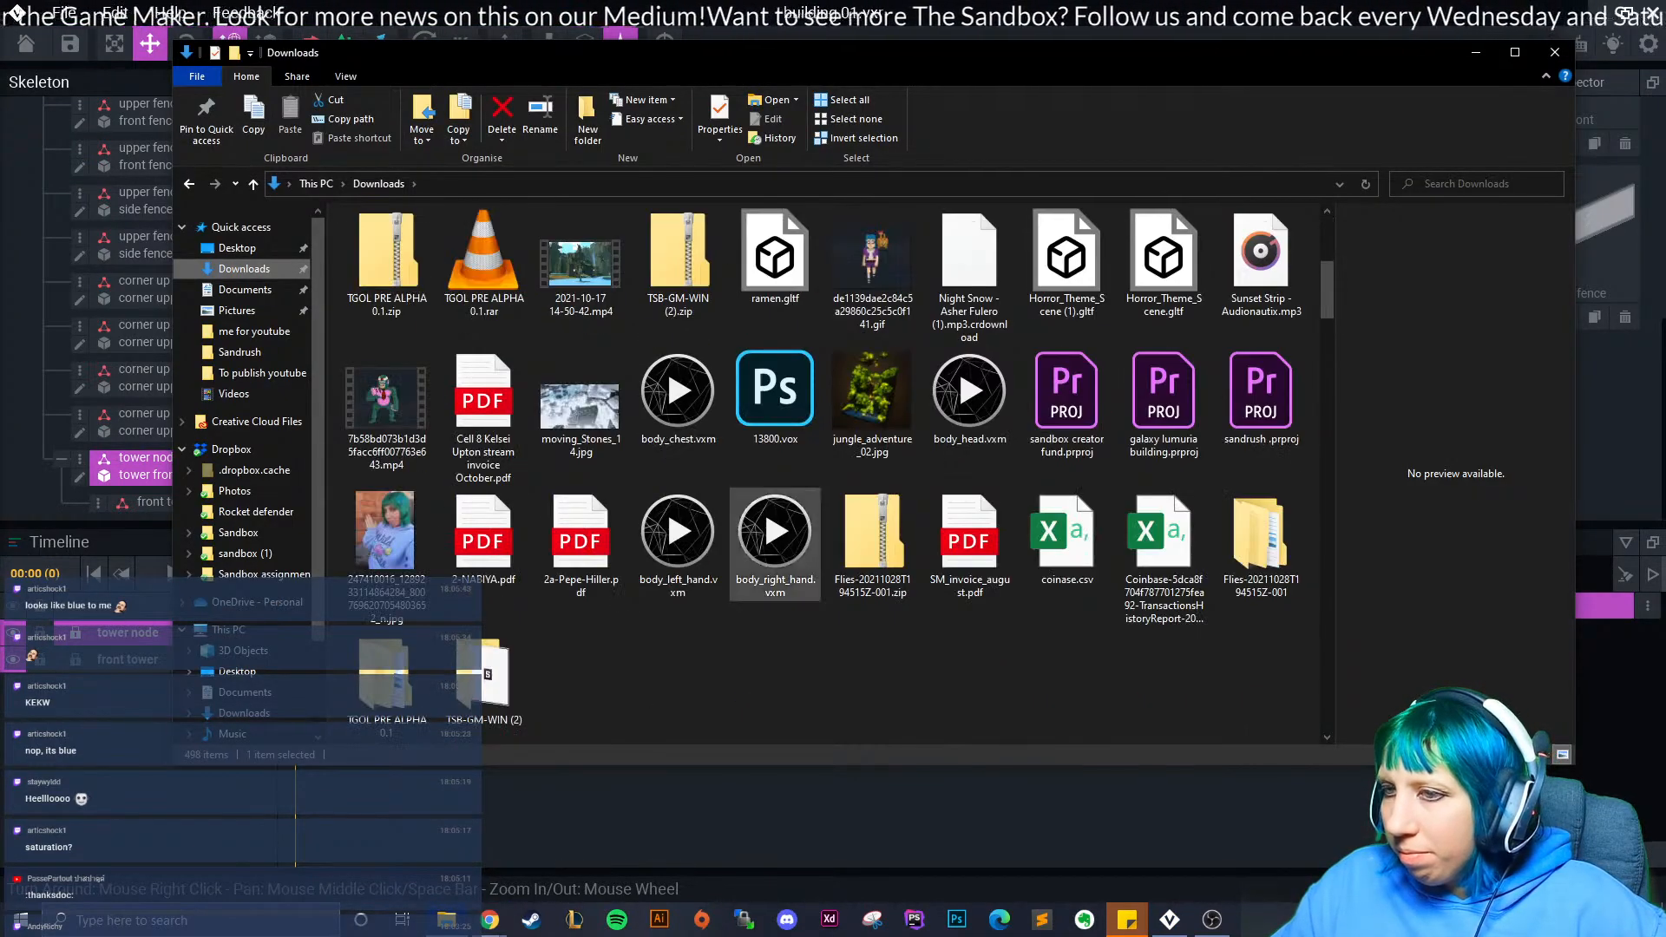
scroll(599, 540, up, 10)
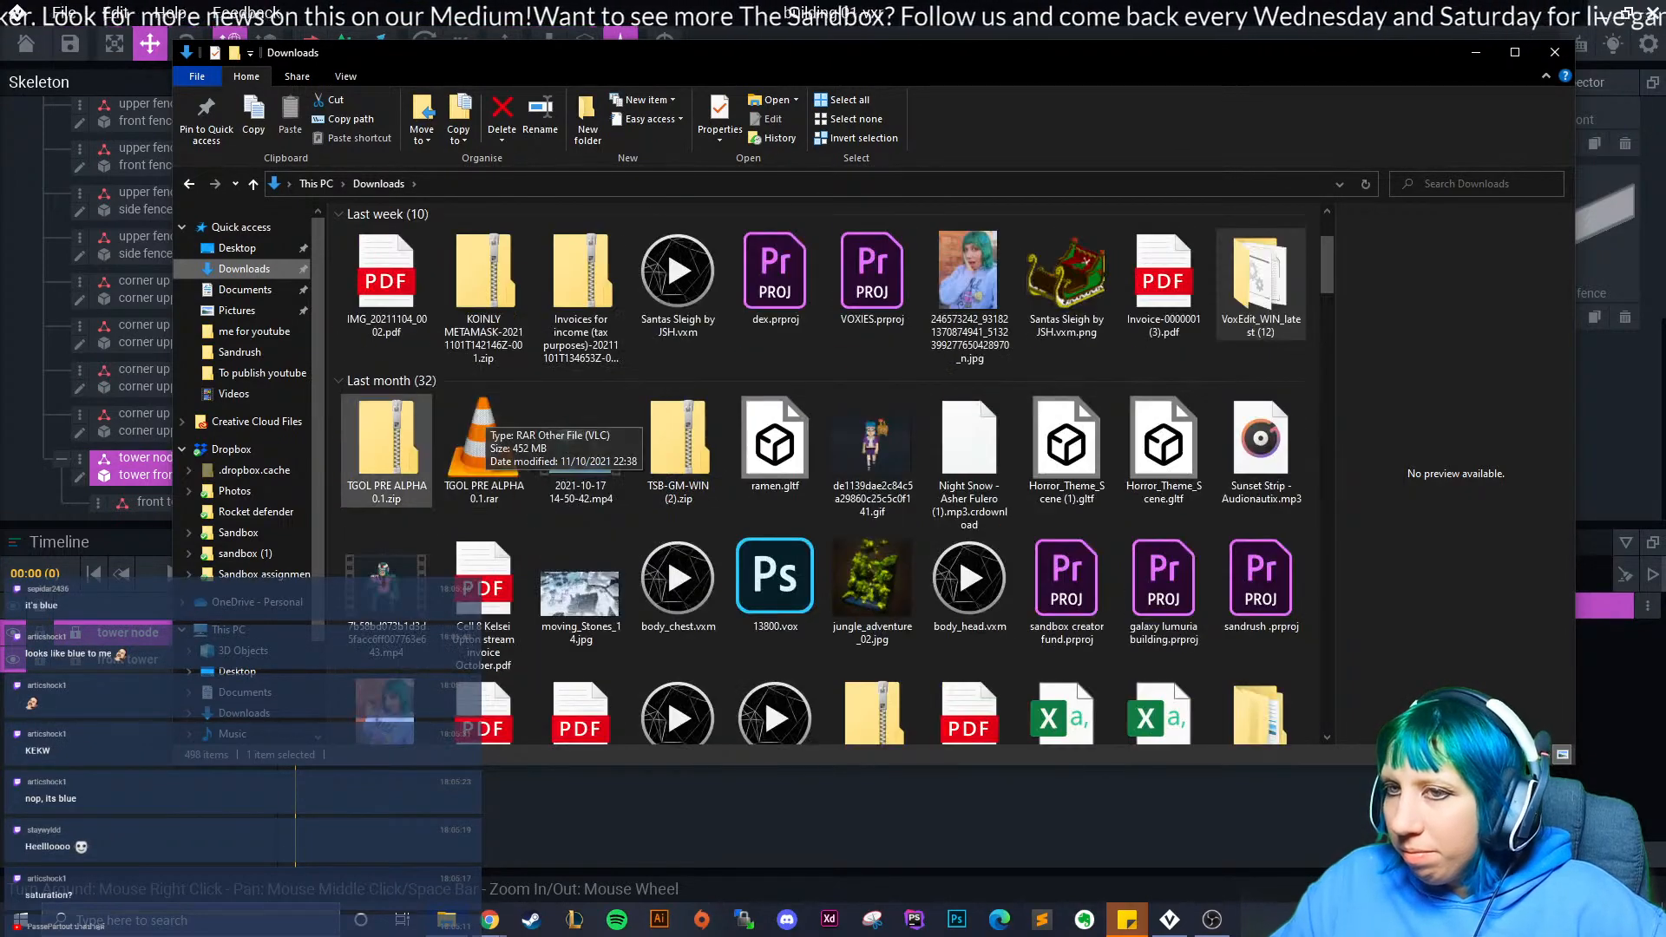
scroll(483, 608, down, 3)
double_click(387, 555)
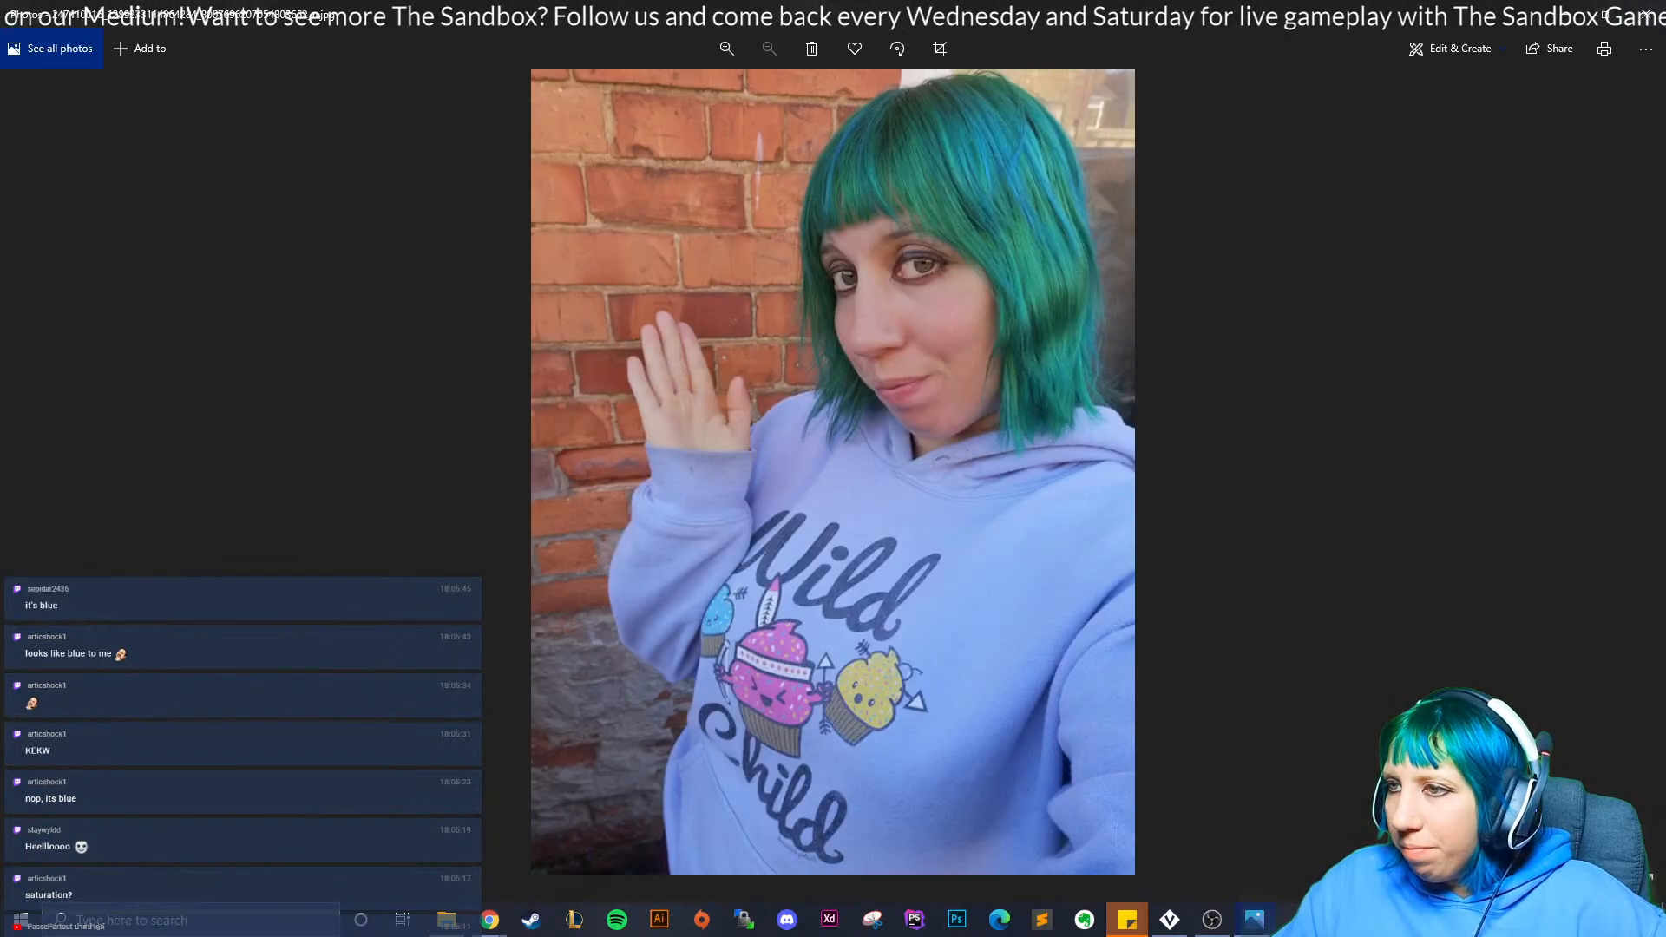
scroll(833, 364, up, 5)
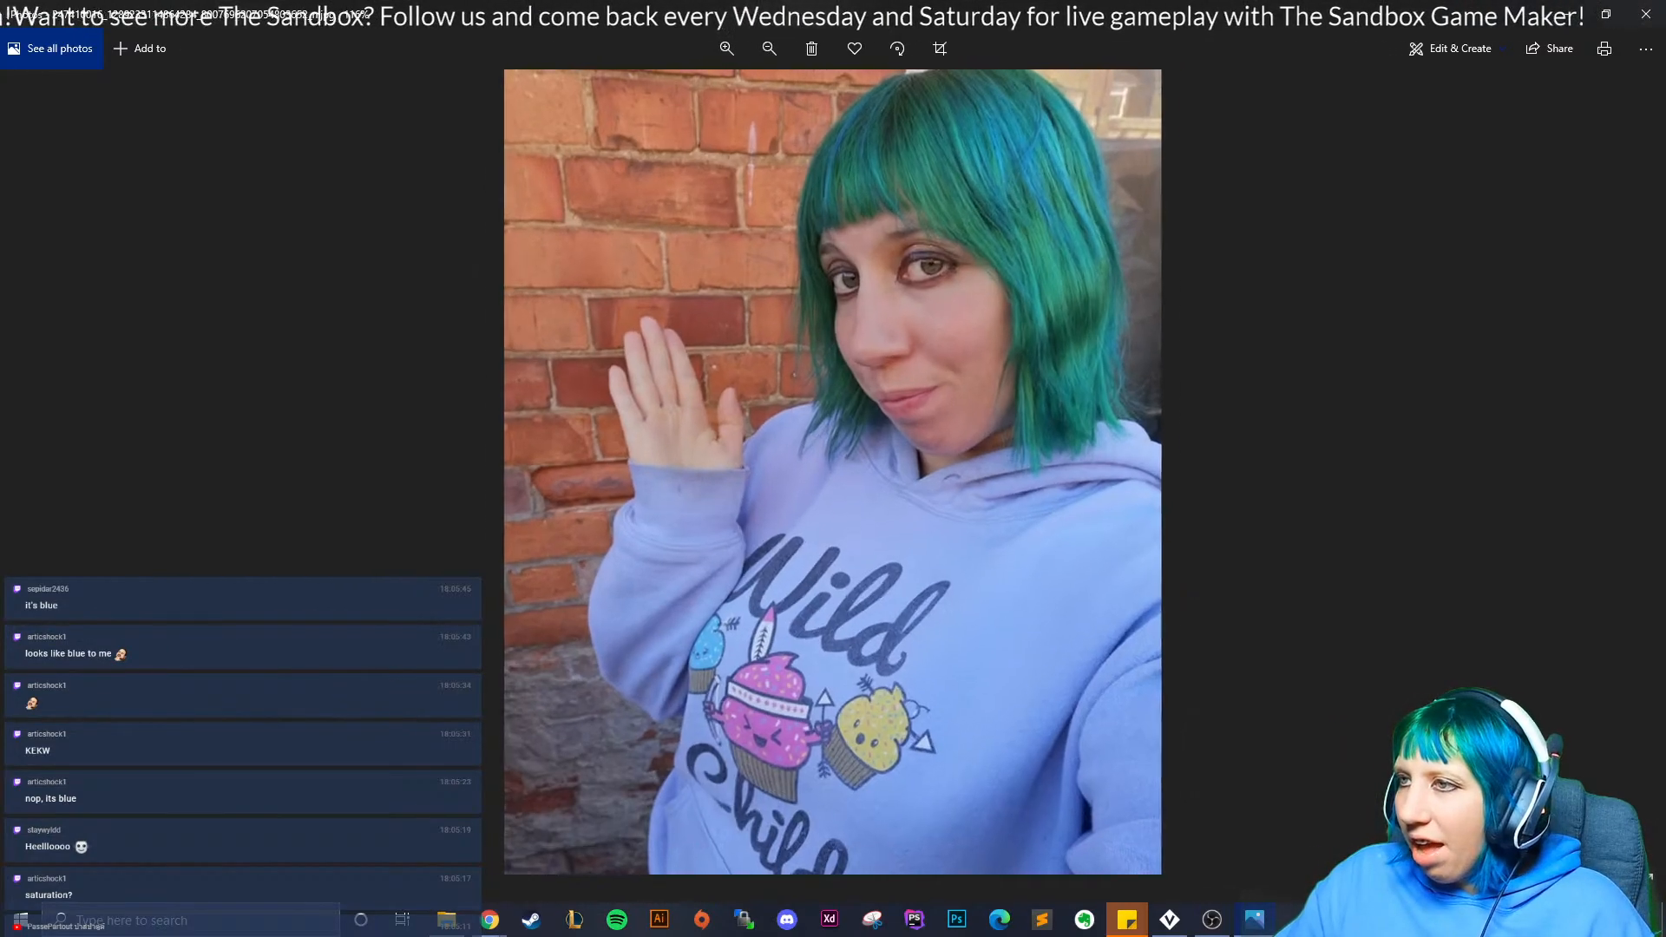
drag(833, 365, 833, 469)
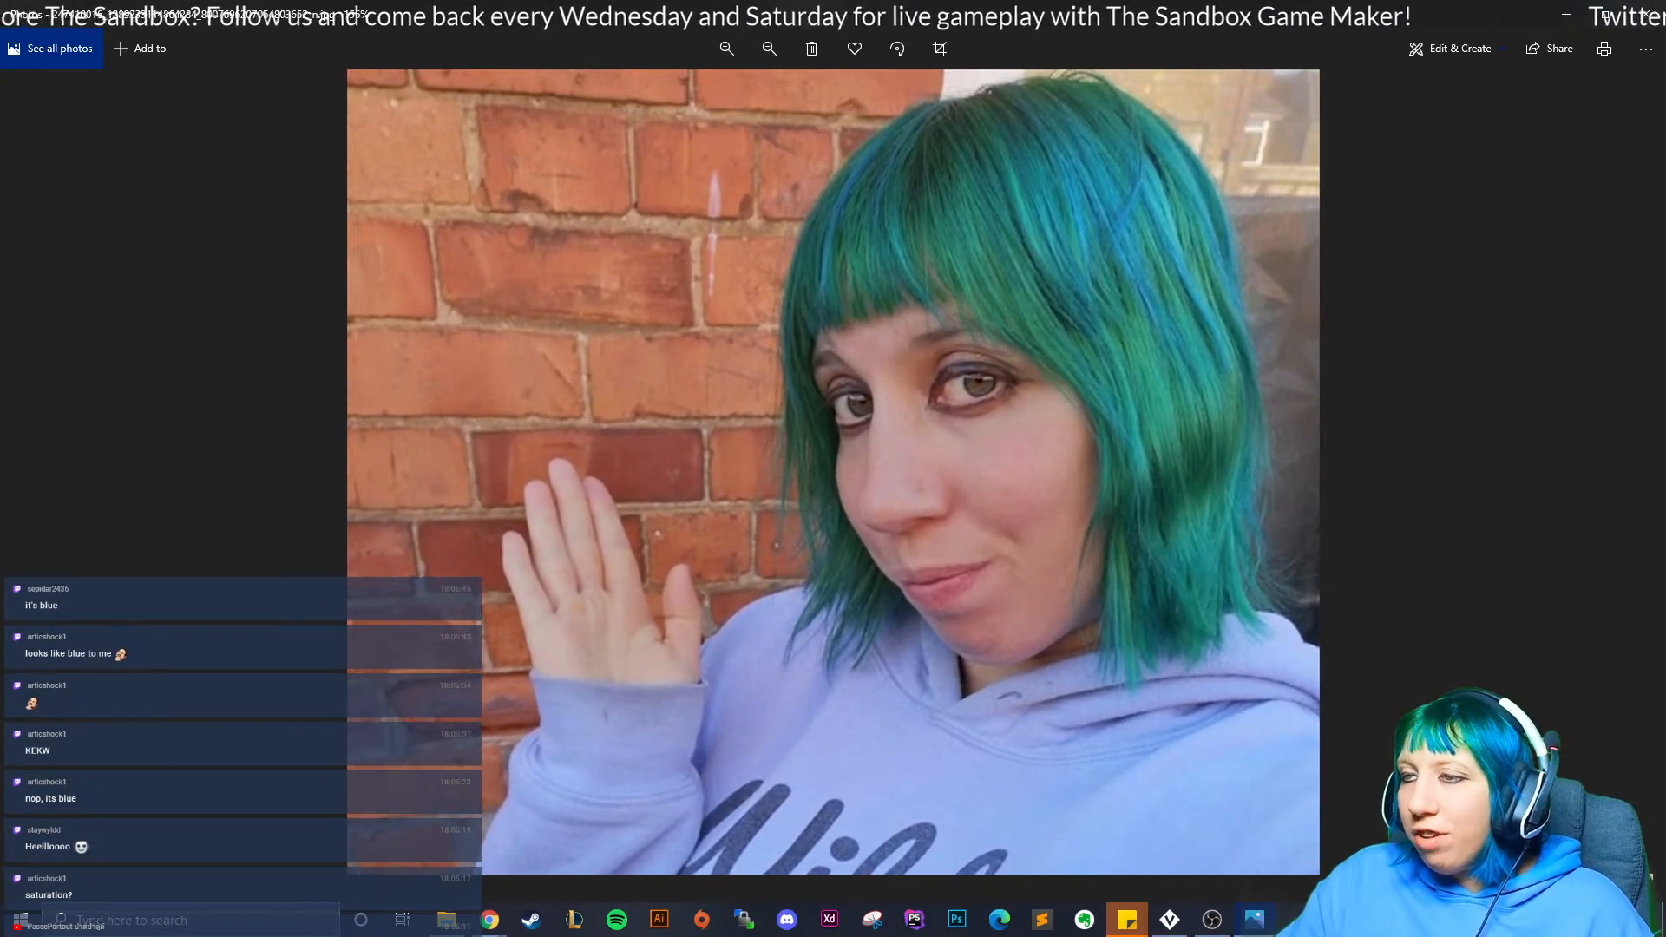
drag(833, 607, 833, 510)
click(1646, 13)
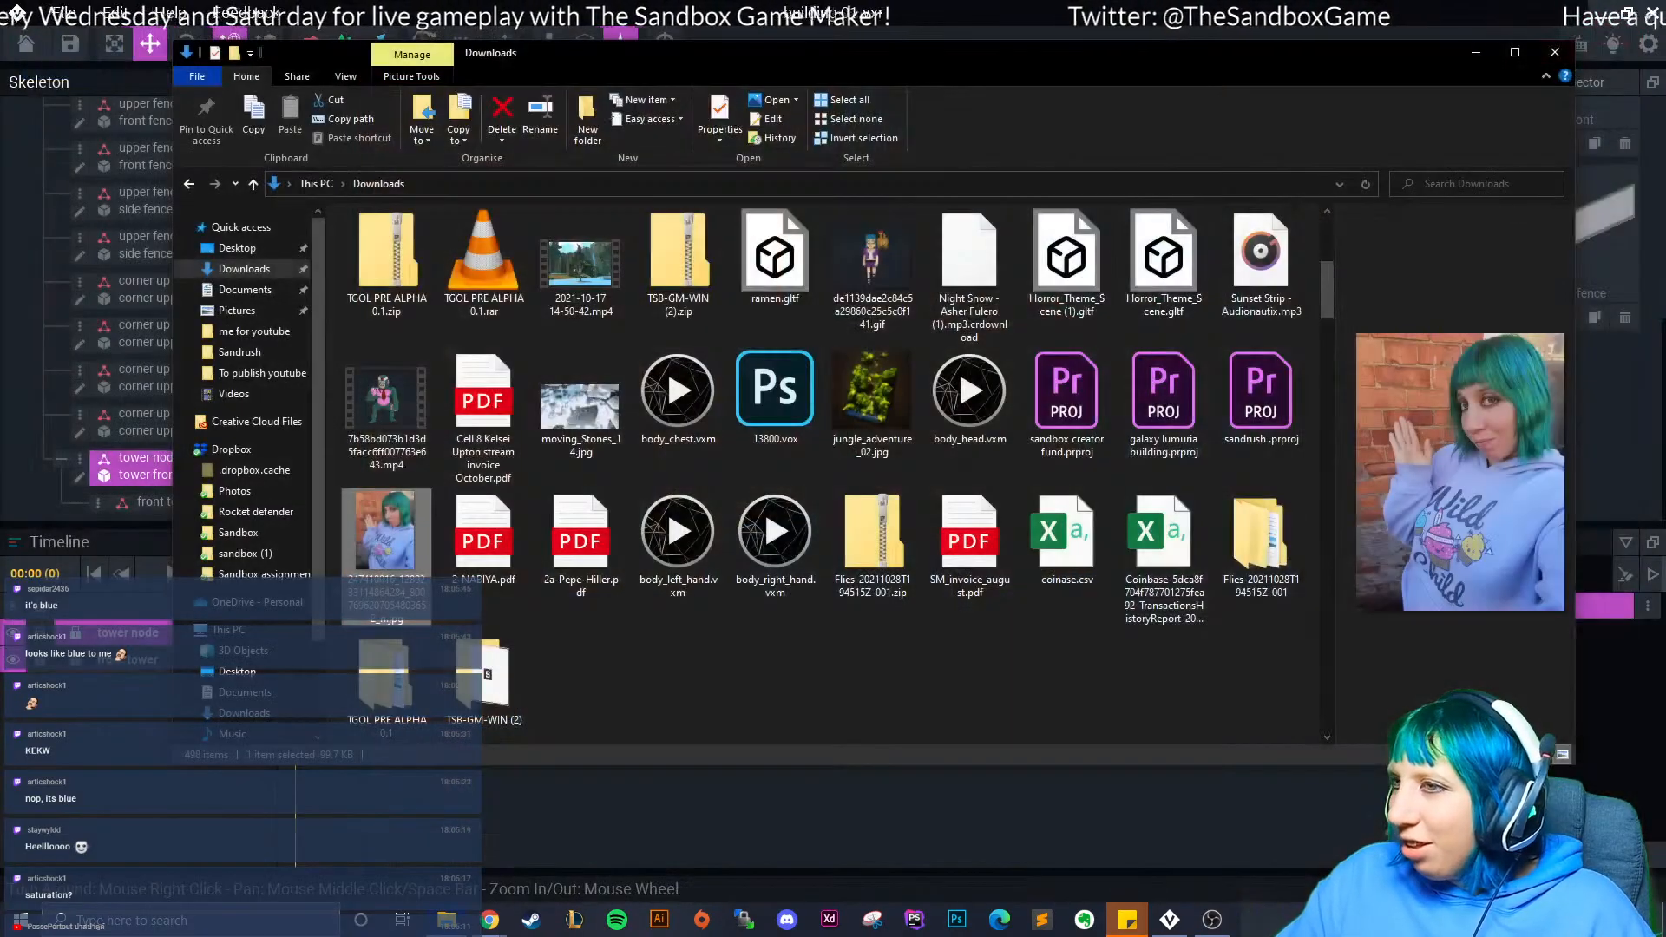
click(1554, 52)
- Open the tower front model attached to the tower node for voxel editing
right_drag(1015, 326, 929, 348)
scroll(942, 334, down, 1)
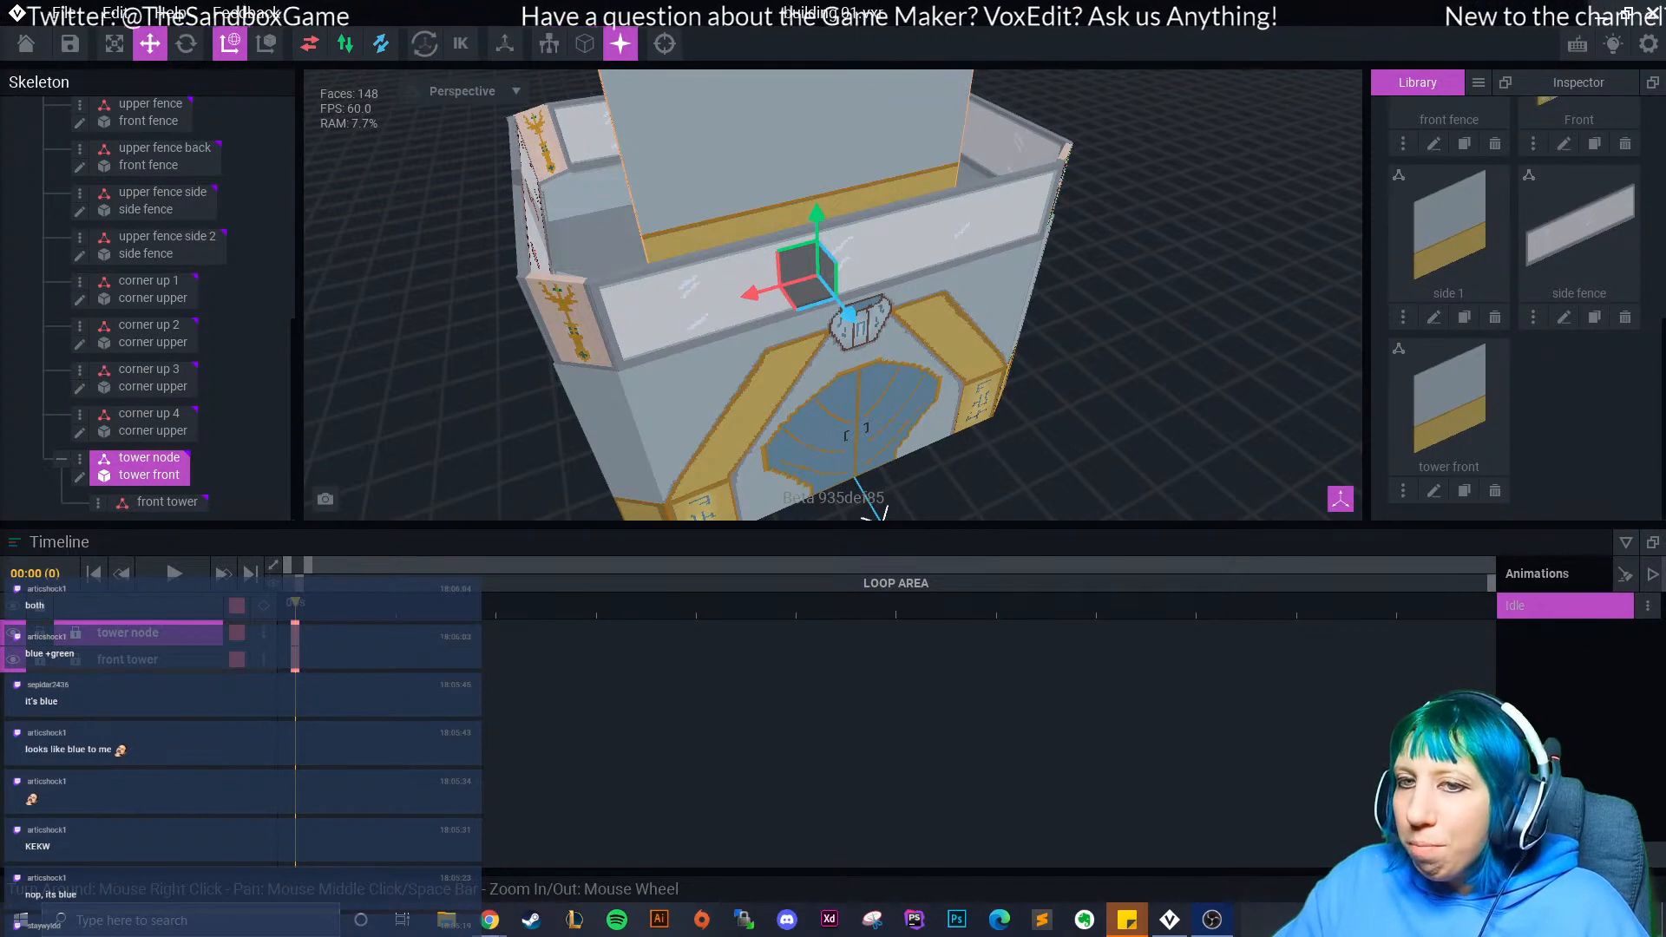
click(80, 477)
right_drag(464, 493, 403, 499)
scroll(450, 495, up, 4)
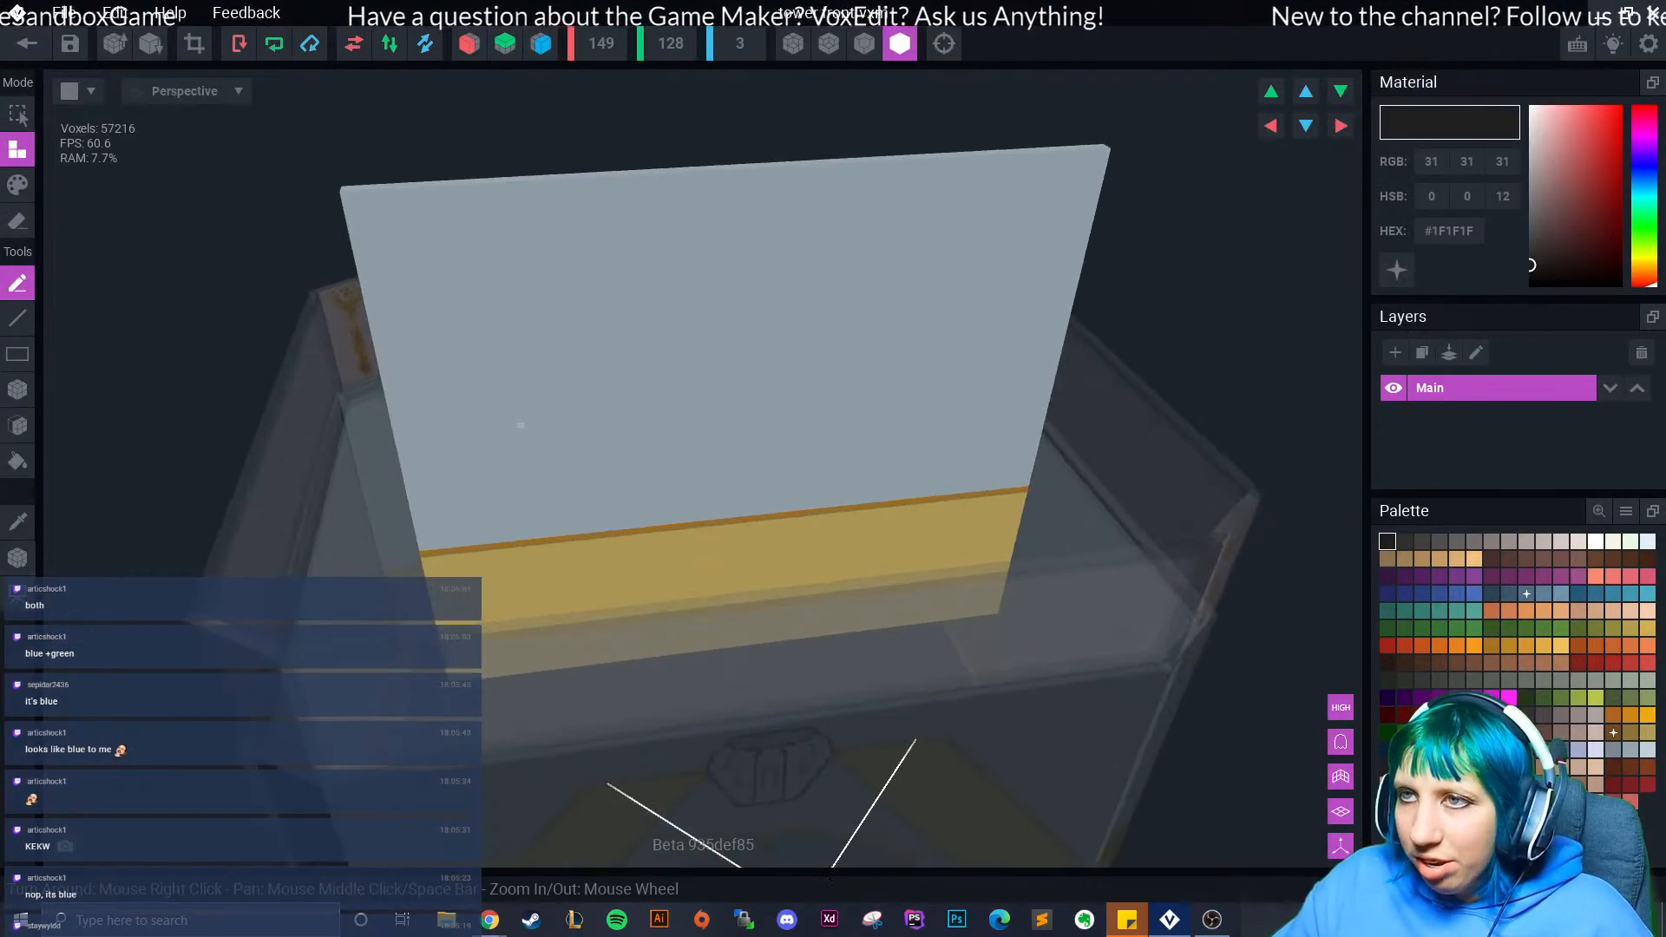
- Switch to Calculator and multiply 32 by 4 to work out the panel's width in voxels
key(super)
text(calculator)
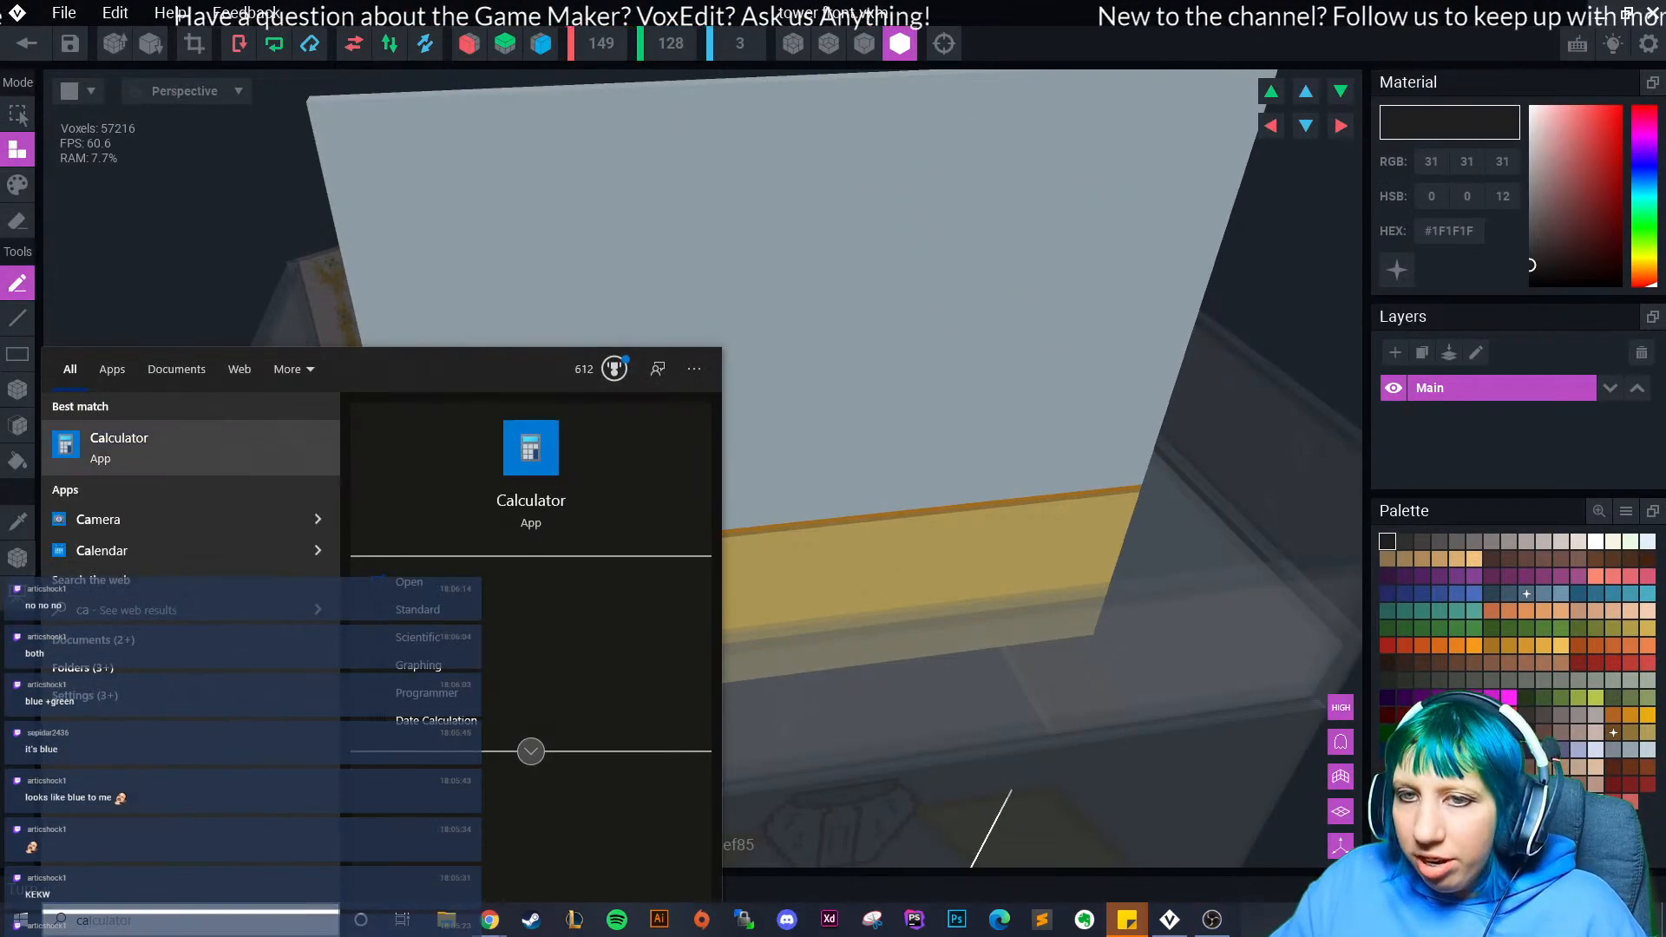
key(Return)
right_drag(937, 458, 827, 623)
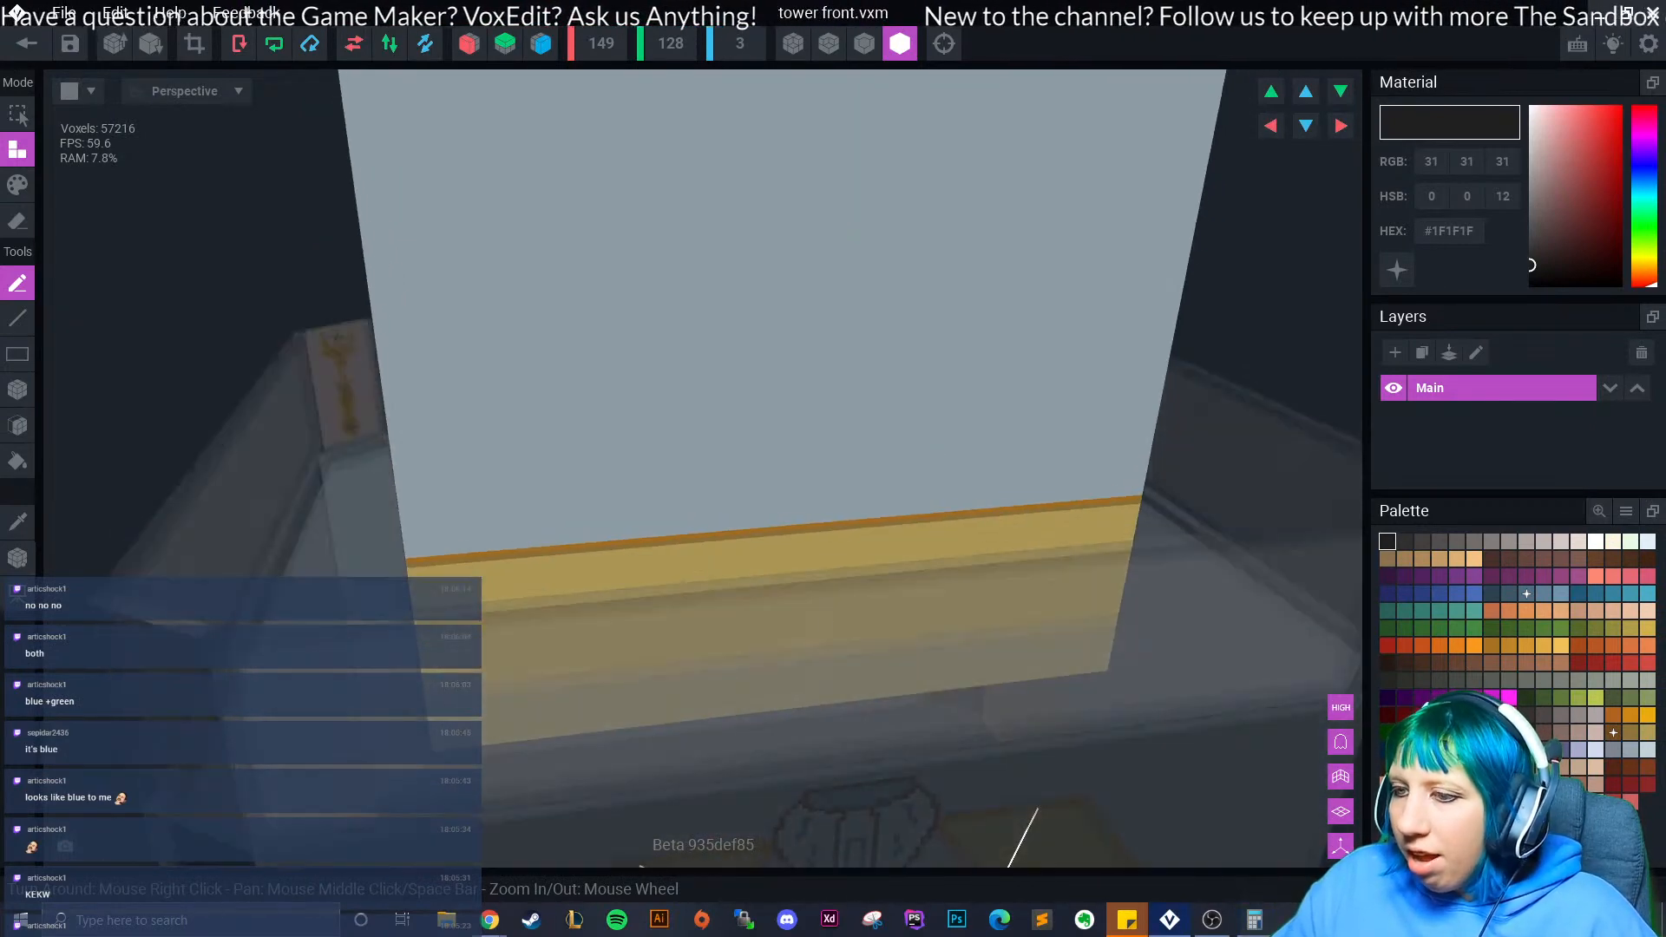
click(1254, 919)
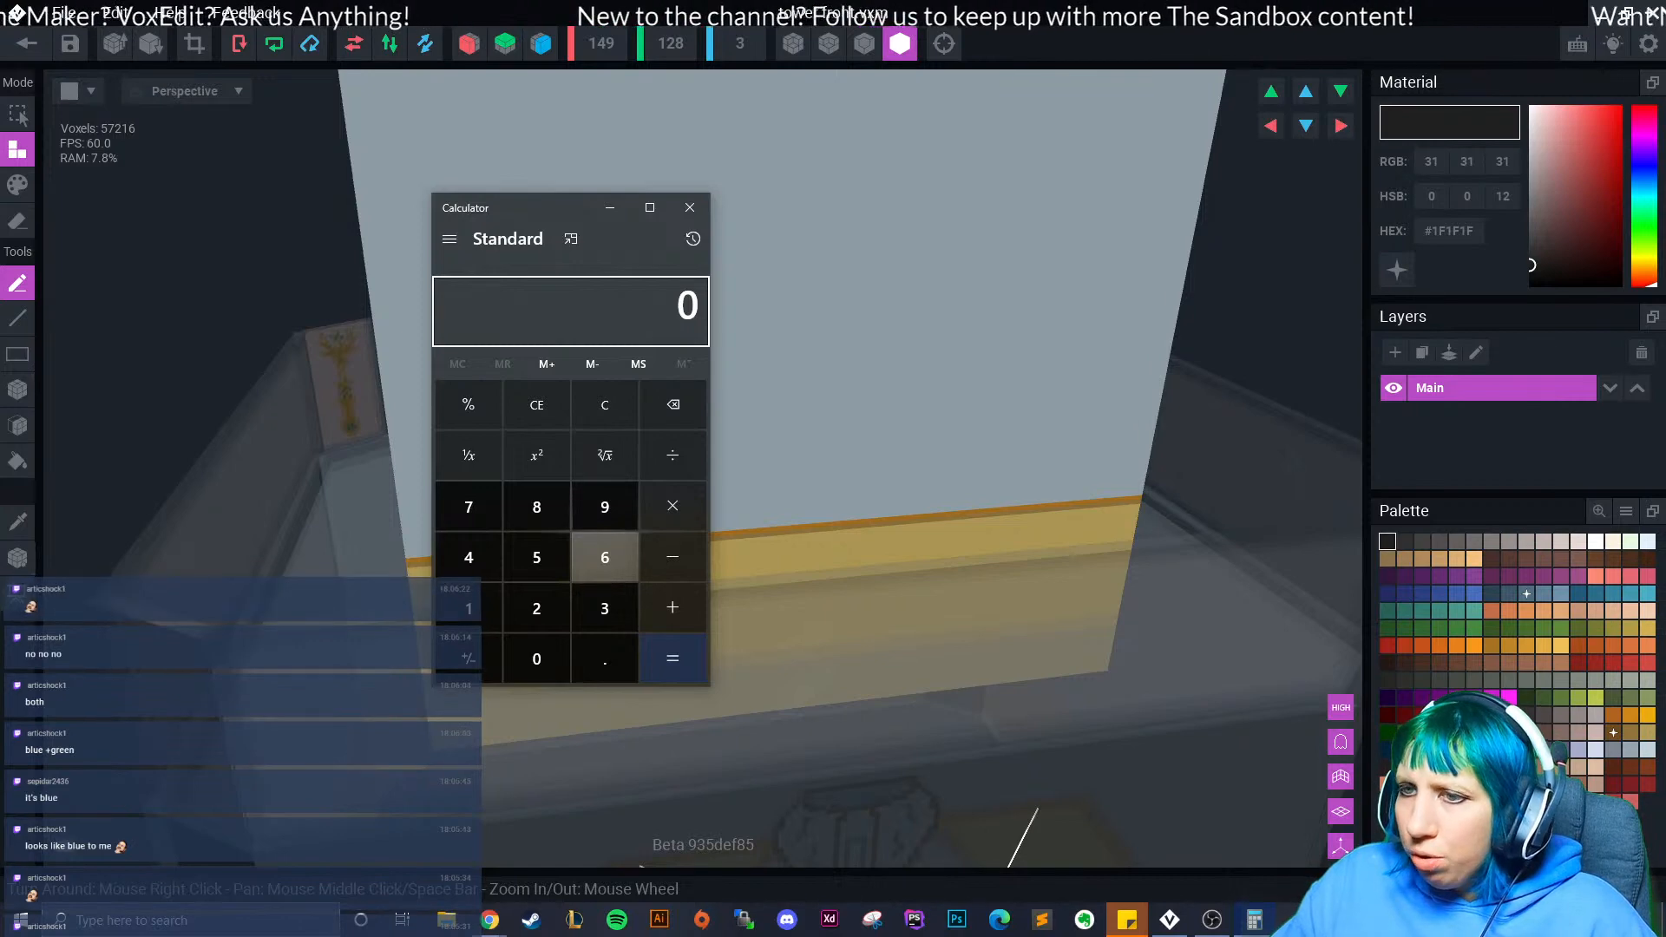
click(605, 609)
click(536, 608)
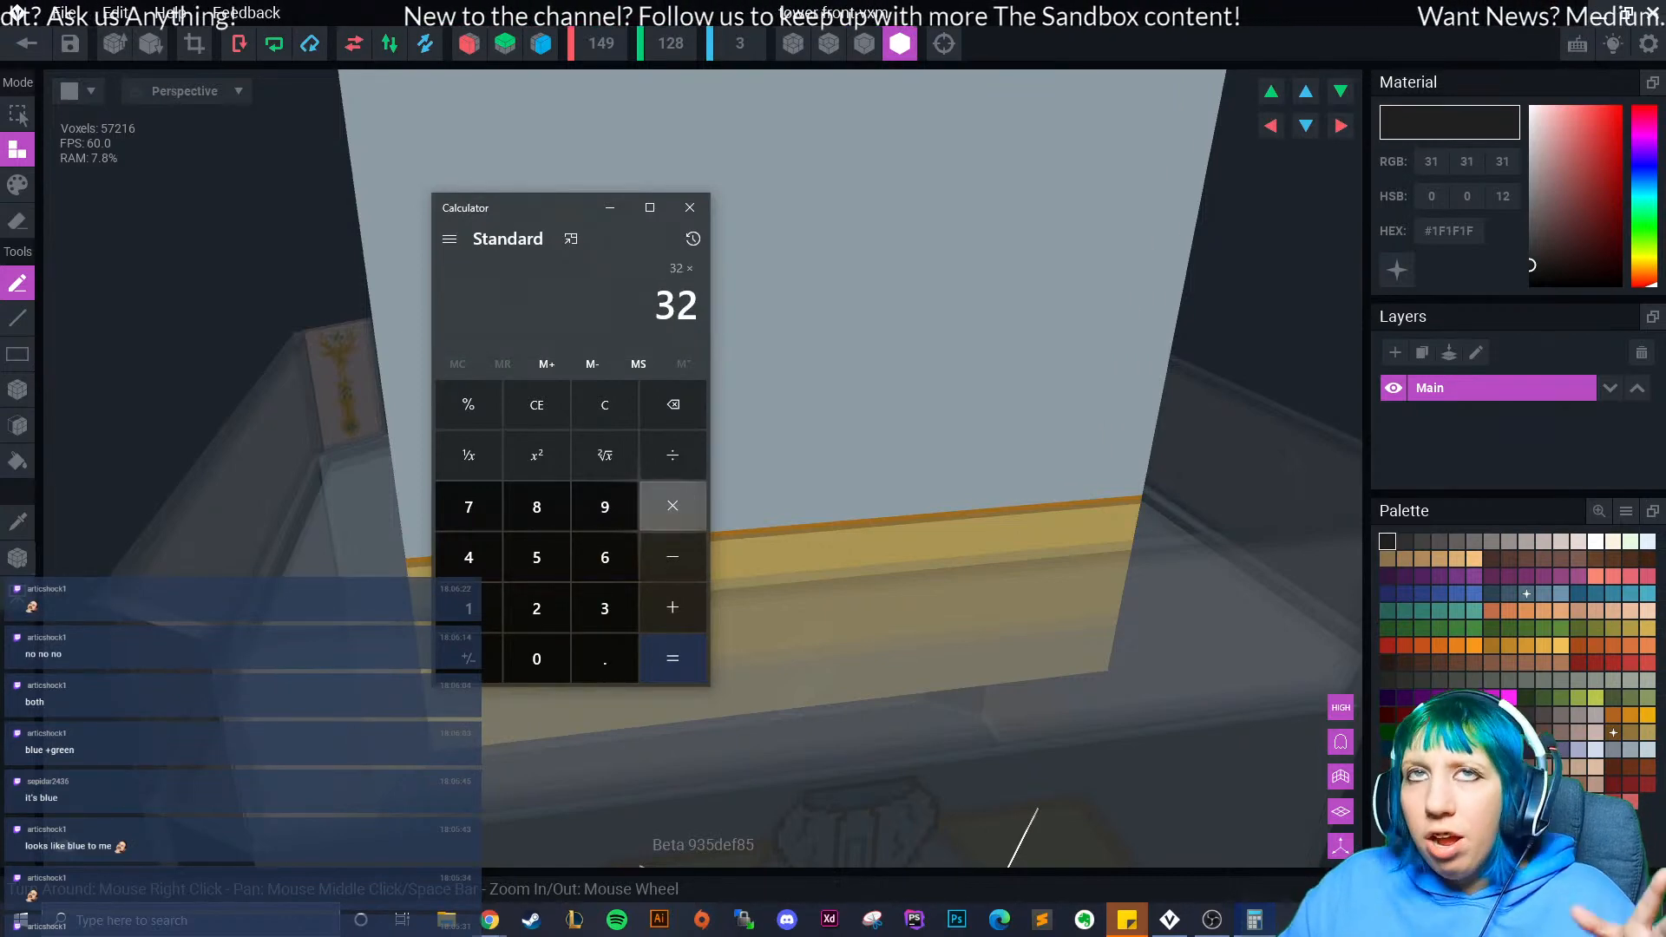
click(469, 557)
click(673, 658)
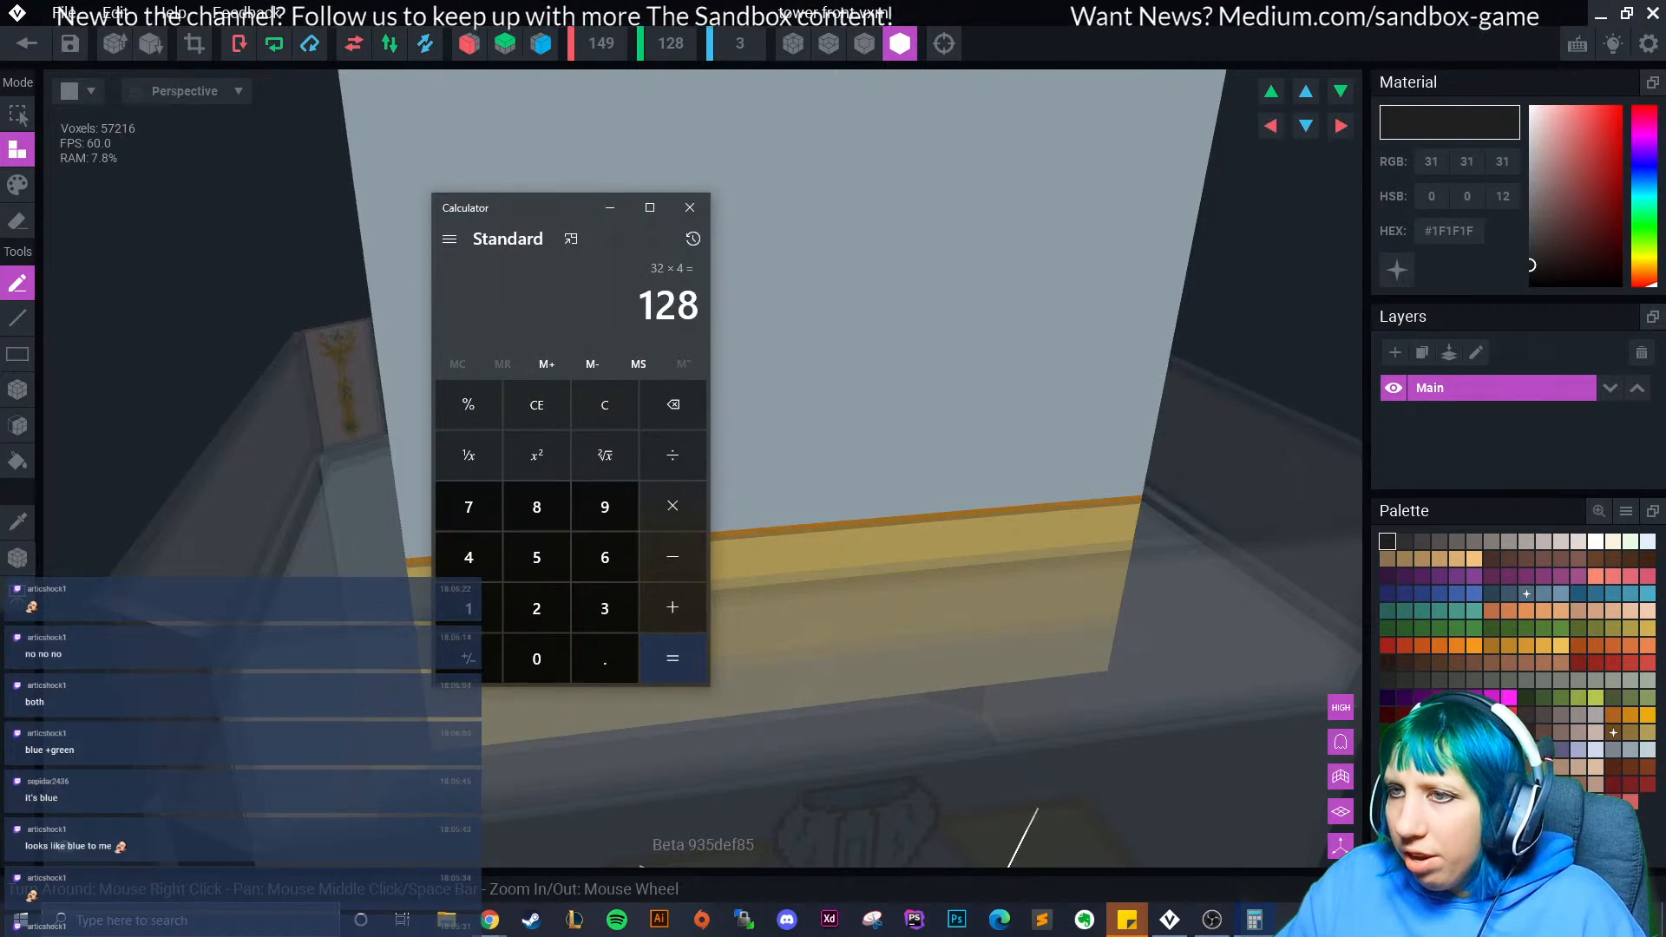
- Set the tower front model's X width to 128 voxels and return to the building asset, saving the changes
click(601, 43)
text(12)
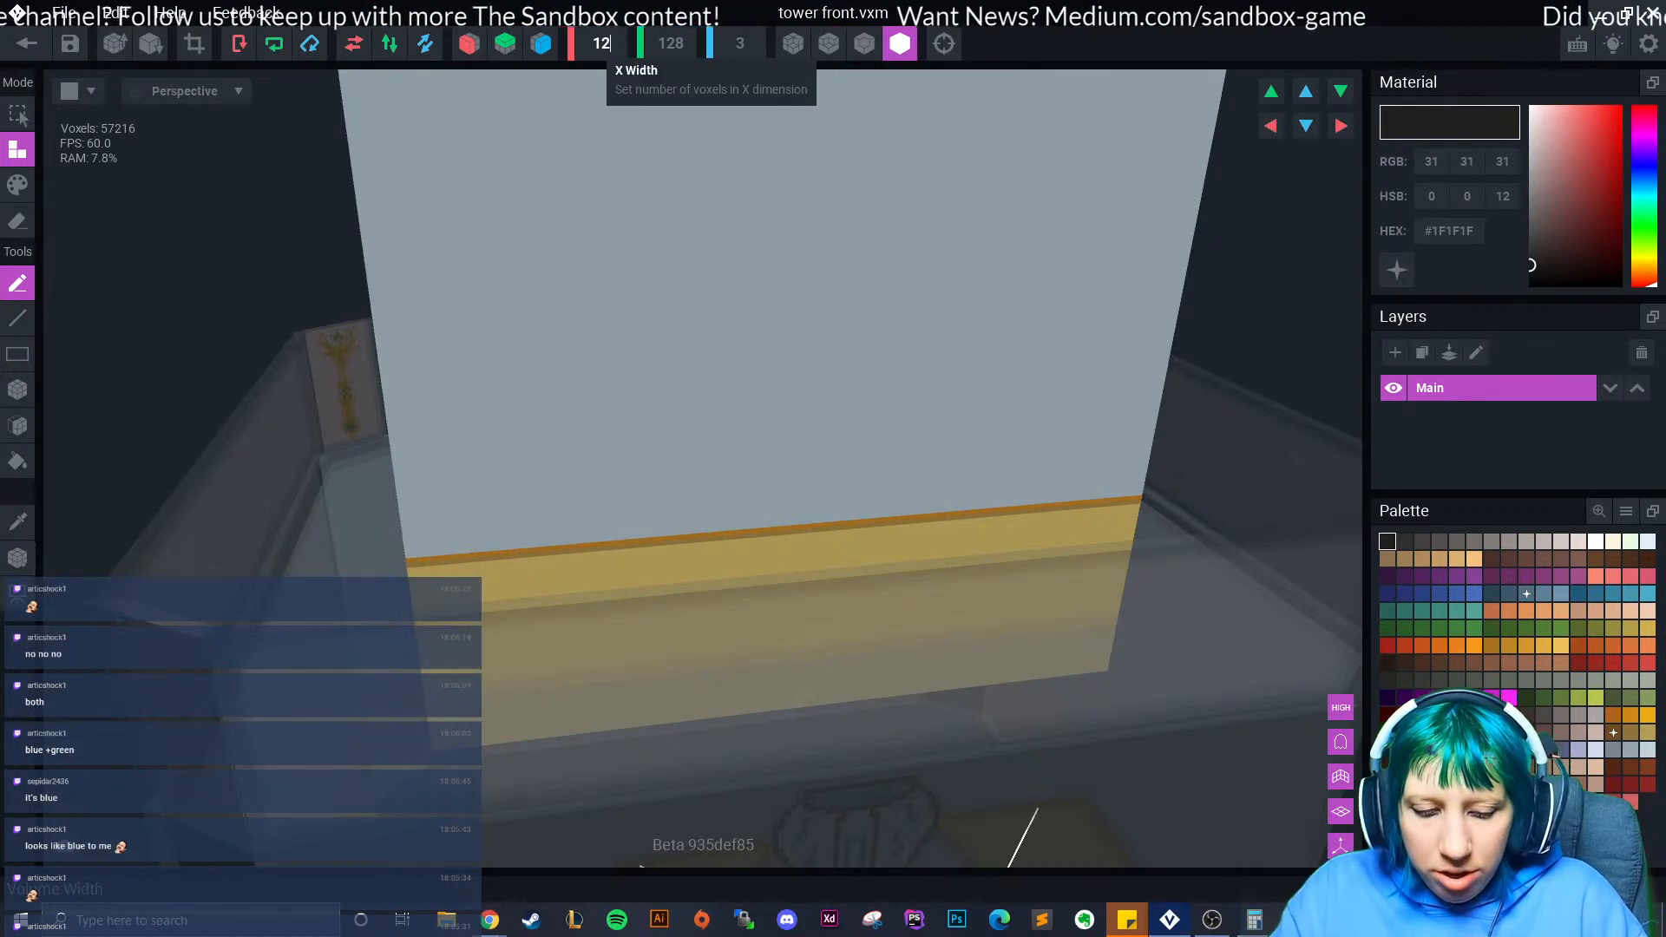
text(8)
key(Return)
right_drag(833, 354, 629, 445)
scroll(664, 509, up, 3)
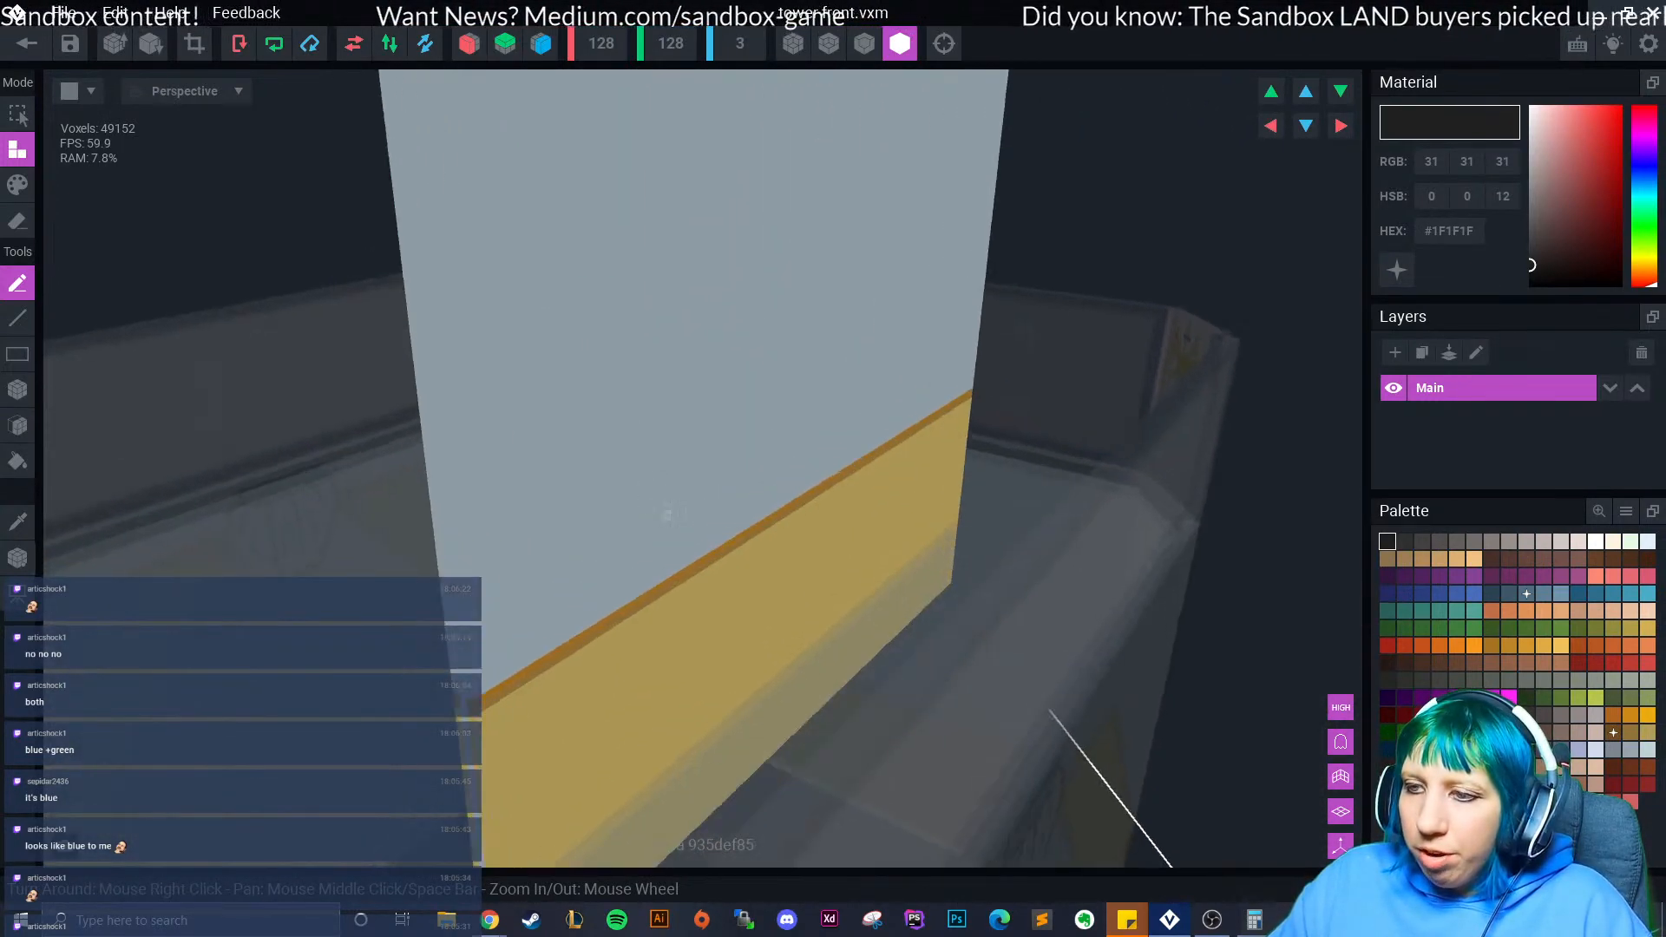
right_drag(664, 510, 655, 519)
right_drag(1142, 432, 848, 527)
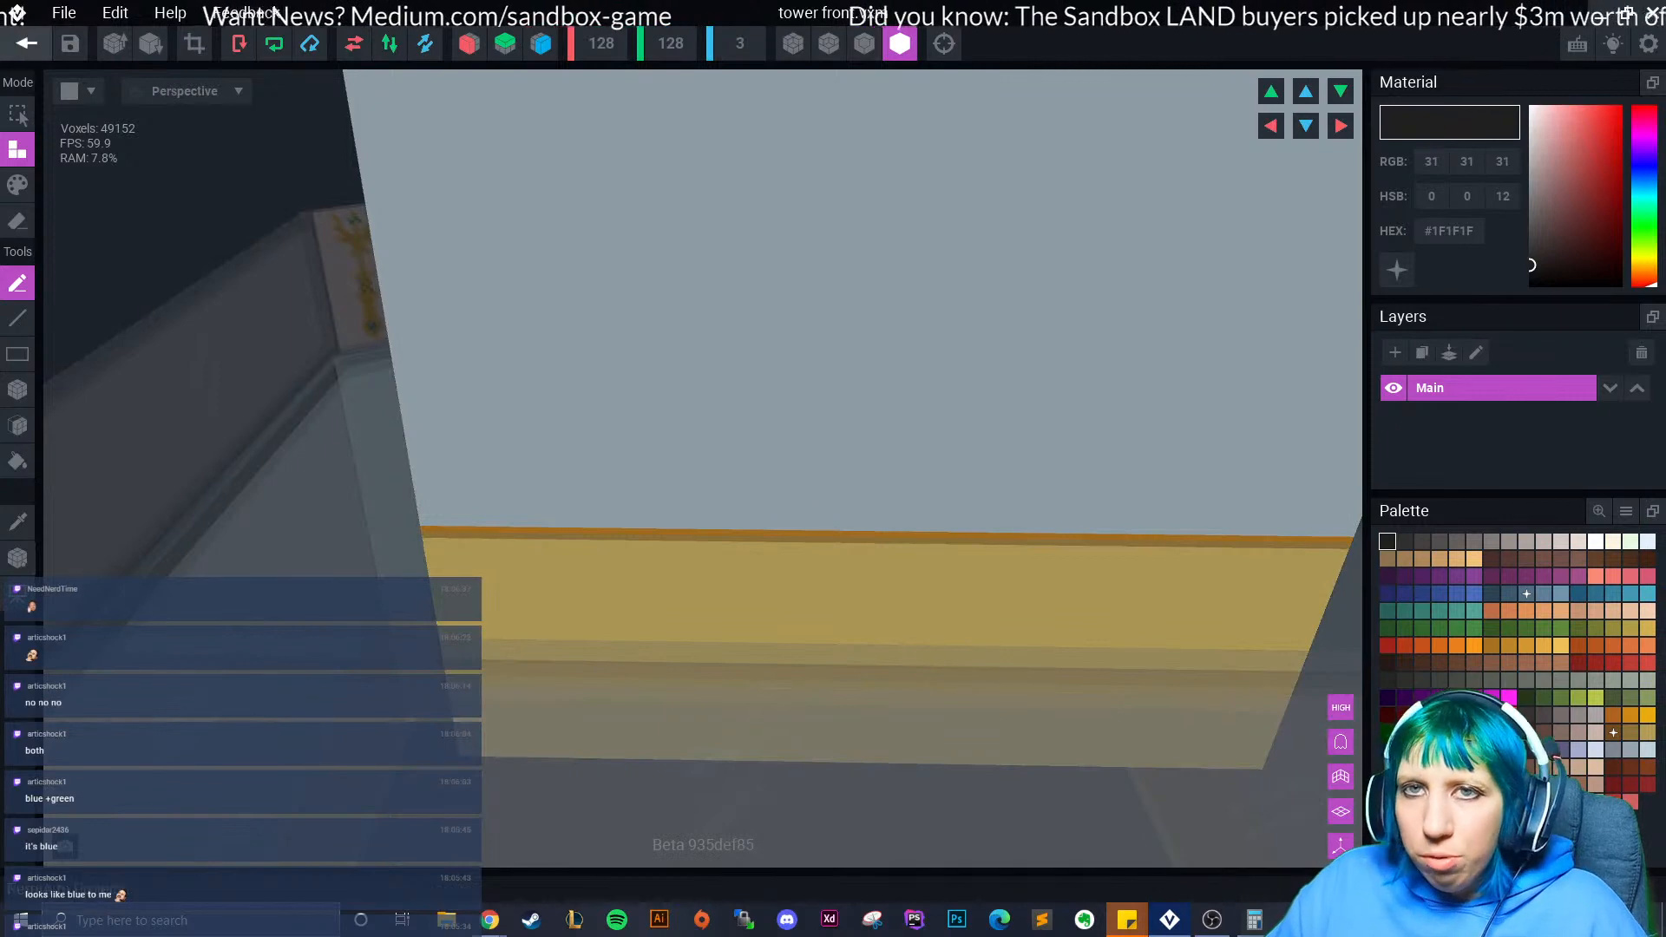
key(alt+F4)
click(651, 336)
- Remove the tower front model from the tower node and attach it to the front tower node instead
middle_drag(829, 164, 838, 347)
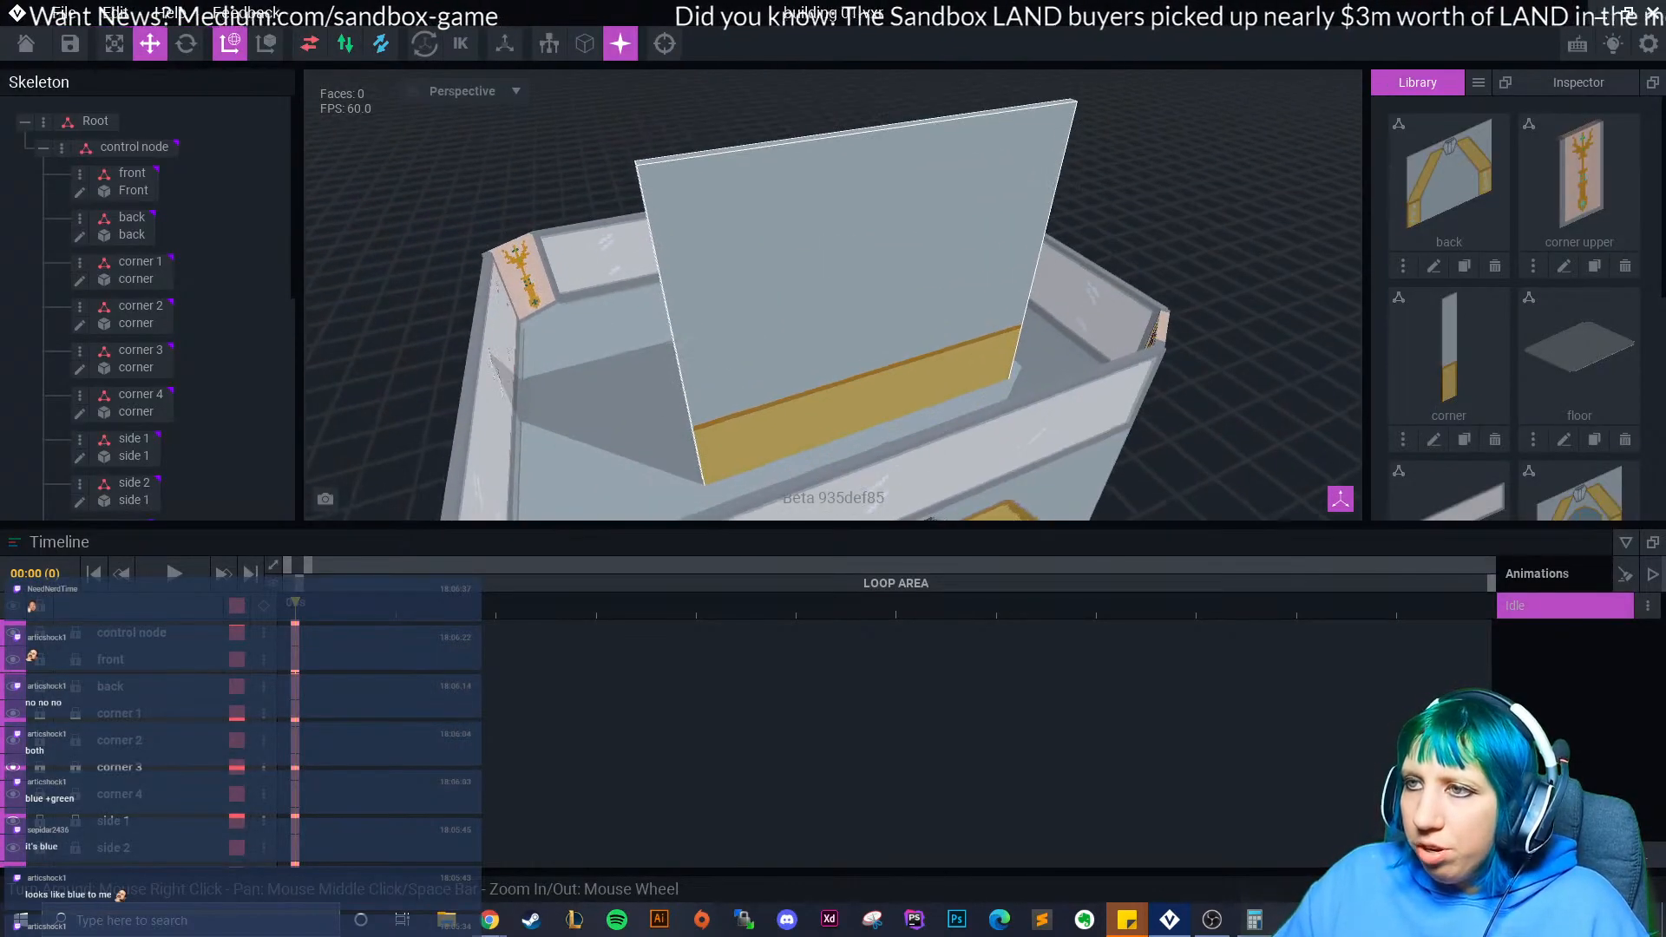
click(838, 347)
drag(772, 483, 738, 496)
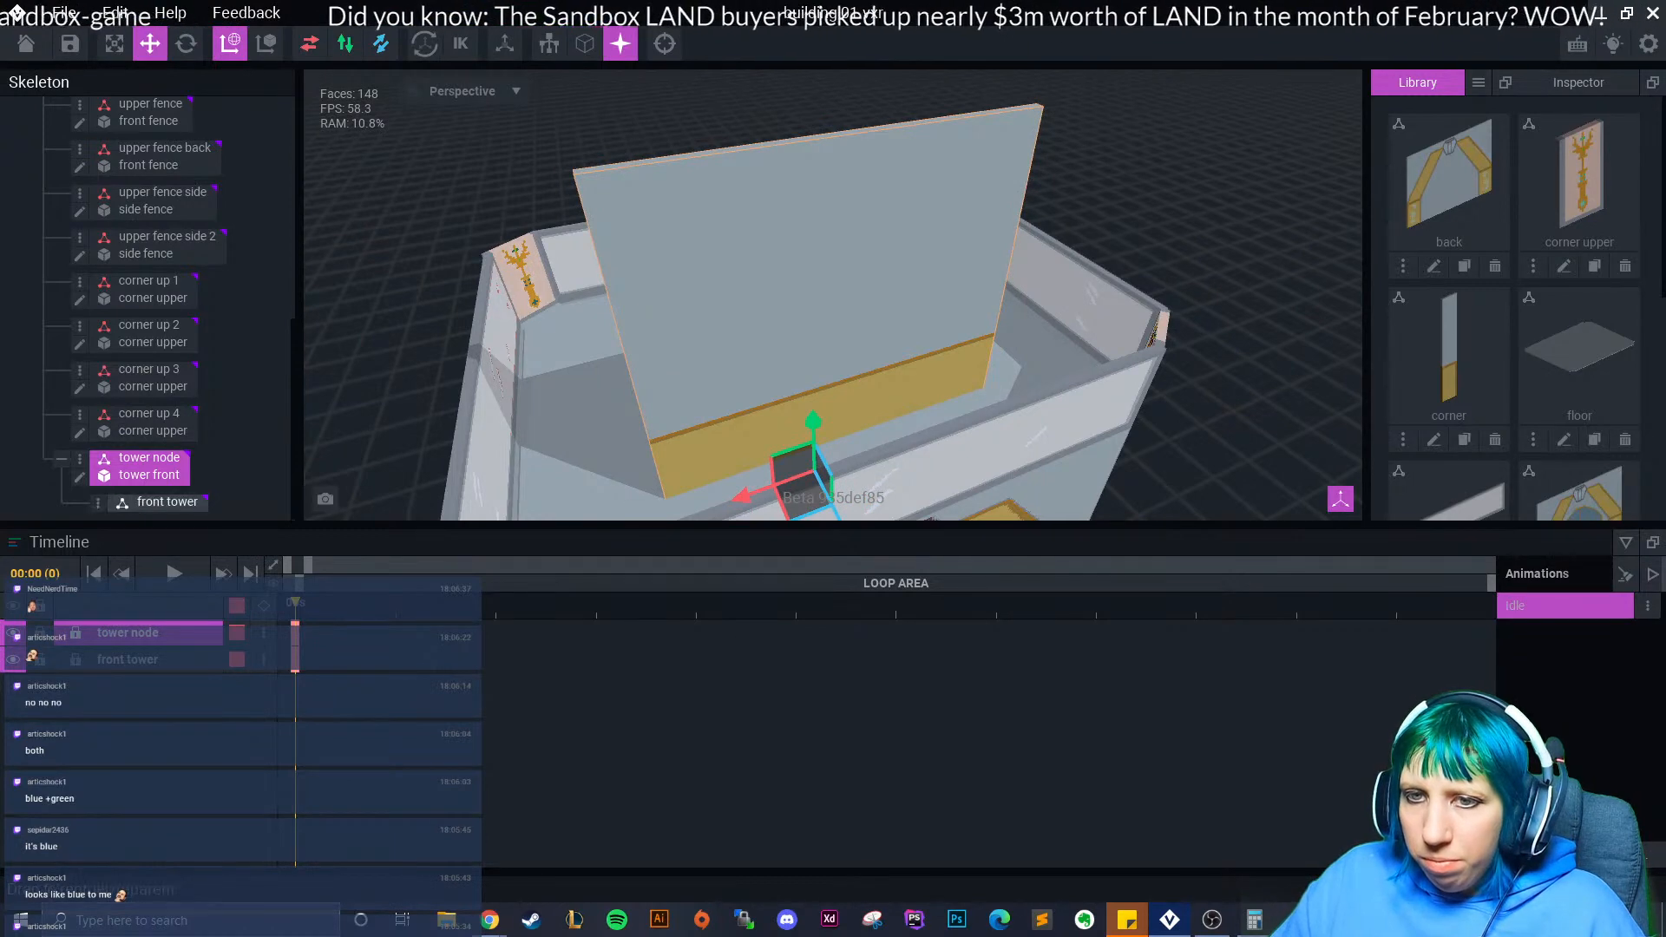
click(161, 502)
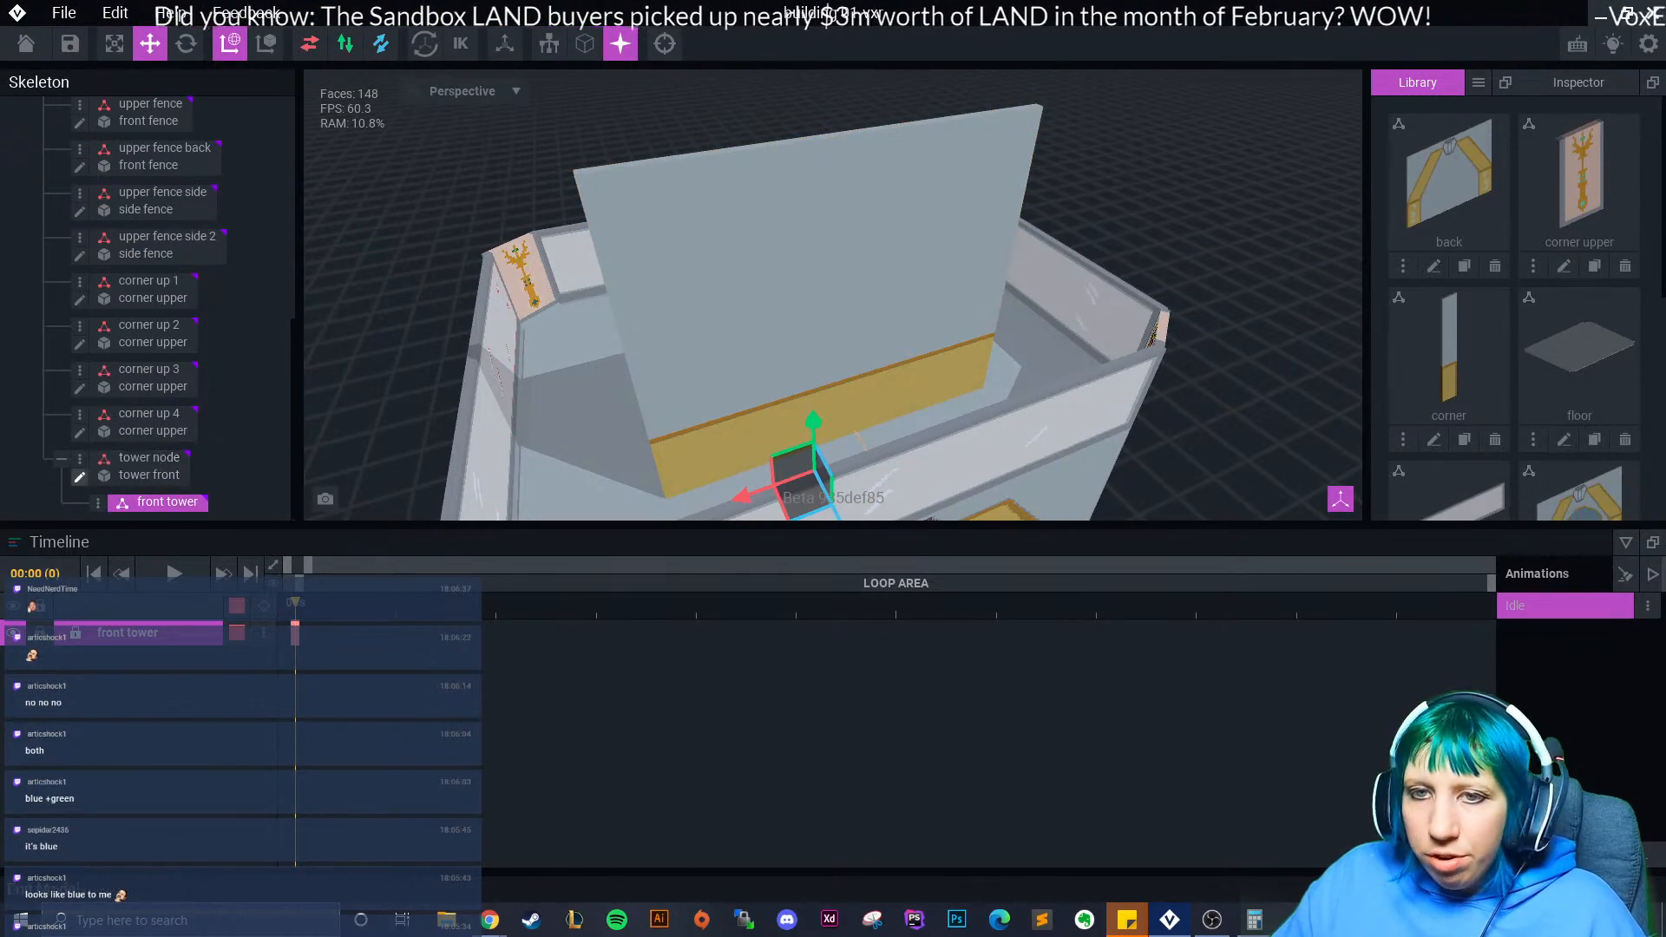
click(79, 458)
click(178, 636)
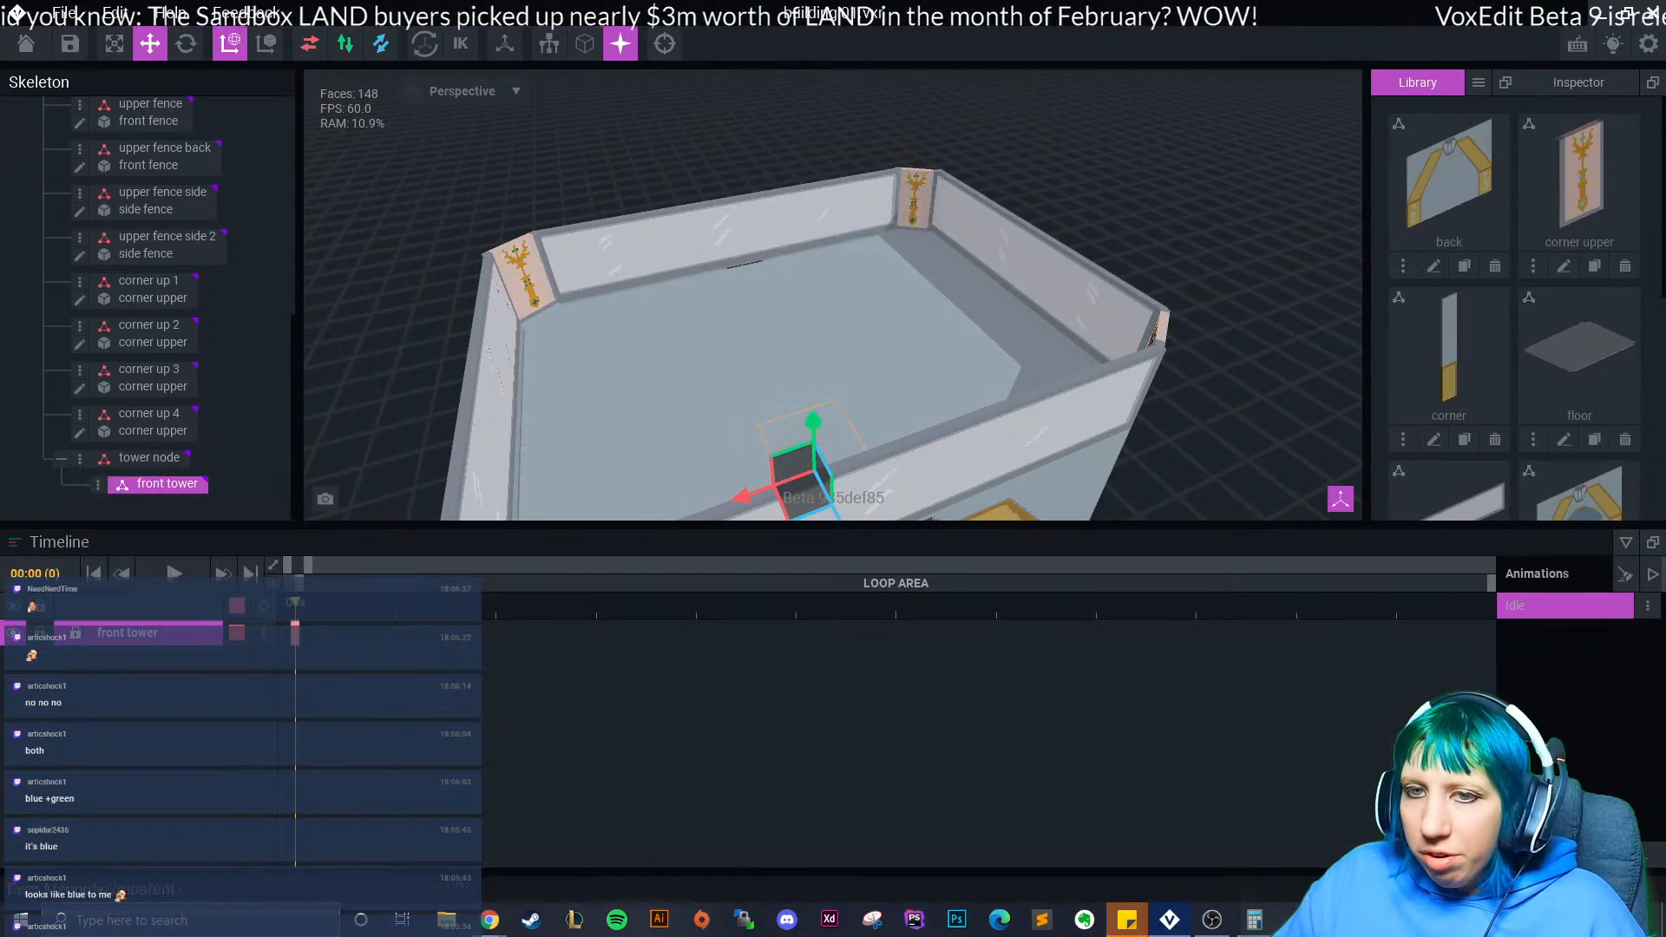
drag(1449, 400, 165, 503)
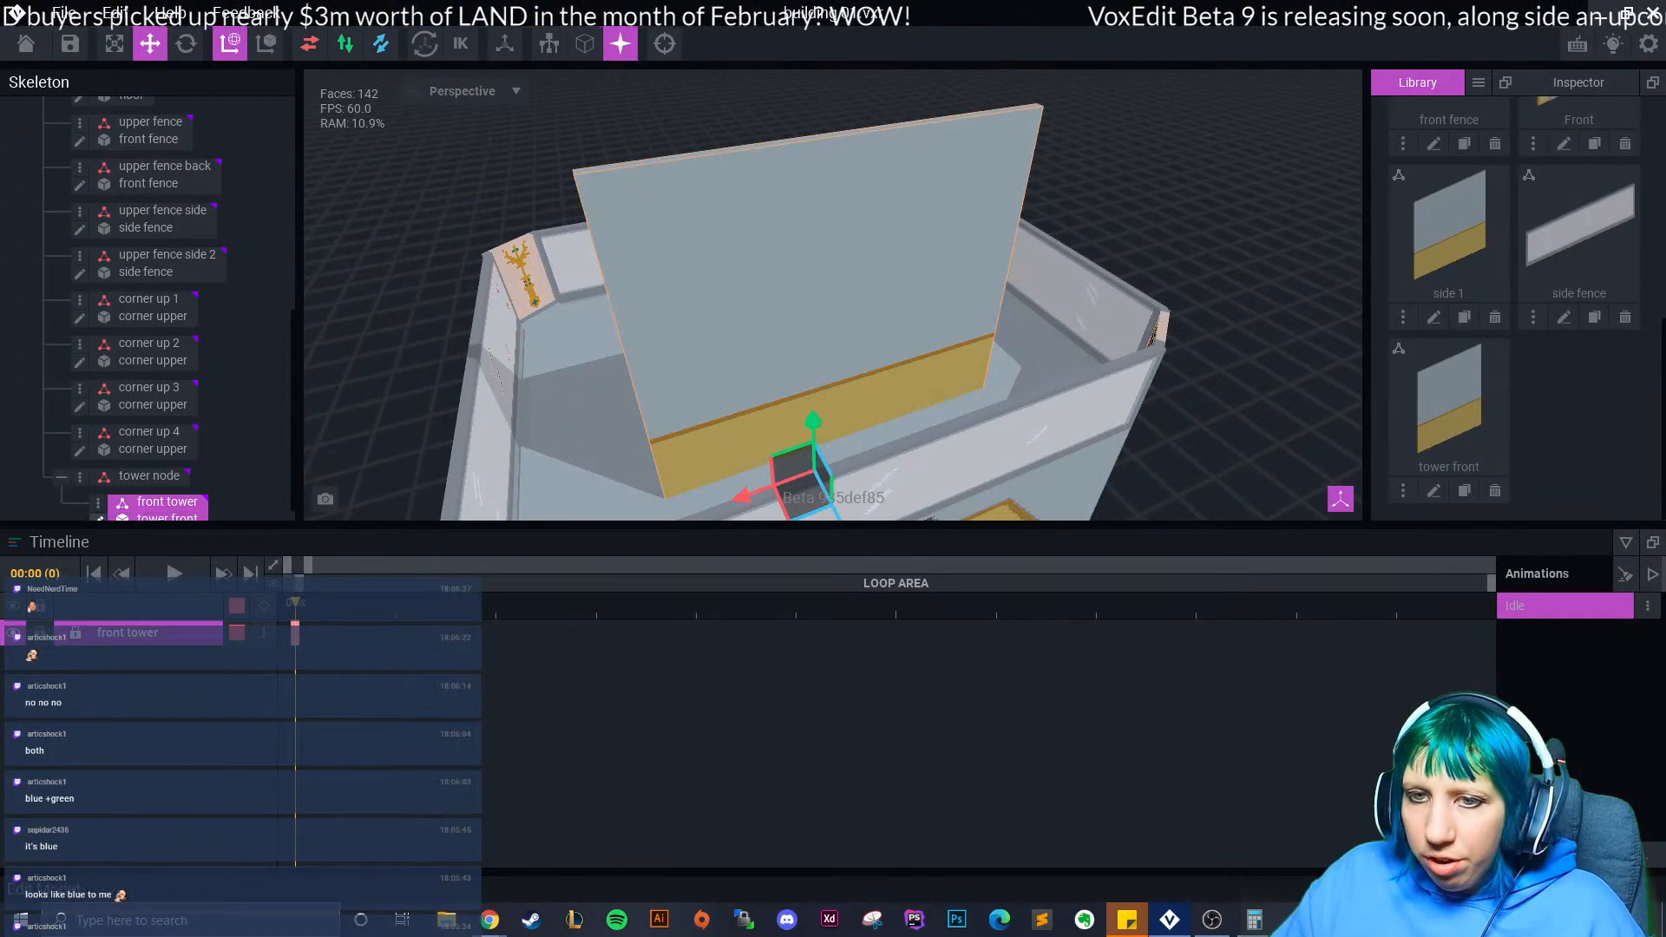
- Open the front tower node's model for voxel editing, show its pivot, and return to the asset, saving the changes
scroll(98, 516, down, 1)
click(97, 503)
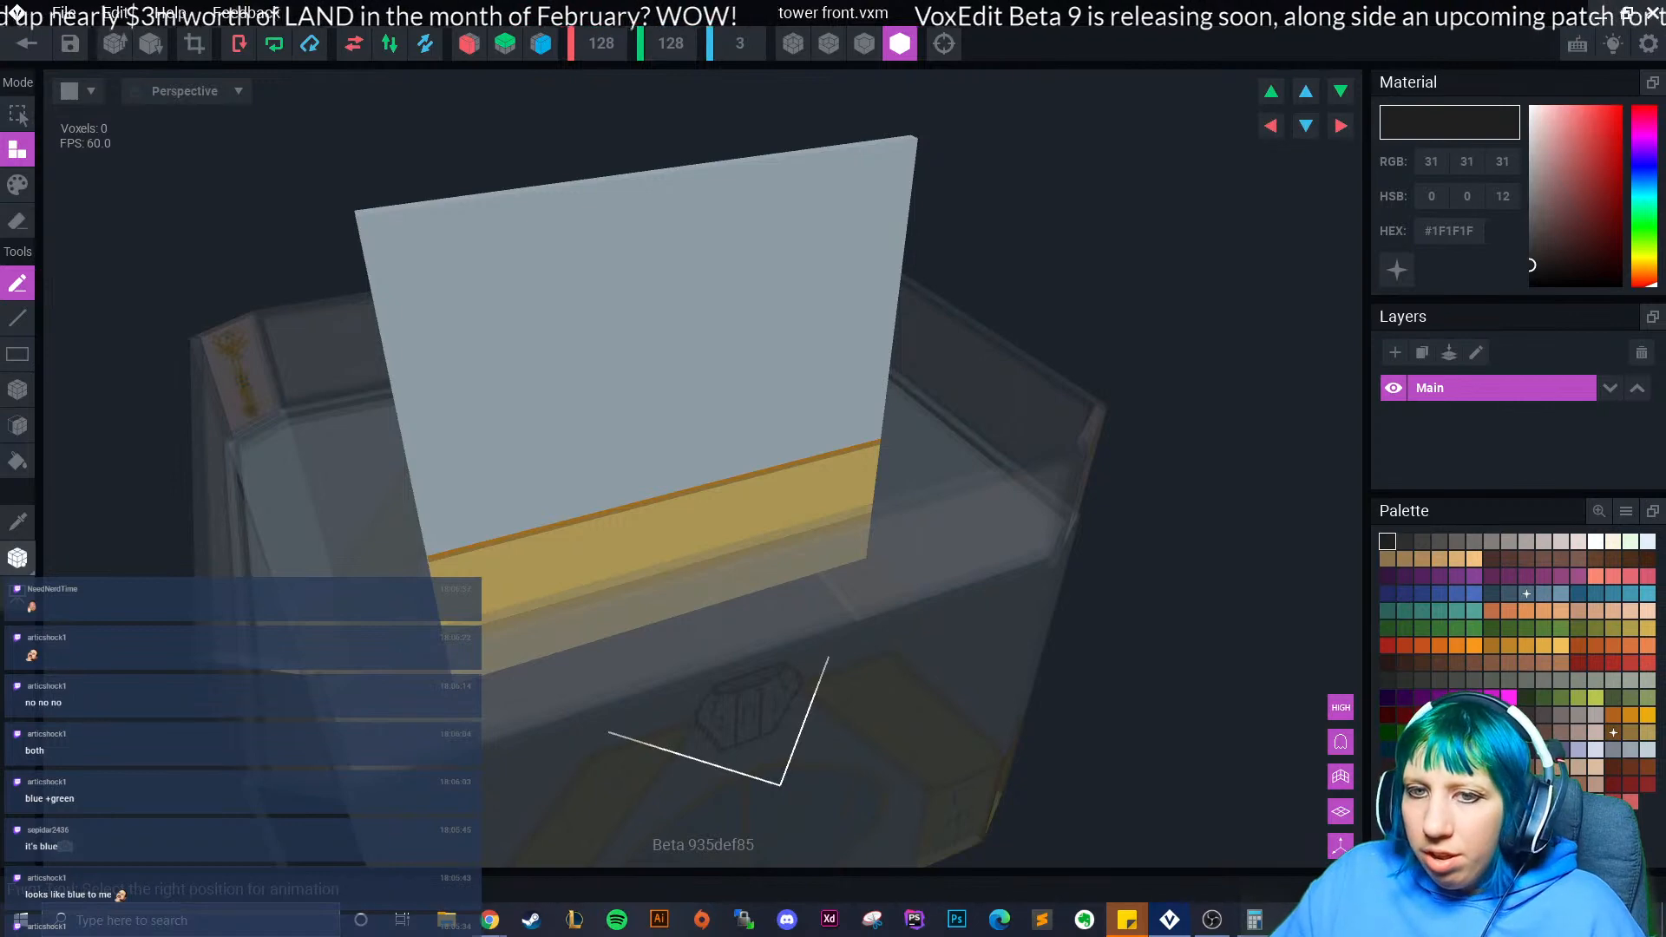
click(17, 558)
click(26, 44)
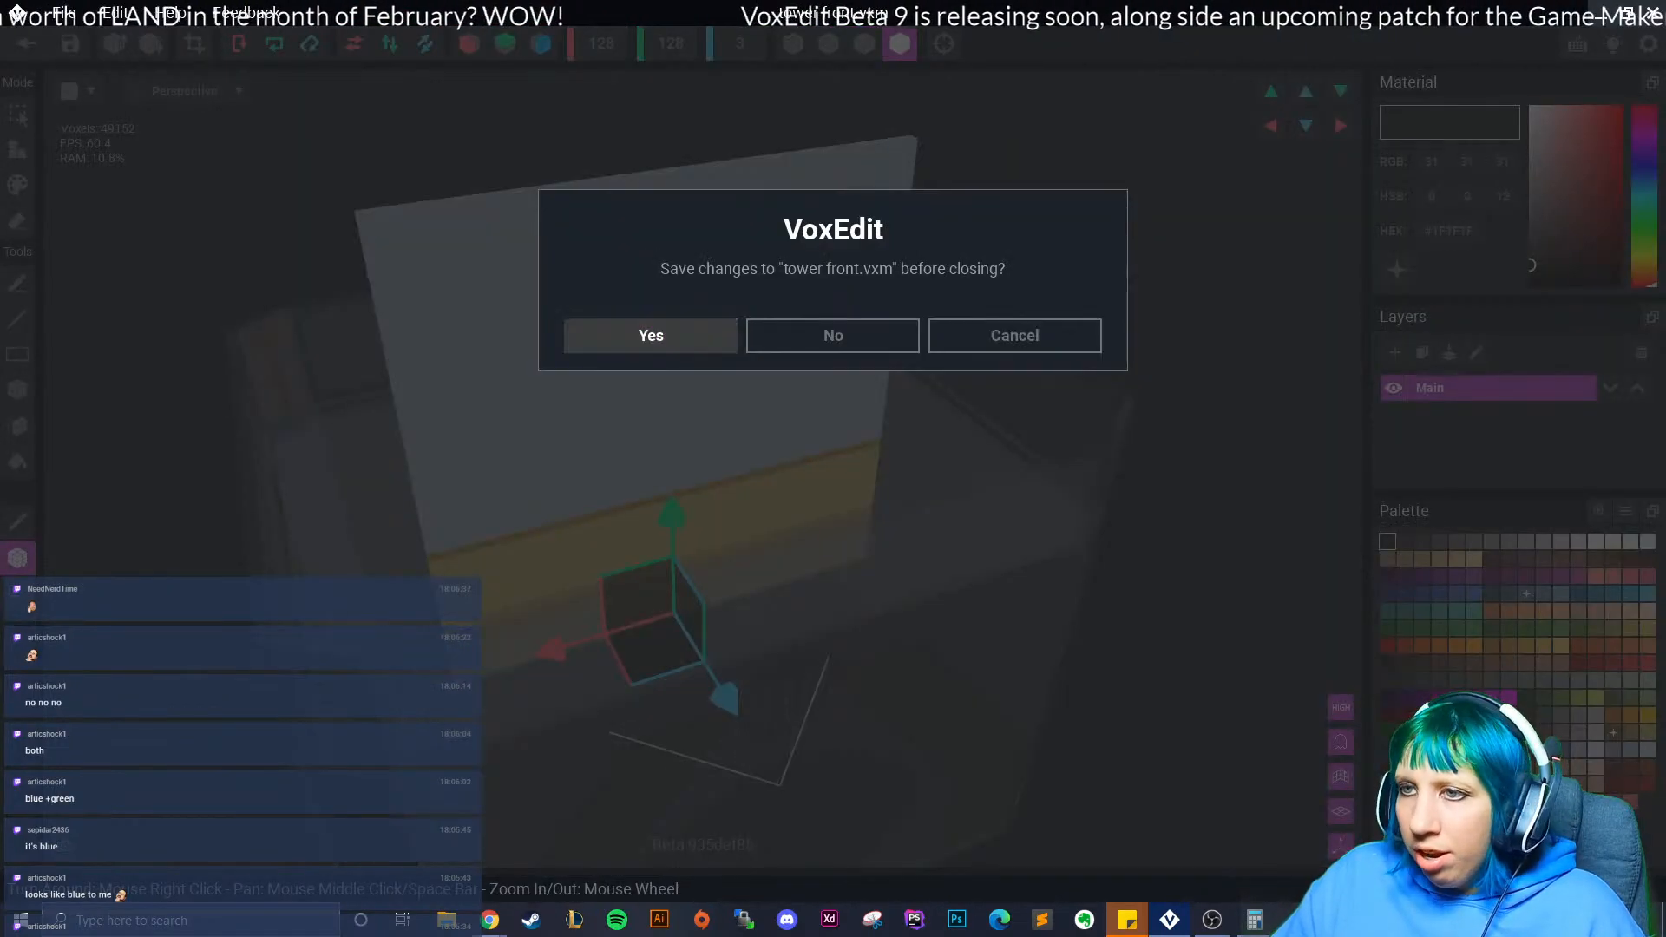
click(651, 331)
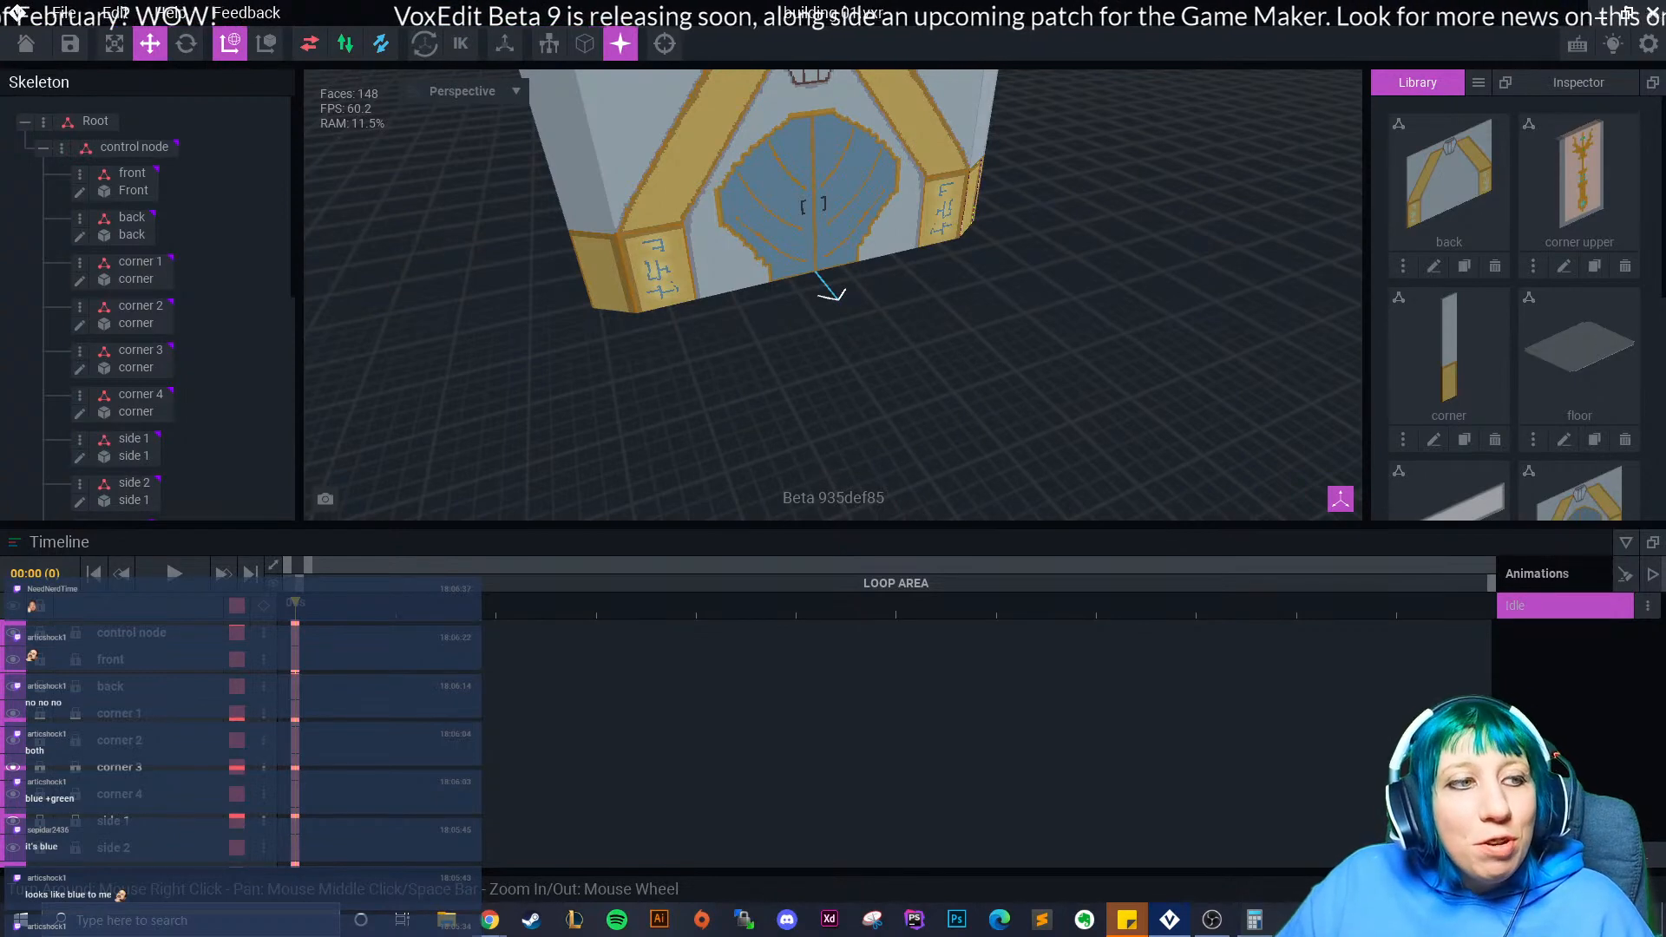
- Move the front tower panel forward along the Z axis to 43
middle_drag(833, 208, 804, 382)
right_drag(804, 208, 966, 252)
right_drag(868, 286, 946, 299)
middle_drag(885, 347, 918, 312)
click(773, 304)
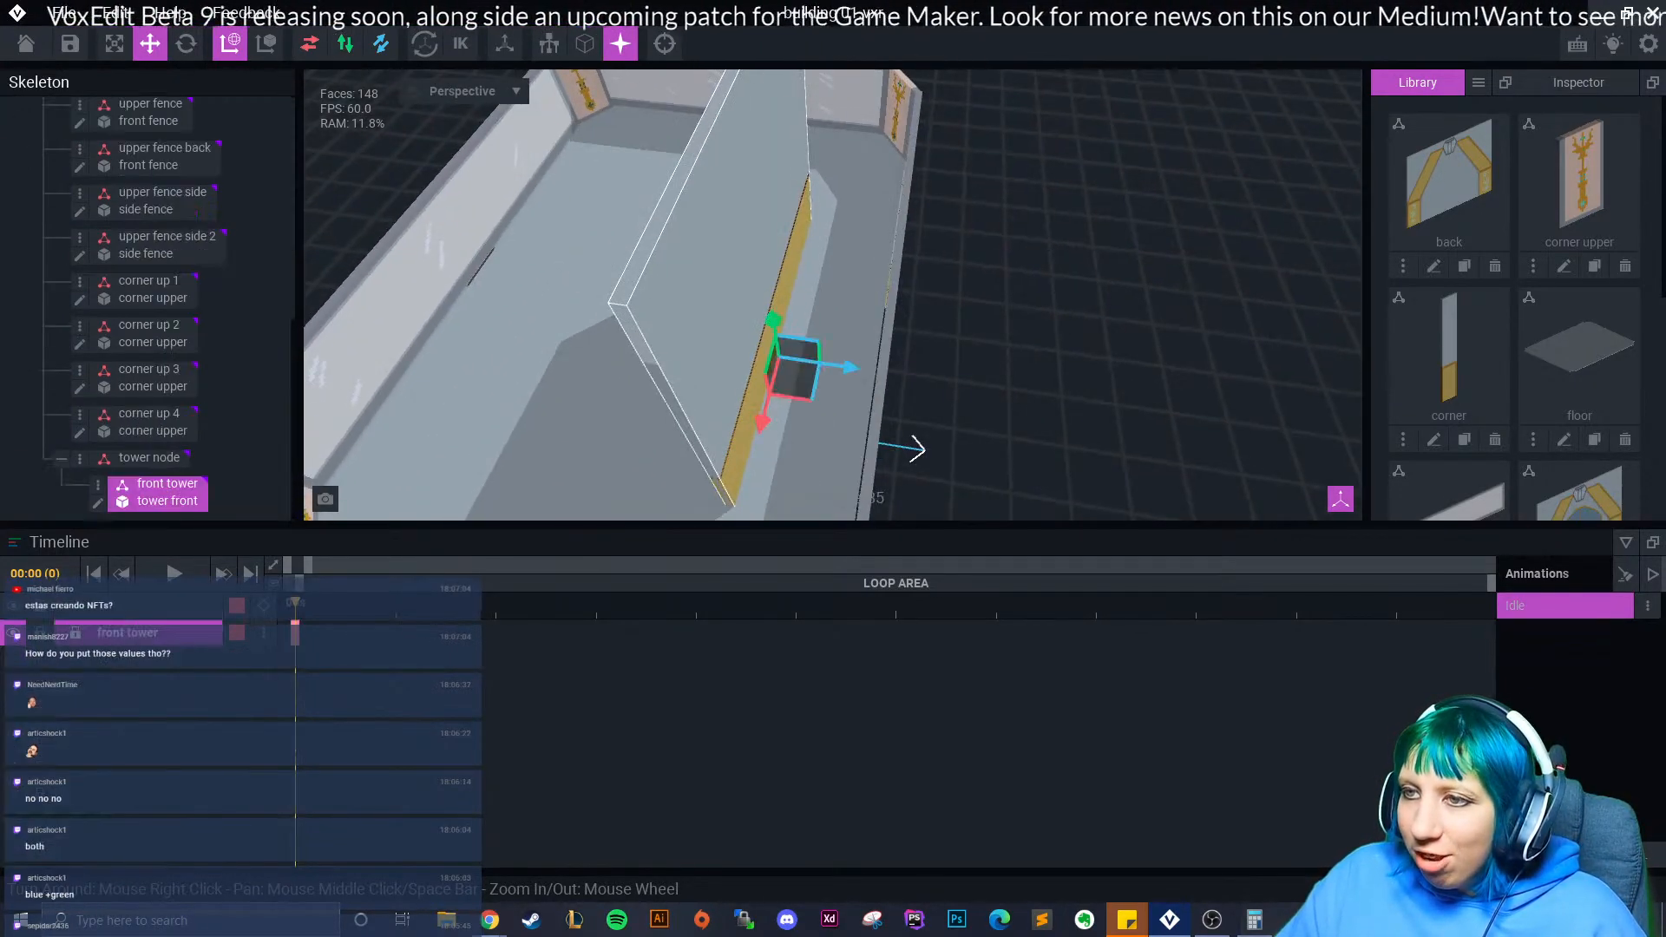
drag(846, 366, 955, 382)
right_drag(959, 382, 954, 382)
scroll(955, 381, up, 4)
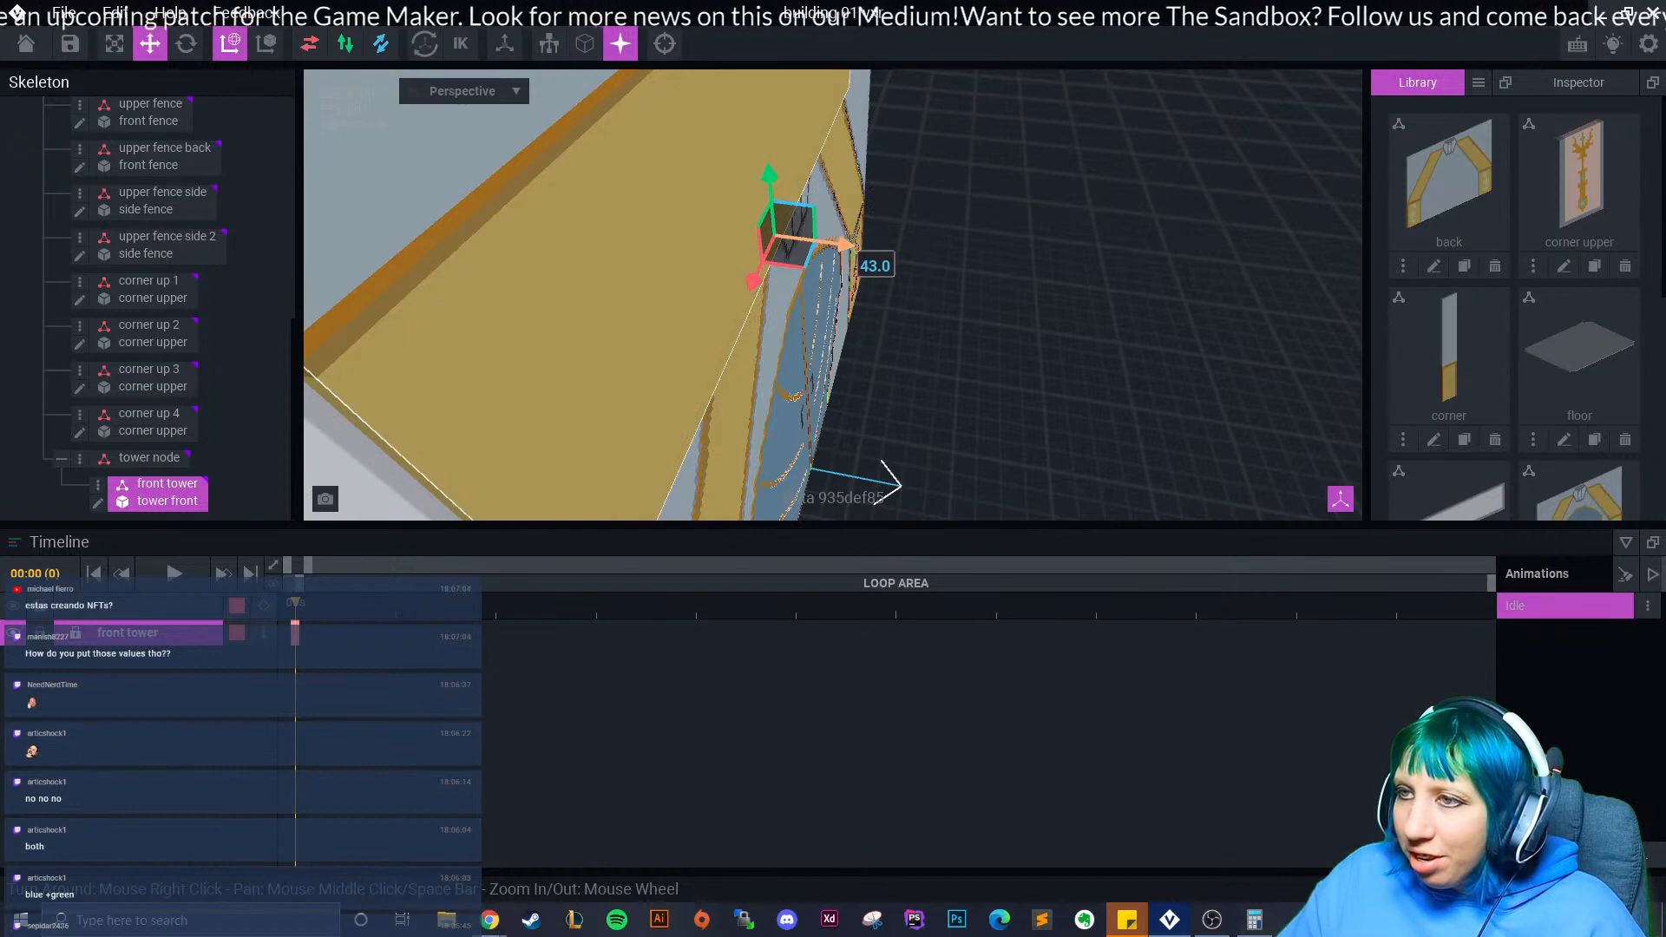
drag(846, 245, 843, 245)
- Raise the front tower panel and push it back onto the roof behind the front fence
right_drag(843, 245, 982, 291)
drag(945, 214, 970, 97)
drag(1038, 171, 872, 194)
right_drag(972, 187, 822, 193)
middle_drag(823, 193, 823, 374)
right_drag(823, 373, 834, 306)
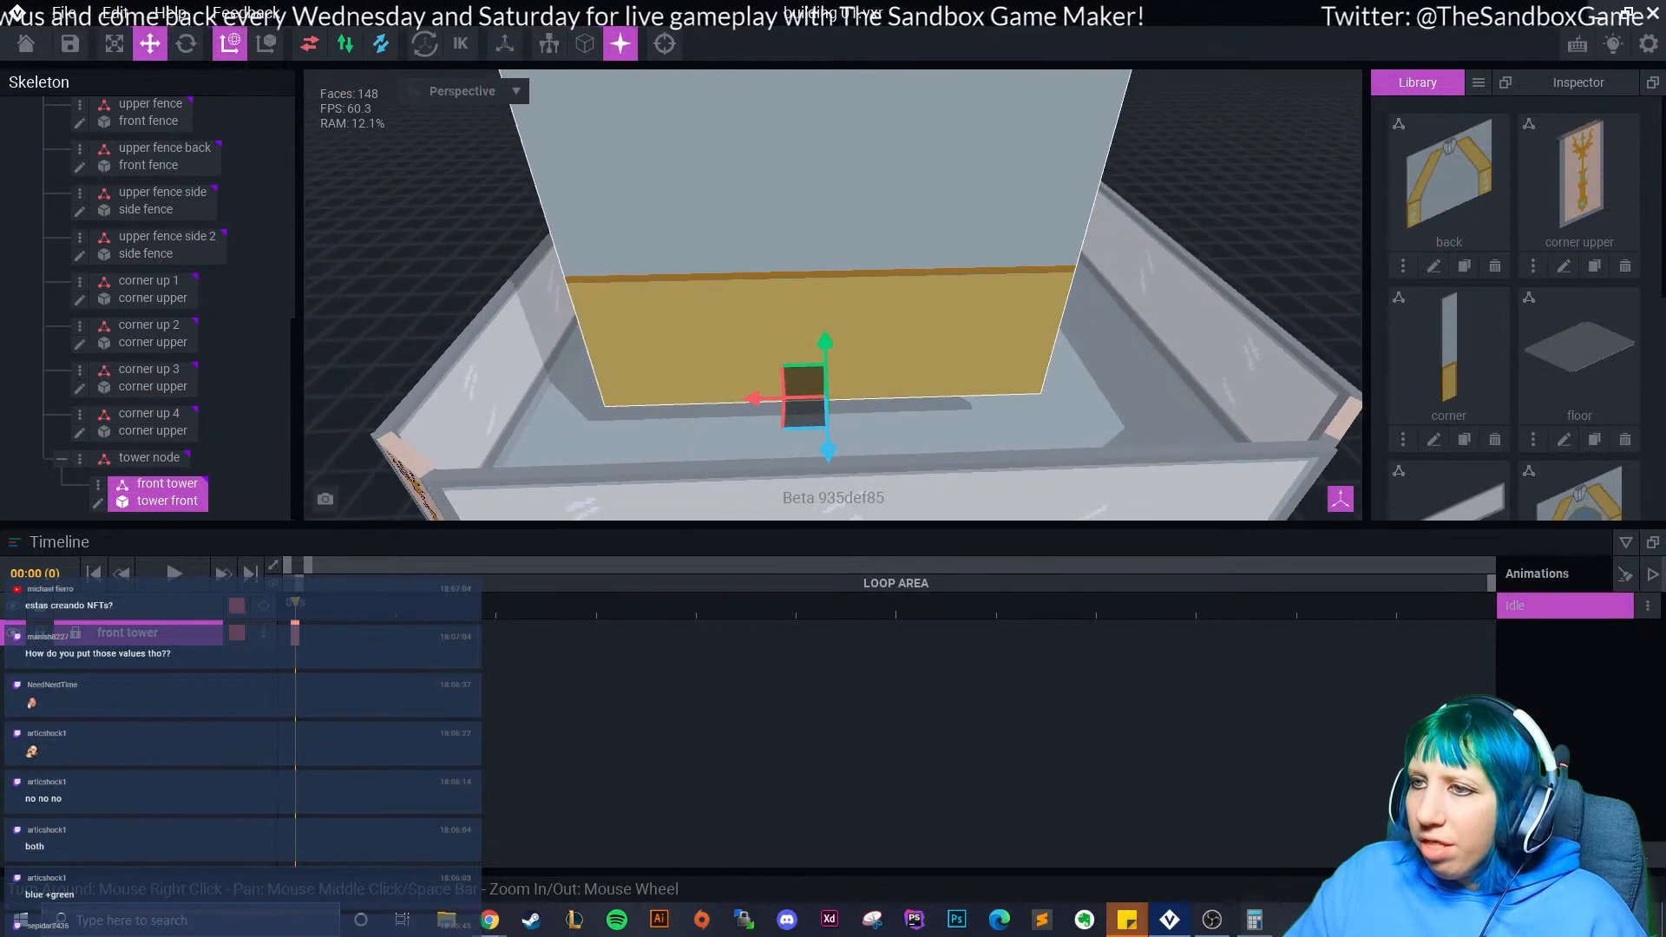
- Shift the front tower panel sideways along the X axis towards the roof's centre and lower it slightly
right_drag(827, 387, 828, 469)
middle_drag(829, 468, 729, 317)
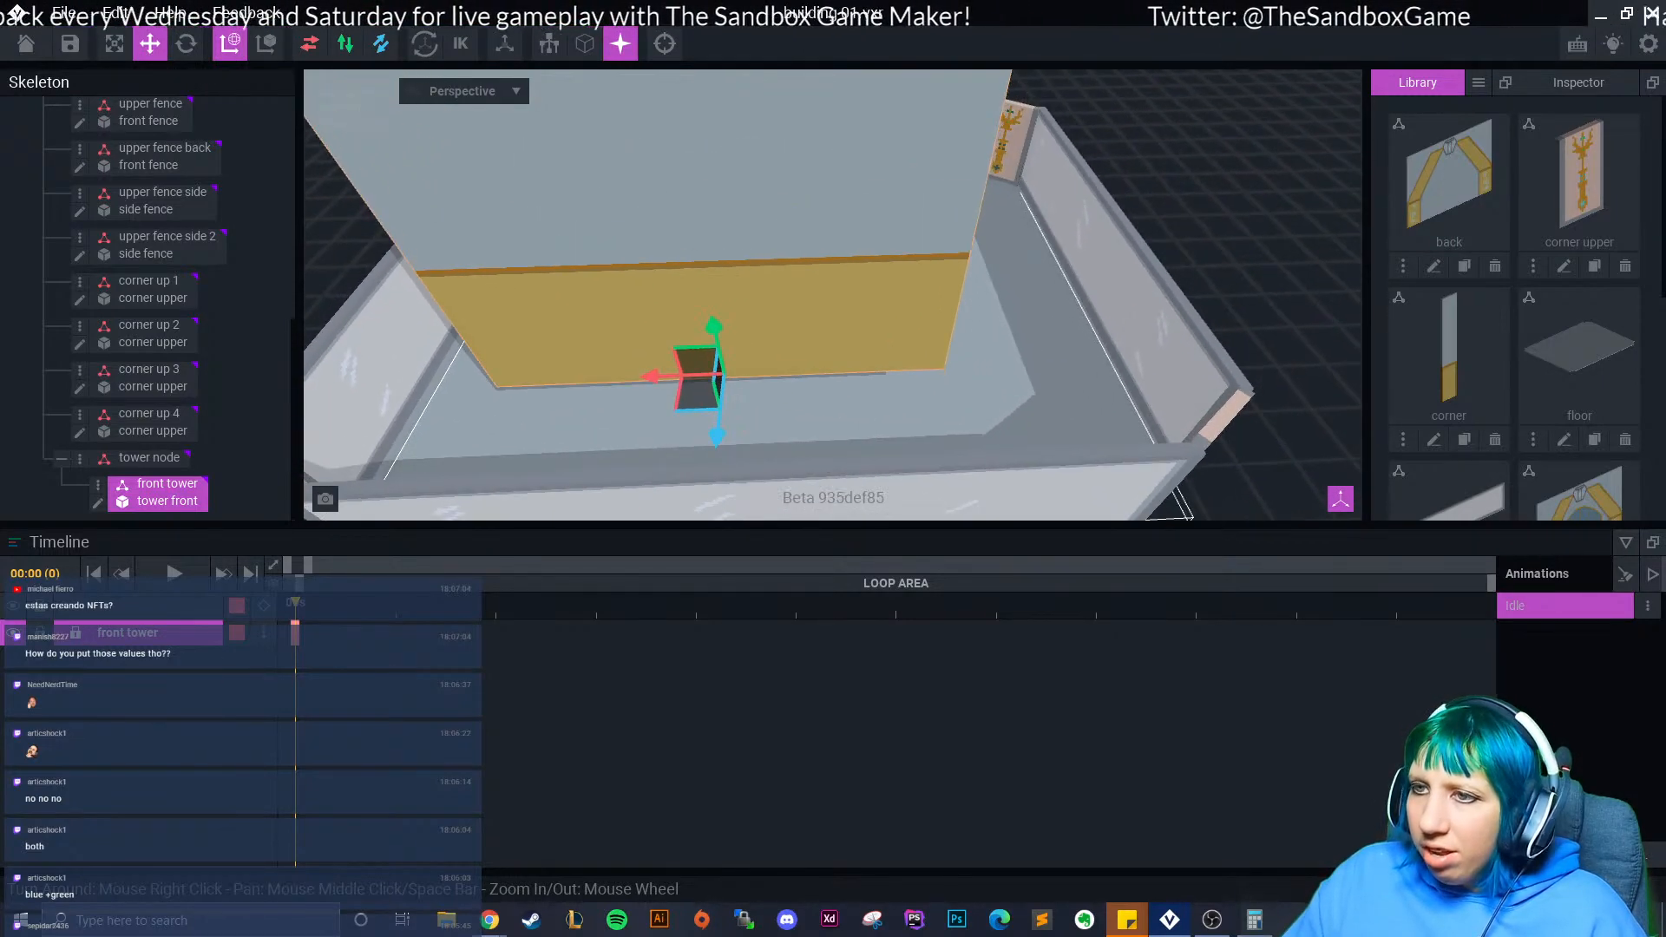
drag(649, 376, 699, 374)
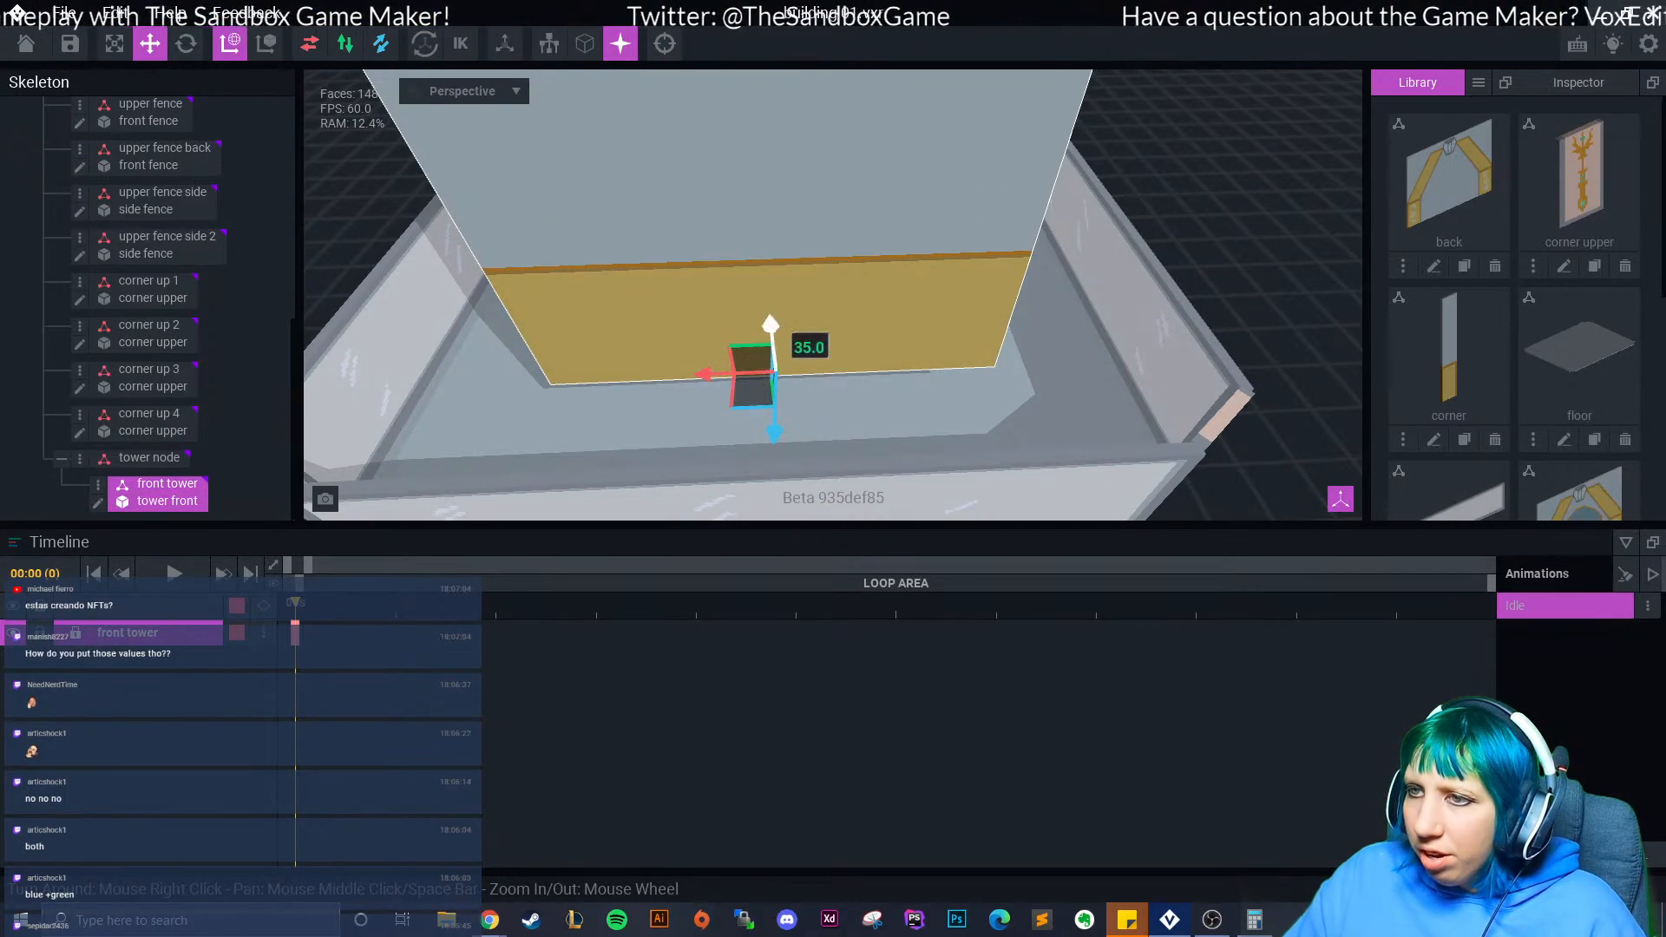
drag(770, 324, 772, 348)
right_drag(786, 364, 894, 364)
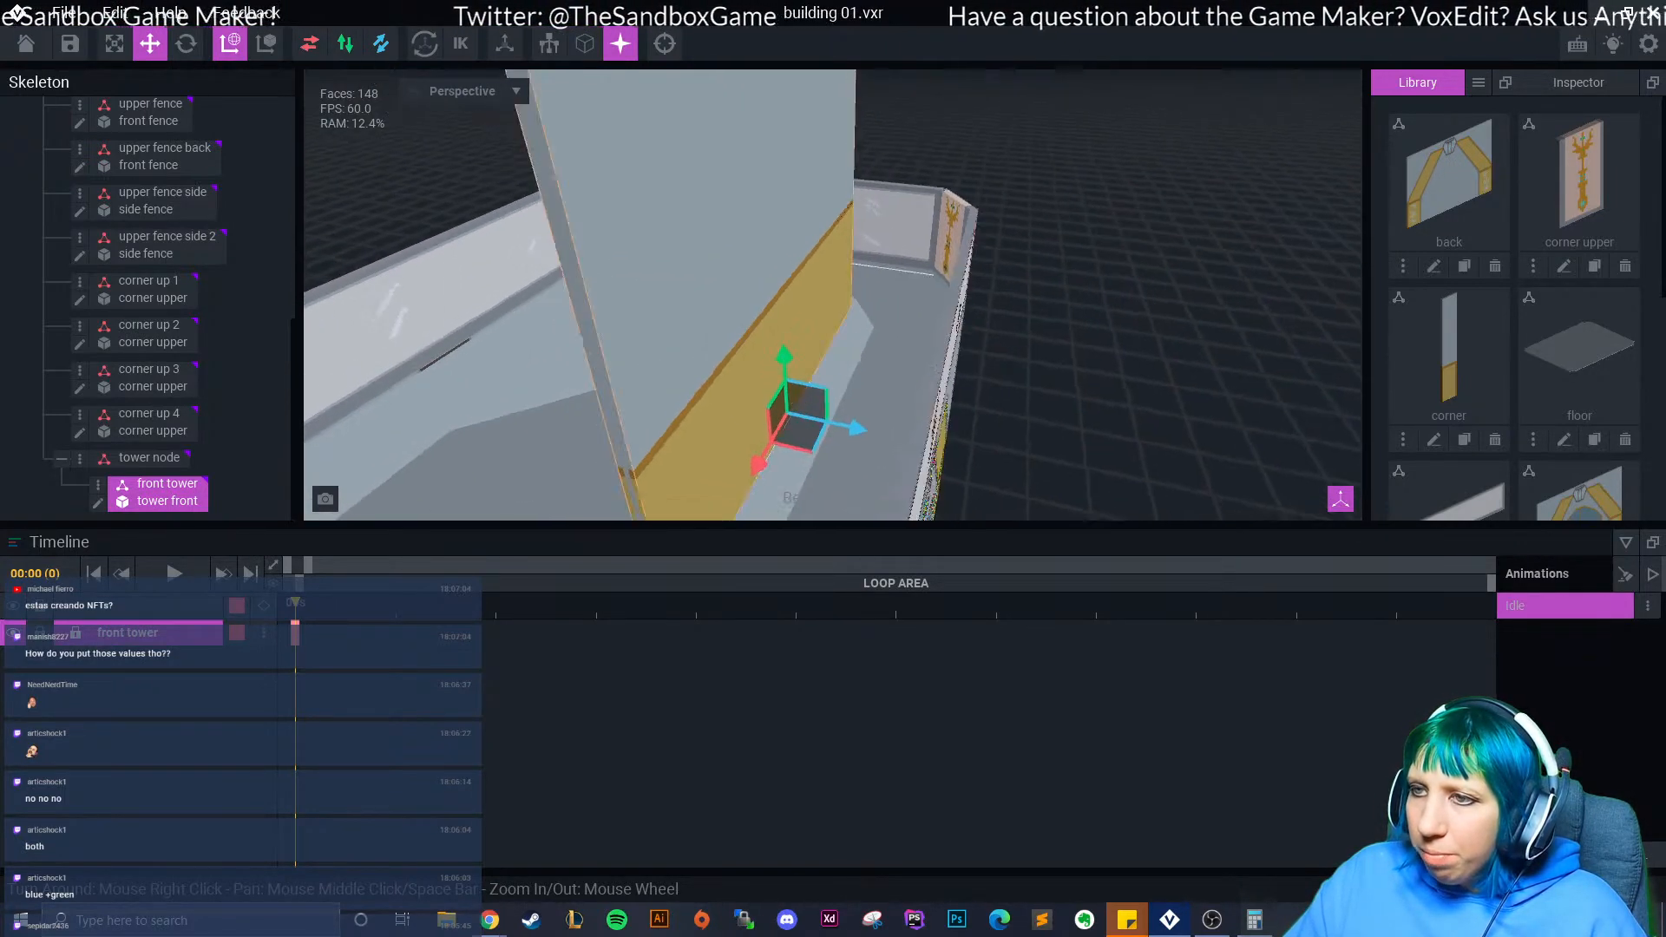
- Fine-tune the front tower panel's placement on the roof, settling it at X -15 and Y 15
drag(807, 408, 874, 312)
right_drag(874, 312, 972, 258)
scroll(826, 305, down, 2)
drag(794, 300, 797, 336)
right_drag(797, 337, 694, 286)
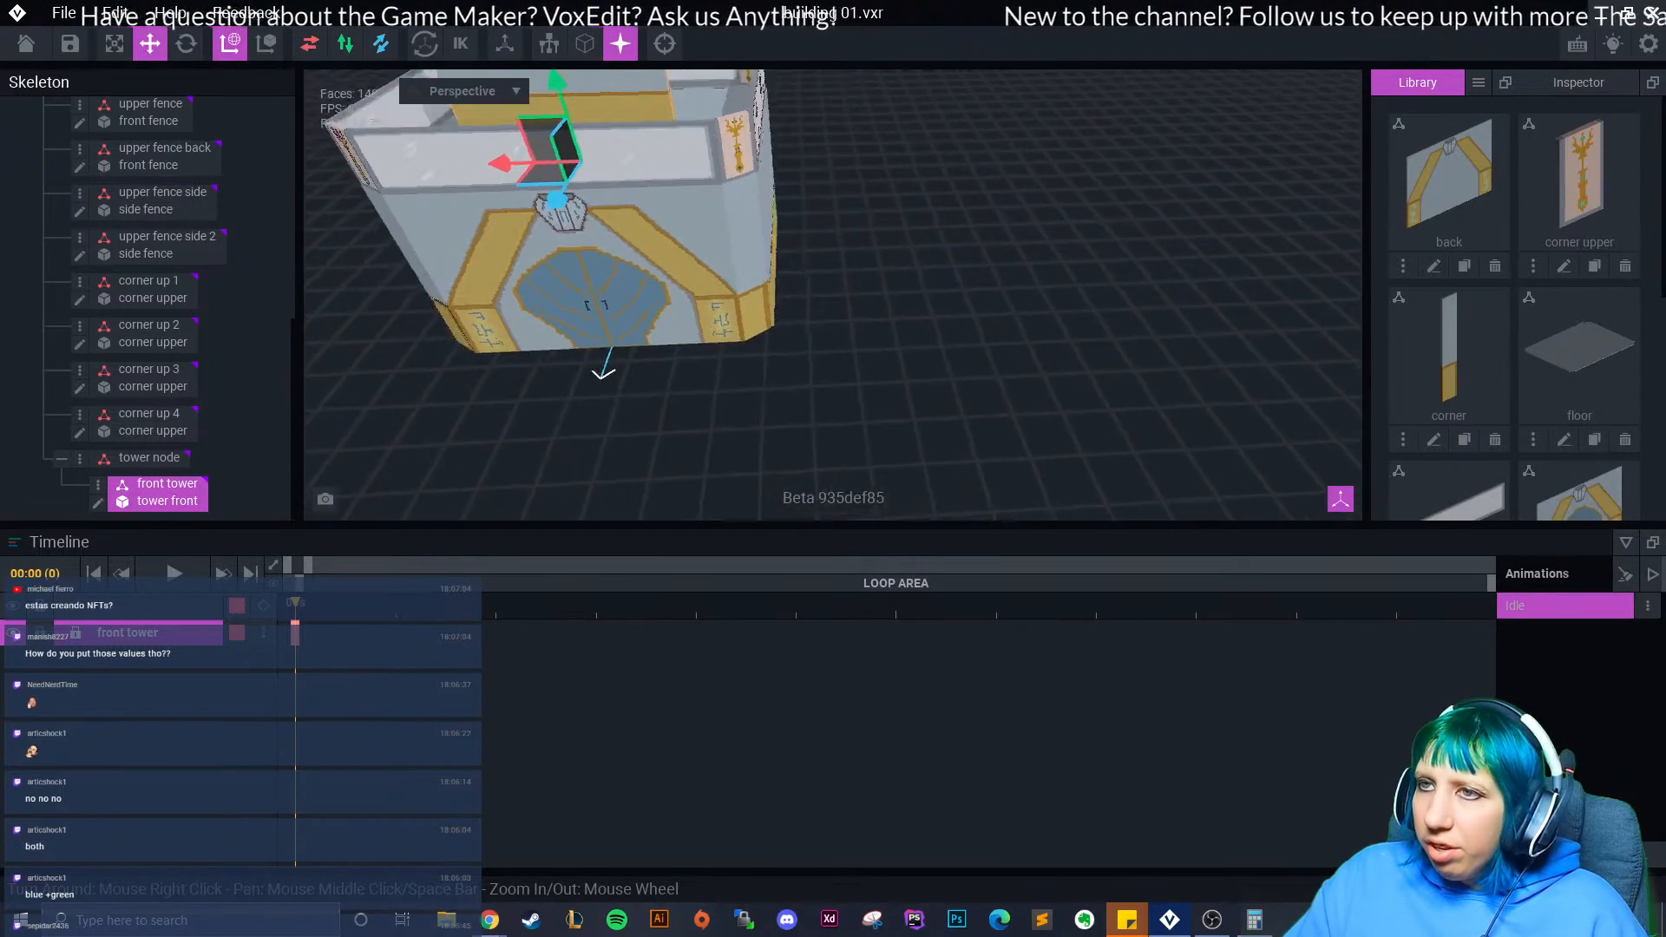
middle_drag(512, 169, 833, 317)
scroll(809, 297, up, 5)
mouse_move(809, 297)
right_down()
mouse_move(729, 330)
mouse_move(686, 304)
mouse_move(764, 316)
mouse_move(695, 335)
right_up()
drag(887, 345, 926, 361)
right_drag(925, 361, 945, 381)
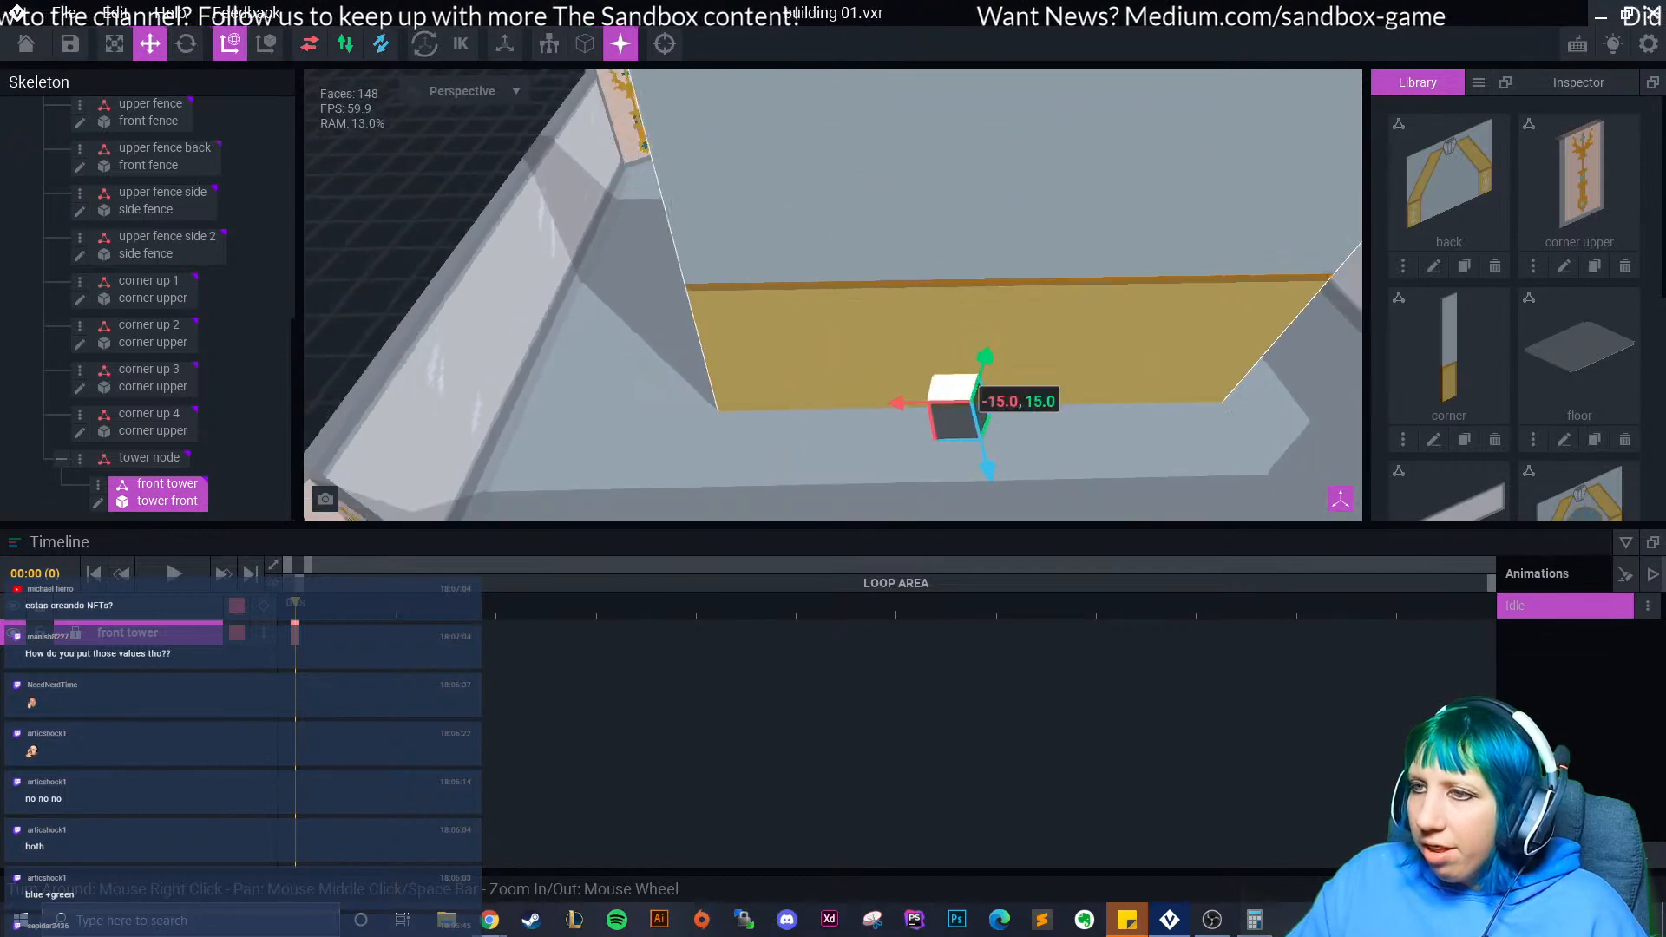
- Open the tower front model and erase a full-height strip 12 voxels wide from its left side with the box eraser
click(97, 504)
scroll(725, 334, up, 4)
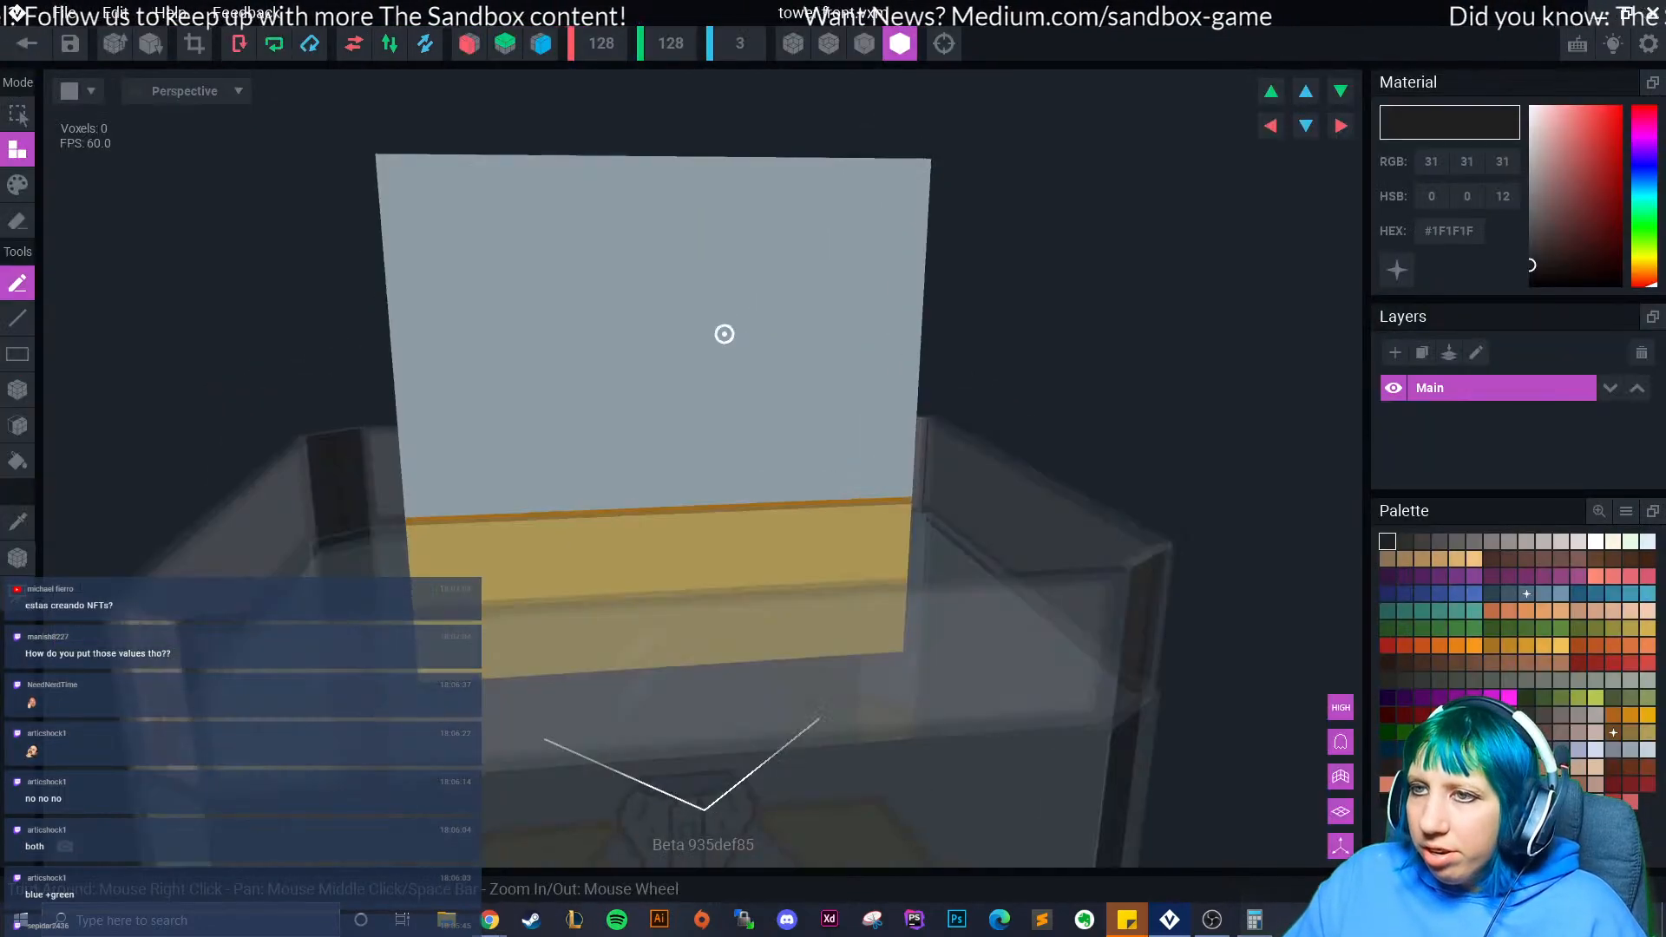
click(17, 220)
click(864, 43)
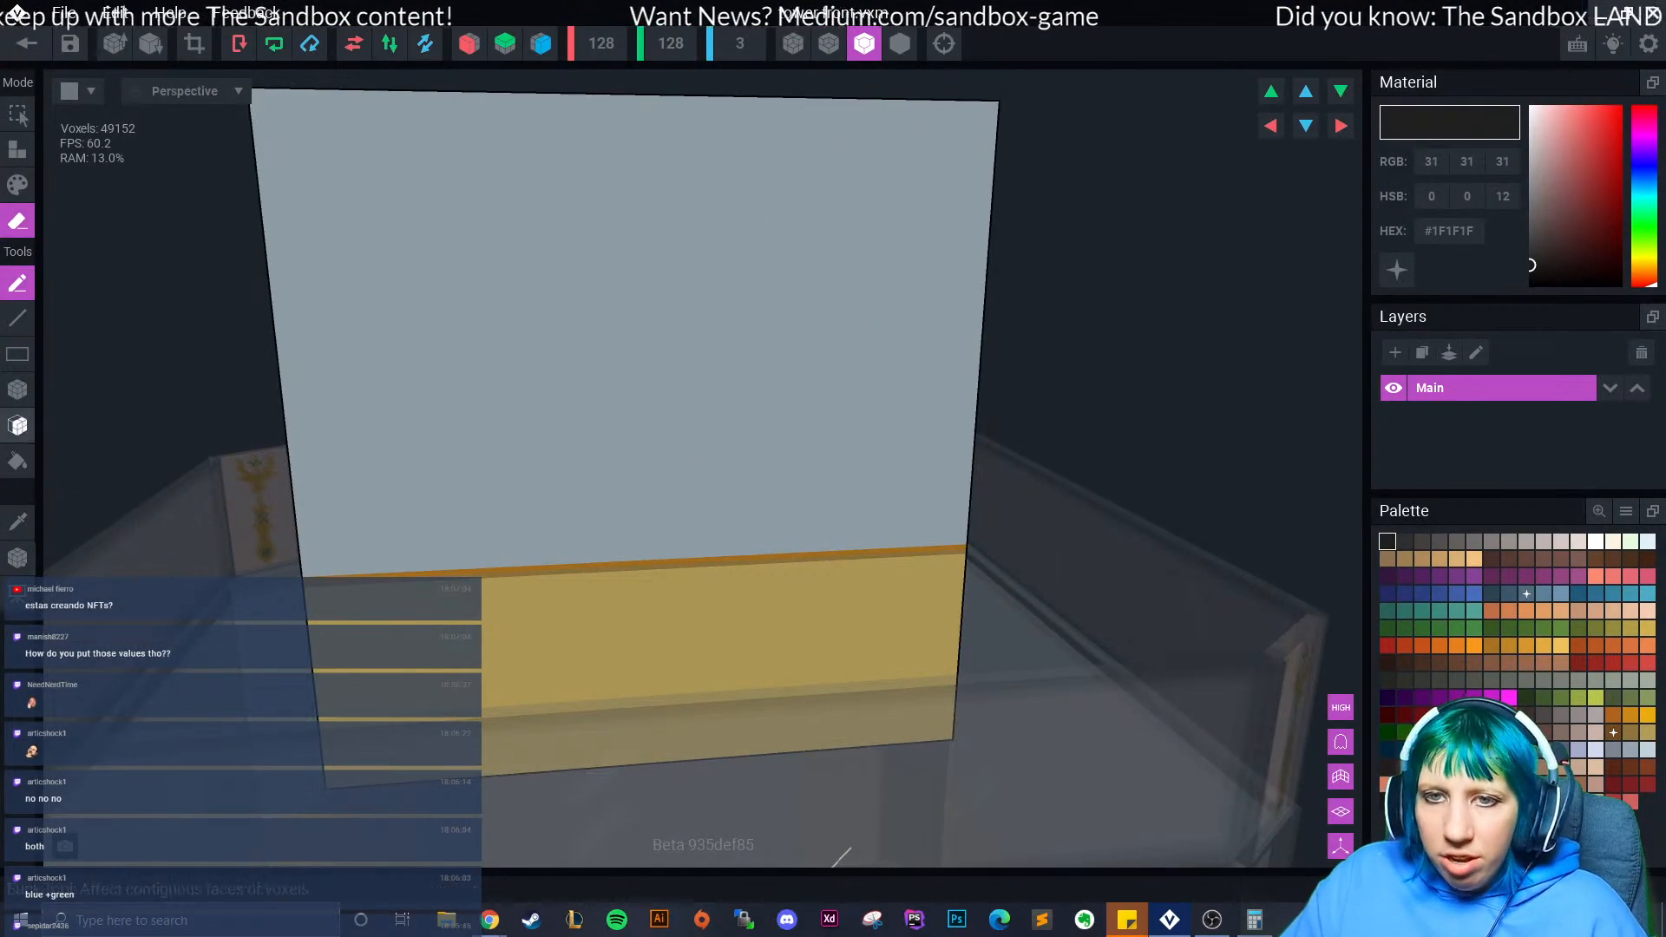
click(17, 389)
right_drag(243, 182, 273, 239)
middle_drag(274, 238, 313, 462)
drag(300, 431, 421, 748)
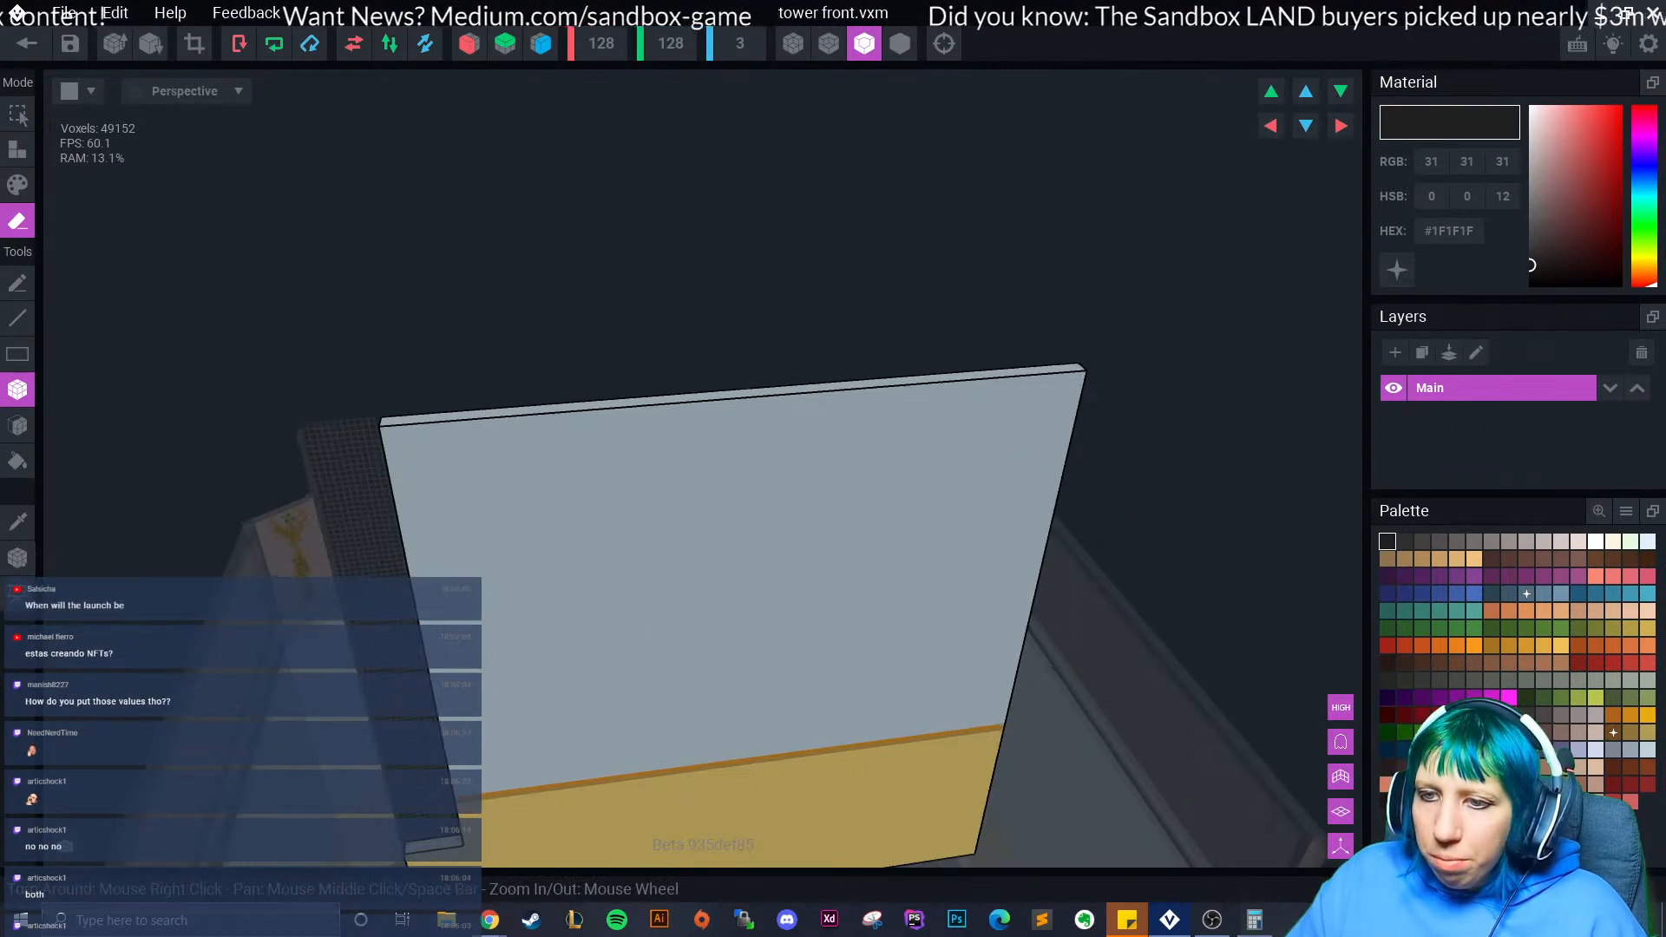
middle_drag(421, 748, 385, 590)
drag(375, 573, 448, 673)
scroll(703, 469, down, 5)
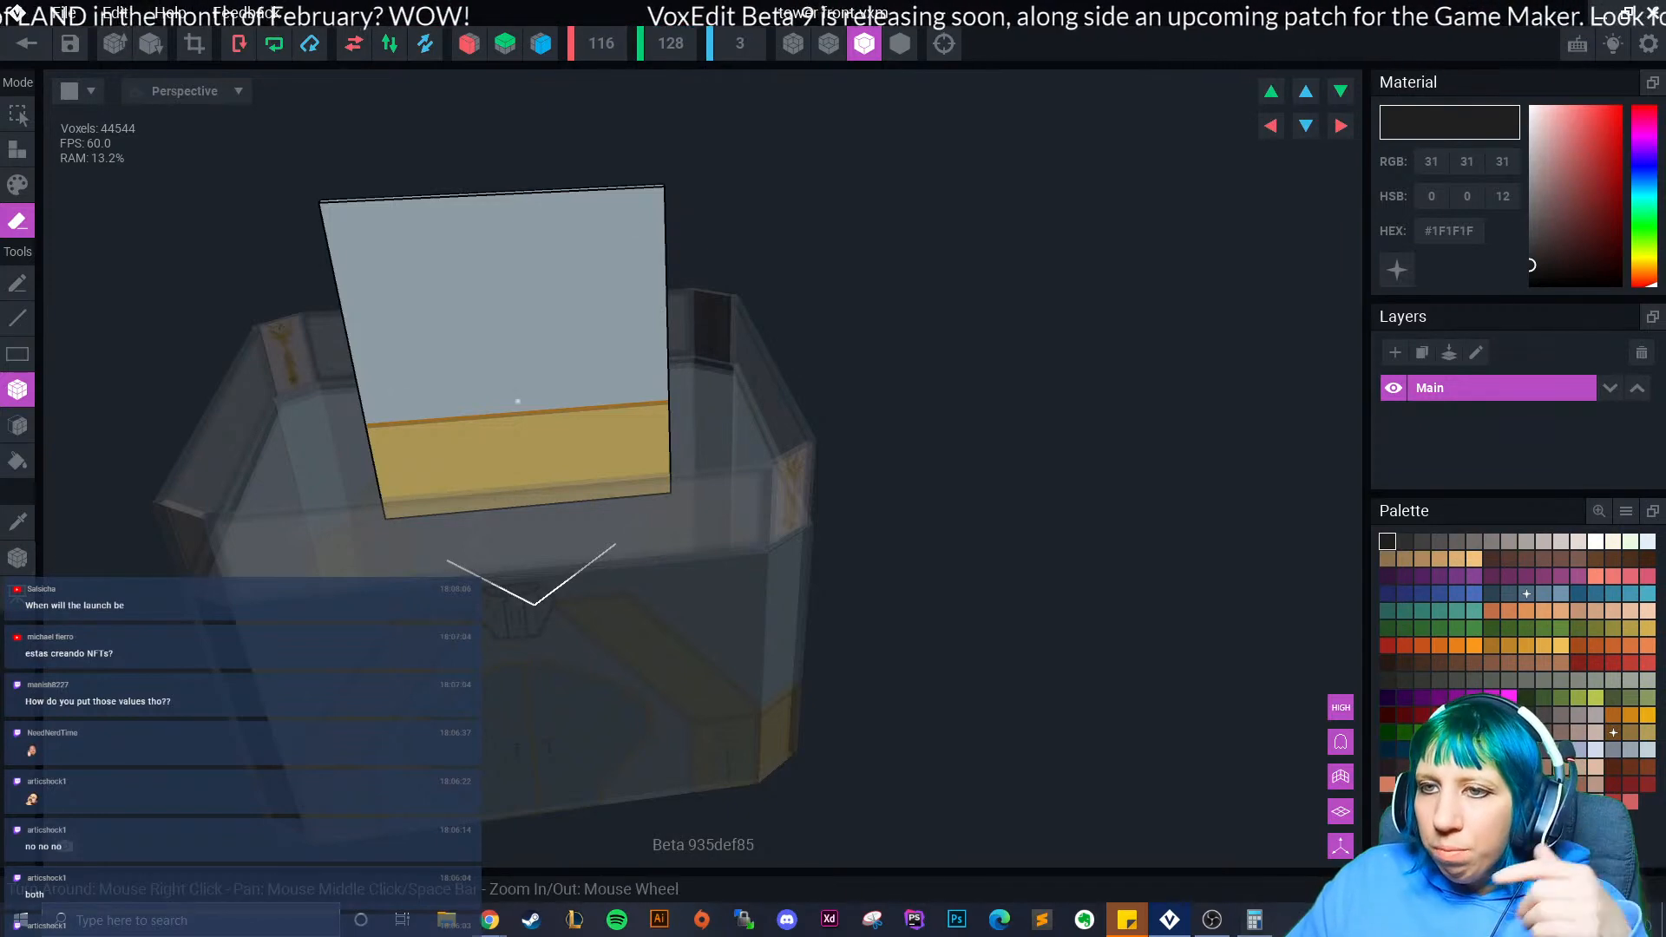
- Examine the trimmed tower front panel from several angles and check its voxel dimensions
right_drag(662, 453, 544, 587)
scroll(643, 498, up, 5)
right_drag(693, 423, 608, 458)
scroll(653, 461, up, 1)
right_drag(647, 294, 651, 295)
scroll(650, 294, up, 3)
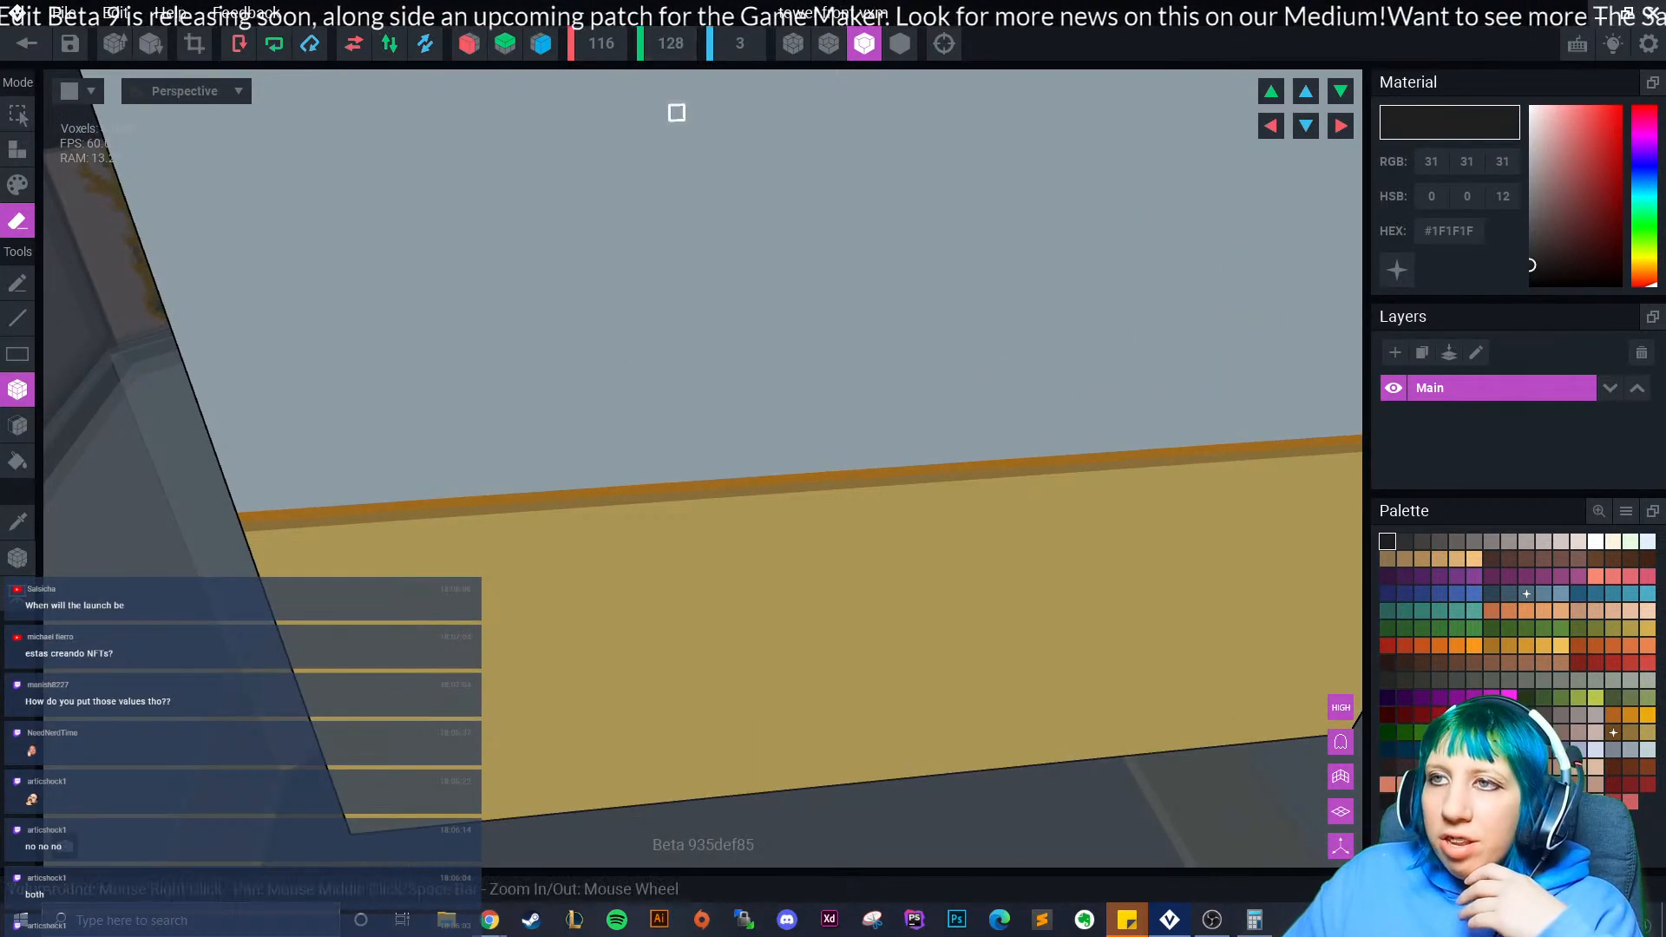
middle_drag(677, 80, 670, 308)
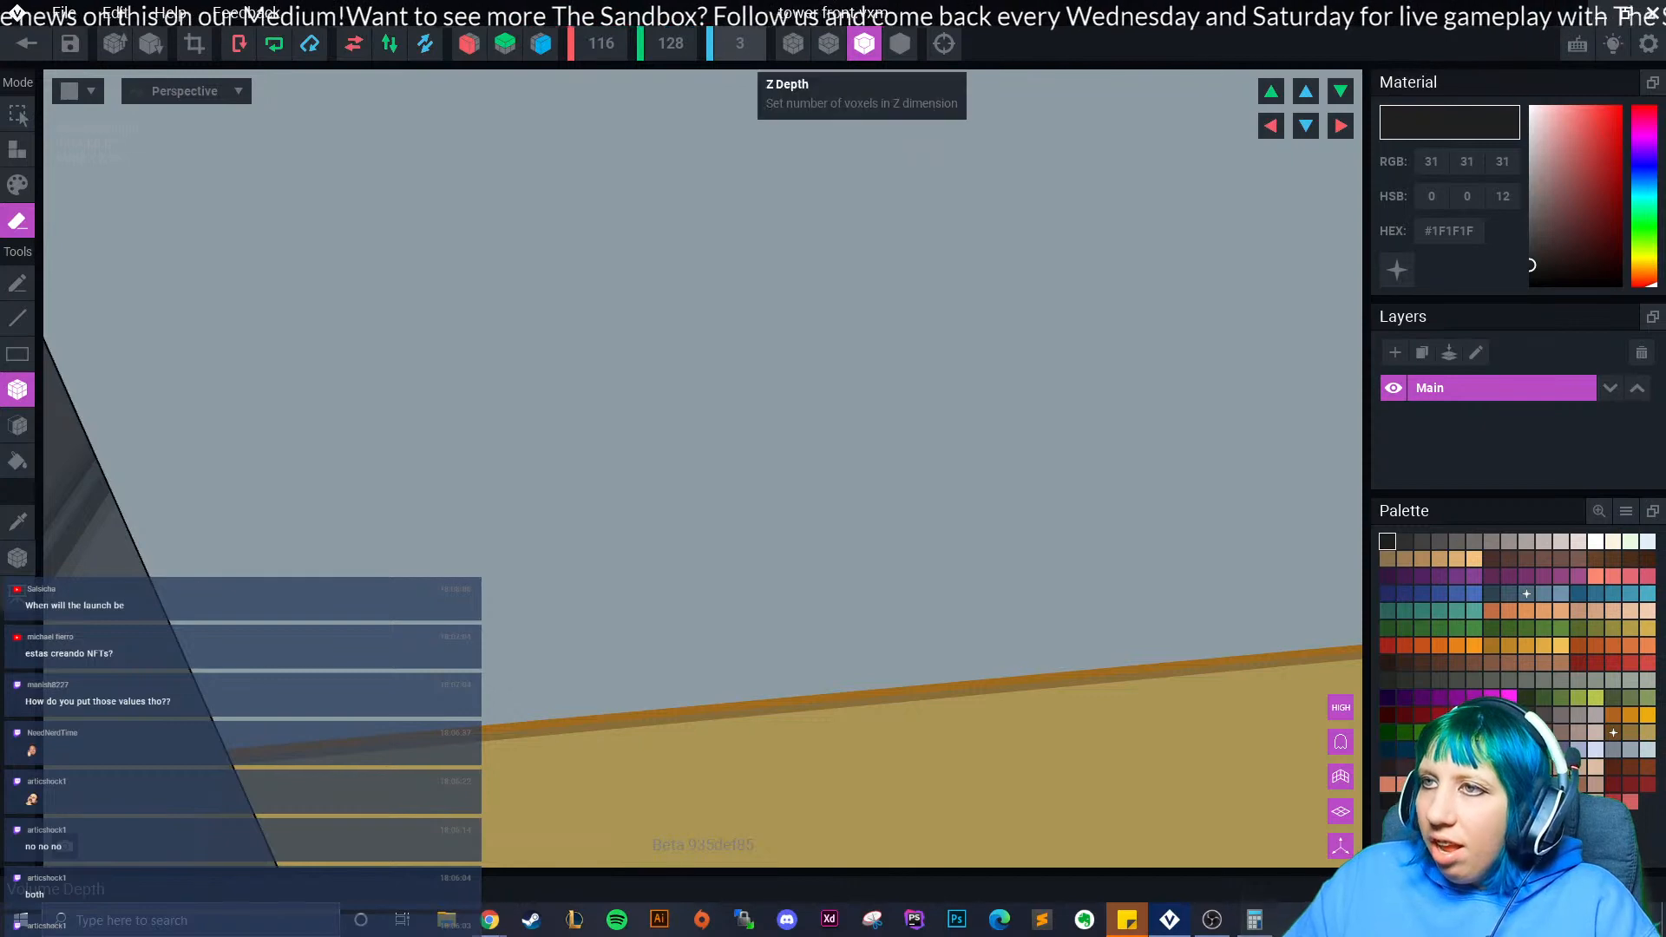
right_drag(825, 335, 741, 423)
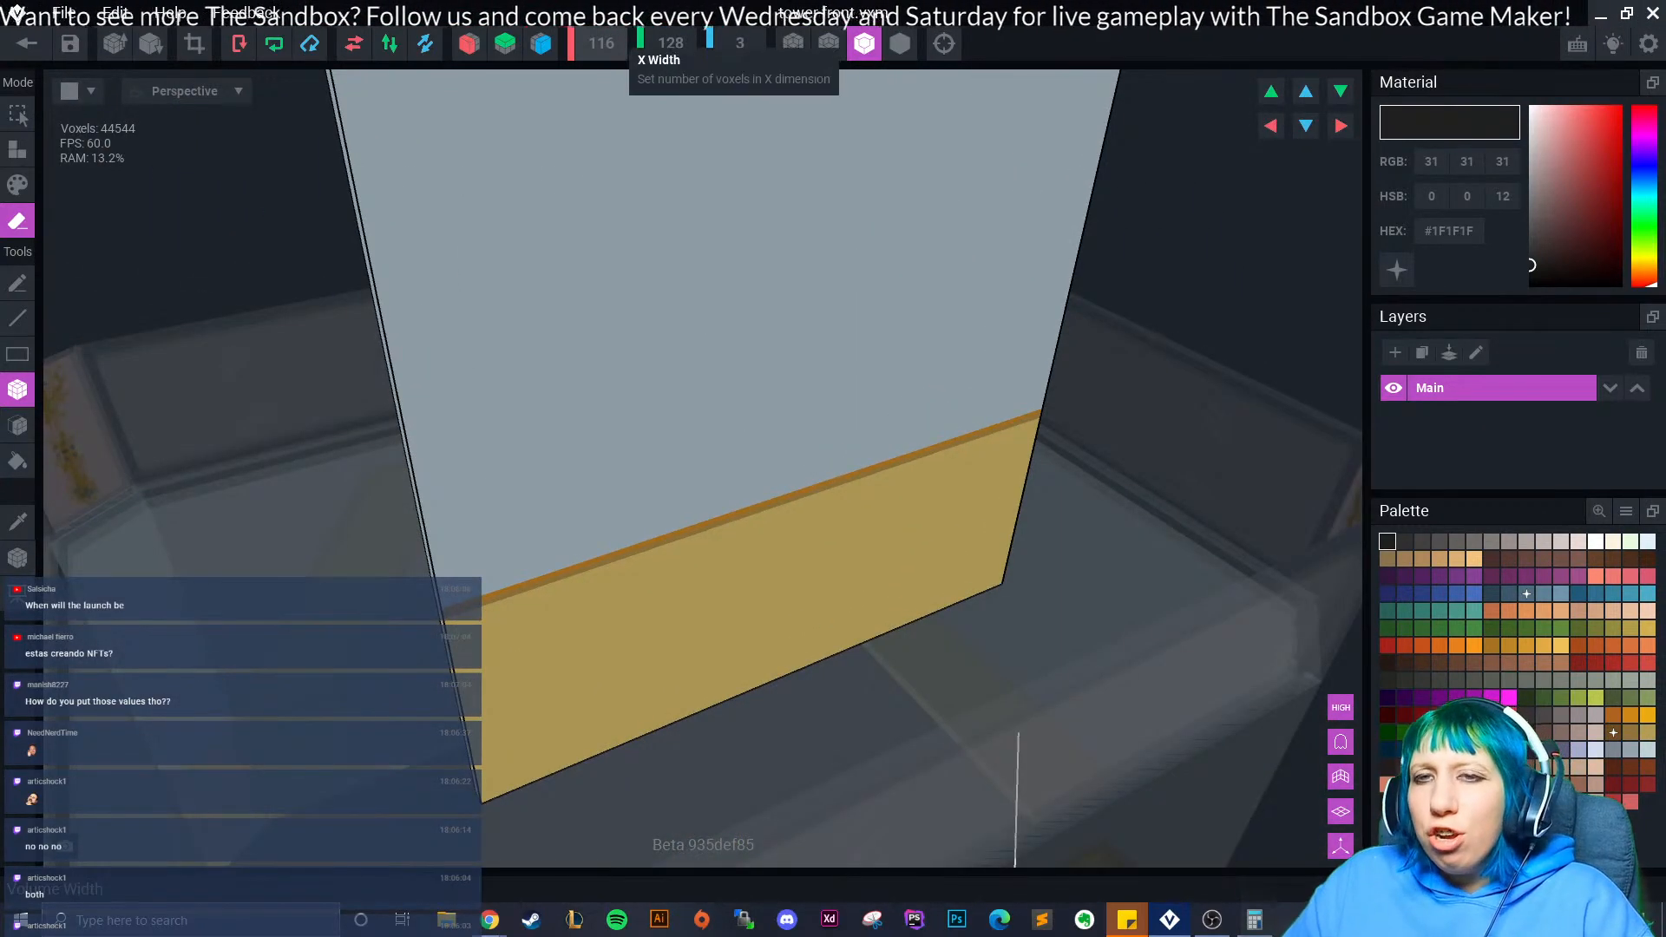
- Switch to Calculator, multiply 32 by 8, and return to the tower front model
click(1255, 920)
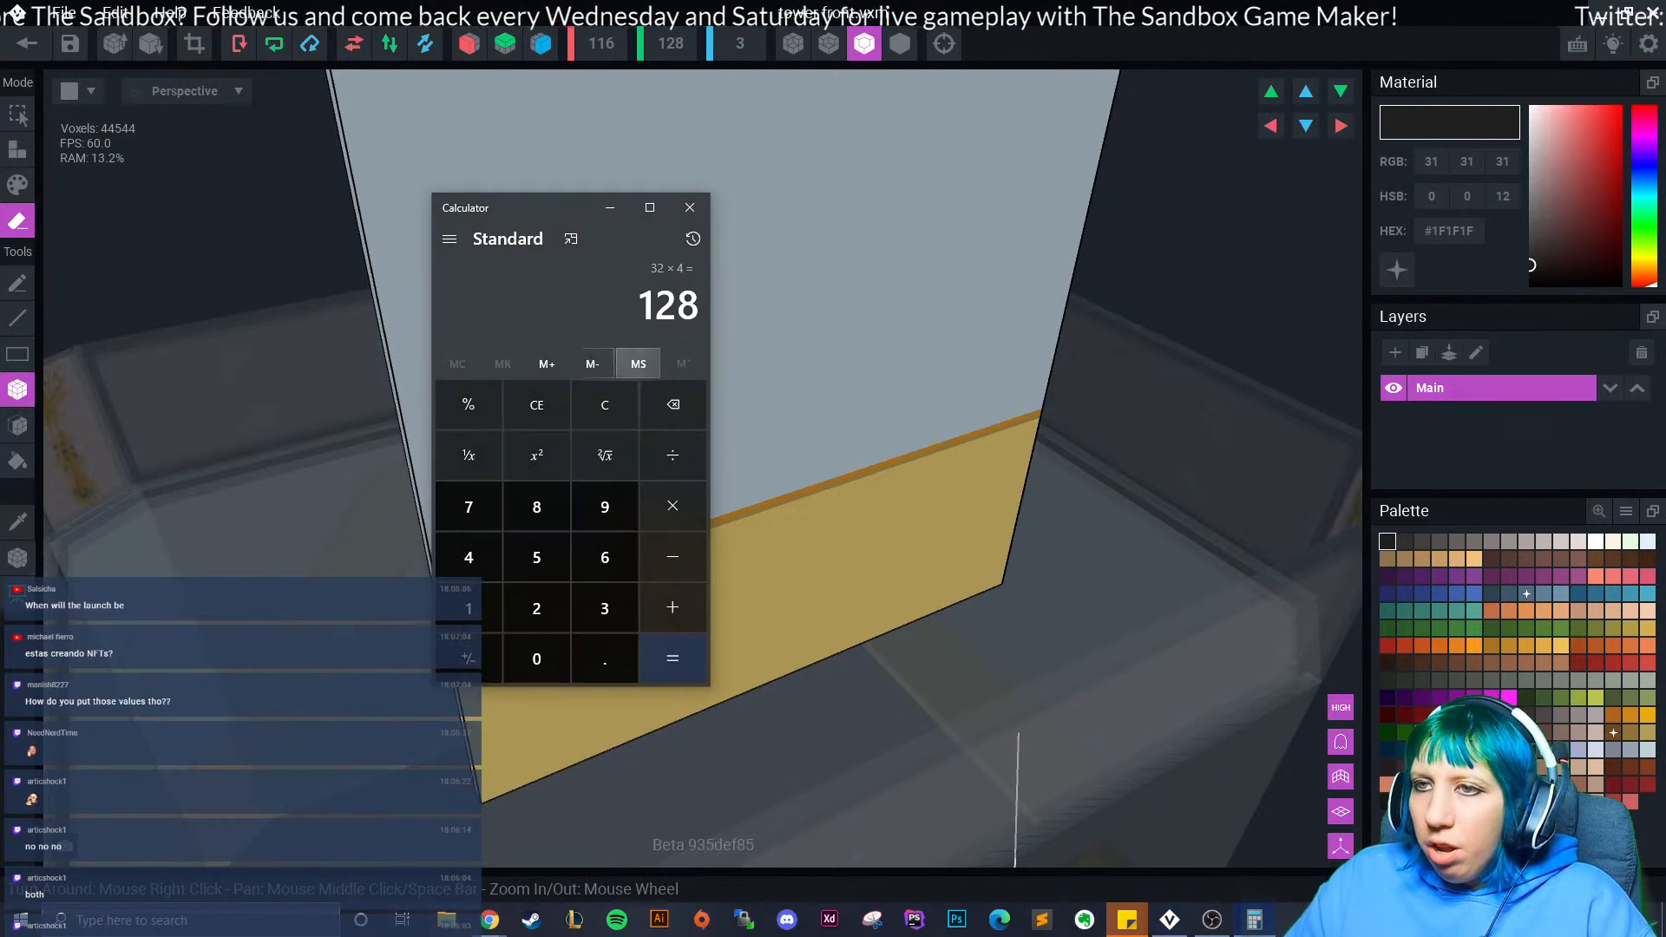
click(538, 406)
click(673, 506)
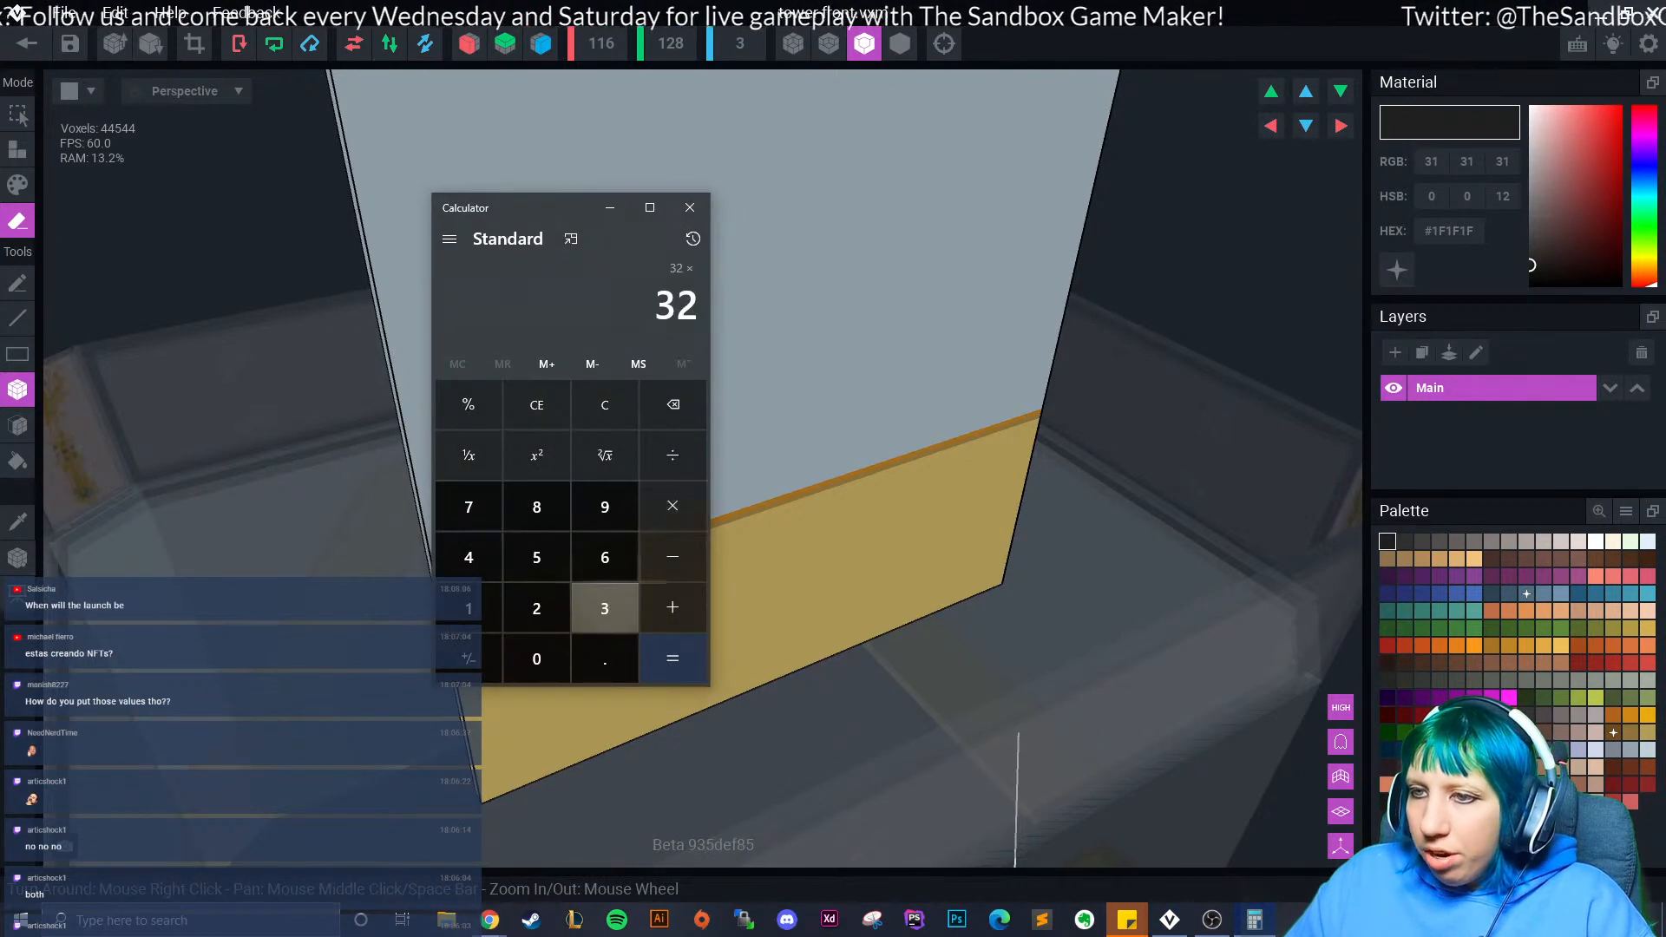
click(537, 506)
click(672, 657)
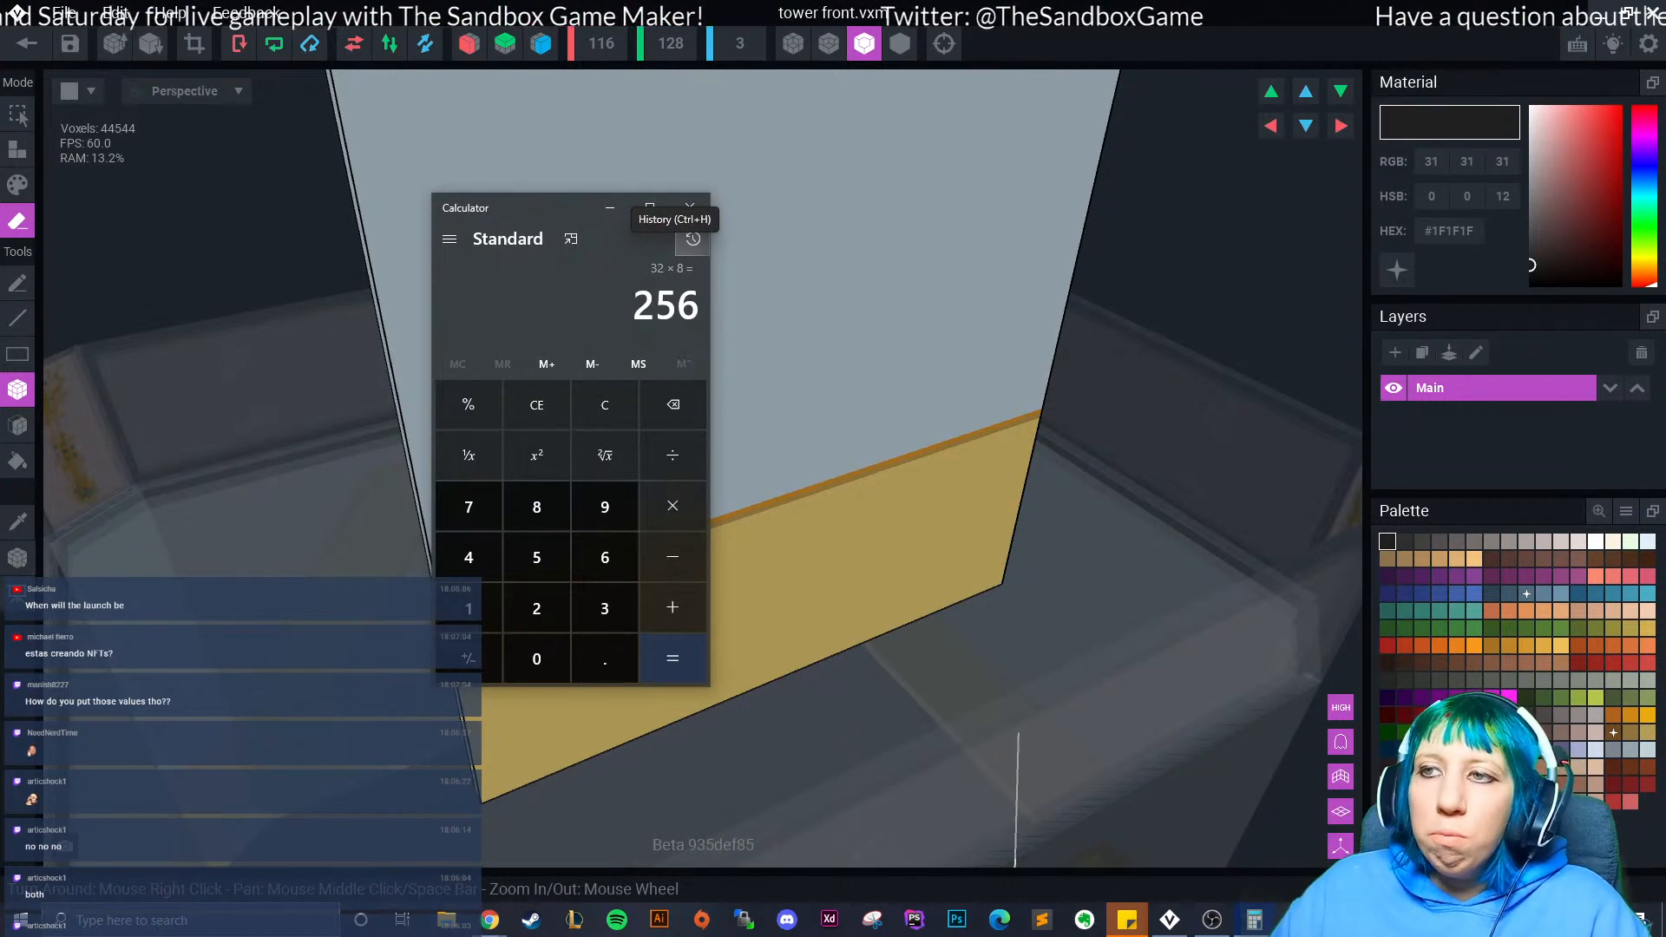
click(610, 207)
right_drag(629, 280, 747, 414)
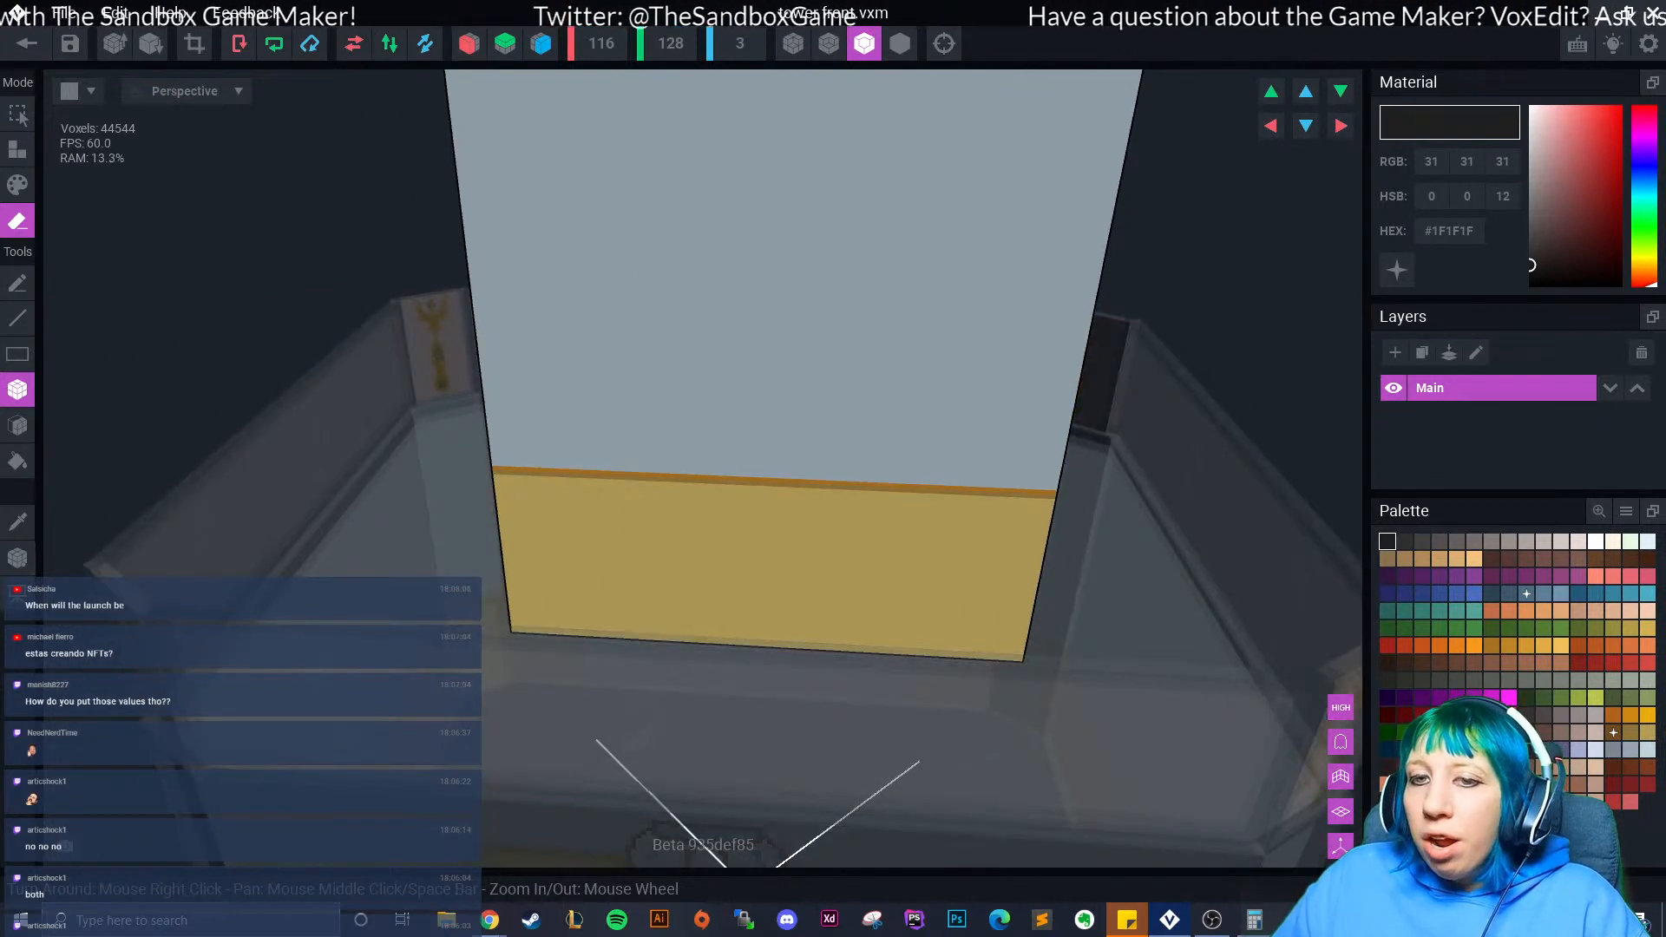
- Sample the yellow #B39D57 from the panel's base and paint the grey strip on its lower side edge with it
click(18, 558)
right_drag(460, 575, 738, 597)
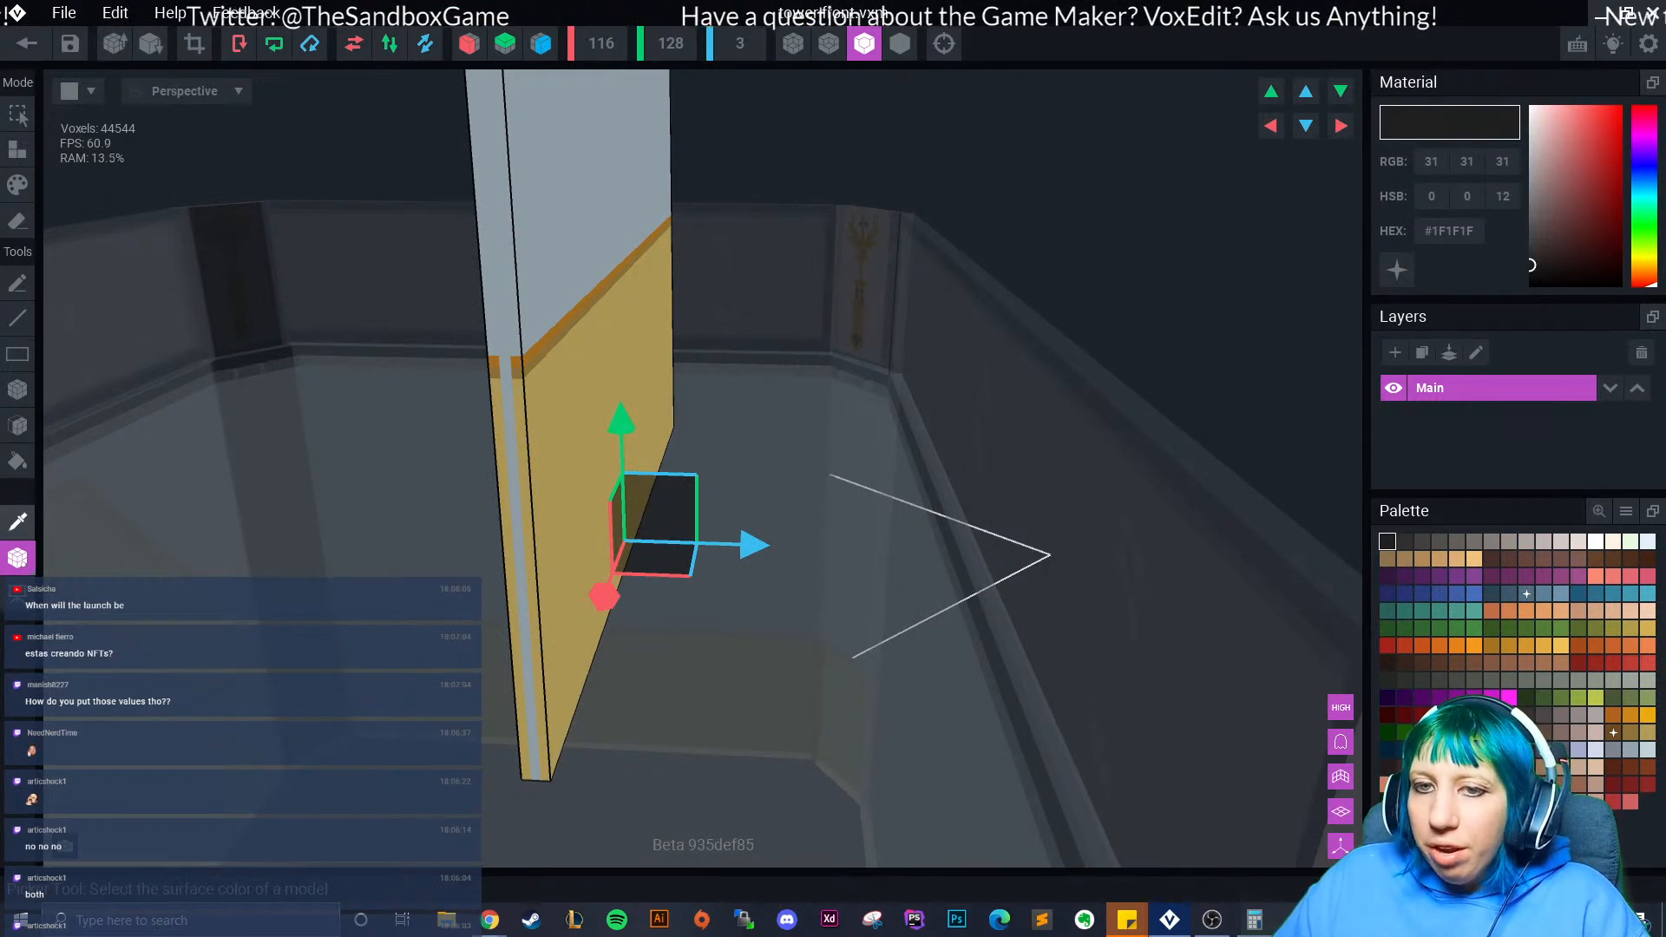
click(17, 522)
click(552, 442)
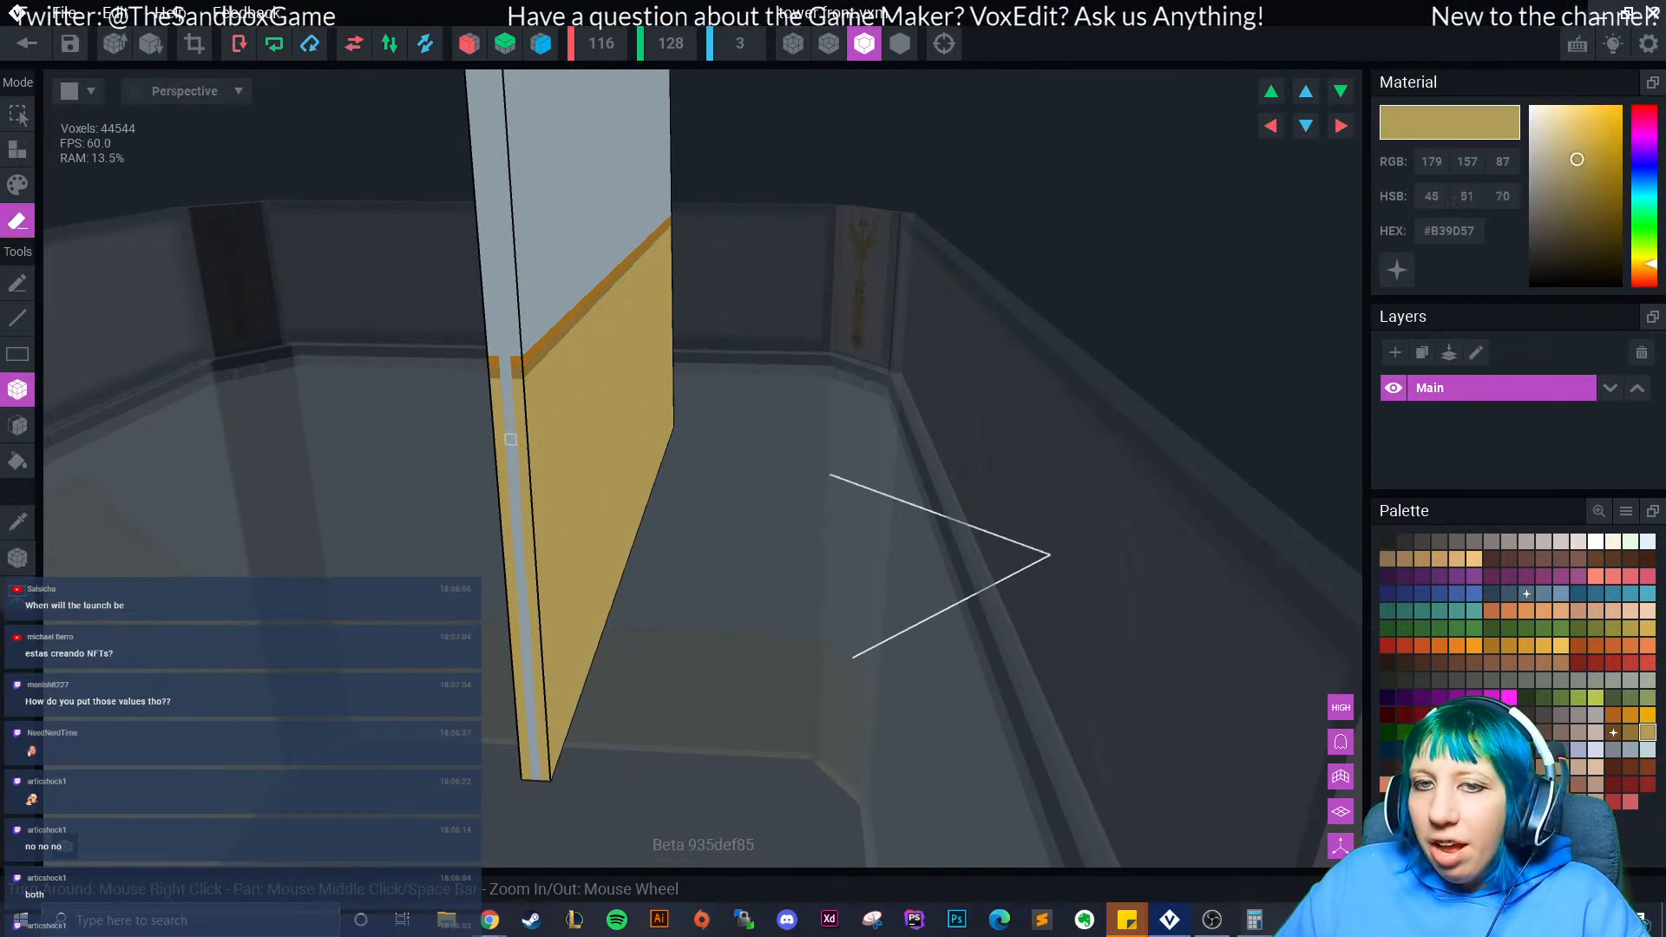
click(17, 185)
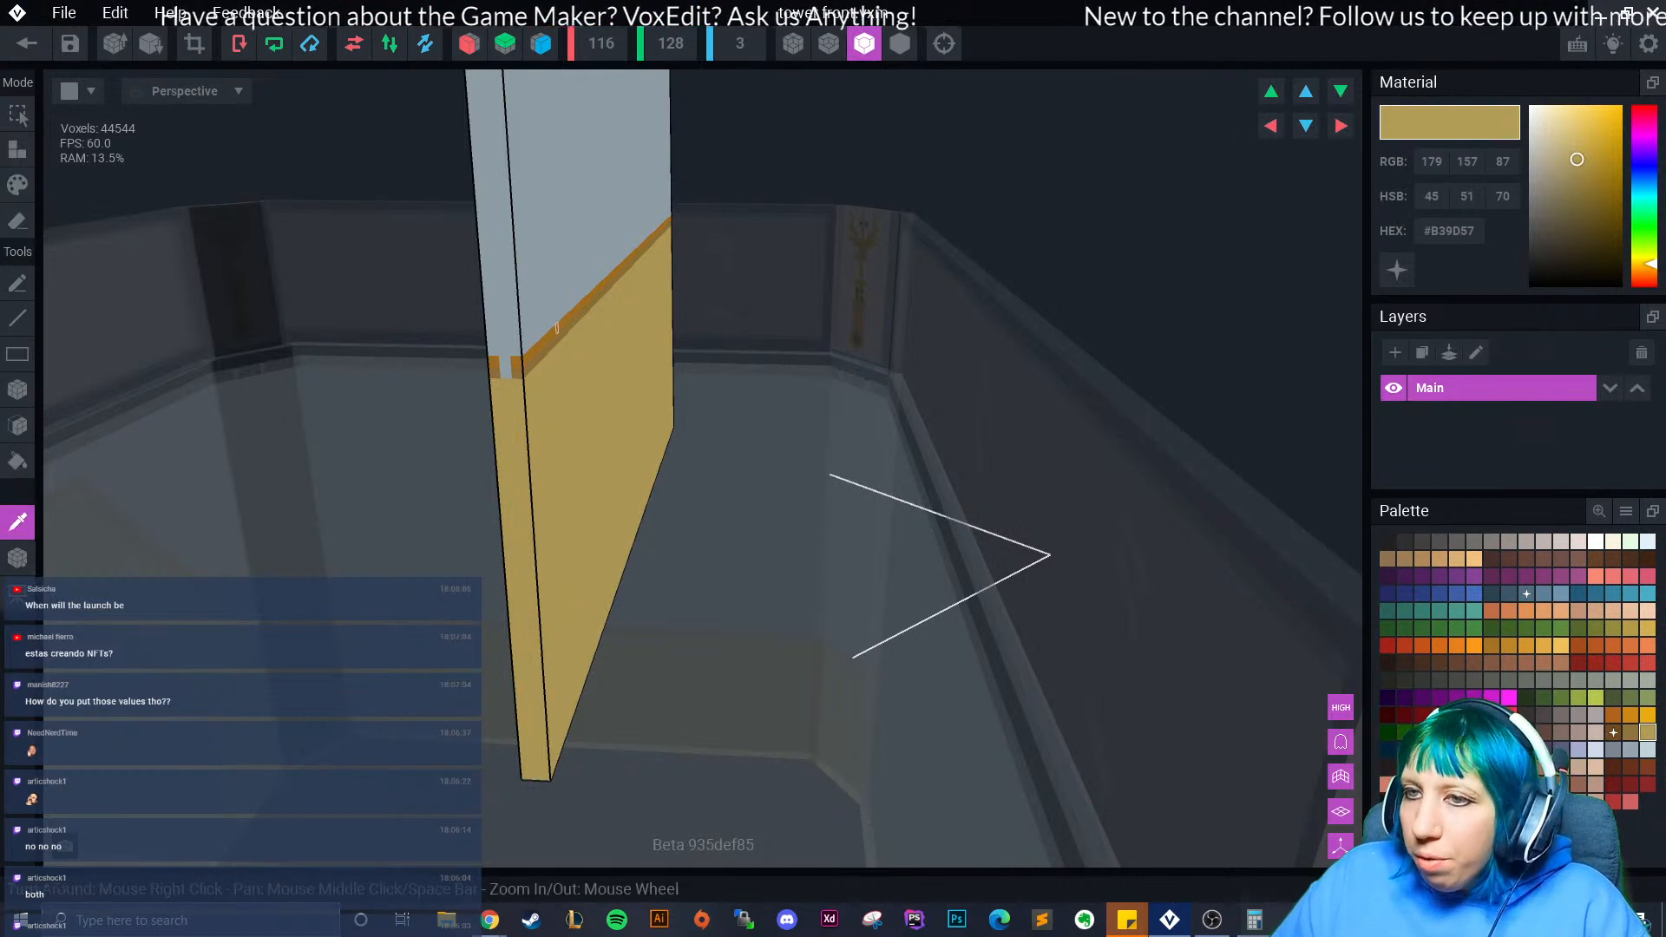
- Continue the trim across the panel's side edge by painting its grey gaps with sampled brown #91743C and orange #A87221
alt+click(506, 371)
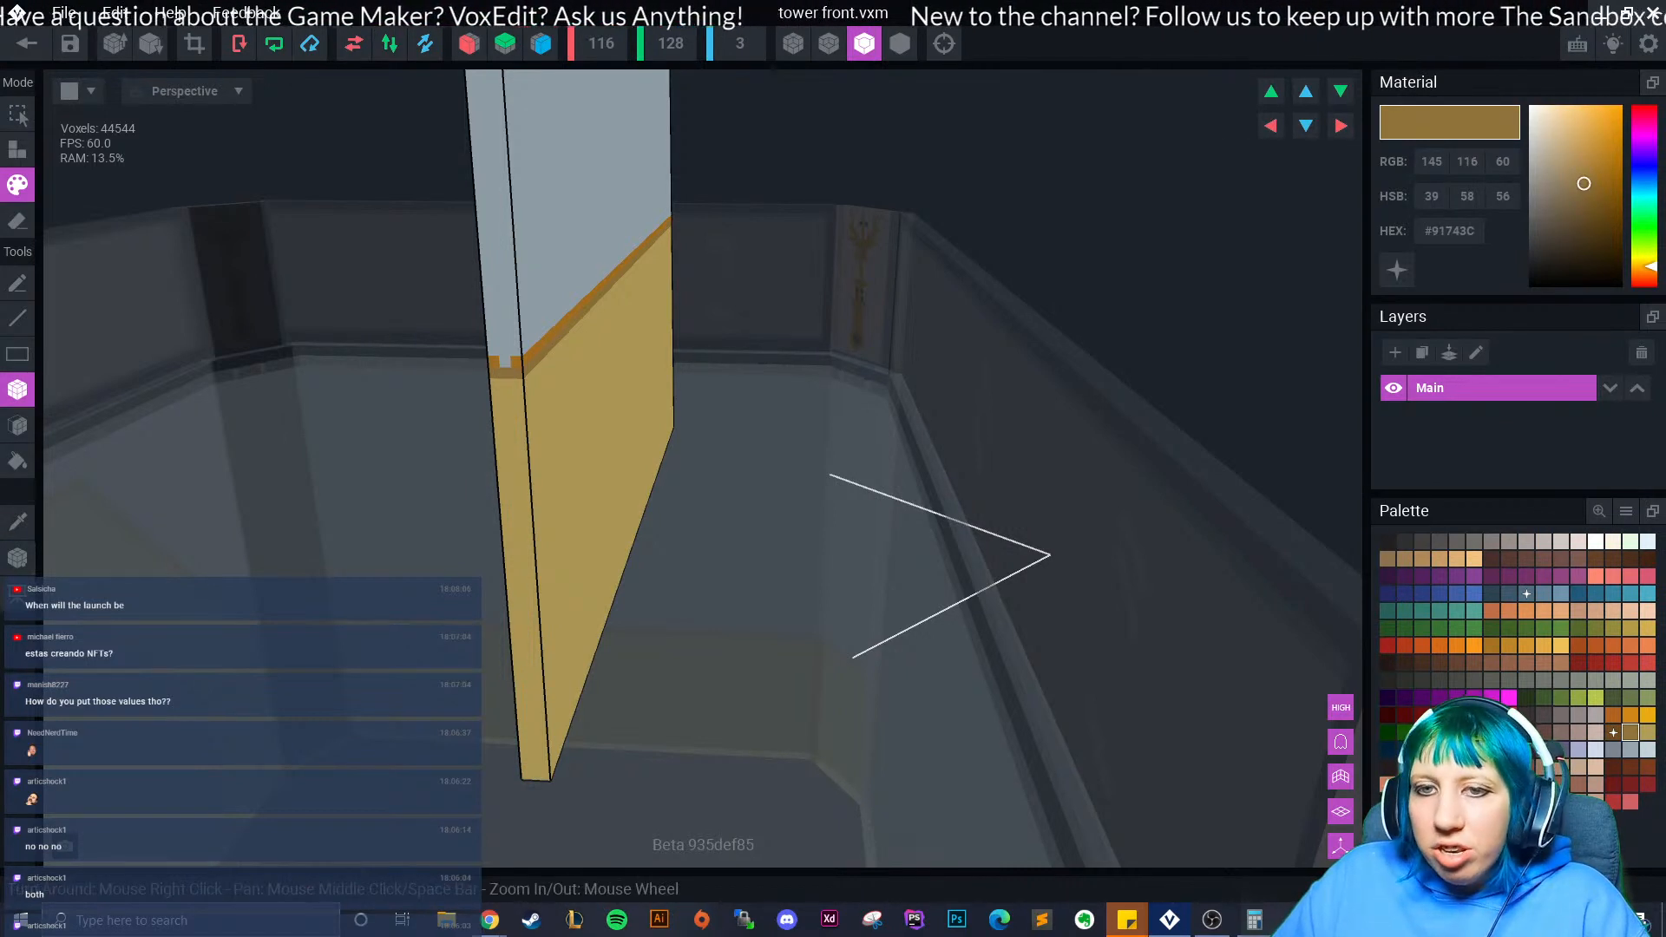
alt+click(505, 362)
right_drag(505, 362, 137, 432)
key(alt)
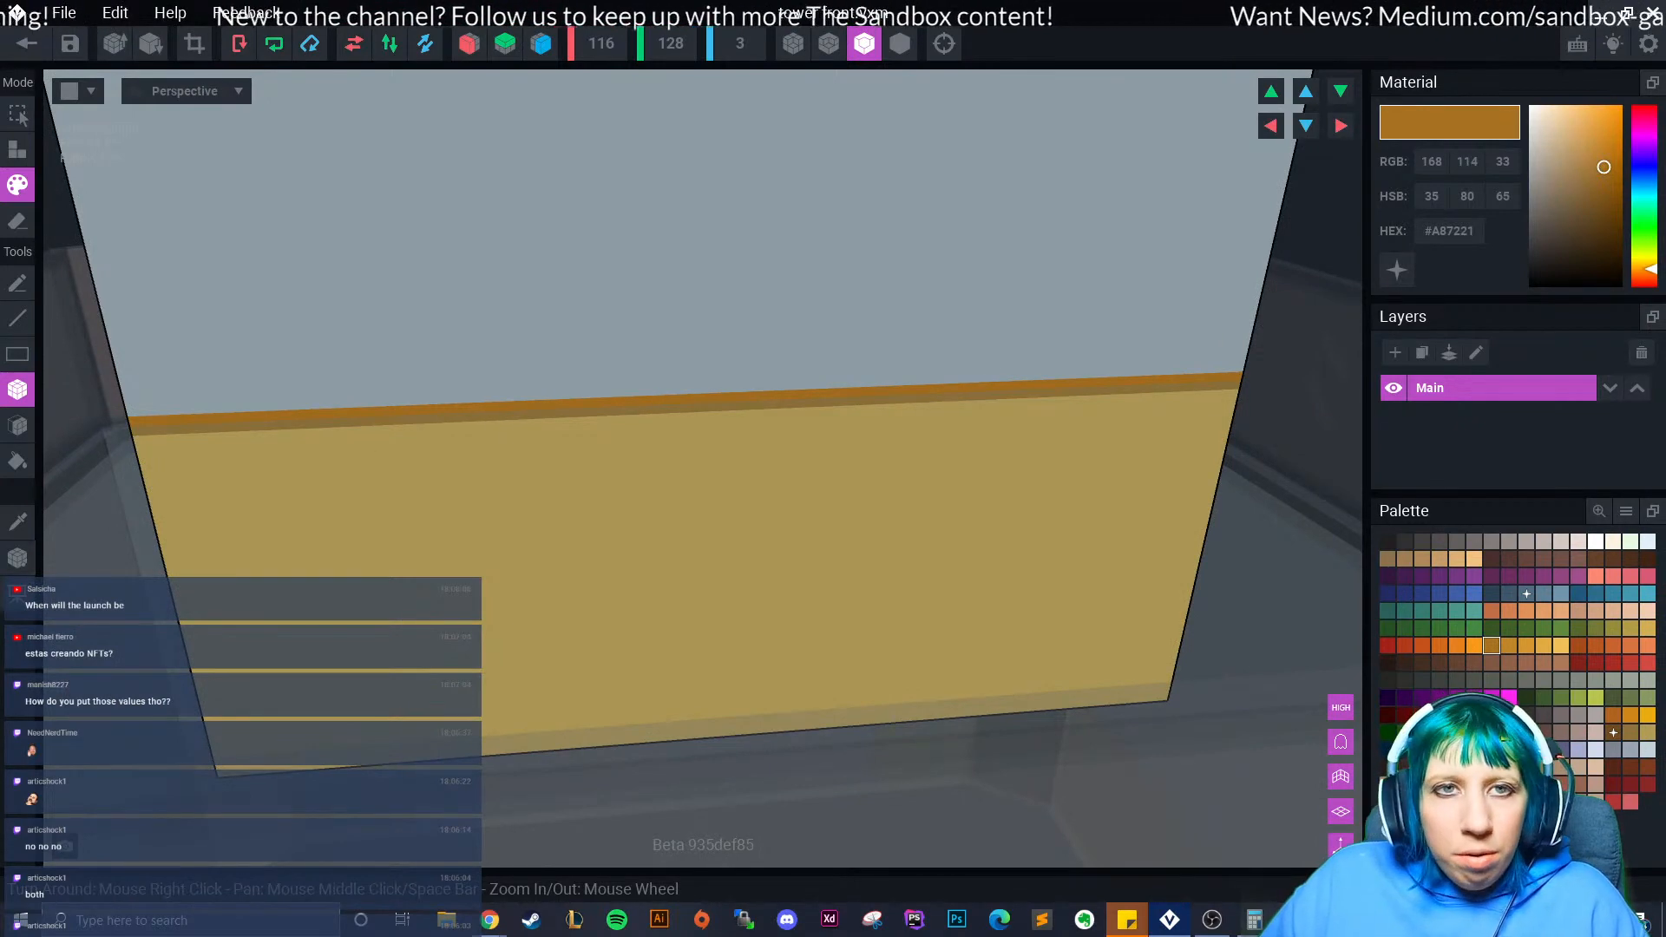
- Sample the grey #96A4AE from the wall above the trim and turn on X-axis mirroring
right_drag(784, 409, 774, 412)
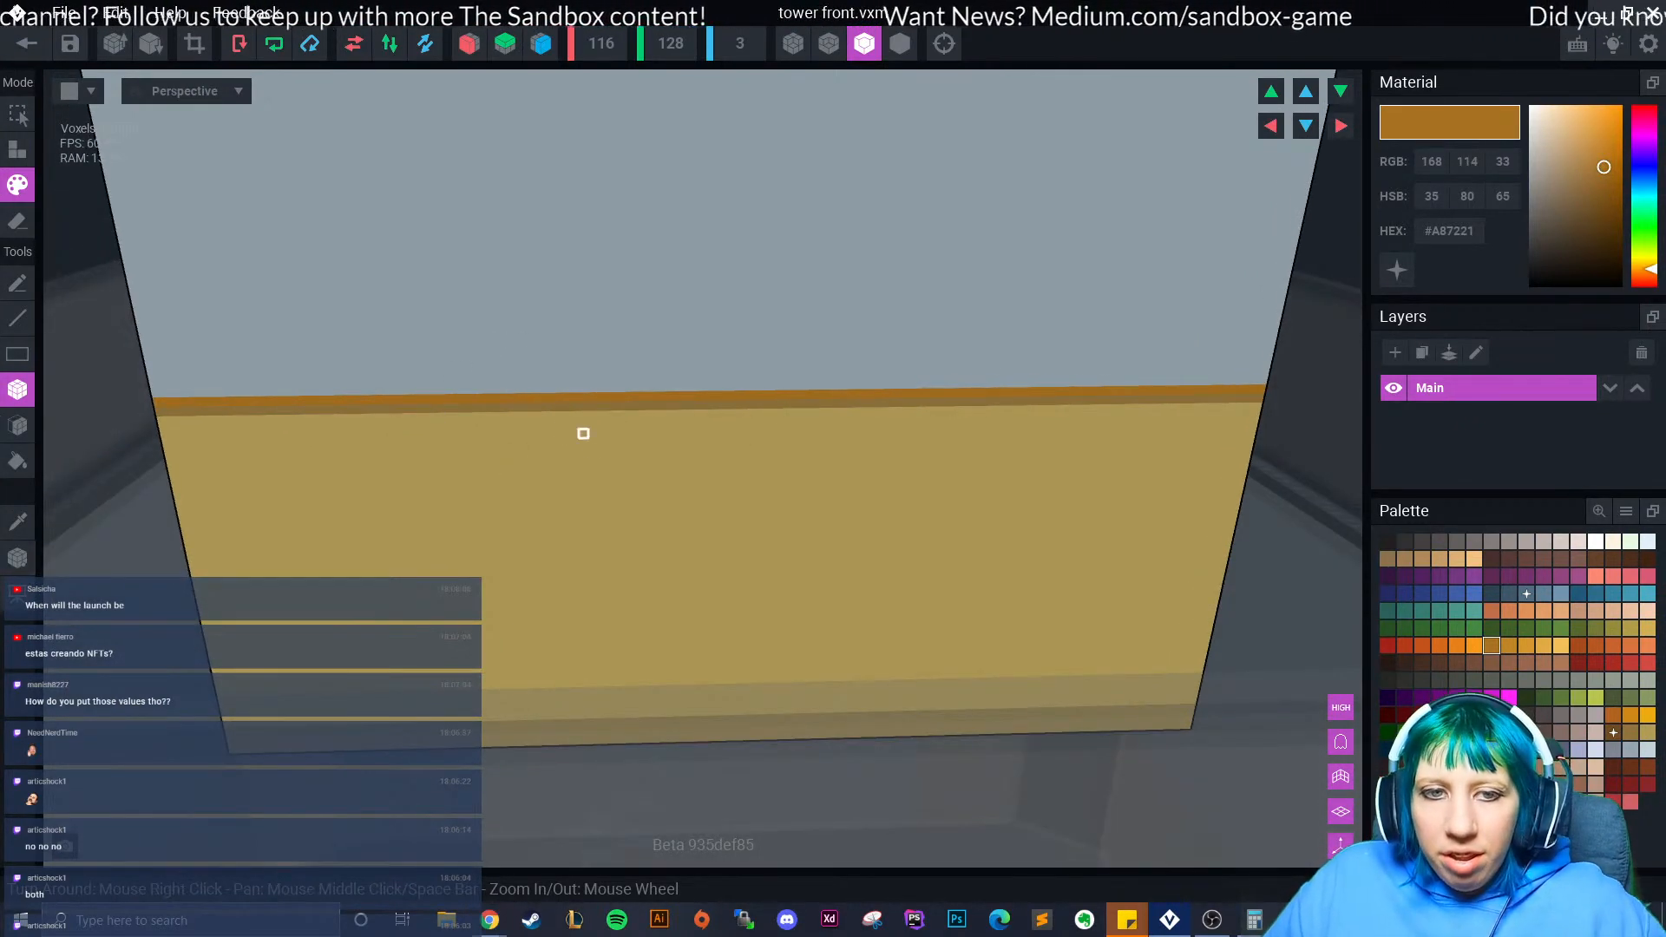
key(alt)
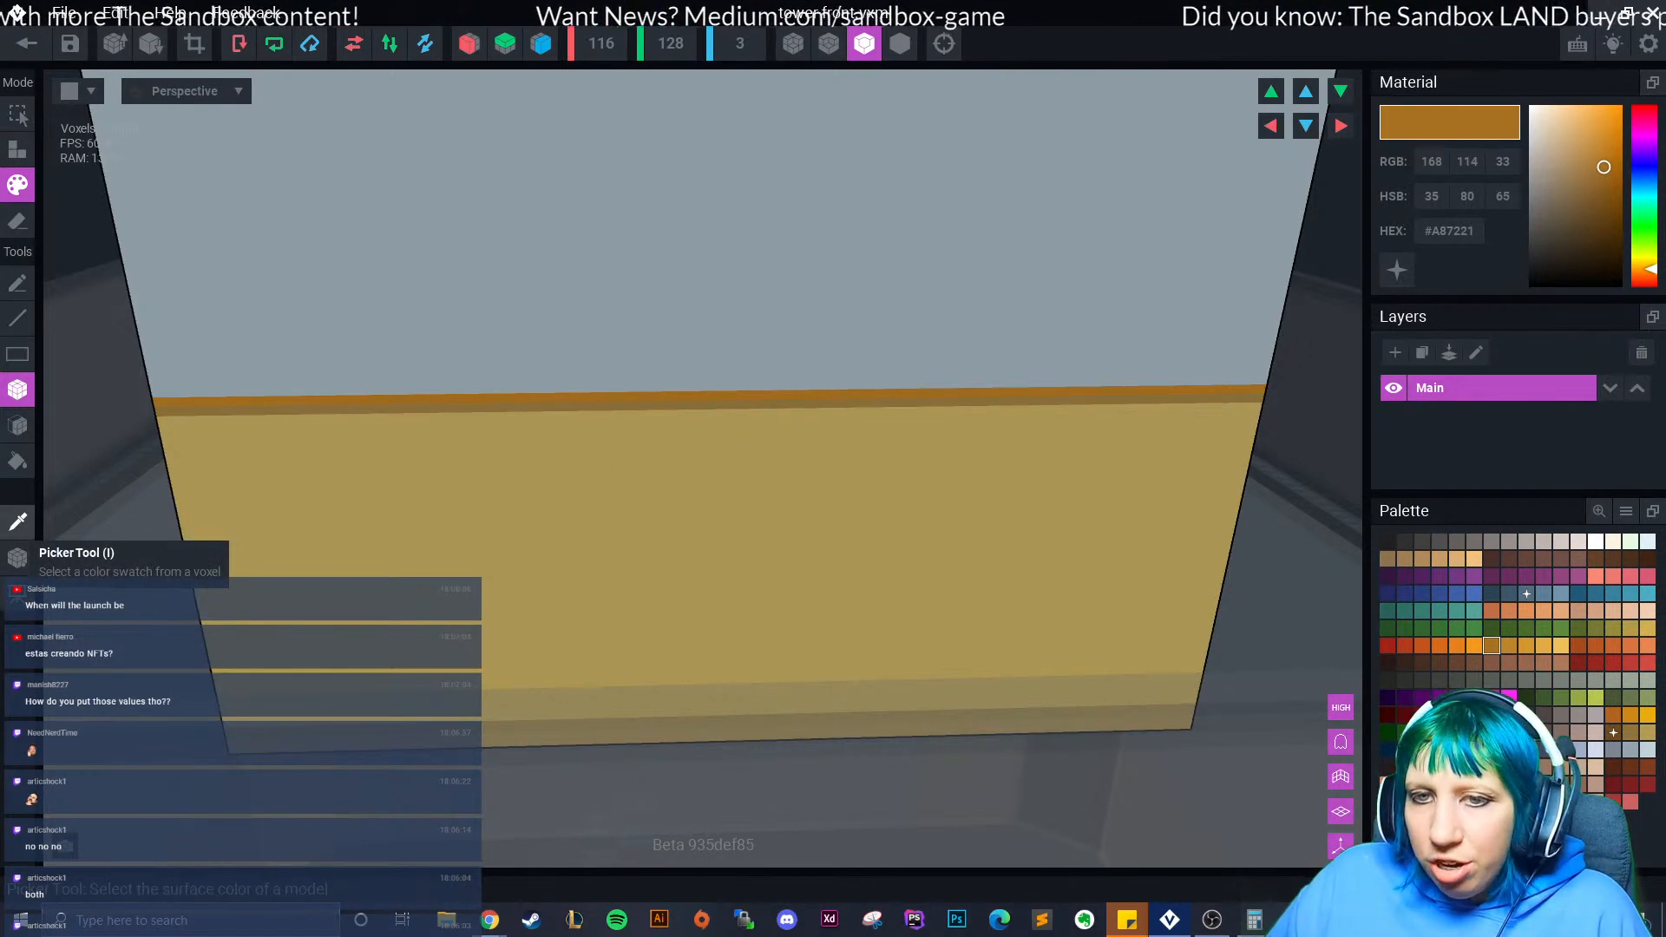
click(18, 522)
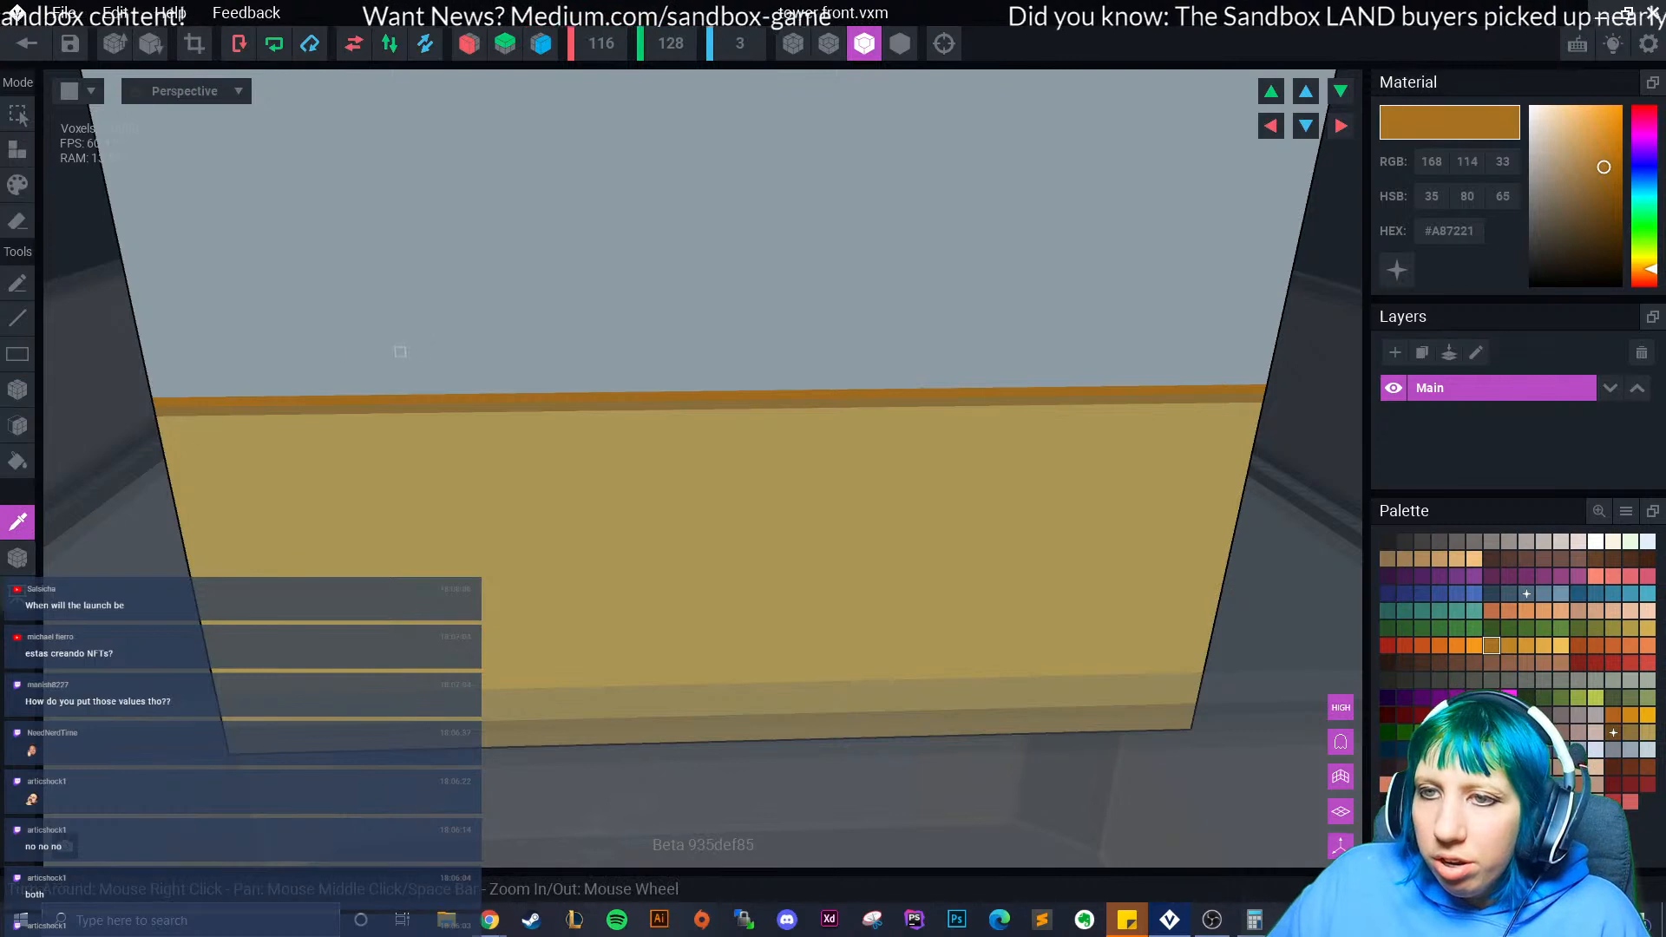
click(528, 341)
click(469, 44)
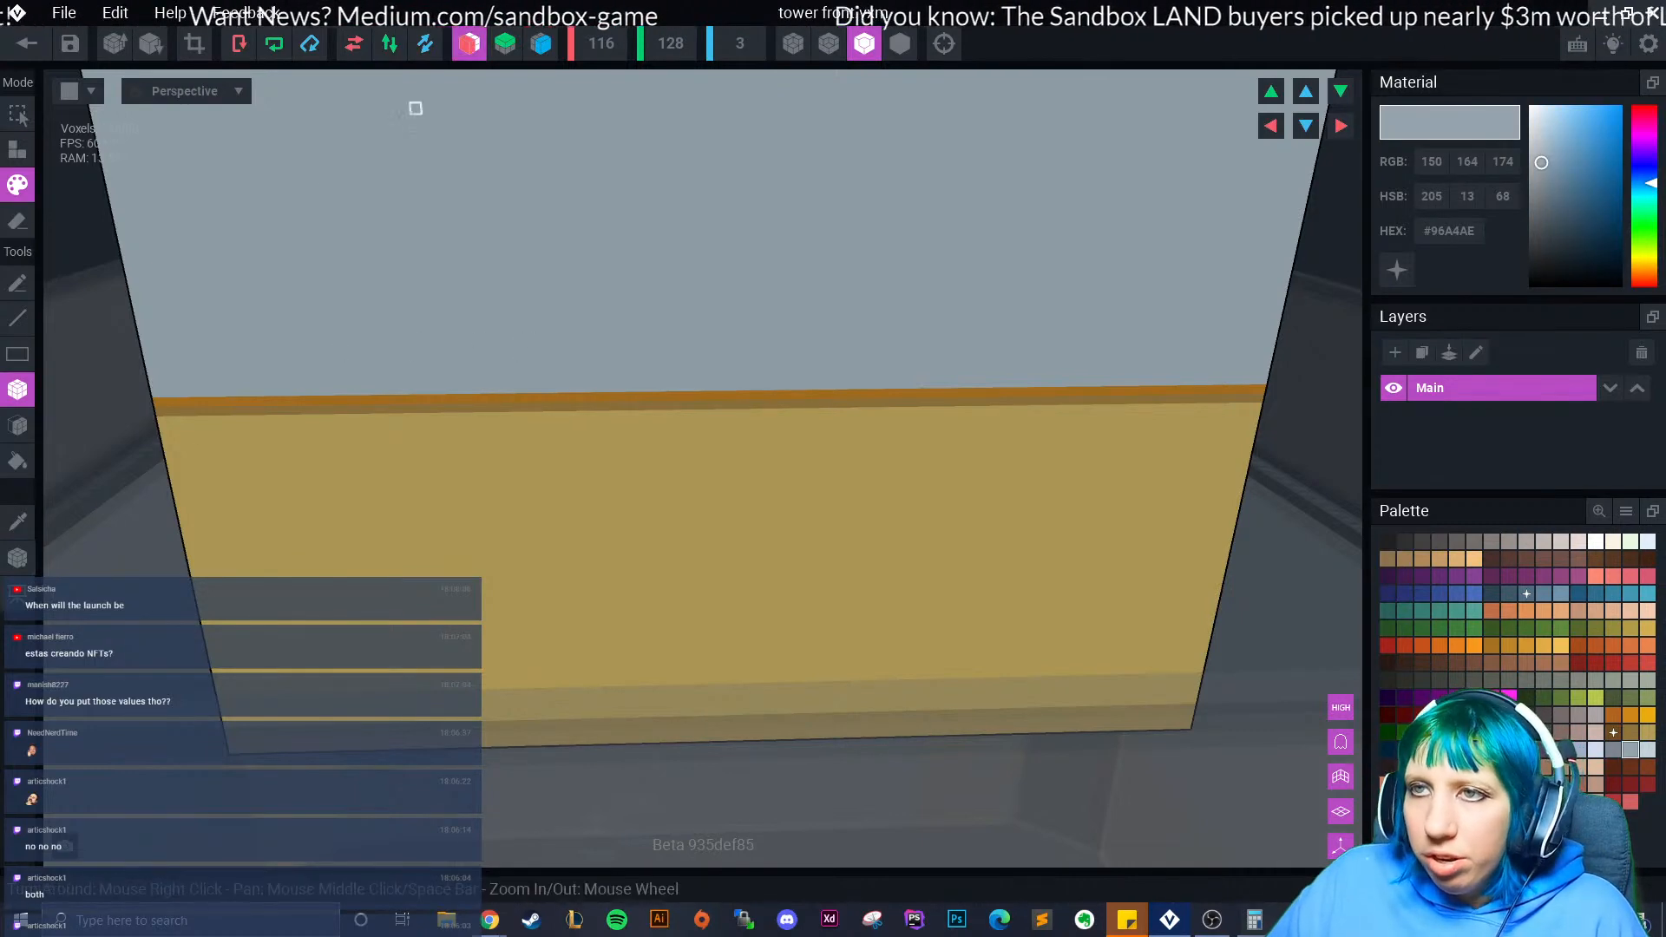
click(18, 425)
click(766, 666)
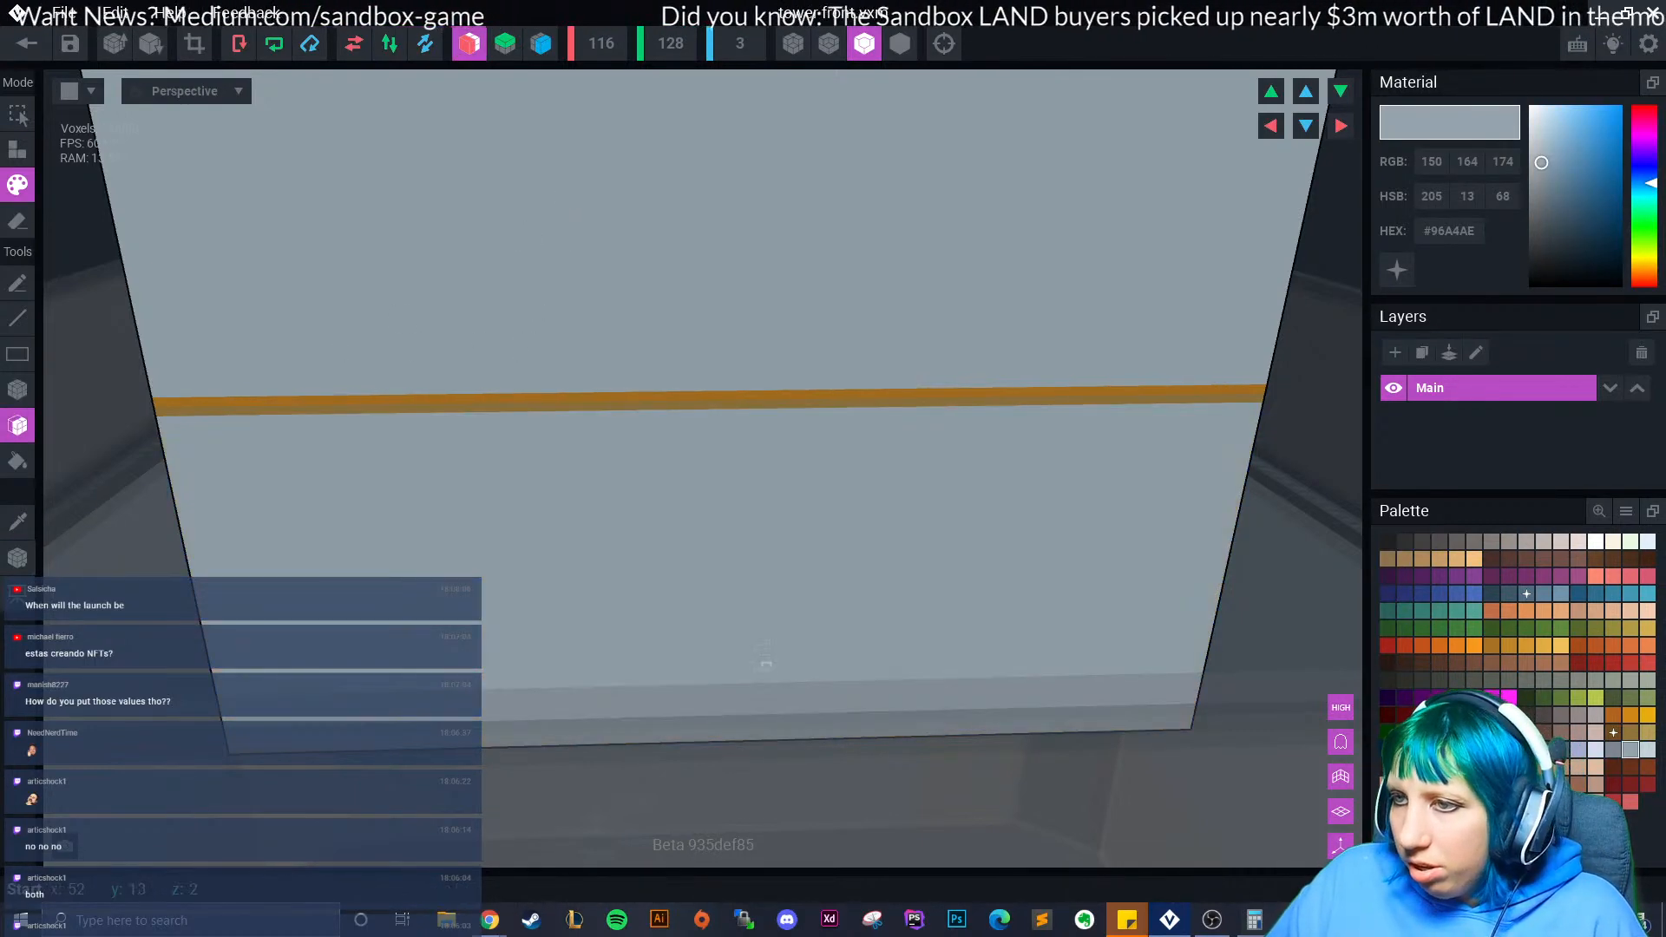
key(ctrl+z)
- Paint a symmetrical grey doorway through the middle of the yellow base and trim, widening it with further box strokes
click(18, 390)
drag(539, 164, 772, 739)
drag(576, 739, 872, 734)
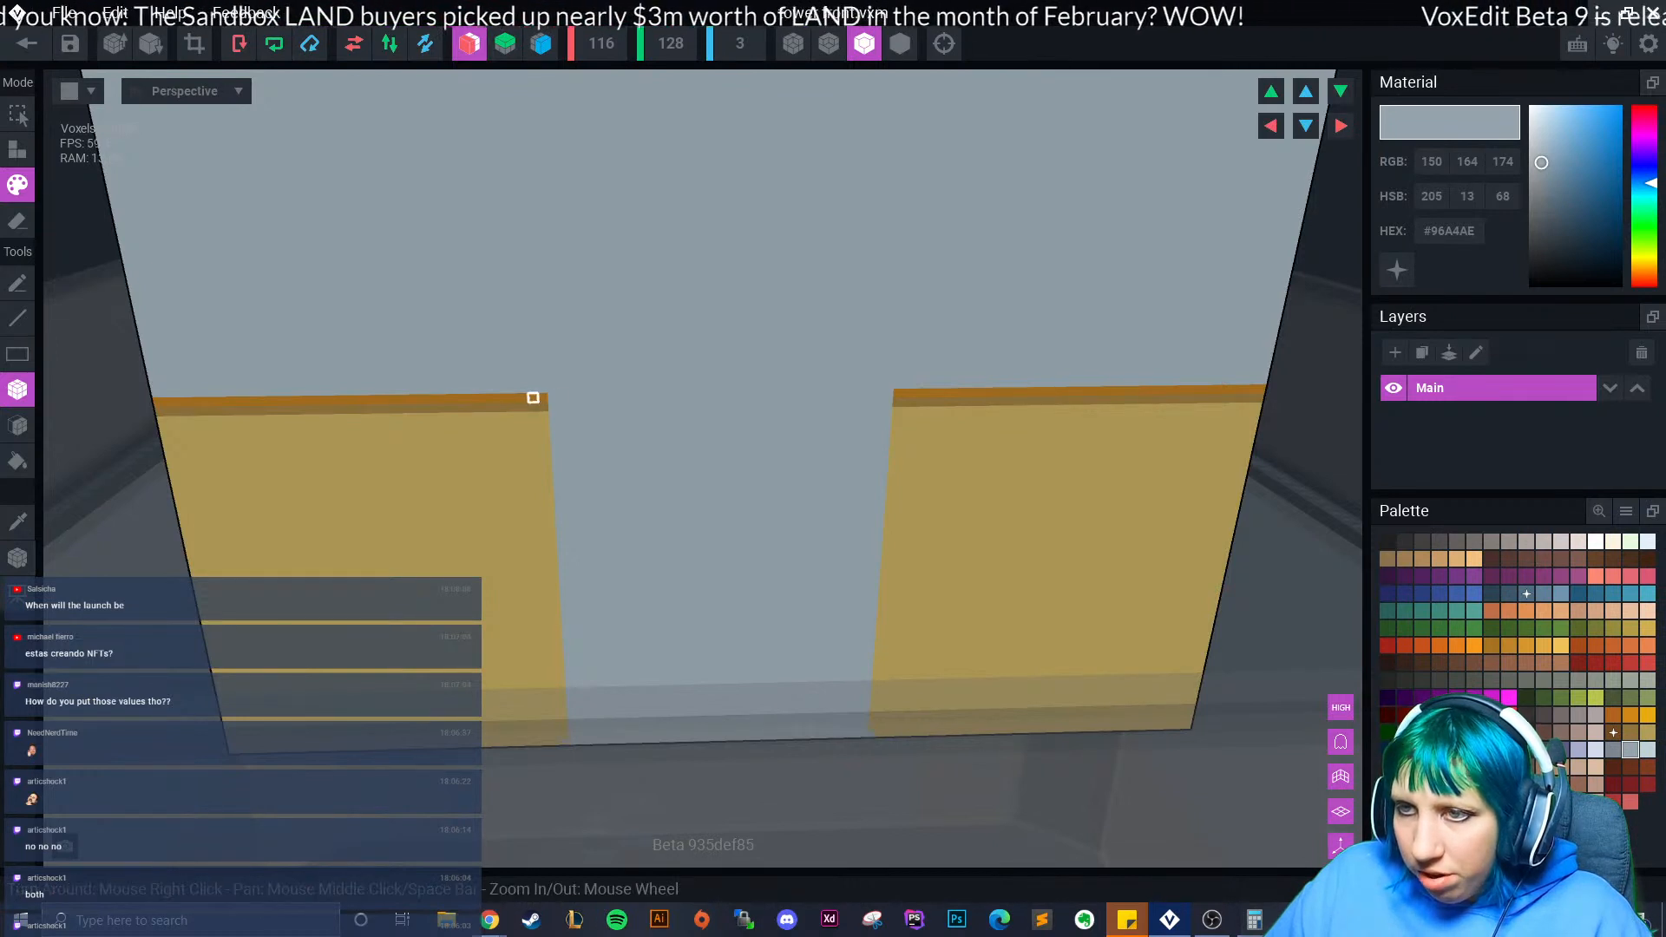
drag(514, 398, 806, 715)
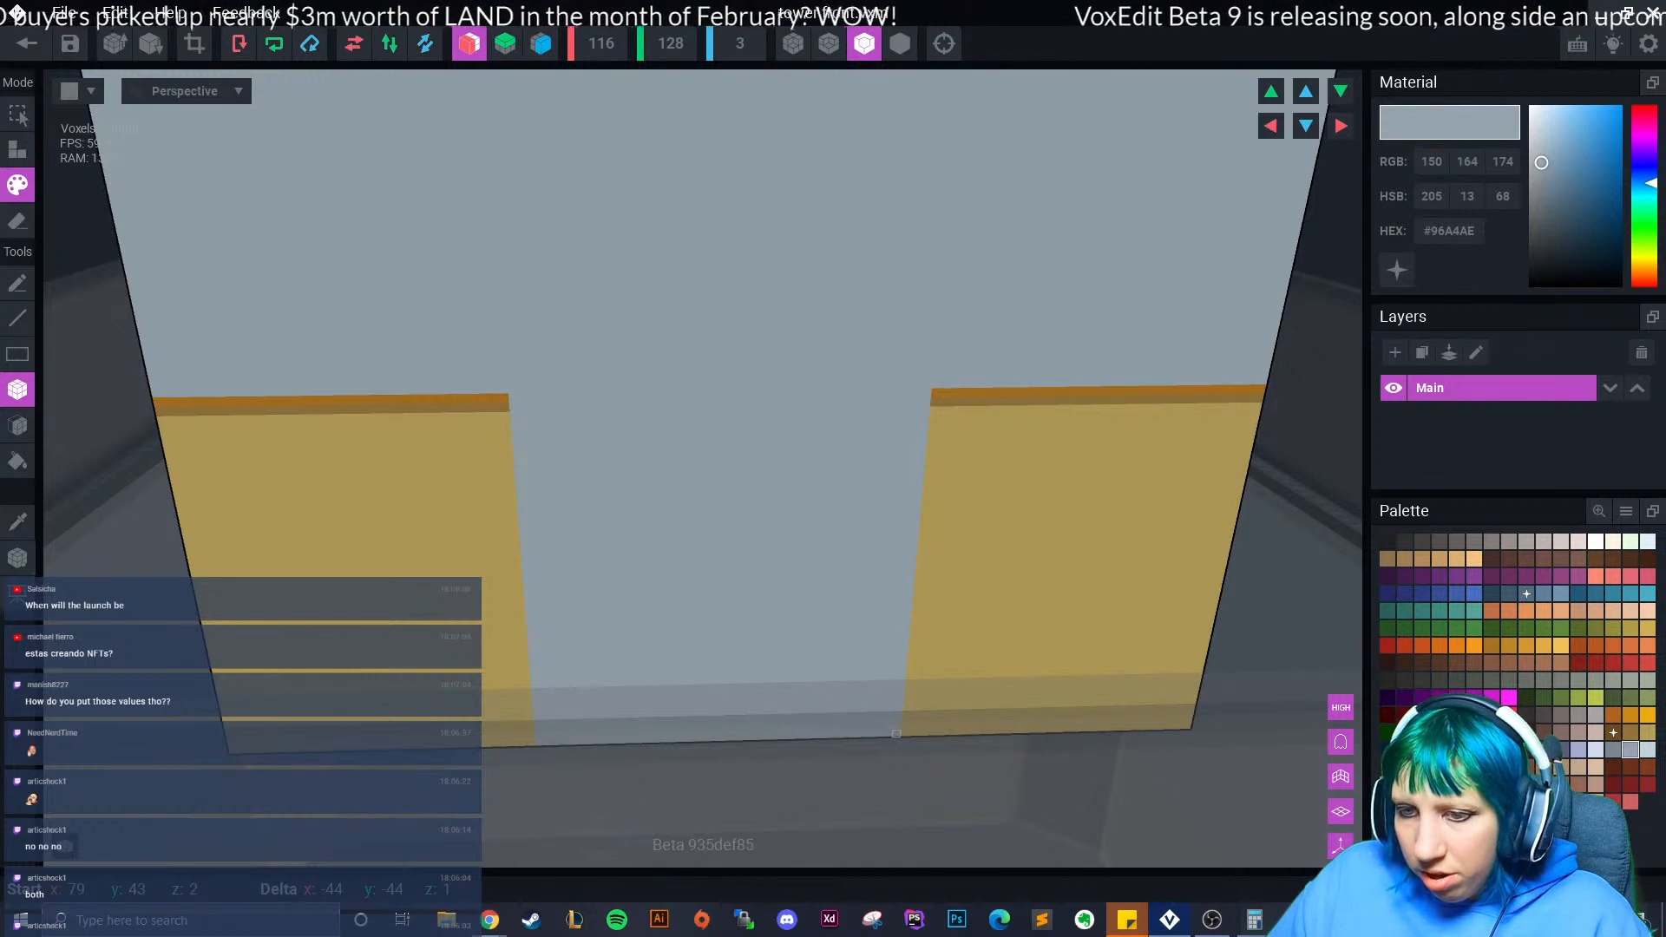
drag(896, 733, 912, 733)
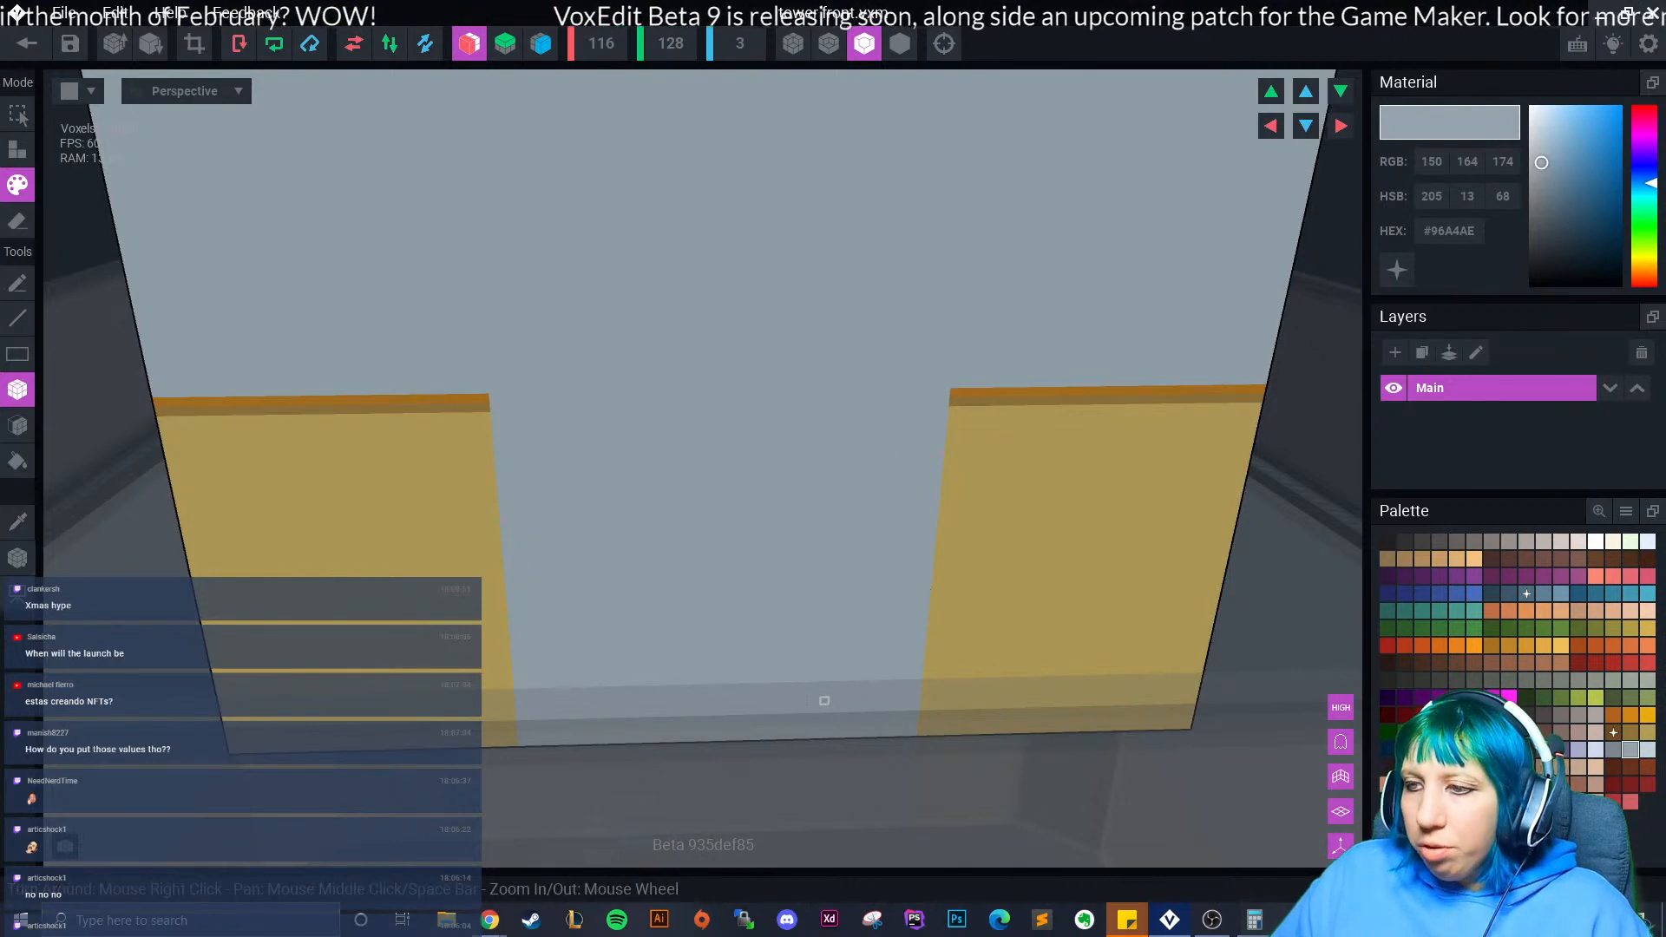
- Choose the dark grey #4C4646 and paint a thin frame along the doorway's sides and bottom edge
scroll(784, 673, down, 3)
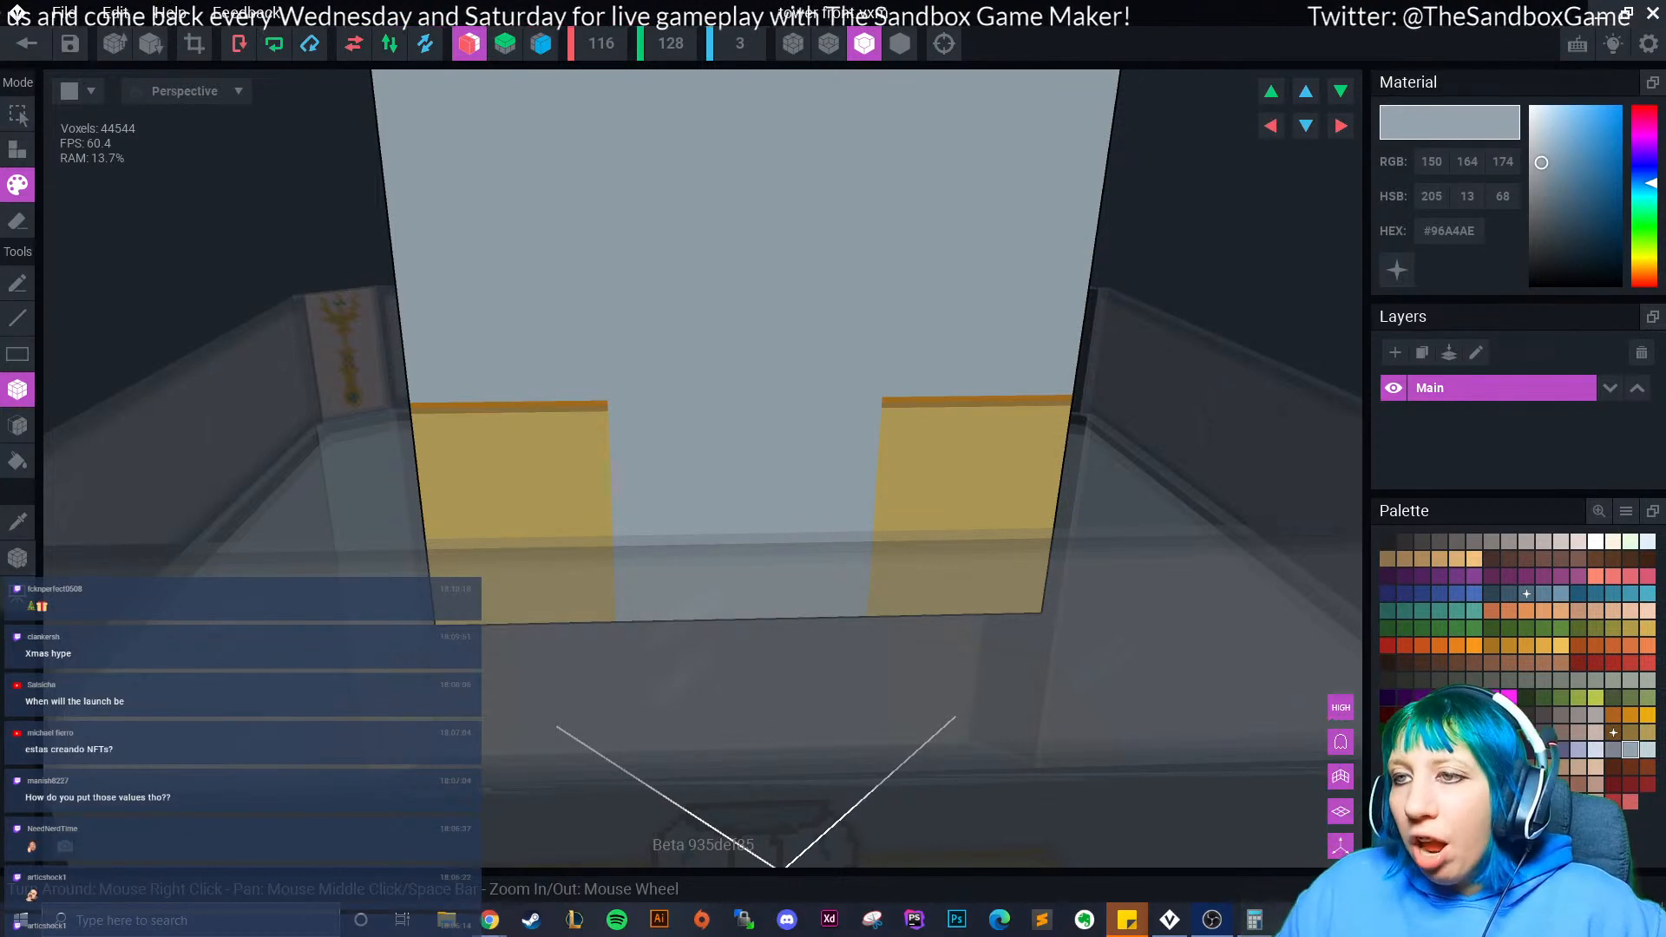
scroll(709, 474, up, 5)
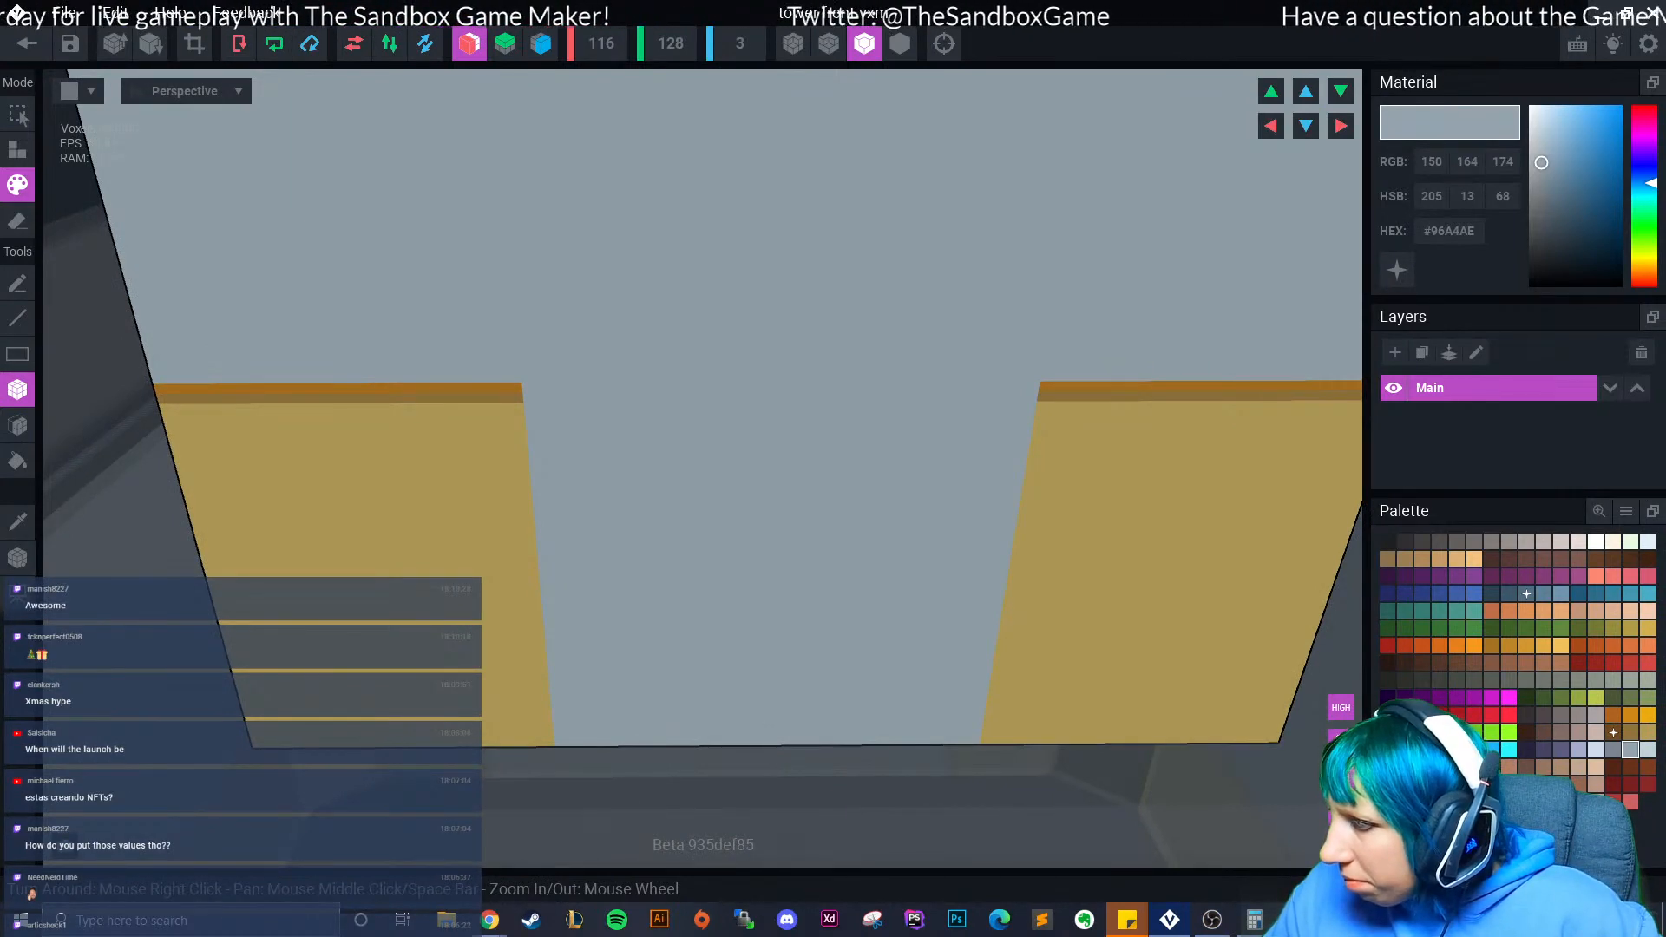
click(1561, 715)
click(1631, 750)
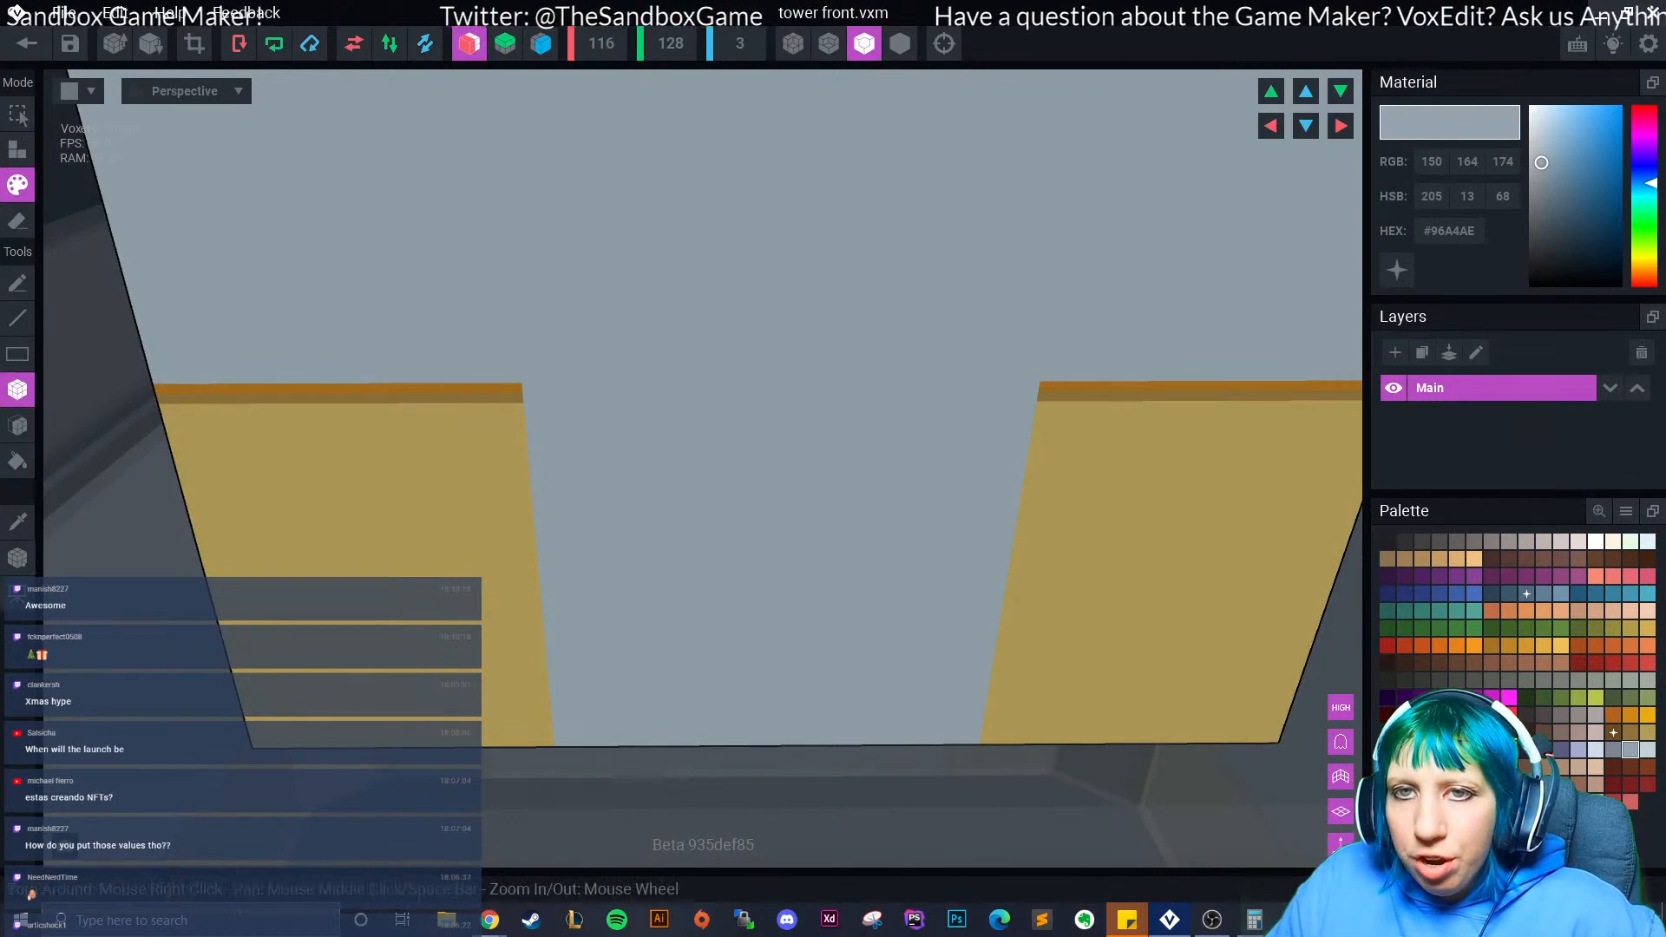
drag(528, 388, 575, 730)
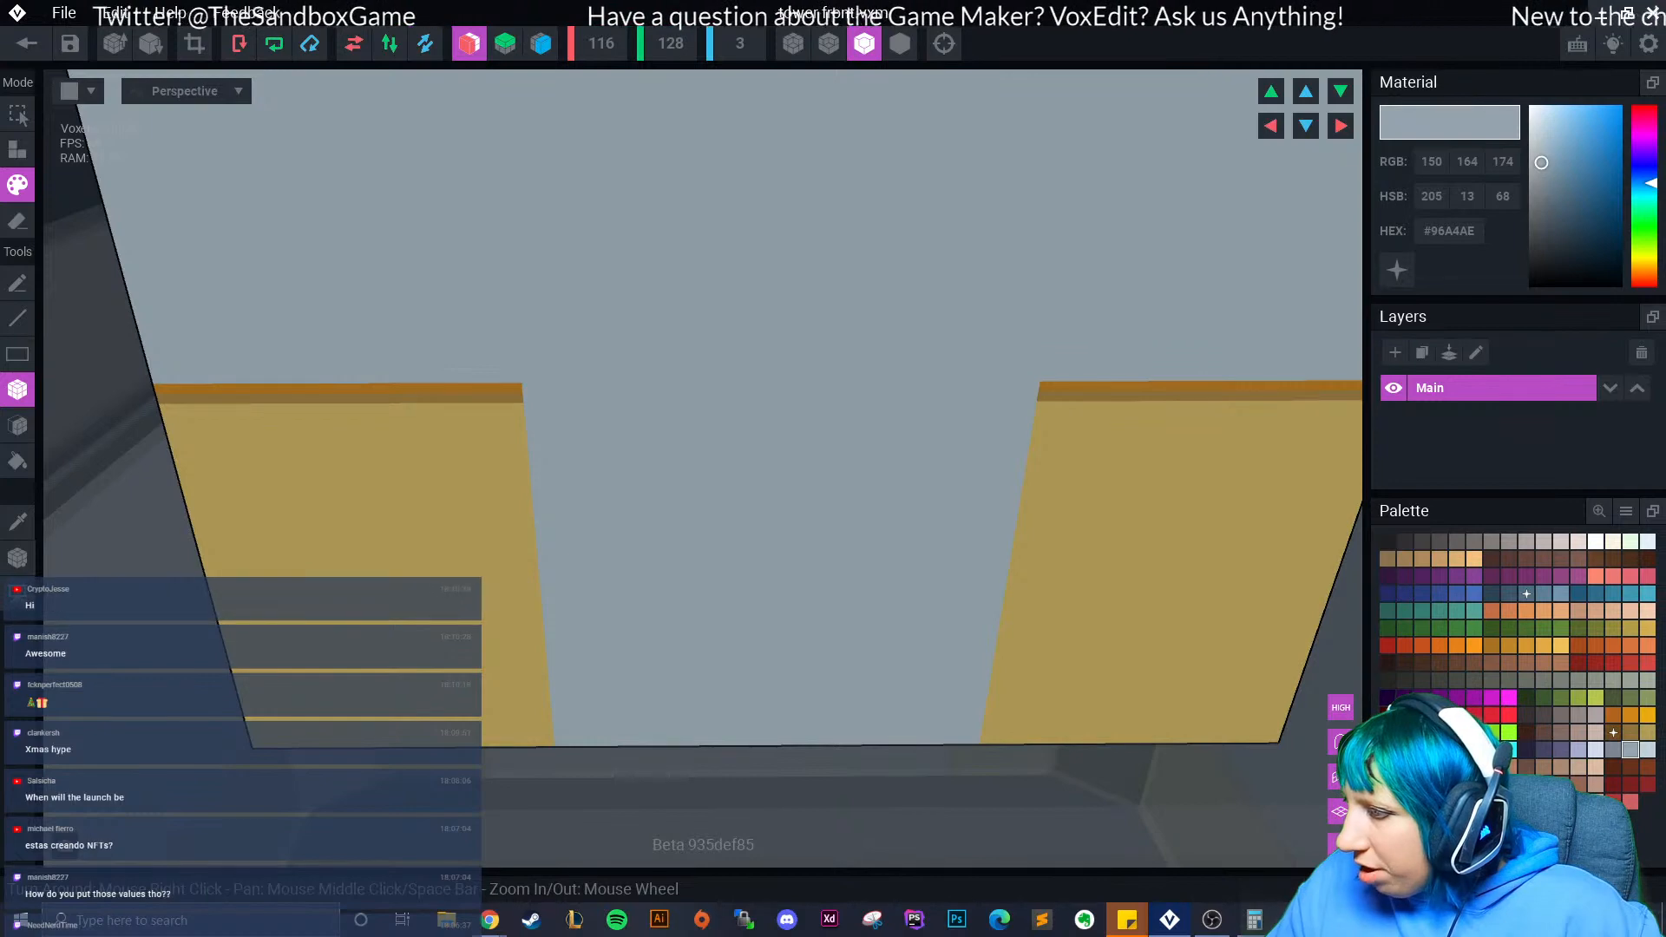
click(1544, 714)
drag(524, 386, 869, 742)
drag(521, 374, 518, 271)
drag(558, 741, 501, 75)
- Extend the dark door frame's sides upward and close the frame with a lintel across the top
middle_drag(493, 102, 484, 211)
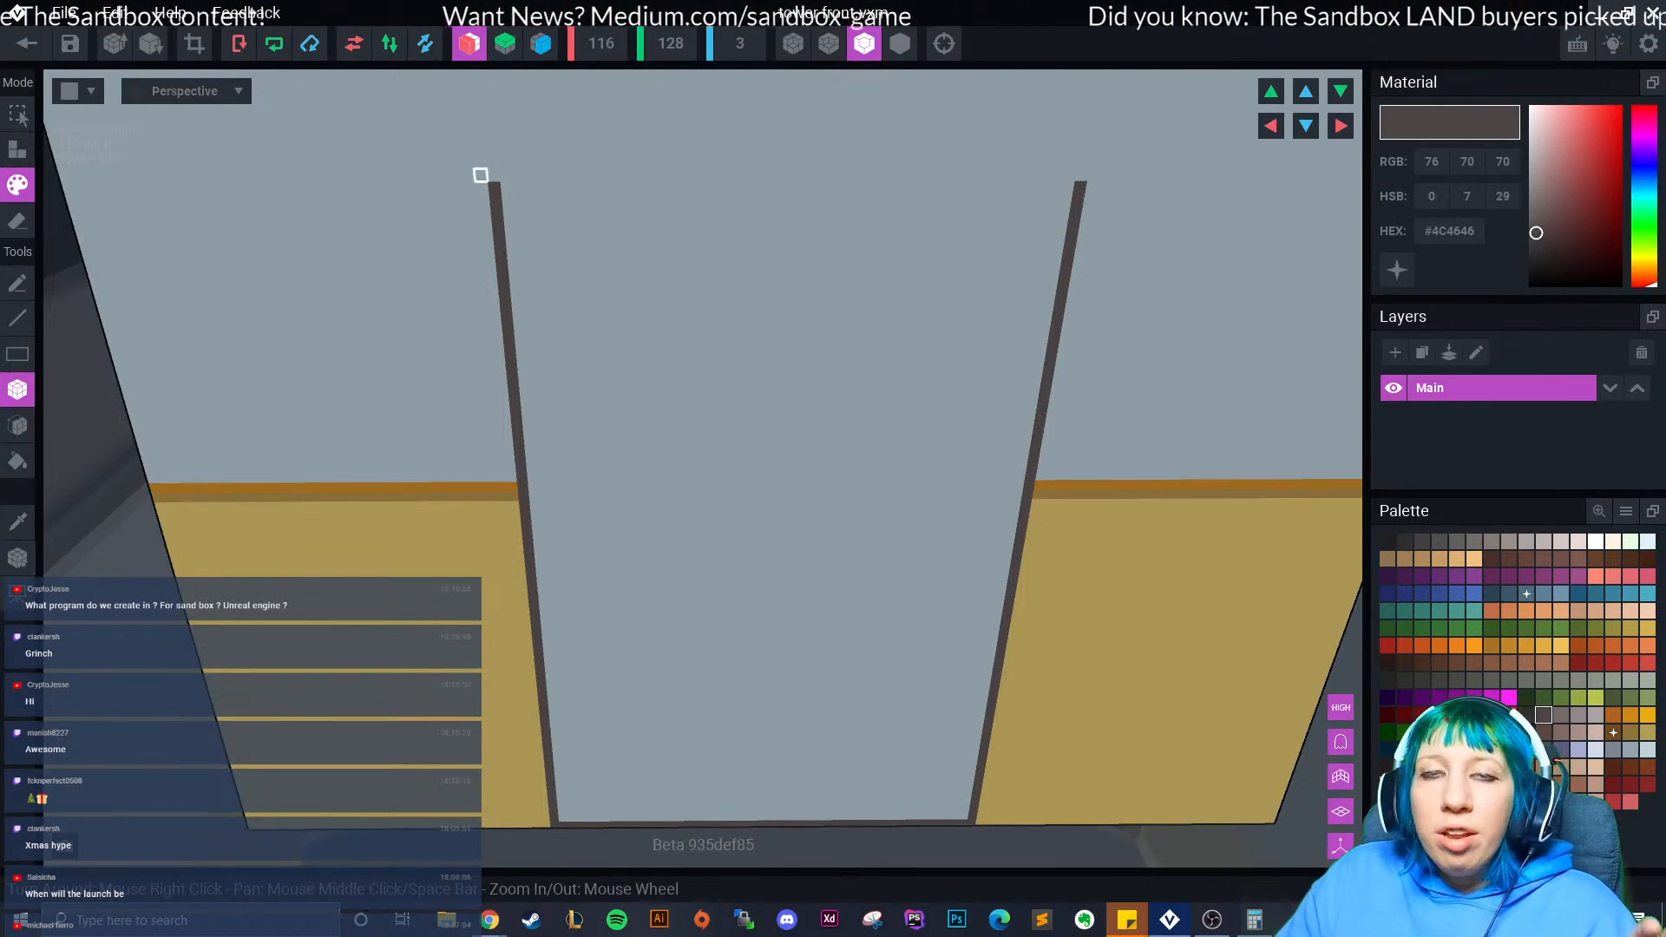
drag(494, 187, 491, 149)
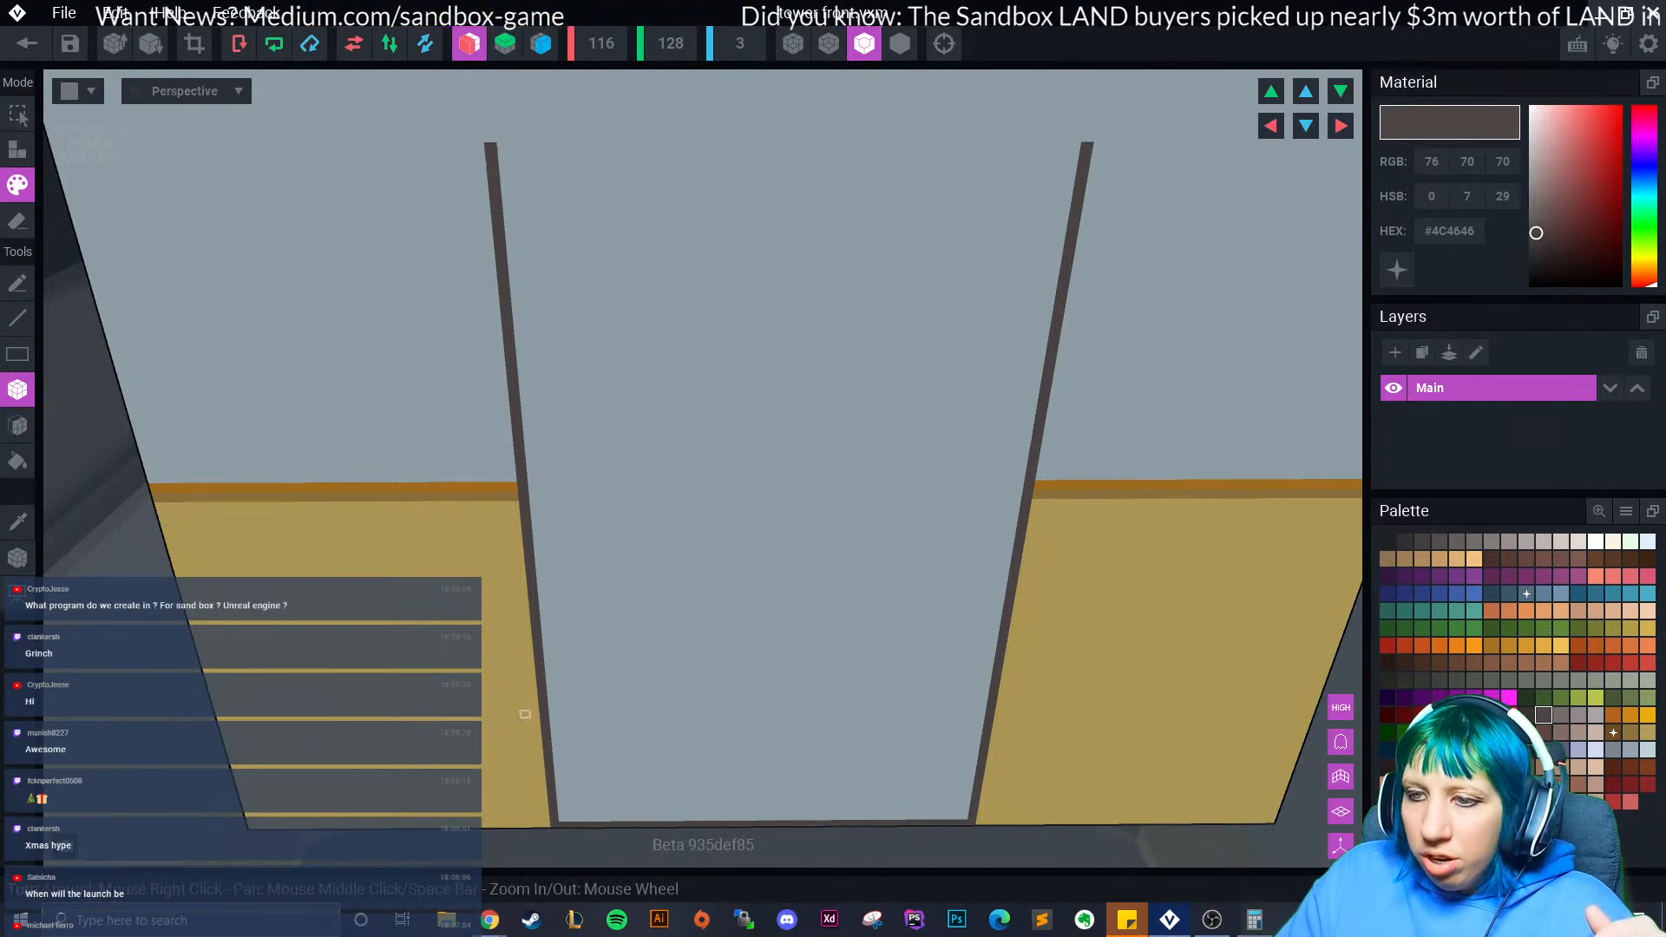
drag(556, 824, 1004, 95)
scroll(871, 186, down, 3)
scroll(871, 185, down, 3)
right_drag(872, 186, 811, 323)
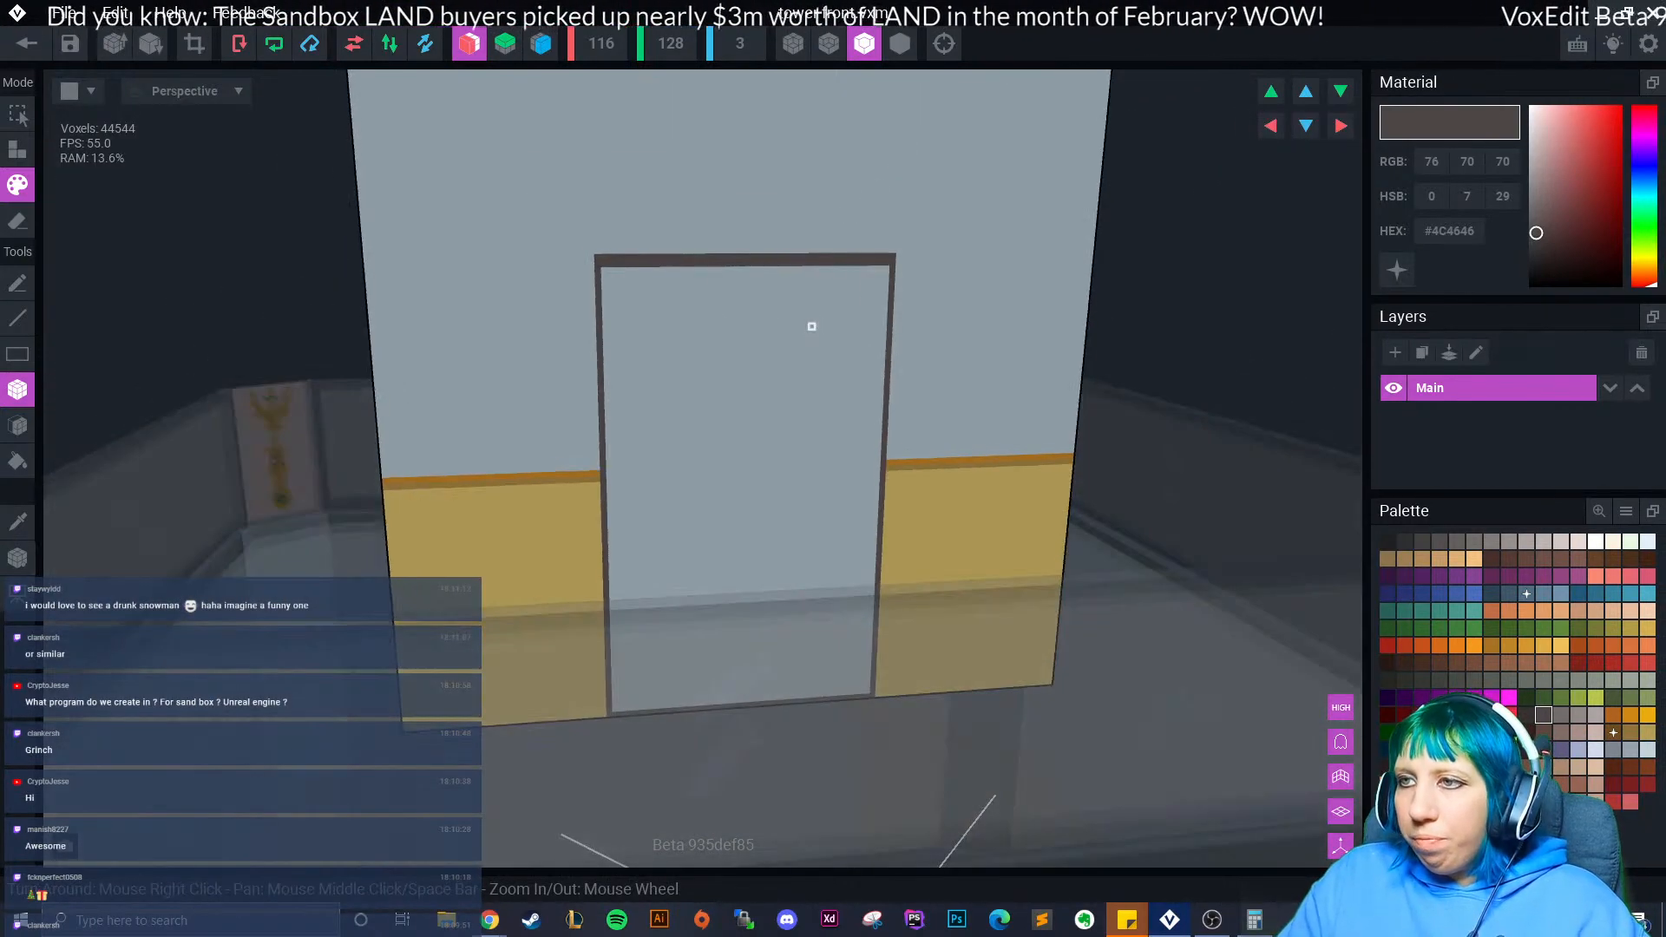
scroll(811, 324, up, 5)
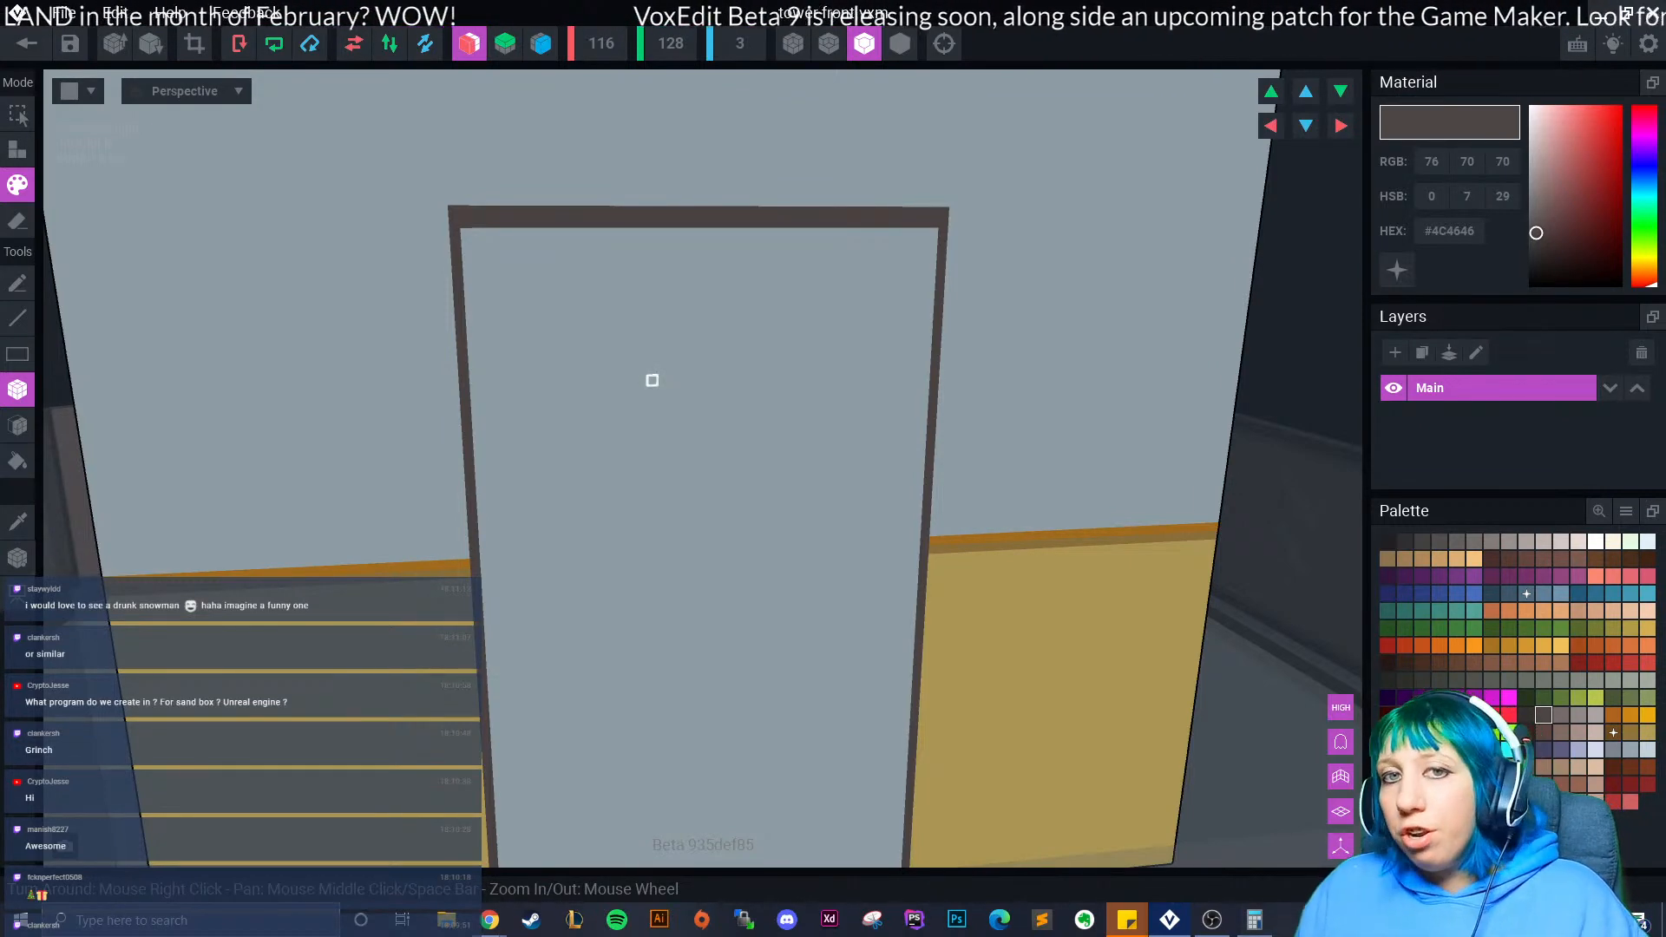
- Switch to the browser, open sandbox.game/en/ and copy the page's address
drag(0, 226, 694, 0)
click(607, 45)
text(sand)
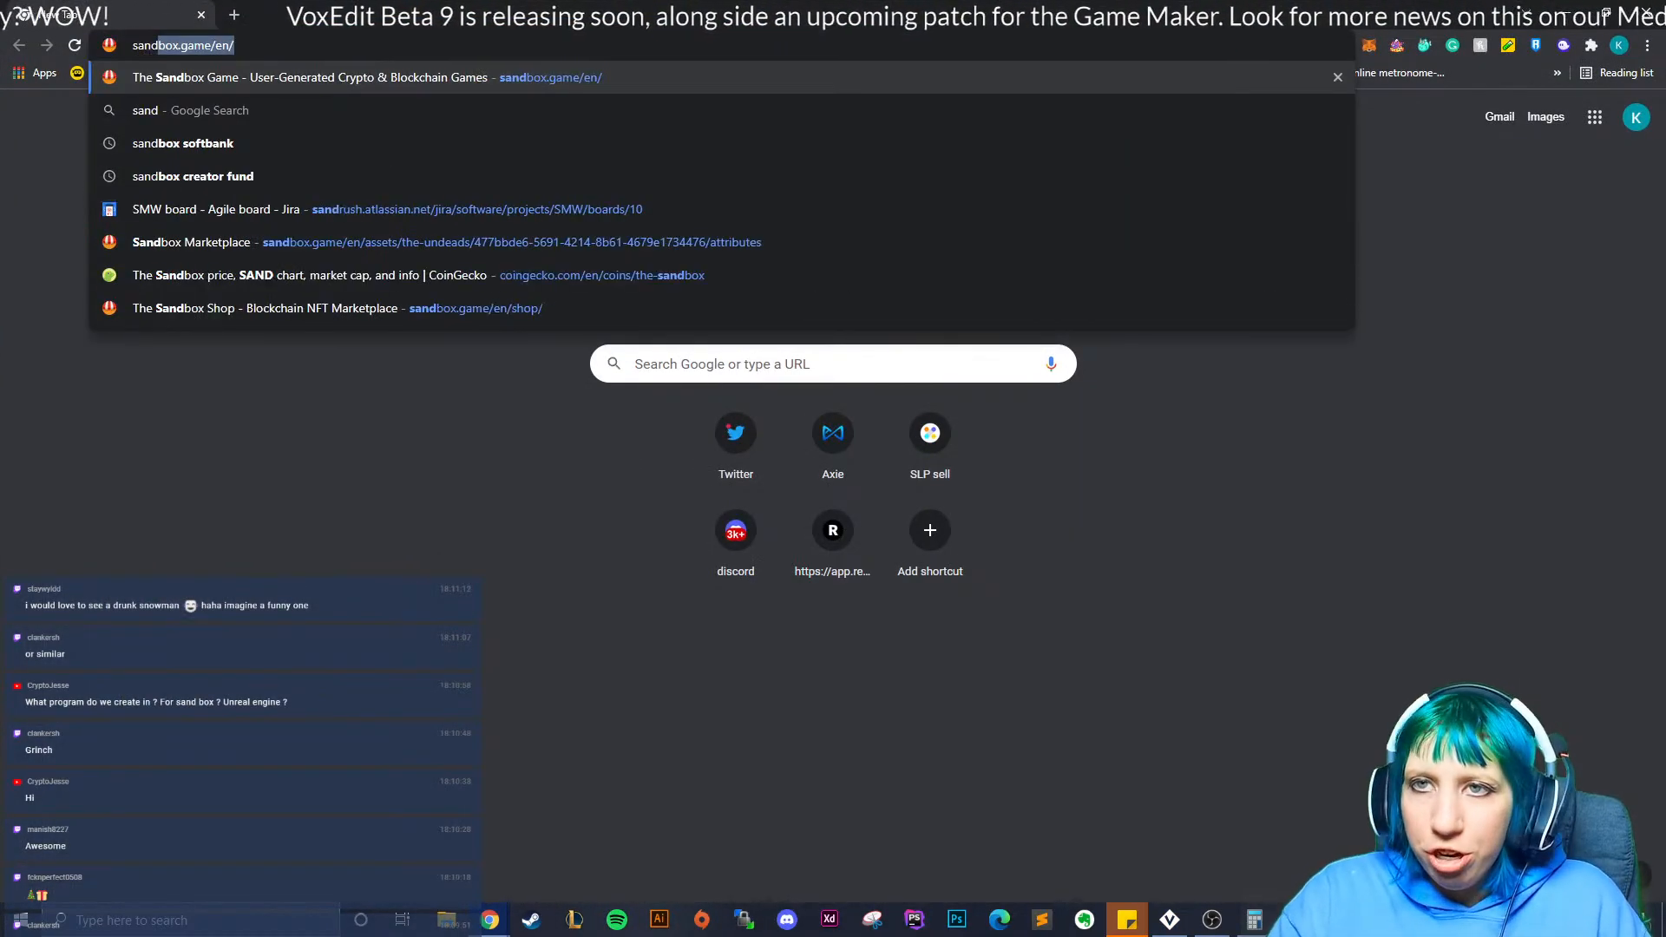
key(Return)
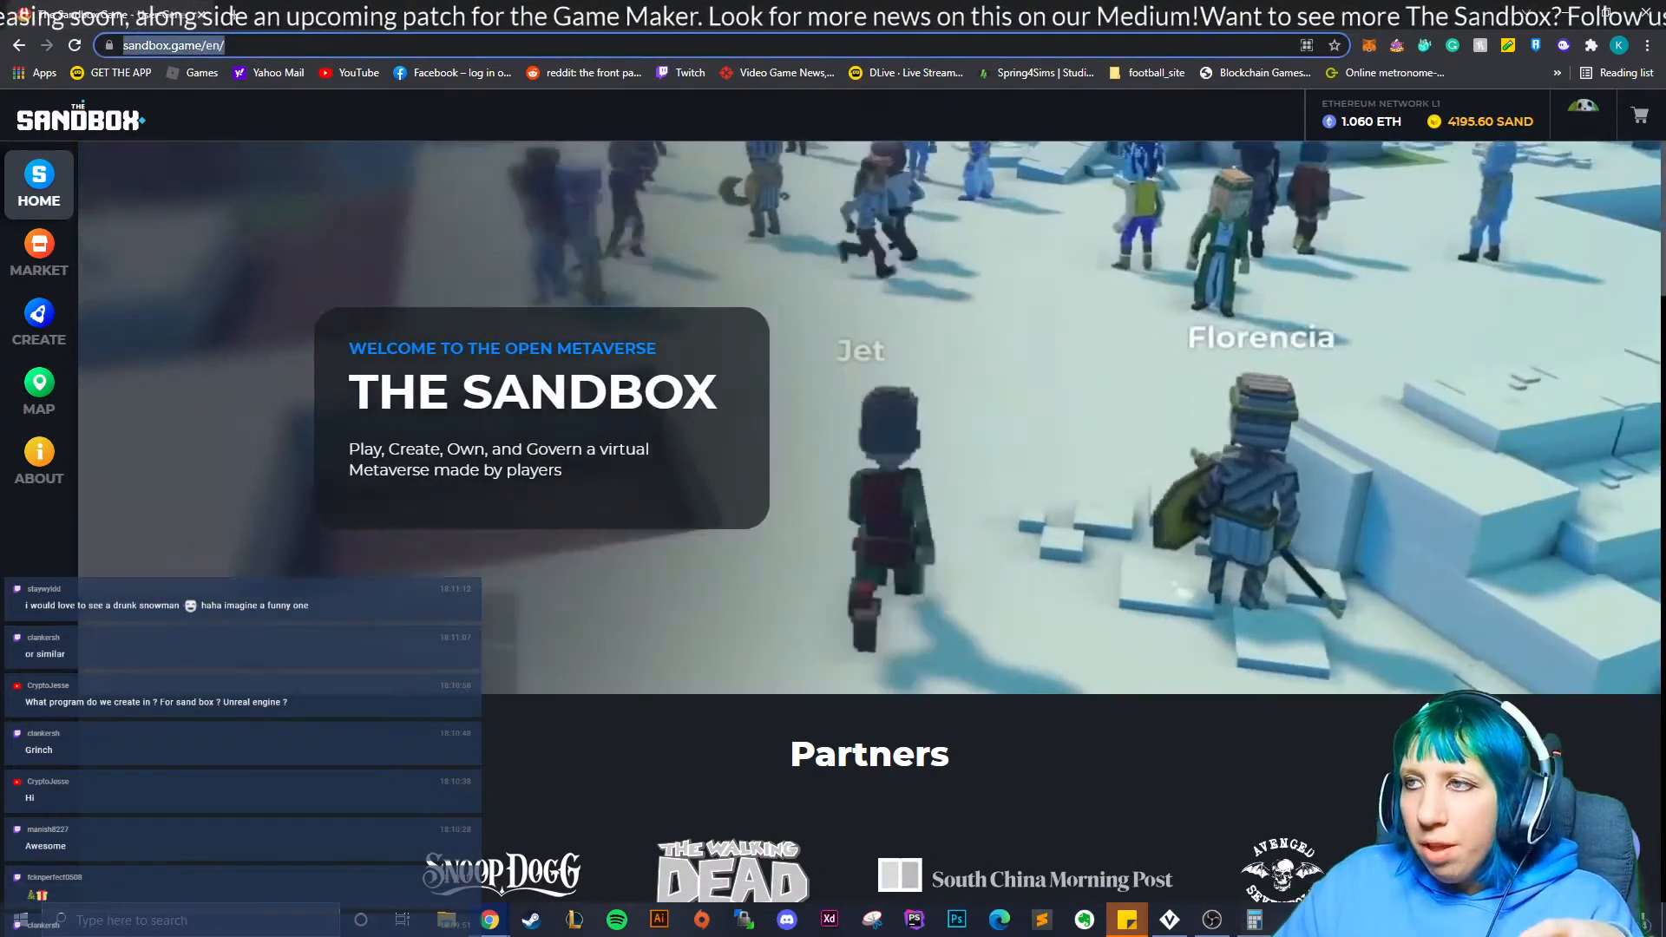
right_click(262, 46)
click(306, 140)
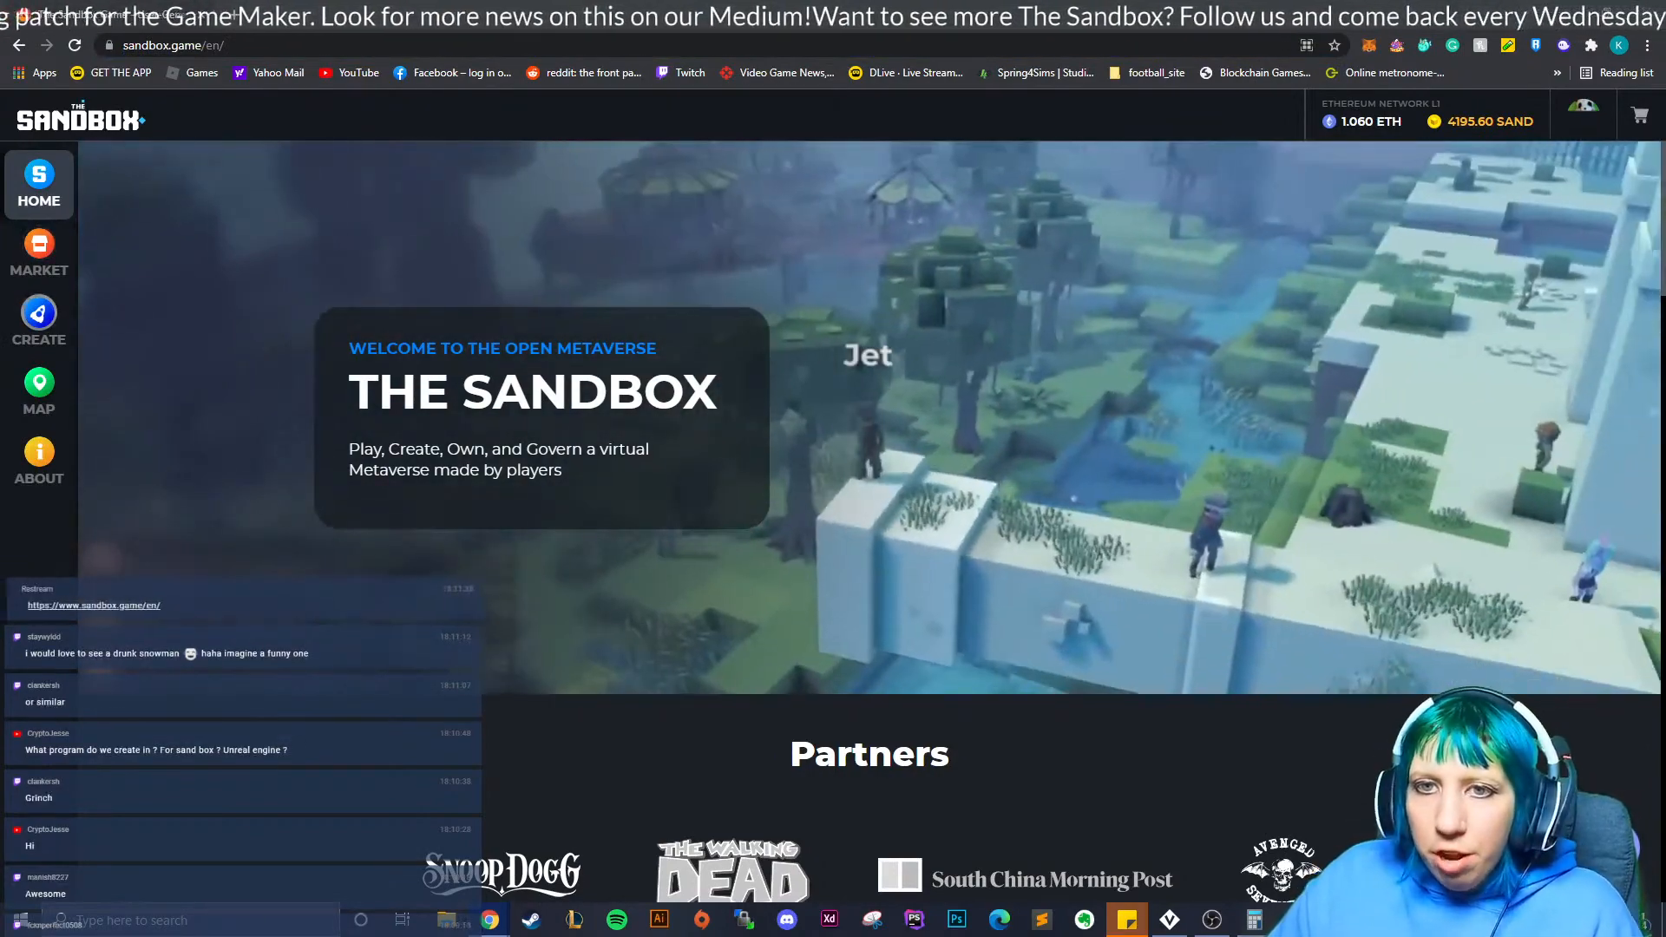
- Open the site's Game Maker creation page and copy its address
click(39, 320)
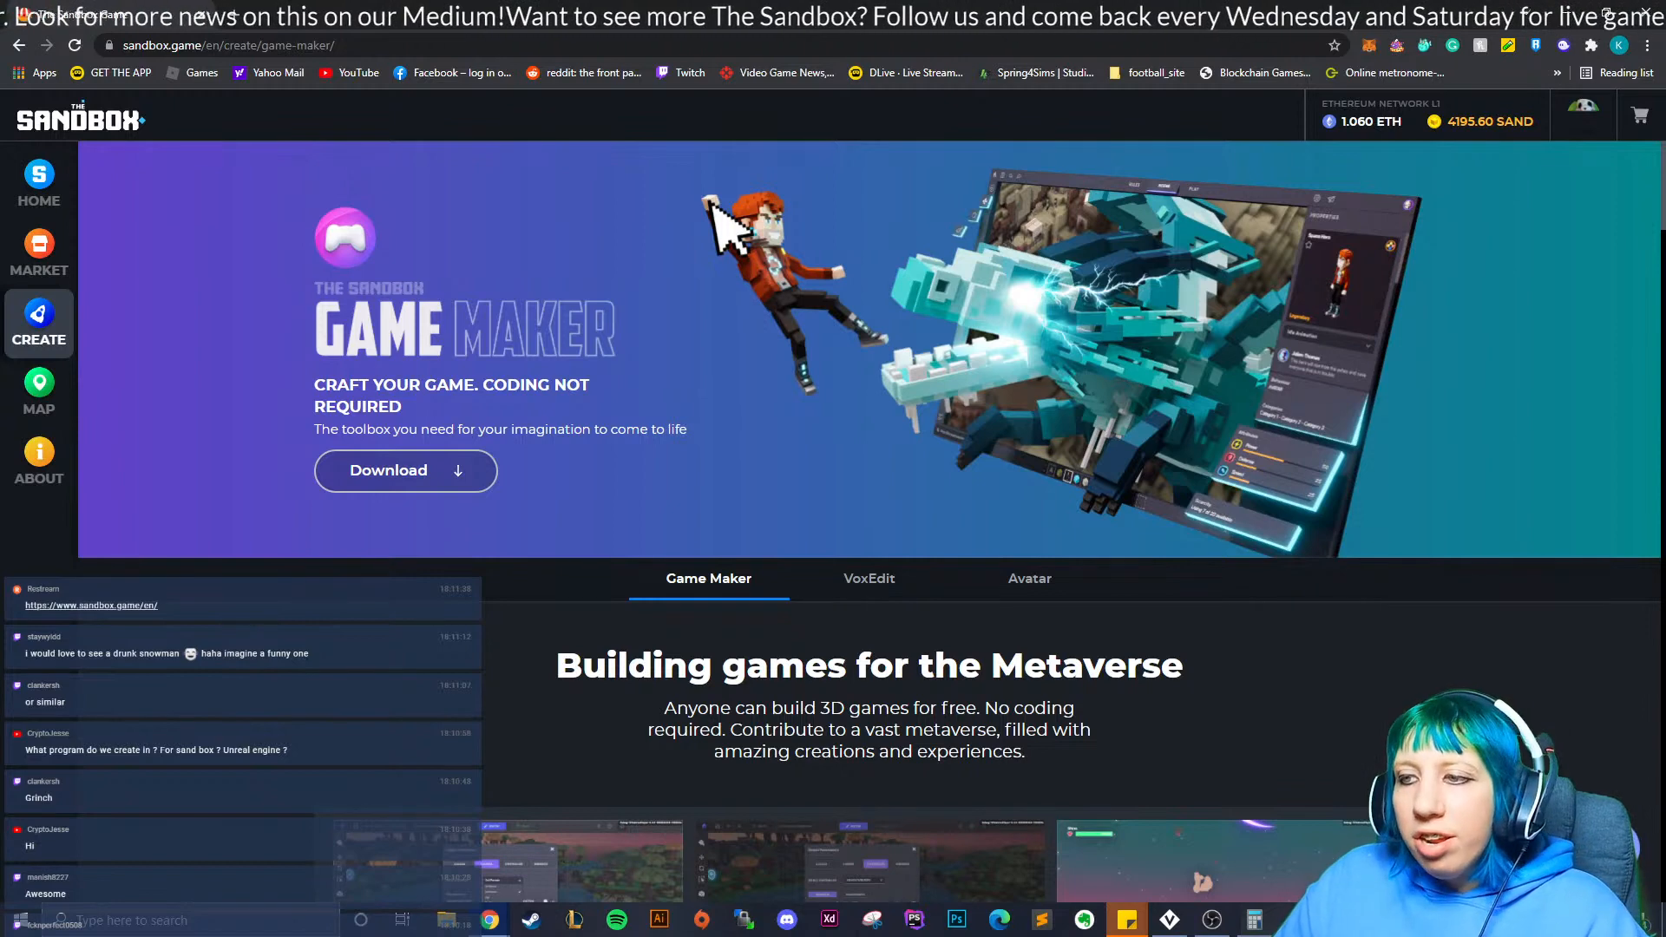
right_click(433, 45)
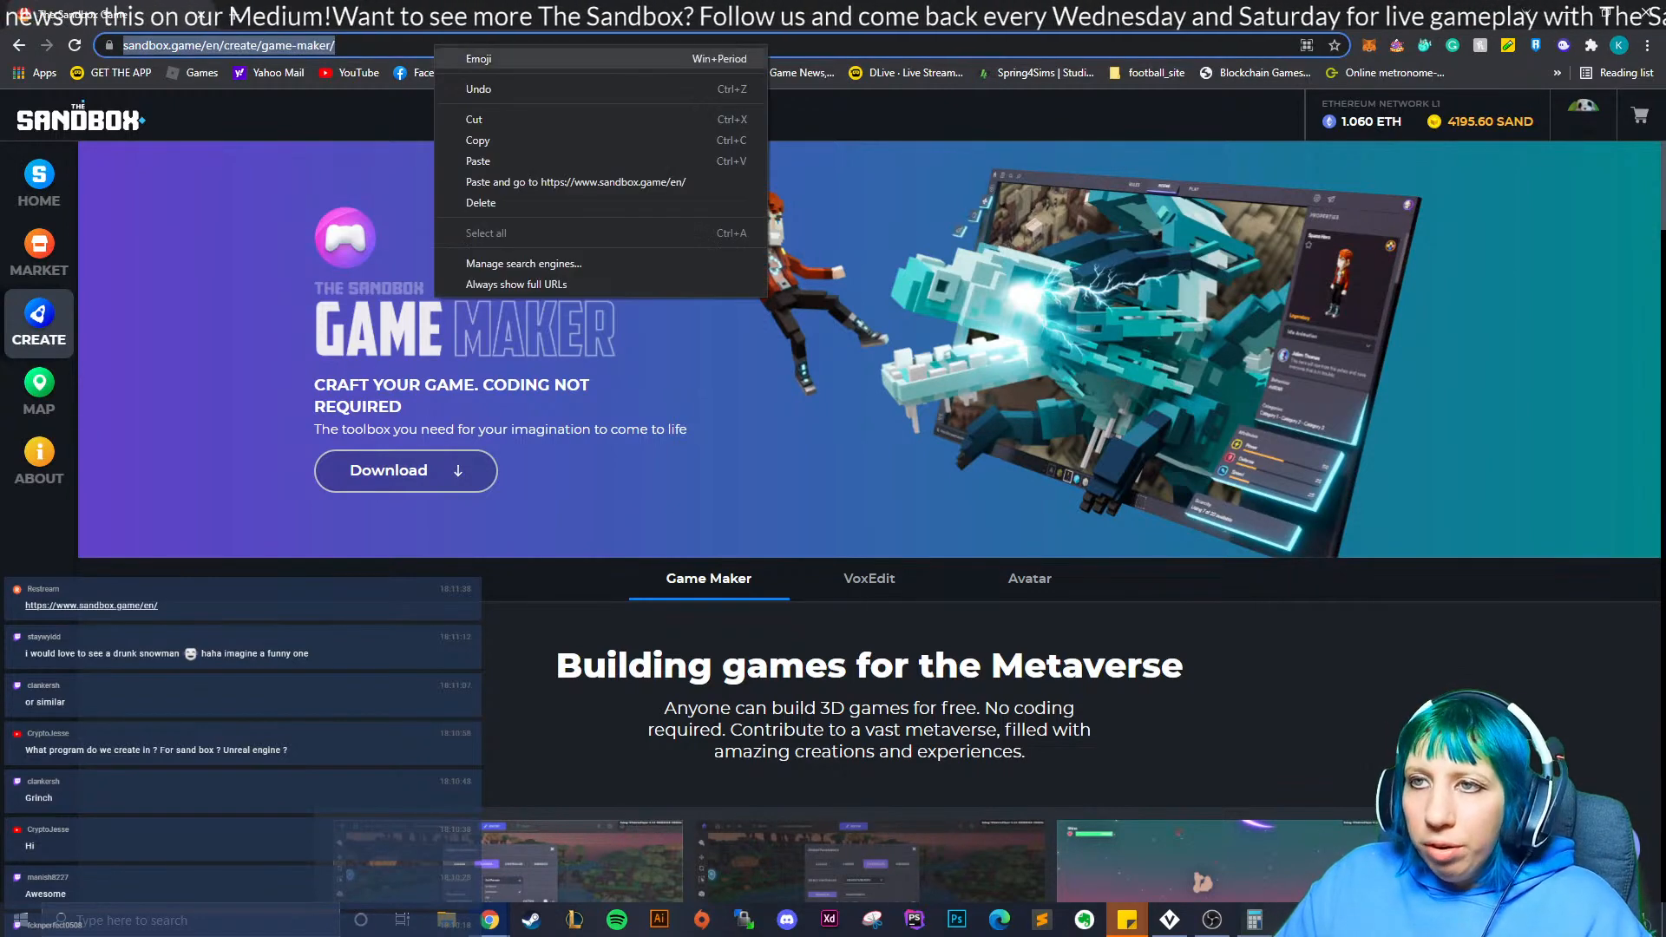
click(475, 140)
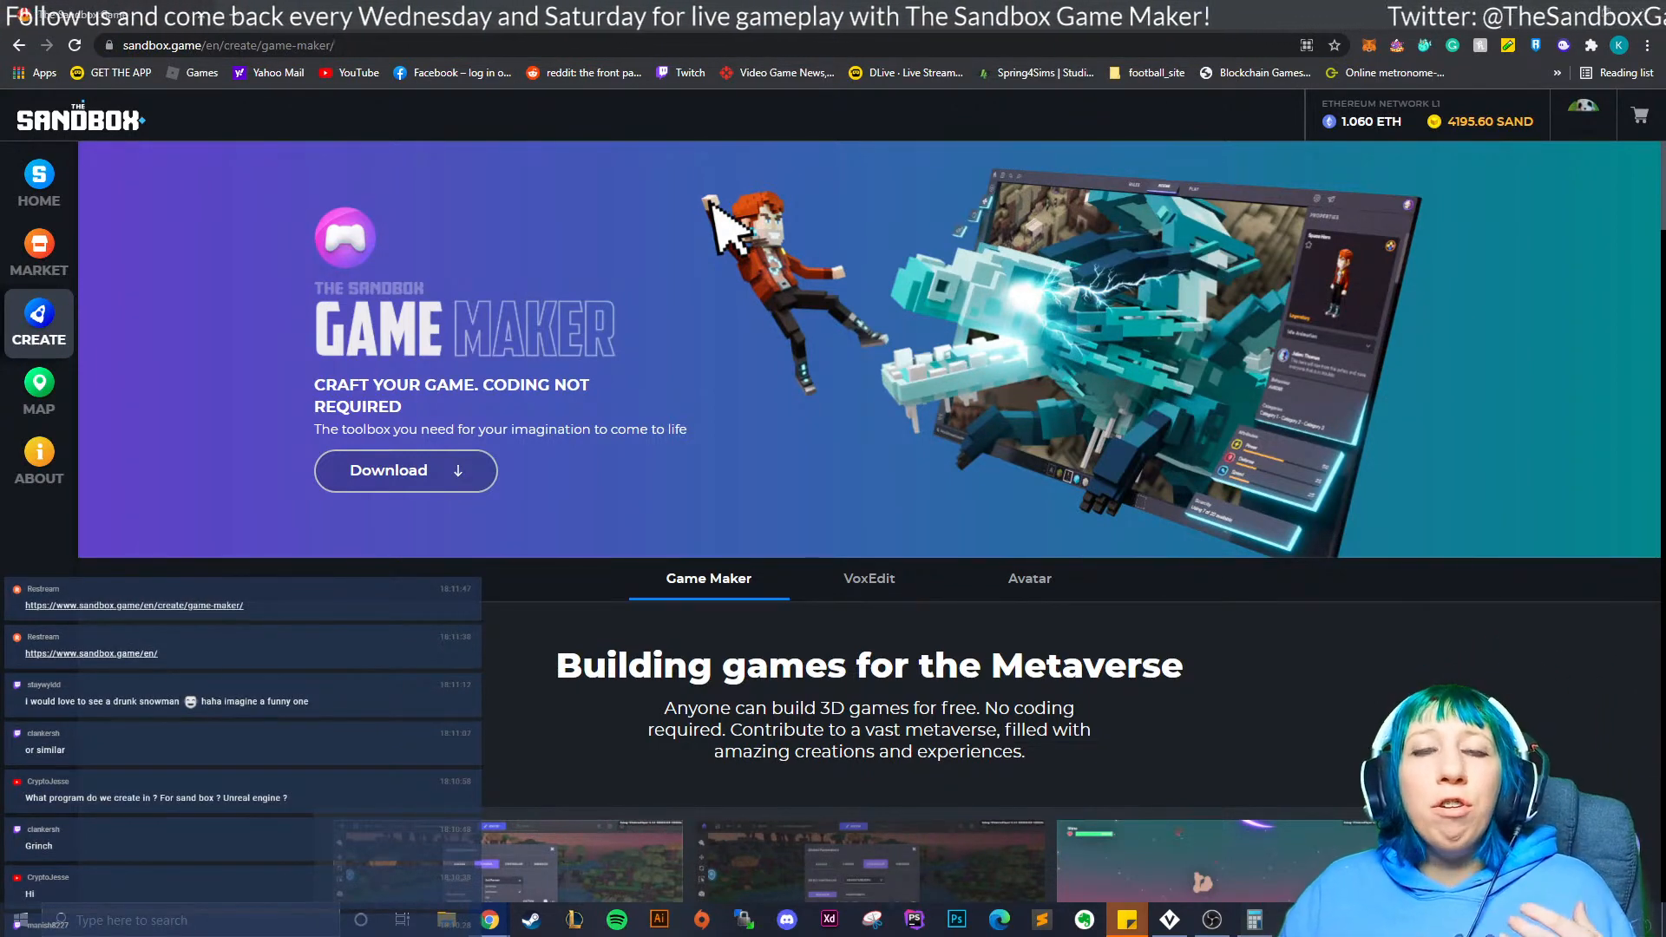
- Look over the Game Maker and VoxEdit download pages, ending back on the Game Maker page
scroll(710, 201, down, 3)
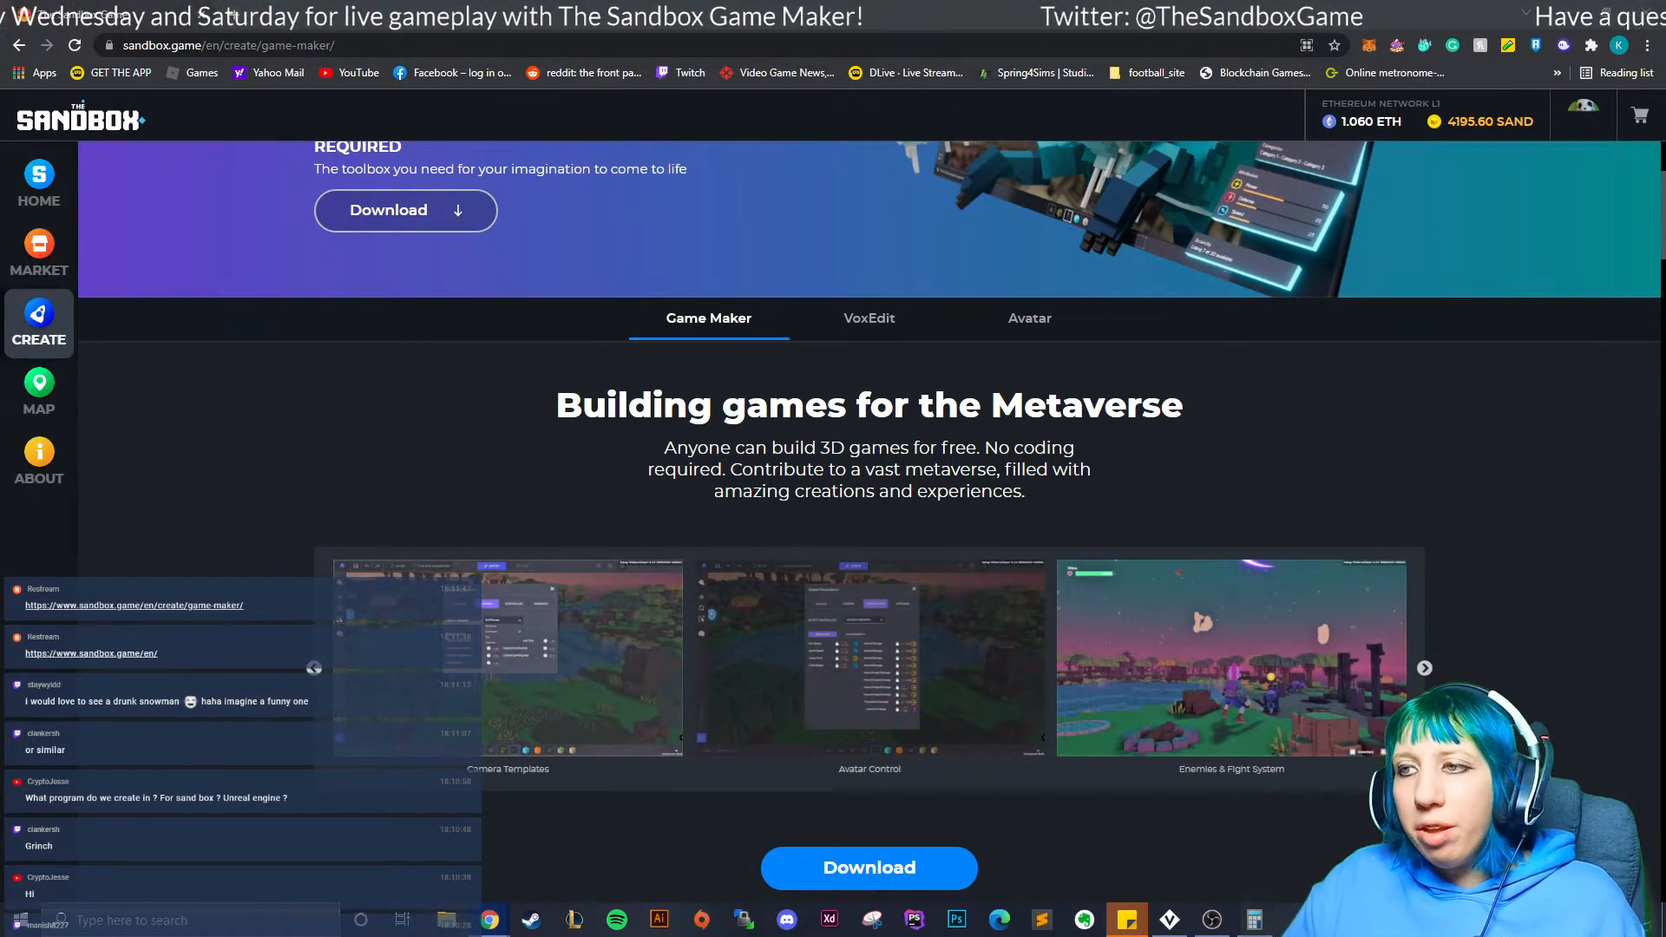
scroll(710, 201, up, 2)
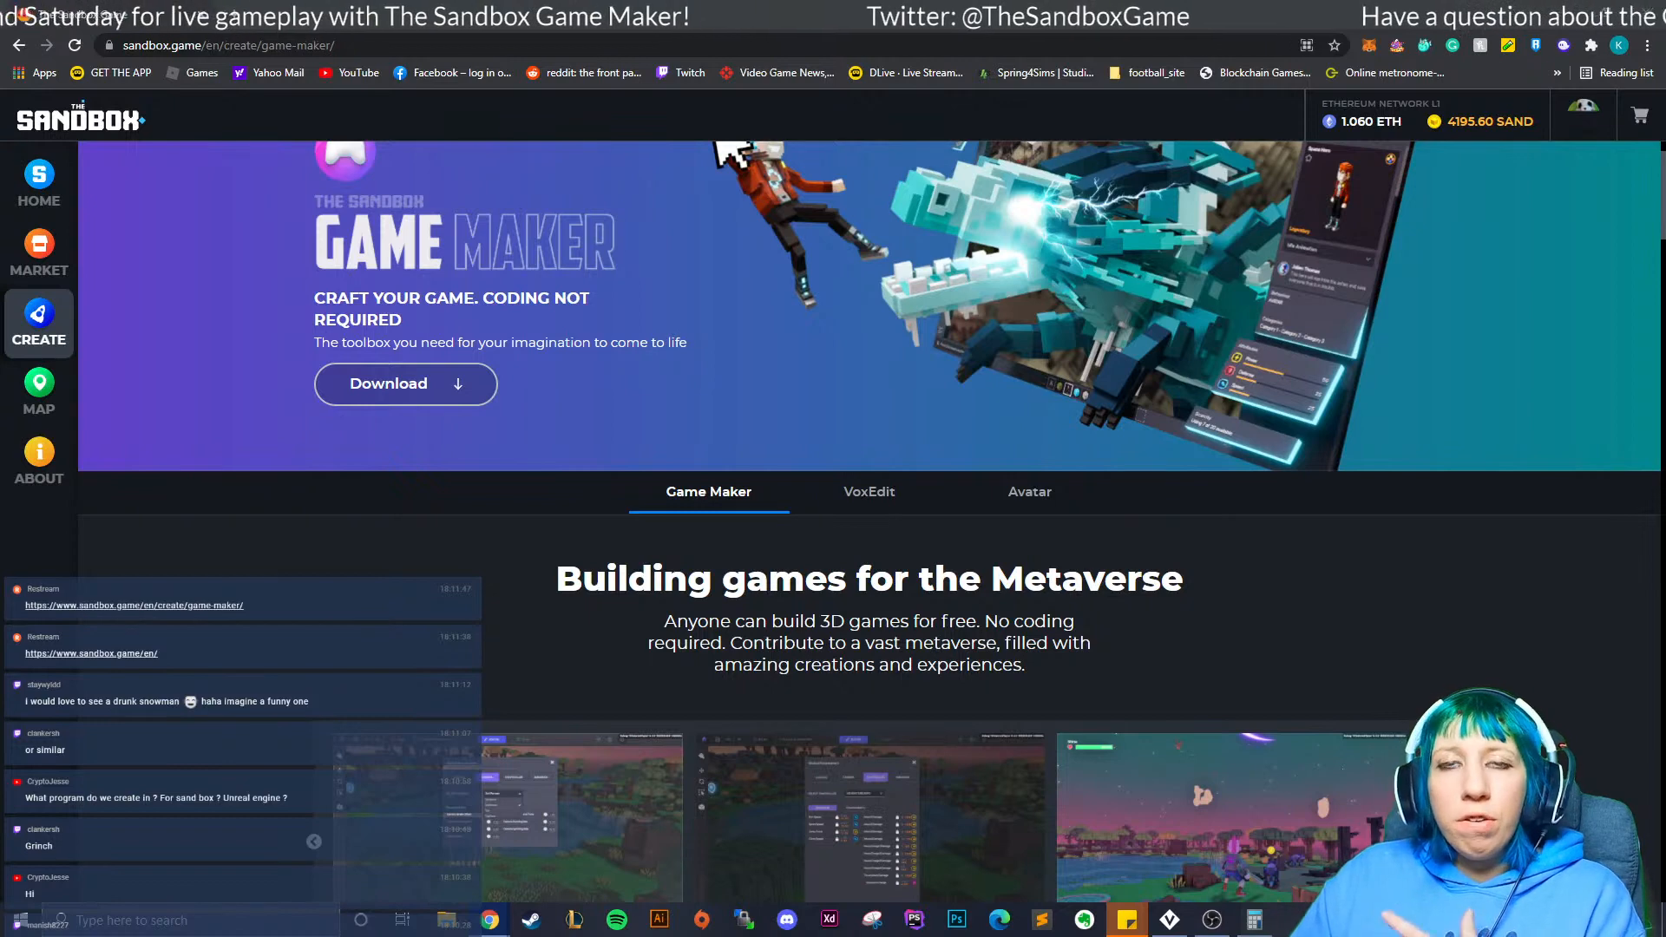
click(869, 492)
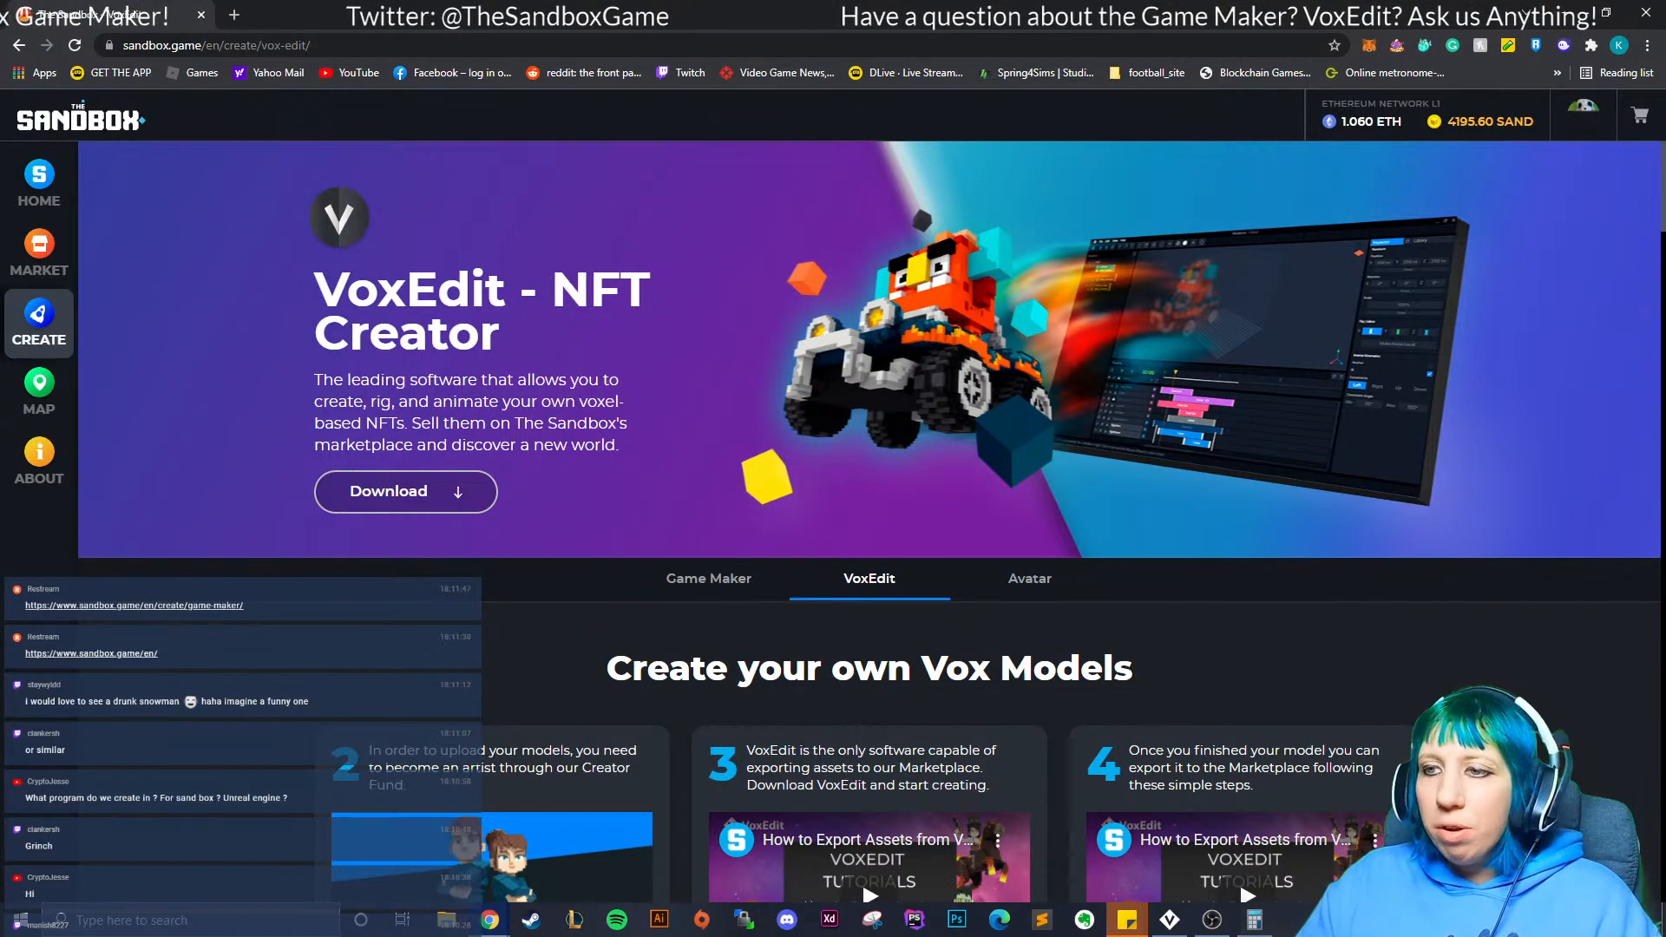
click(709, 579)
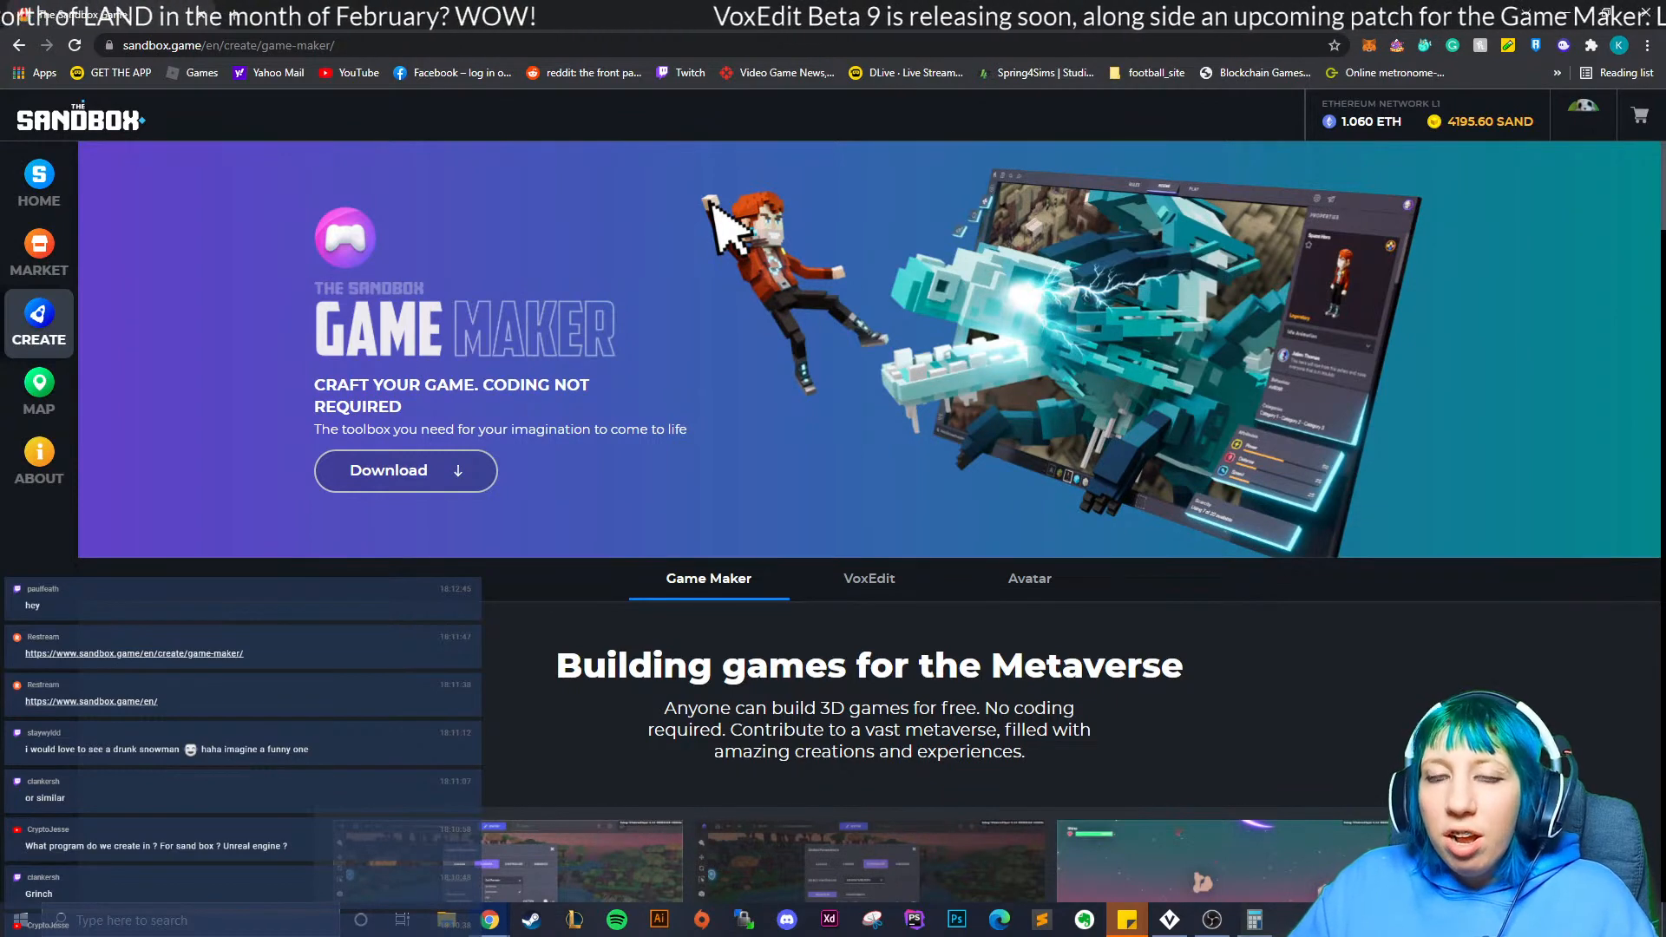
- Go to the account profile's inventory and view the tavern door asset's details
click(1584, 114)
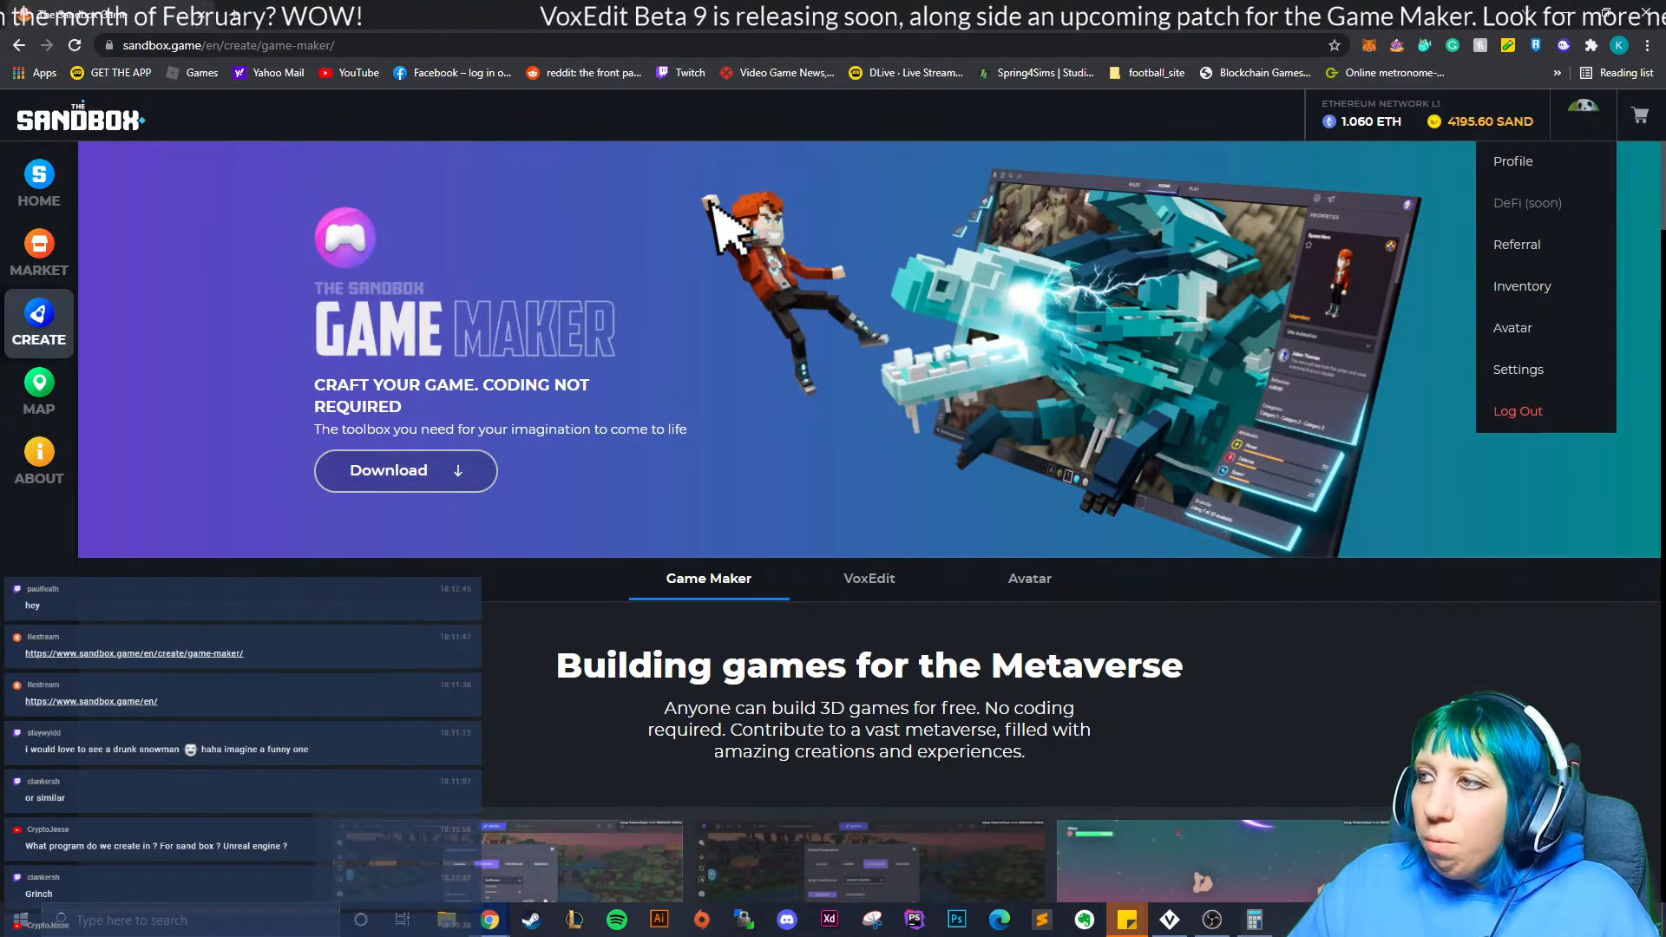
click(1514, 161)
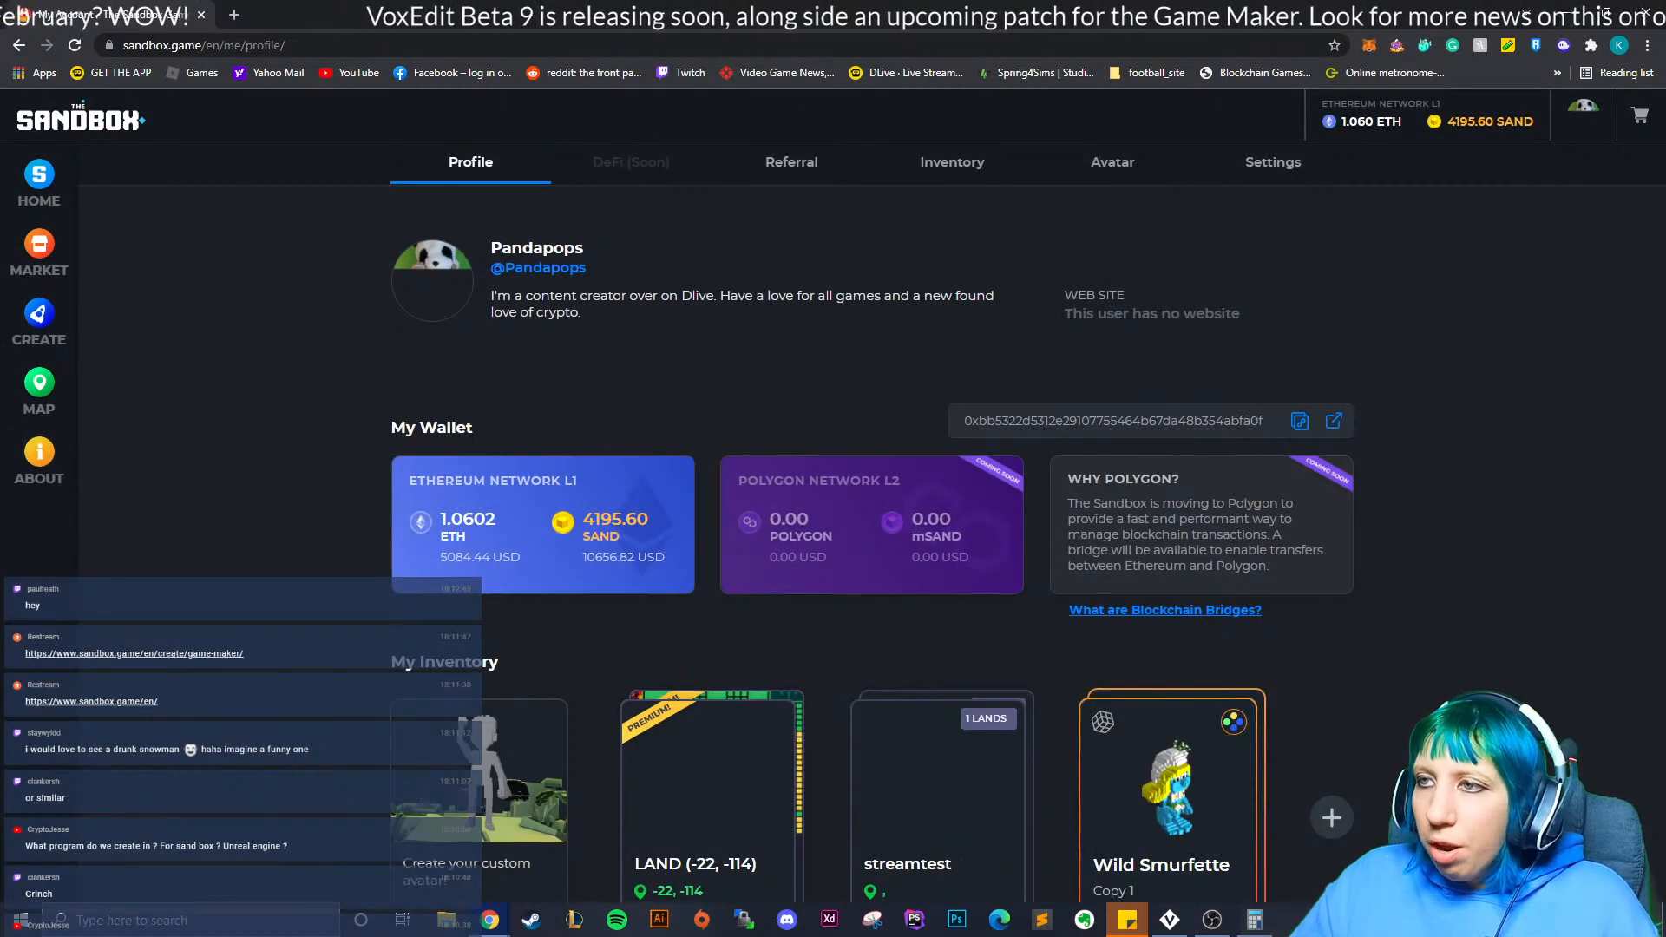
click(952, 162)
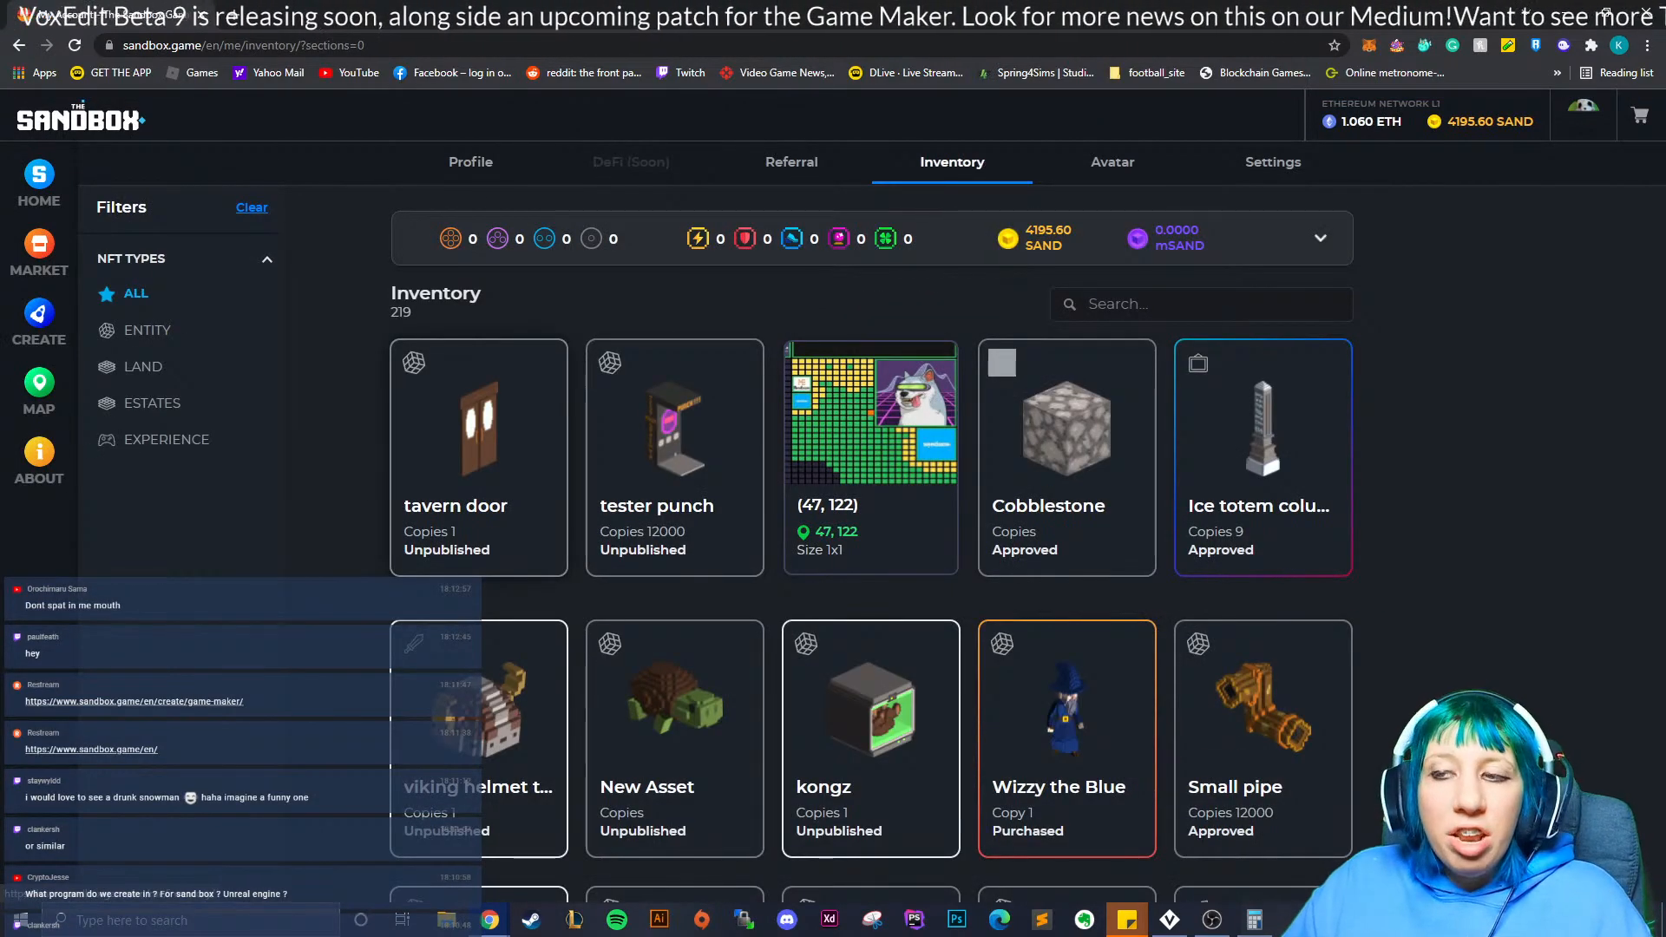
click(479, 434)
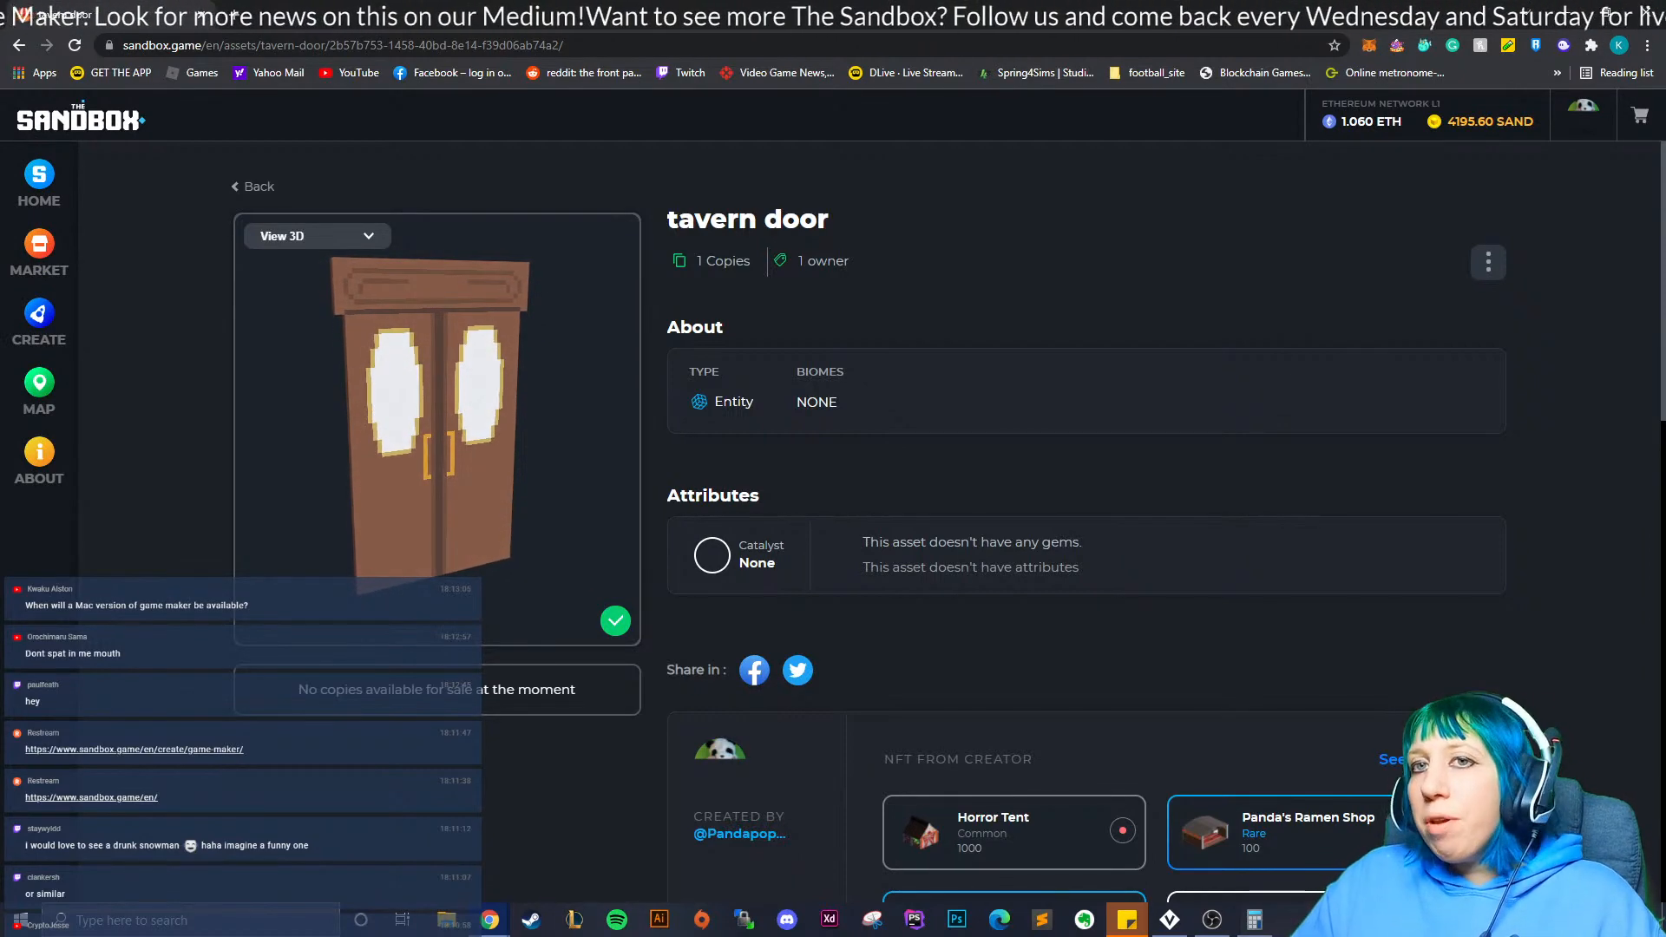
- Browse the NFTs for sale in the marketplace, close the browser and return to the tower front model
click(39, 253)
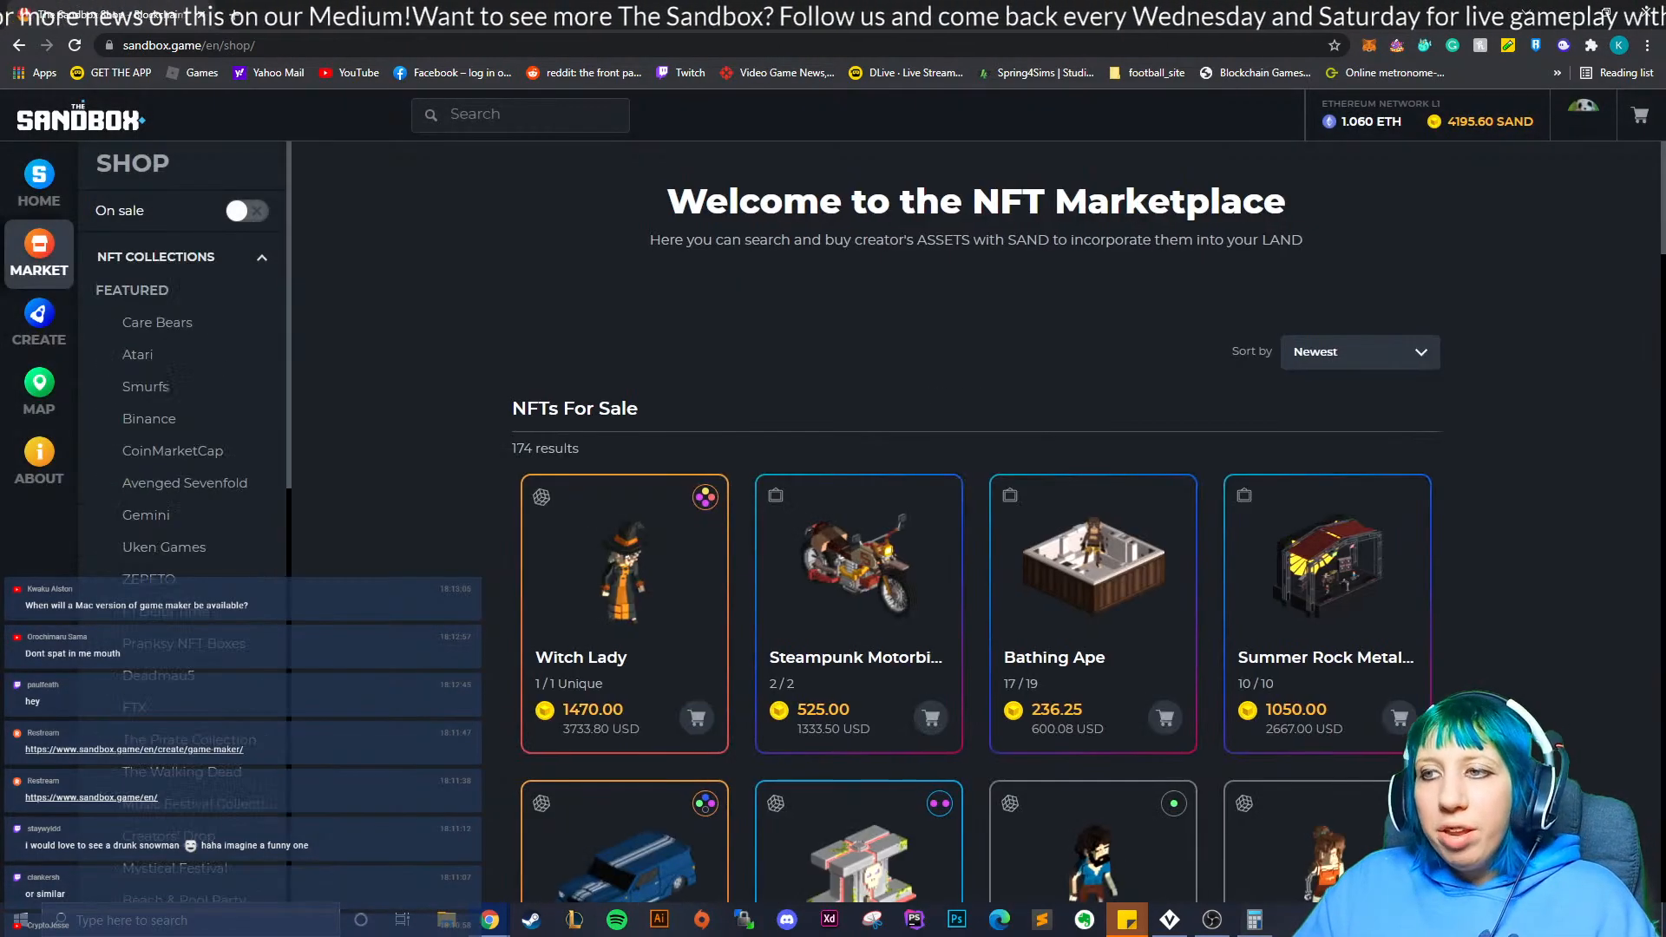
scroll(868, 520, down, 2)
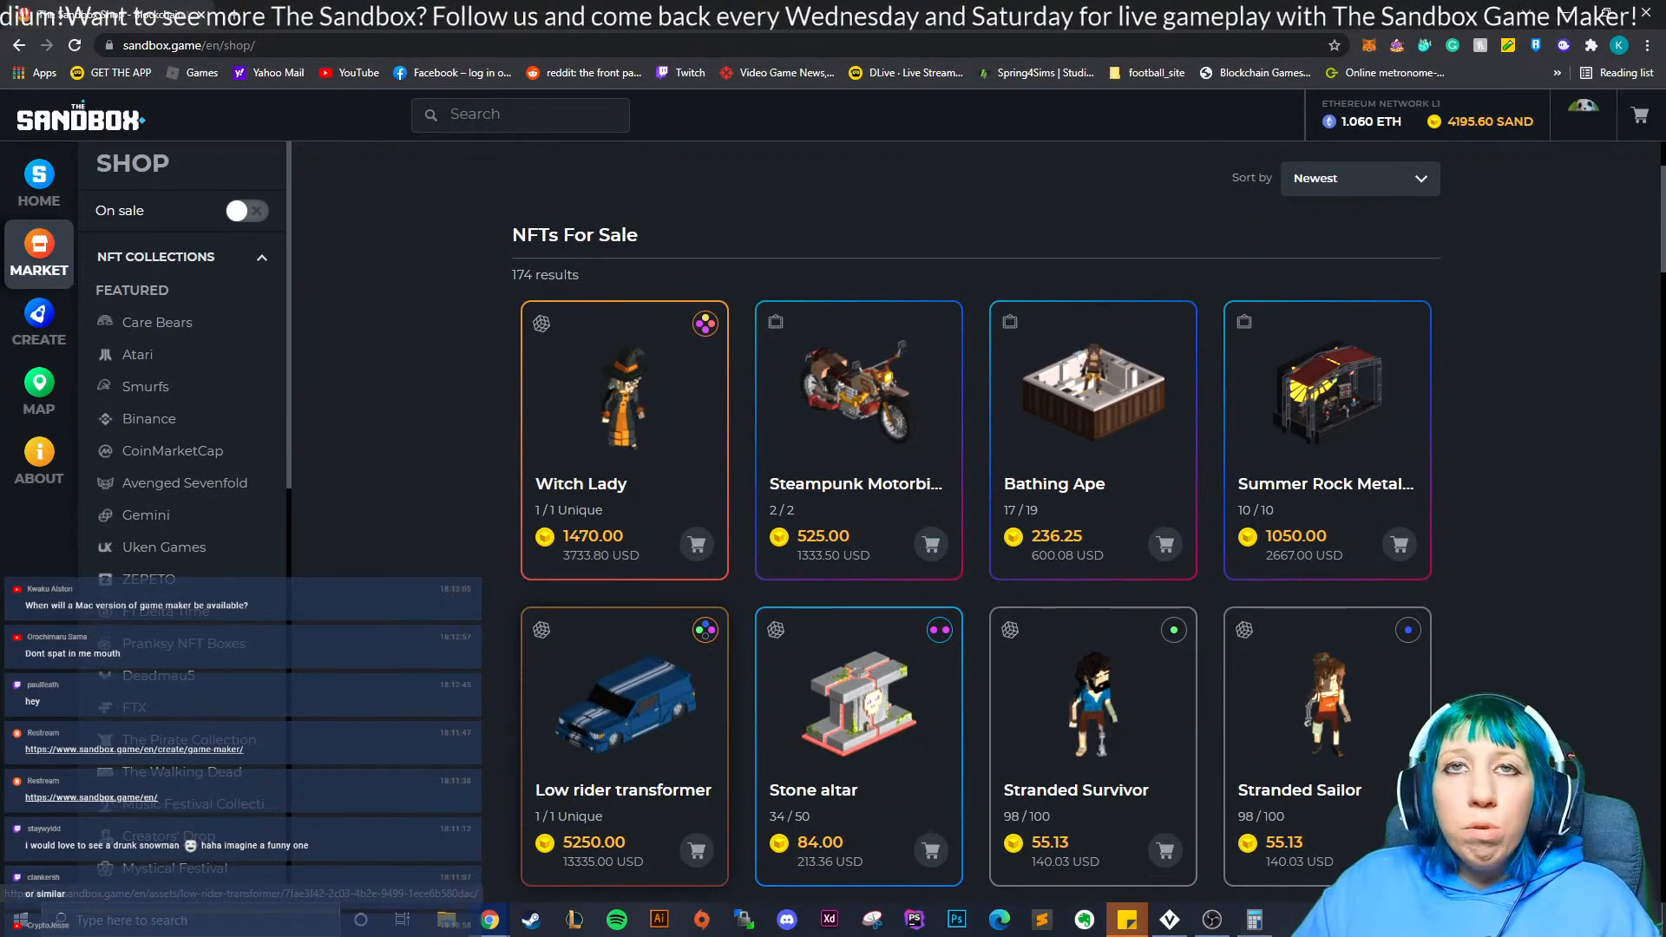
scroll(859, 521, down, 3)
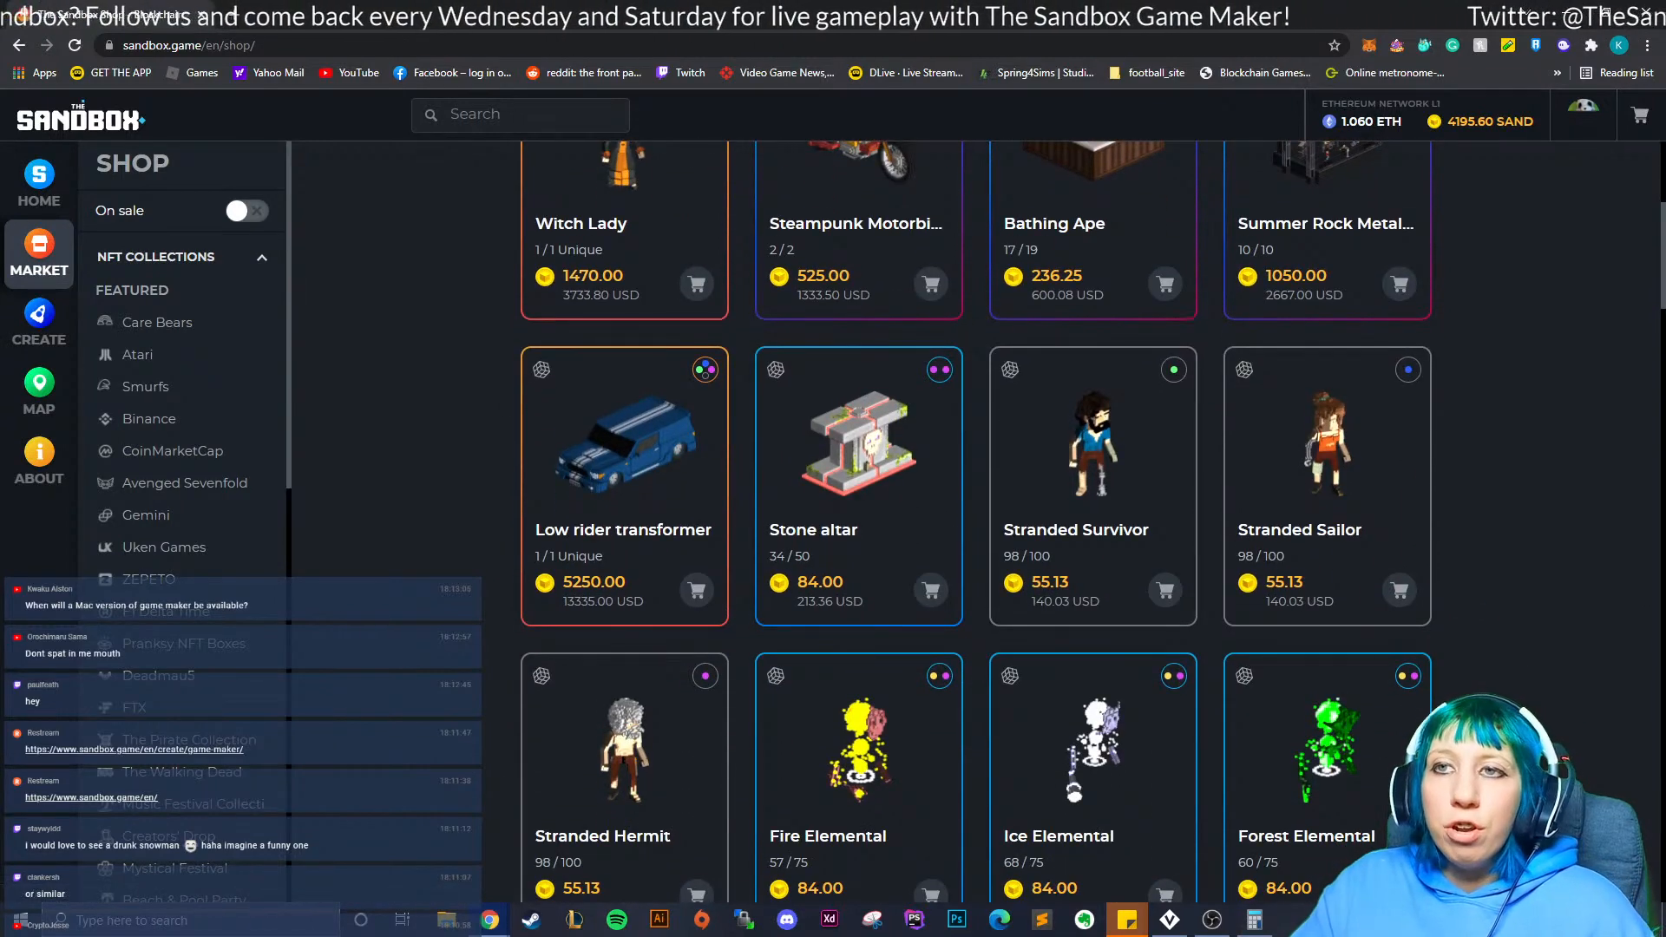
scroll(975, 521, down, 1)
scroll(625, 391, down, 12)
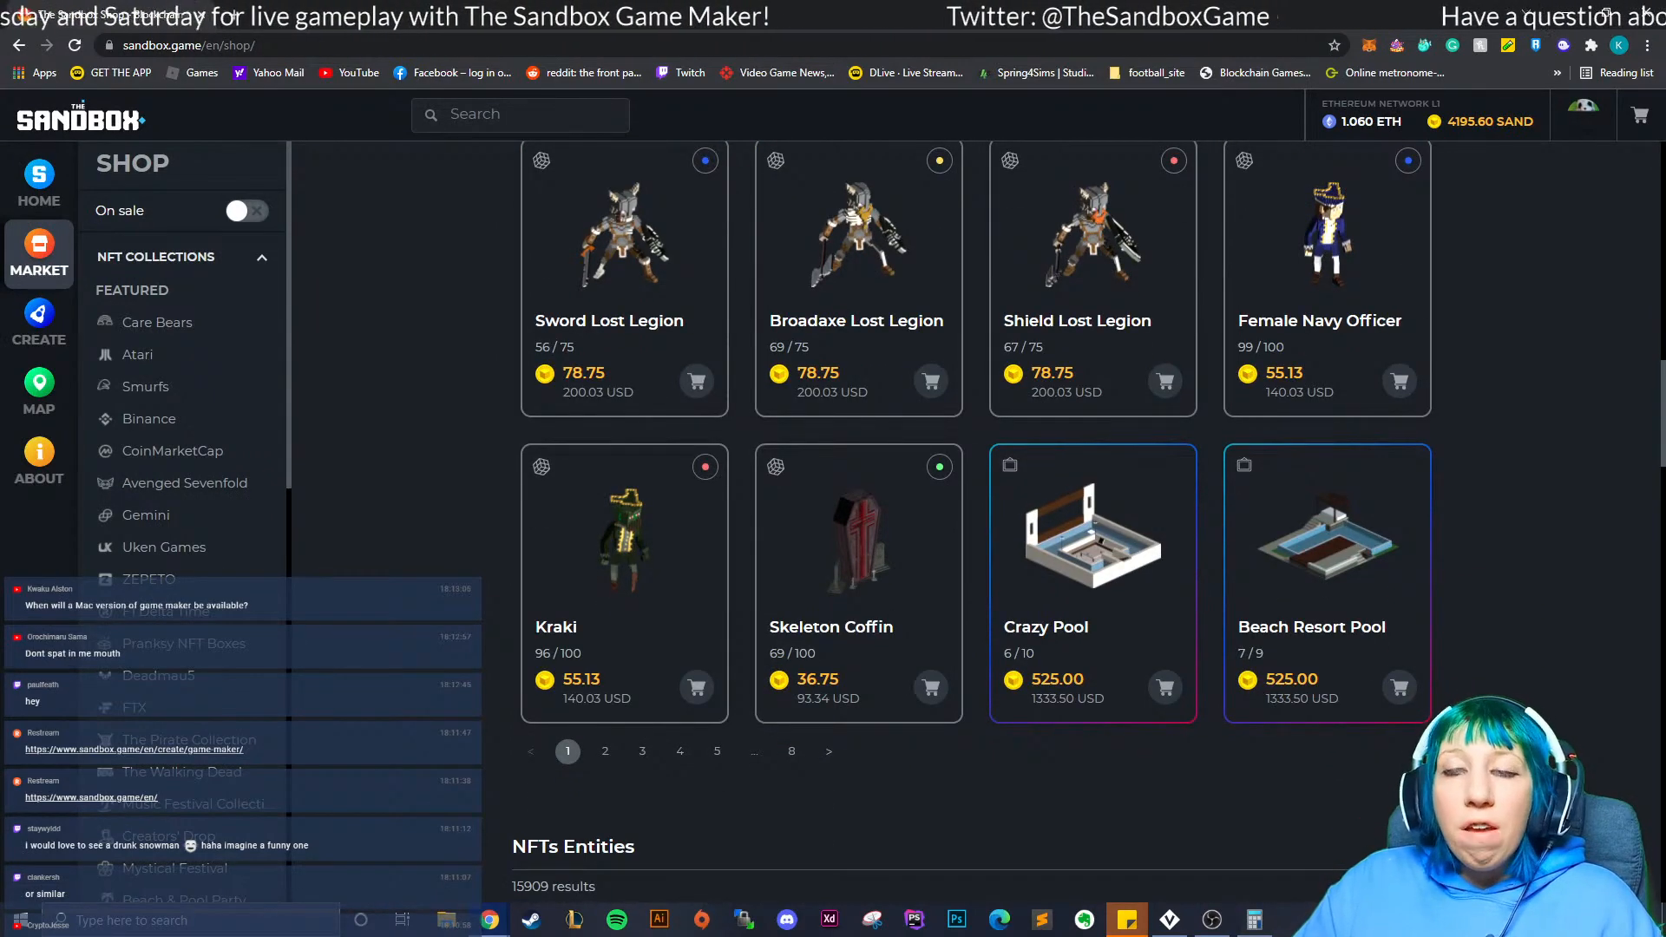
click(1648, 12)
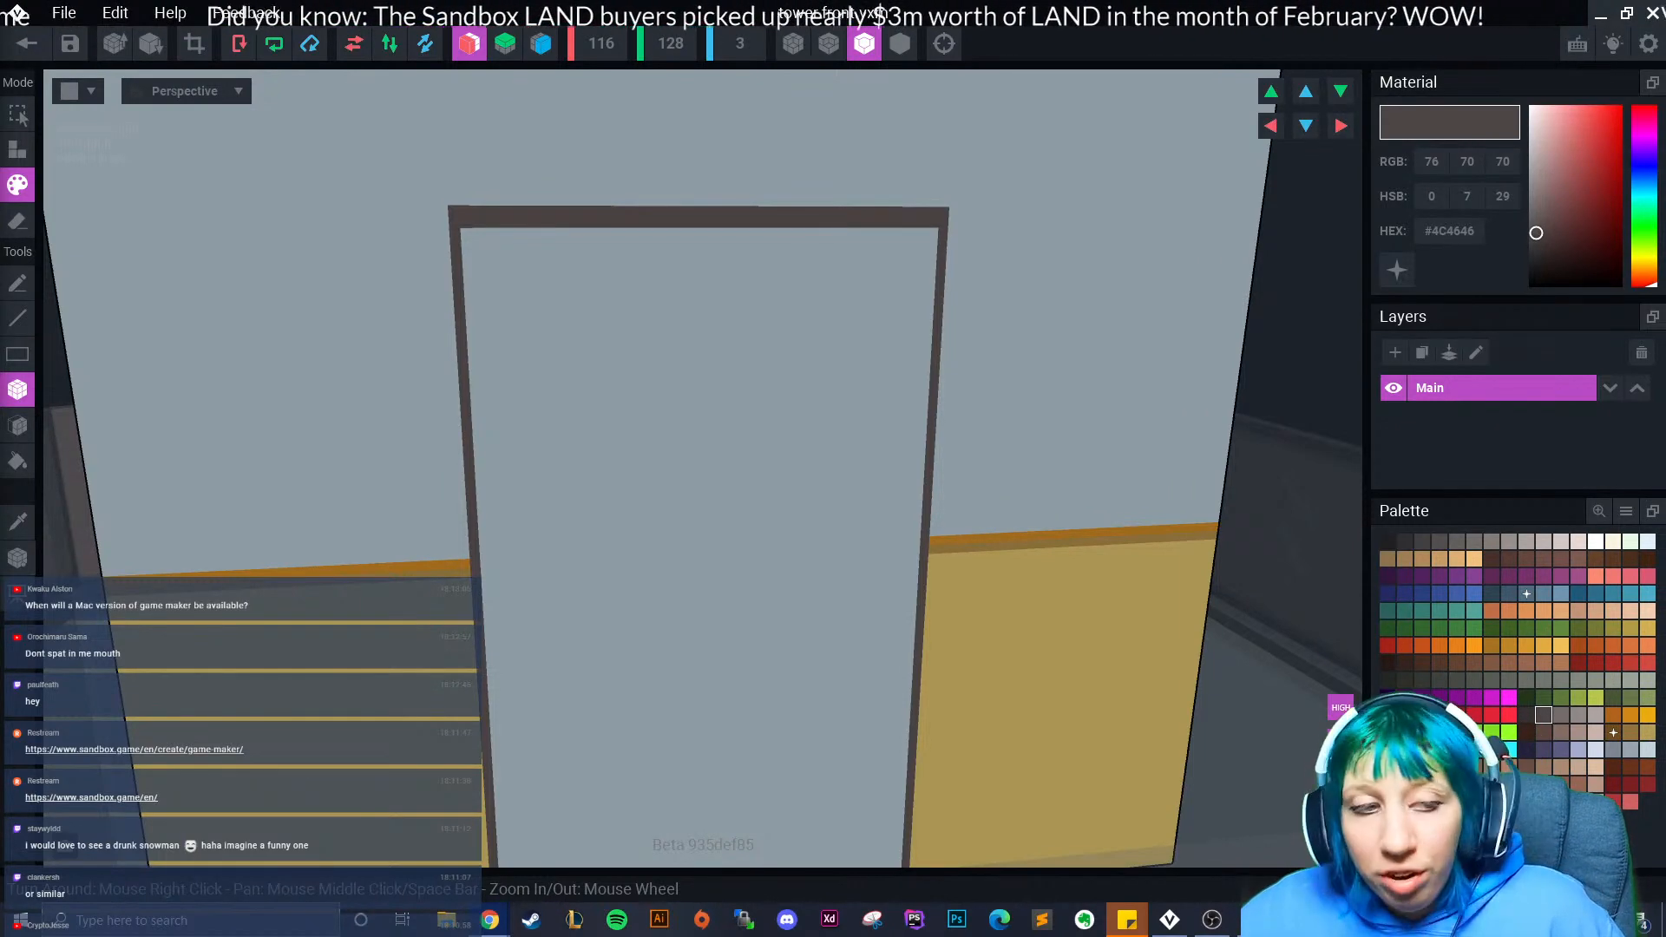
right_drag(656, 636, 661, 637)
scroll(661, 637, up, 2)
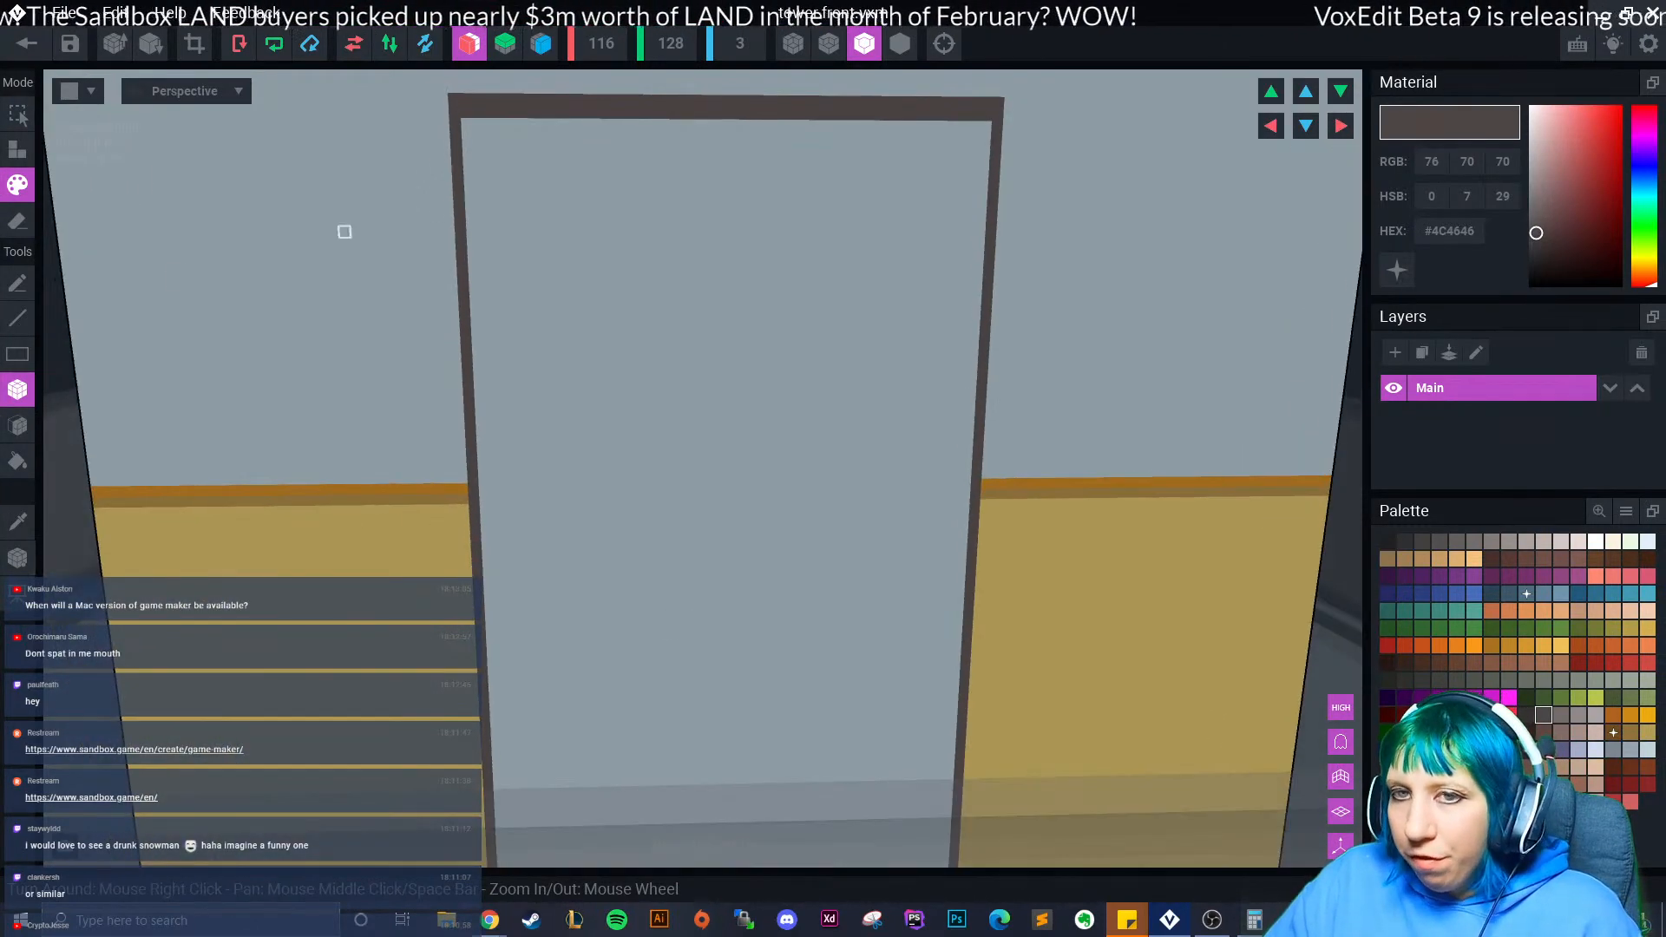
drag(467, 124, 640, 791)
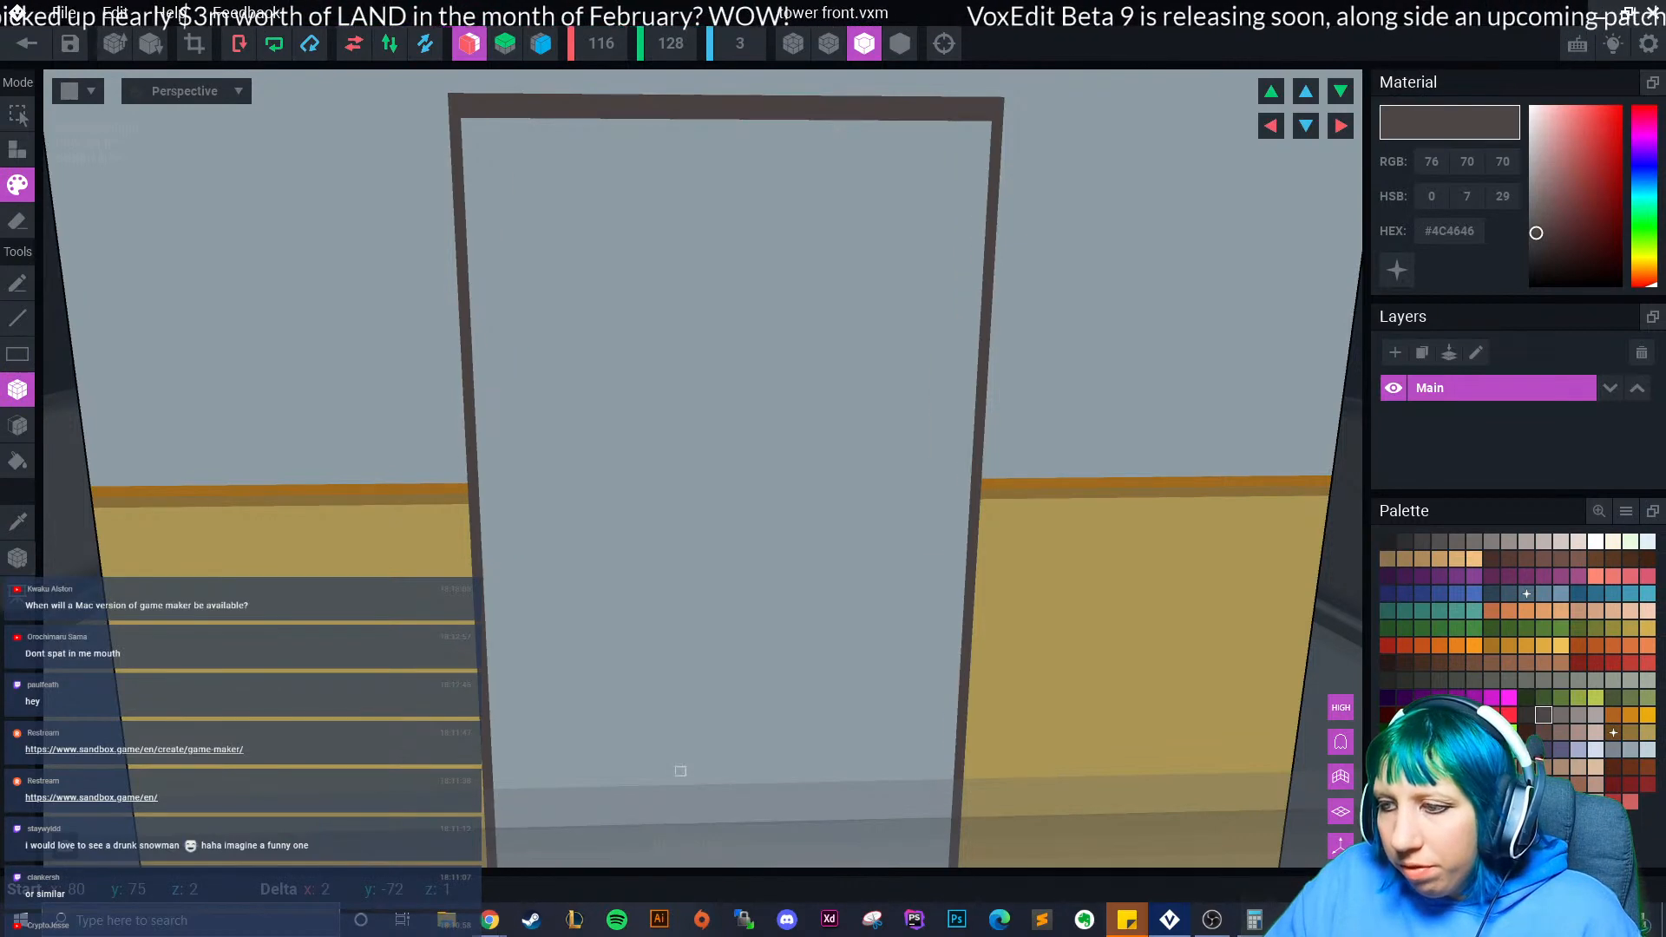
drag(466, 125, 504, 865)
key(ctrl+z)
- Thicken both vertical sides of the doorway frame to 2 voxels with #4C4646, from the wall's base to the frame's top
middle_drag(507, 859, 526, 662)
right_drag(526, 662, 482, 558)
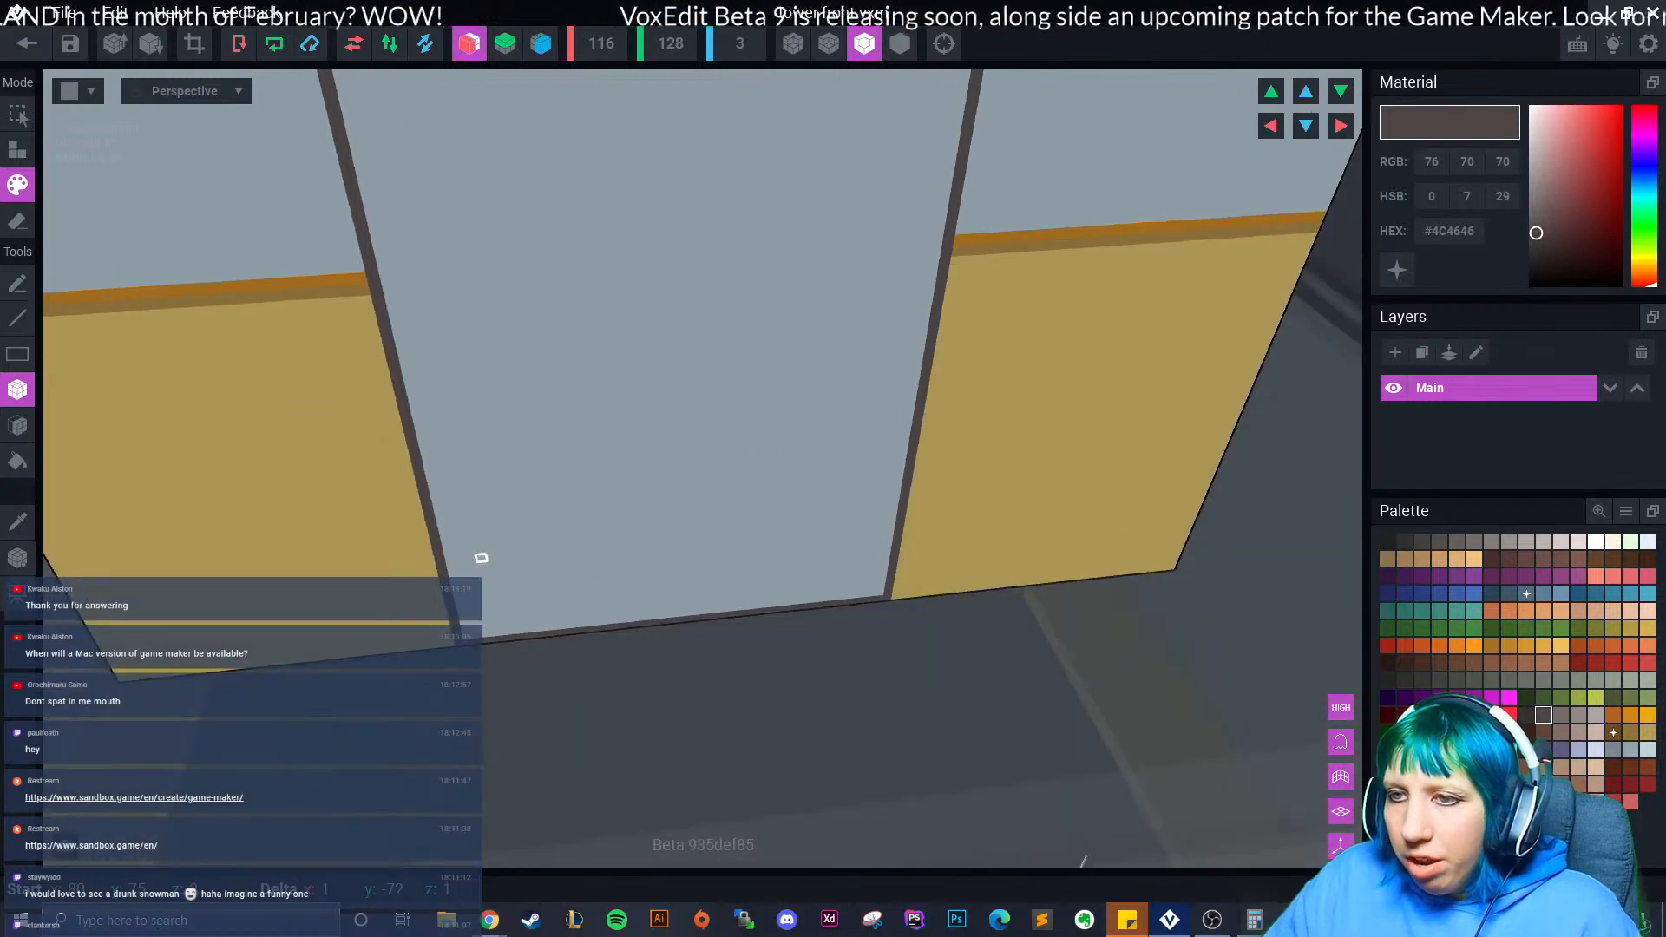
drag(468, 644, 331, 95)
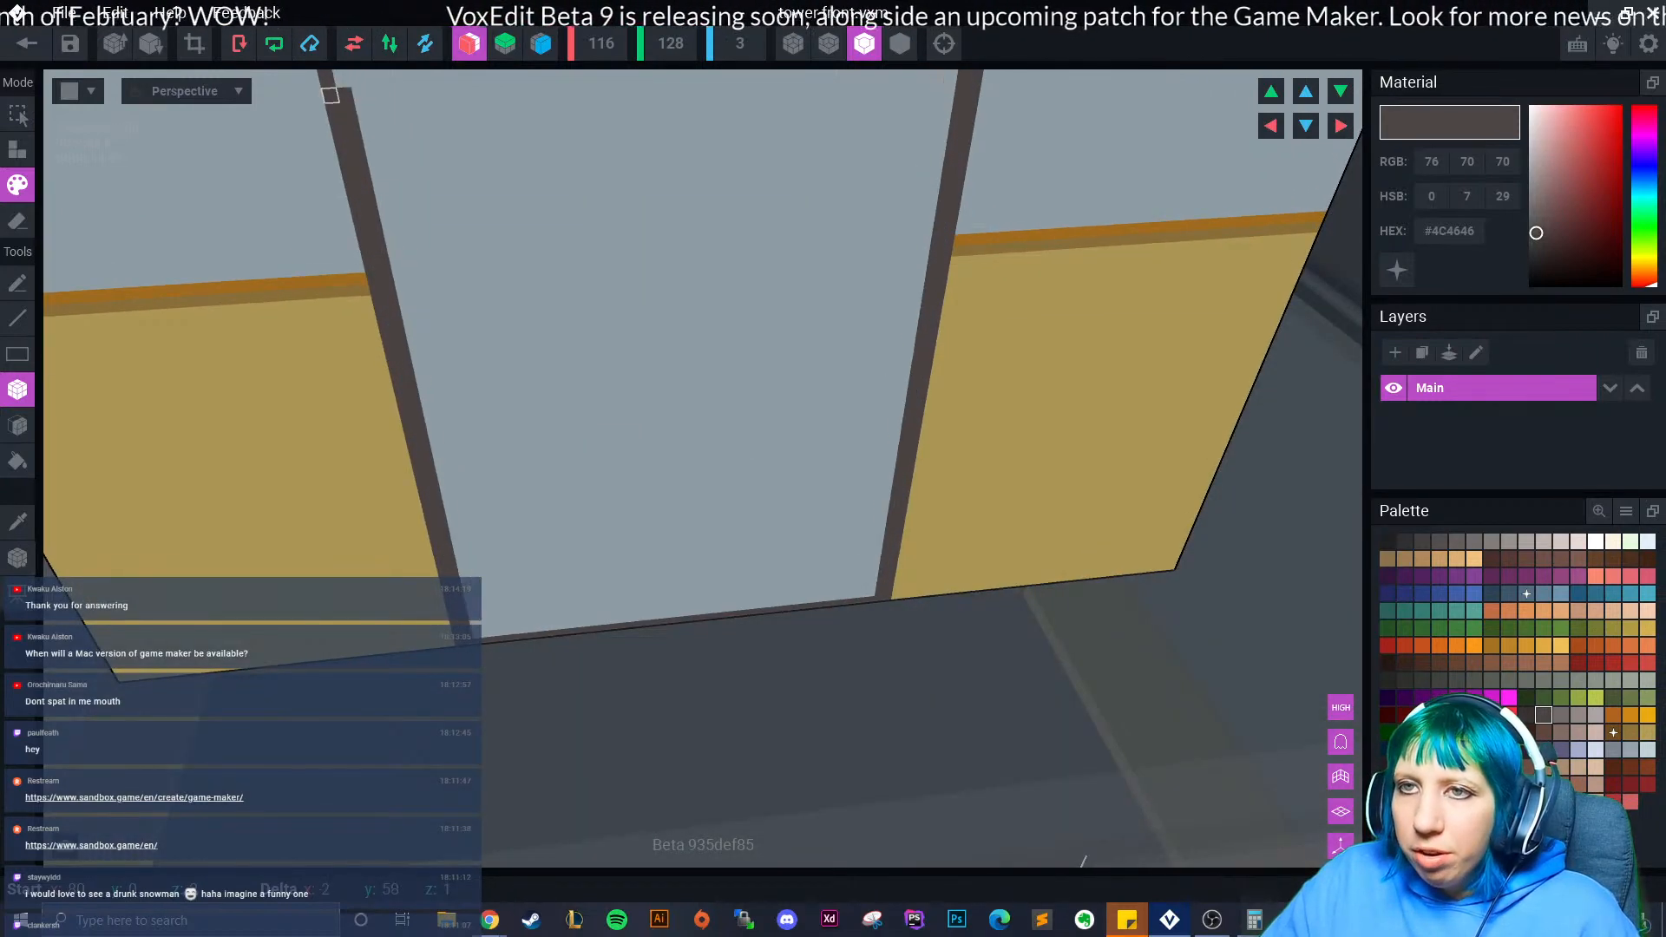
scroll(360, 269, down, 3)
drag(348, 317, 379, 476)
right_drag(380, 475, 480, 529)
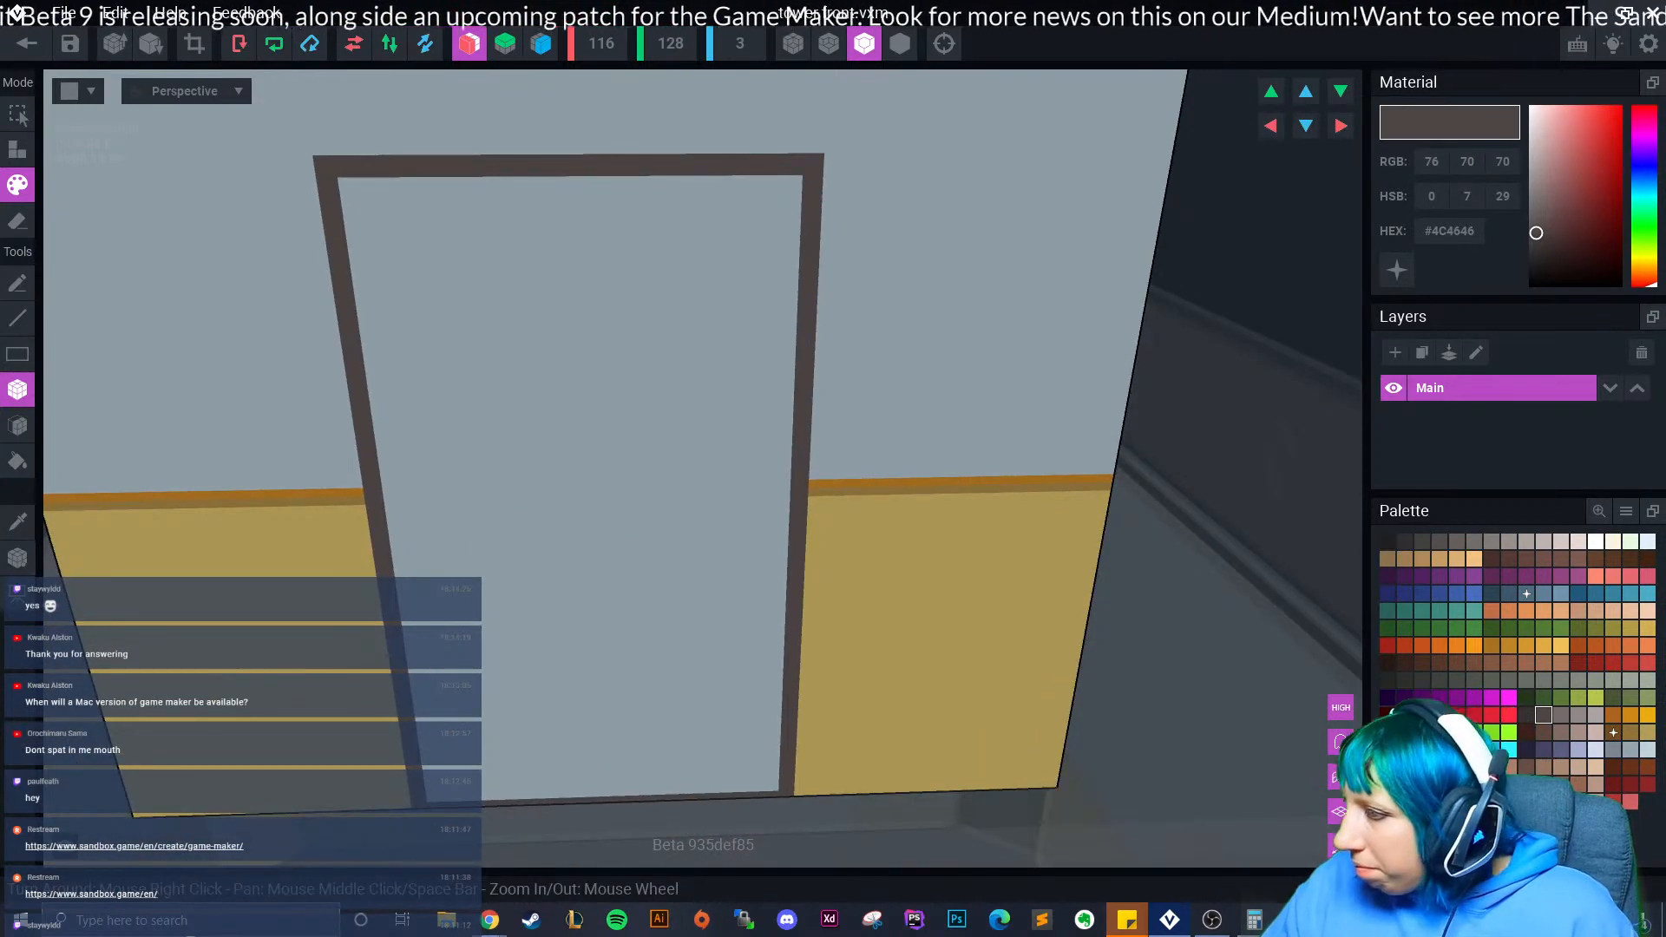
- Fill the doorway with grey-brown #746C6A and paint a dark #363131 shadow strip along the door's top edge
click(1561, 715)
drag(342, 176, 656, 792)
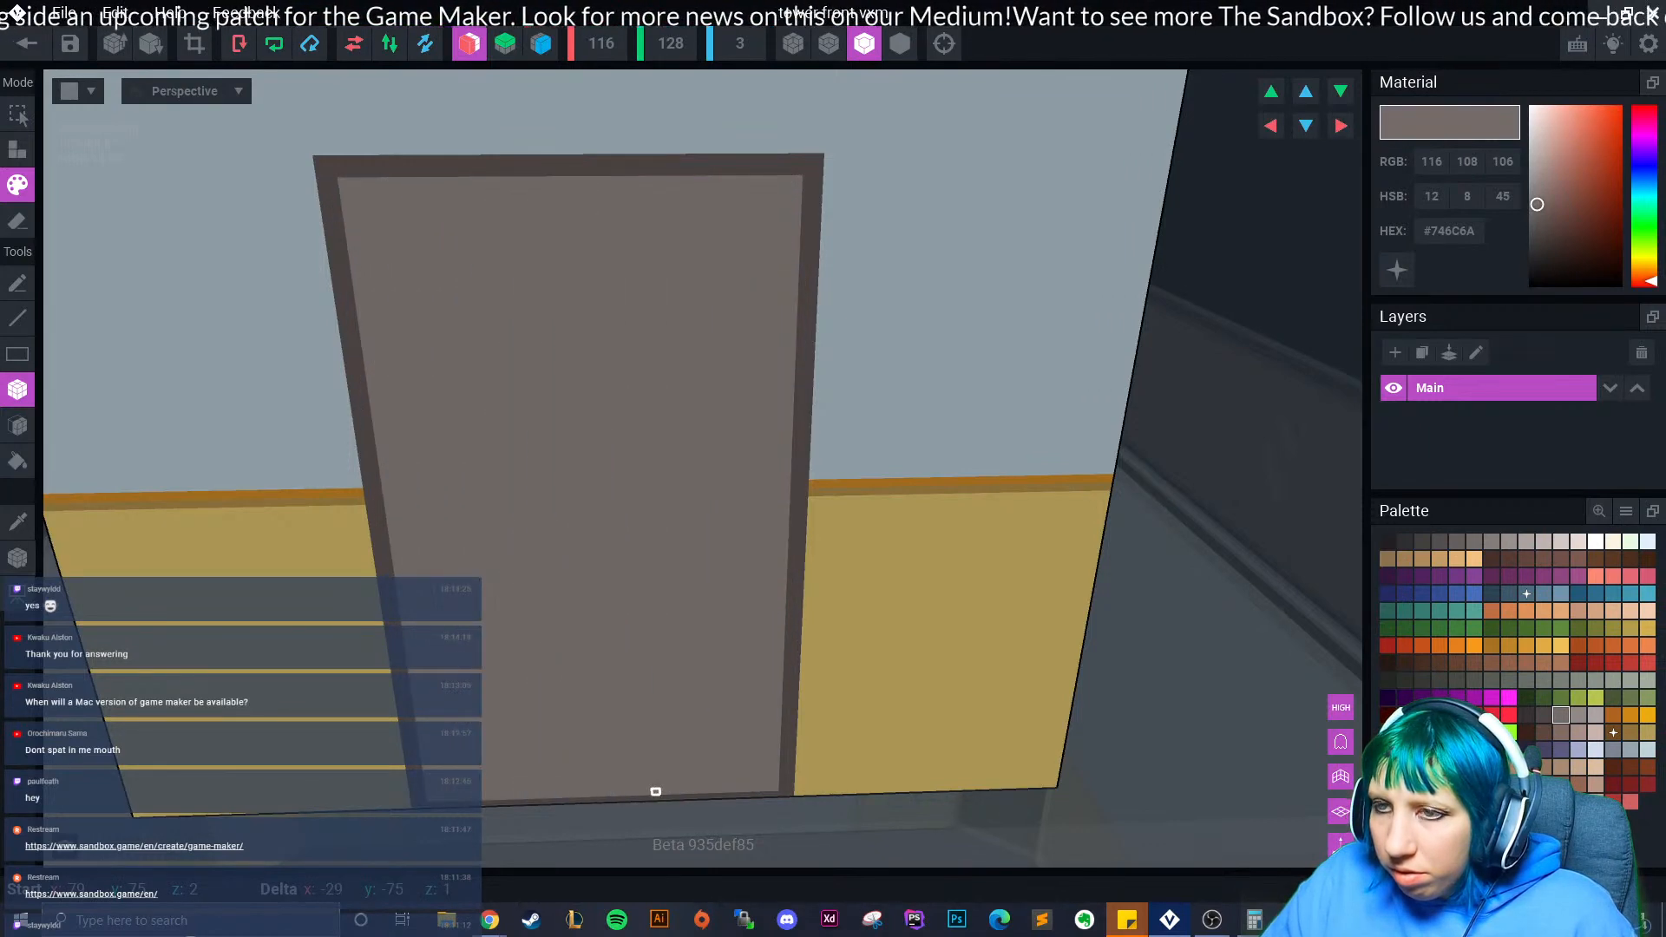
click(1543, 715)
click(1527, 715)
mouse_move(344, 183)
mouse_down()
mouse_move(662, 192)
mouse_move(807, 176)
mouse_up()
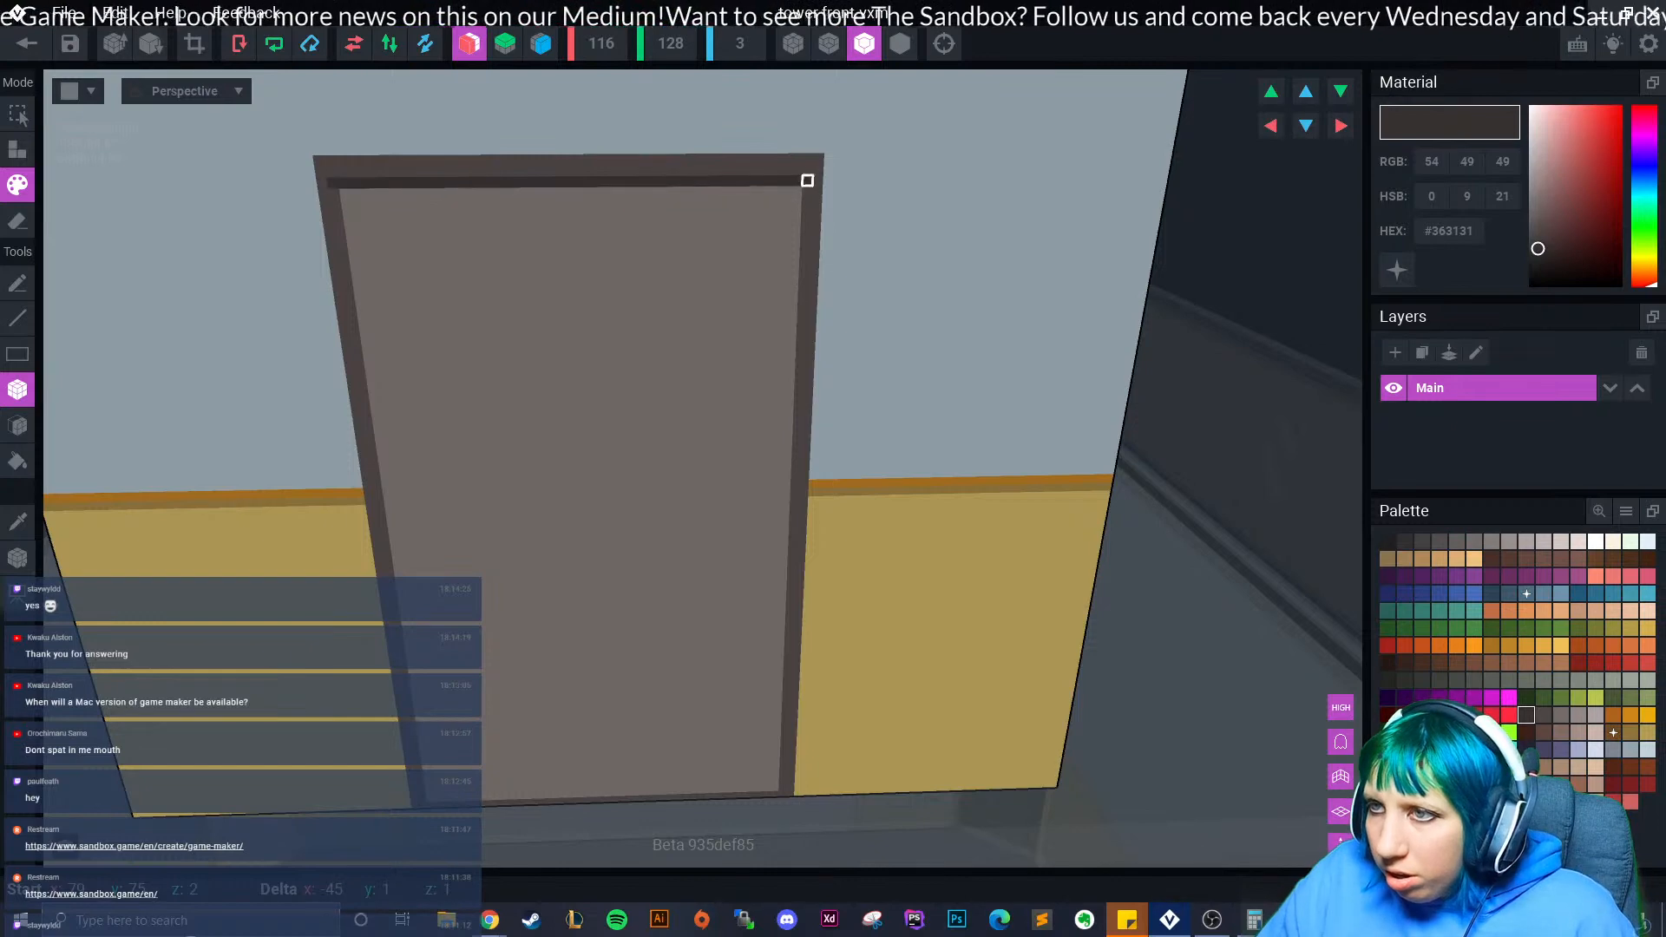
key(ctrl+z)
drag(343, 182, 774, 787)
key(ctrl+z)
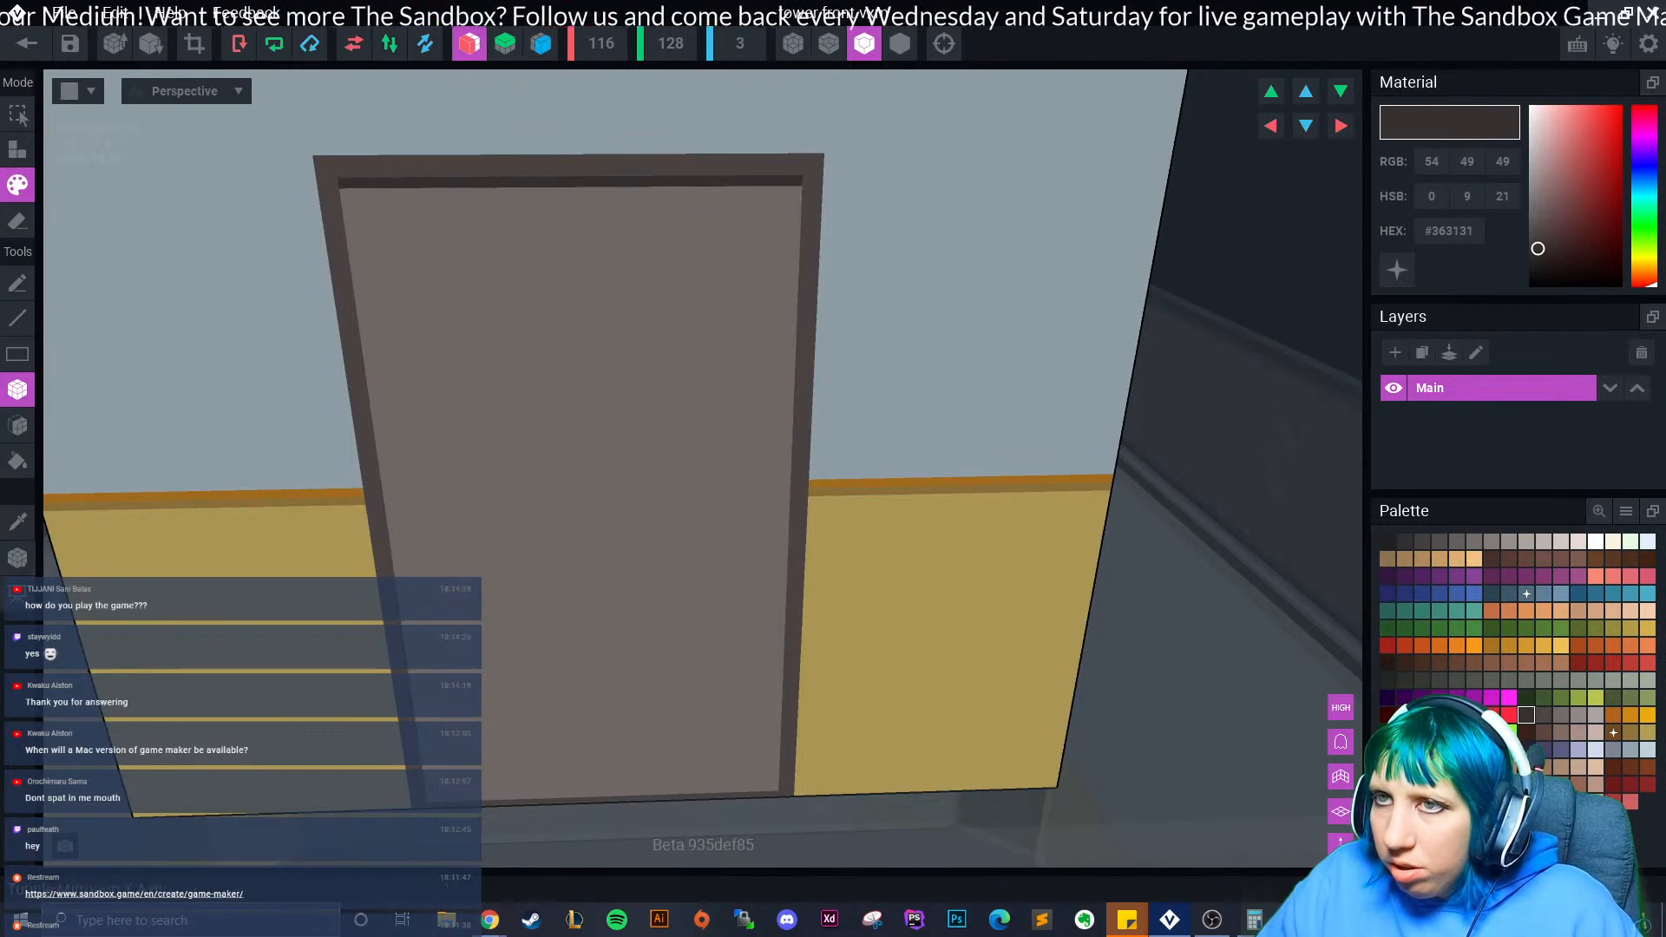
- Paint a #363131 shadow strip down the door's left inner edge and a light #918987 highlight strip down its right inner edge
drag(345, 194, 440, 747)
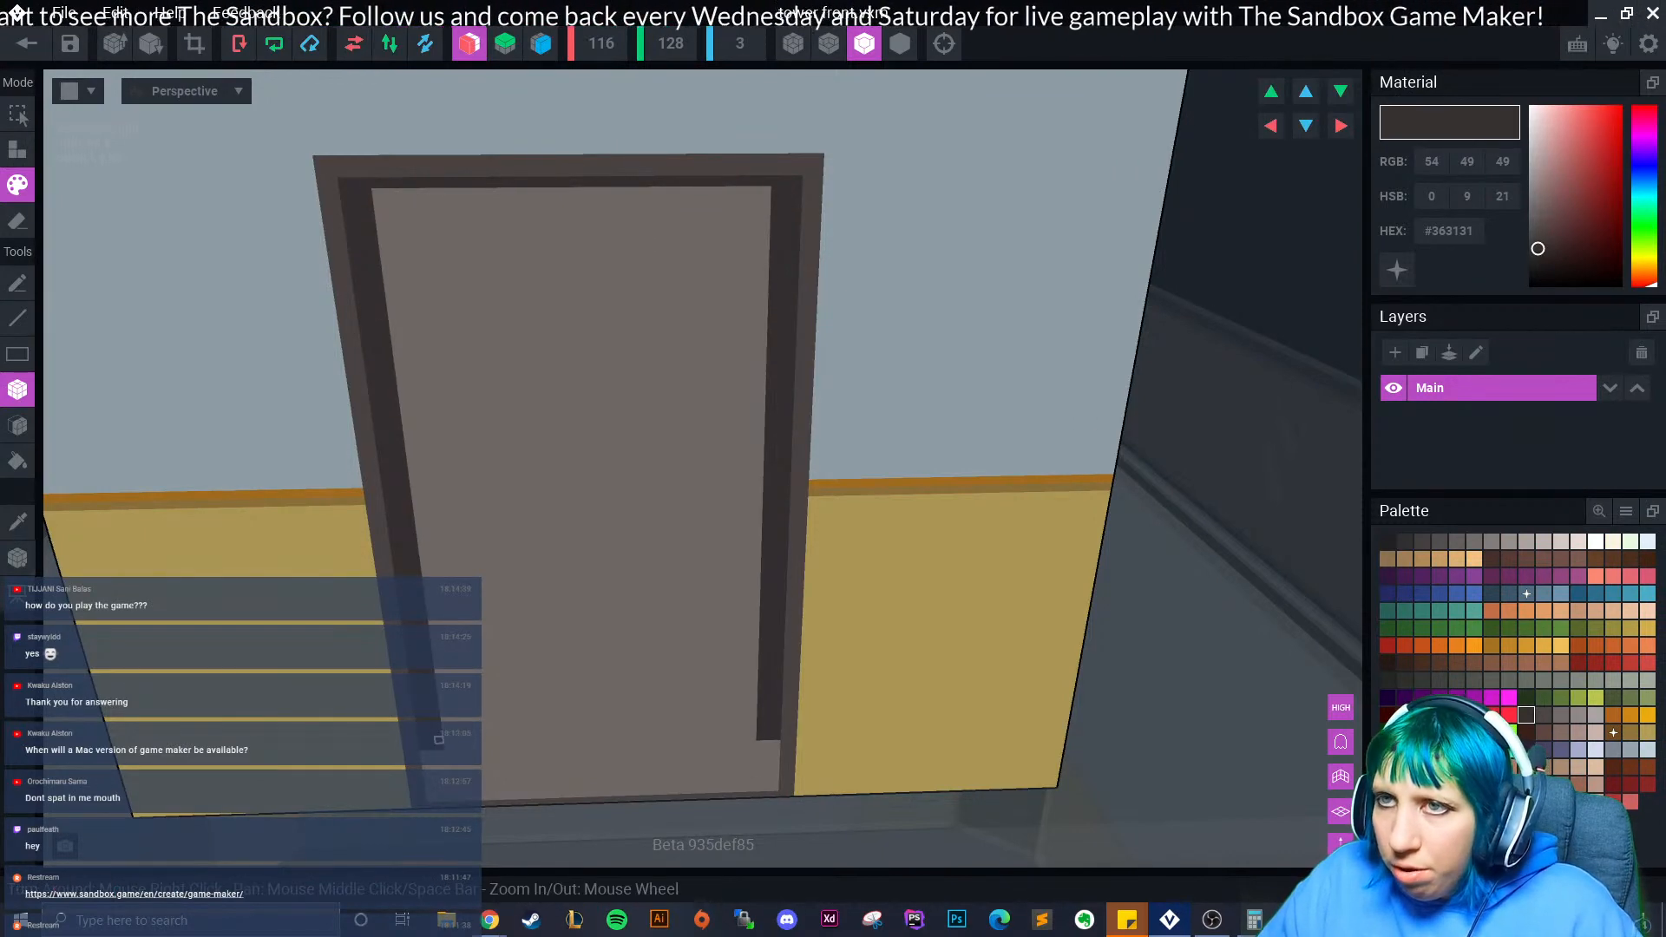
key(ctrl+z)
drag(346, 194, 441, 802)
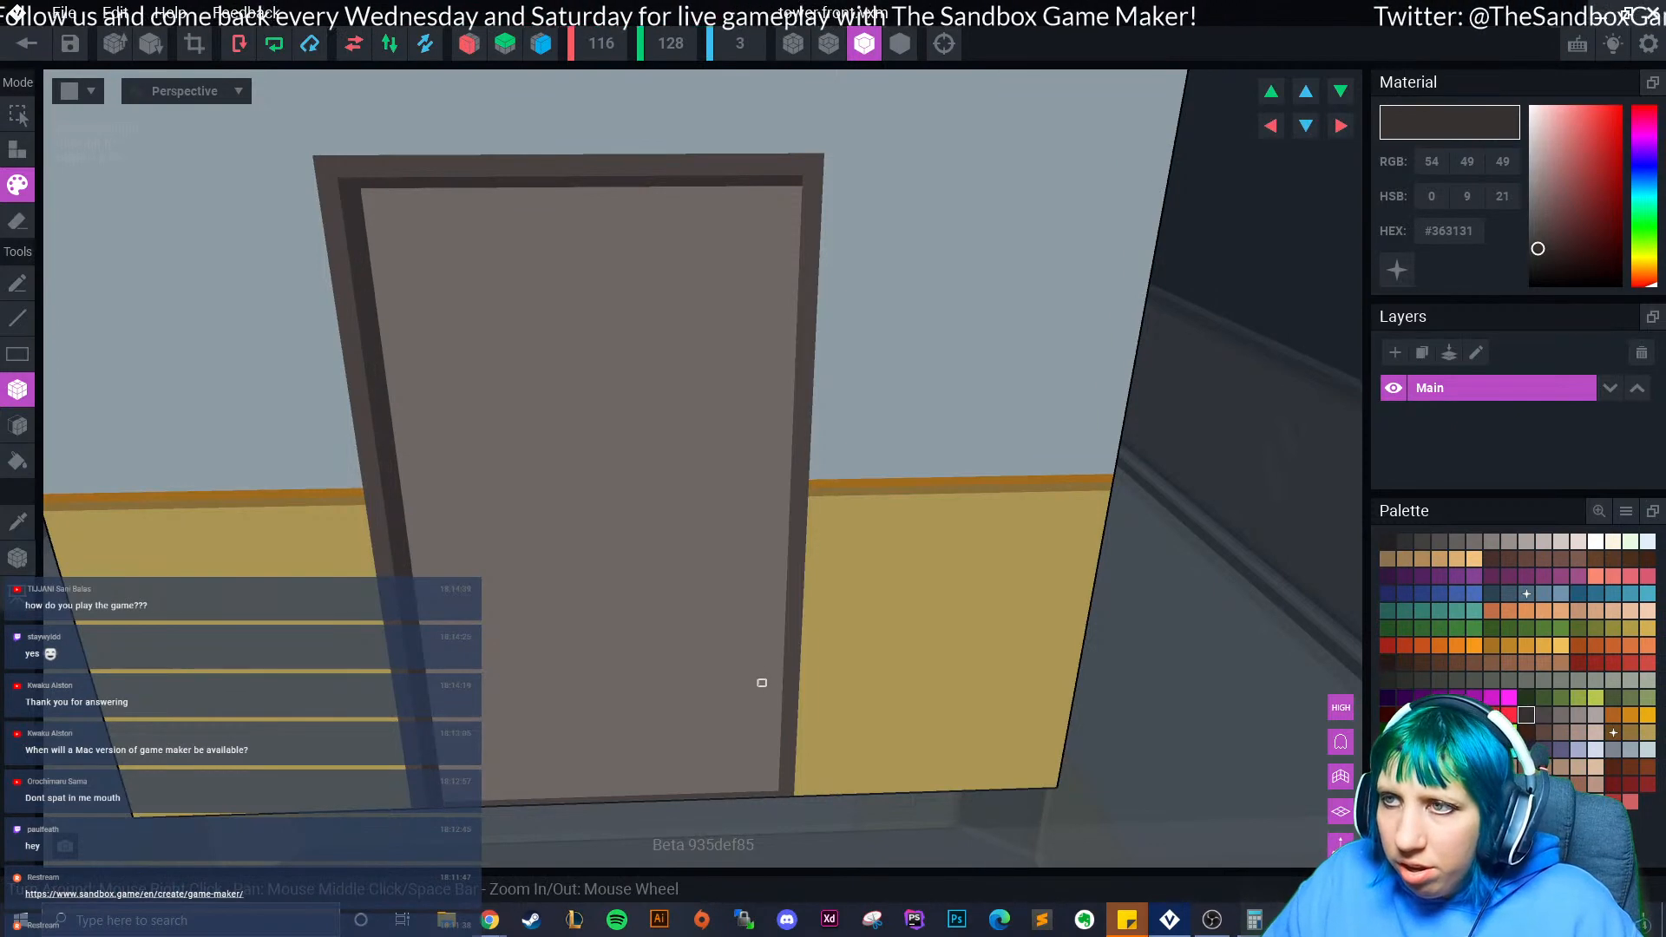
right_drag(758, 681, 732, 637)
right_drag(557, 713, 874, 349)
click(1579, 715)
drag(775, 209, 763, 783)
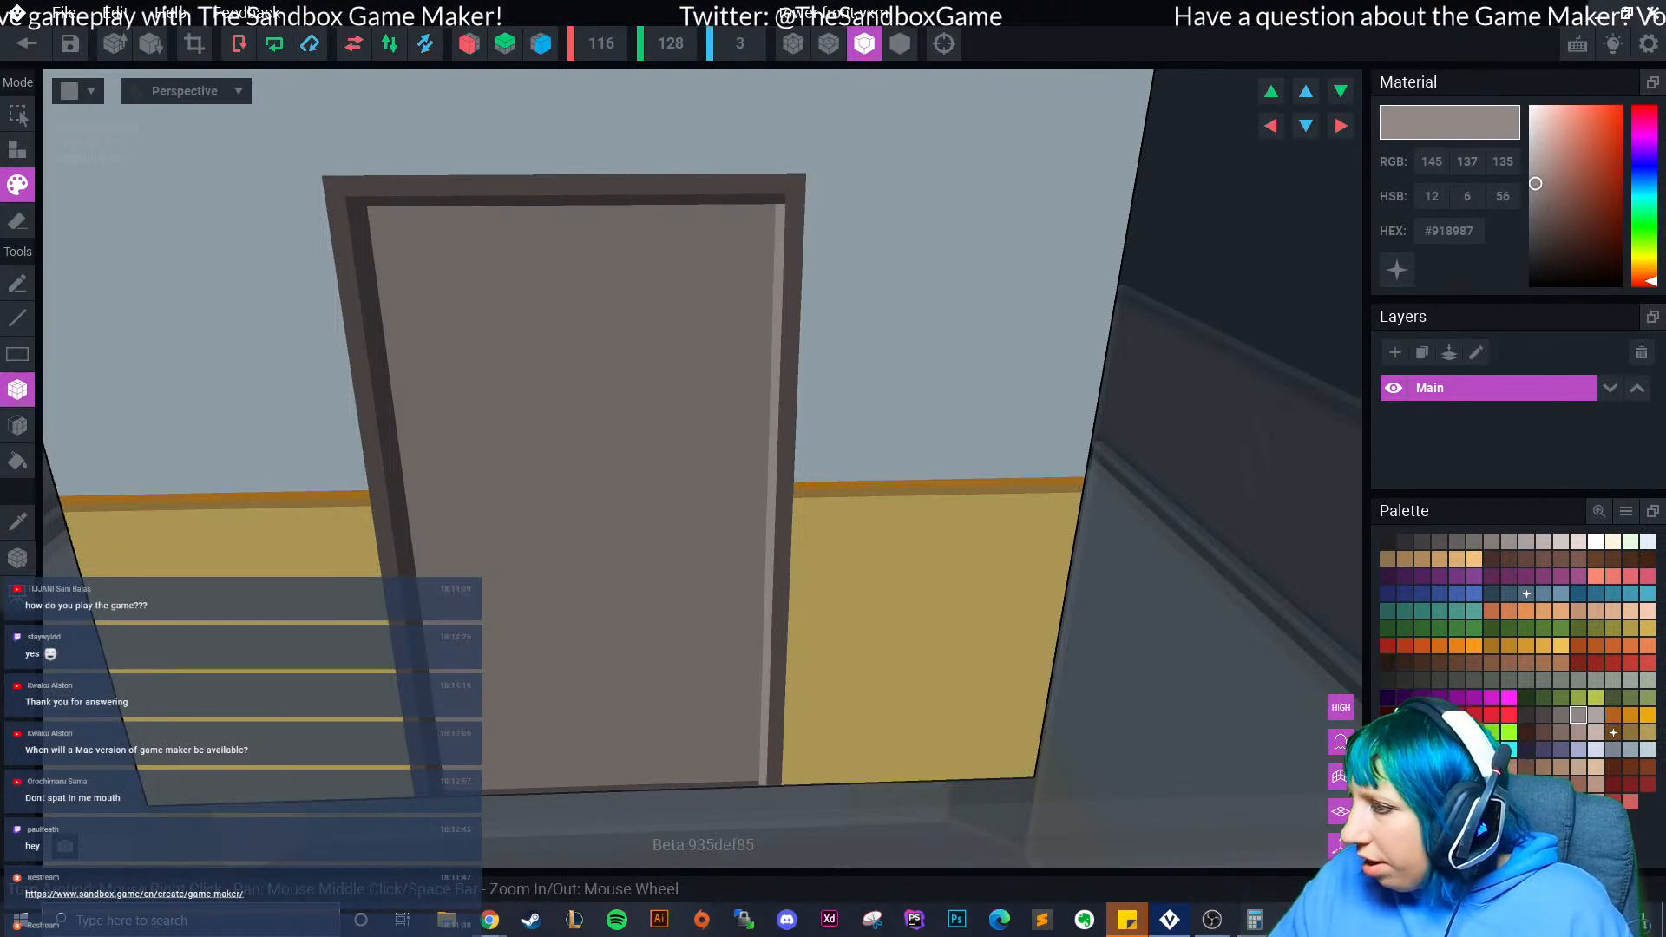
- Paint a gold #A78034 trim around the doorway frame, across its top and down both sides to the yellow wall band
click(1630, 732)
click(1593, 167)
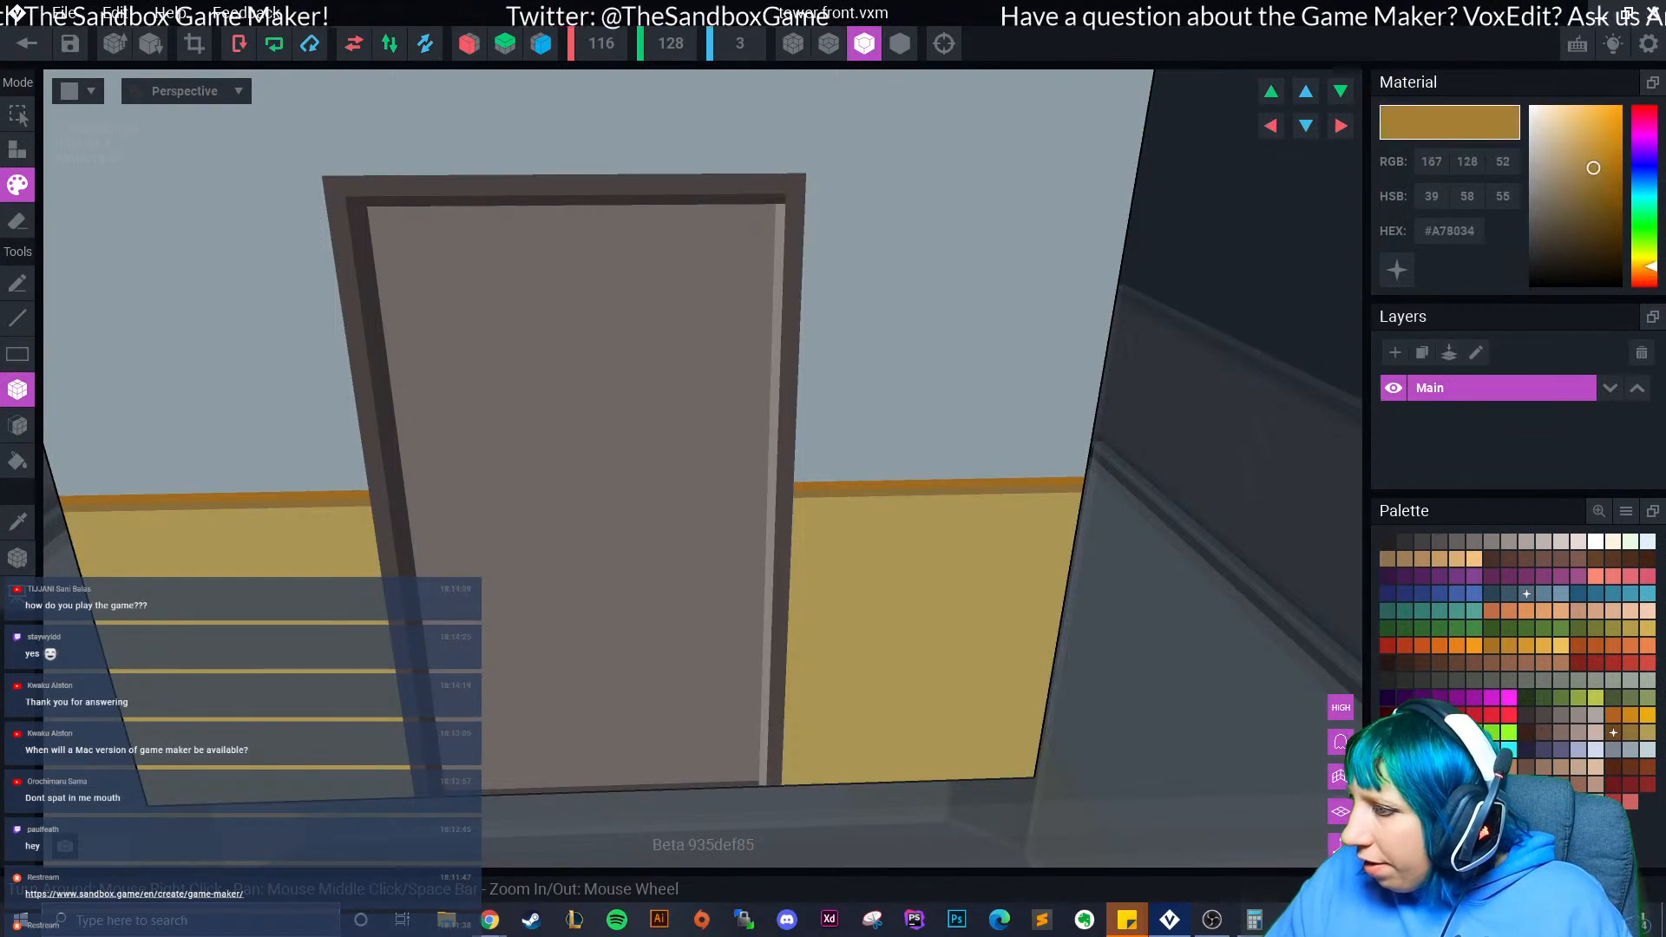
drag(325, 170, 802, 147)
drag(323, 170, 342, 483)
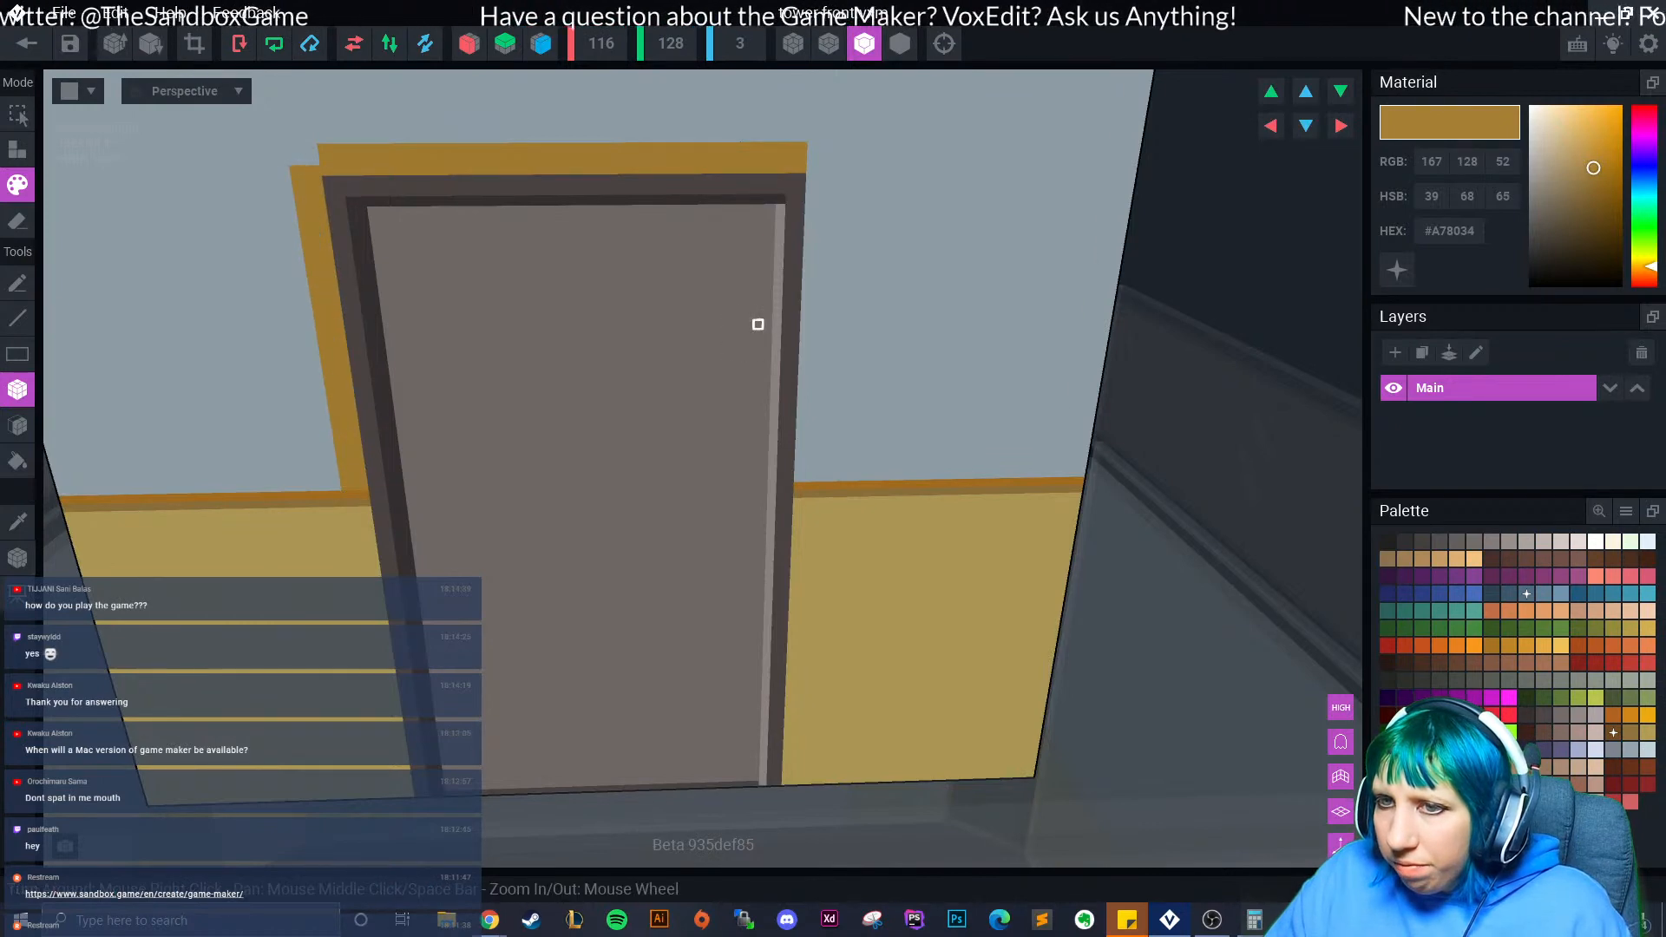
click(820, 170)
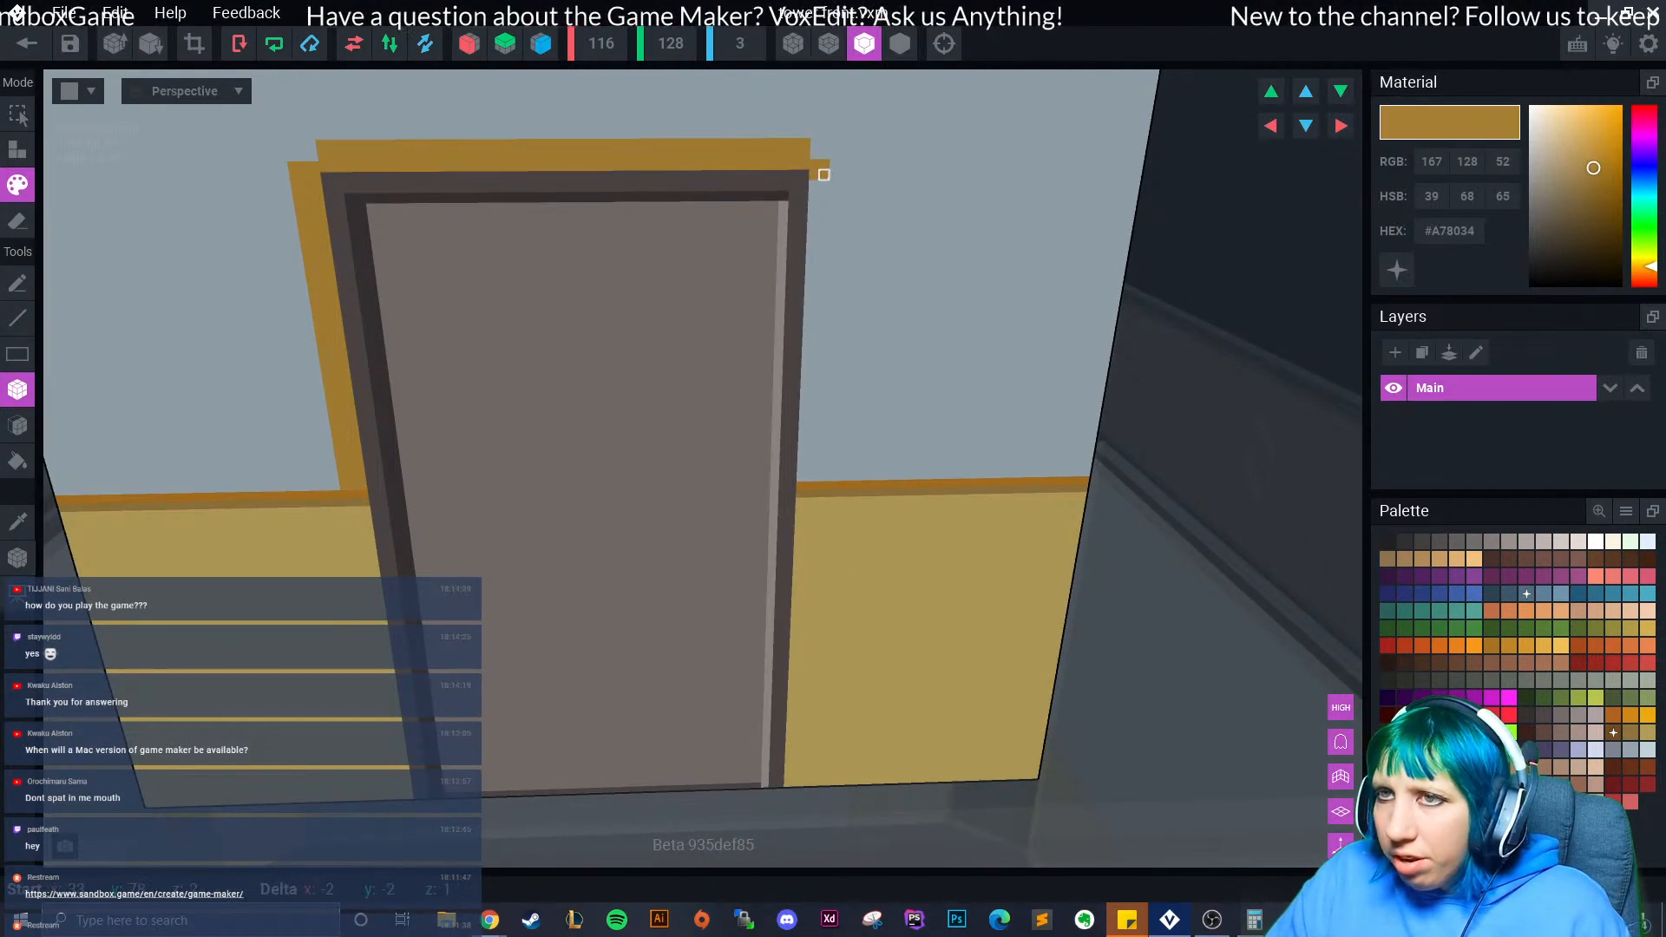
click(18, 425)
click(314, 239)
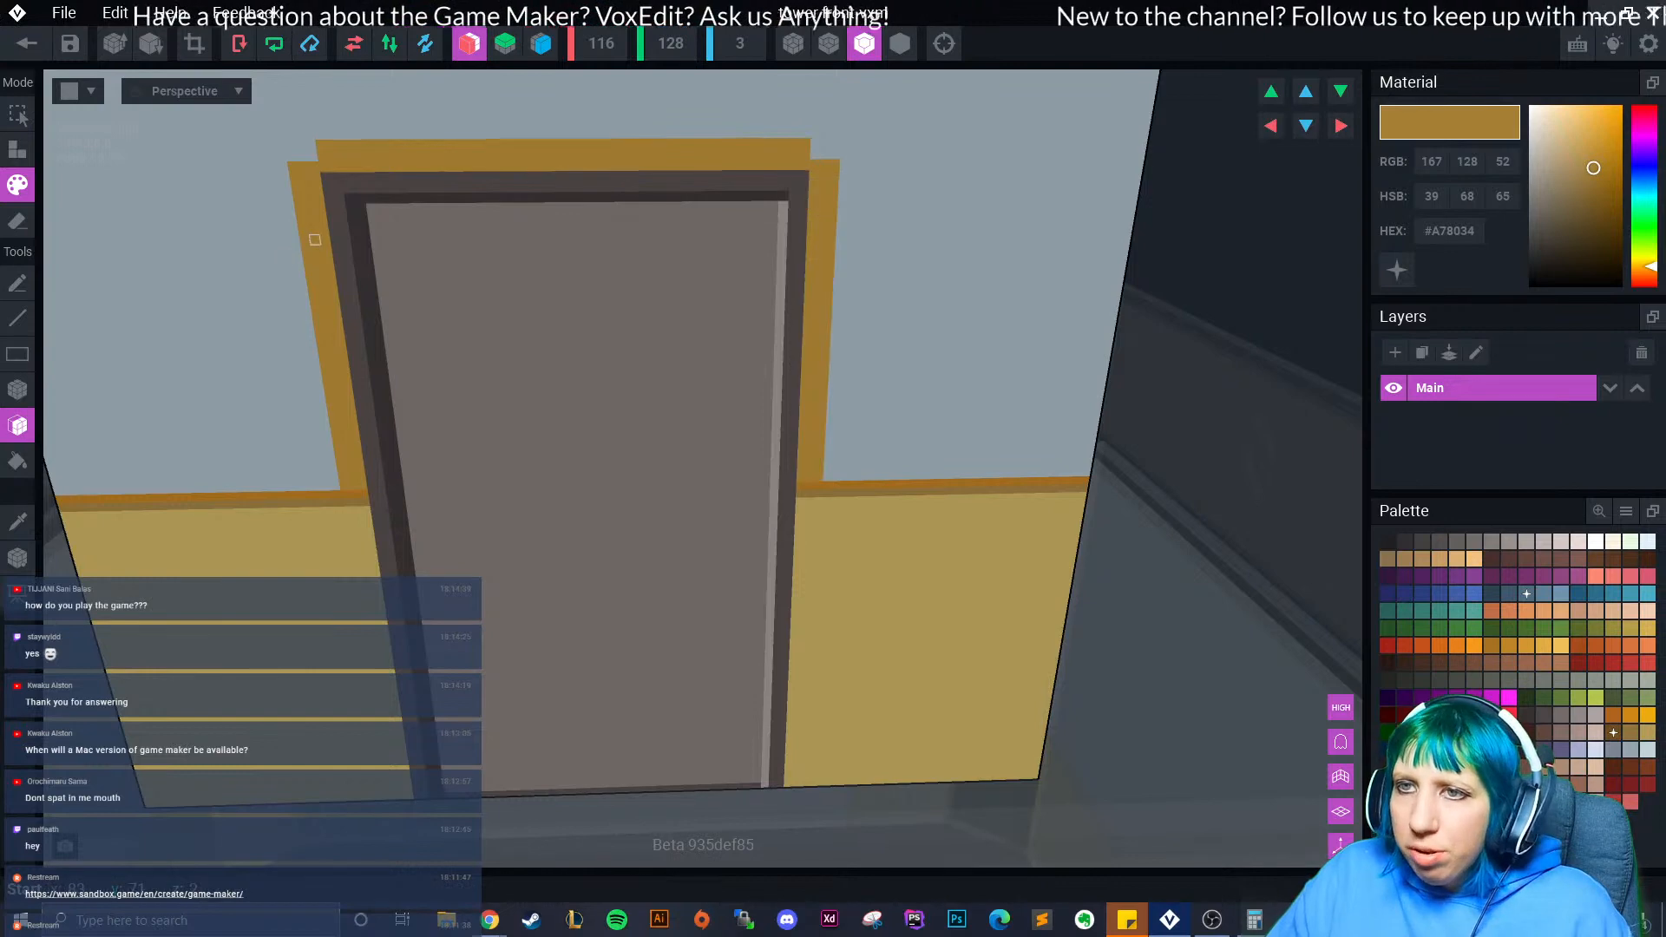
- Continue the gold #A78034 trim as a thin line along the top of the yellow wall band out to the wall's edges
right_drag(722, 485, 781, 558)
scroll(781, 558, down, 5)
scroll(610, 573, up, 4)
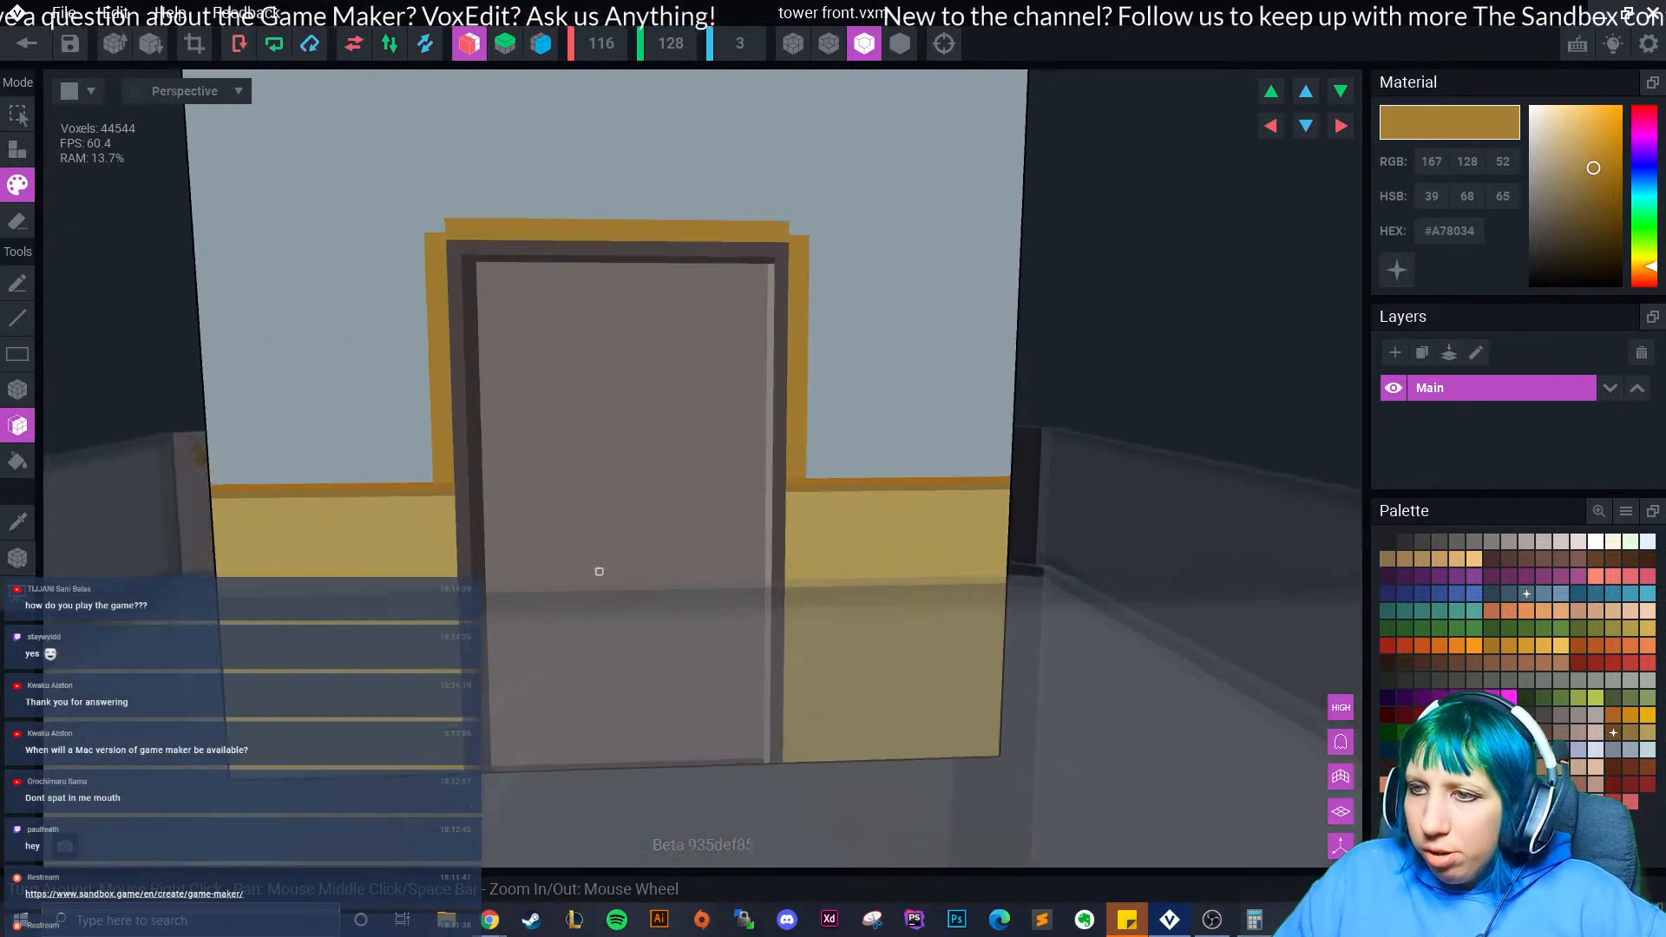
drag(409, 472, 170, 473)
right_drag(212, 482, 434, 512)
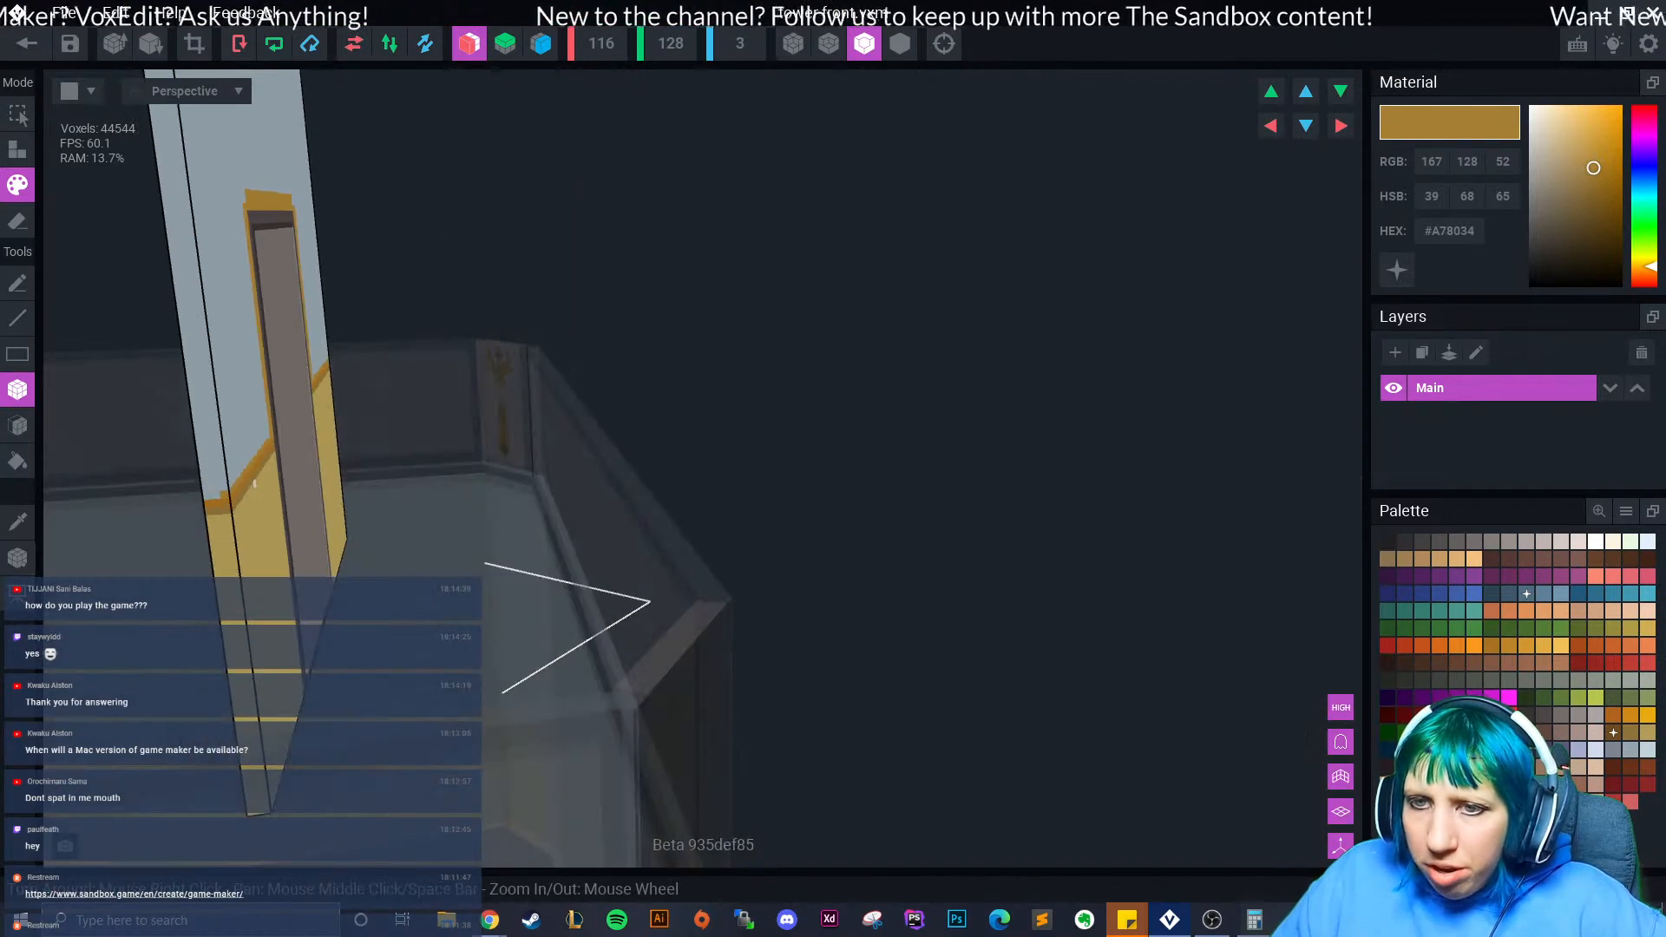
drag(229, 495, 209, 497)
mouse_move(434, 499)
right_down()
mouse_move(289, 487)
mouse_move(434, 491)
right_up()
scroll(435, 491, down, 2)
scroll(467, 485, up, 2)
- Paint a bracket-shaped handle in glowing blue #4E6C81 near the door's left edge at mid height
middle_drag(604, 474, 606, 558)
right_drag(611, 556, 602, 558)
scroll(602, 558, up, 2)
middle_drag(602, 558, 611, 489)
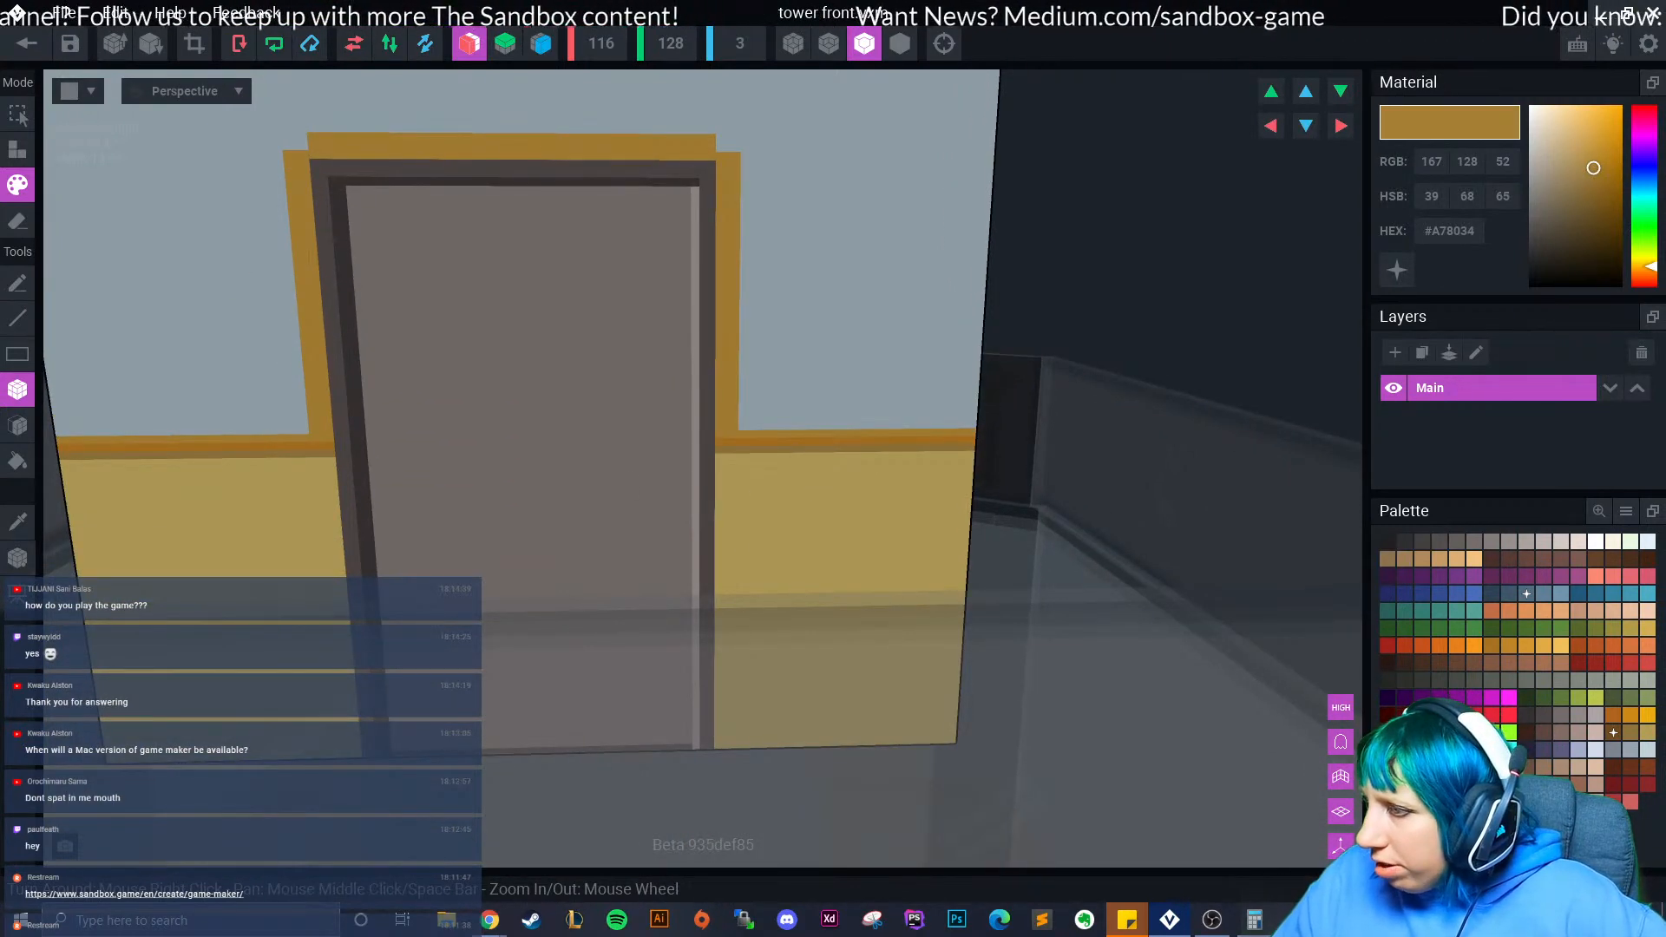
click(1526, 594)
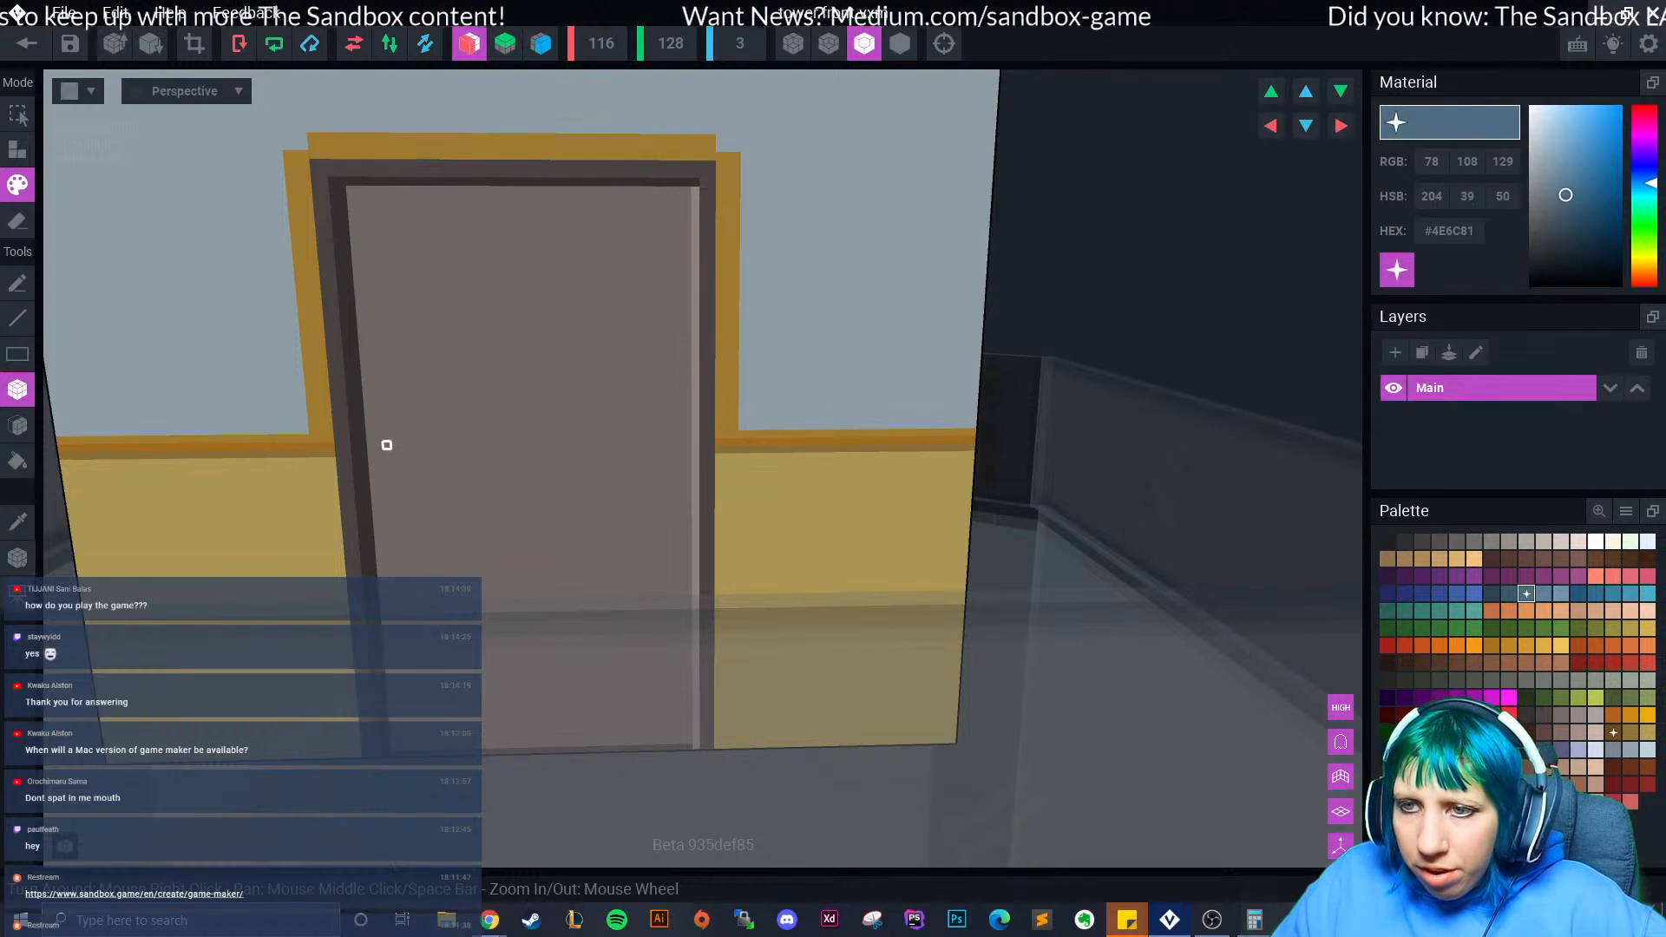
drag(387, 445, 388, 460)
key(ctrl+z)
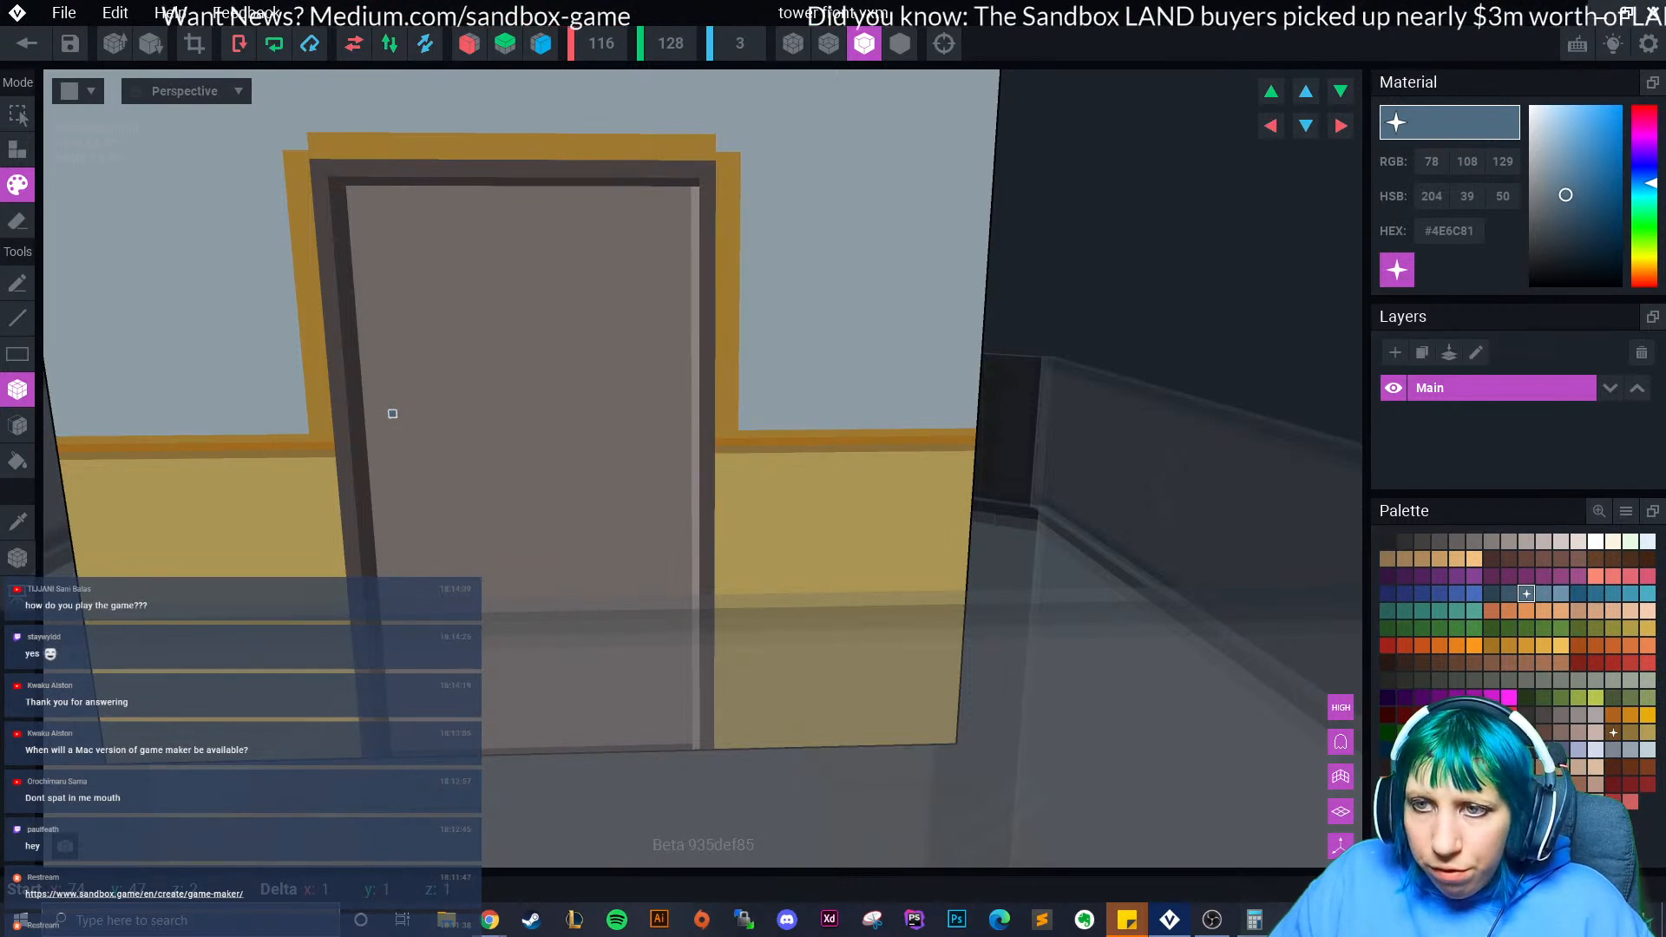
mouse_move(393, 429)
mouse_down()
mouse_move(396, 461)
mouse_move(411, 430)
mouse_move(413, 468)
mouse_up()
scroll(587, 554, down, 3)
scroll(581, 553, up, 5)
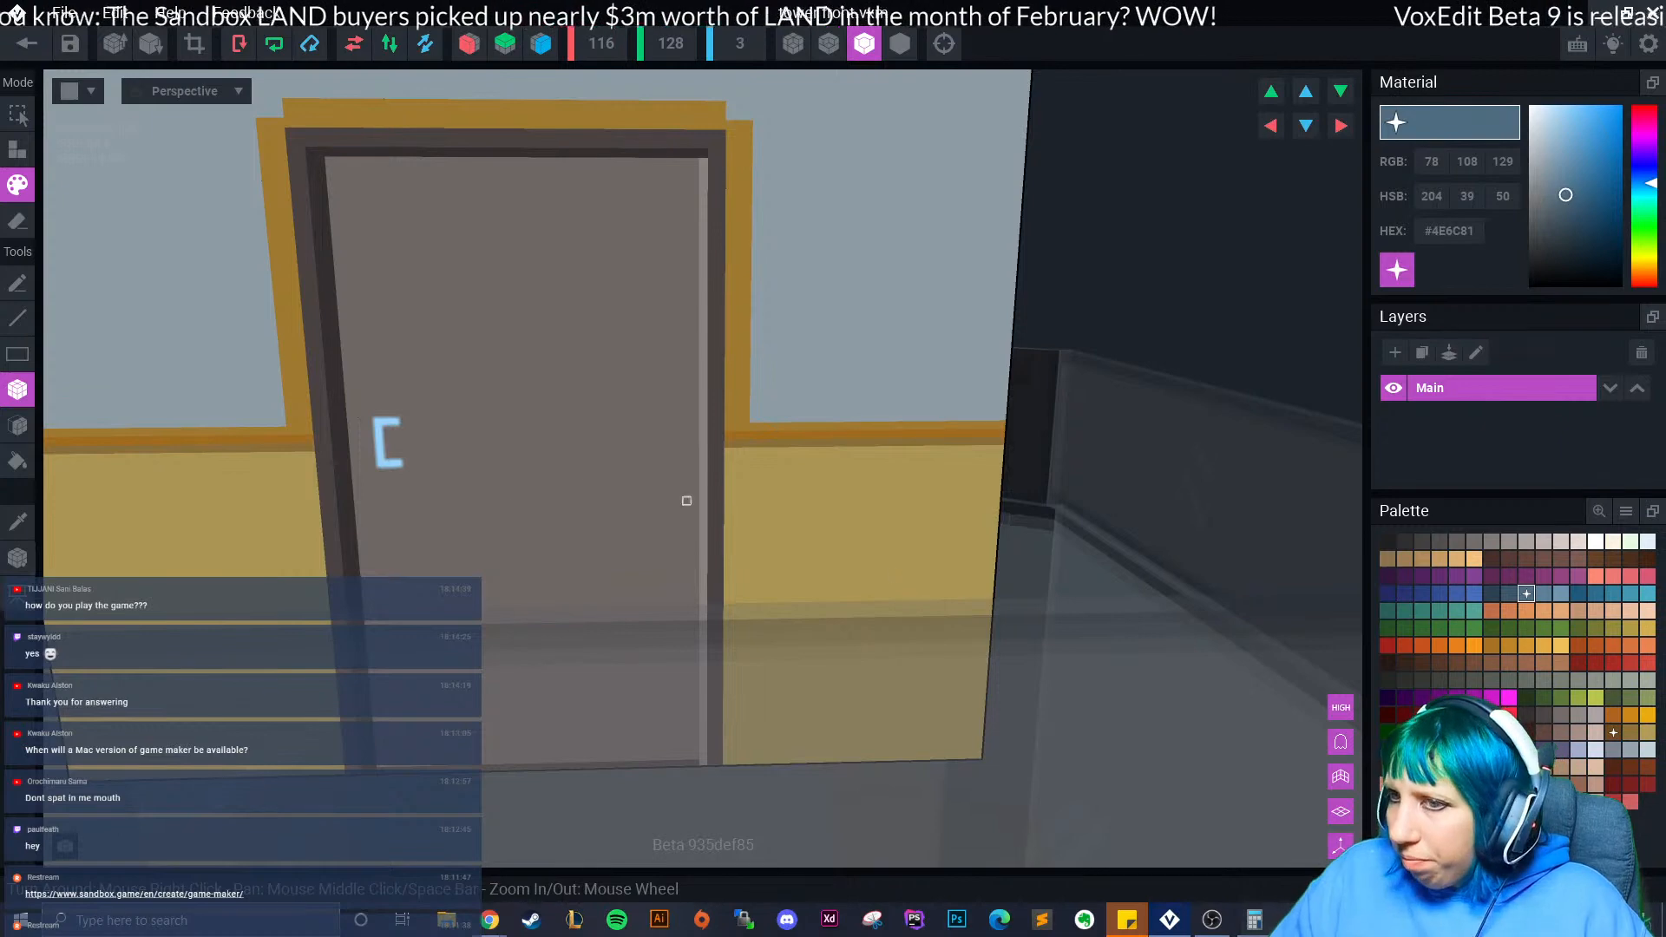
scroll(818, 522, down, 1)
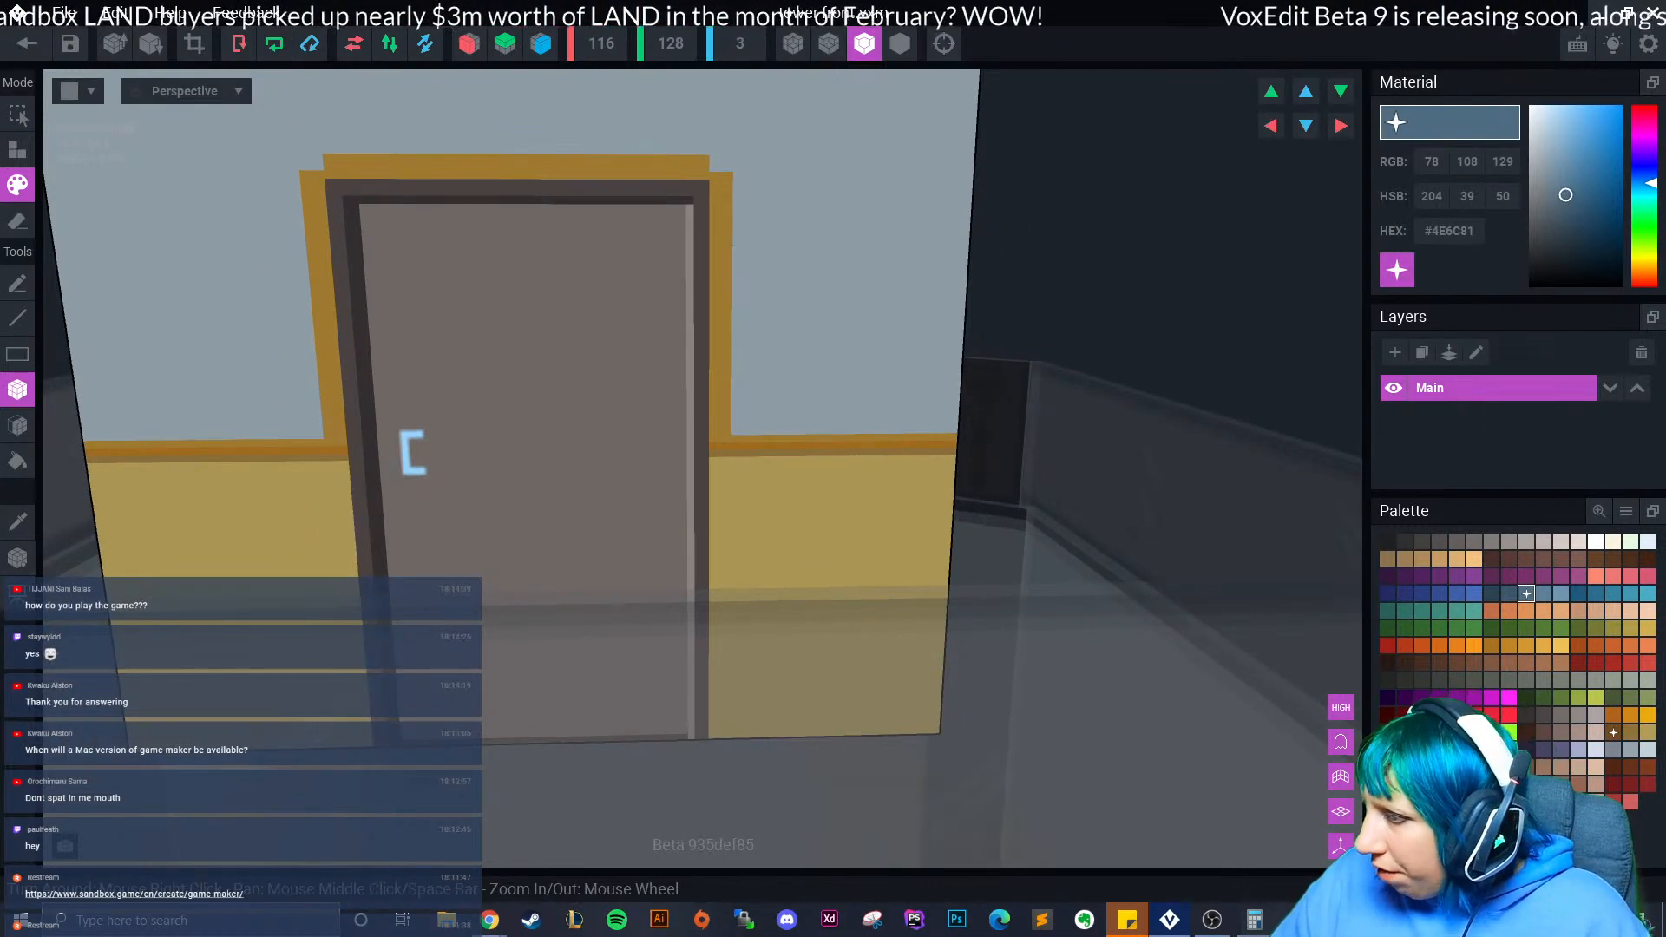
- Try dark blue #2C4353 on the door handle and replace it with the brighter non-glowing blue #4198B2
click(1491, 593)
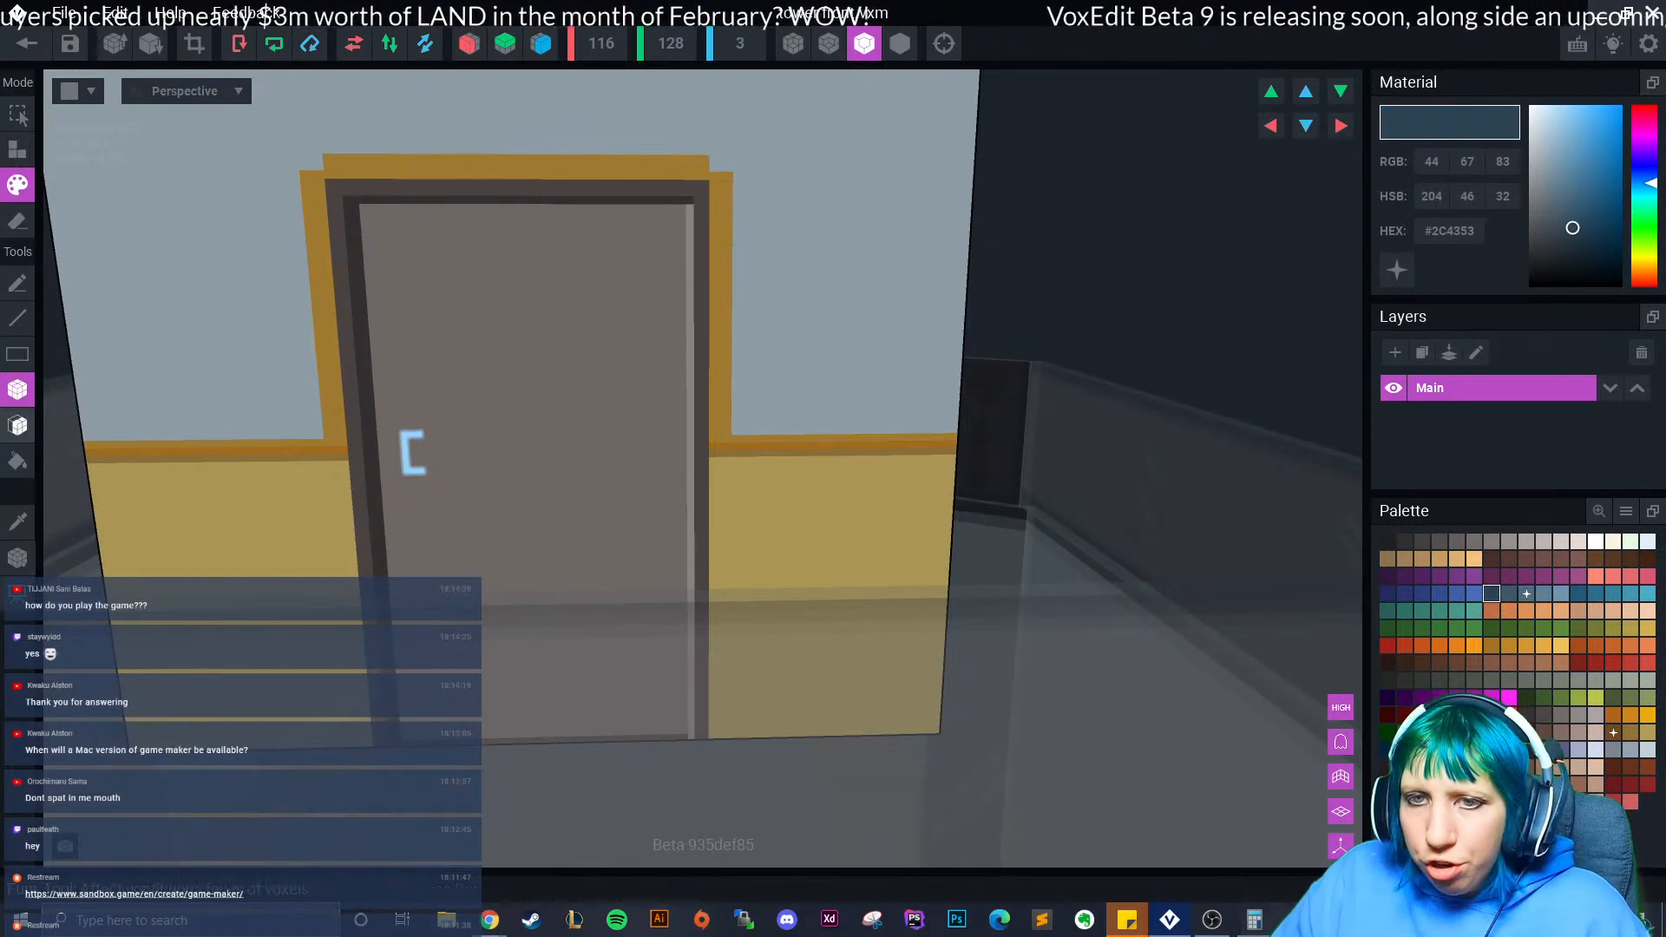
click(17, 425)
click(406, 464)
scroll(502, 502, up, 2)
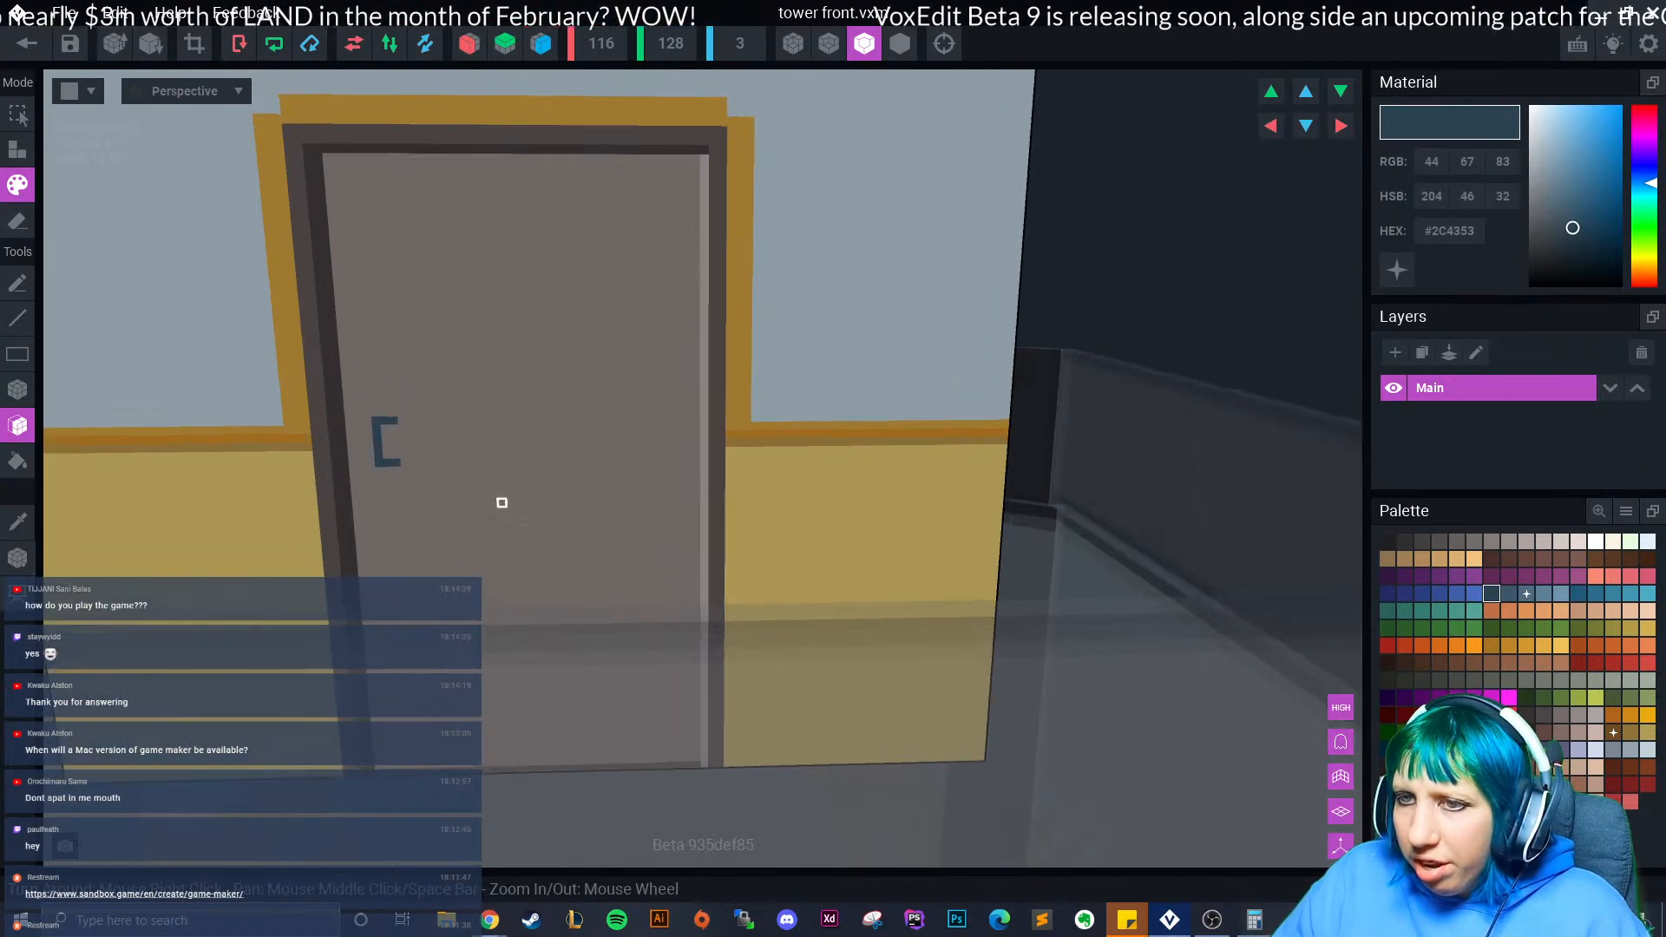
click(1630, 594)
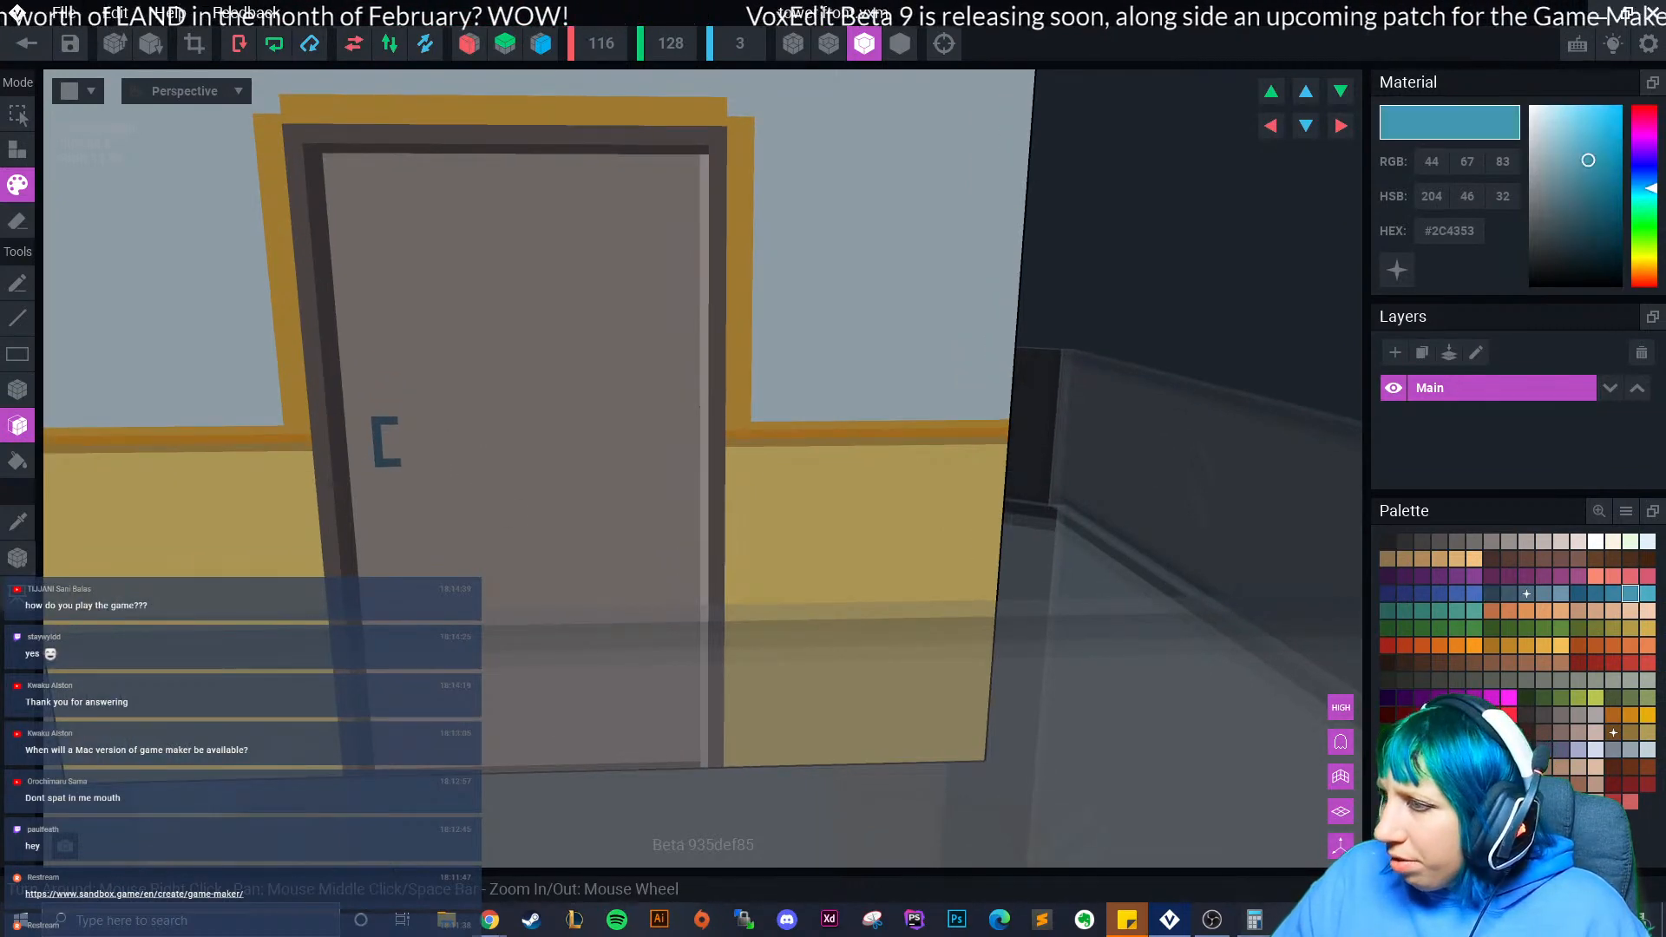
click(379, 454)
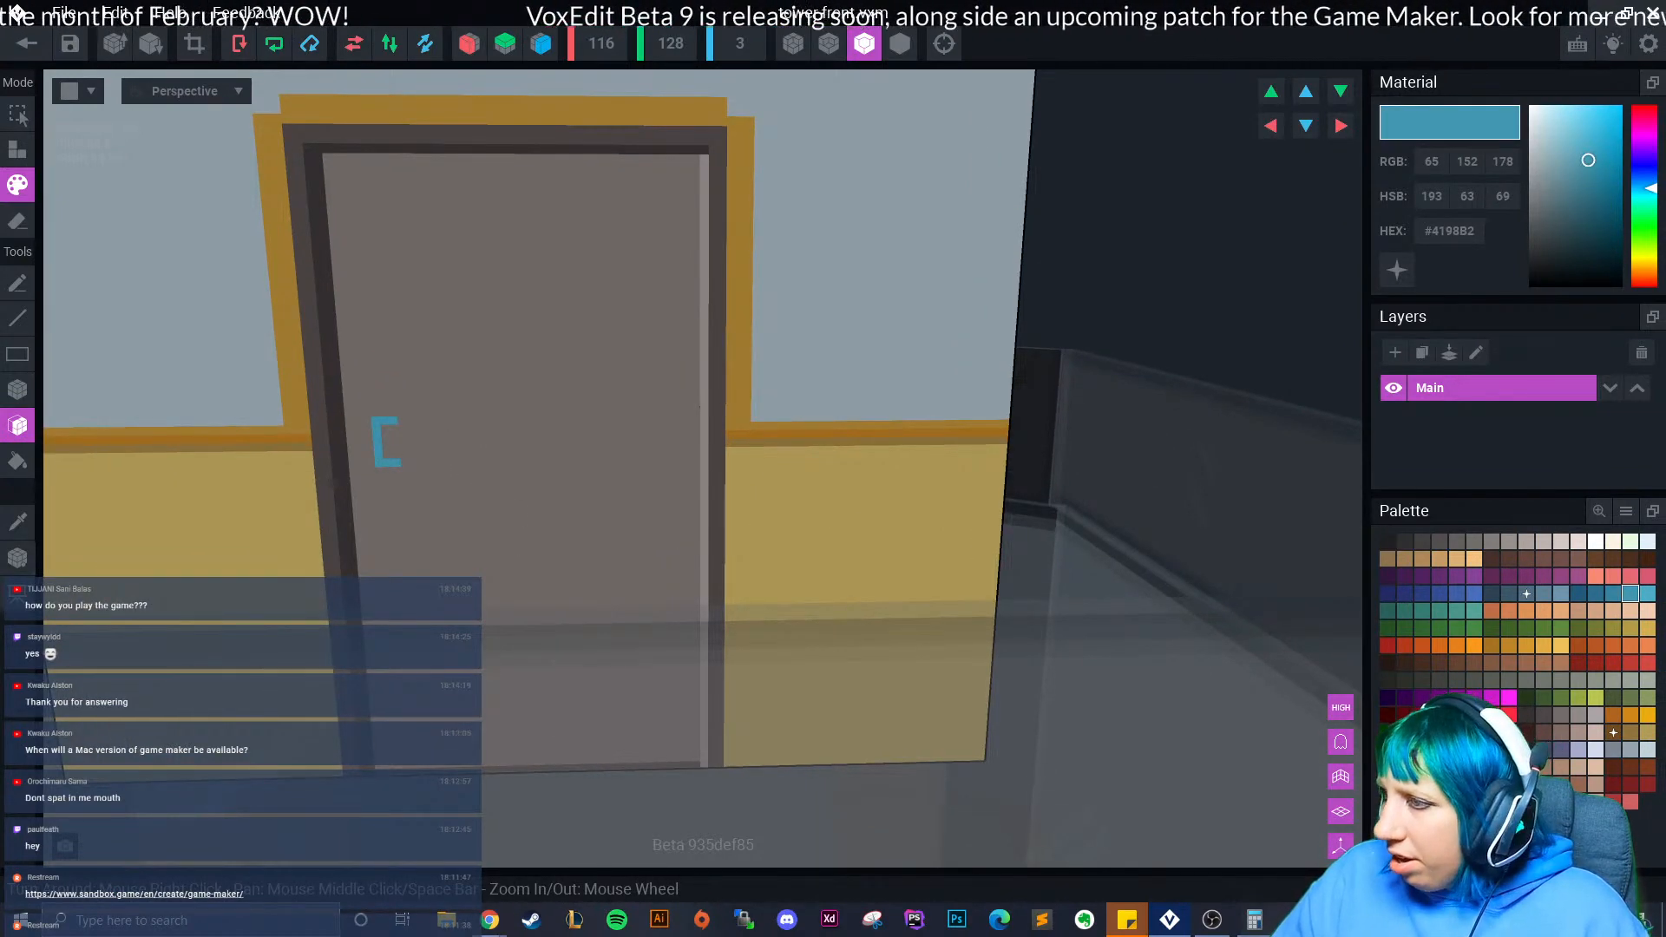
- Draw a row of glyph-like symbols freehand across the upper part of the door in glowing blue #4E6C81
click(1527, 593)
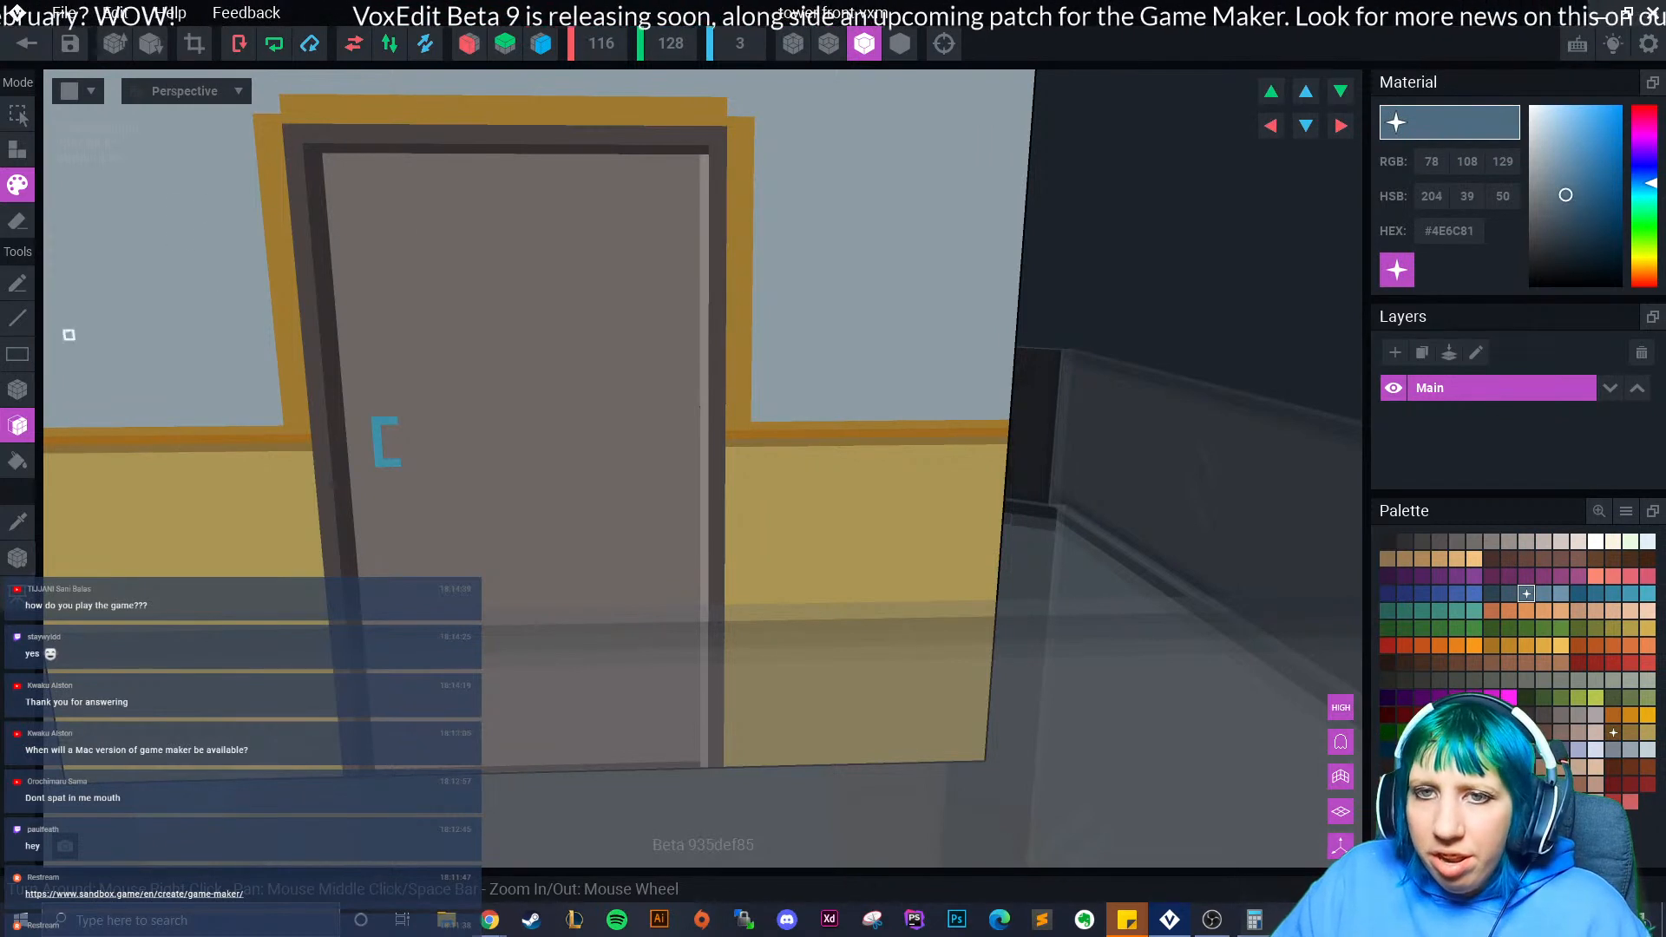
click(17, 284)
mouse_move(366, 177)
mouse_down()
mouse_move(389, 233)
mouse_move(450, 185)
mouse_move(441, 215)
mouse_move(513, 178)
mouse_up()
mouse_move(514, 181)
mouse_down()
mouse_move(512, 234)
mouse_move(561, 206)
mouse_up()
mouse_move(570, 214)
mouse_down()
mouse_move(579, 234)
mouse_move(634, 188)
mouse_move(633, 217)
mouse_move(668, 197)
mouse_move(677, 215)
mouse_up()
scroll(585, 509, down, 3)
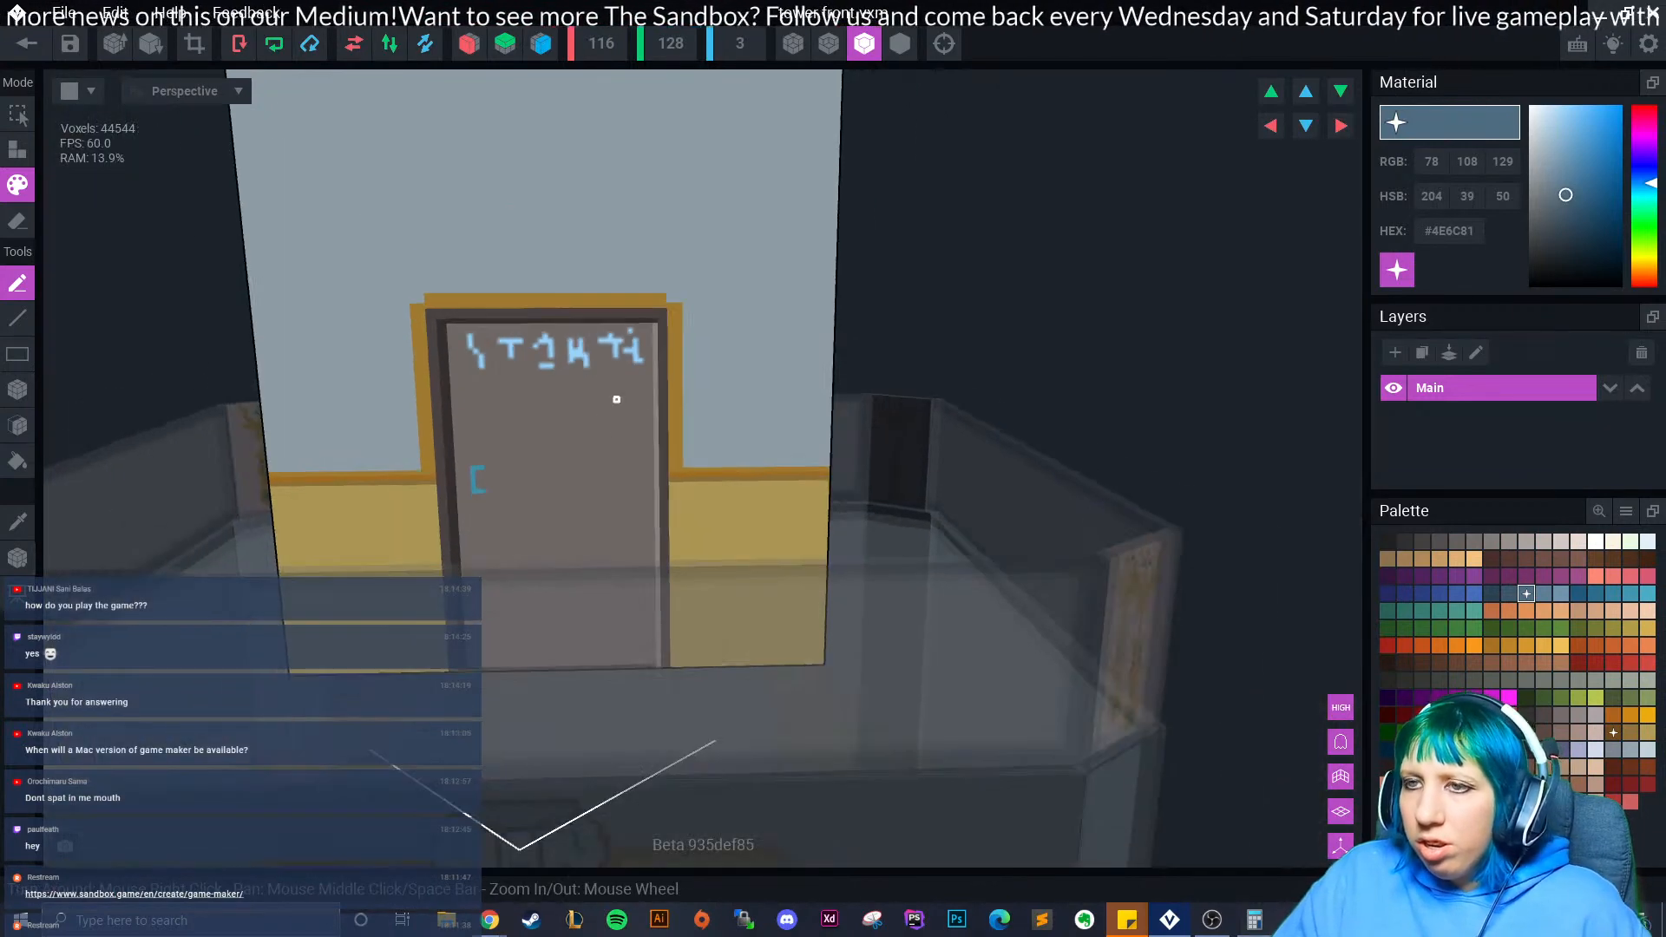
scroll(585, 509, down, 2)
scroll(622, 561, up, 6)
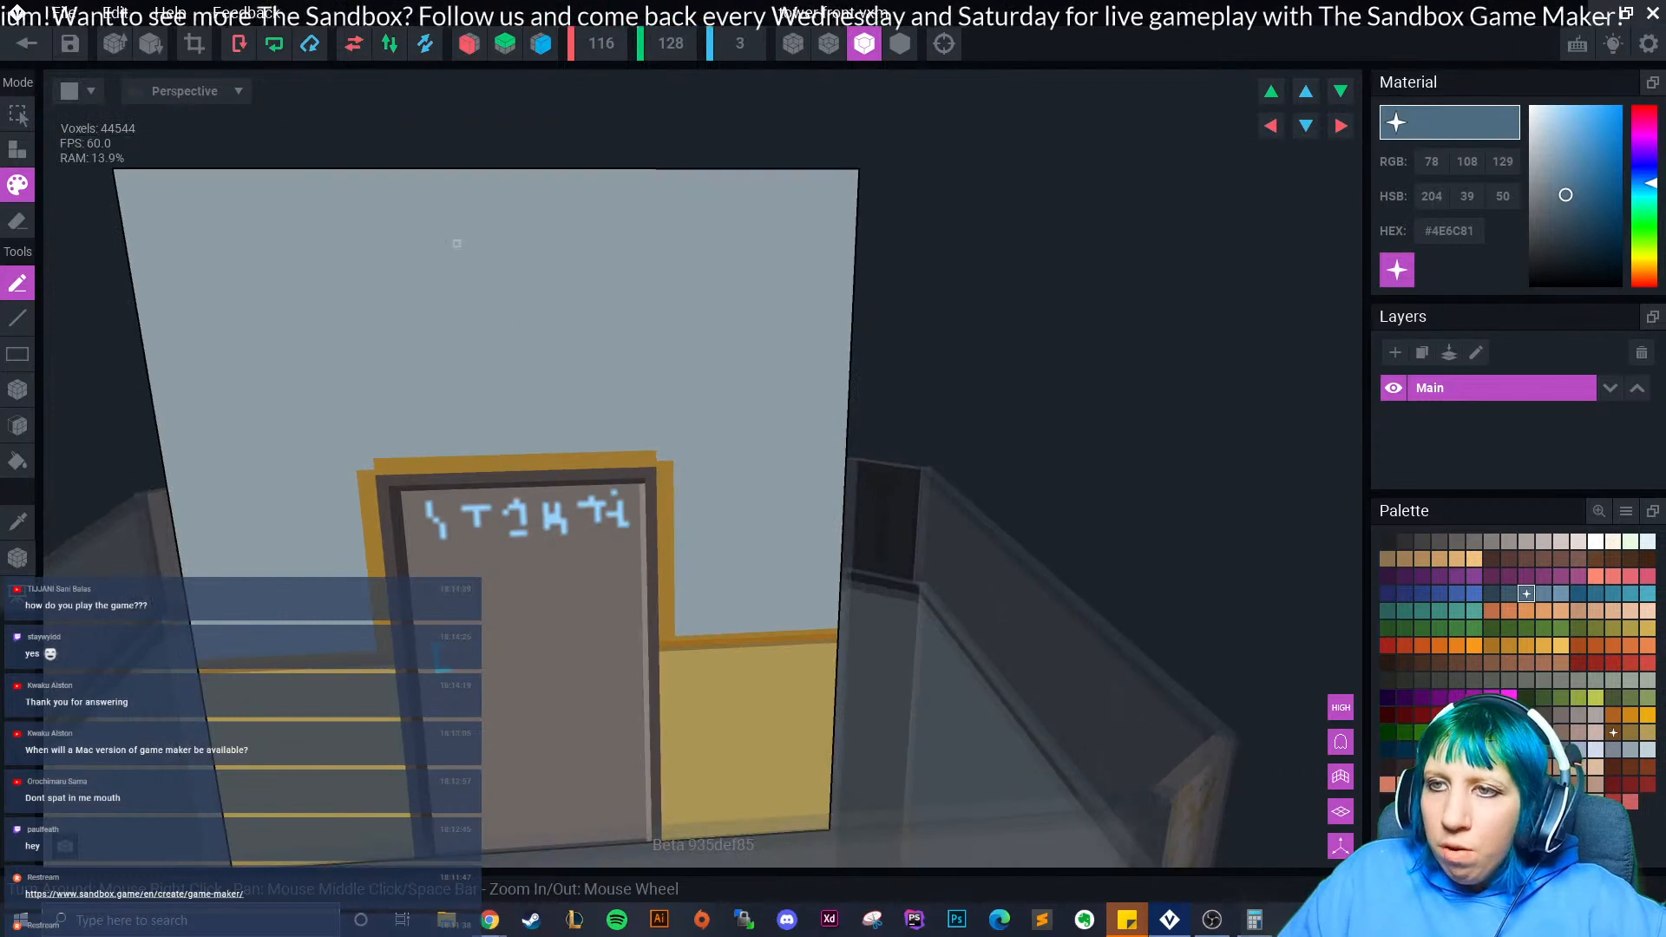
- Leave the tower front model and return to the building 01 asset
click(17, 558)
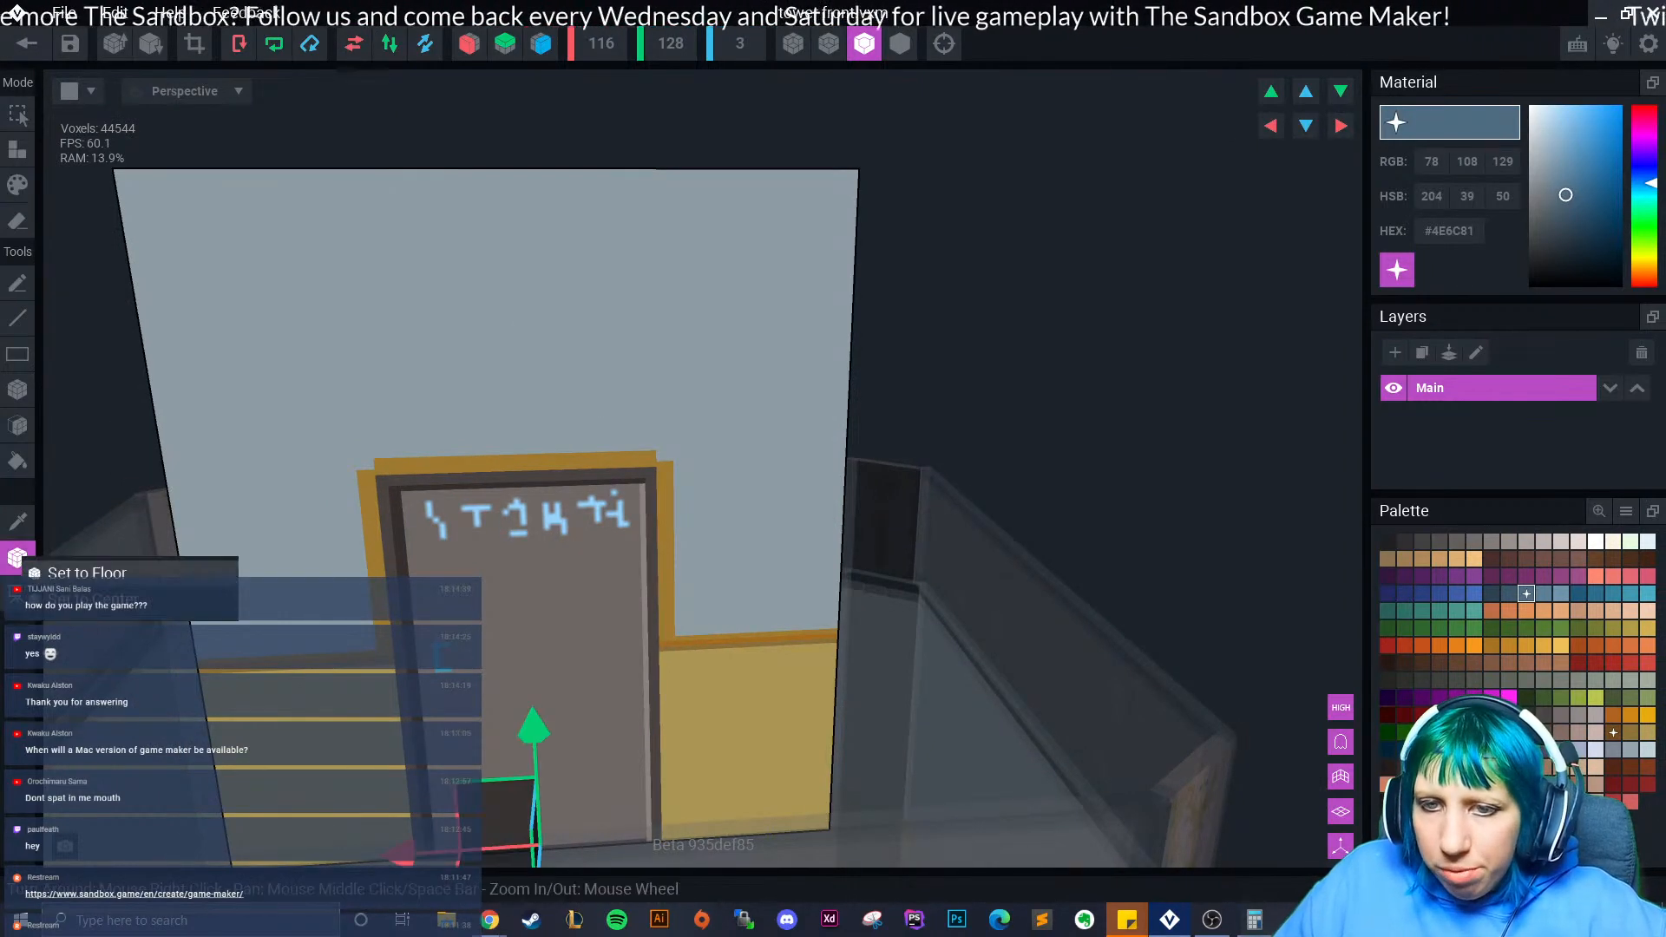
click(27, 43)
click(650, 336)
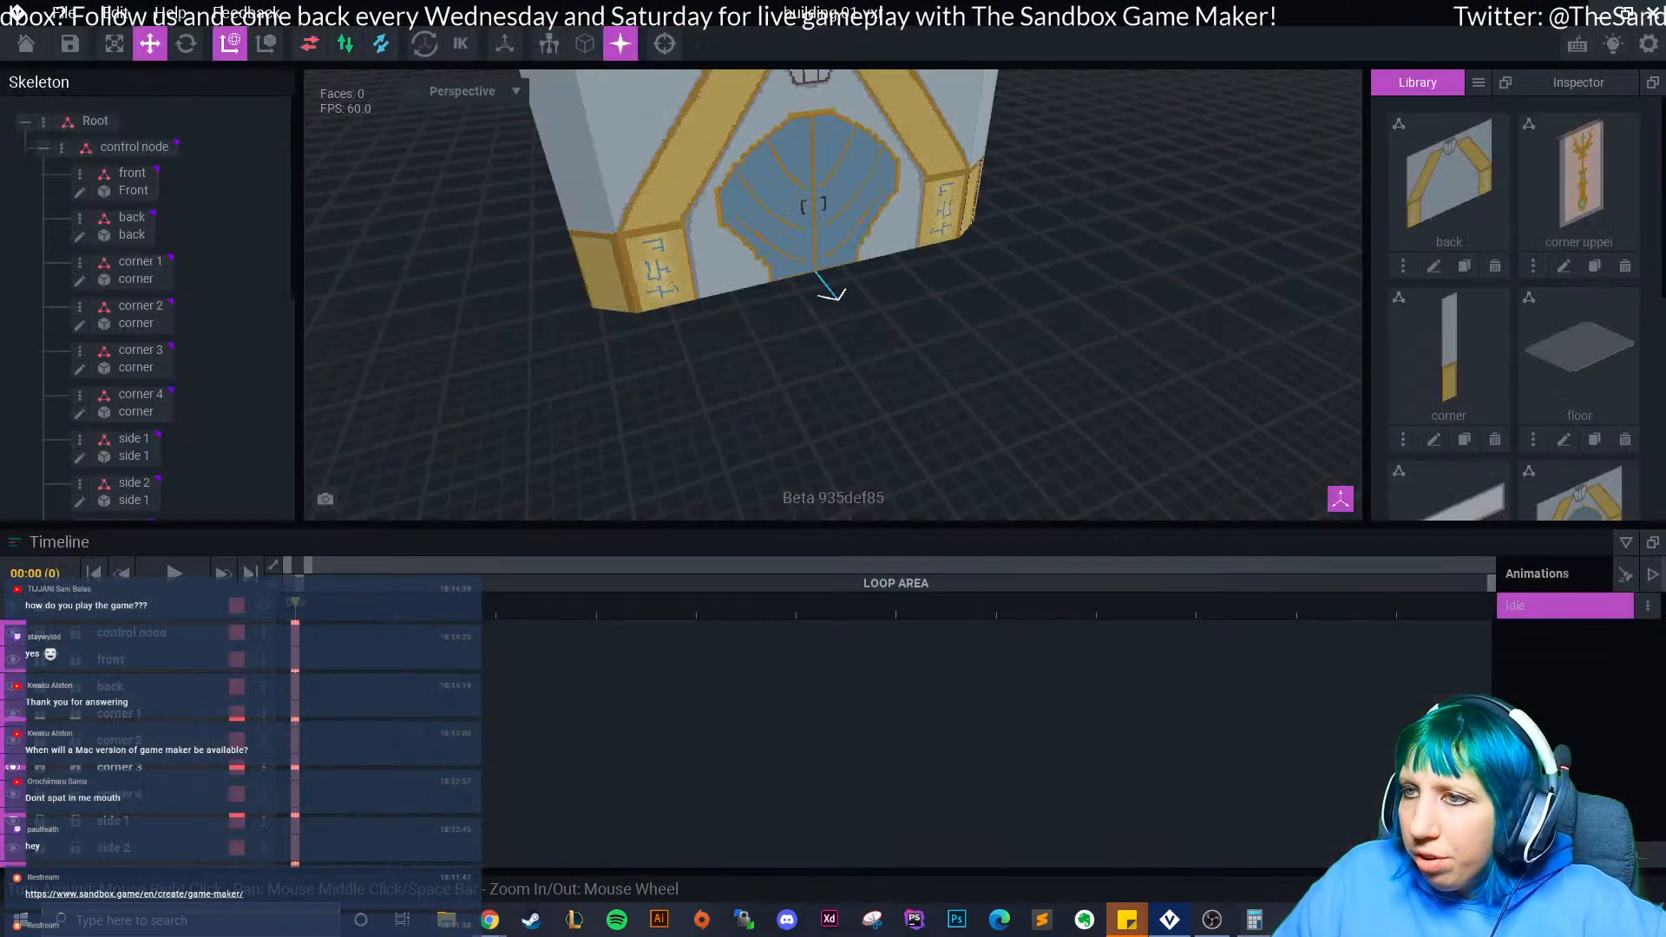
- Examine the painted tower front and its door on top of the building from several angles and distances
middle_drag(669, 113, 720, 390)
right_drag(720, 391, 717, 393)
scroll(717, 393, down, 2)
scroll(717, 394, down, 2)
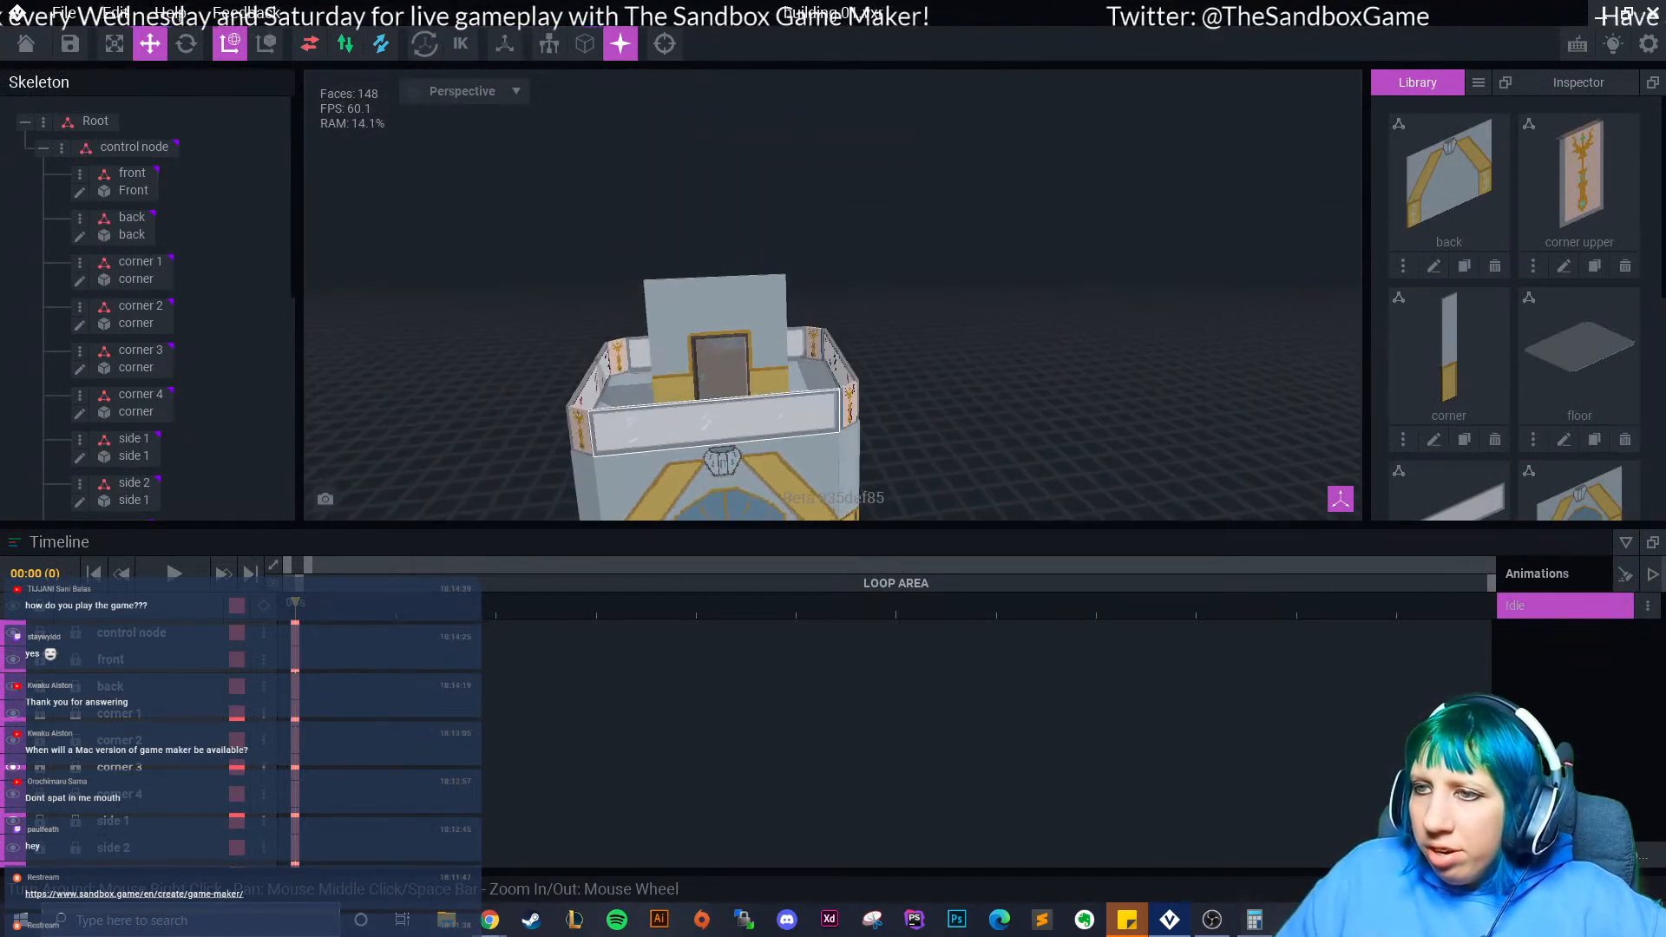
click(717, 465)
middle_drag(716, 465, 717, 369)
scroll(716, 393, down, 1)
right_drag(799, 397, 830, 441)
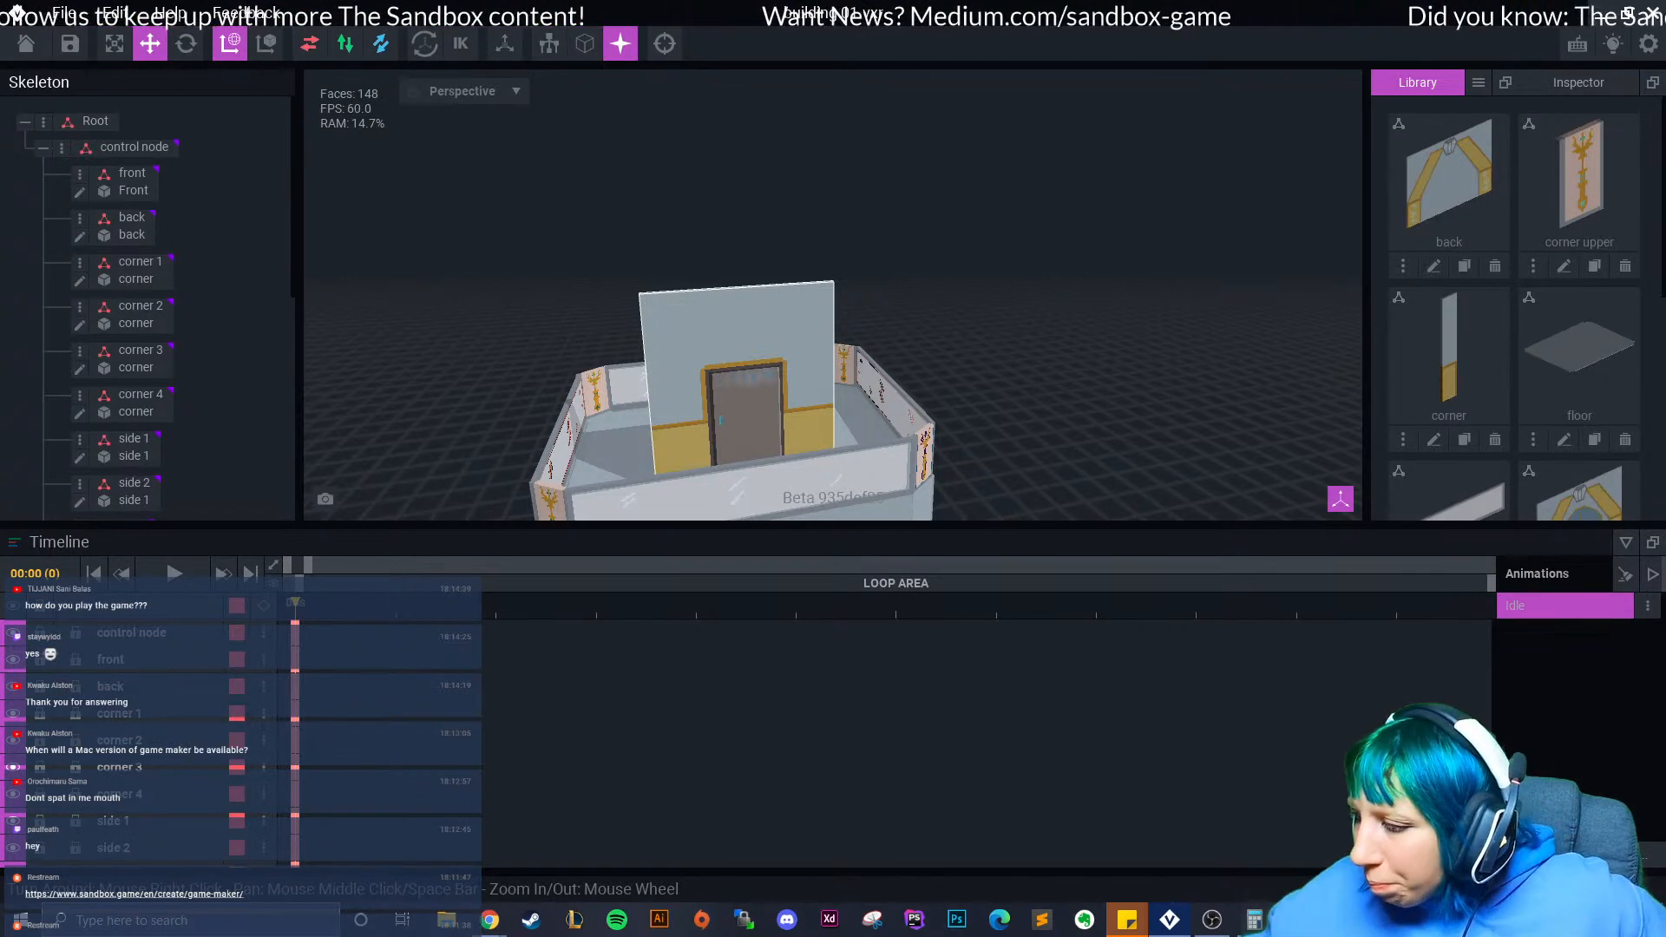
mouse_move(698, 352)
right_down()
mouse_move(762, 373)
mouse_move(708, 375)
right_up()
scroll(720, 373, up, 5)
mouse_move(701, 433)
right_down()
mouse_move(736, 346)
mouse_move(737, 405)
mouse_move(781, 275)
mouse_move(836, 312)
right_up()
scroll(837, 312, down, 5)
scroll(837, 313, up, 5)
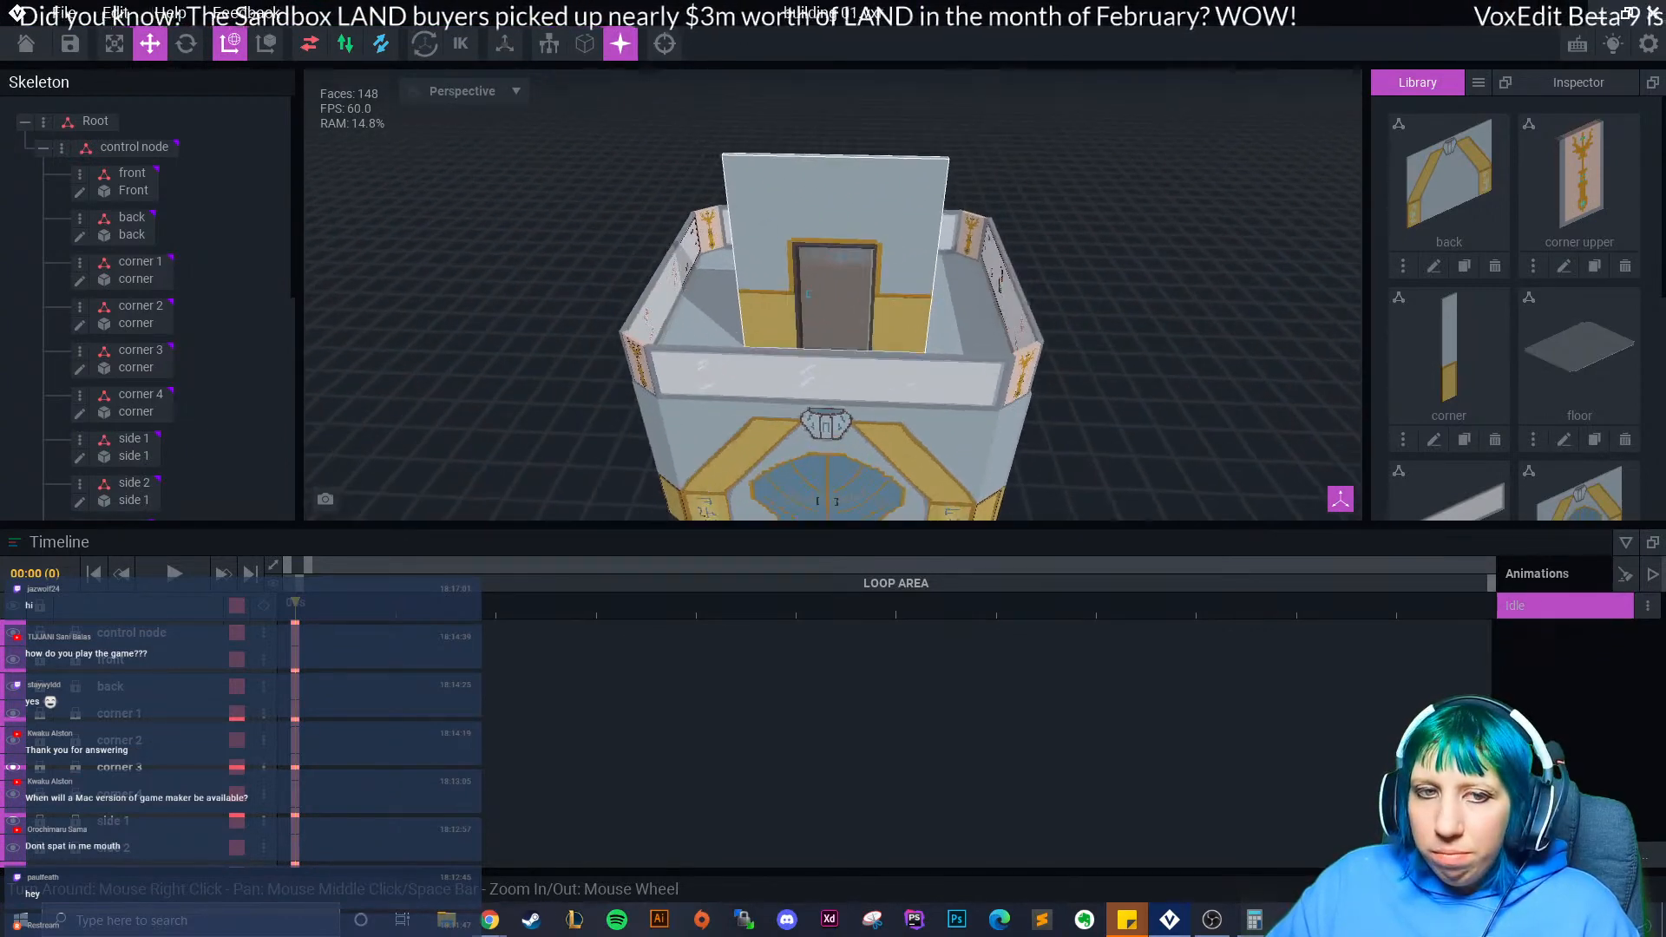
scroll(833, 312, down, 5)
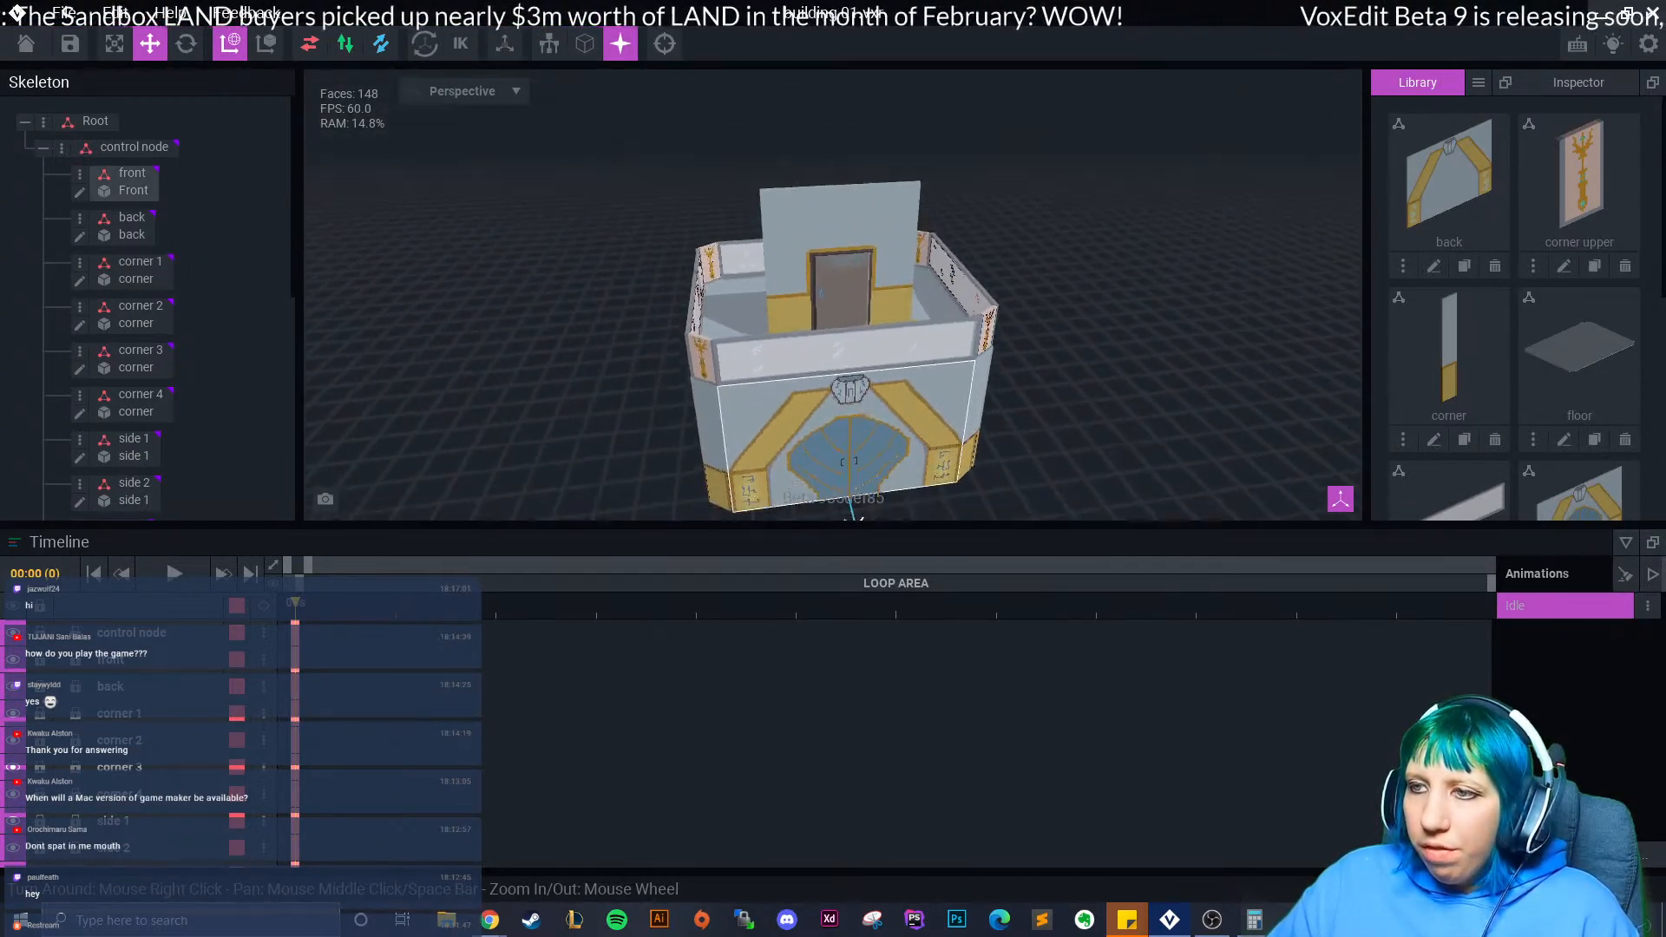
- Duplicate the front tower node as "back tower"
right_drag(822, 333, 836, 384)
scroll(833, 295, up, 2)
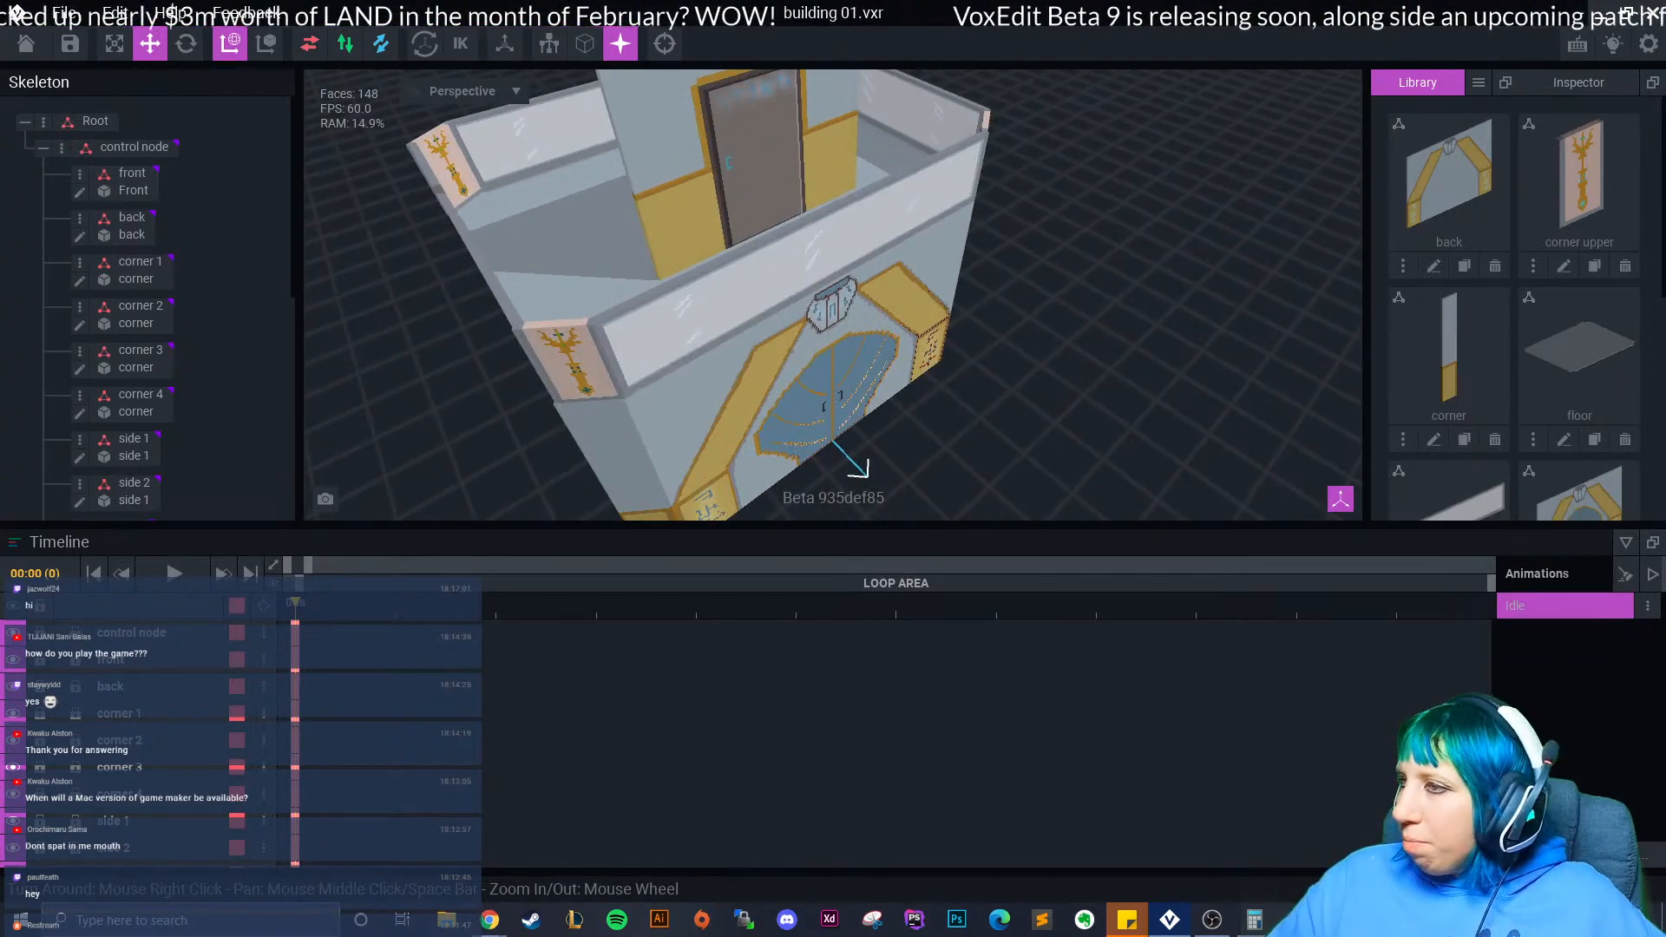
middle_drag(820, 252, 836, 349)
click(776, 239)
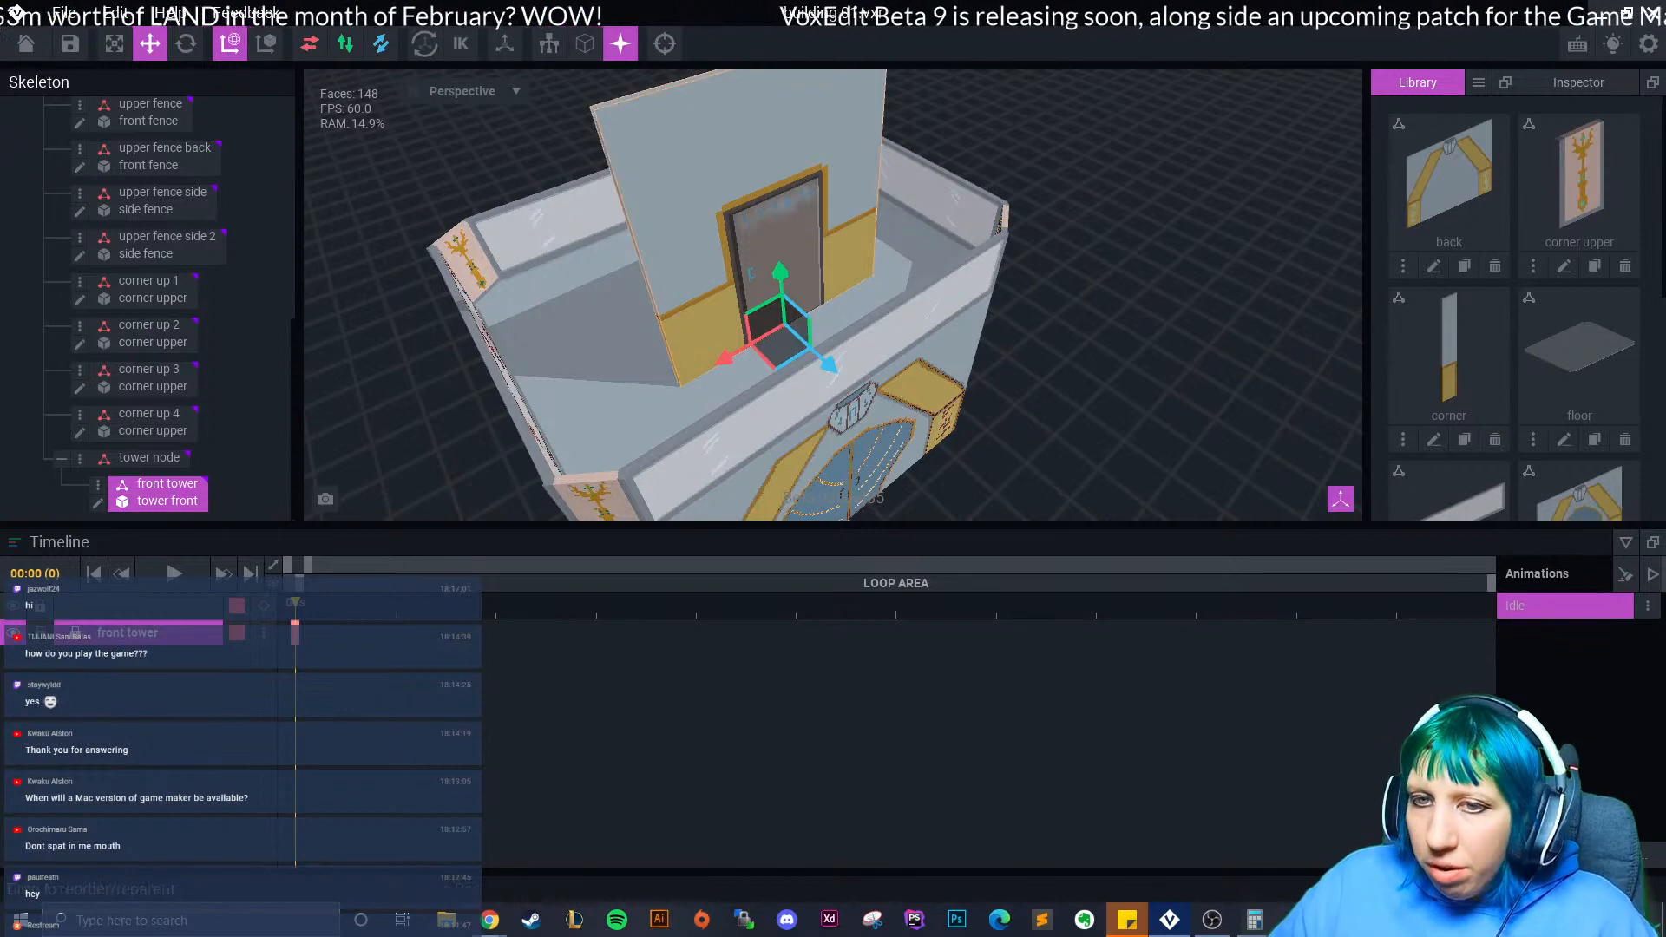
scroll(1526, 317, down, 5)
right_drag(681, 279, 681, 280)
click(97, 483)
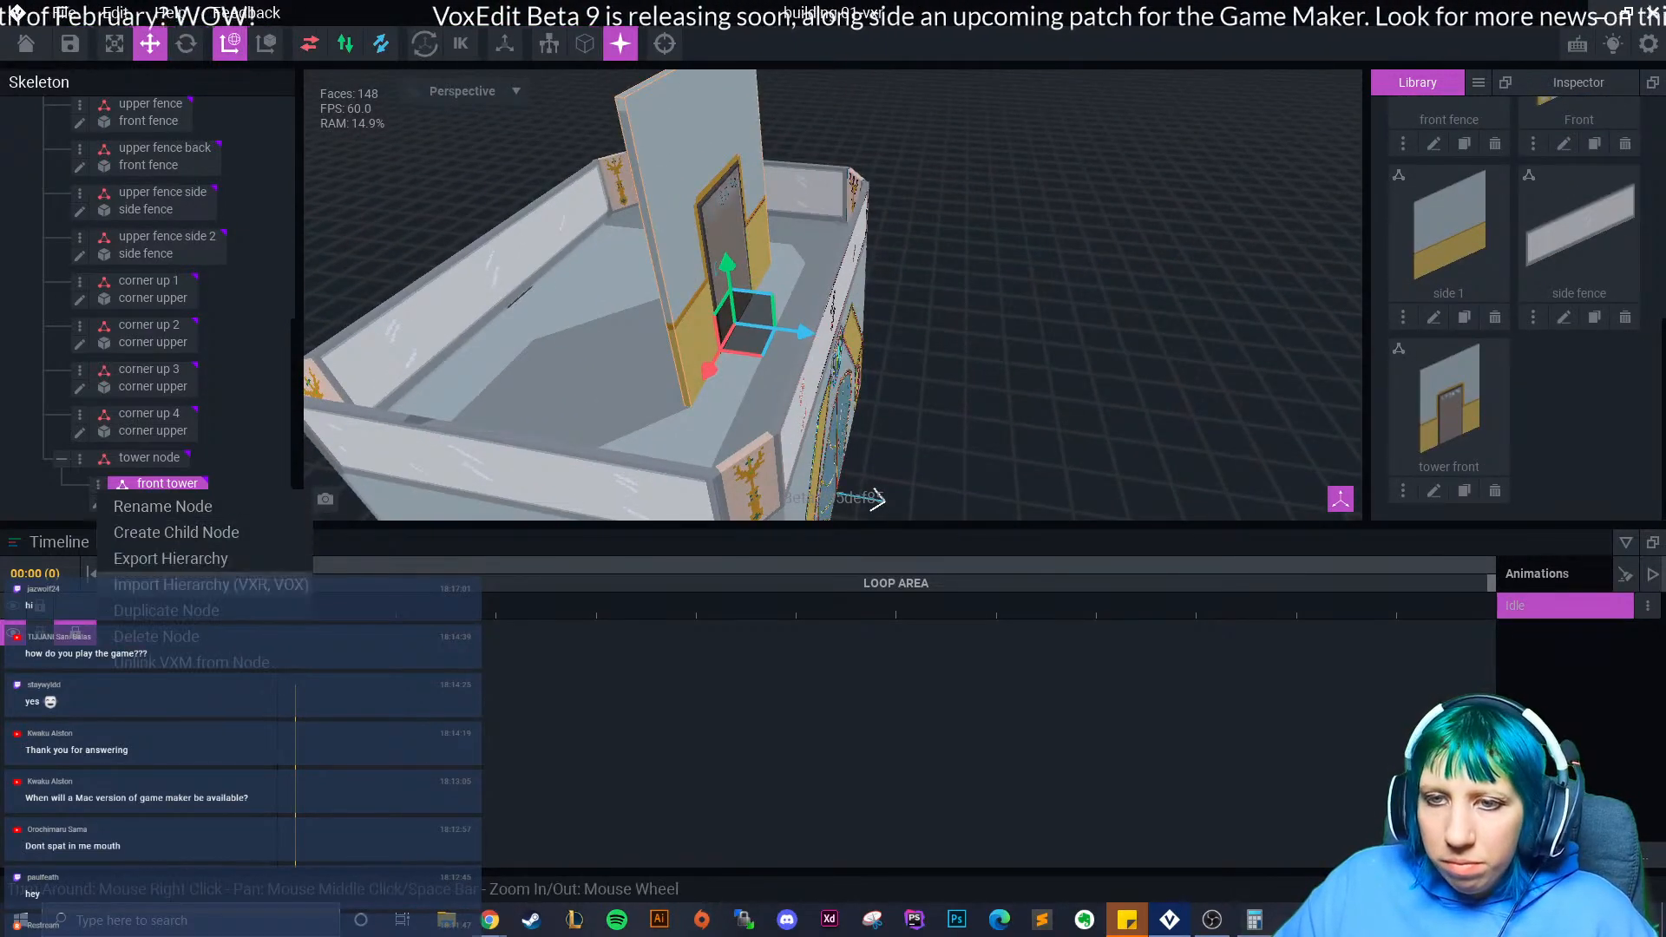
click(157, 502)
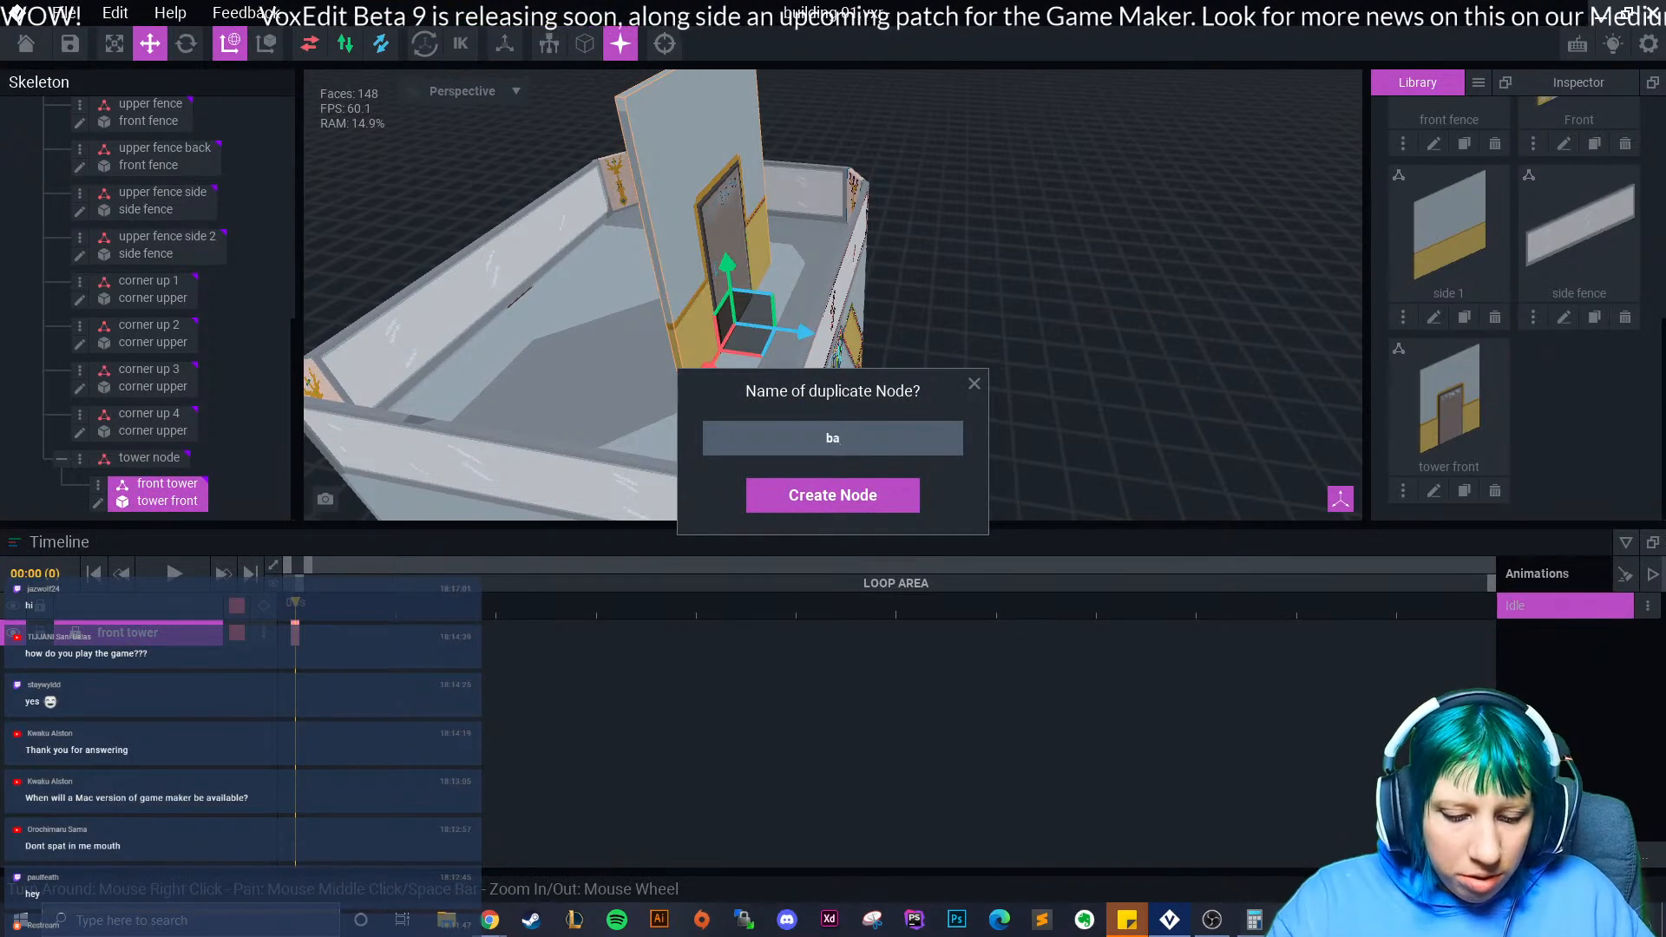
text(back tower)
key(Return)
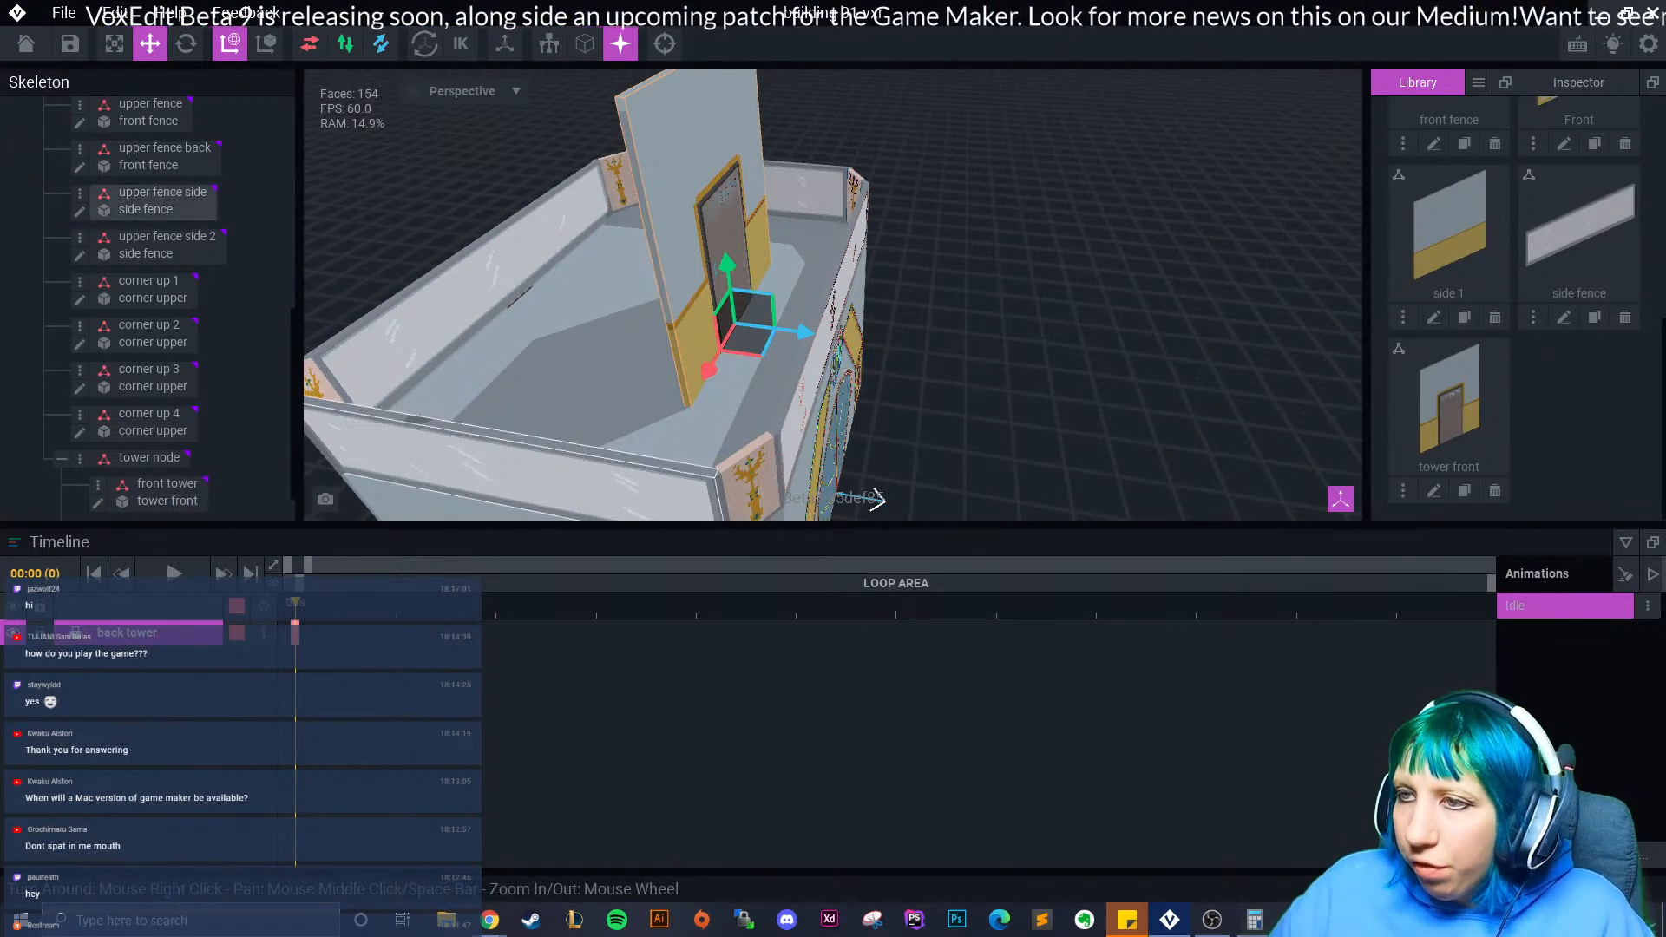
- Move the back tower wall straight back from the front tower wall to form the tower's opposite side
mouse_move(805, 332)
drag(806, 332, 603, 305)
right_drag(876, 499, 862, 386)
drag(545, 318, 637, 301)
right_drag(707, 349, 970, 498)
scroll(706, 350, down, 2)
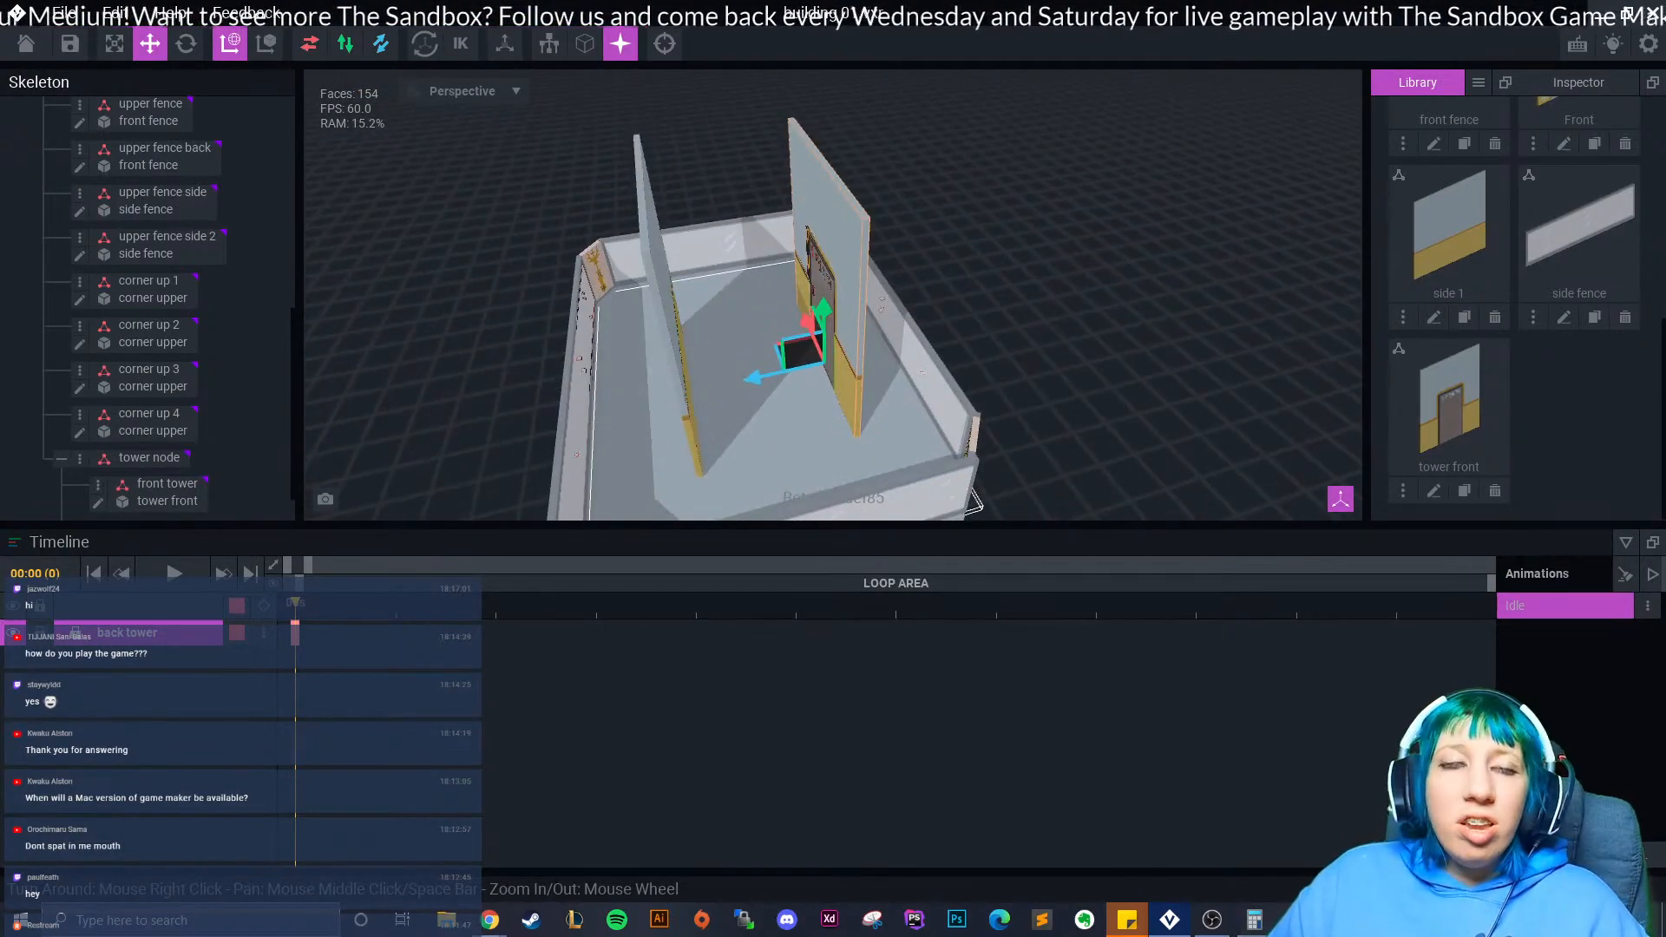
- Examine the spacing and placement of the two tower walls on the building from several angles and distances
right_drag(789, 376, 789, 376)
click(1048, 304)
right_drag(1048, 305, 1048, 304)
right_drag(915, 245, 914, 244)
scroll(915, 245, down, 3)
right_drag(861, 307, 860, 306)
scroll(860, 307, up, 4)
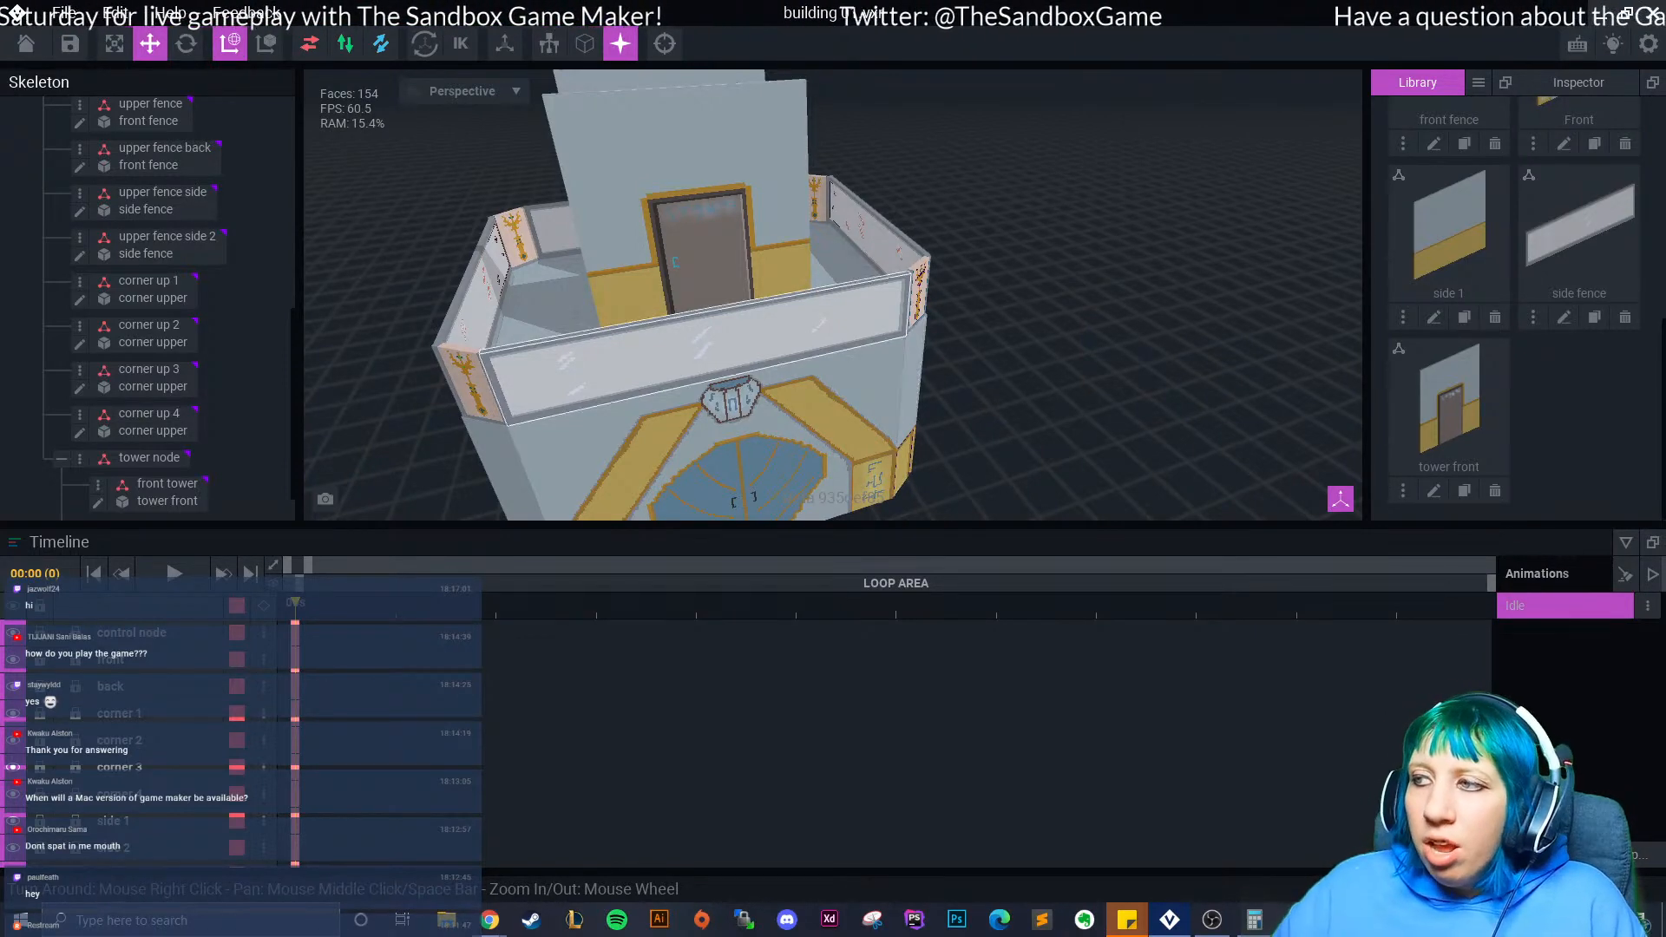
right_drag(848, 203, 848, 203)
right_drag(763, 373, 824, 365)
middle_drag(824, 364, 811, 287)
right_drag(809, 398, 798, 391)
right_drag(596, 342, 564, 382)
middle_drag(565, 382, 690, 357)
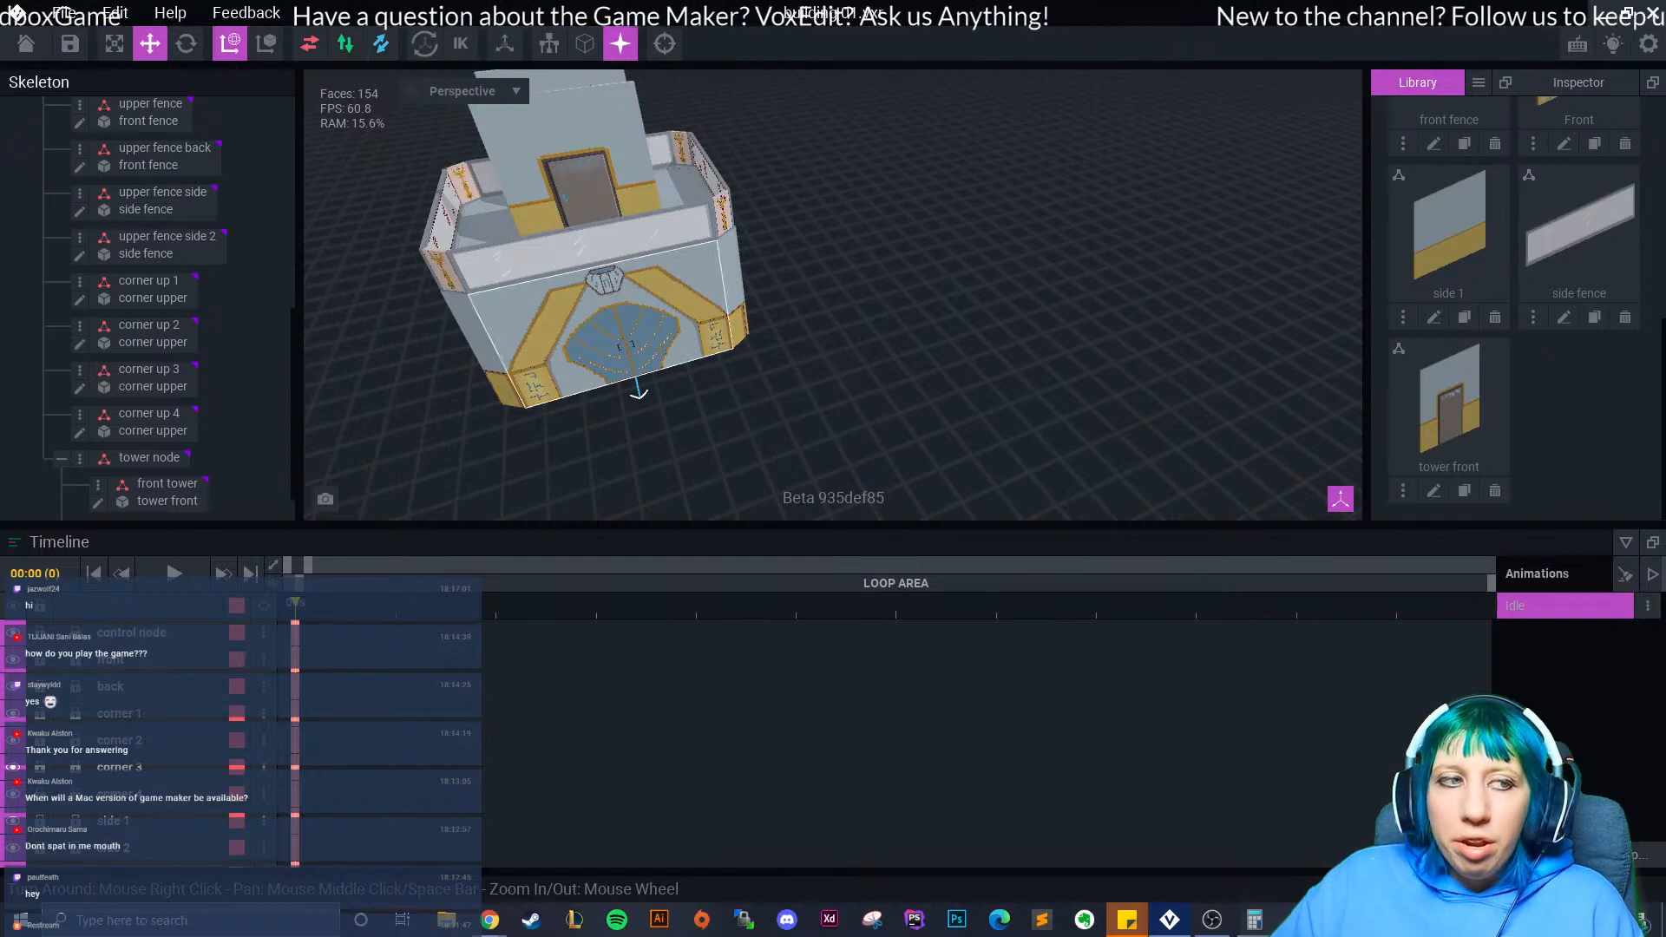
right_drag(690, 356, 647, 269)
middle_drag(646, 269, 681, 334)
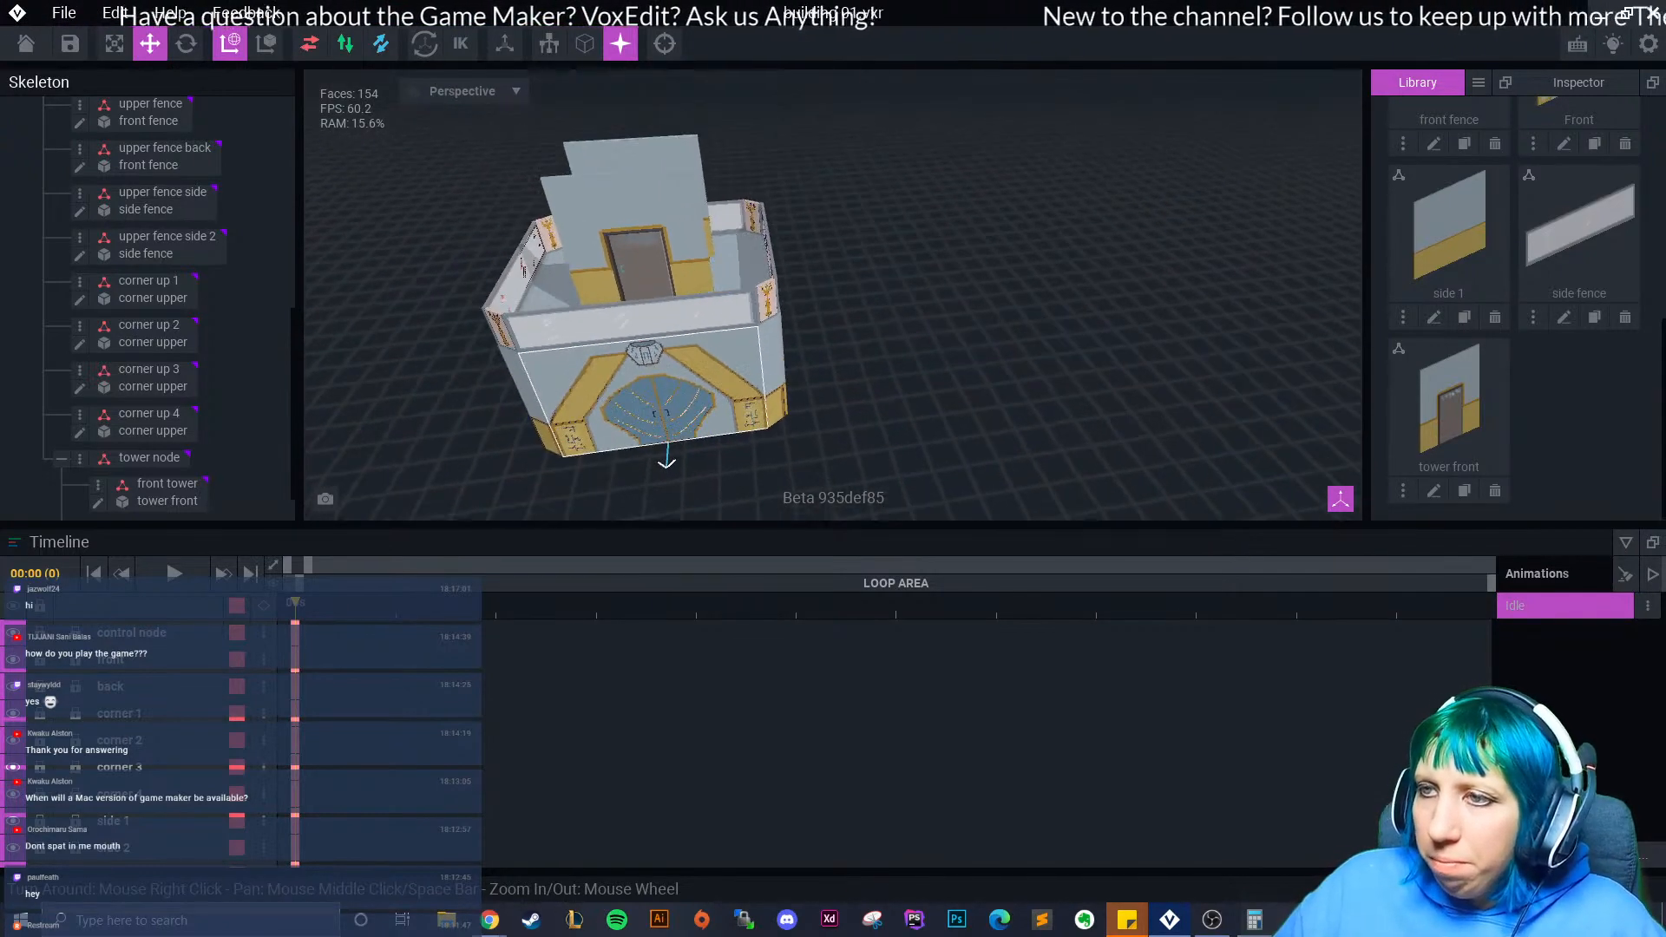
scroll(691, 399, up, 2)
scroll(692, 399, up, 2)
right_drag(691, 399, 730, 226)
click(731, 225)
click(98, 503)
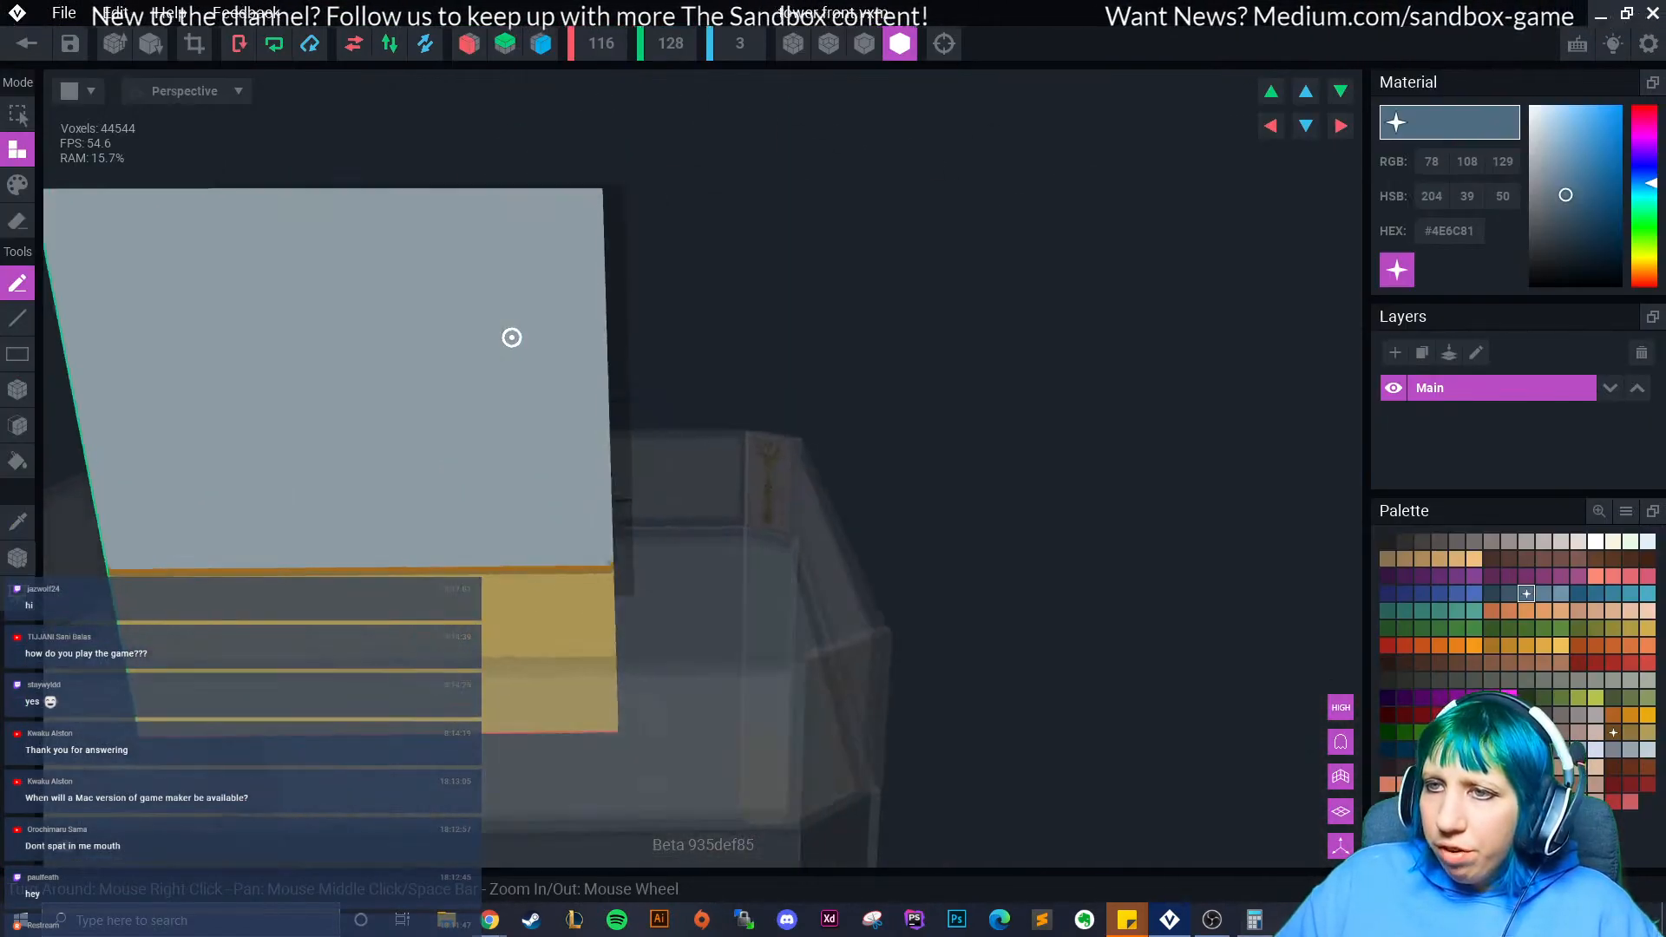
right_drag(512, 338, 496, 336)
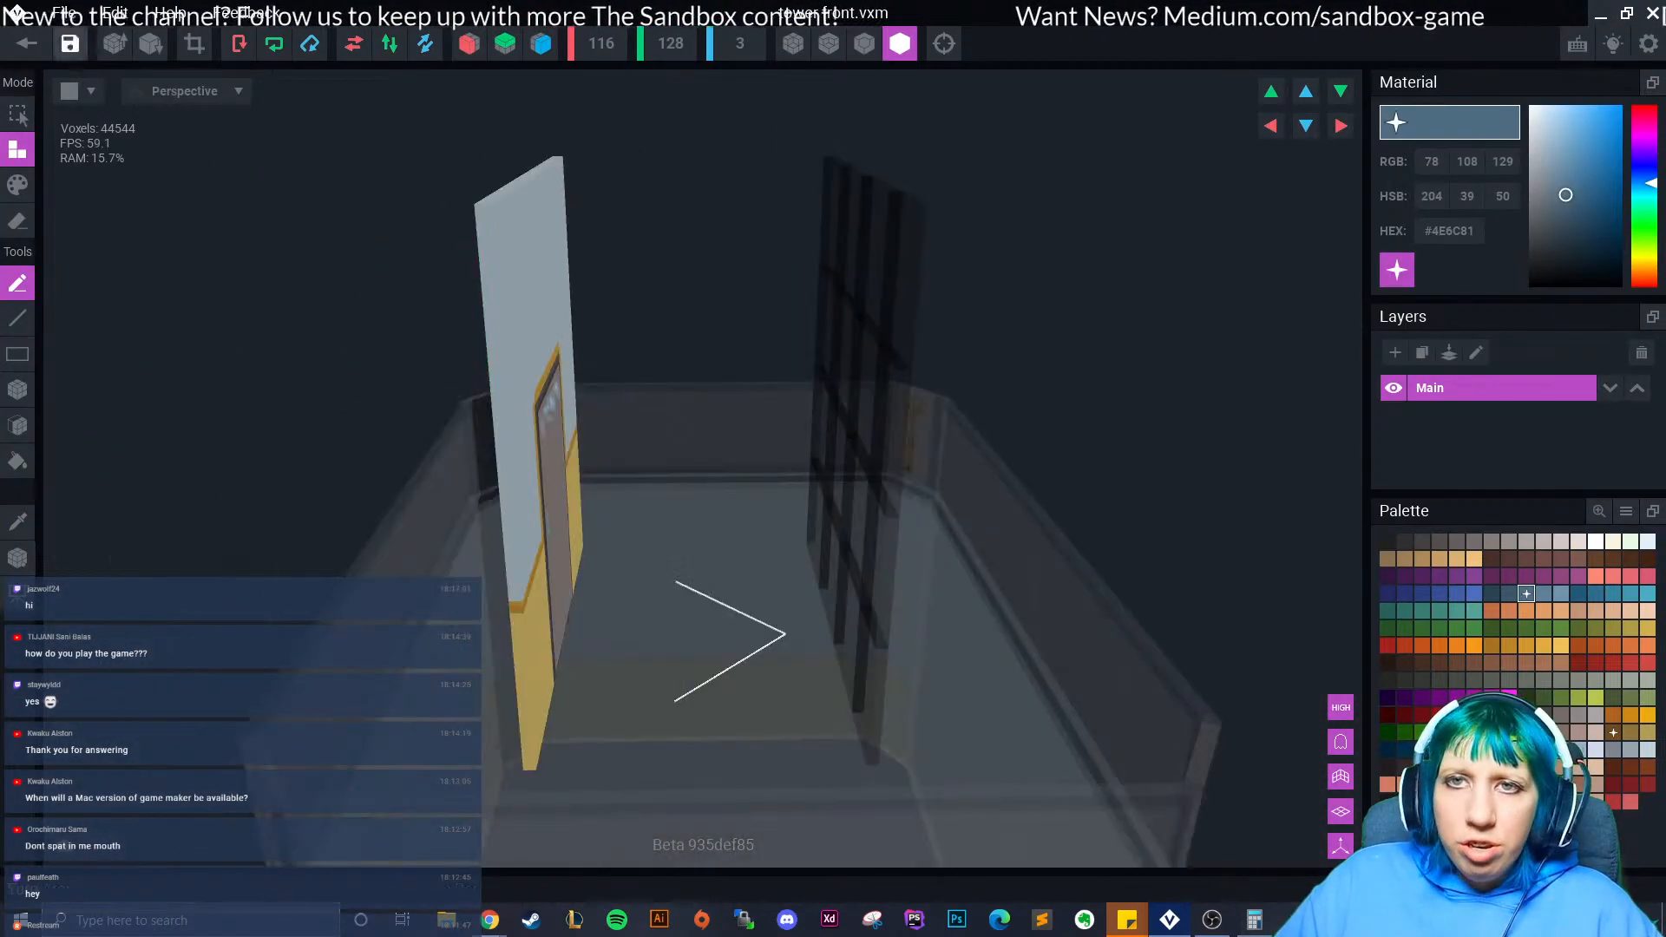
click(27, 43)
- Clone the tower front model in the library under the name "tower side `"
click(651, 336)
right_drag(830, 289, 499, 260)
scroll(1464, 417, down, 5)
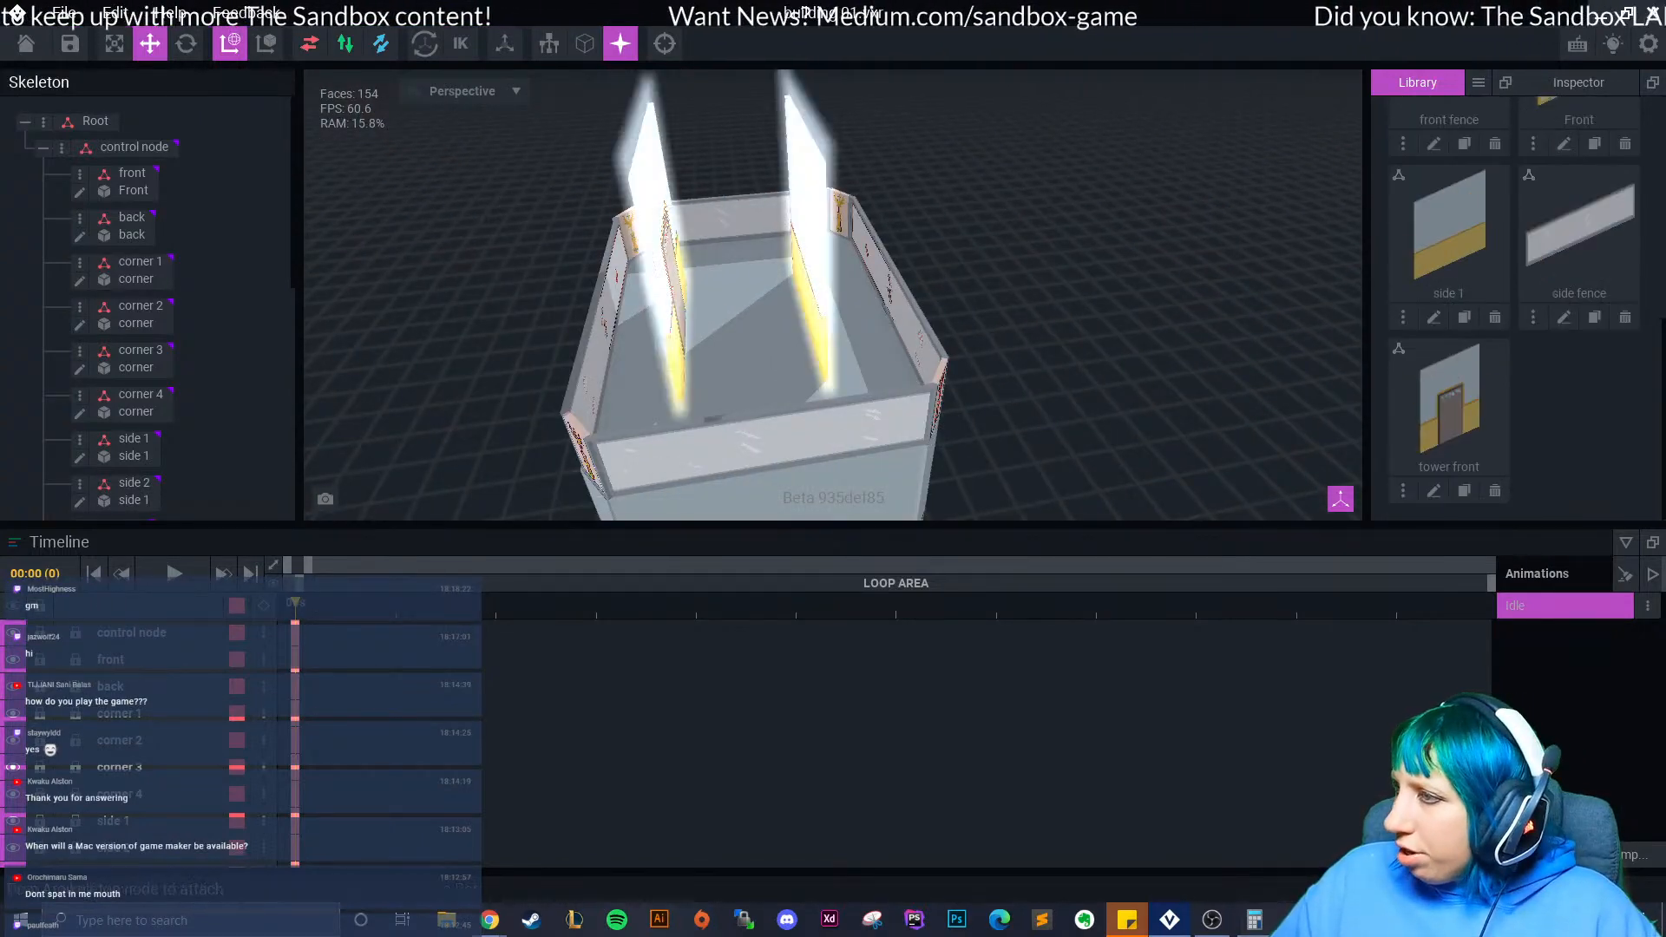
click(1464, 490)
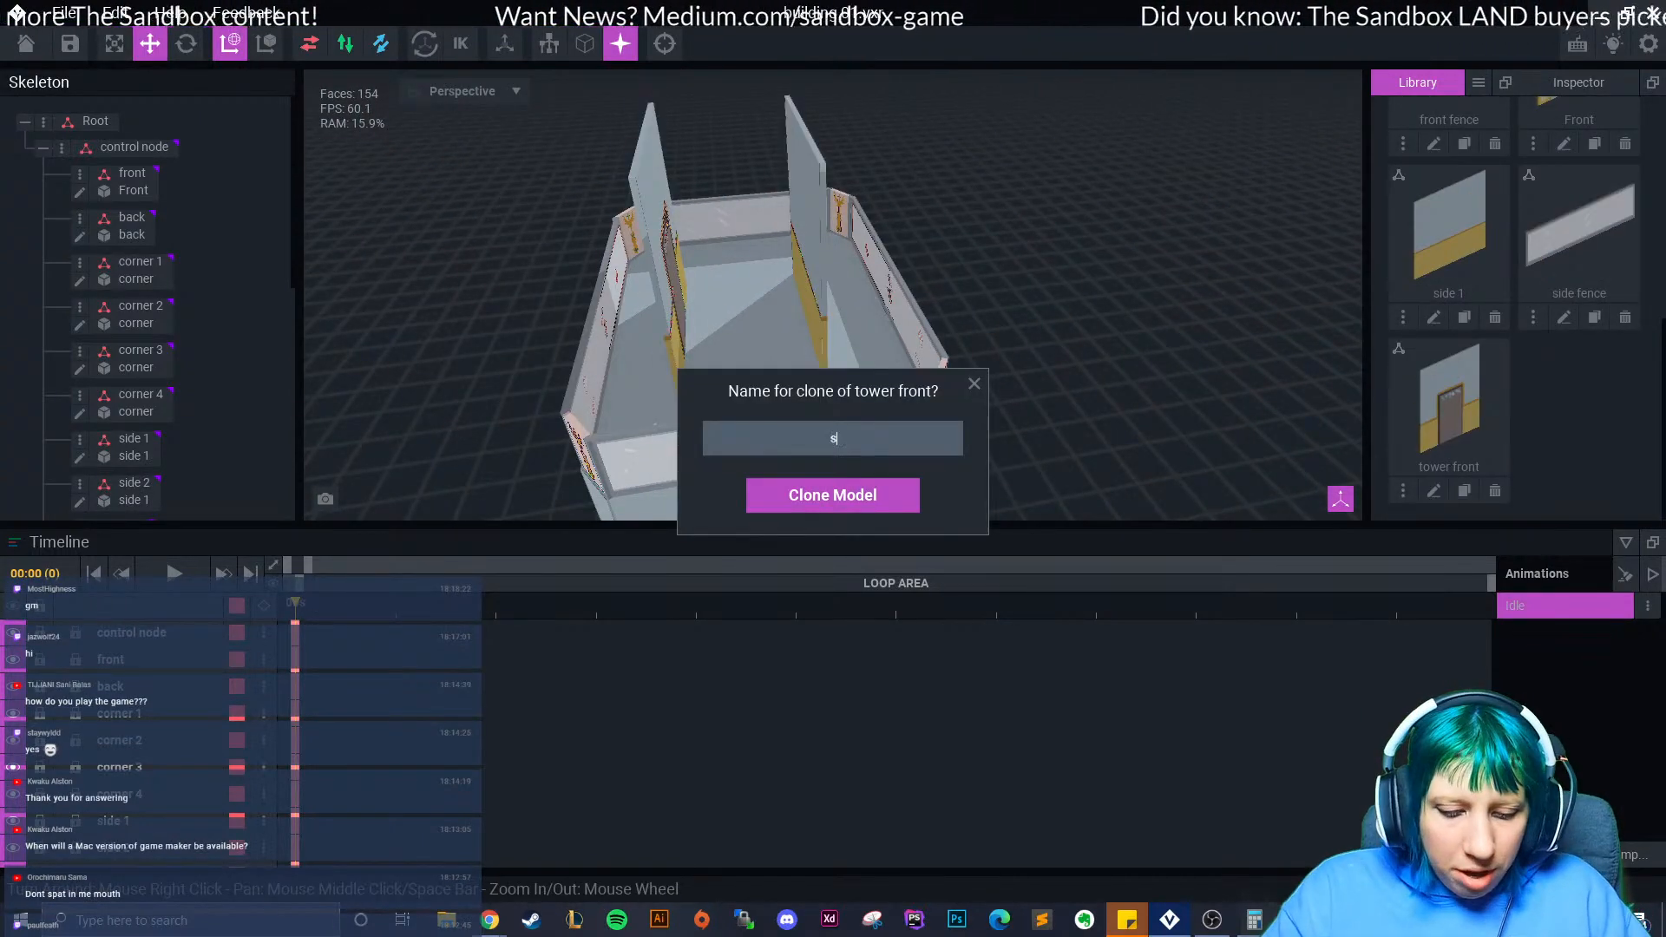
key(Return)
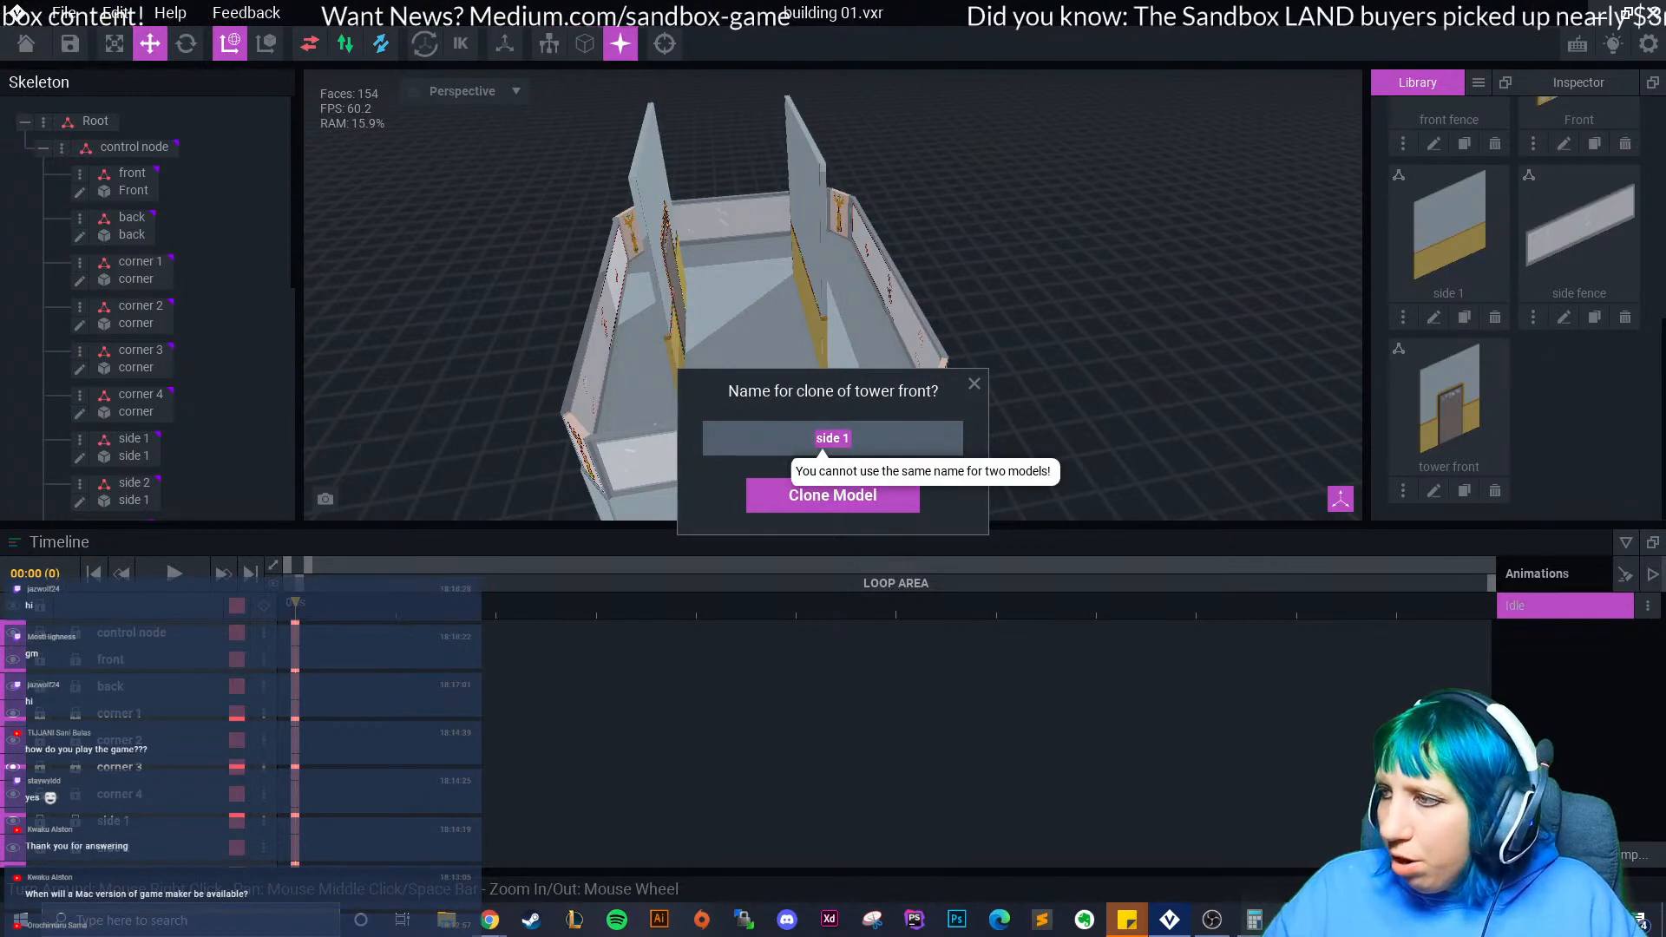
click(851, 438)
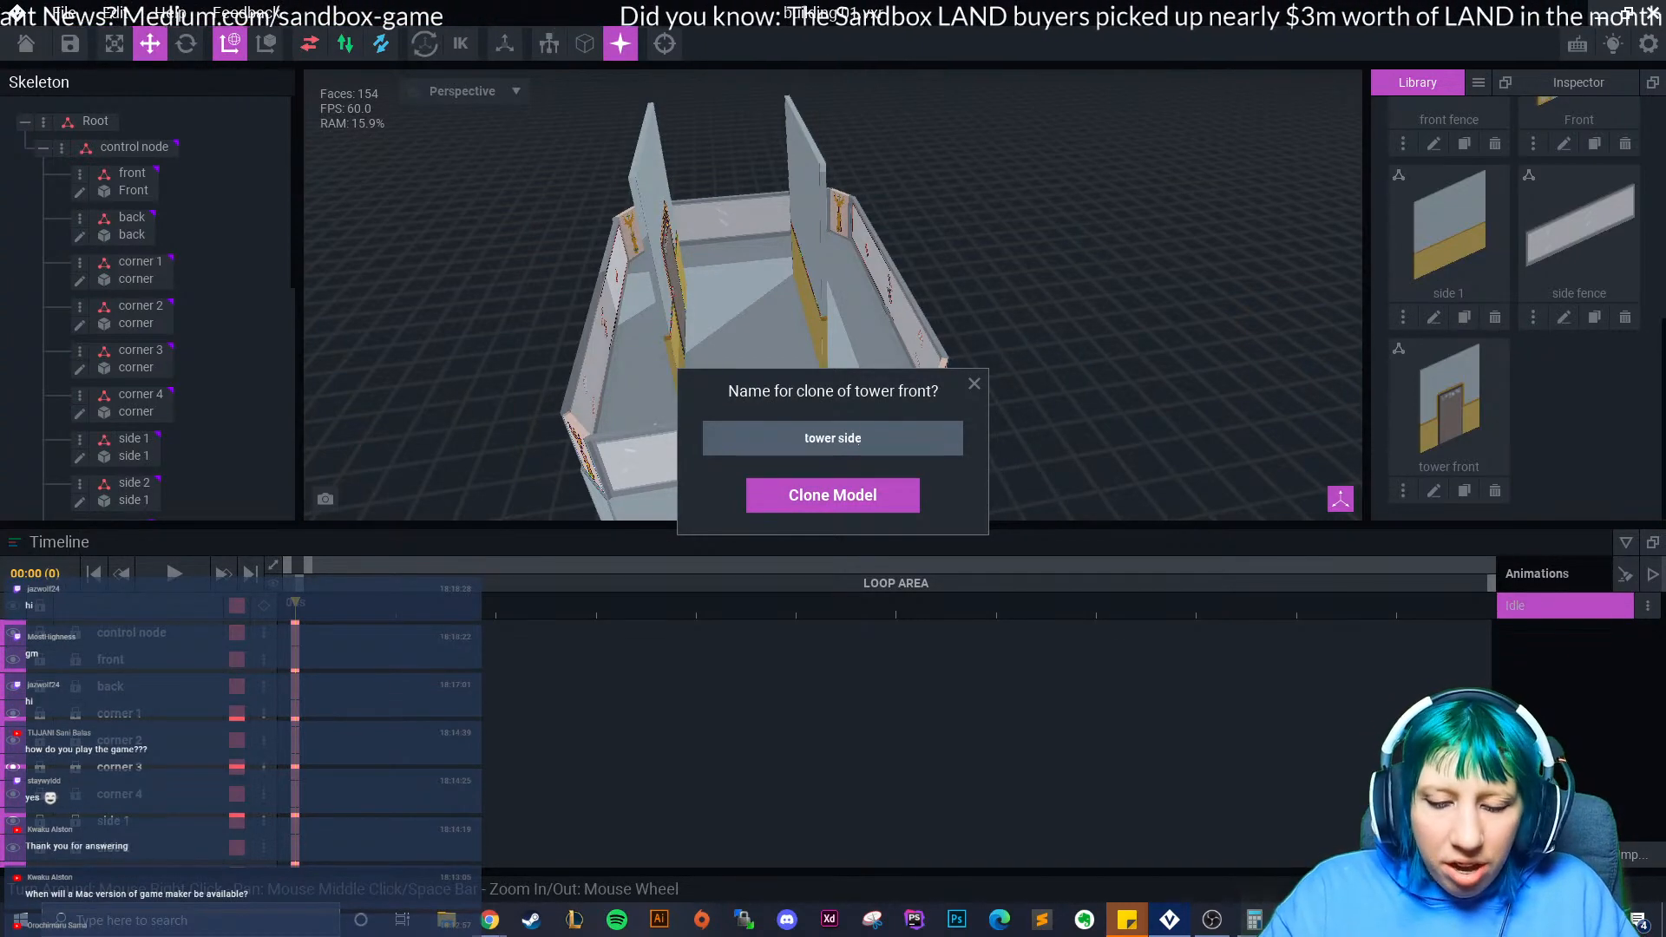
key(BackSpace)
key(BackSpace)
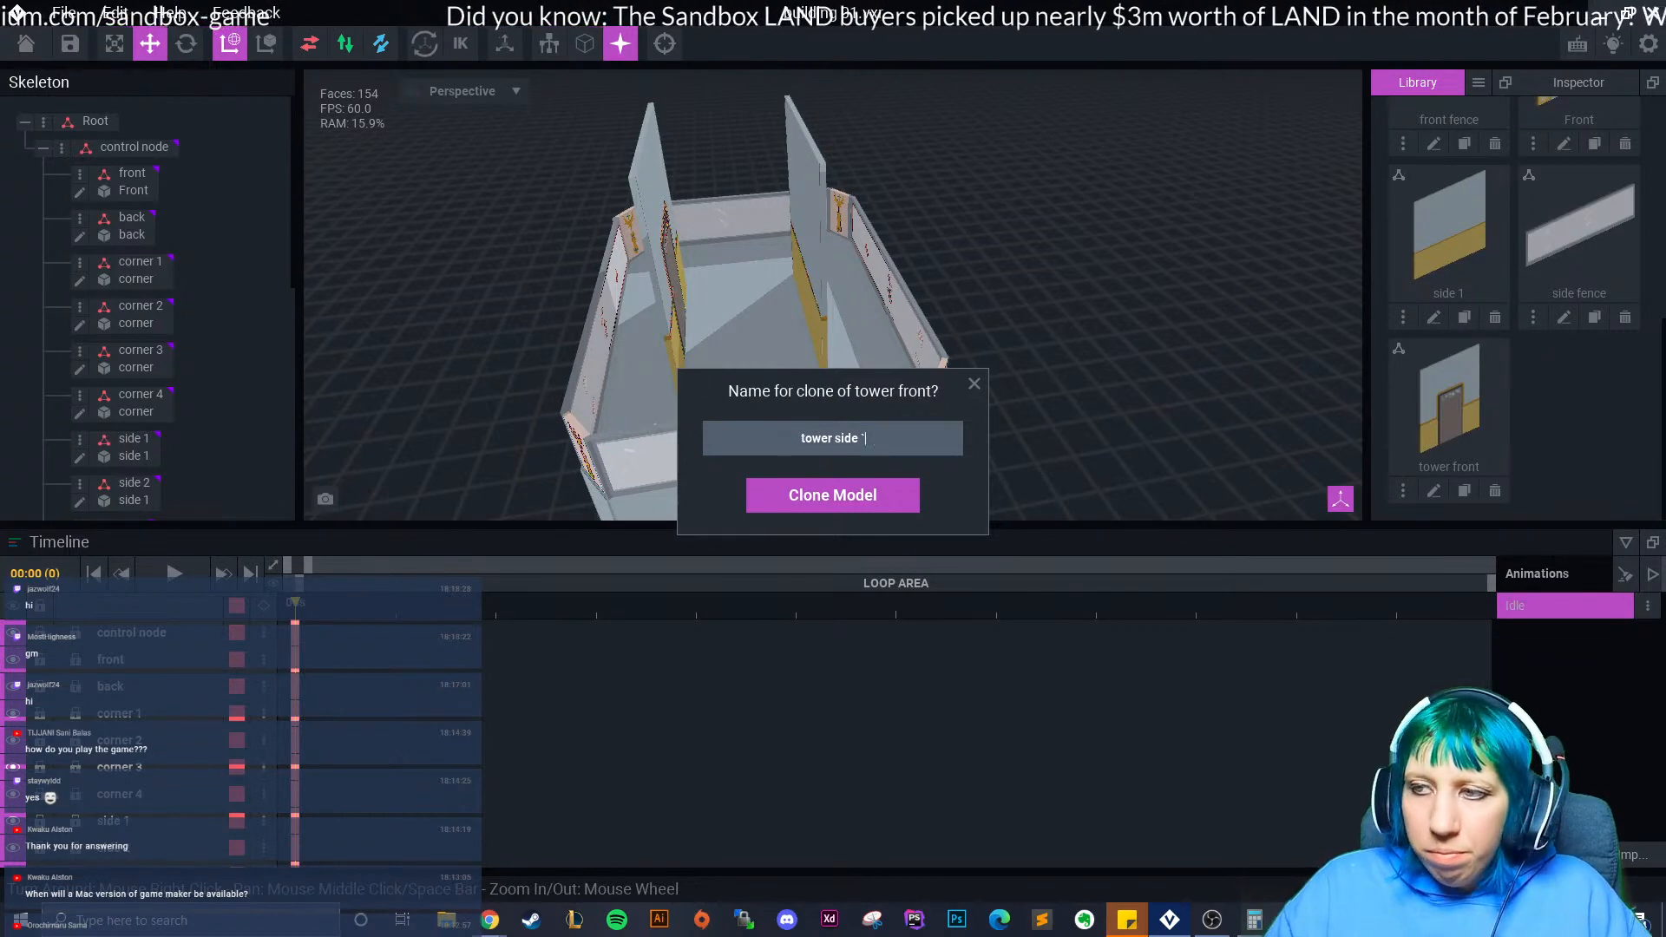
key(Return)
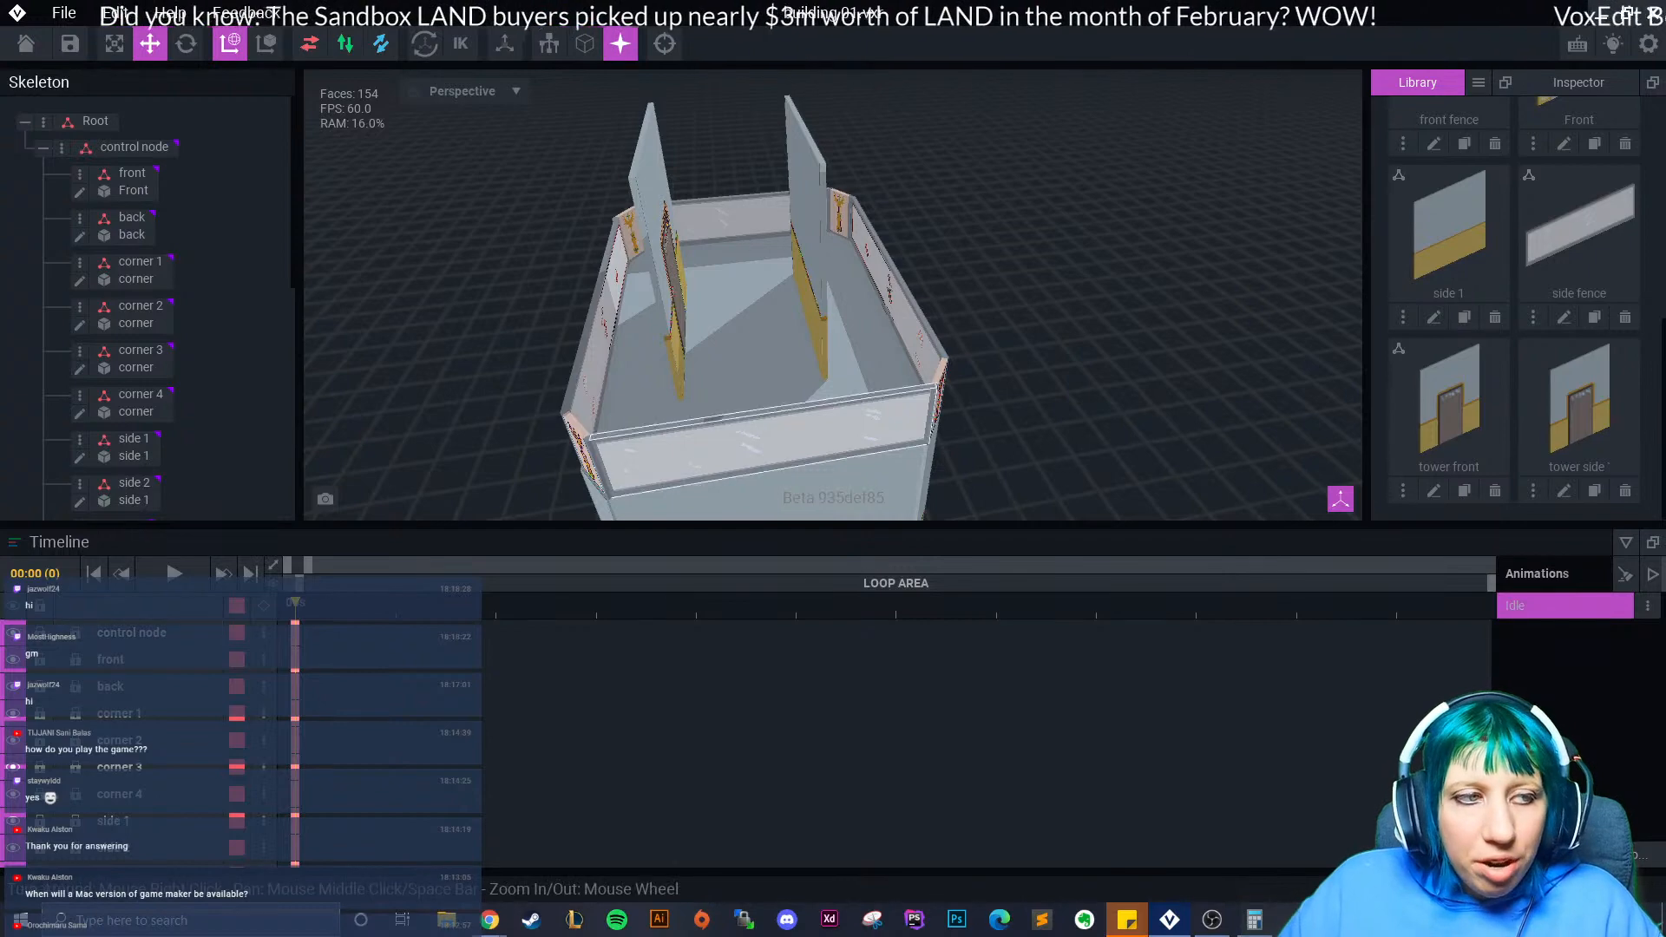
- Create a child node "t side 1" under the tower node and attach the tower side model to it
scroll(139, 359, down, 10)
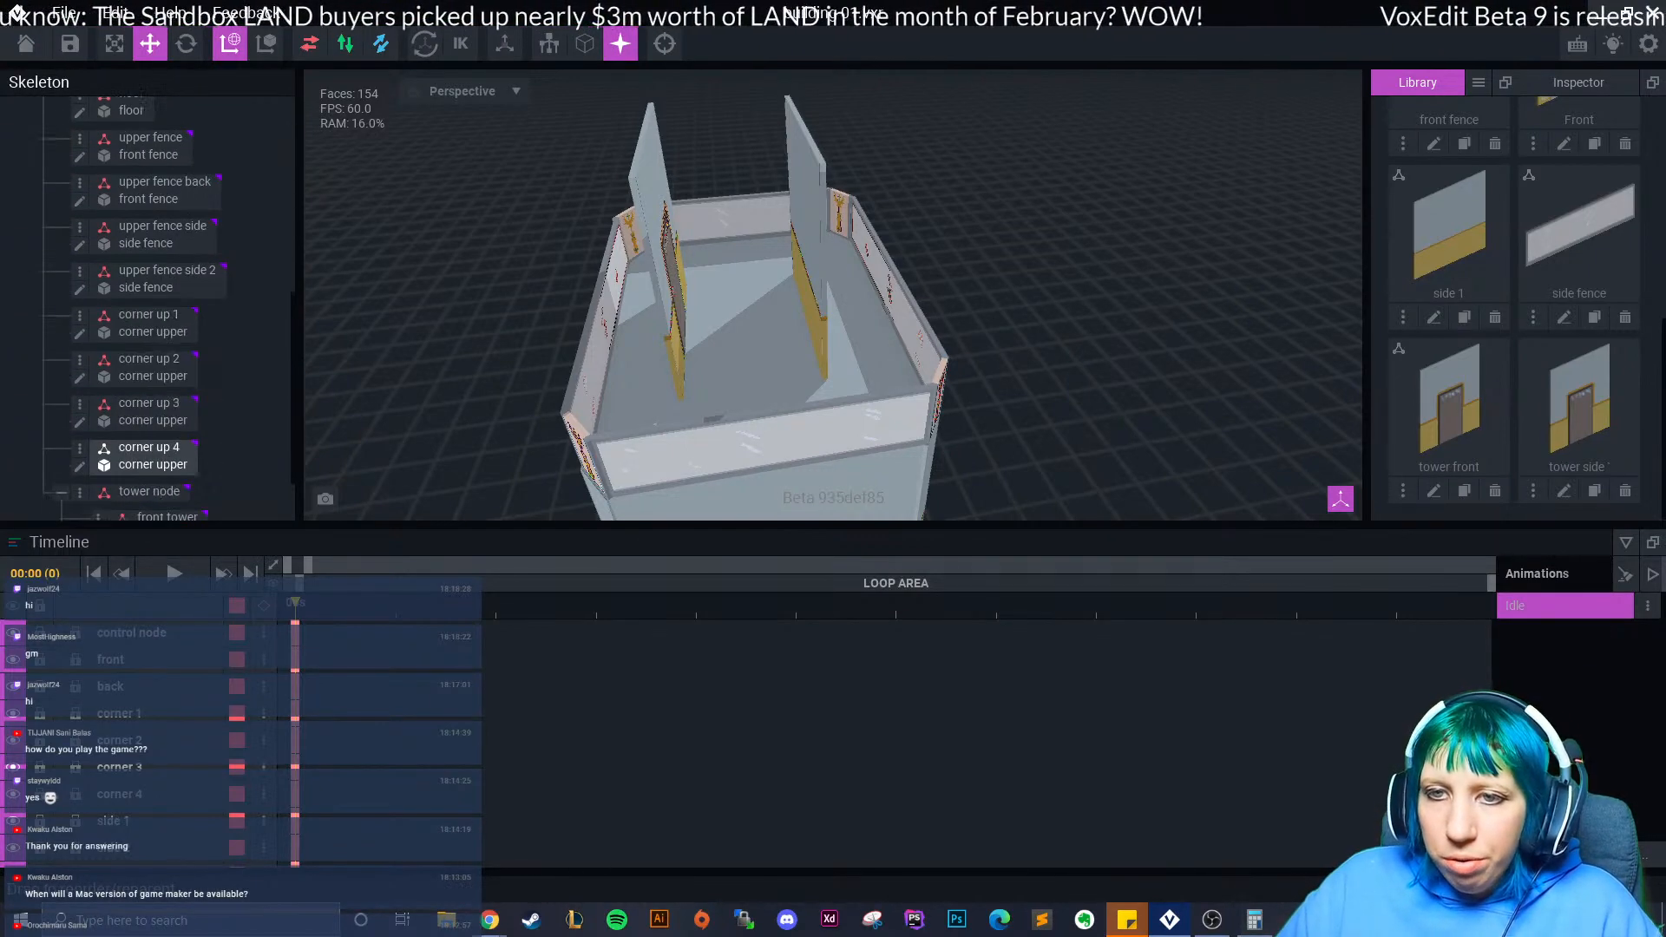
click(80, 413)
click(130, 458)
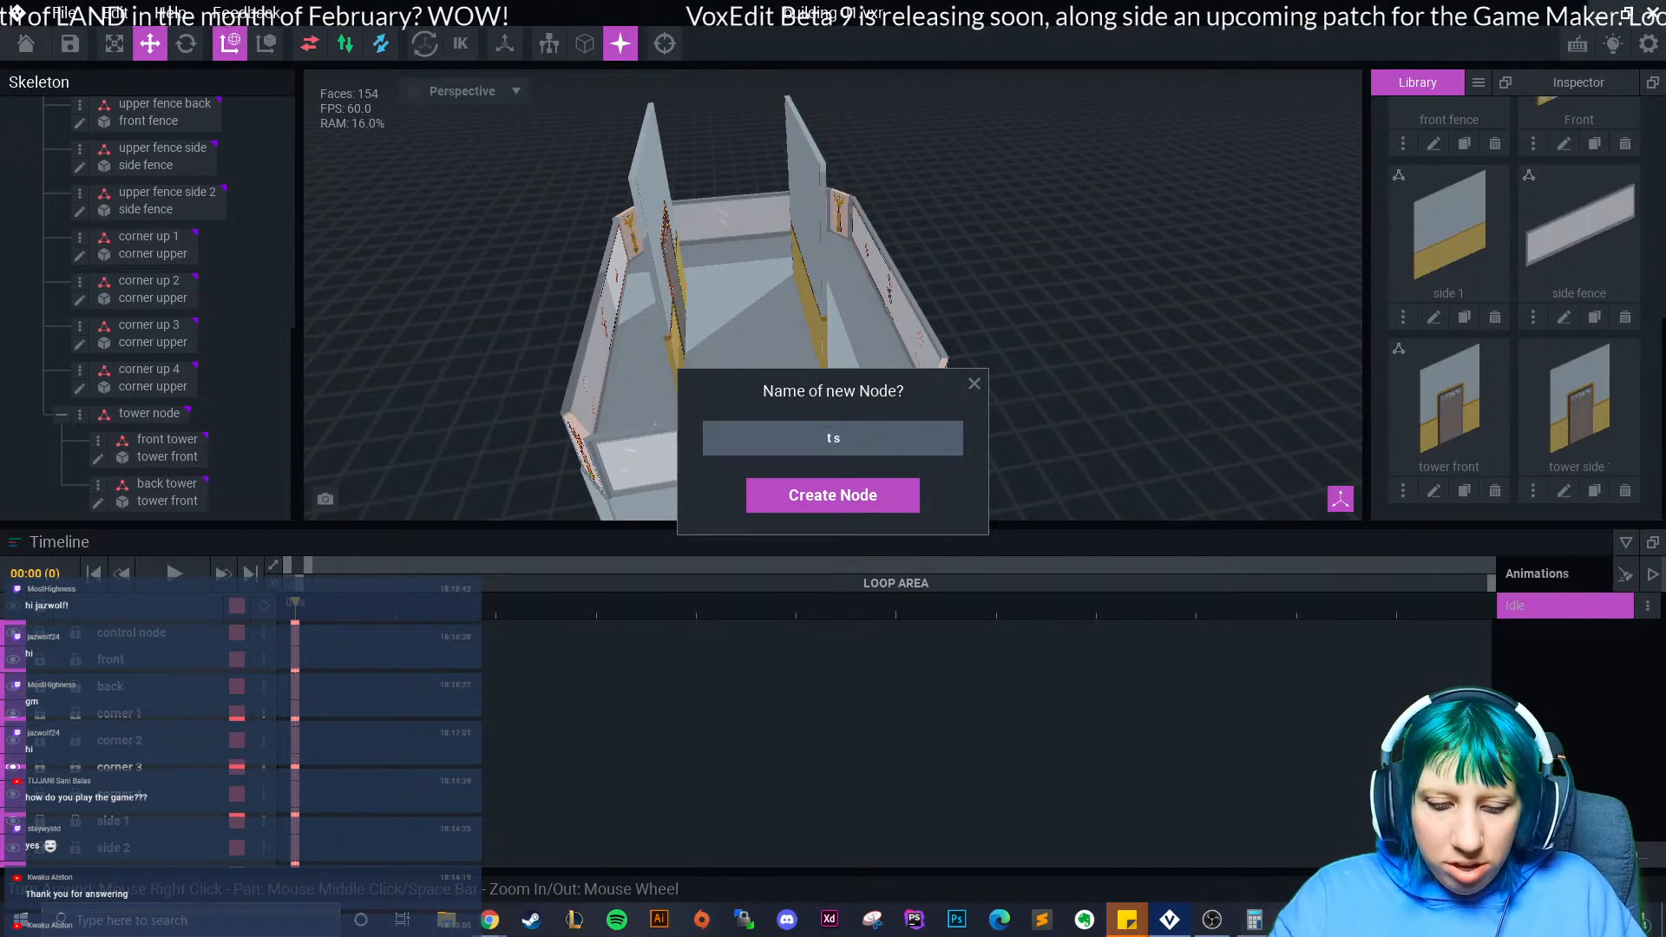
text(t side 1)
key(Return)
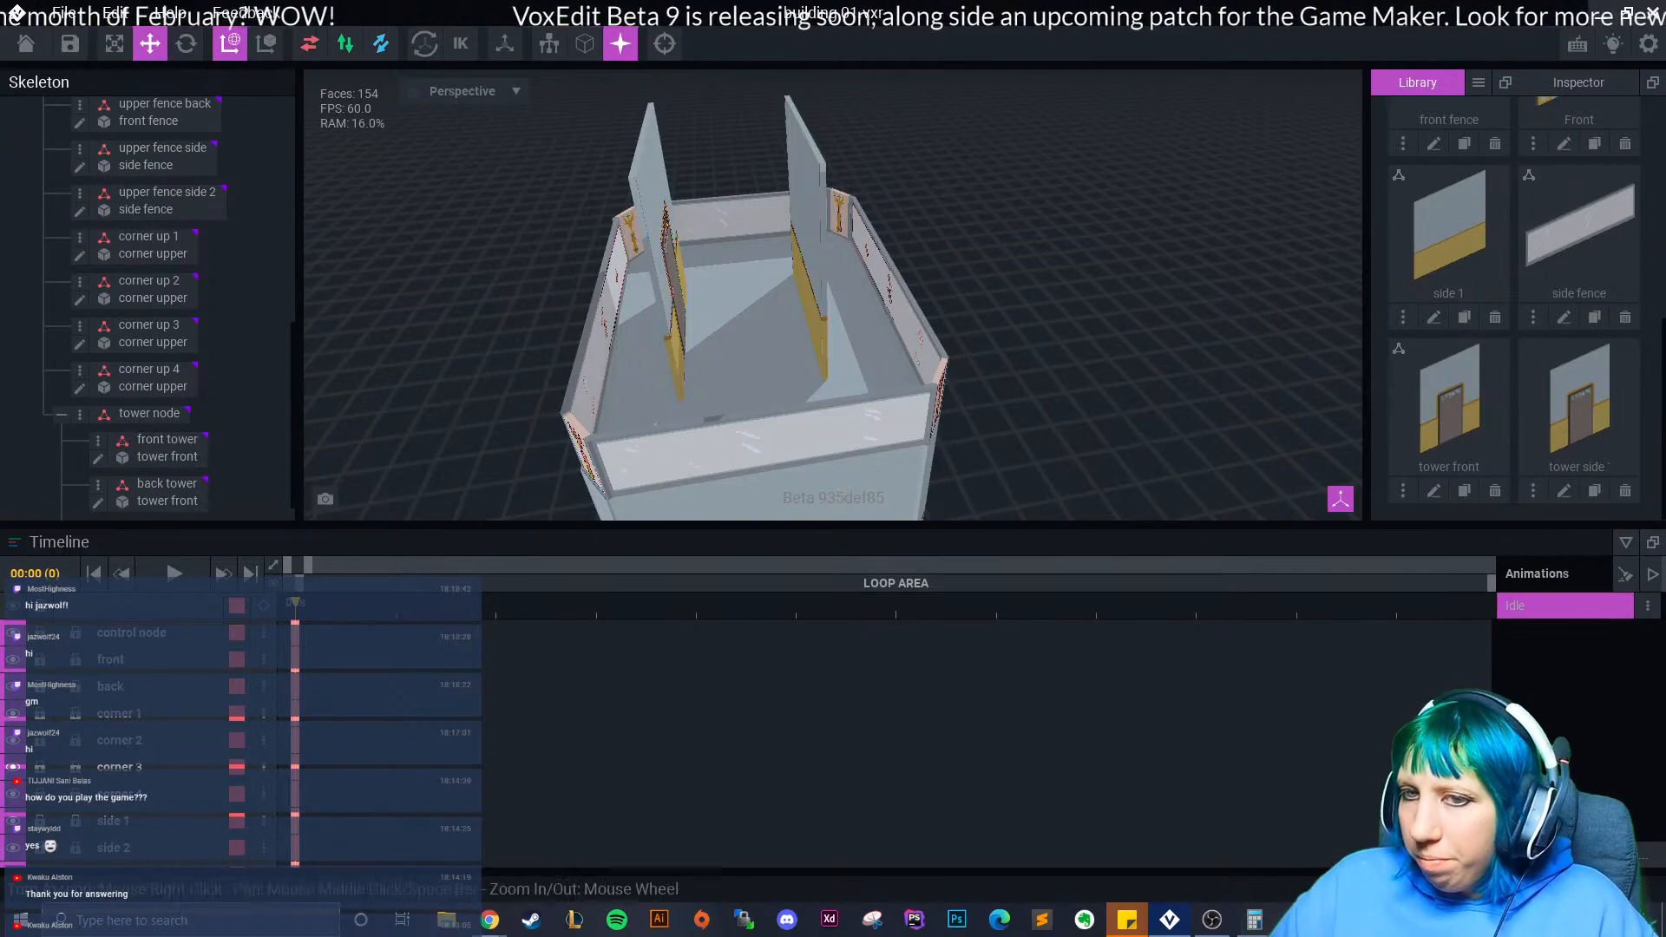
scroll(139, 173, down, 1)
drag(1593, 408, 160, 505)
- Rotate the t side 1 wall 90° about the Y axis and place it between the front and back walls at X 43
click(185, 43)
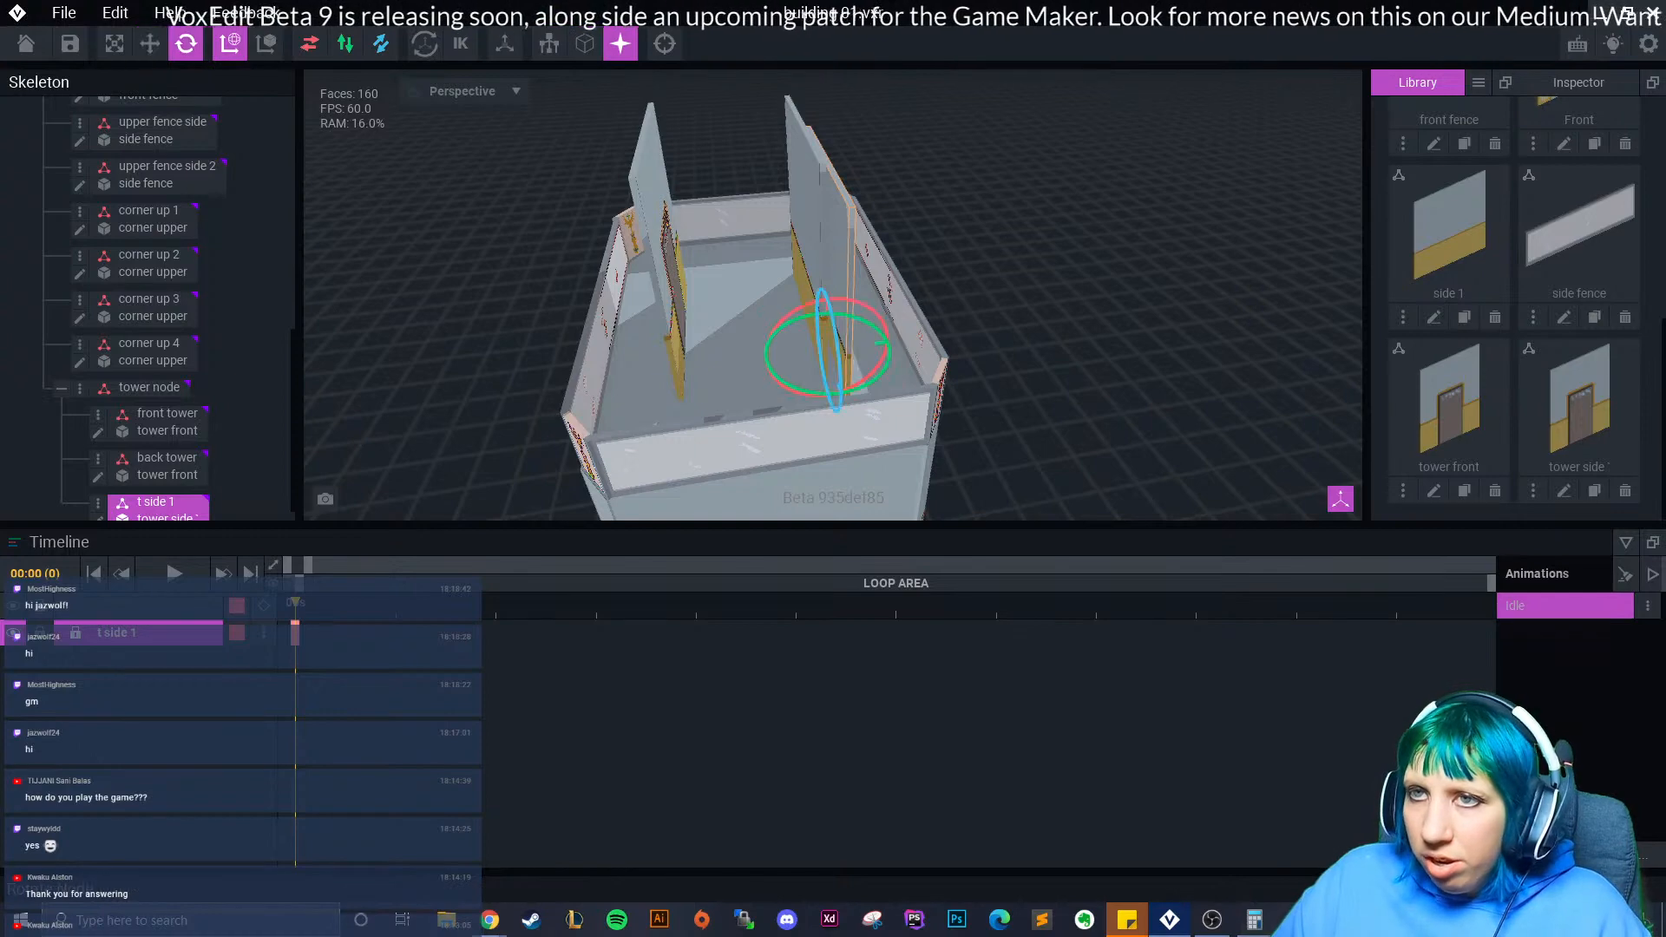
drag(885, 342, 736, 349)
drag(818, 393, 698, 361)
key(w)
click(797, 346)
click(1578, 82)
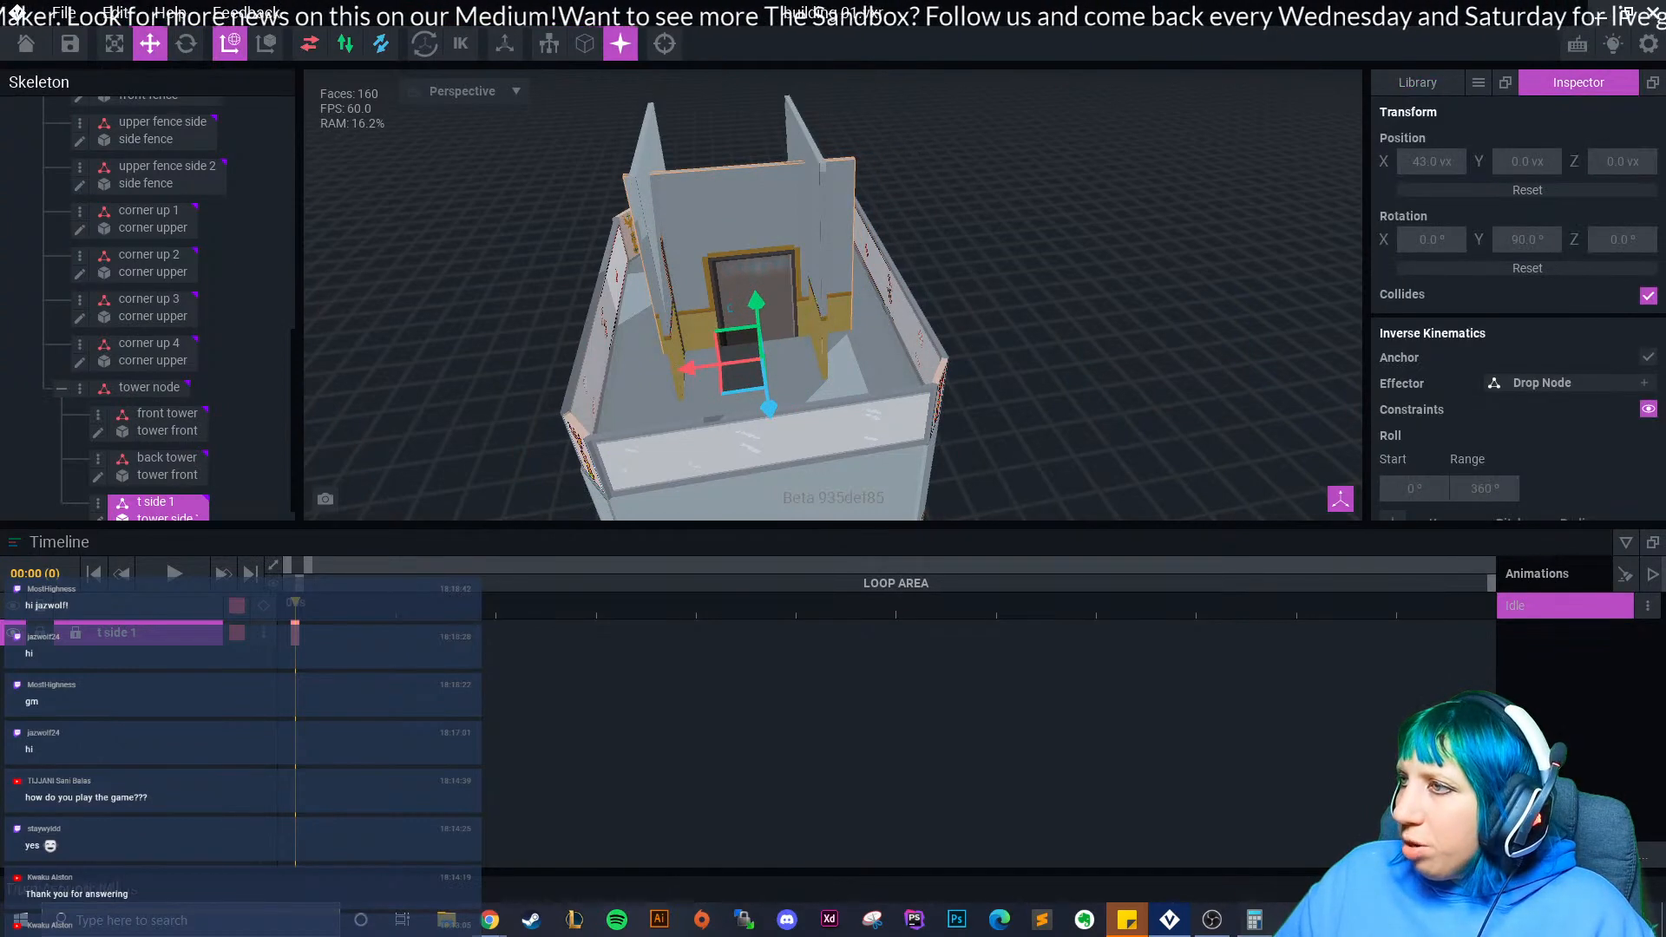
- Slide the tower side wall outward to the side edges of the front and back tower walls
click(1417, 82)
drag(769, 408, 777, 461)
right_drag(1185, 473, 868, 408)
scroll(664, 408, up, 5)
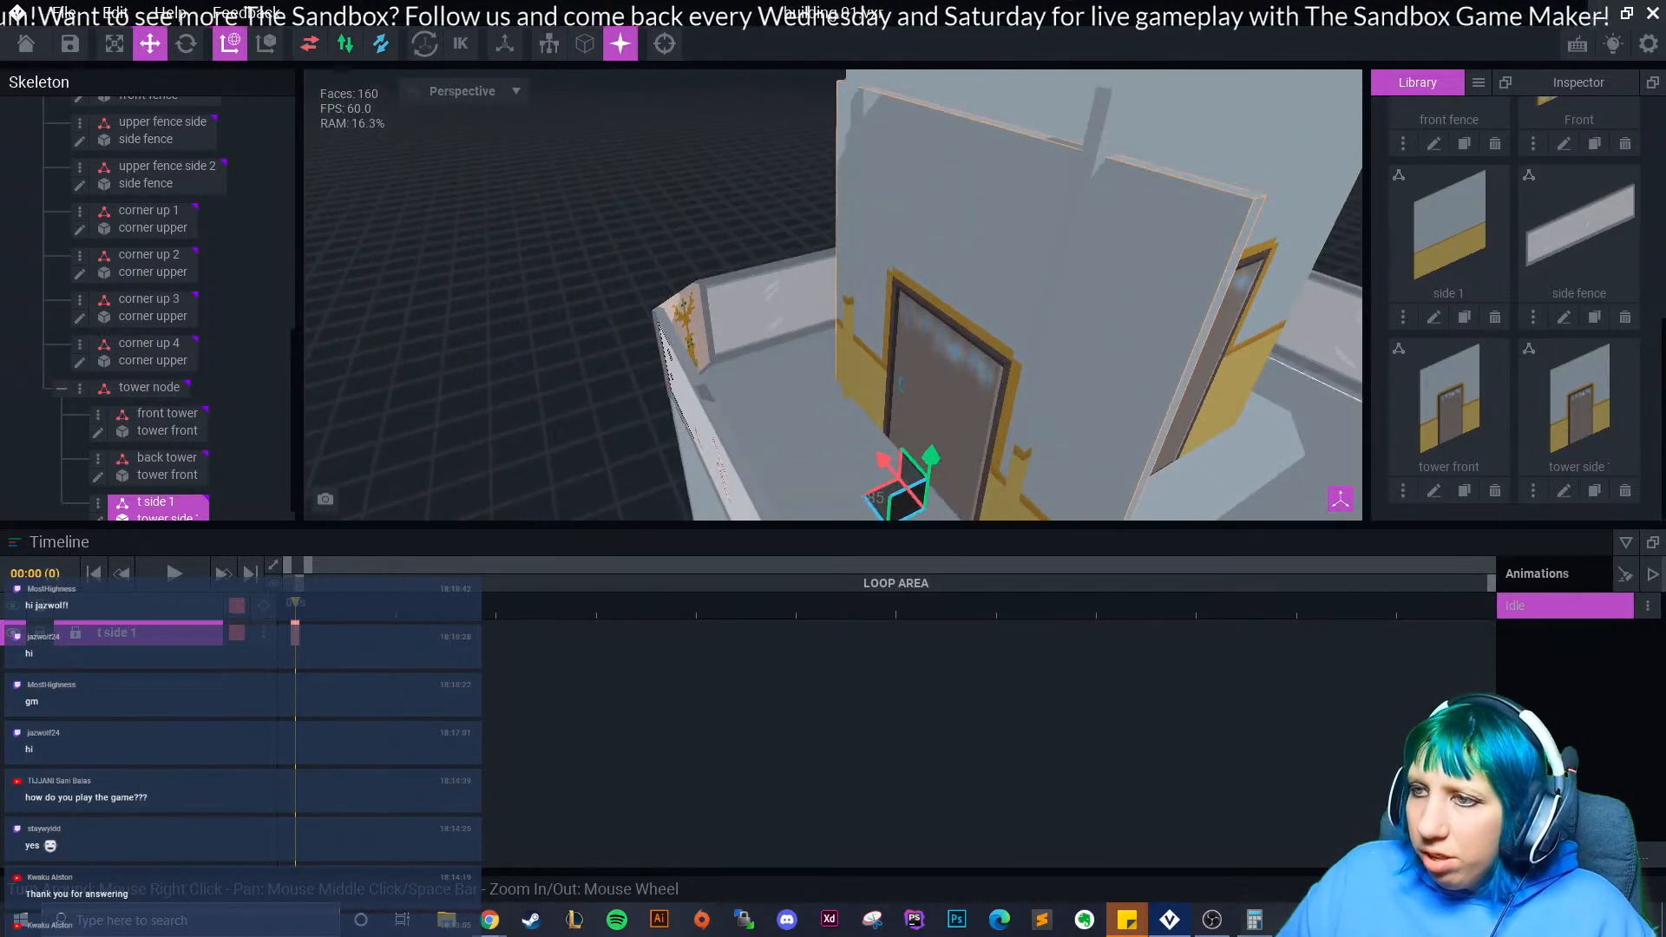
scroll(911, 382, up, 4)
drag(943, 359, 929, 435)
middle_drag(929, 436, 850, 512)
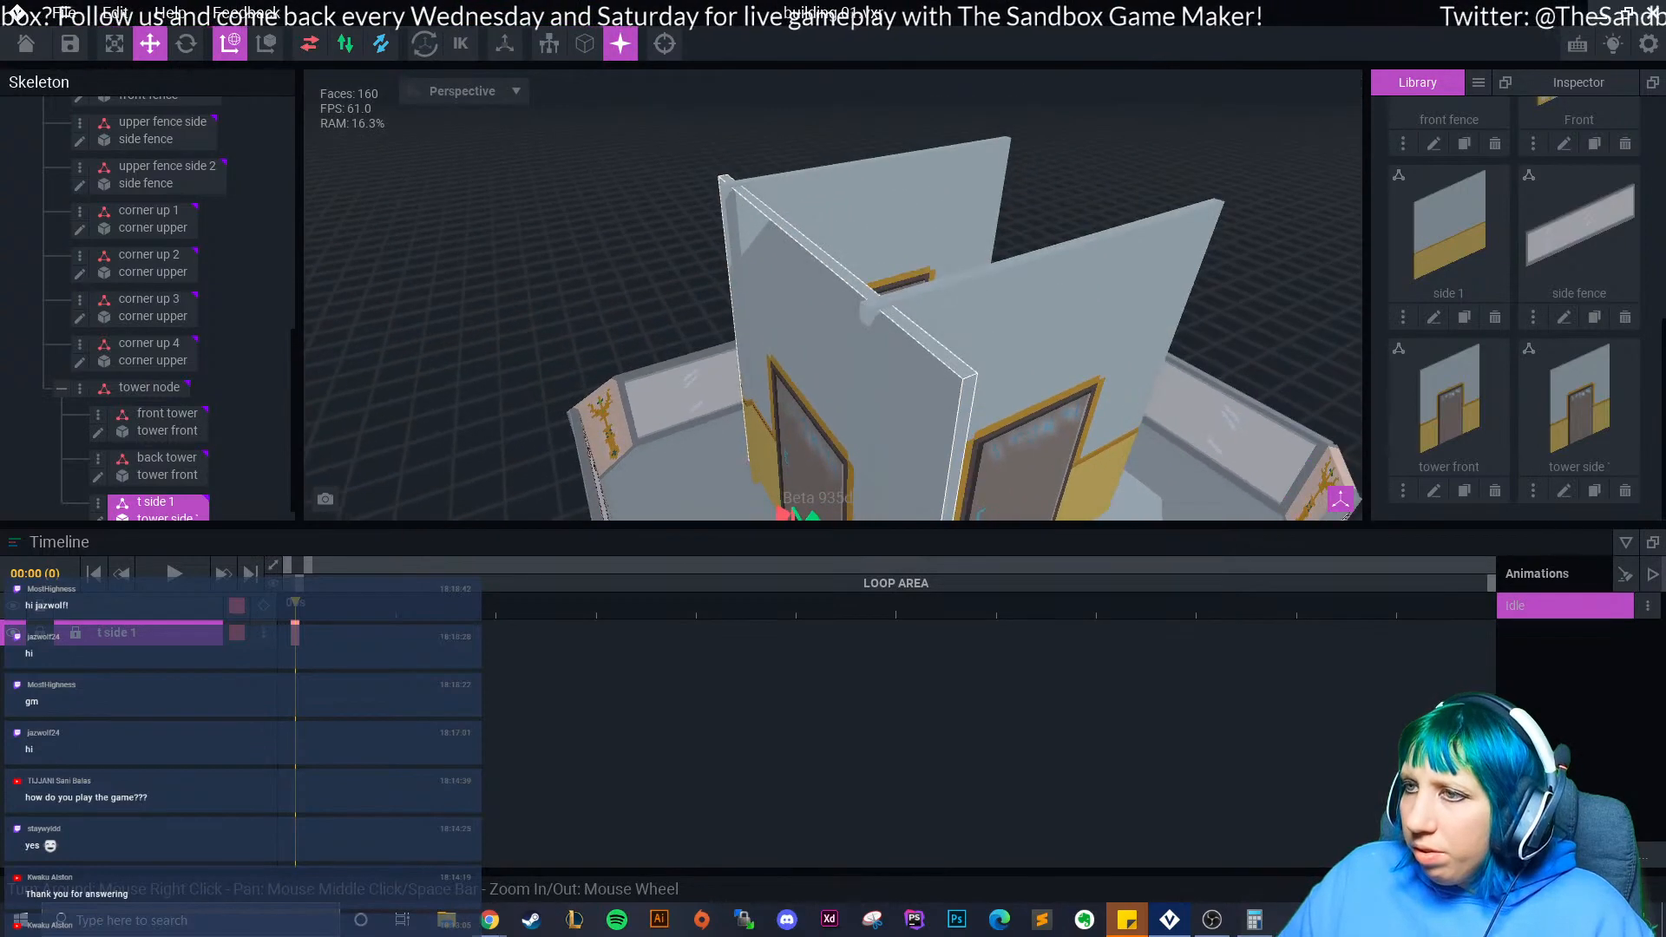
- Fine-tune the alignment of the tower side wall at the corner with the front tower wall
click(167, 413)
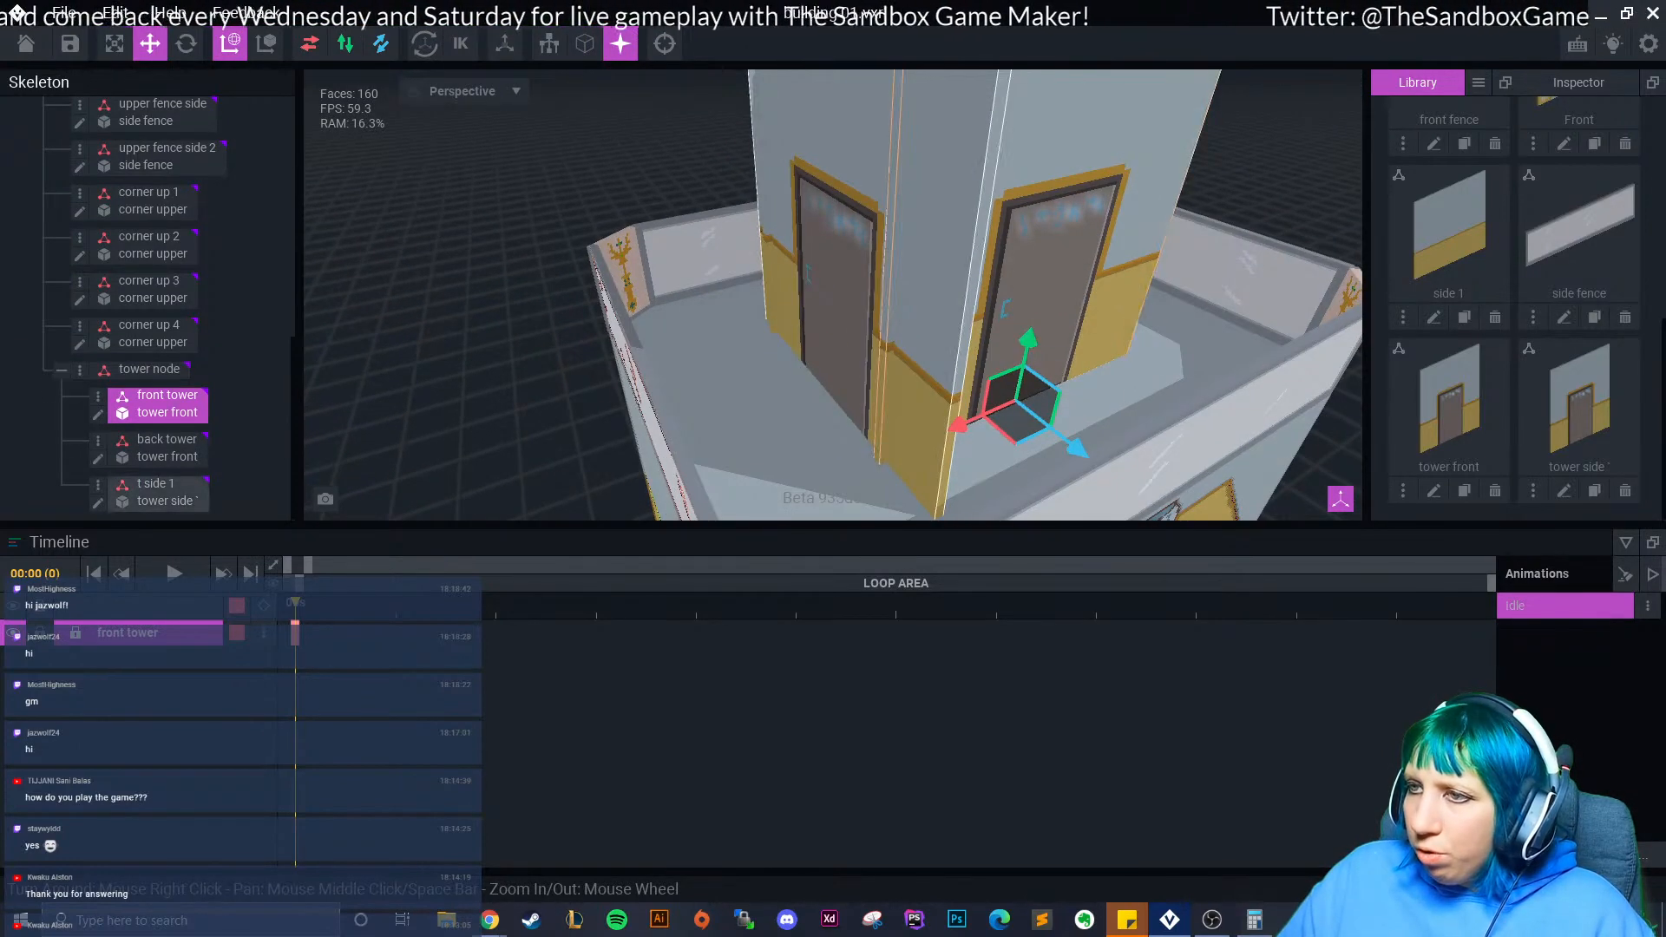
click(912, 347)
drag(835, 344, 835, 342)
right_drag(764, 364, 1015, 360)
drag(839, 437, 842, 436)
right_drag(911, 408, 833, 417)
- Open the tower side model for editing and box-erase the full-height strip left of the door that overhangs the adjoining tower wall
click(98, 504)
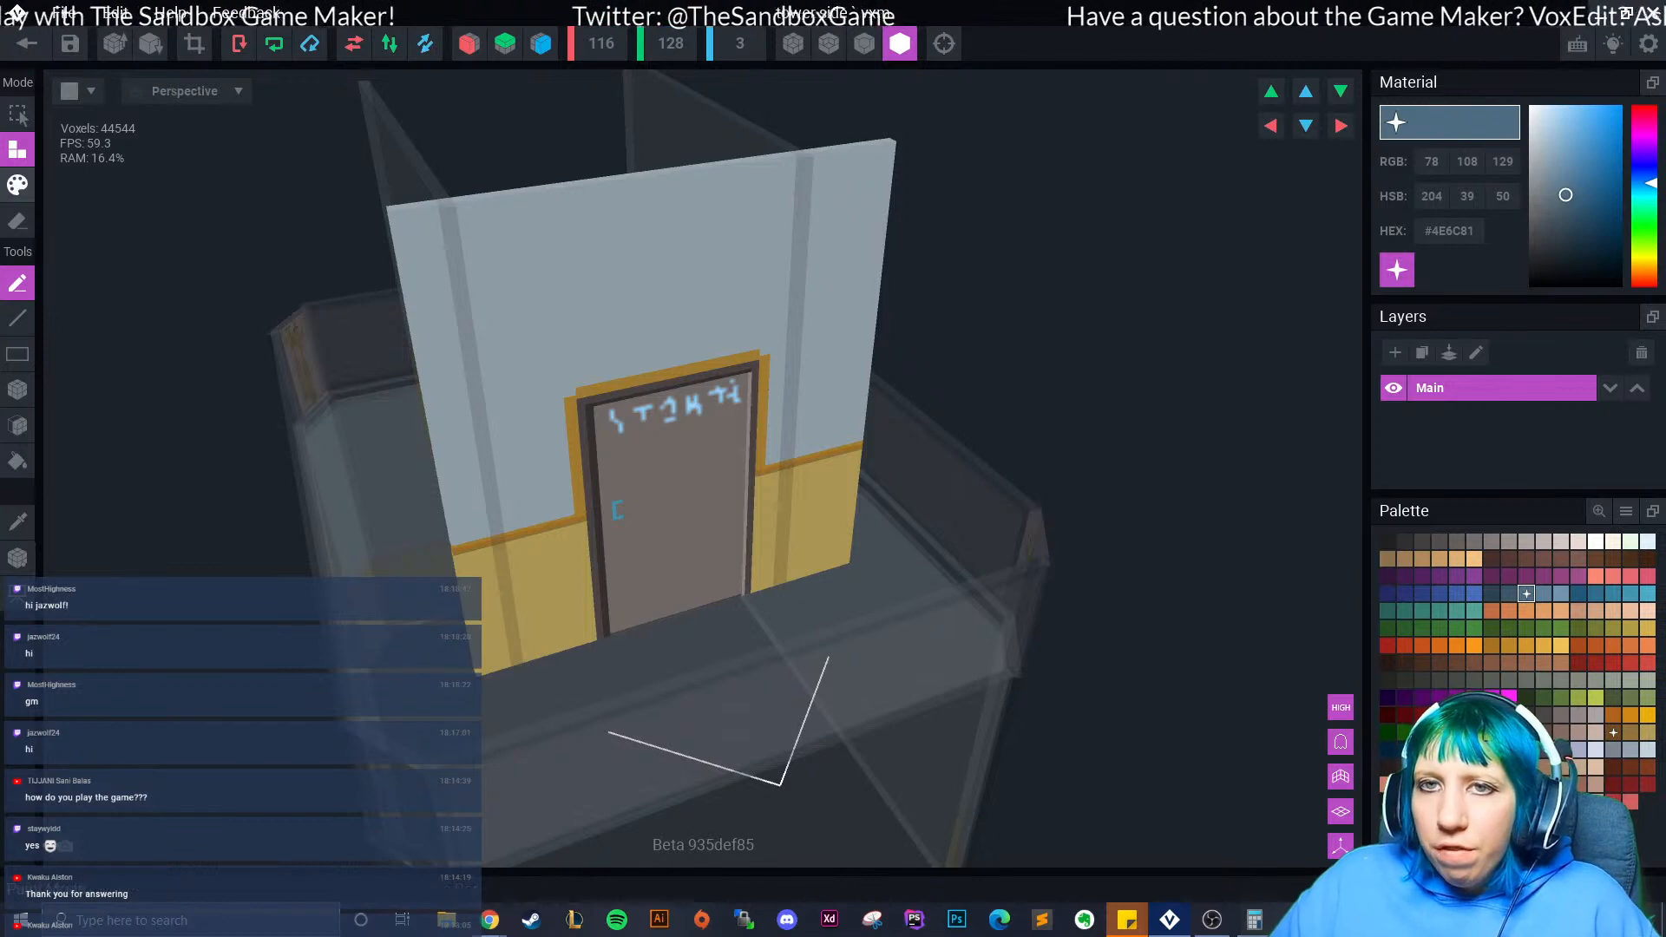
click(17, 221)
click(864, 43)
click(17, 390)
right_drag(498, 358, 460, 381)
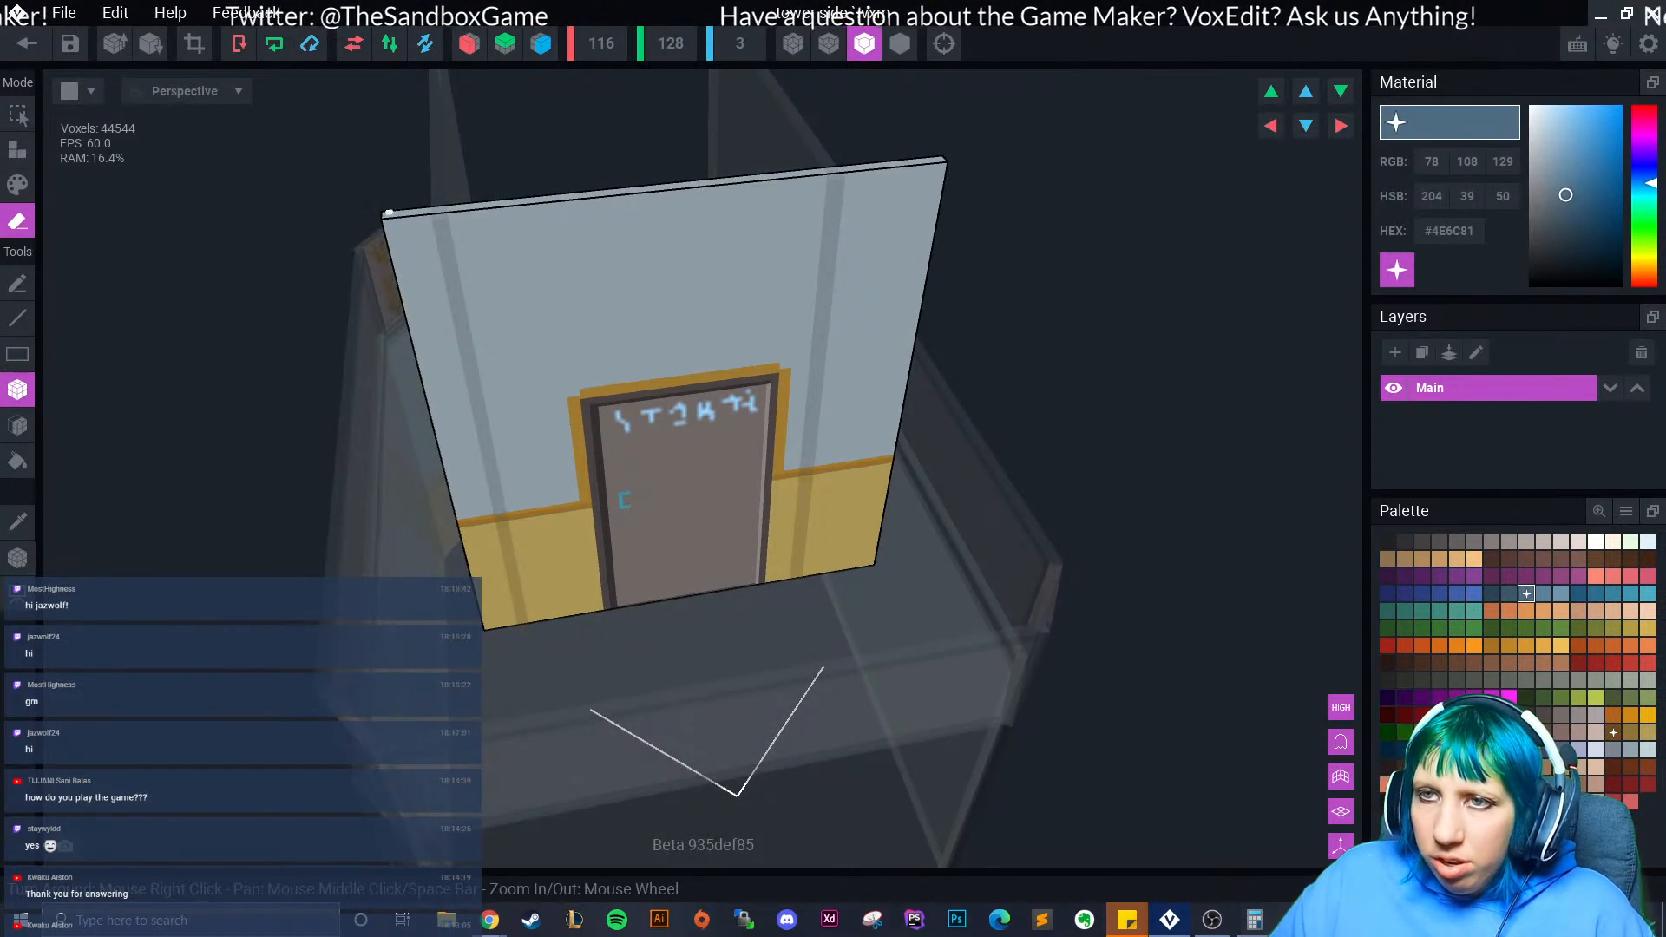
drag(383, 213, 521, 626)
right_drag(857, 190, 845, 212)
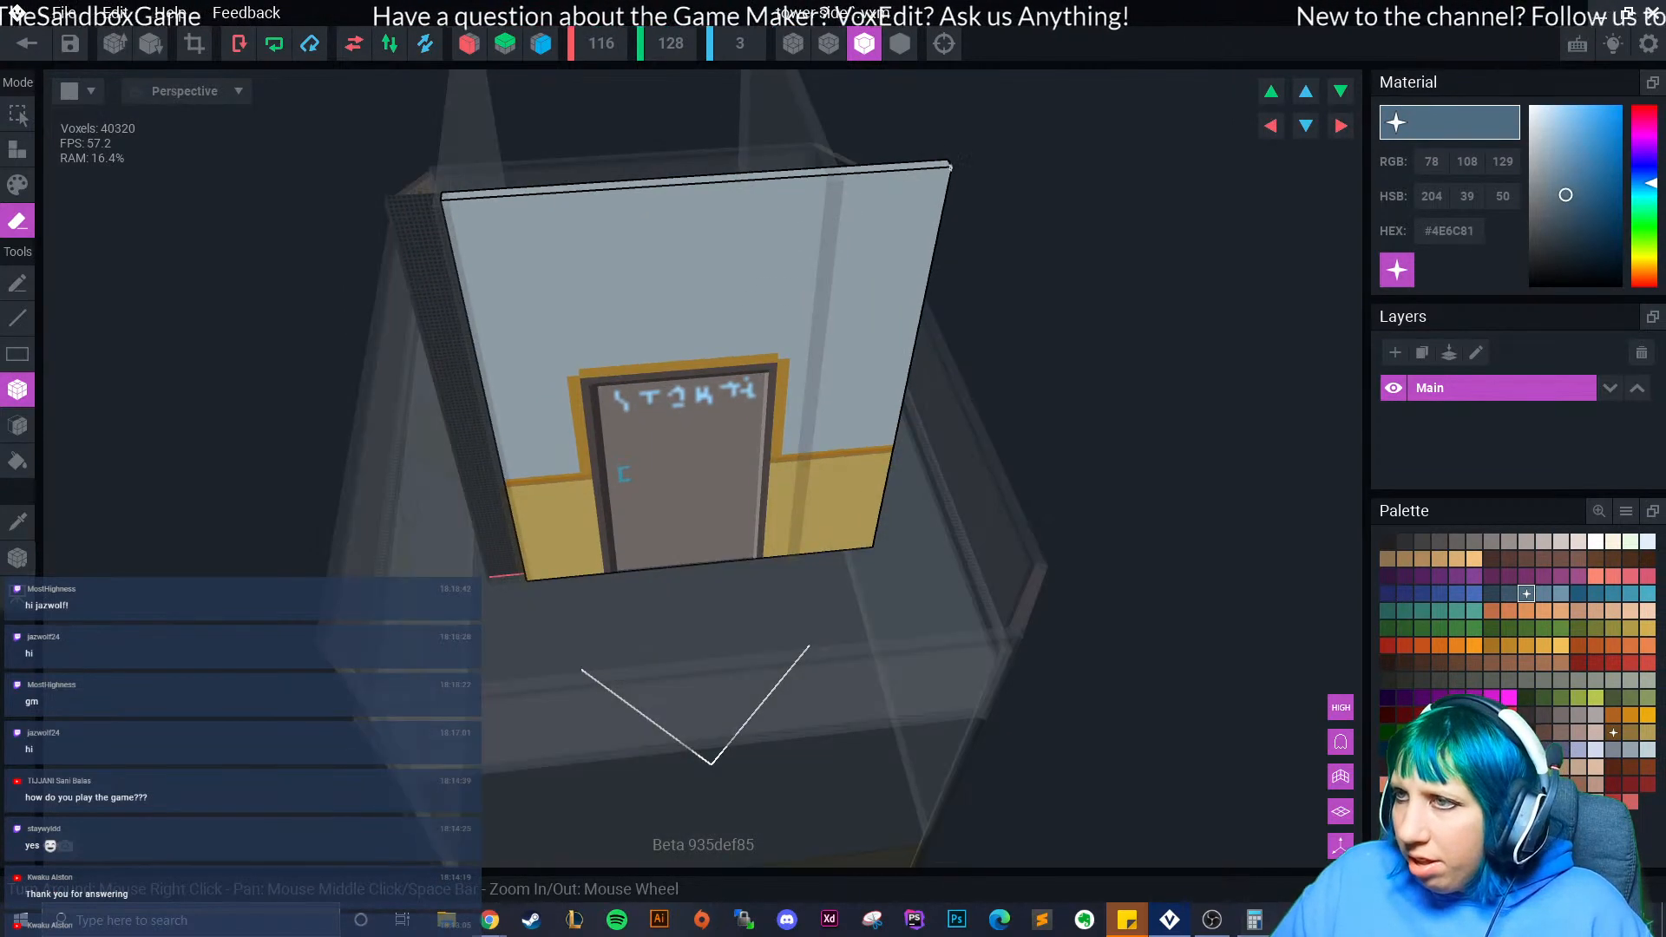
- Erase the full-height overhanging strip right of the door, including its remaining layer of voxels
mouse_move(947, 165)
mouse_down()
mouse_move(883, 240)
mouse_move(799, 552)
mouse_up()
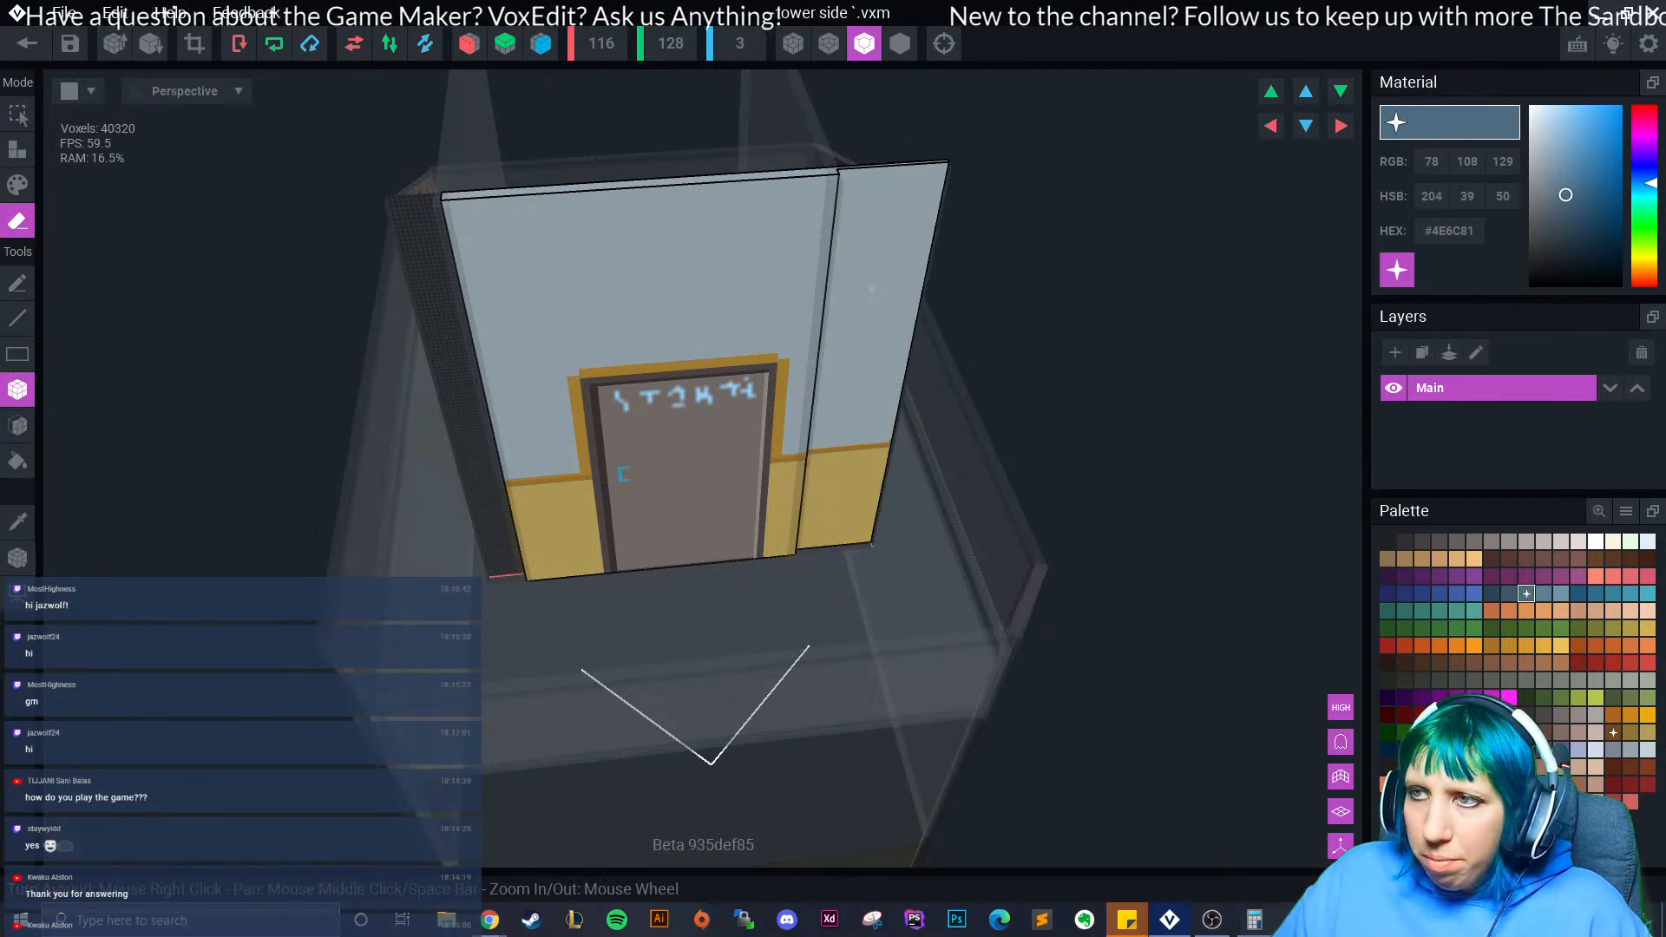
click(18, 425)
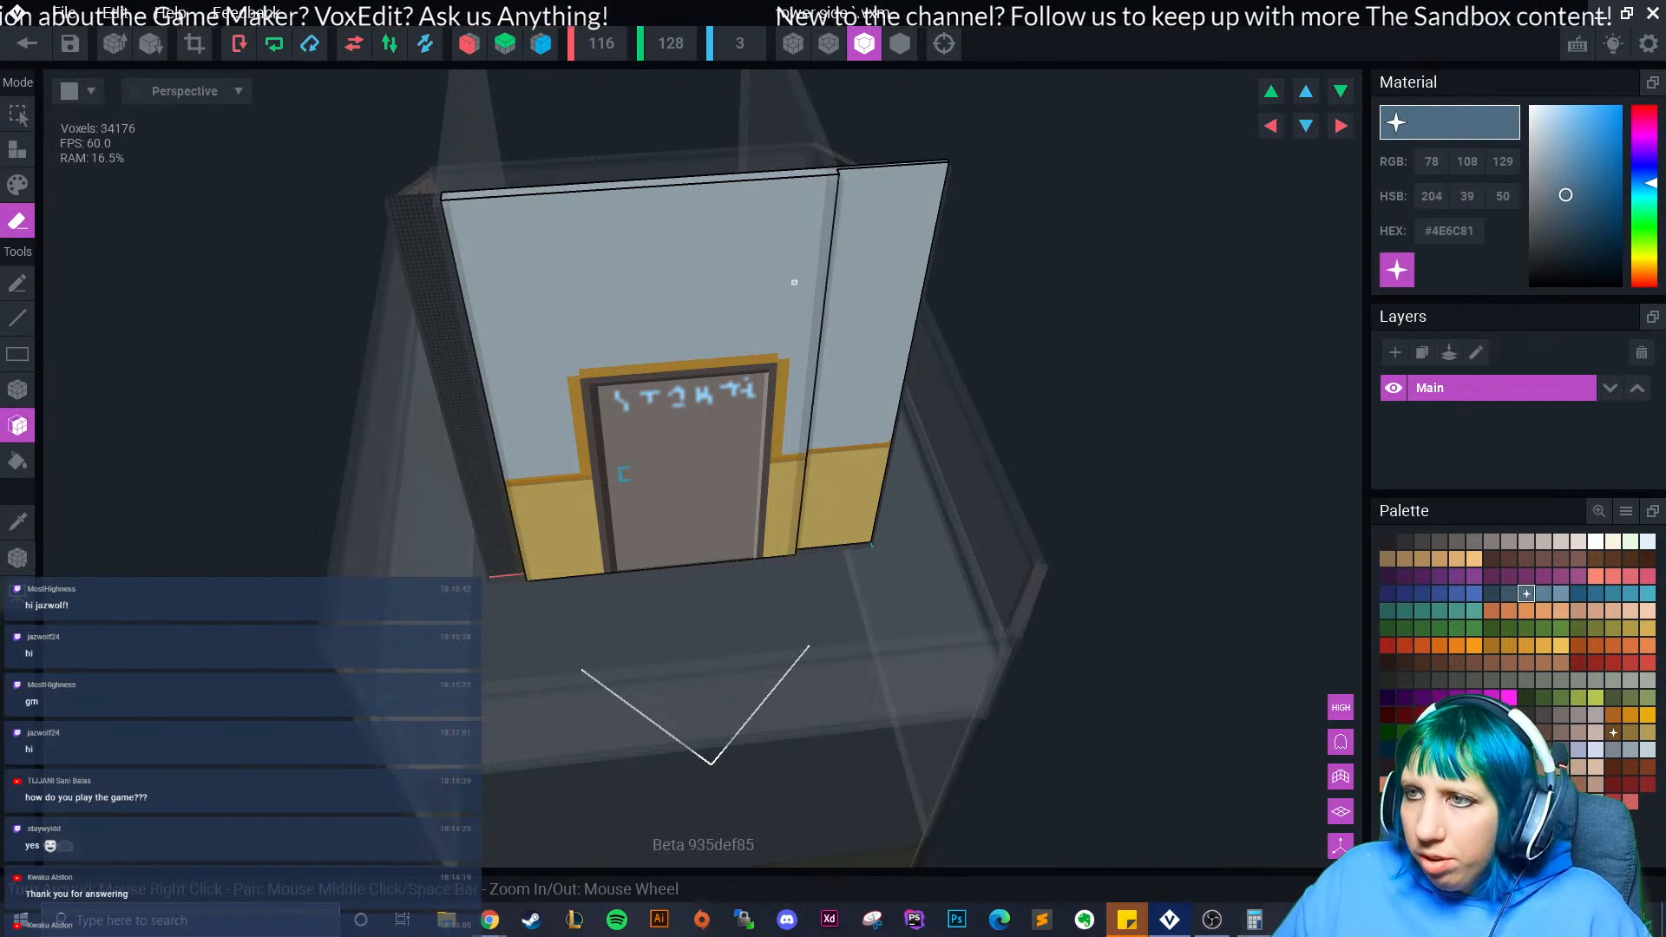
click(863, 353)
click(849, 471)
click(848, 447)
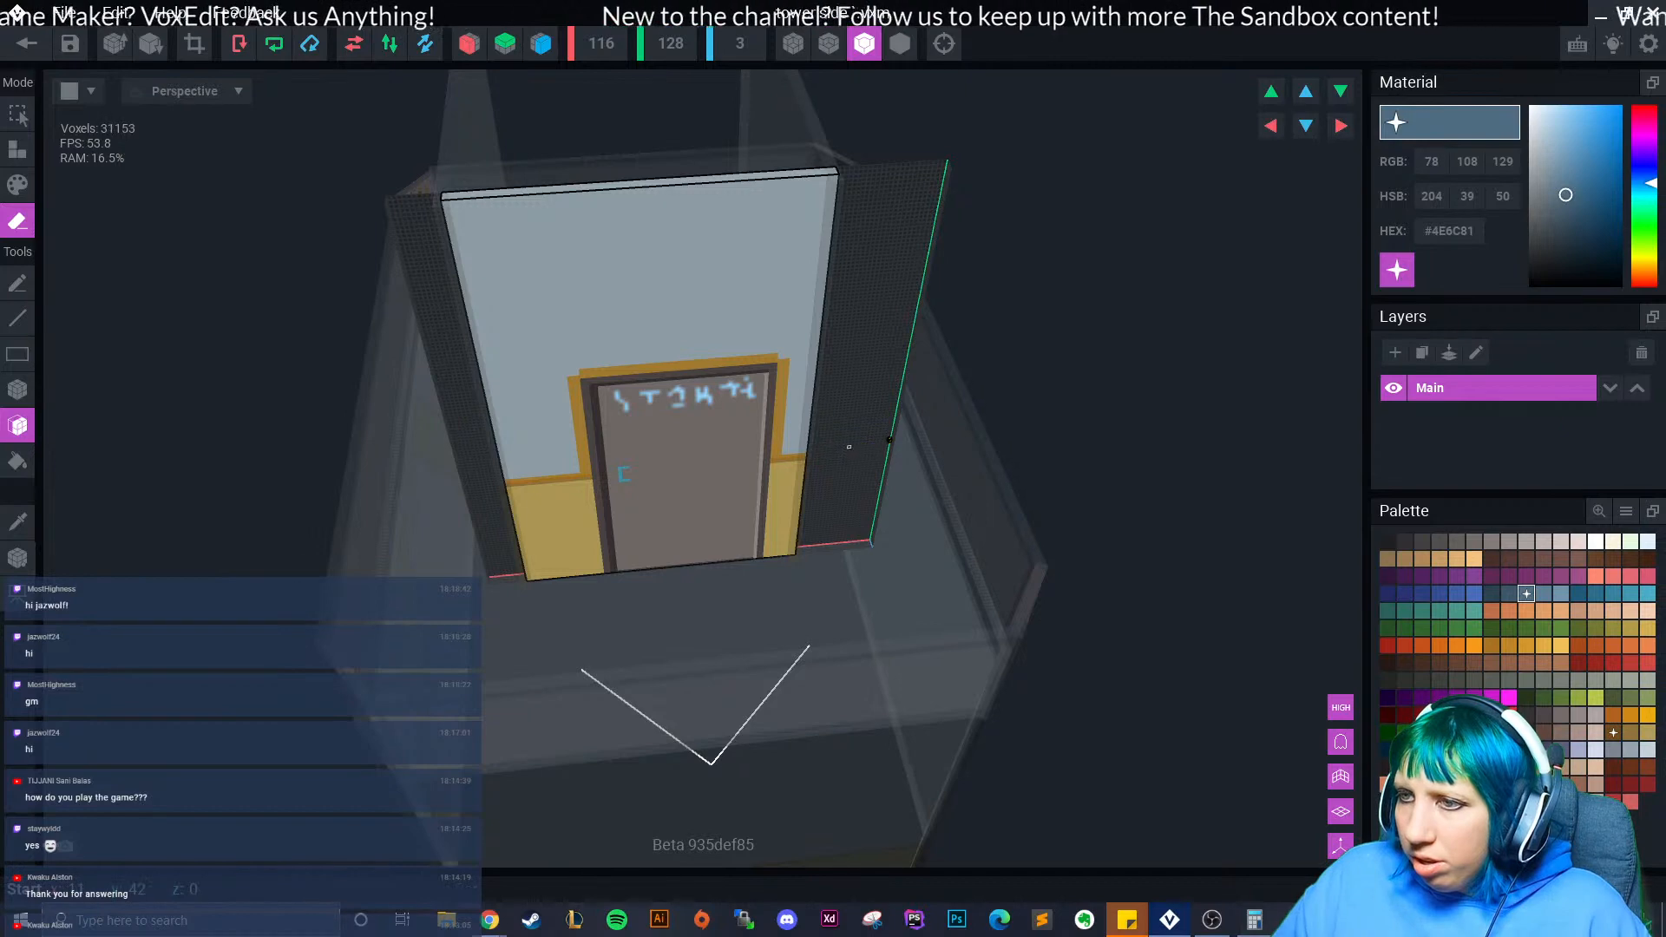
click(890, 438)
- Crop the tower side model's volume to the remaining wall, 81 voxels wide
mouse_move(833, 466)
right_down()
mouse_move(714, 446)
mouse_move(800, 416)
right_up()
scroll(800, 416, up, 1)
click(193, 44)
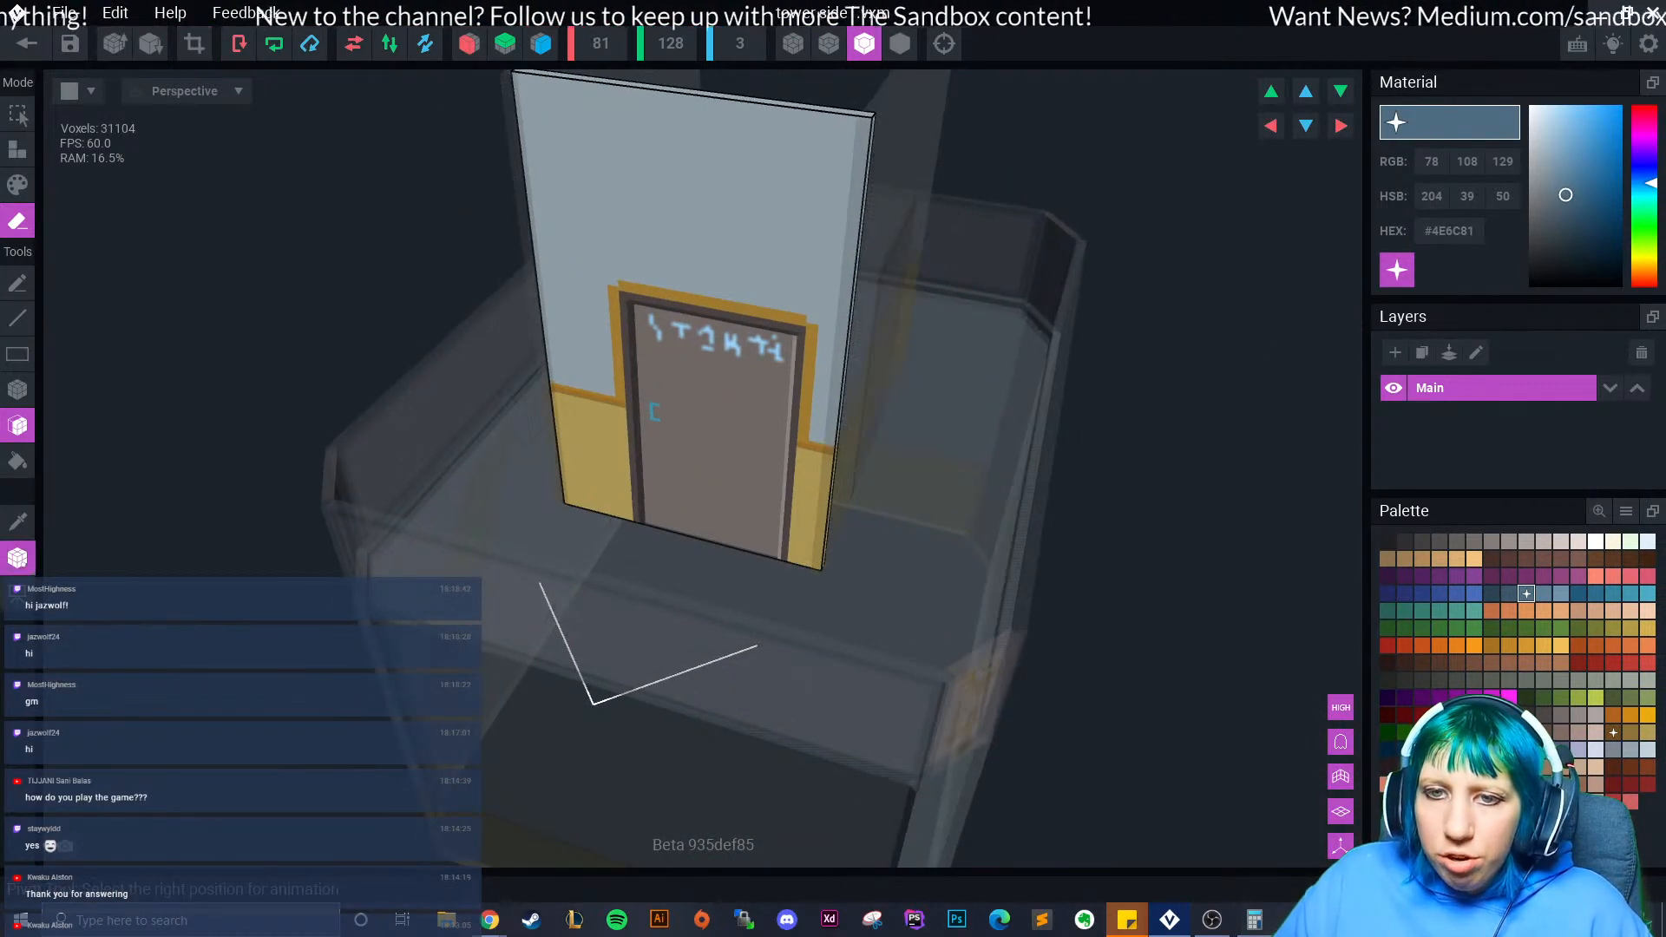
- Reposition the tower side model's pivot to the centre of the wall's base
click(21, 564)
right_click(21, 564)
click(87, 577)
right_drag(694, 451, 825, 460)
scroll(781, 460, up, 5)
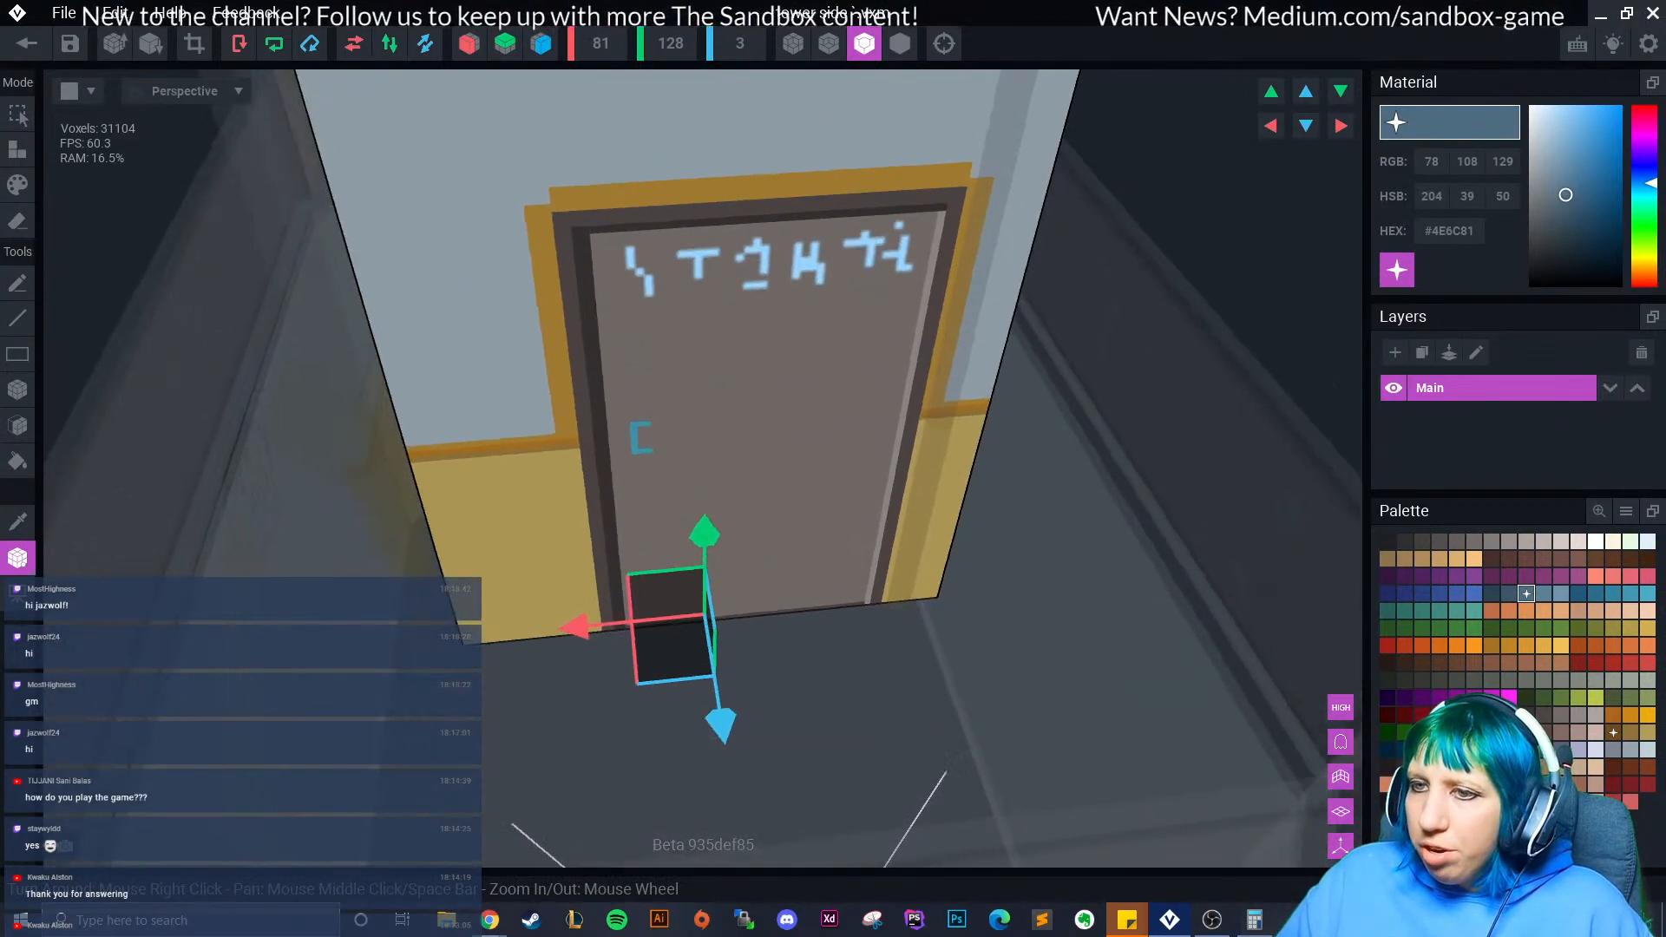
right_drag(681, 560, 646, 486)
right_drag(945, 377, 902, 404)
scroll(781, 399, down, 4)
mouse_move(773, 399)
right_down()
mouse_move(709, 412)
mouse_move(755, 408)
right_up()
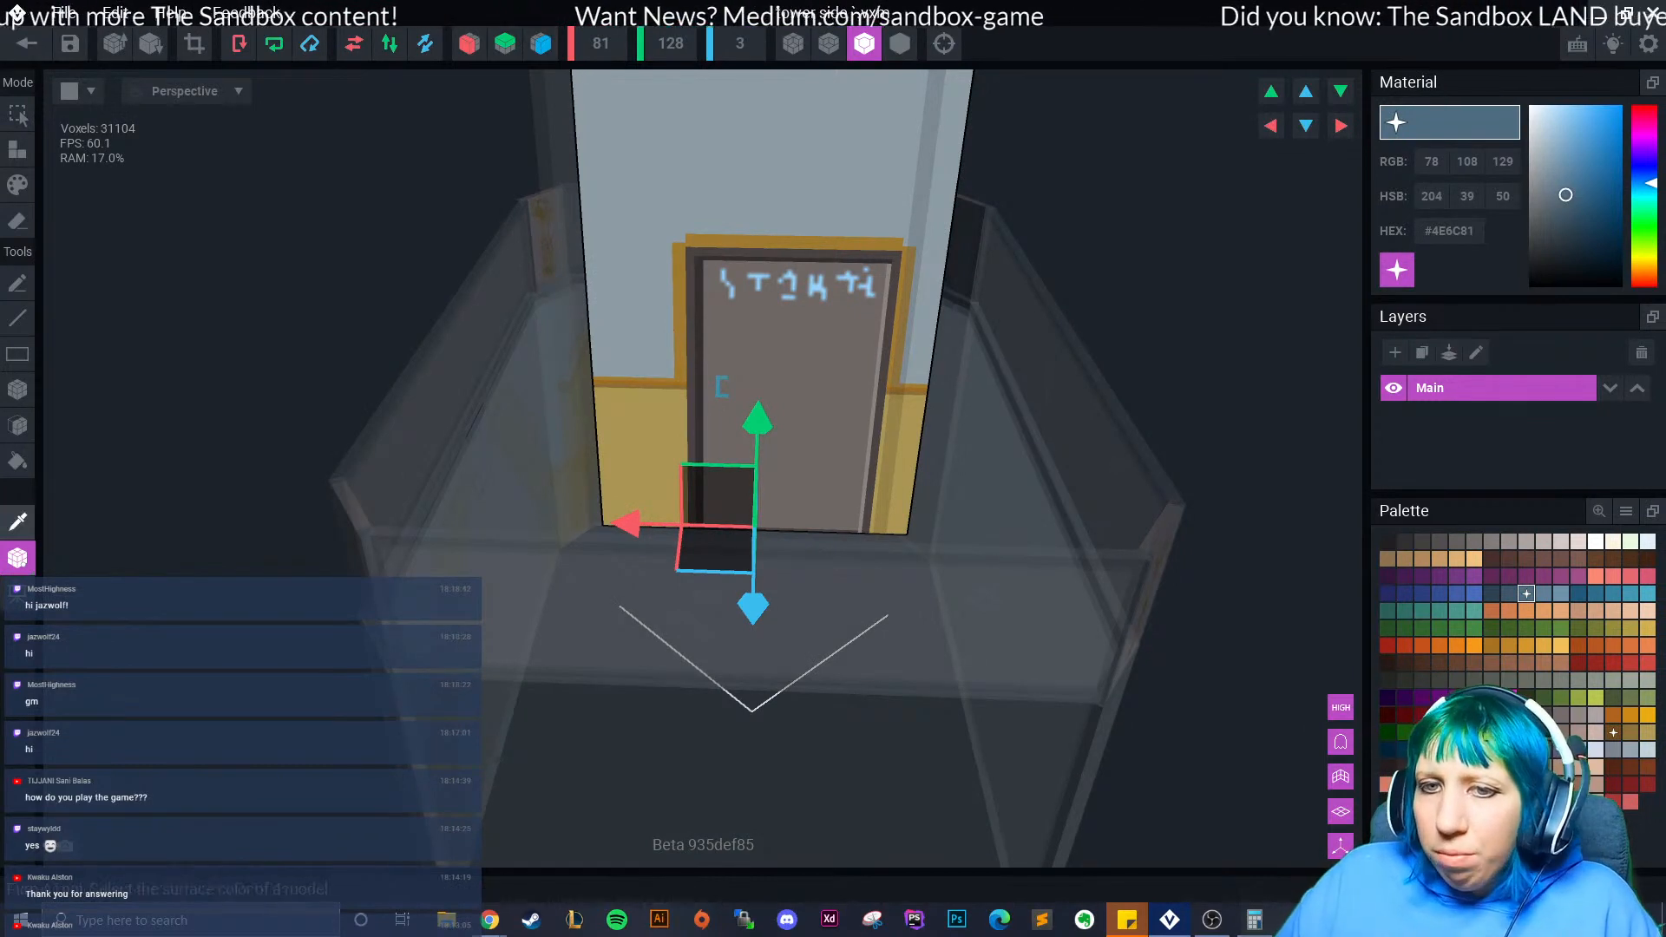
- Sample the wall's blue-grey #96A4AE and box-paint over the upper part of the door, including its frame and lettering
click(17, 522)
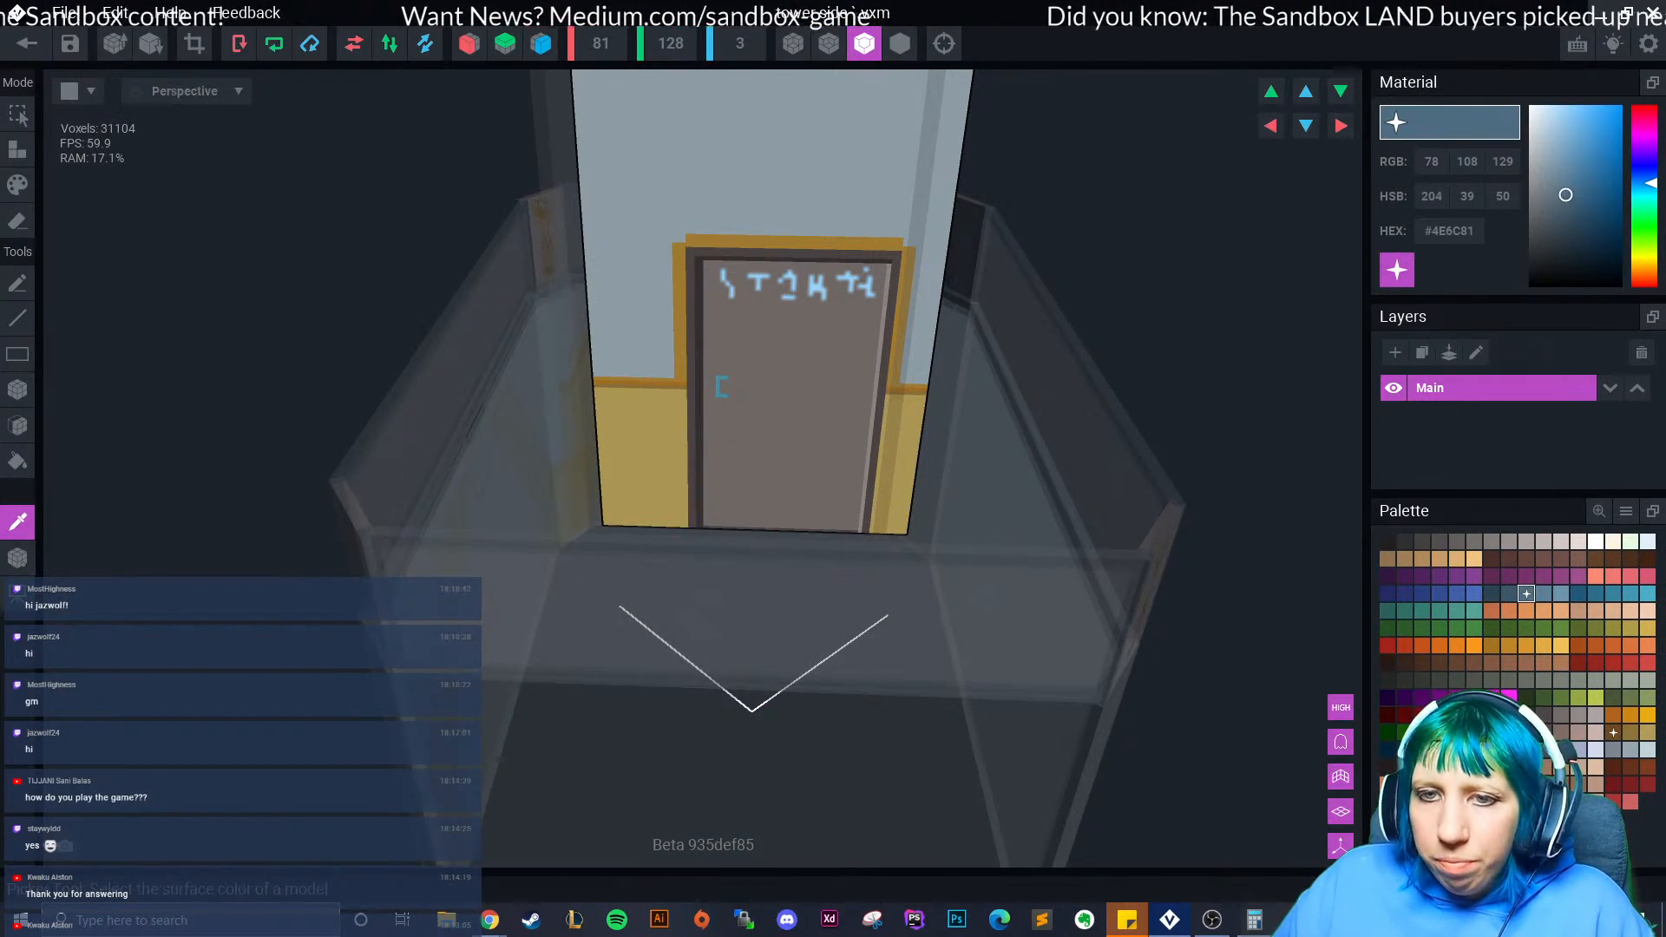
click(593, 309)
click(18, 390)
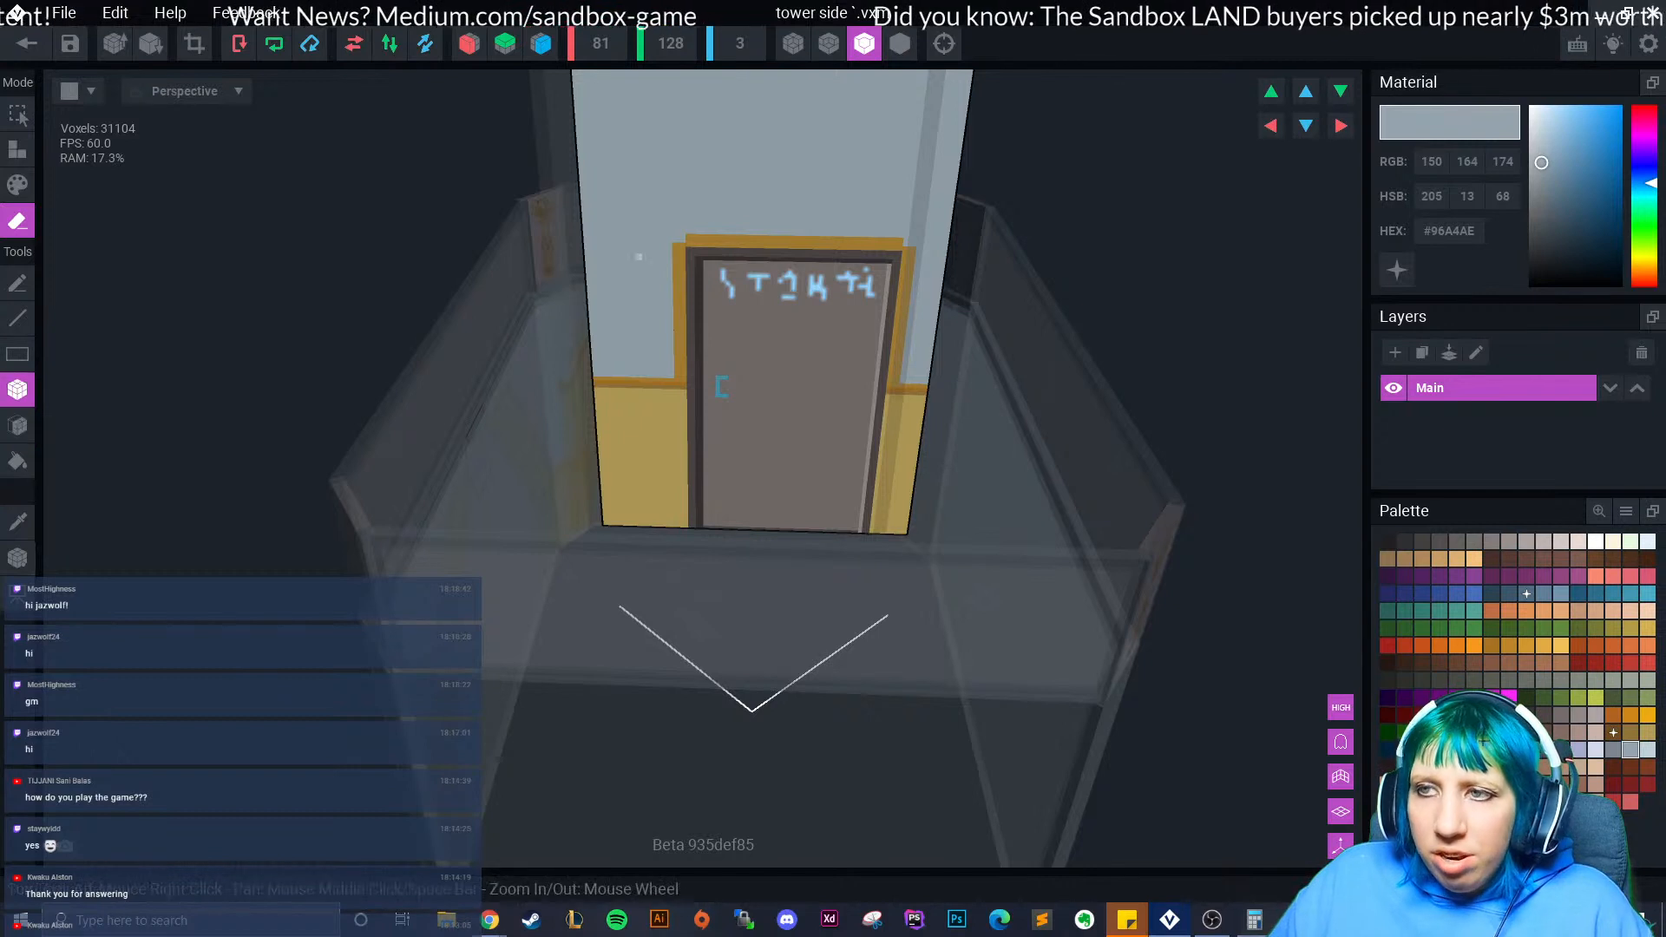
click(18, 185)
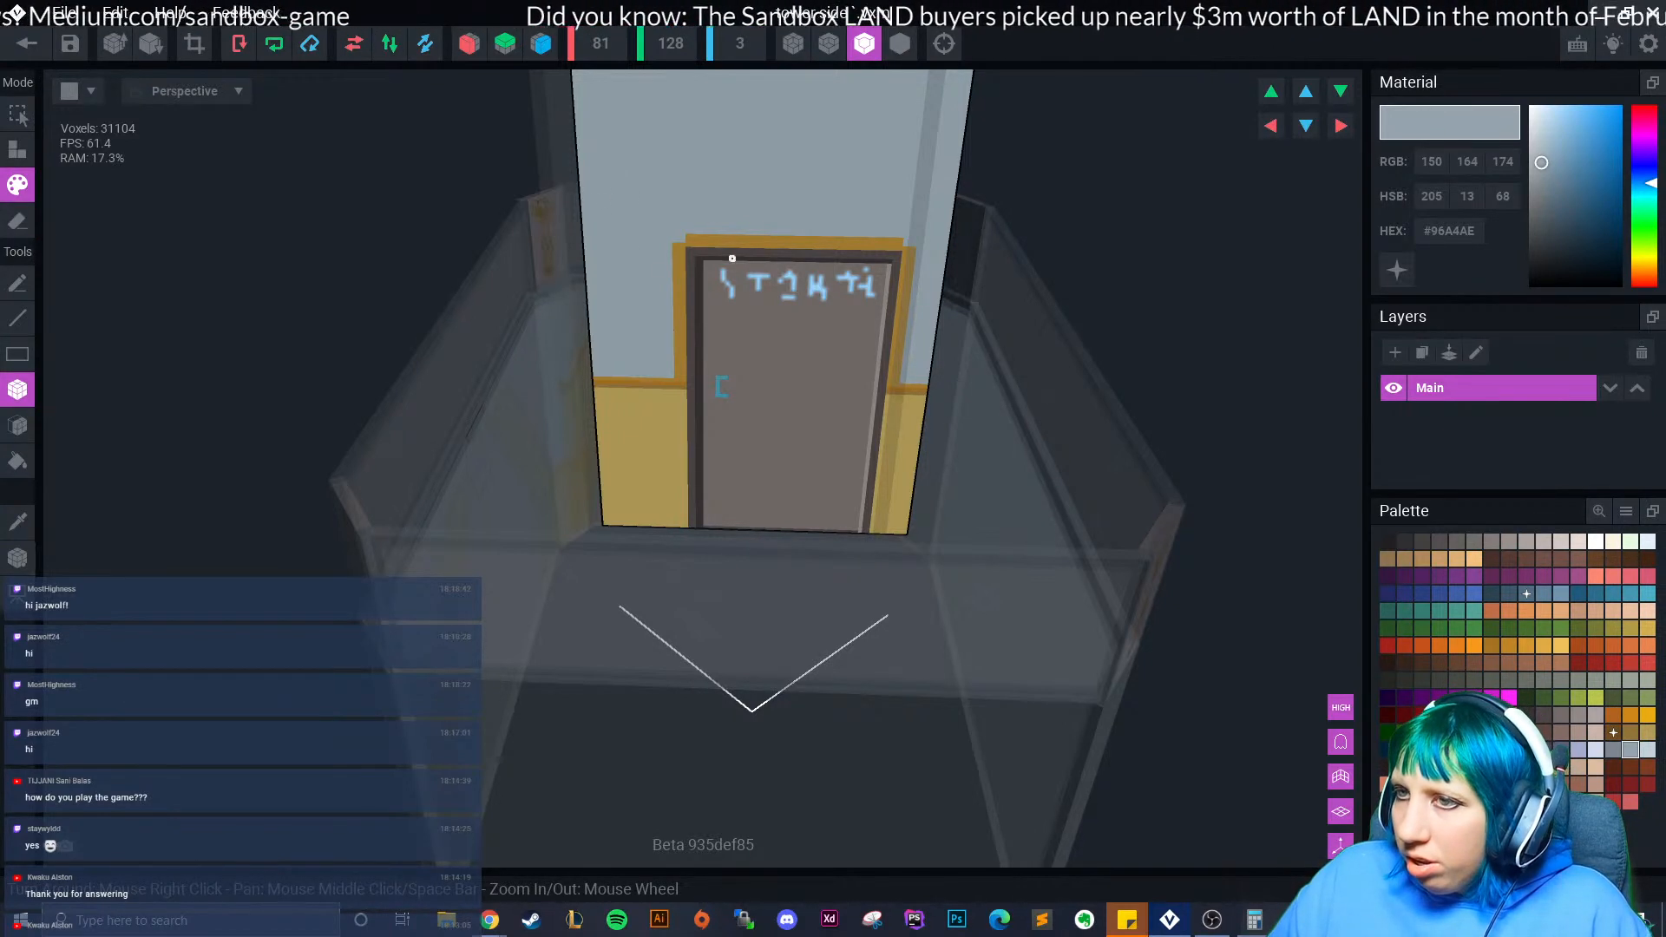
drag(701, 254, 902, 380)
- Sample the lower wall's yellow #B39D57 and box-paint over the lower part of the door below the trim
scroll(788, 372, up, 5)
middle_drag(800, 404, 672, 339)
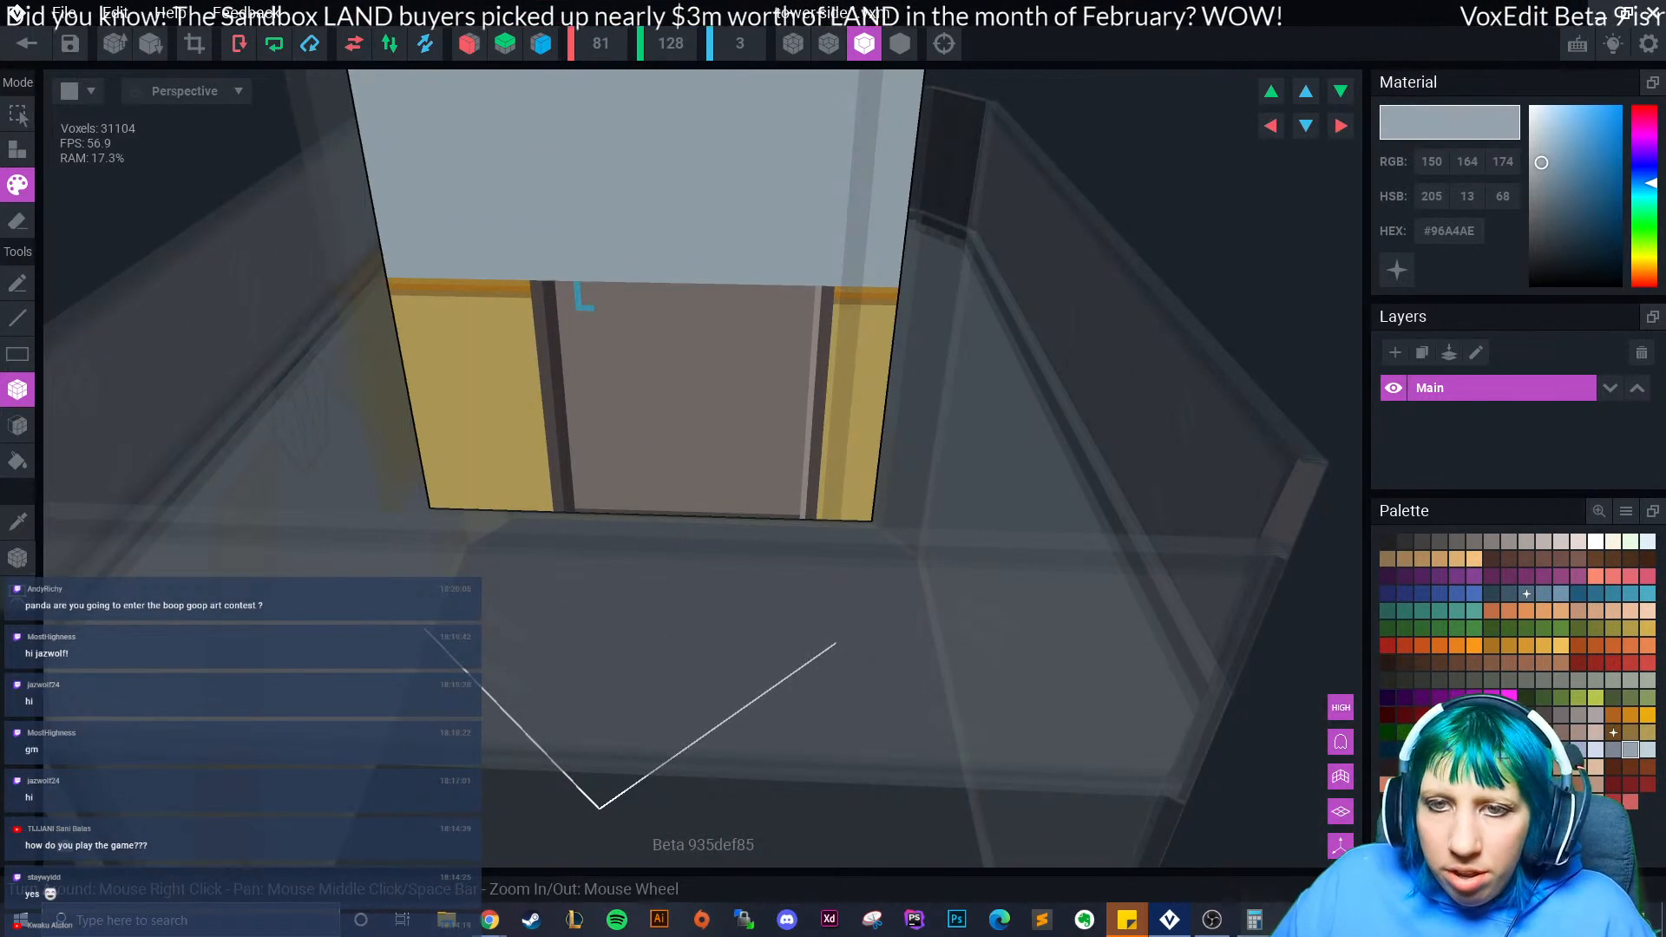
alt+click(537, 319)
drag(535, 301, 857, 514)
alt+click(462, 392)
mouse_move(531, 297)
mouse_down()
mouse_move(684, 417)
mouse_move(857, 515)
mouse_up()
- Sample the brown shadow row under the trim and paint it across the gap left by the door
scroll(752, 432, up, 1)
scroll(694, 416, up, 2)
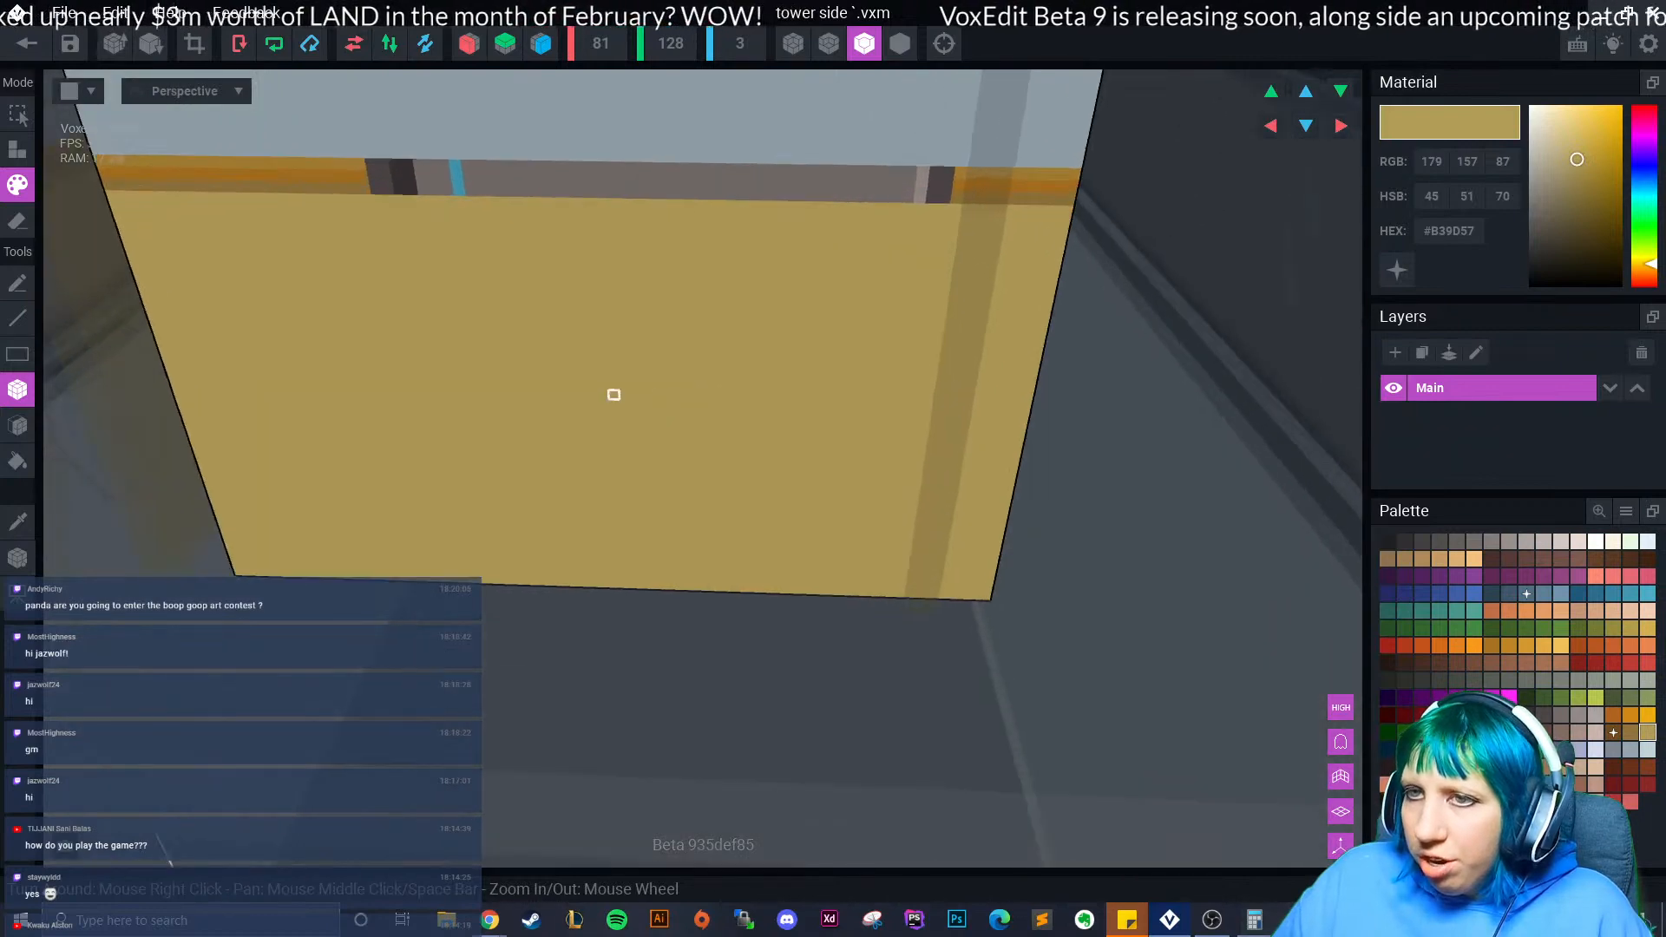
scroll(425, 376, up, 2)
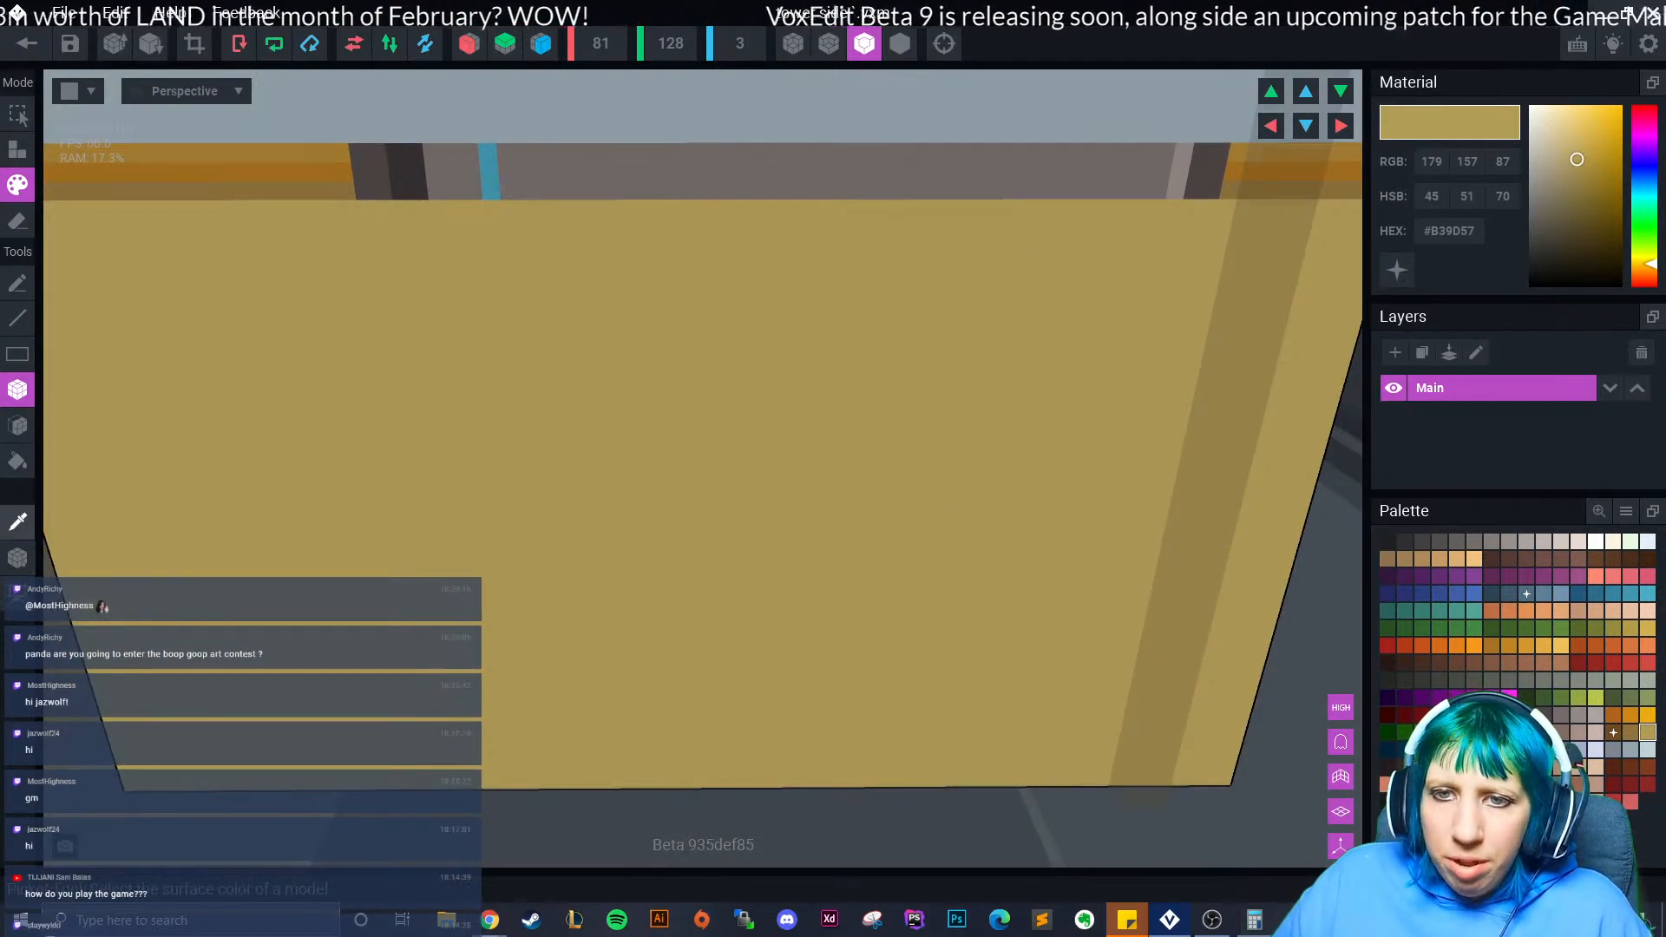
drag(324, 182, 1250, 190)
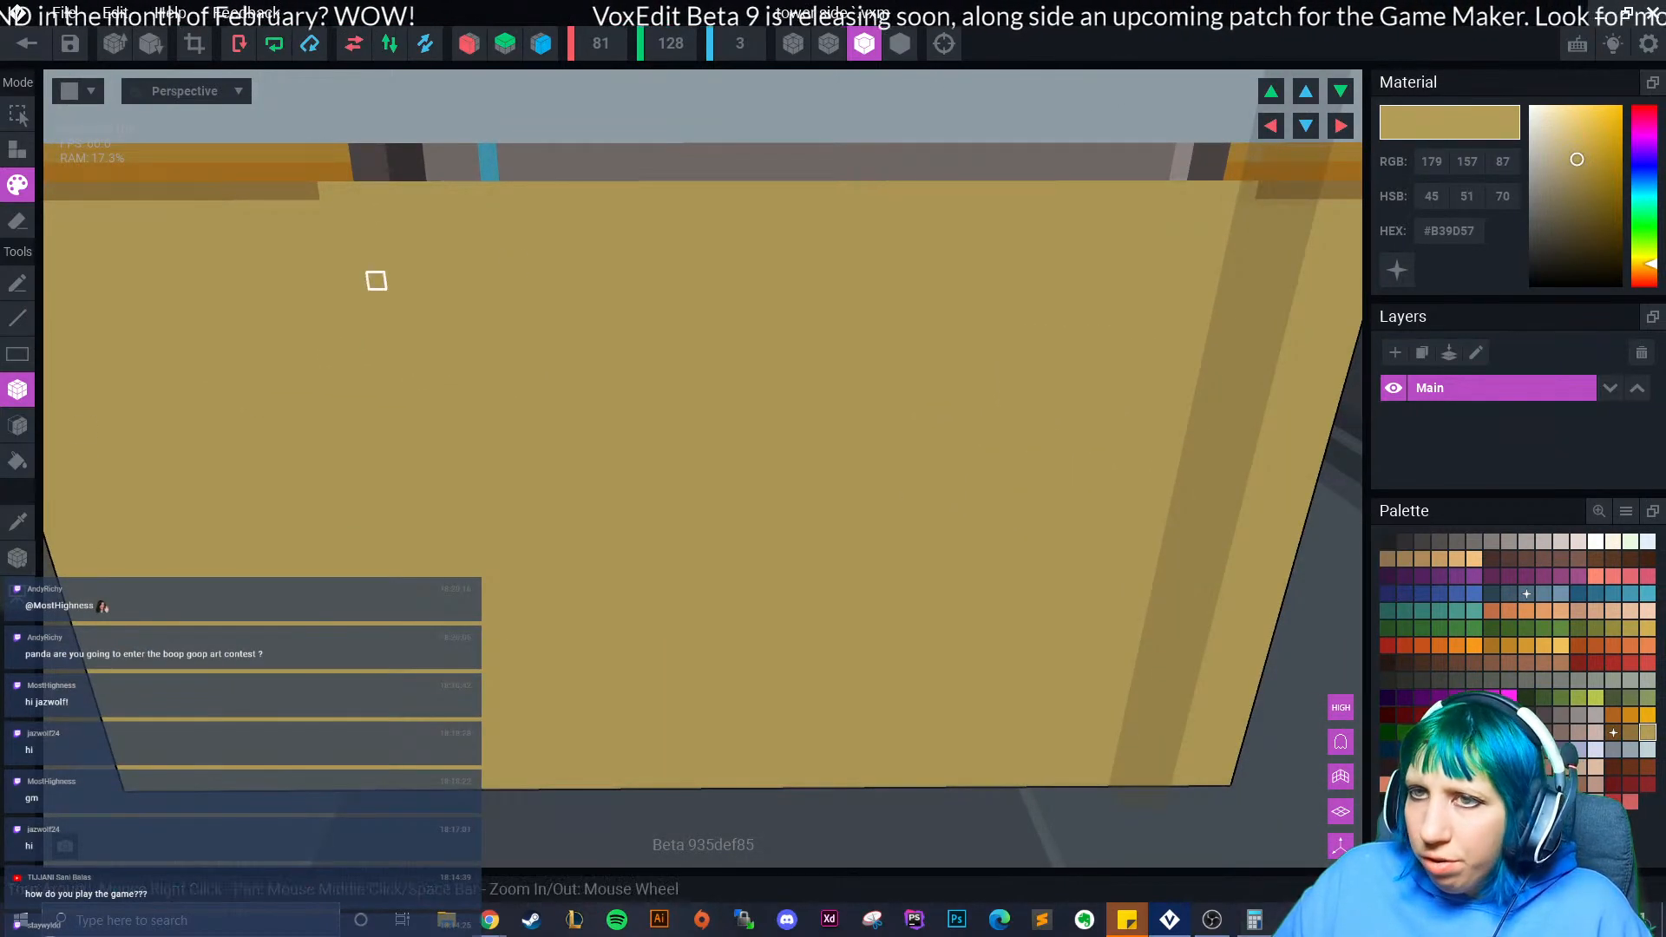
key(i)
click(234, 192)
drag(238, 190, 1285, 190)
- Extend the two upper trim rows across the former door, using the sampled colours #A87221 and #A78034
key(i)
click(293, 183)
mouse_move(304, 167)
mouse_down()
mouse_move(1202, 153)
mouse_move(1208, 167)
mouse_up()
click(18, 521)
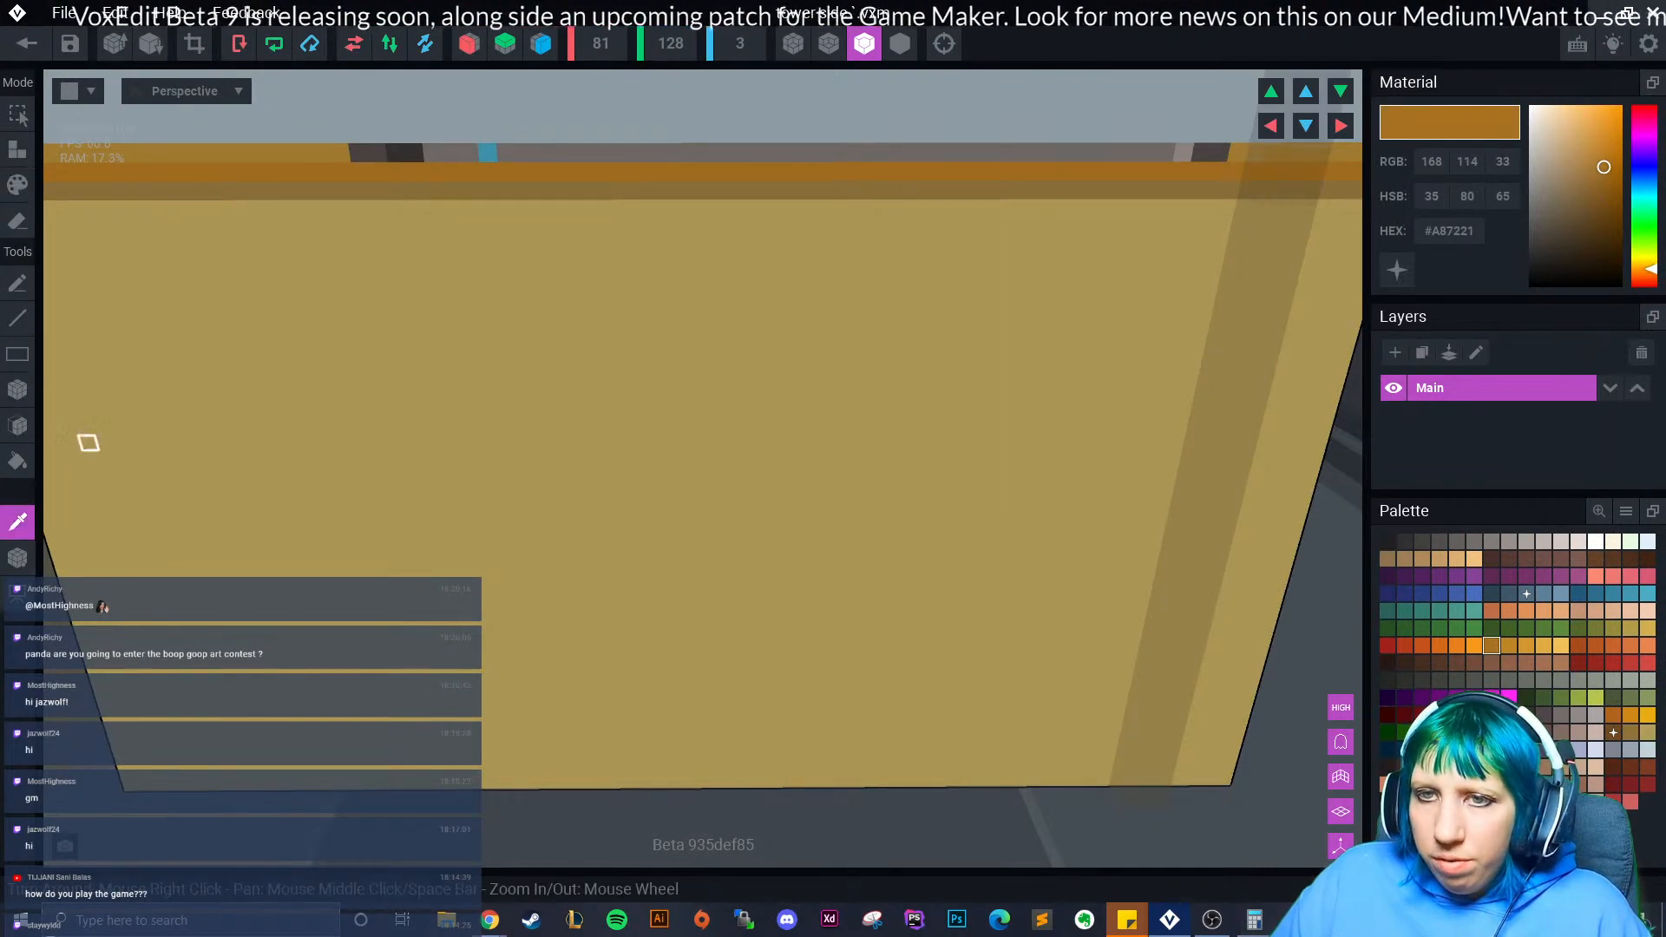
click(322, 153)
mouse_move(322, 153)
mouse_down()
mouse_move(763, 171)
mouse_move(1237, 154)
mouse_up()
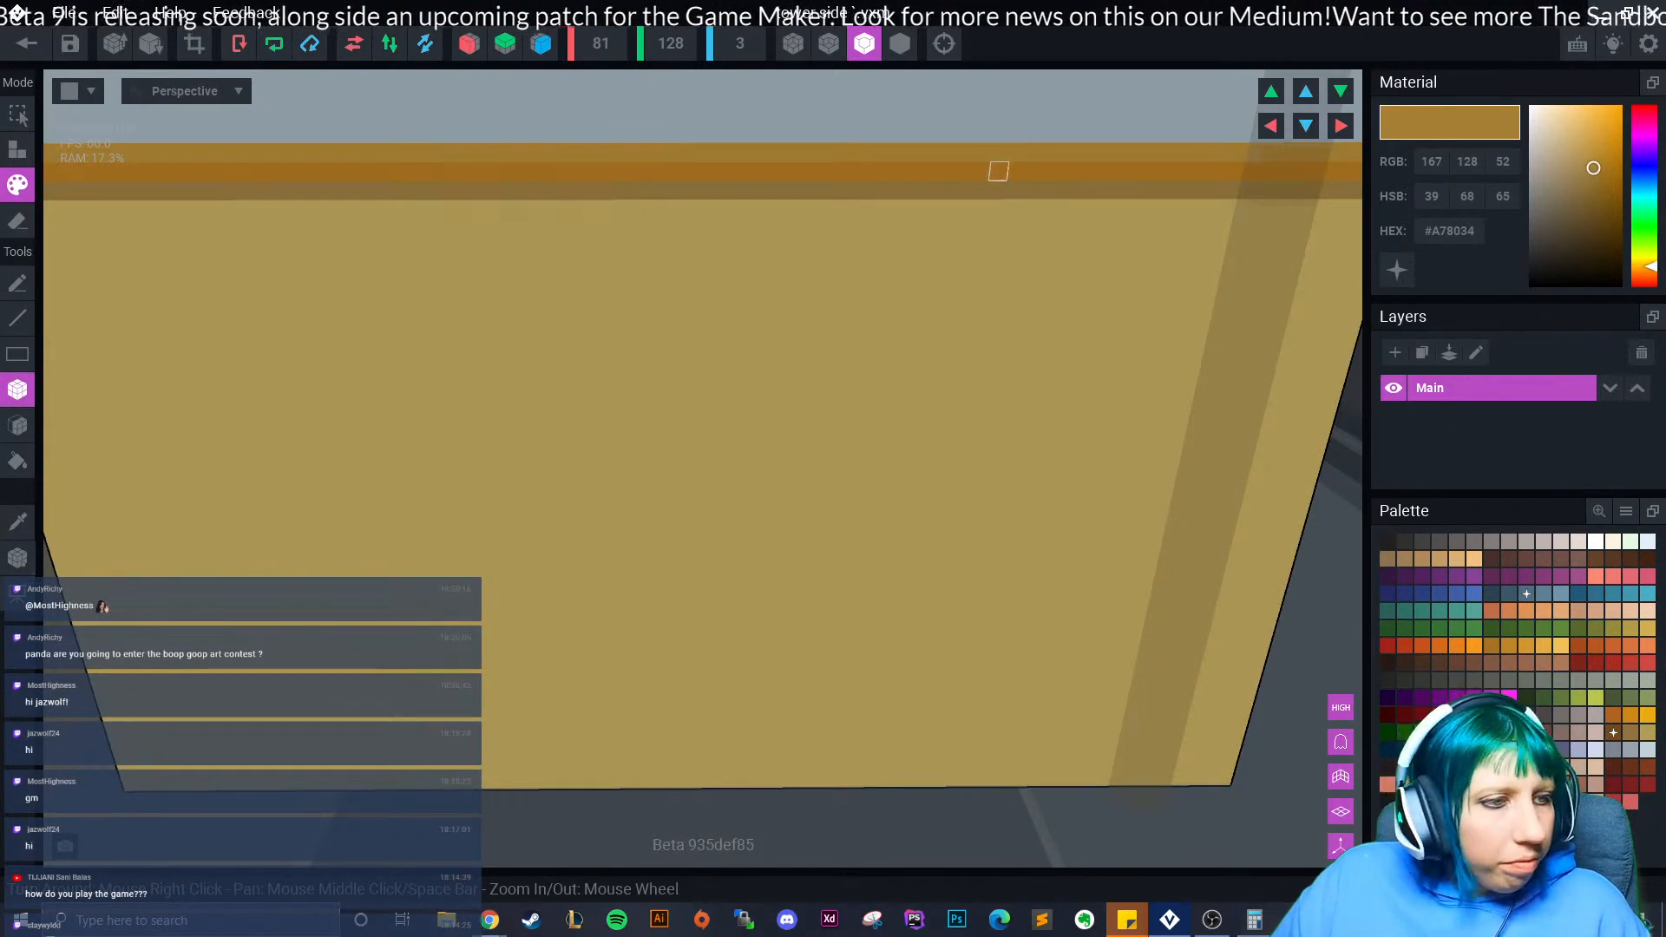
- Box-paint a rectangular window area in dark grey #4C4646 on the blue-grey wall above the trim
scroll(990, 174, down, 3)
scroll(967, 201, down, 1)
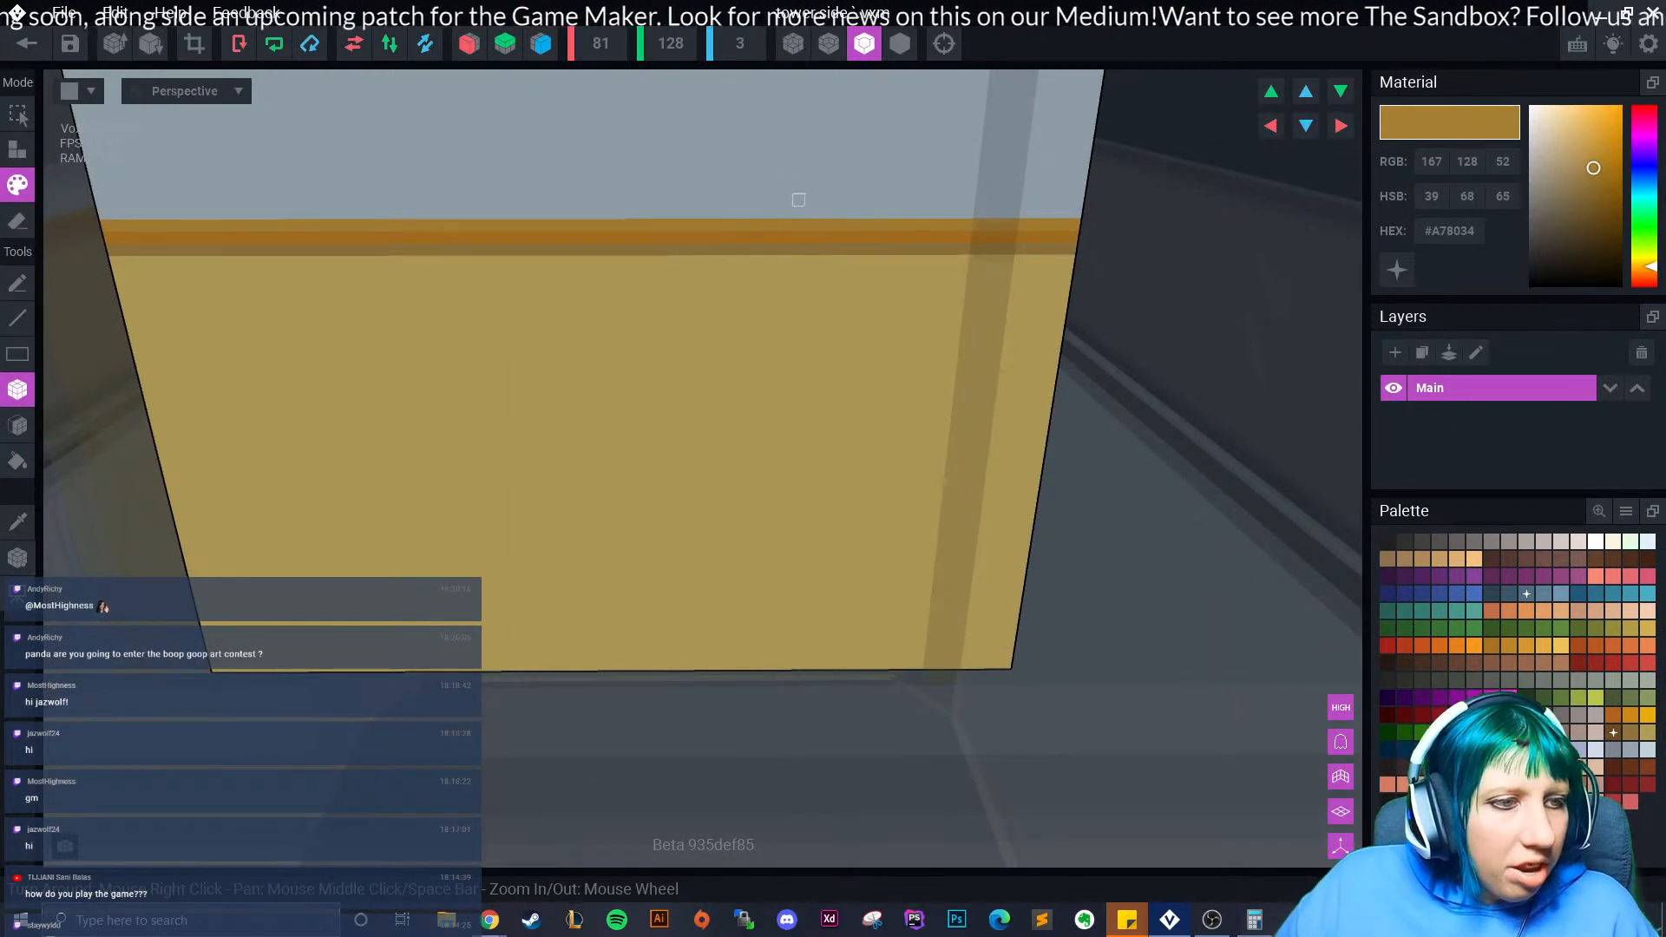
right_drag(701, 237, 670, 602)
scroll(726, 569, down, 3)
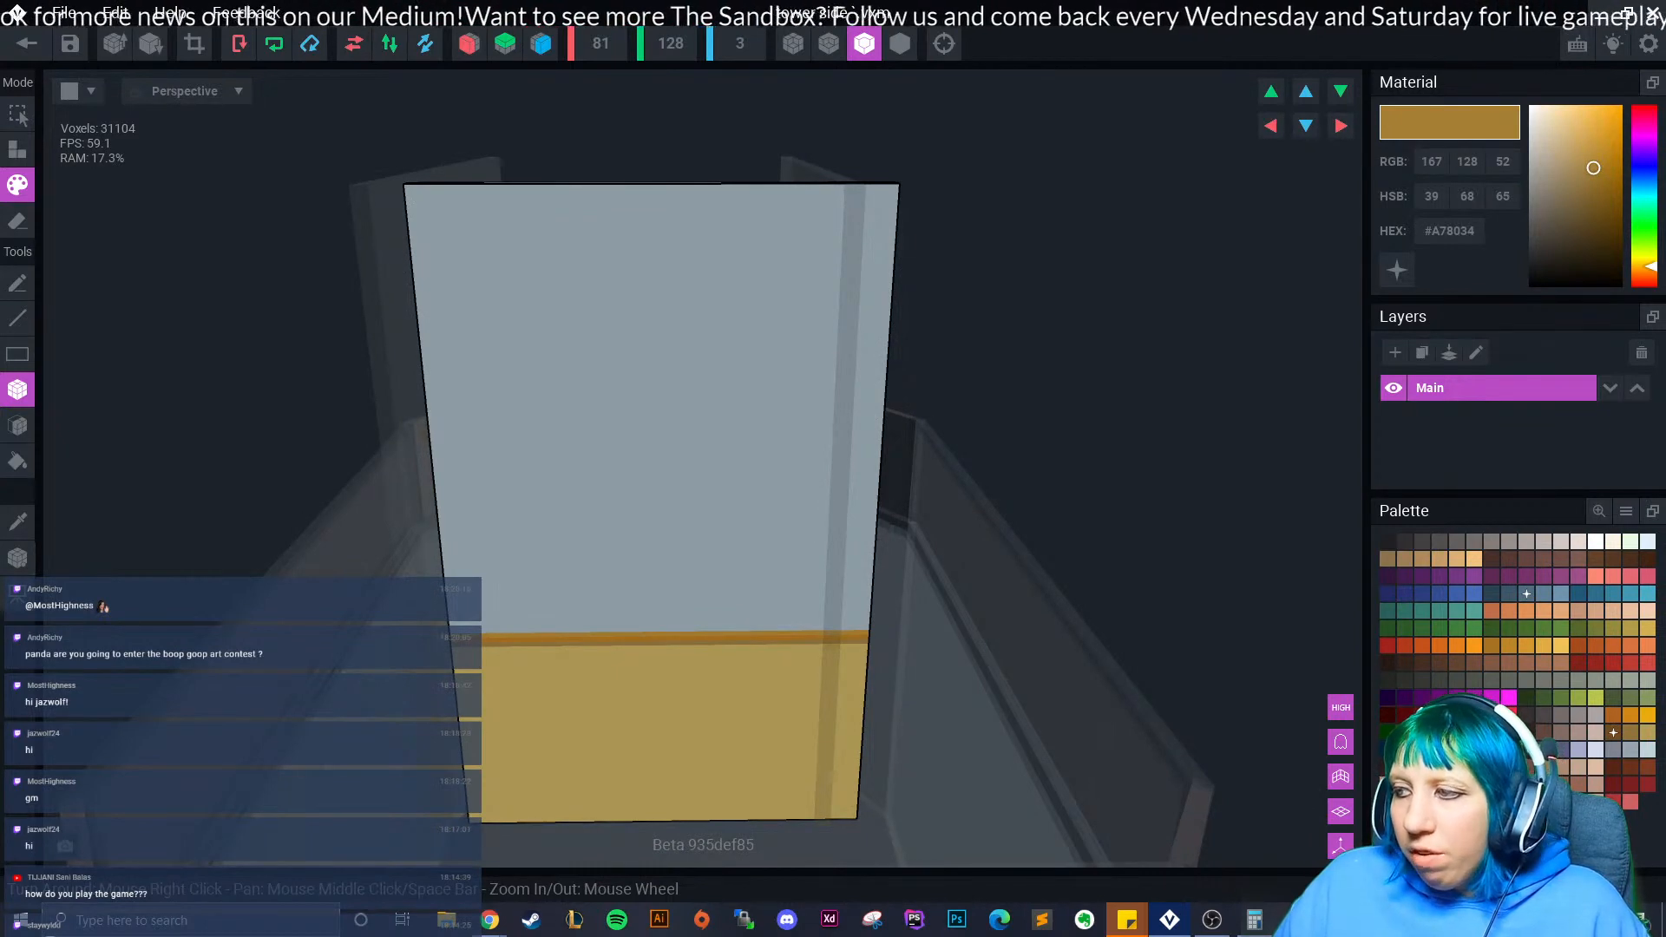
click(1544, 716)
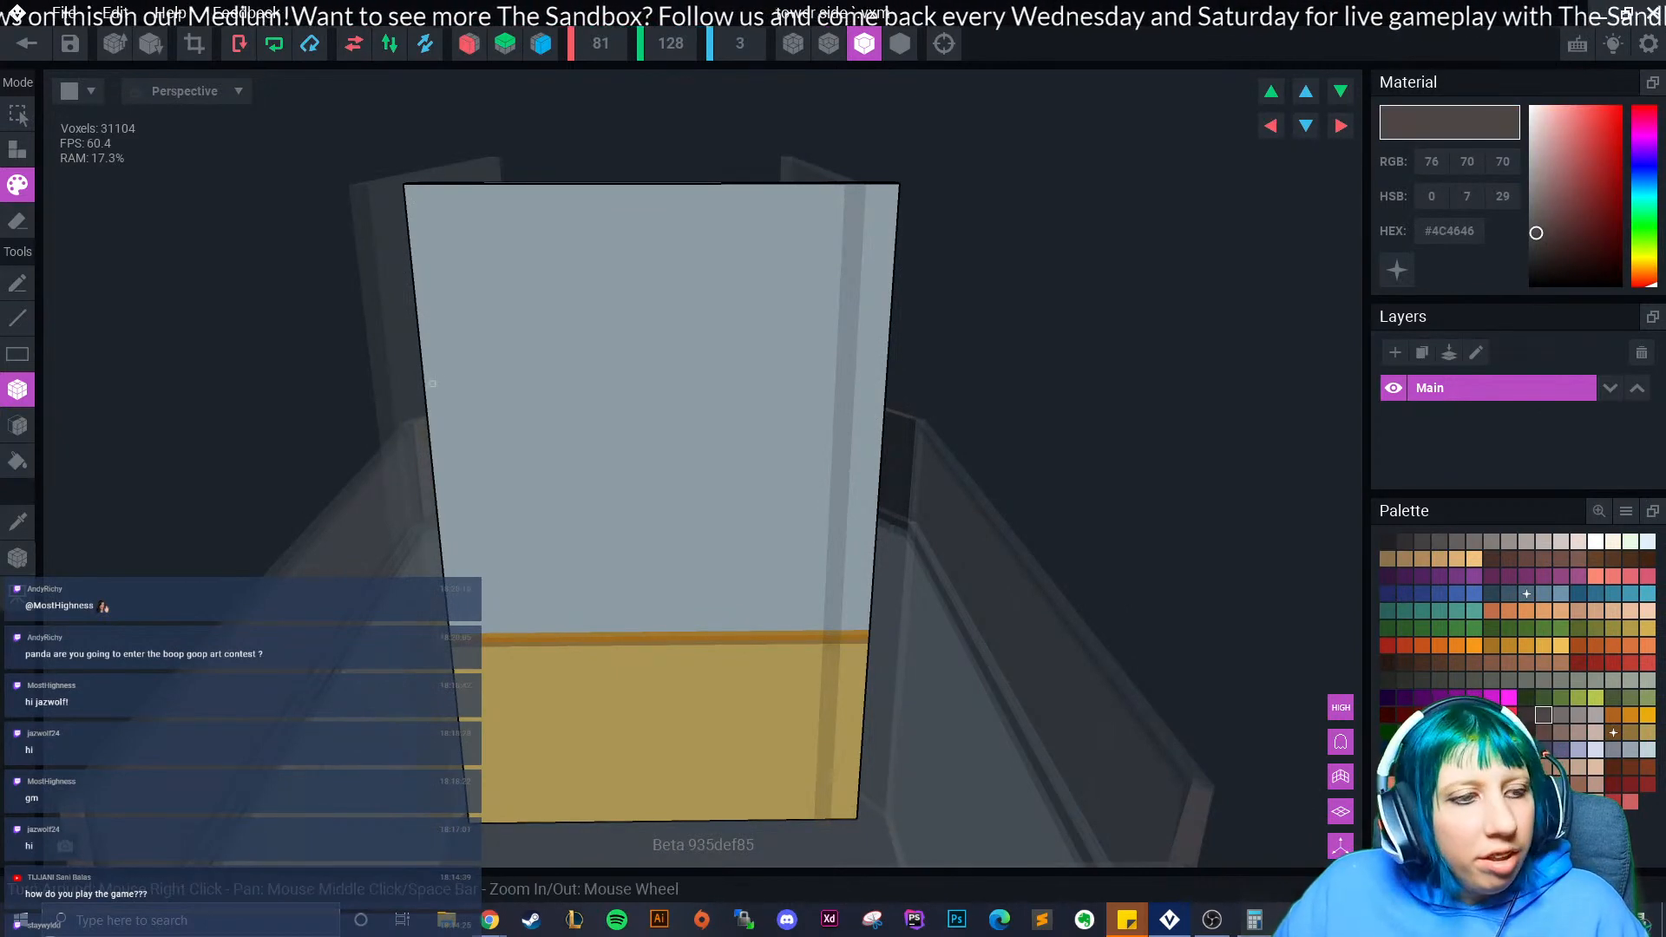
drag(538, 338, 781, 530)
- Paint a thin #363131 frame around all four sides of the window rectangle
click(1526, 715)
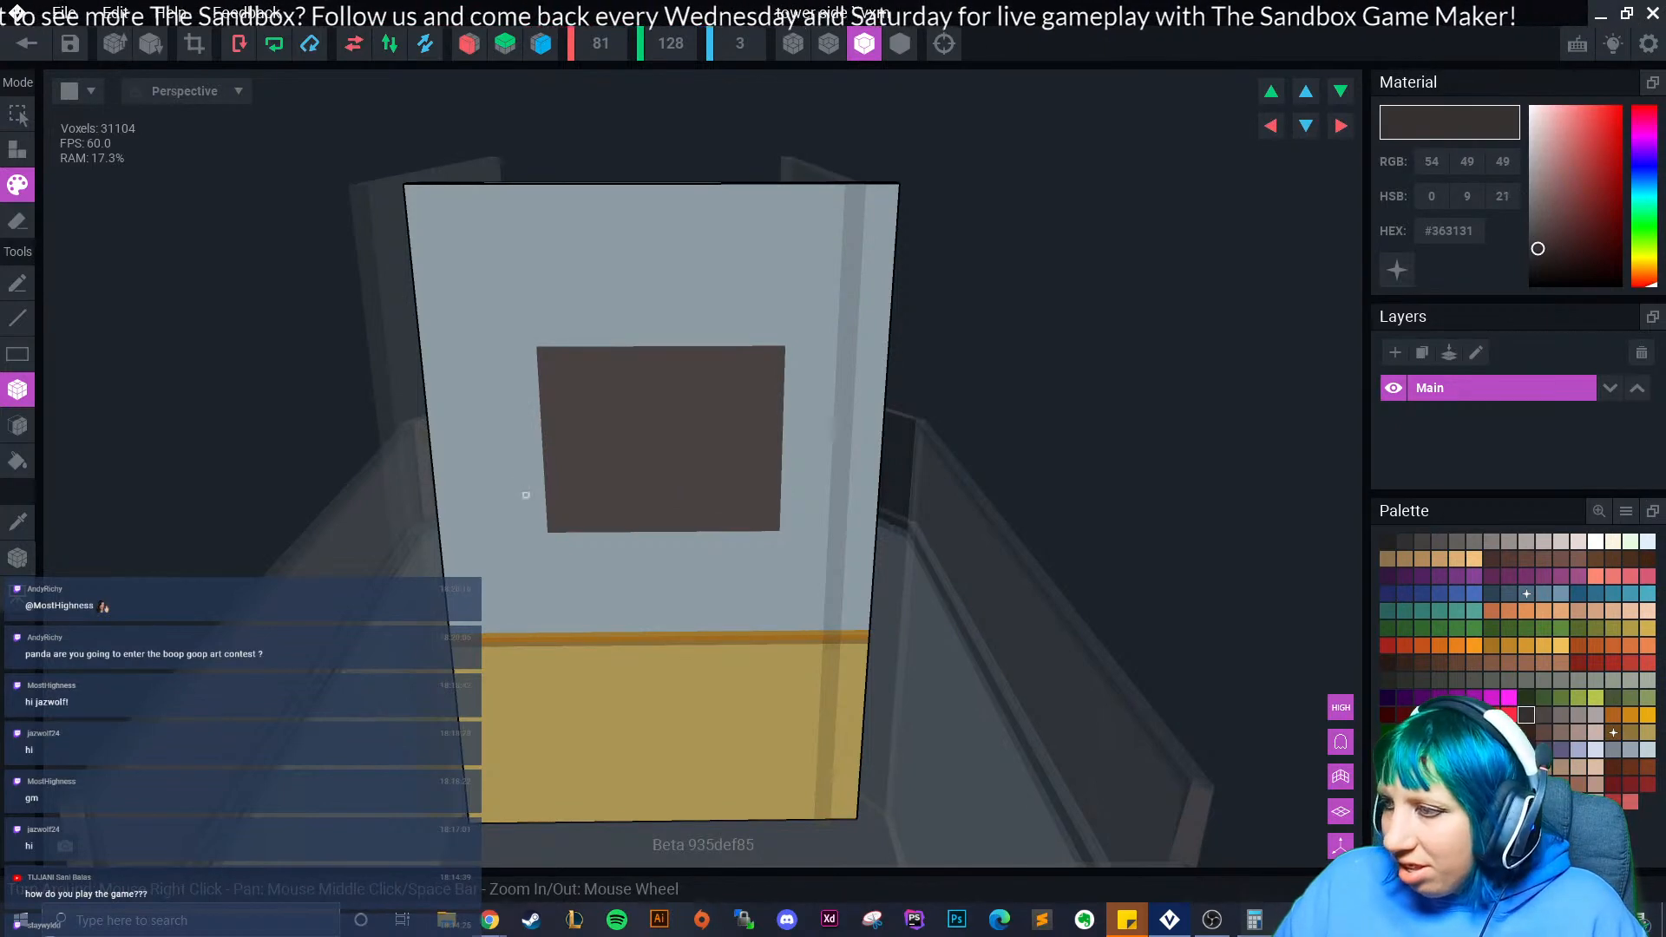
mouse_move(545, 355)
mouse_down()
mouse_move(545, 530)
mouse_move(778, 535)
mouse_up()
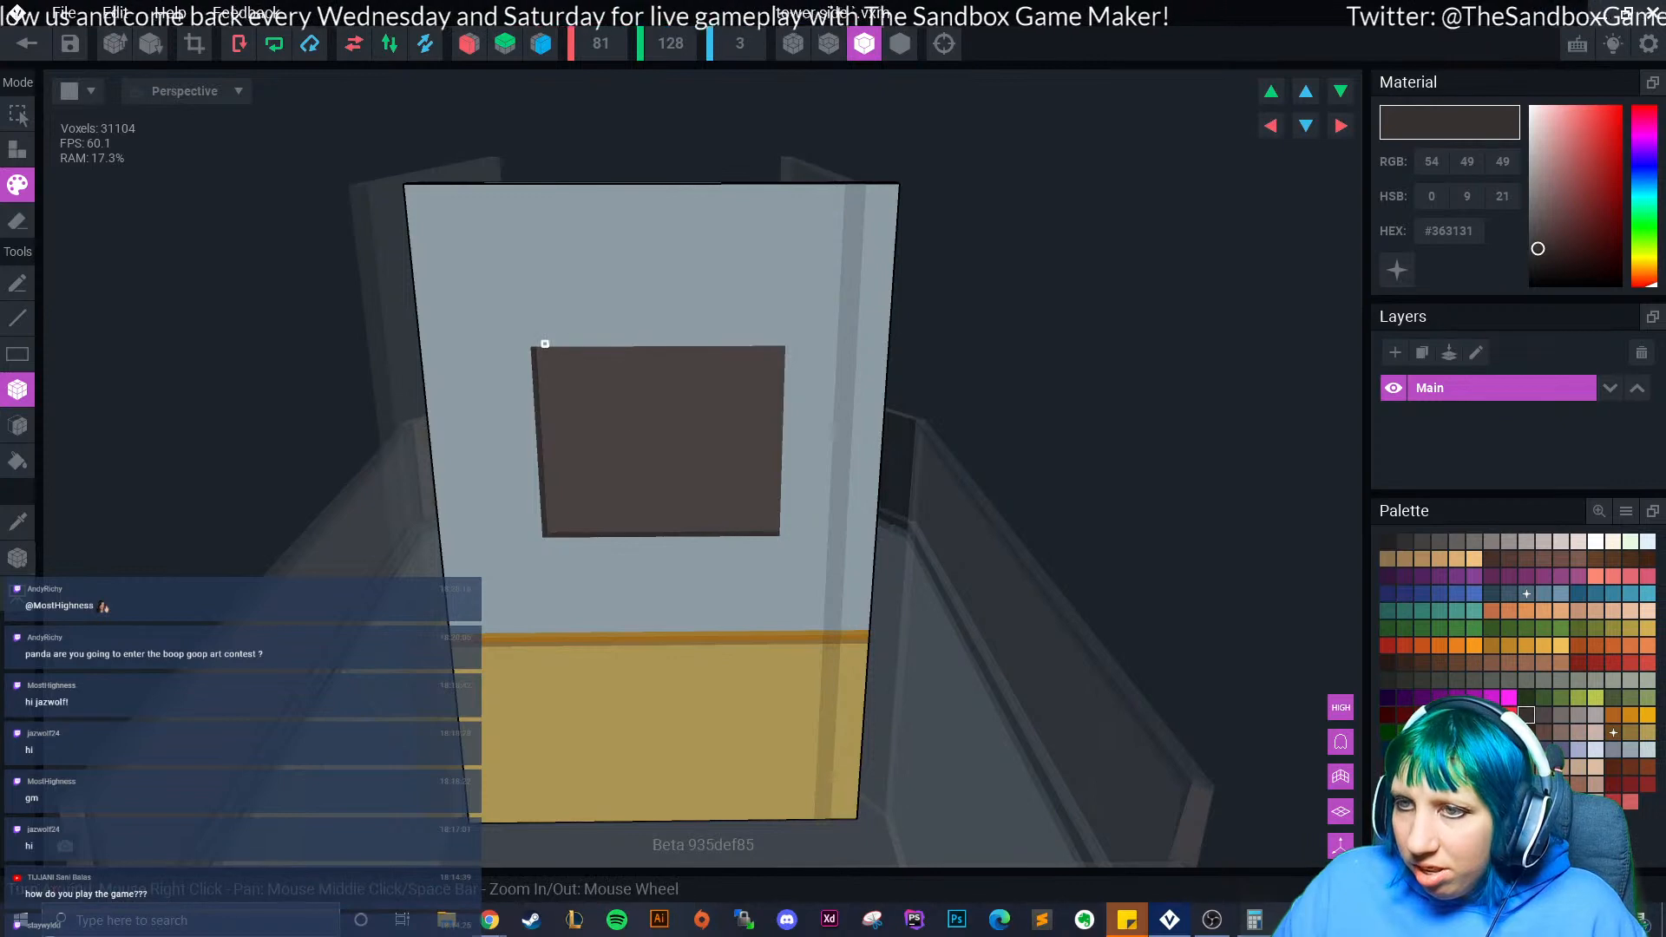
mouse_move(533, 343)
mouse_down()
mouse_move(777, 348)
mouse_move(782, 533)
mouse_up()
scroll(747, 587, up, 2)
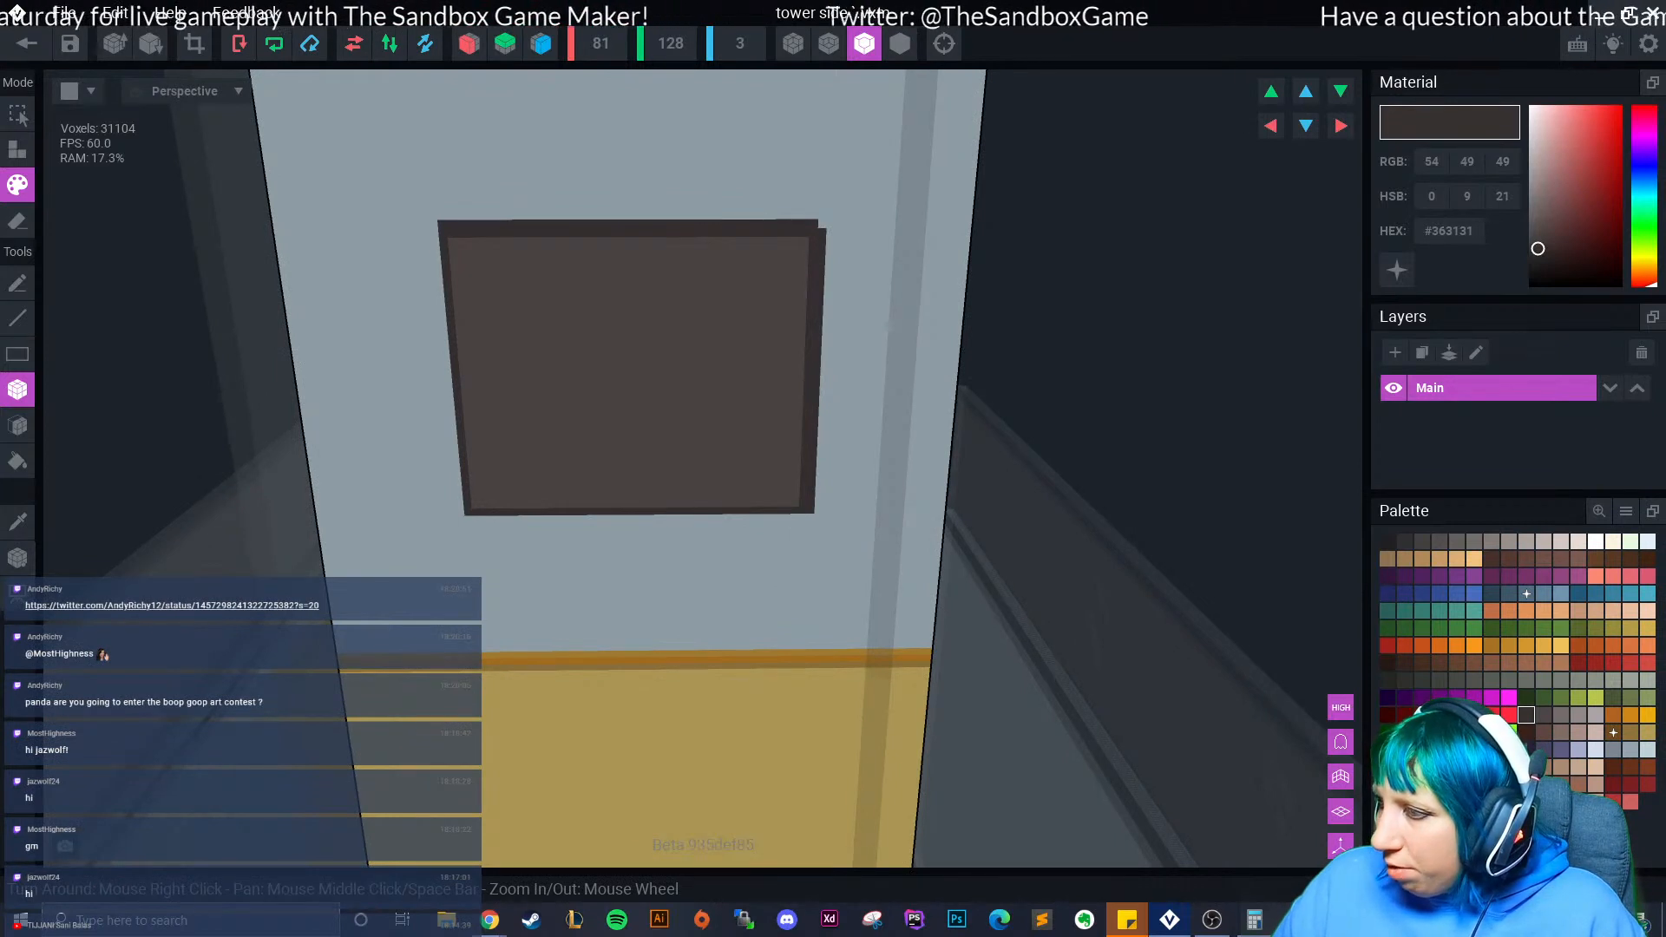
click(1562, 715)
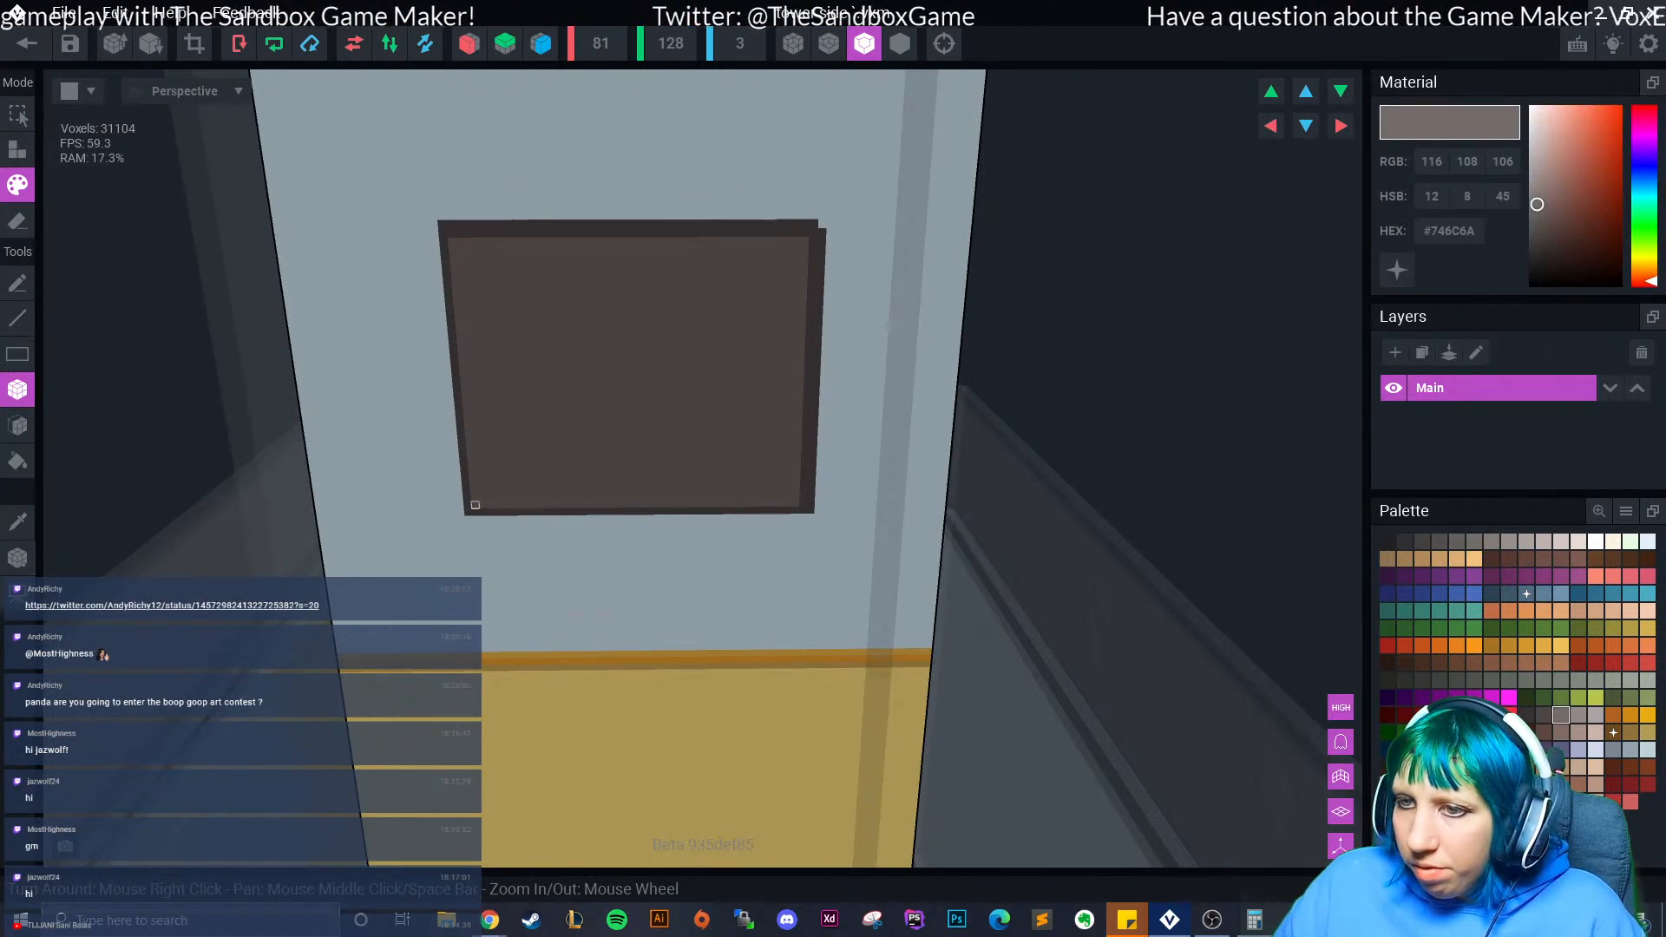
key(b)
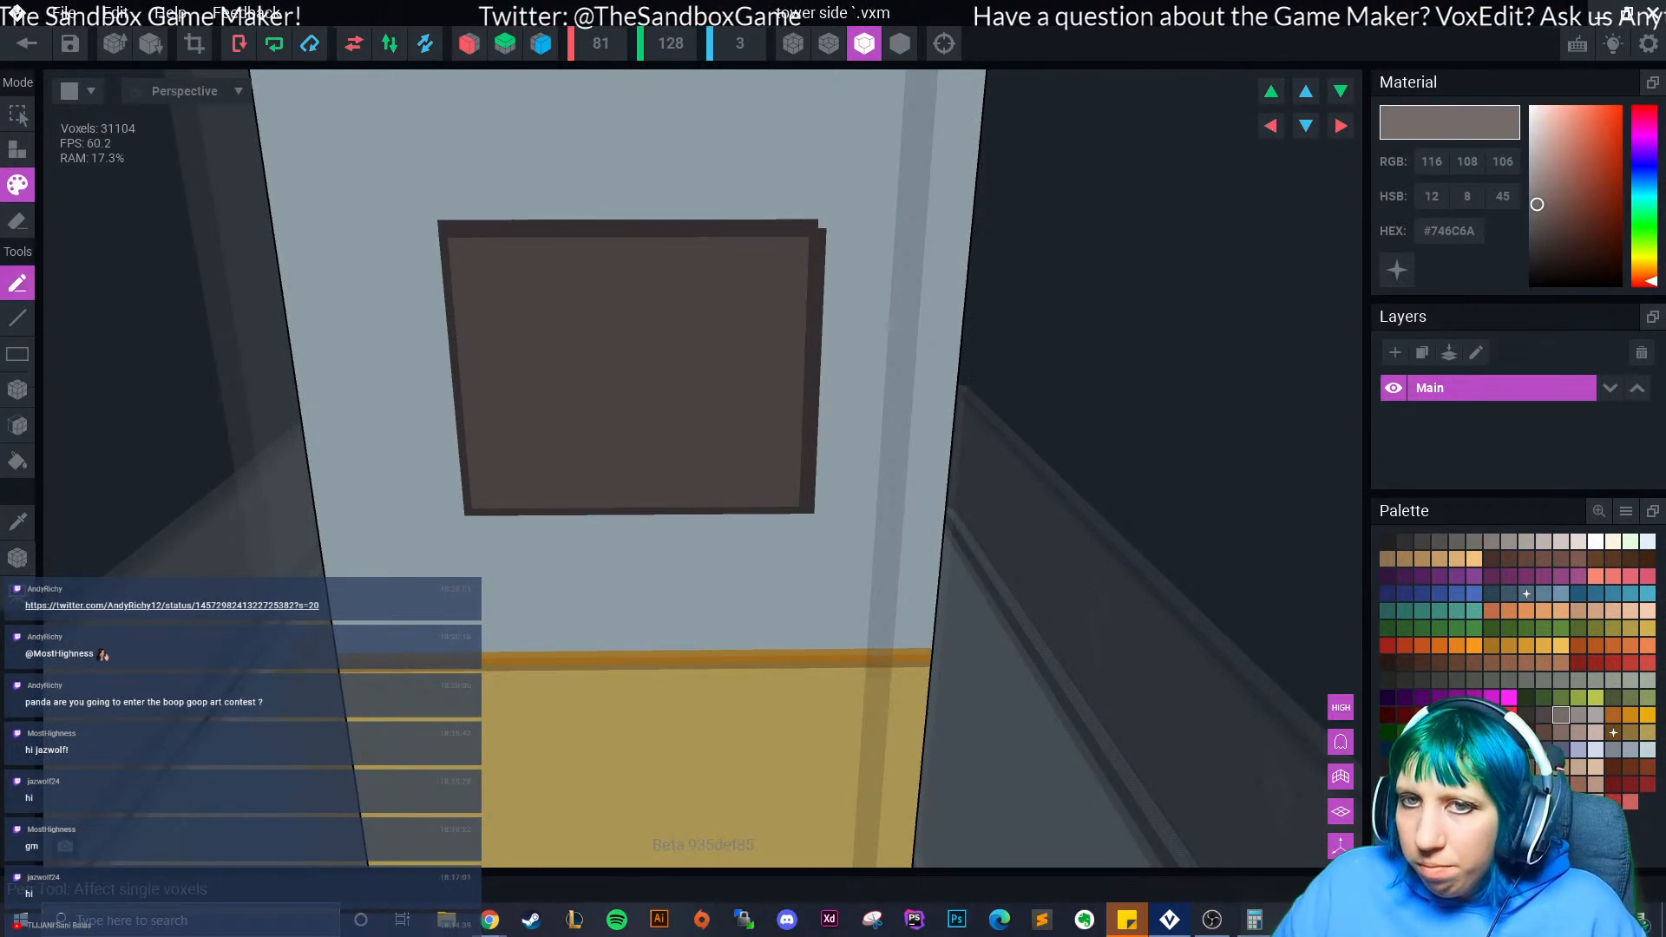
mouse_move(521, 504)
mouse_down()
mouse_move(649, 458)
mouse_move(753, 358)
mouse_move(803, 275)
mouse_up()
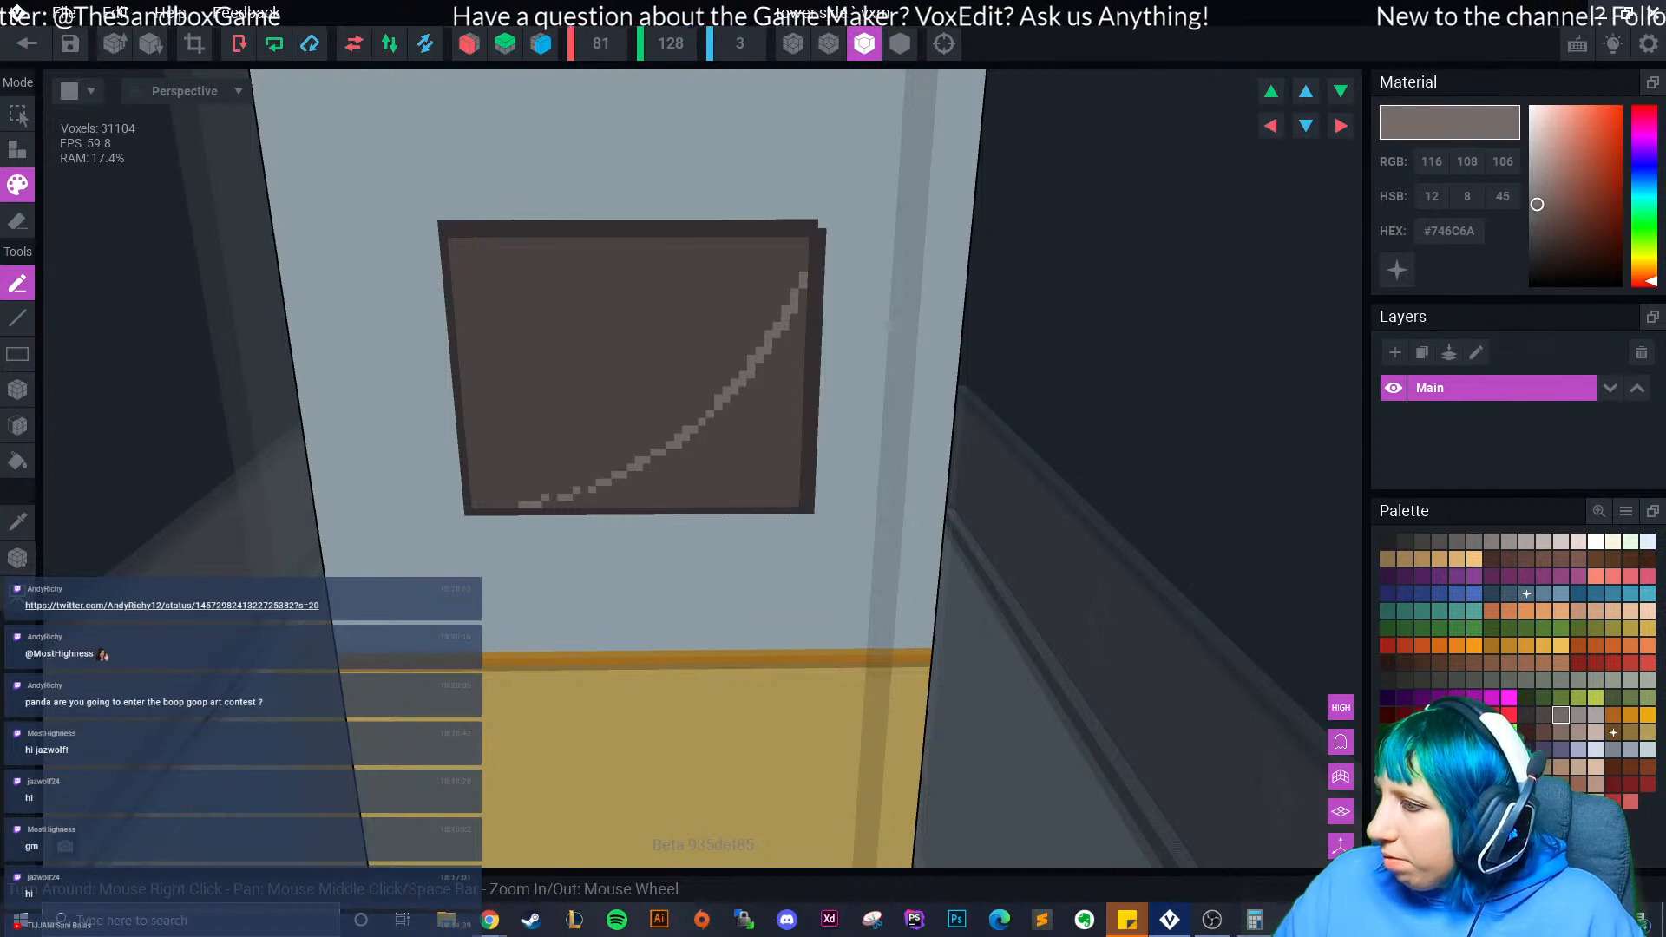
click(1578, 716)
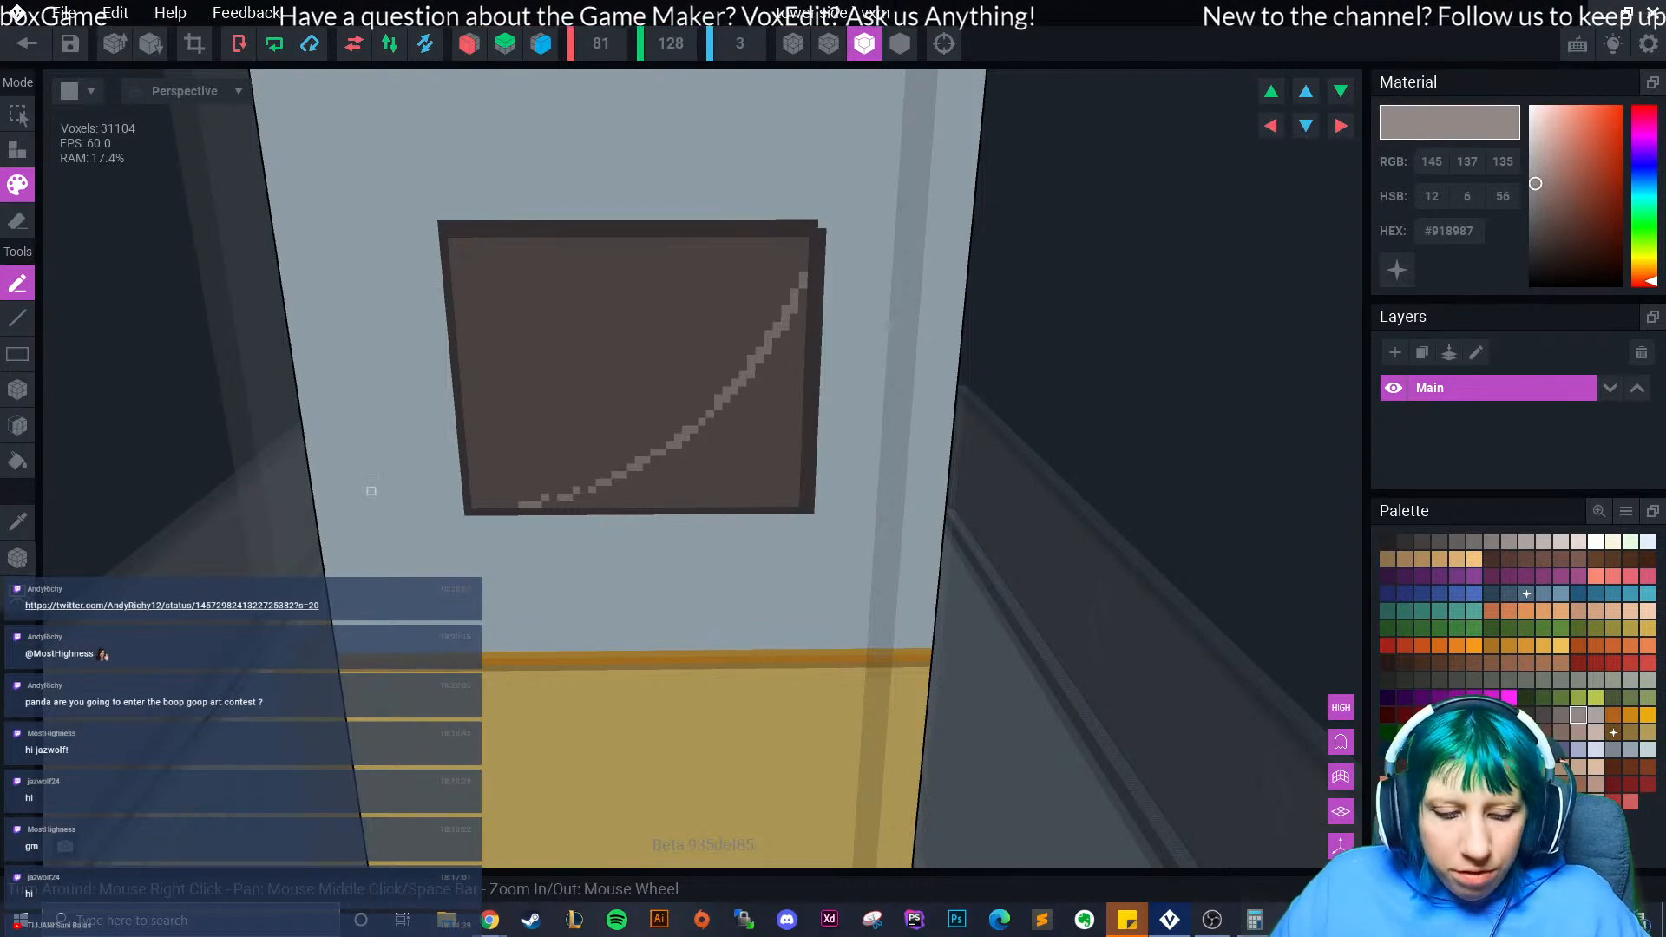
key(ctrl+z)
key(ctrl+z)
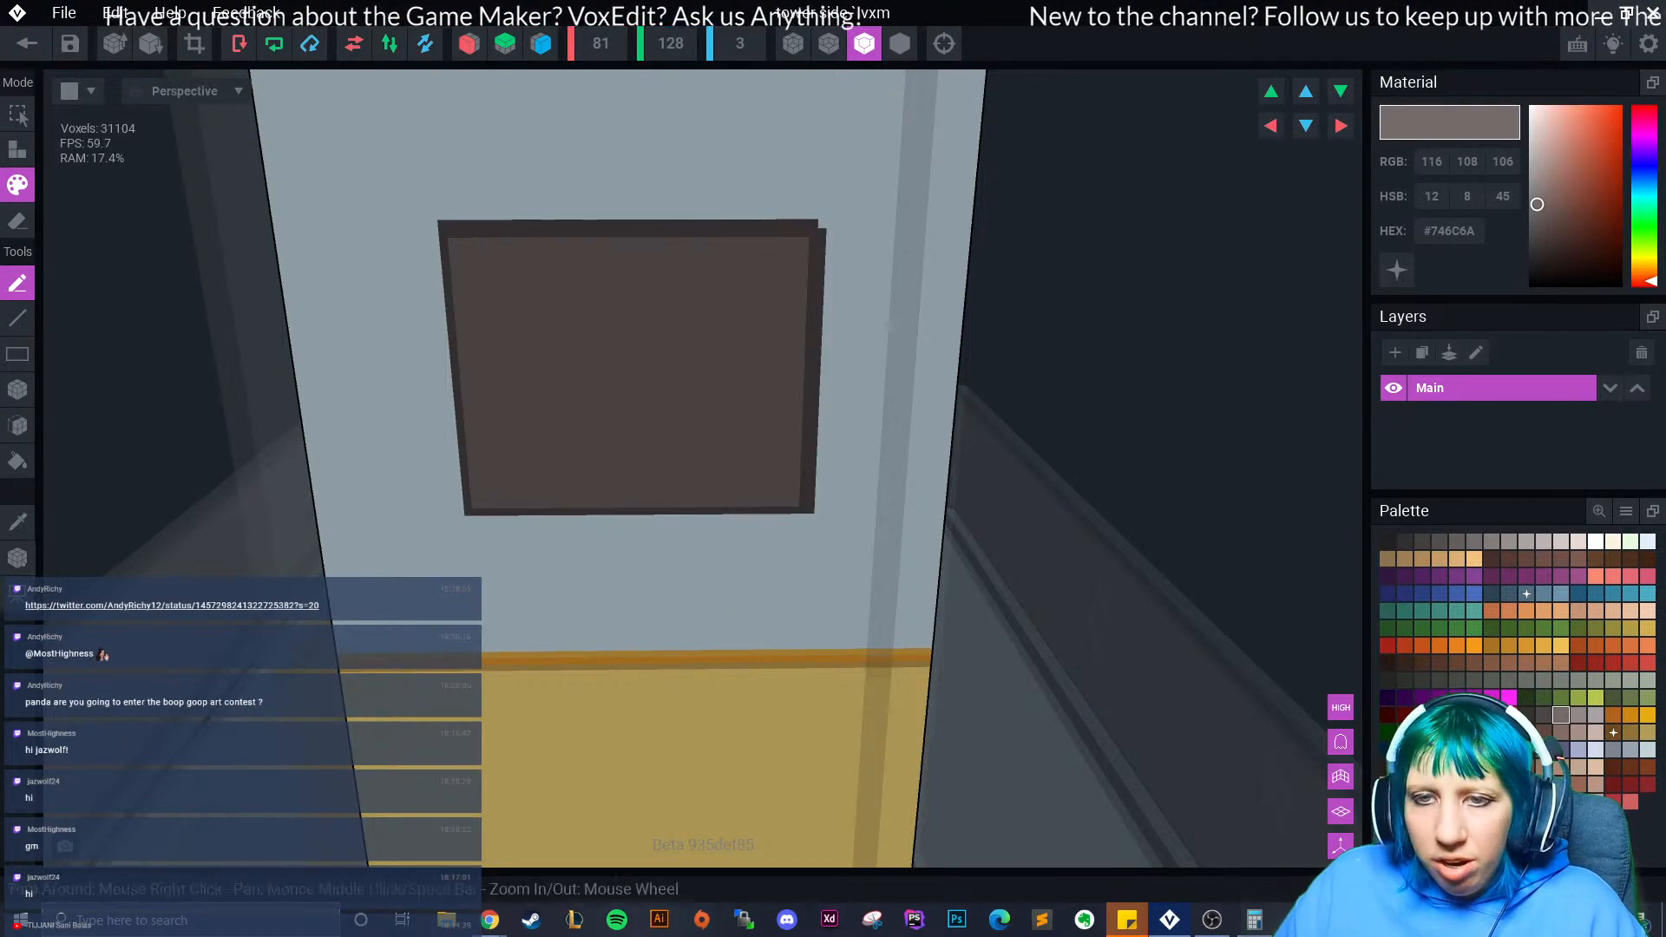
- Recolour the window's frame to light grey #918987 and its pane to #746C6A using connected-colour painting
click(18, 426)
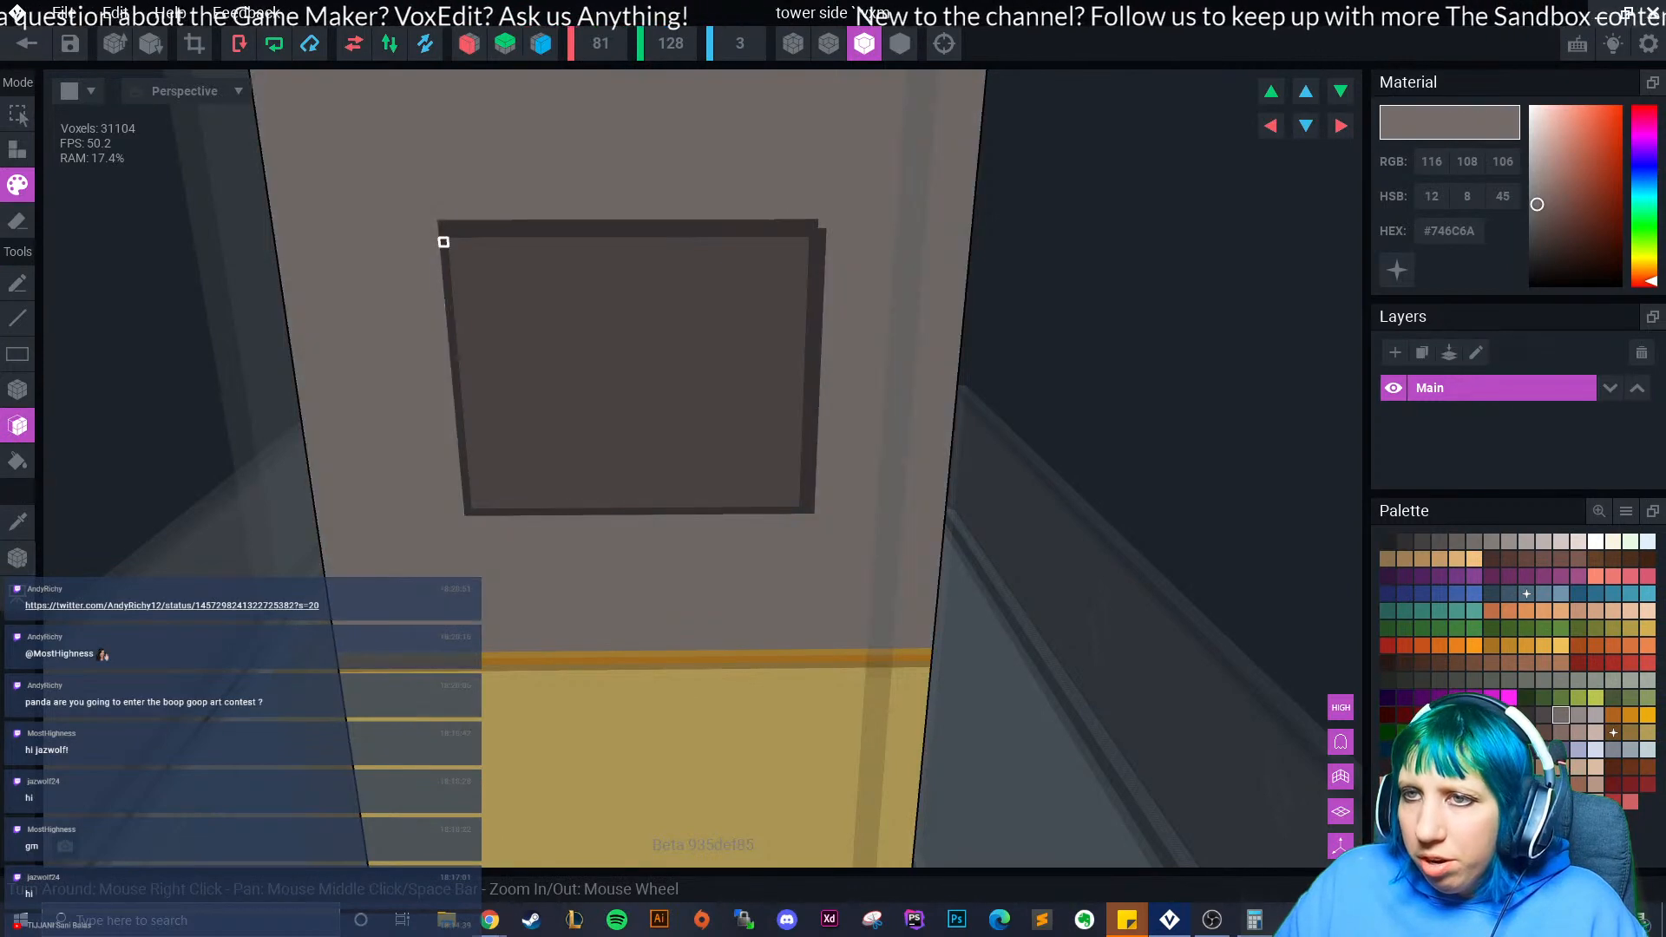
click(435, 242)
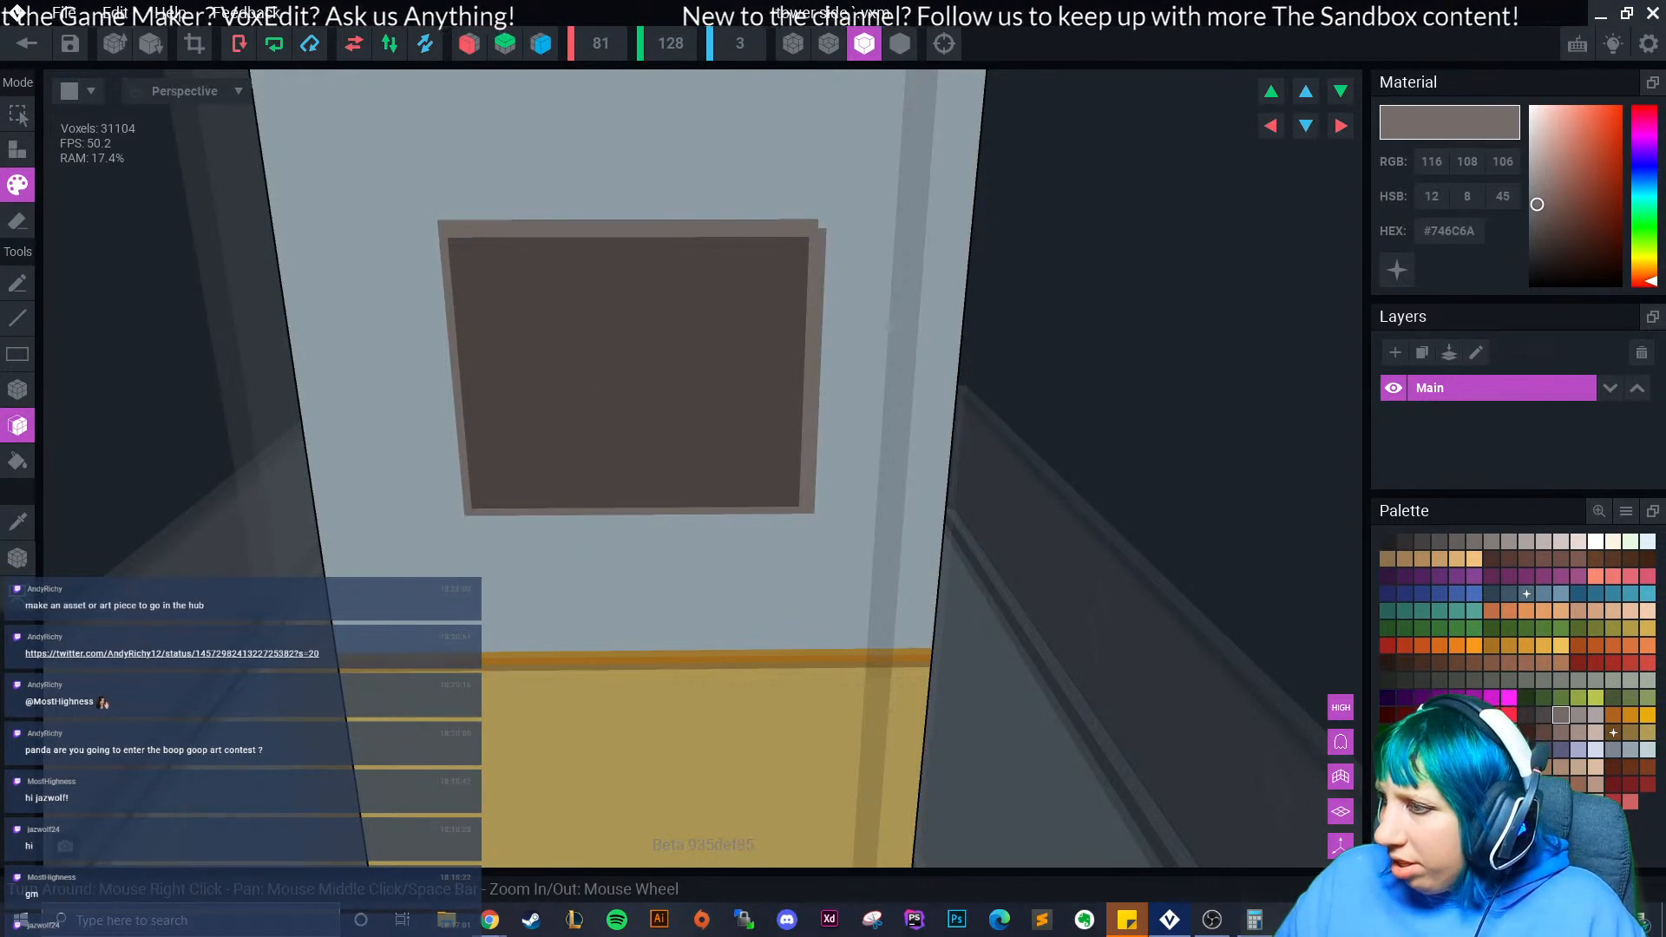
click(1543, 715)
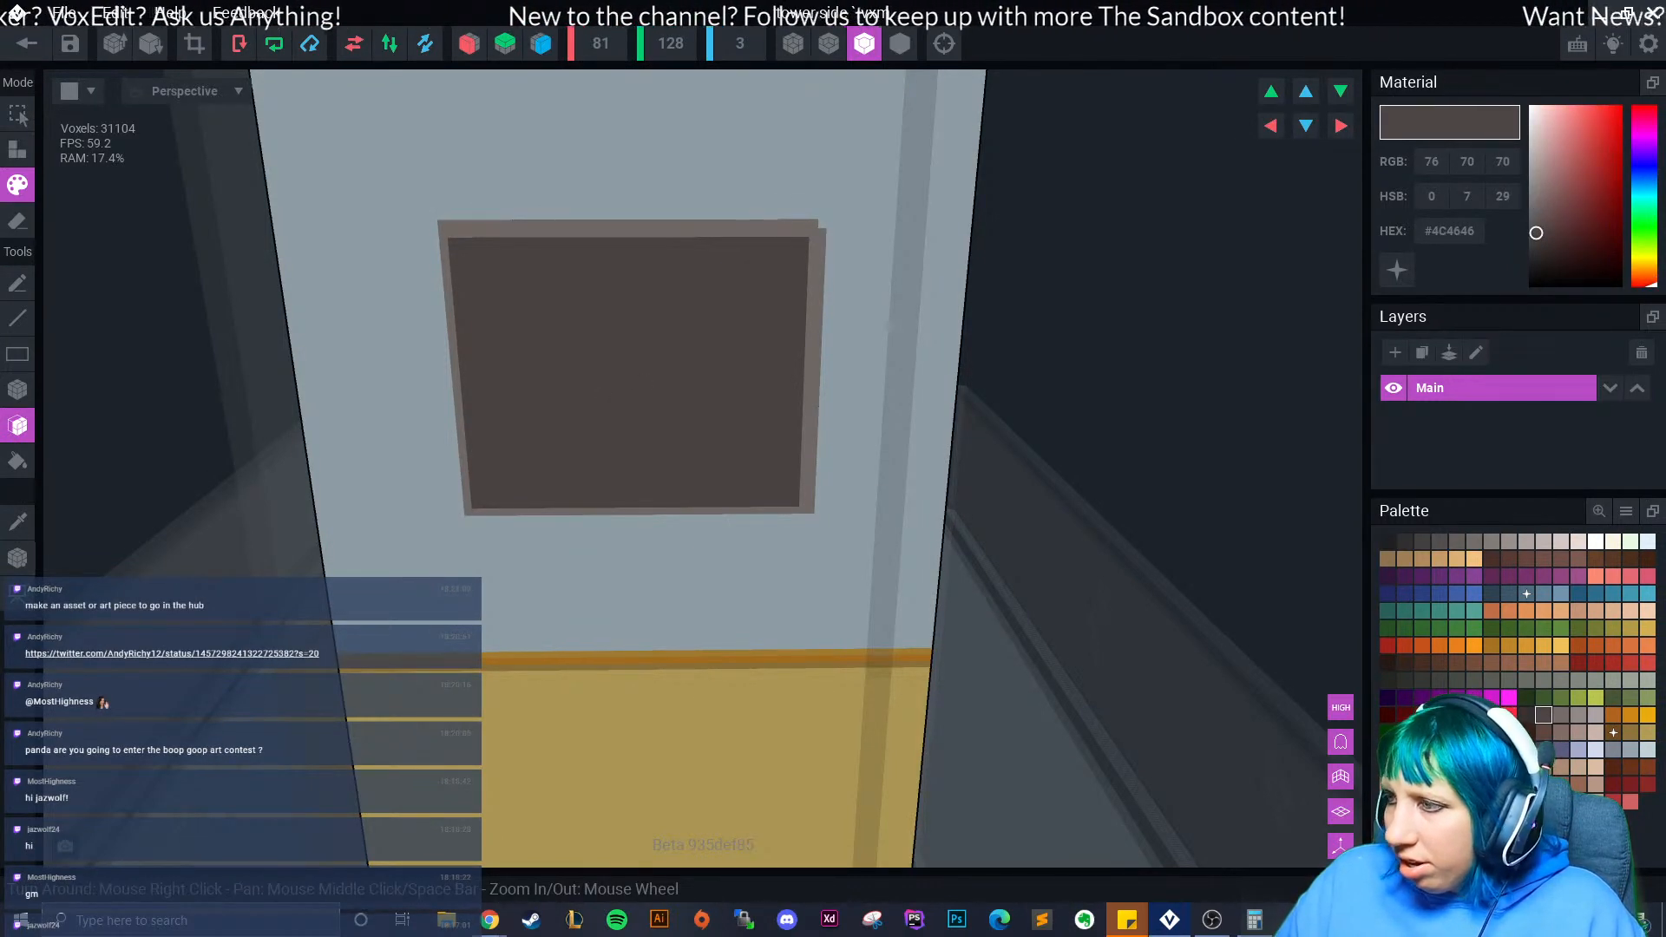
click(1579, 715)
click(734, 511)
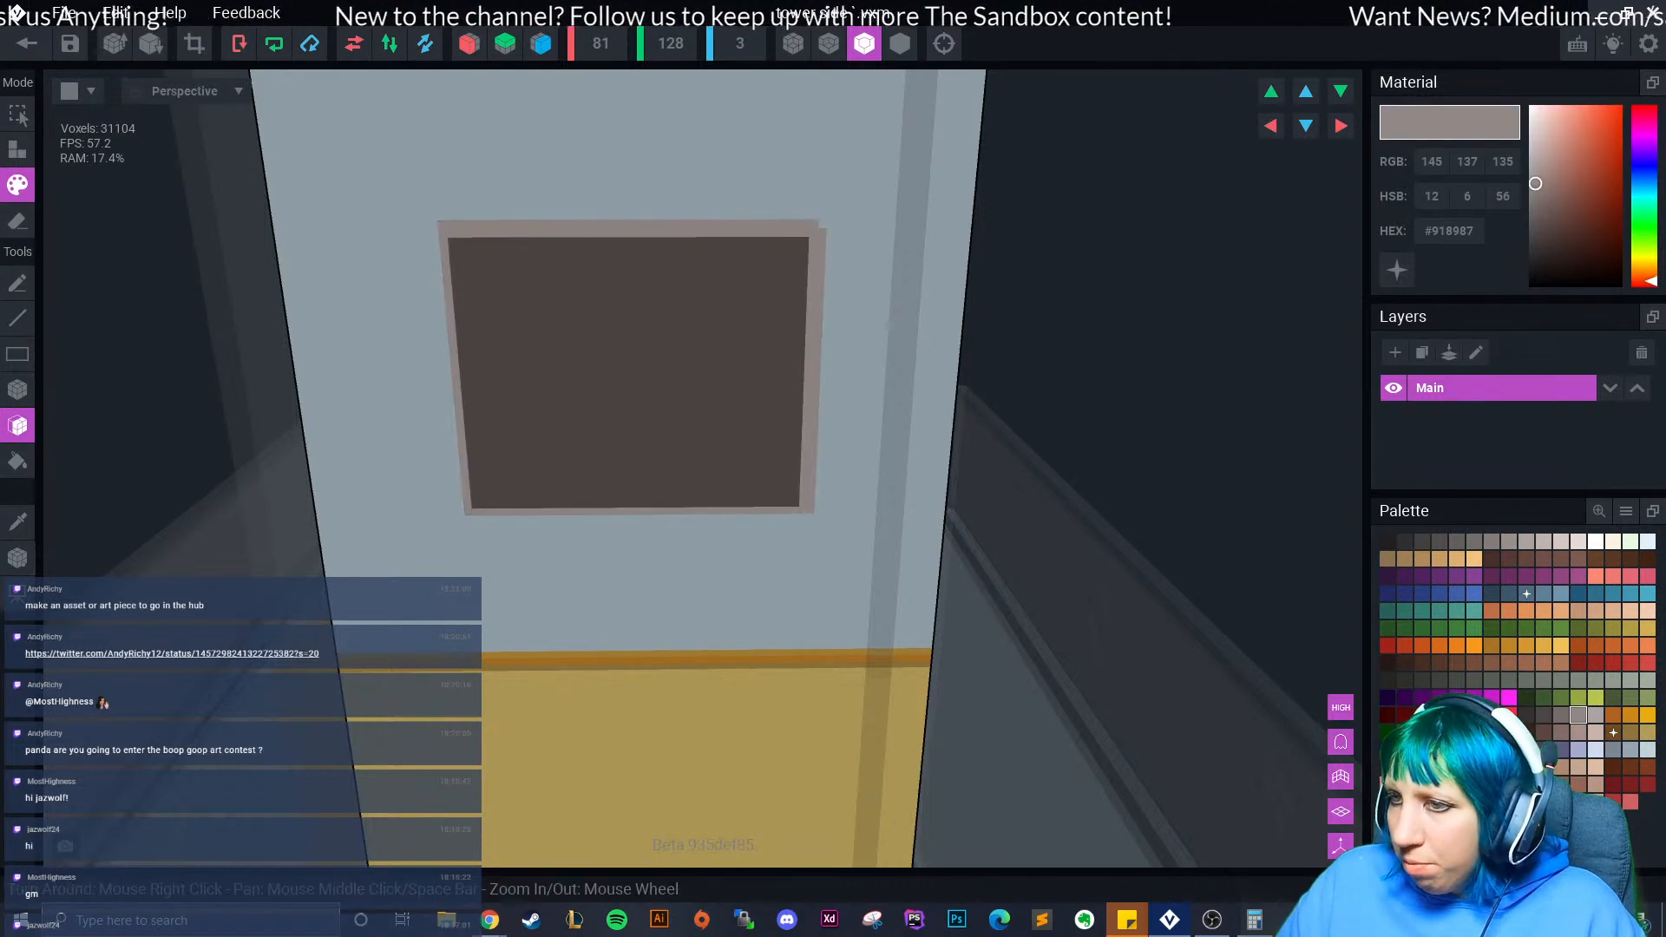
click(1561, 715)
click(692, 365)
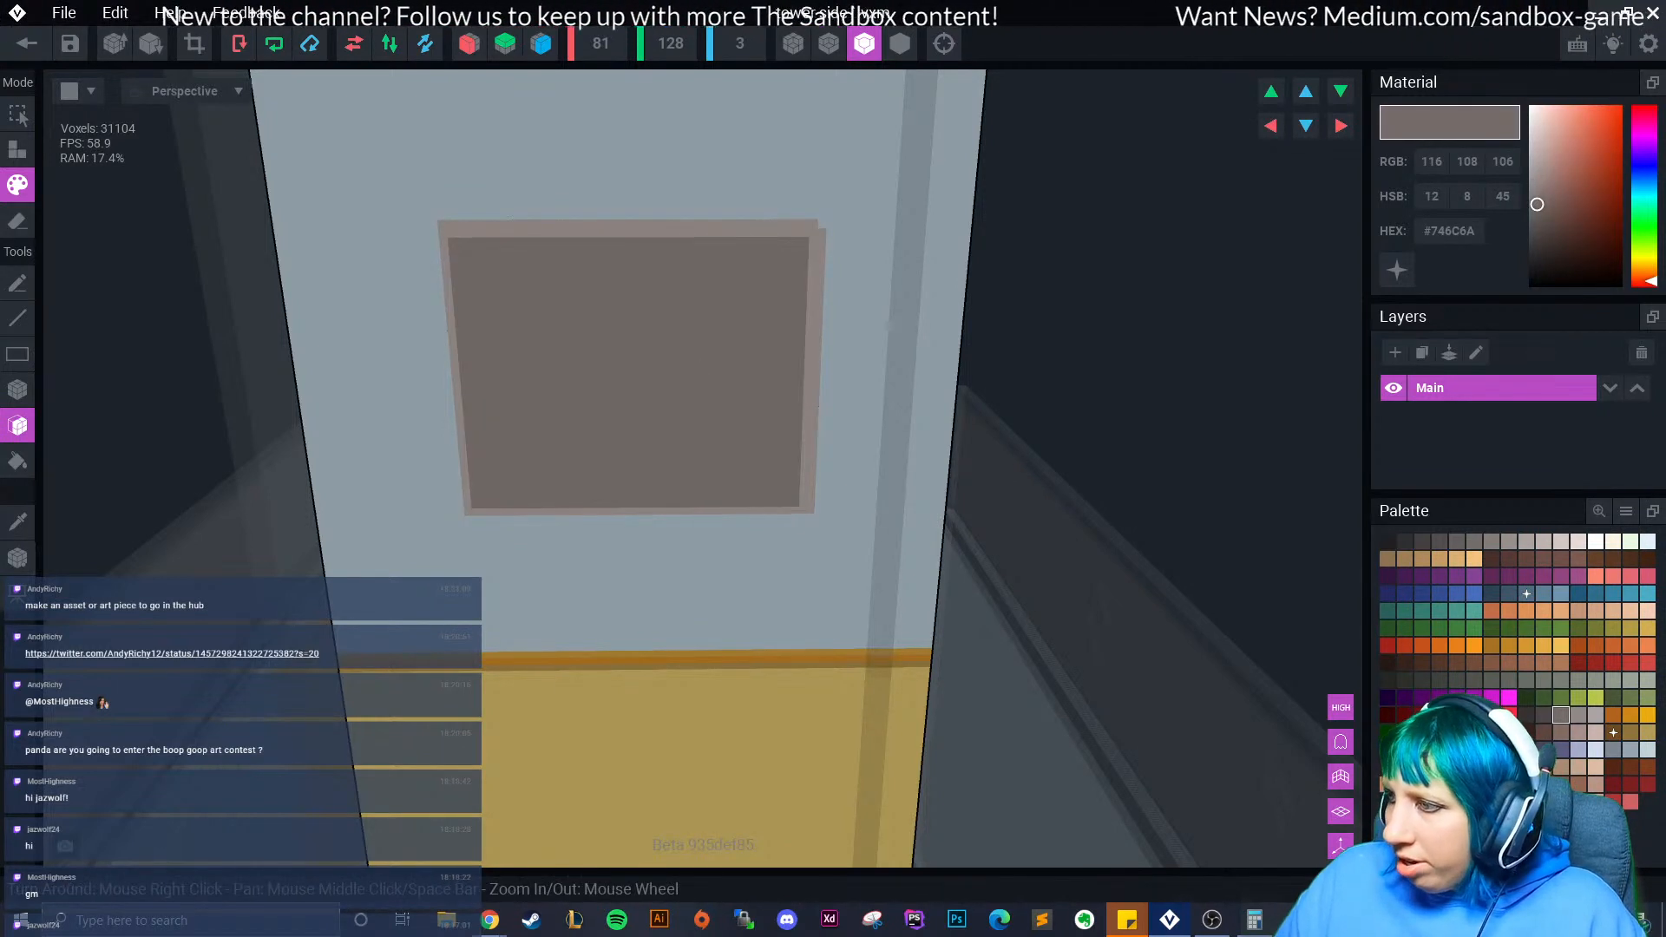
- Box-paint #4C4646 shading bands along the pane's four inner edges, making the left band much wider
click(1544, 715)
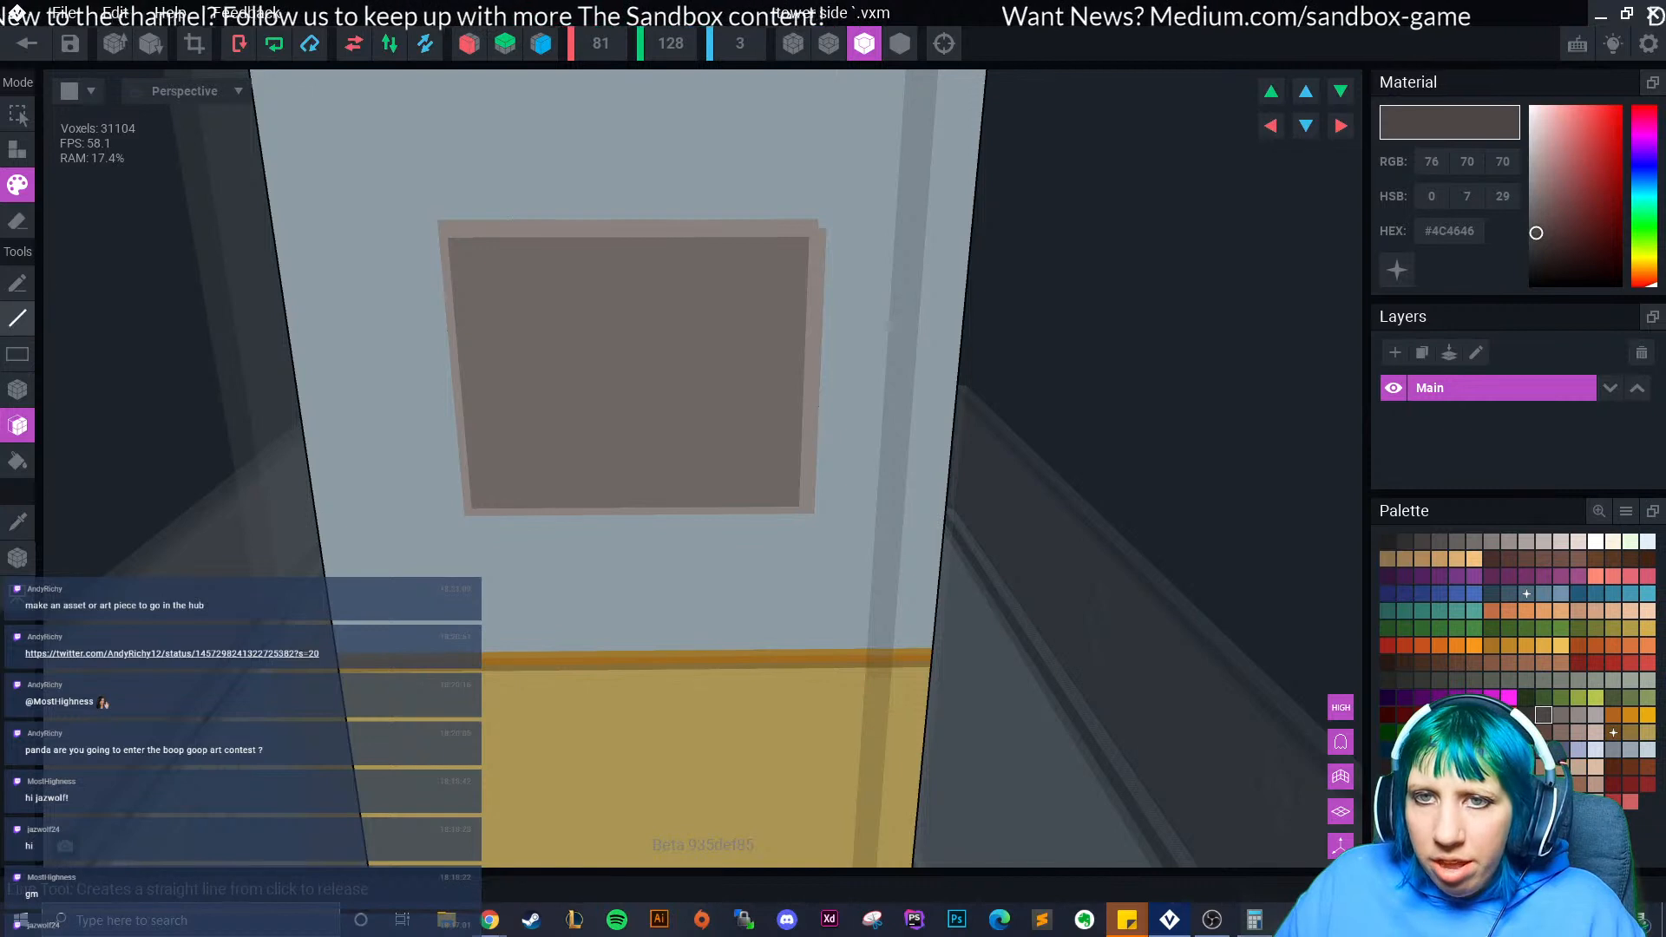
click(17, 284)
click(17, 390)
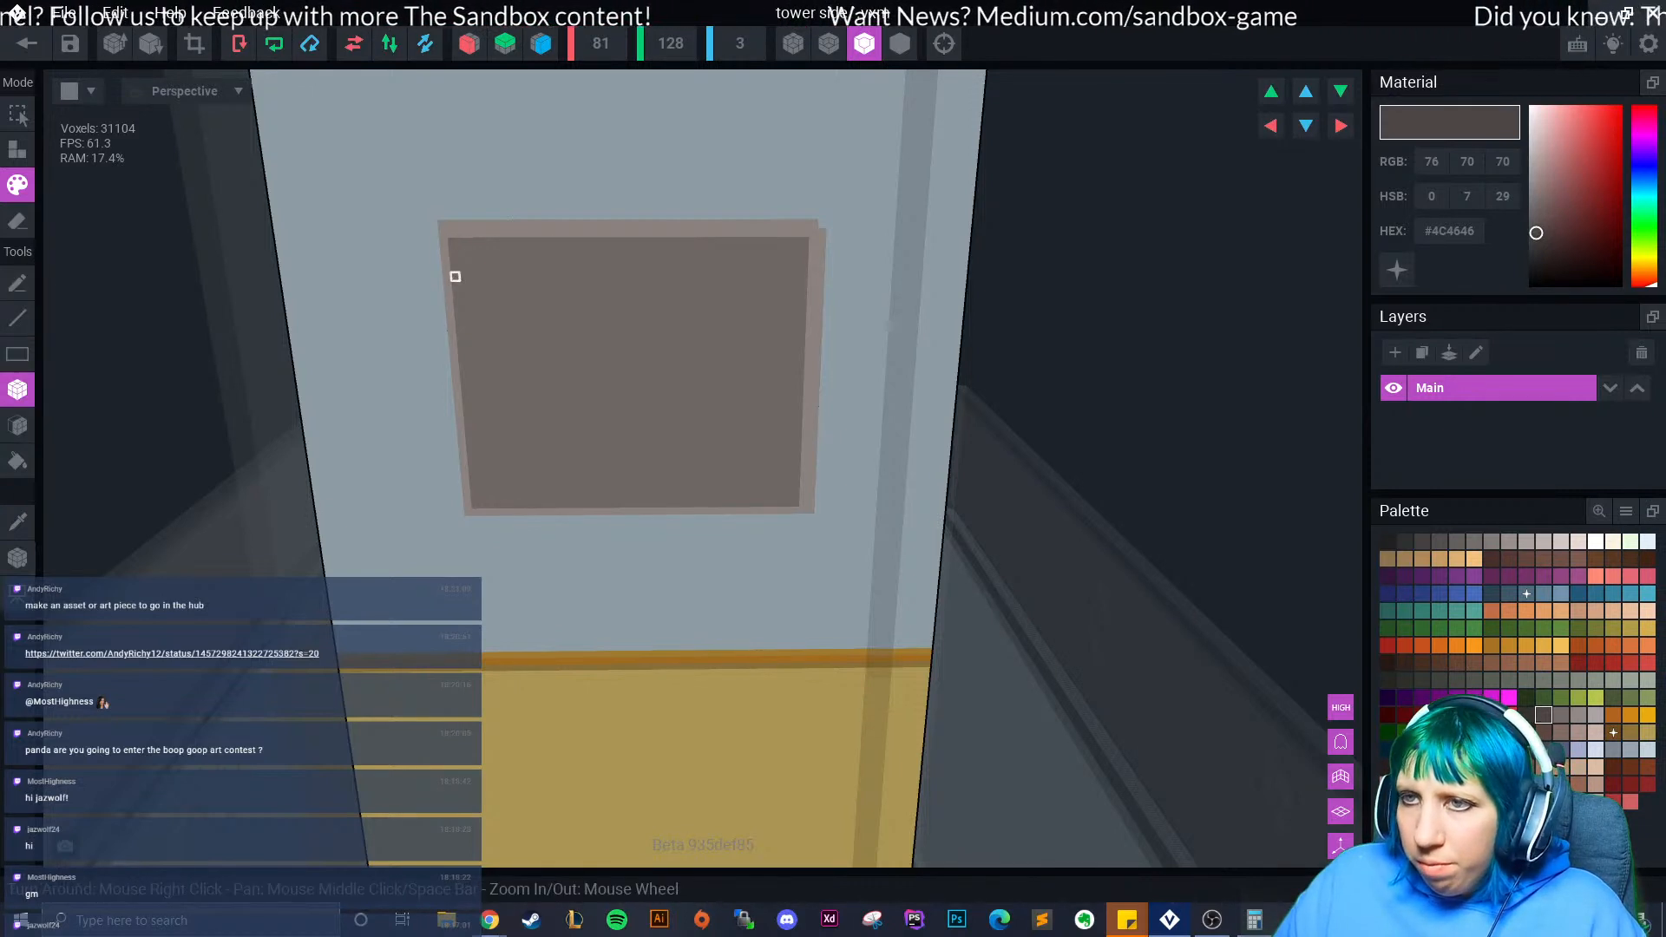
drag(453, 251, 795, 504)
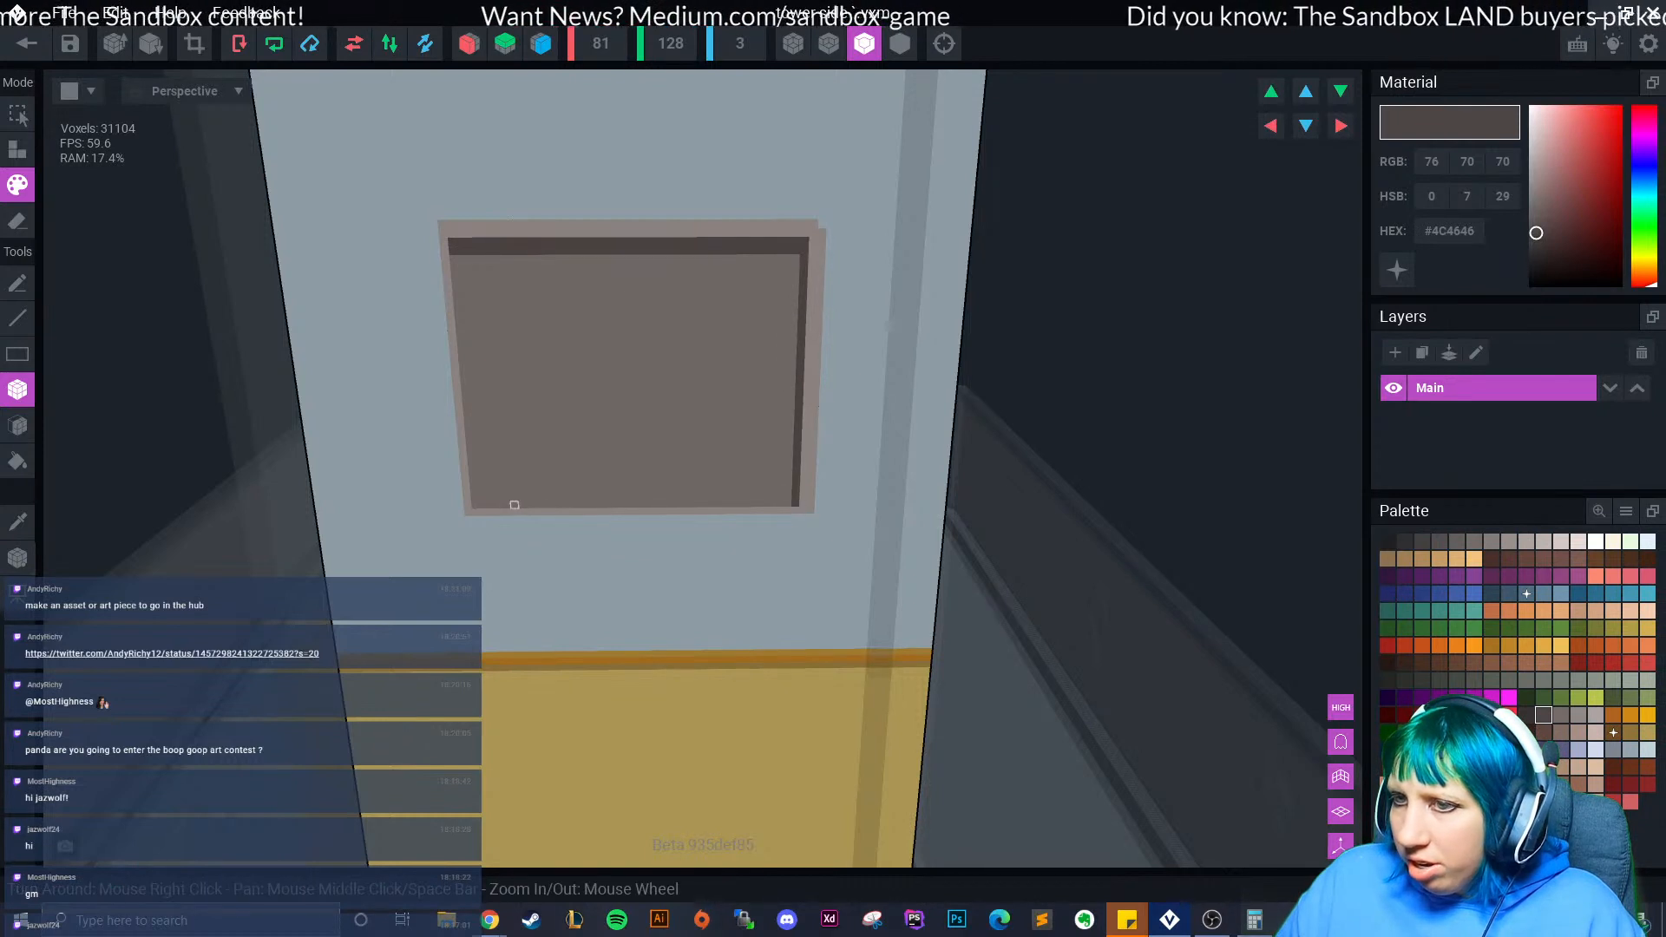
drag(467, 505, 795, 503)
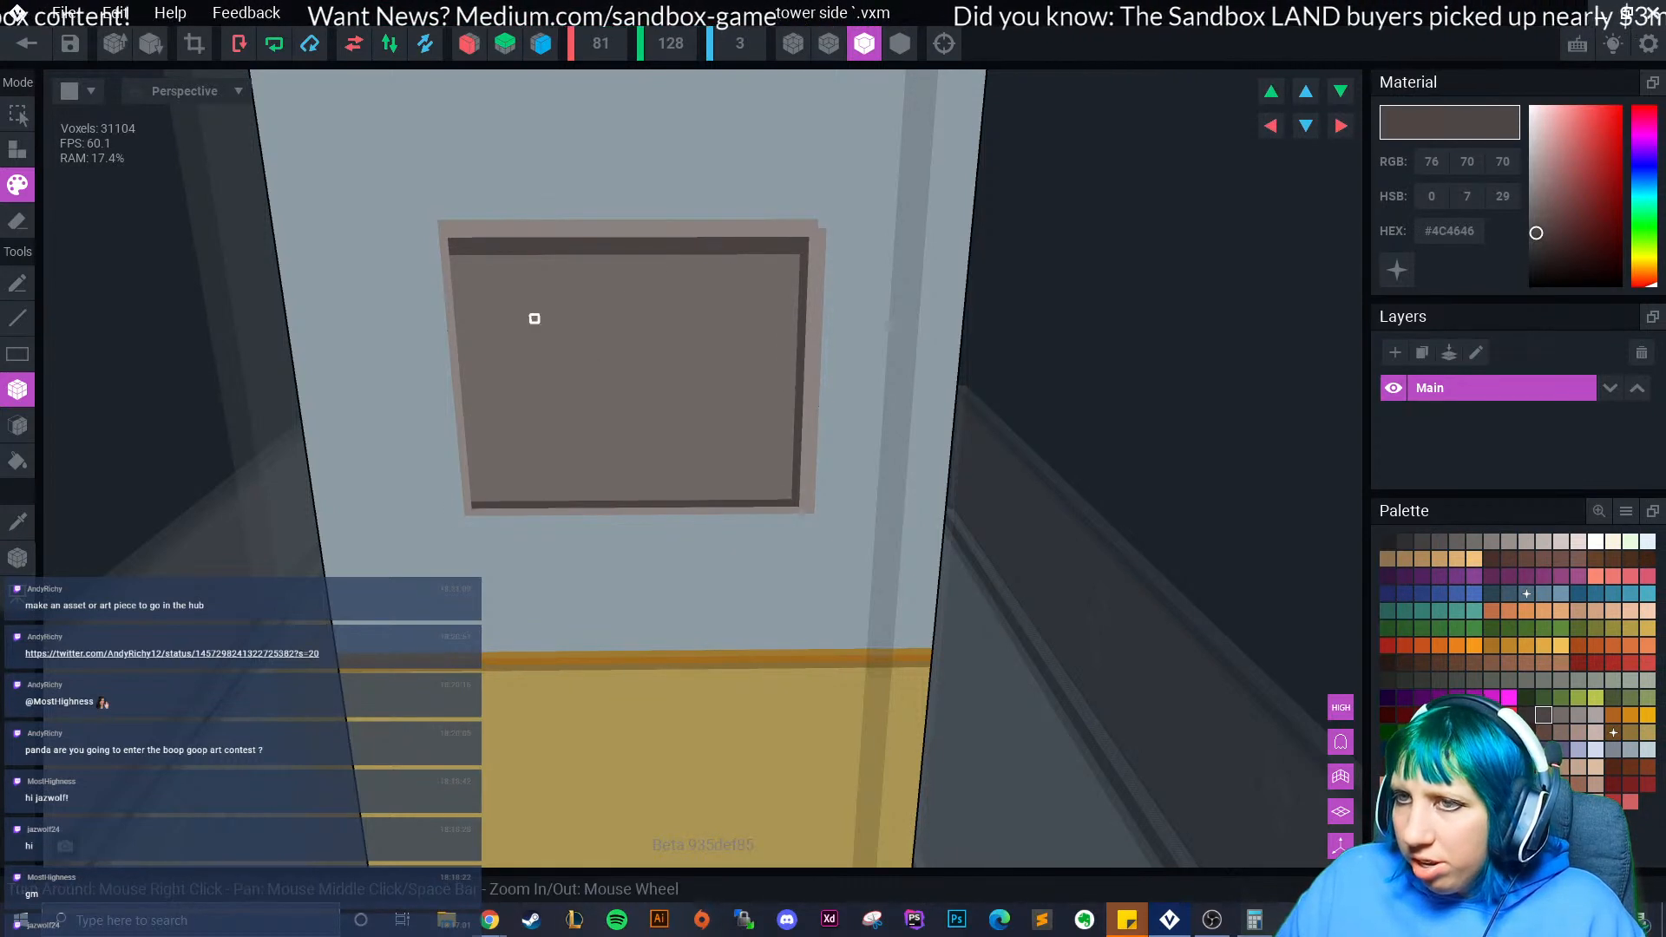
drag(462, 259, 790, 492)
scroll(693, 641, down, 4)
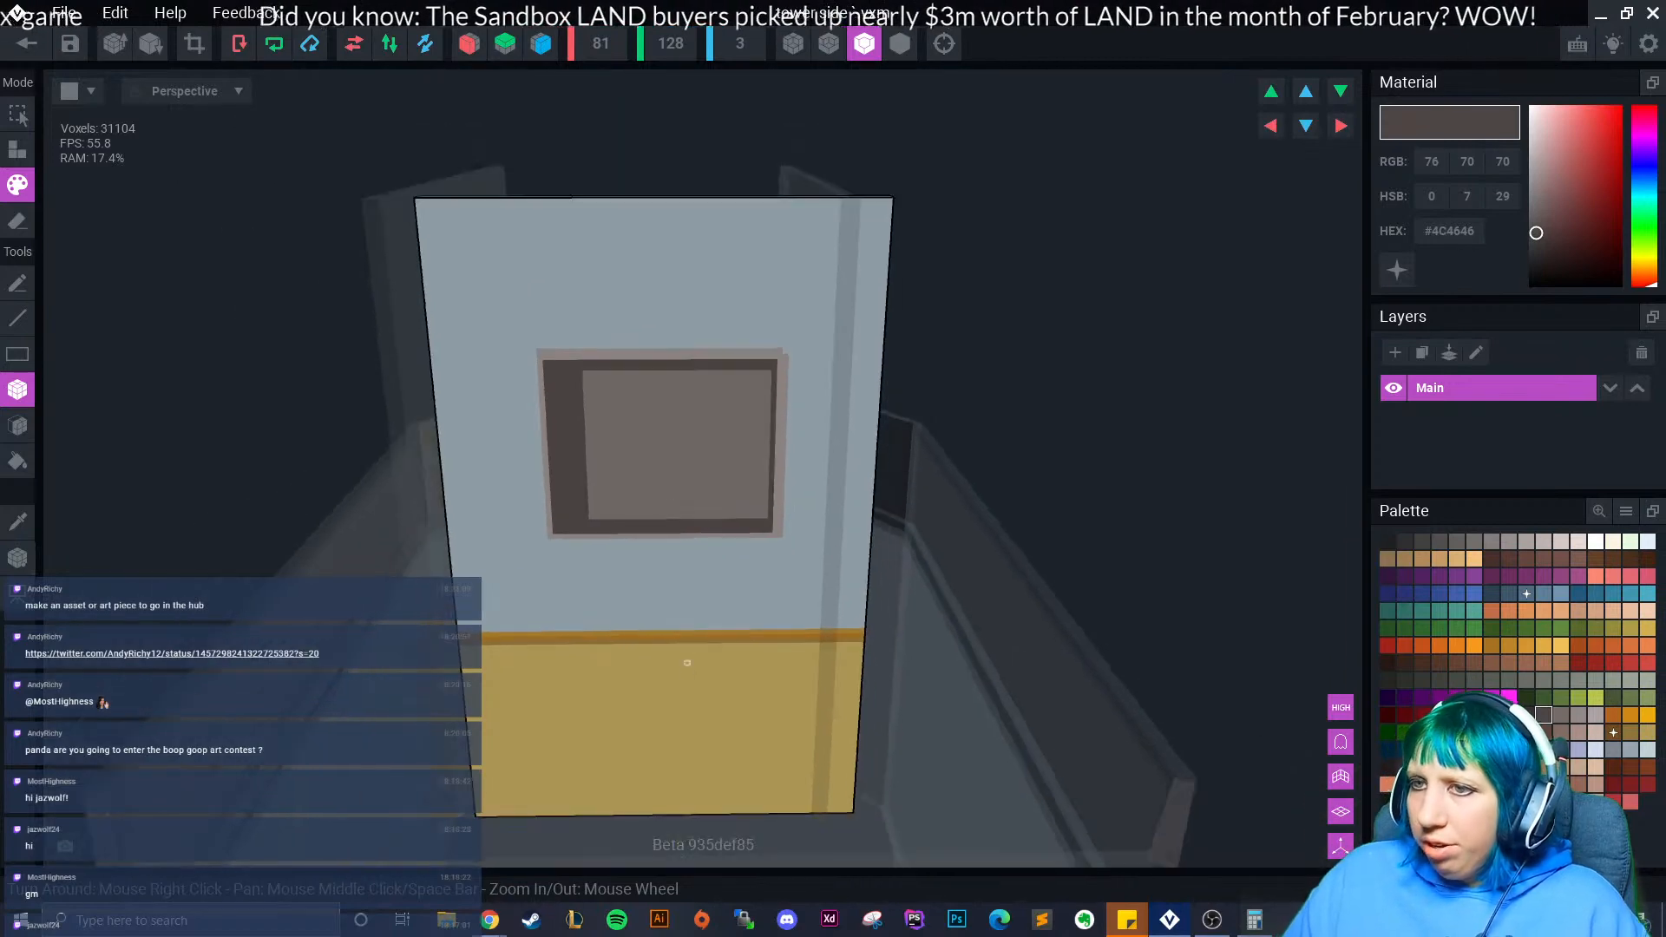
- Pencil stepped #363131 shadows into the four outer corners of the window's shaded border
scroll(701, 644, up, 5)
click(1526, 715)
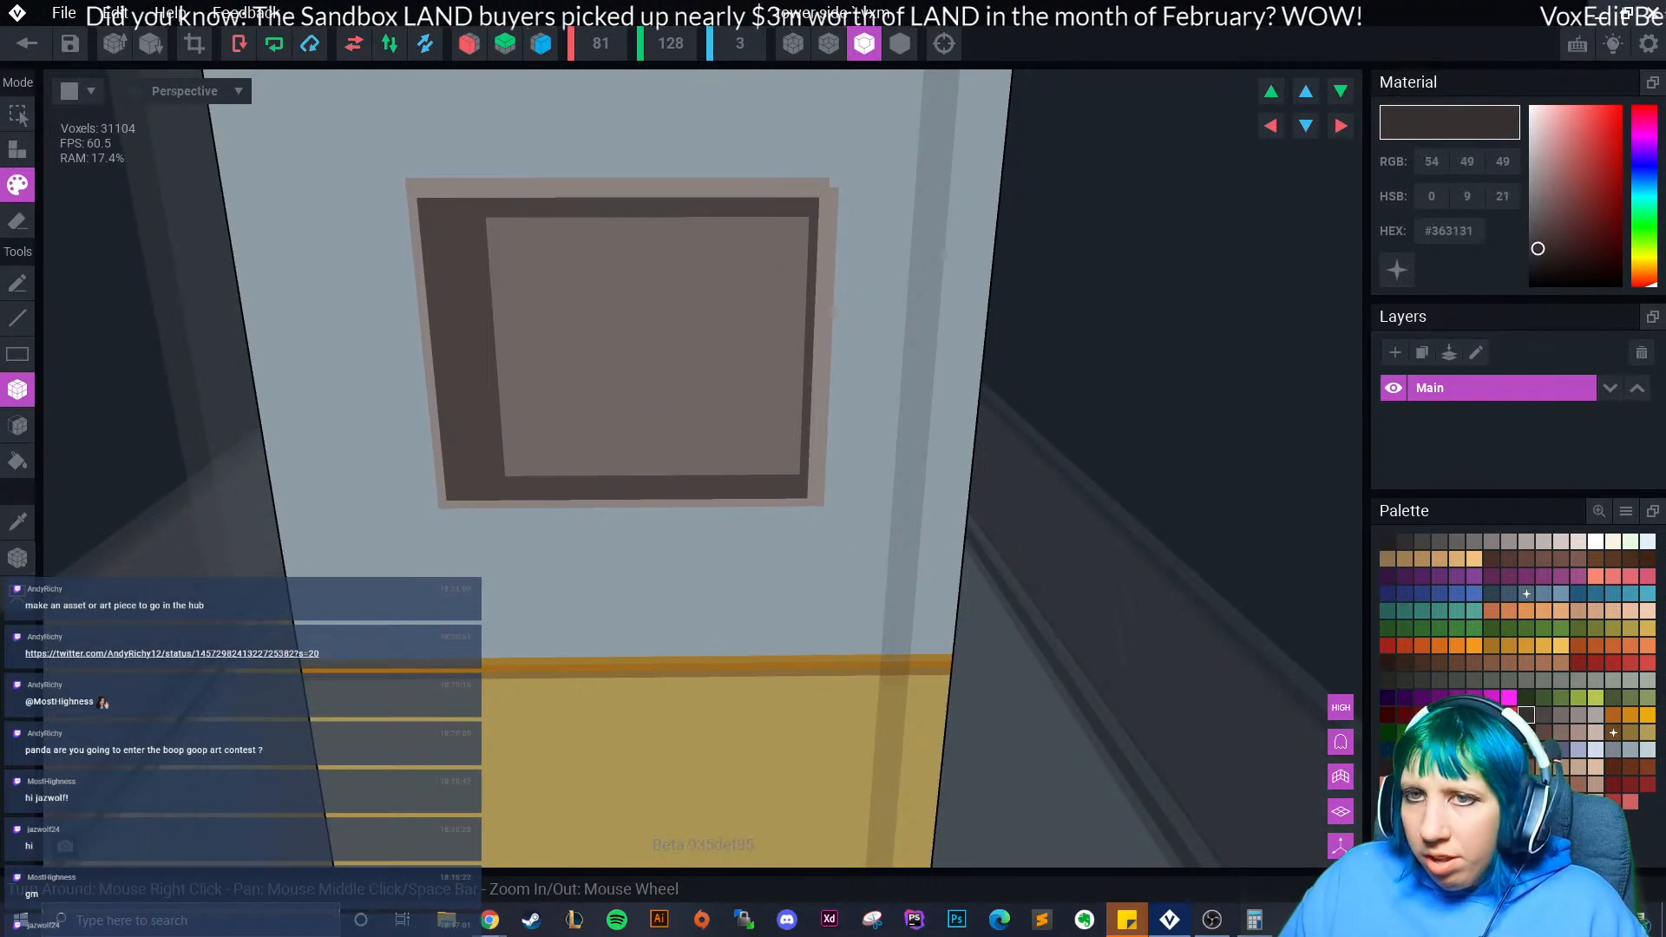
click(17, 284)
mouse_move(450, 202)
mouse_down()
mouse_move(431, 202)
mouse_move(425, 231)
mouse_move(452, 213)
mouse_up()
mouse_move(448, 472)
mouse_down()
mouse_move(502, 489)
mouse_move(487, 495)
mouse_up()
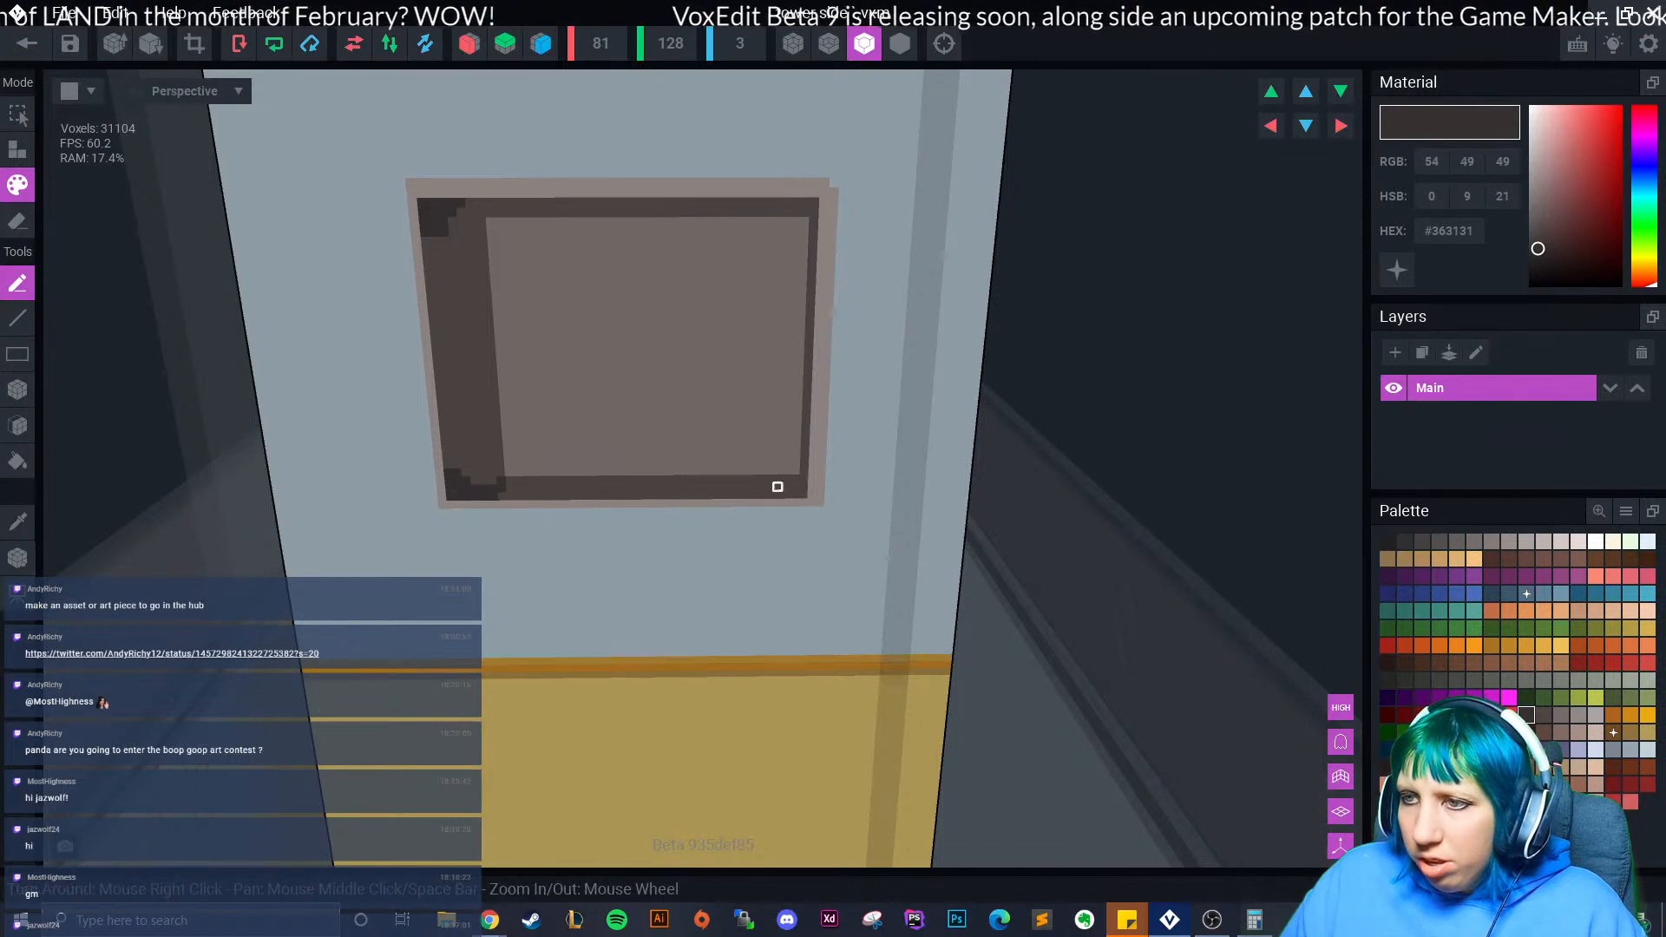
drag(803, 479, 794, 495)
drag(814, 202, 812, 252)
- Pencil stepped #4C4646 shading into the pane's four inner corners, just inside the dark corner shadows
scroll(814, 561, down, 5)
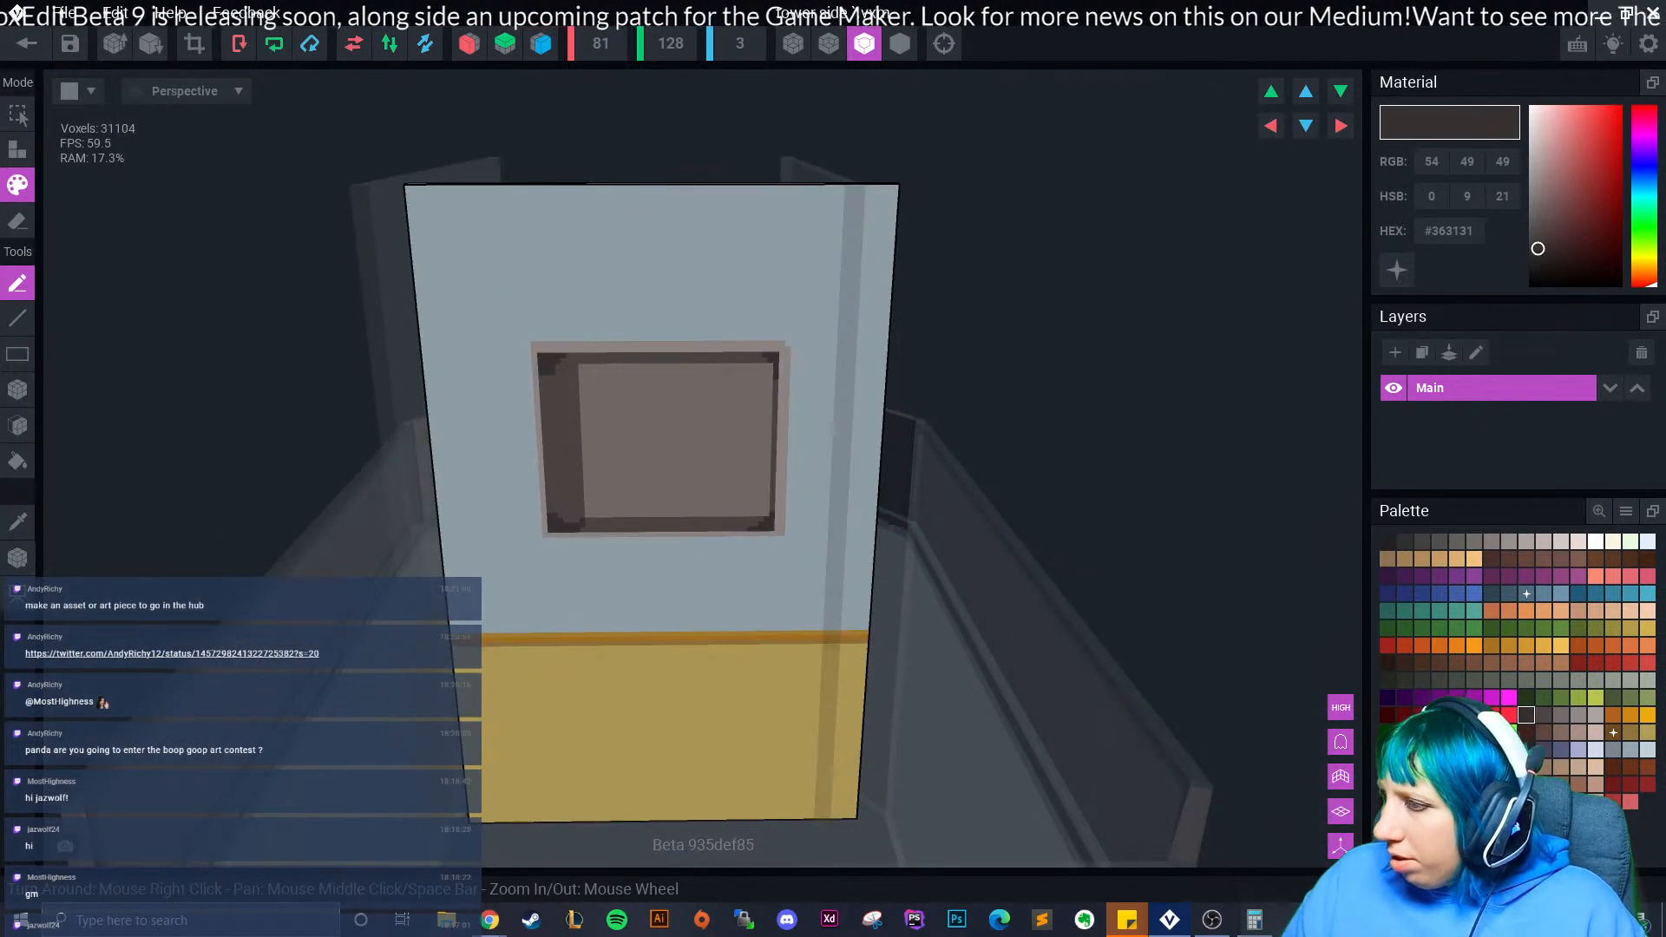
click(1544, 715)
drag(587, 366, 582, 378)
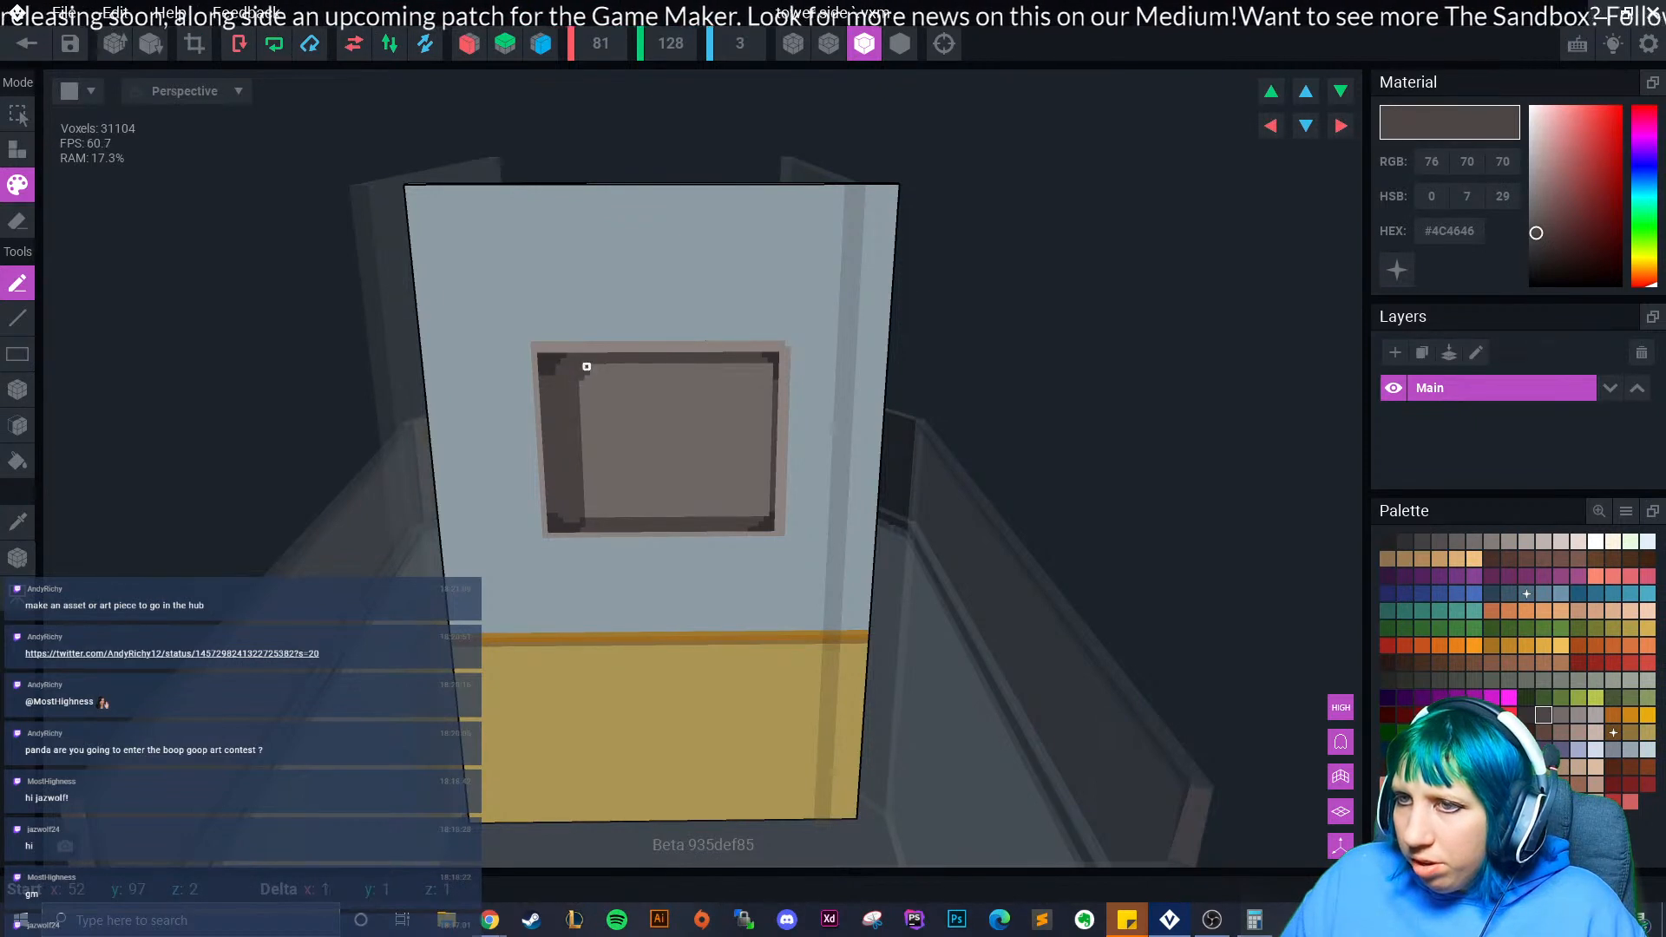
drag(583, 515, 603, 517)
drag(752, 519, 766, 514)
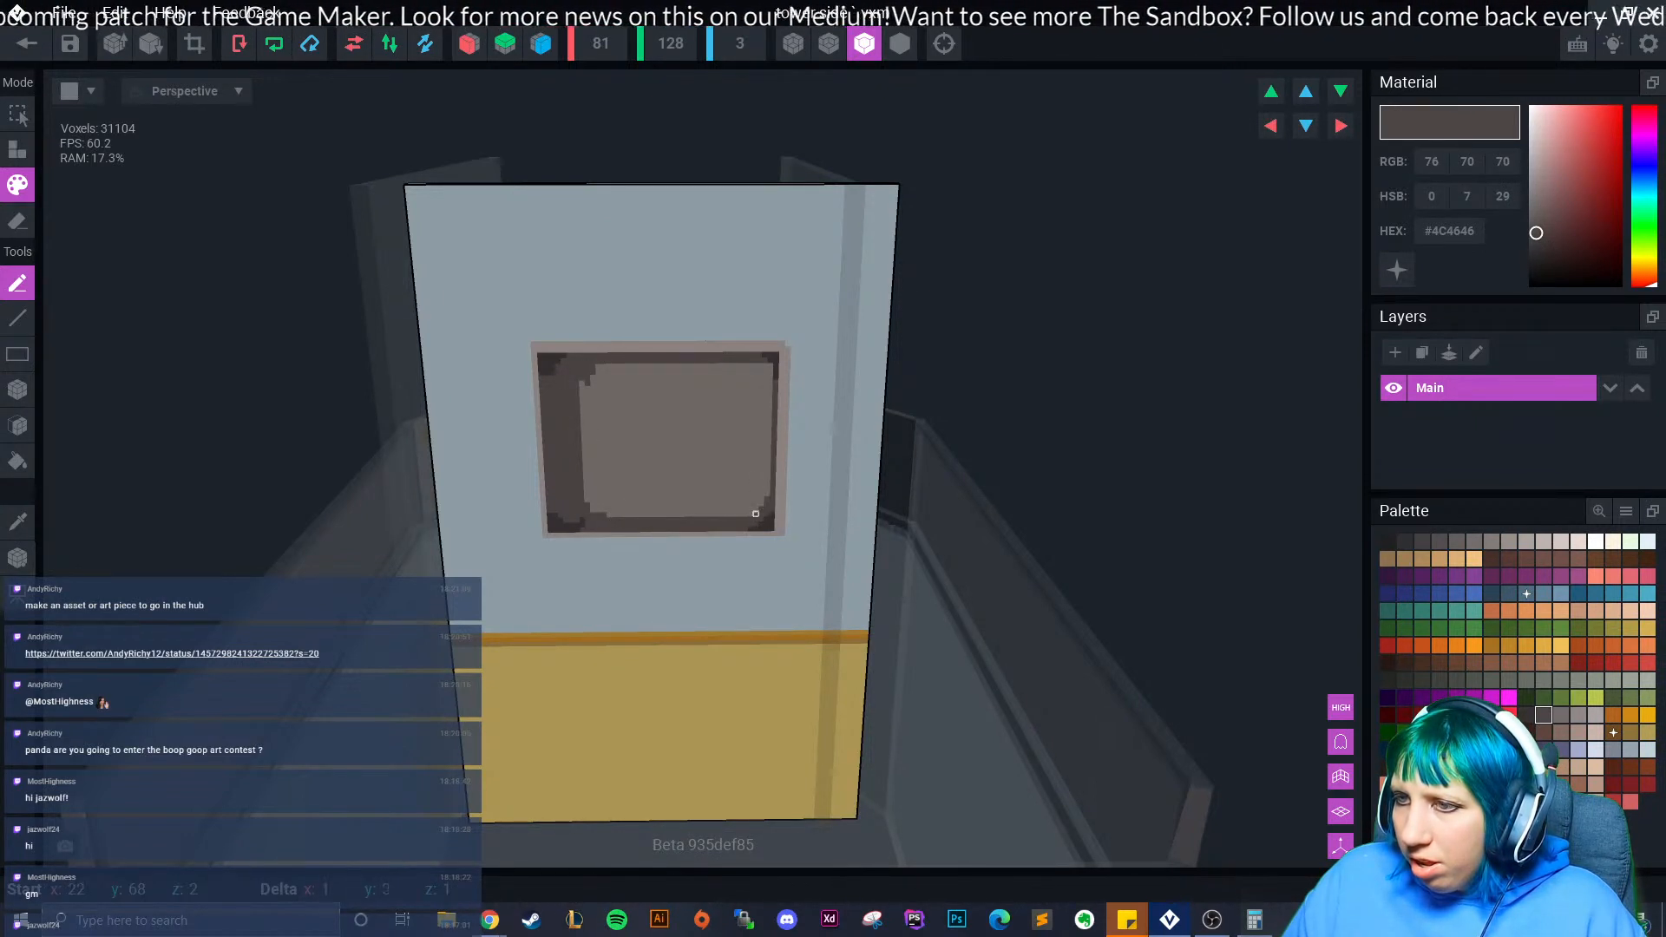
drag(754, 361, 765, 371)
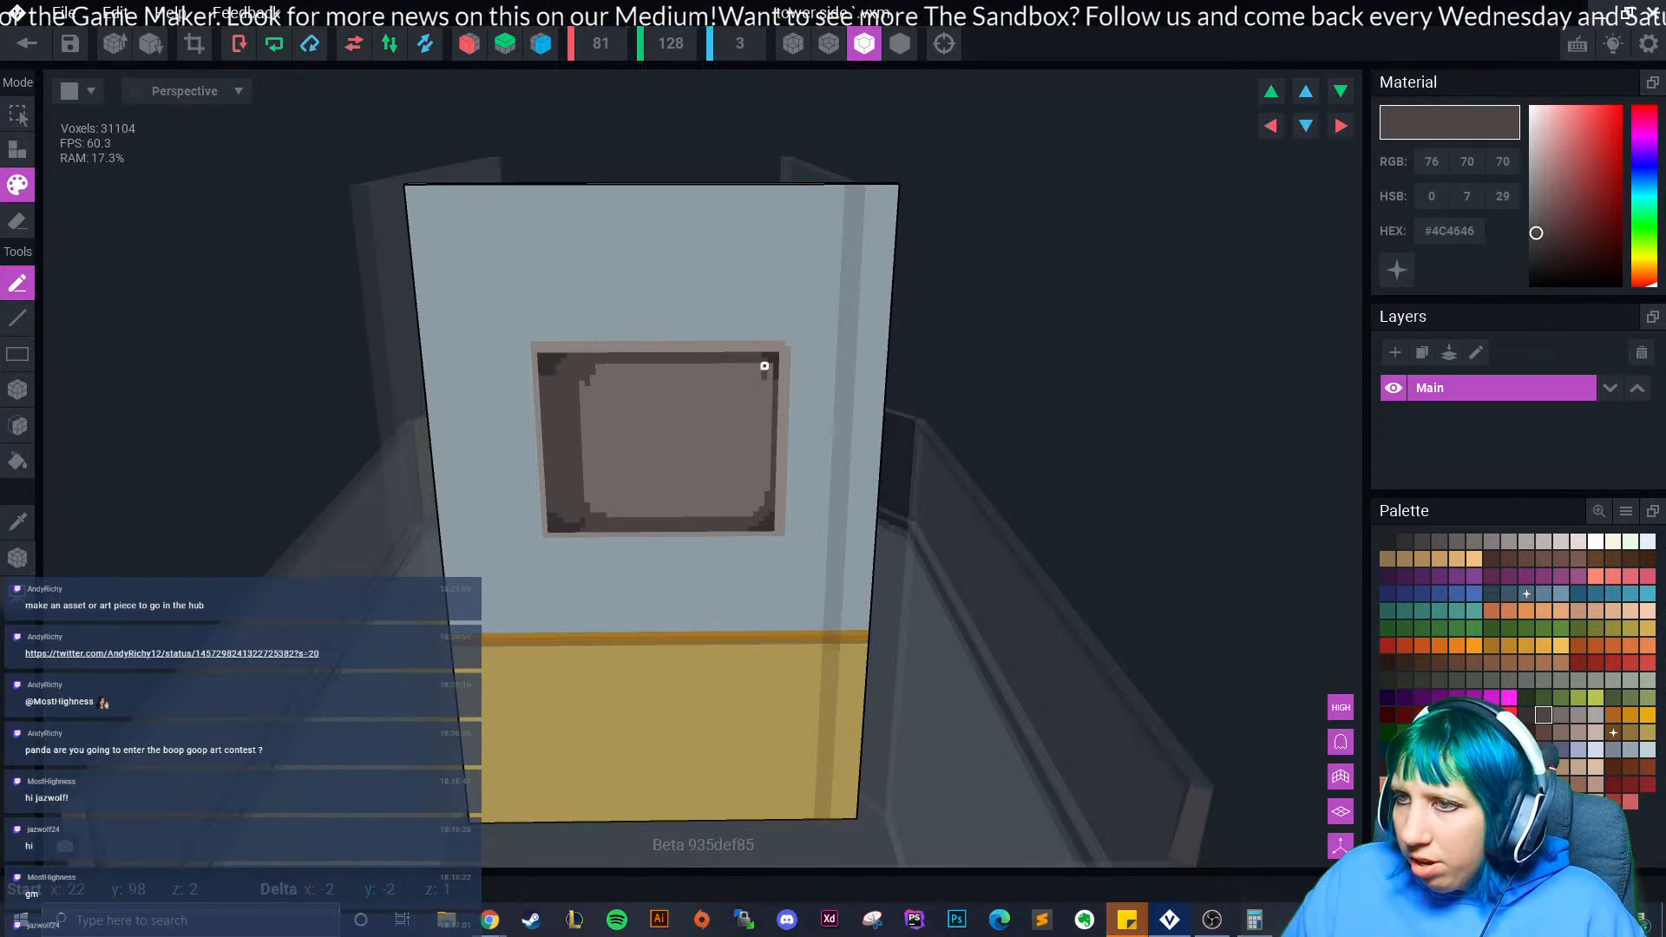
drag(593, 395, 588, 379)
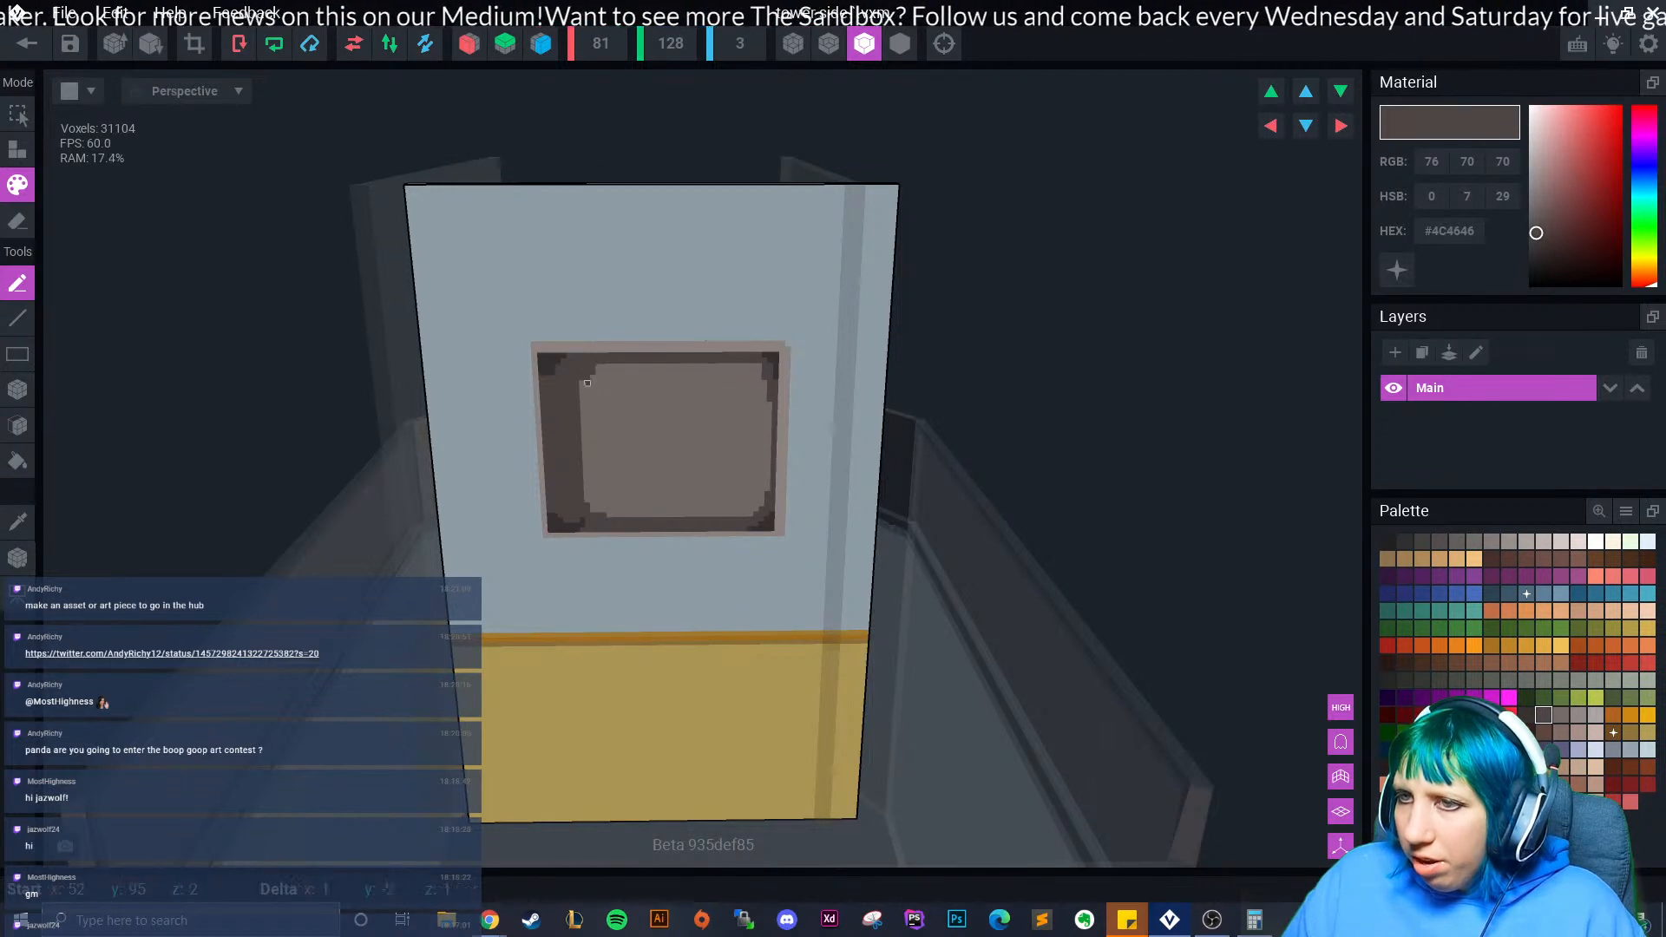
click(1578, 715)
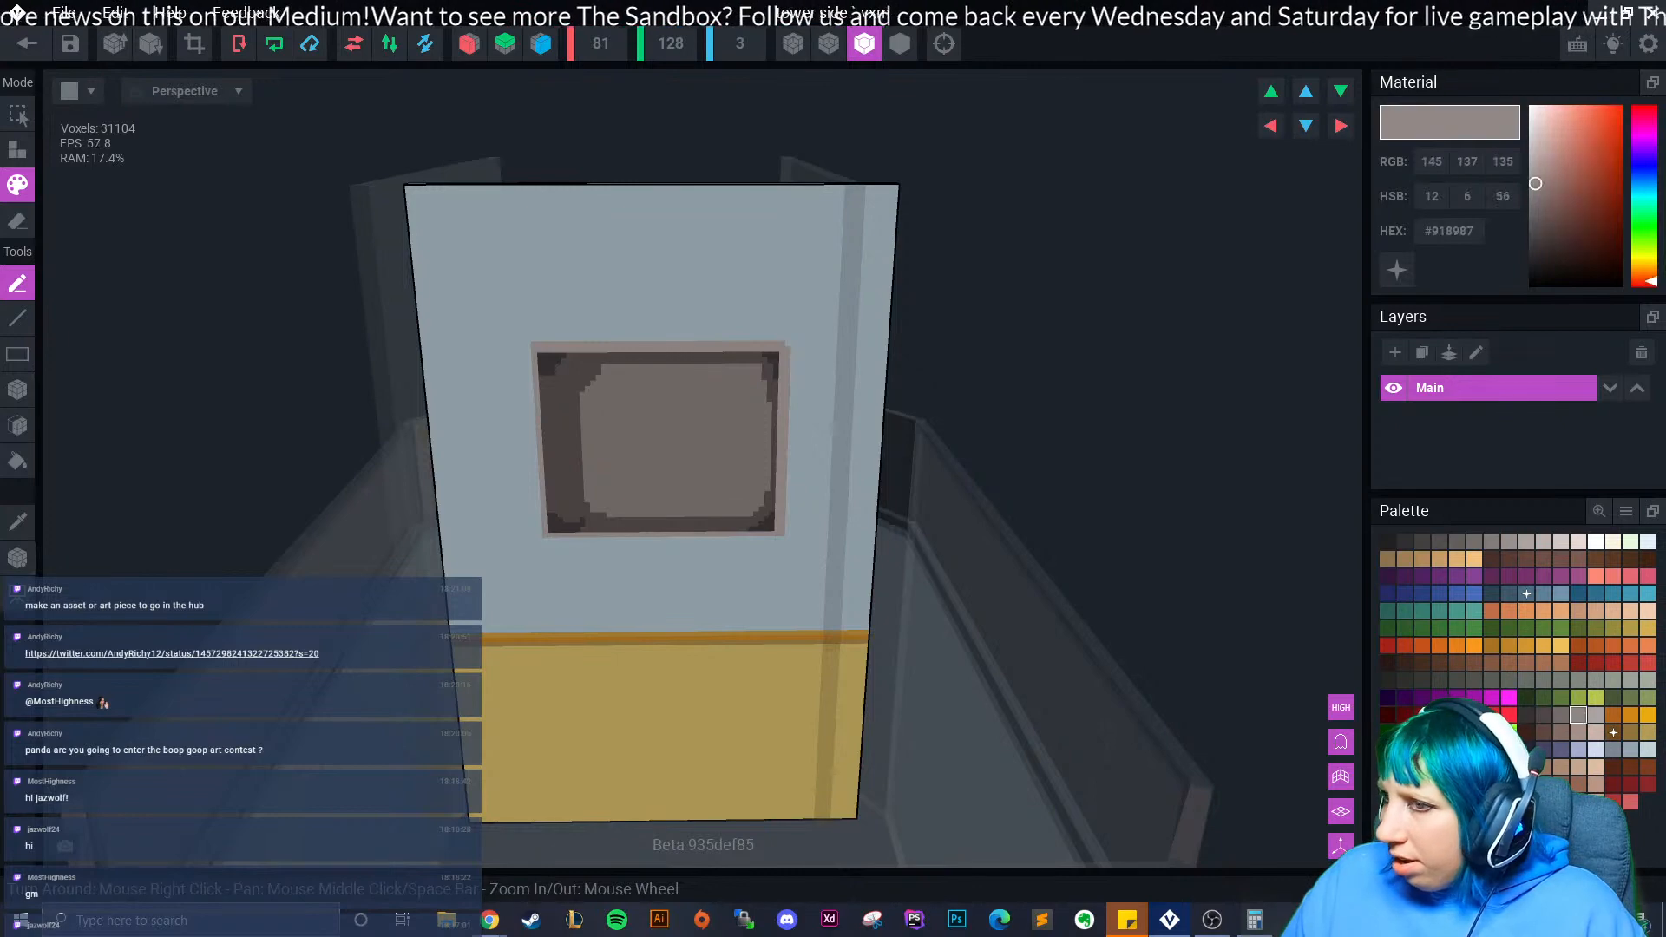
scroll(753, 564, down, 5)
scroll(746, 575, up, 6)
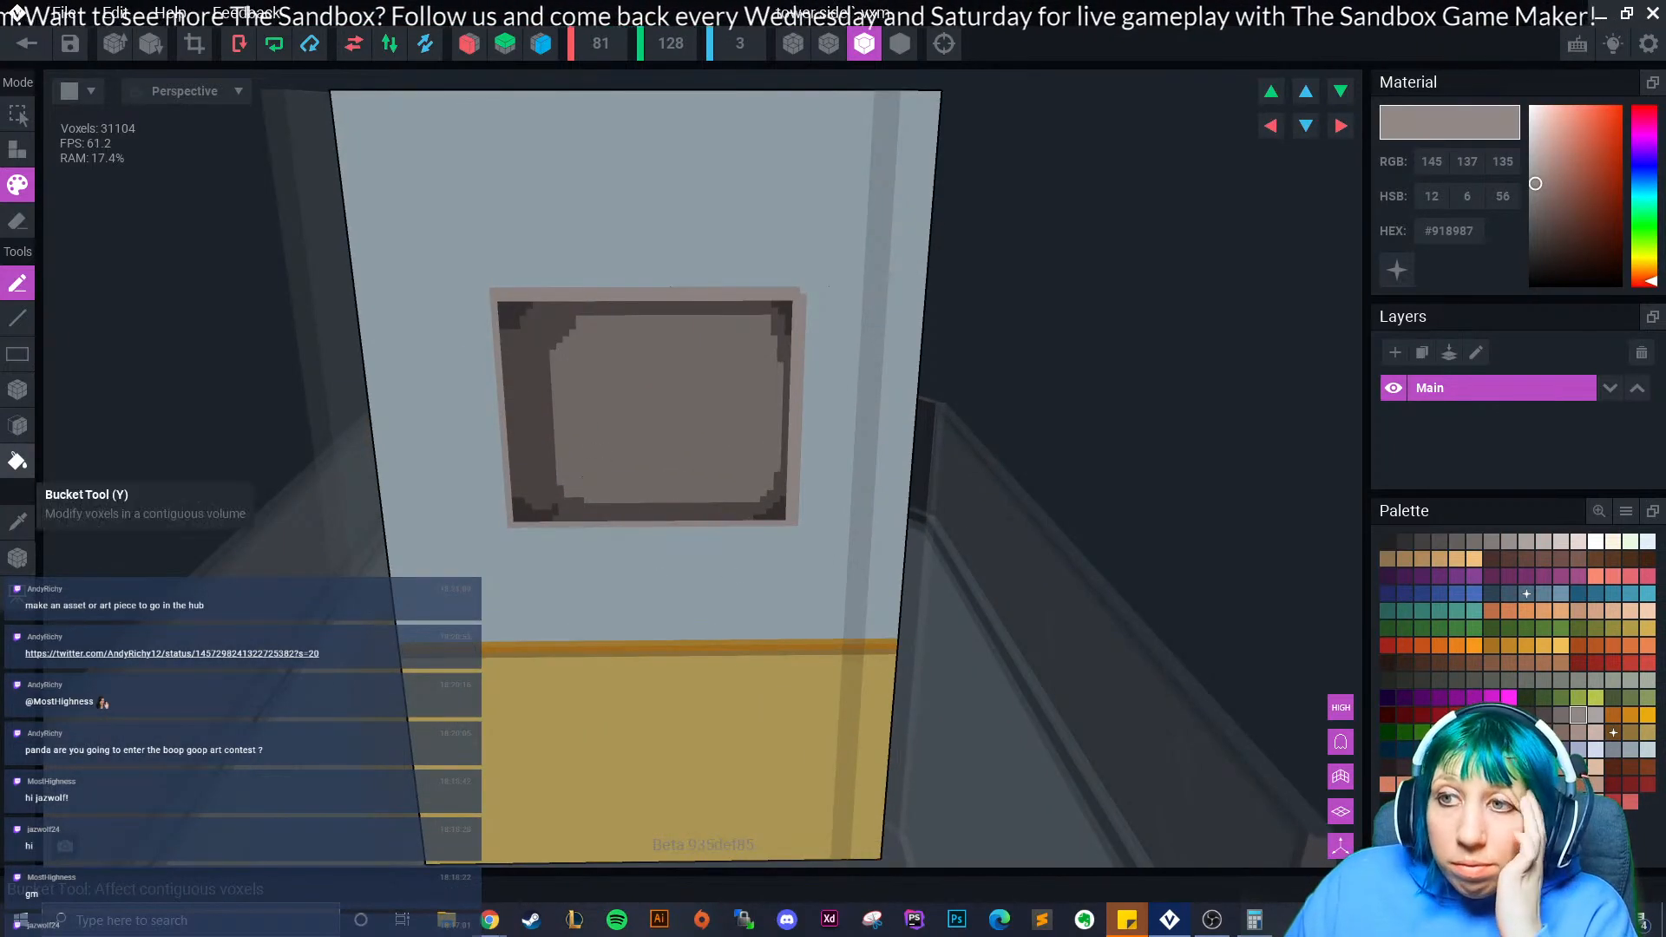
- Sample #363131 from the window's corner shadow and recolour the whole pane inside the light frame with connected voxel painting
click(17, 521)
click(510, 315)
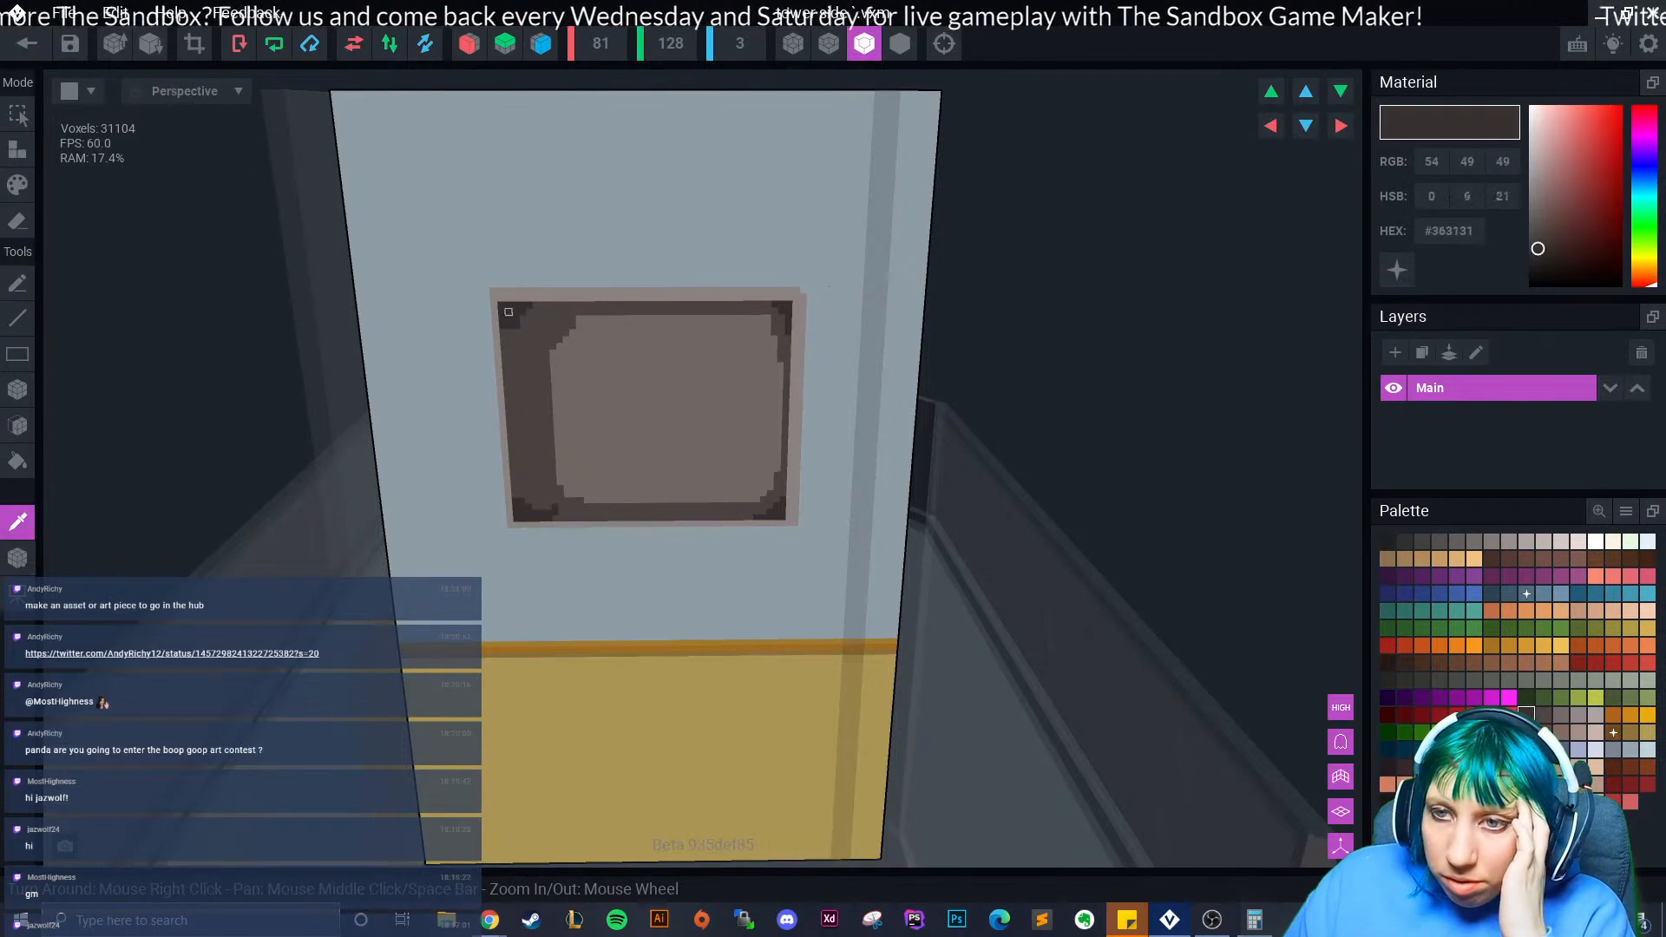
click(18, 425)
click(631, 418)
click(516, 319)
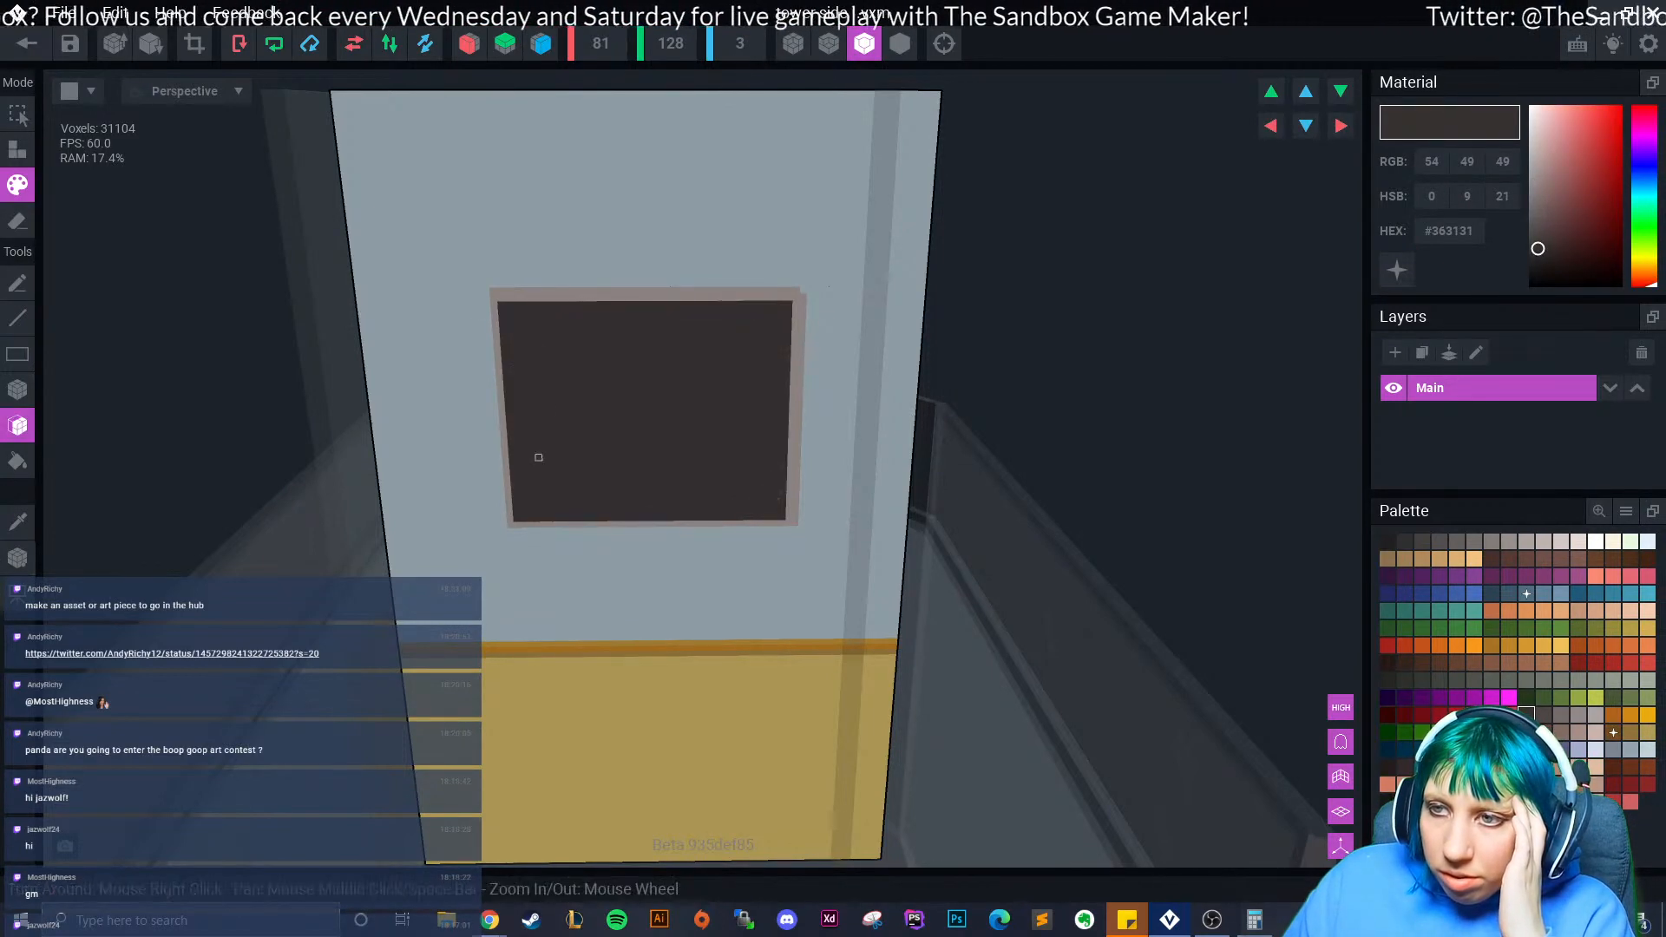
scroll(768, 546, down, 2)
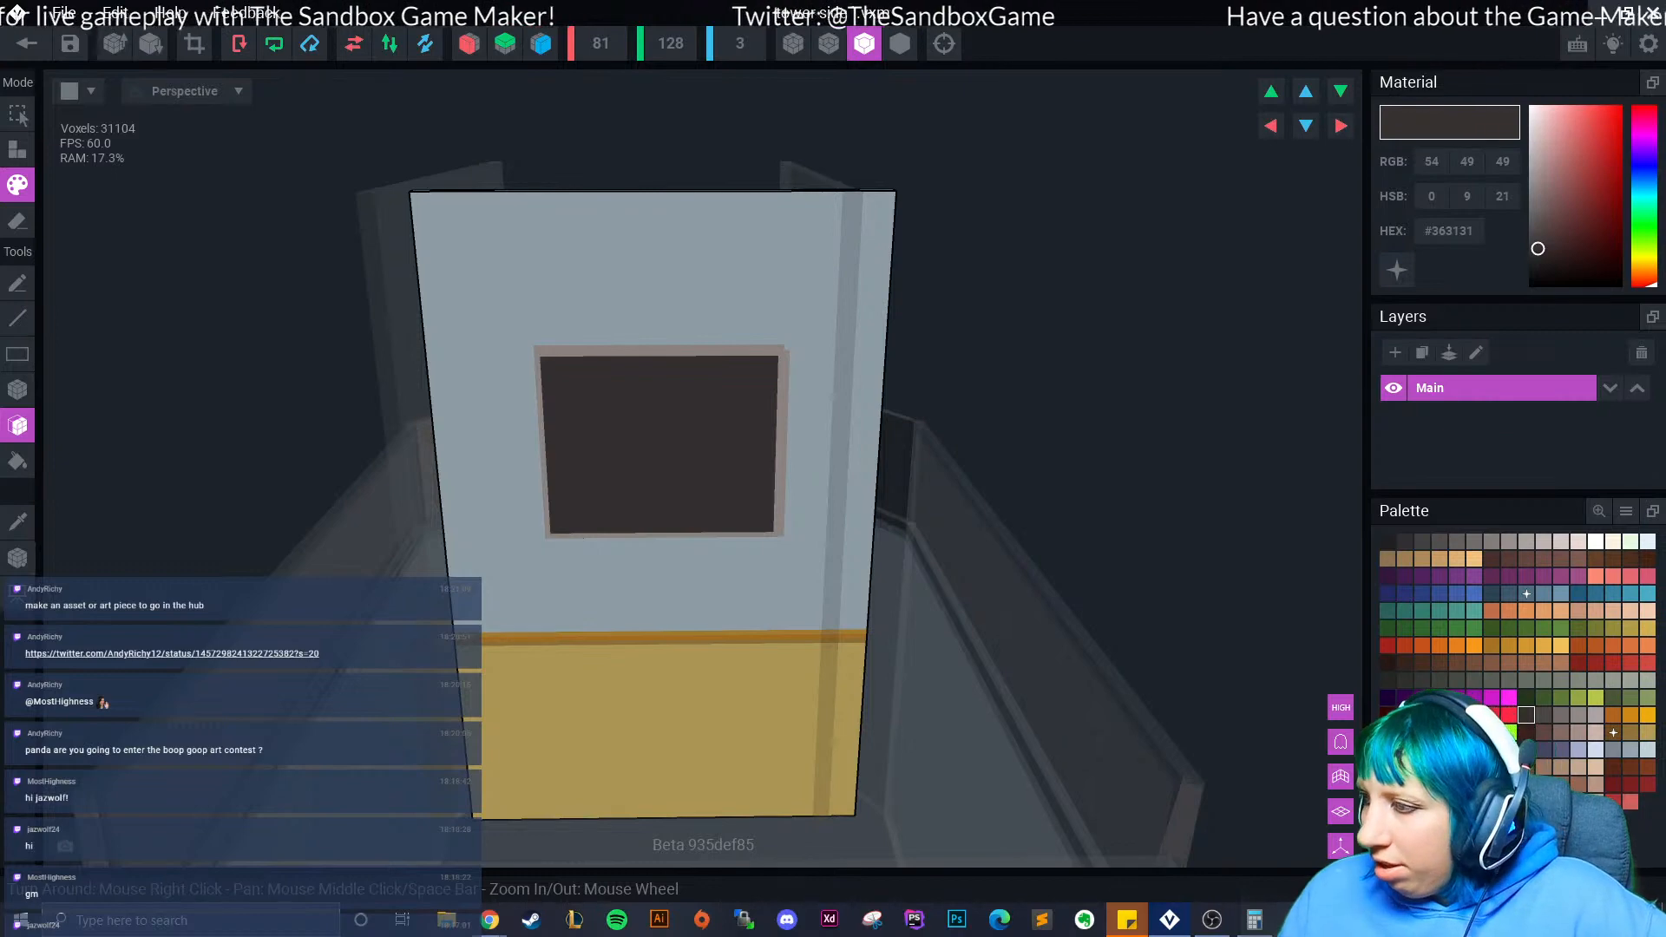
- Pencil a curved #4C4646 line from the pane's upper right down to its bottom edge
click(1544, 715)
scroll(454, 478, up, 3)
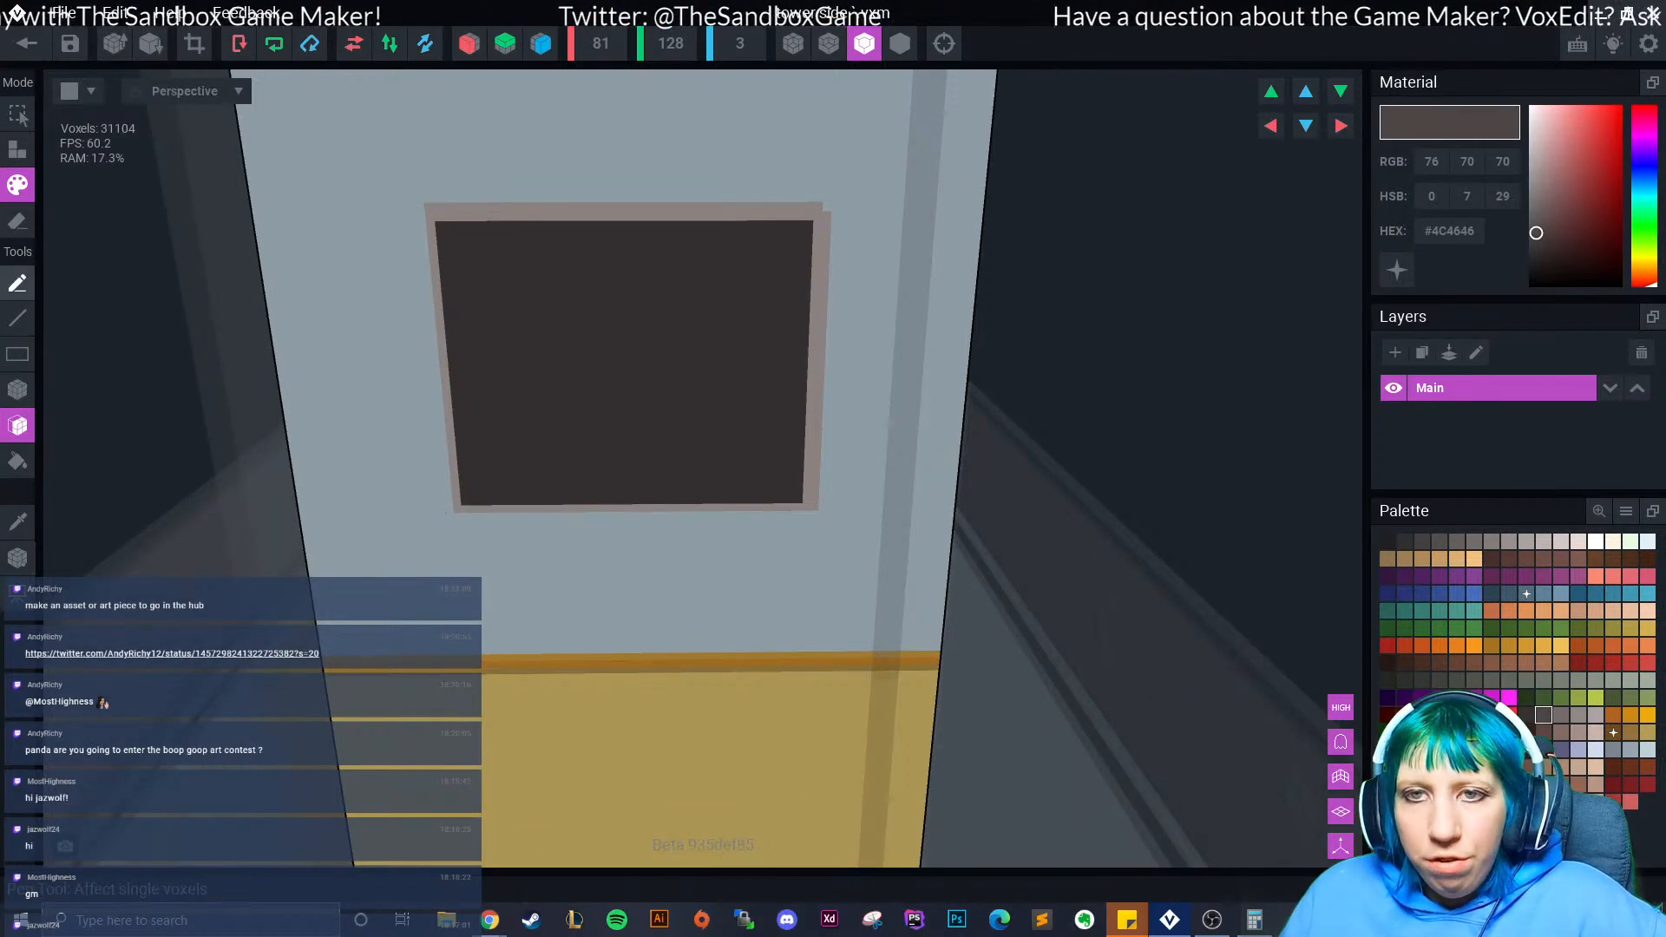
click(18, 283)
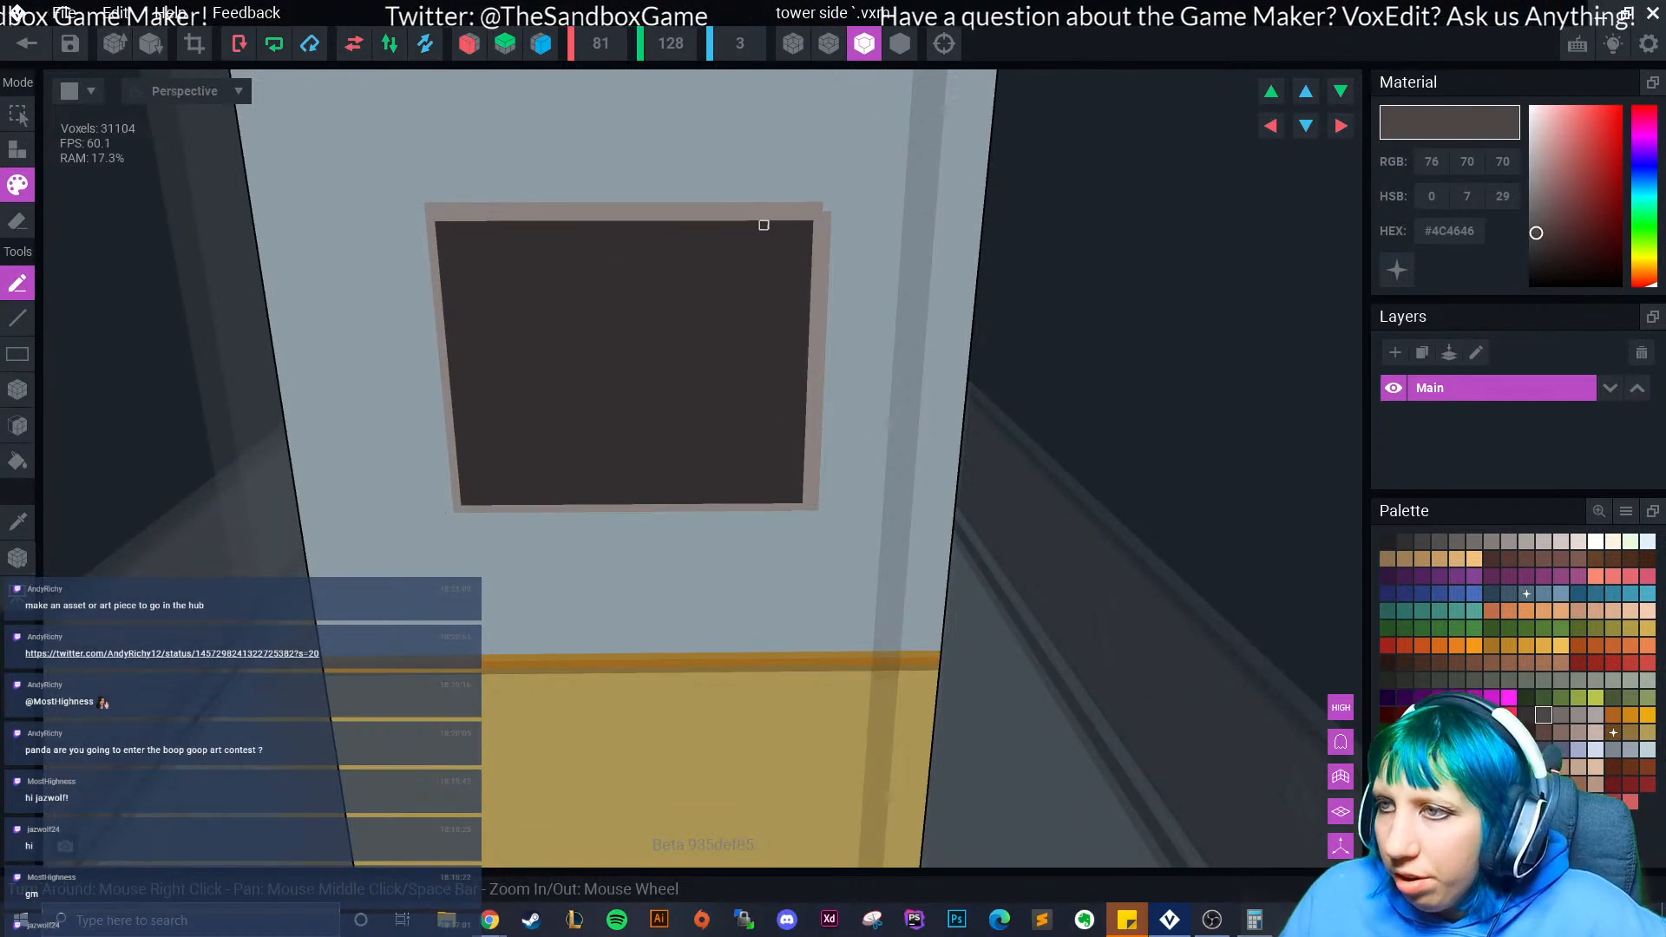
mouse_move(768, 271)
mouse_down()
mouse_move(707, 431)
mouse_move(546, 501)
mouse_up()
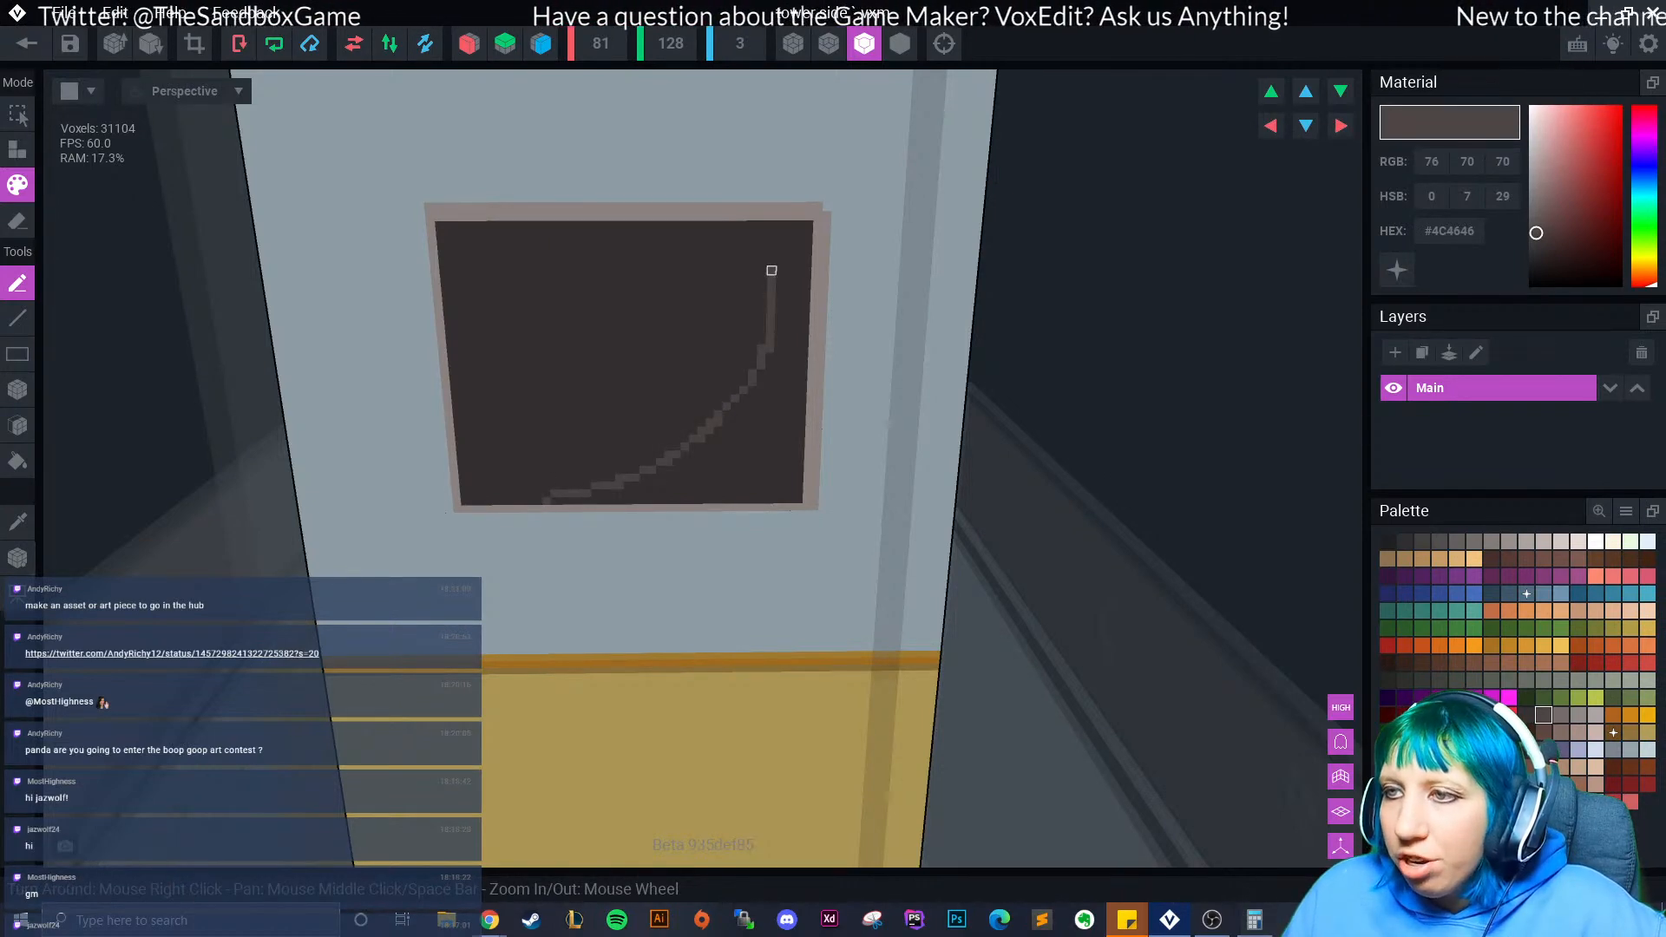
- Close the tower side model and the building 01 asset, saving the changes to both
click(27, 44)
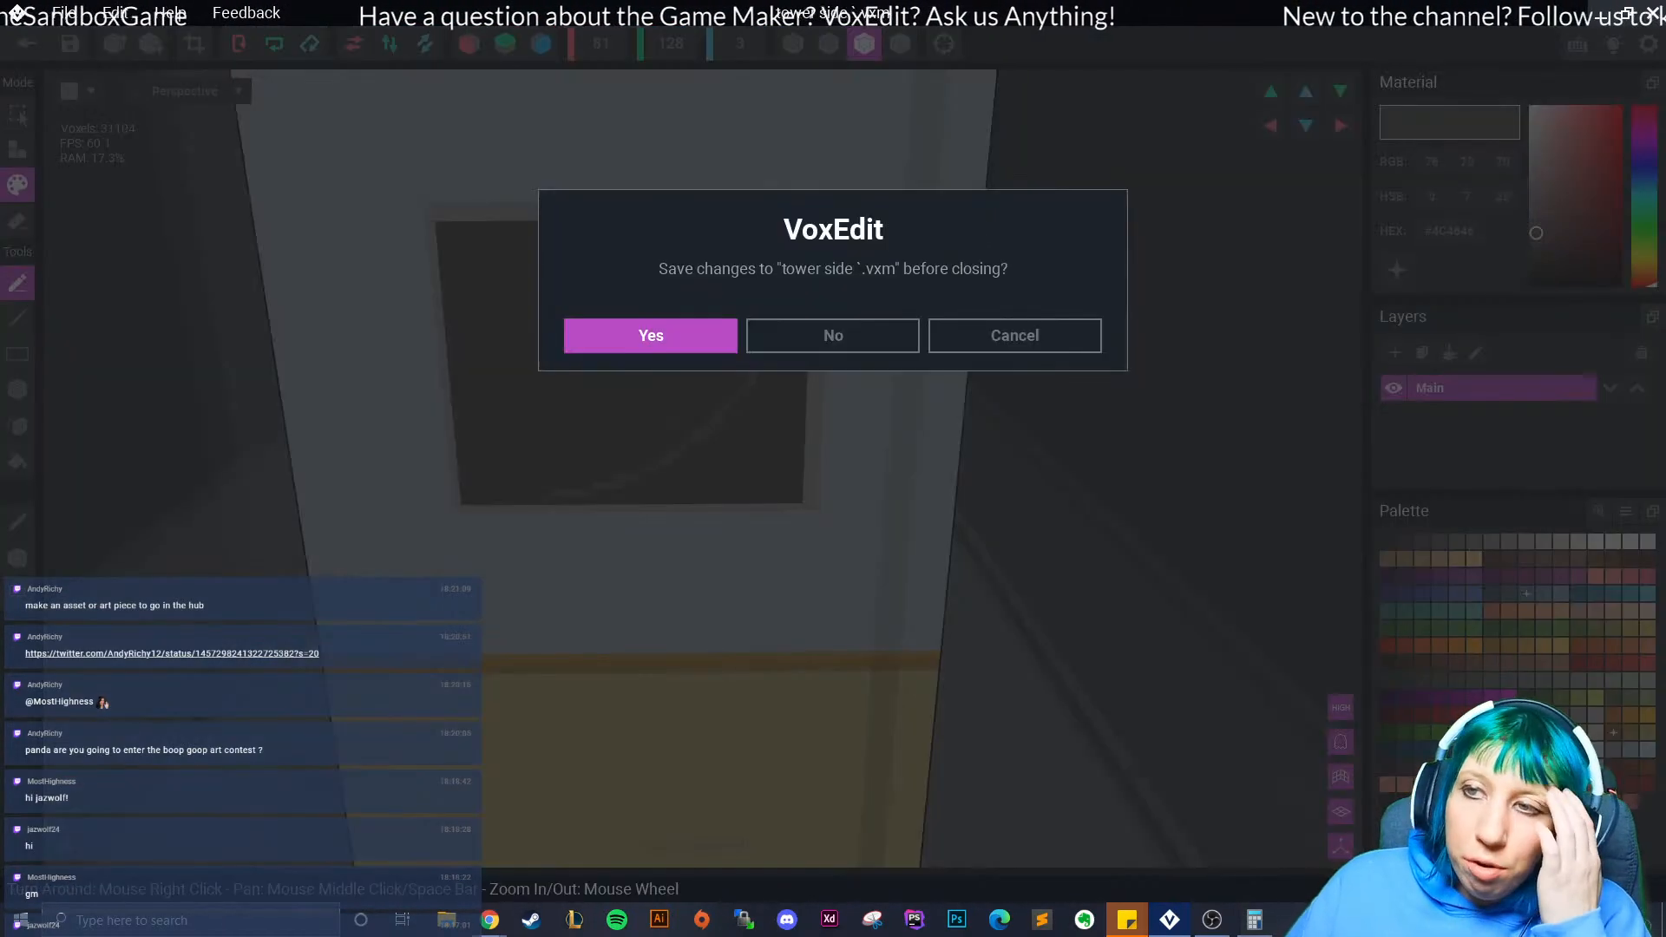
click(651, 335)
click(27, 43)
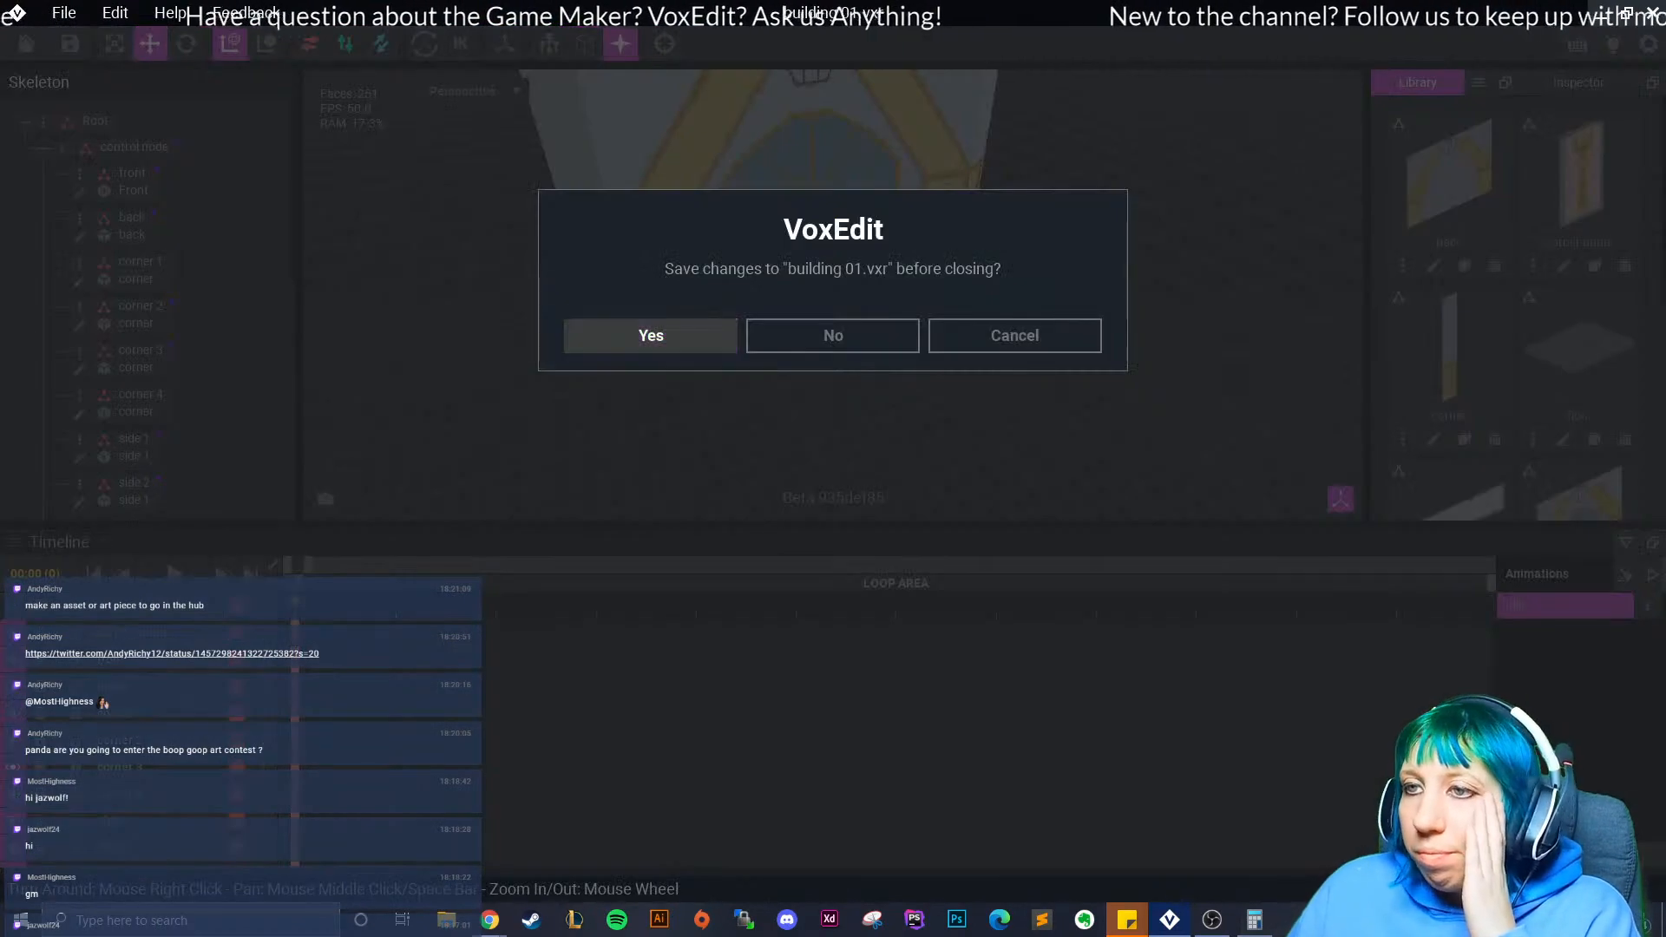
click(651, 334)
- Open the asset final.vxr and examine the shading inside its red-framed tower window
click(651, 335)
scroll(802, 286, up, 3)
scroll(803, 286, down, 7)
middle_drag(812, 221, 750, 524)
scroll(799, 291, up, 8)
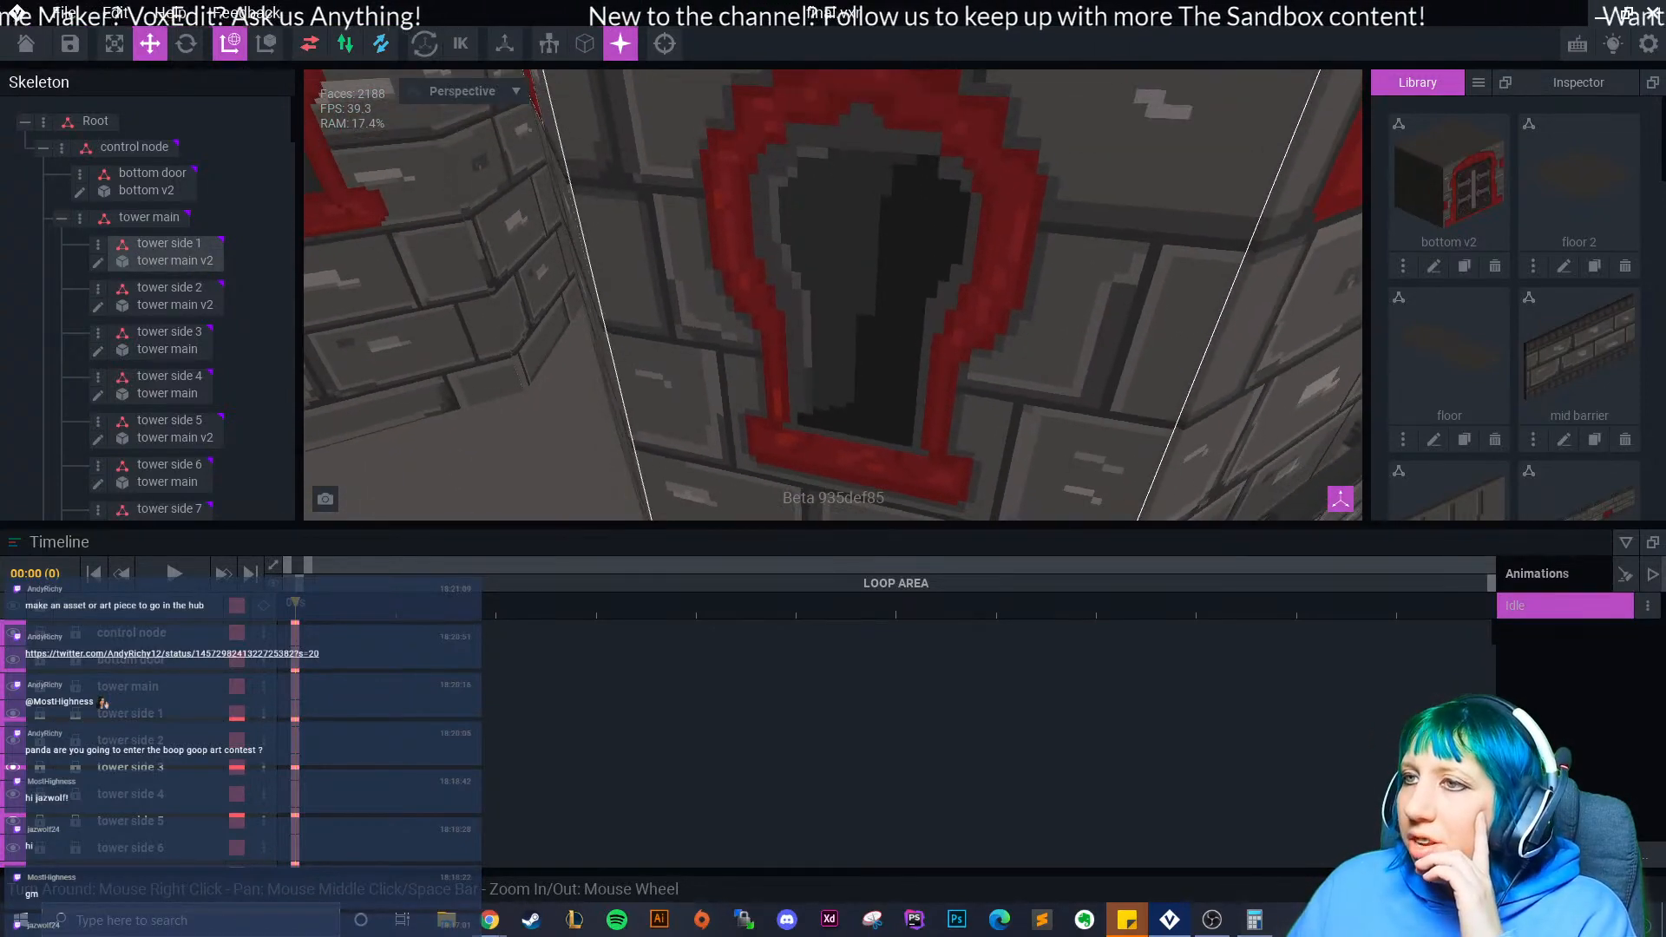
- Close final.vxr with its changes saved and reopen the building 01 asset
click(26, 43)
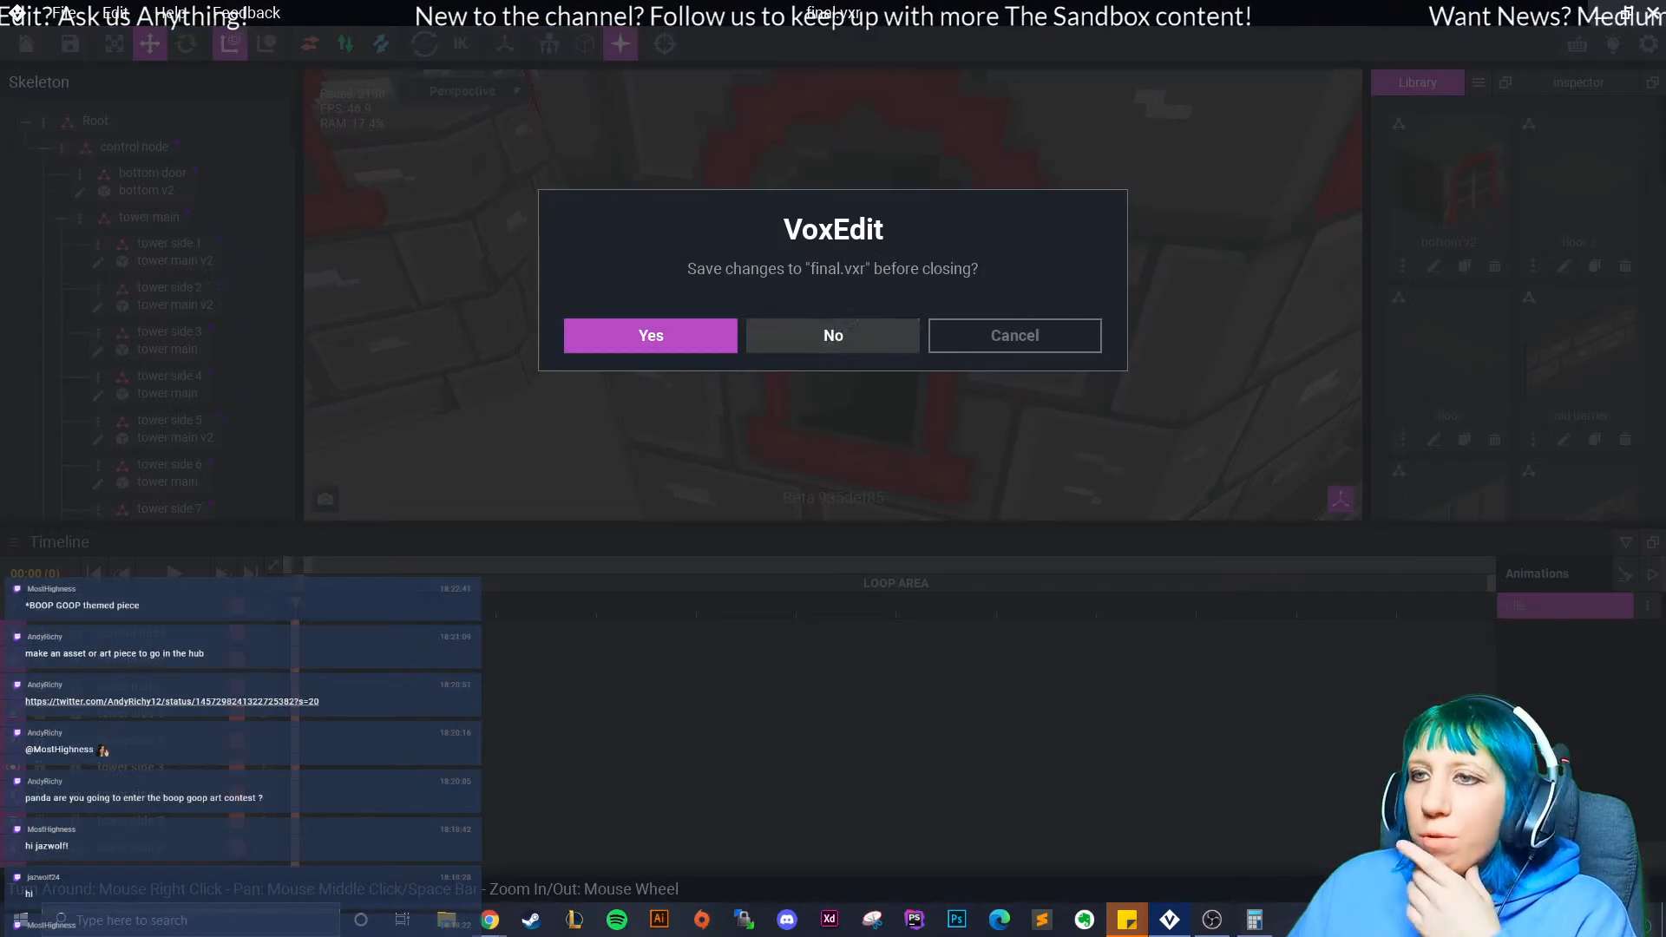
click(651, 336)
click(556, 347)
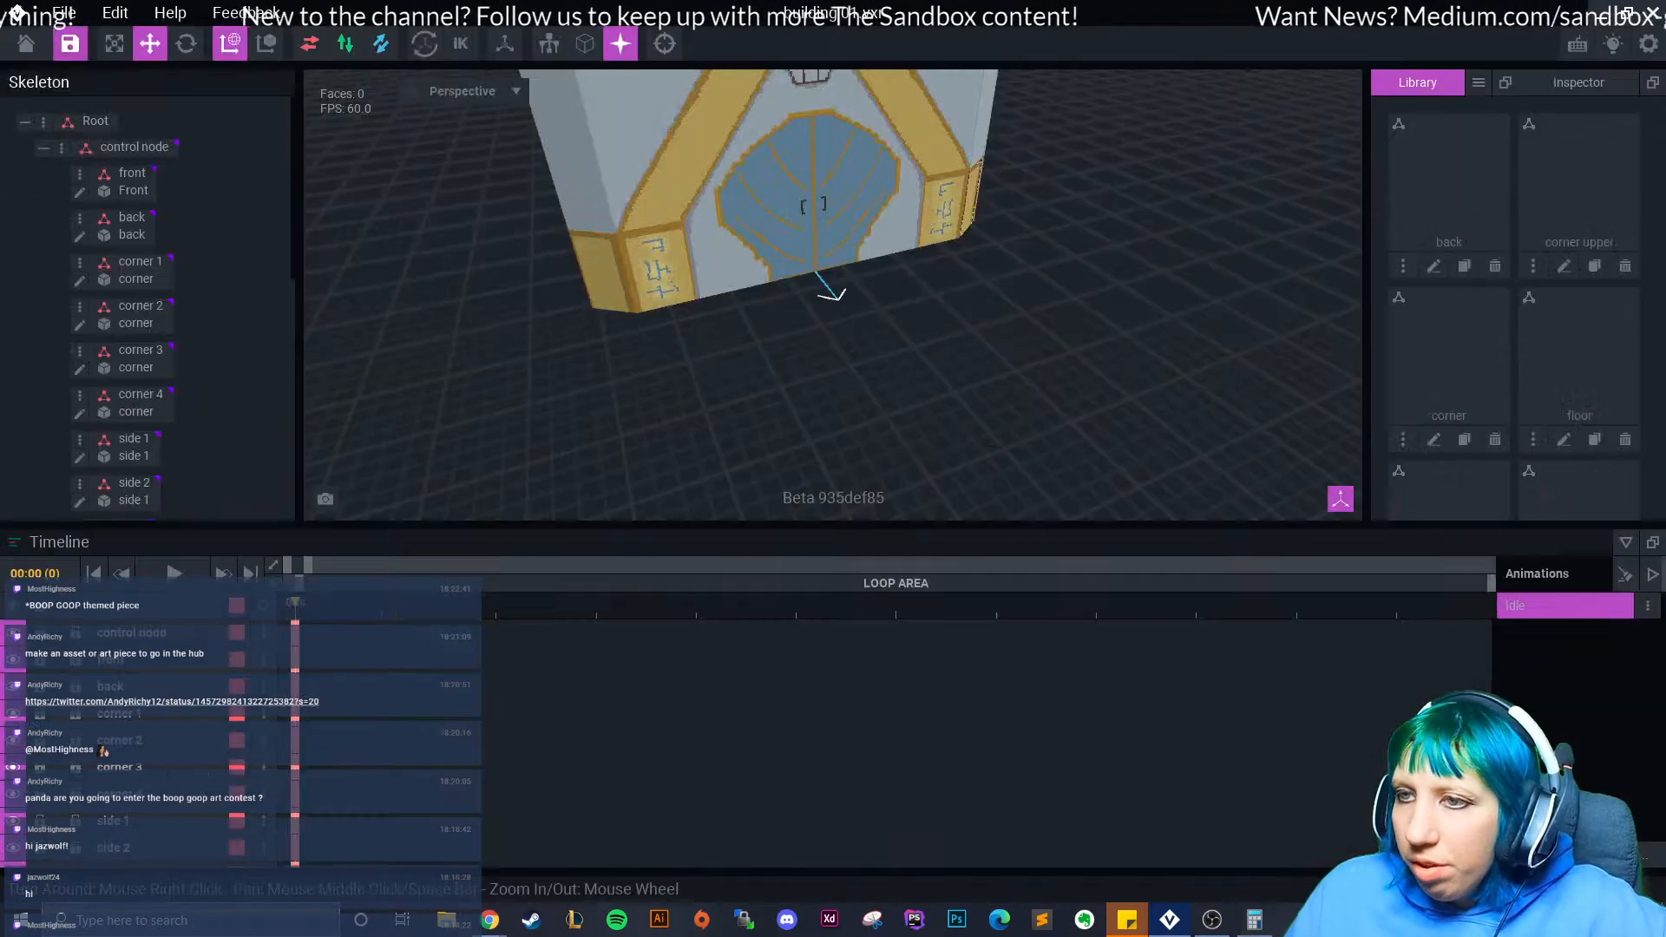
- Select the windowed side wall of the tower and open its tower side model for editing
middle_drag(798, 183, 772, 334)
right_drag(773, 334, 946, 373)
middle_drag(738, 217, 720, 347)
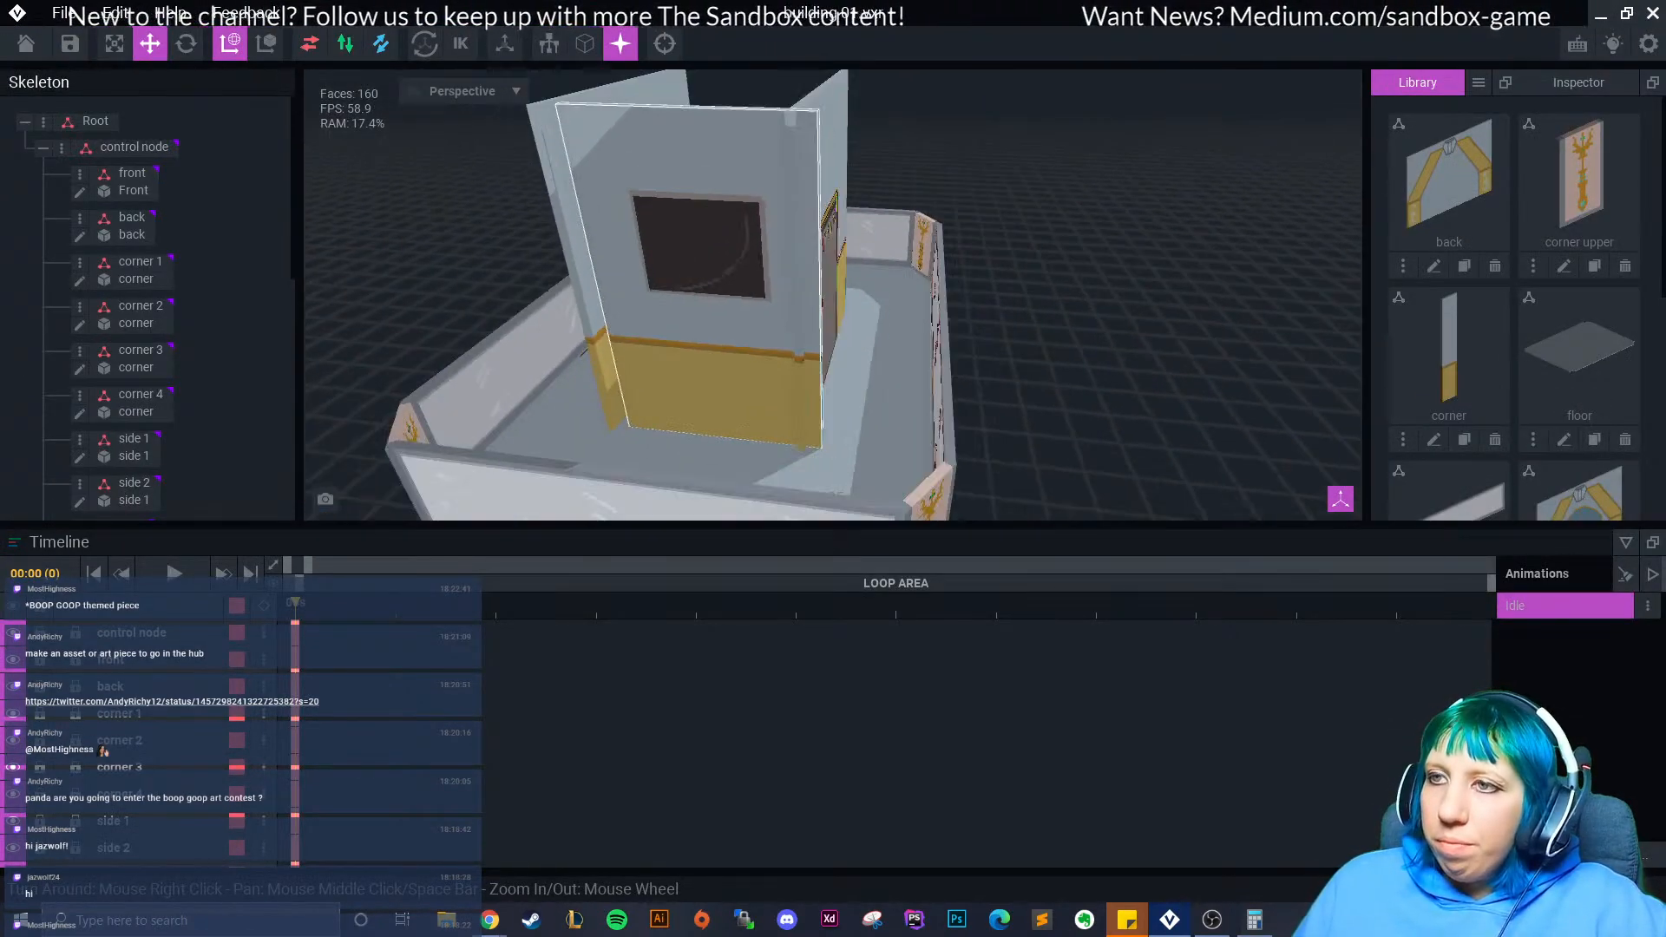
click(712, 321)
click(98, 503)
- Repaint the window pane in plain #746C6A, covering the leftover pieces of the curved line with box painting
right_drag(785, 309, 740, 342)
scroll(729, 373, up, 5)
scroll(694, 438, up, 5)
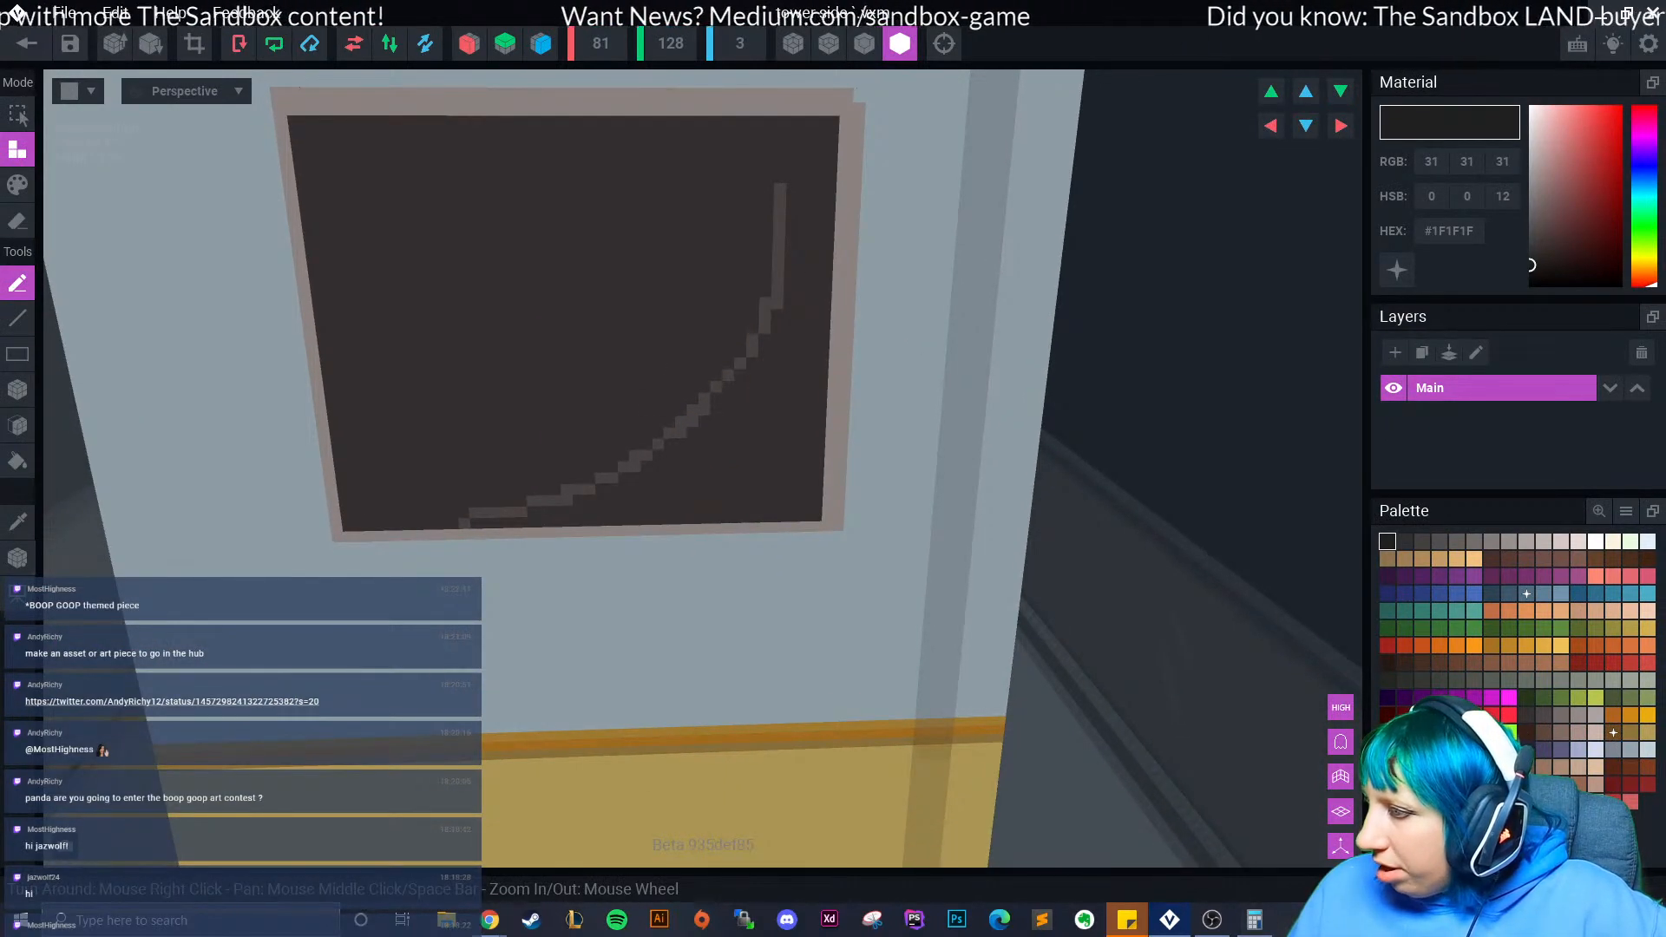
click(1561, 715)
click(18, 425)
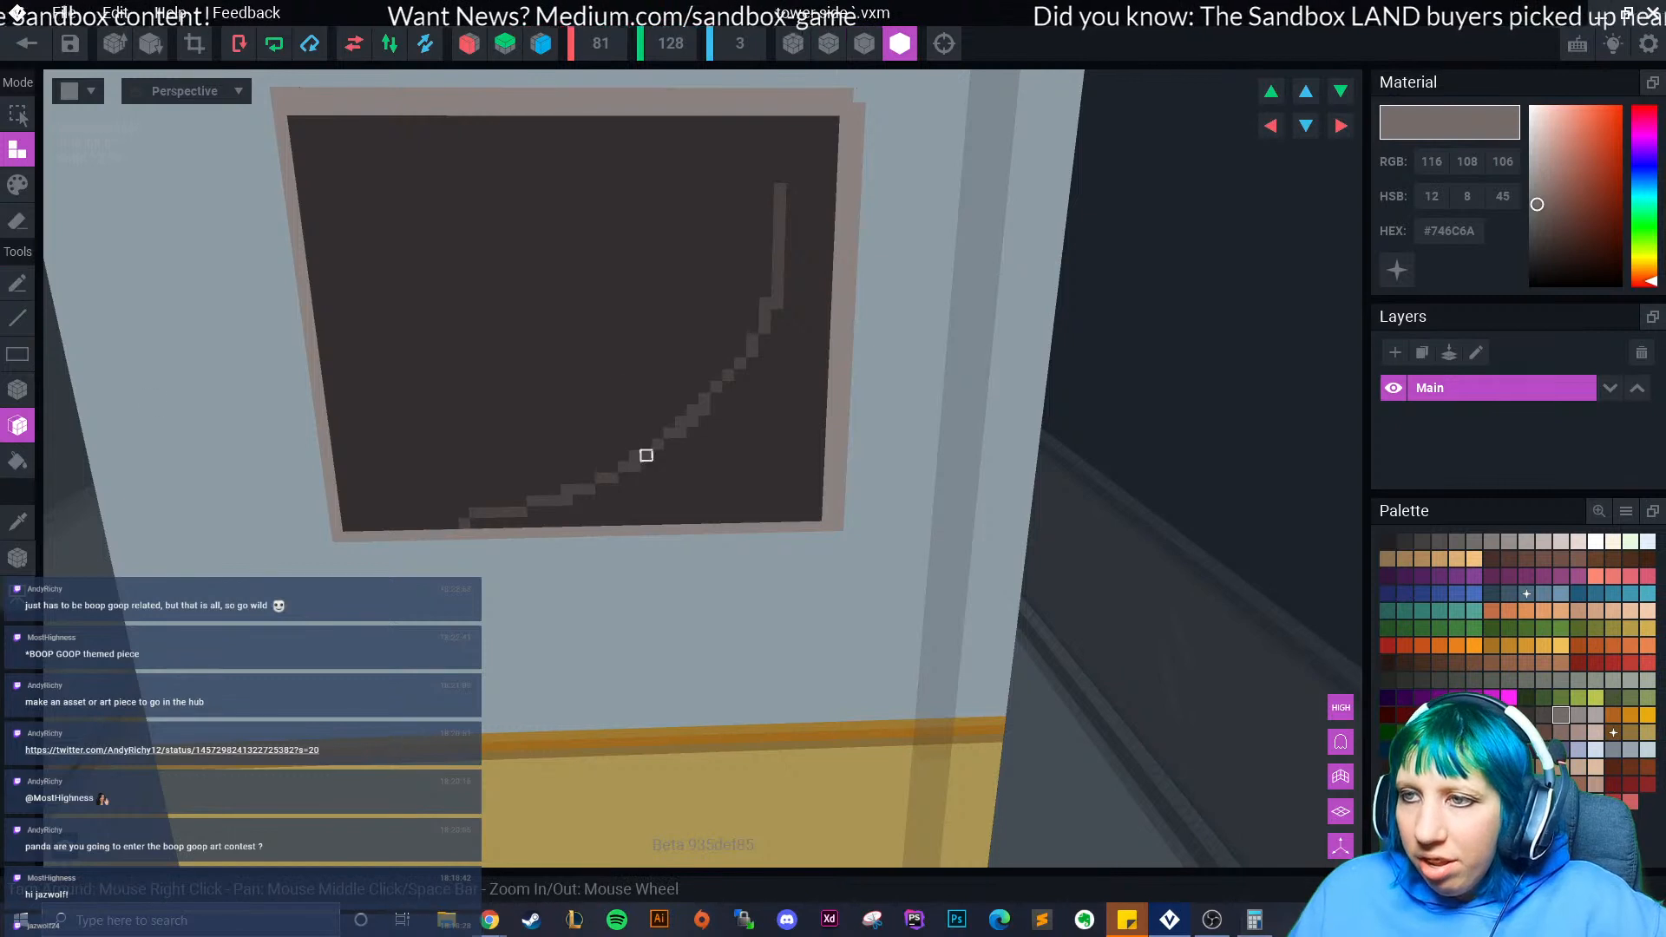
click(17, 185)
click(633, 388)
click(709, 397)
click(658, 444)
click(17, 390)
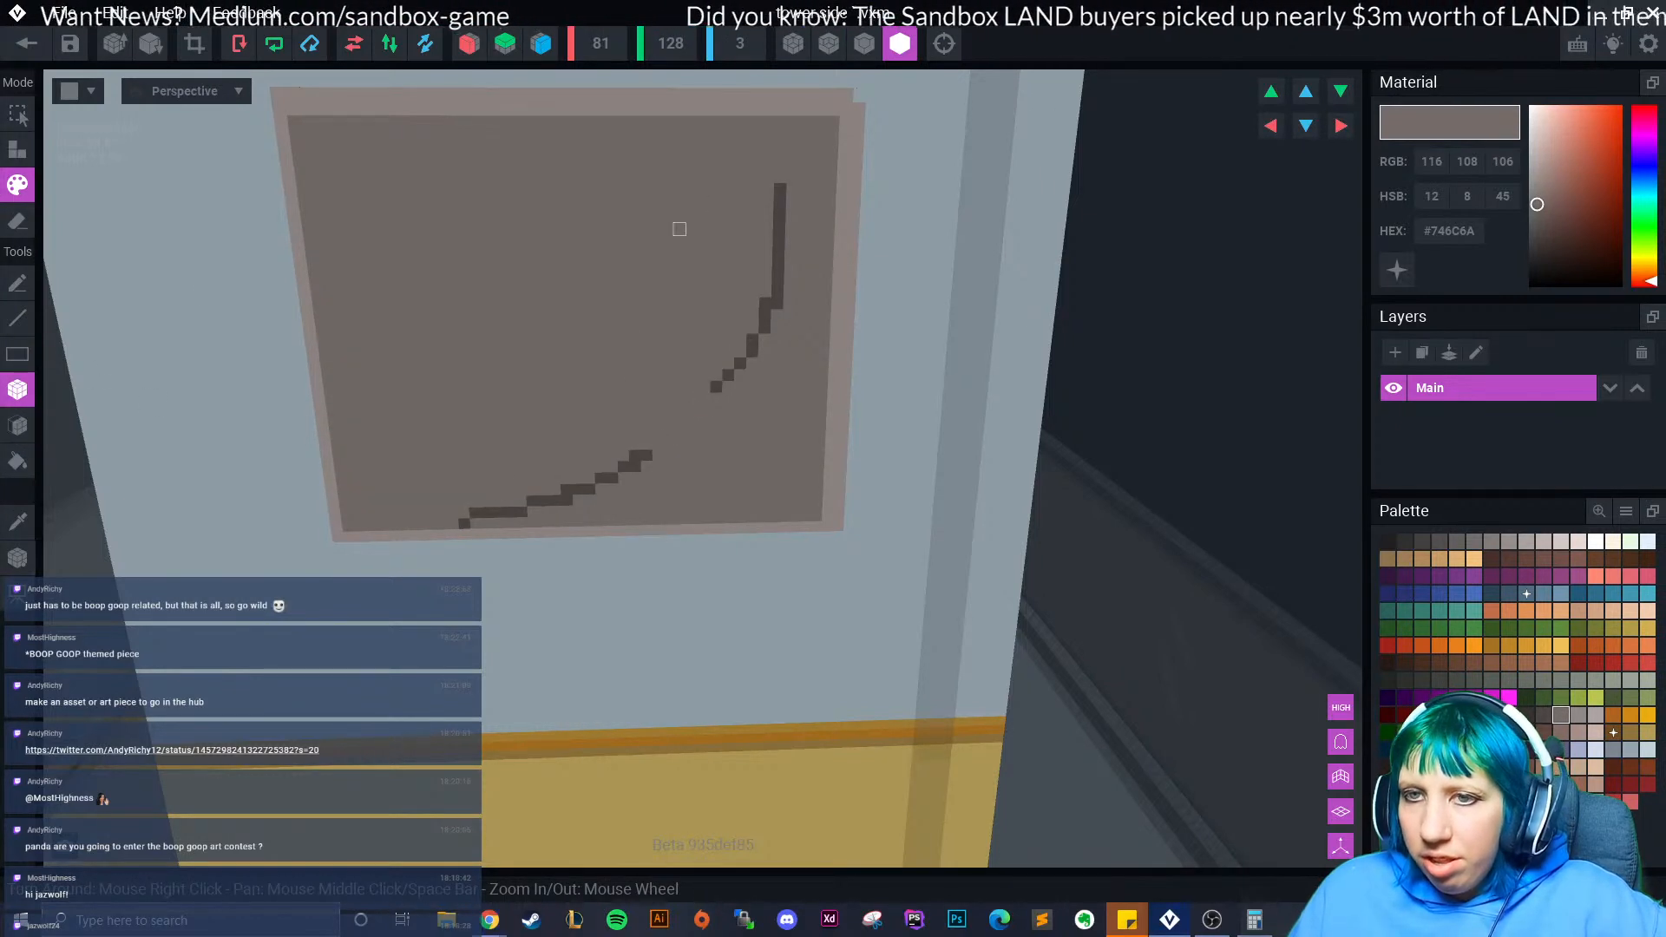
mouse_move(494, 160)
mouse_down()
mouse_move(775, 363)
mouse_move(692, 364)
mouse_move(740, 375)
mouse_up()
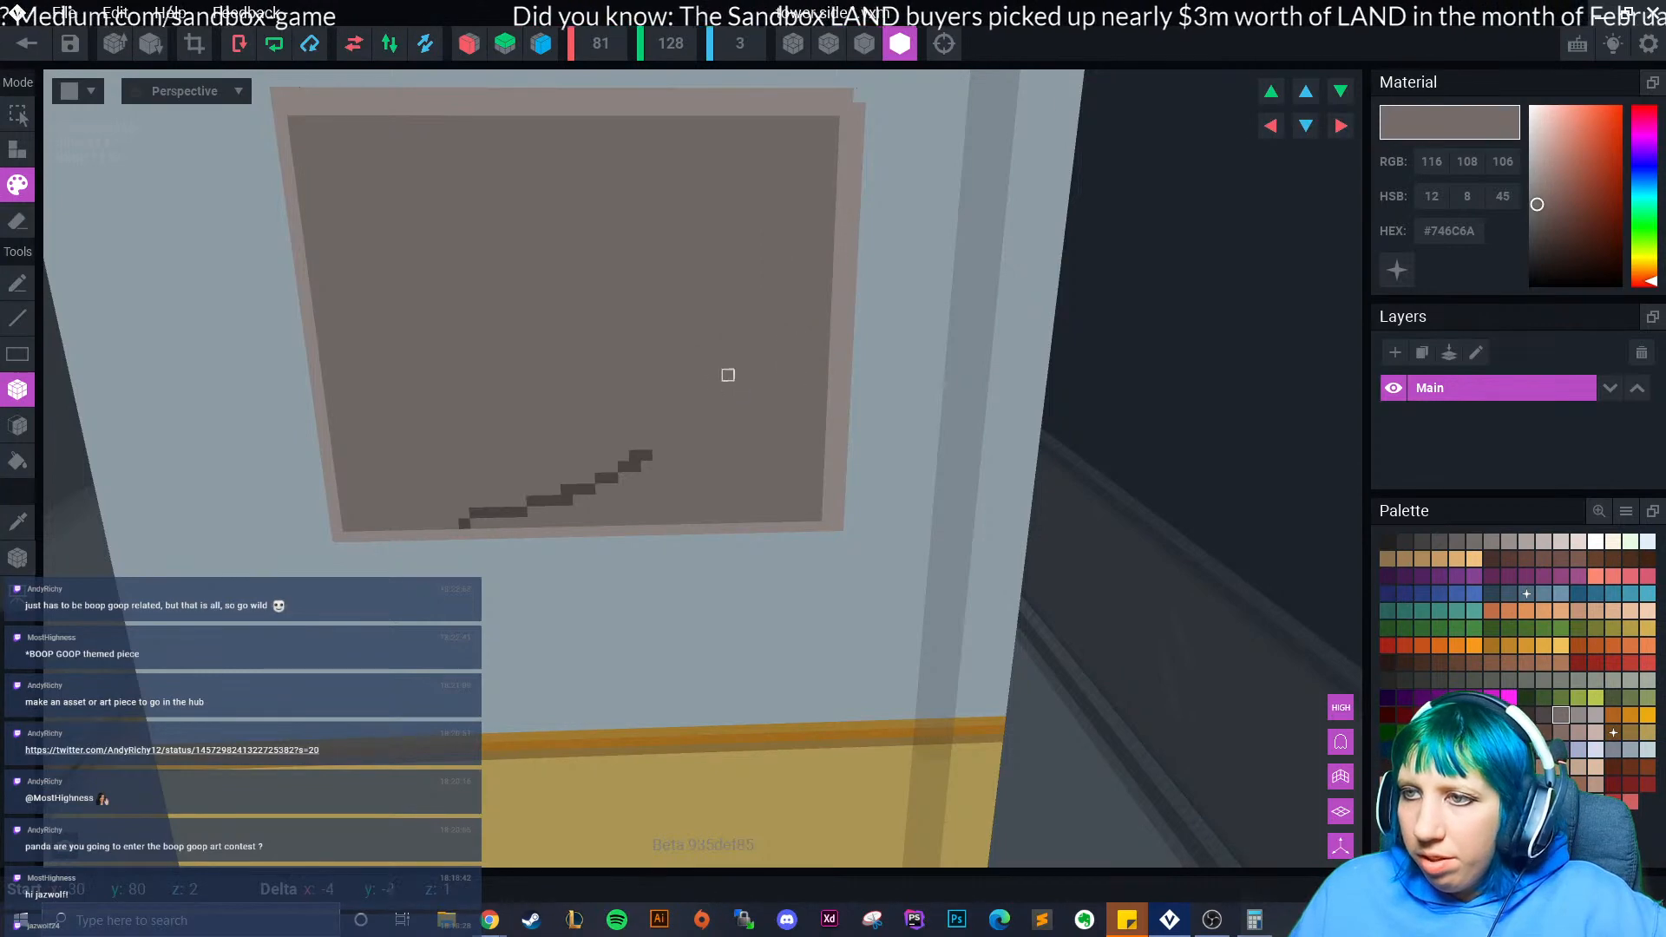
mouse_move(450, 492)
mouse_down()
mouse_move(567, 511)
mouse_move(554, 498)
mouse_move(464, 524)
mouse_up()
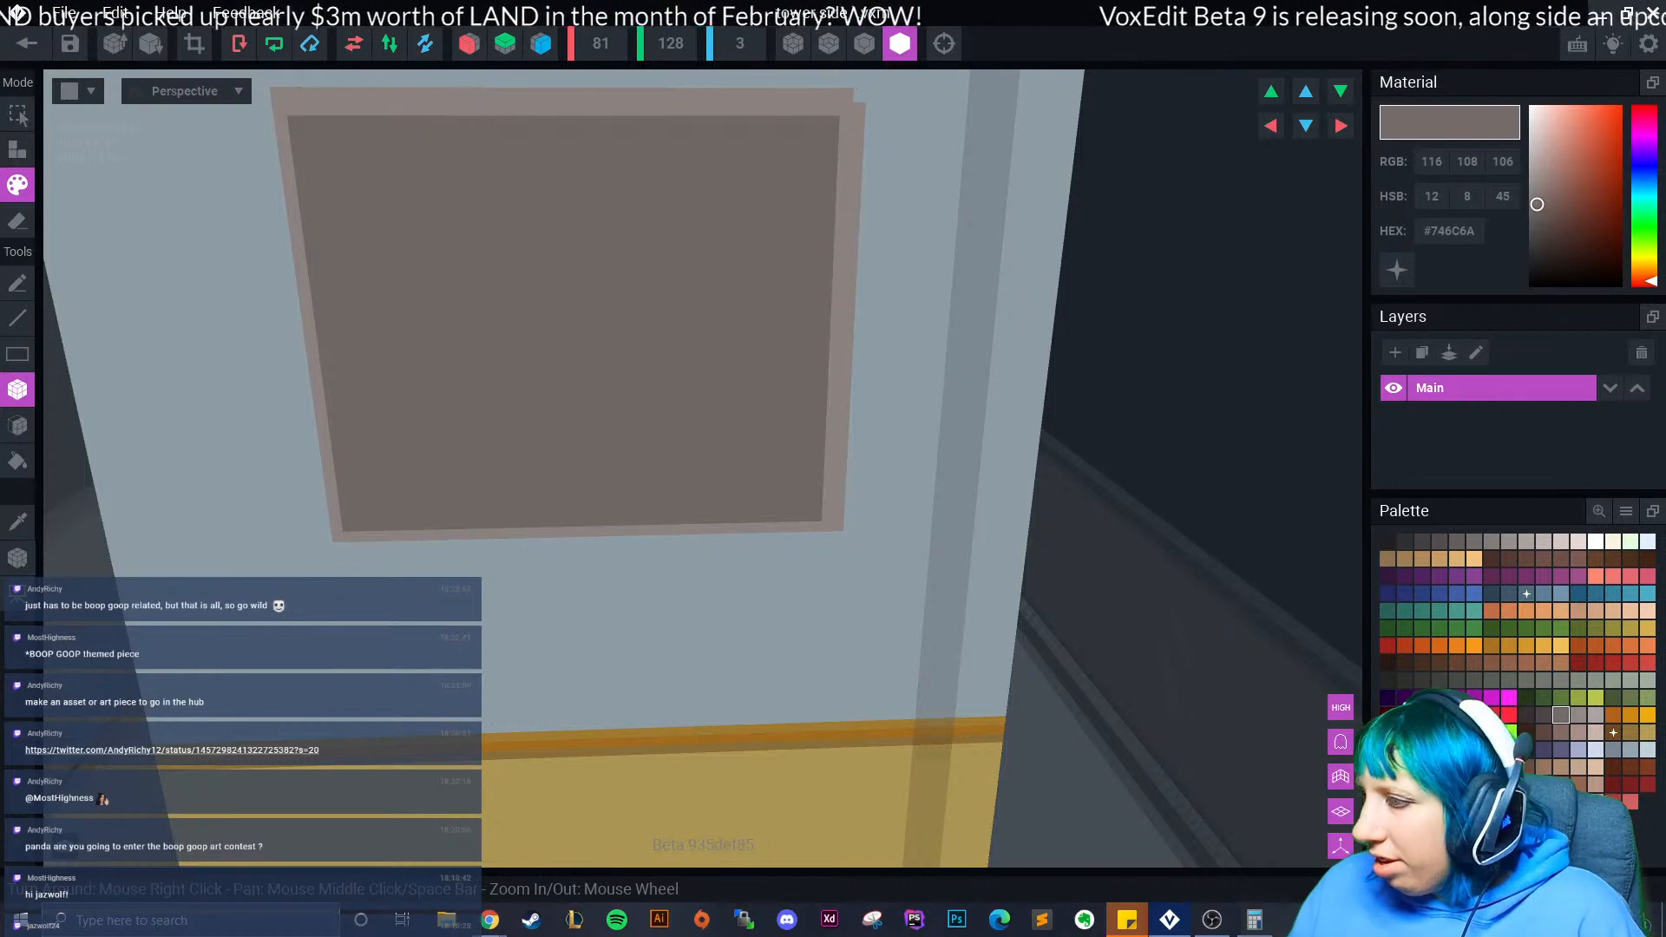
- Box-paint #4C4646 shading bands along the pane's top, bottom and right edges, making the right band wider
click(1544, 715)
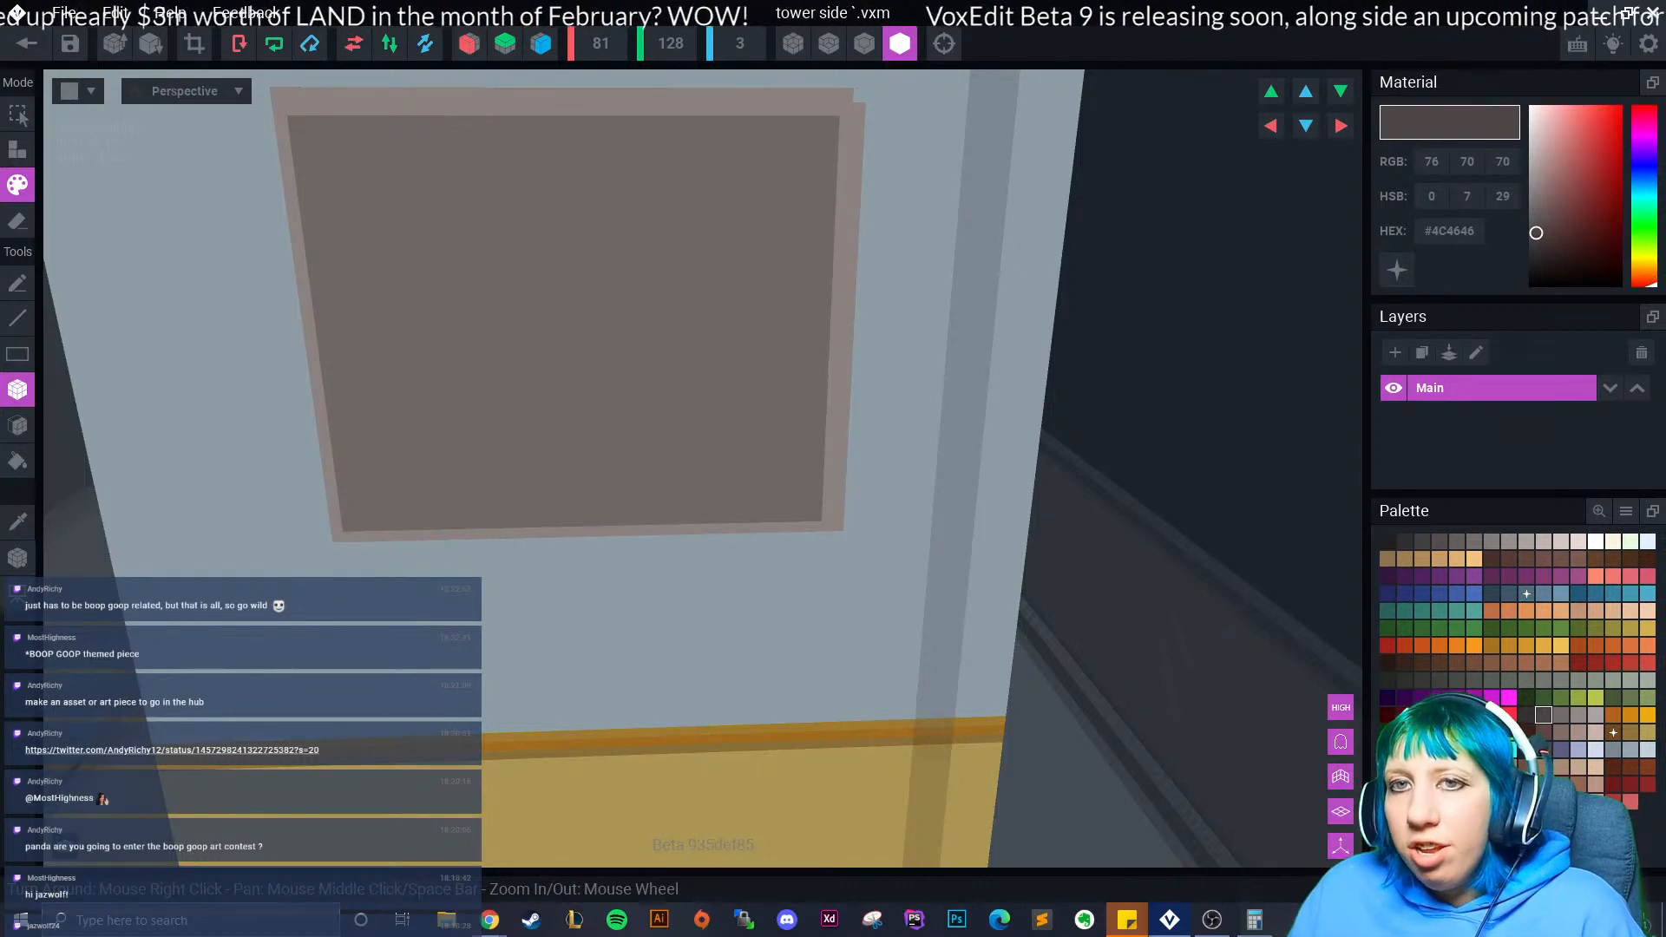
click(17, 283)
scroll(700, 403, down, 2)
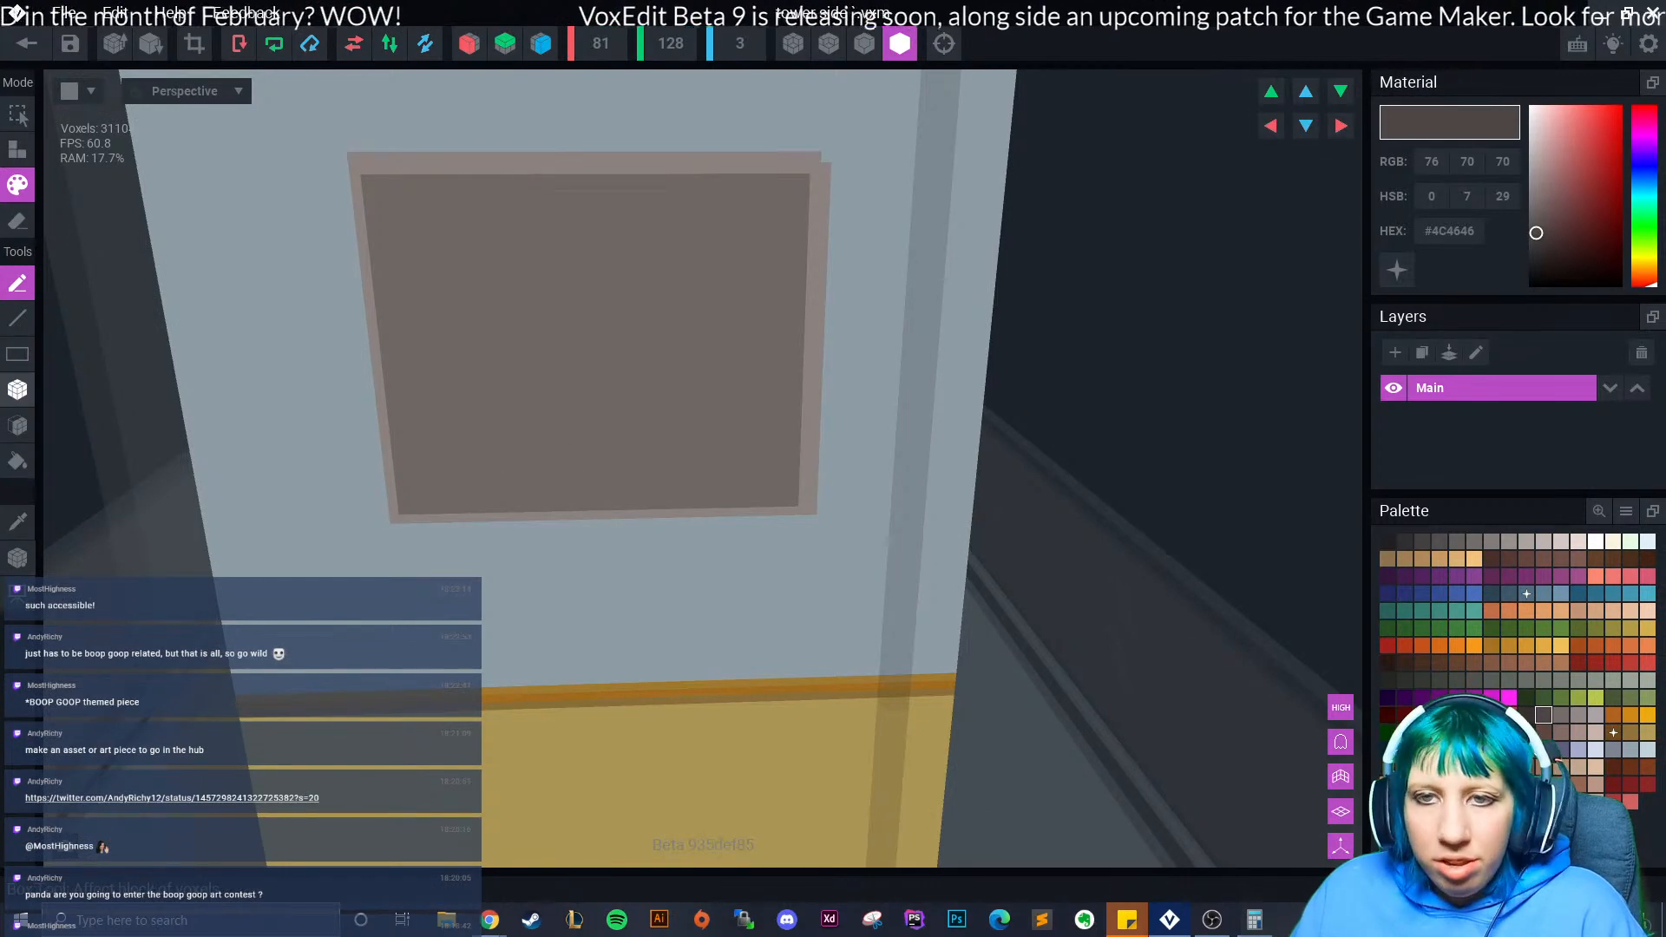
click(17, 389)
mouse_move(403, 510)
mouse_down()
mouse_move(783, 503)
mouse_move(785, 175)
mouse_move(366, 180)
mouse_up()
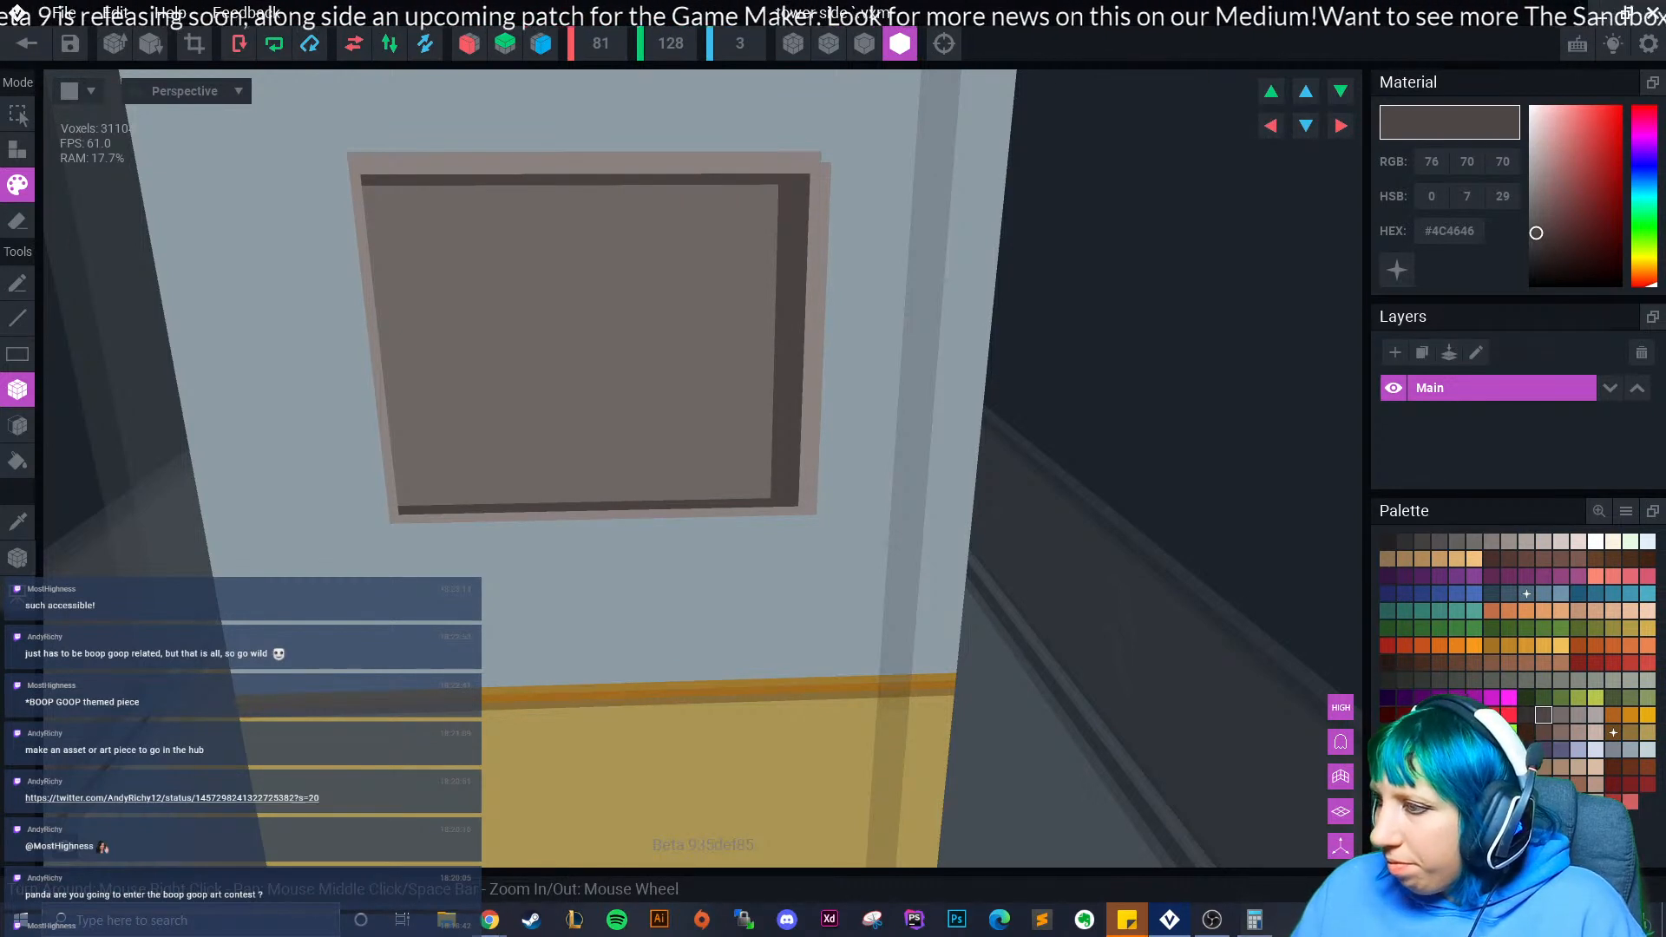
- Box-paint darker #363131 shadow along the pane's right and bottom edges and most of its top edge
click(1538, 249)
mouse_move(804, 178)
mouse_down()
mouse_move(794, 504)
mouse_move(412, 510)
mouse_up()
mouse_move(804, 179)
mouse_down()
mouse_move(398, 177)
mouse_move(465, 178)
mouse_up()
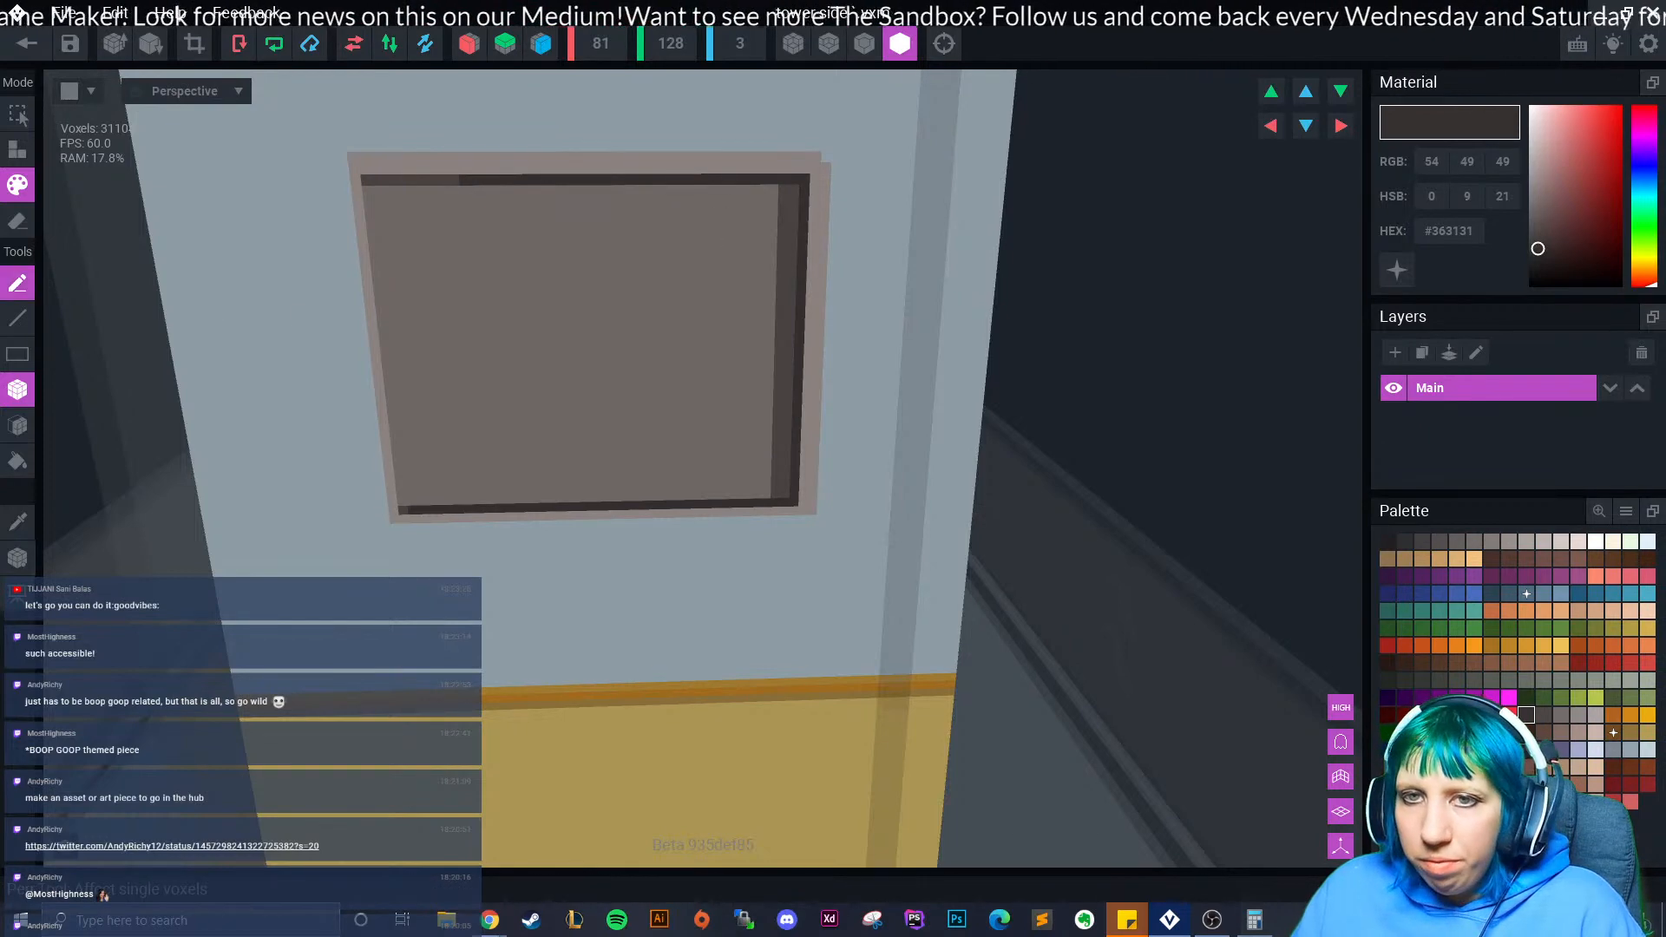
- Pencil a #363131 curve from the right shading band to the bottom edge and fill the corner behind it with the same colour
click(18, 283)
mouse_move(792, 186)
mouse_down()
mouse_move(778, 323)
mouse_move(739, 440)
mouse_move(671, 501)
mouse_up()
click(17, 426)
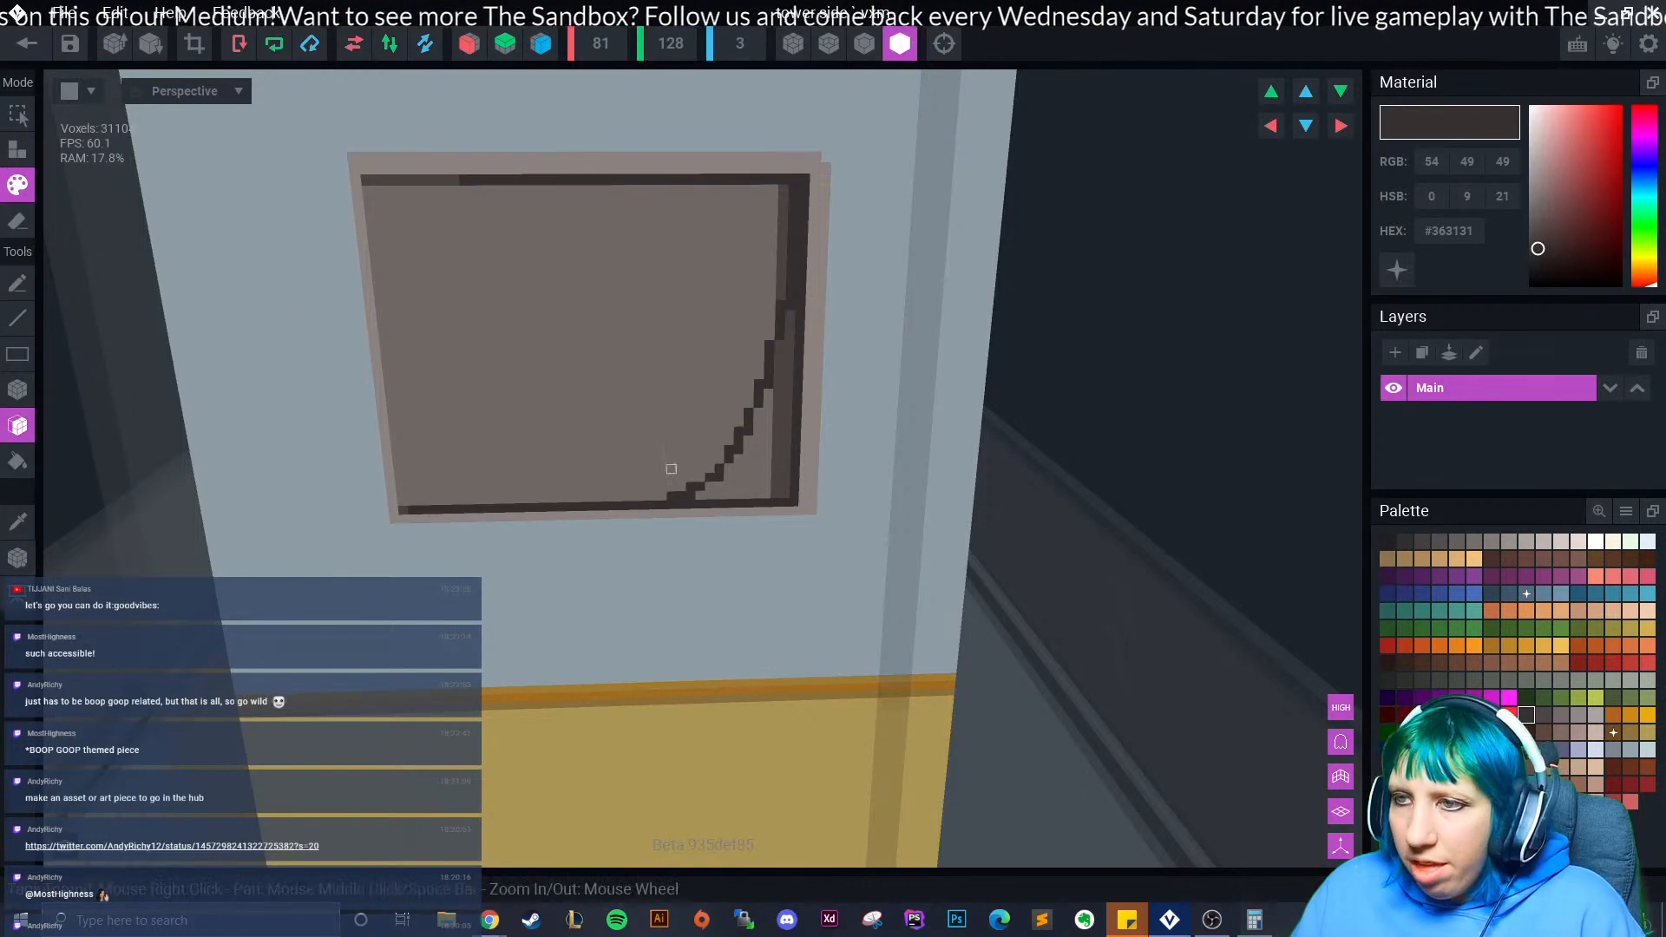
click(719, 477)
click(781, 401)
- Pencil a second curve in #4C4646 inside the dark shadow, from the pane's top edge down and along its bottom edge
click(1544, 715)
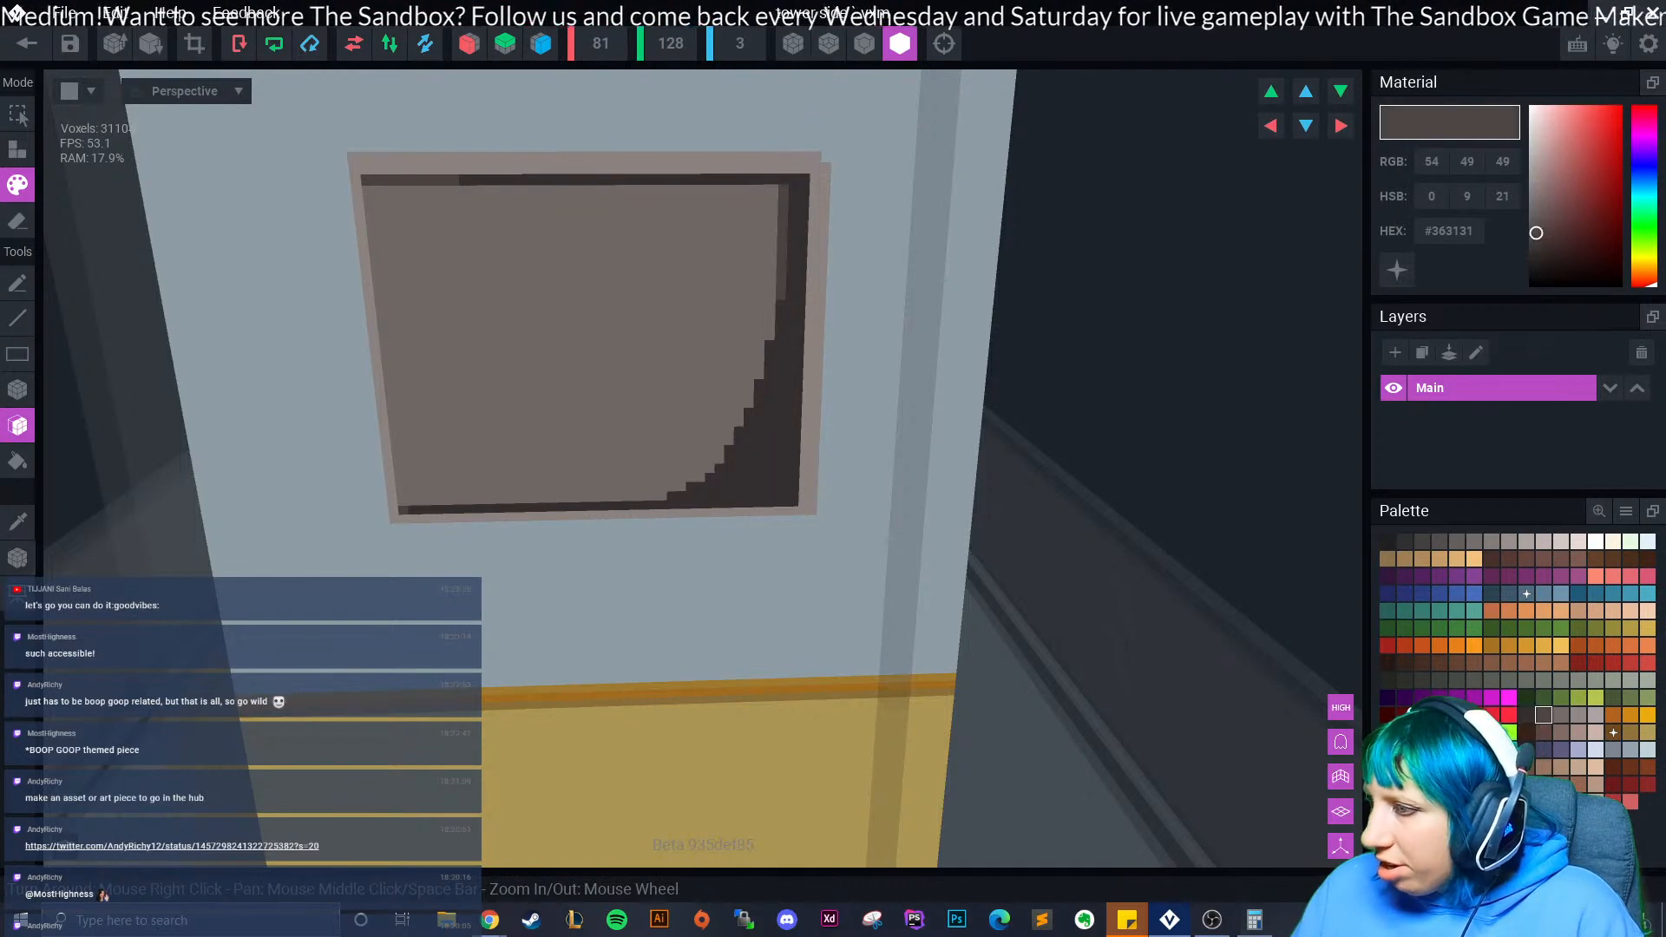
click(17, 283)
mouse_move(731, 190)
mouse_down()
mouse_move(750, 274)
mouse_move(719, 403)
mouse_move(624, 496)
mouse_move(406, 488)
mouse_up()
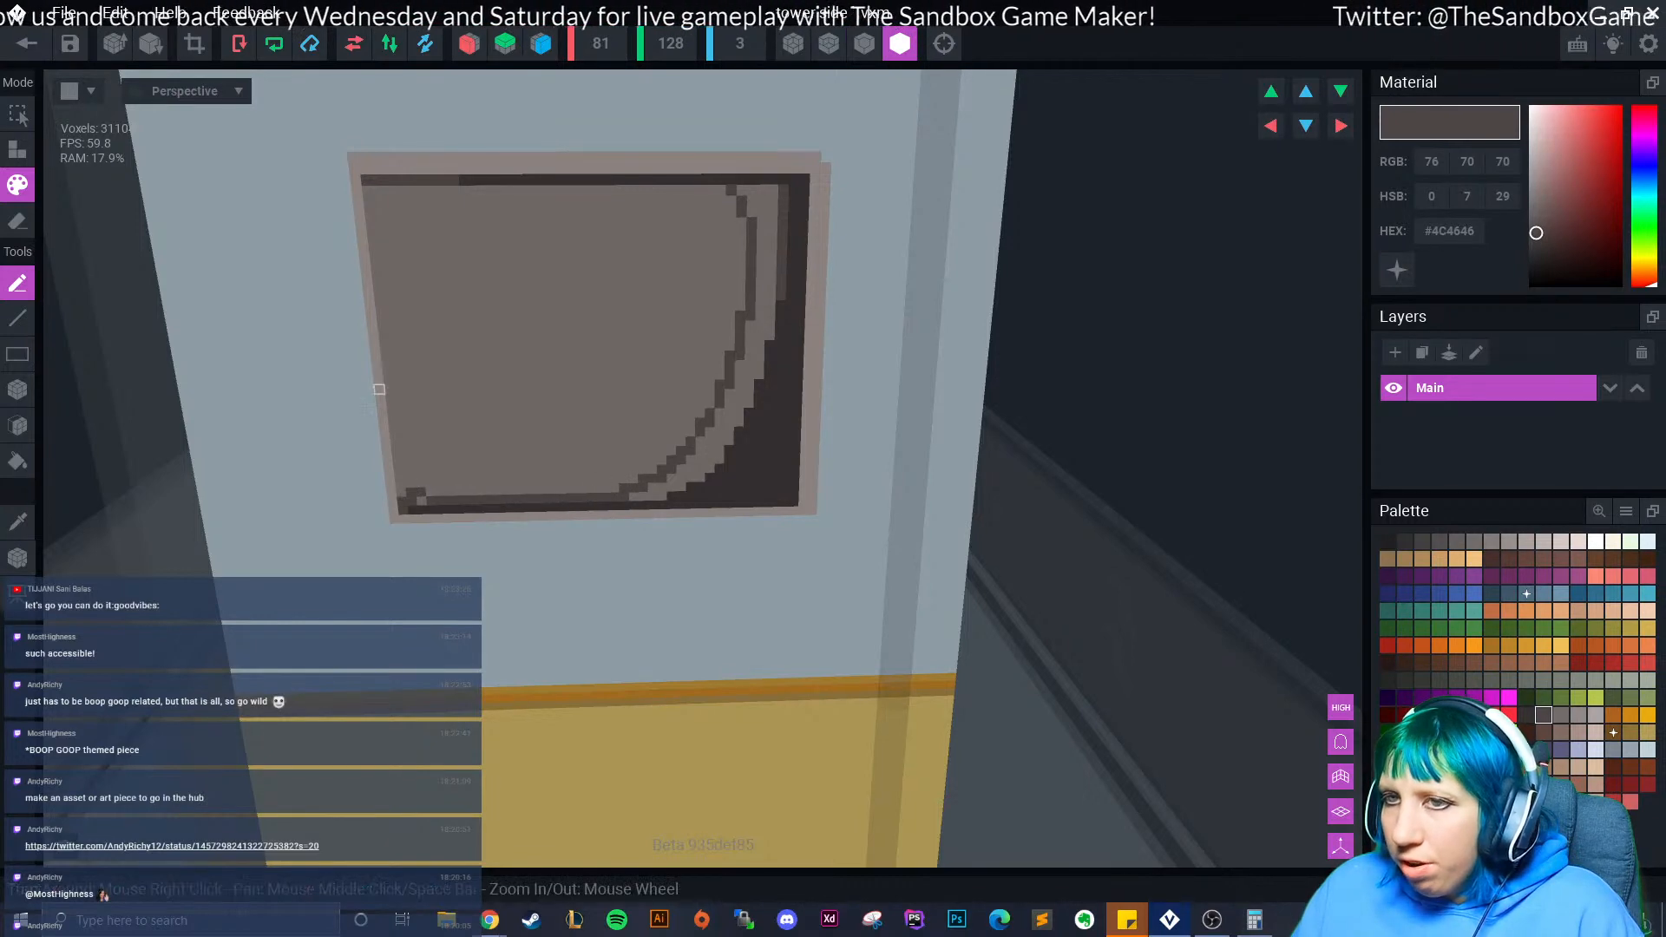
- Undo the uneven freehand stroke and draw a straight #4C4646 line down the pane's left edge
drag(367, 182, 361, 305)
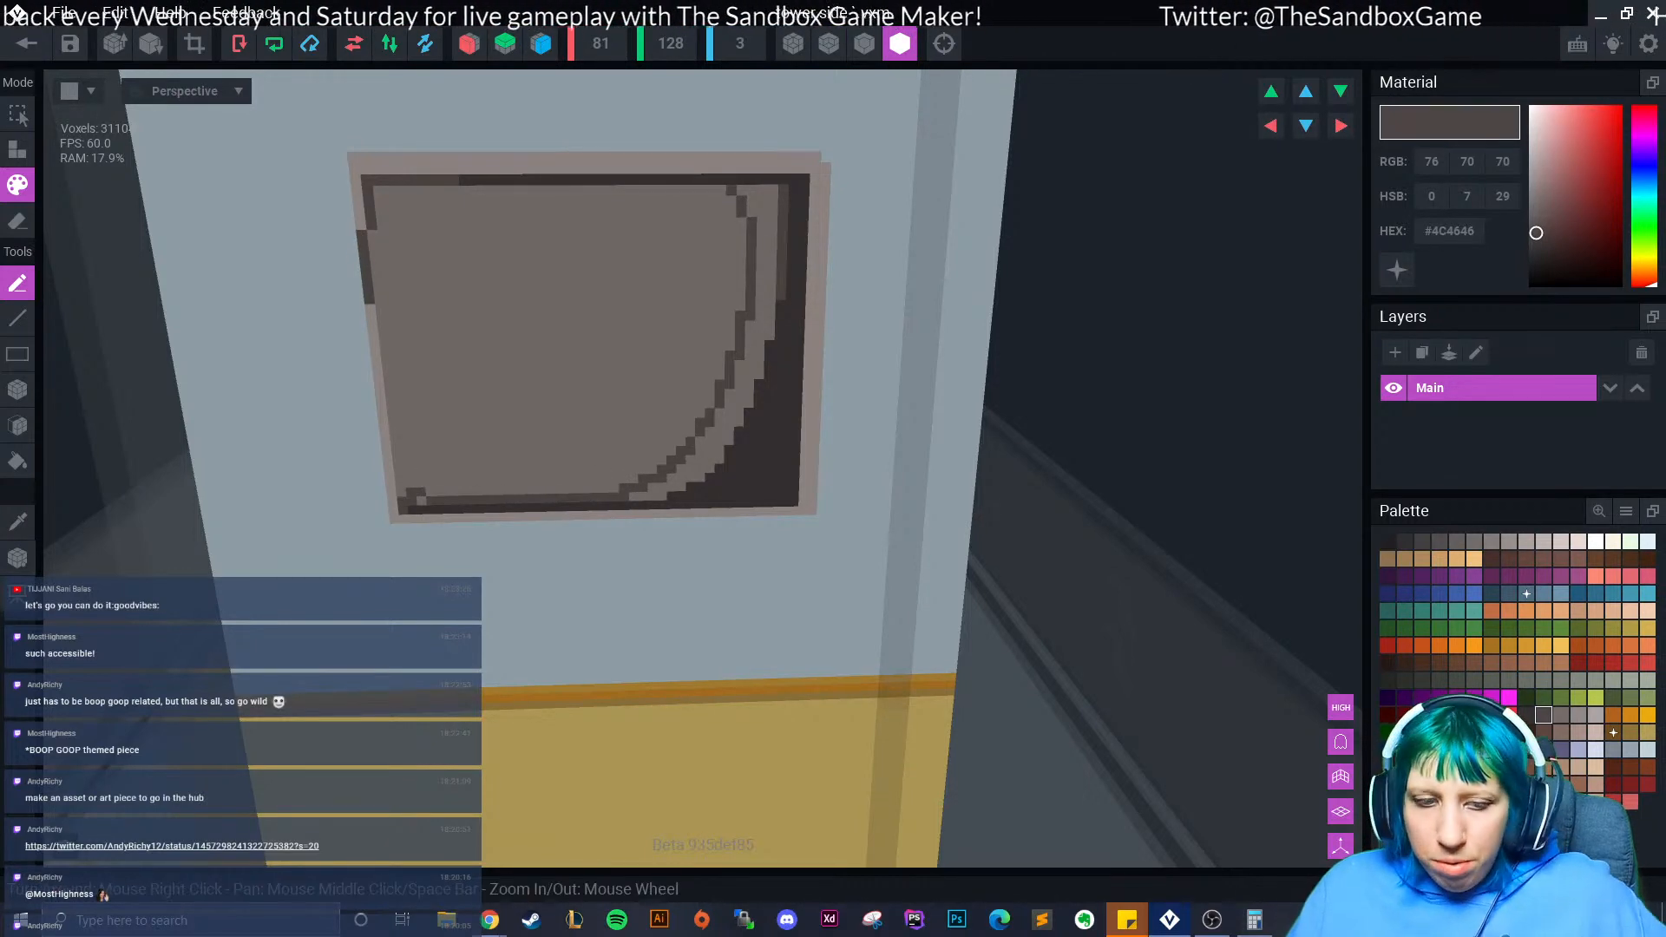
key(ctrl+z)
key(l)
drag(367, 191, 404, 500)
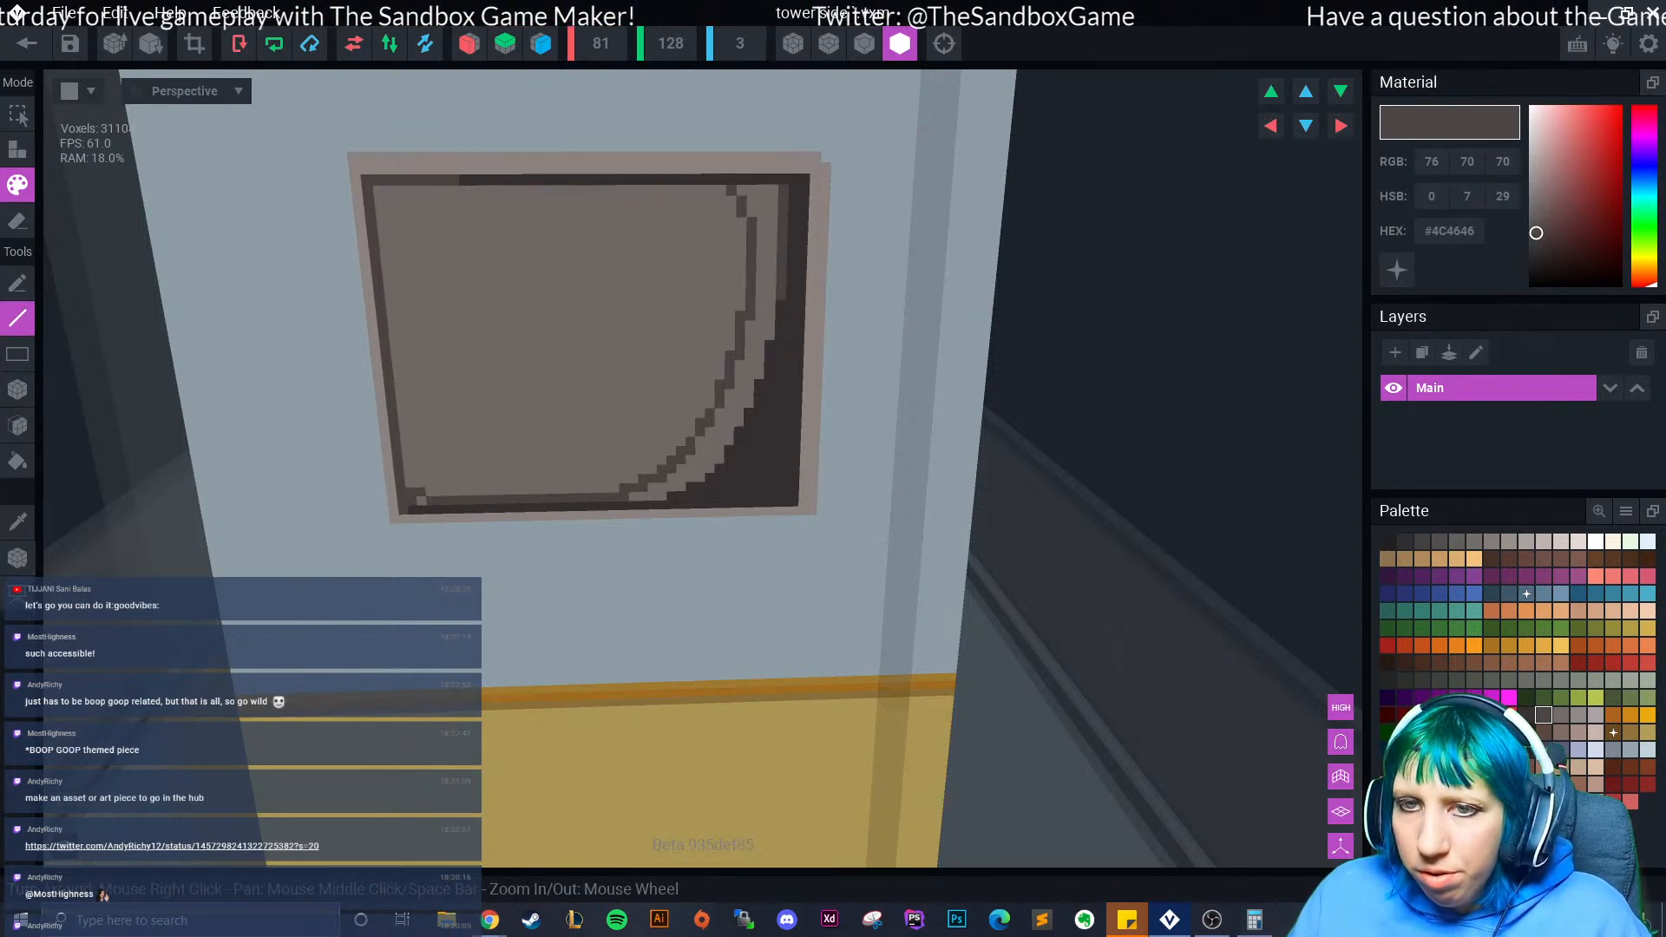
- Fill the strip between the inner curve and the dark shadow with #4C4646 using connected voxel painting
click(17, 426)
click(711, 449)
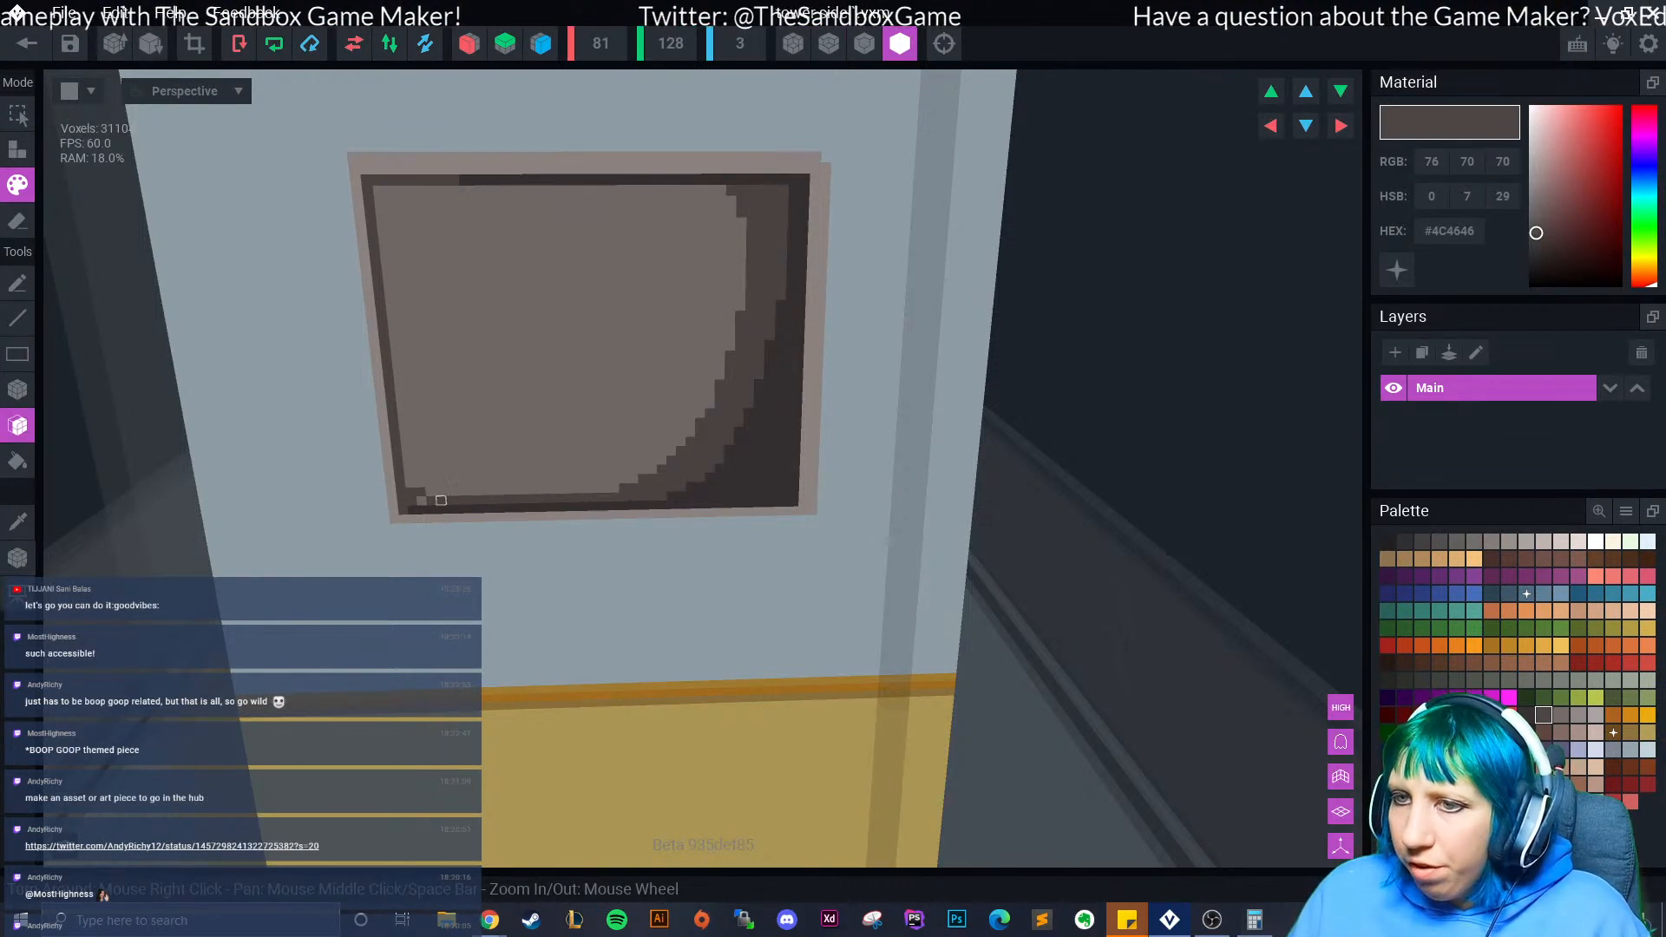
scroll(681, 483, down, 10)
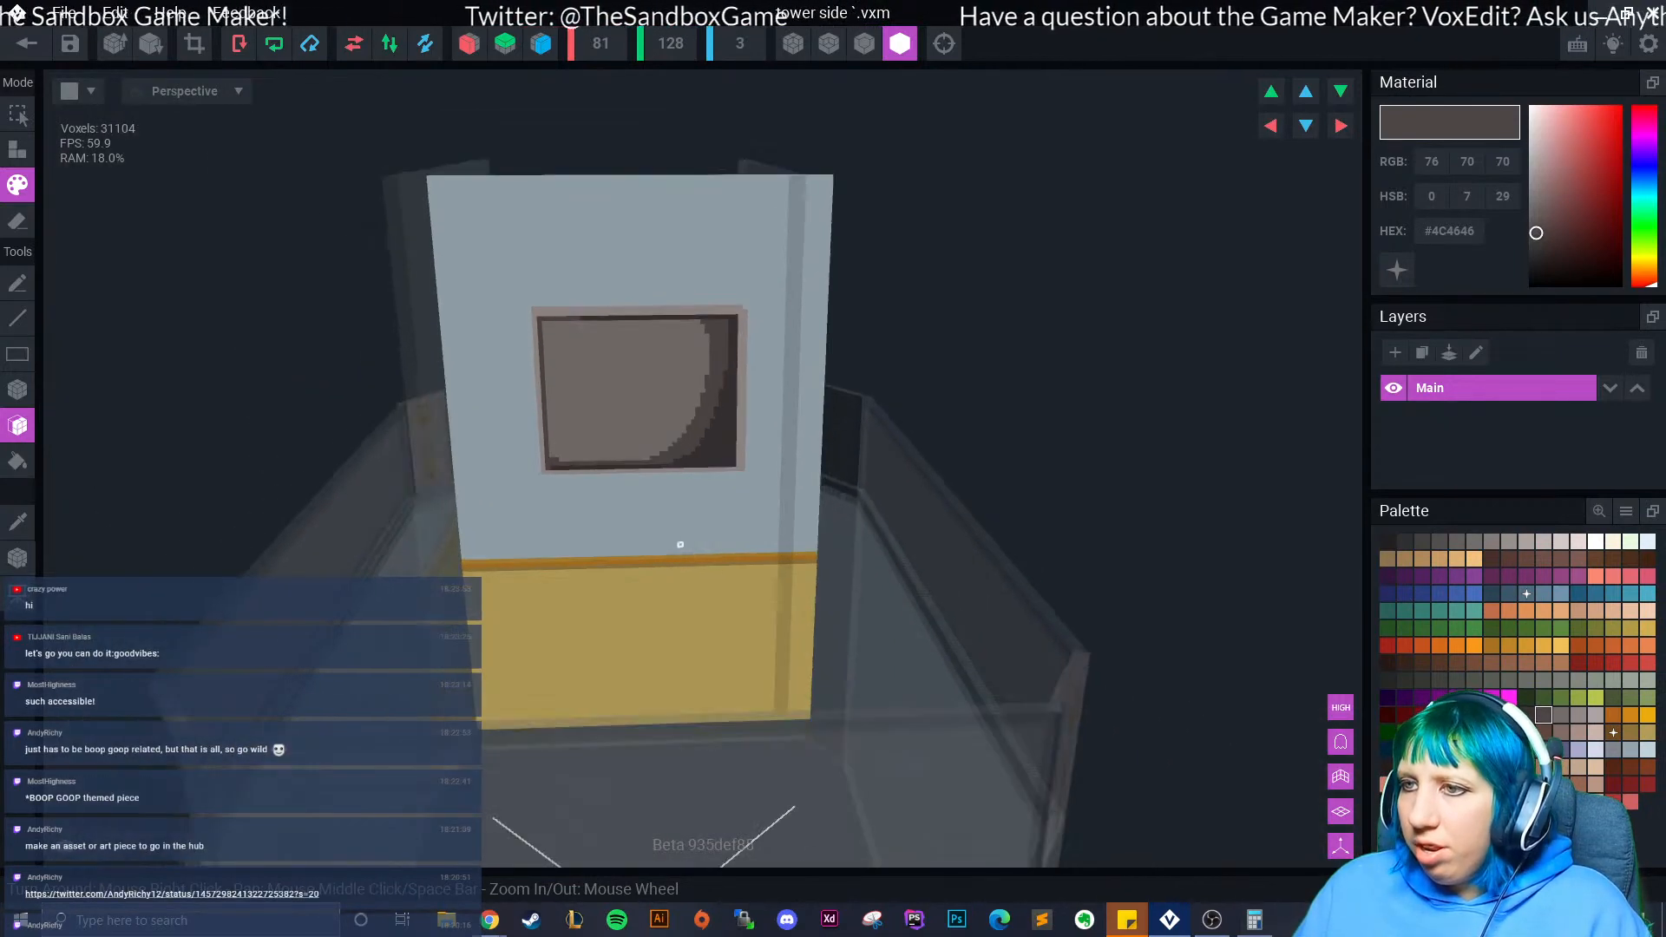
- Pencil a small stepped highlight in #918987 inside the upper-left corner of the window pane
scroll(727, 595, down, 2)
scroll(724, 564, up, 10)
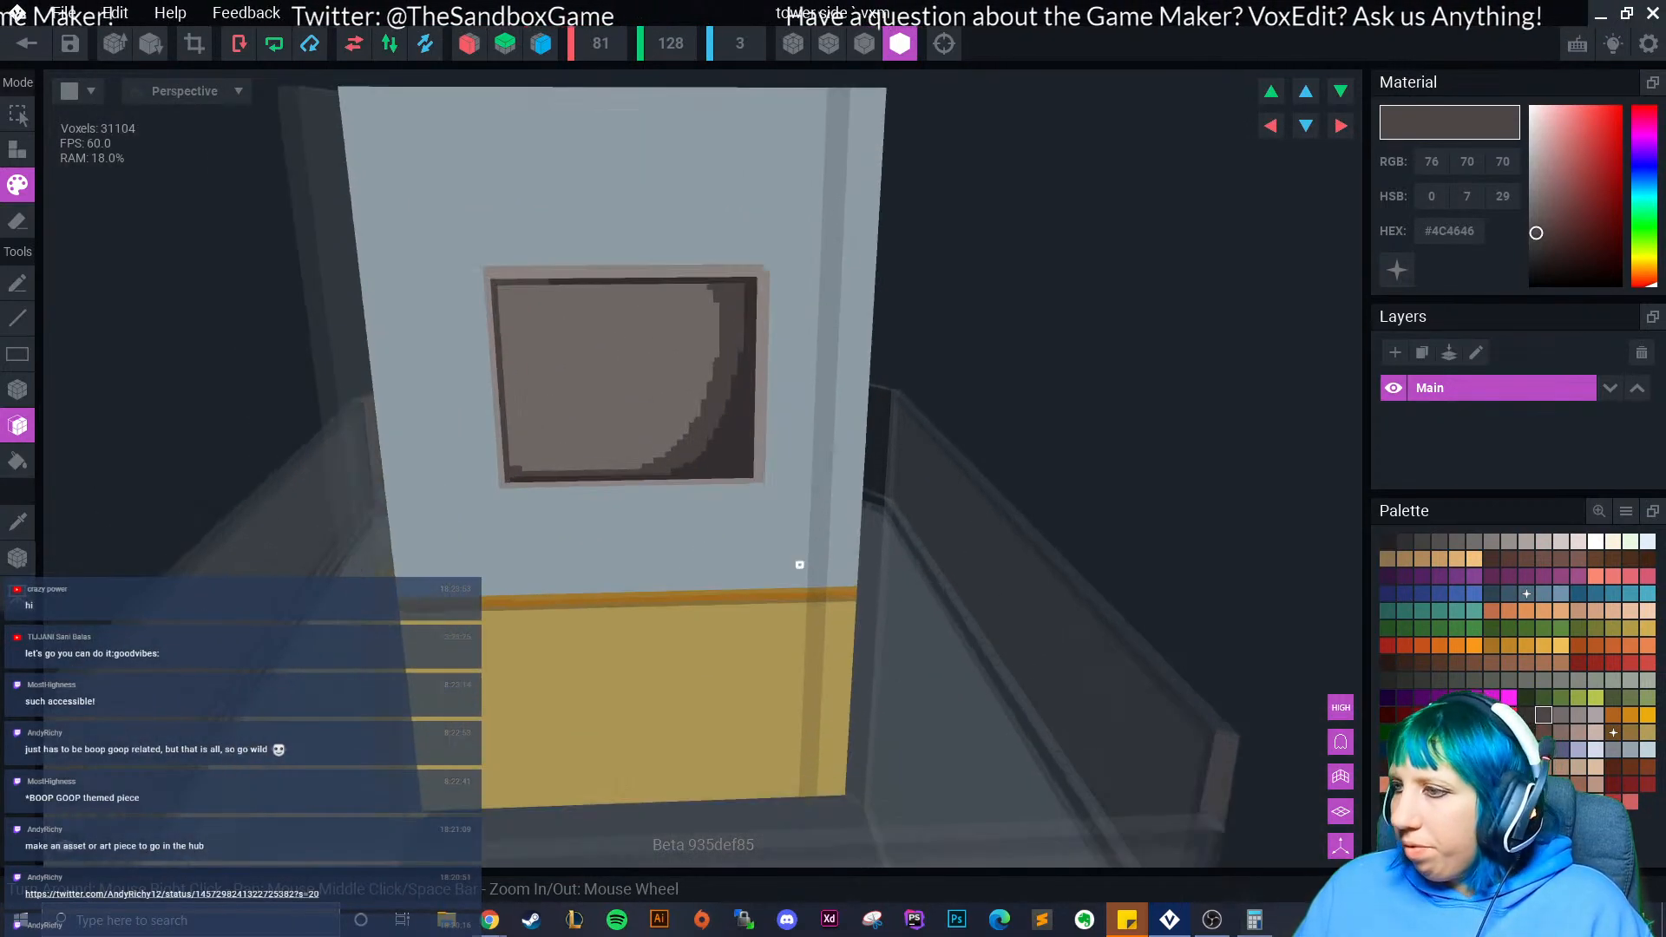
click(1561, 715)
click(1579, 715)
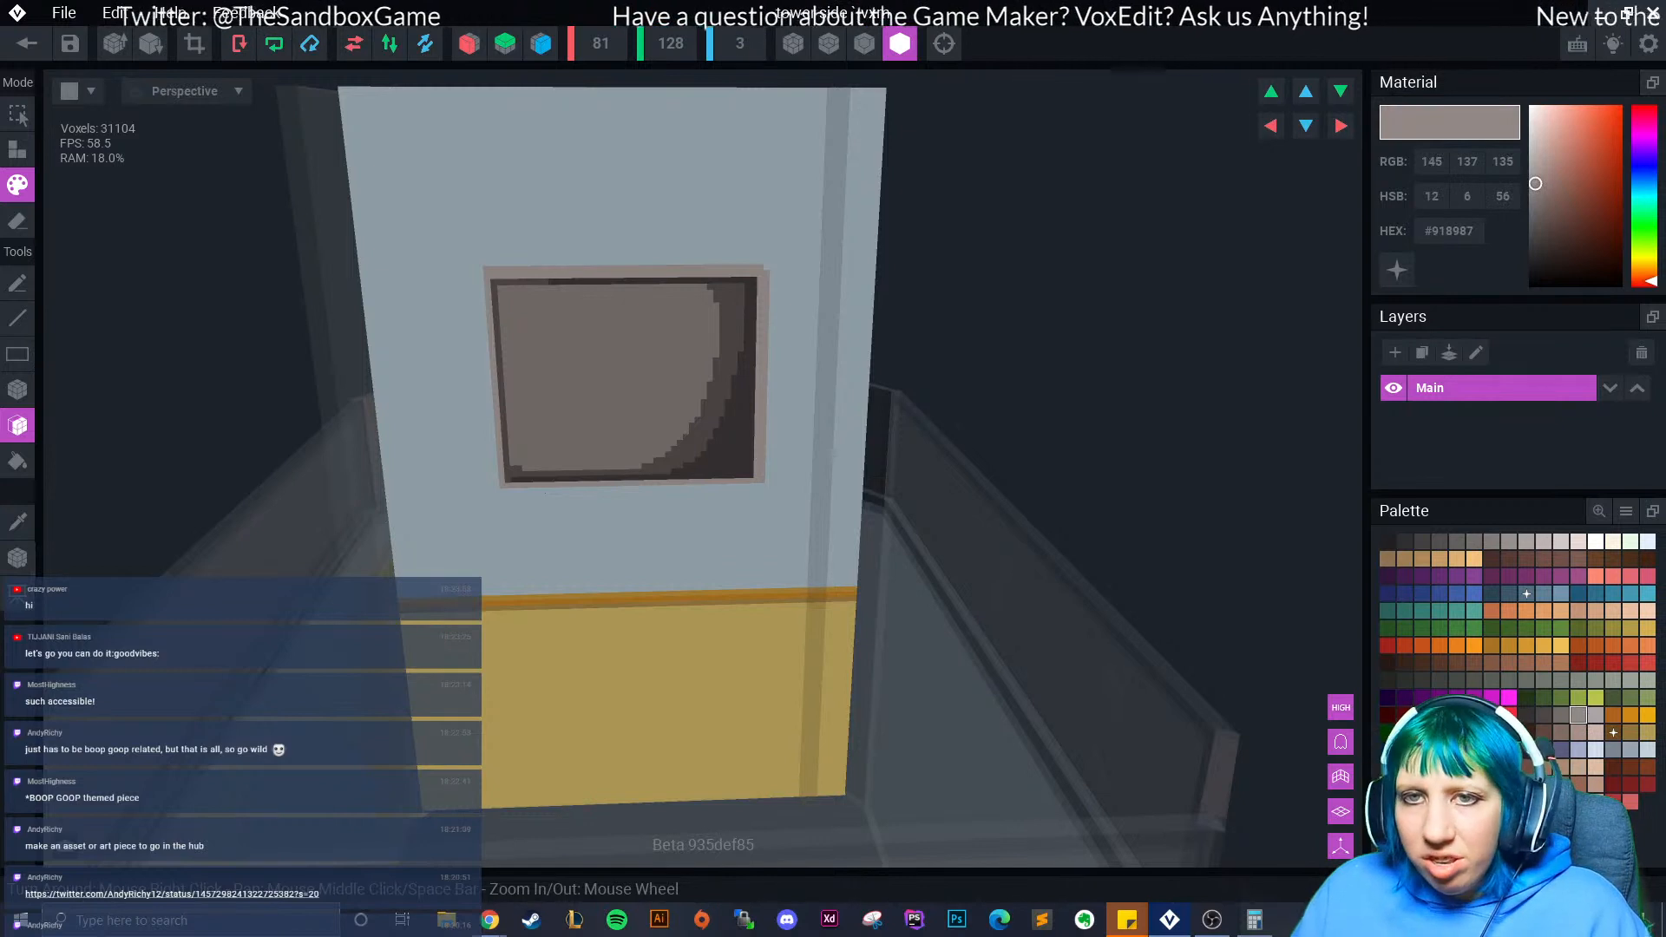
click(17, 284)
drag(519, 289, 508, 295)
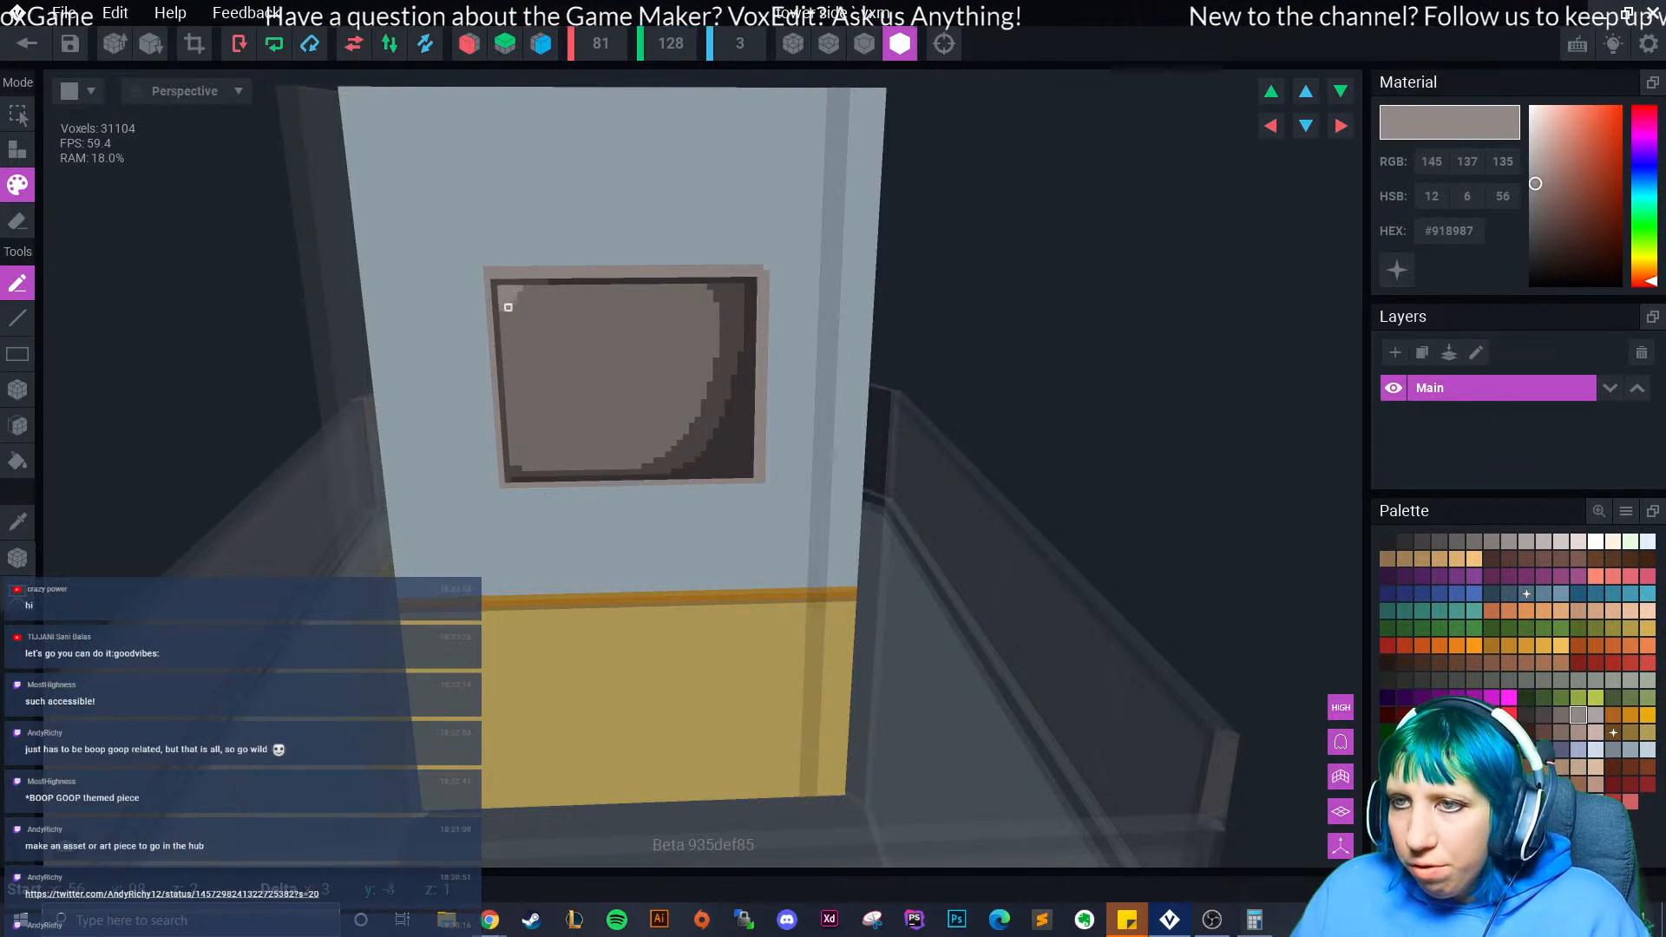
scroll(602, 439, down, 5)
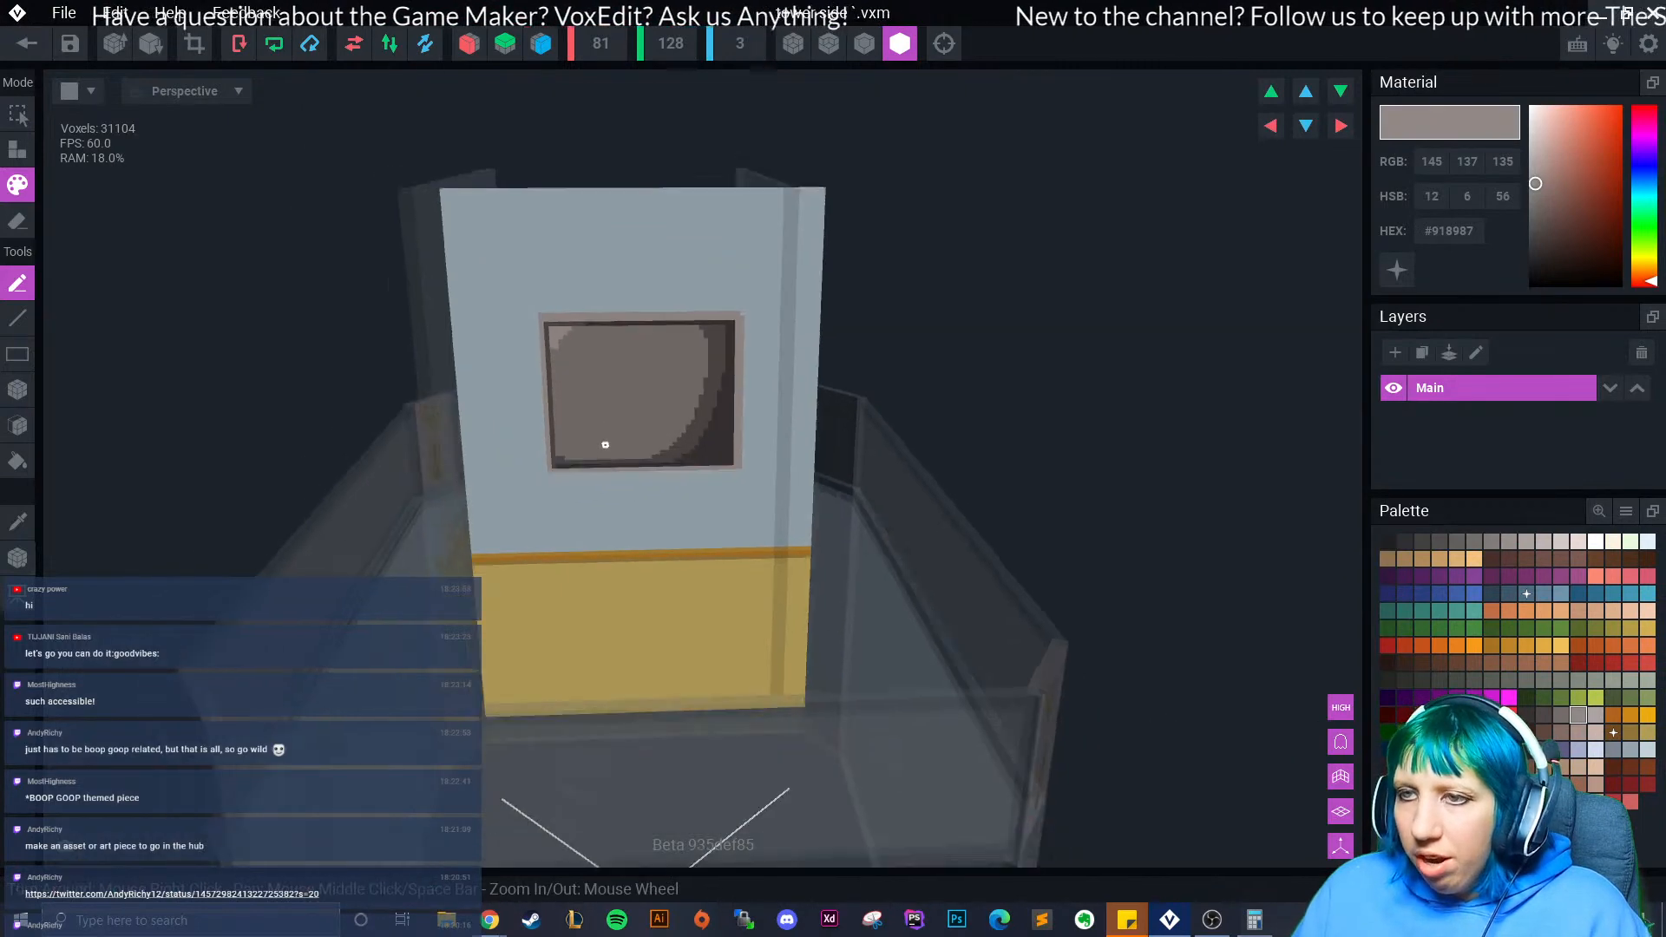
- Touch up the outer corner of the window highlight with the pencil in #746C6A
scroll(662, 460, up, 5)
scroll(662, 460, up, 2)
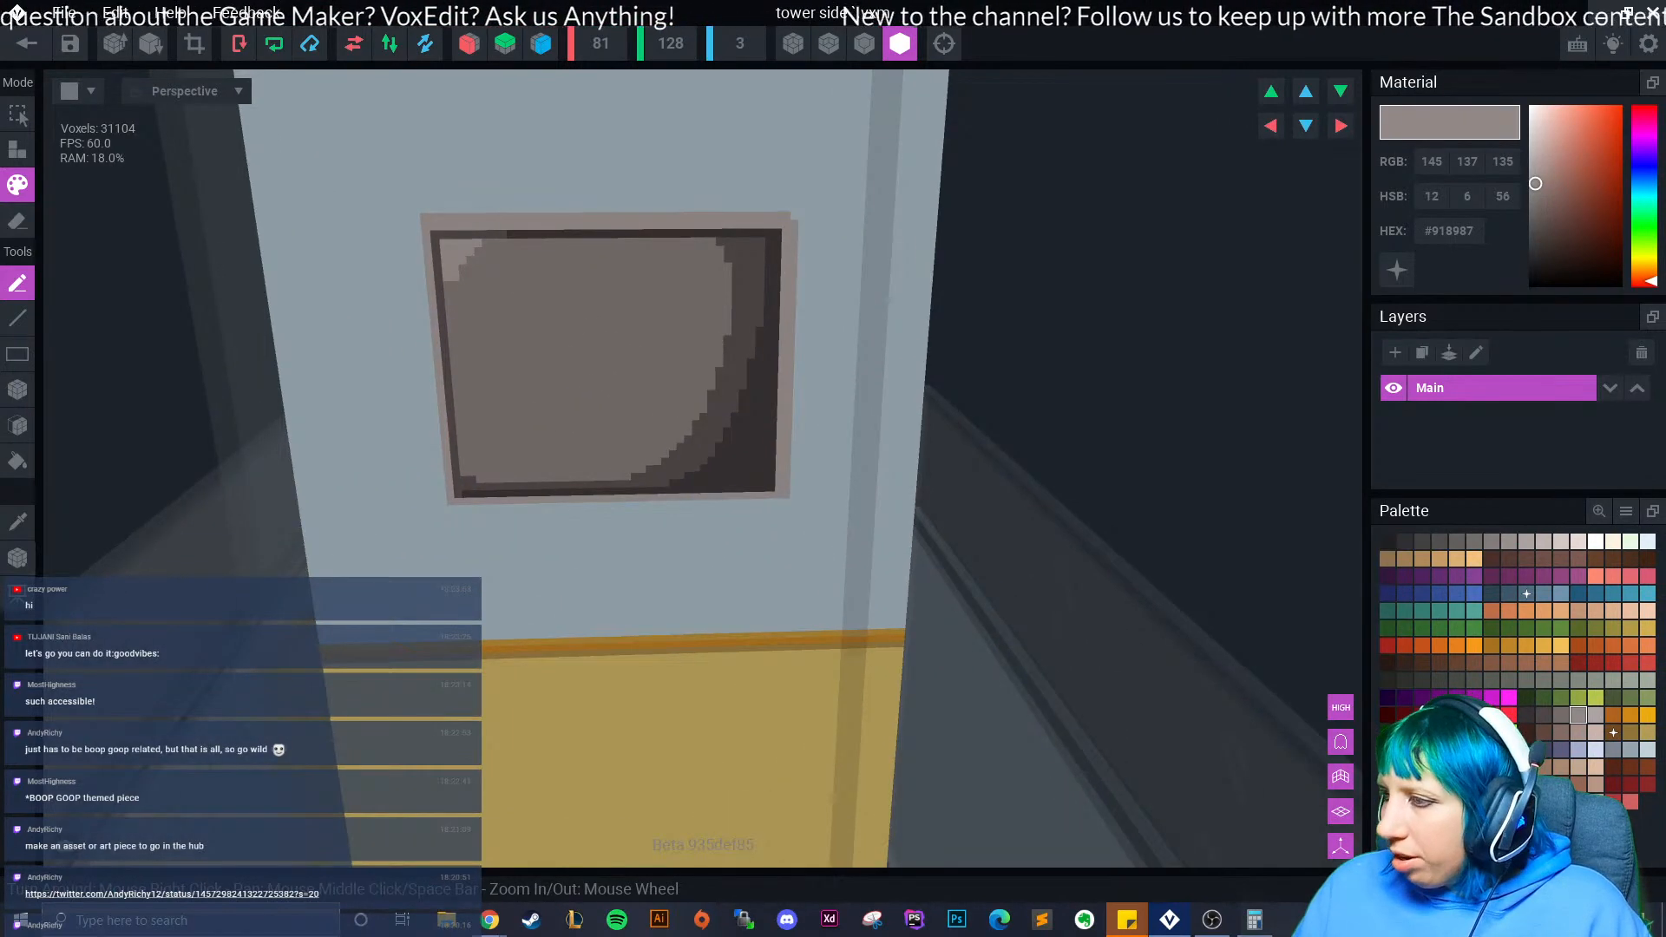
click(1560, 714)
click(443, 243)
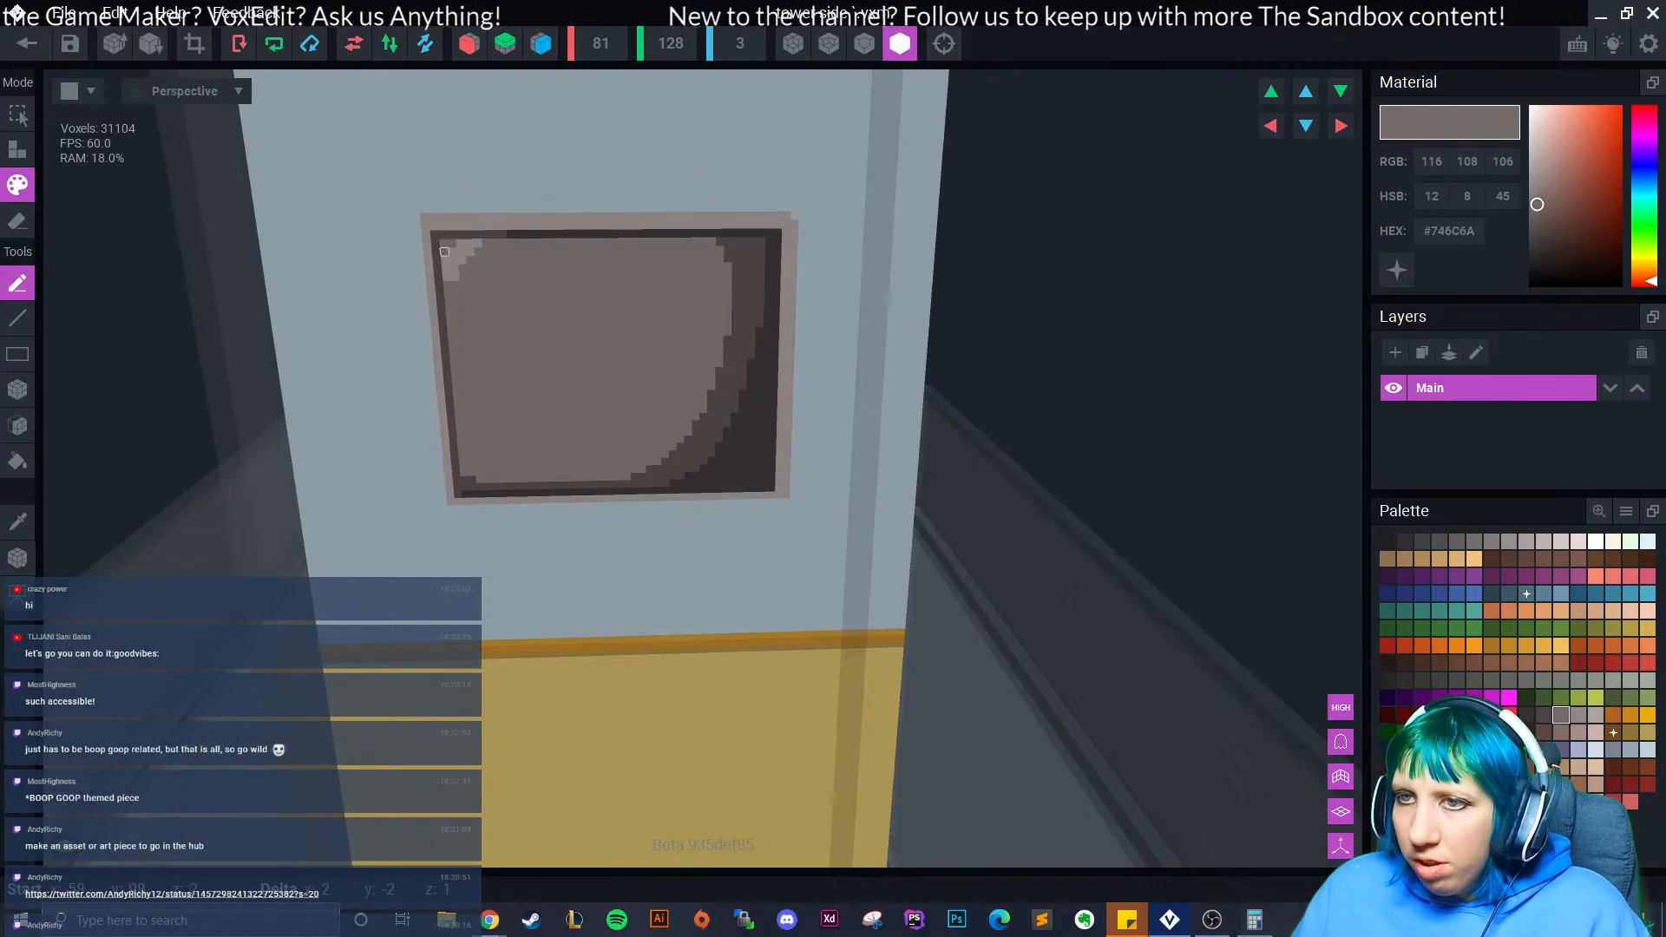
scroll(550, 382, down, 5)
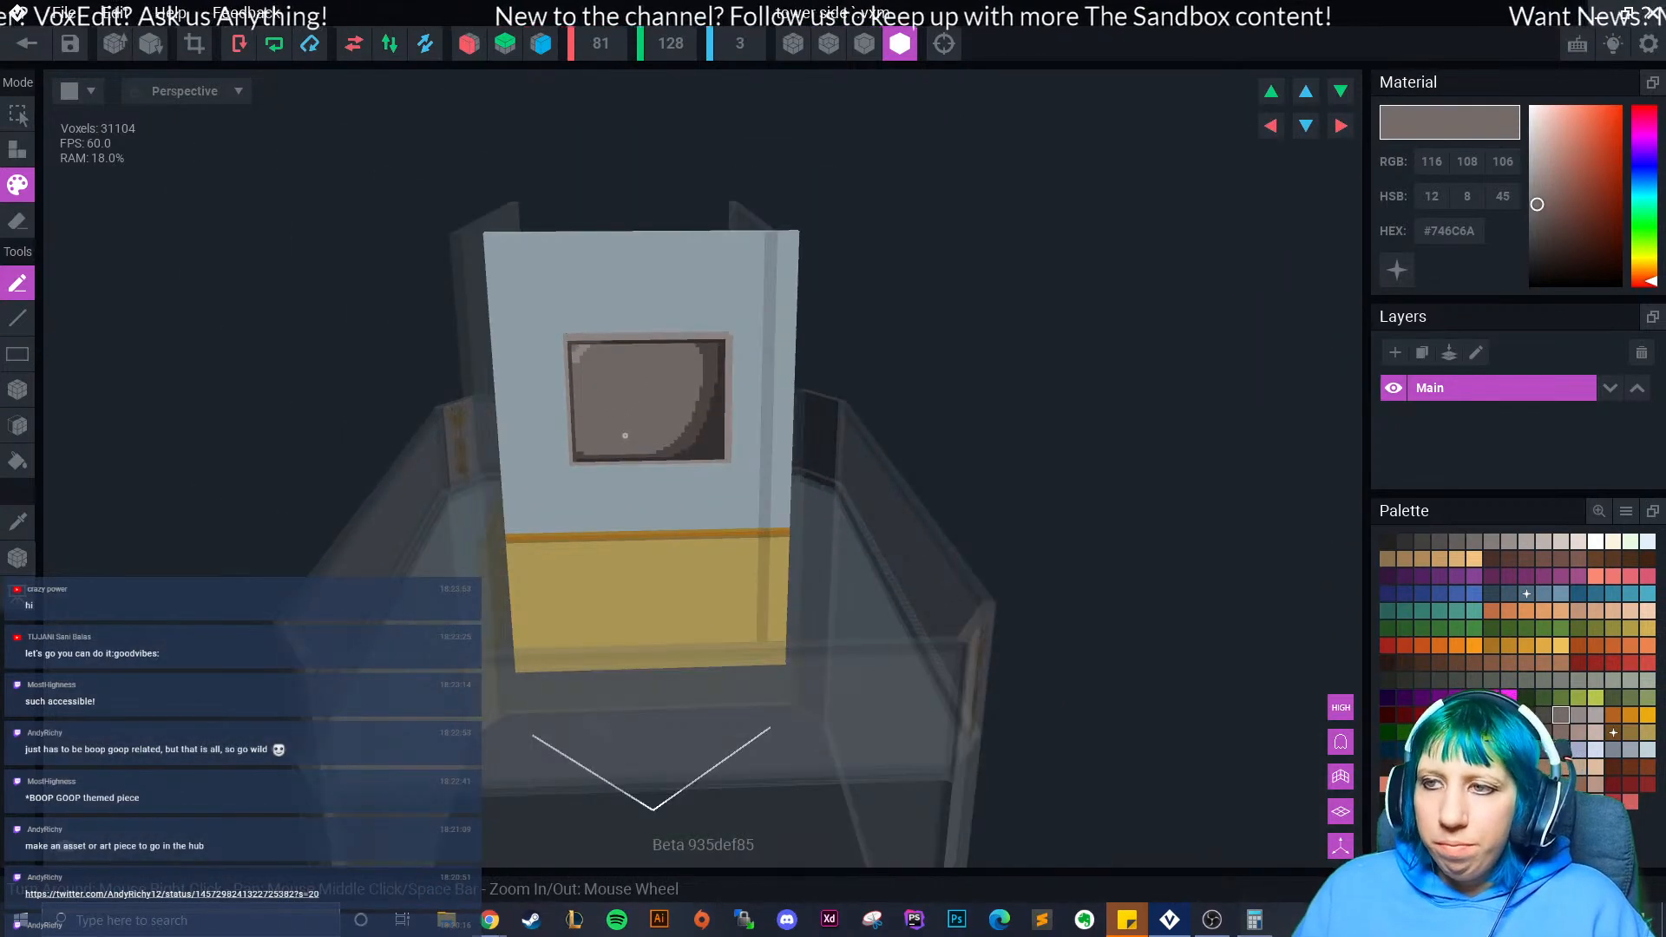
scroll(629, 435, down, 3)
scroll(642, 434, up, 5)
scroll(656, 414, up, 2)
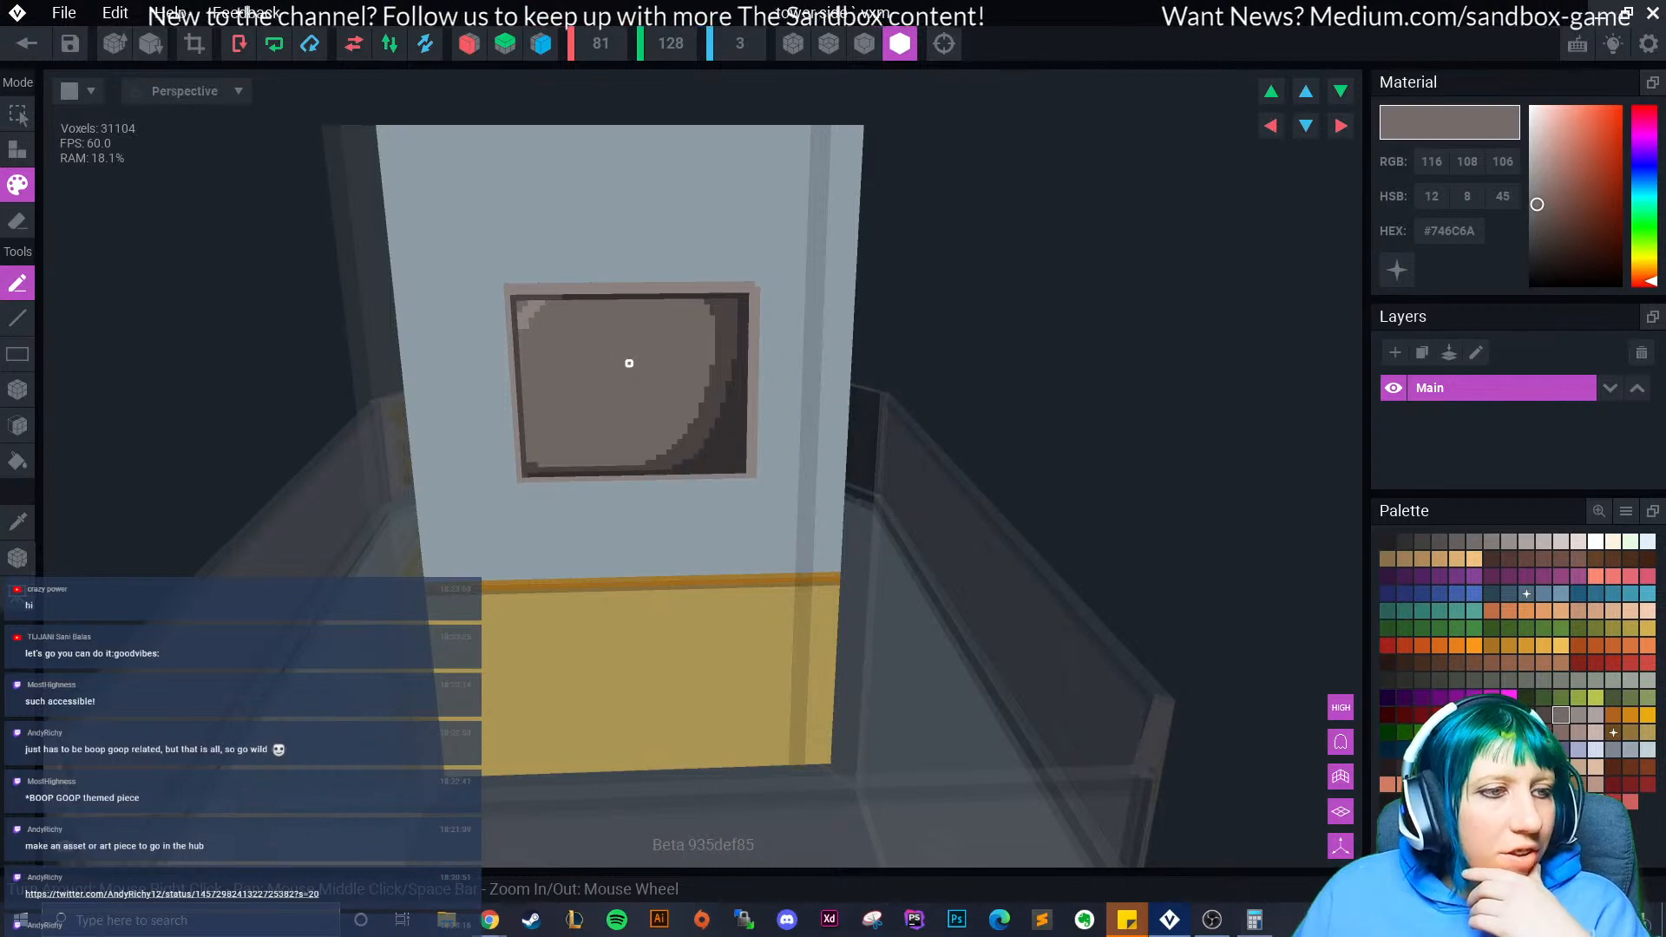
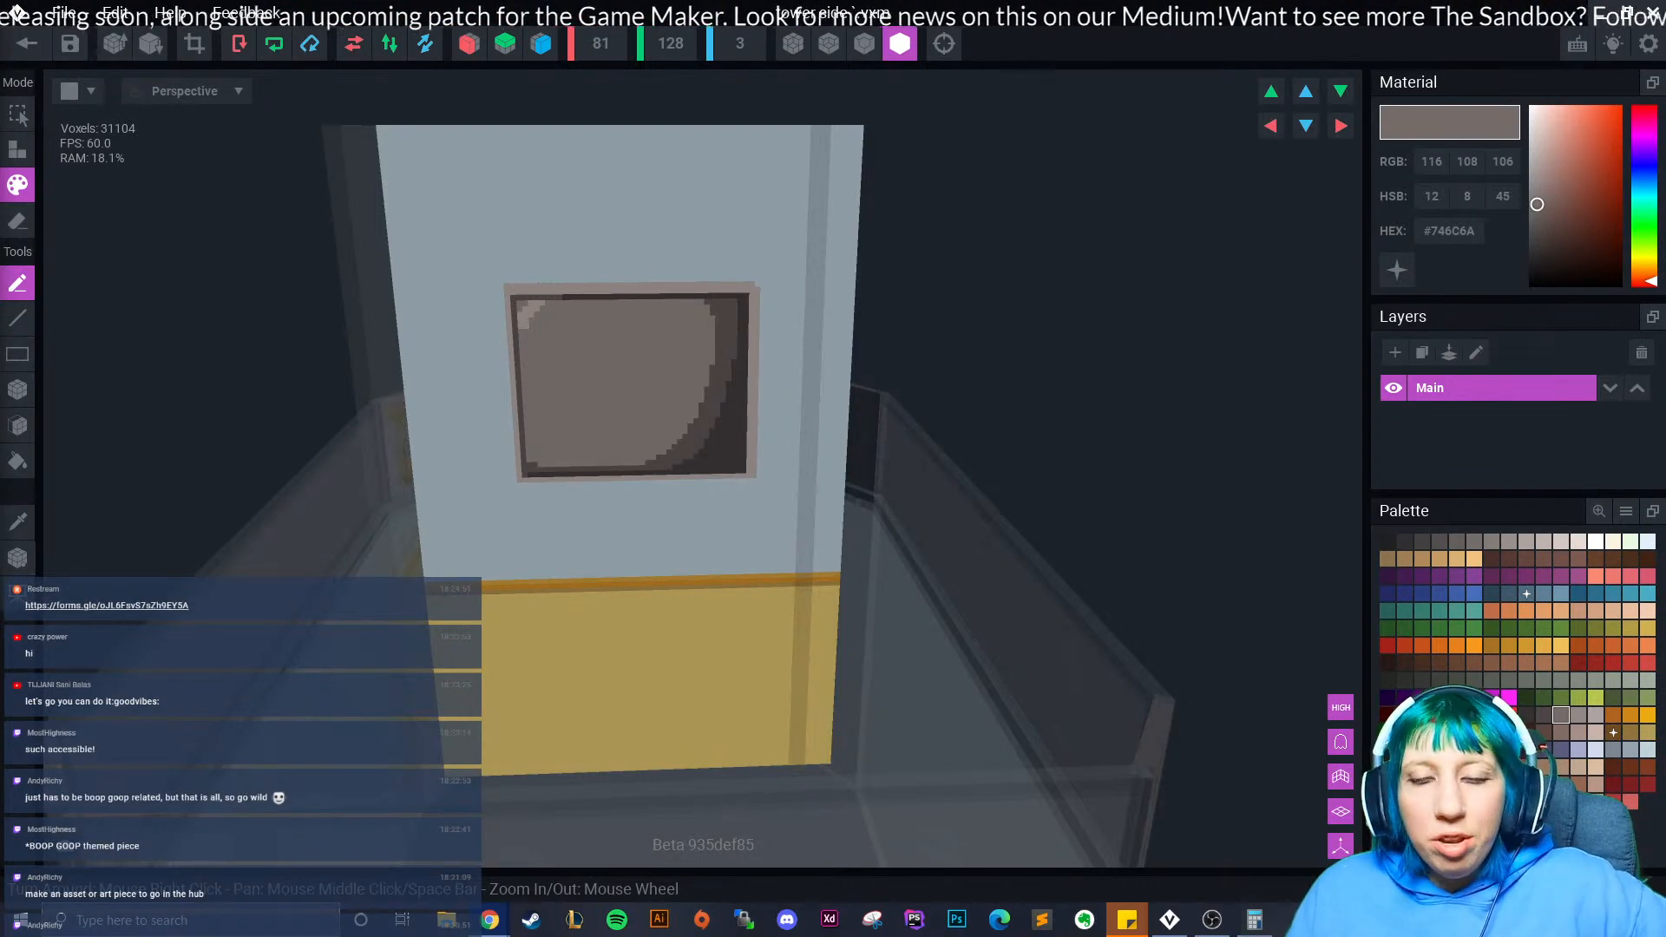
- Save the changes to the tower side model and return to the building 01 asset
mouse_move(752, 450)
right_down()
mouse_move(628, 428)
mouse_move(729, 454)
right_up()
scroll(421, 271, up, 4)
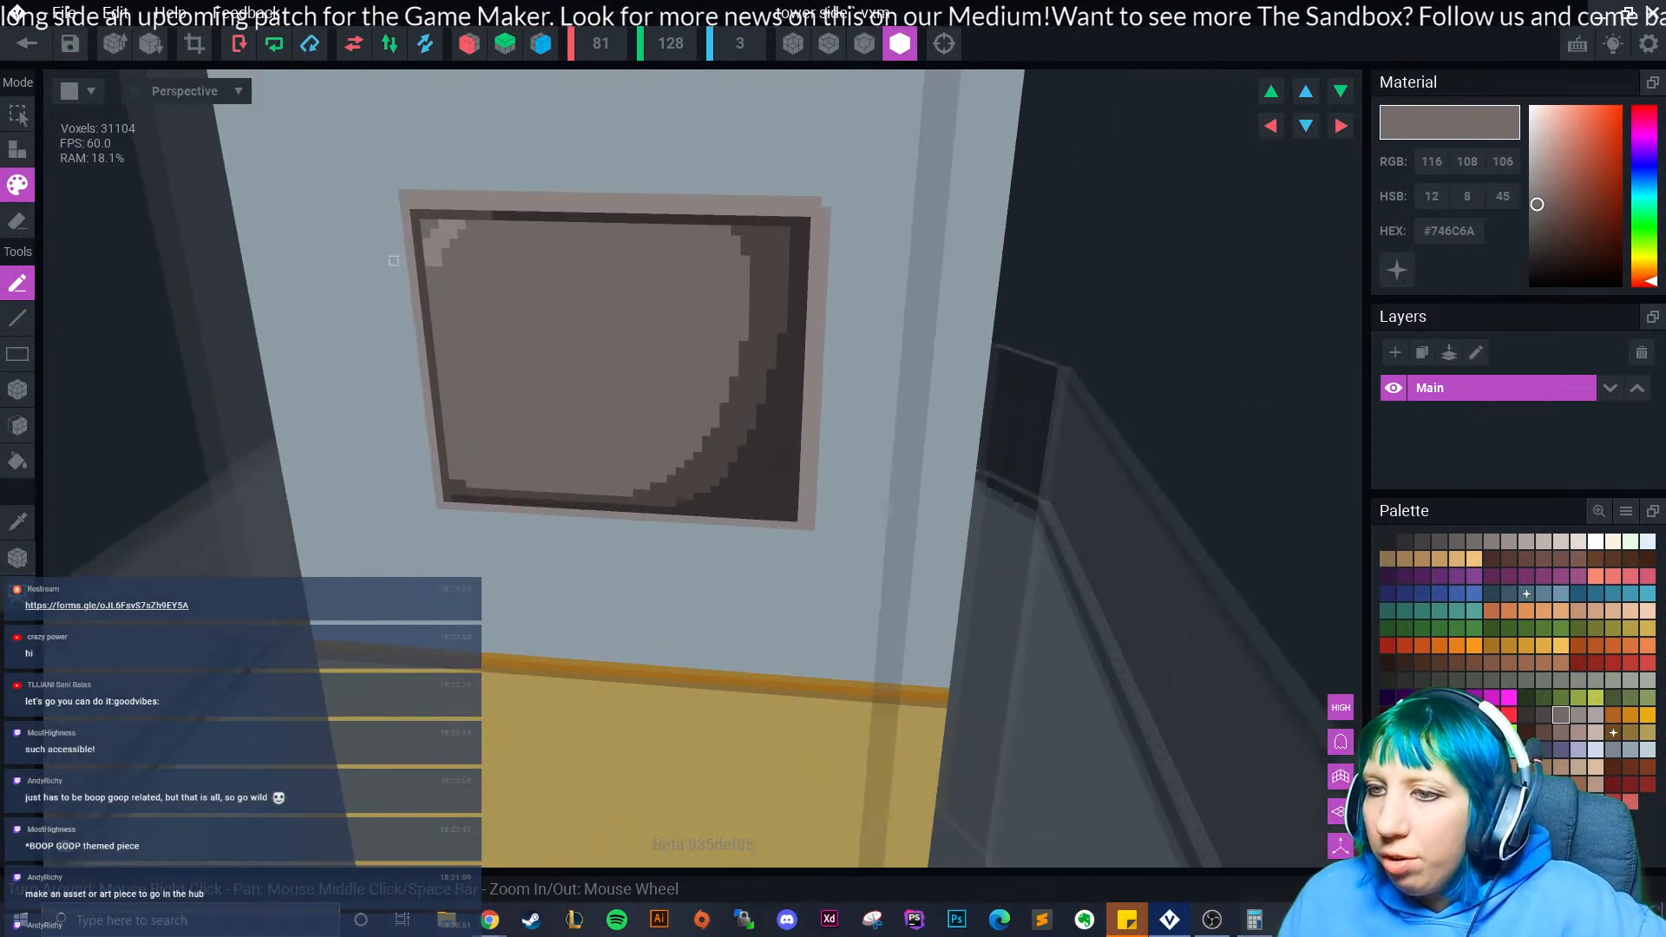
right_drag(574, 433, 609, 434)
click(26, 43)
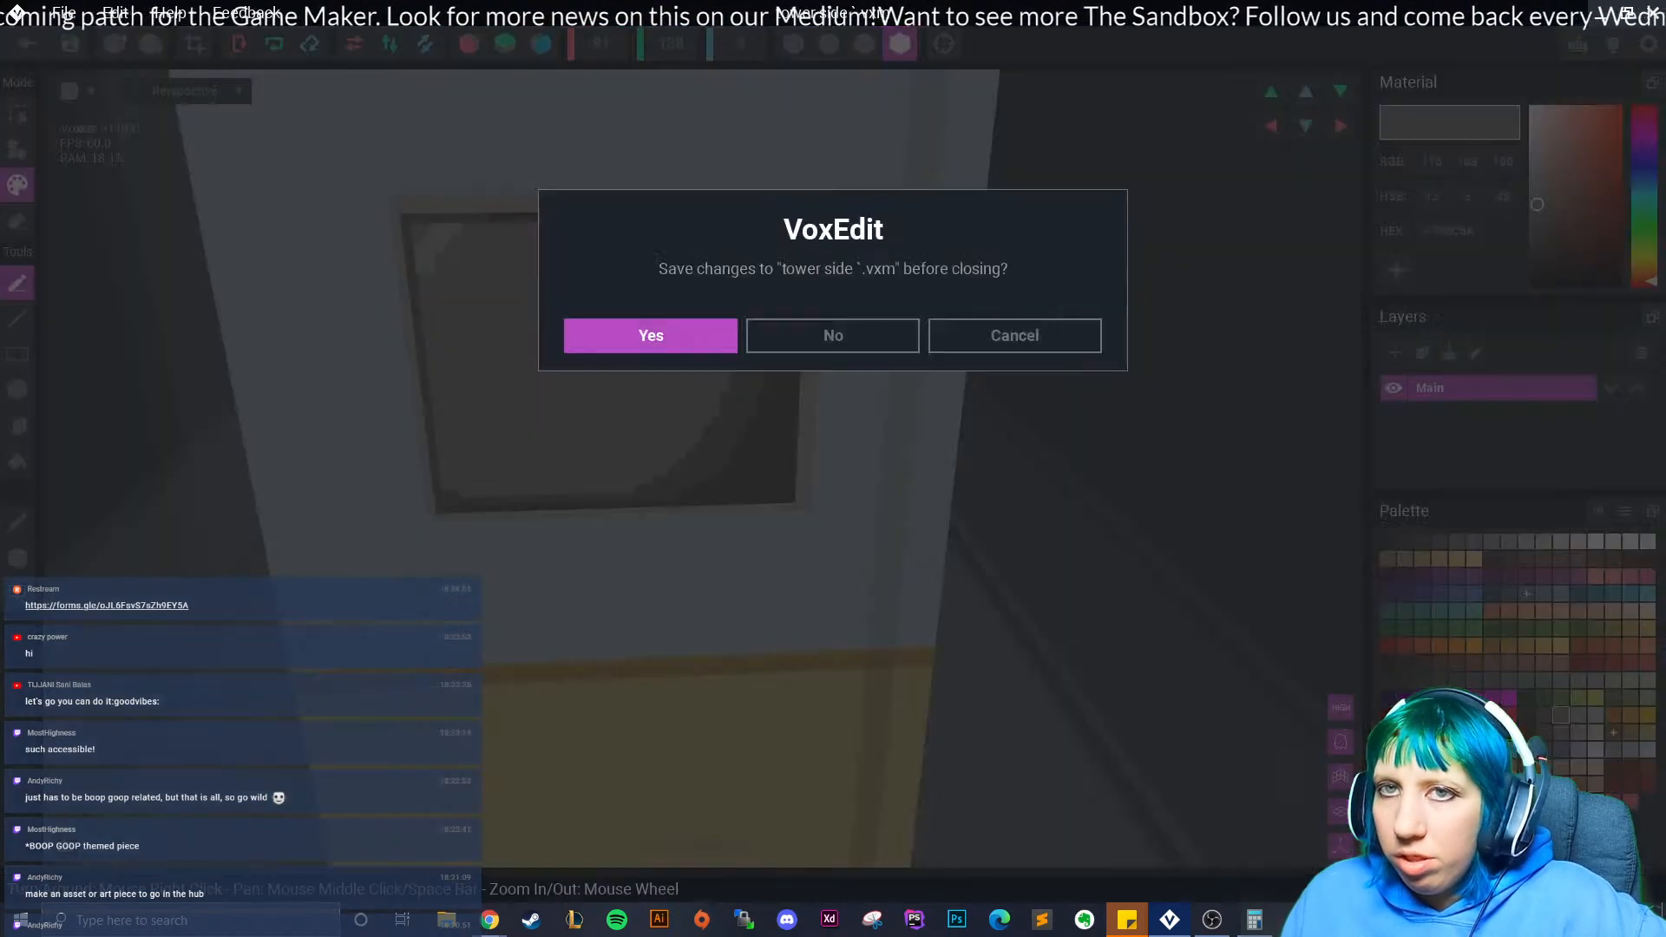
click(650, 335)
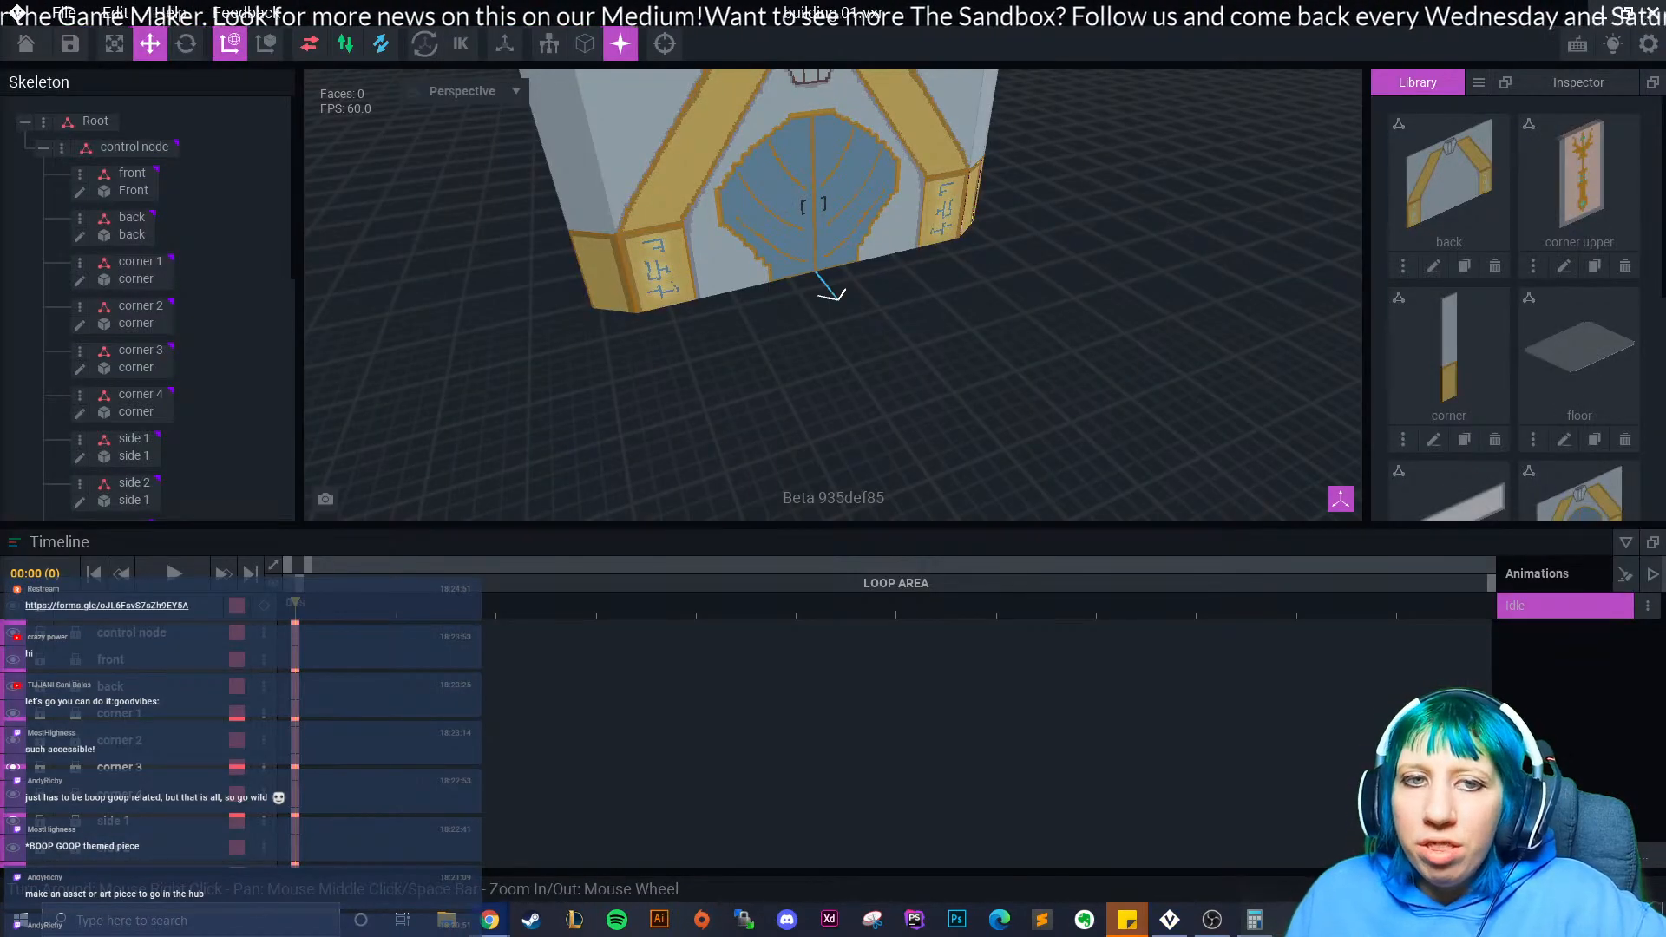
- Select the t side 1 wall and nudge it along its X and Z axes towards the tower's corner edges
right_drag(851, 209, 781, 205)
middle_drag(781, 204, 774, 495)
right_drag(773, 495, 770, 235)
middle_drag(770, 234, 765, 347)
right_drag(765, 347, 811, 408)
scroll(811, 408, up, 3)
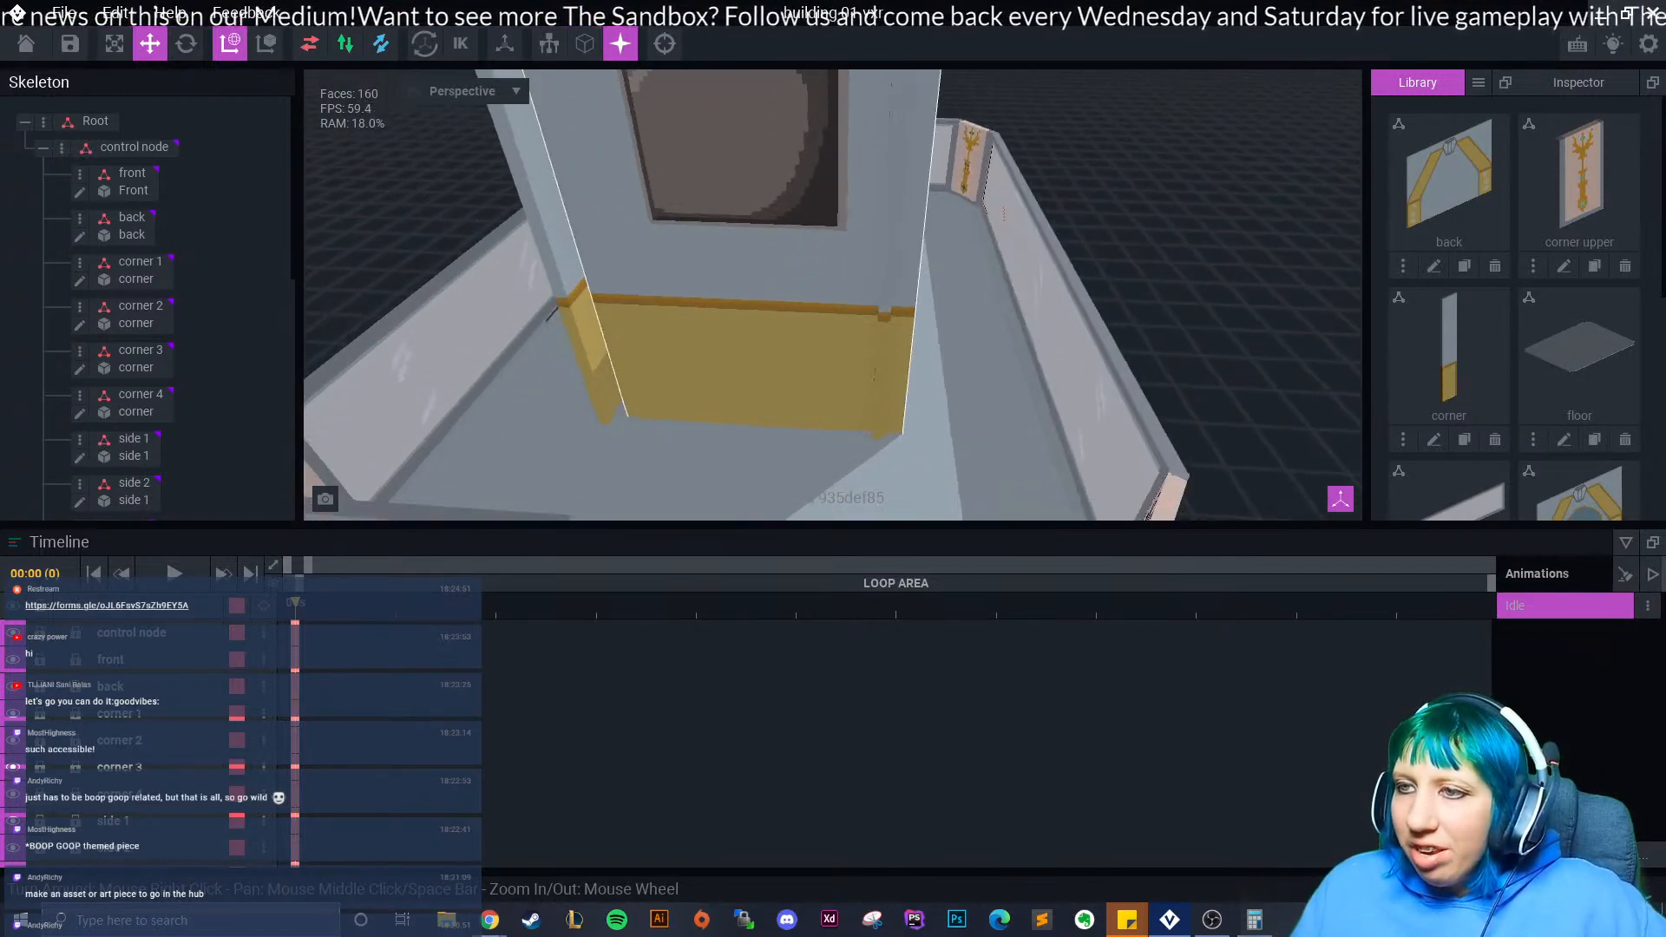
click(733, 403)
drag(687, 419, 674, 418)
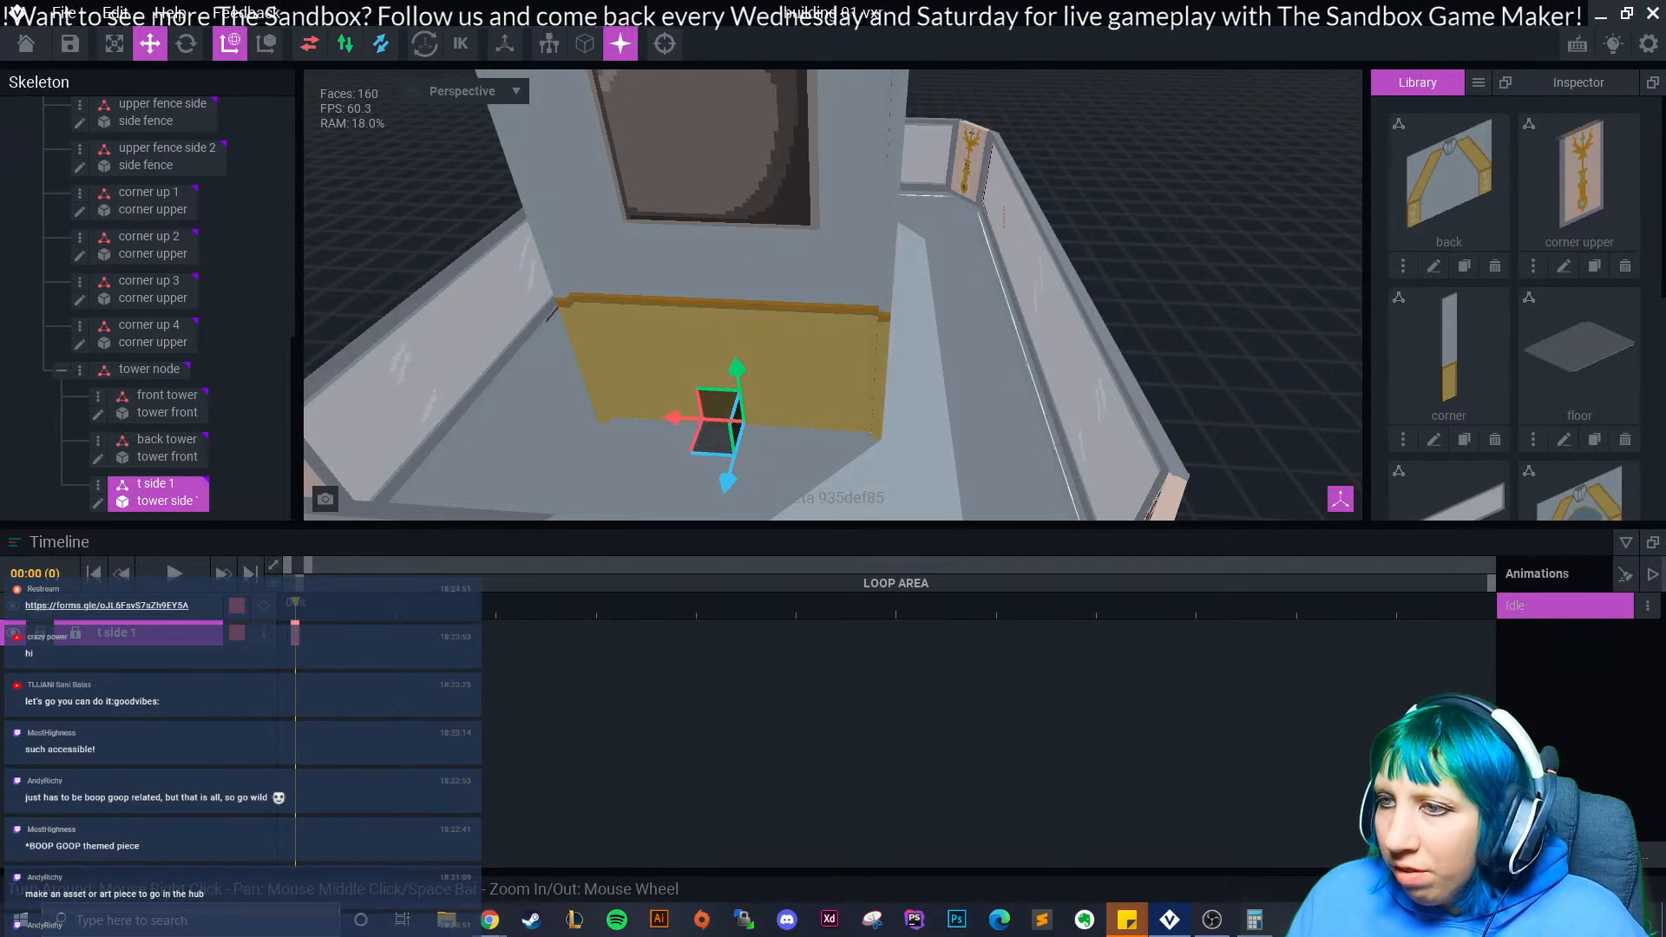
drag(727, 484, 726, 491)
- Fine-tune the t side 1 wall against the front tower corner, moving it along Z to about 41.6
mouse_move(882, 432)
right_down()
mouse_move(888, 408)
mouse_move(1024, 360)
mouse_move(889, 435)
right_up()
middle_drag(888, 435, 885, 143)
drag(820, 380, 825, 382)
click(840, 391)
right_drag(772, 276, 777, 231)
right_drag(692, 331, 691, 331)
click(809, 369)
drag(765, 401, 774, 401)
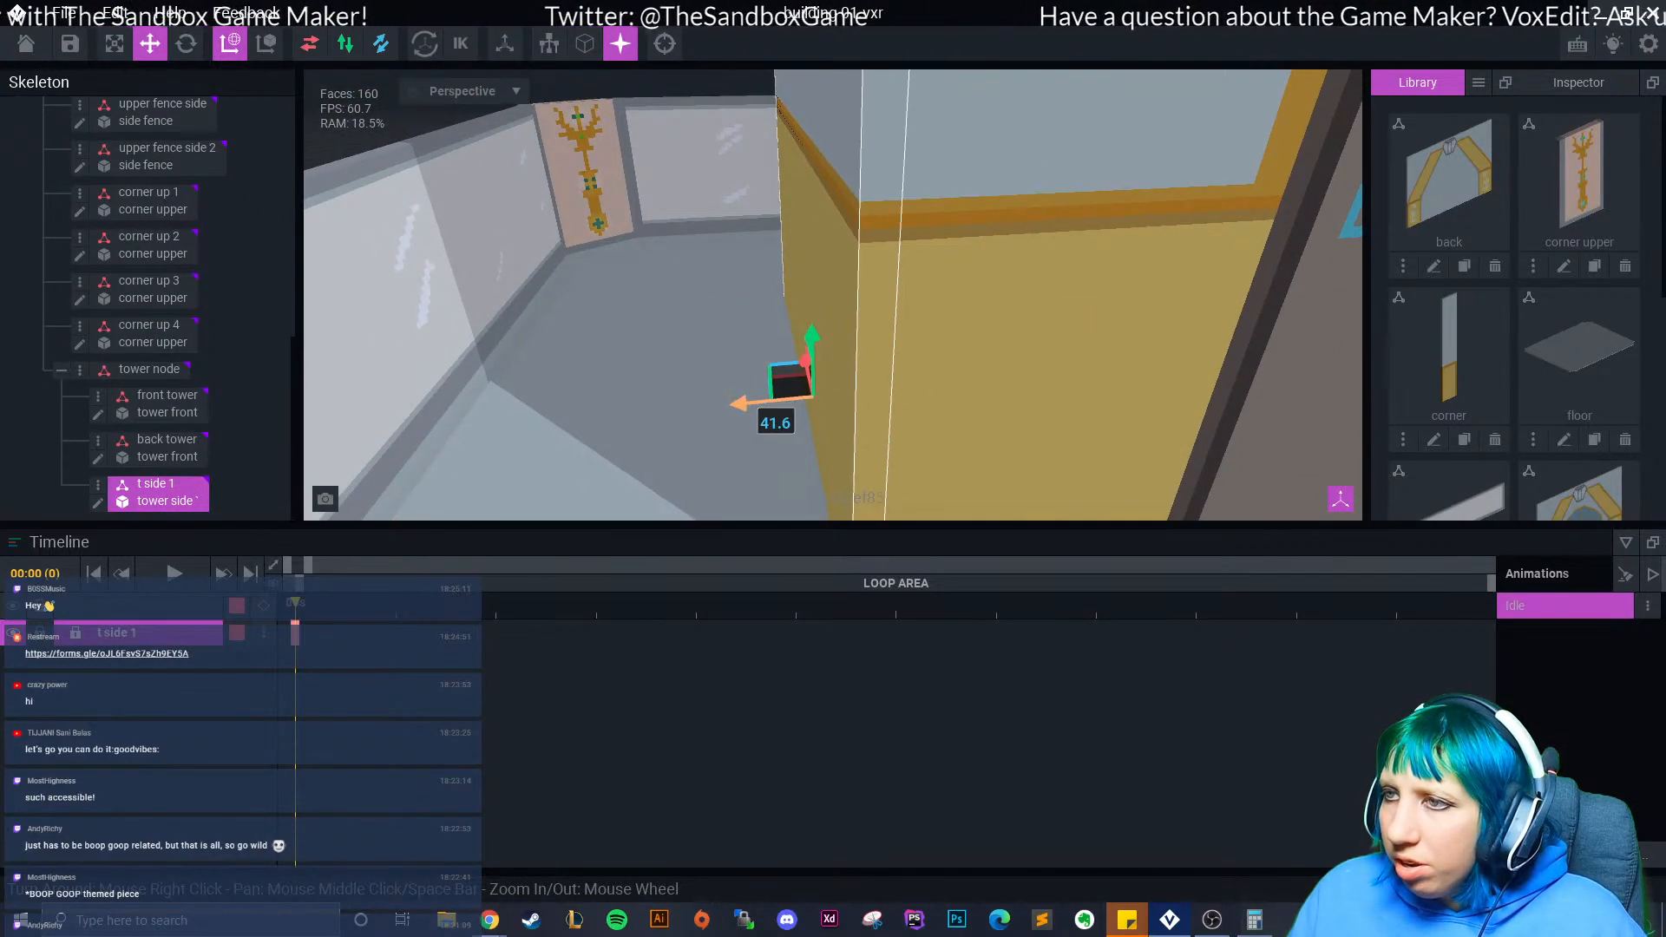
- Test small Z-axis shifts of the t side 1 wall and seat it against the front tower wall's edge
click(708, 415)
right_drag(707, 415, 708, 415)
mouse_move(1007, 354)
mouse_down()
mouse_move(866, 392)
mouse_move(1080, 361)
mouse_move(1024, 368)
mouse_up()
click(829, 373)
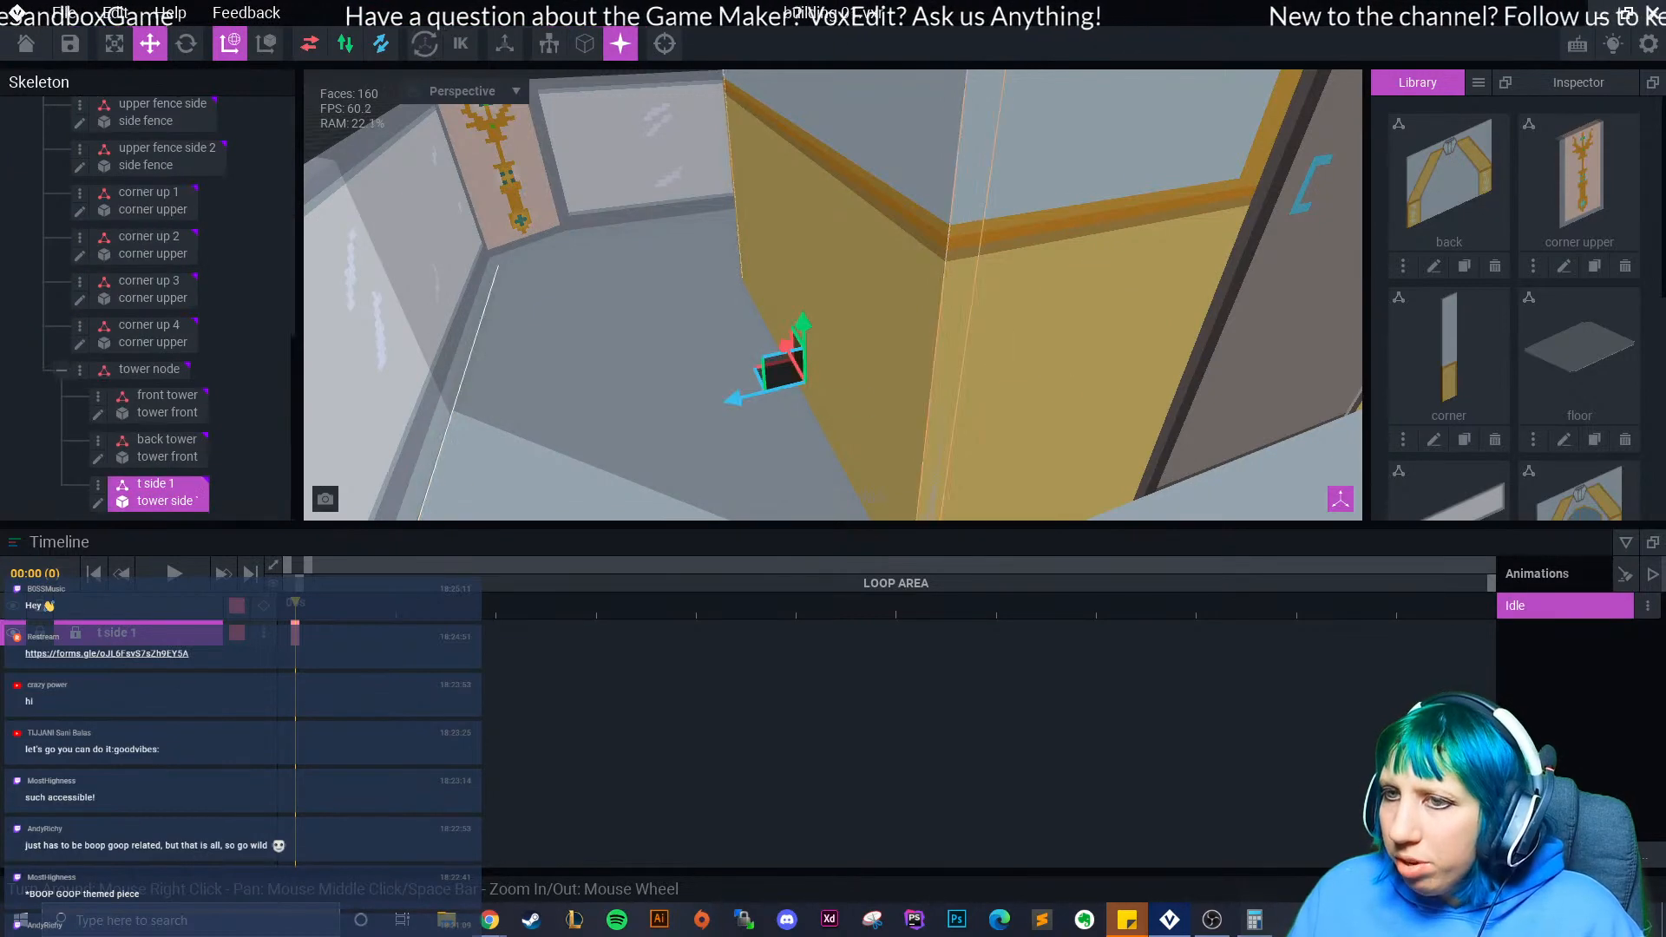
drag(731, 399, 712, 404)
drag(714, 405, 732, 400)
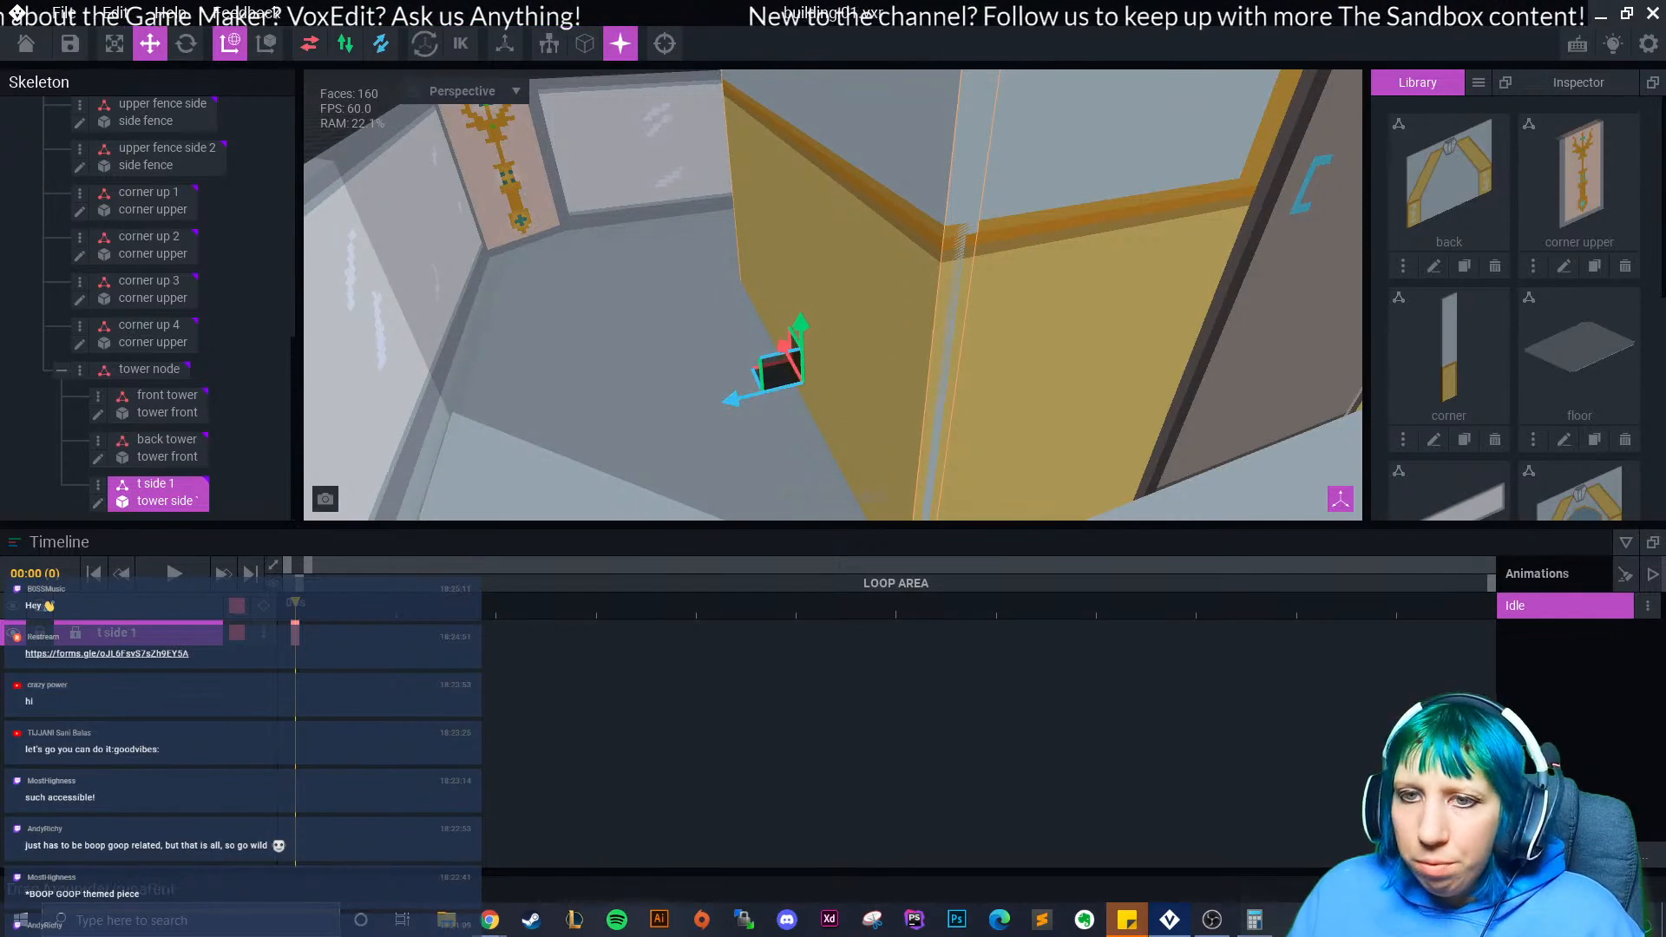
- Open the tower side model and box-erase both side edges with X symmetry, leaving the wall 77 voxels wide
click(98, 503)
right_drag(577, 398, 506, 408)
scroll(506, 409, up, 4)
middle_drag(506, 409, 169, 413)
click(470, 44)
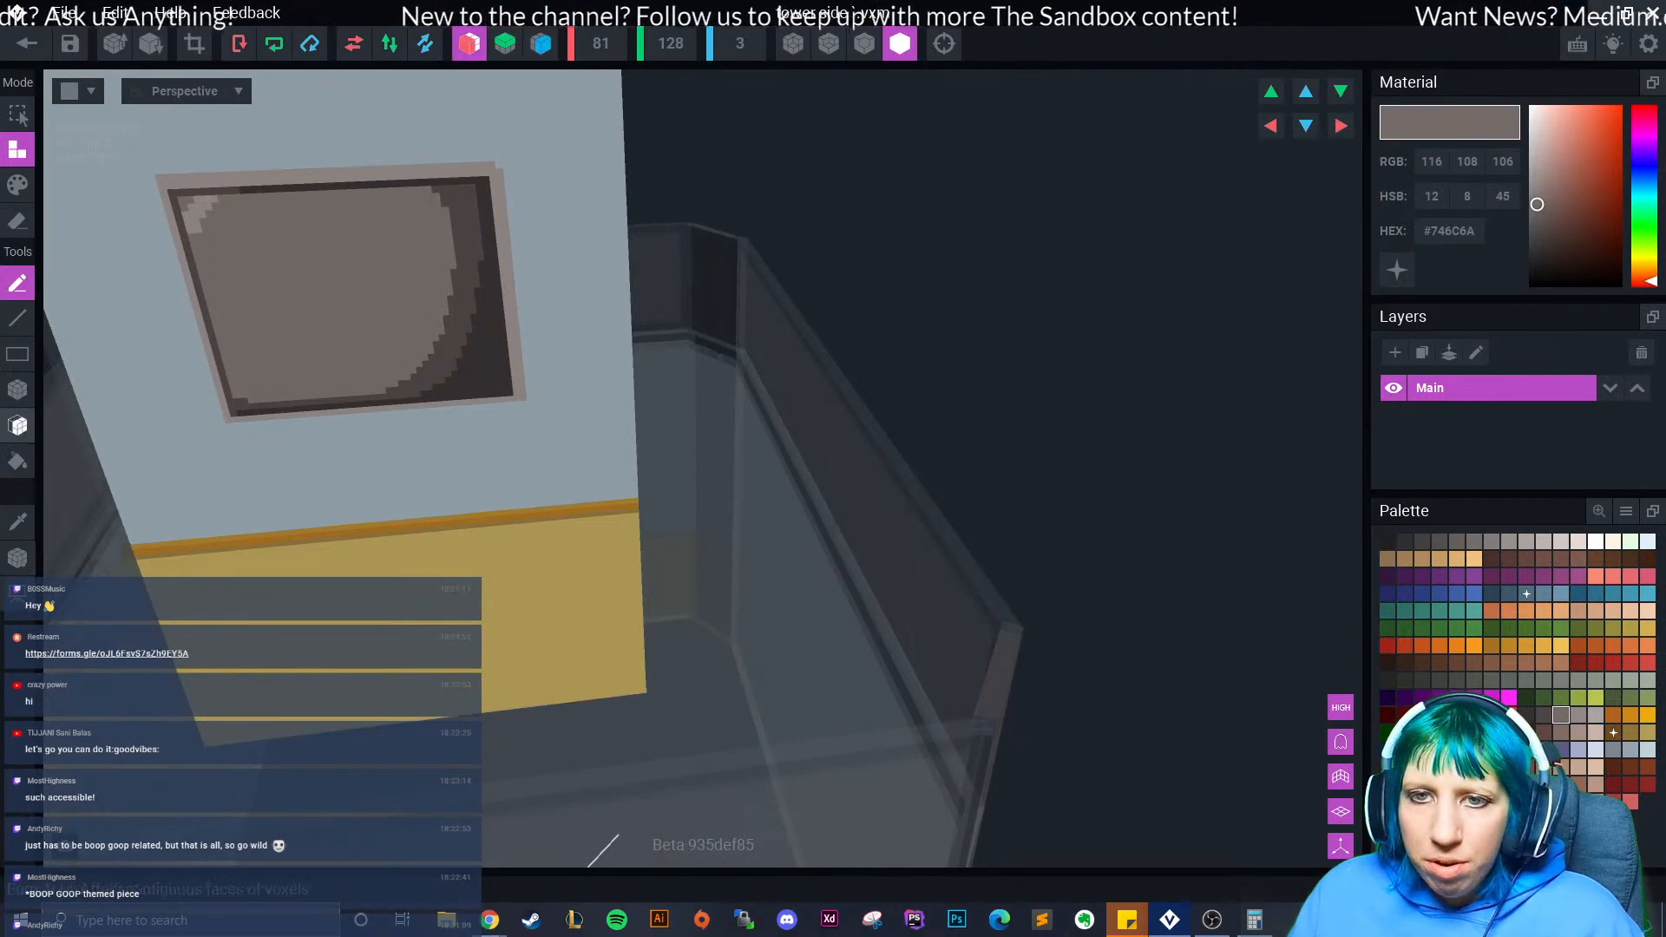
click(17, 390)
scroll(601, 323, down, 2)
middle_drag(458, 271, 470, 349)
scroll(477, 355, down, 1)
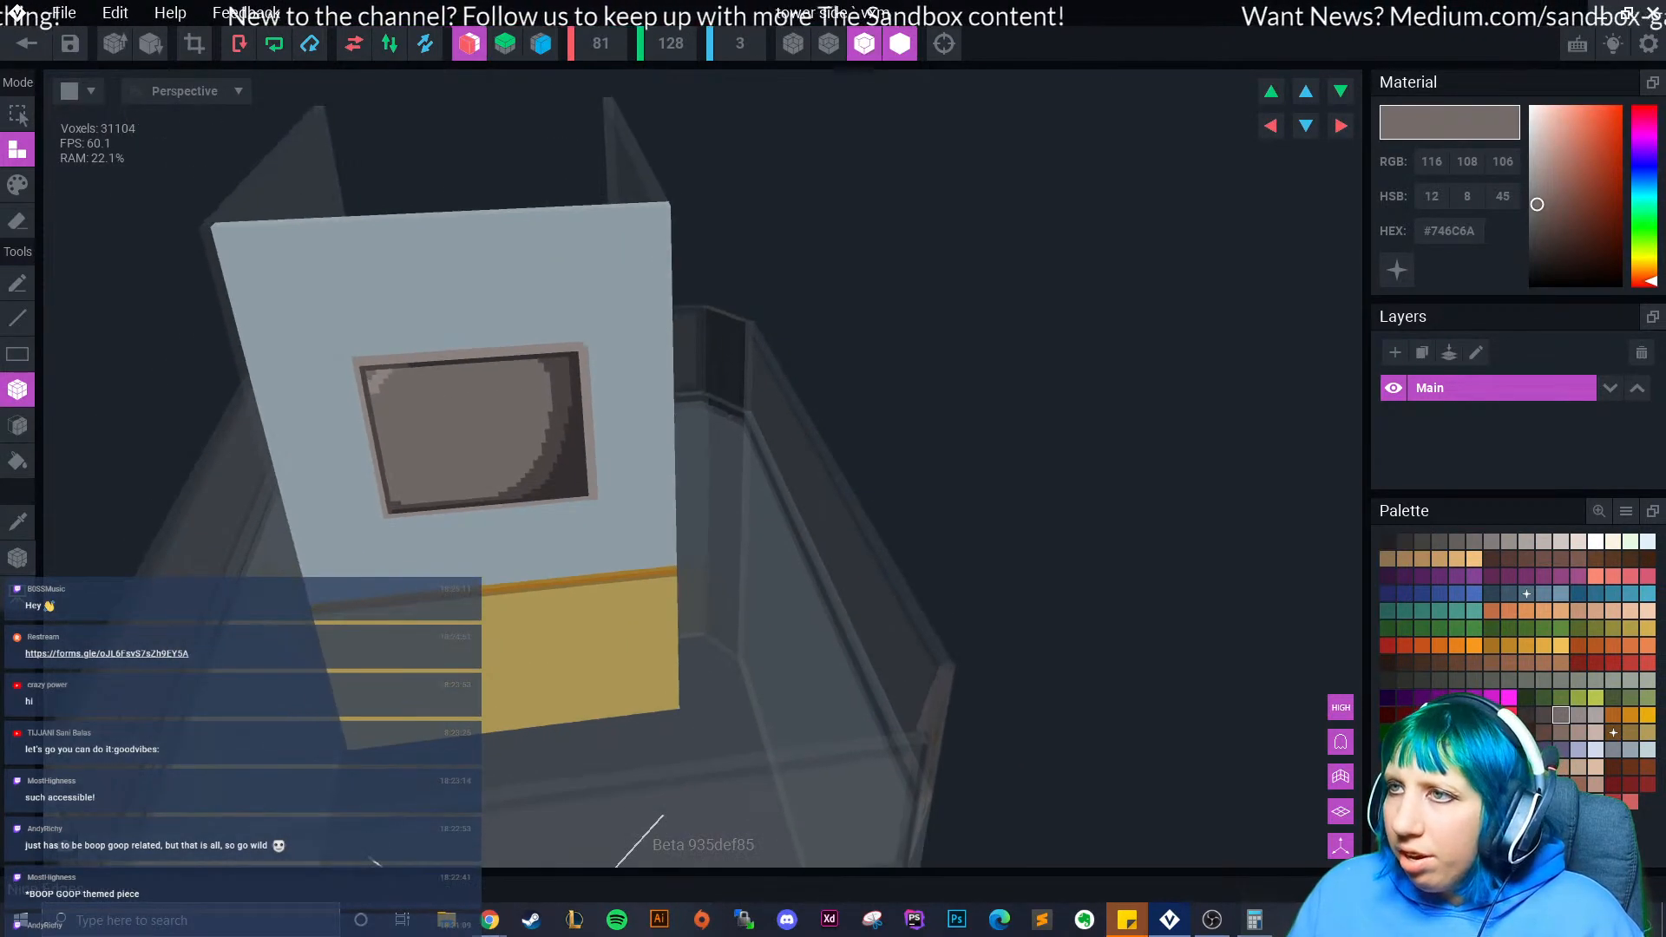
click(865, 44)
right_drag(659, 152, 662, 205)
scroll(663, 205, up, 2)
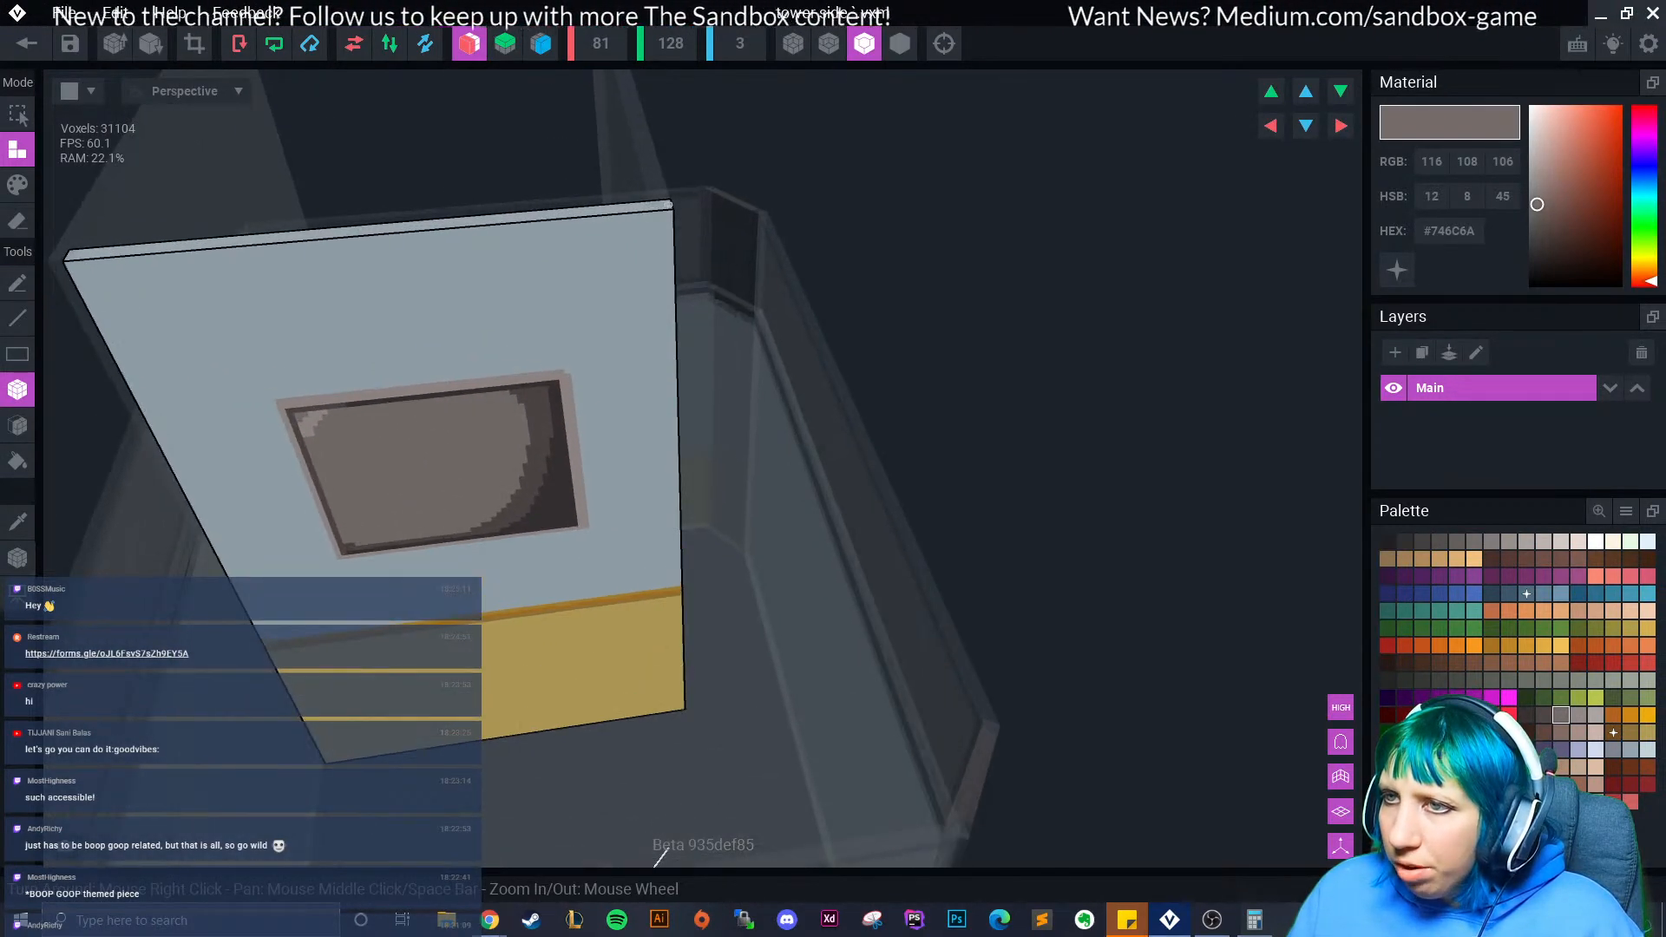
key(e)
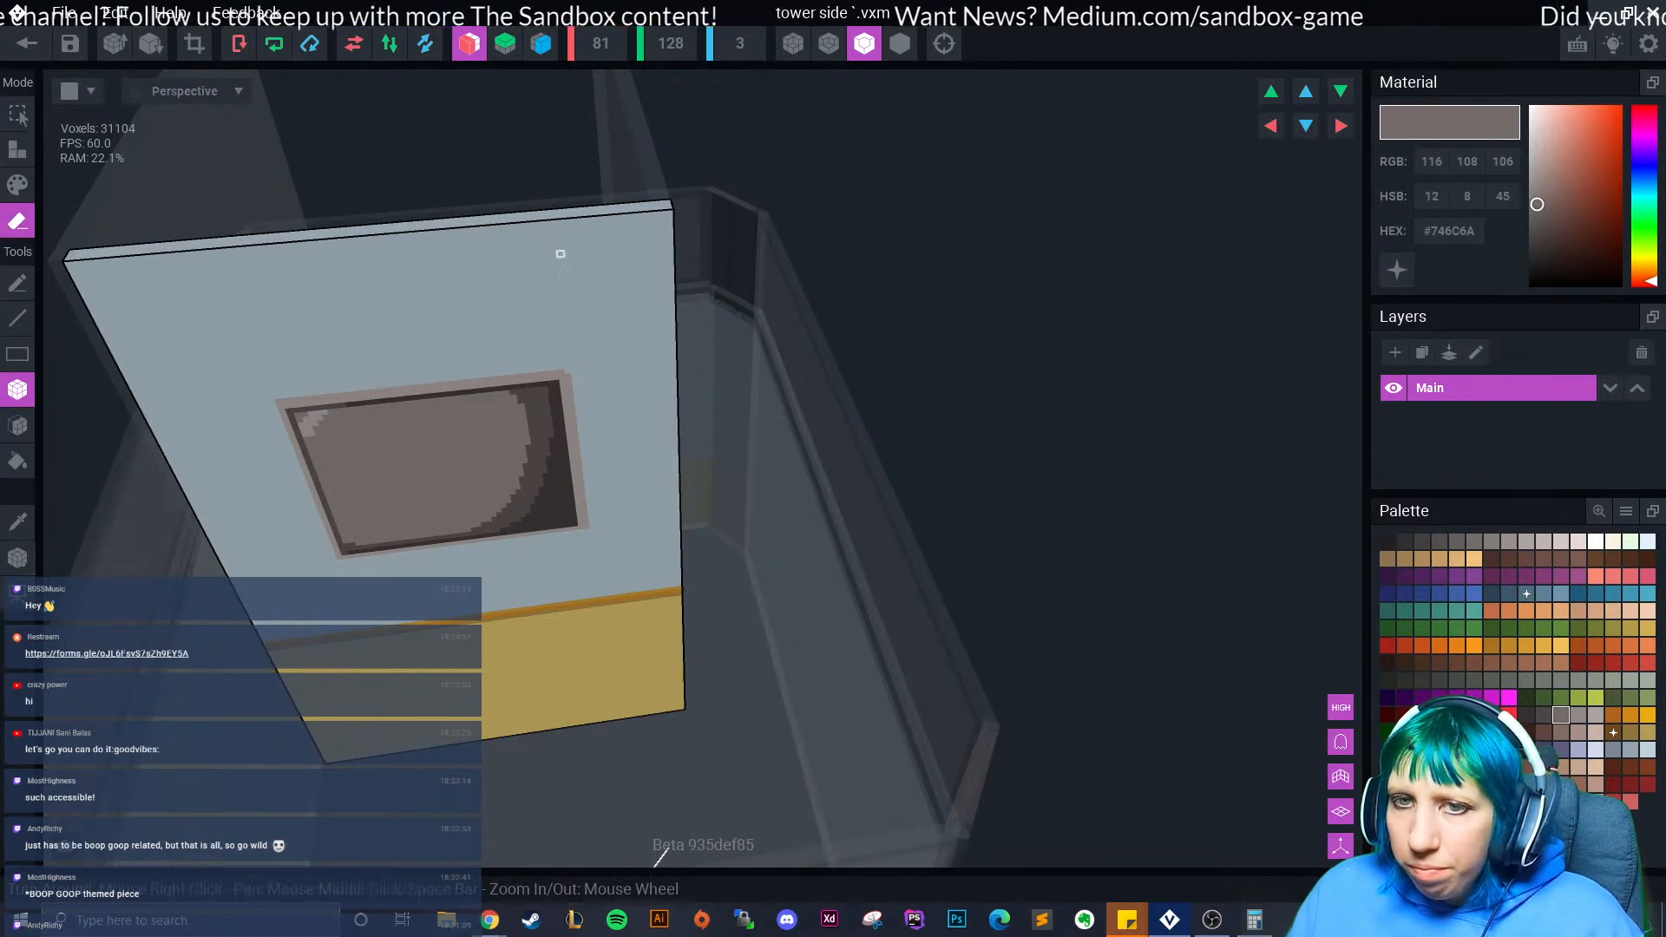
drag(668, 204, 683, 709)
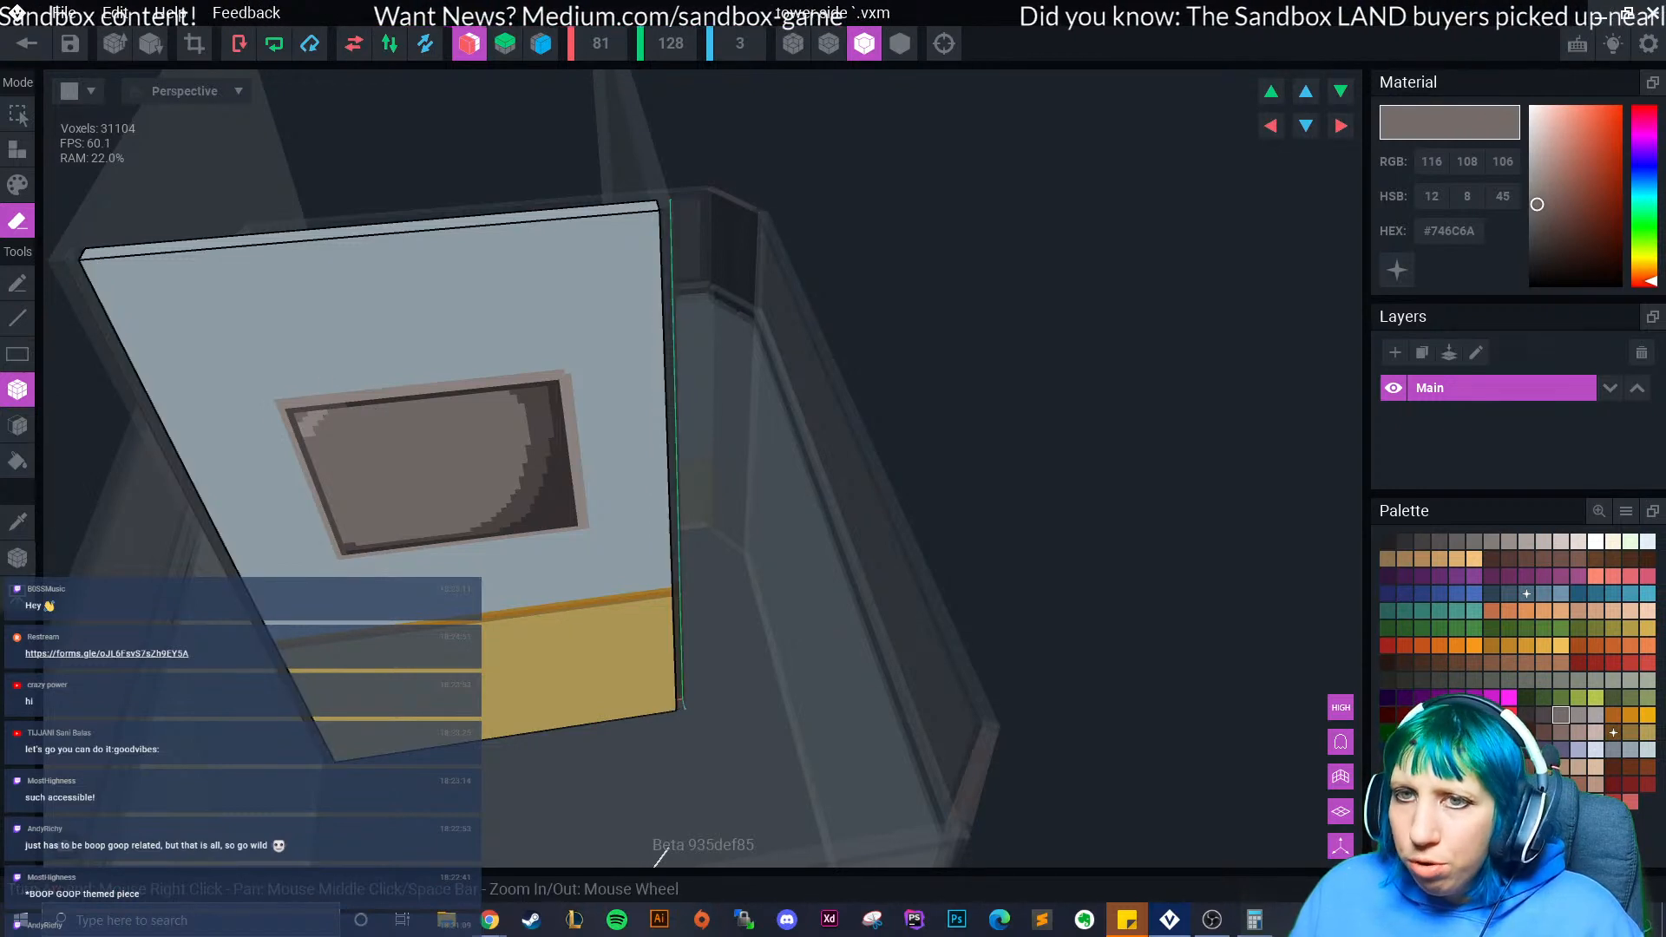
- Show the tower side model's pivot, close the model and return to the building 01 asset
click(17, 557)
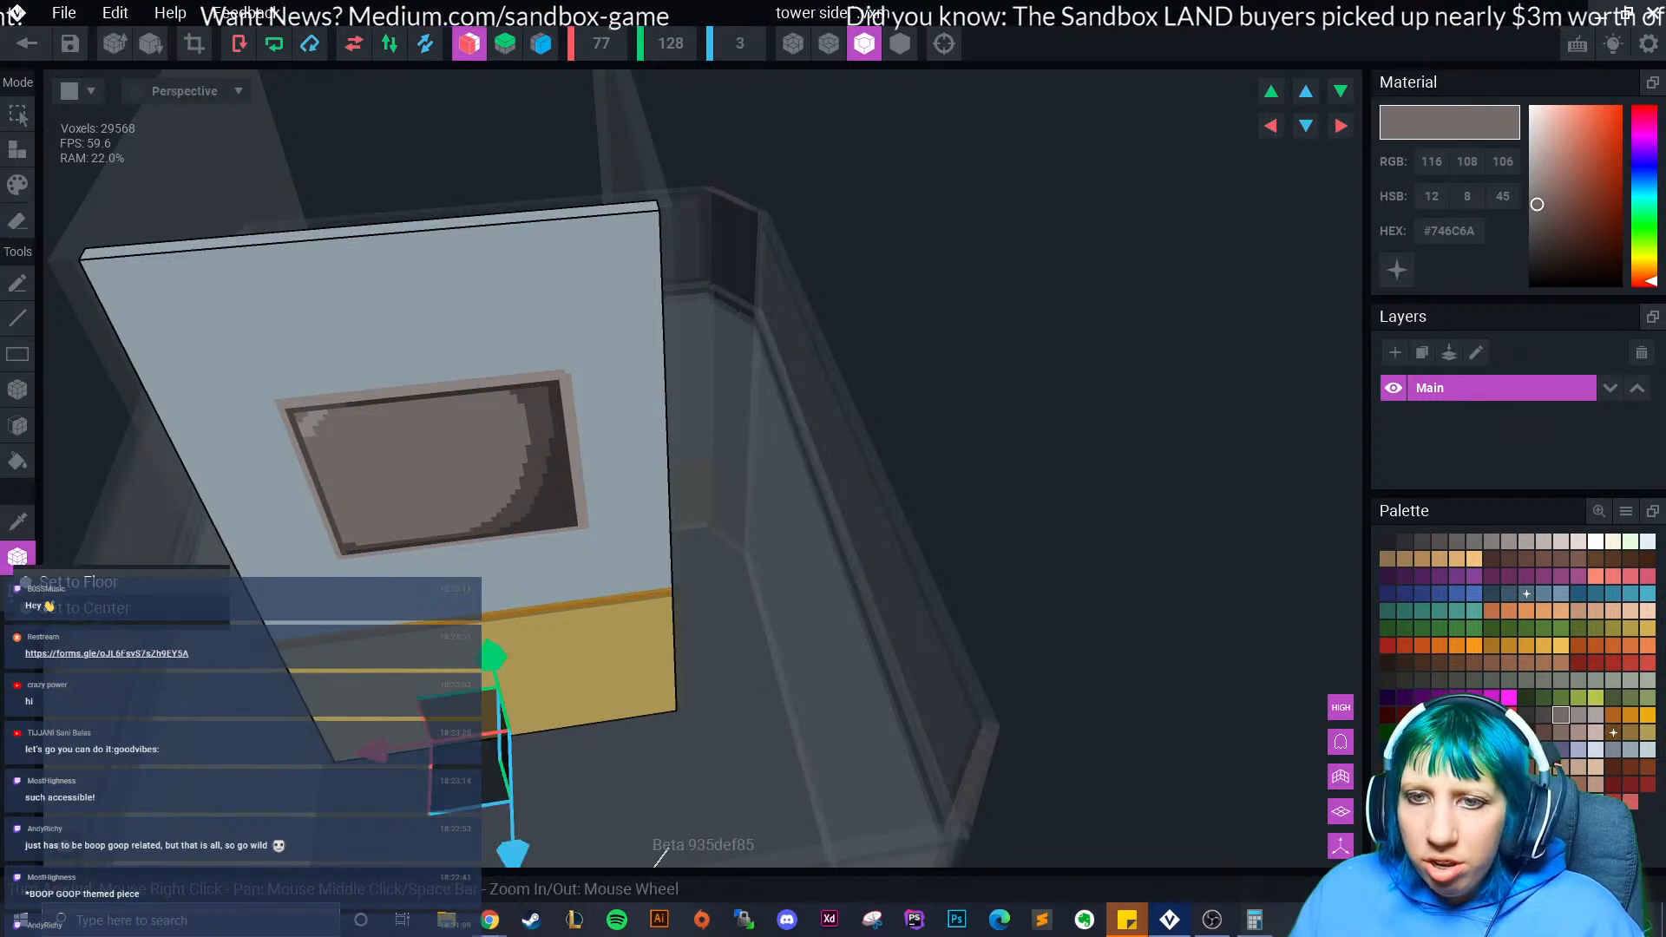
click(27, 44)
click(833, 335)
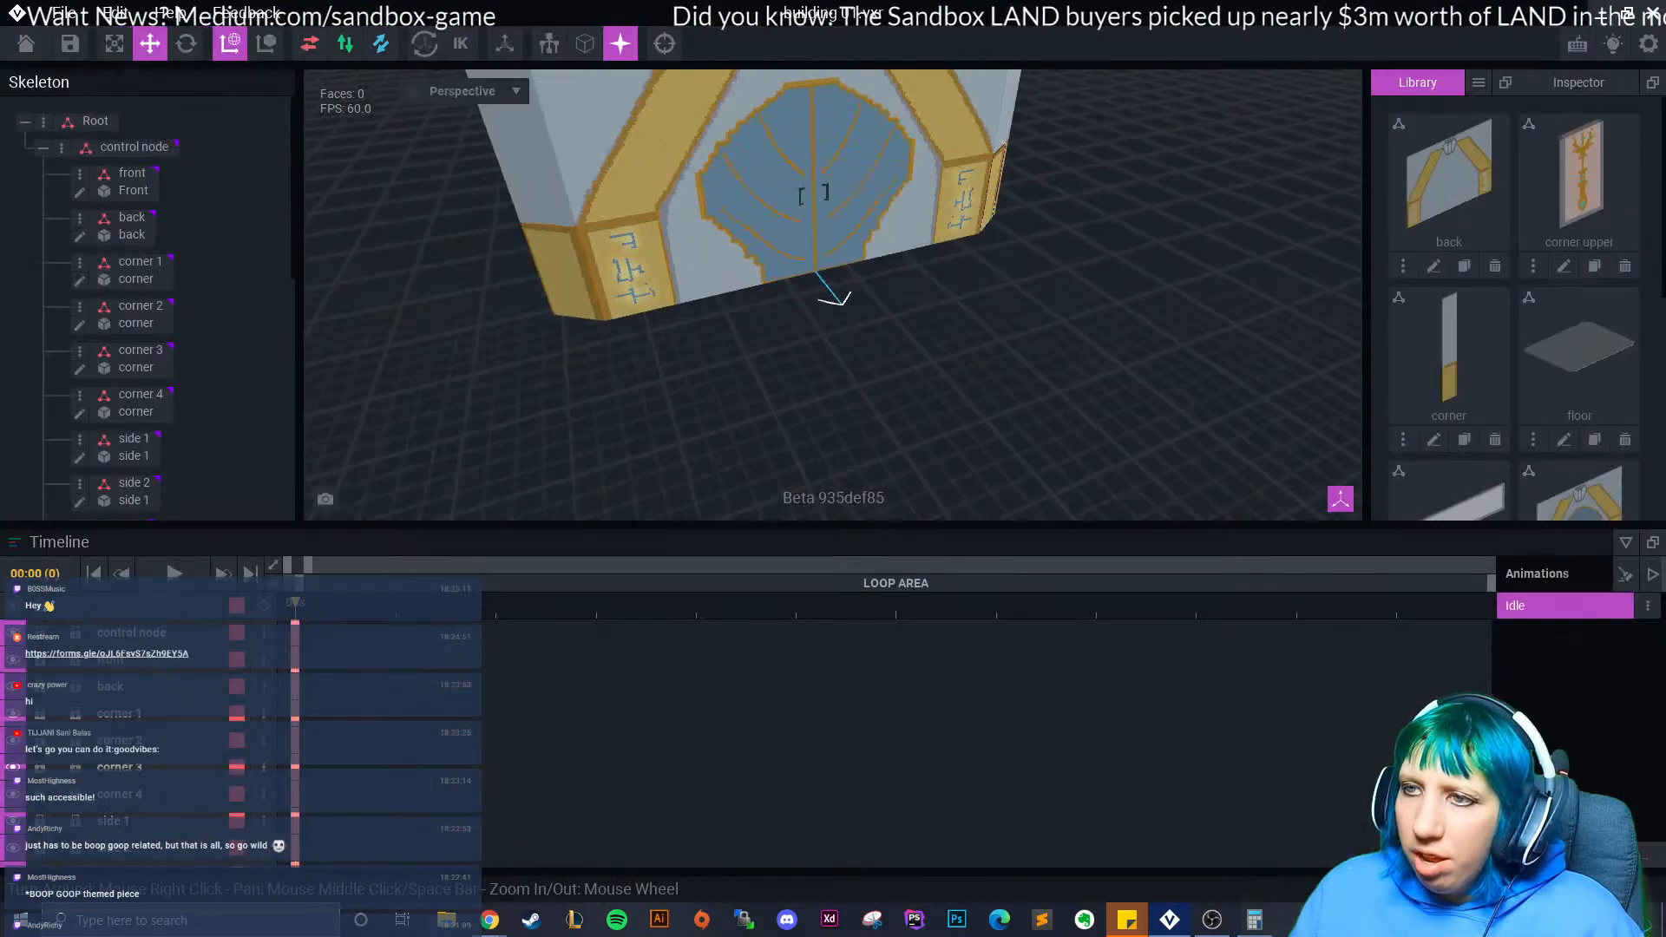
- Nudge the t side 1 wall into line between the front and back tower walls and inspect the corner joint
right_drag(665, 344, 985, 345)
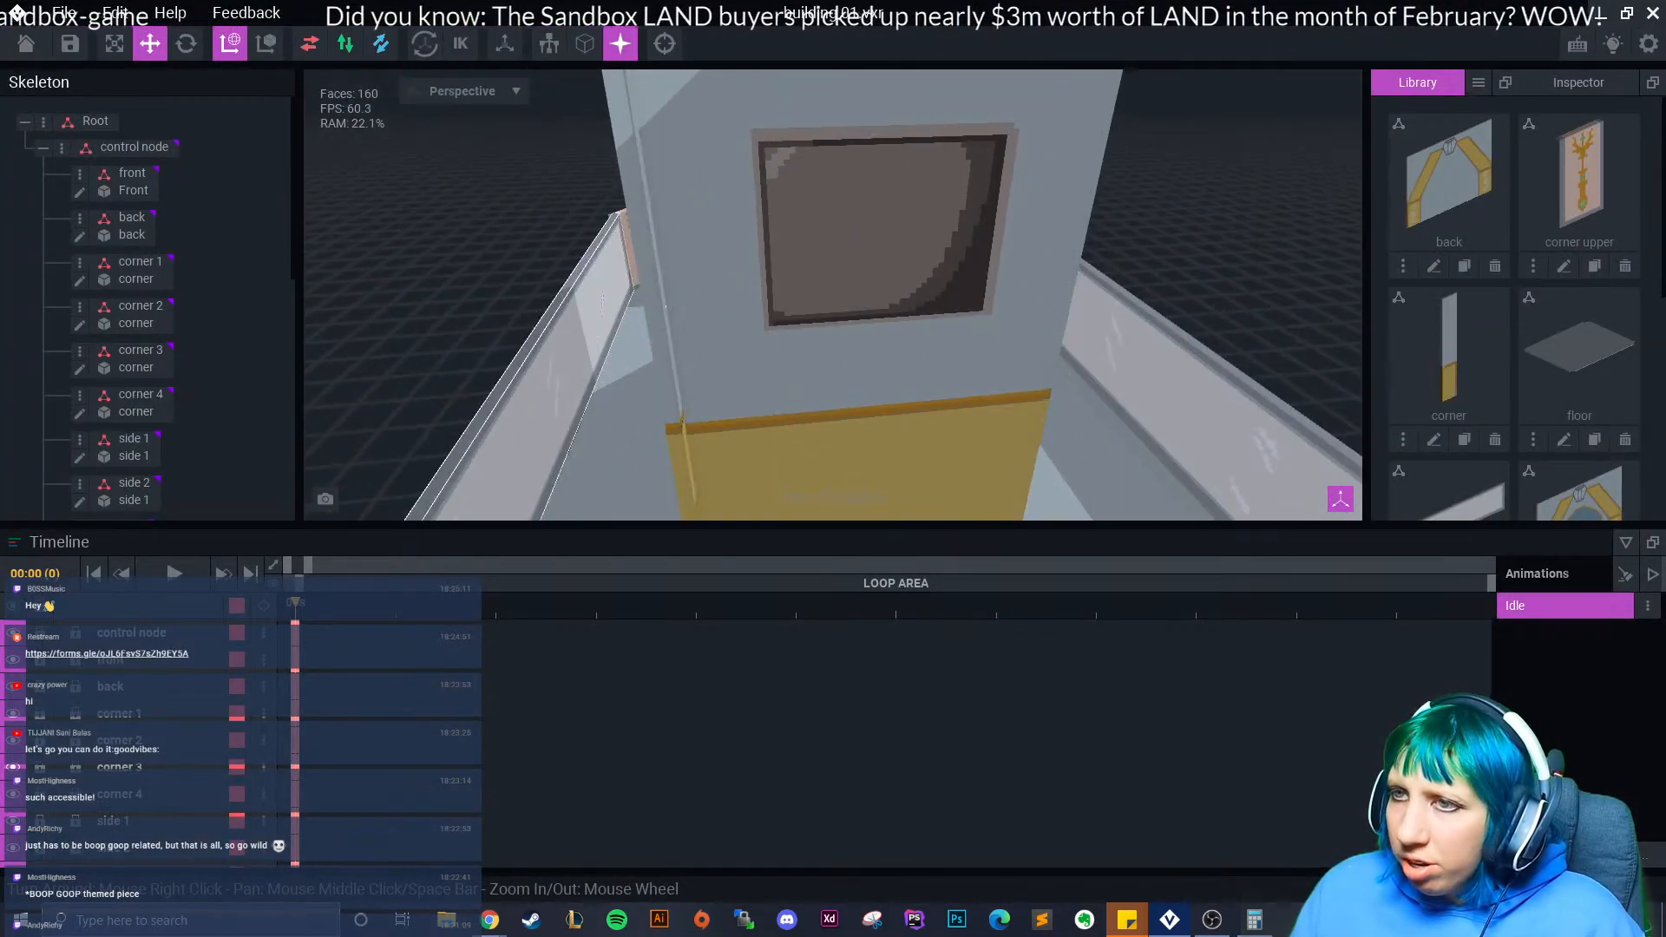
click(808, 373)
middle_drag(807, 373, 799, 271)
drag(783, 467, 777, 467)
click(1158, 143)
right_drag(1037, 226, 855, 250)
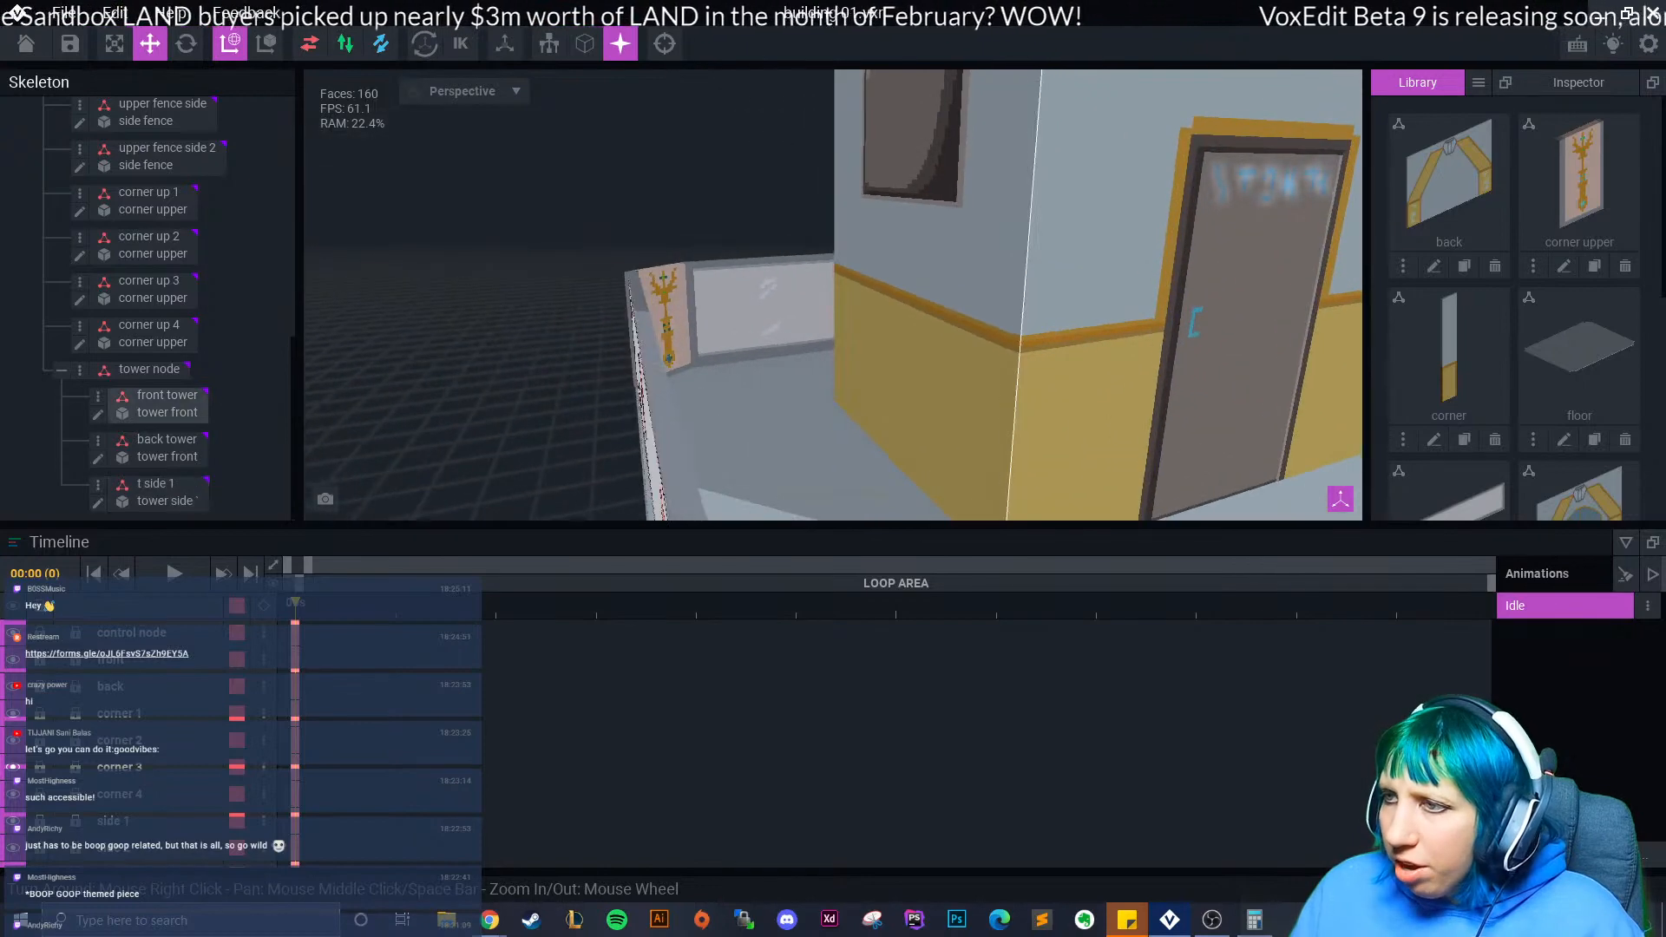
right_drag(568, 340, 638, 291)
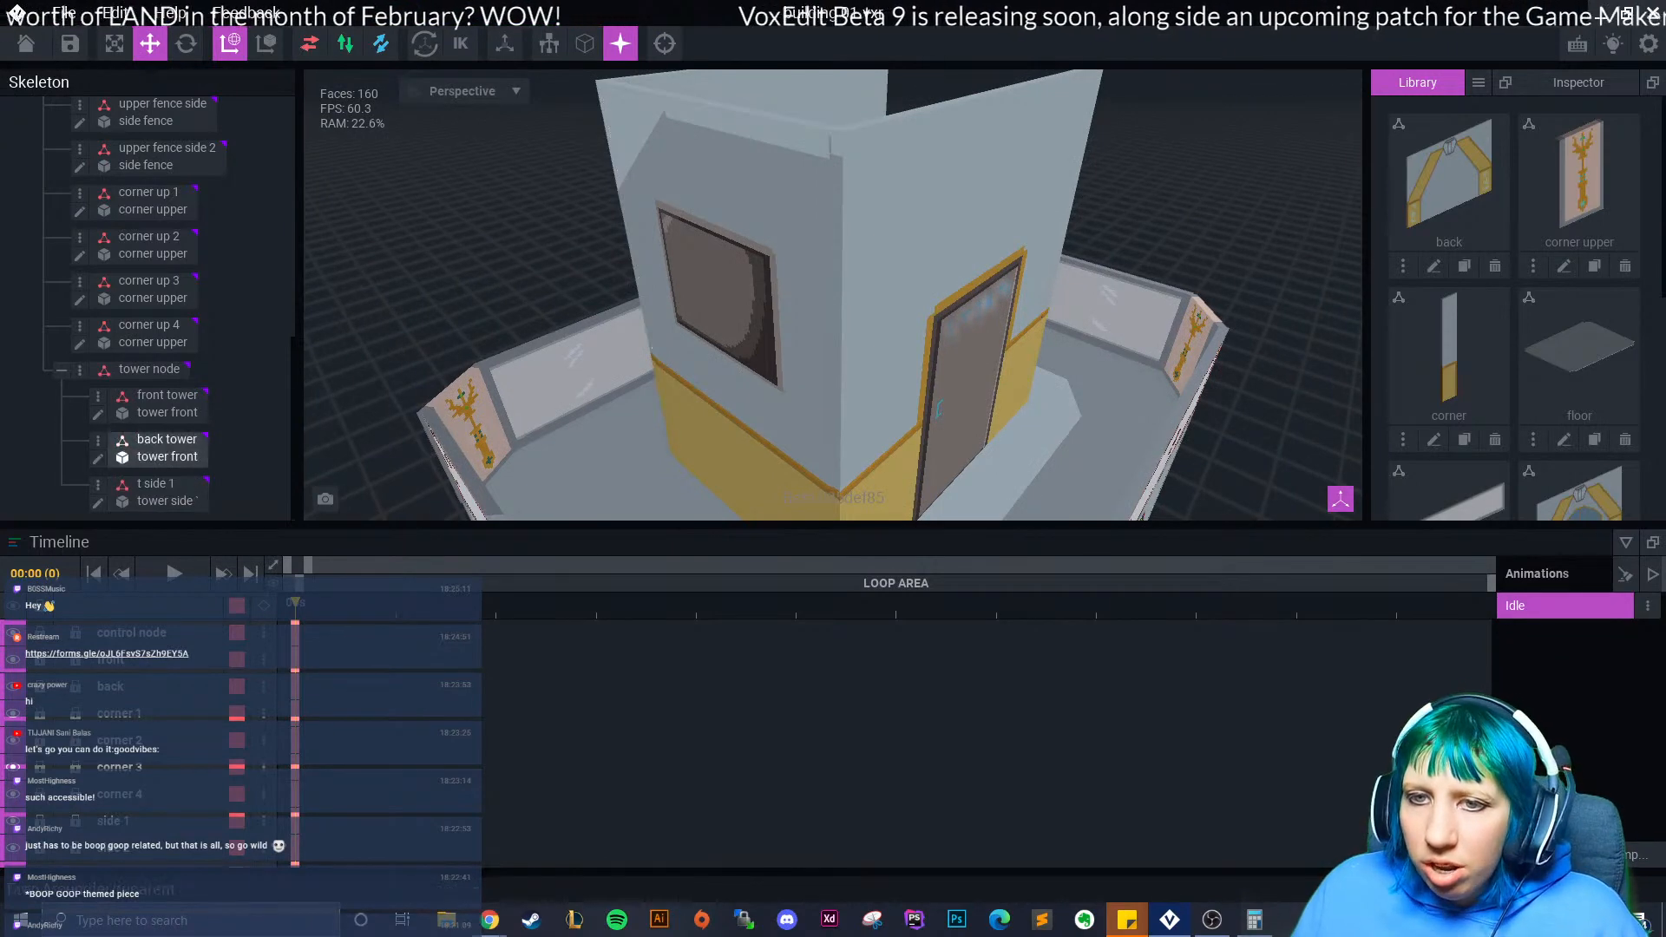
- Start duplicating the t side 1 node to make the tower's second side wall
right_click(98, 486)
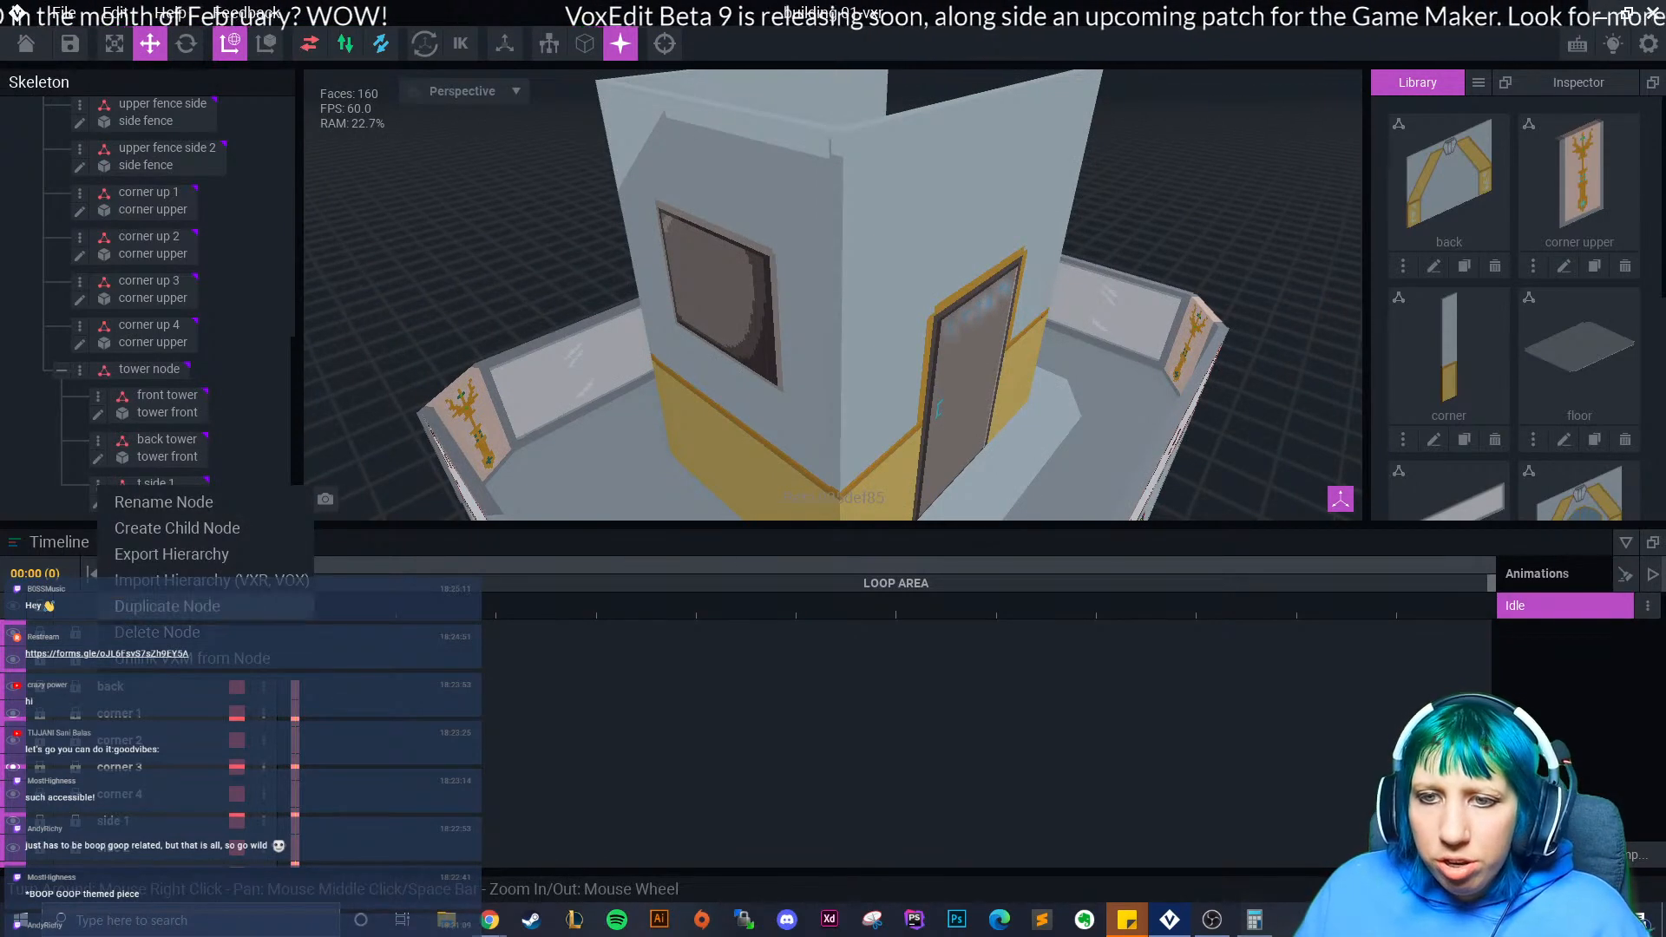
click(166, 606)
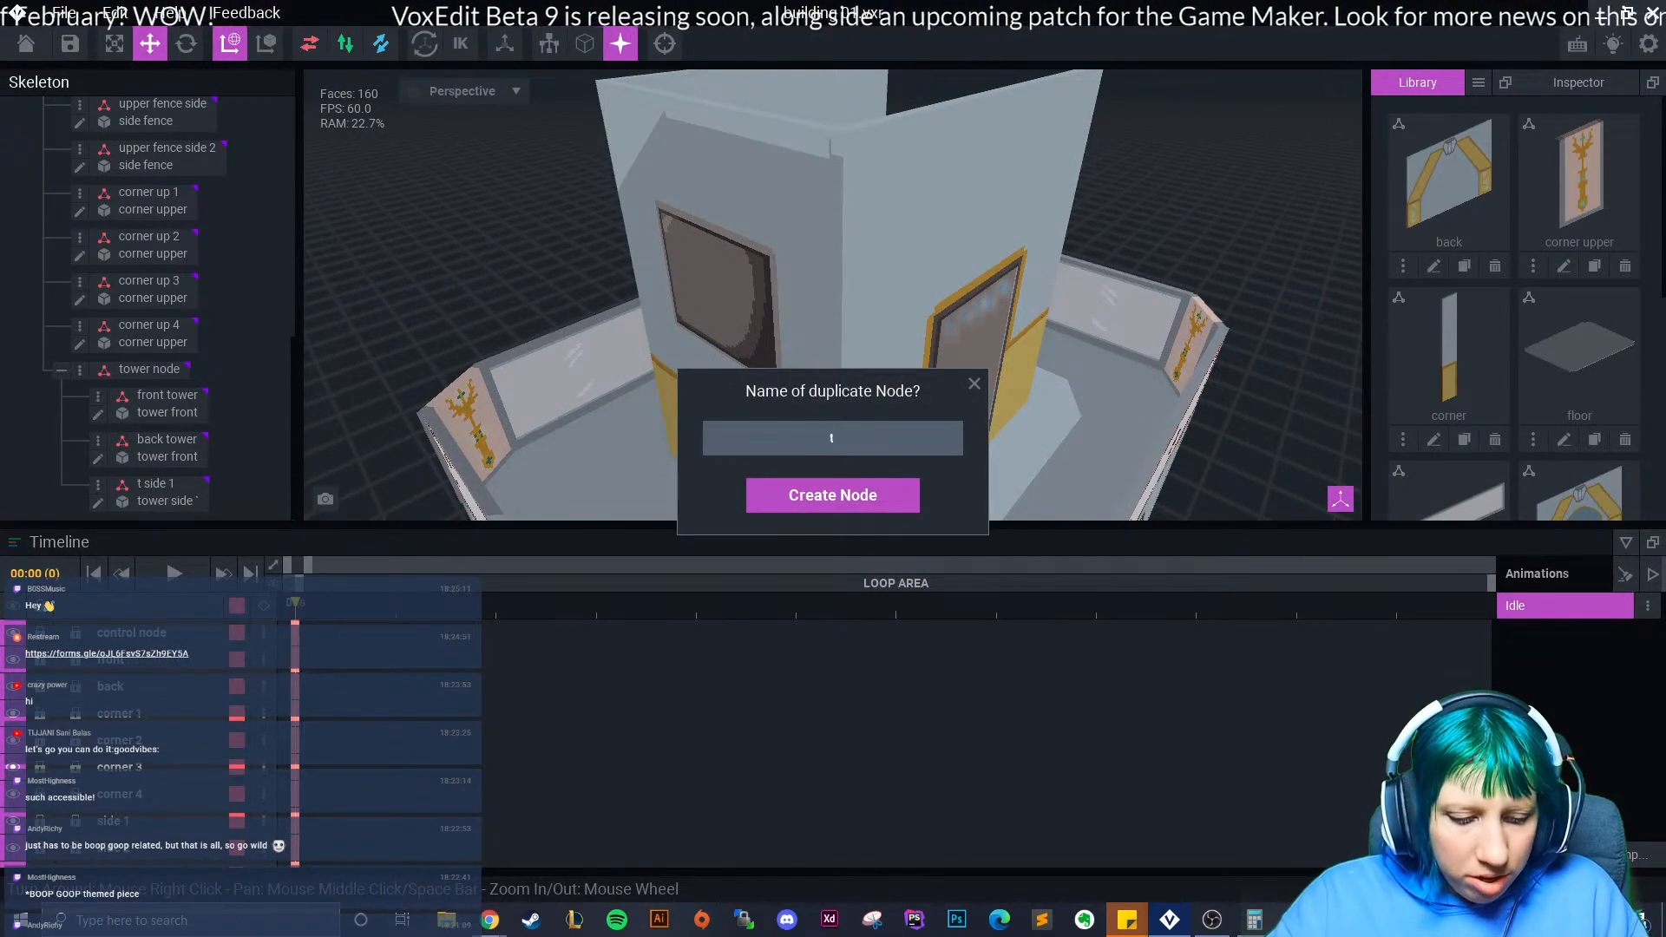
- Name the duplicated tower side node "t side 2" and move it to the open side of the tower opposite the first side wall
text(t side 2)
key(Return)
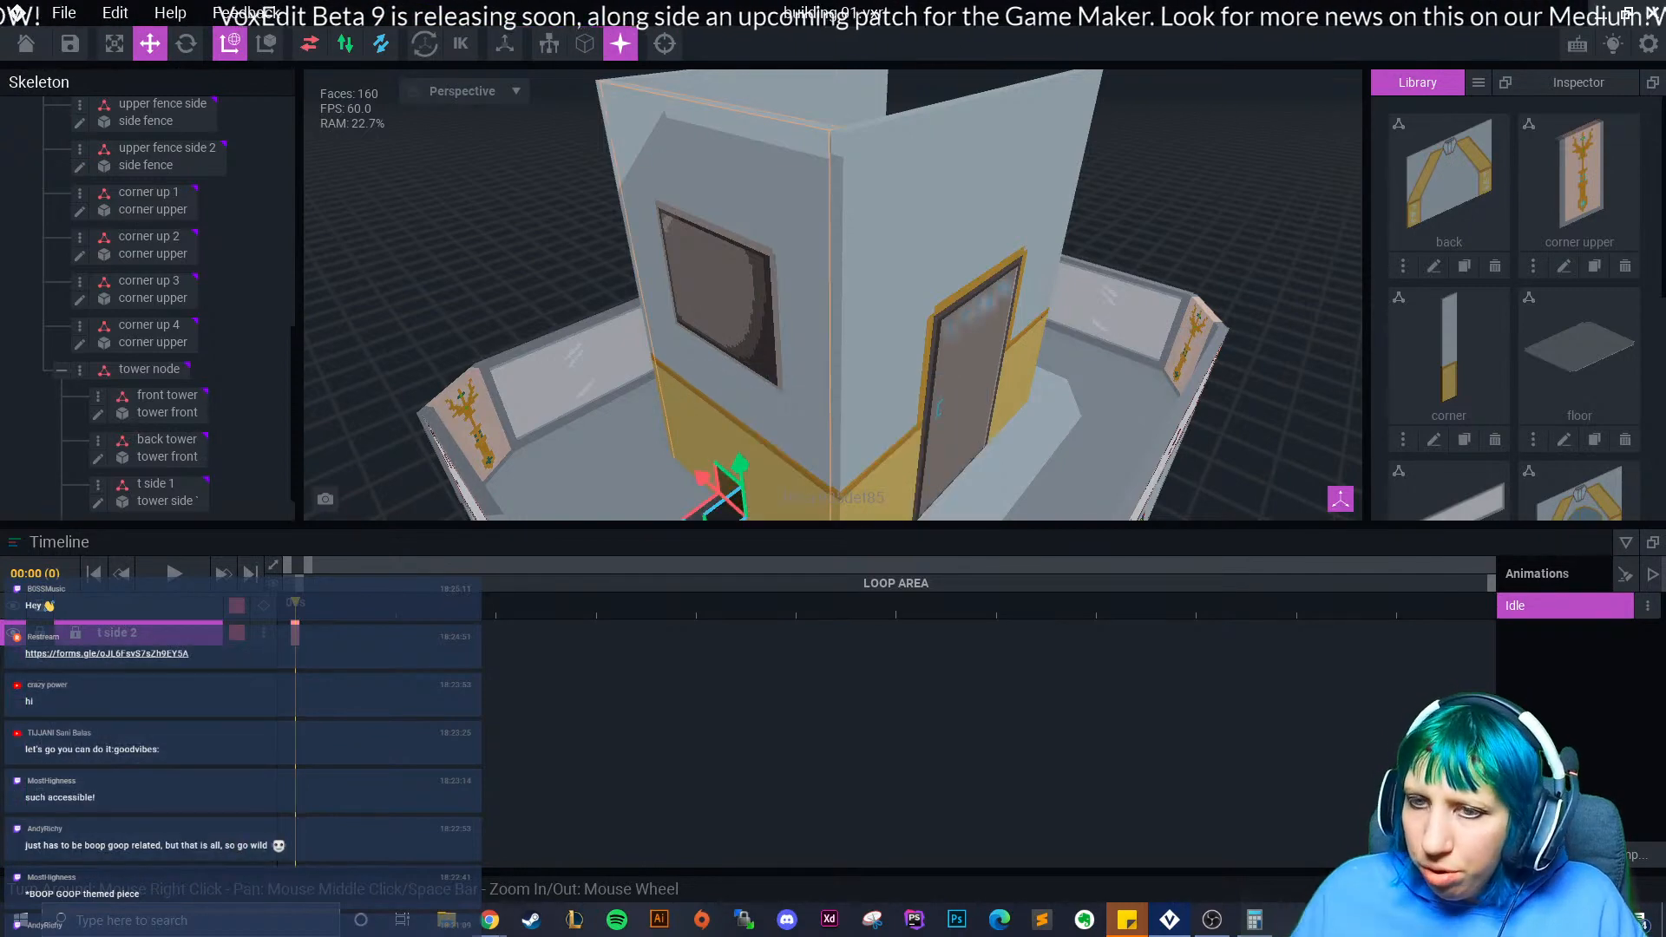
middle_drag(833, 364, 757, 325)
drag(651, 473, 920, 403)
right_drag(946, 382, 642, 371)
mouse_move(611, 370)
mouse_down()
mouse_move(633, 371)
mouse_move(620, 371)
mouse_up()
click(919, 347)
mouse_move(920, 347)
right_down()
mouse_move(781, 356)
mouse_move(738, 390)
mouse_move(755, 399)
mouse_move(660, 395)
right_up()
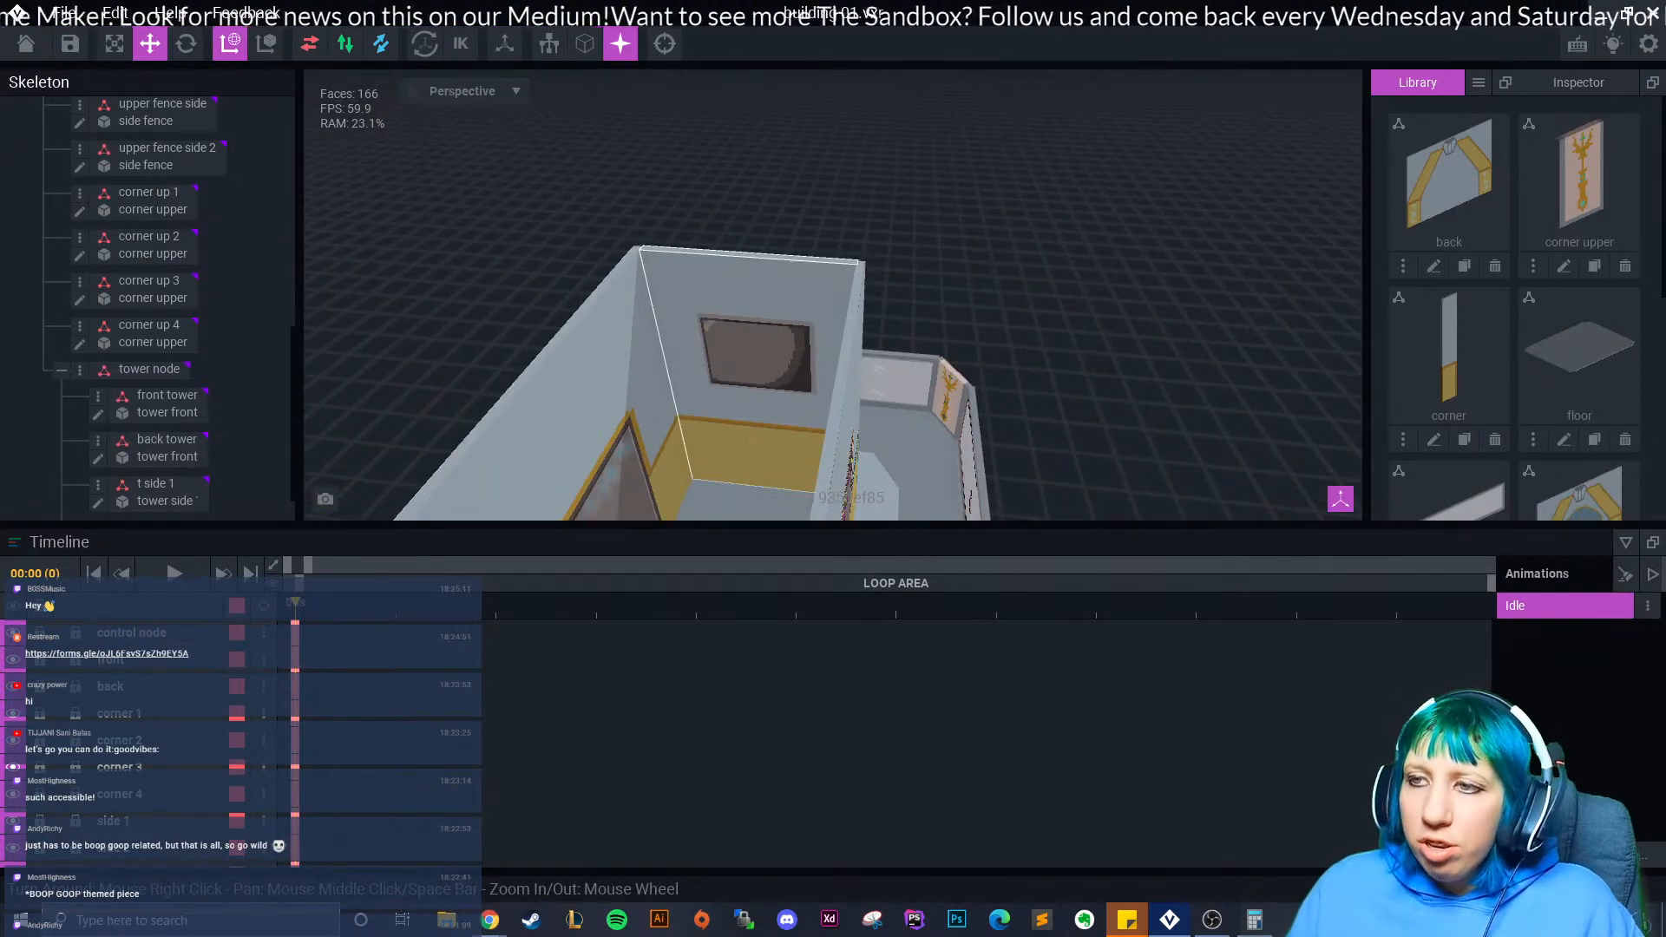
- Examine the four tower walls and the surrounding fence from several angles and distances
right_drag(764, 417, 859, 427)
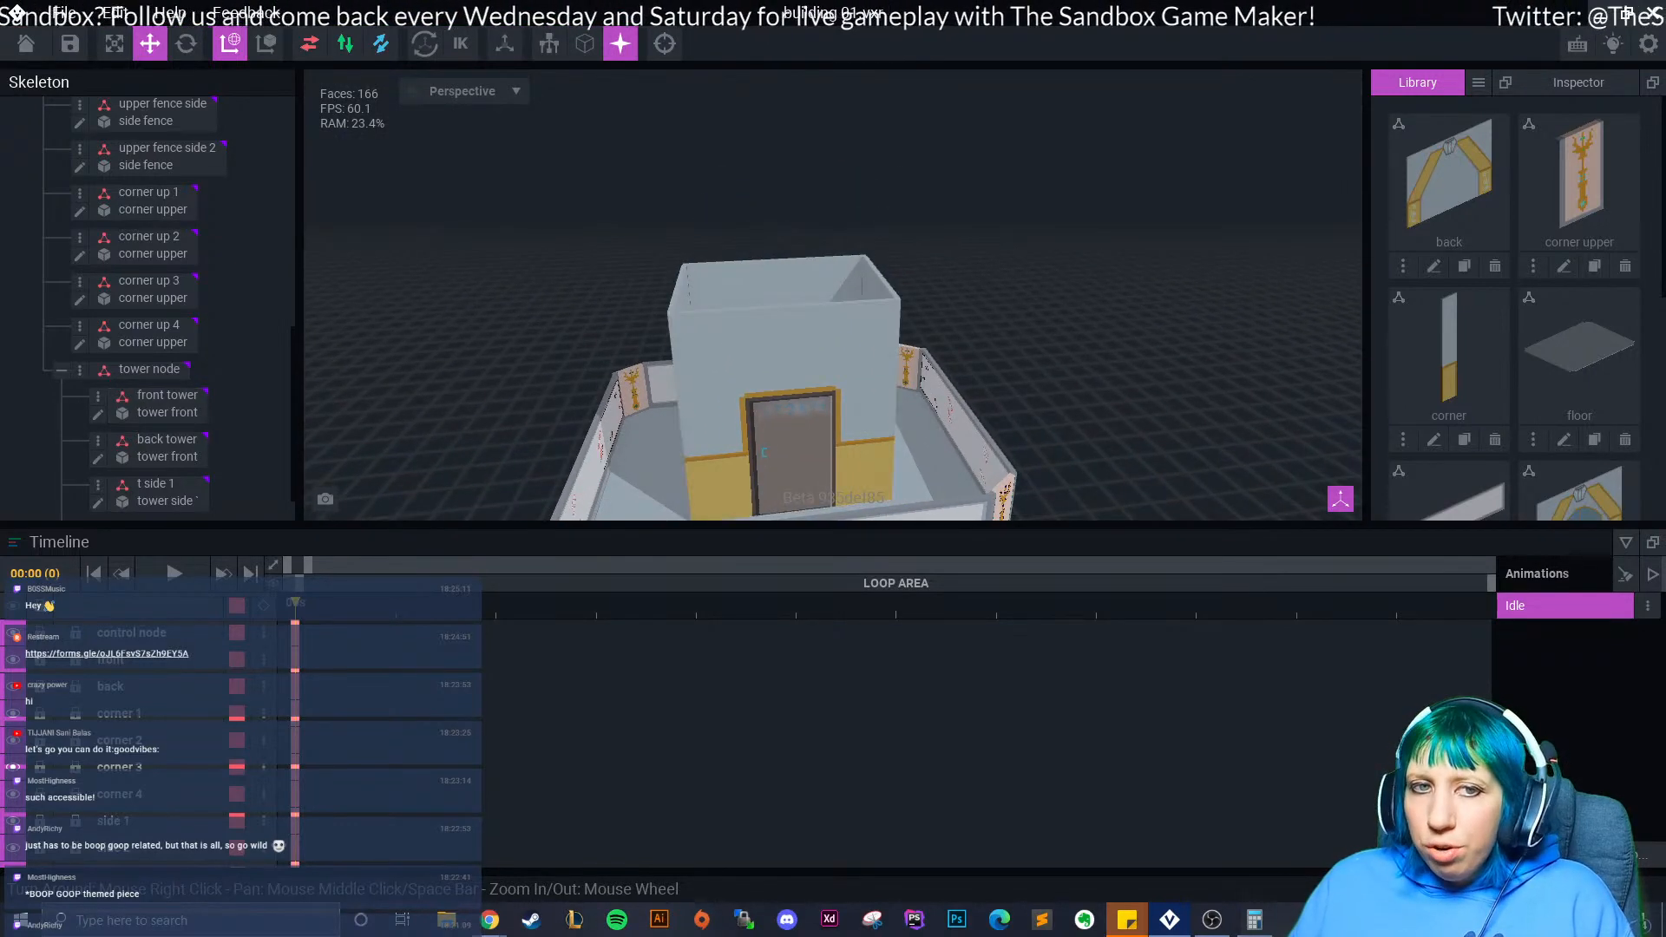
right_drag(900, 381, 1013, 397)
scroll(898, 365, up, 5)
scroll(898, 368, down, 4)
scroll(965, 379, down, 3)
scroll(968, 382, up, 1)
scroll(968, 382, up, 3)
scroll(1012, 395, down, 2)
scroll(939, 286, up, 1)
middle_drag(939, 286, 907, 324)
right_drag(908, 324, 910, 324)
scroll(910, 324, up, 1)
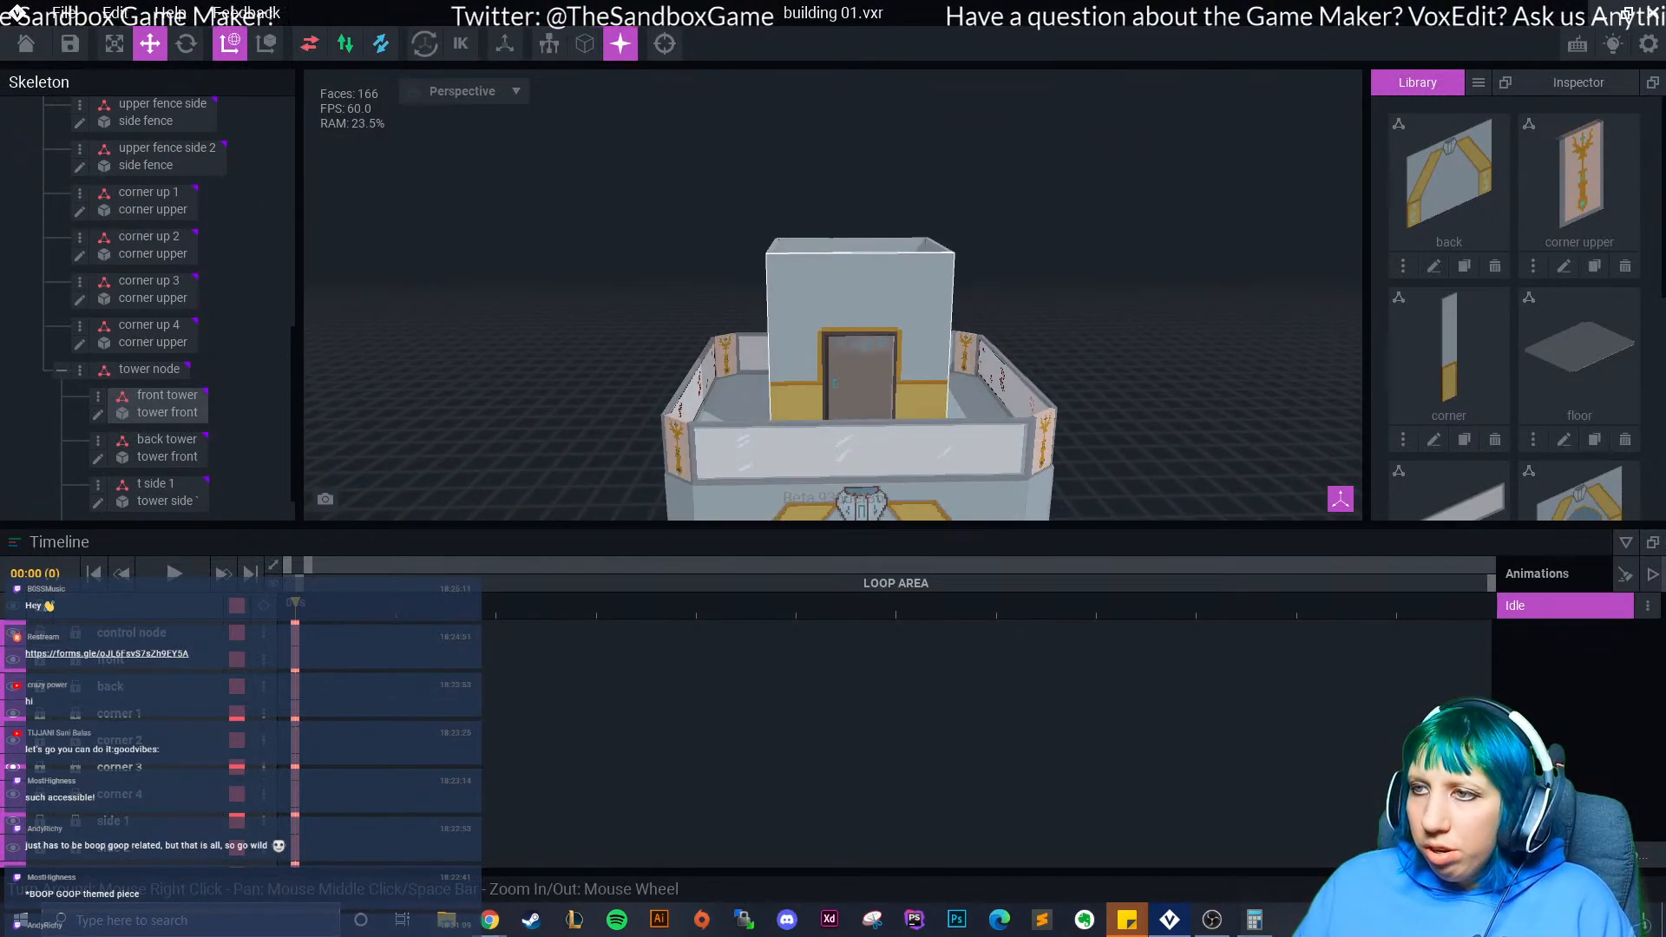
- Open the tower front model of the front tower node in the voxel editor
click(834, 382)
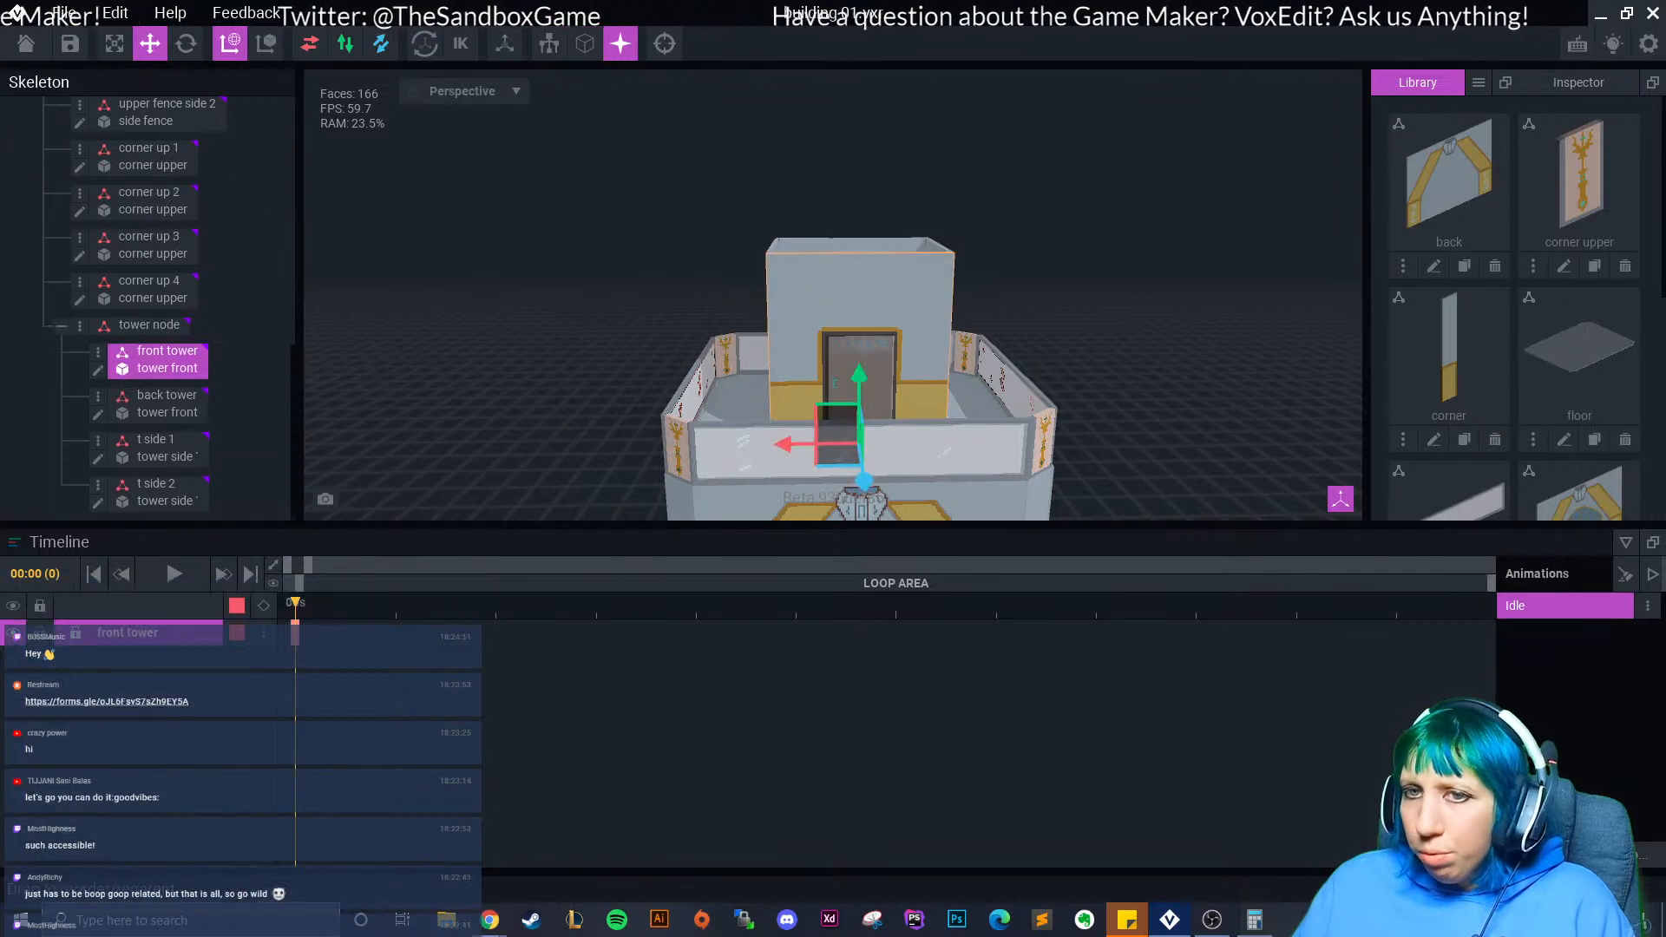
click(98, 370)
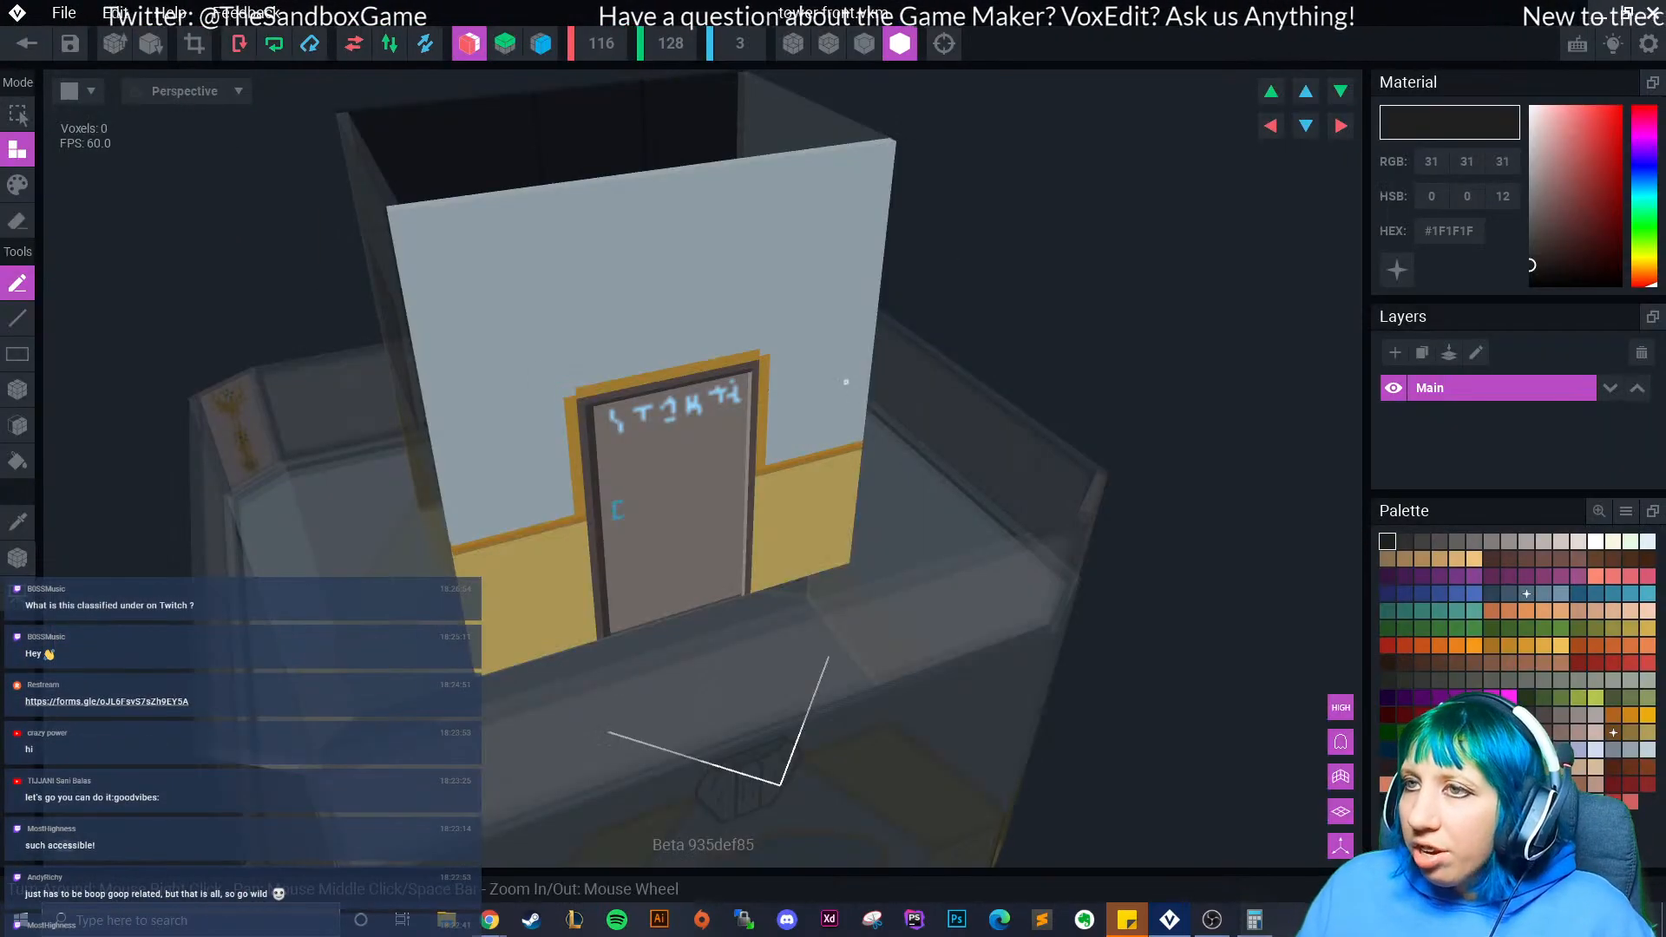
right_drag(737, 282, 658, 228)
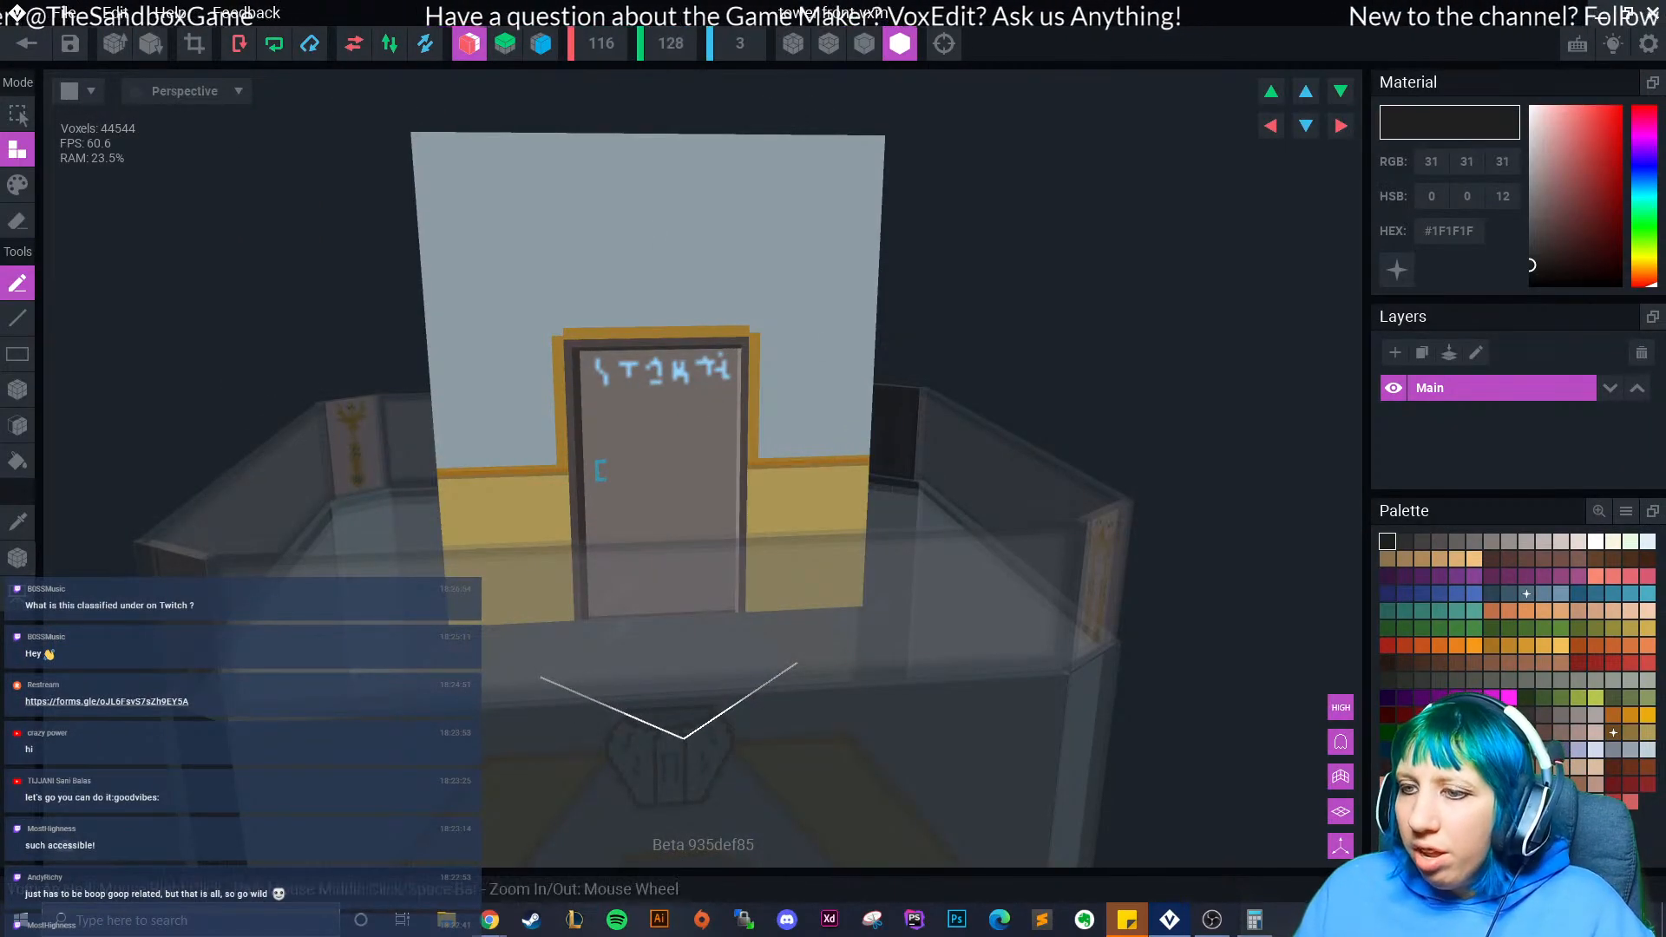
- Calculate 32 × 6 in Calculator and close it
click(1255, 920)
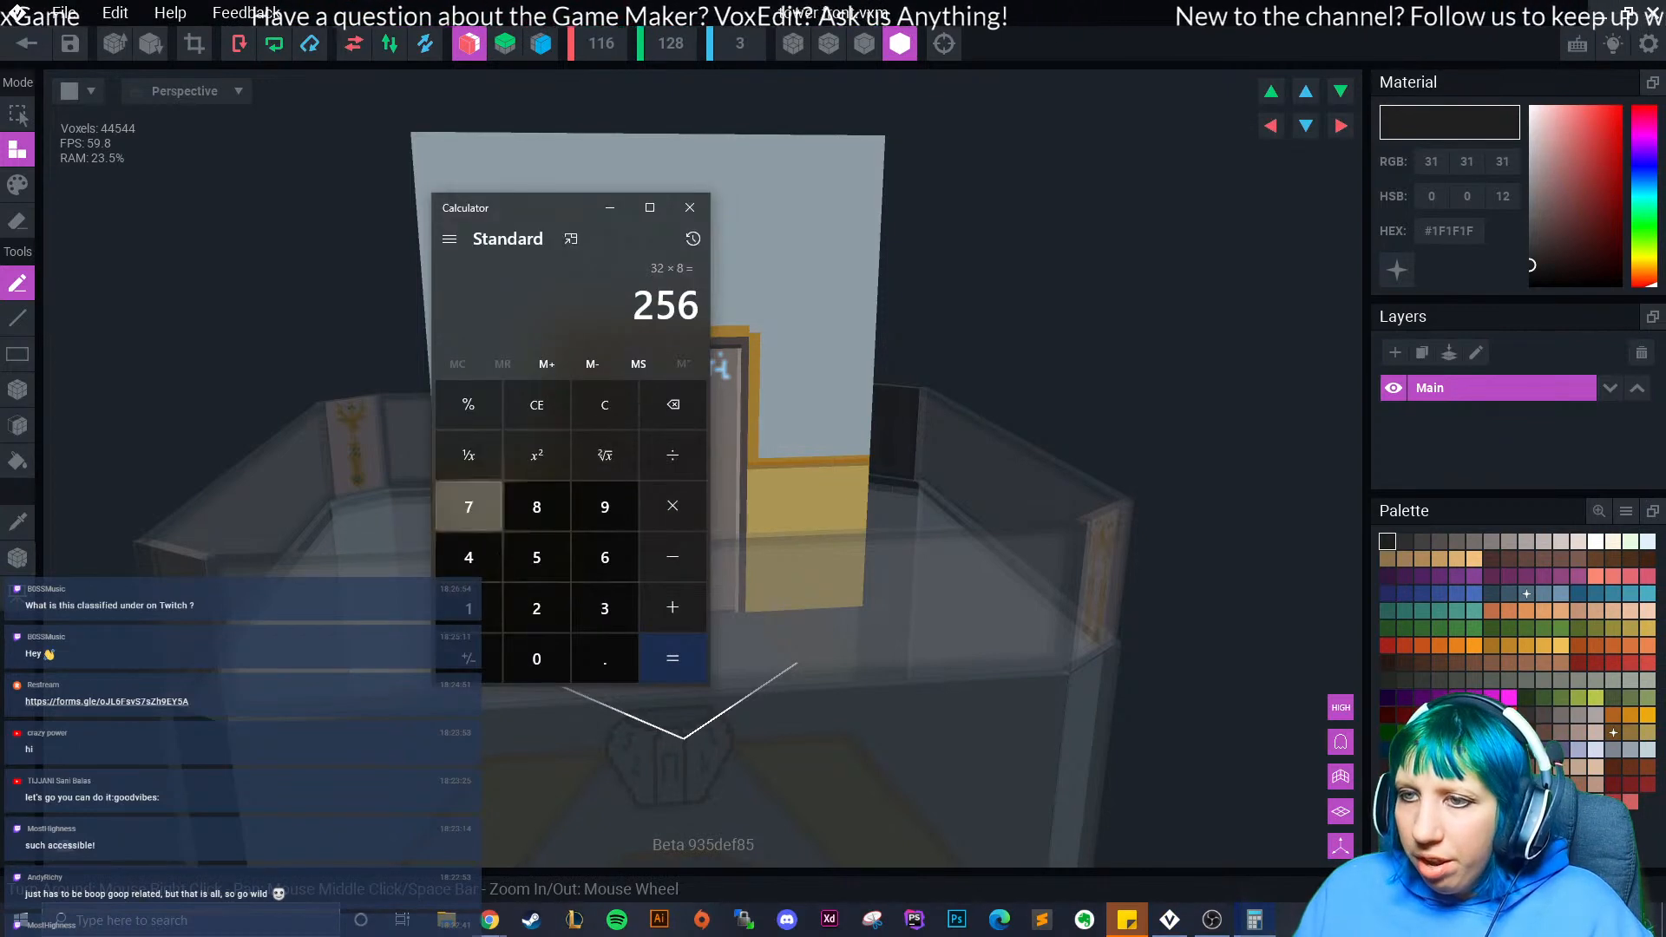
click(605, 406)
click(605, 609)
click(536, 609)
click(673, 506)
click(605, 557)
click(672, 659)
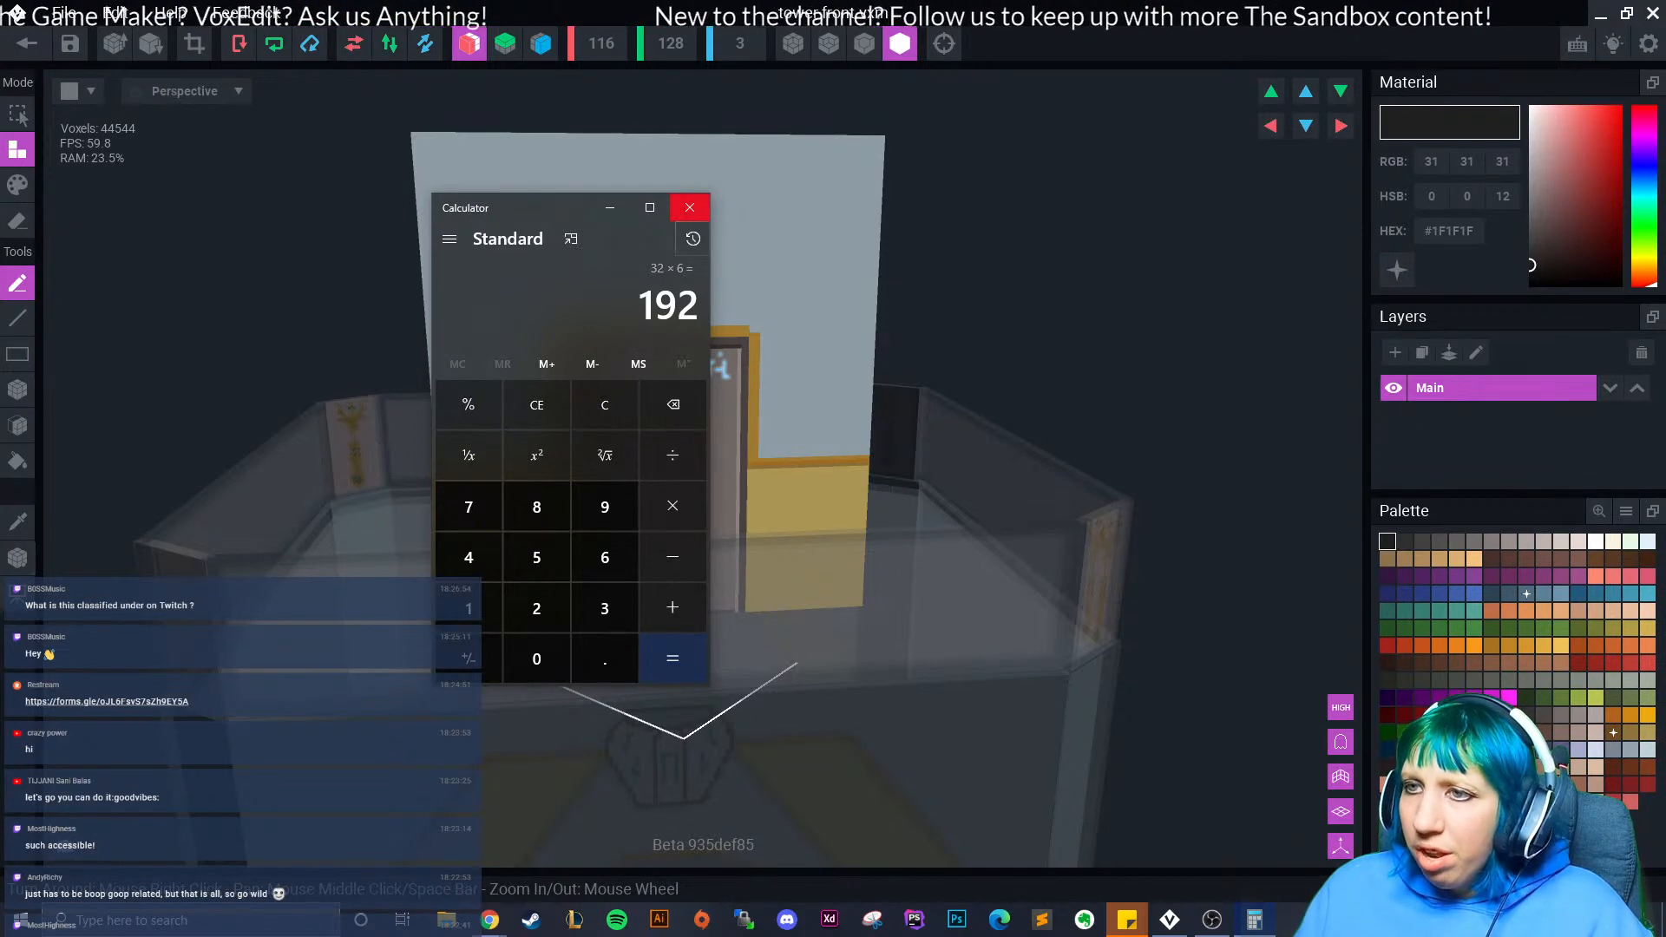
click(690, 207)
- Set the tower front model's Y height to 192 voxels
text(19)
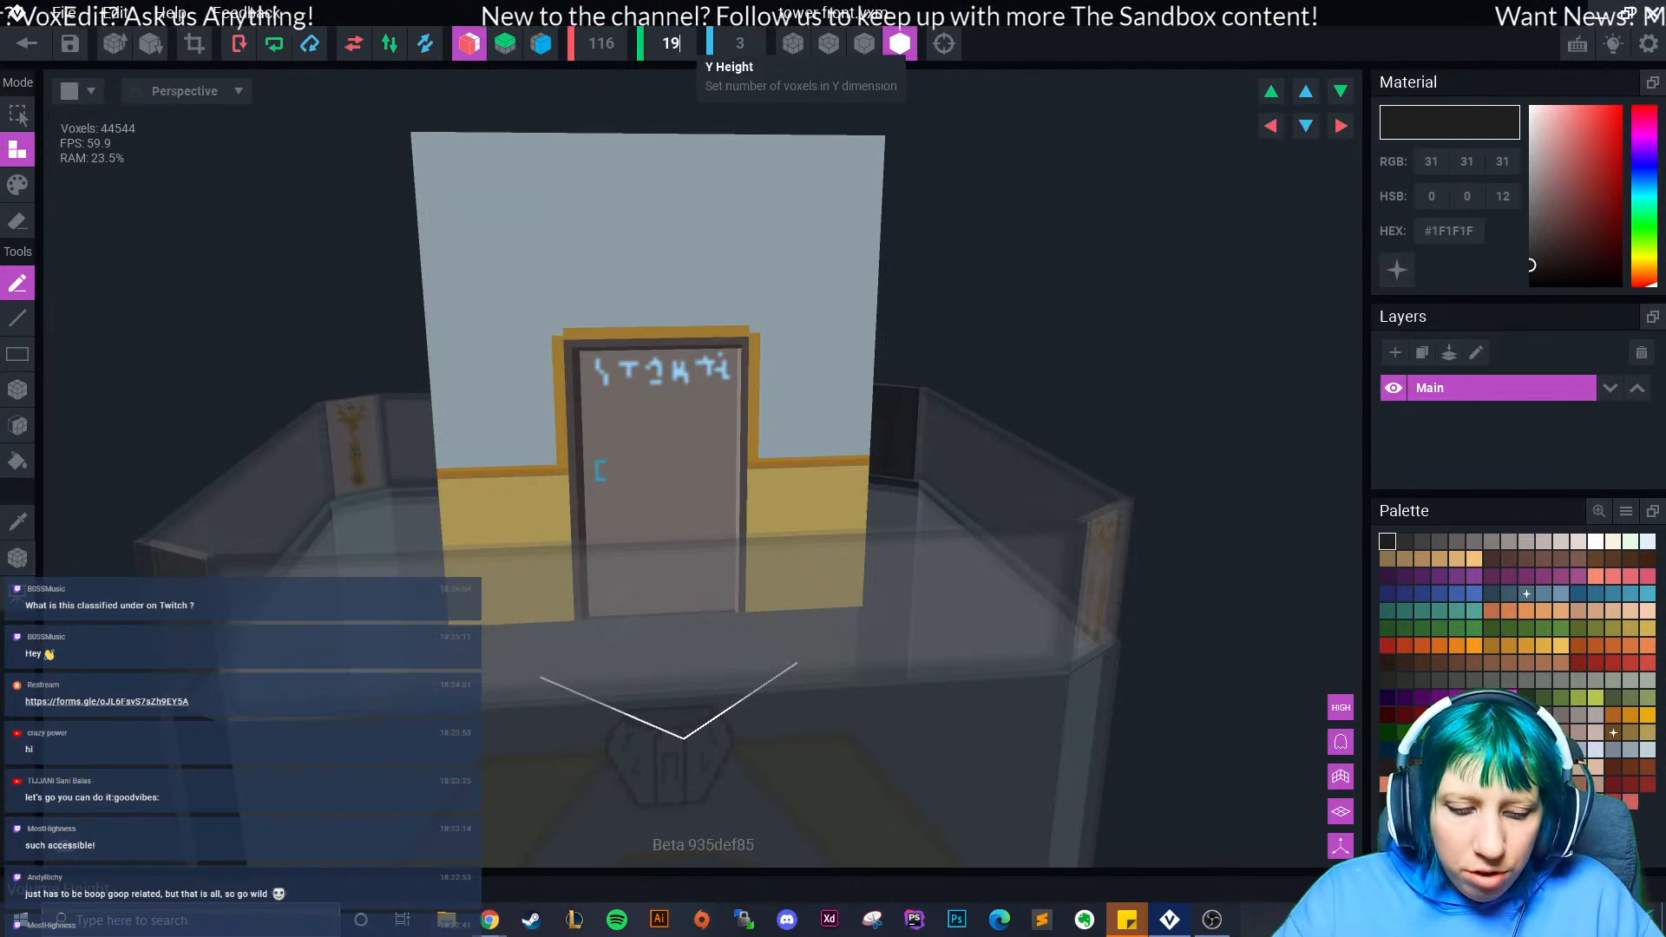
text(2)
key(Return)
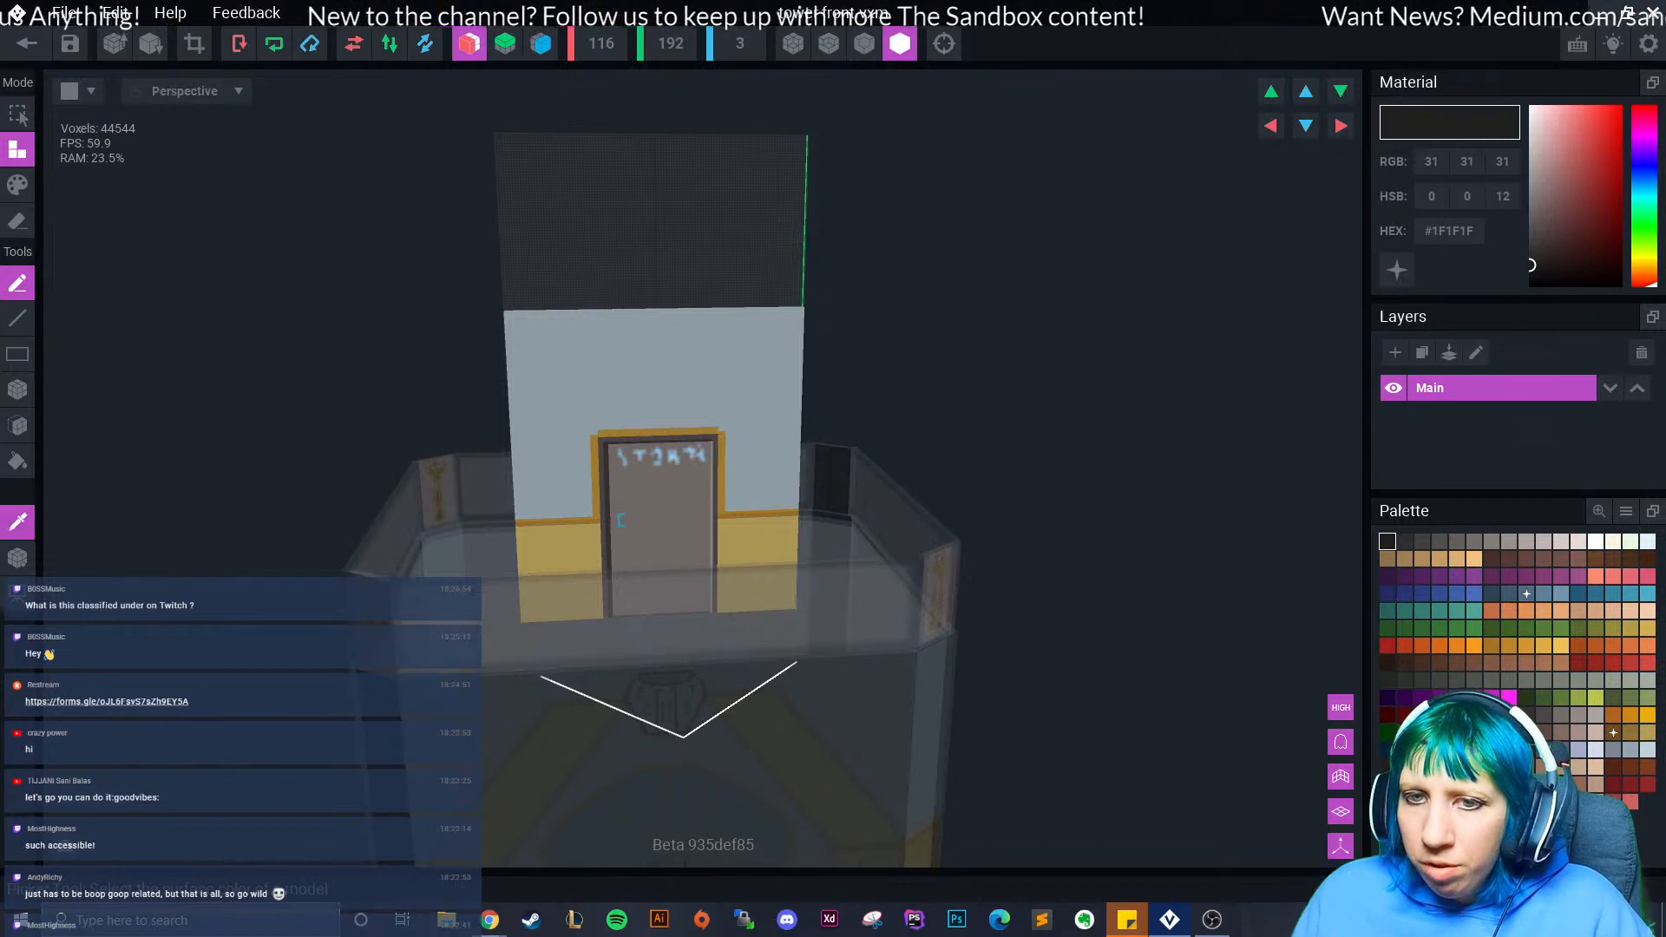
- Fill the empty upper part of the tower front with the sampled wall colour #96A4AE, and save the model on returning to the building
click(17, 522)
click(529, 357)
click(17, 425)
click(598, 227)
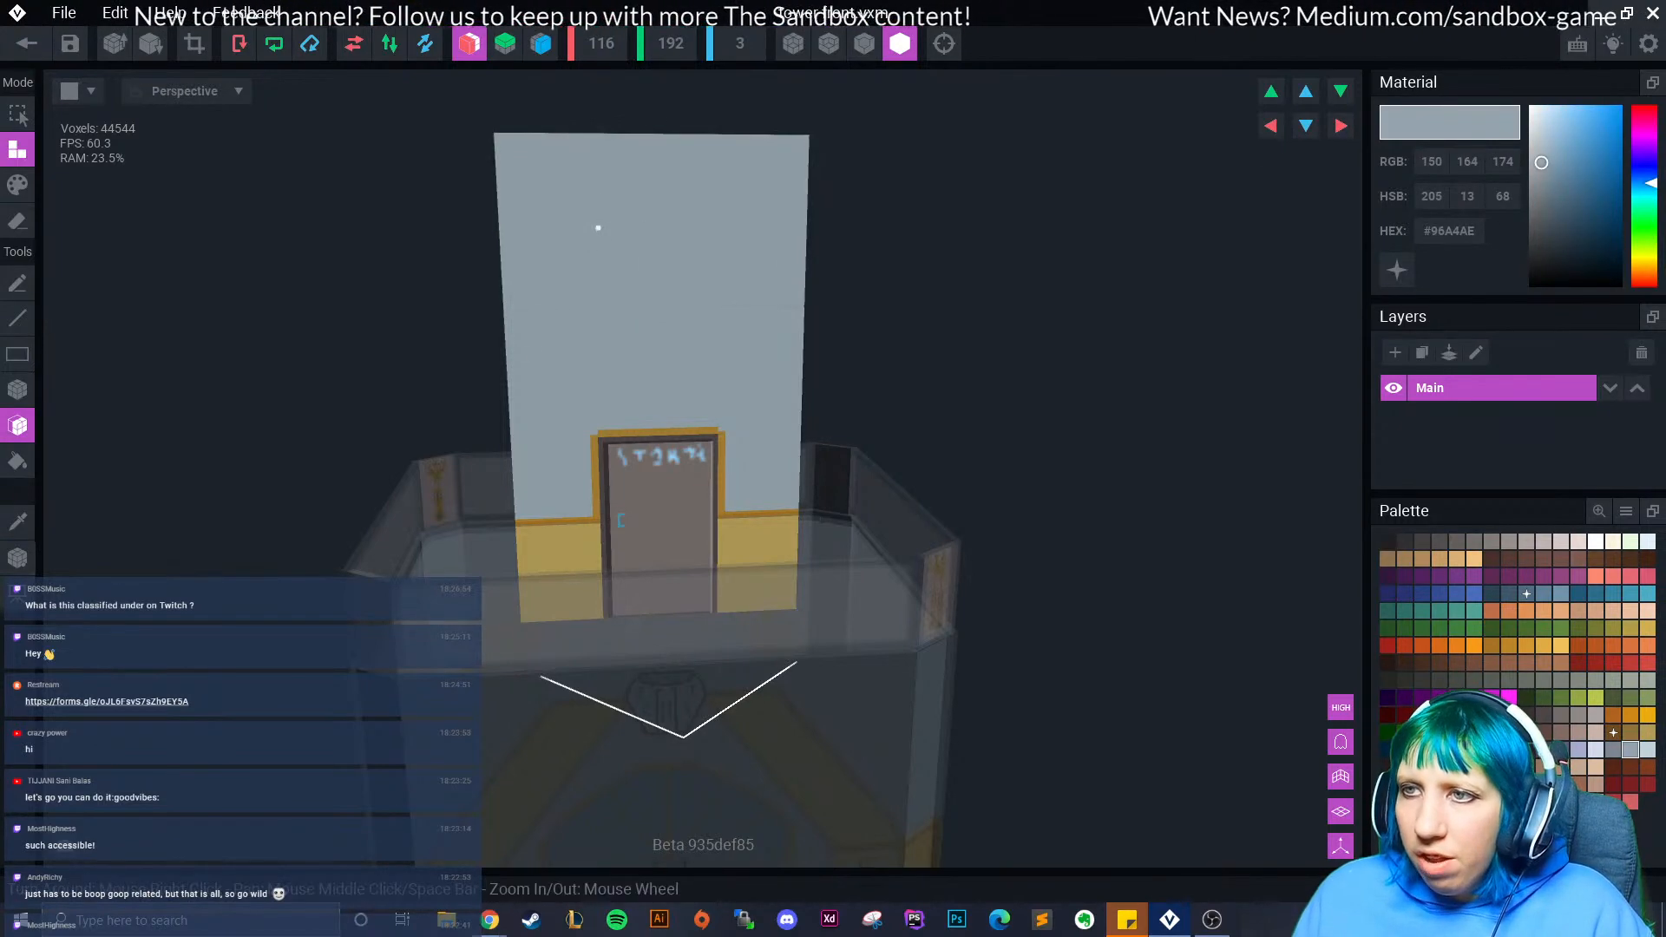
click(27, 43)
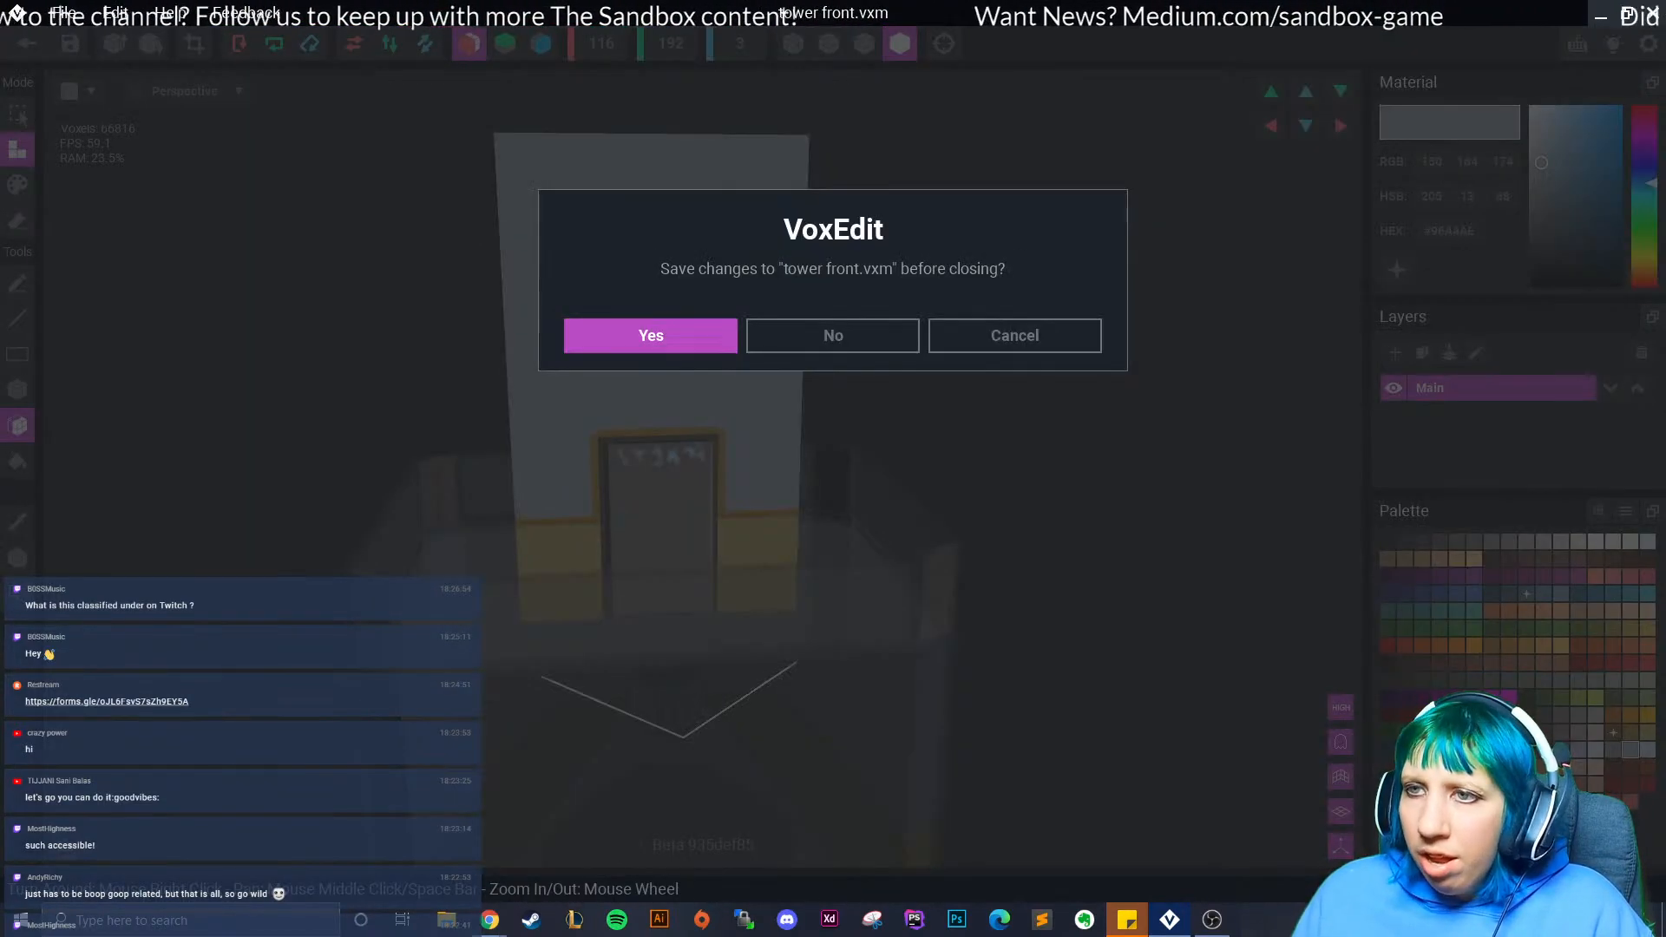
click(651, 335)
- Open the tower side model for editing and set its Y height to 192 voxels
middle_drag(695, 260, 703, 451)
right_drag(642, 365, 755, 369)
click(720, 382)
click(98, 459)
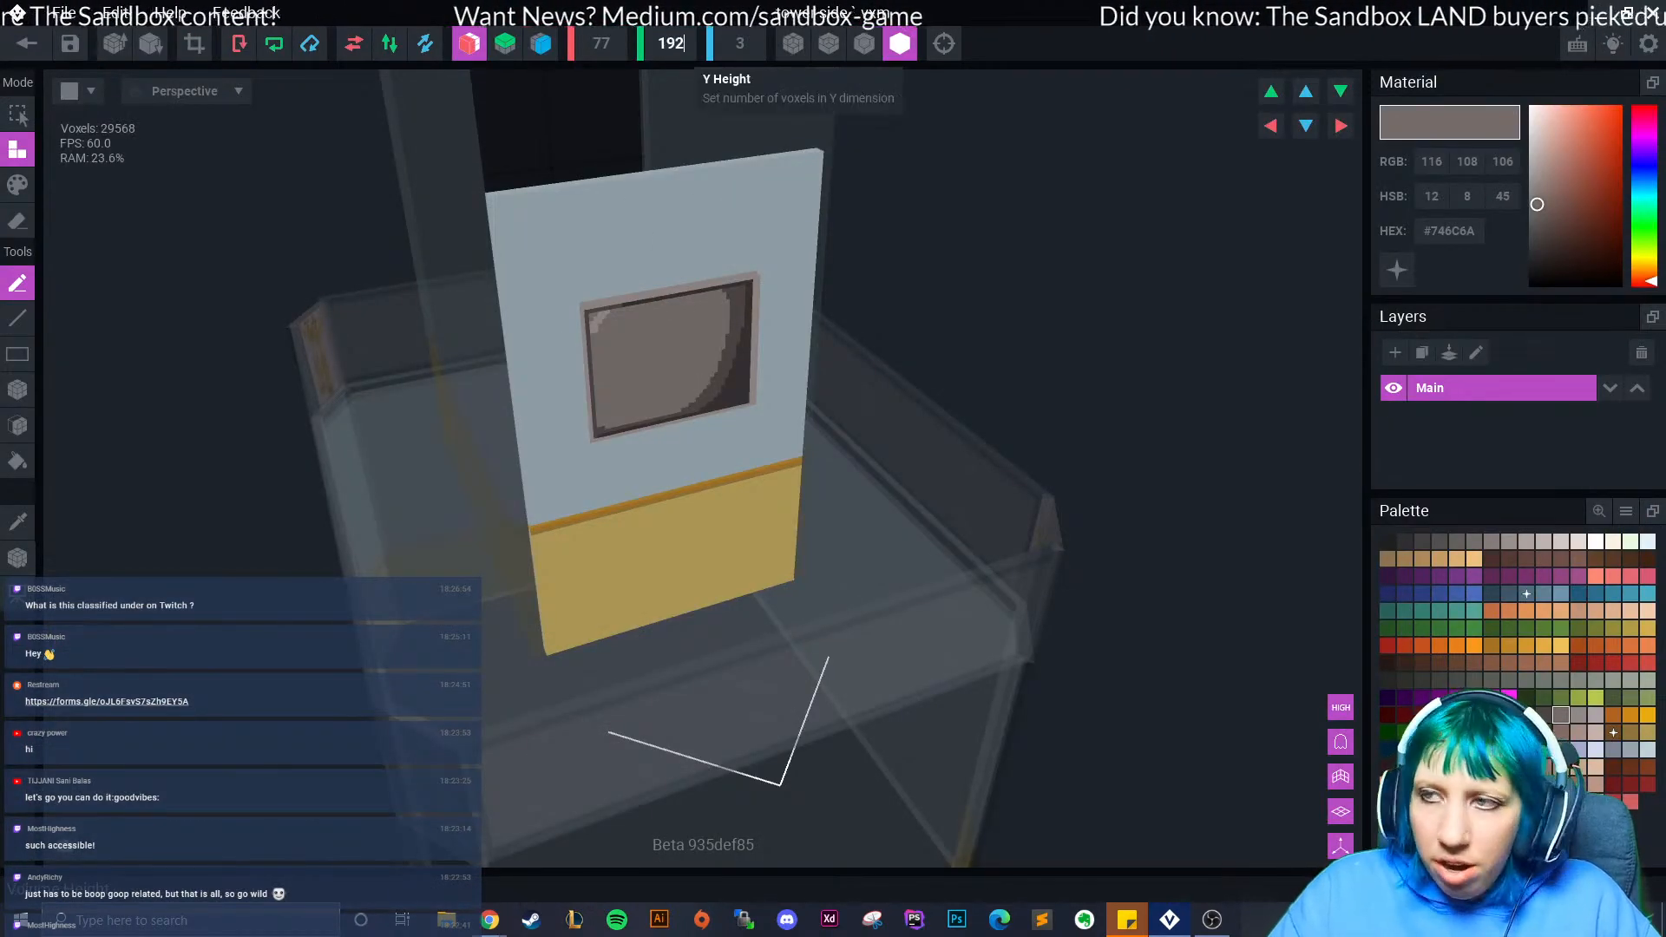
- Sample the wall colour #96A4AE and fill the empty upper part of the tower side wall with it
click(17, 522)
click(701, 391)
right_drag(707, 416, 503, 425)
drag(666, 255, 674, 266)
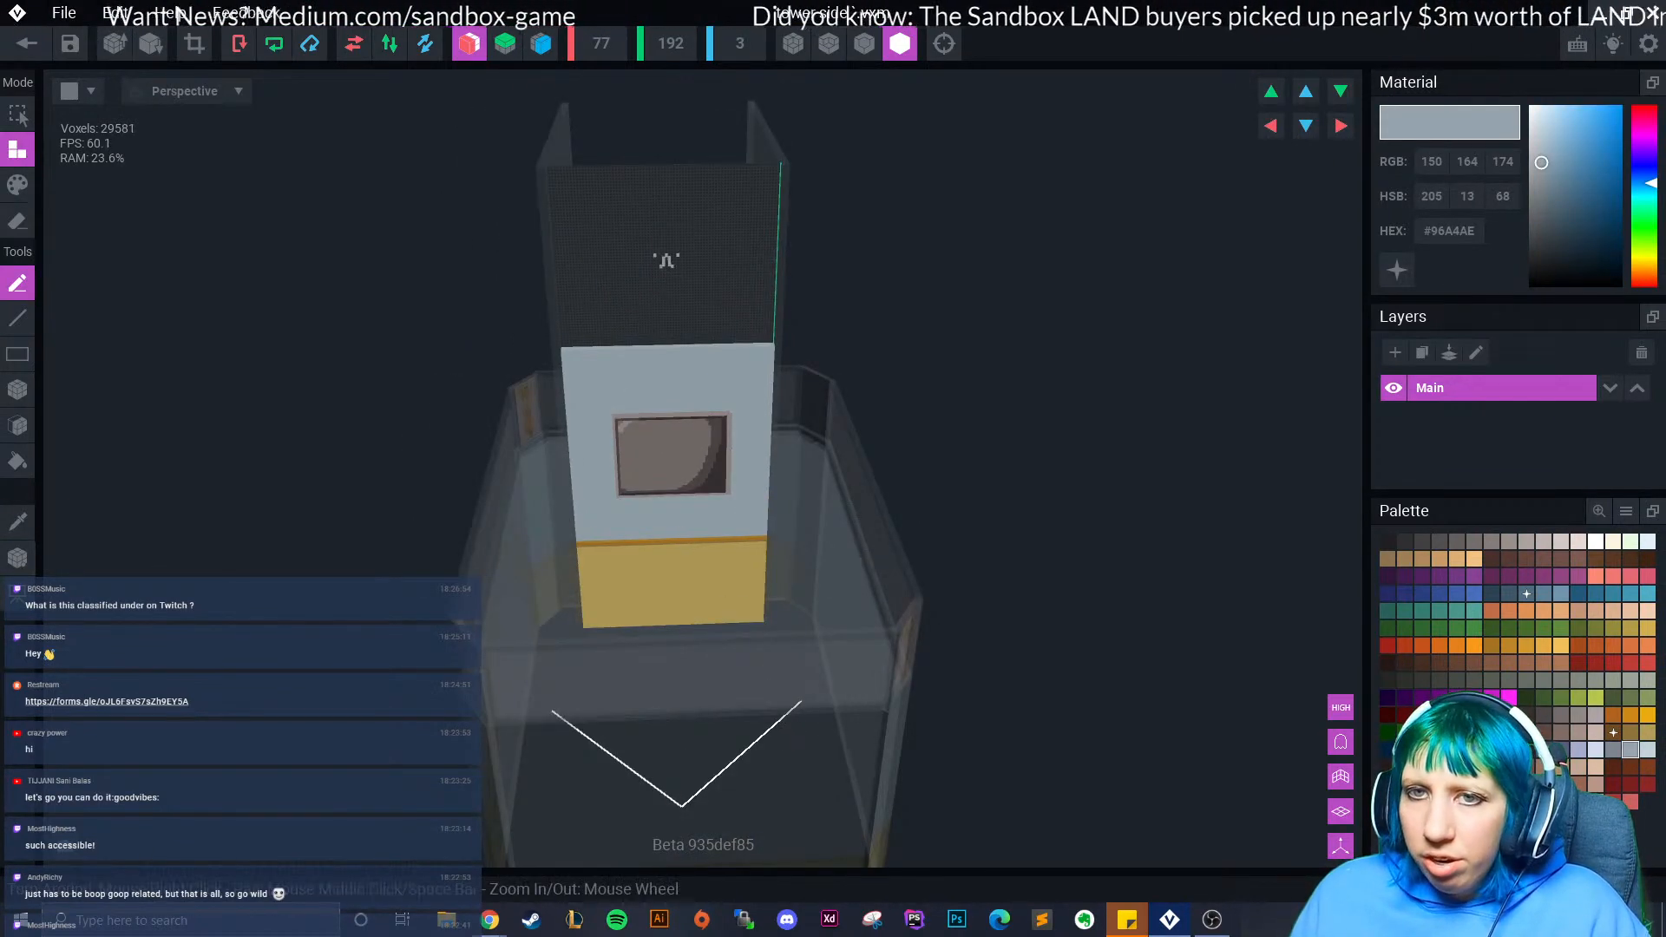
click(17, 523)
click(17, 283)
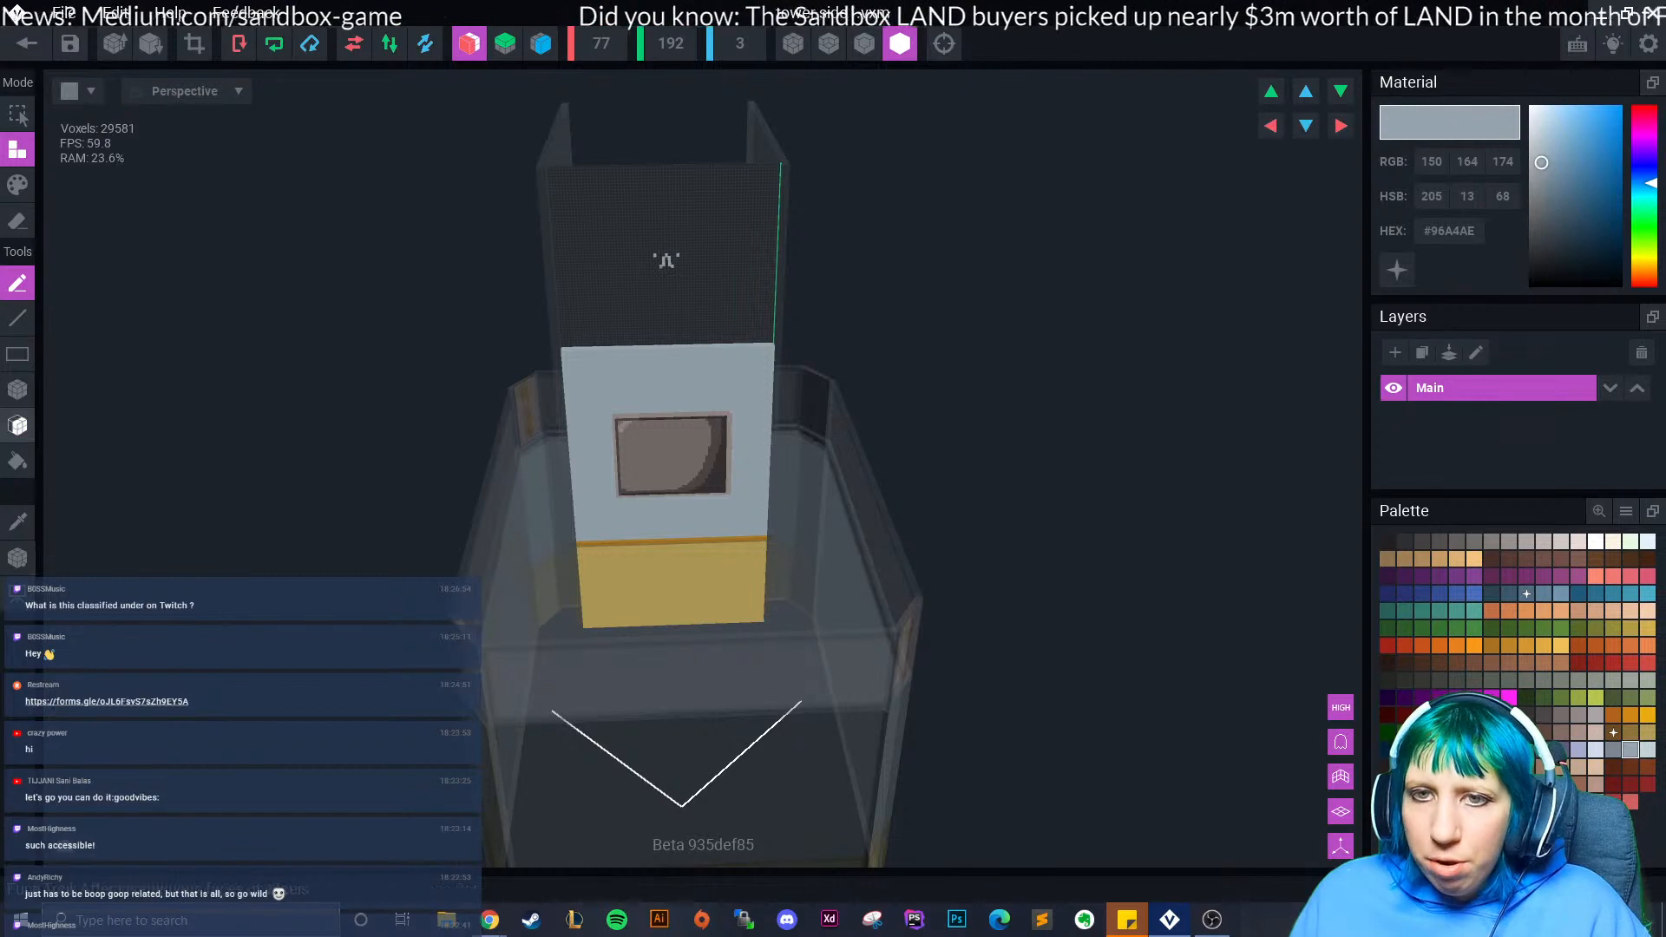
click(17, 426)
click(614, 257)
right_drag(670, 284, 669, 289)
scroll(669, 289, up, 4)
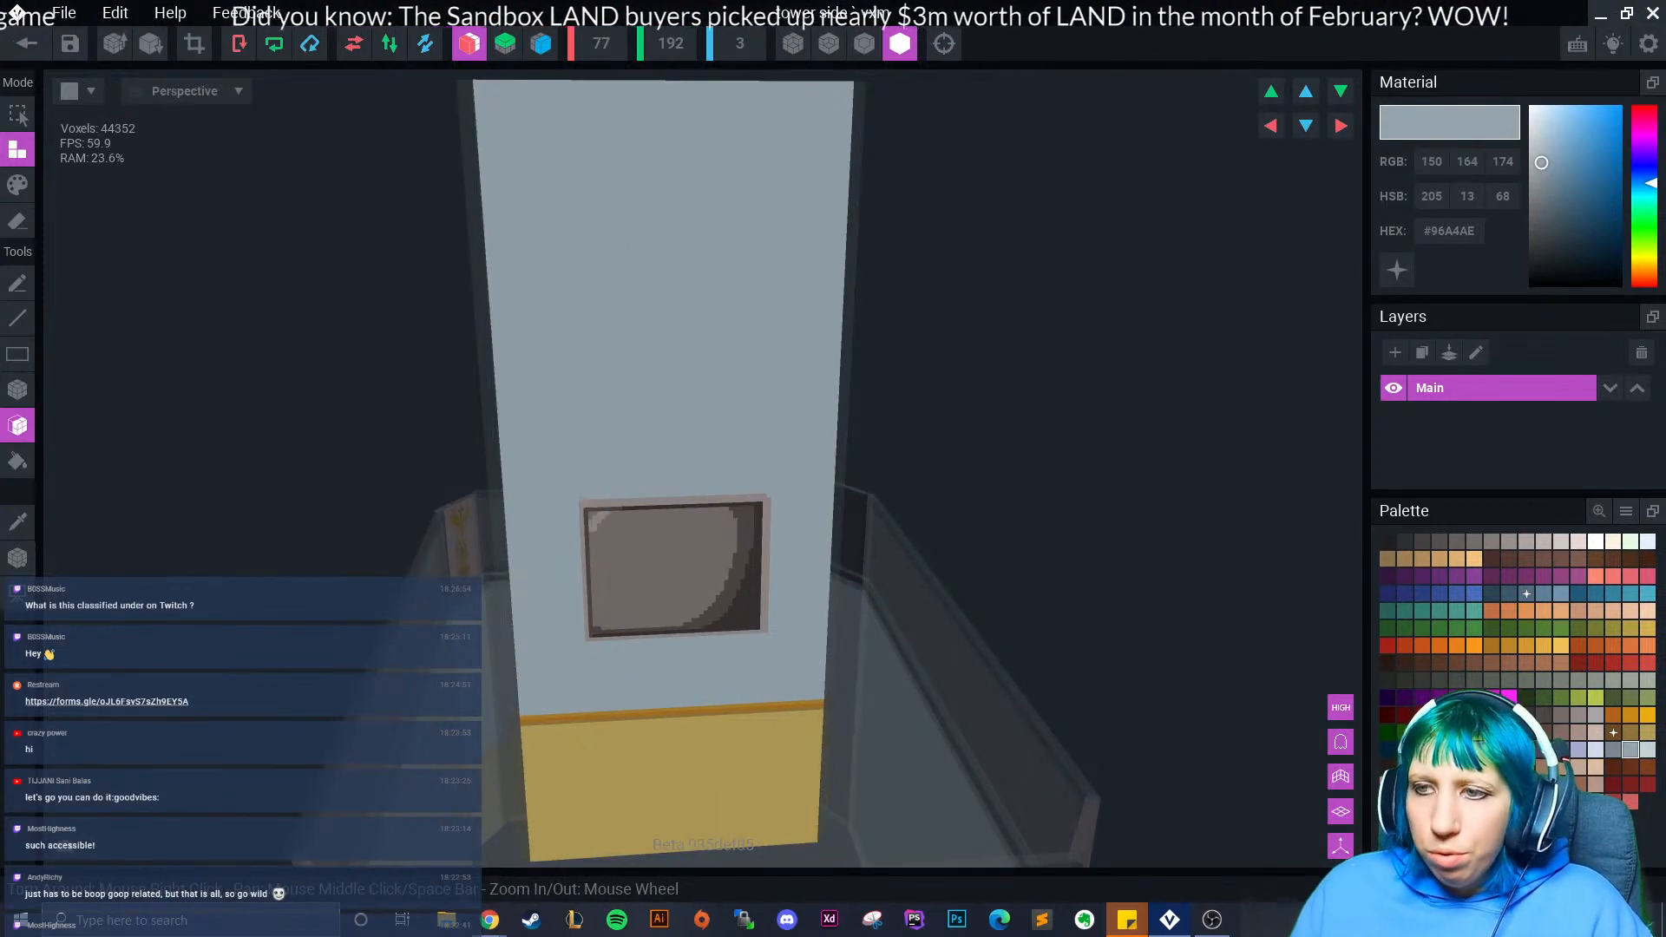
- Sample the window frame colour #918987 and paint a roughly square block for a second window above the existing one
click(17, 521)
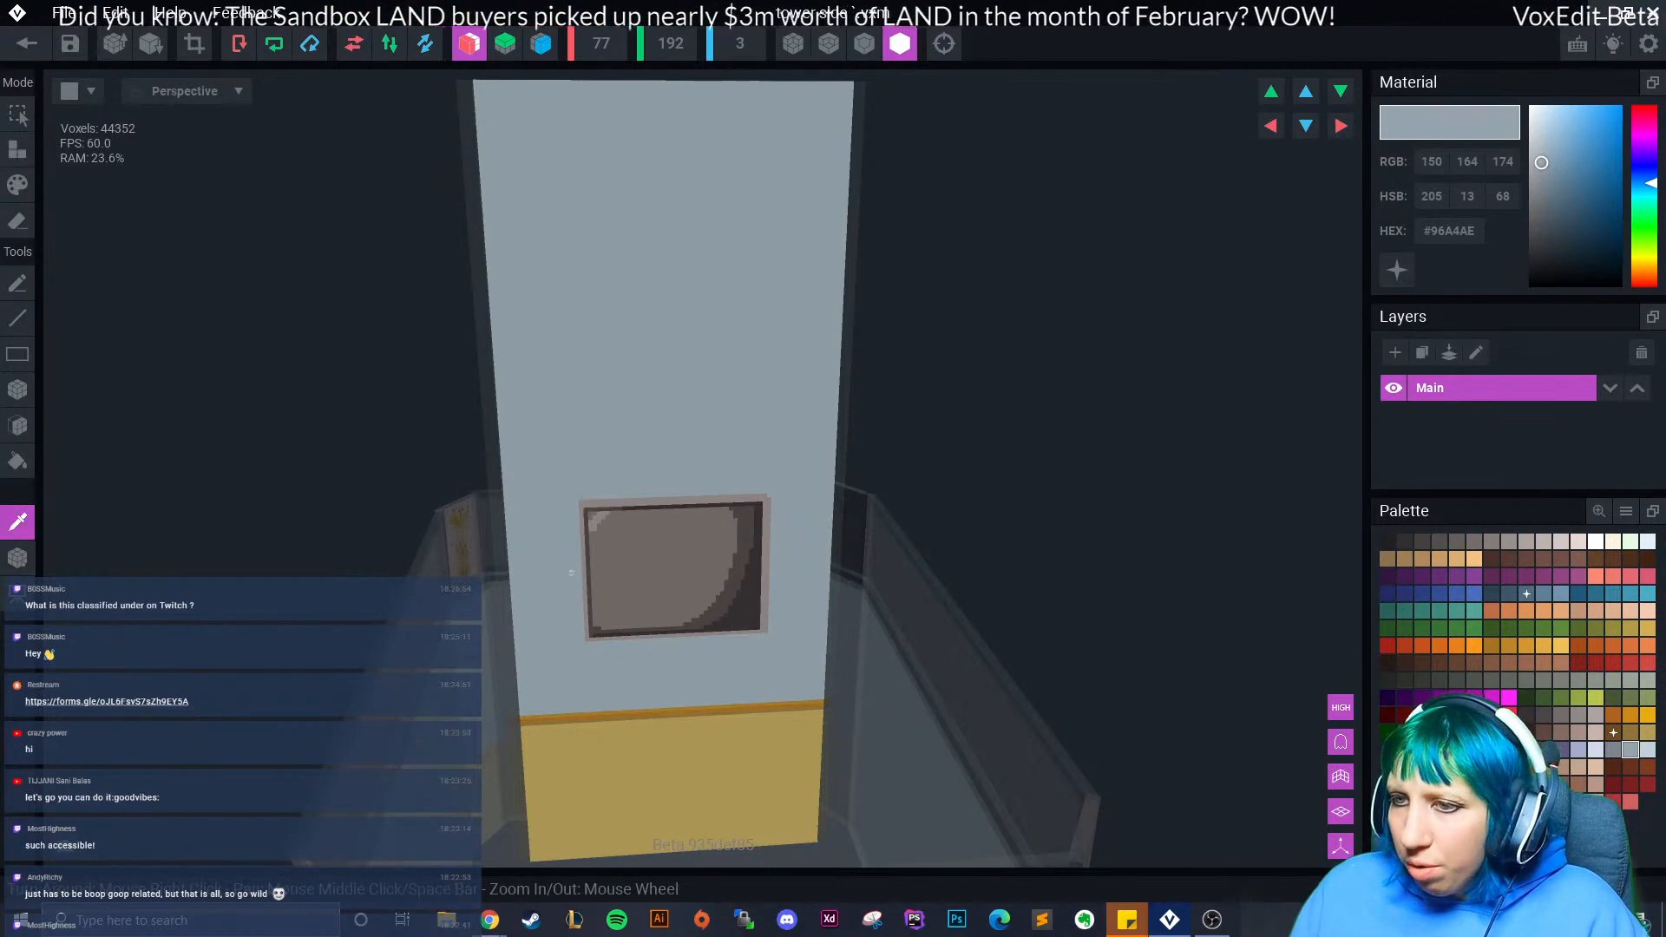
scroll(622, 588, up, 3)
click(652, 539)
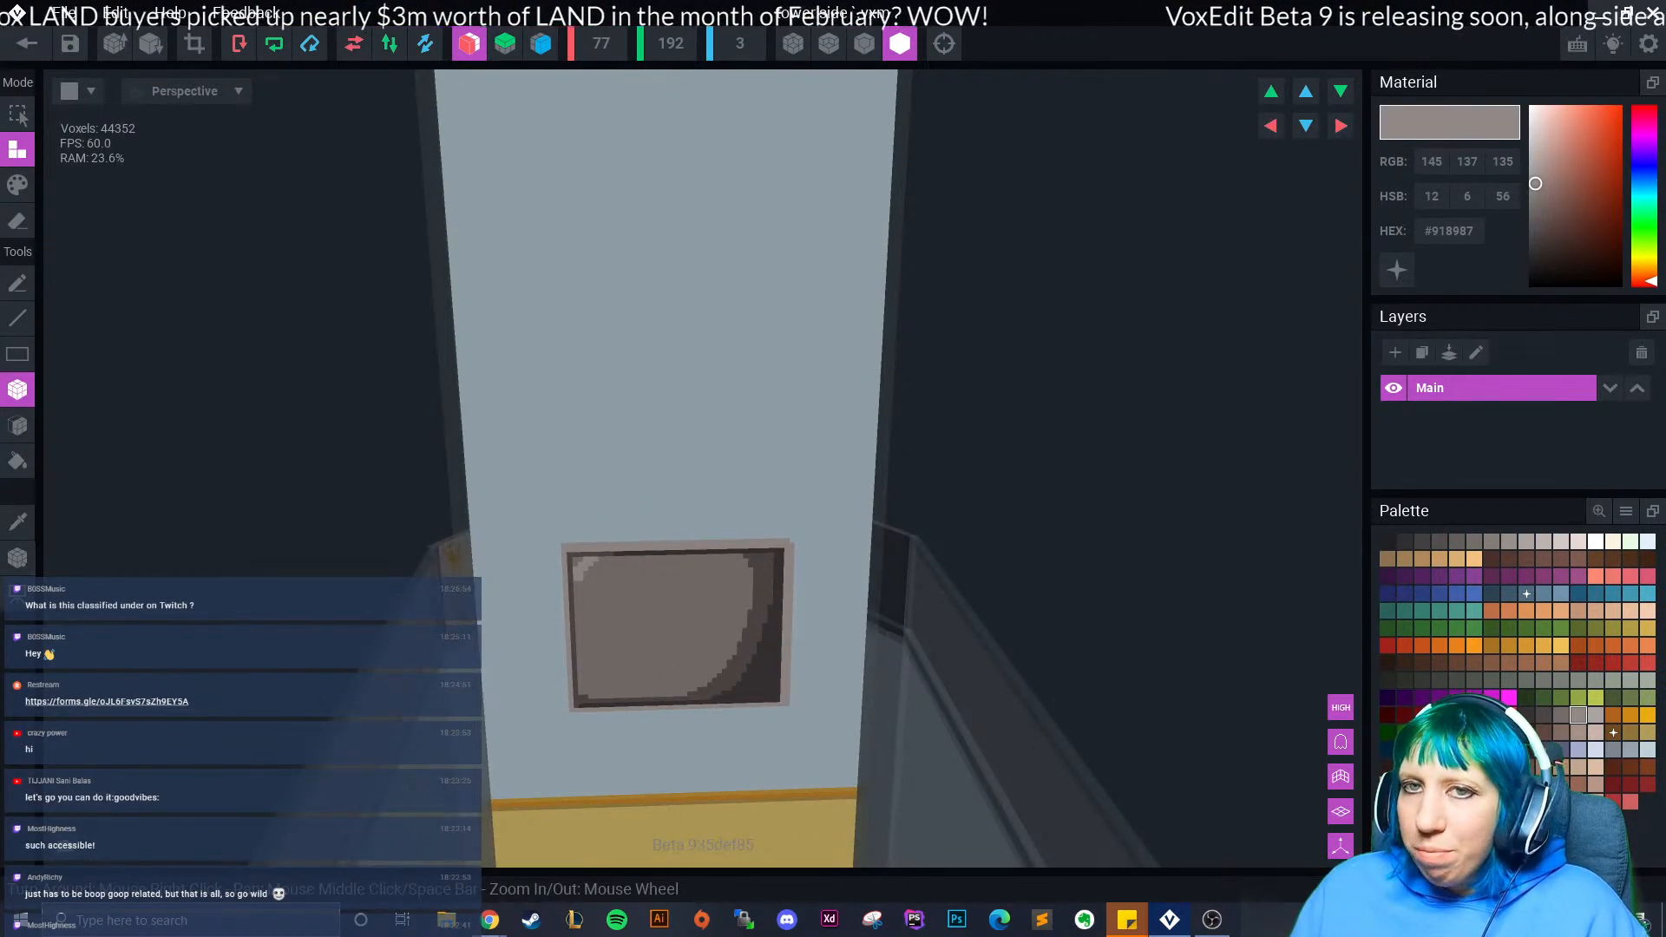
key(p)
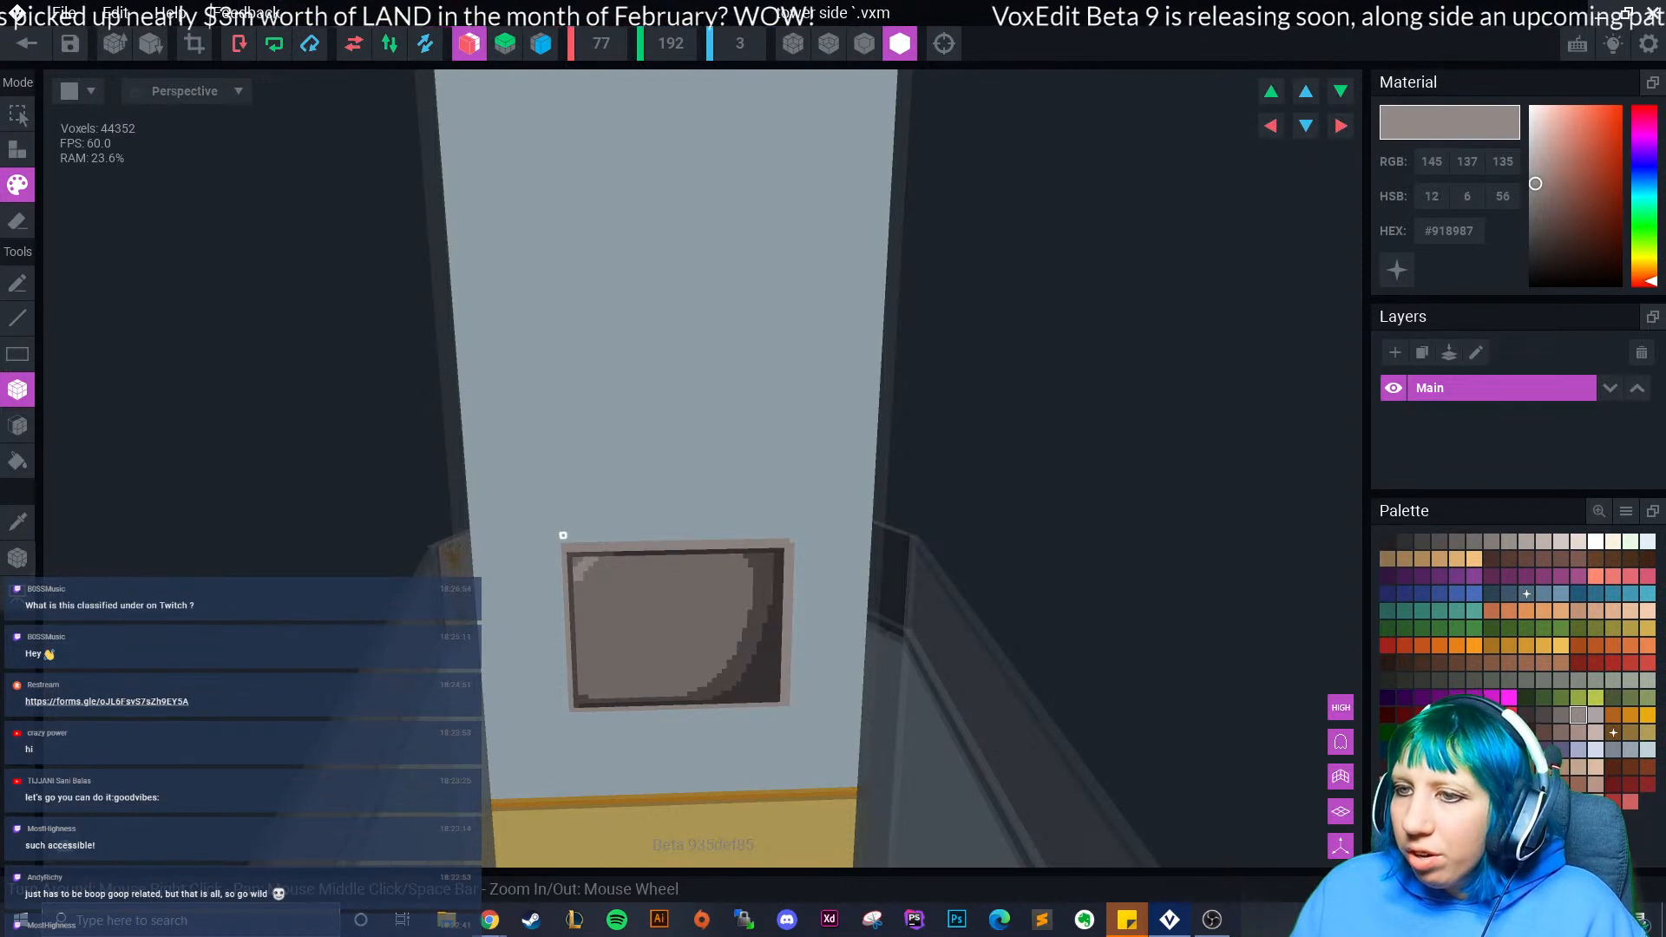
mouse_move(565, 165)
mouse_down()
mouse_move(720, 371)
mouse_move(716, 396)
mouse_move(695, 335)
mouse_move(699, 369)
mouse_up()
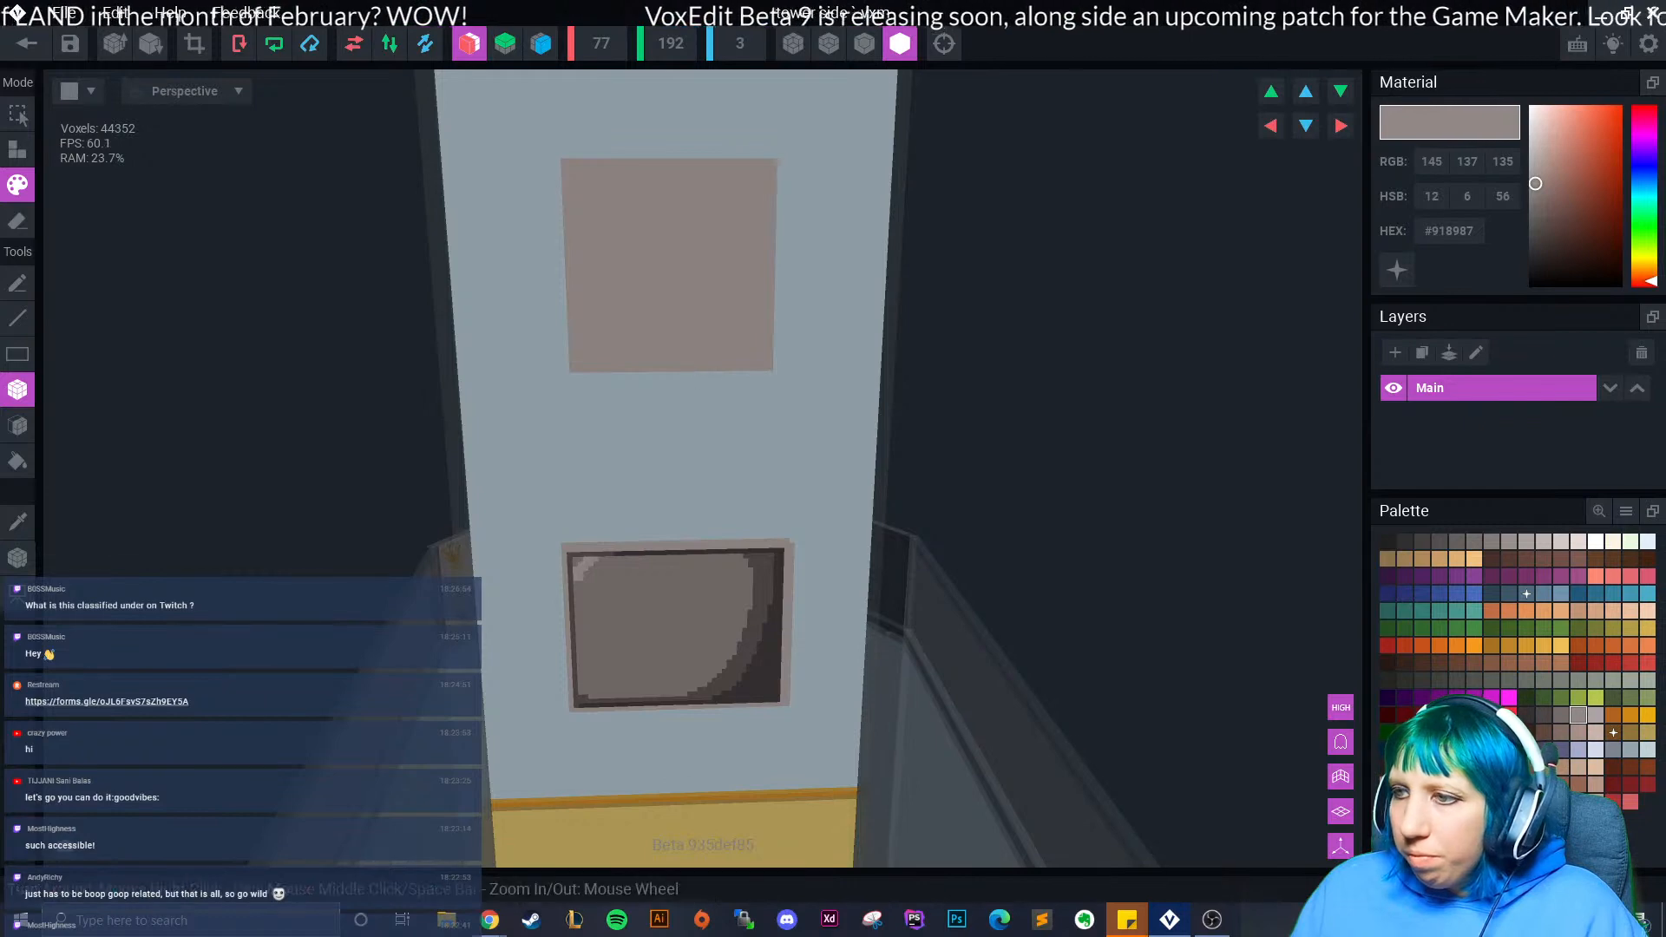
- Paint the inside of the upper window with #4C4646, leaving a thin frame around it
click(1544, 715)
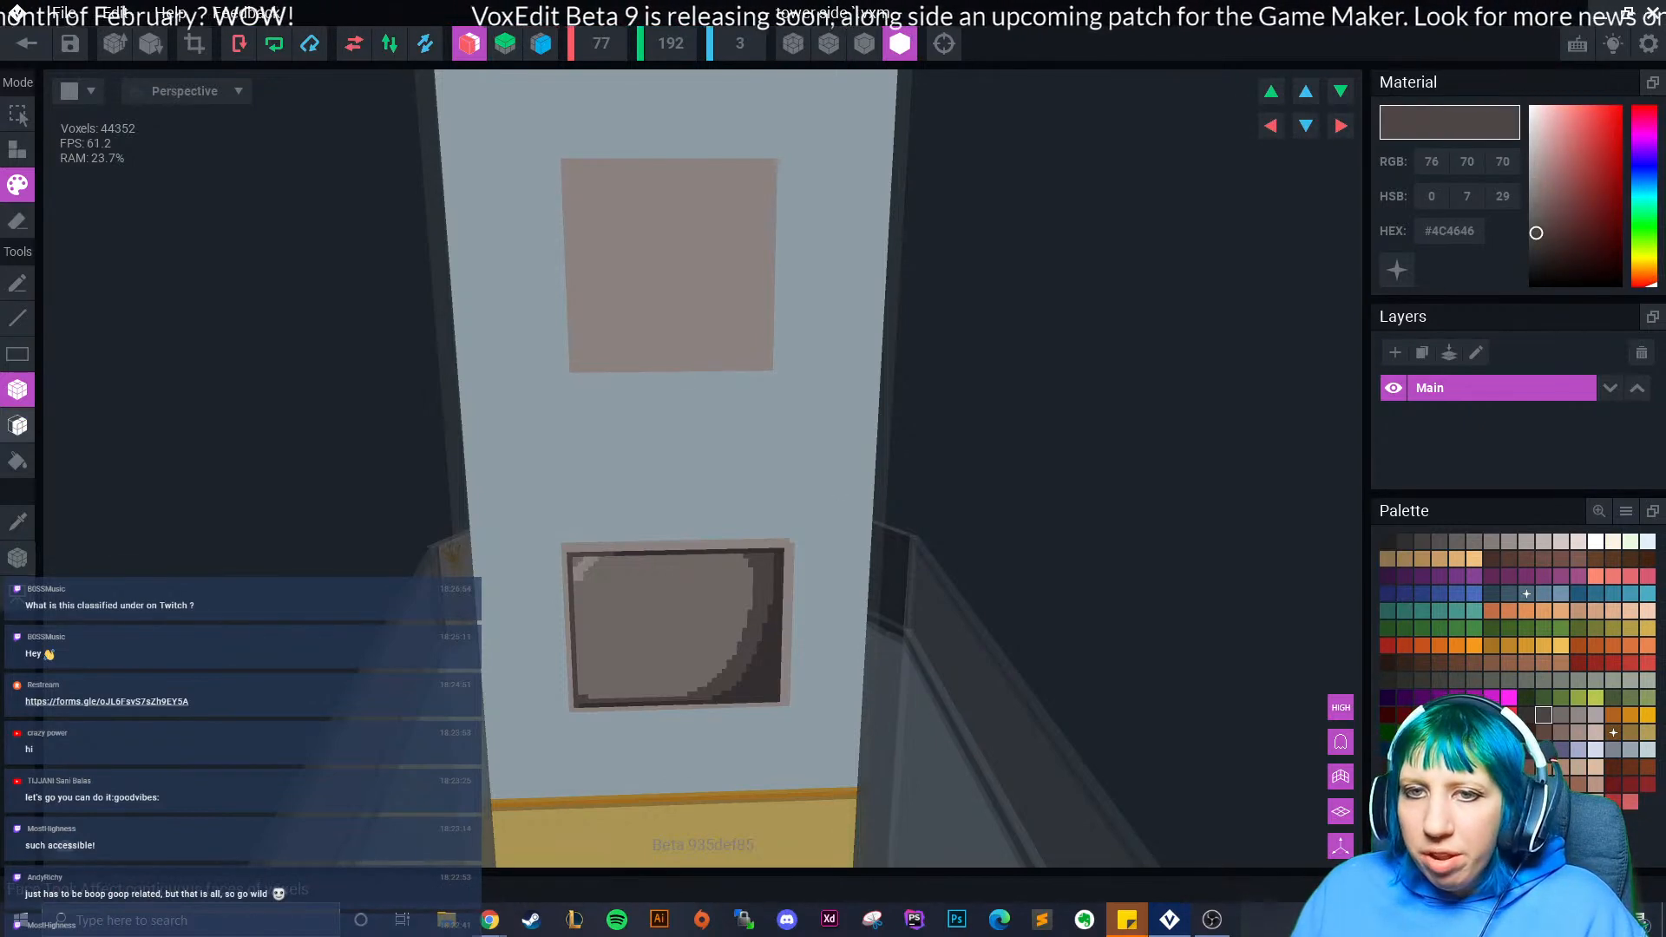
drag(581, 176, 731, 356)
mouse_move(582, 173)
mouse_down()
mouse_move(762, 178)
mouse_move(754, 356)
mouse_up()
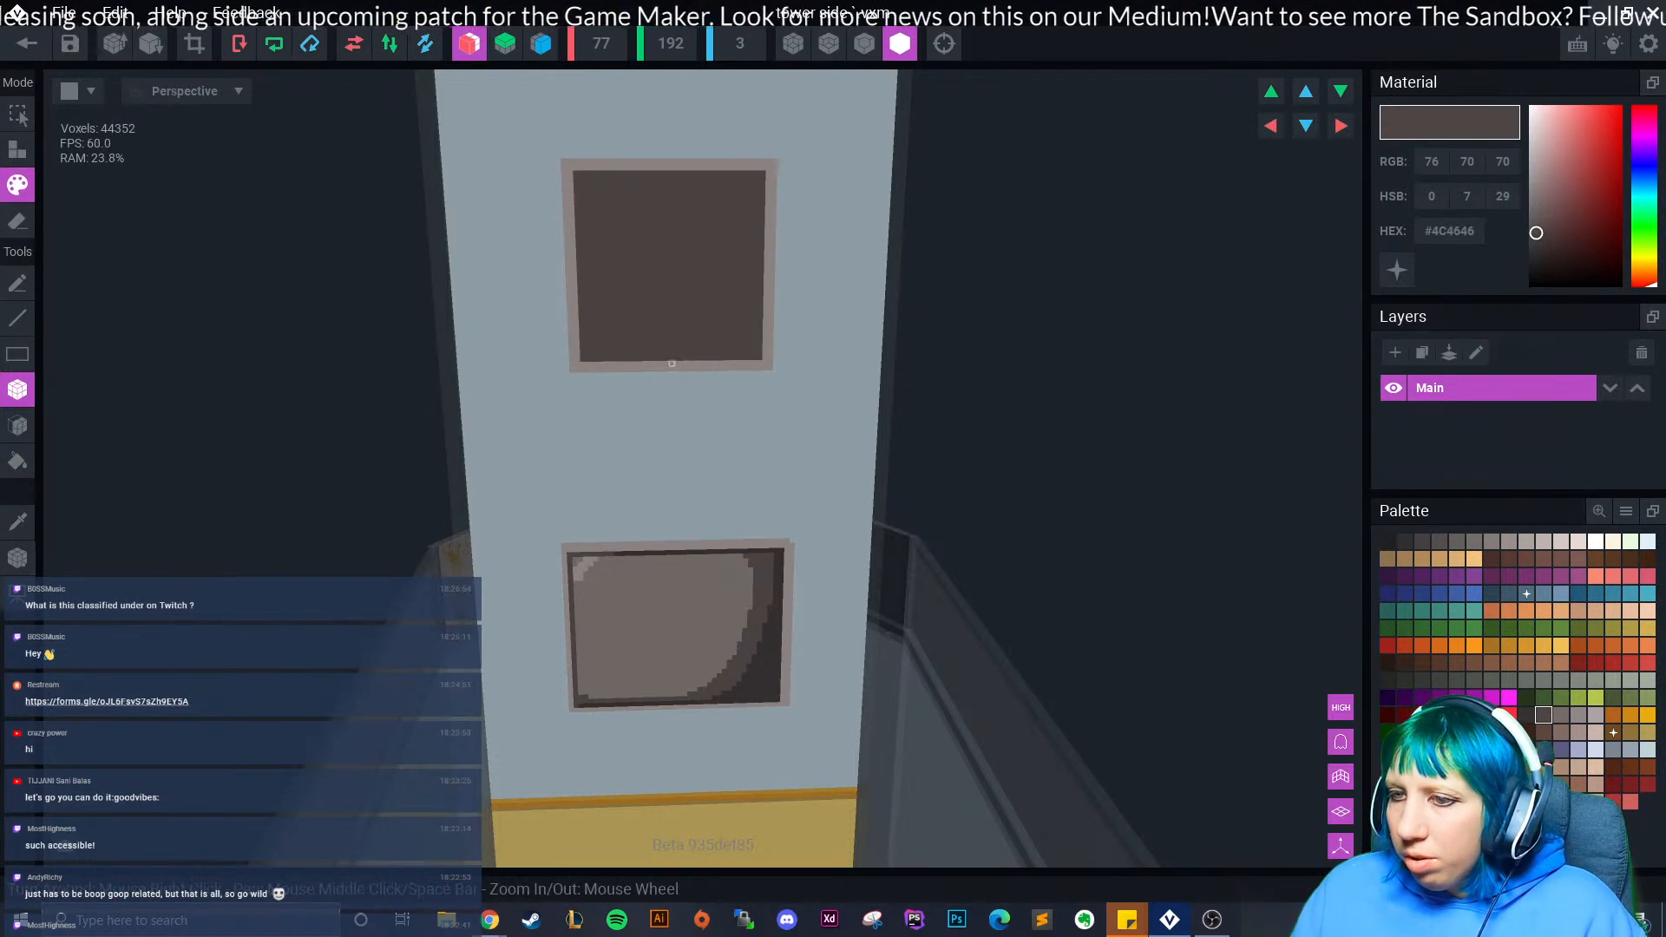
drag(583, 364, 719, 363)
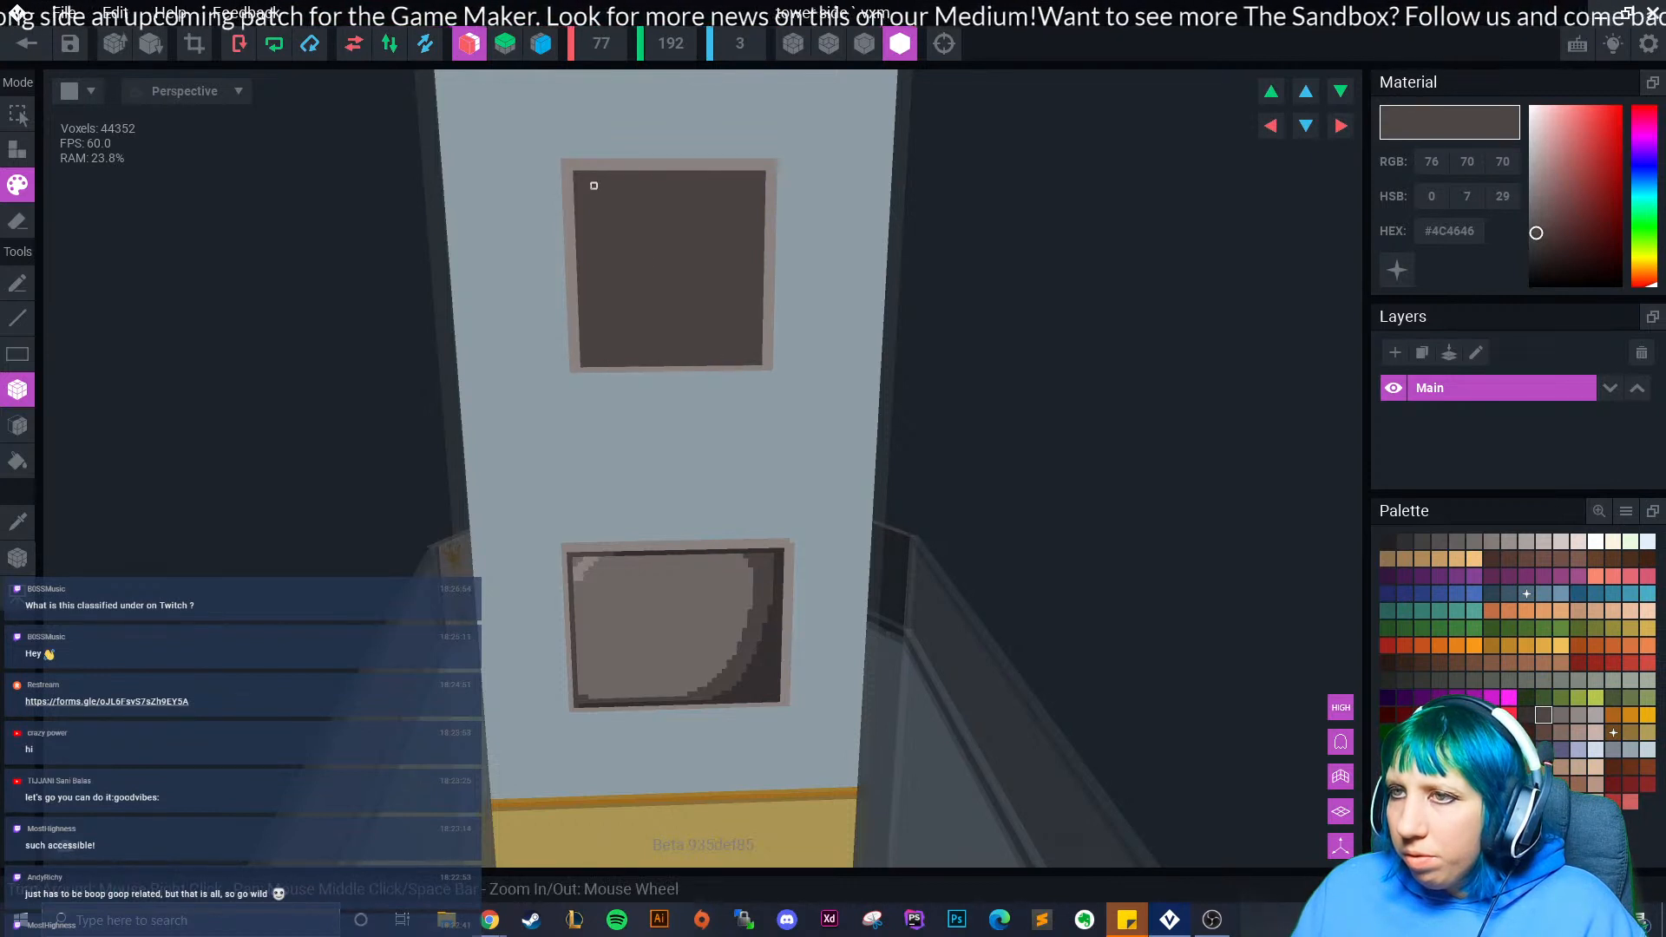
drag(582, 168, 754, 166)
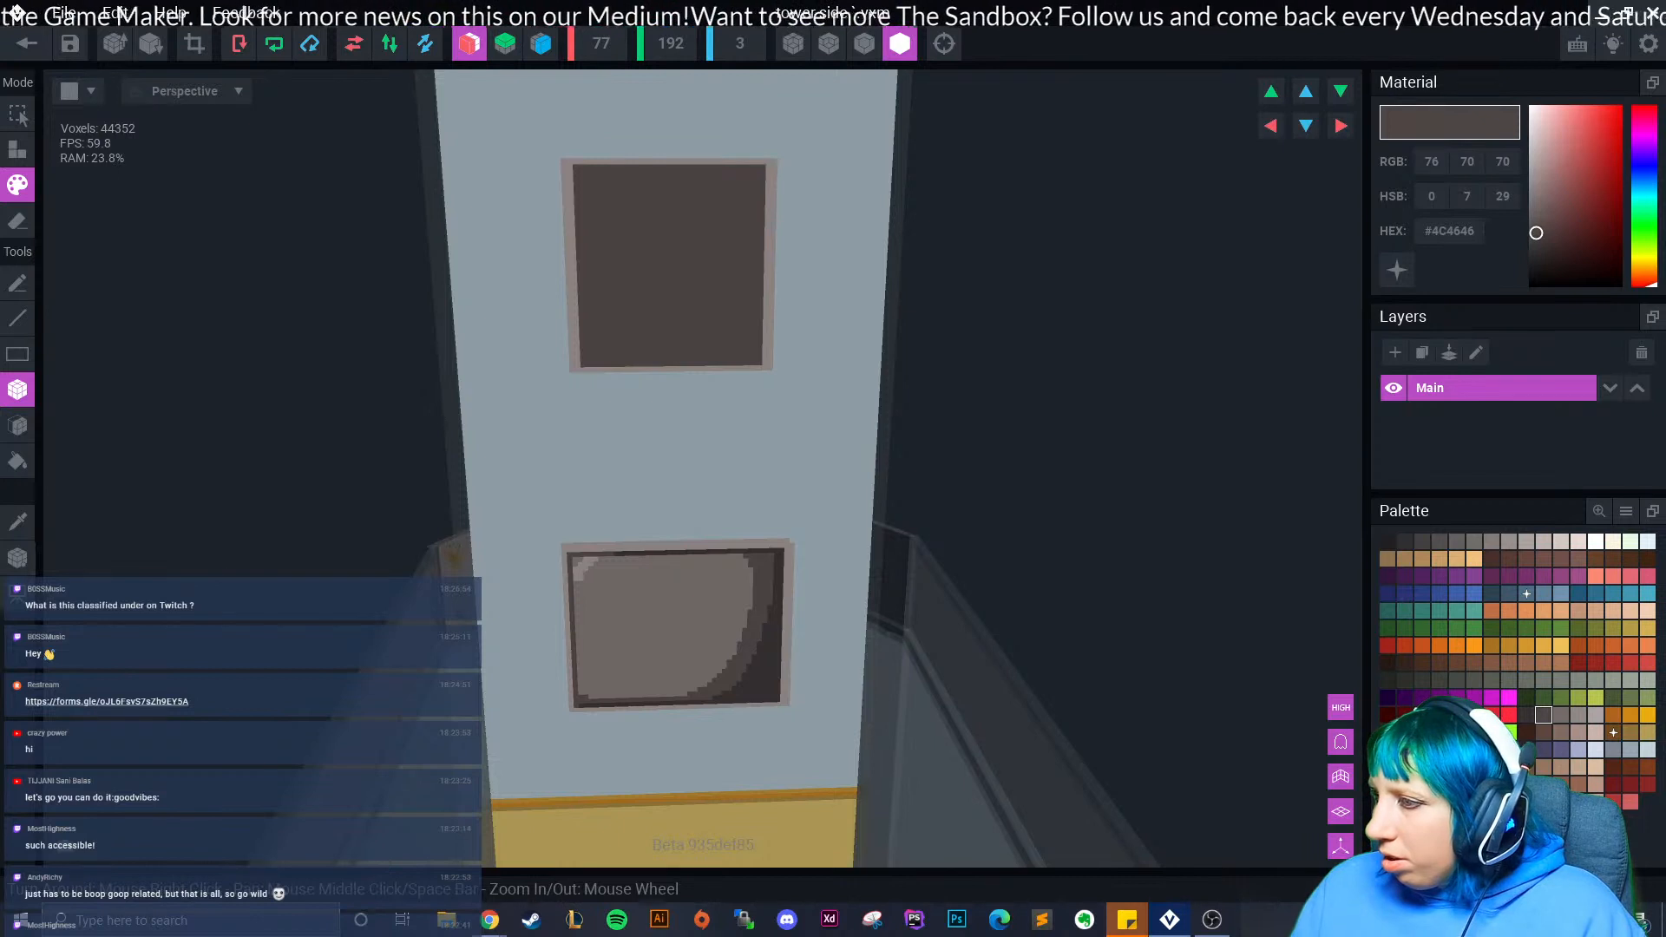
click(583, 364)
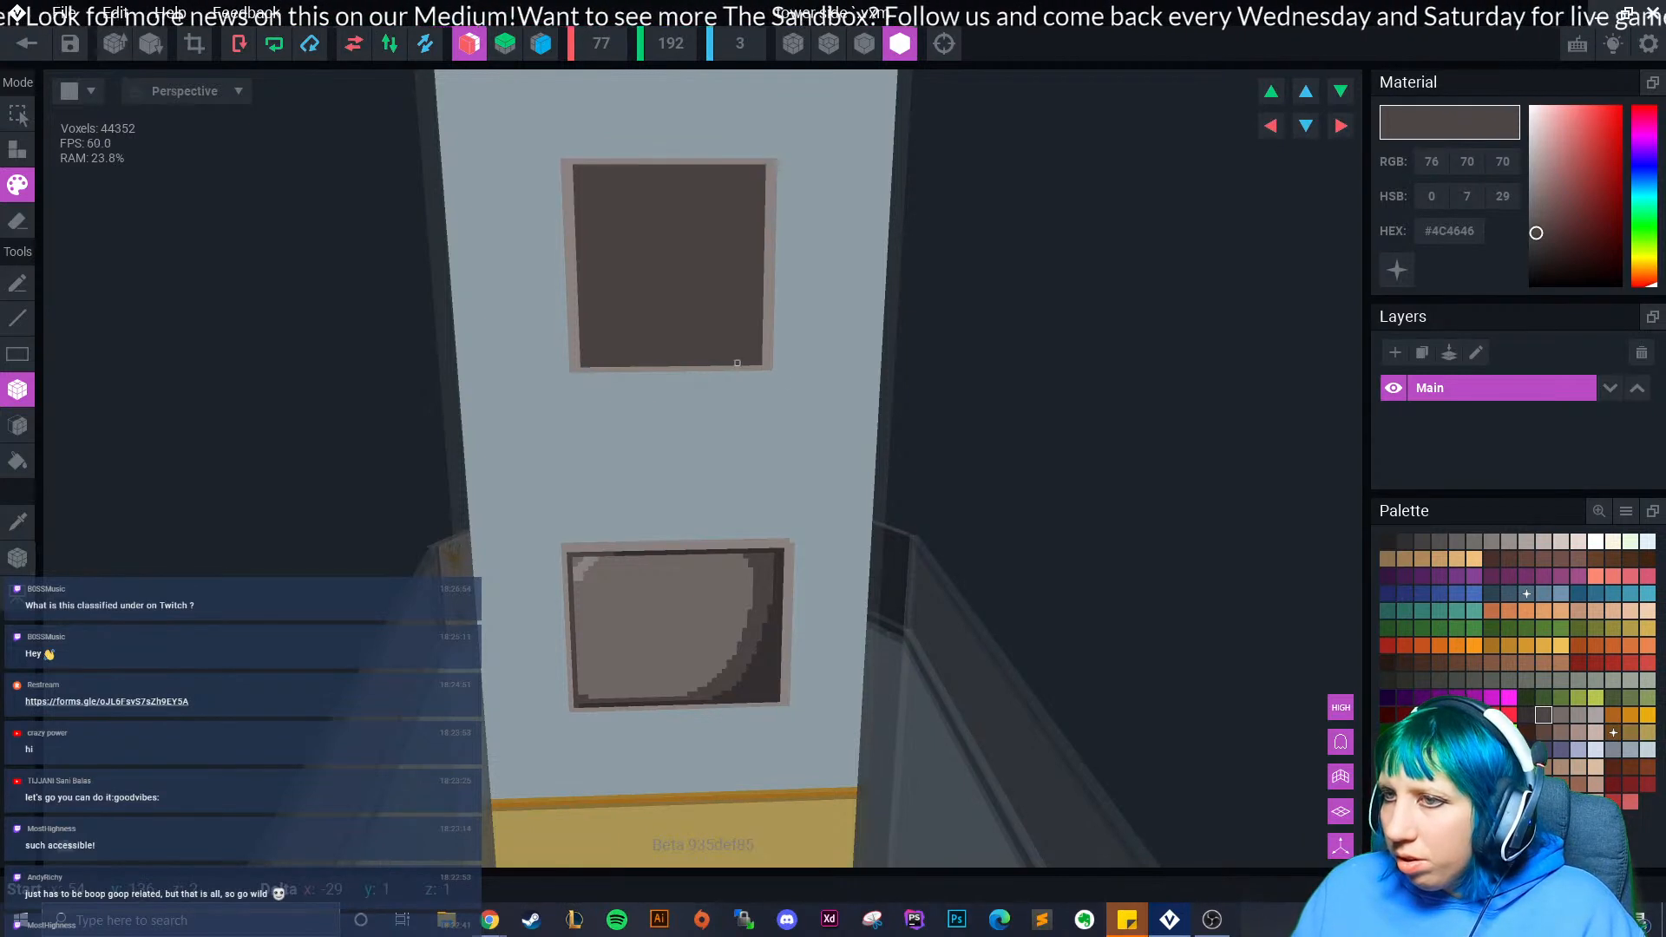
- Paint a #363131 border around the inside of the upper window's pane, and save the tower side model on returning to the building
click(1527, 715)
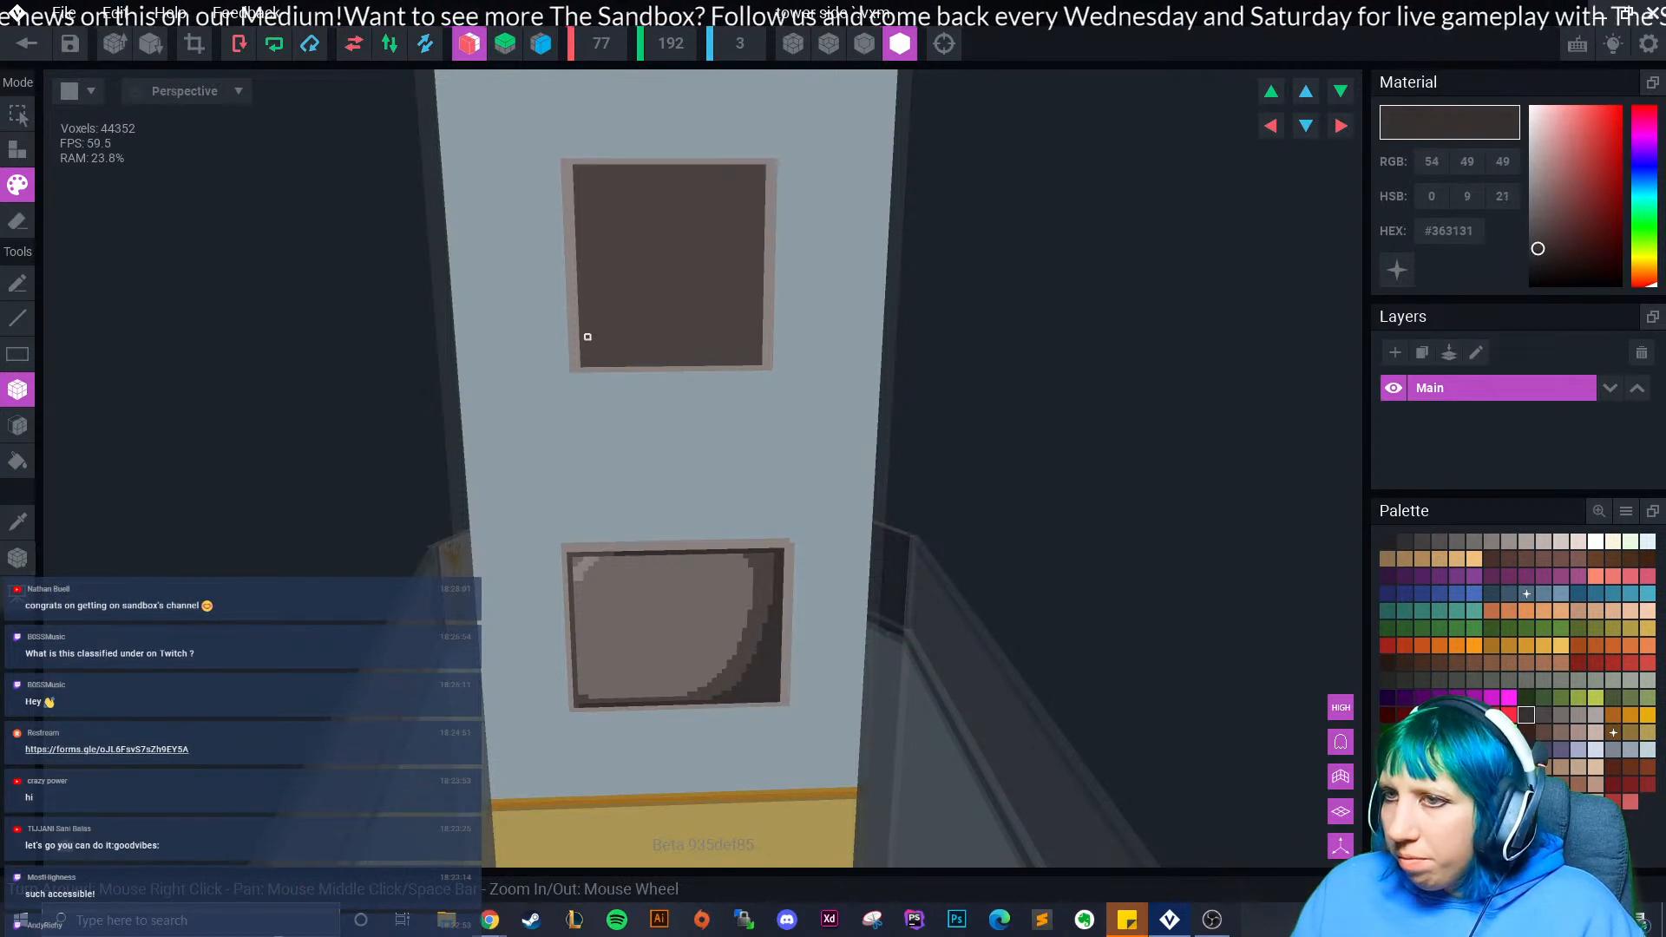
mouse_move(585, 363)
mouse_down()
mouse_move(750, 363)
mouse_move(755, 165)
mouse_up()
drag(594, 166, 733, 174)
drag(607, 357, 743, 341)
scroll(666, 611, down, 5)
scroll(665, 611, up, 2)
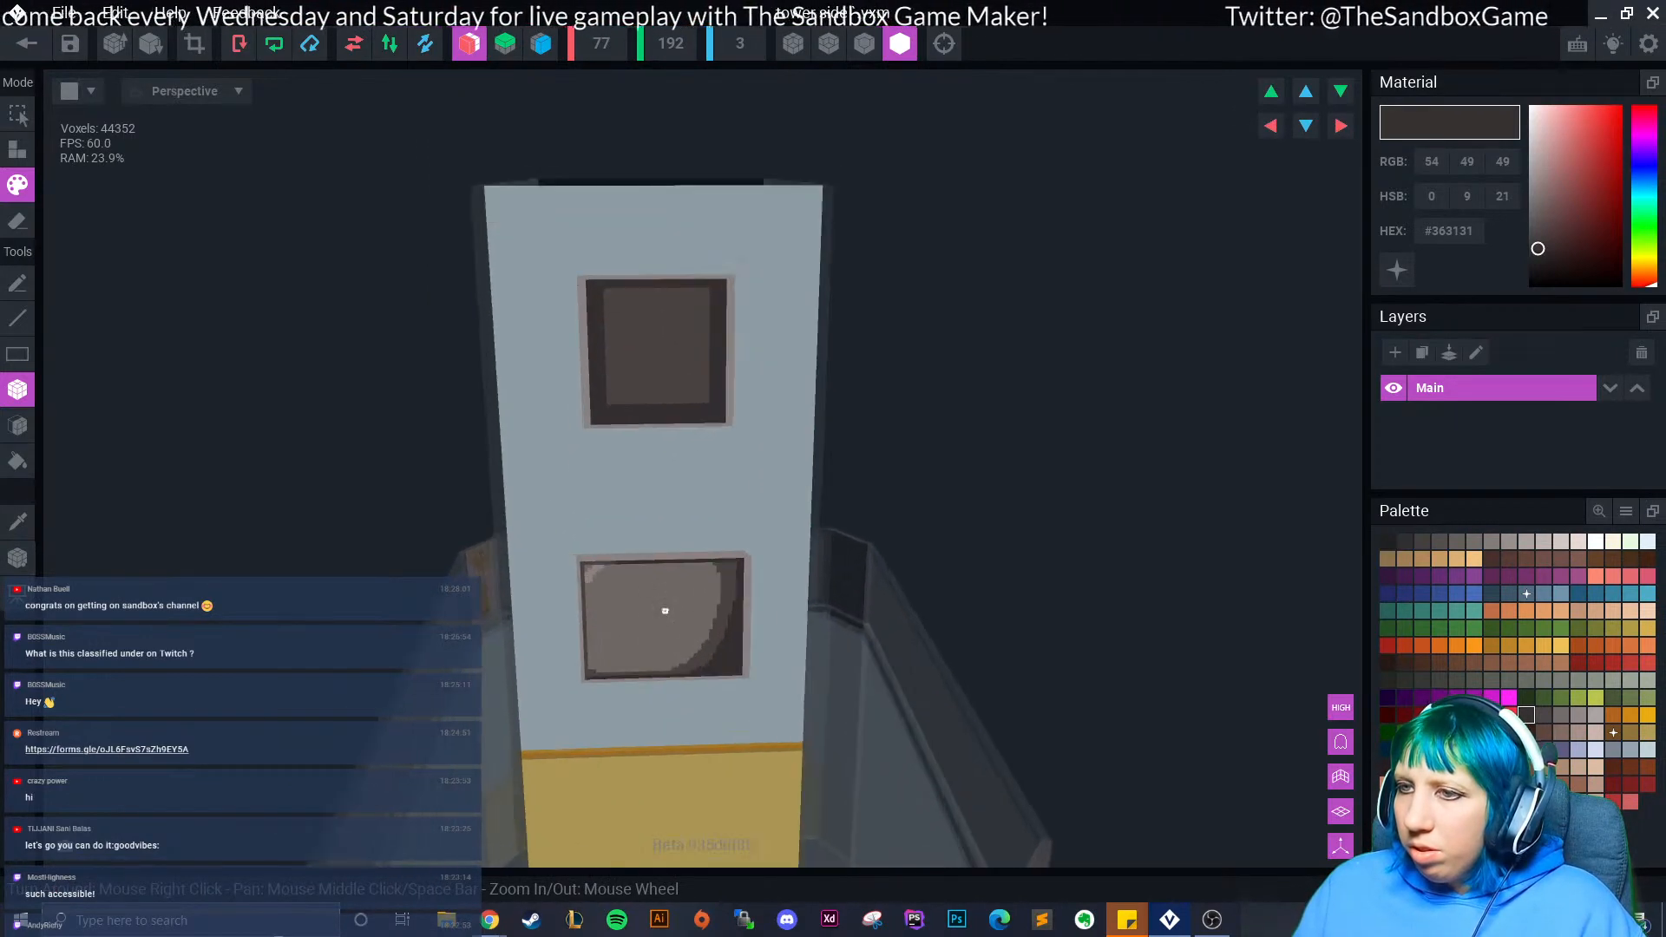
click(26, 43)
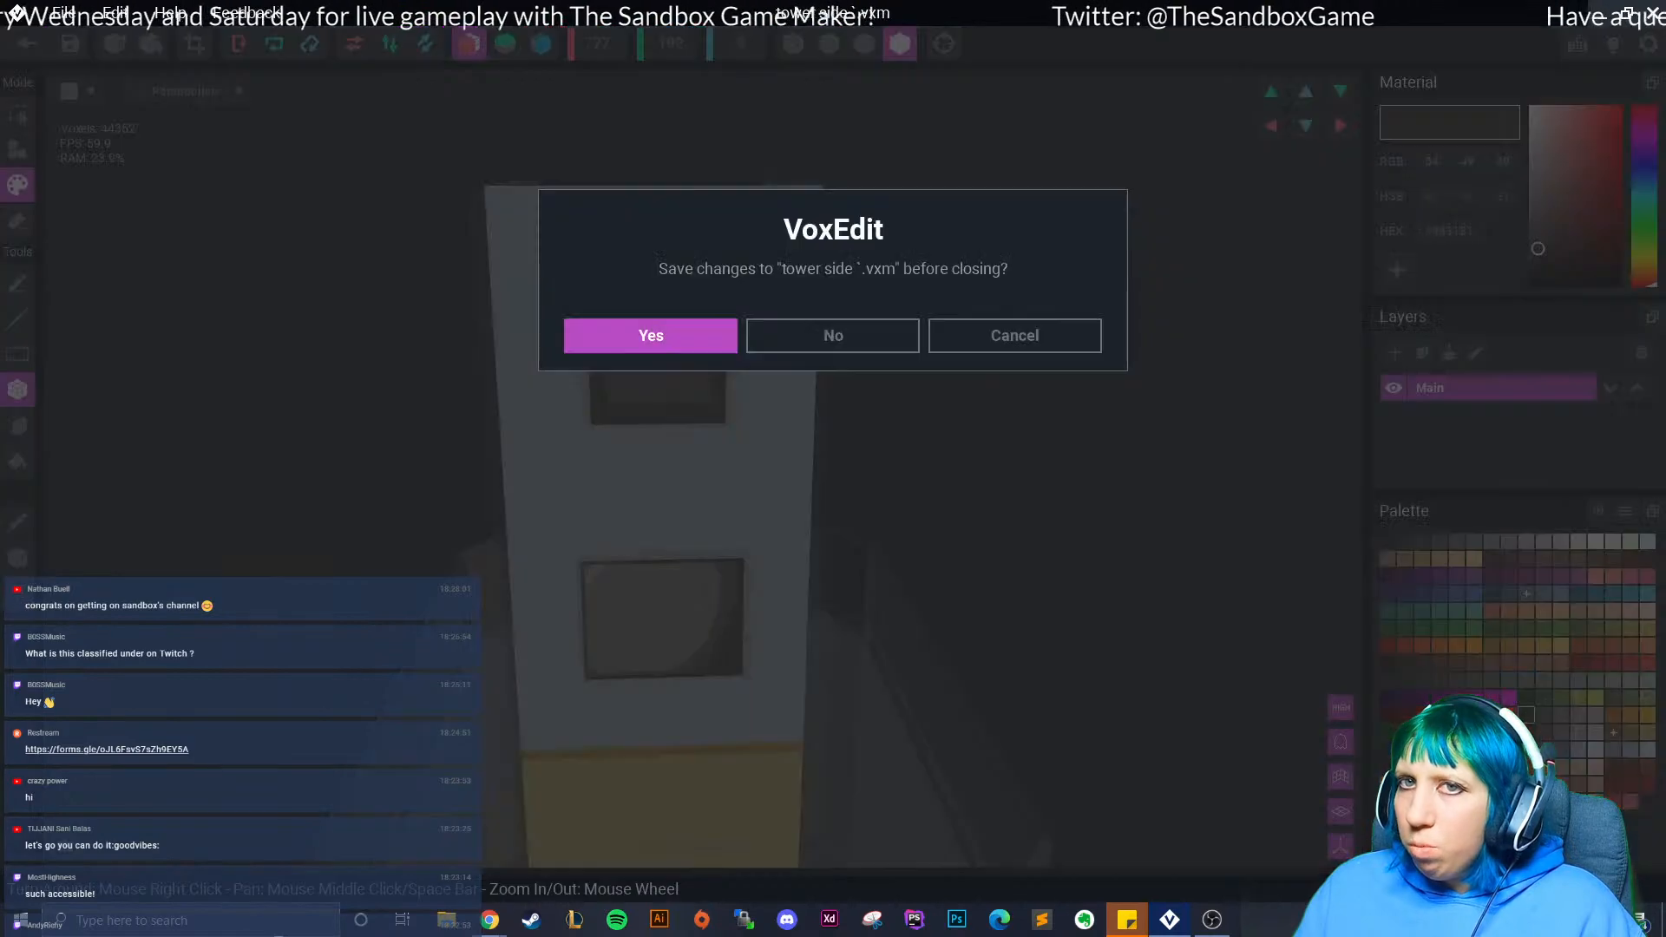
click(651, 335)
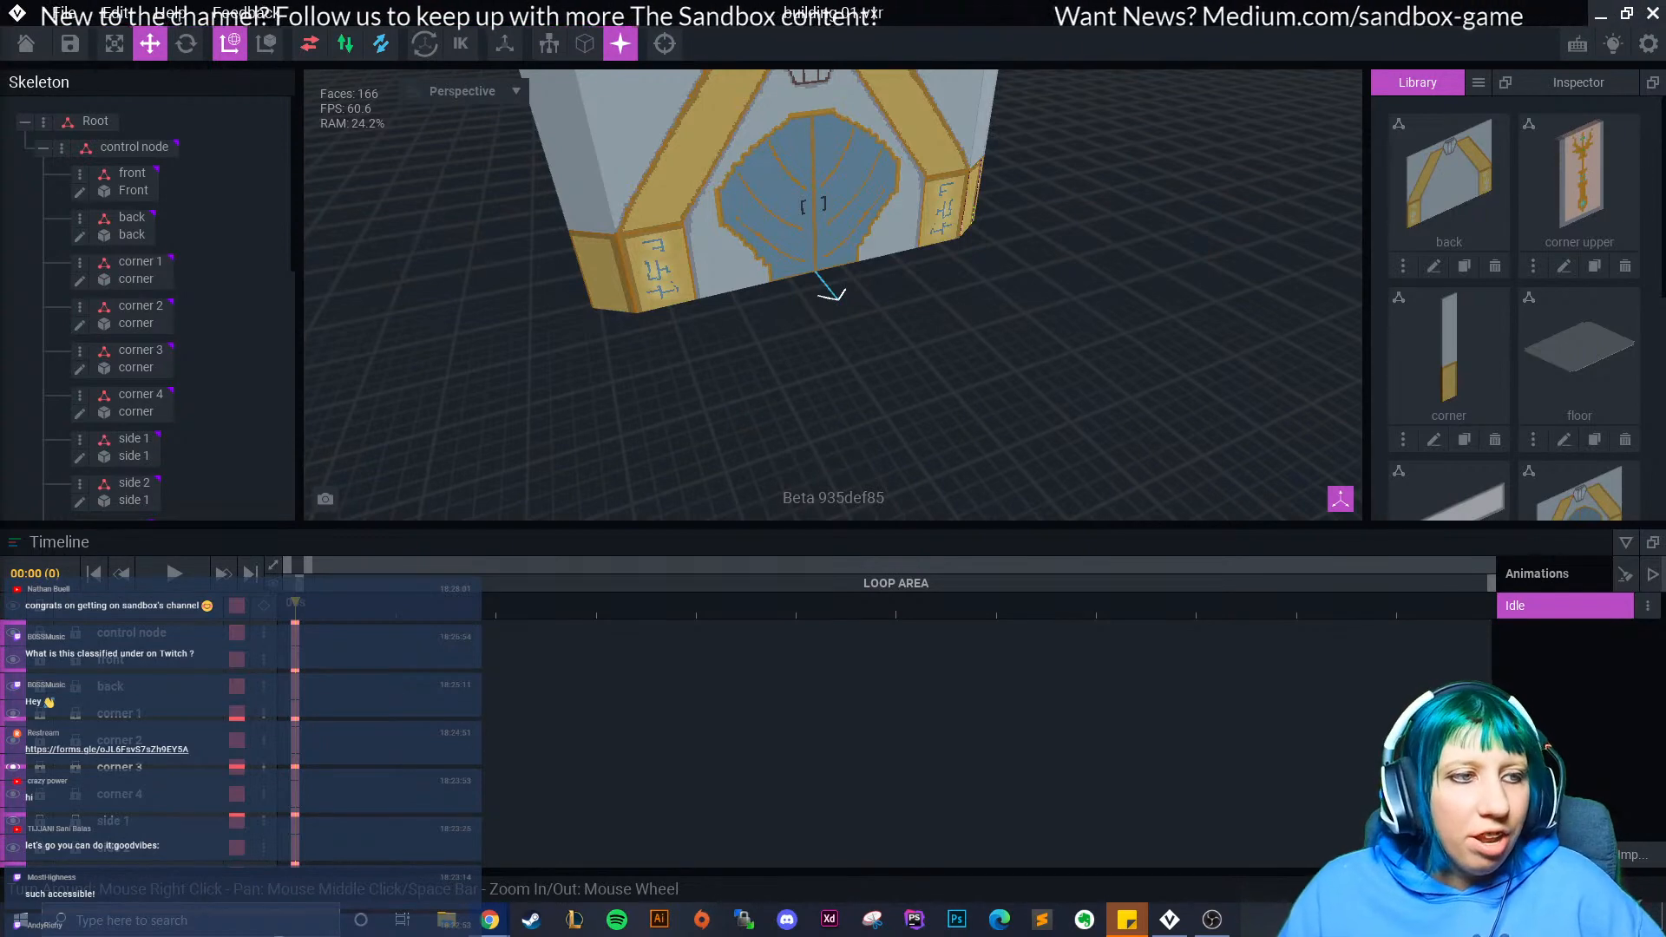
- Examine the heightened tower and its open top on the building from several angles
middle_drag(815, 204, 807, 476)
right_drag(799, 324, 1093, 387)
right_drag(877, 368, 694, 343)
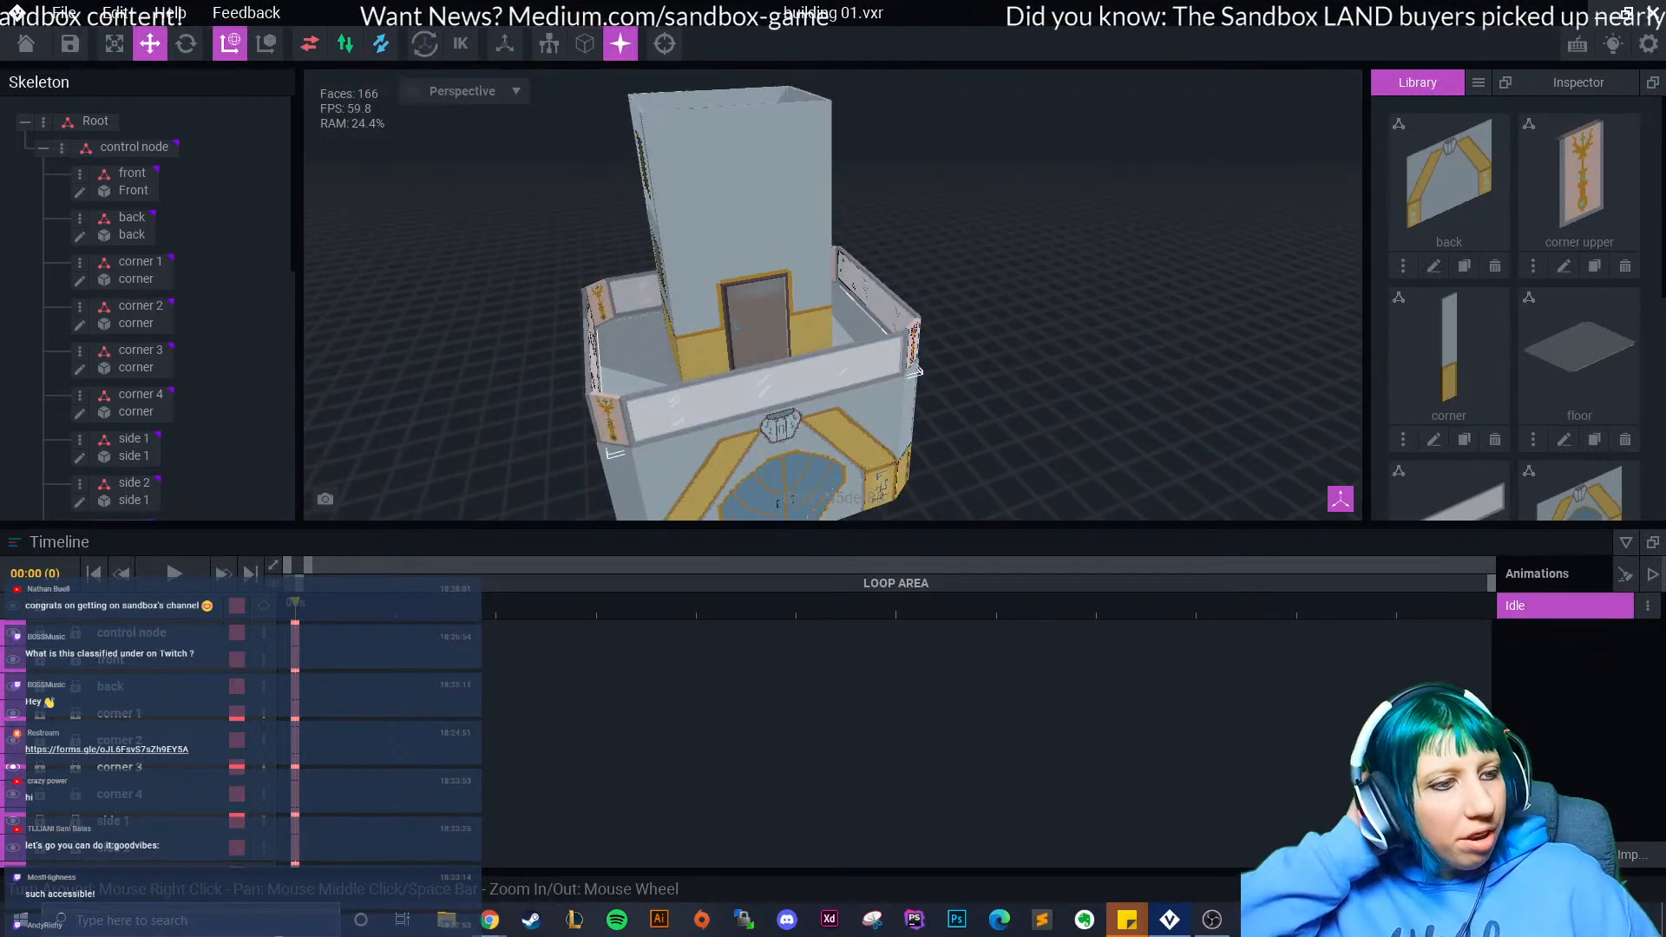
right_drag(915, 372, 807, 432)
right_drag(664, 165, 525, 168)
right_drag(710, 233, 692, 242)
middle_drag(692, 242, 709, 378)
middle_drag(688, 294, 689, 243)
click(1479, 81)
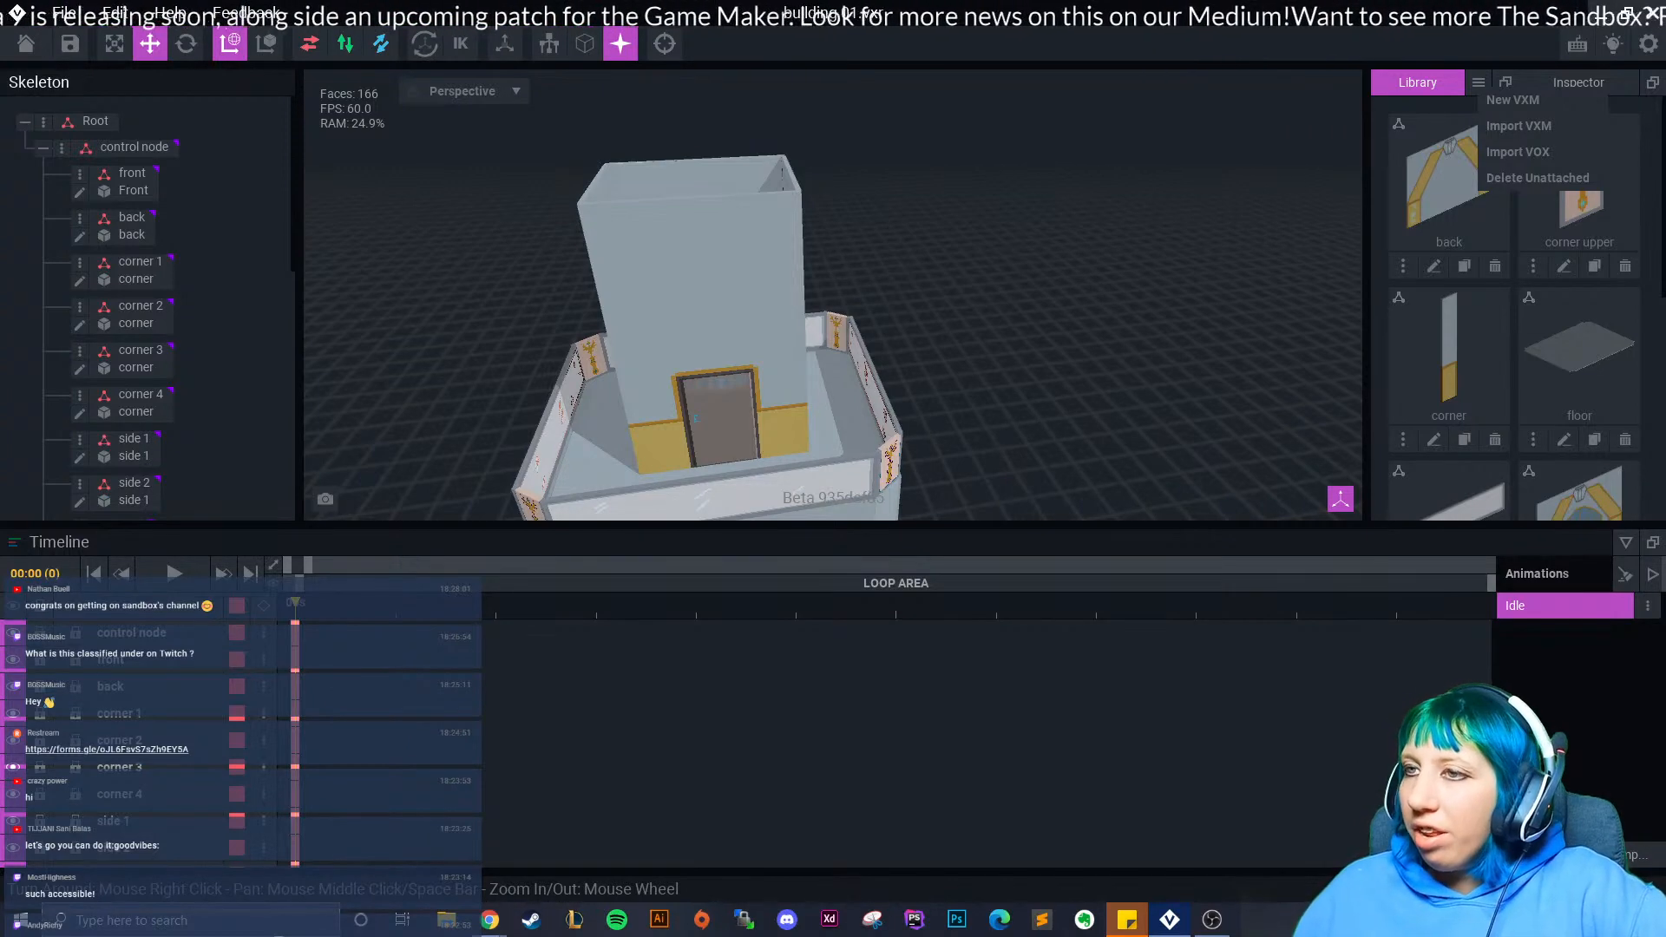
right_drag(691, 371, 696, 373)
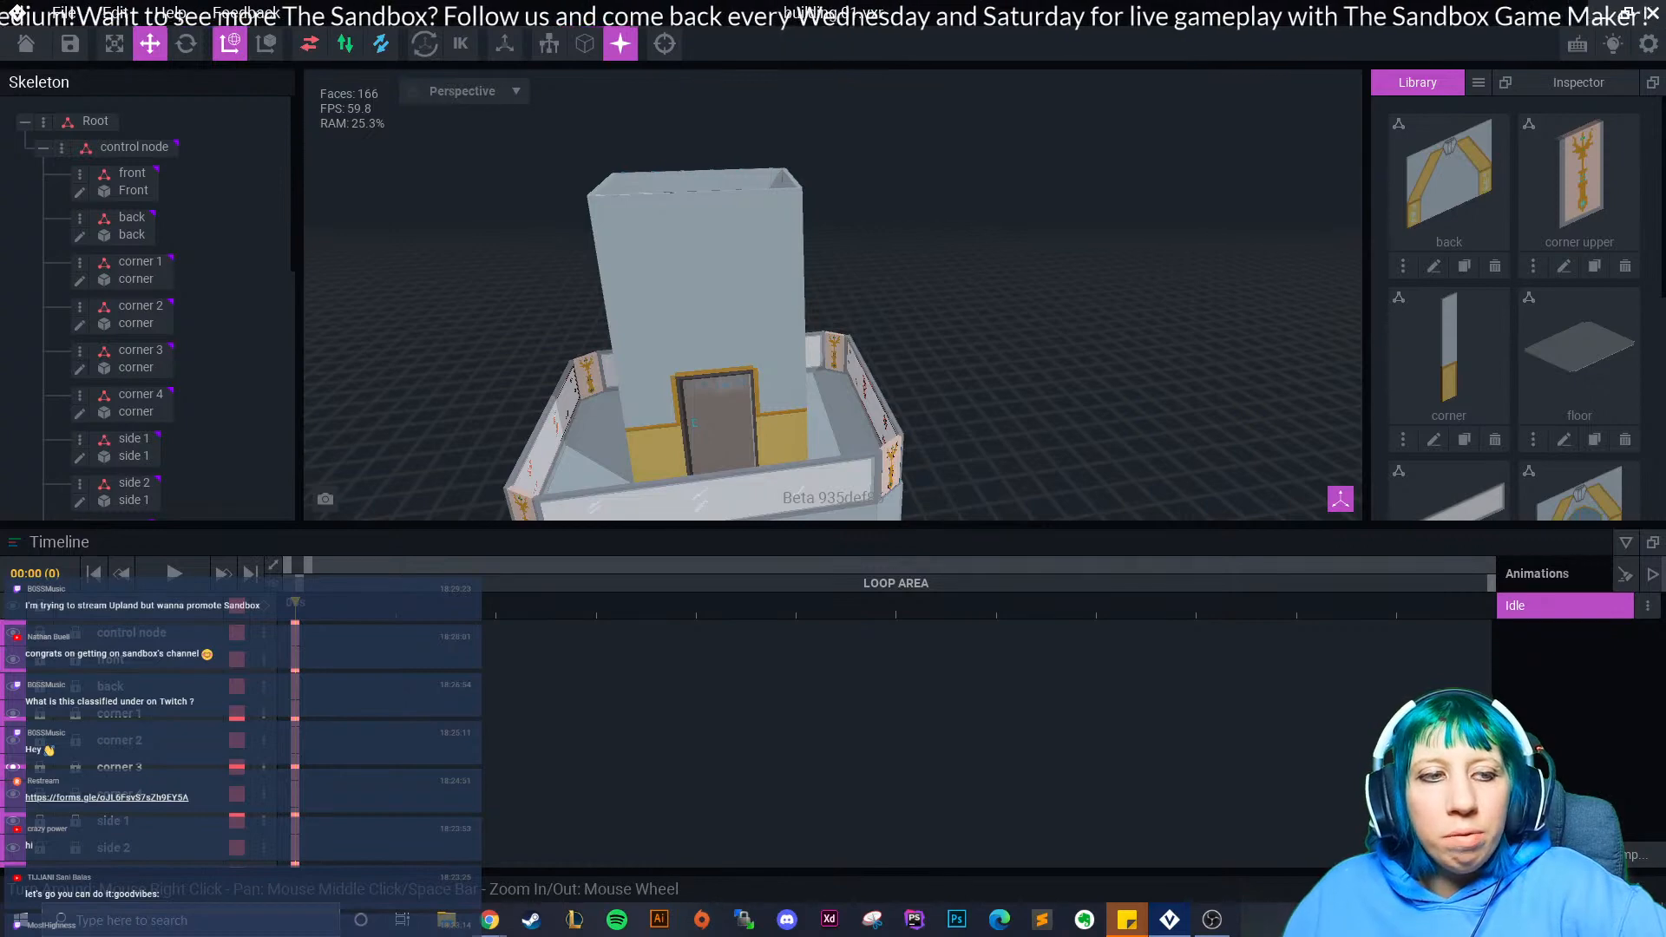
right_drag(675, 232, 683, 286)
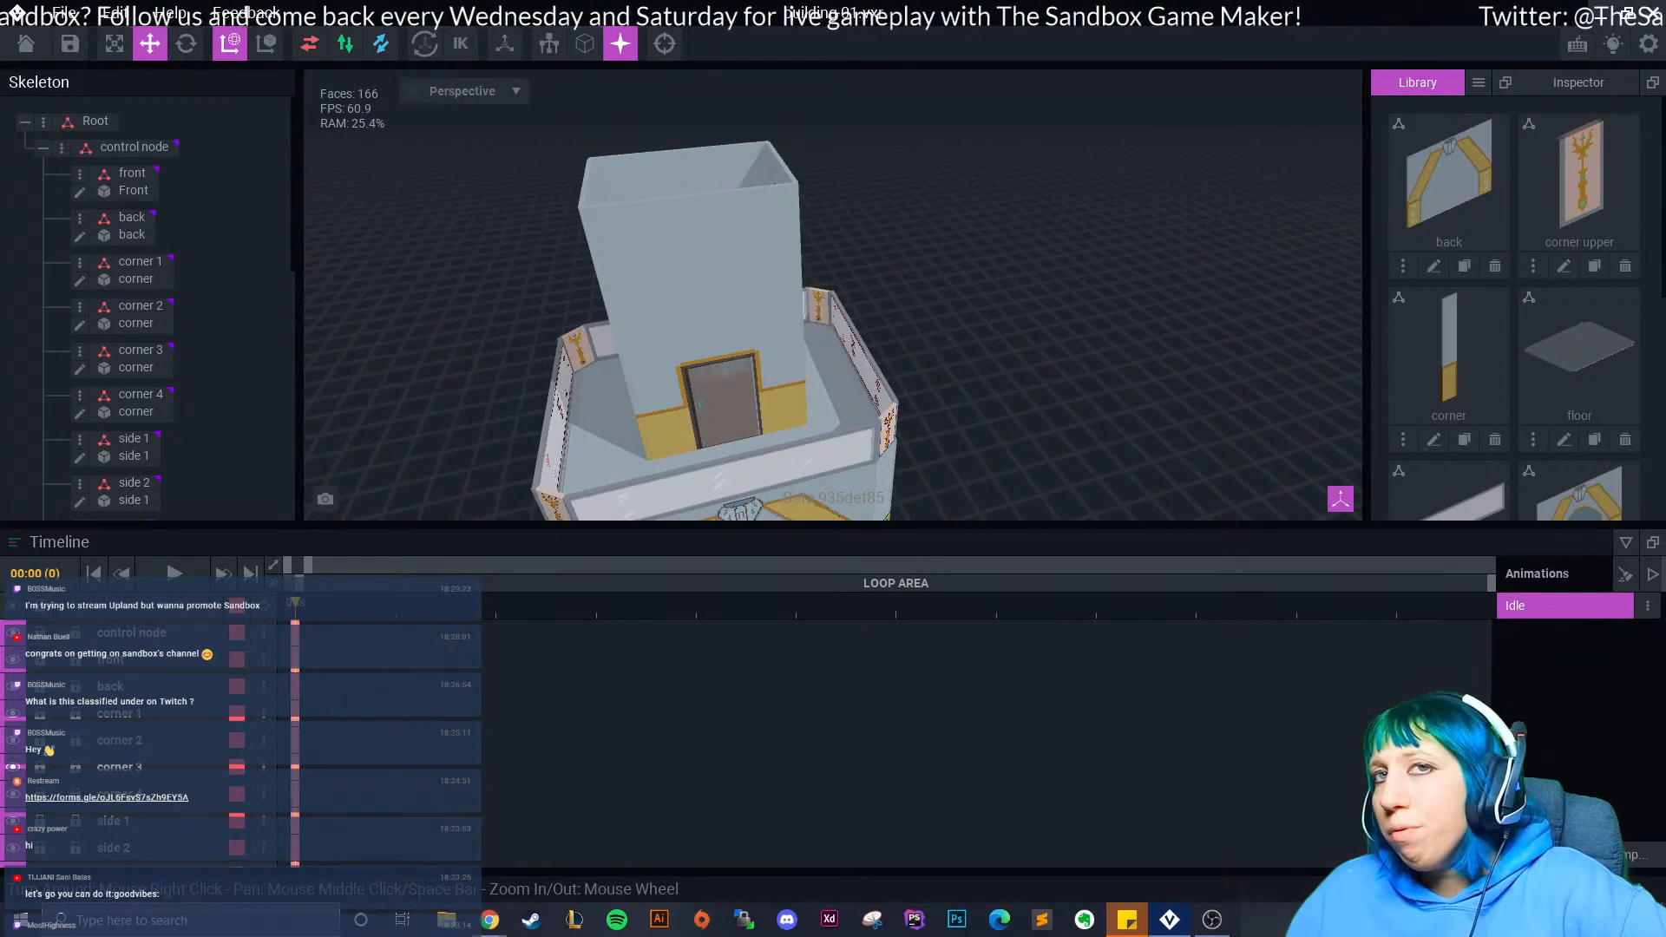
right_drag(664, 237, 607, 205)
scroll(610, 208, up, 4)
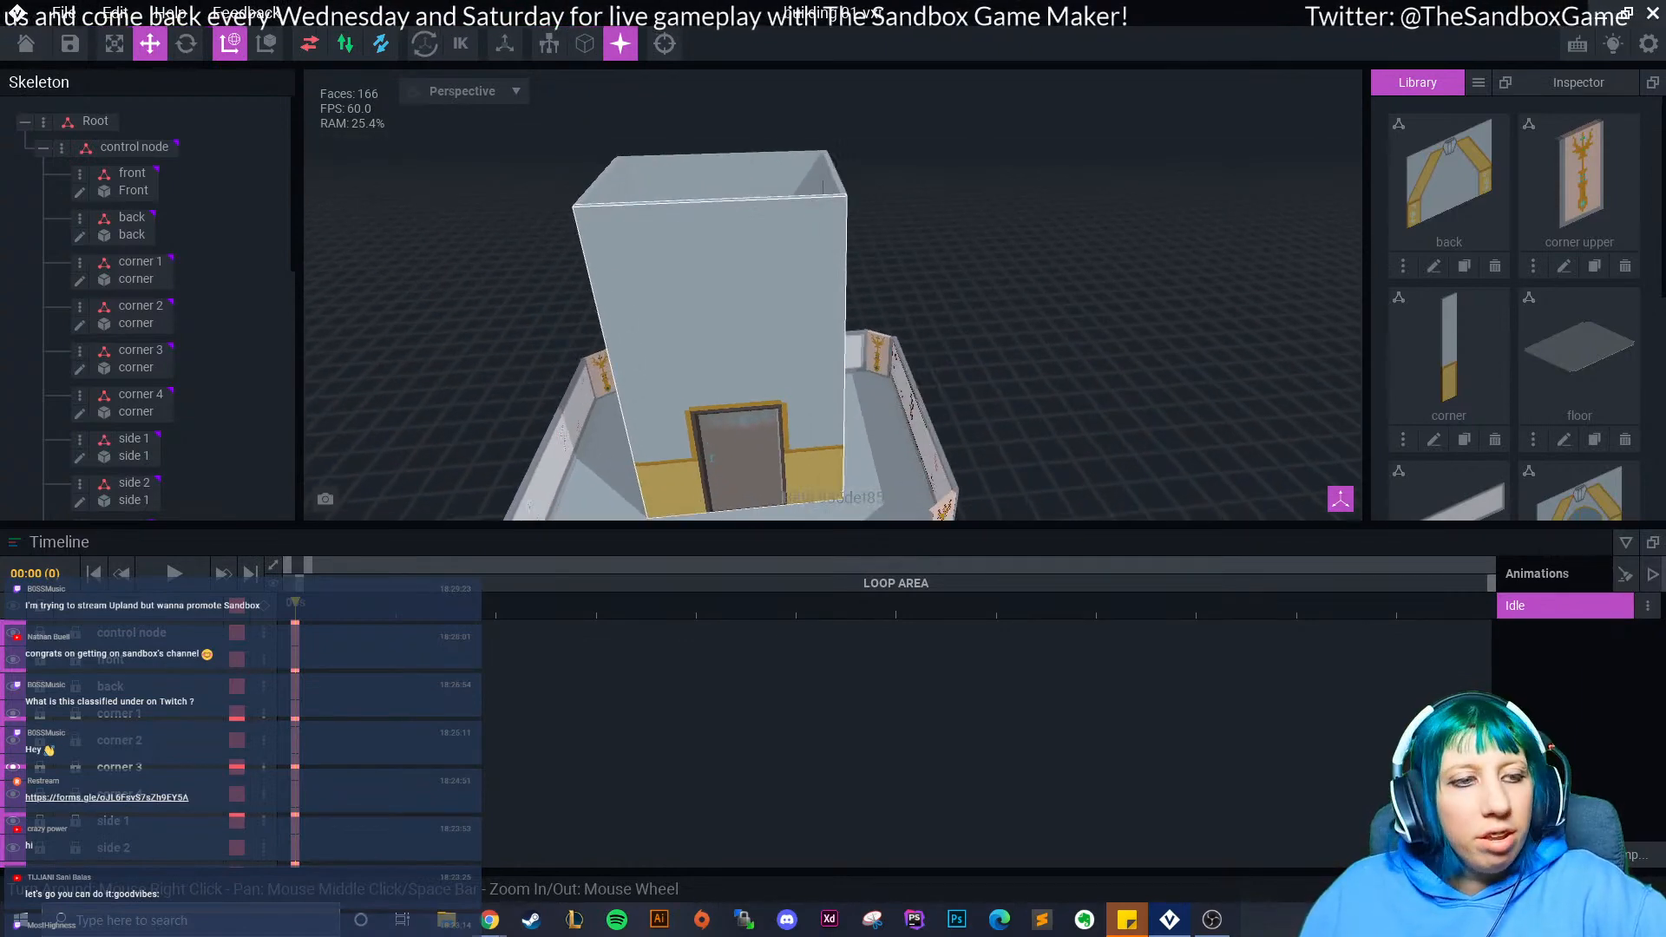
right_drag(624, 304, 742, 477)
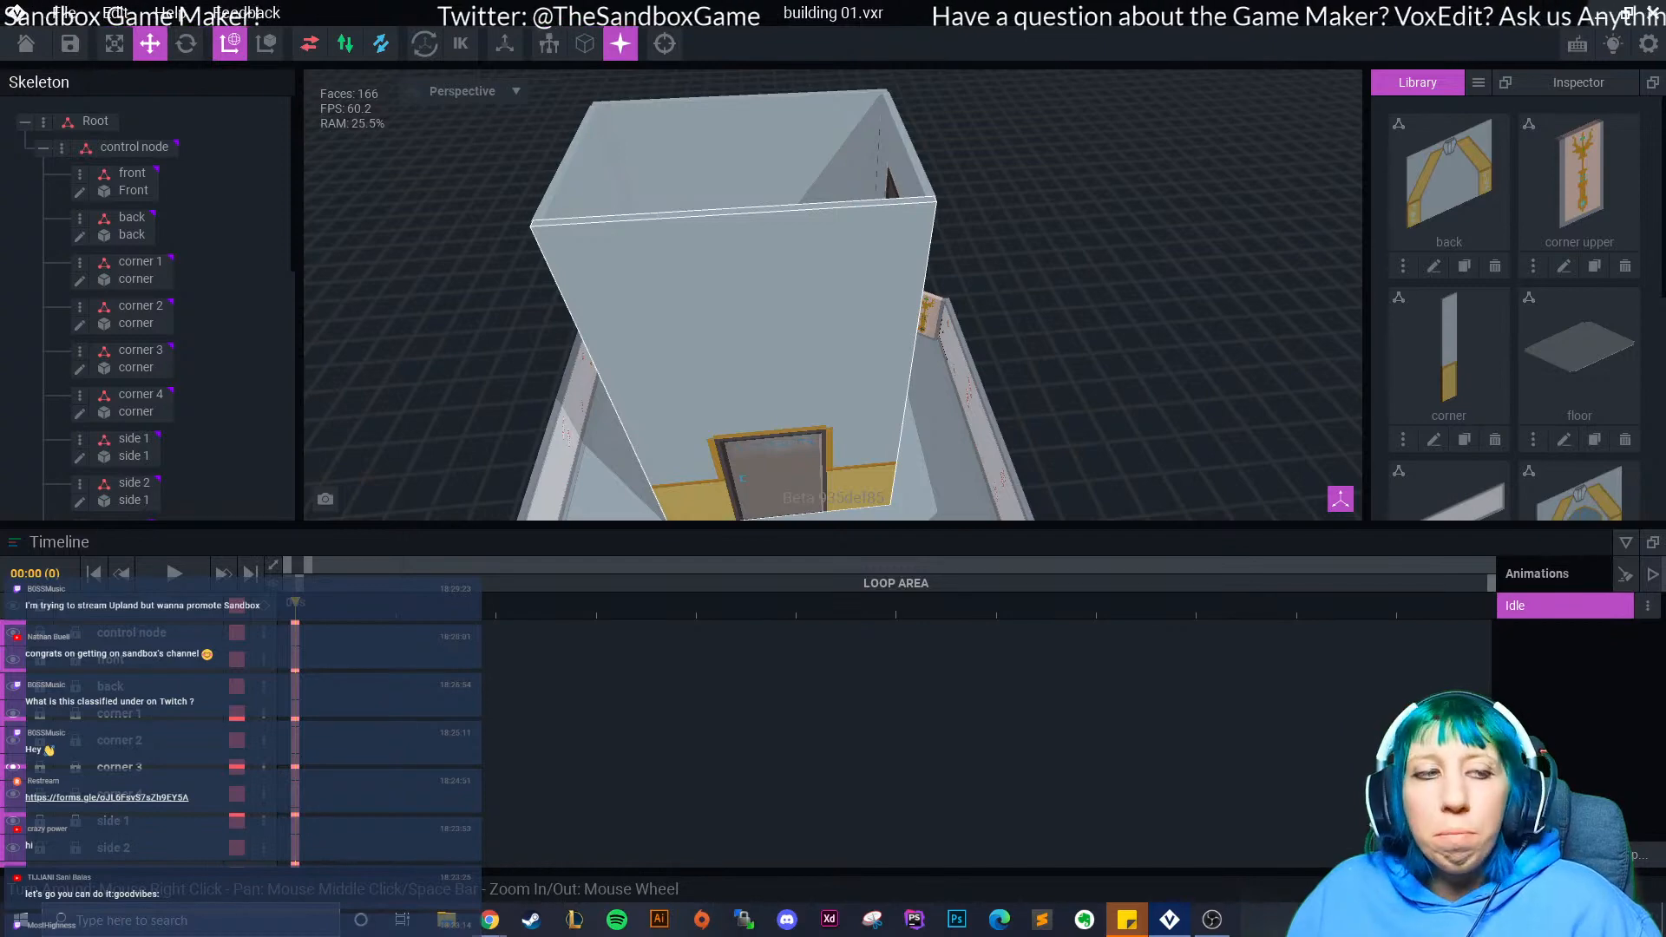
right_drag(742, 477, 851, 348)
click(1478, 81)
click(1492, 104)
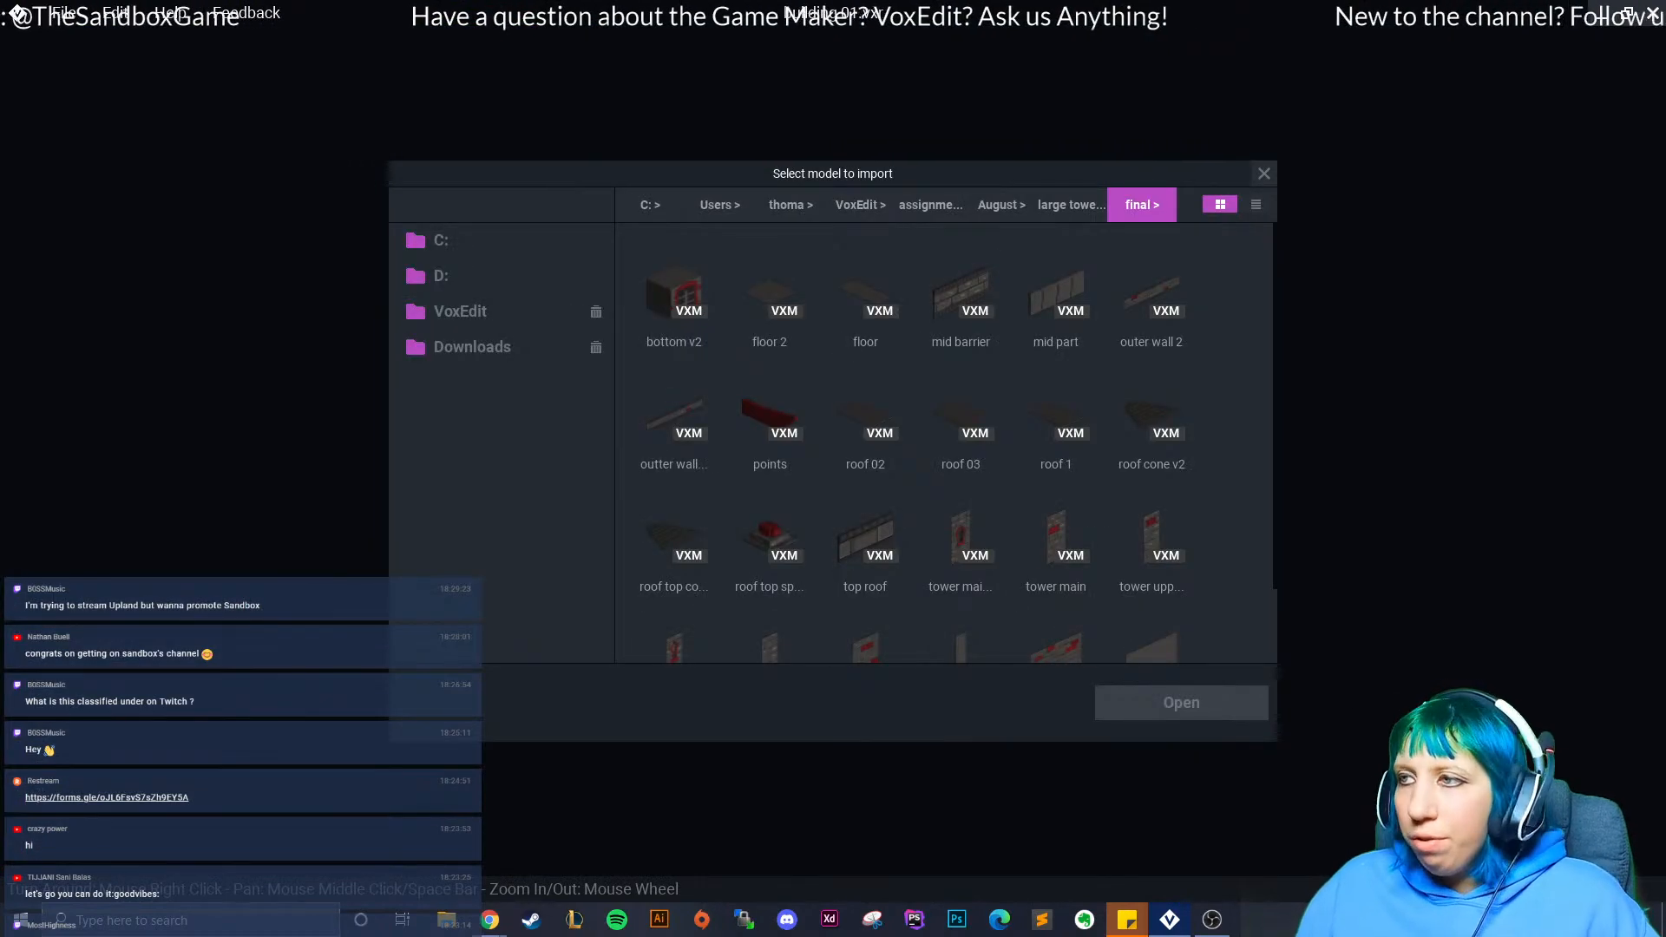
click(1264, 174)
- Create a new, empty voxel model named "roof 1" in the building's library
click(1479, 82)
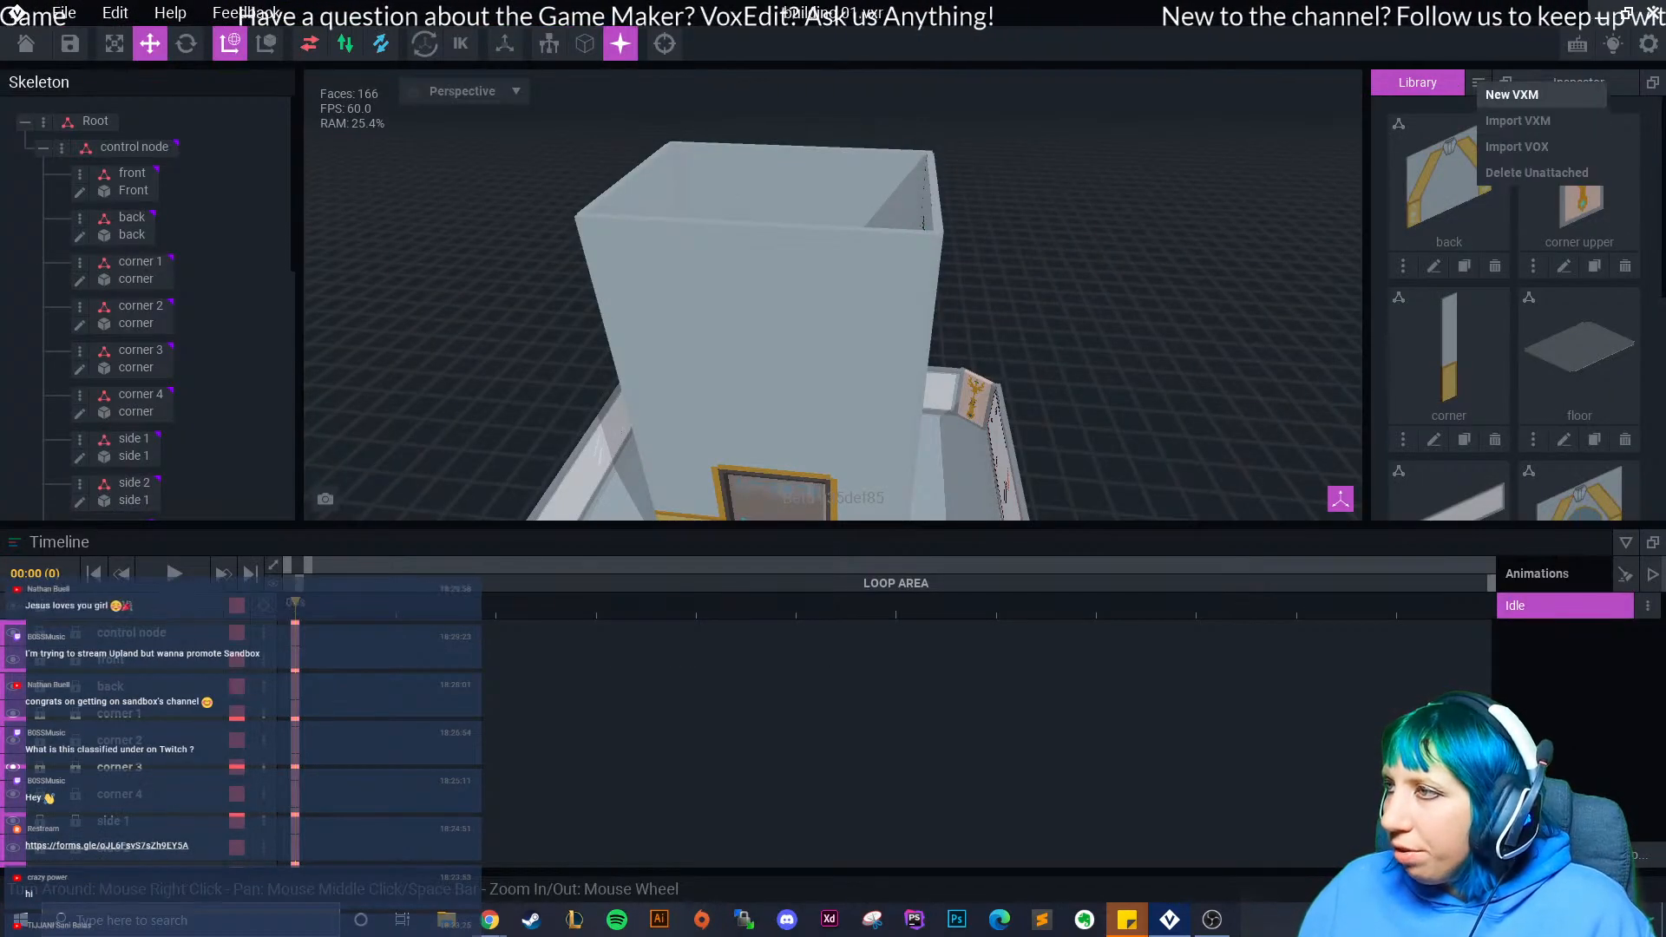
click(1512, 94)
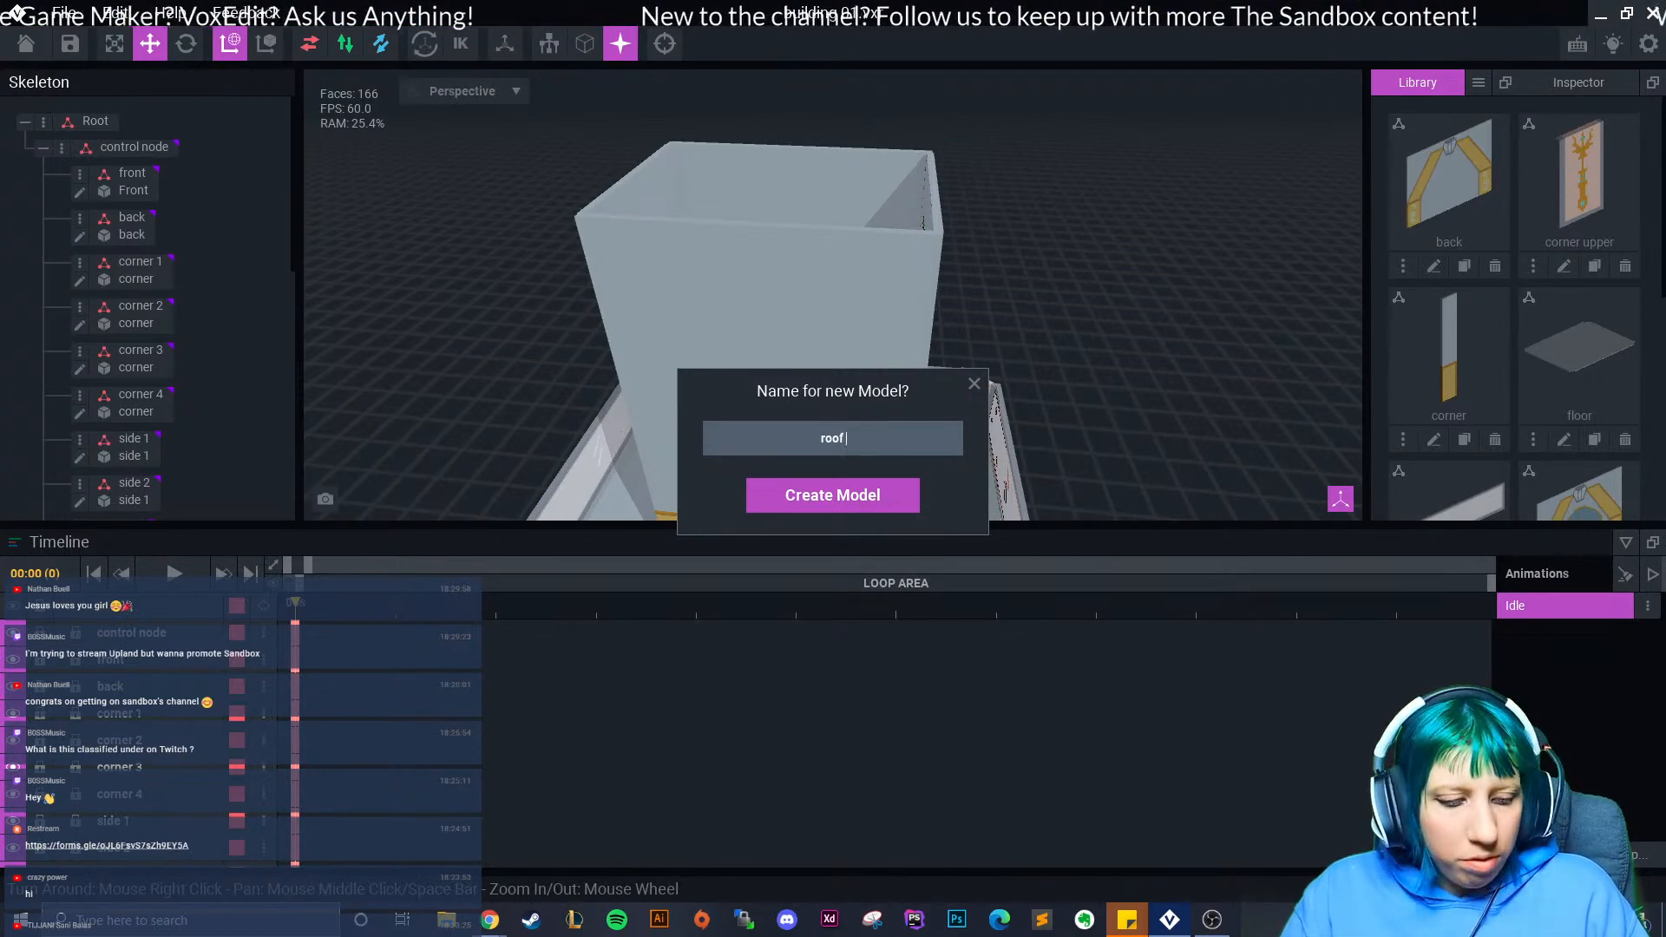
key(Return)
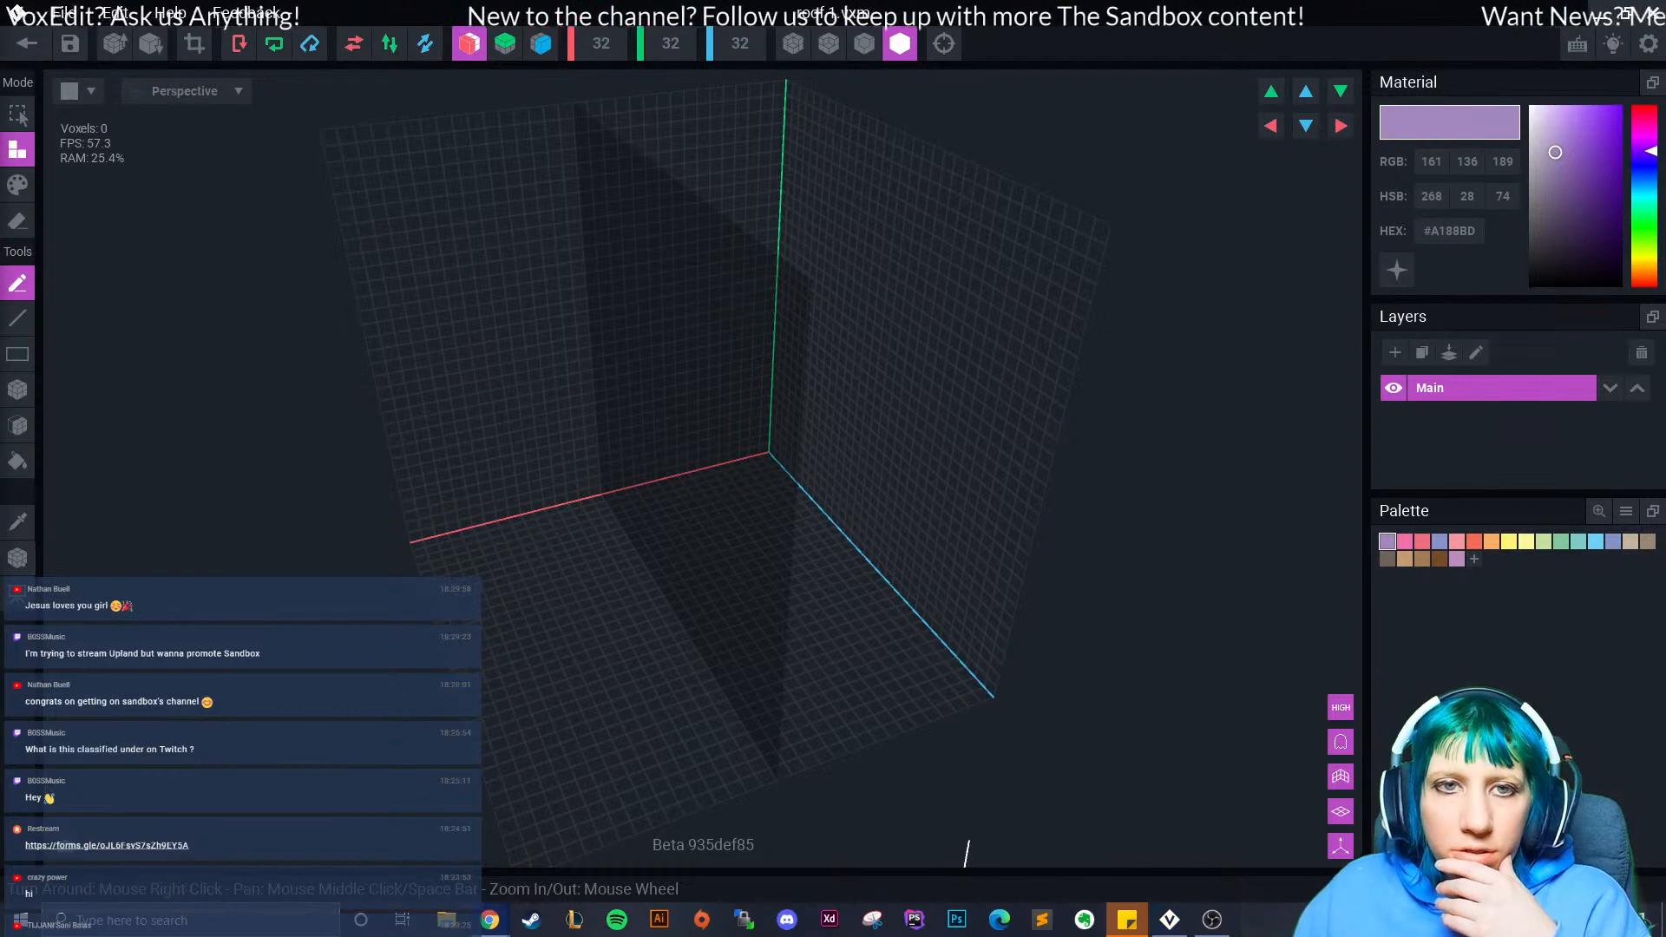
- Load the palette PNG beginning with "USE THISS" from Downloads into the roof model, and save the model on returning to the building
click(1627, 512)
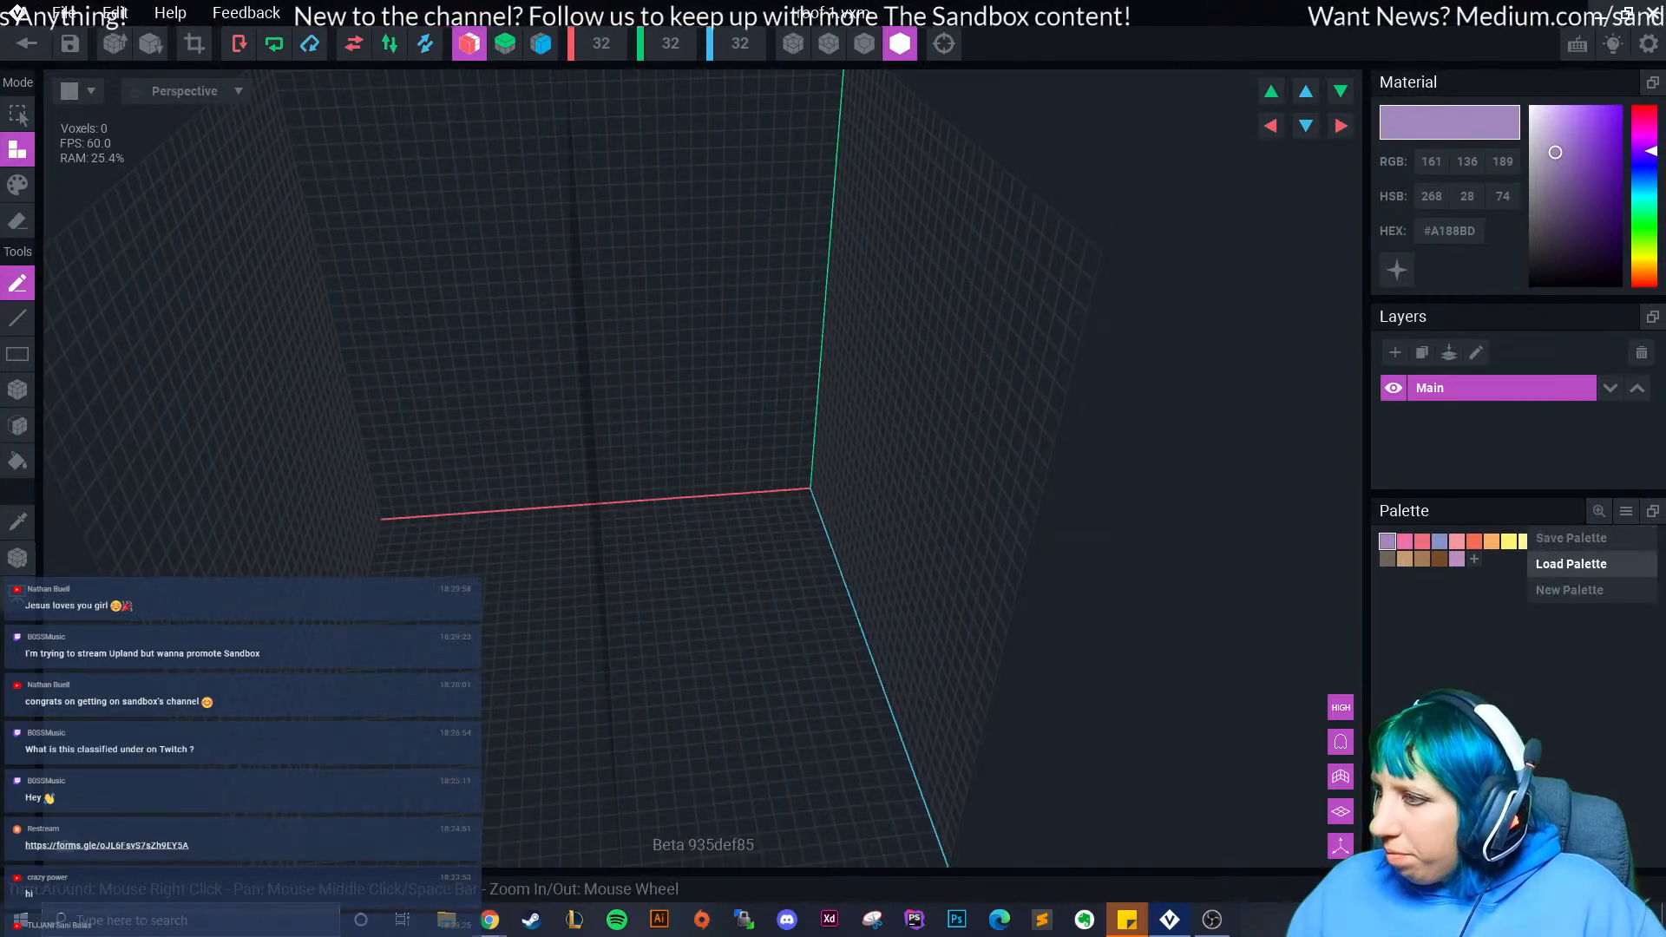
click(1519, 562)
click(504, 347)
scroll(946, 443, down, 12)
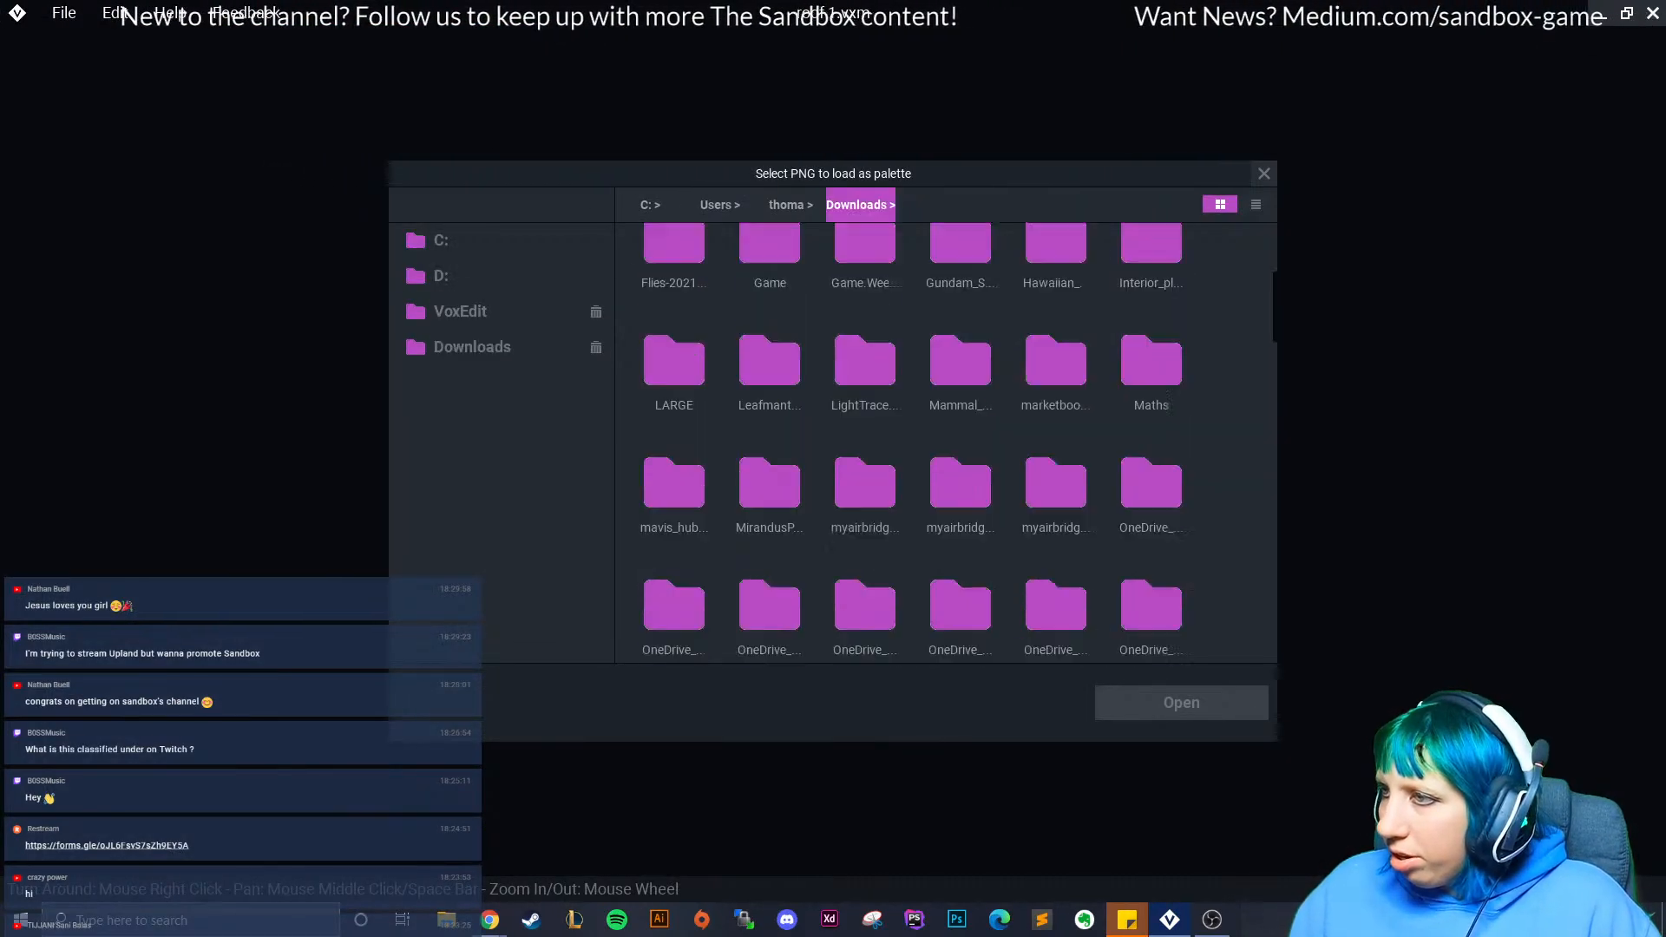
scroll(946, 443, down, 10)
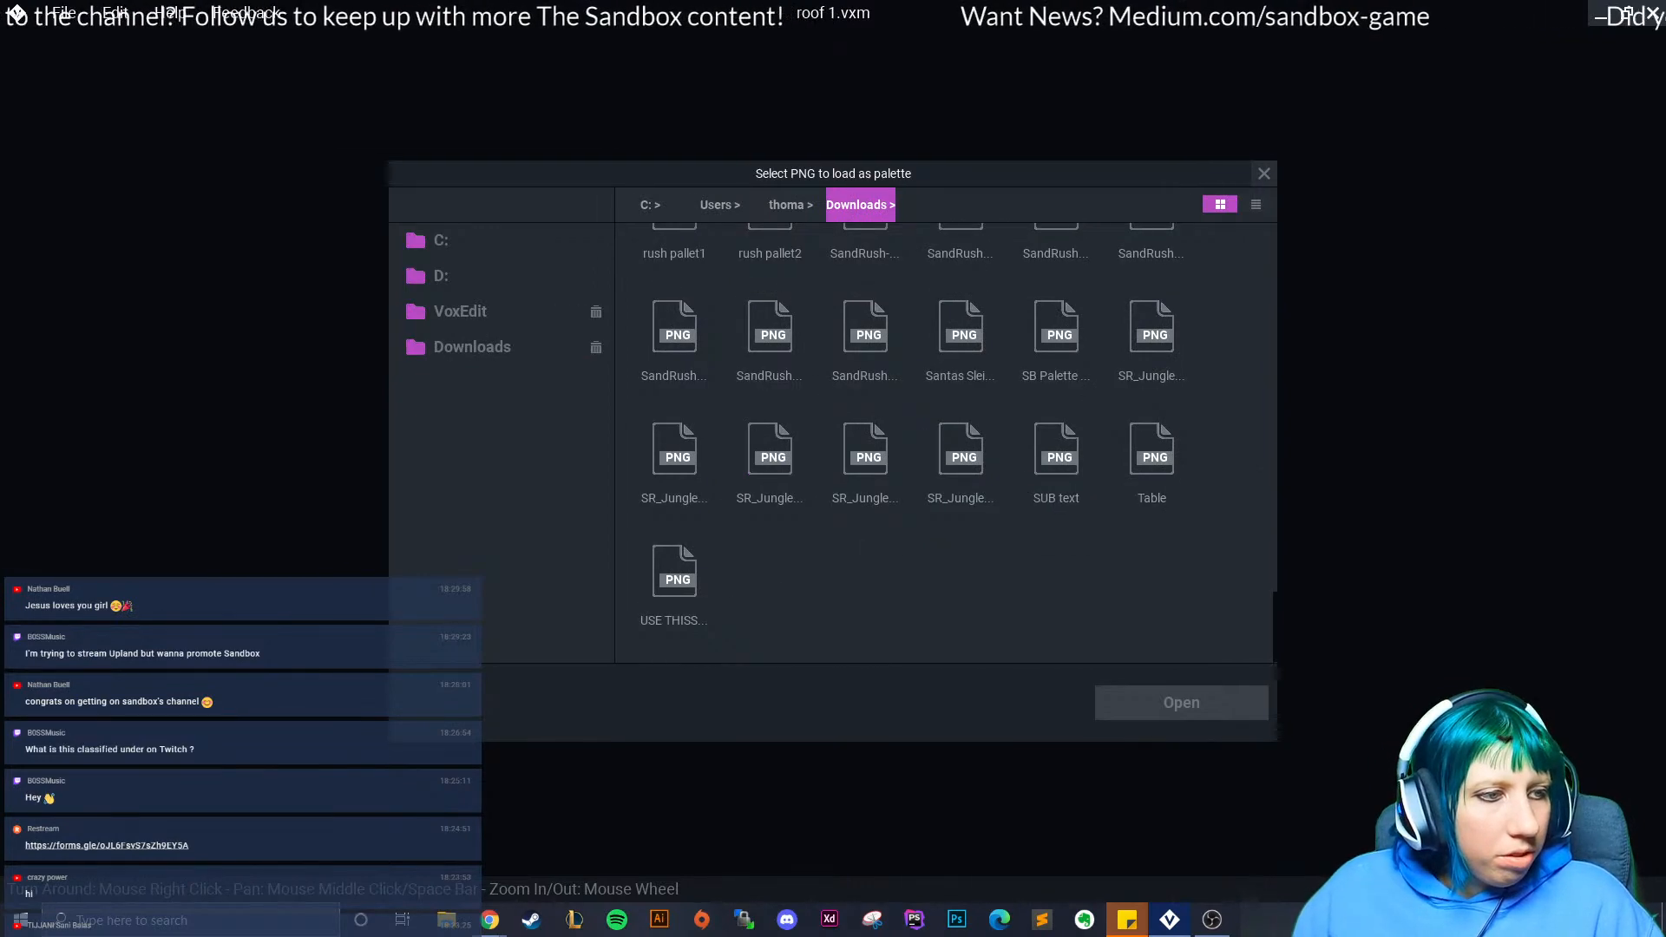
double_click(658, 585)
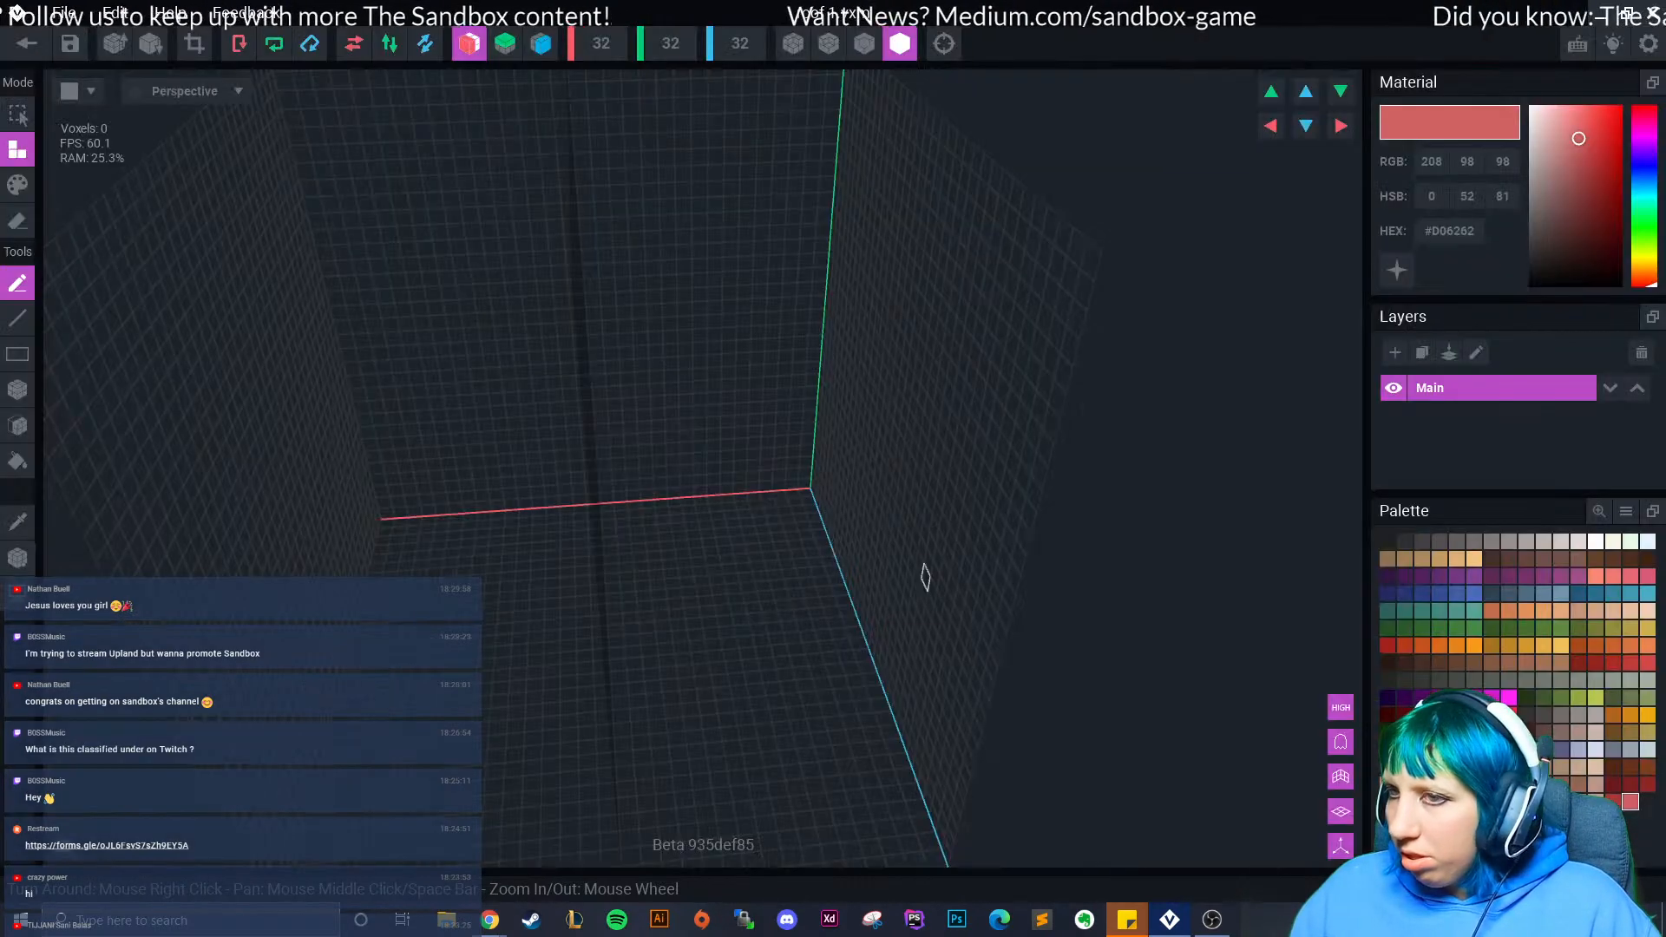
scroll(658, 586, down, 3)
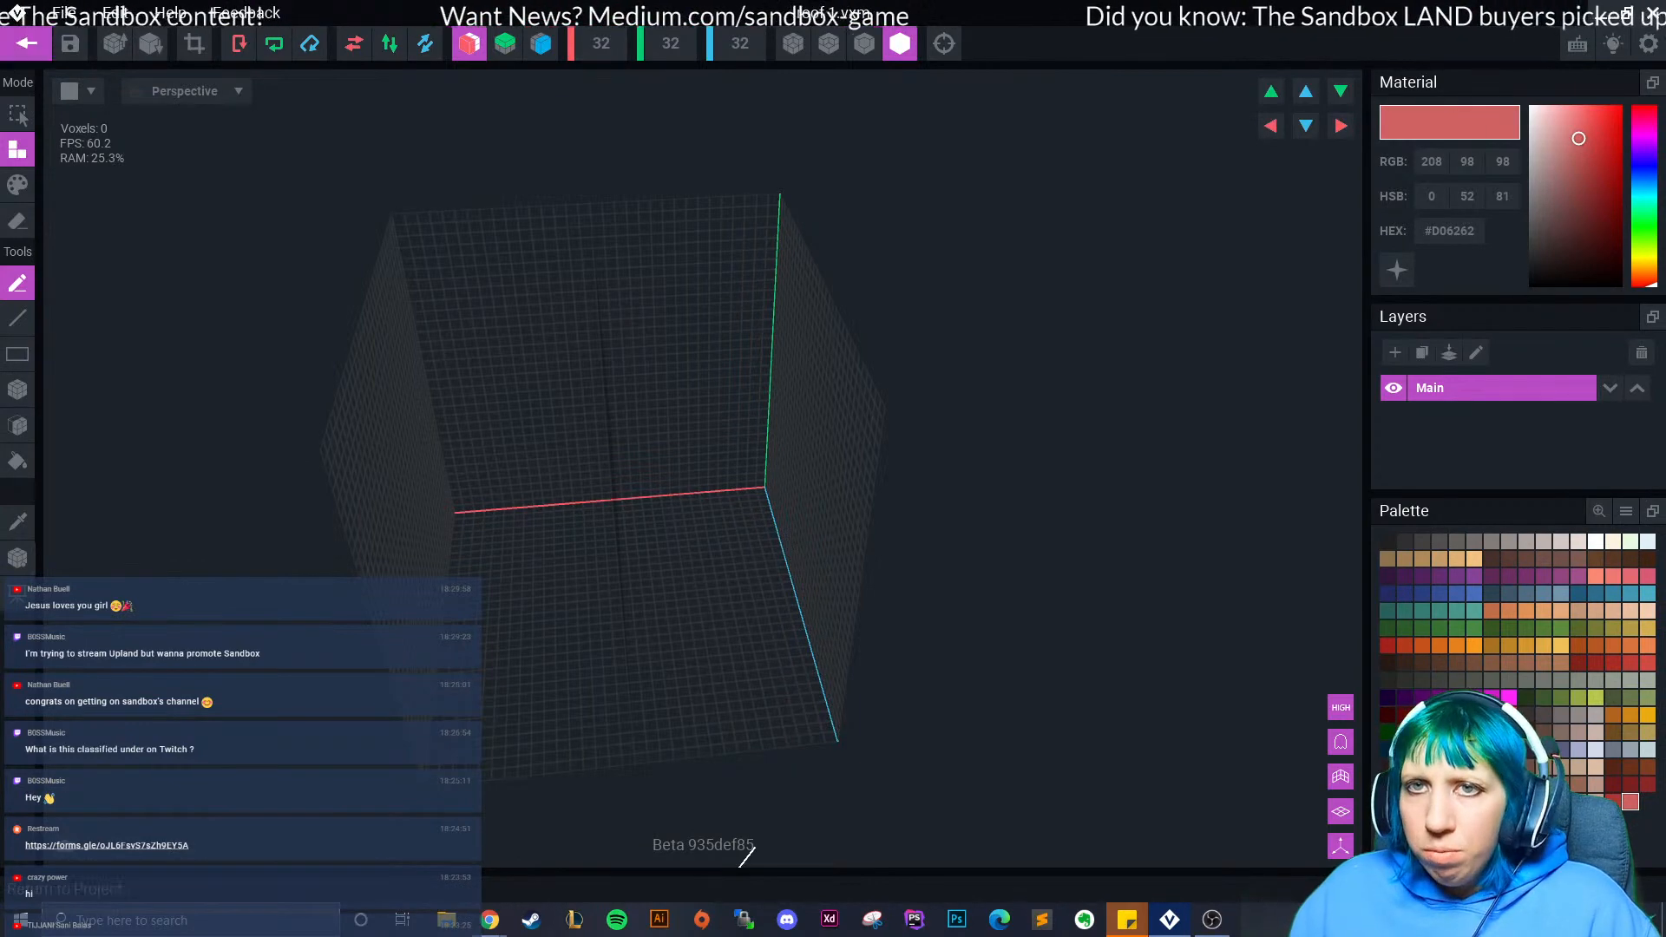
click(26, 44)
click(651, 336)
- Open the tower front model to check its voxel dimensions, and return to the building
middle_drag(808, 165, 807, 451)
click(794, 374)
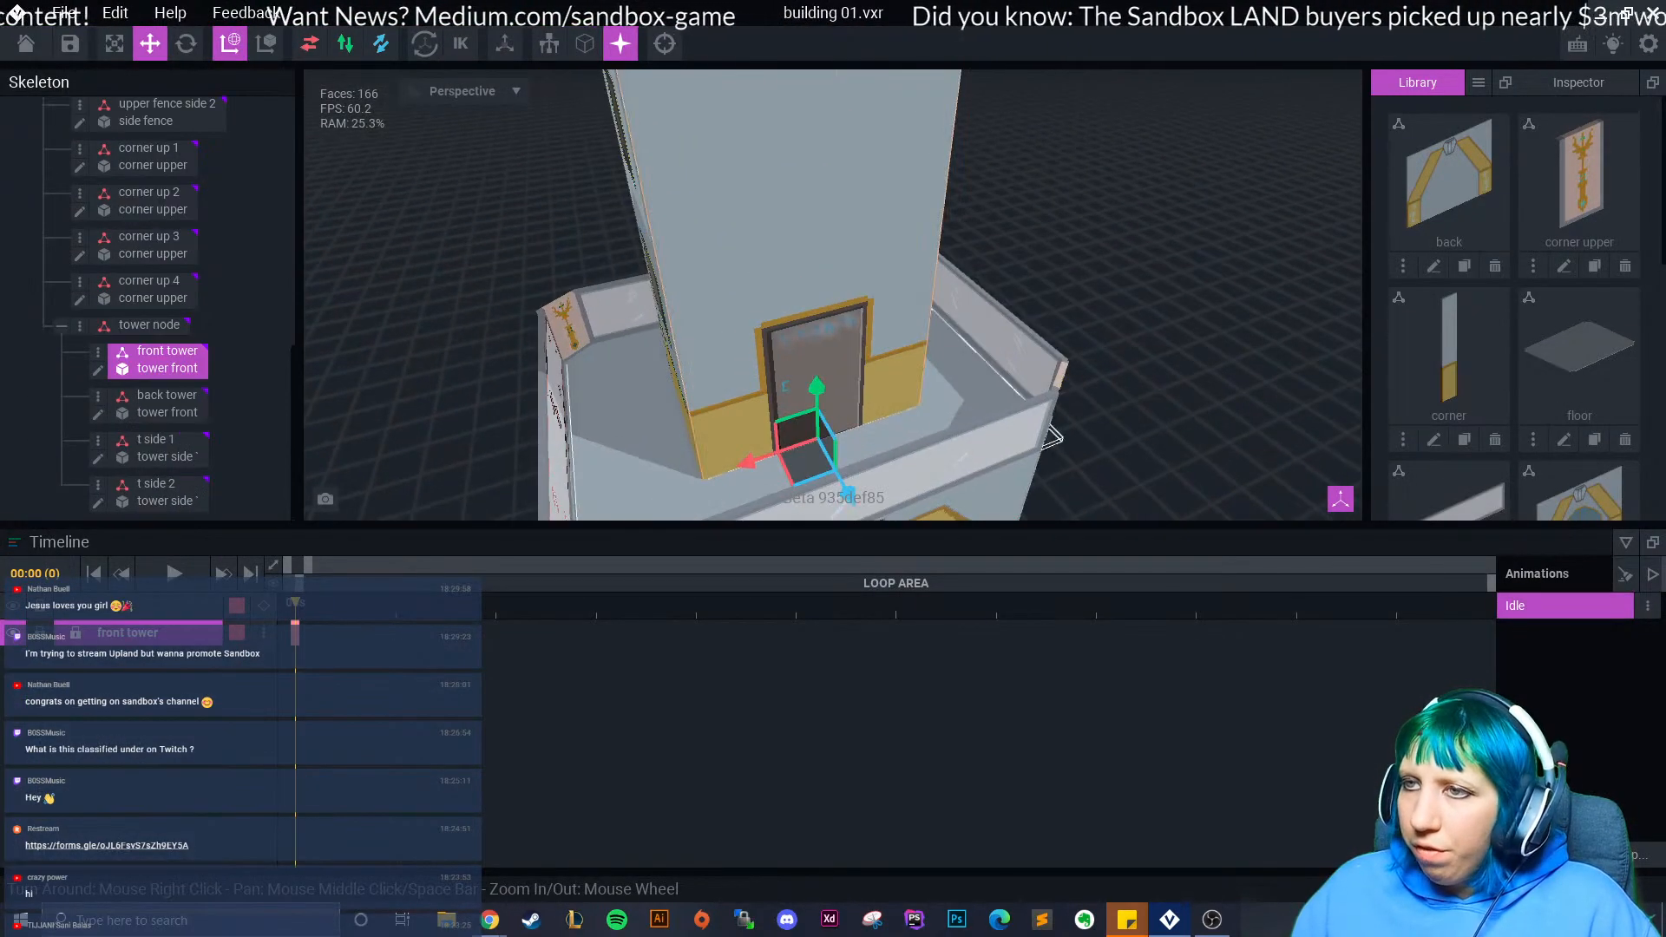
click(98, 371)
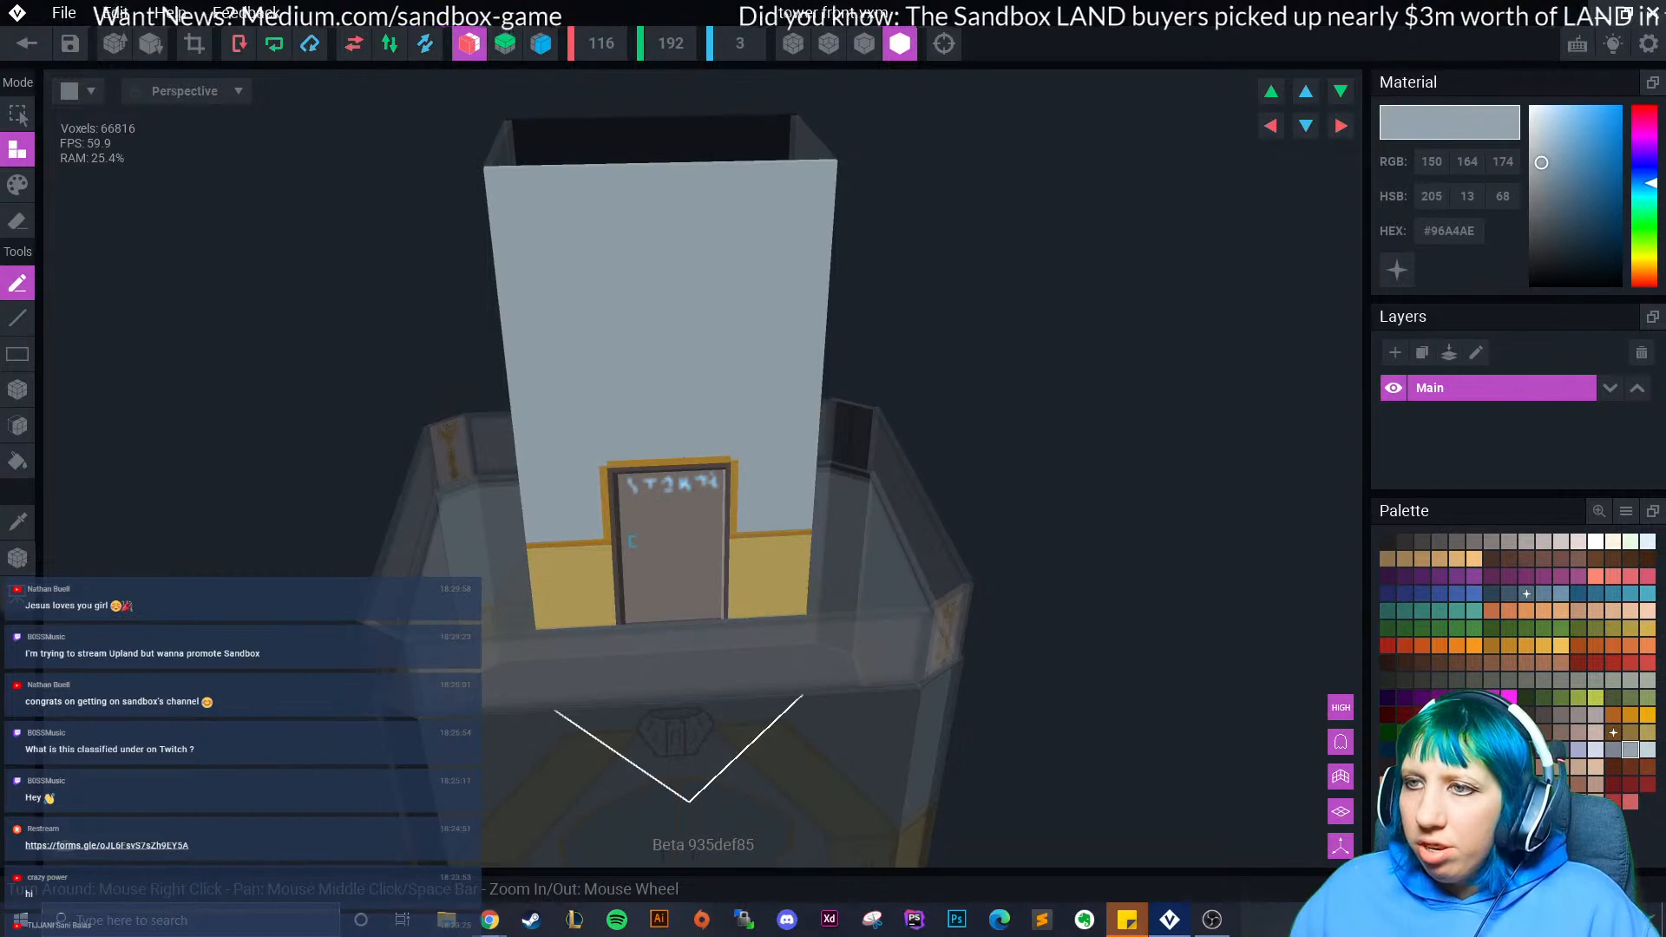
click(27, 43)
click(651, 335)
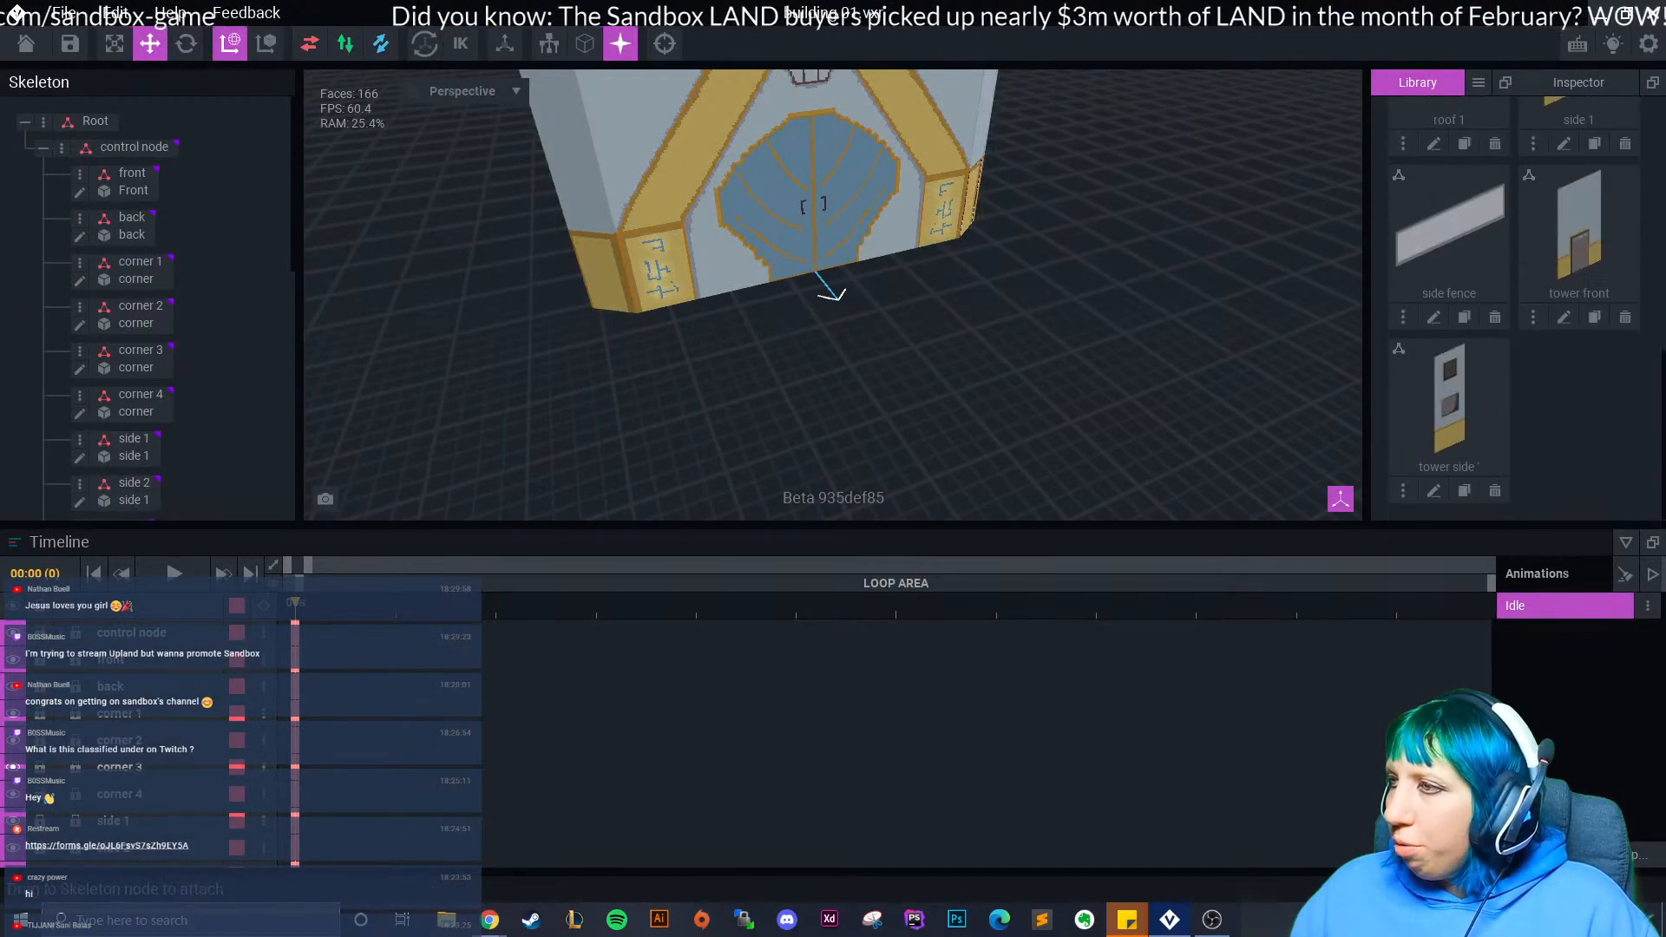
- Reopen the roof 1 model and set its volume to 120 voxels wide and 110 voxels deep
click(1434, 403)
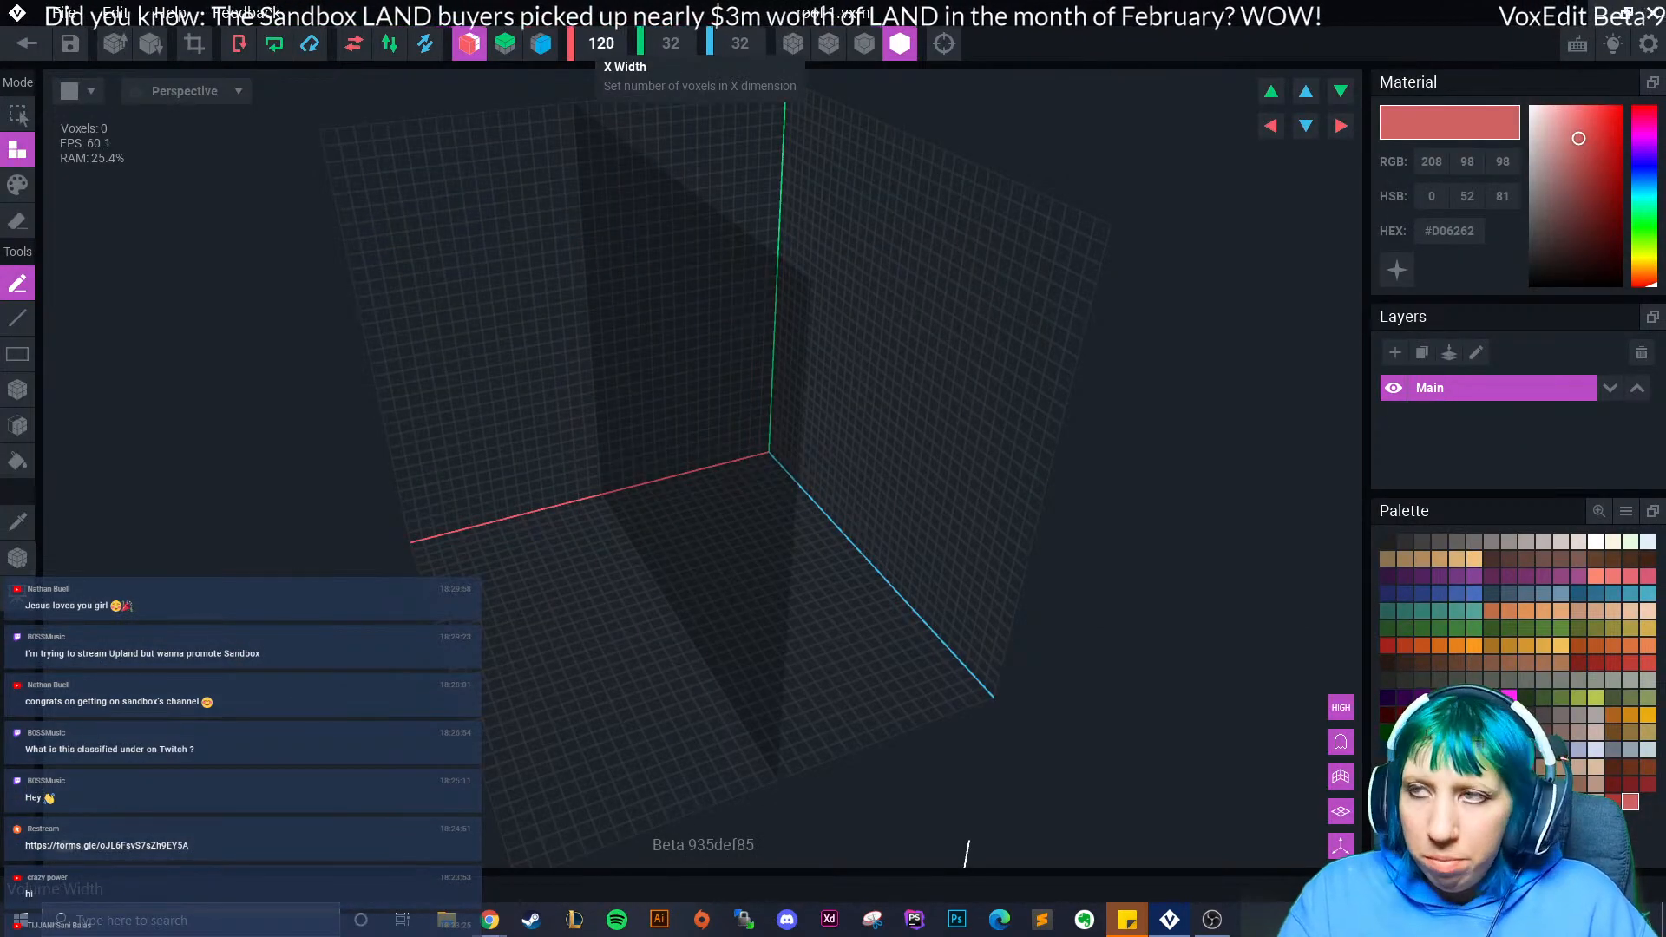
key(Return)
right_drag(714, 499, 647, 555)
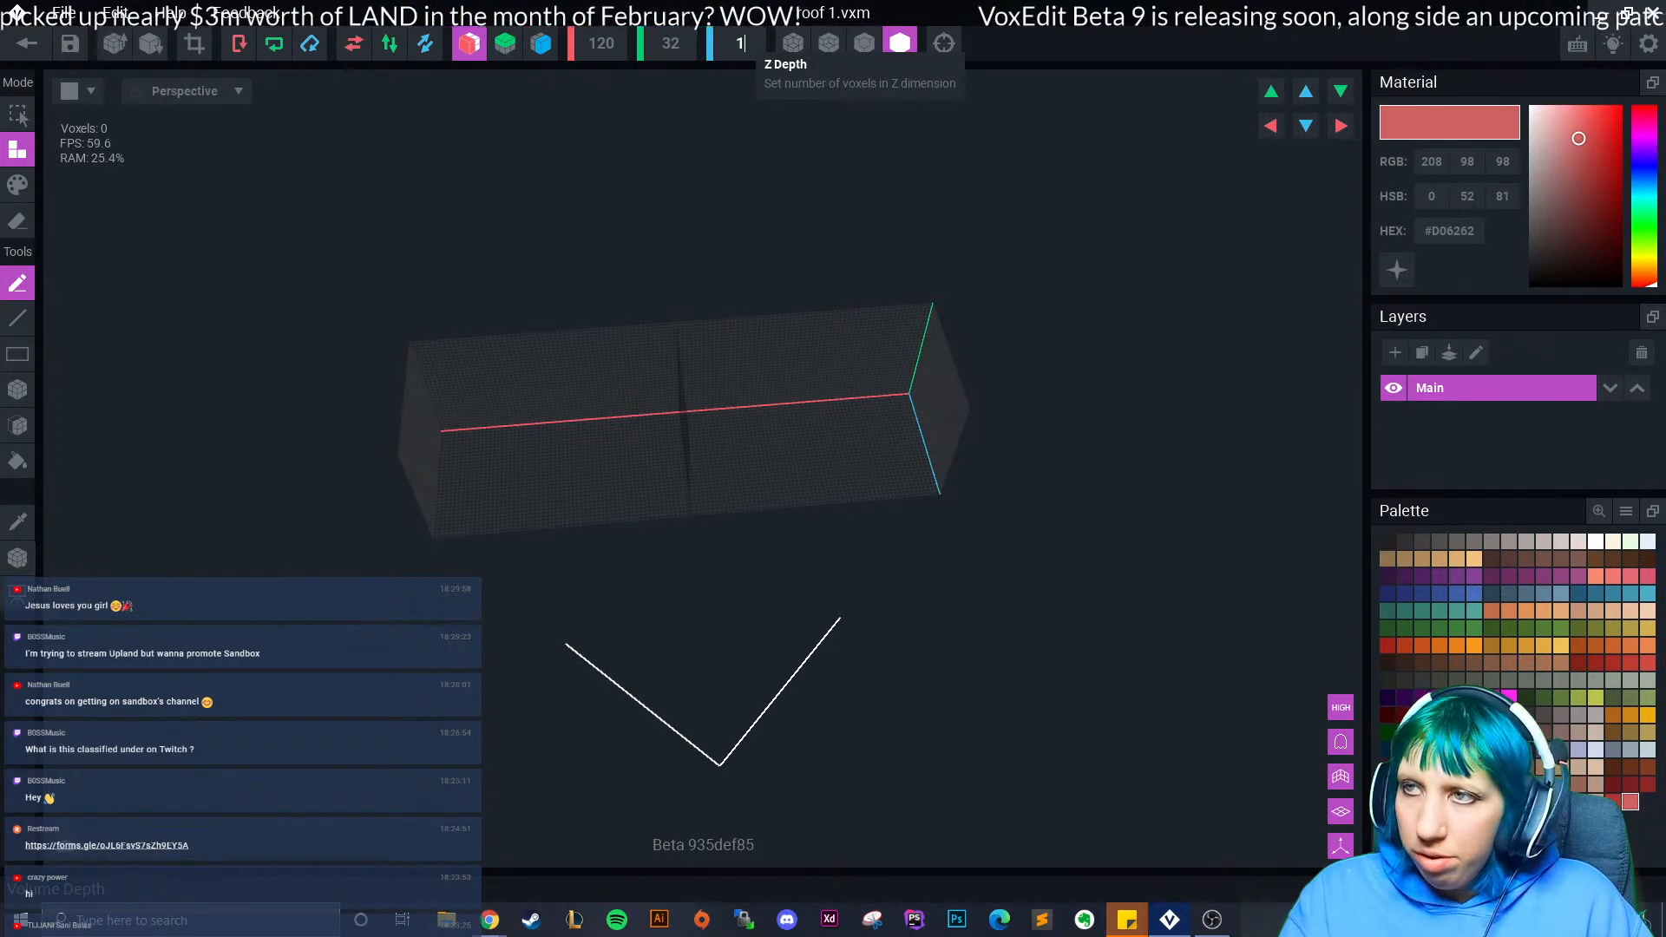
text(110)
key(Return)
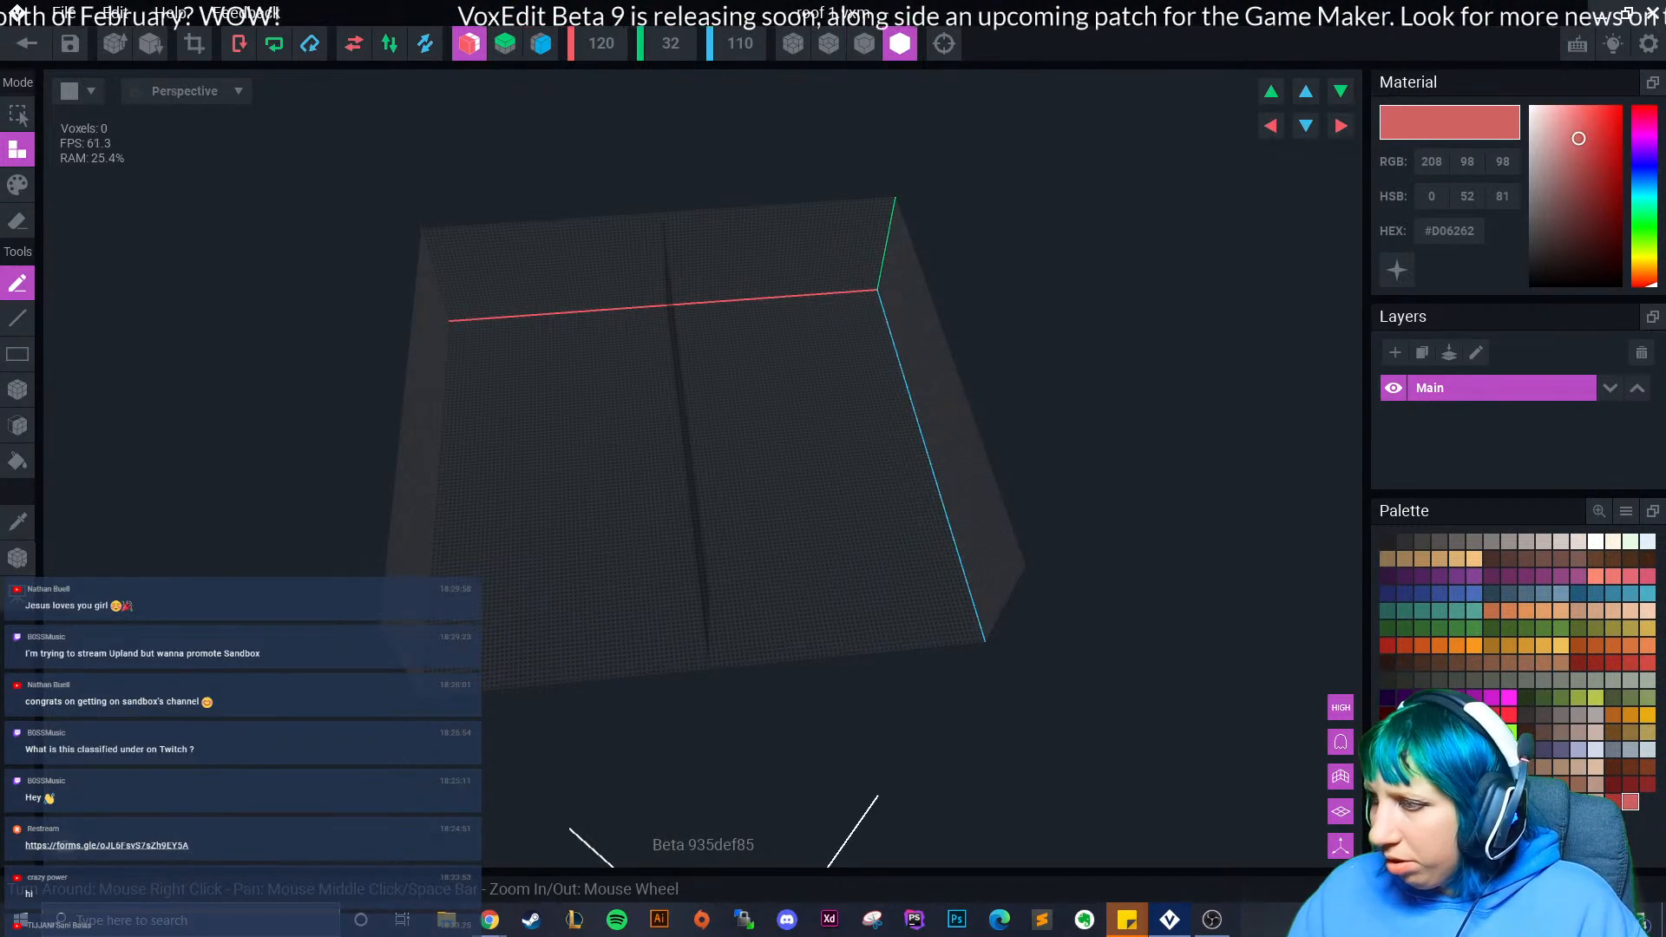
- Pick the colour #91743C, enable Z mirroring alongside X, and draw a large freehand ring on the floor of the volume
click(1630, 733)
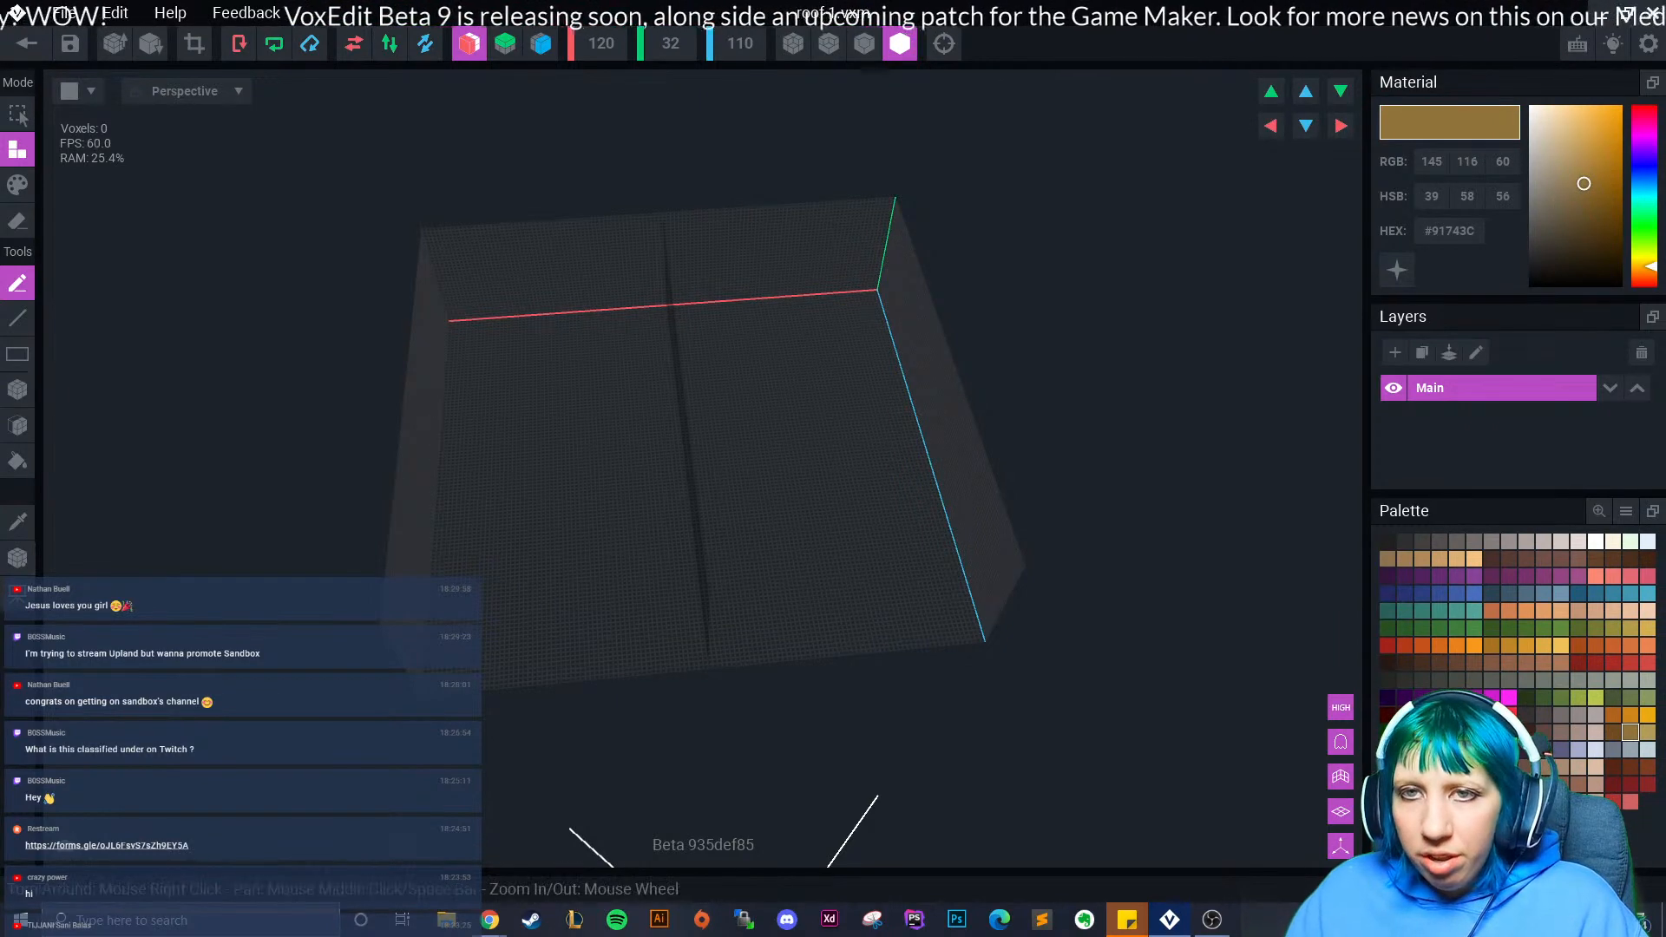
mouse_move(666, 306)
mouse_down()
mouse_move(513, 327)
mouse_move(446, 398)
mouse_move(440, 457)
mouse_up()
key(ctrl+z)
click(540, 45)
scroll(515, 253, up, 1)
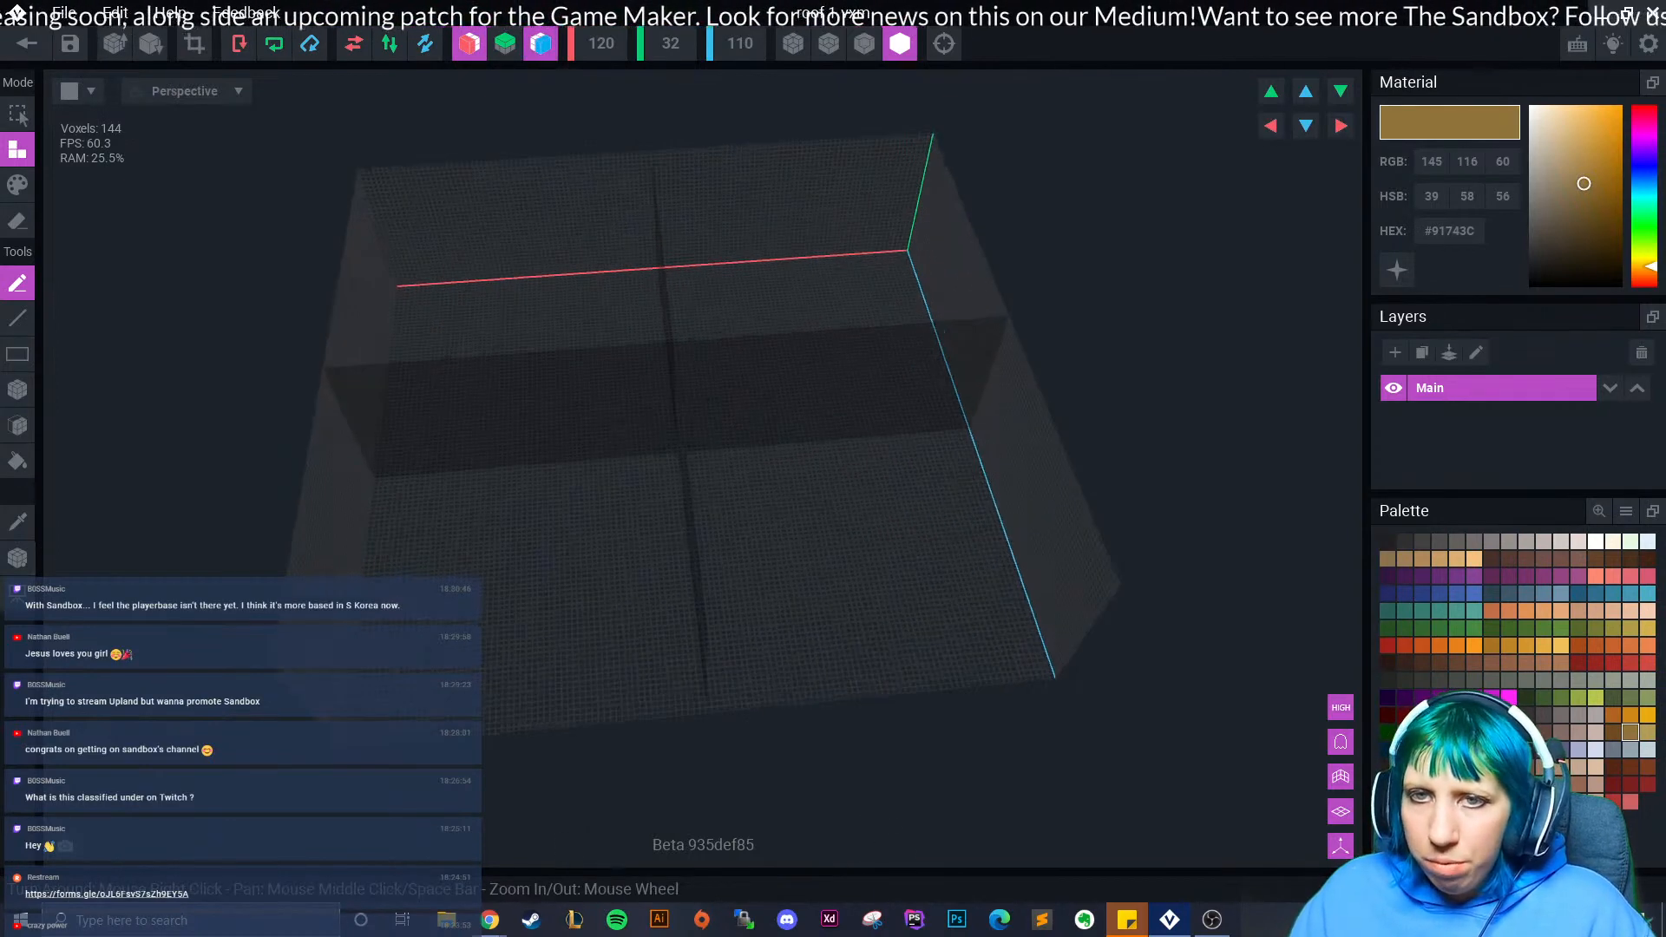
scroll(620, 252, up, 2)
middle_drag(620, 251, 758, 261)
mouse_move(795, 254)
mouse_down()
mouse_move(633, 278)
mouse_move(504, 436)
mouse_move(506, 512)
mouse_up()
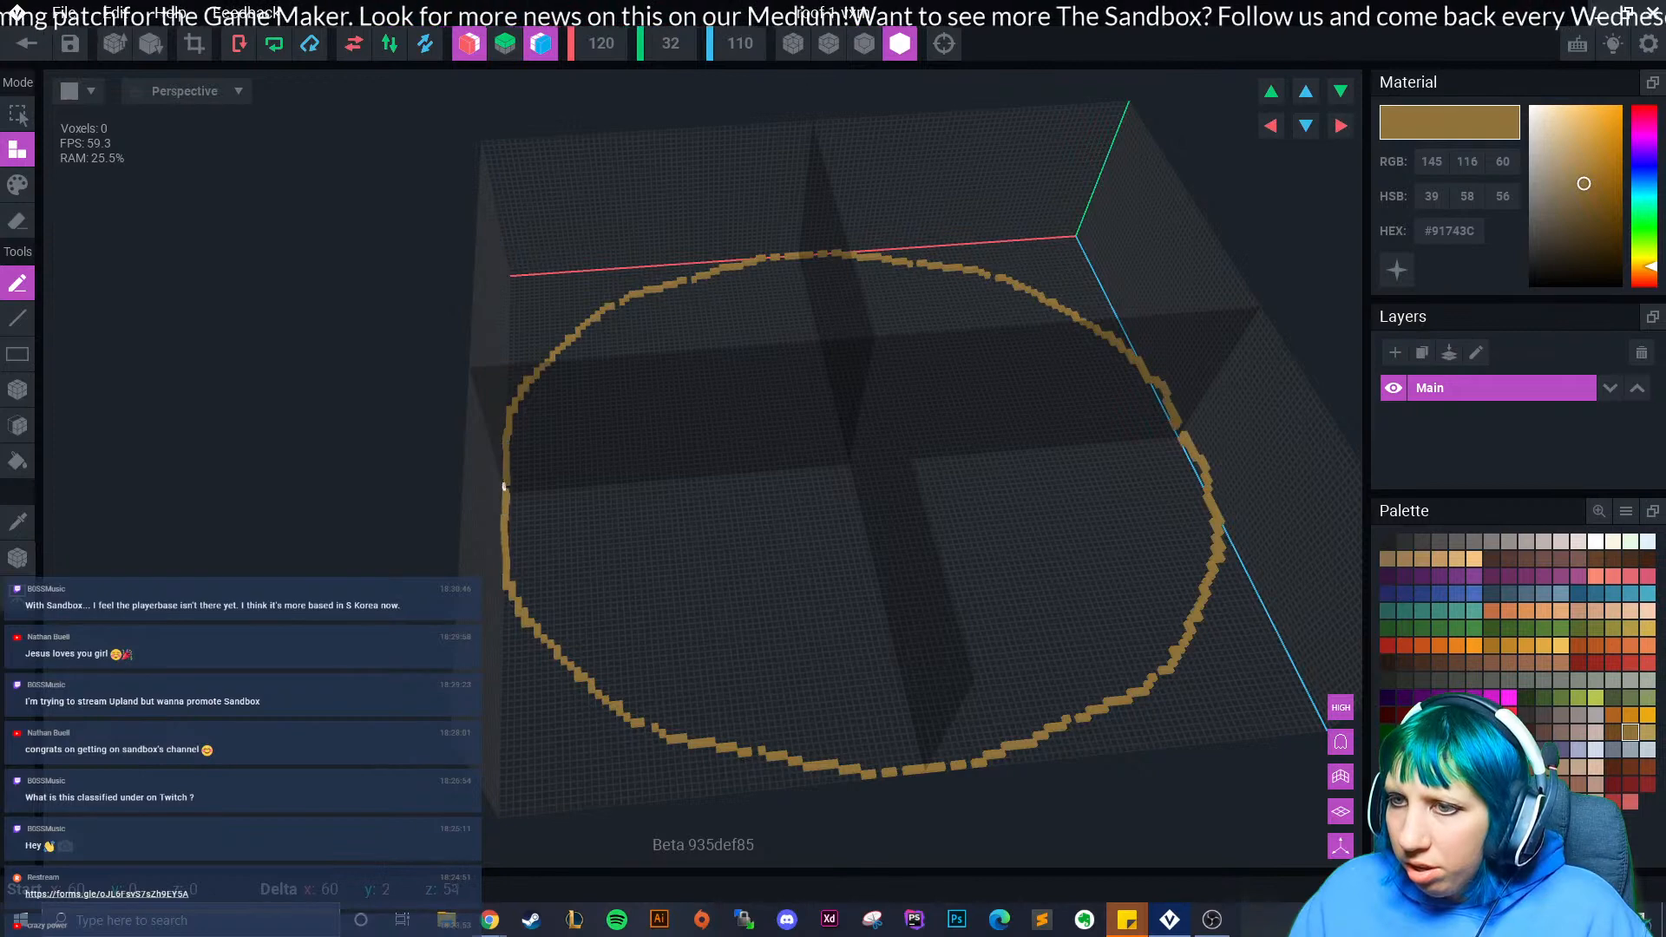
- Add mirrored box-shaped blocks along the inside of the ring's flat side edges
mouse_move(569, 688)
right_down()
mouse_move(554, 581)
mouse_move(595, 573)
mouse_move(810, 256)
mouse_move(660, 526)
mouse_move(81, 361)
right_up()
click(17, 390)
drag(568, 451, 894, 412)
mouse_move(591, 405)
mouse_down()
mouse_move(792, 383)
mouse_move(669, 361)
mouse_move(856, 364)
mouse_move(725, 347)
mouse_move(1006, 324)
mouse_up()
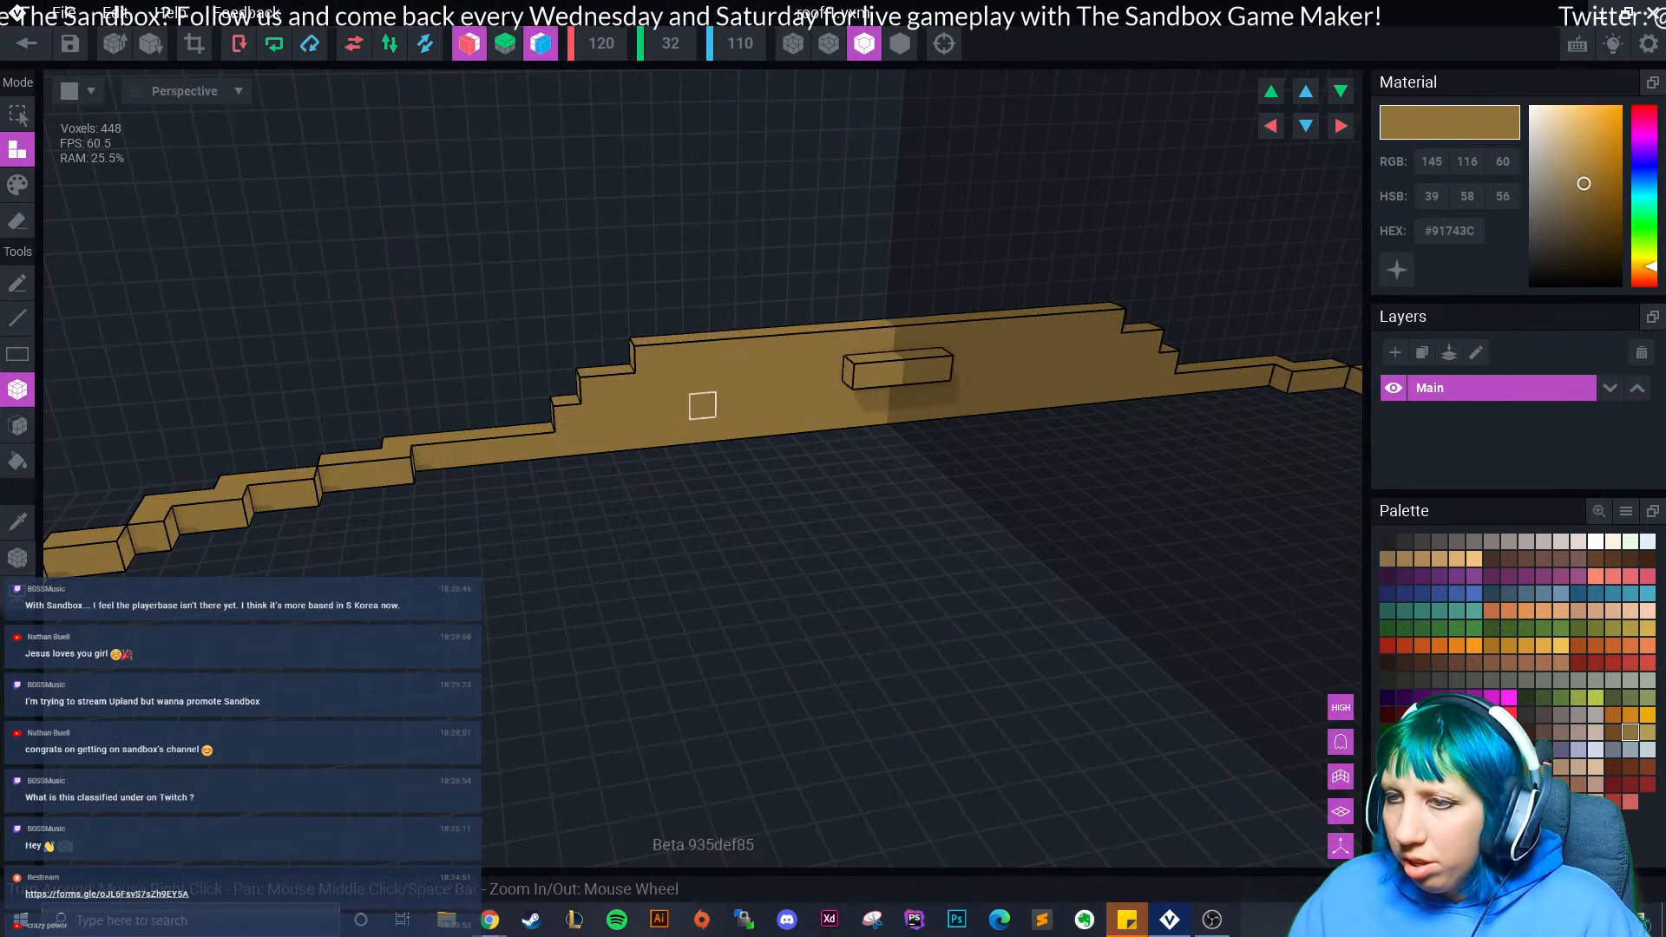
right_drag(781, 474, 799, 483)
middle_drag(800, 483, 374, 649)
middle_drag(951, 422, 807, 478)
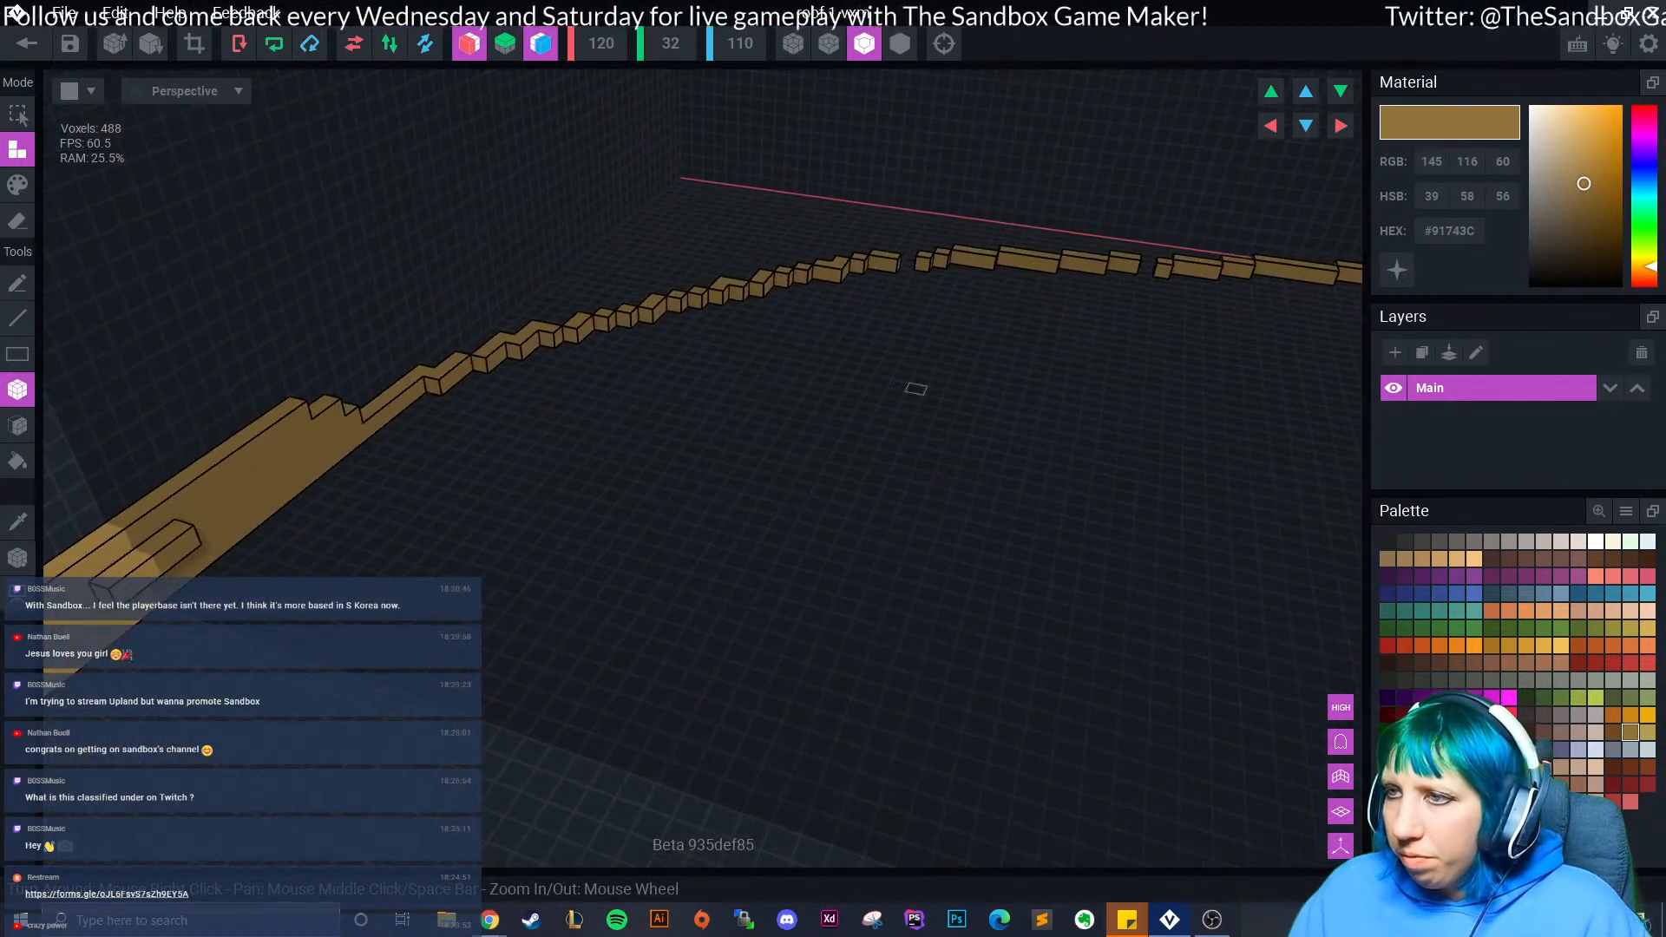
- Fill two wide bands across the ring with the Box tool, one along each horizontal axis, forming a cross
right_drag(401, 413, 643, 472)
drag(531, 306, 1256, 586)
right_drag(802, 313, 726, 297)
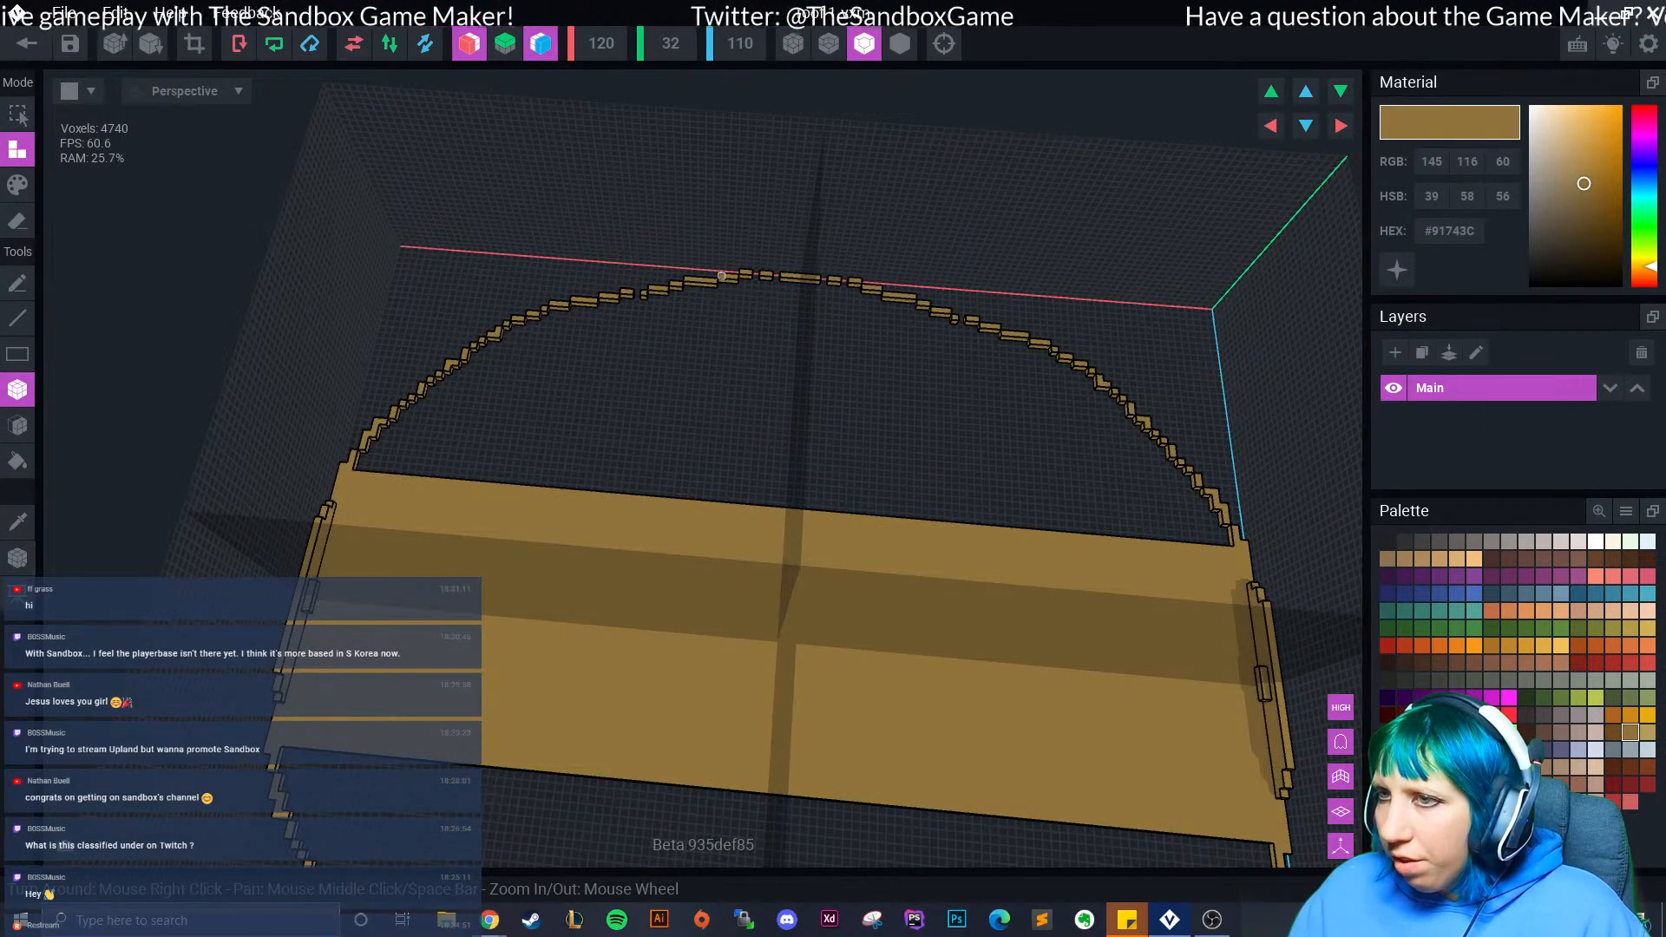
drag(722, 274, 776, 735)
right_drag(776, 736, 777, 532)
right_drag(543, 459, 387, 443)
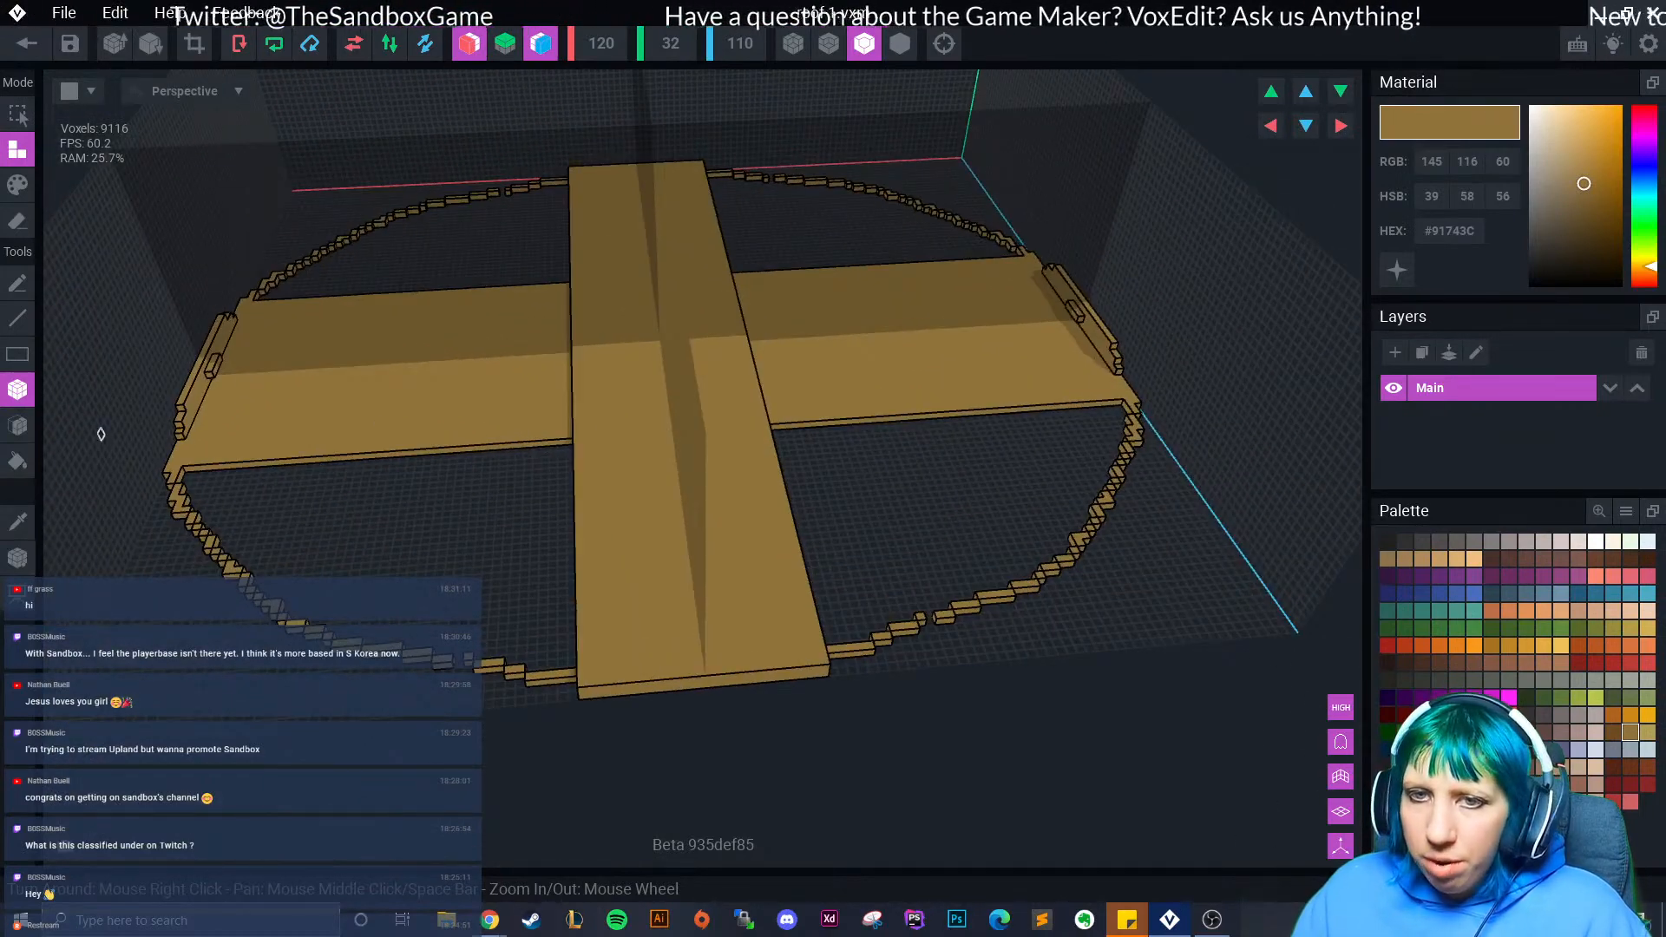
- Extrude the top face of the cross upward to make it thicker
click(18, 425)
click(363, 377)
right_drag(376, 370, 228, 522)
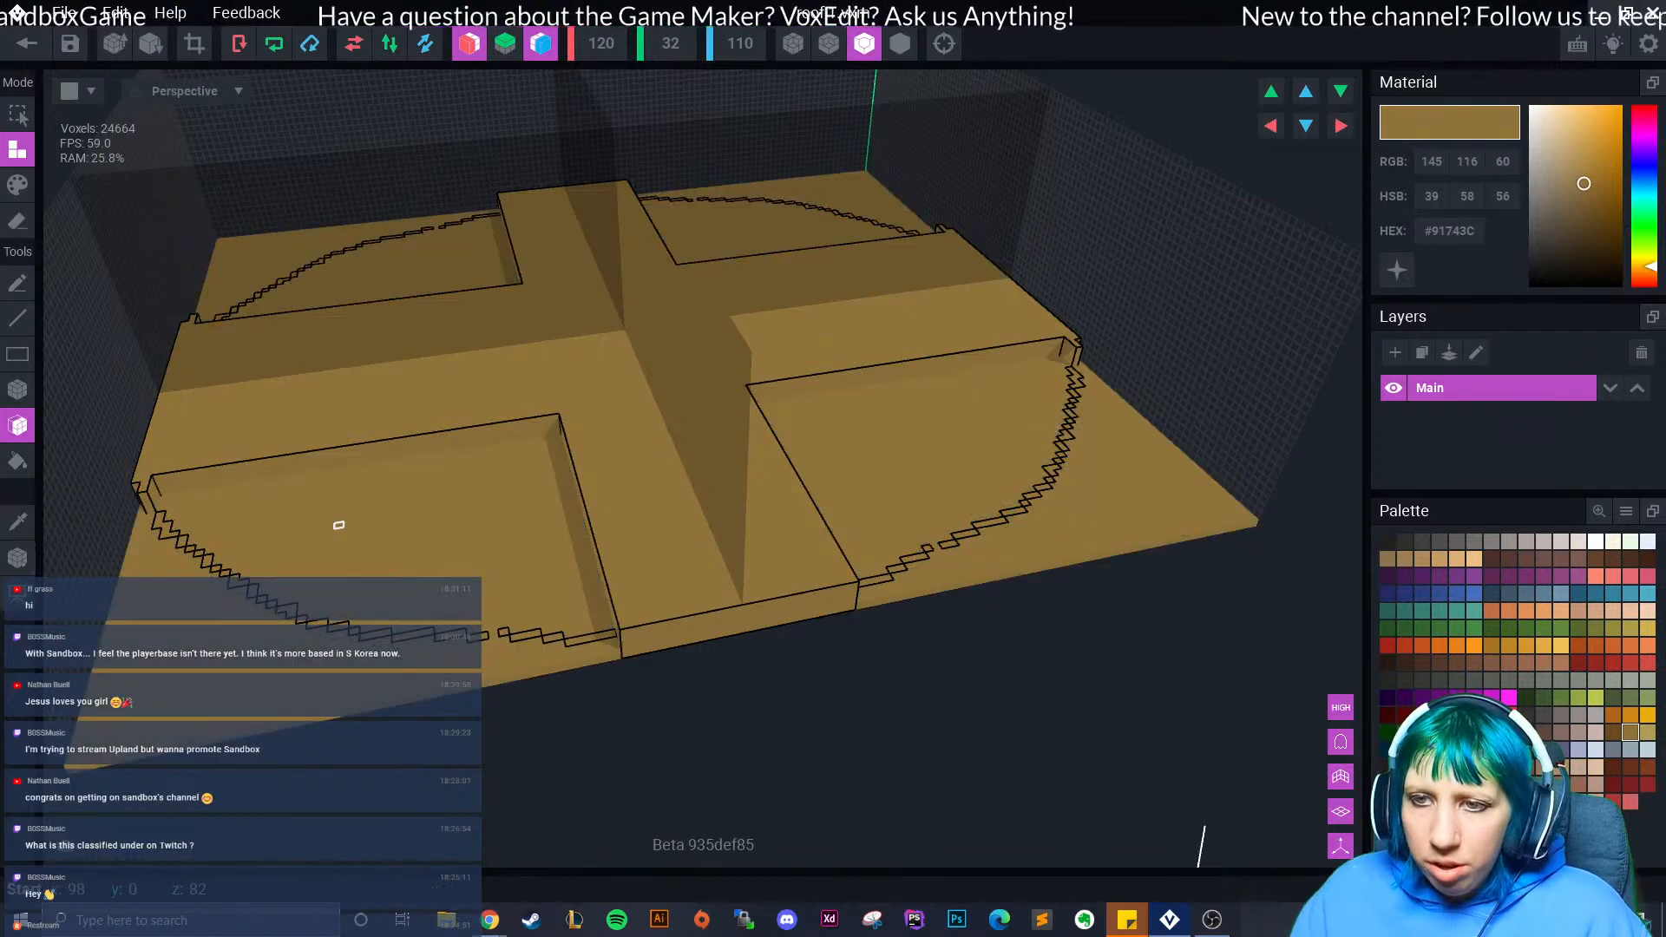
scroll(286, 573, up, 5)
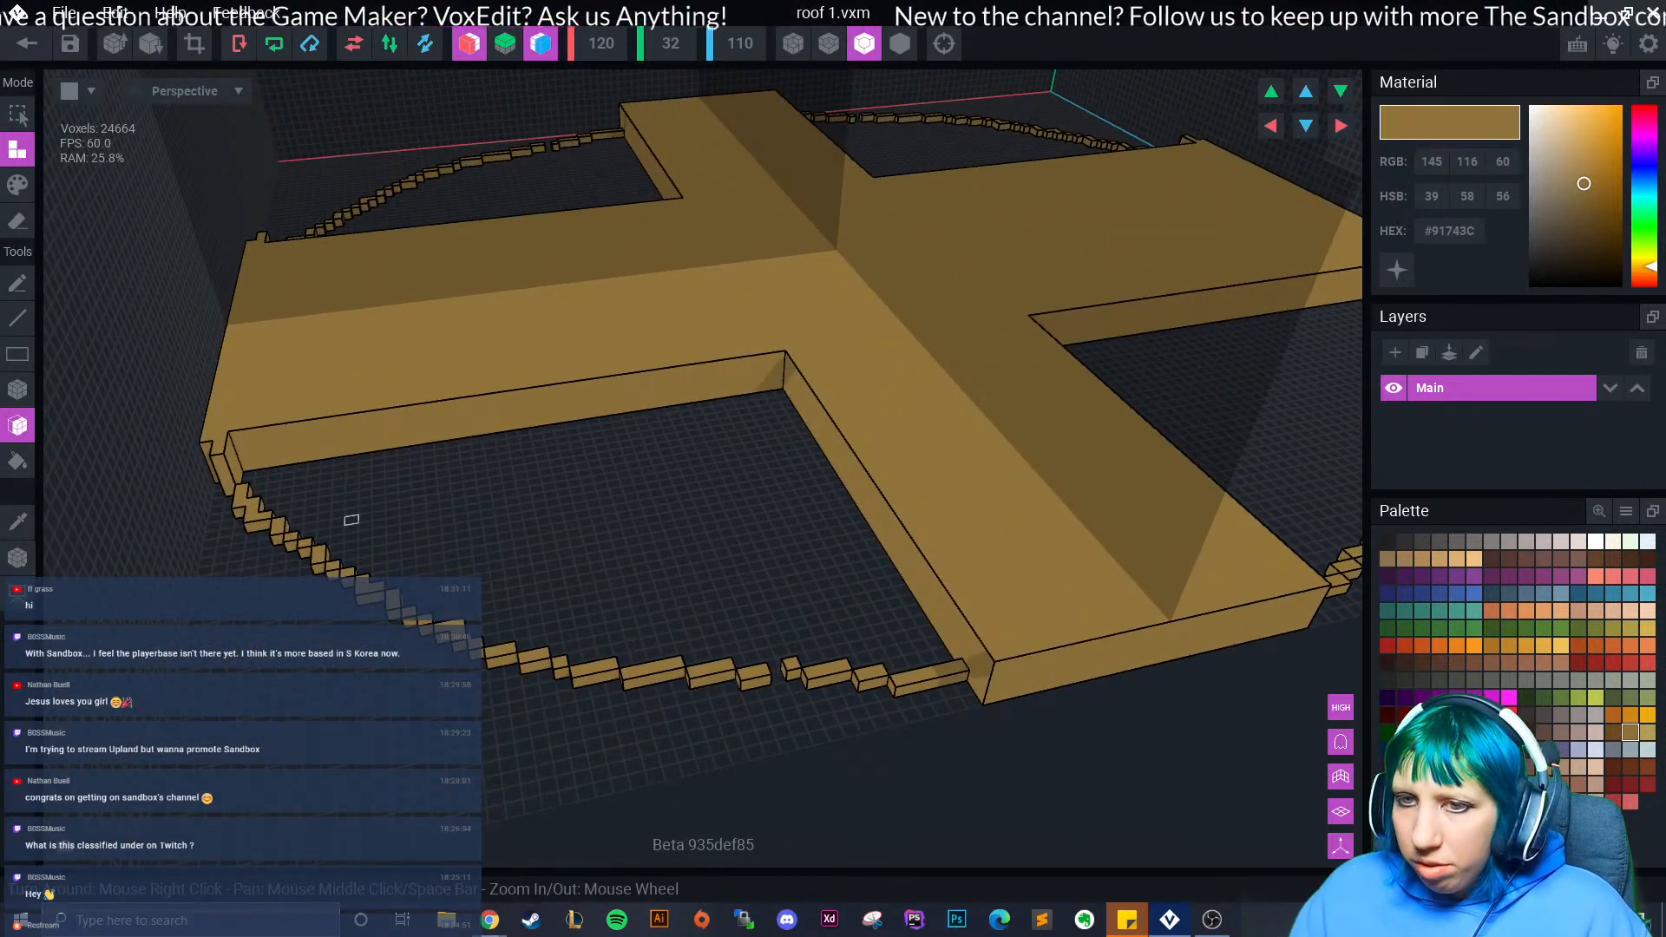
- Fill a strip of each corner gap beside the cross with a mirrored box, and extrude its open edge toward the ring
click(18, 389)
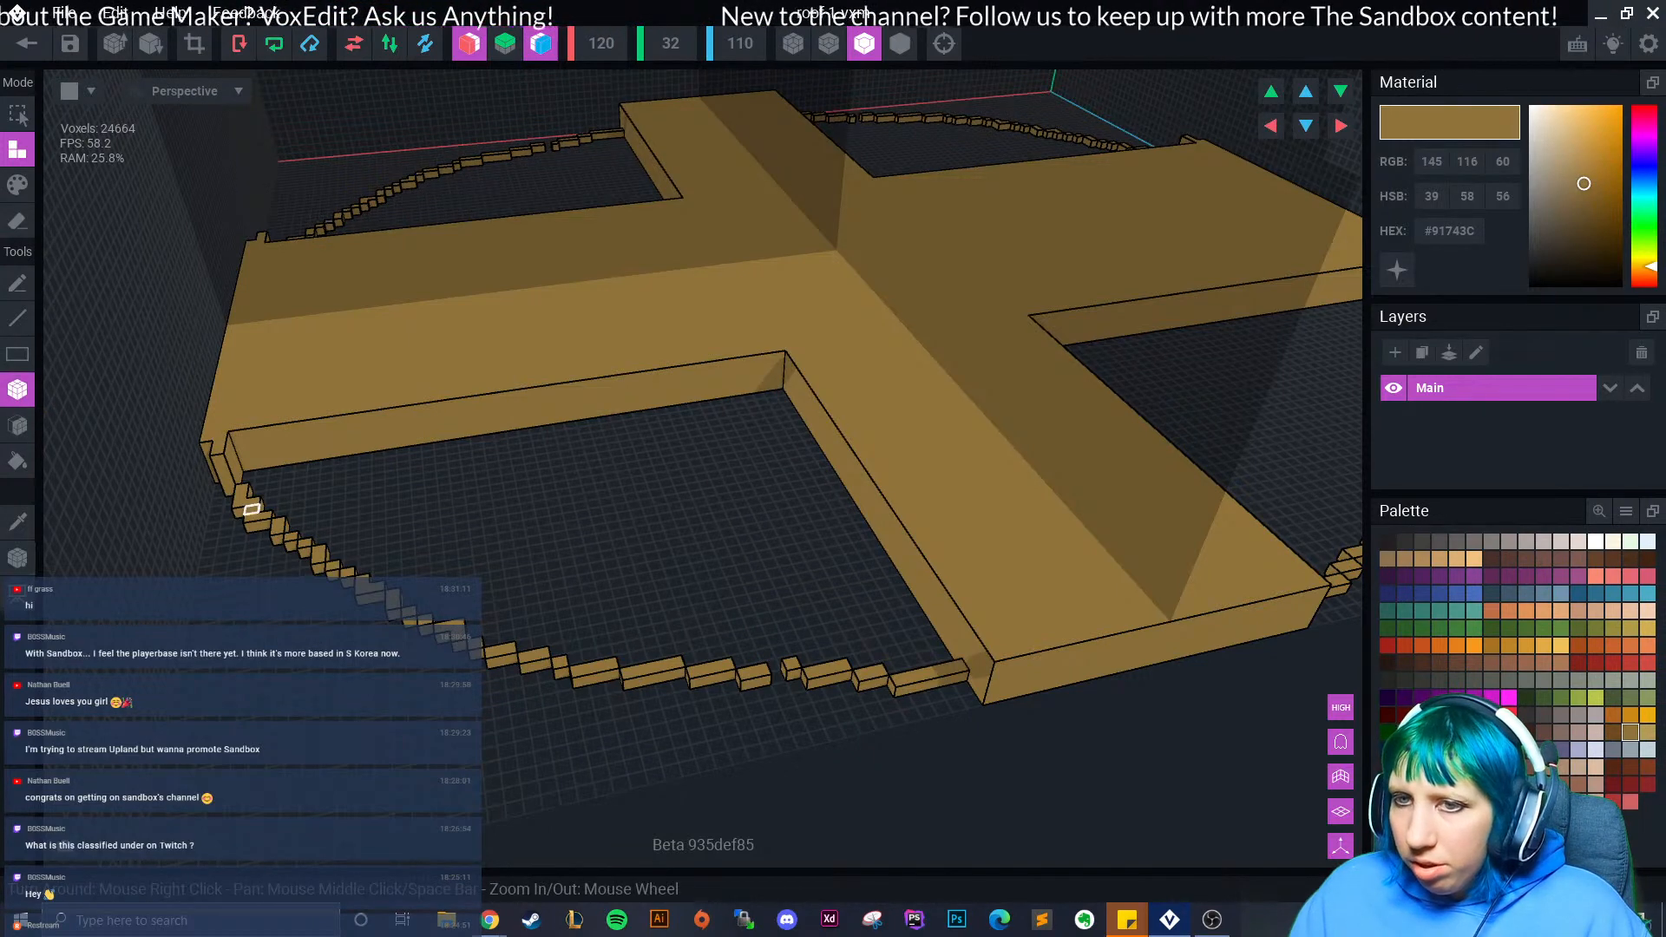
drag(247, 481, 791, 411)
click(17, 425)
click(442, 466)
click(454, 470)
click(456, 478)
click(478, 482)
click(506, 490)
scroll(498, 493, up, 3)
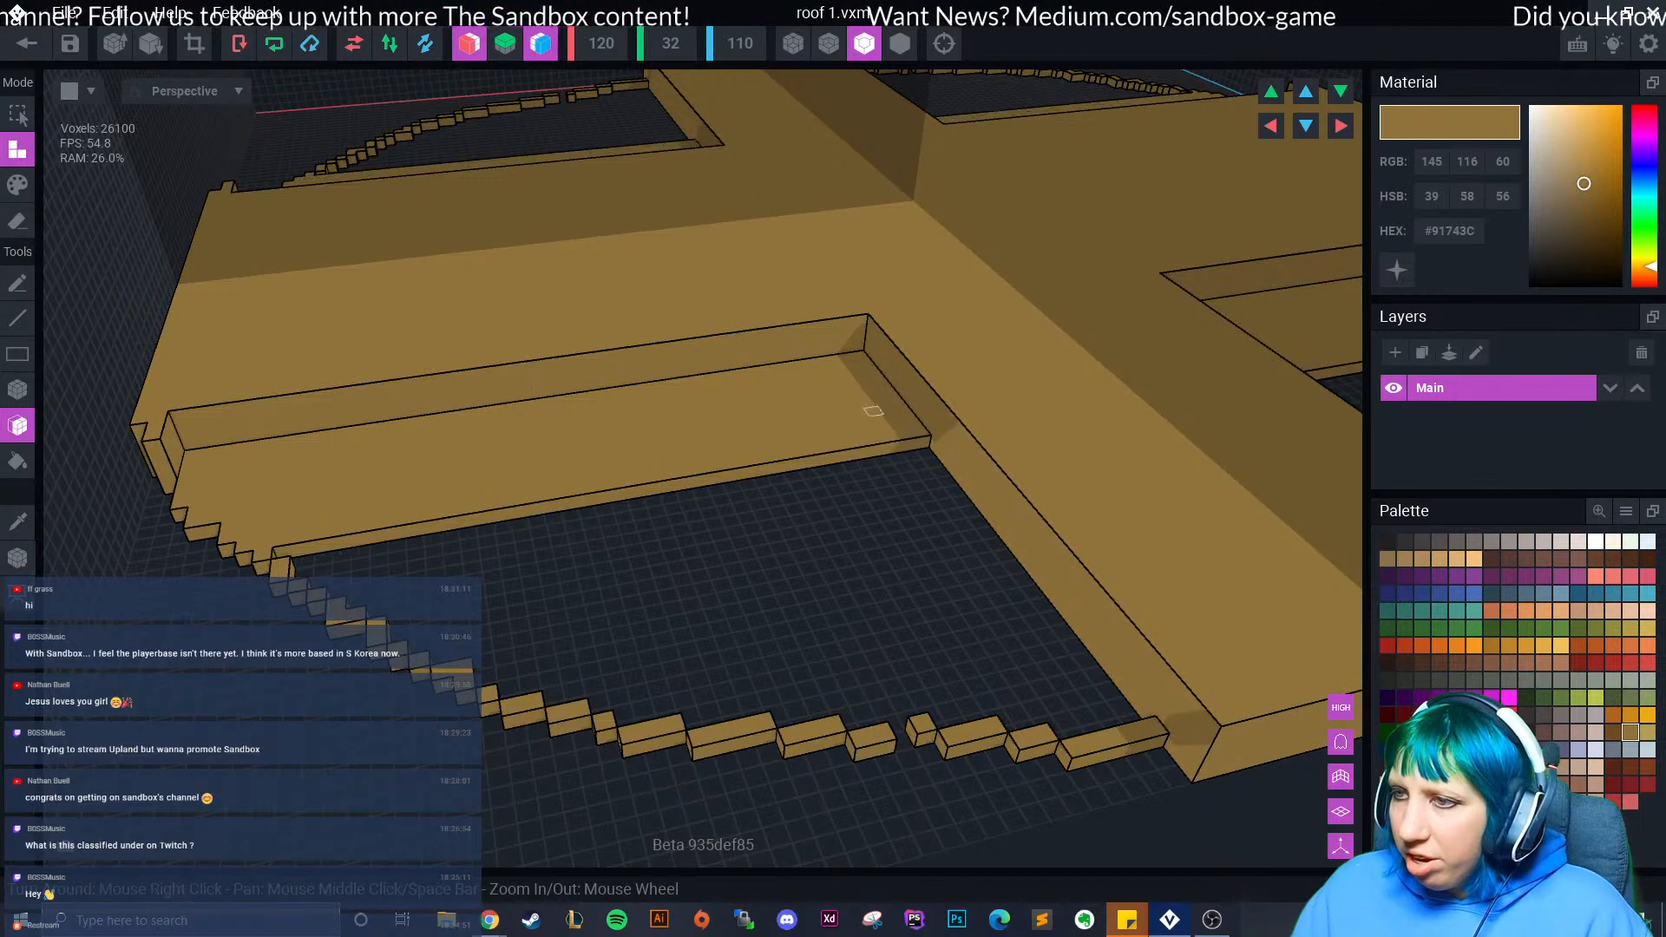
- Try to raise the corner strip's top face to the height of the cross by extruding it
click(848, 397)
click(911, 439)
click(830, 381)
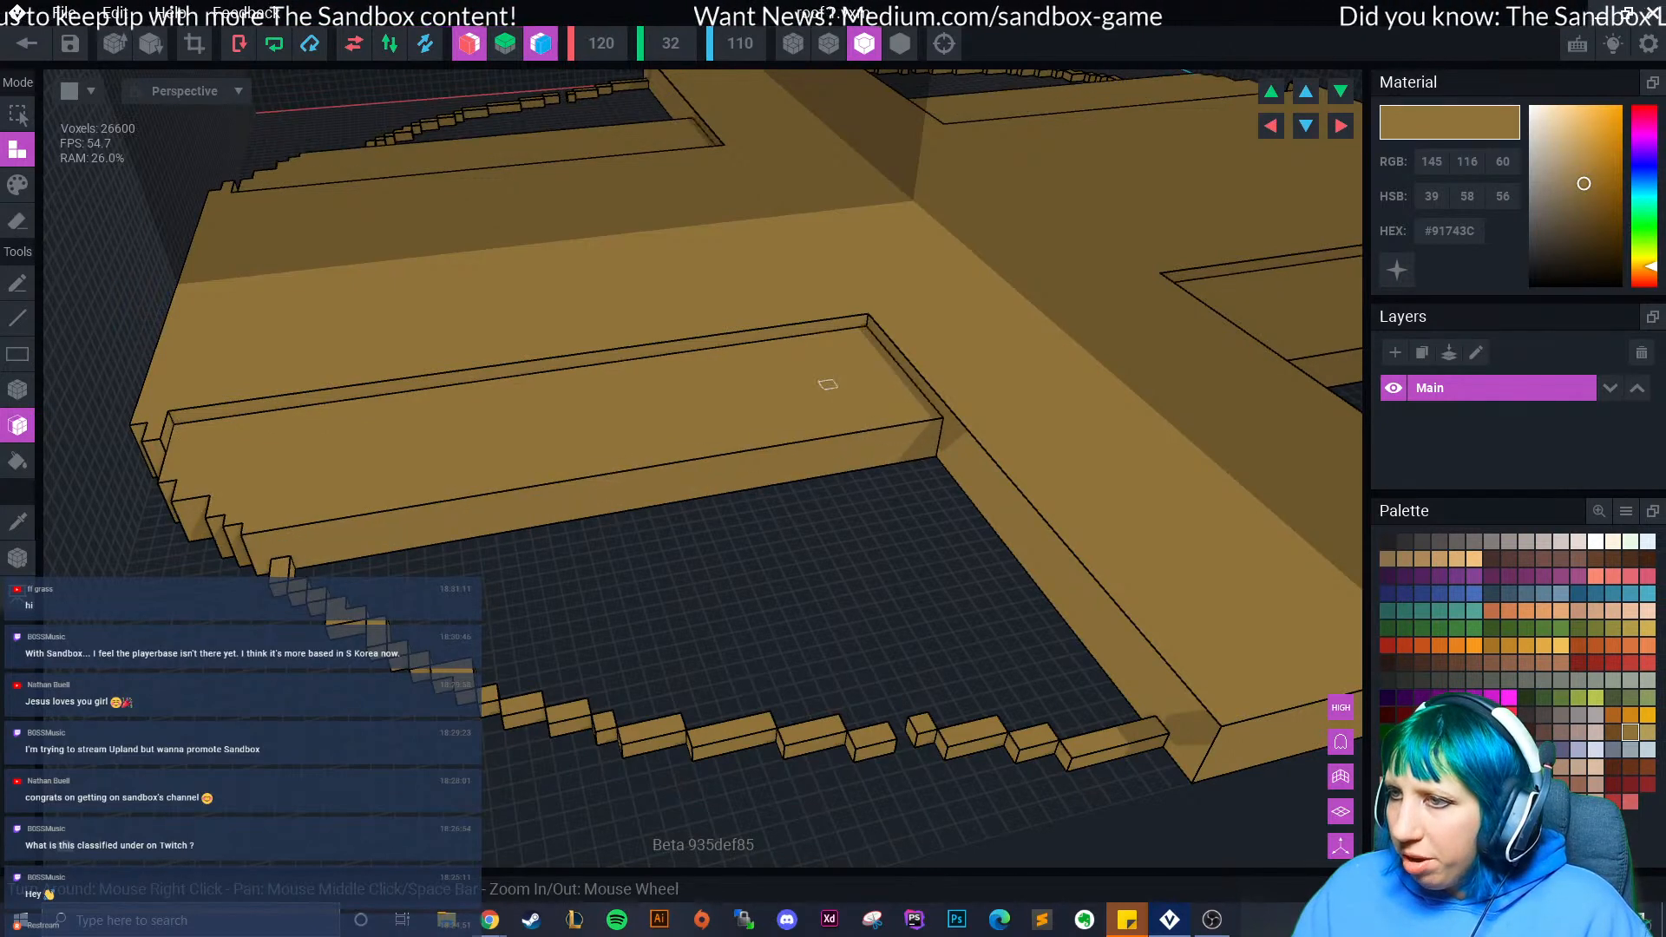
click(830, 383)
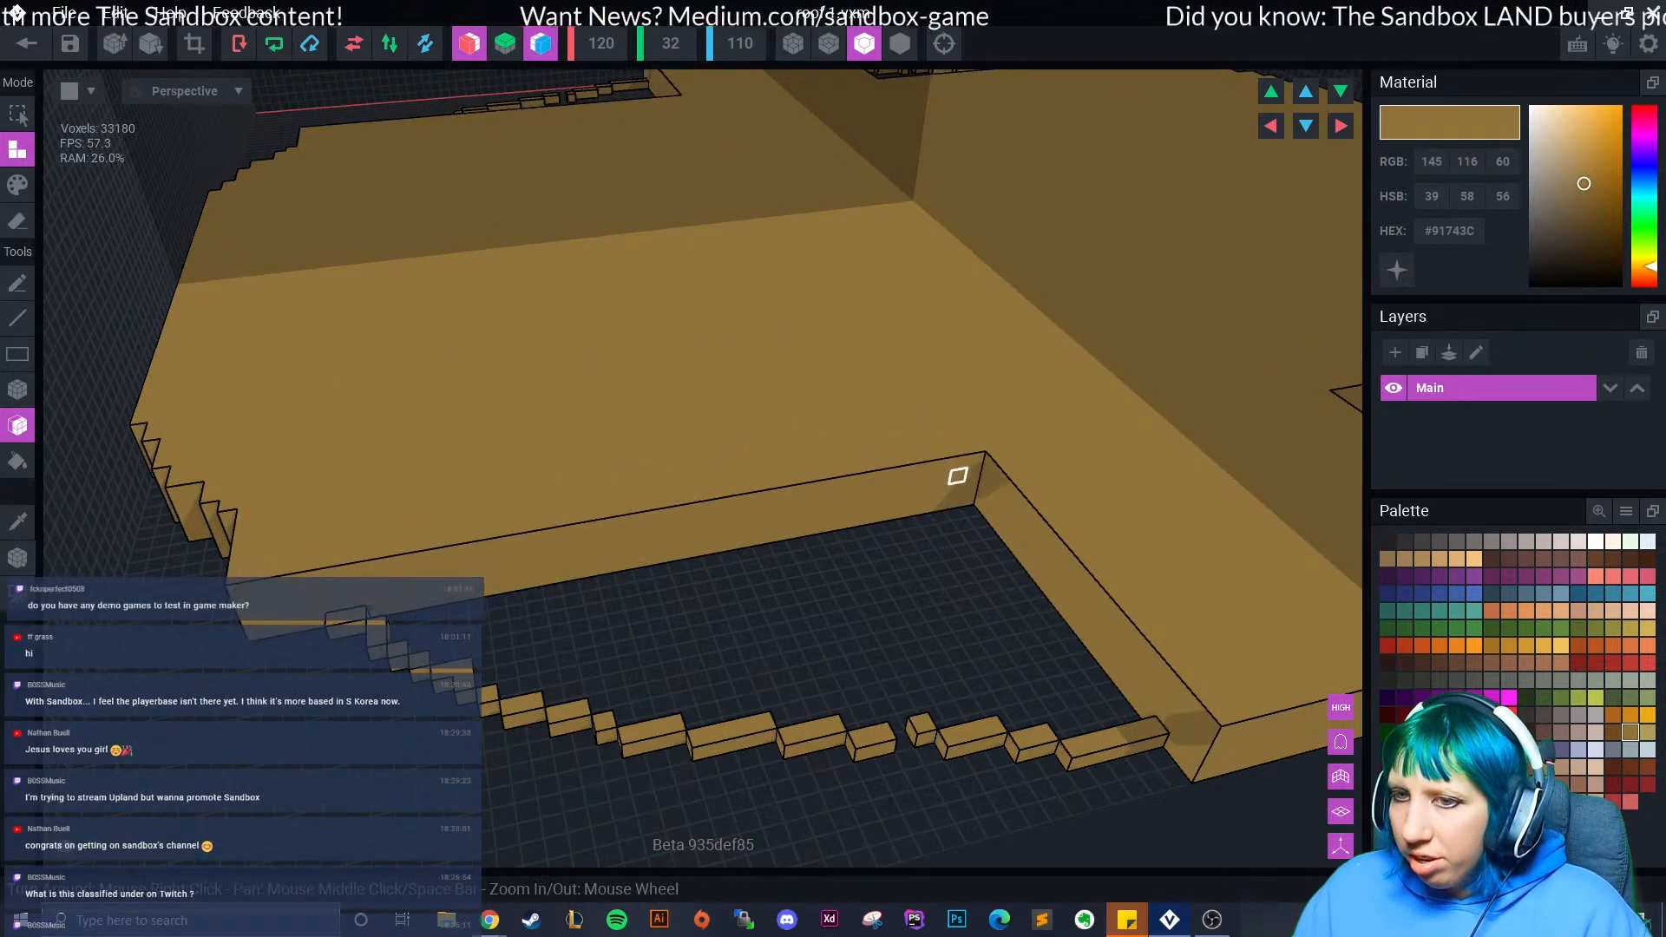
- Undo the last extrusions that raised and widened the corner strip
key(ctrl+z)
key(ctrl+z)
key(ctrl+z)
key(ctrl+z)
key(ctrl+z)
key(ctrl+z)
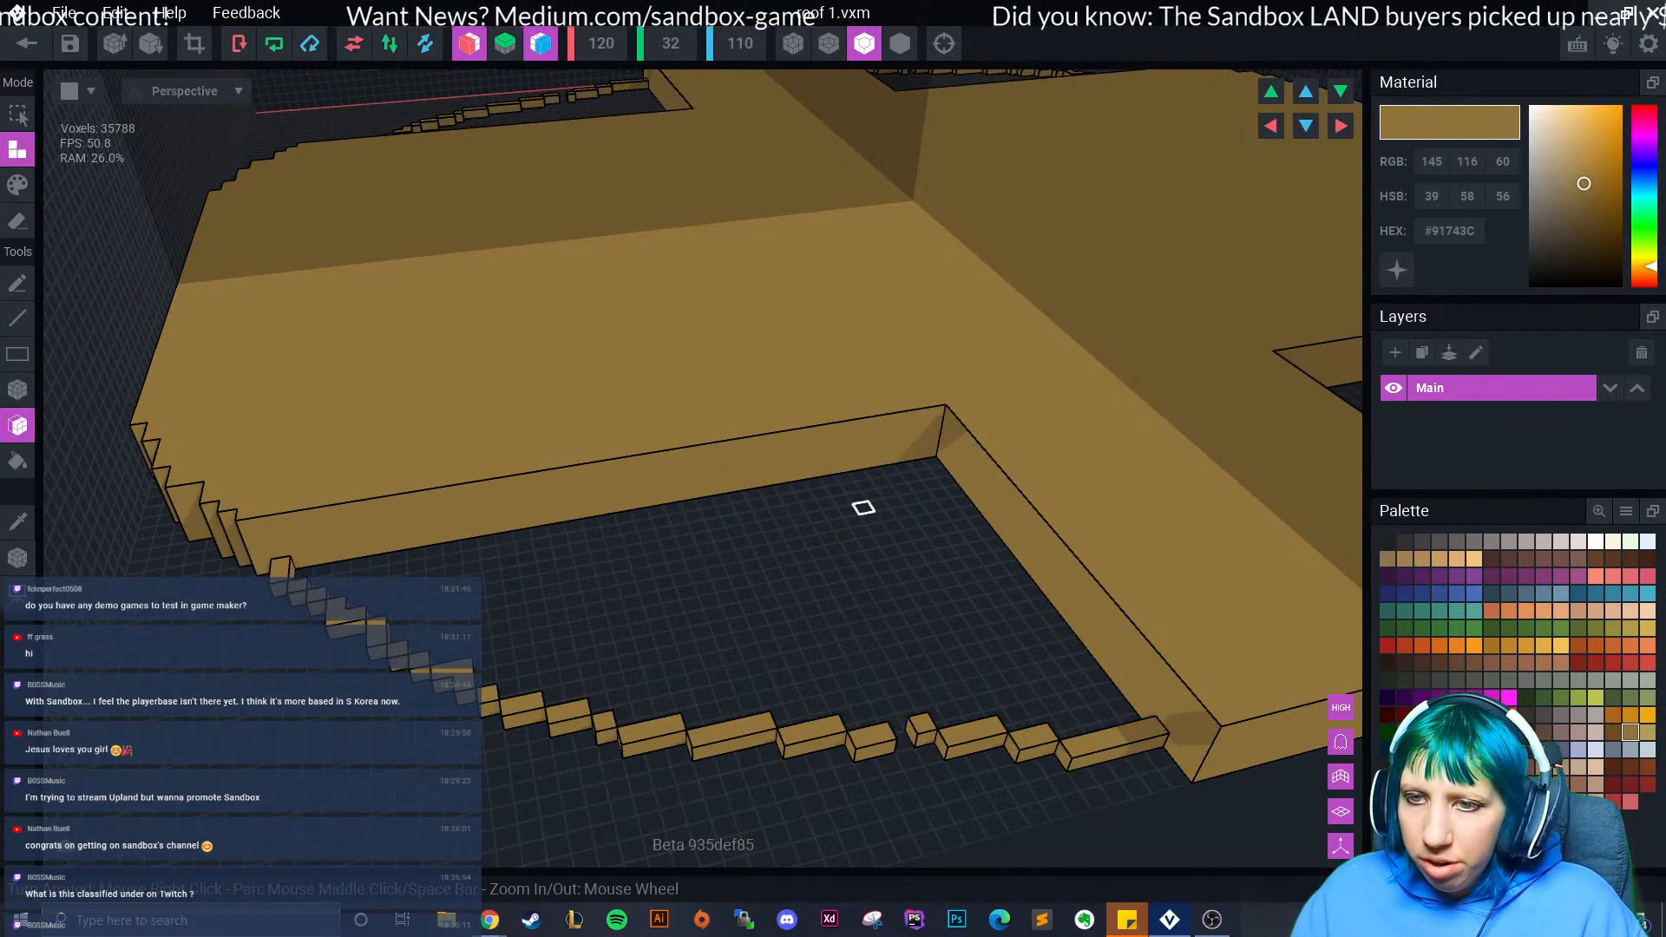
key(ctrl+z)
key(ctrl+z)
key(ctrl+z)
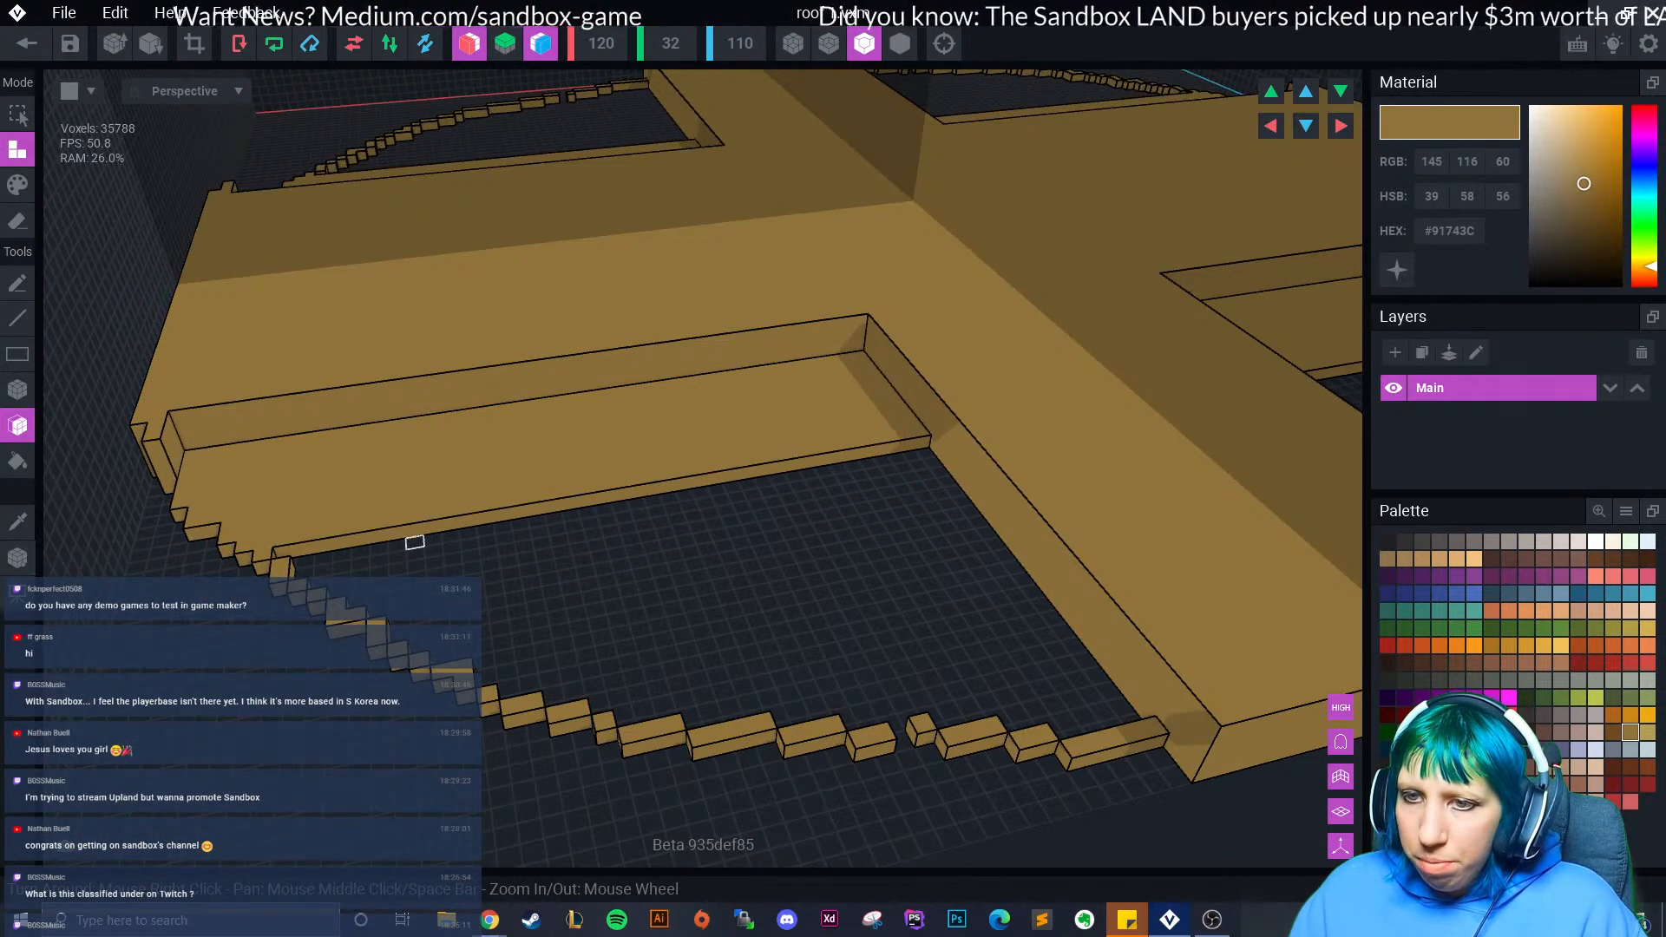
- Extrude the low corner strip's open edge outward, row by row, further into the gap
click(413, 530)
click(413, 542)
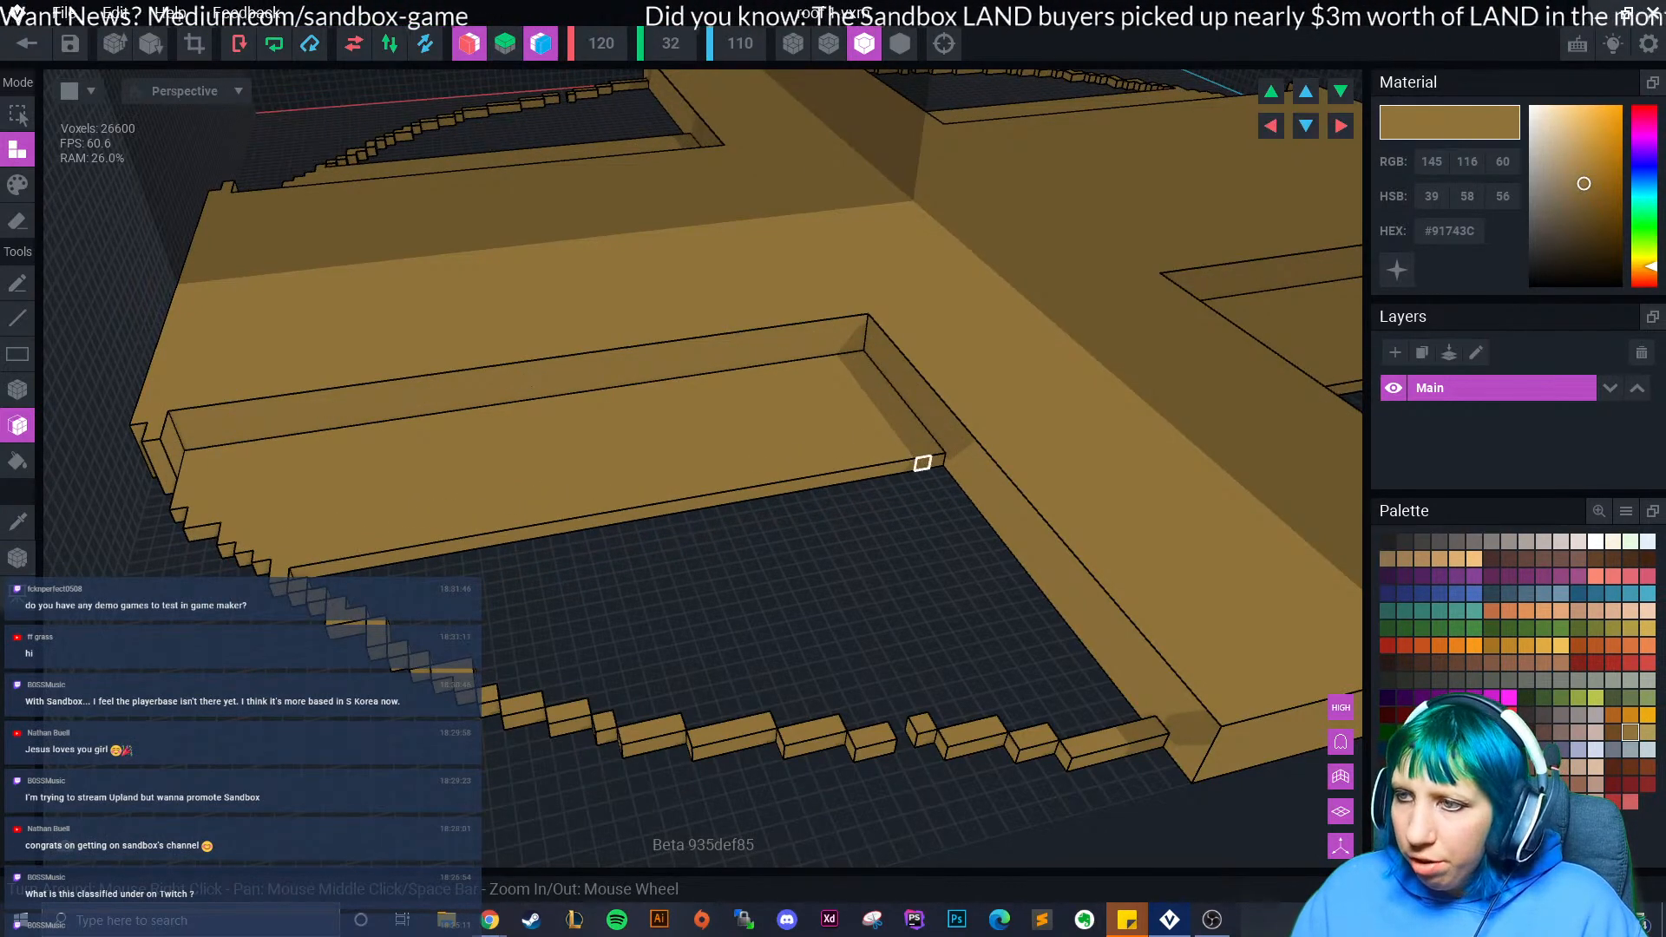
click(918, 465)
click(912, 466)
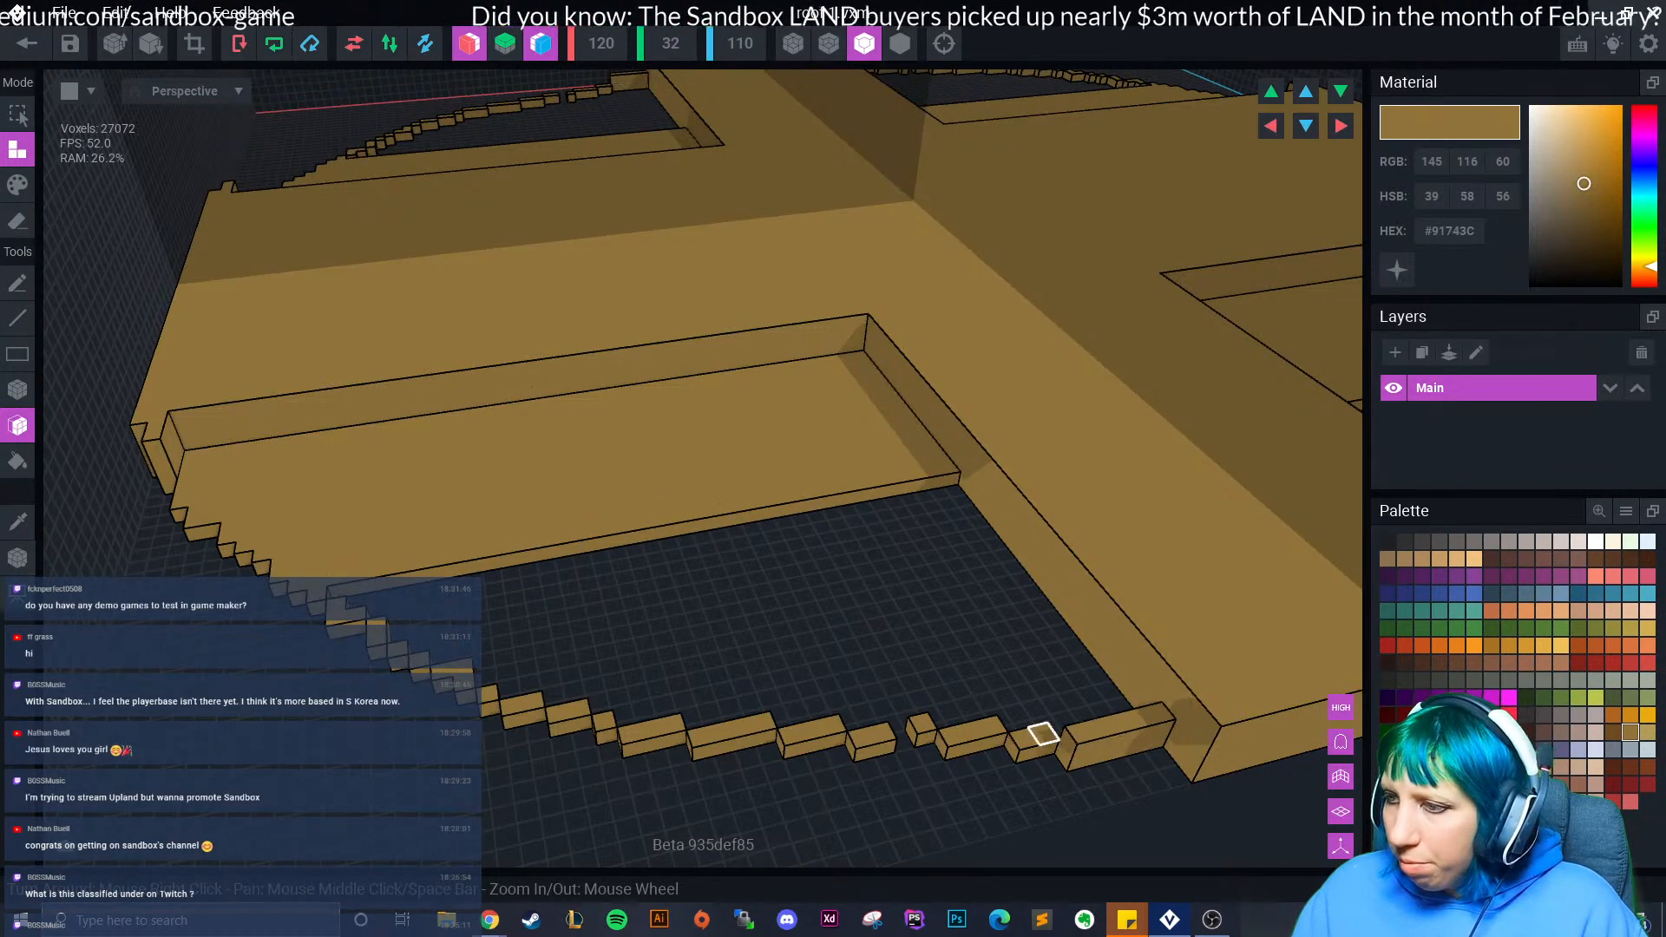
- Extrude the top faces of the ring segments around the corner gap upward, one segment after another
click(973, 730)
click(921, 725)
click(911, 733)
click(879, 731)
click(833, 726)
click(761, 726)
click(674, 725)
click(605, 722)
click(557, 713)
click(517, 699)
click(476, 687)
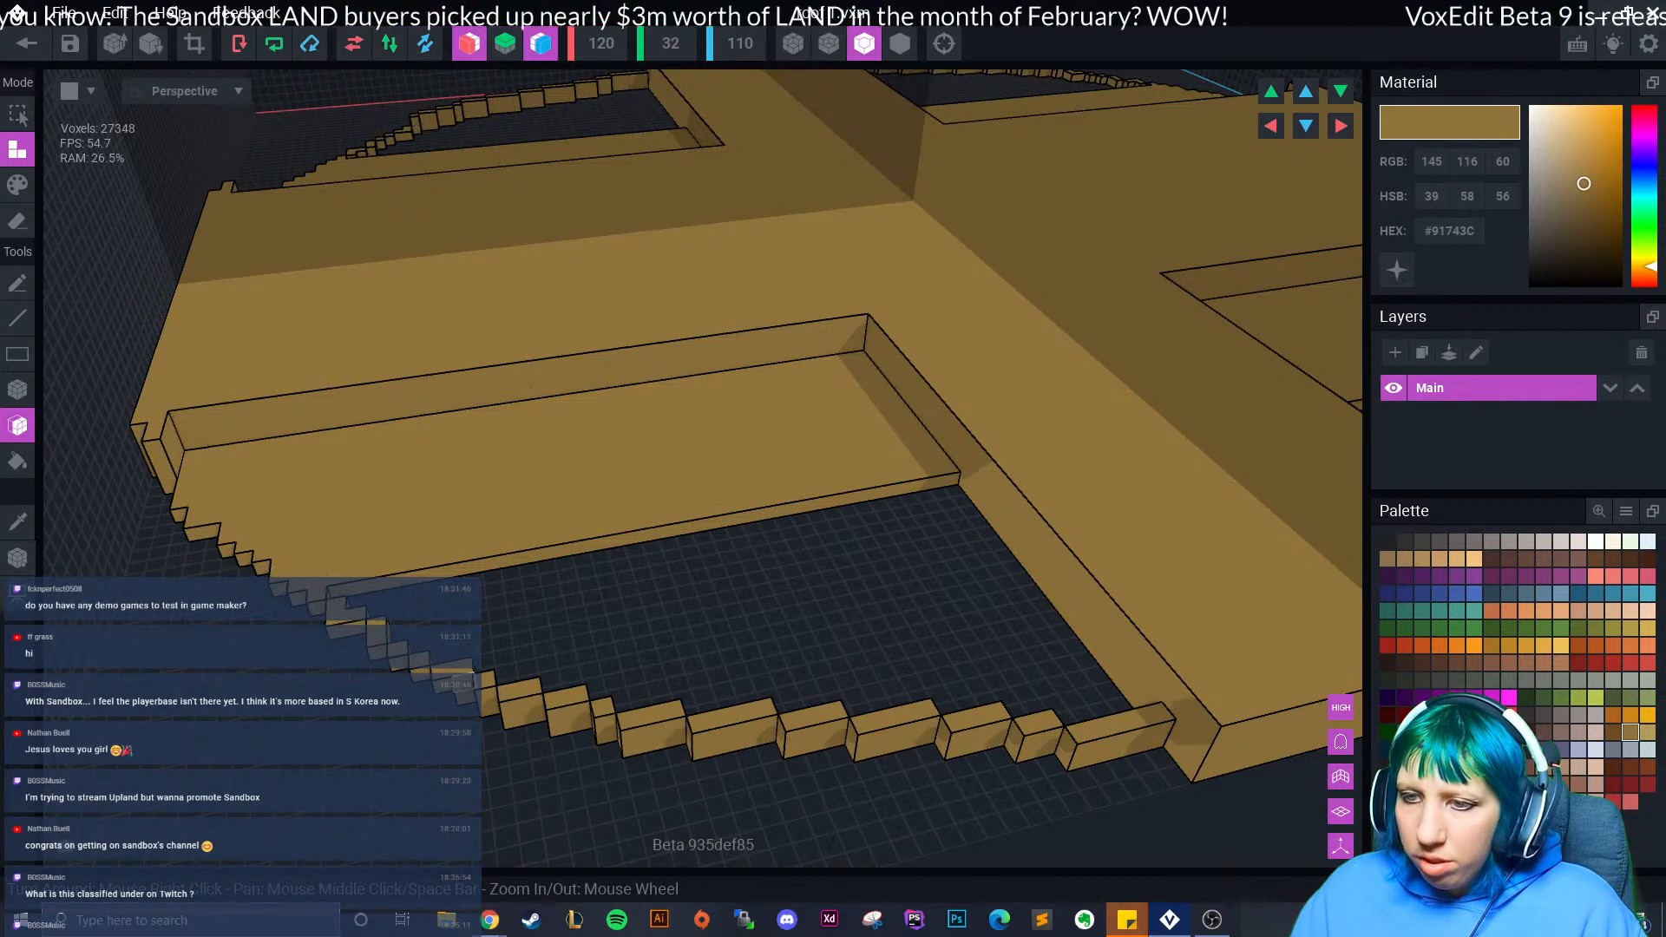
click(419, 660)
click(398, 651)
click(376, 634)
click(345, 606)
- Extrude the low corner strip's open edge outward, row by row, until it fills the gap up to the ring
click(711, 467)
click(723, 508)
click(855, 509)
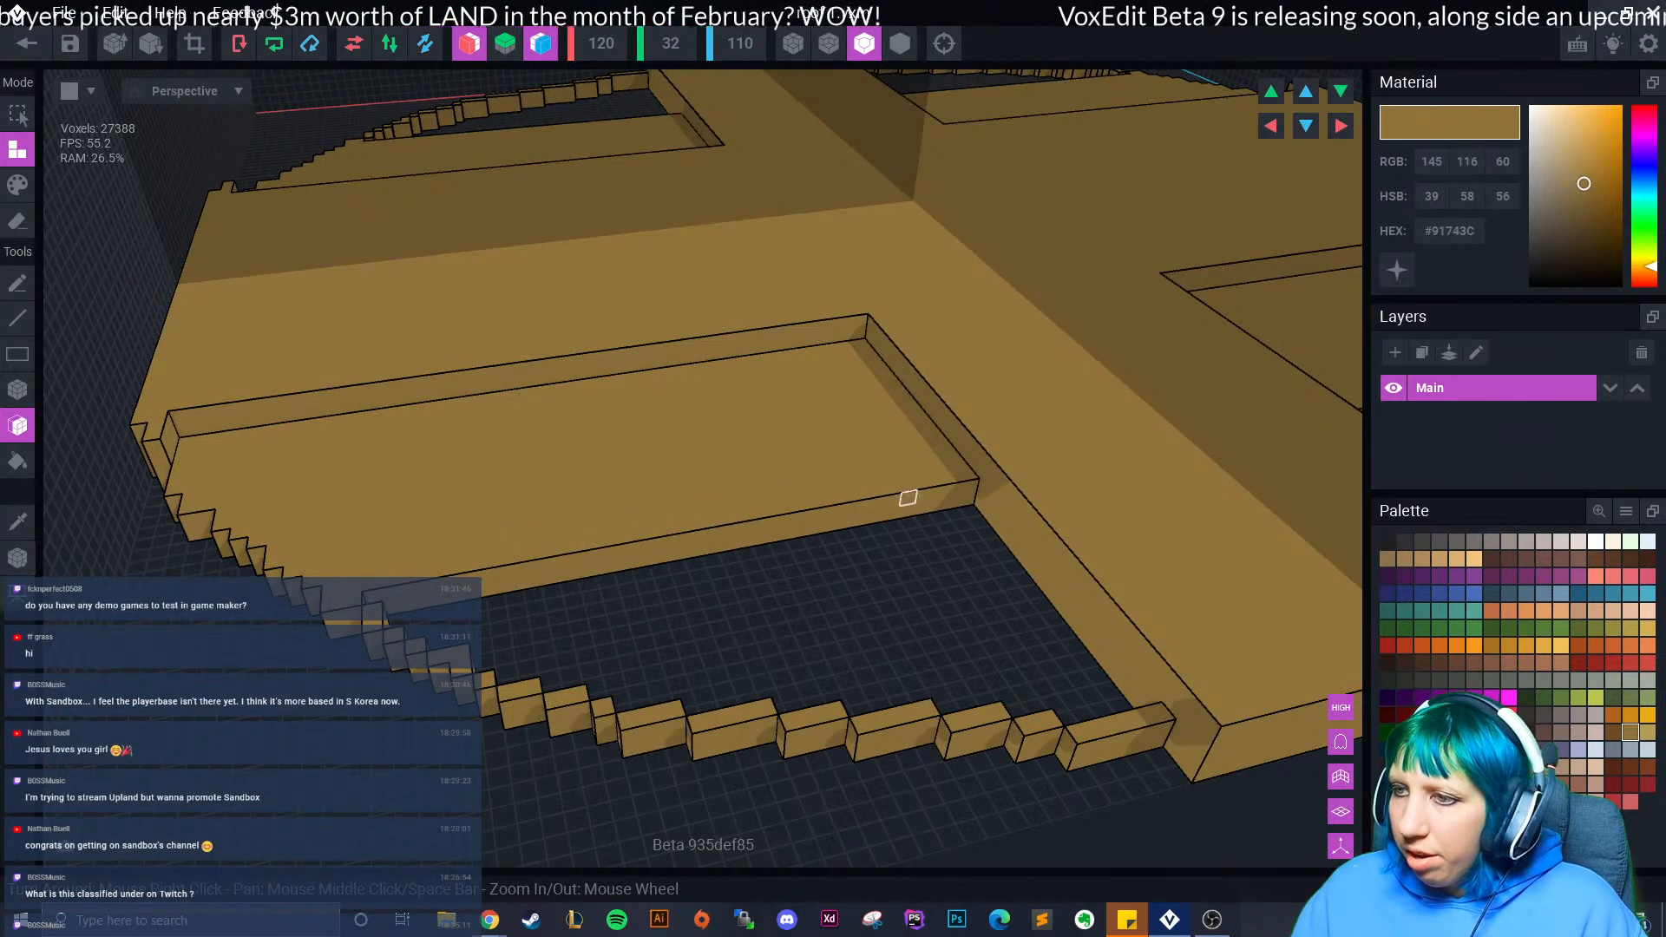
click(912, 498)
click(932, 506)
click(974, 509)
click(996, 523)
click(1004, 530)
click(1008, 541)
click(1024, 558)
click(1042, 577)
click(1064, 603)
click(1075, 617)
click(1087, 633)
click(1088, 634)
click(1093, 650)
click(1105, 668)
click(1113, 683)
click(1118, 699)
click(1118, 700)
- Extrude the top faces of the sunken corner panels upward until they are level with the cross and ring
scroll(868, 667, down, 3)
click(734, 507)
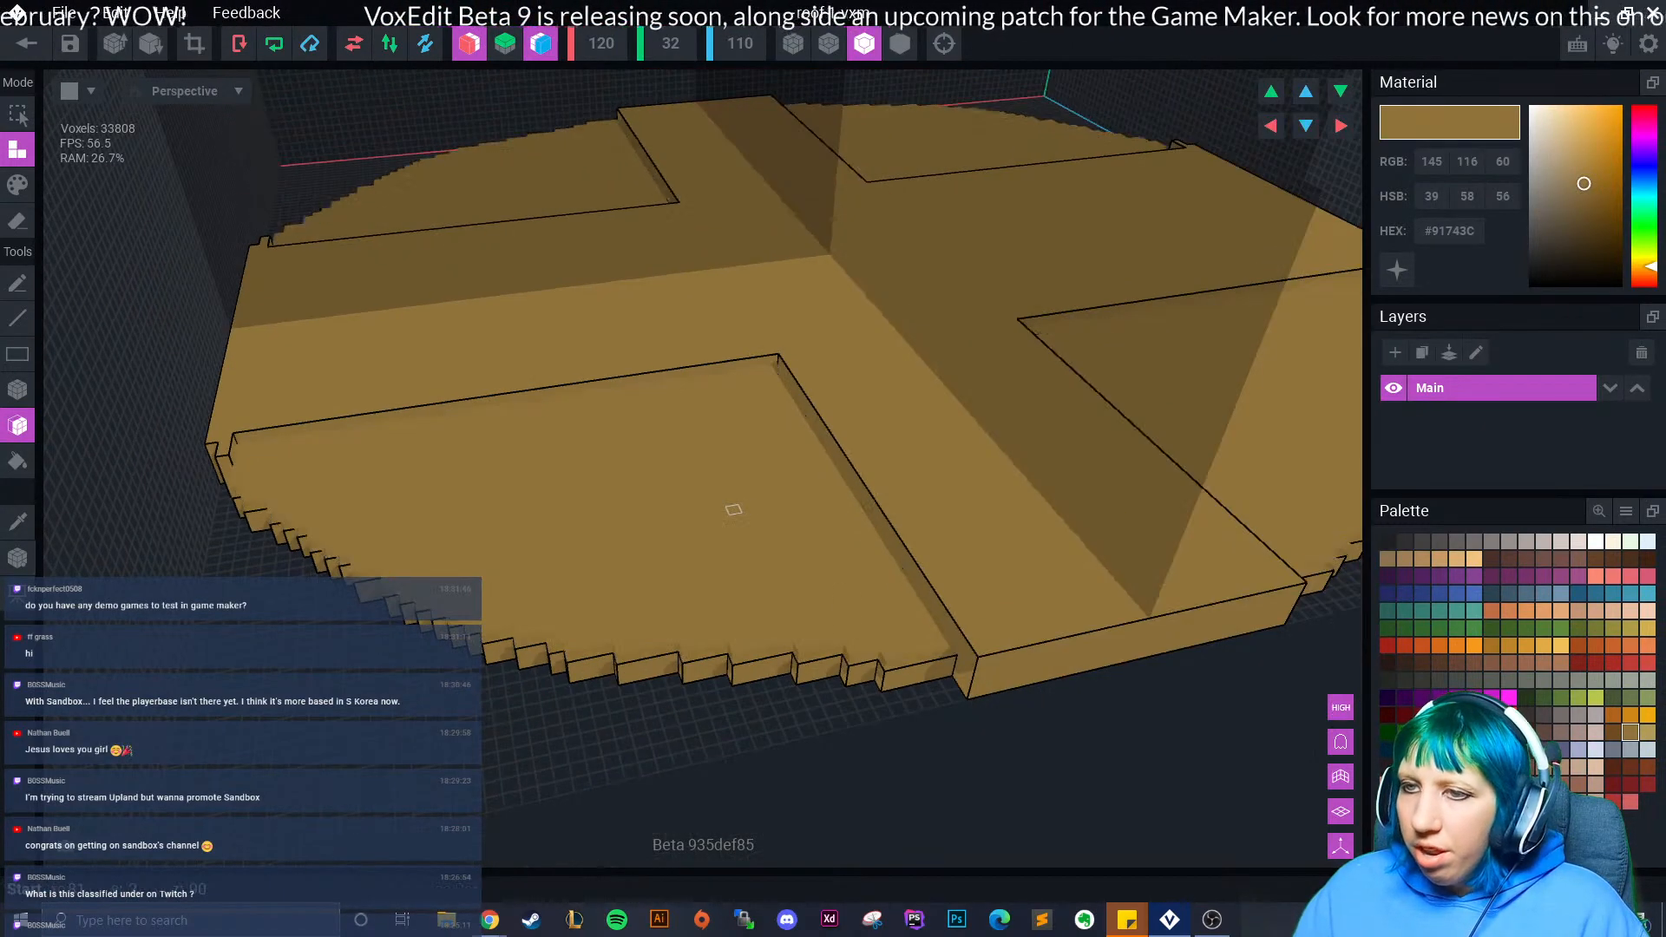
click(738, 507)
click(742, 506)
click(743, 504)
right_drag(777, 483, 702, 635)
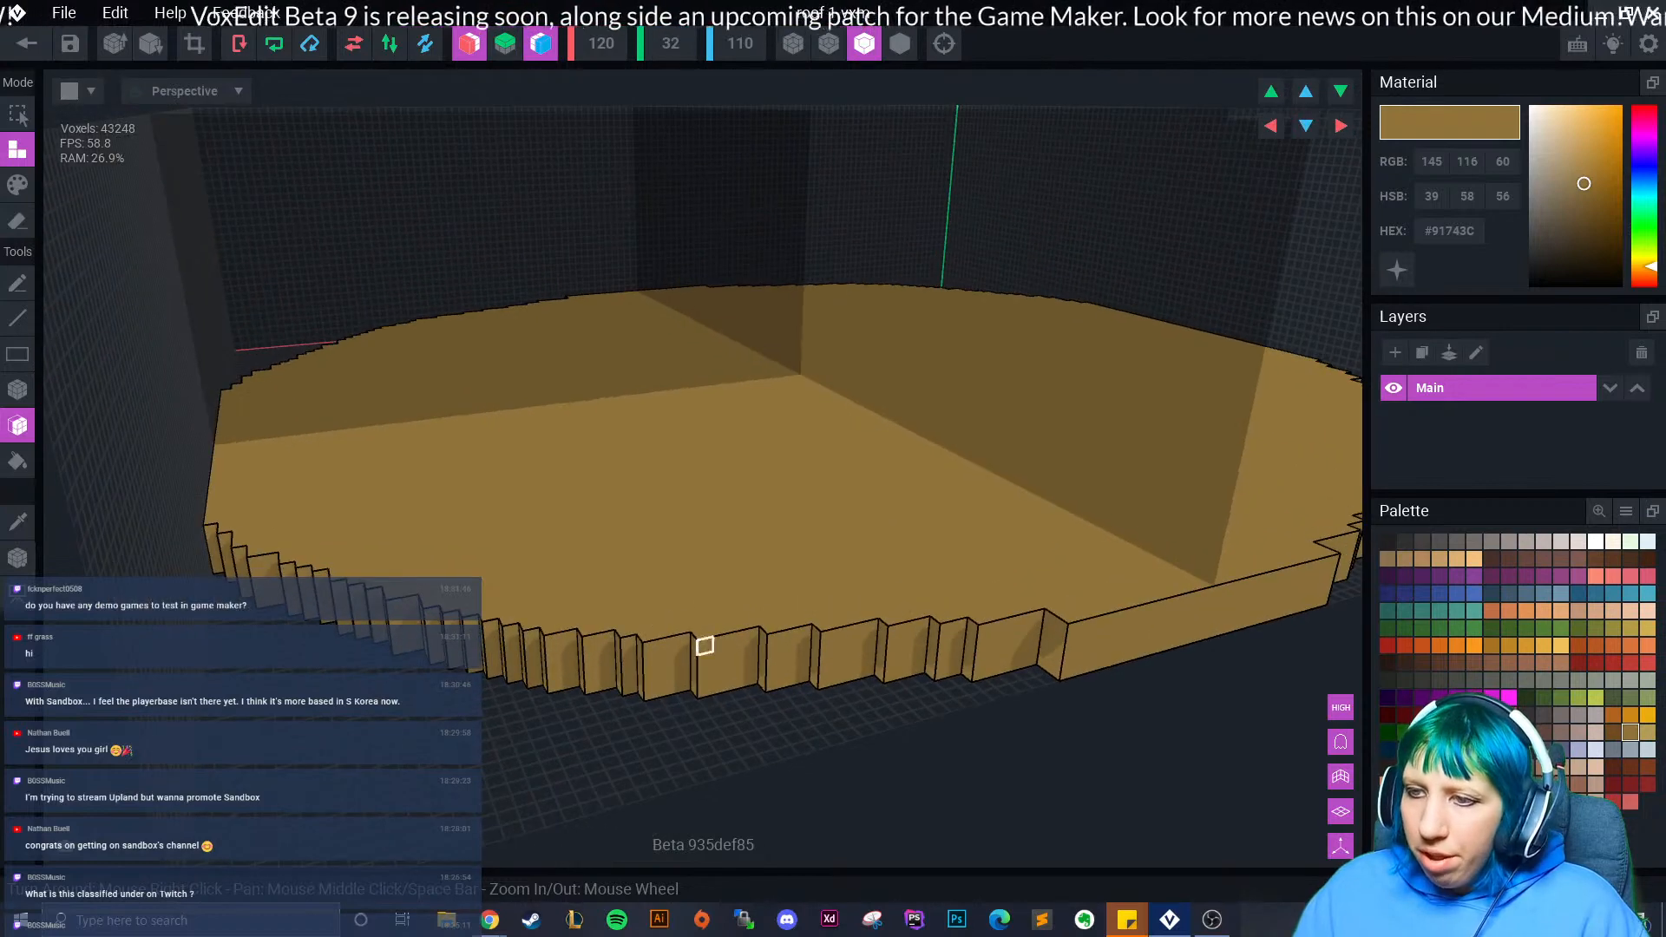
- Extrude recessed side faces along the disc's stepped rim outward, working toward the flat front edge
click(474, 638)
click(479, 648)
right_drag(556, 658, 686, 680)
click(629, 661)
click(629, 661)
click(630, 663)
right_drag(859, 688, 972, 677)
click(947, 688)
click(931, 690)
click(940, 691)
click(916, 692)
- Even out the remaining narrow steps around the disc's curved edge by extruding their side faces outward
right_drag(915, 692, 493, 636)
scroll(492, 636, up, 2)
middle_drag(340, 658, 491, 599)
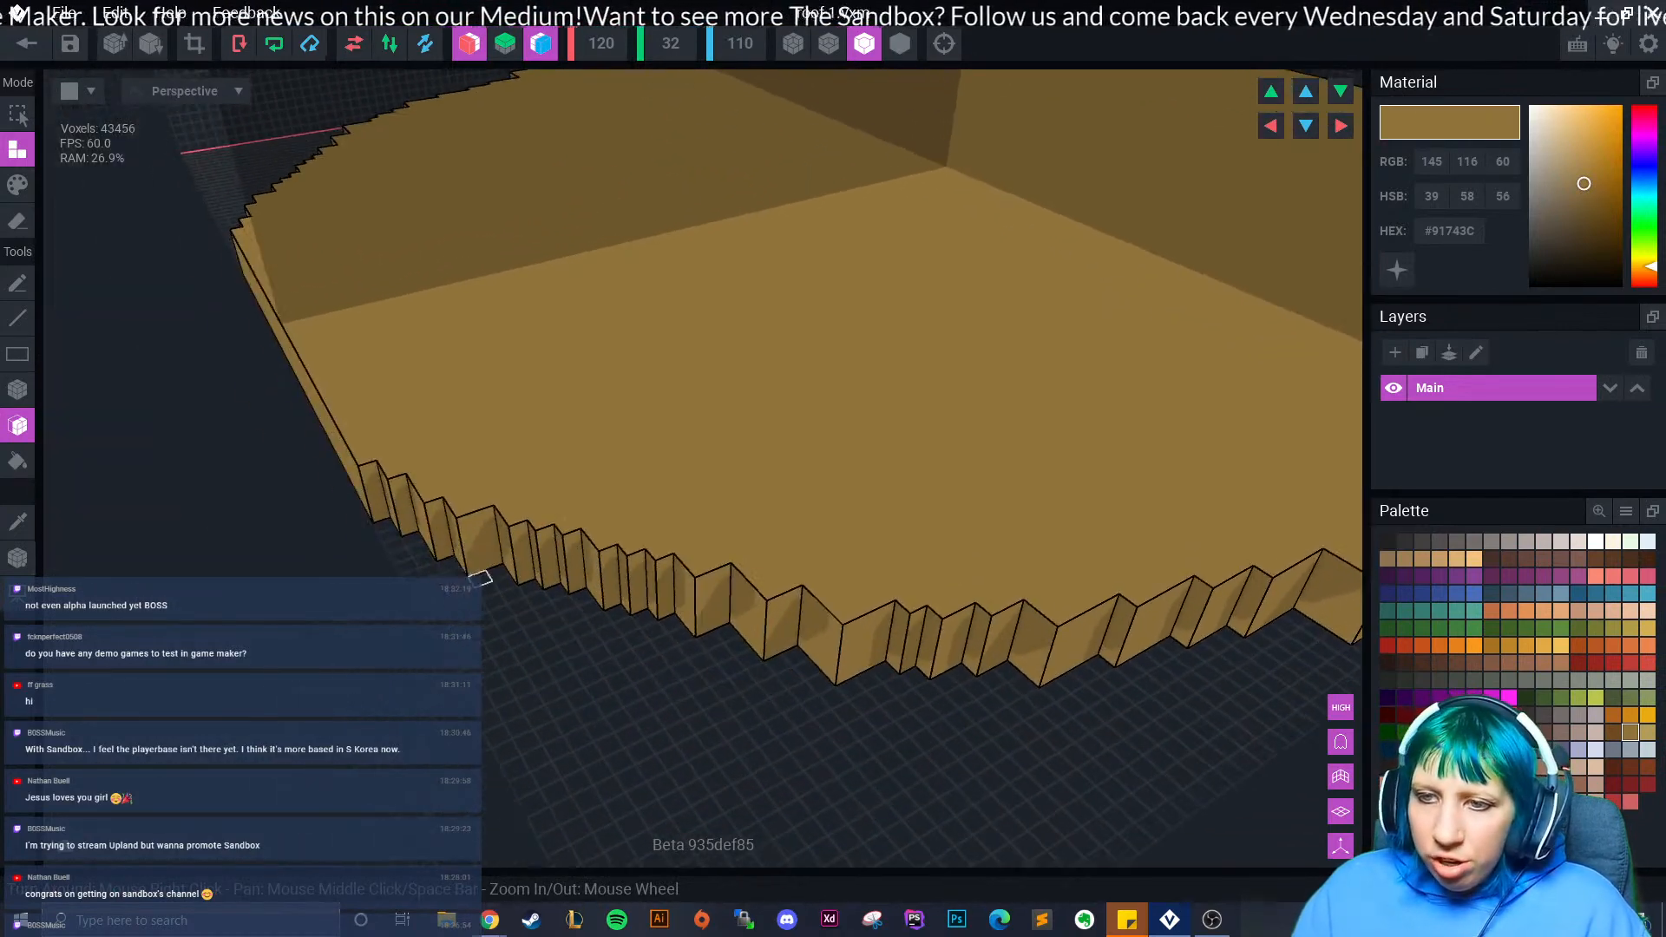
click(477, 544)
click(480, 552)
click(505, 568)
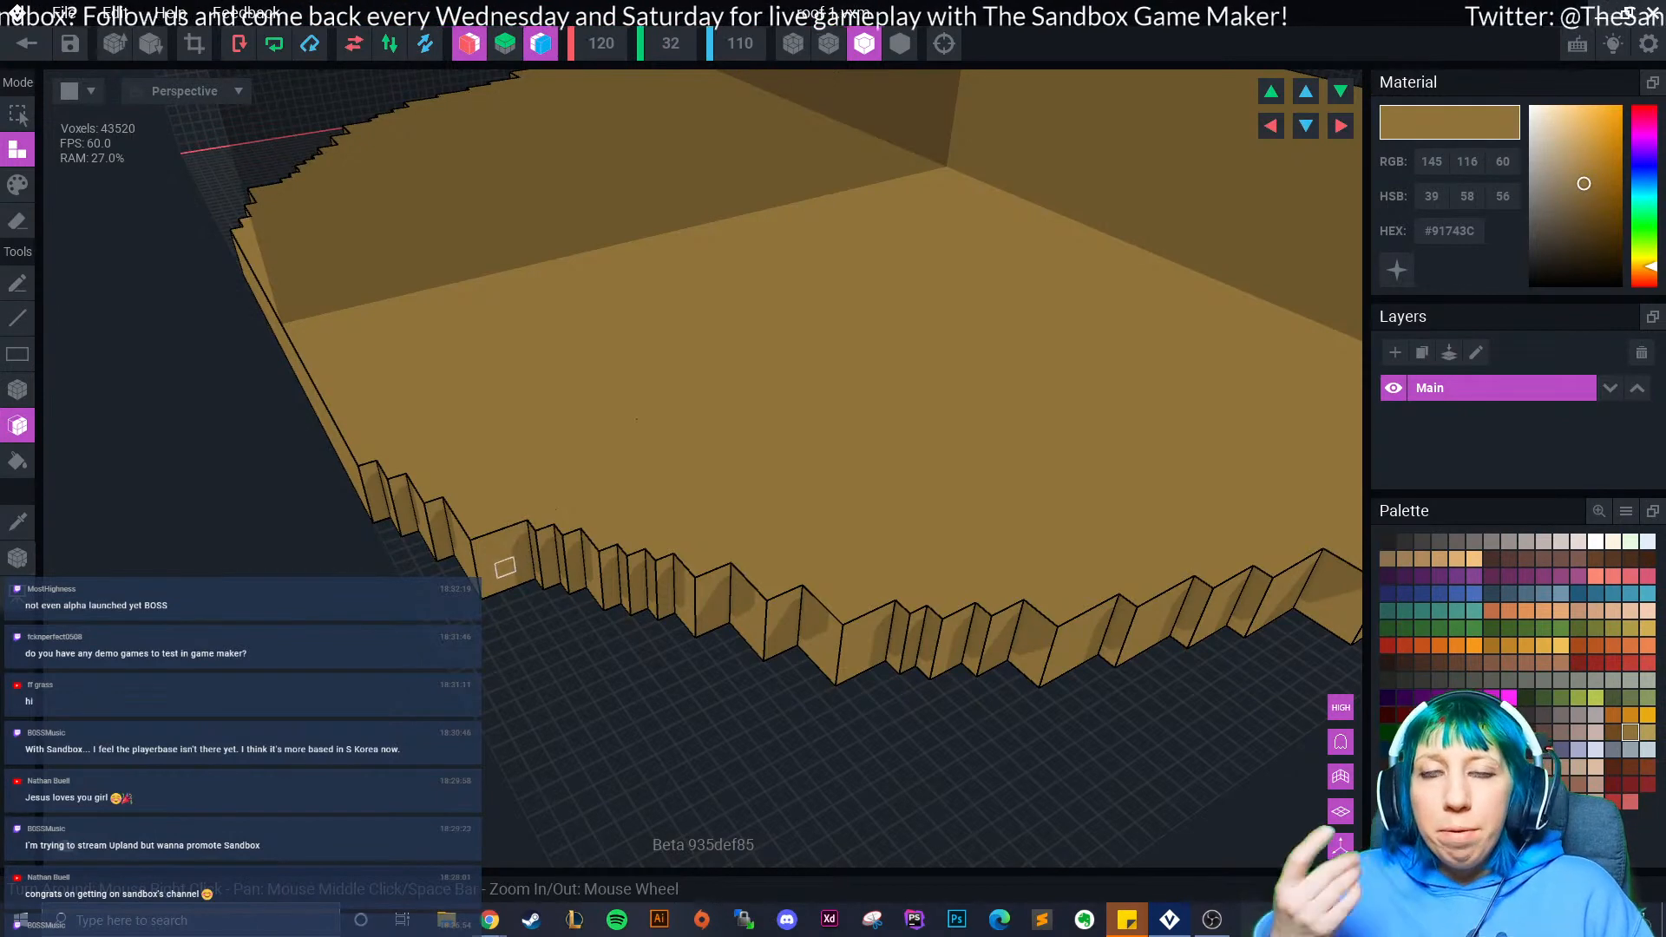
click(552, 559)
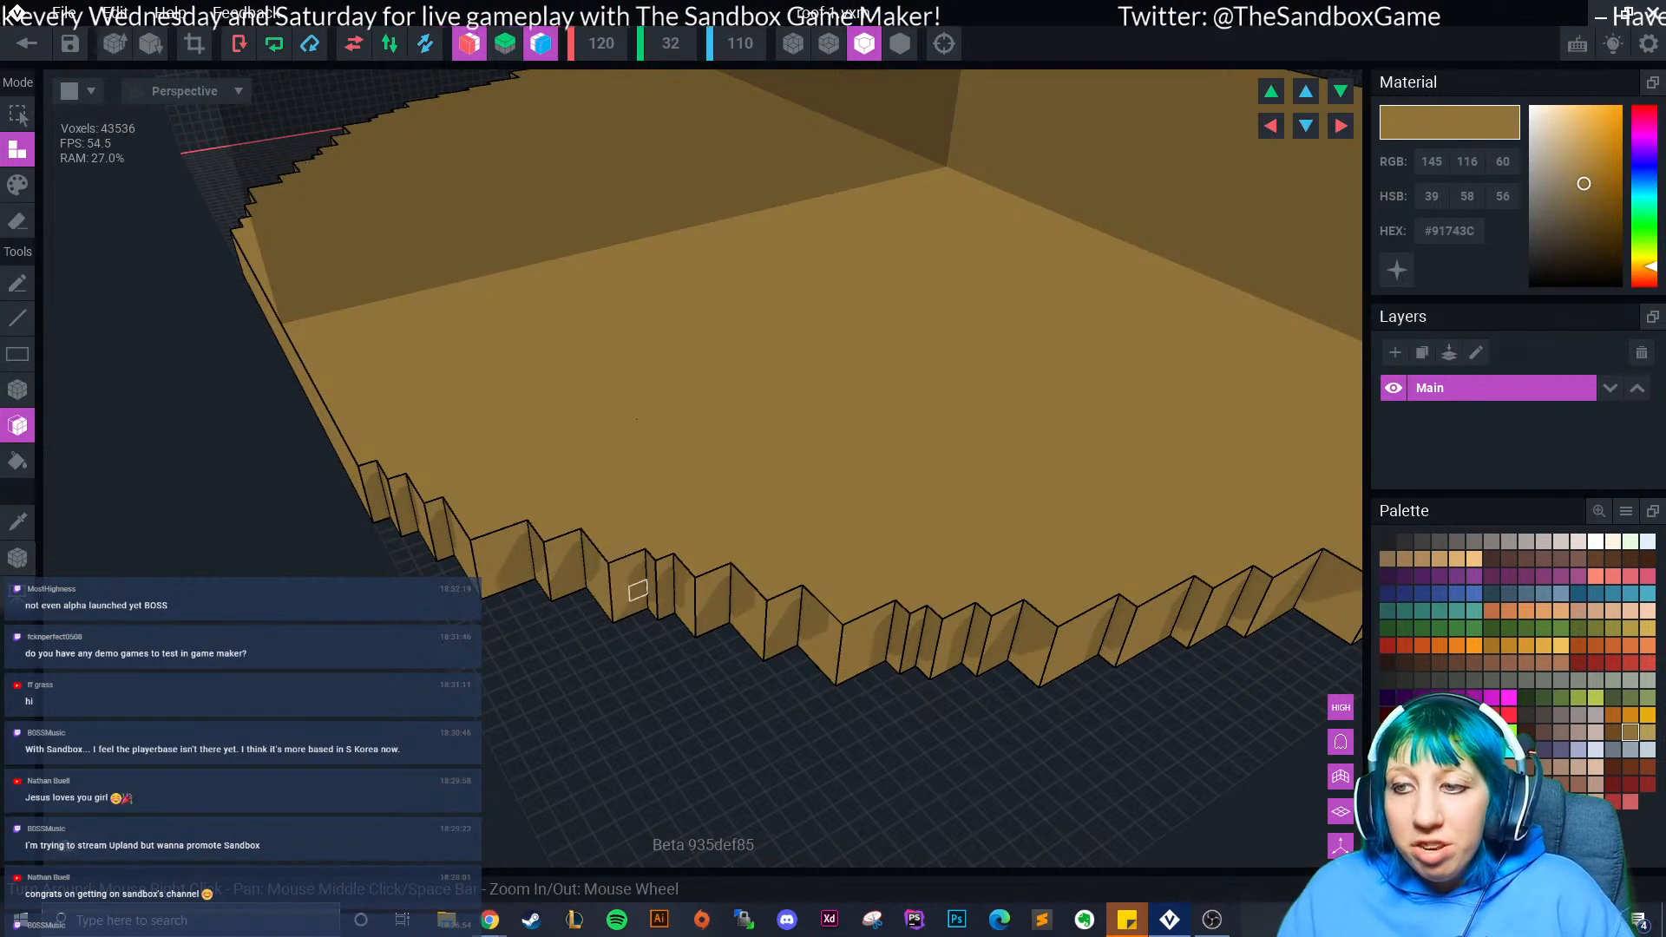
click(633, 577)
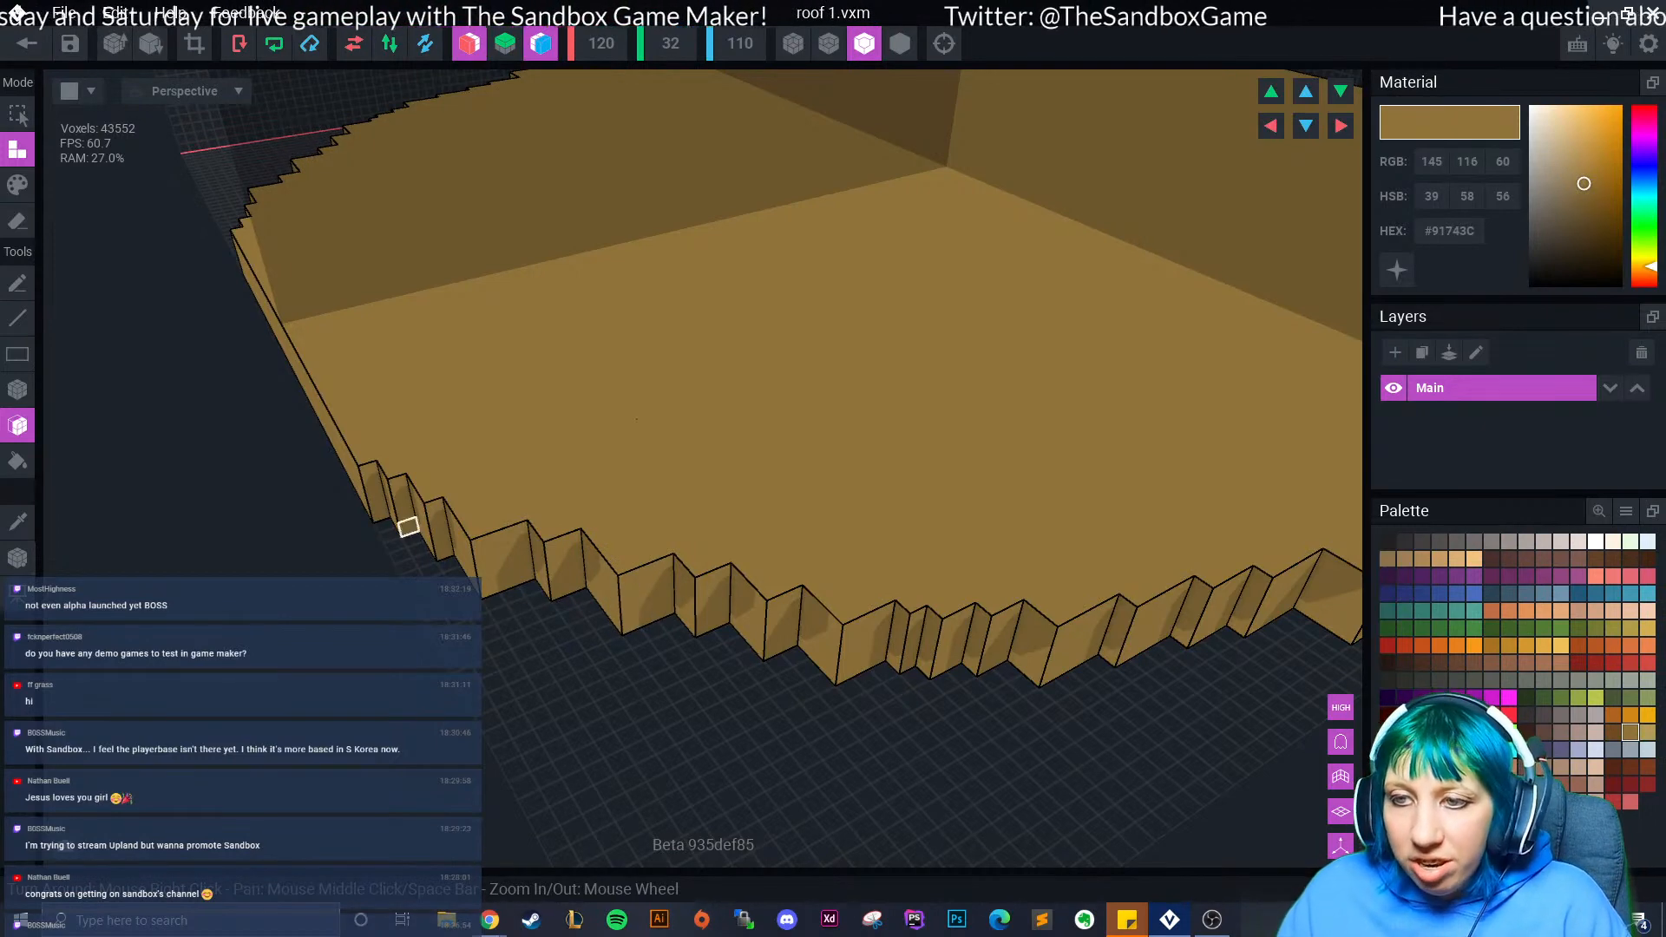
click(408, 512)
click(425, 534)
right_drag(704, 613, 694, 616)
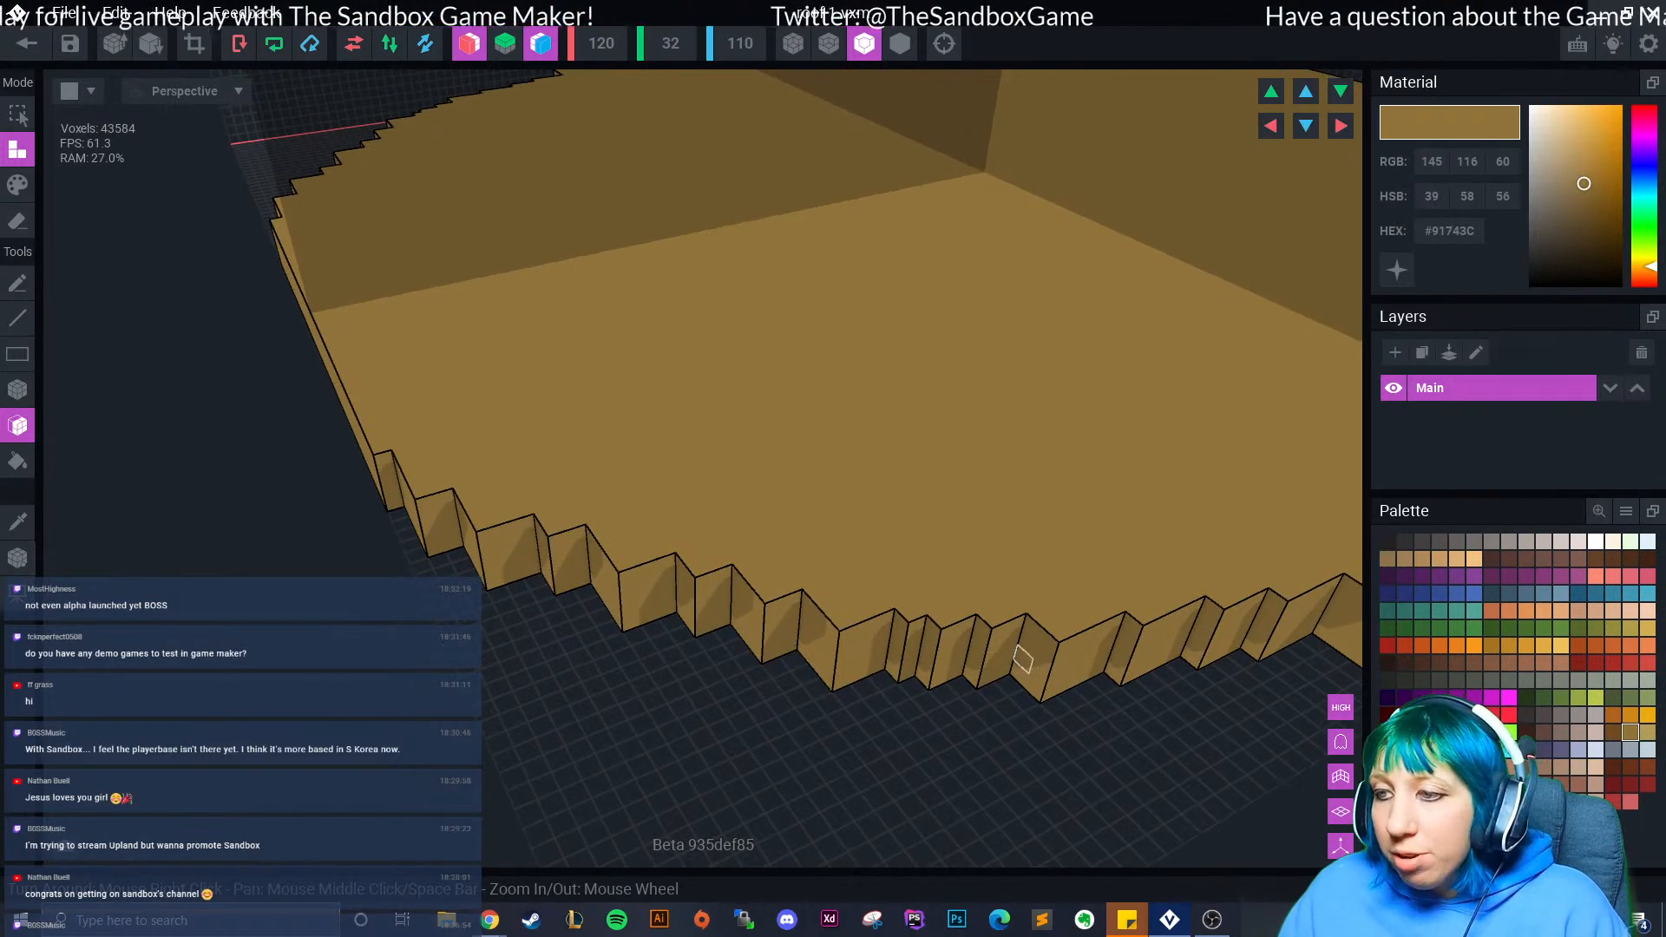
click(910, 659)
right_drag(923, 677, 853, 655)
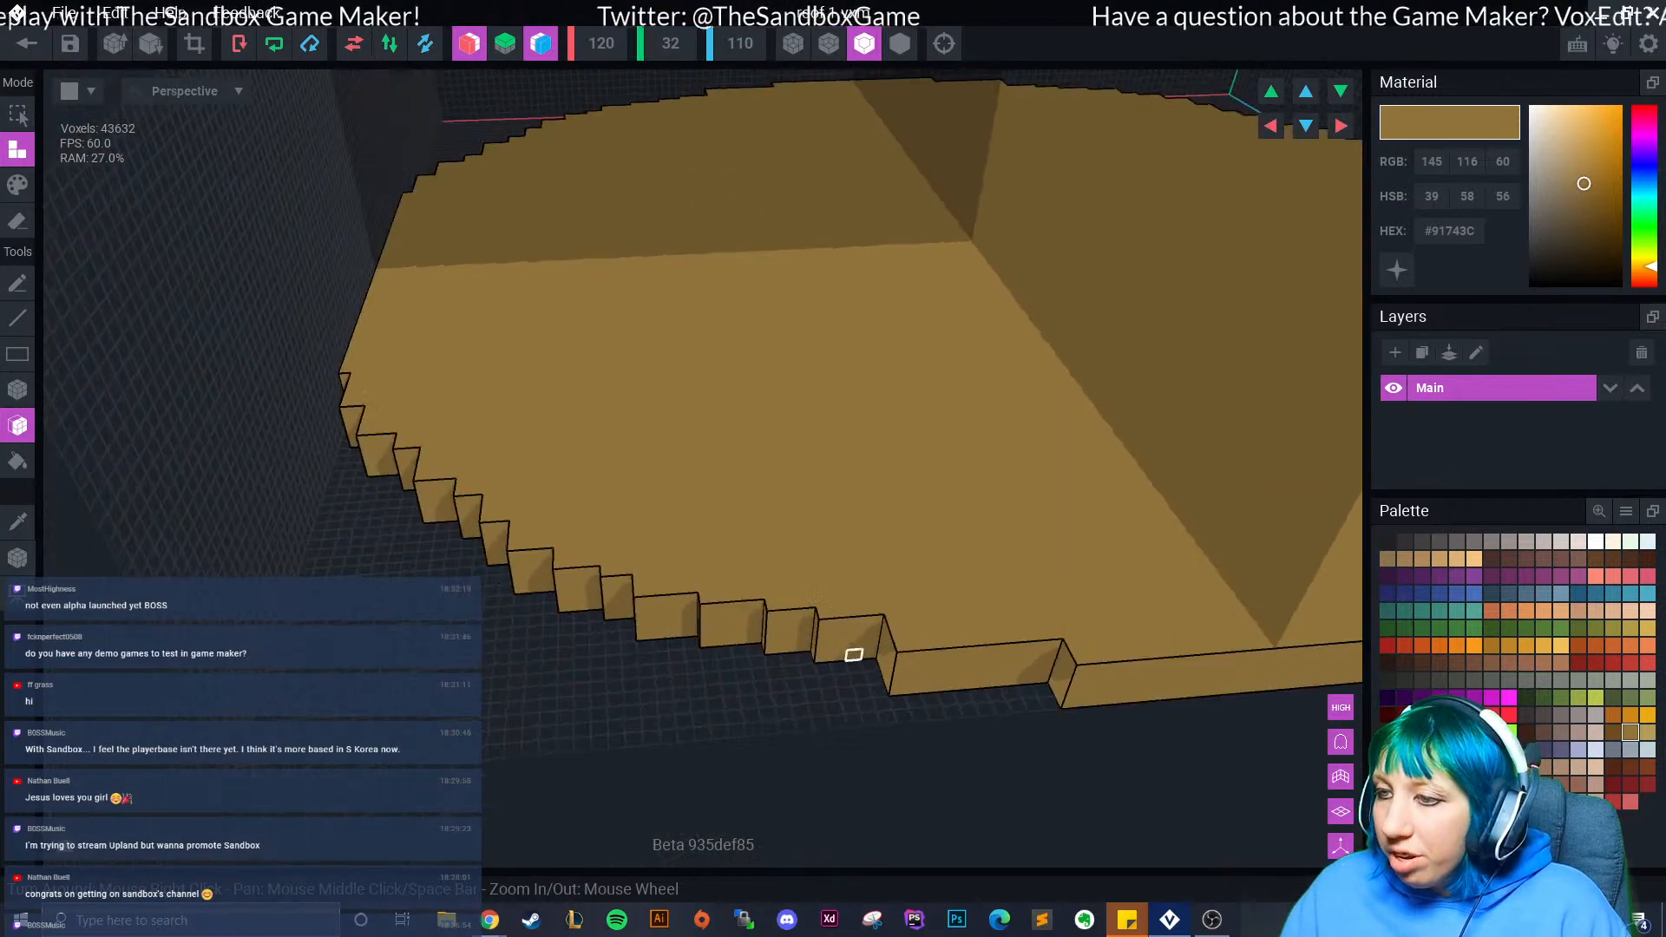
click(773, 637)
middle_drag(755, 594, 722, 566)
scroll(722, 567, down, 3)
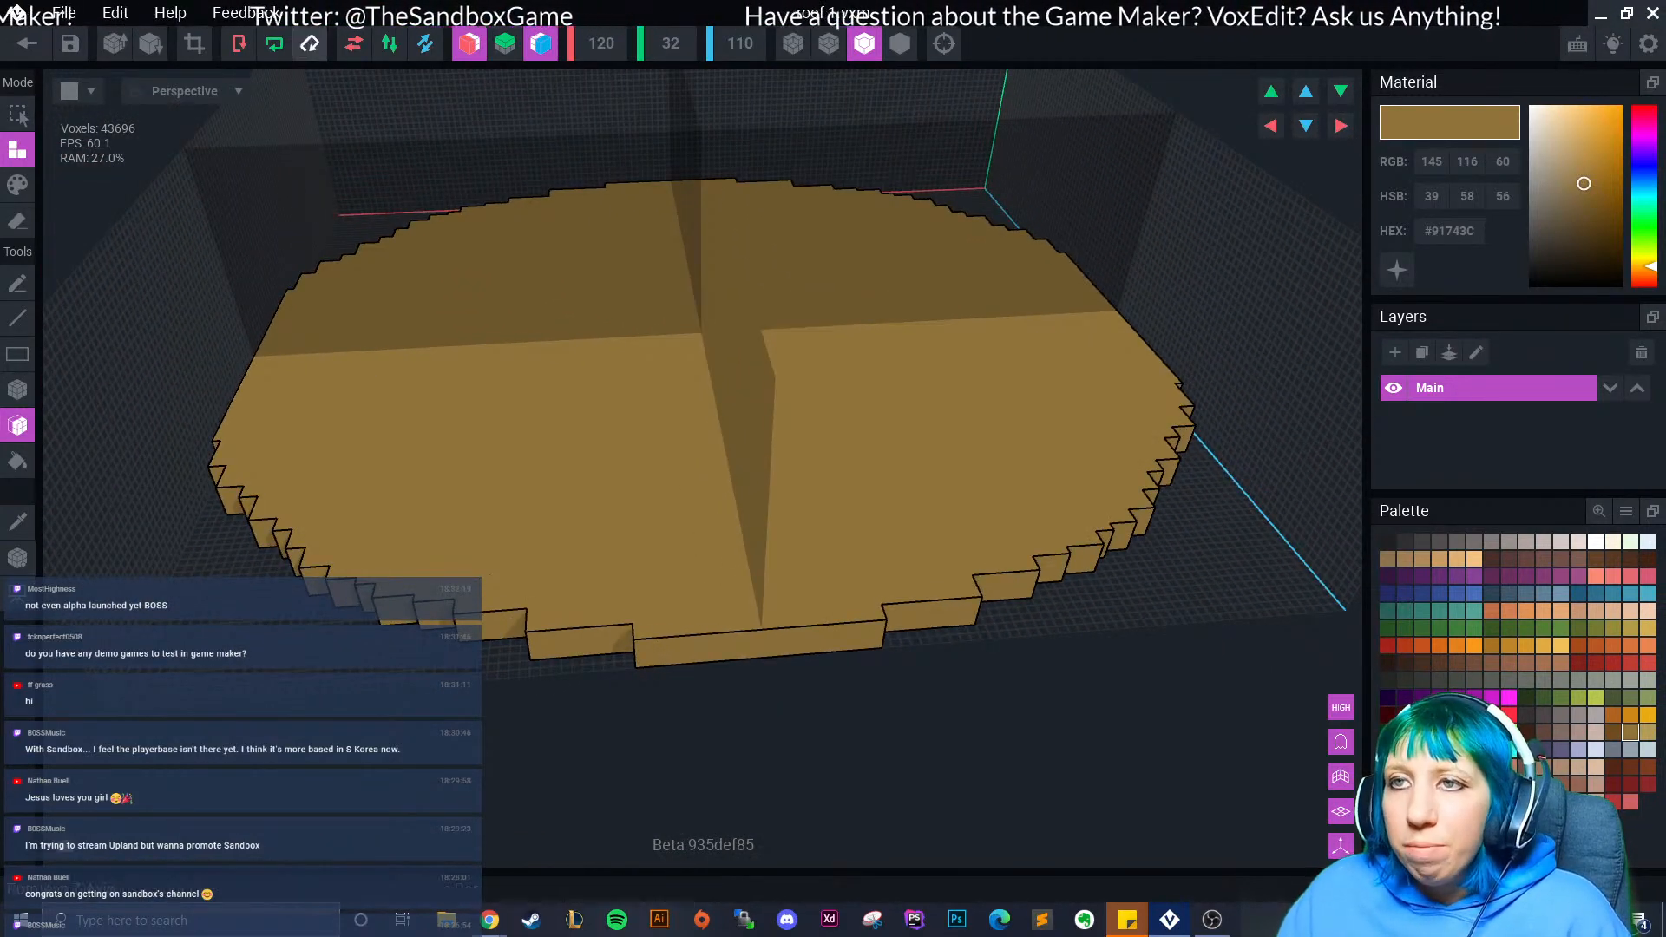
- Thicken the disc by extruding its top face upward, and crop the model volume with X and Z symmetry turned off
click(506, 379)
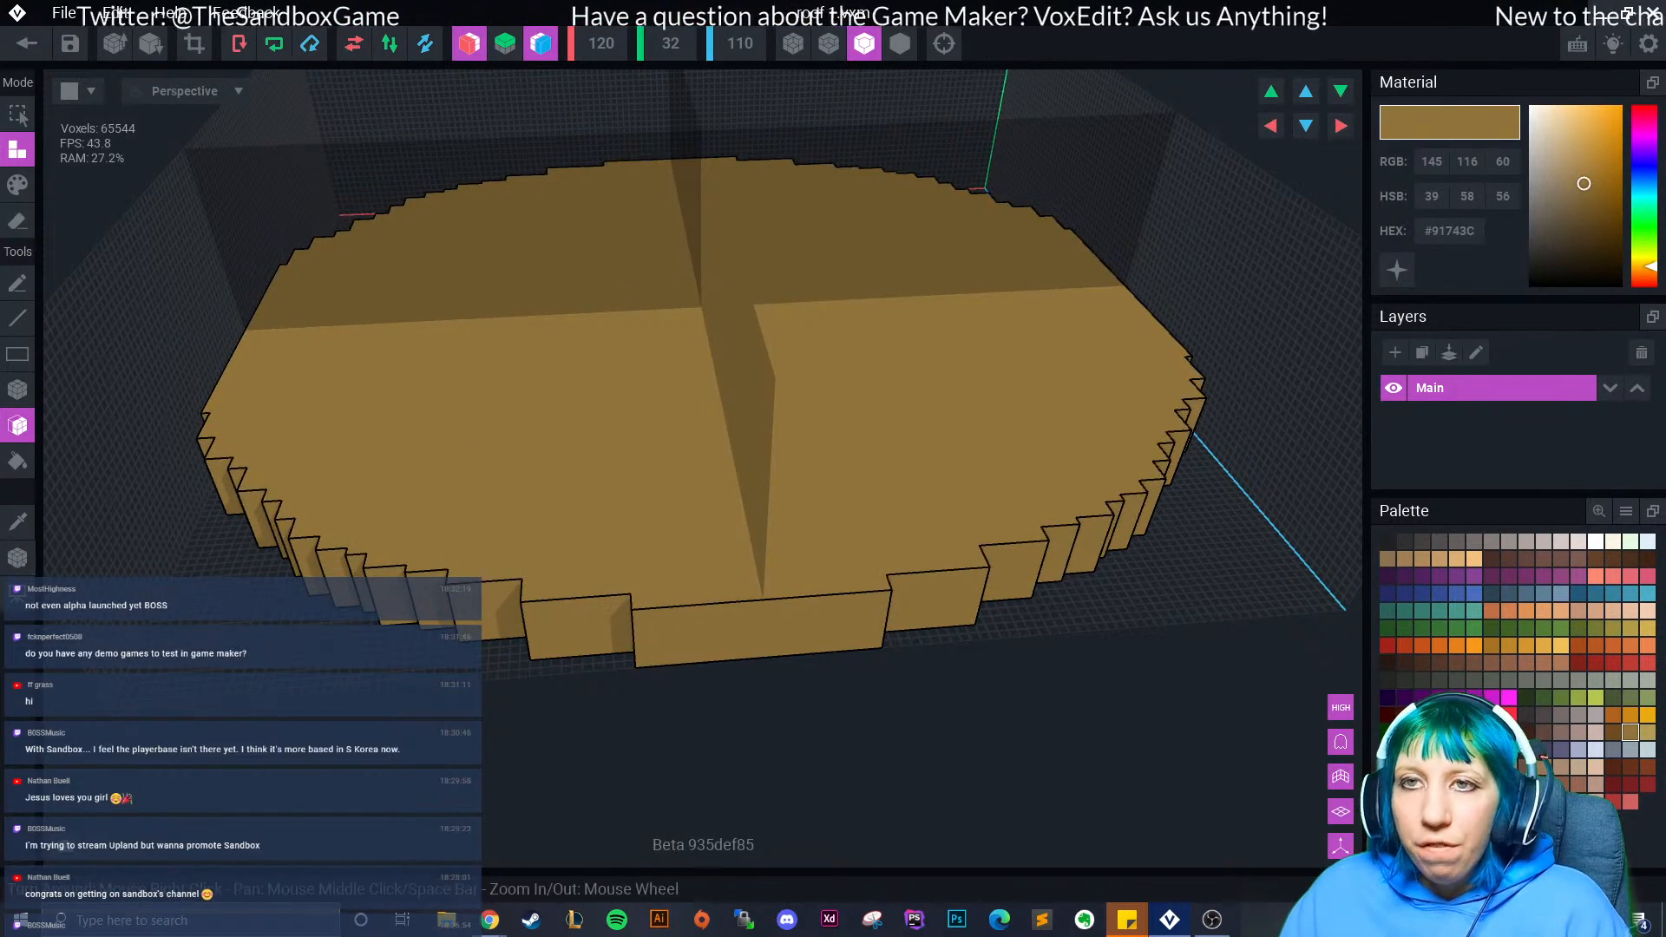
click(470, 44)
click(540, 44)
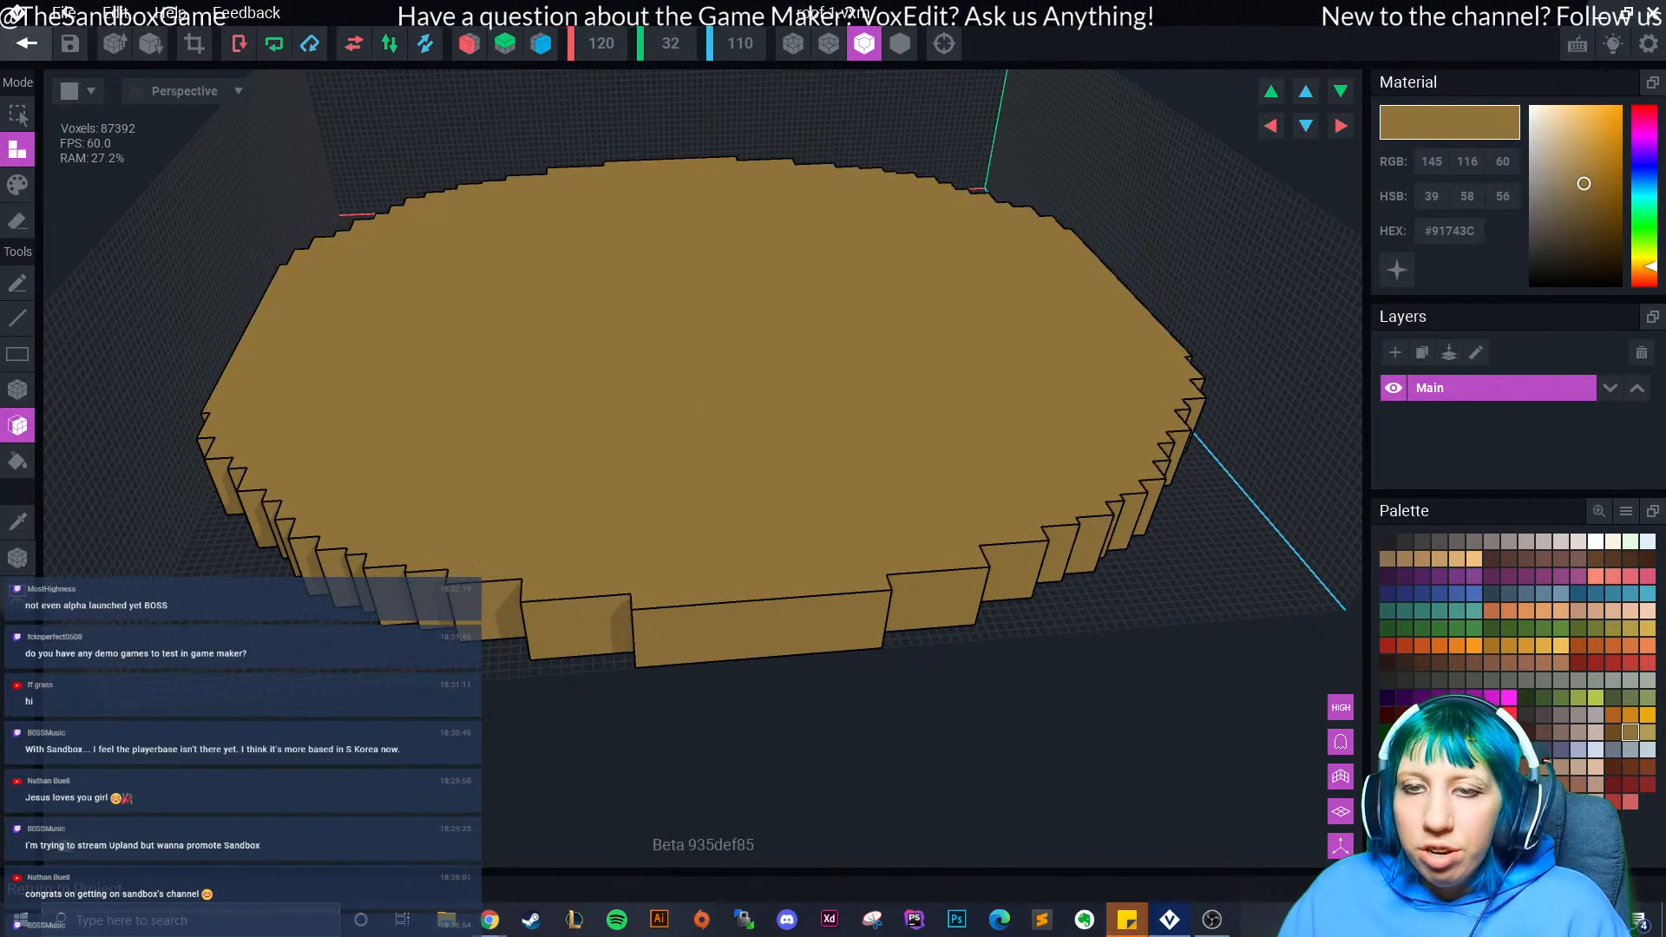
click(195, 44)
scroll(331, 268, down, 2)
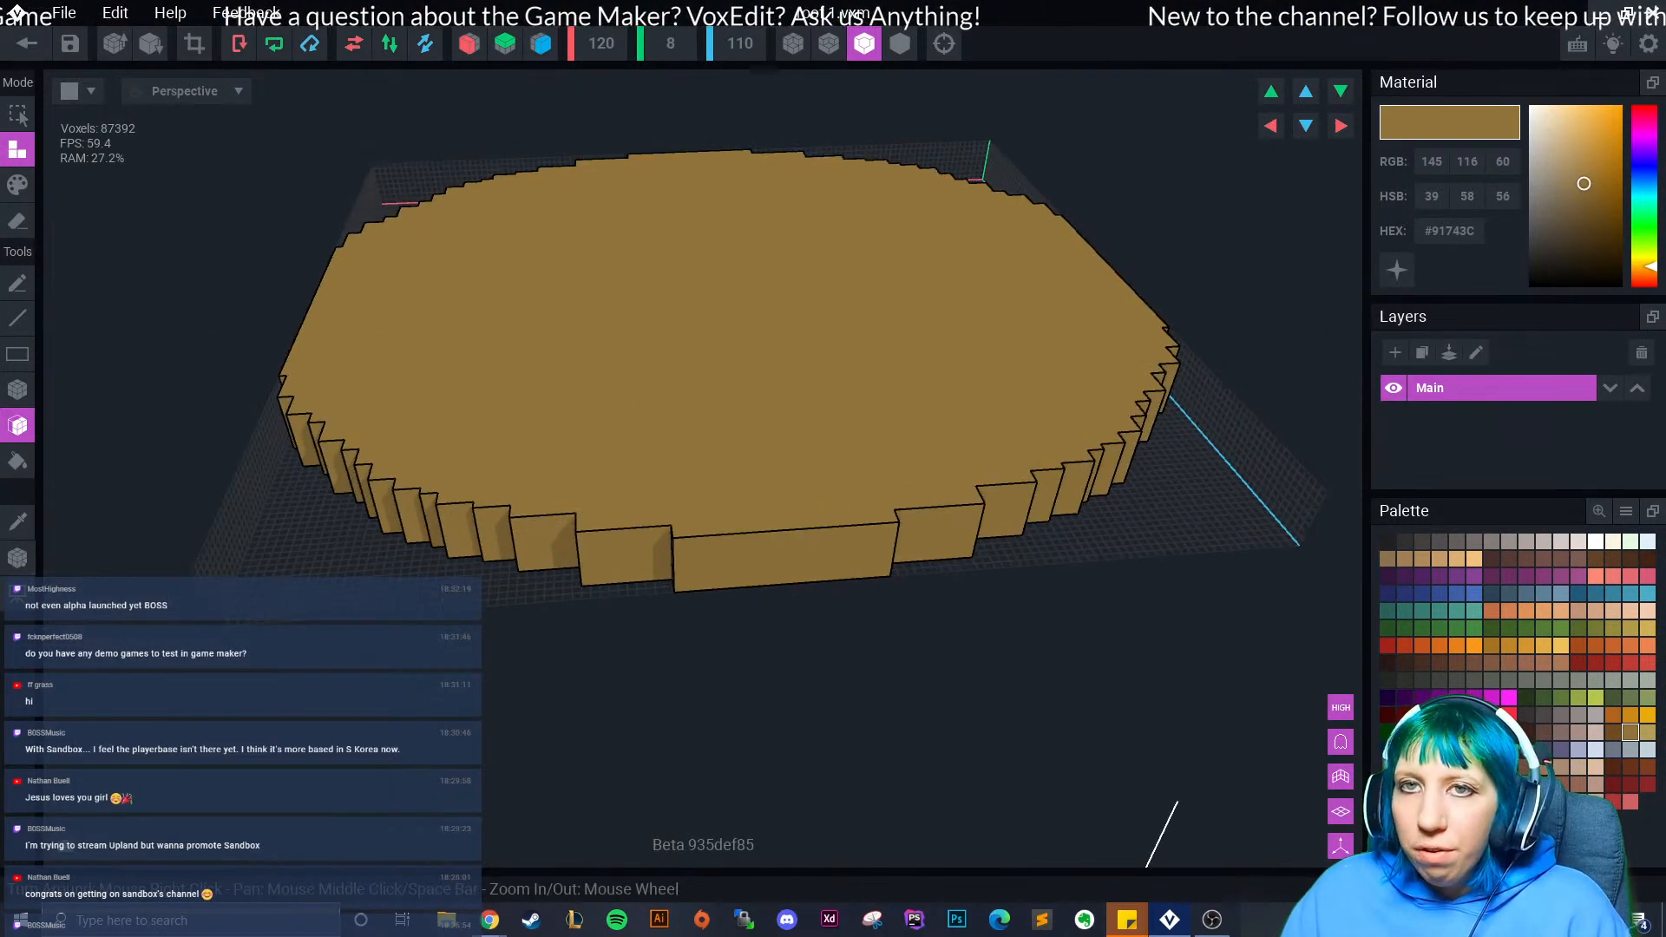
- Save the roof model back to the building and create a child node named "roof 1" under the control node
click(27, 44)
click(651, 335)
middle_drag(830, 287, 855, 486)
scroll(846, 417, down, 3)
middle_drag(825, 304, 797, 486)
click(62, 149)
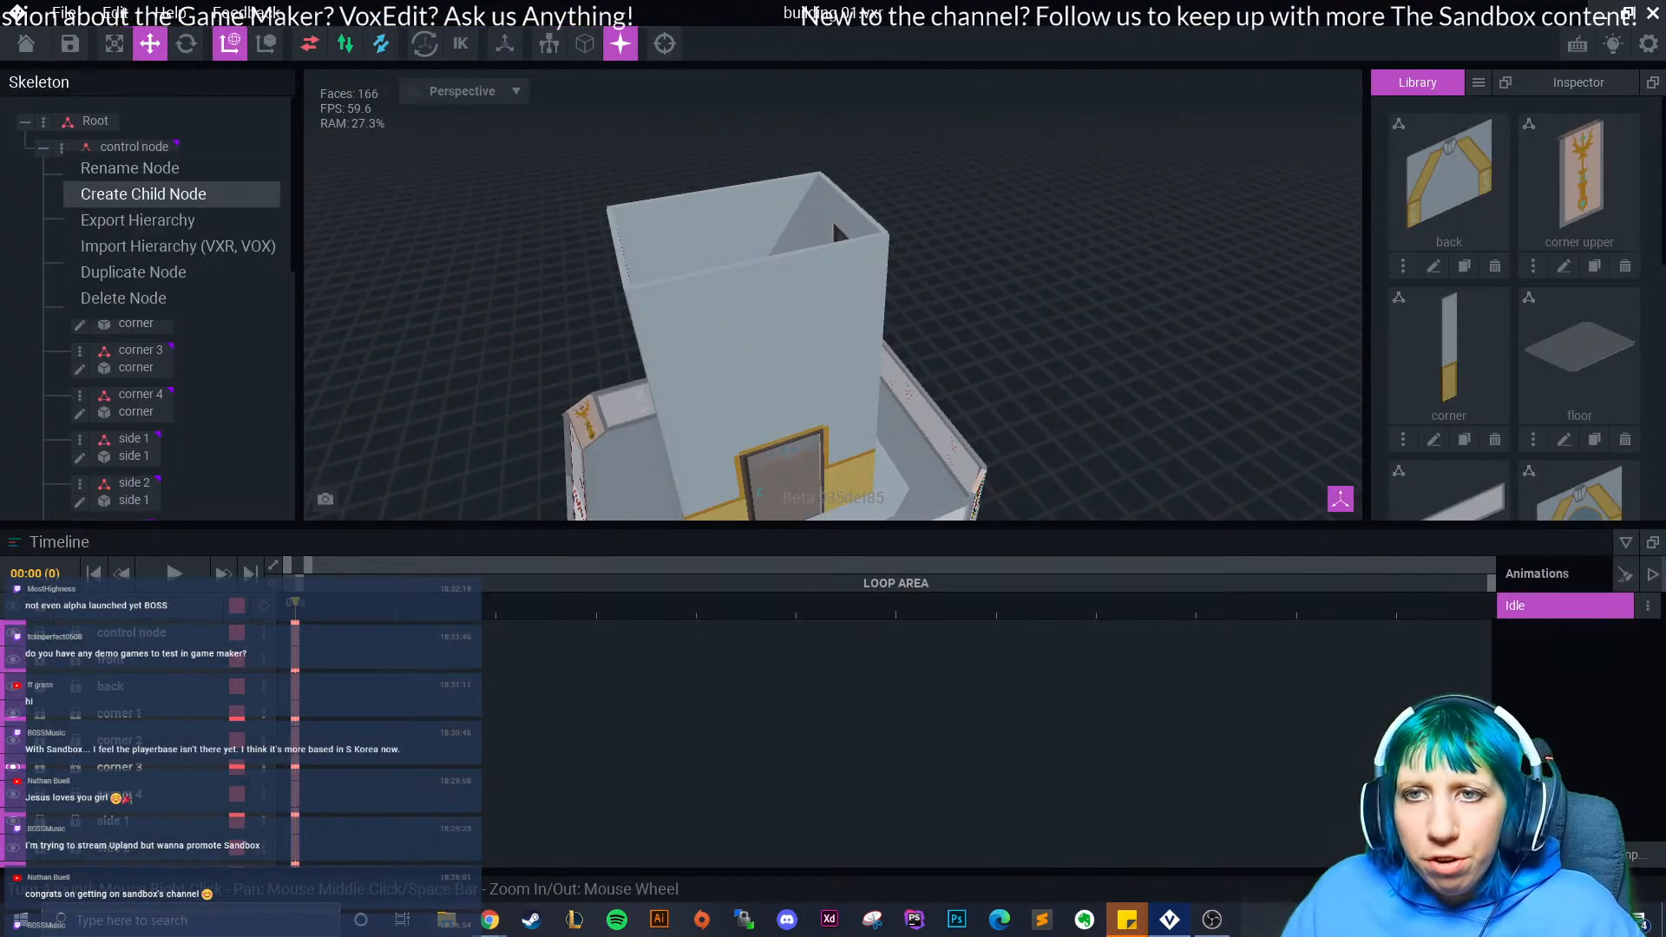
click(121, 193)
text(wall 1)
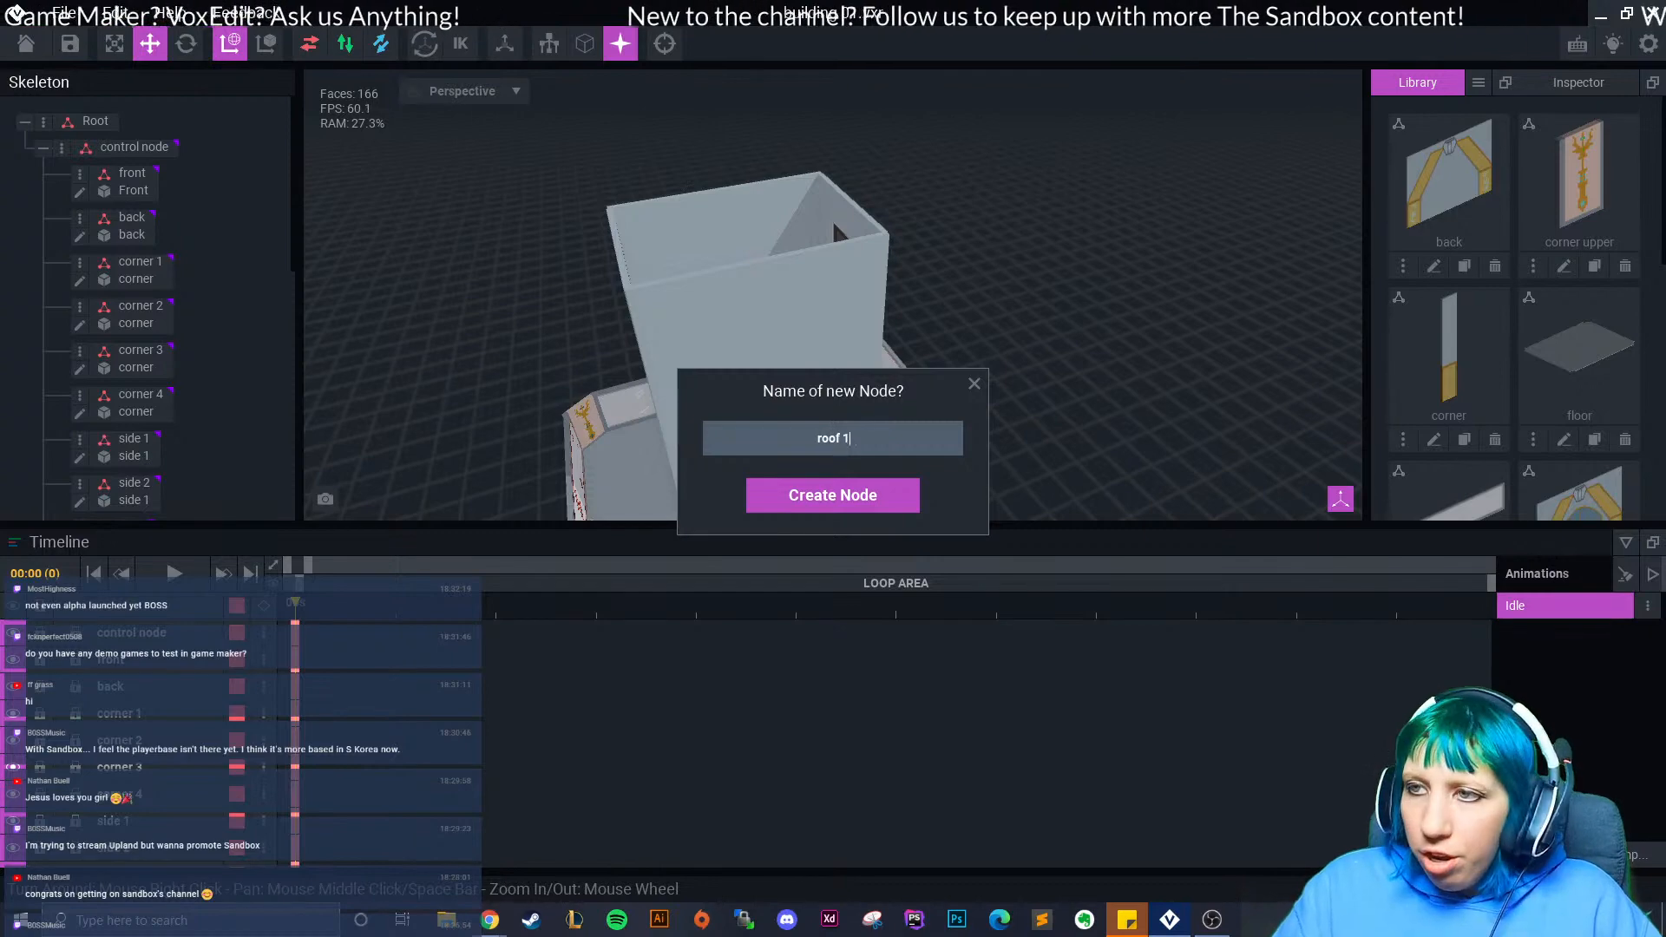
key(Return)
- Assign the "roof 1" library model to the "roof 1" node and select that node
scroll(121, 193, down, 1)
scroll(165, 304, down, 5)
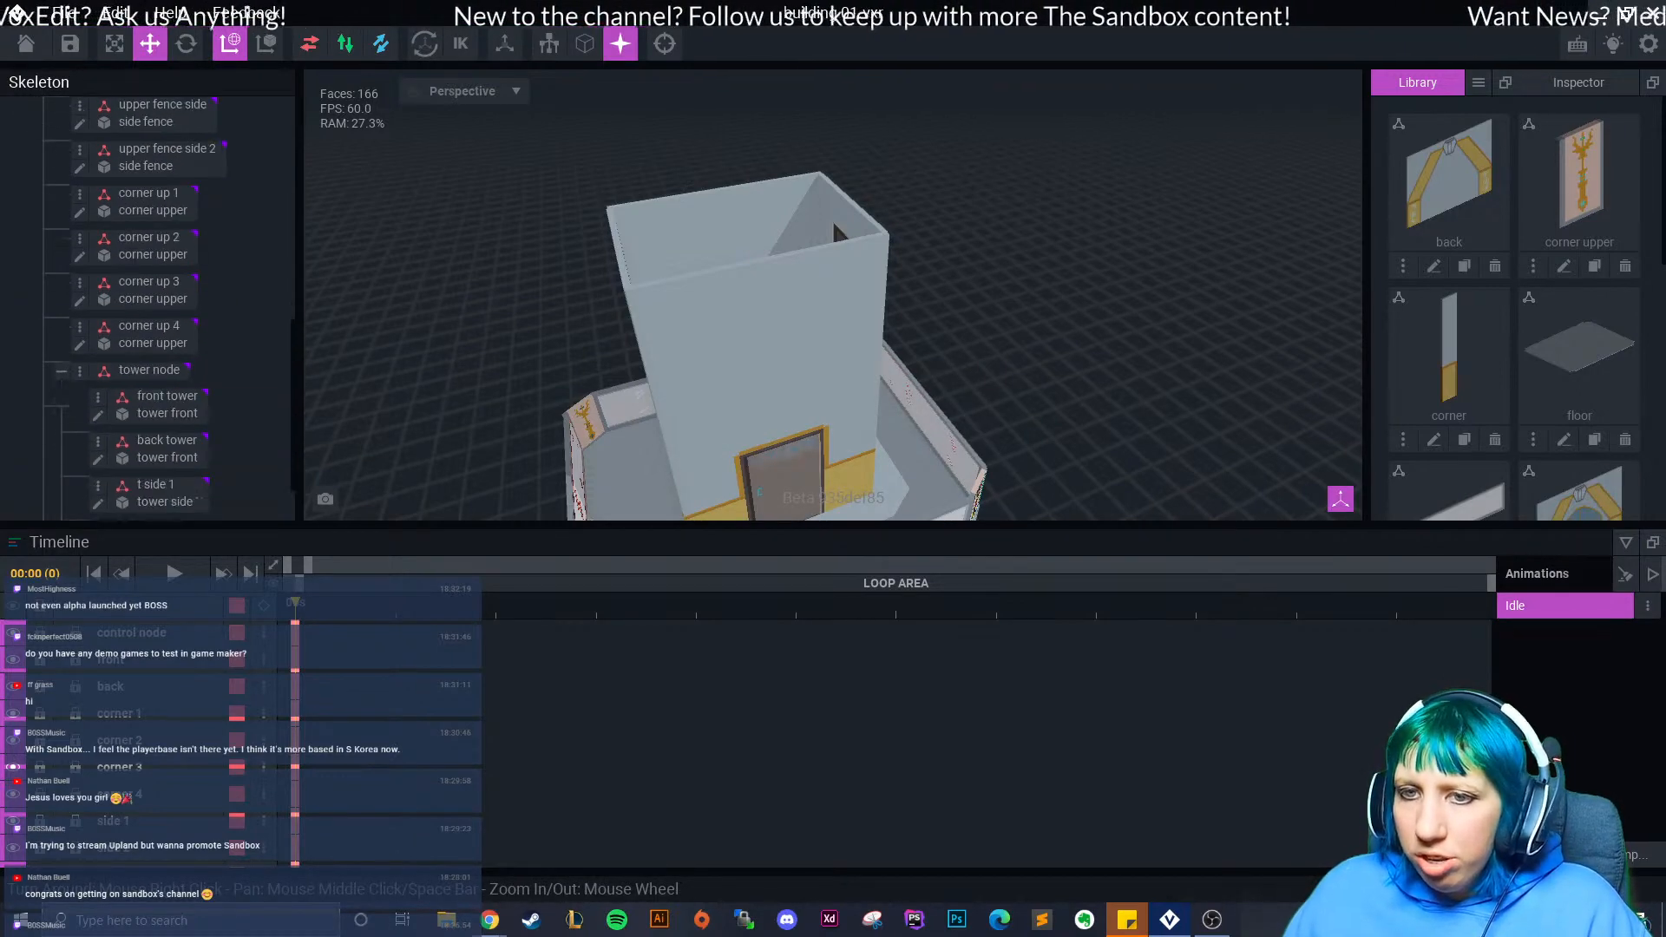
scroll(1533, 265, down, 3)
drag(1449, 317, 130, 503)
click(130, 503)
scroll(786, 390, down, 3)
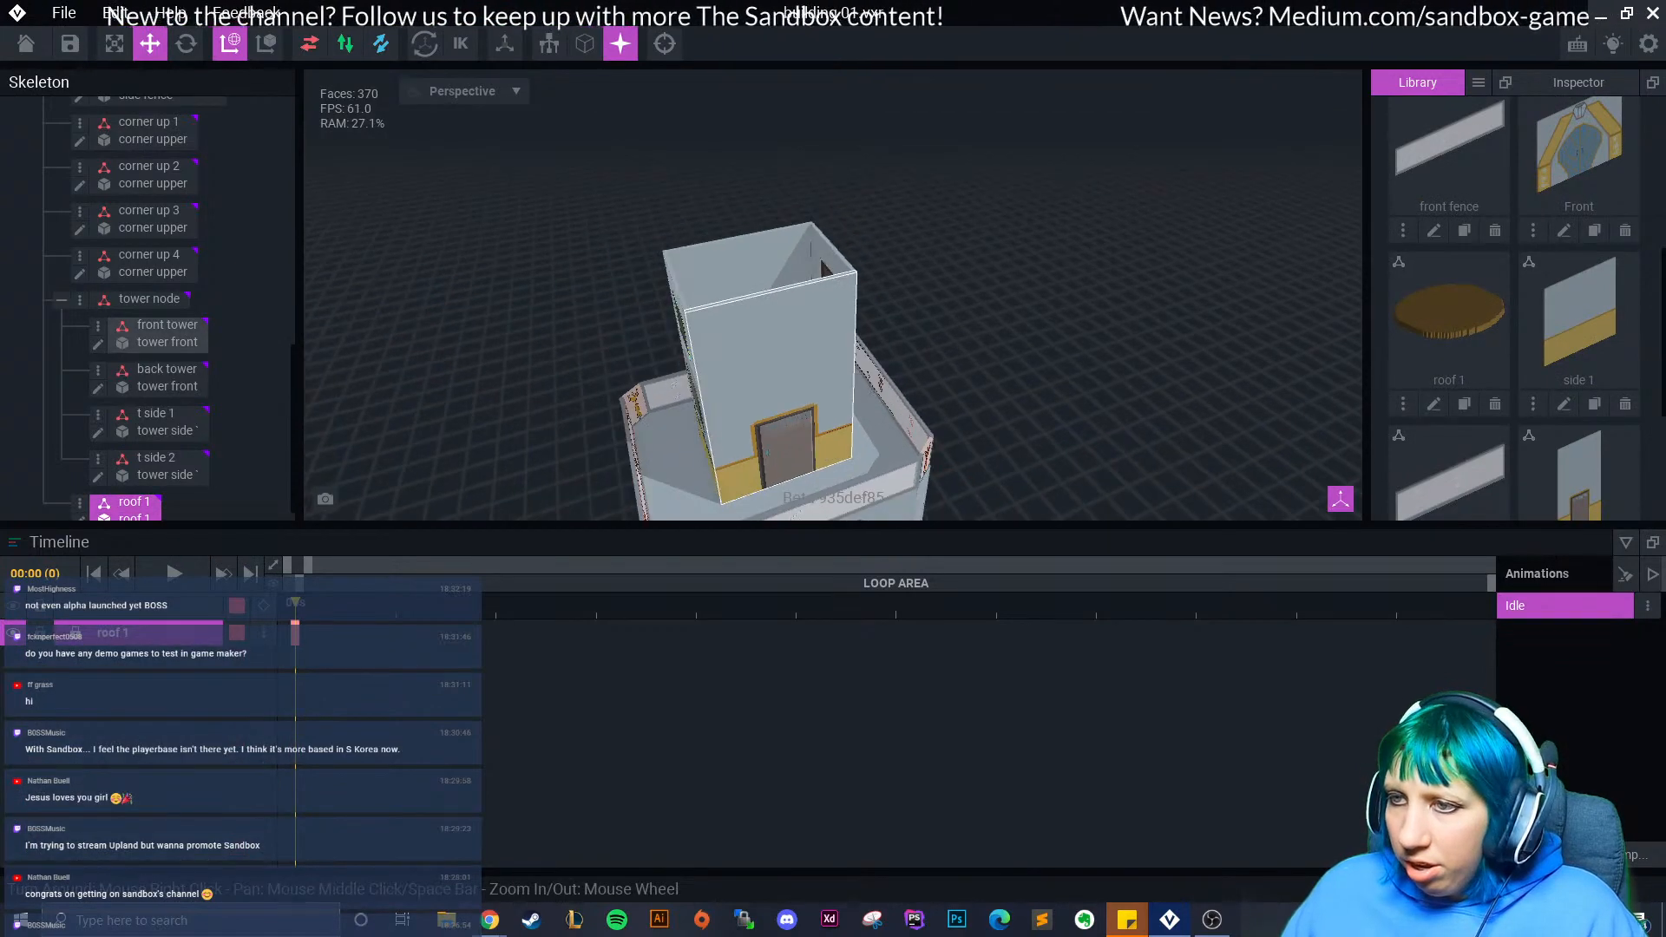
- Raise the roof piece onto the top of the open tower, to a height of 317
middle_drag(785, 425, 815, 321)
drag(846, 505, 748, 113)
right_drag(751, 165, 877, 200)
scroll(807, 252, up, 3)
middle_drag(807, 251, 742, 347)
right_drag(772, 355, 694, 325)
mouse_move(806, 80)
mouse_down()
mouse_move(809, 116)
mouse_move(809, 98)
mouse_up()
mouse_move(816, 260)
right_down()
mouse_move(695, 235)
mouse_move(834, 252)
right_up()
drag(780, 135, 780, 134)
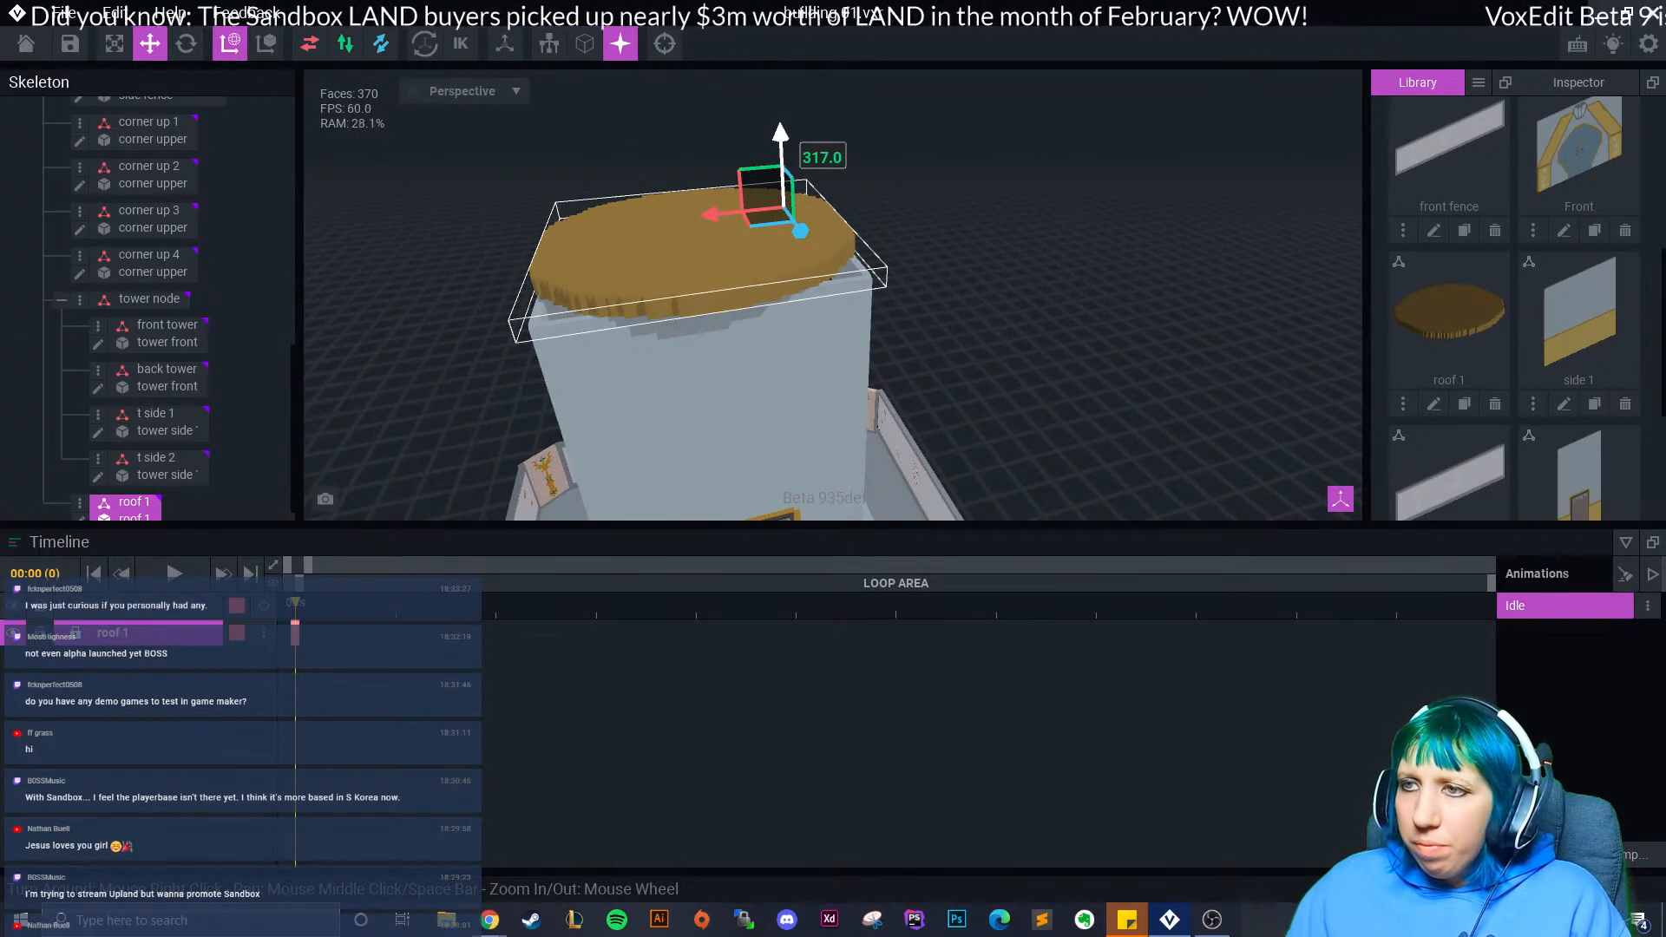
- Set the roof 1 model's pivot to X 60 and Y 0, and save it back to the building
right_drag(725, 247, 724, 247)
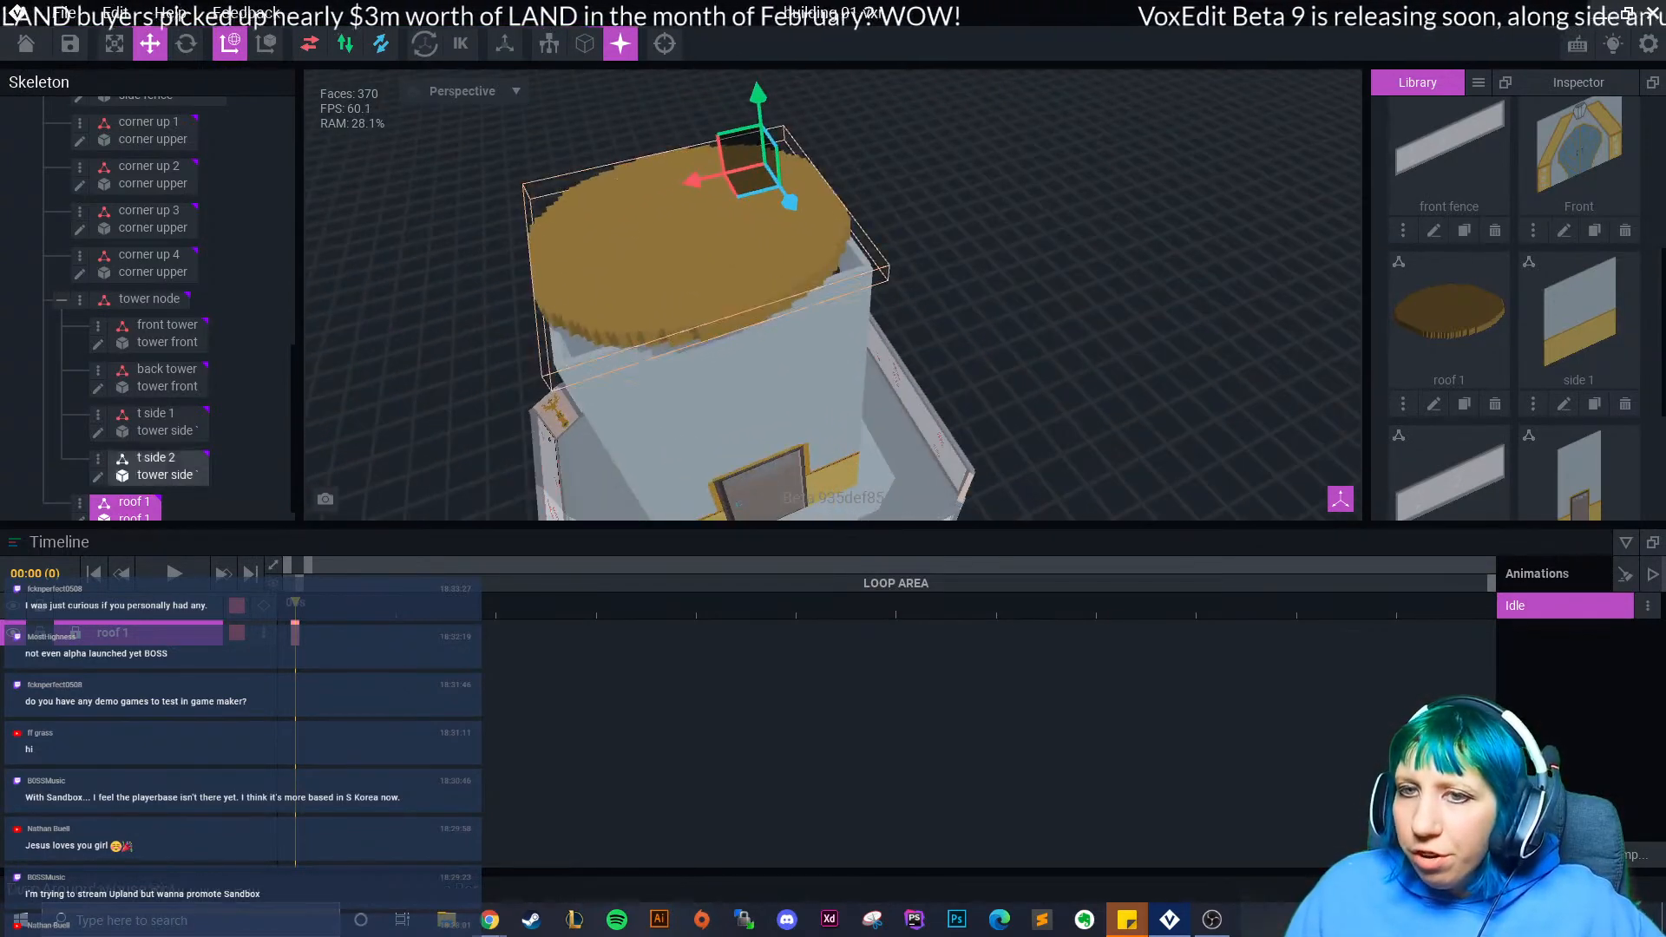
click(79, 501)
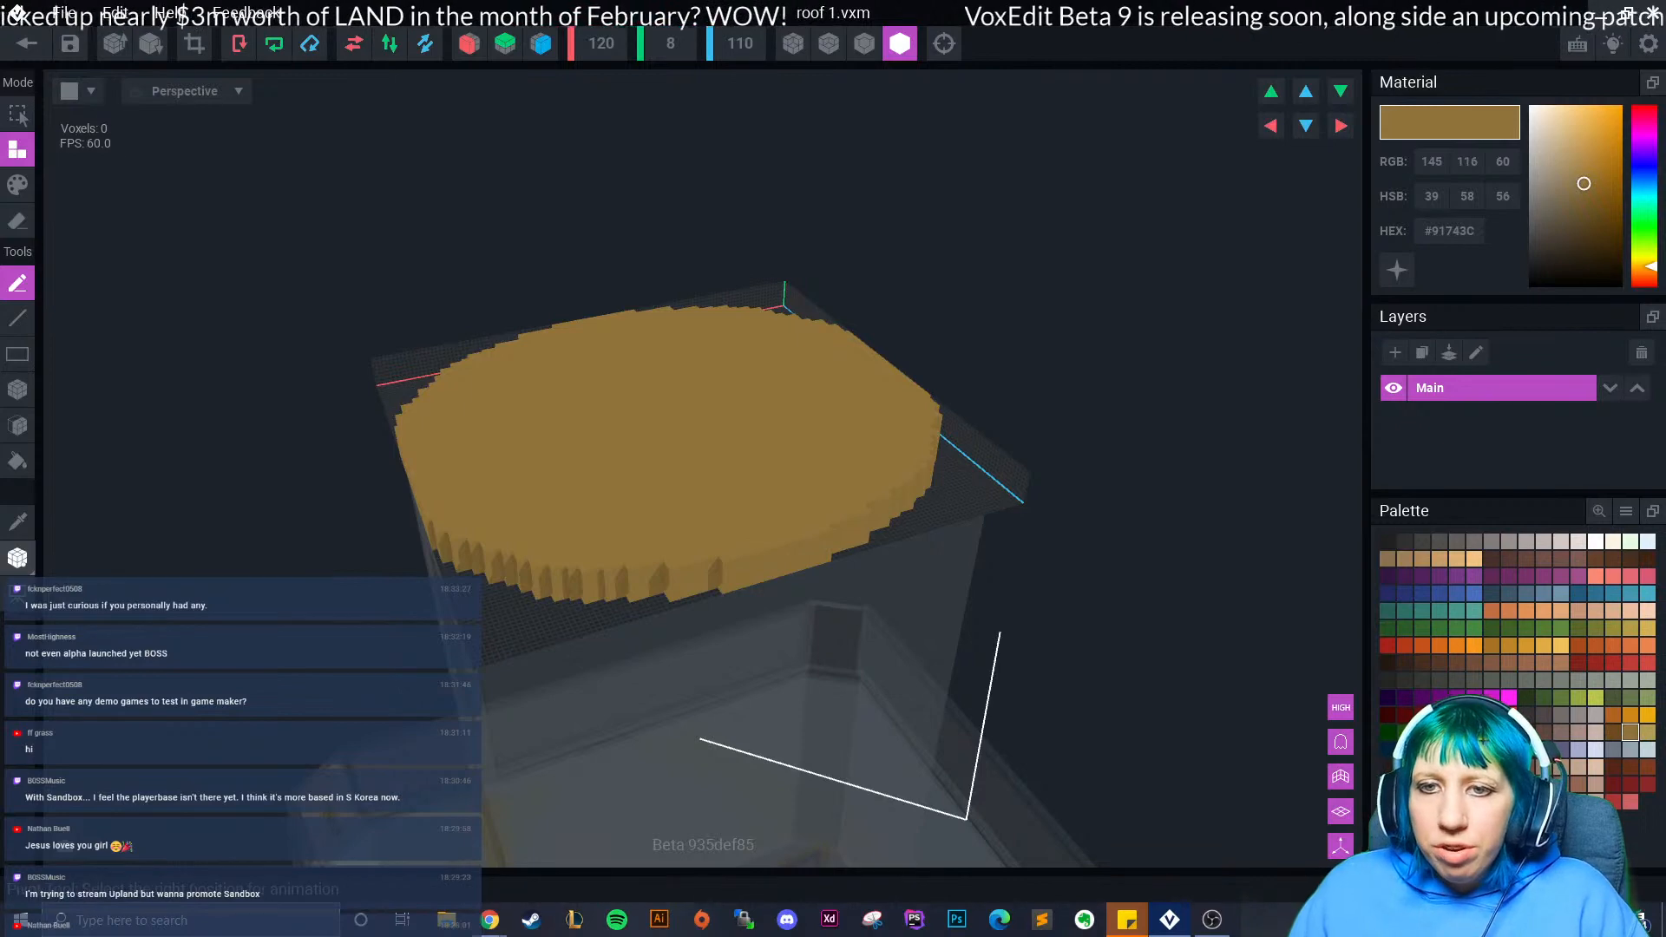
click(91, 580)
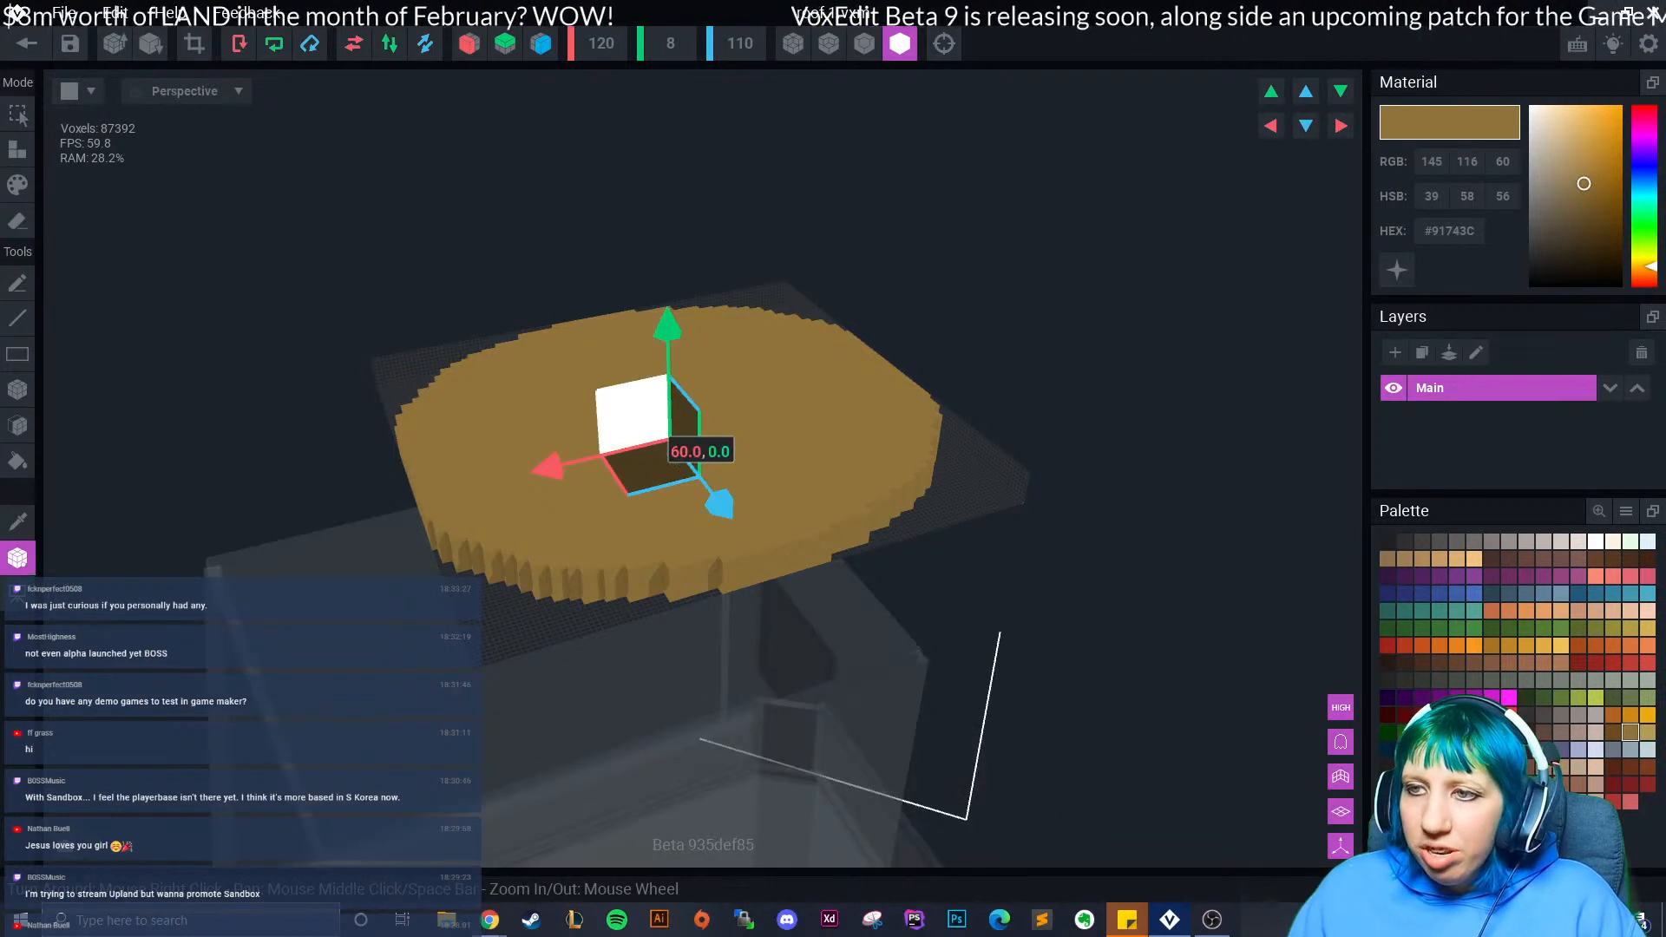
click(27, 43)
click(651, 336)
- Enter -18 as the roof piece's position on one axis and shift the piece across the tower top
right_drag(738, 304, 941, 243)
click(930, 212)
mouse_move(880, 193)
text(-18)
key(Return)
drag(796, 206, 761, 212)
drag(860, 228, 933, 308)
scroll(944, 335, up, 5)
middle_drag(944, 335, 810, 305)
drag(814, 177, 794, 177)
right_drag(855, 247, 724, 169)
- Adjust the roof piece's horizontal position so that it sits centred over the tower walls
scroll(816, 216, down, 4)
middle_drag(816, 217, 869, 338)
drag(851, 208, 920, 198)
right_drag(920, 197, 948, 254)
drag(873, 216, 859, 215)
right_drag(861, 235, 902, 287)
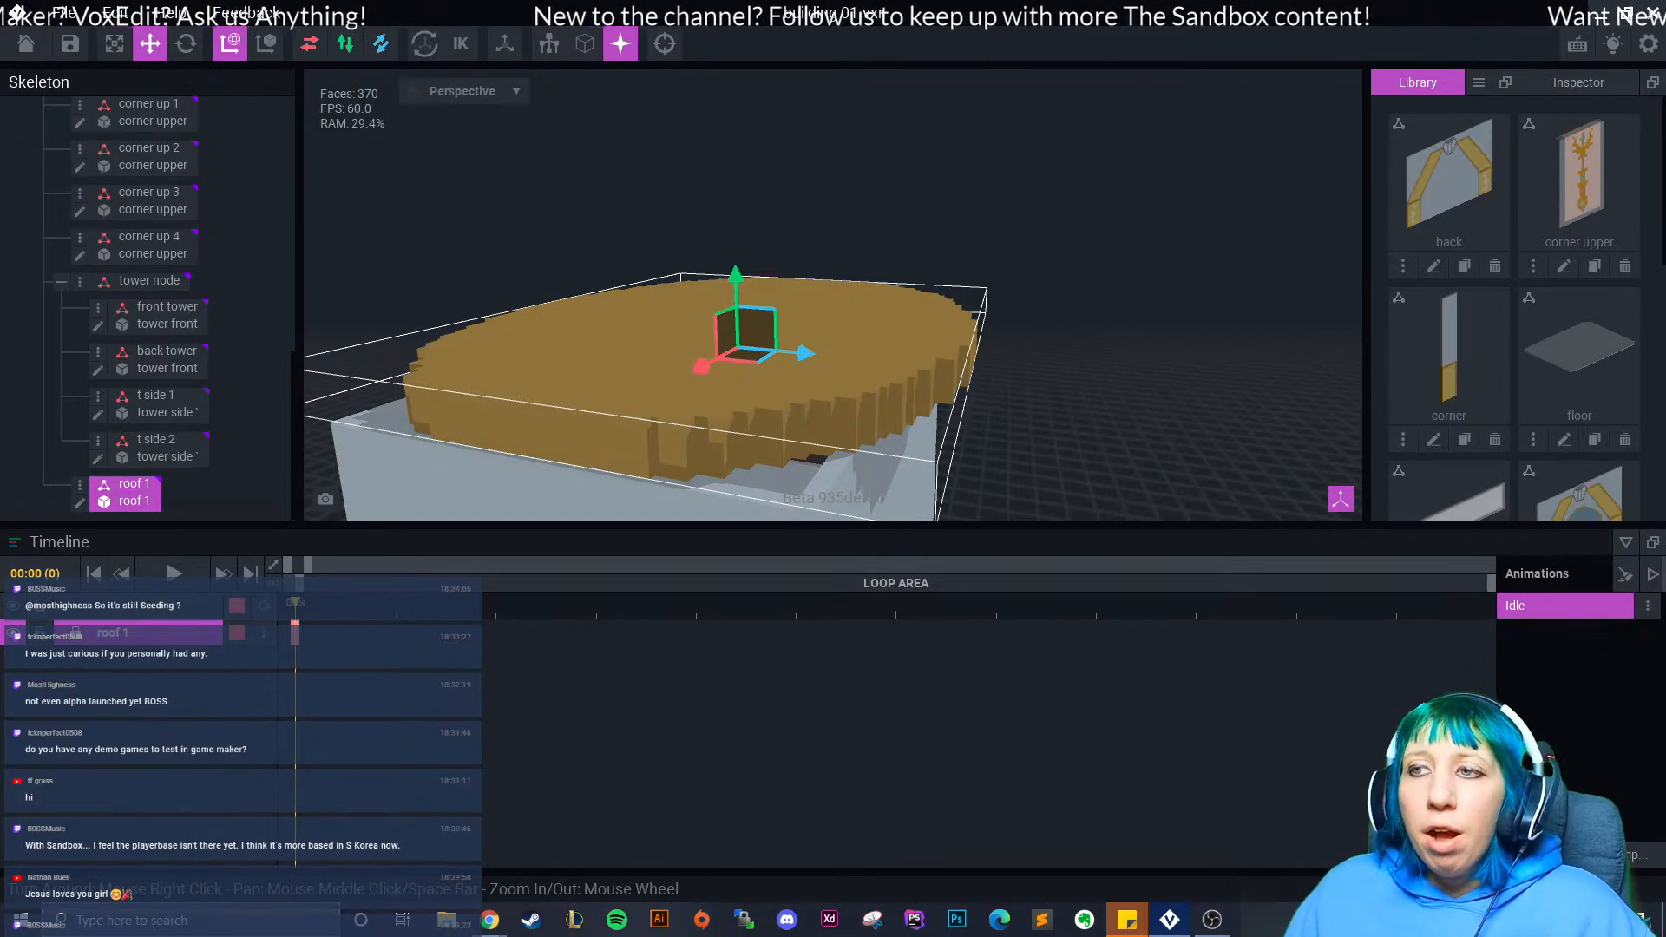
mouse_move(798, 352)
right_down()
mouse_move(752, 383)
mouse_move(708, 378)
mouse_move(607, 412)
mouse_move(835, 338)
mouse_move(816, 340)
right_up()
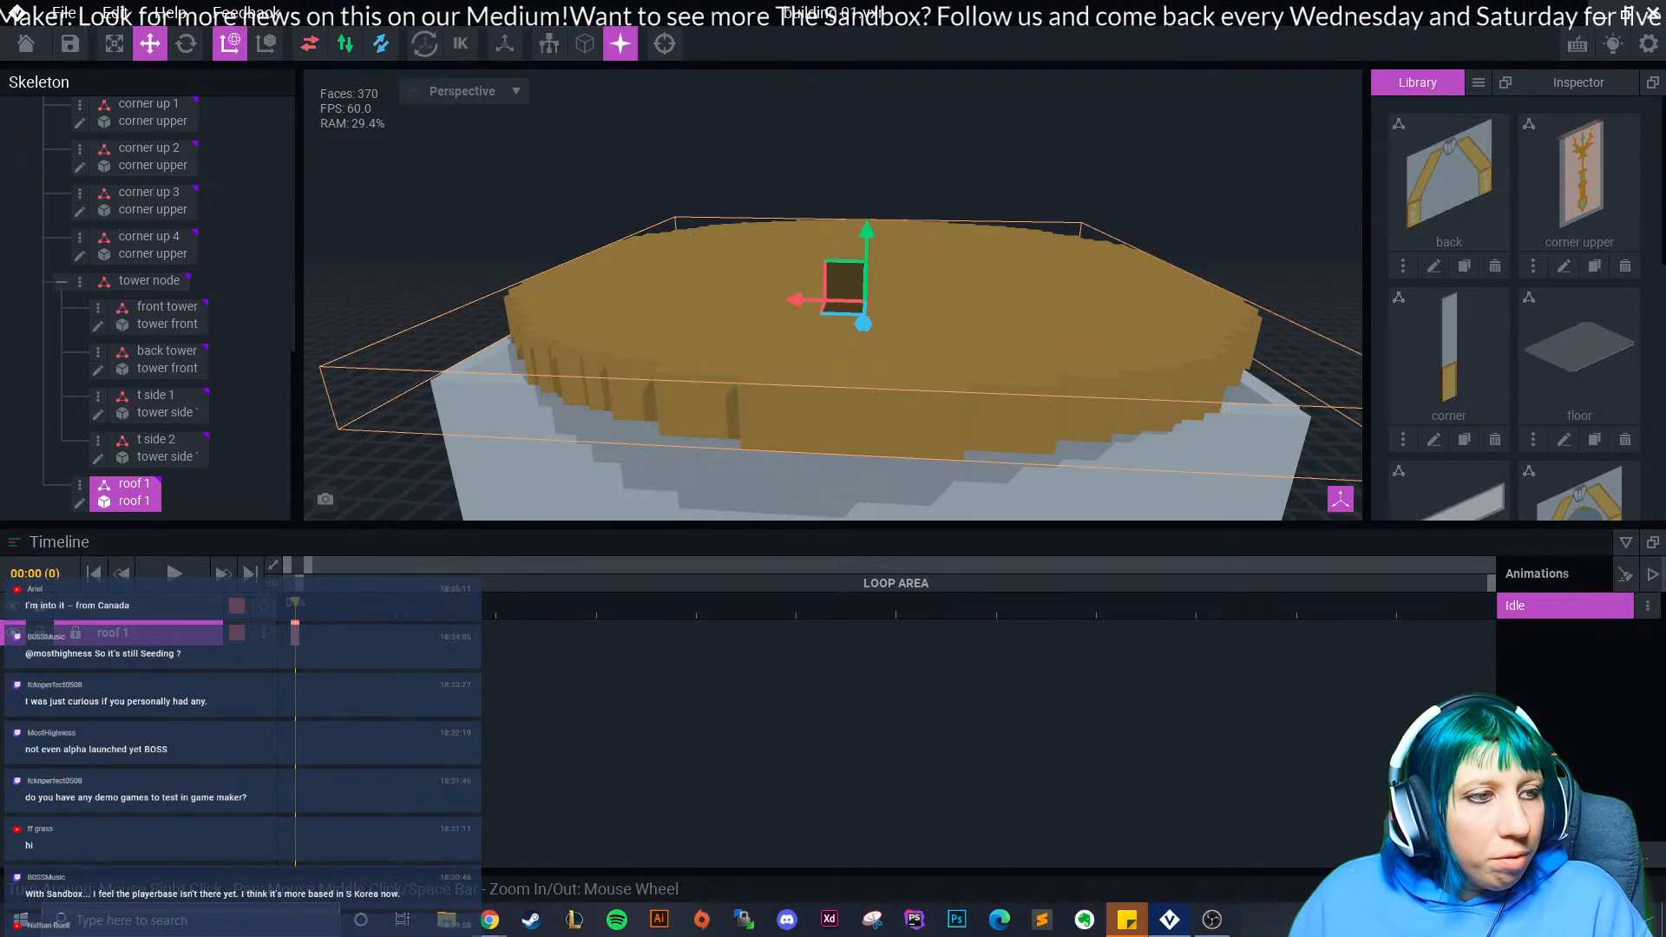
right_drag(699, 319, 696, 377)
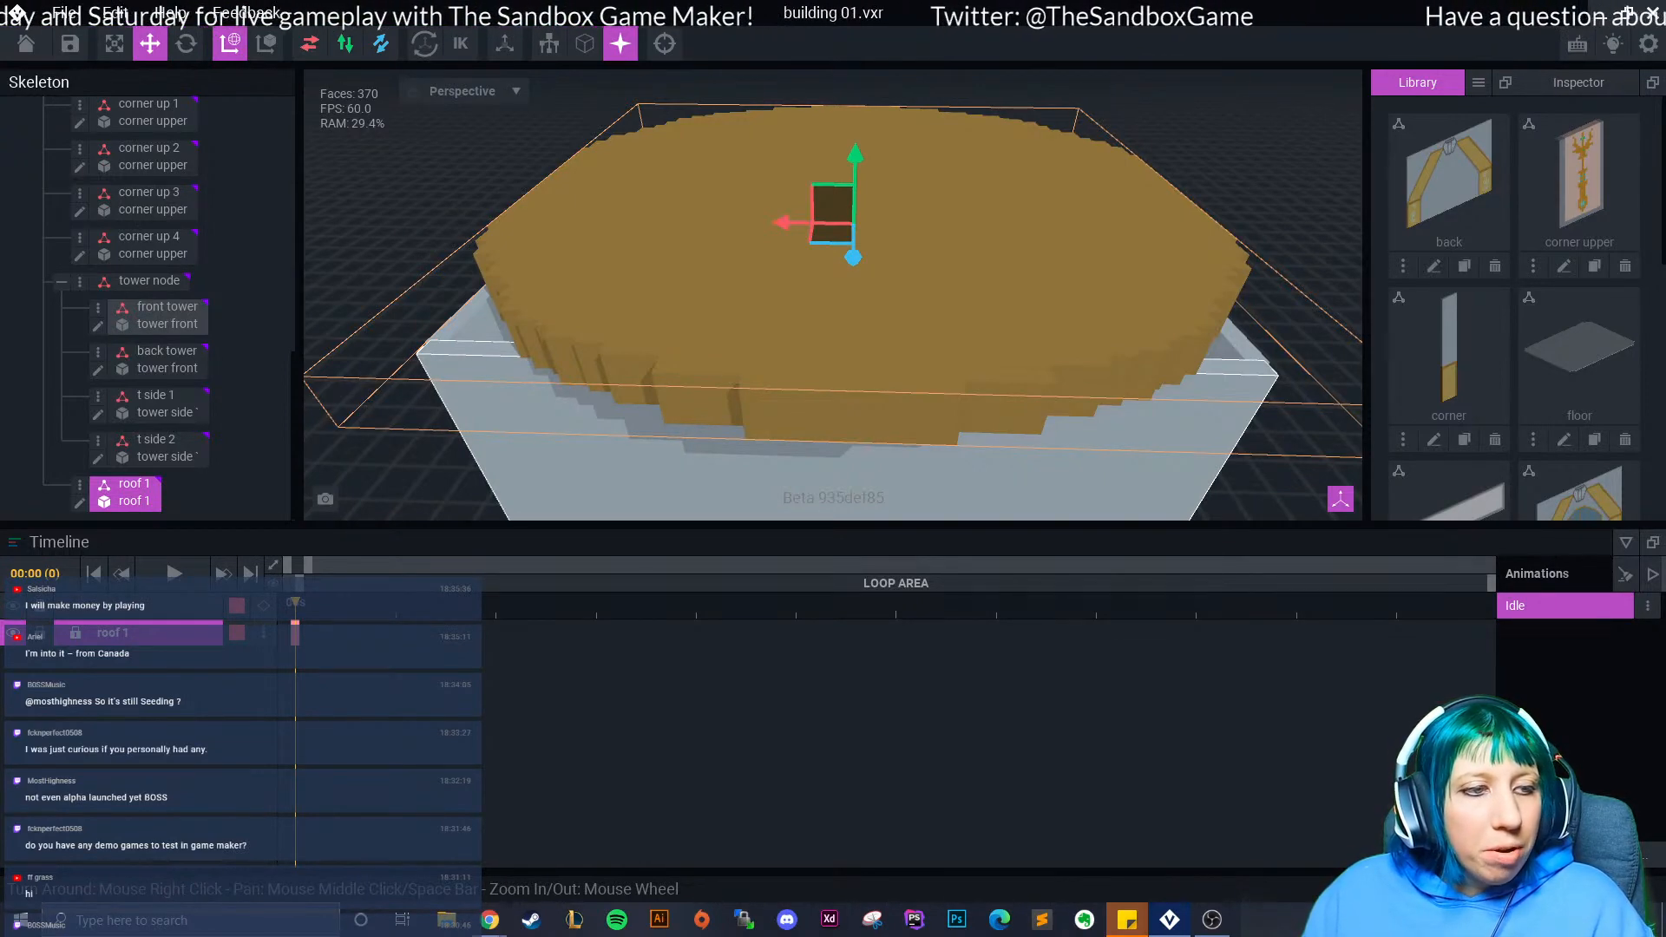
right_drag(833, 382, 881, 330)
right_drag(733, 351, 784, 371)
scroll(784, 371, up, 2)
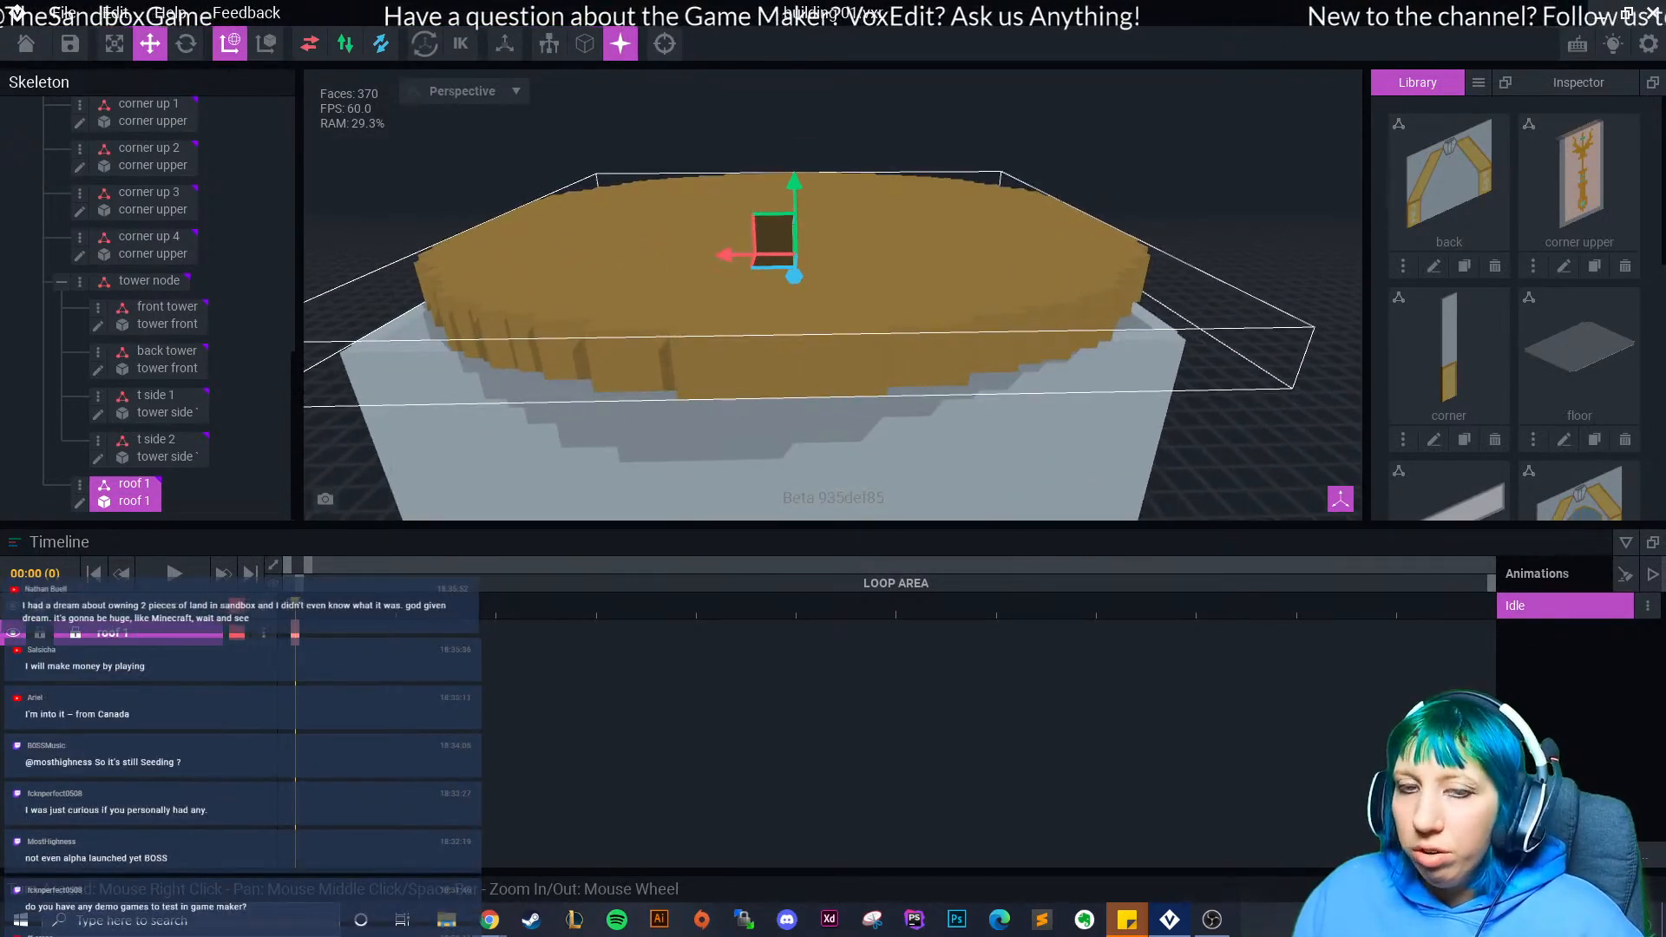
scroll(784, 372, down, 3)
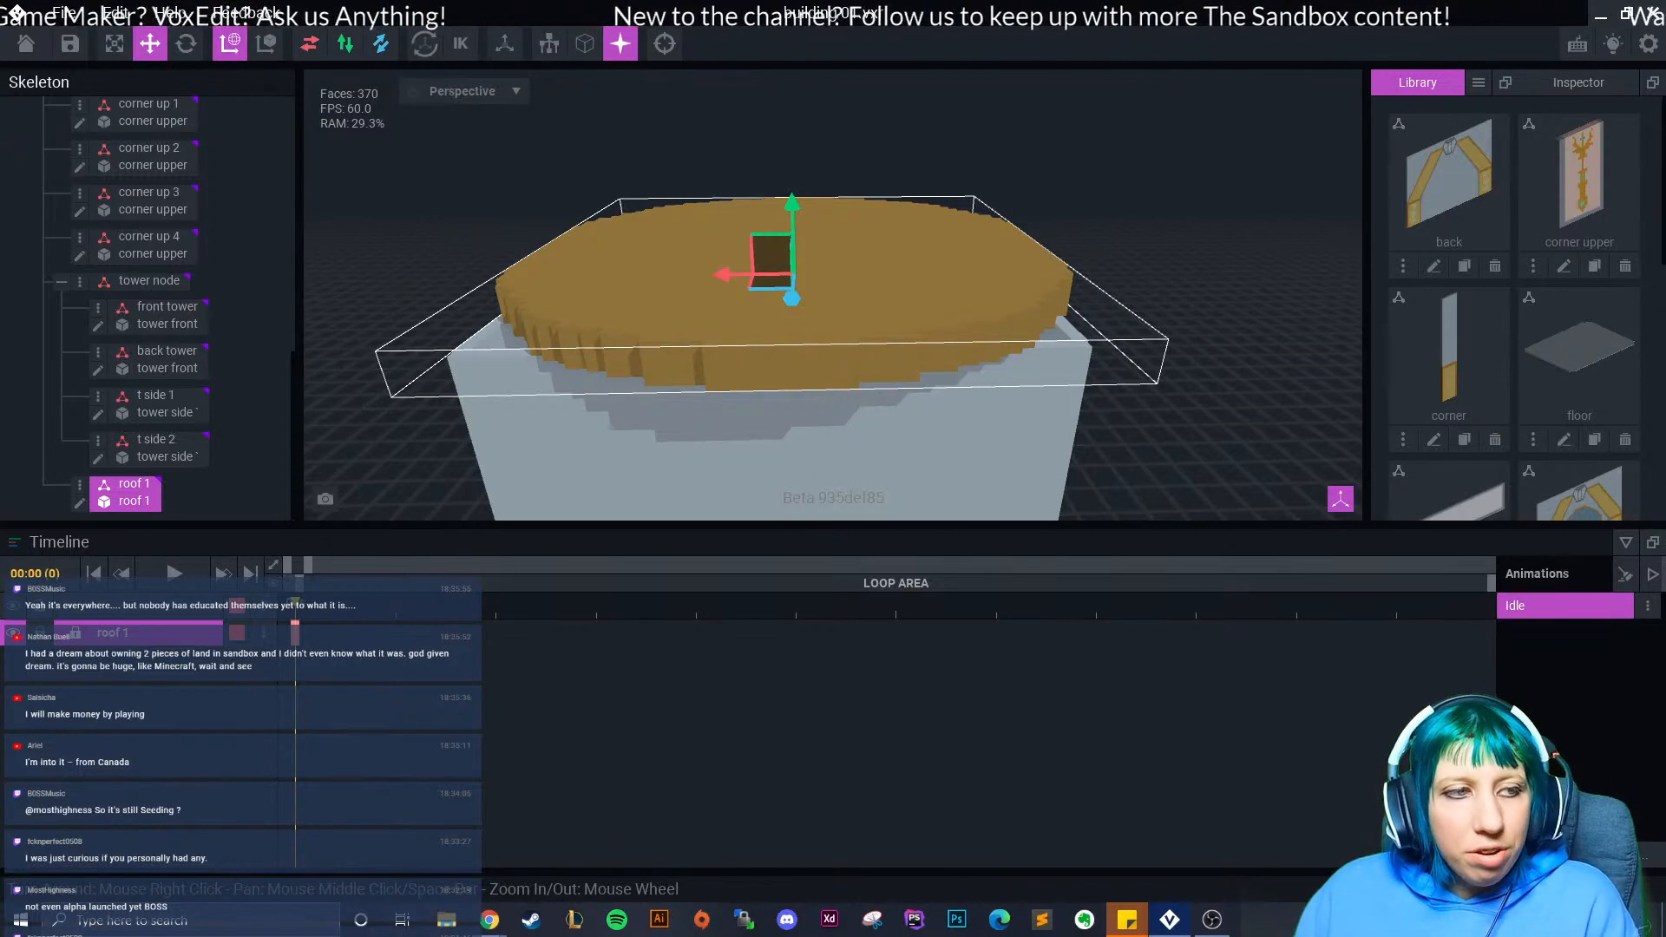
right_drag(774, 246, 820, 264)
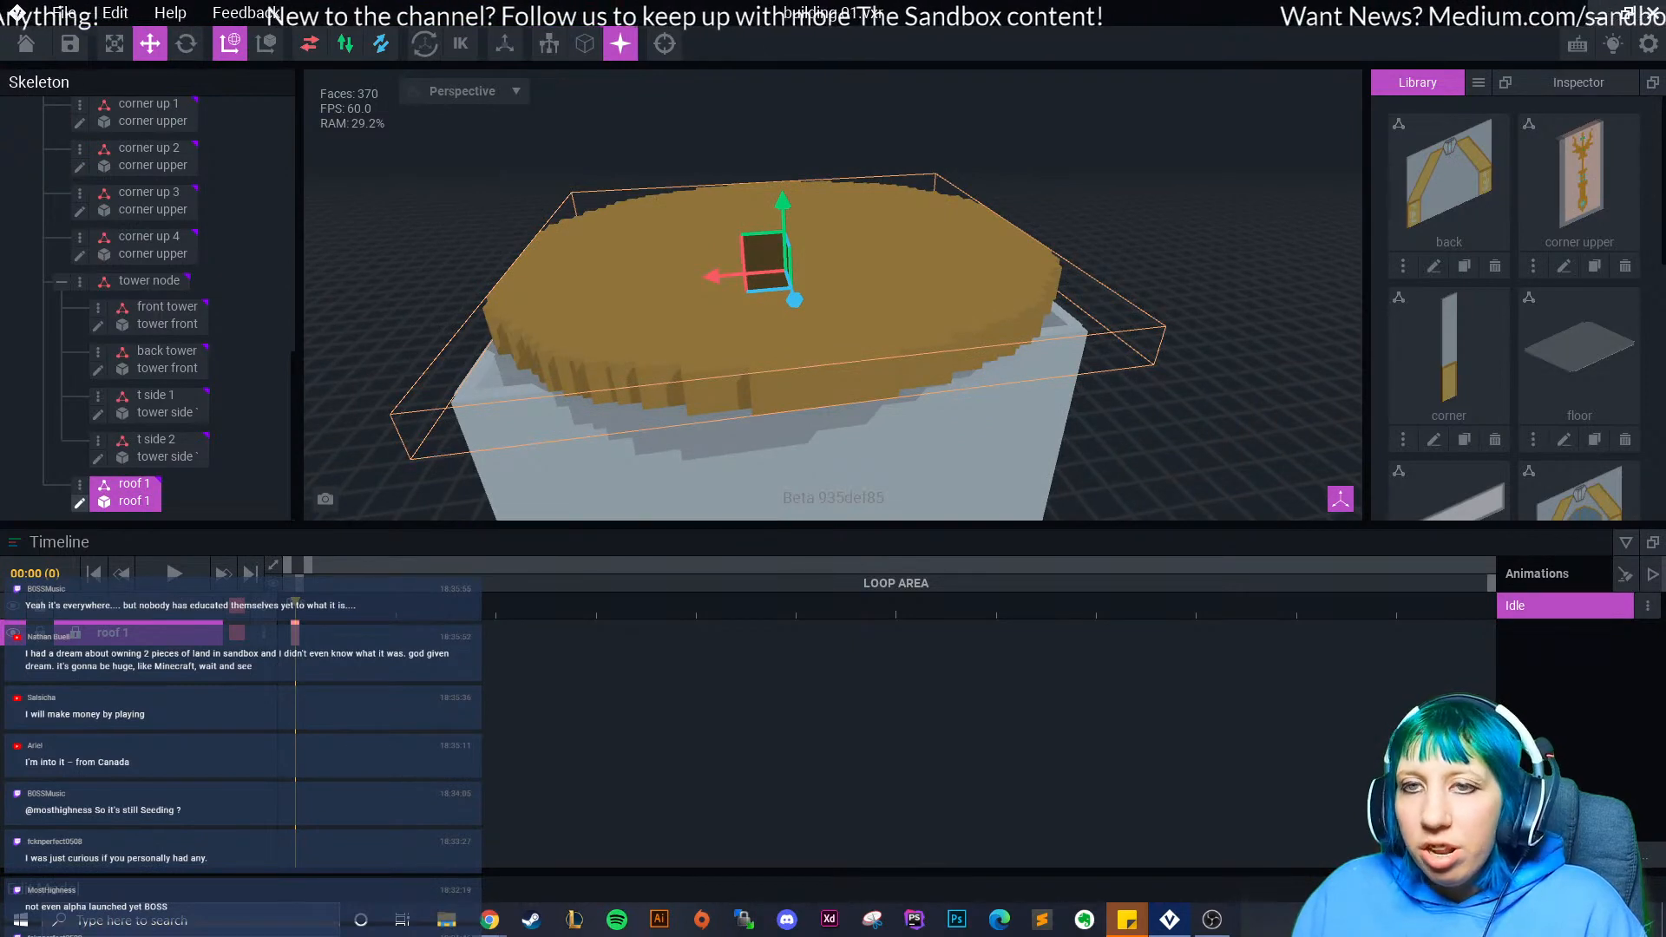
- Set the roof 1 model's volume height to 15 voxels and extrude the disc's top face up to fill it
click(79, 502)
text(15)
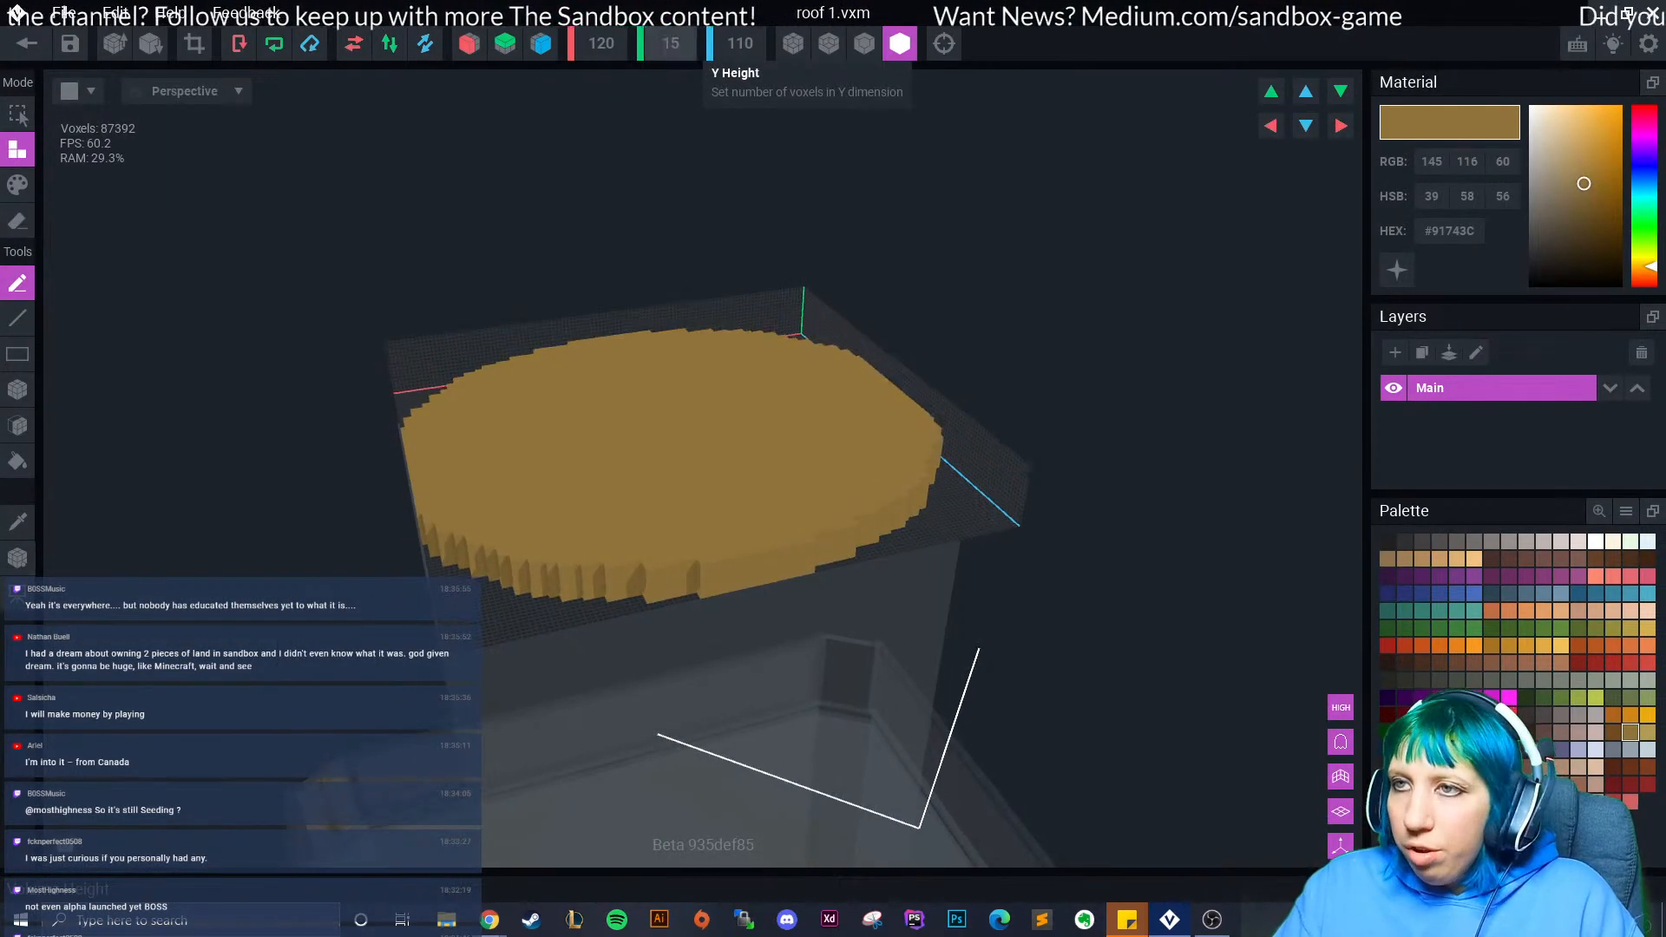
click(17, 523)
click(573, 454)
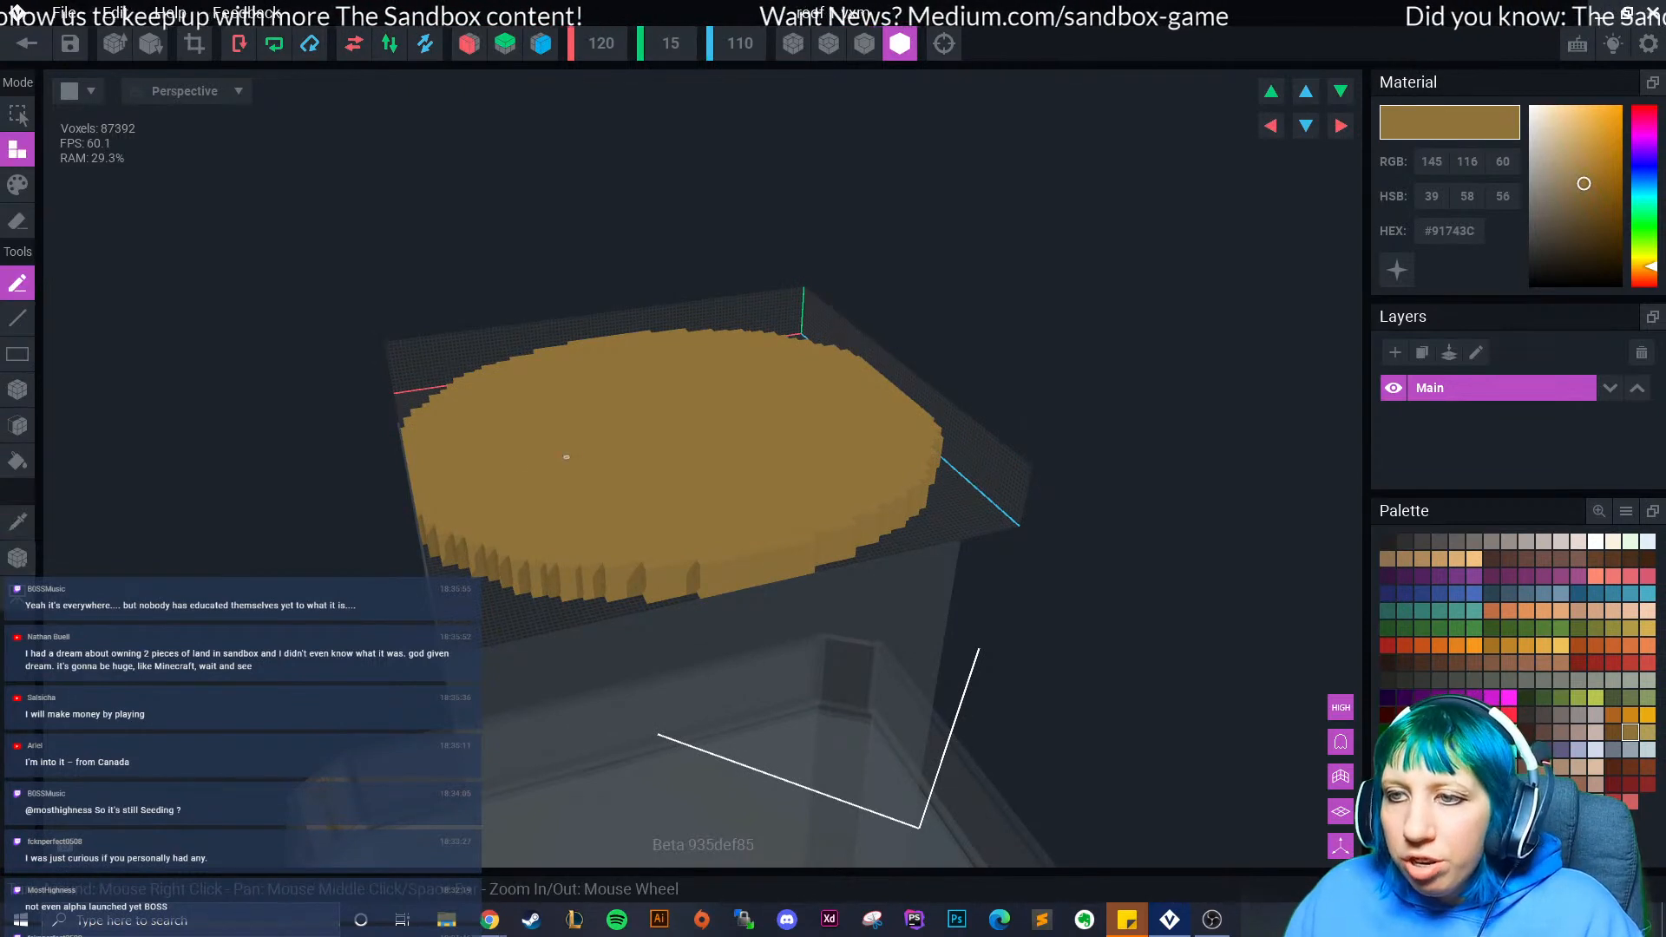
click(17, 425)
click(583, 455)
click(583, 456)
click(585, 457)
drag(585, 455, 592, 412)
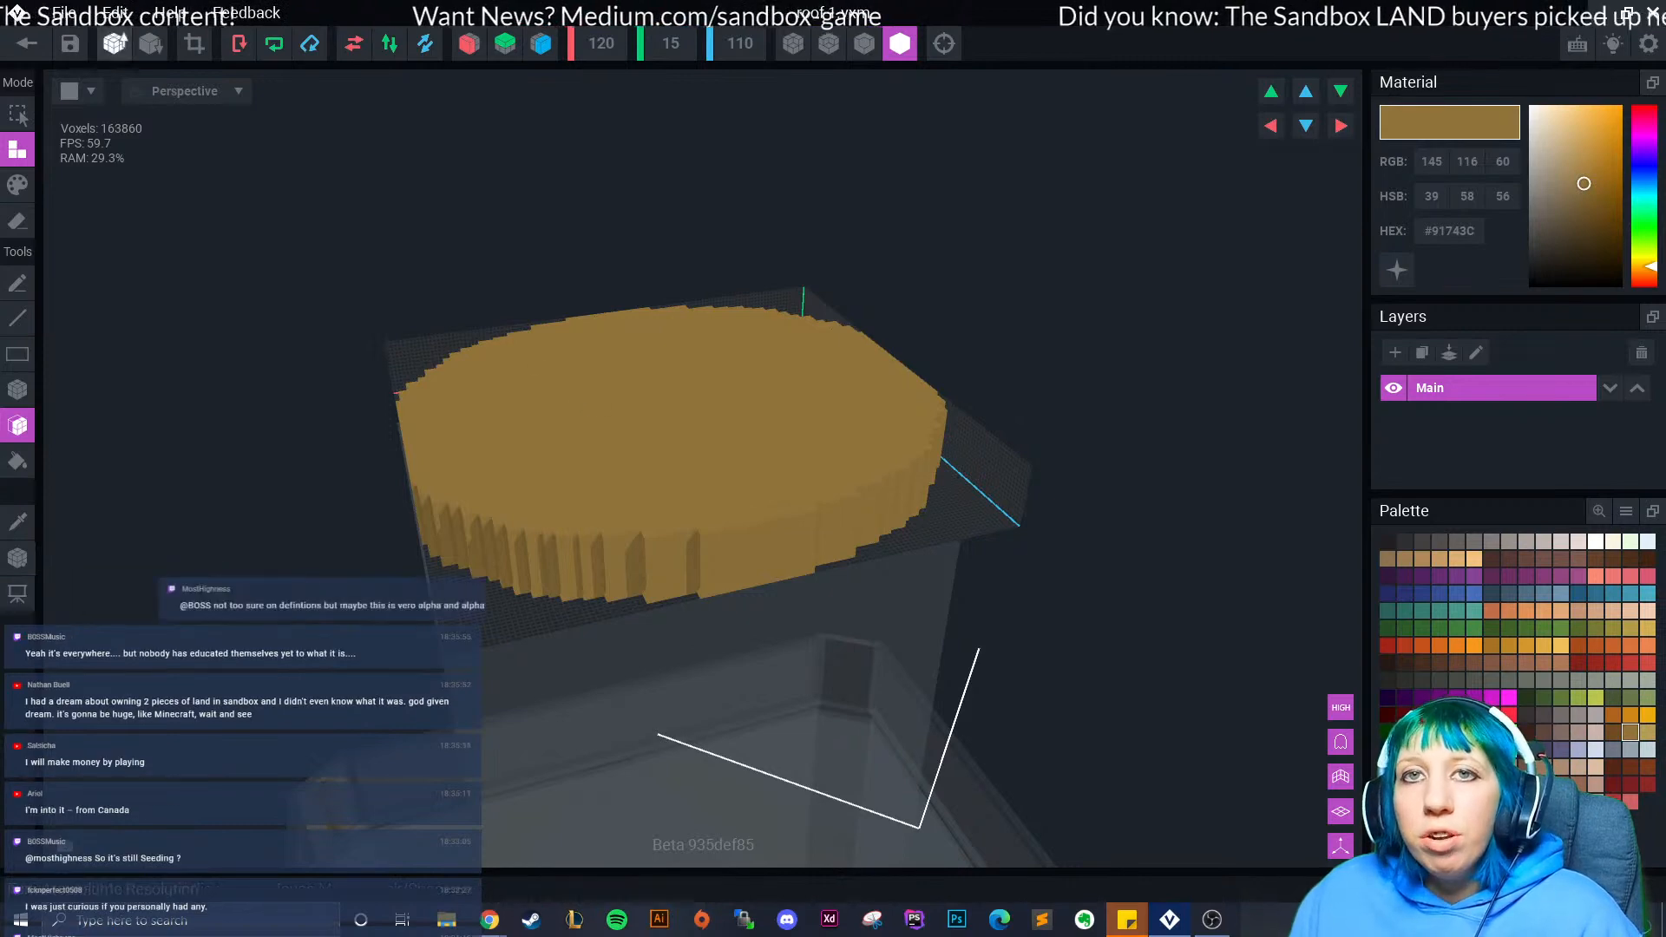
- Save the thickened roof model, return to the building and view the roof on the tower
click(26, 43)
click(651, 336)
right_drag(830, 287, 851, 368)
middle_drag(681, 130, 656, 548)
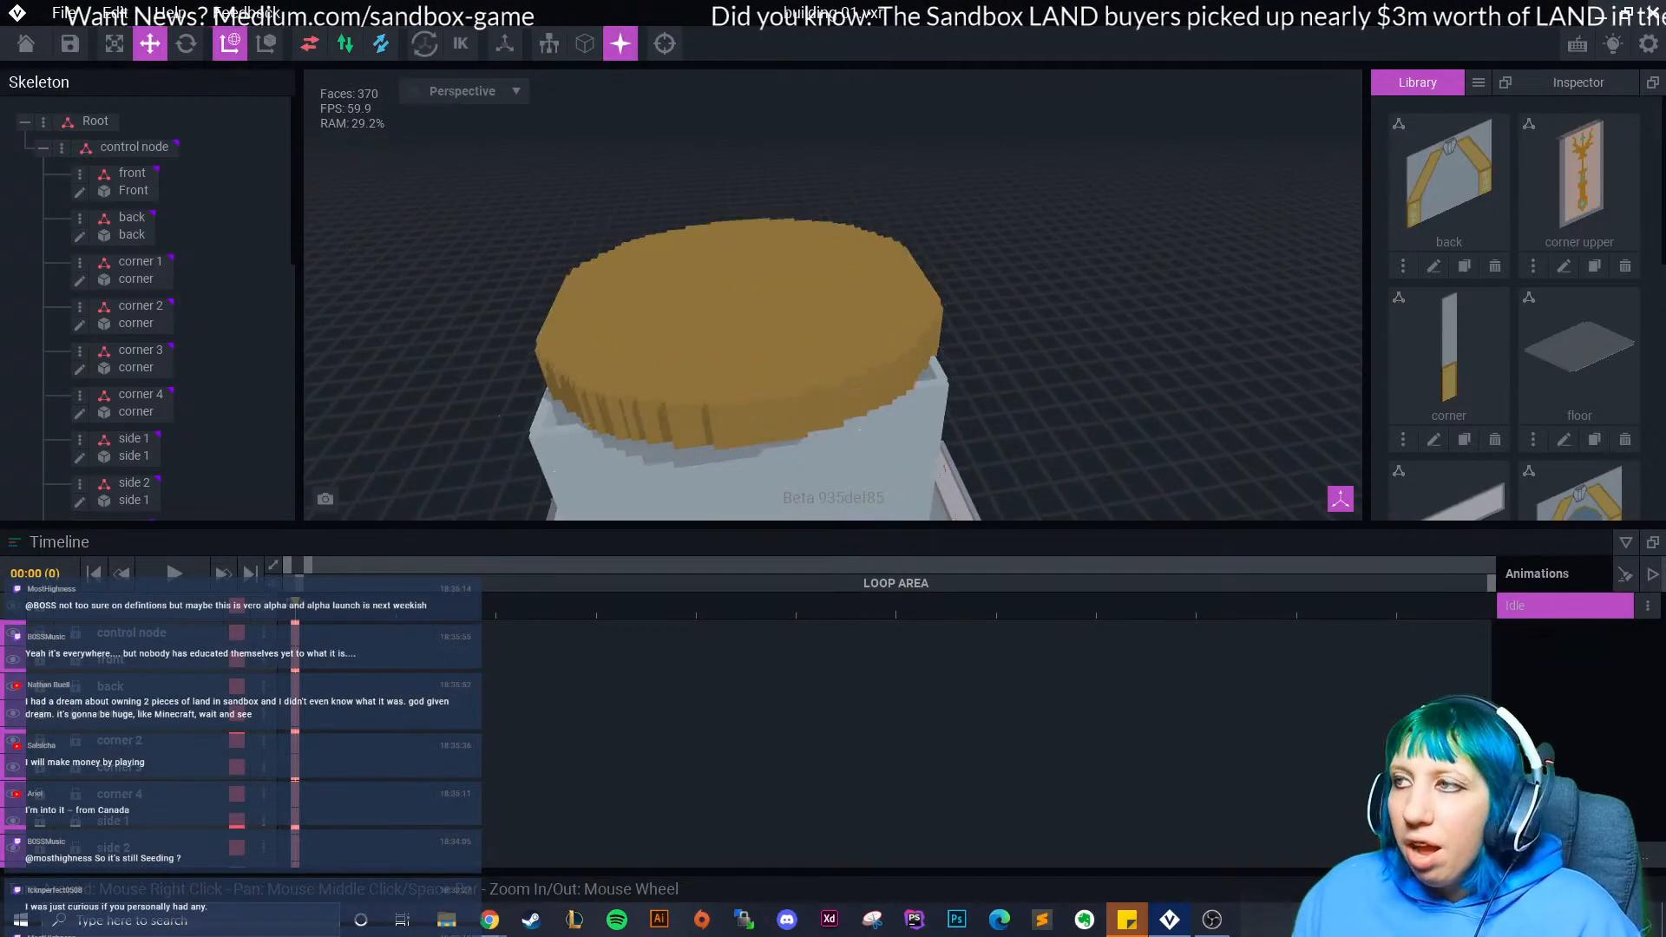
- Clone the "roof 1" library model under the name "roof gap"
scroll(1449, 373, down, 7)
scroll(1463, 373, up, 3)
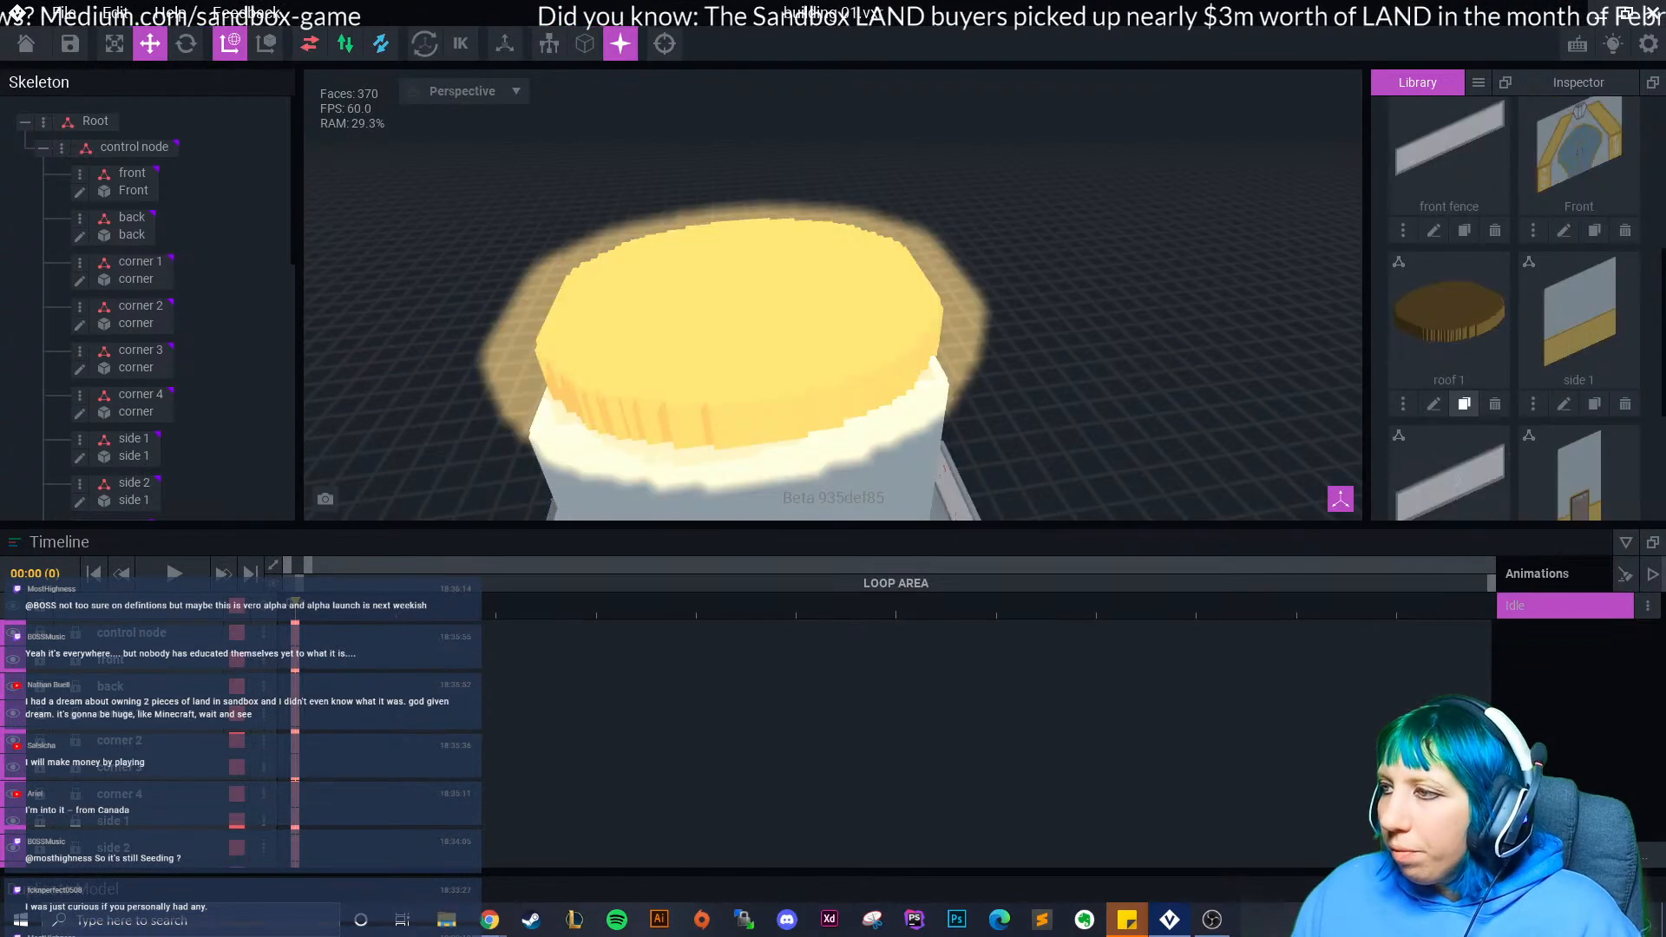
click(1464, 403)
text(roof gap)
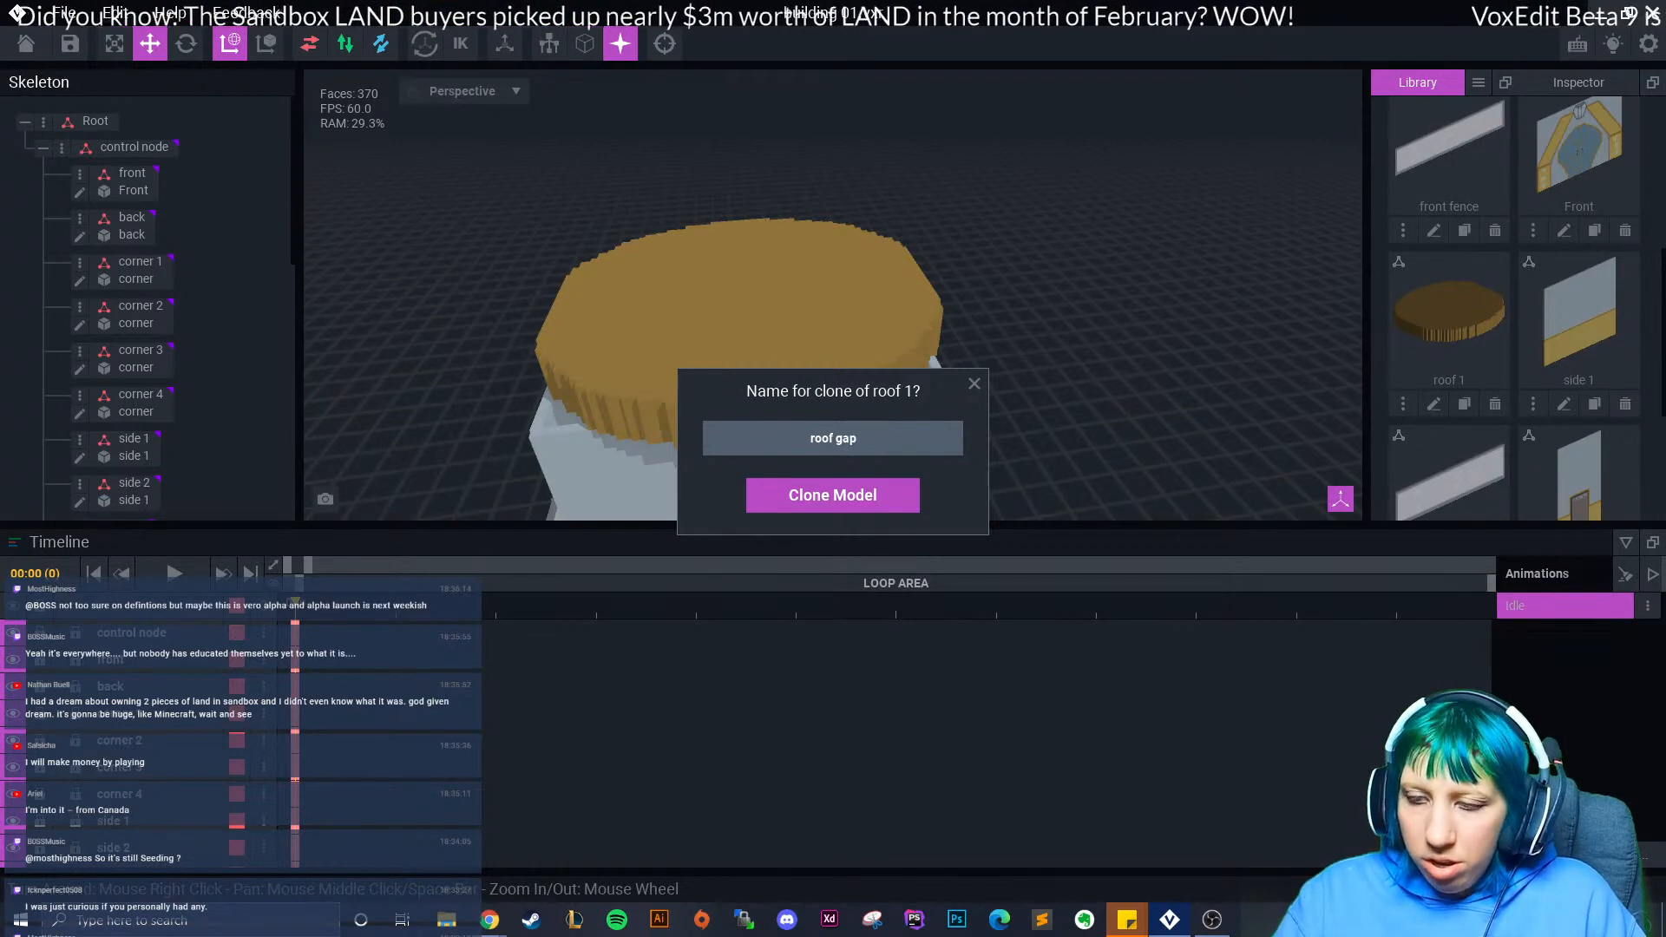
key(Return)
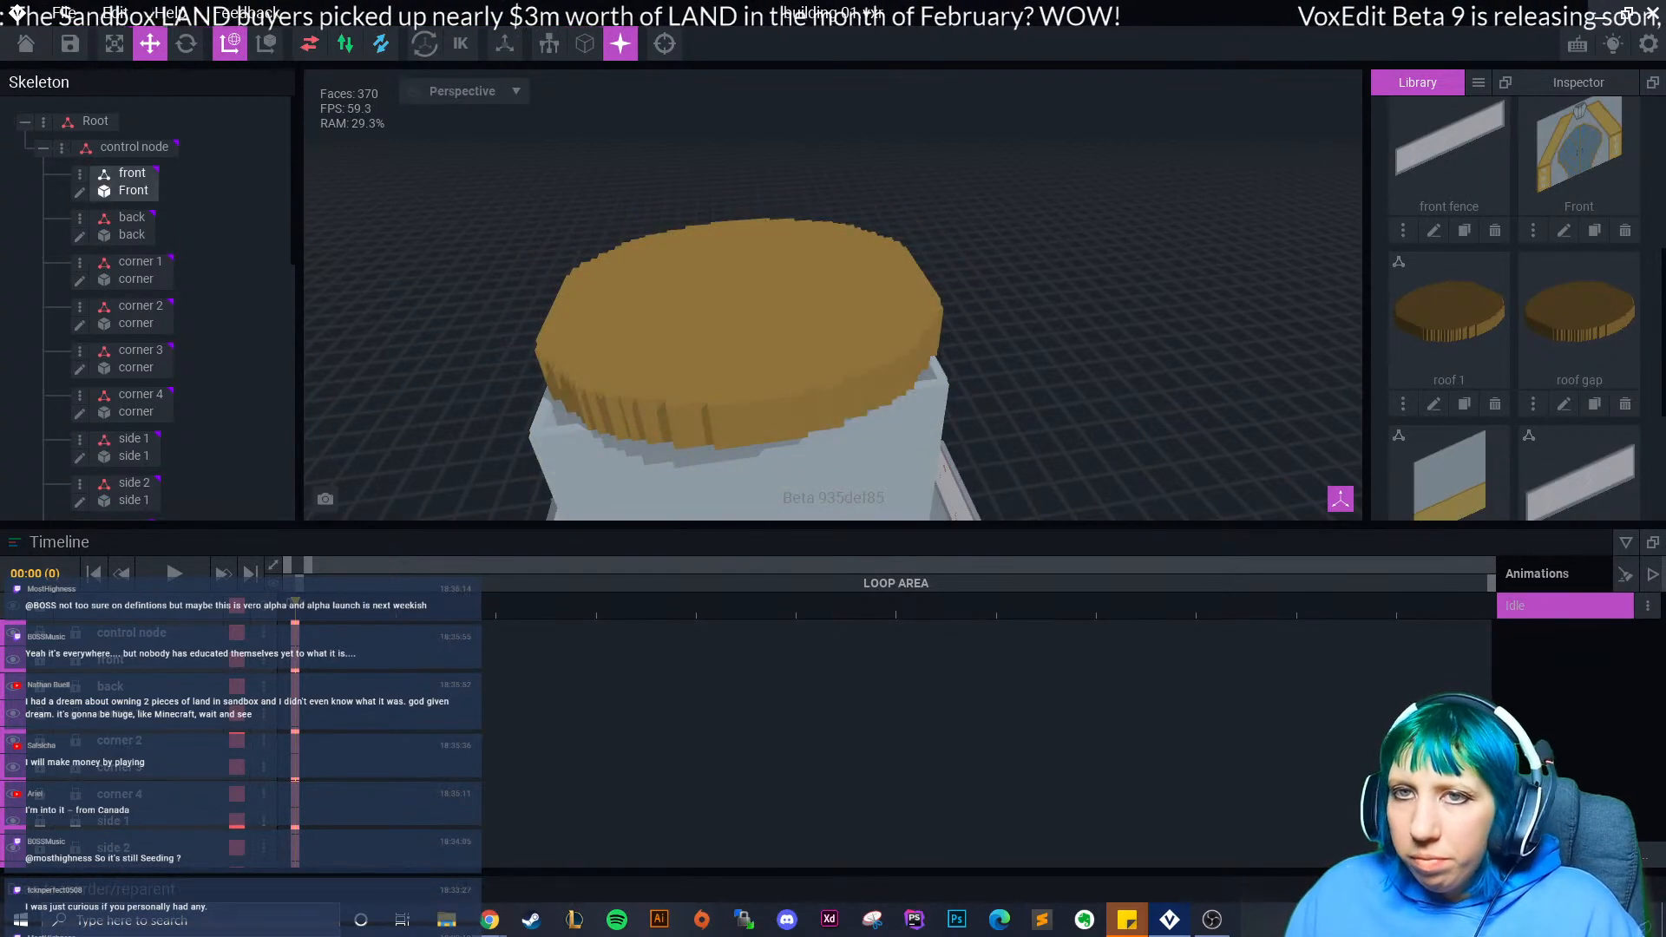
- Add a child node named "roof gap" under the roof 1 node in the skeleton
click(62, 147)
click(156, 194)
scroll(146, 468, down, 5)
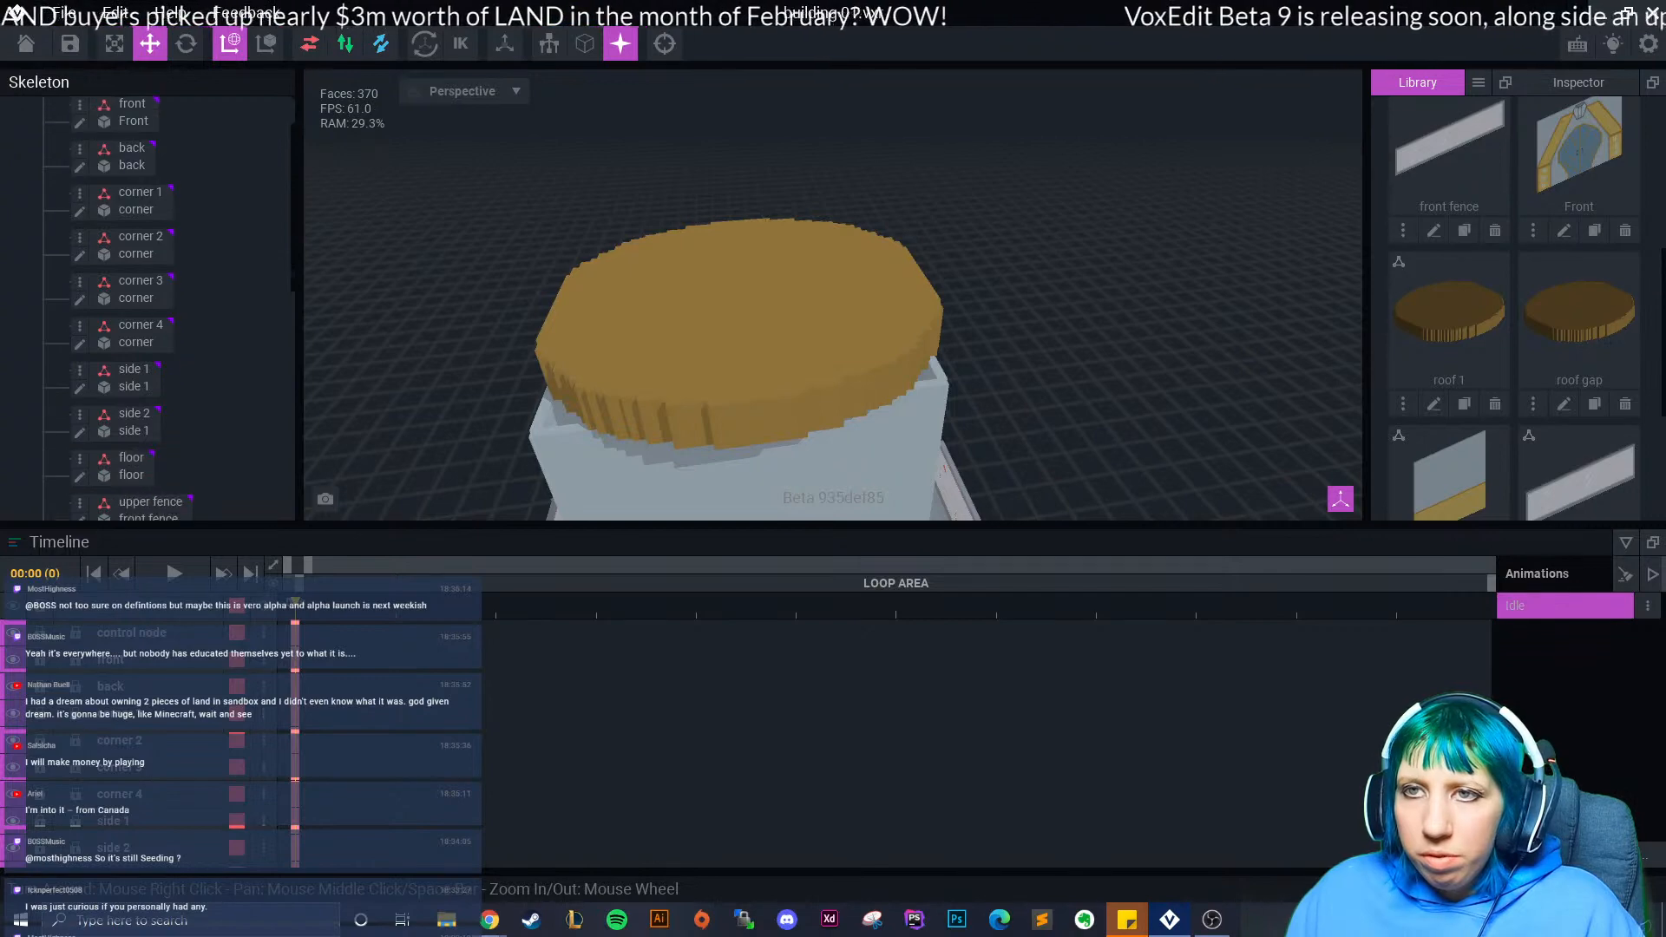
scroll(145, 469, down, 5)
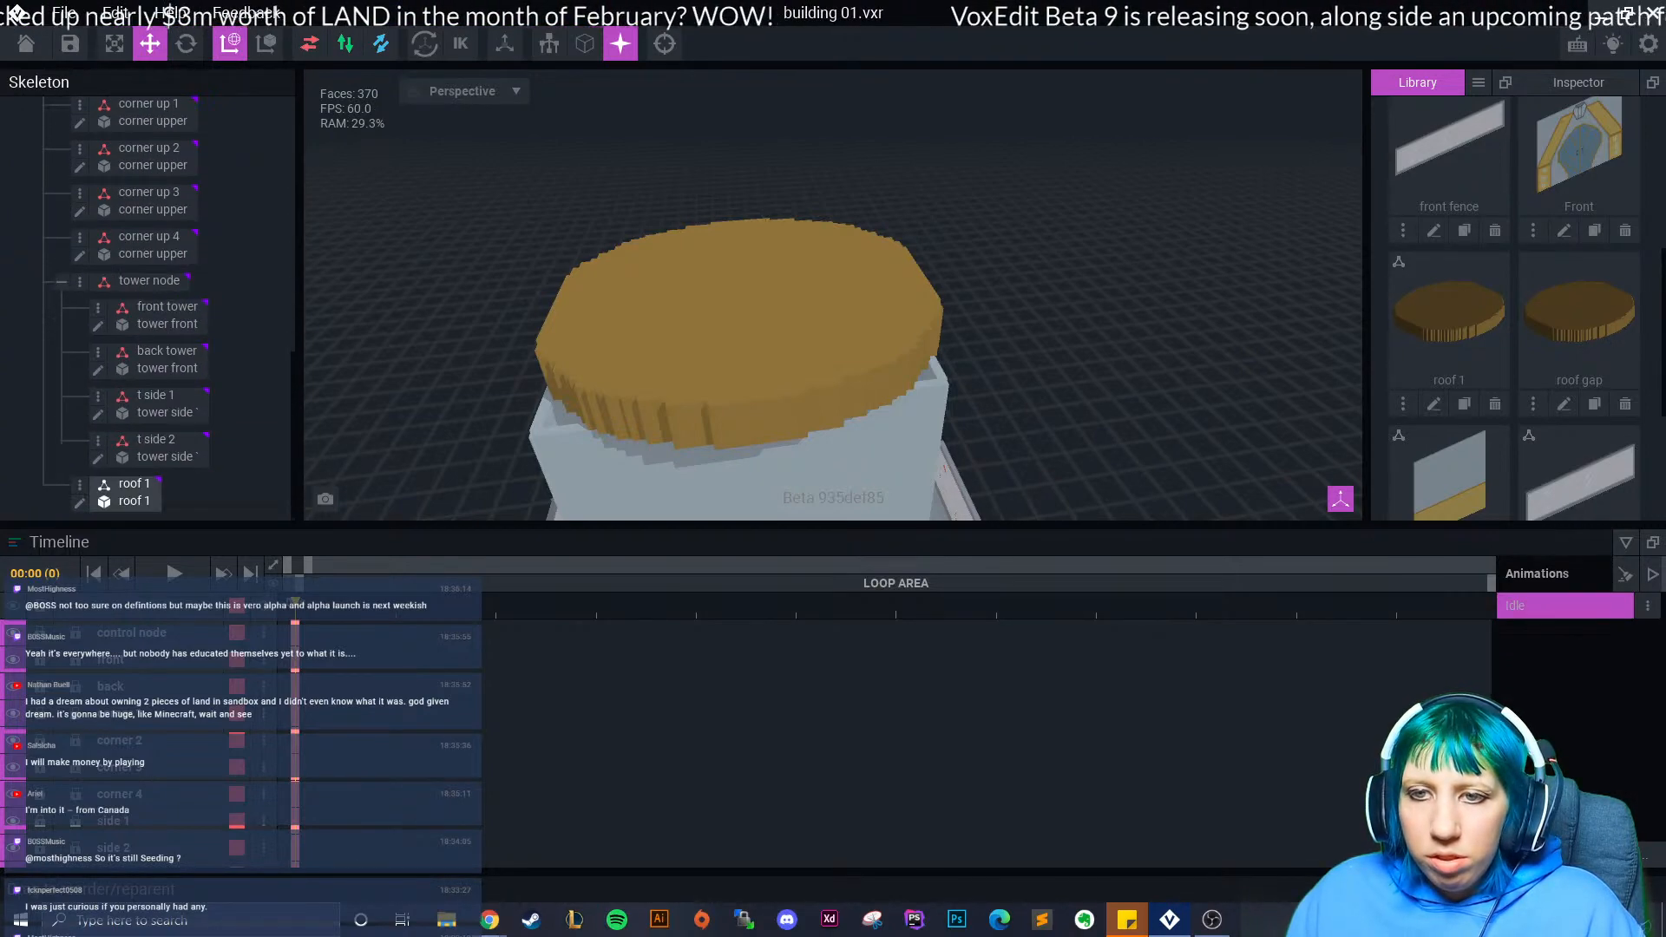
click(79, 483)
click(163, 529)
text(ro)
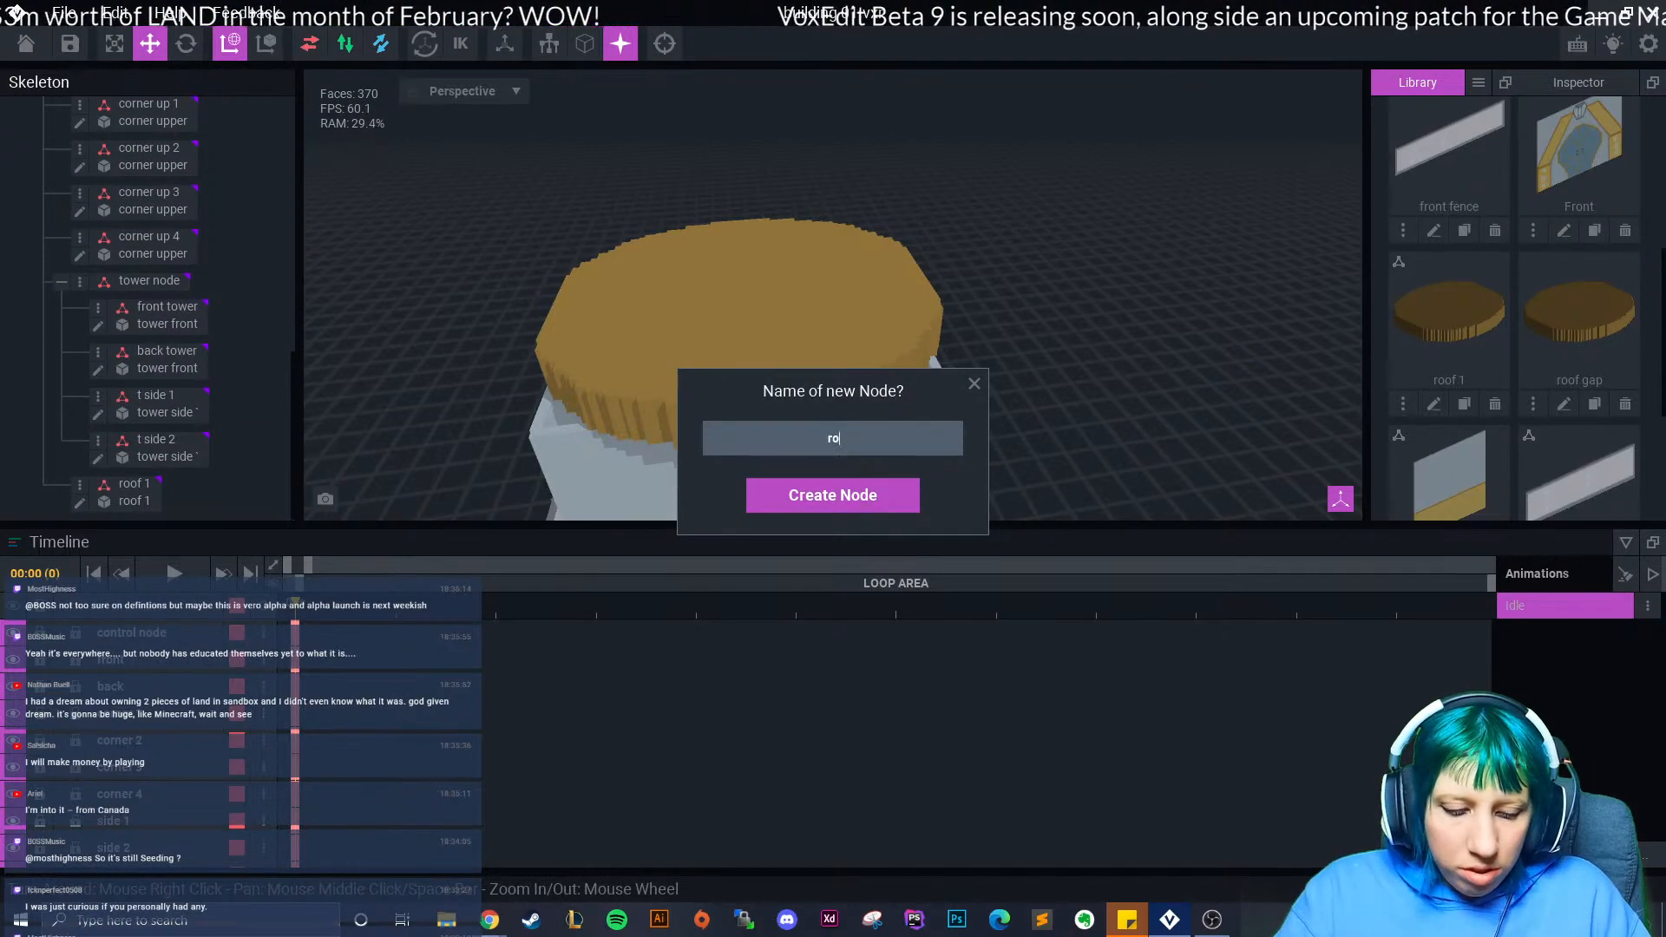
text(of)
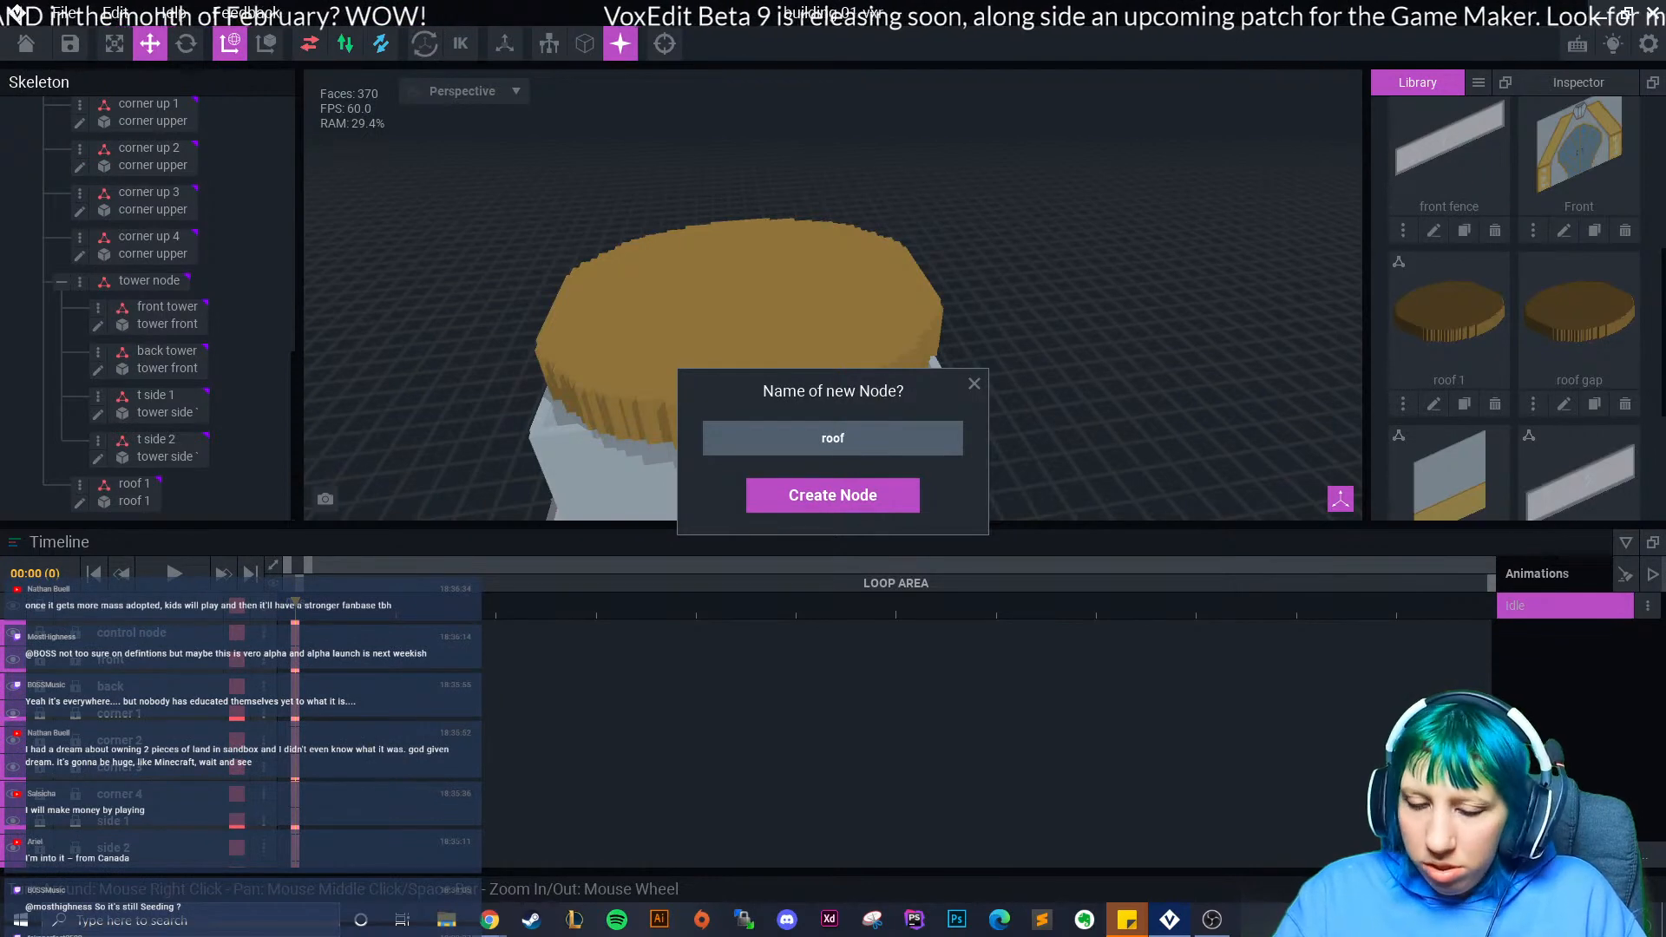
text( gap)
key(Return)
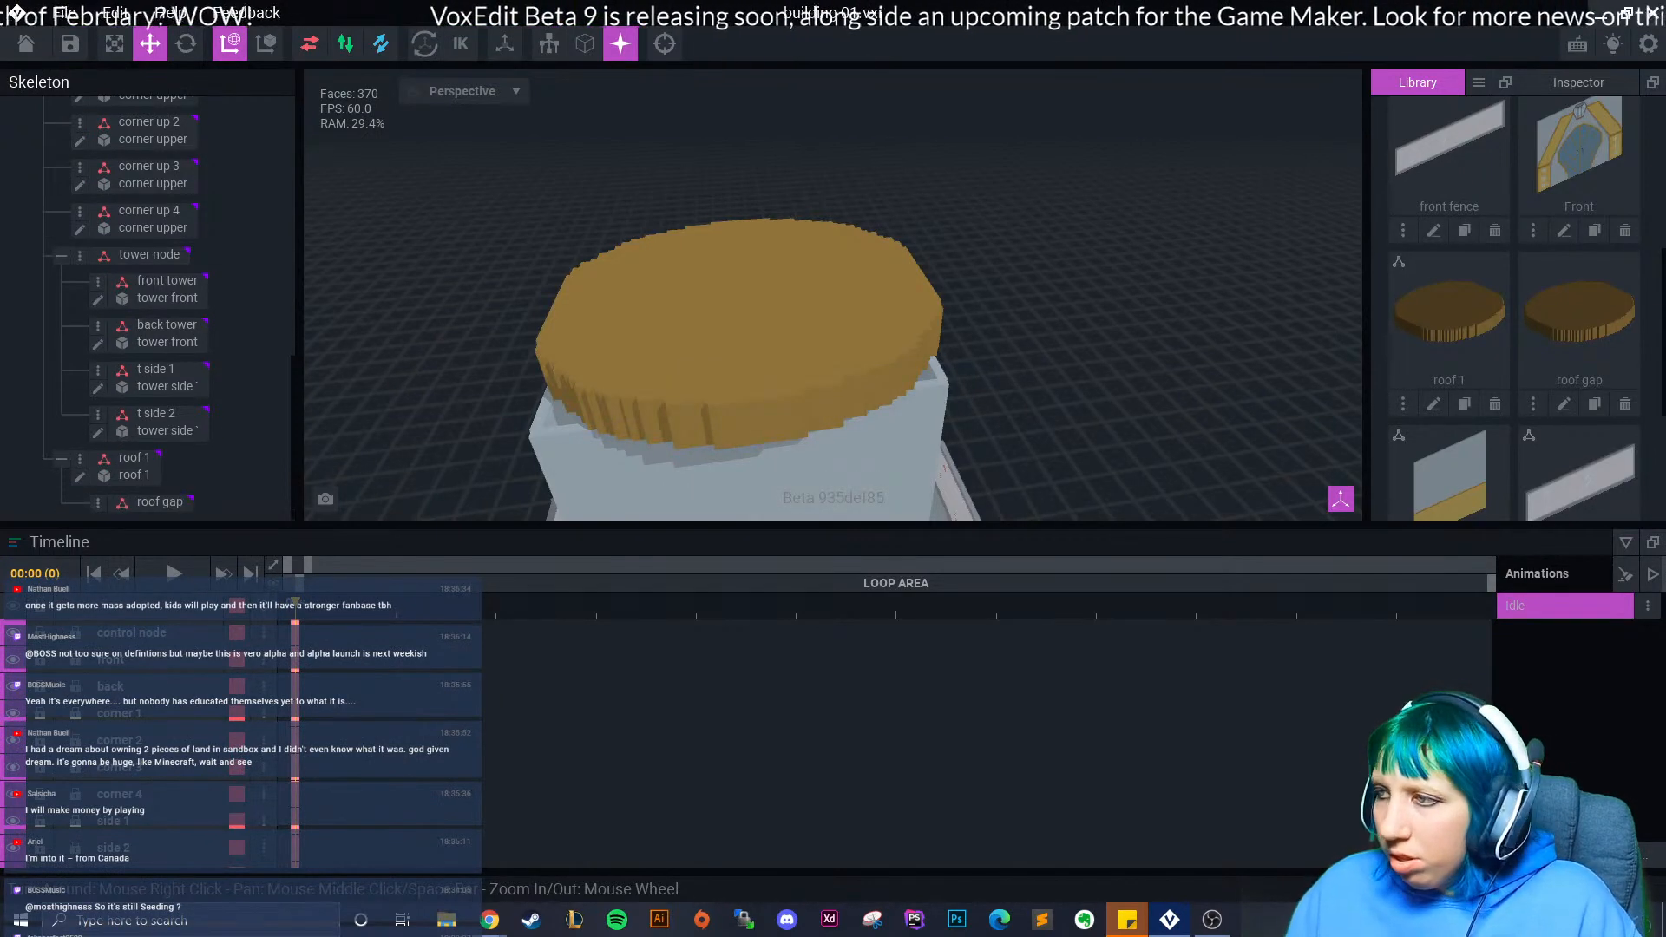
- Assign the roof gap model to its node, raise it above the first roof disc and open the model for editing
click(159, 502)
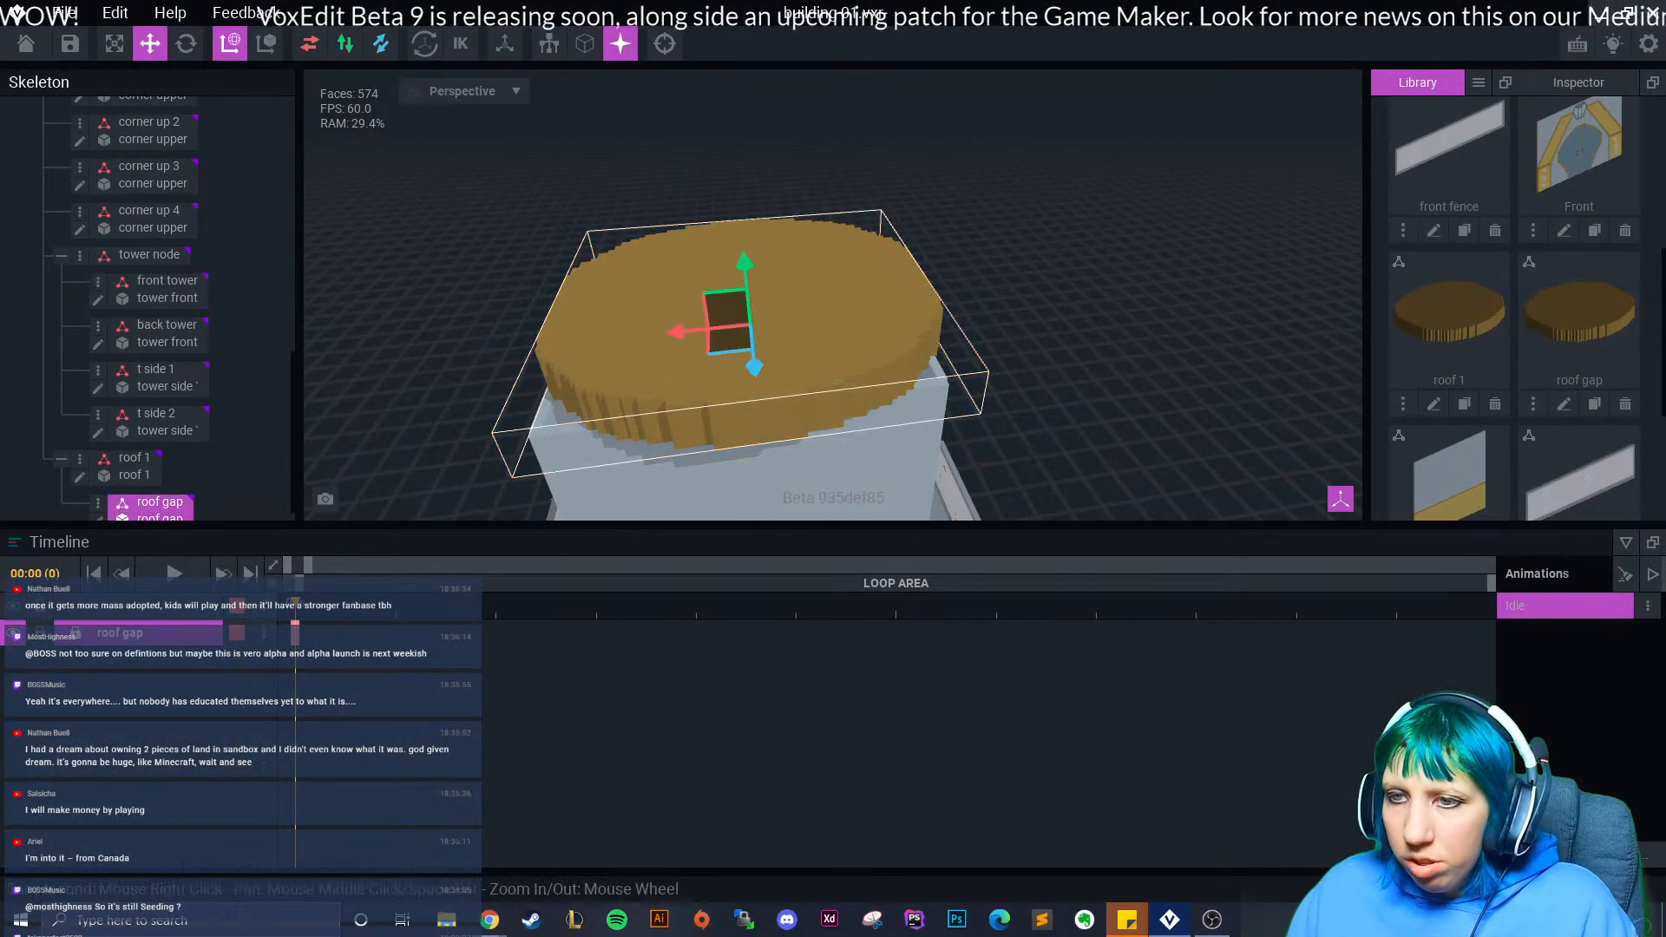
drag(743, 262, 736, 170)
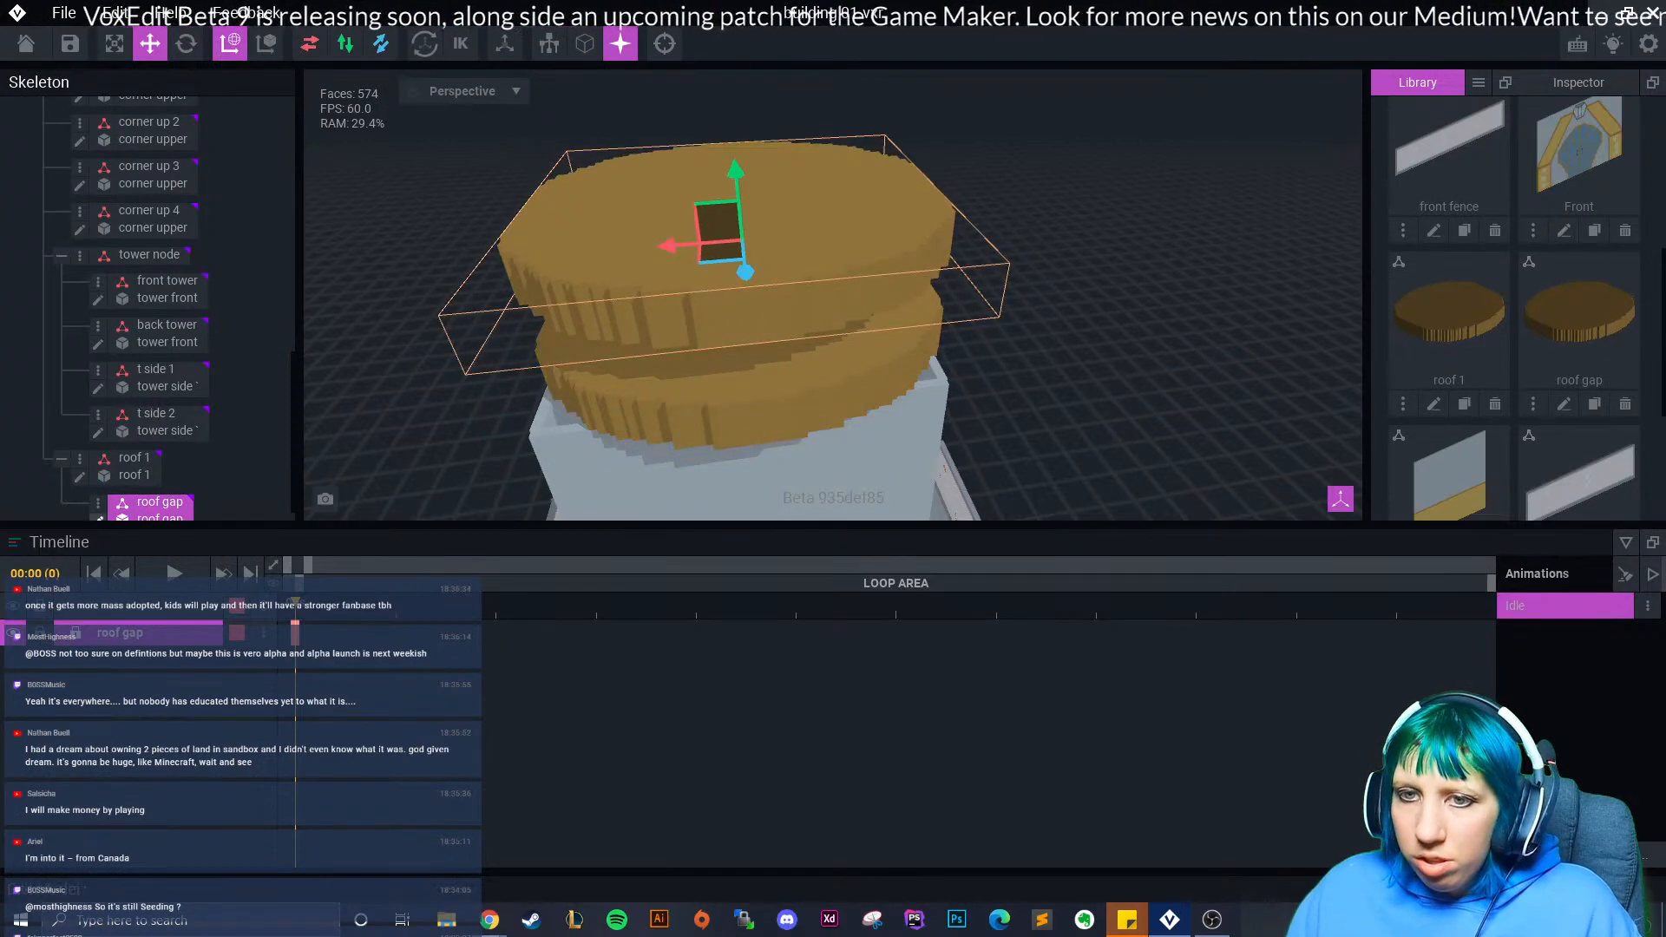
click(97, 518)
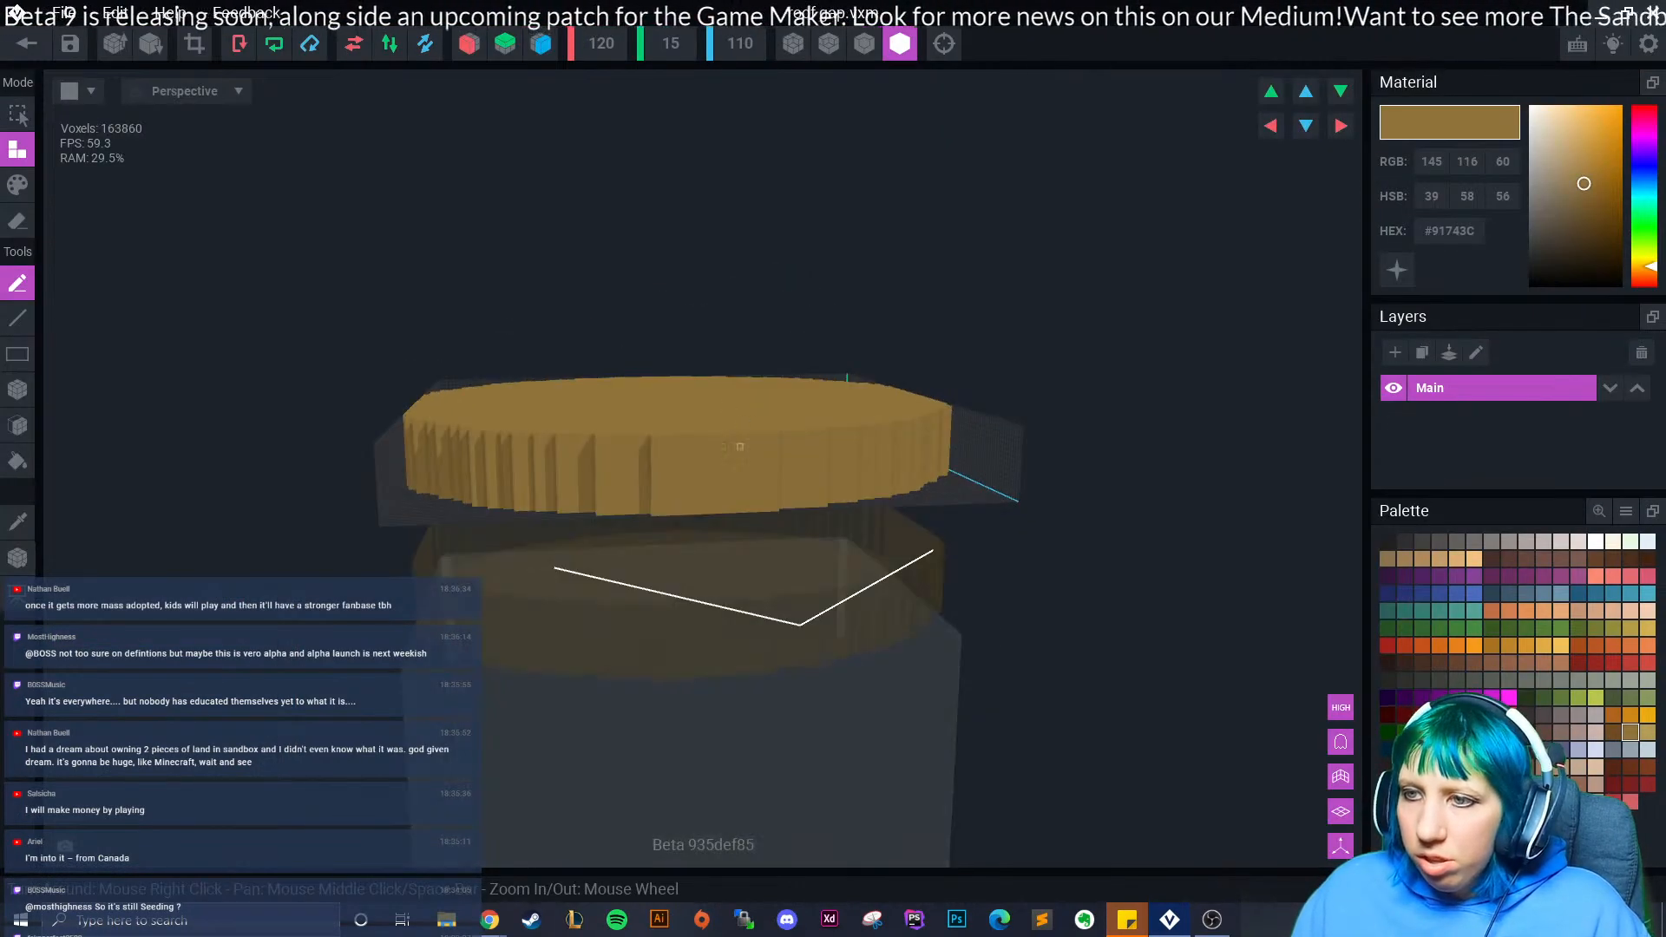
- Show voxel outlines, mirror edits along the X and Z axes, and erase the outer face layers from two opposite sides of the disc
click(864, 43)
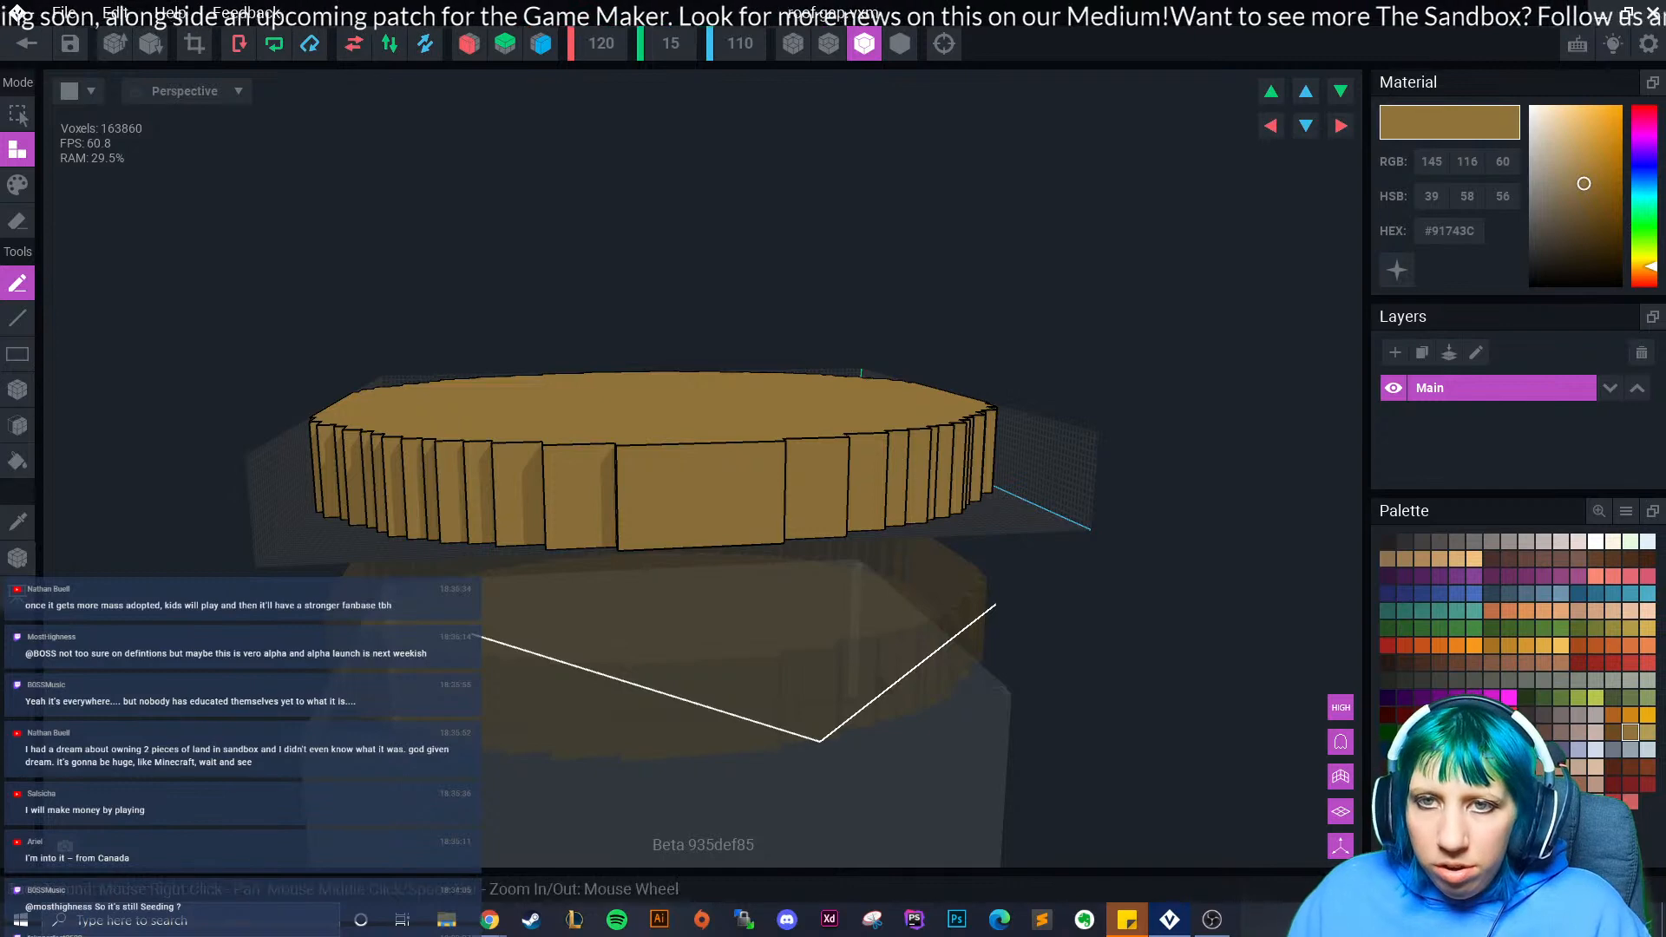
click(469, 43)
click(540, 43)
right_drag(607, 347, 781, 486)
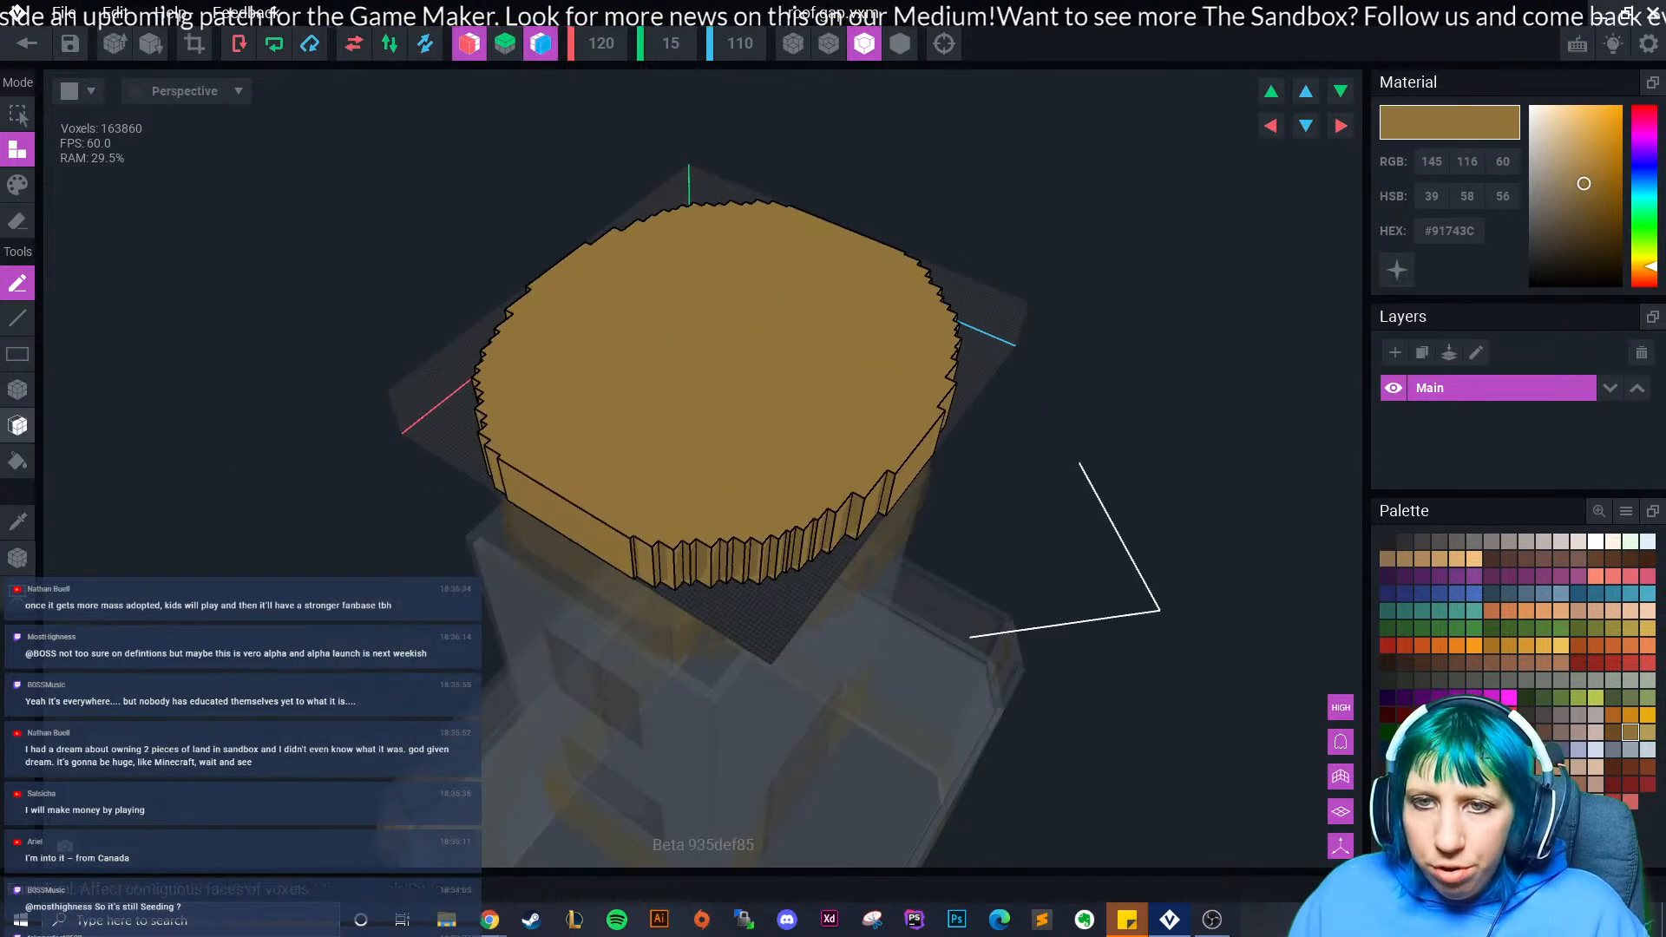
click(18, 426)
scroll(447, 382, down, 2)
mouse_move(365, 468)
right_down()
mouse_move(447, 382)
mouse_move(513, 361)
mouse_move(508, 326)
right_up()
scroll(447, 381, up, 2)
click(17, 220)
click(632, 418)
right_drag(632, 413, 647, 408)
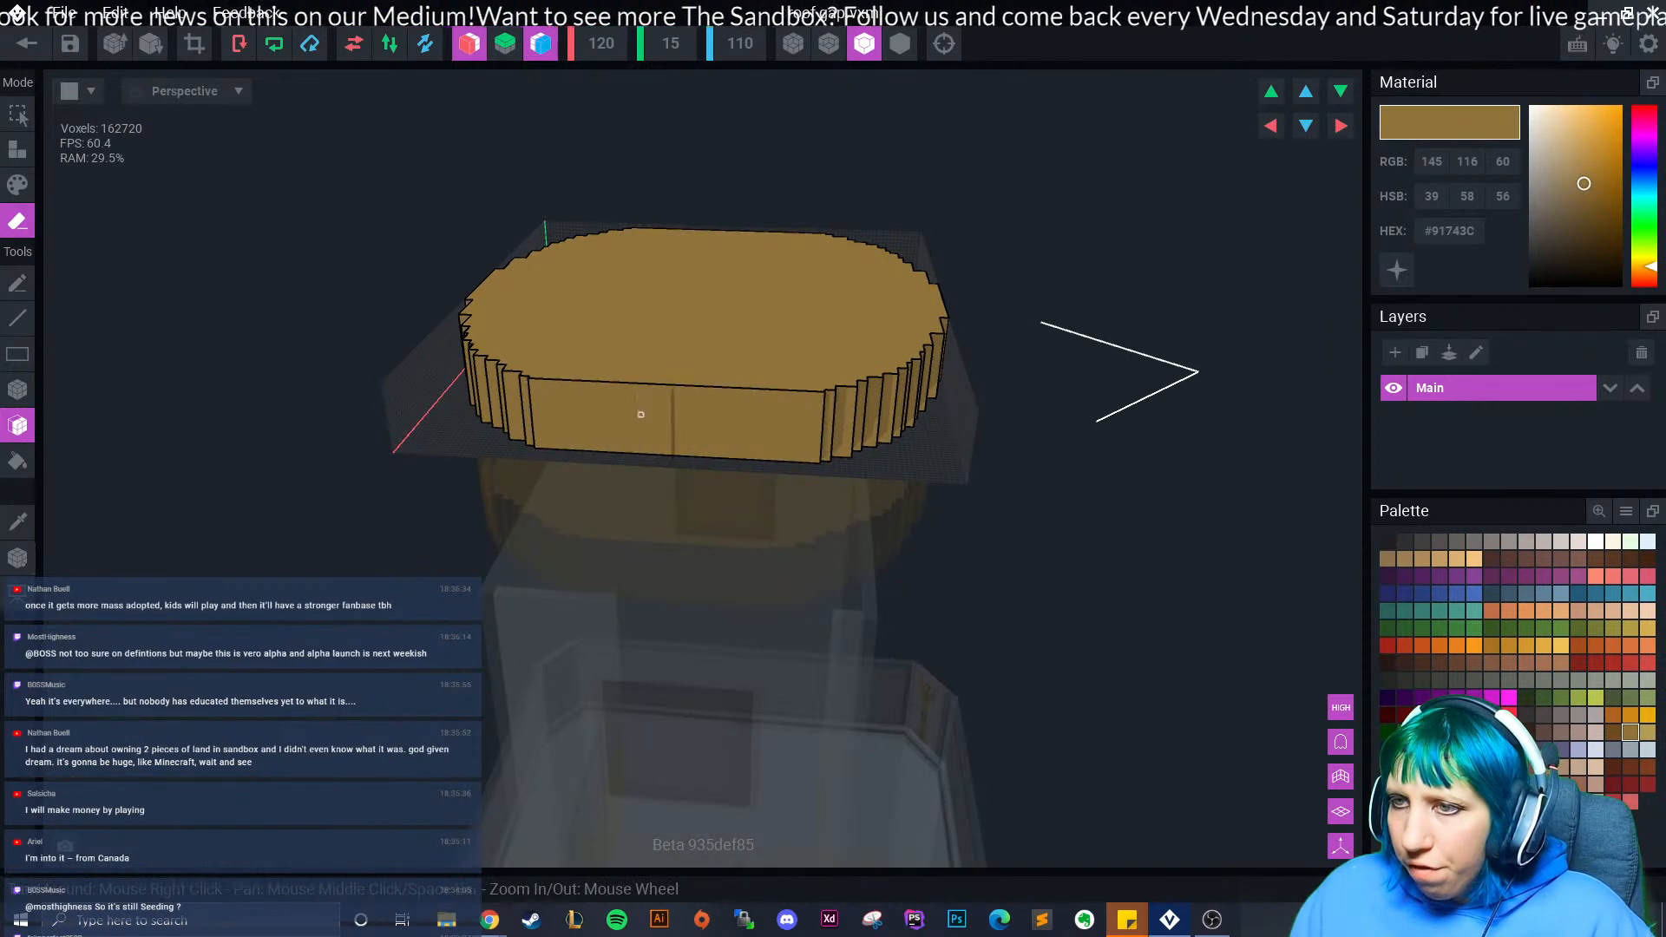
click(642, 417)
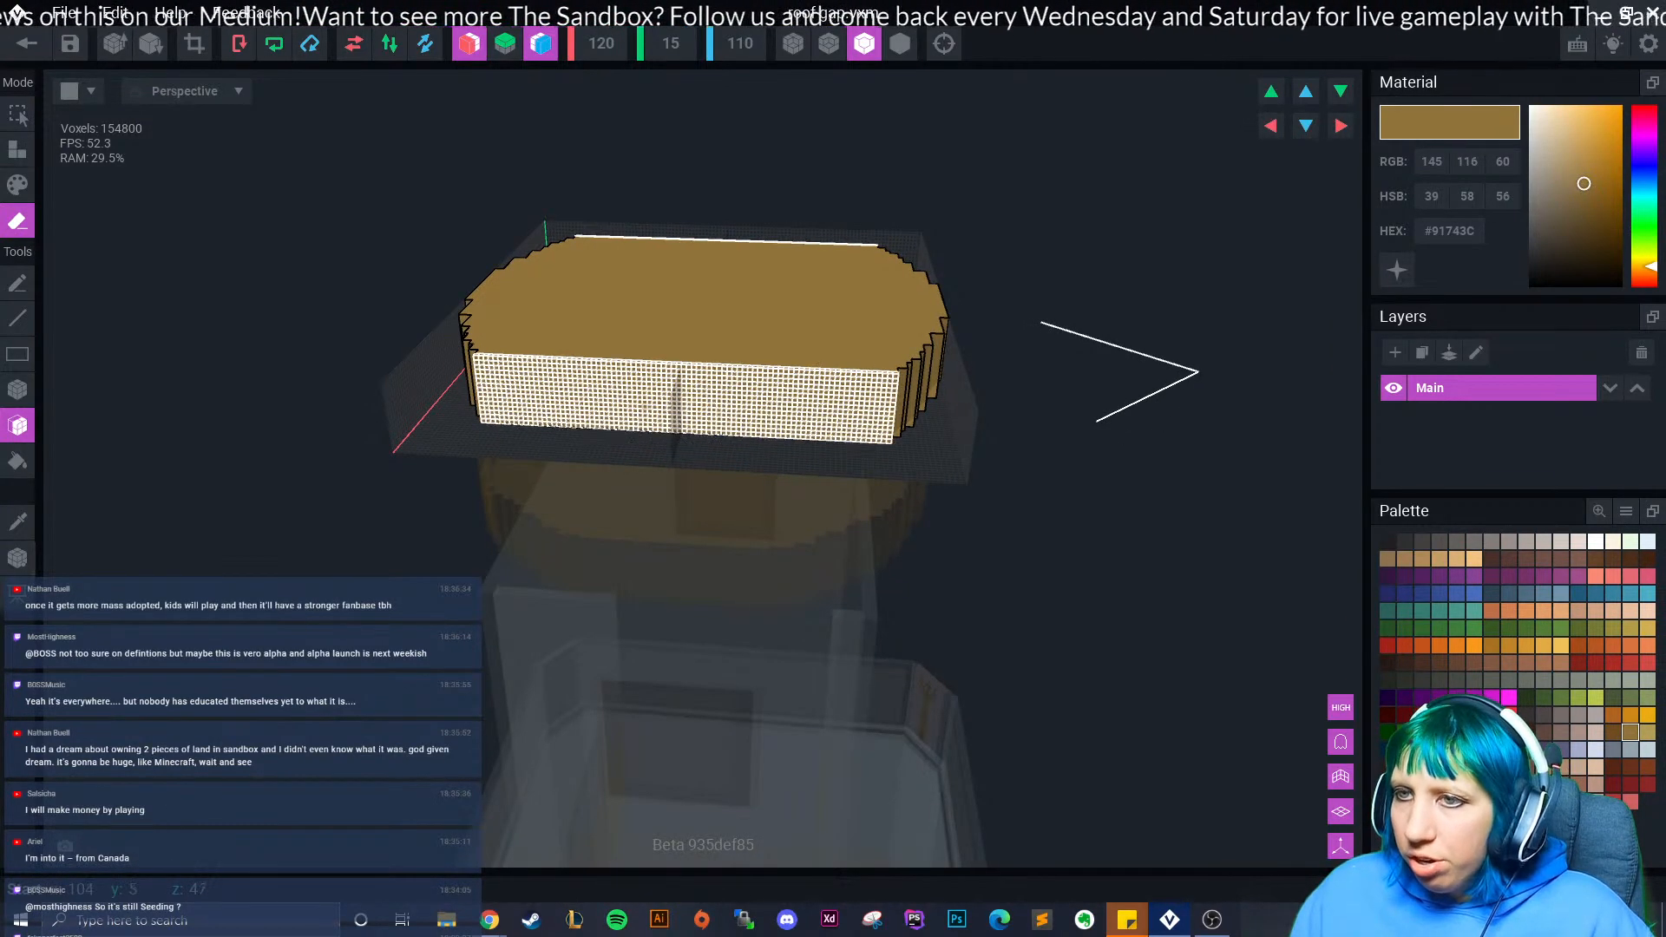
- Erase the face layers on the disc's other two opposite sides until only a rectangular block remains
right_drag(711, 408, 766, 471)
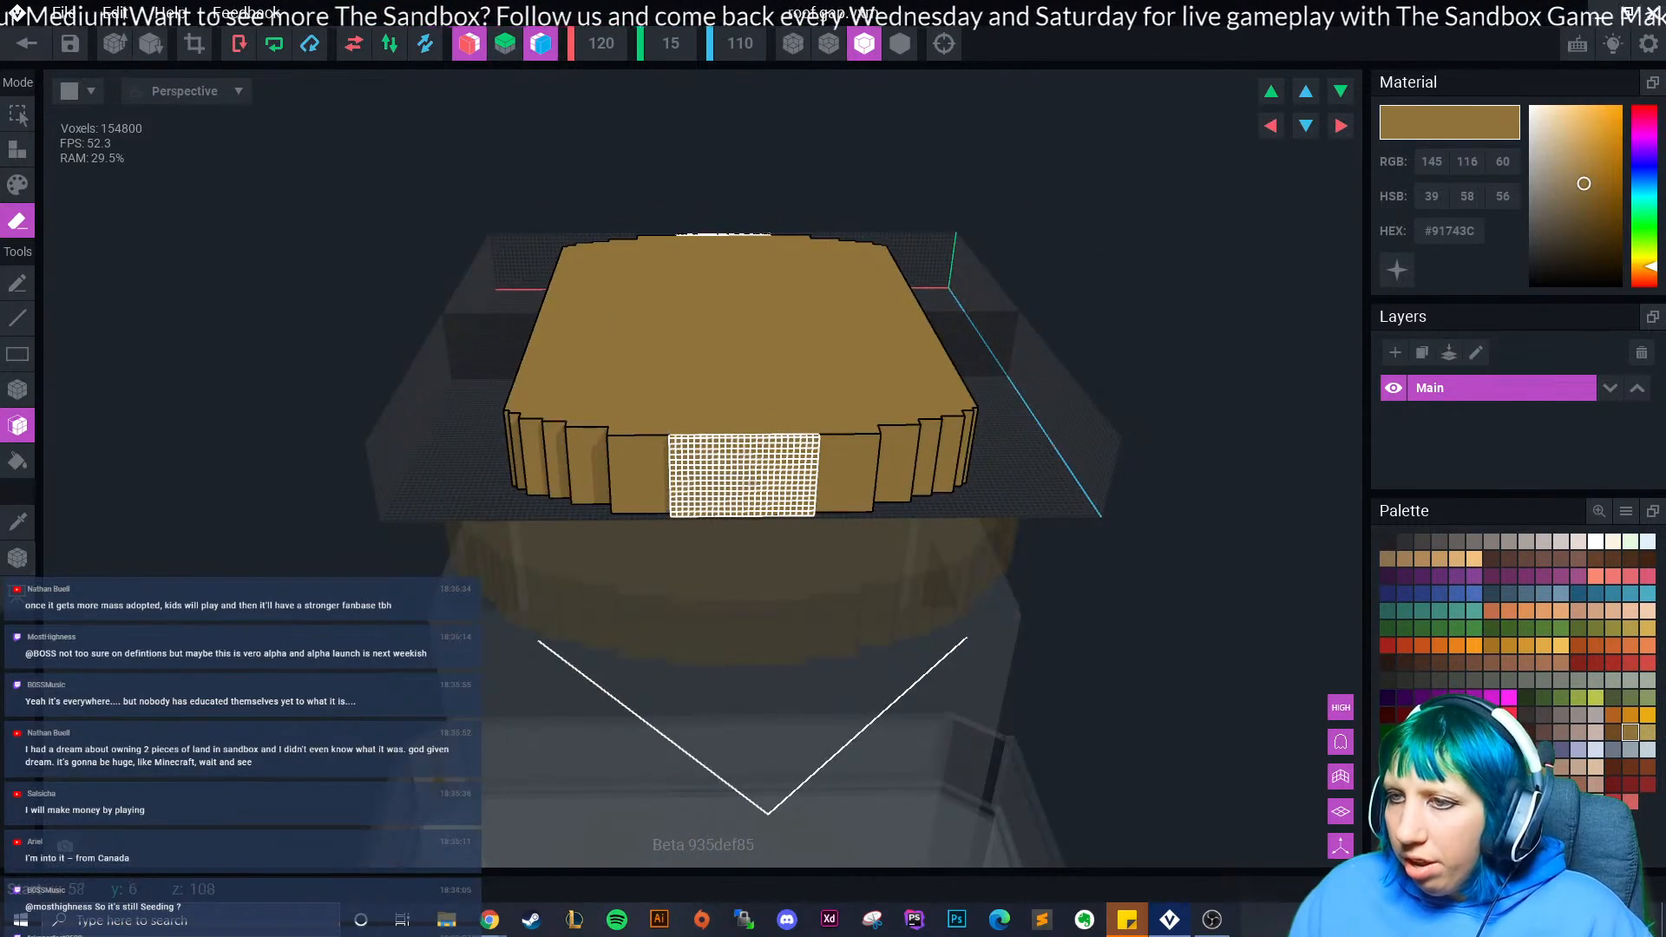
click(747, 457)
click(747, 457)
click(746, 456)
click(747, 456)
click(746, 455)
click(747, 455)
click(748, 451)
click(748, 452)
click(748, 451)
click(750, 449)
mouse_move(751, 447)
right_down()
mouse_move(689, 566)
mouse_move(626, 580)
right_up()
right_drag(722, 599, 677, 633)
- Add mirrored, stepped boxes in grey #847D7A along two opposite sides of the brown block
click(1491, 540)
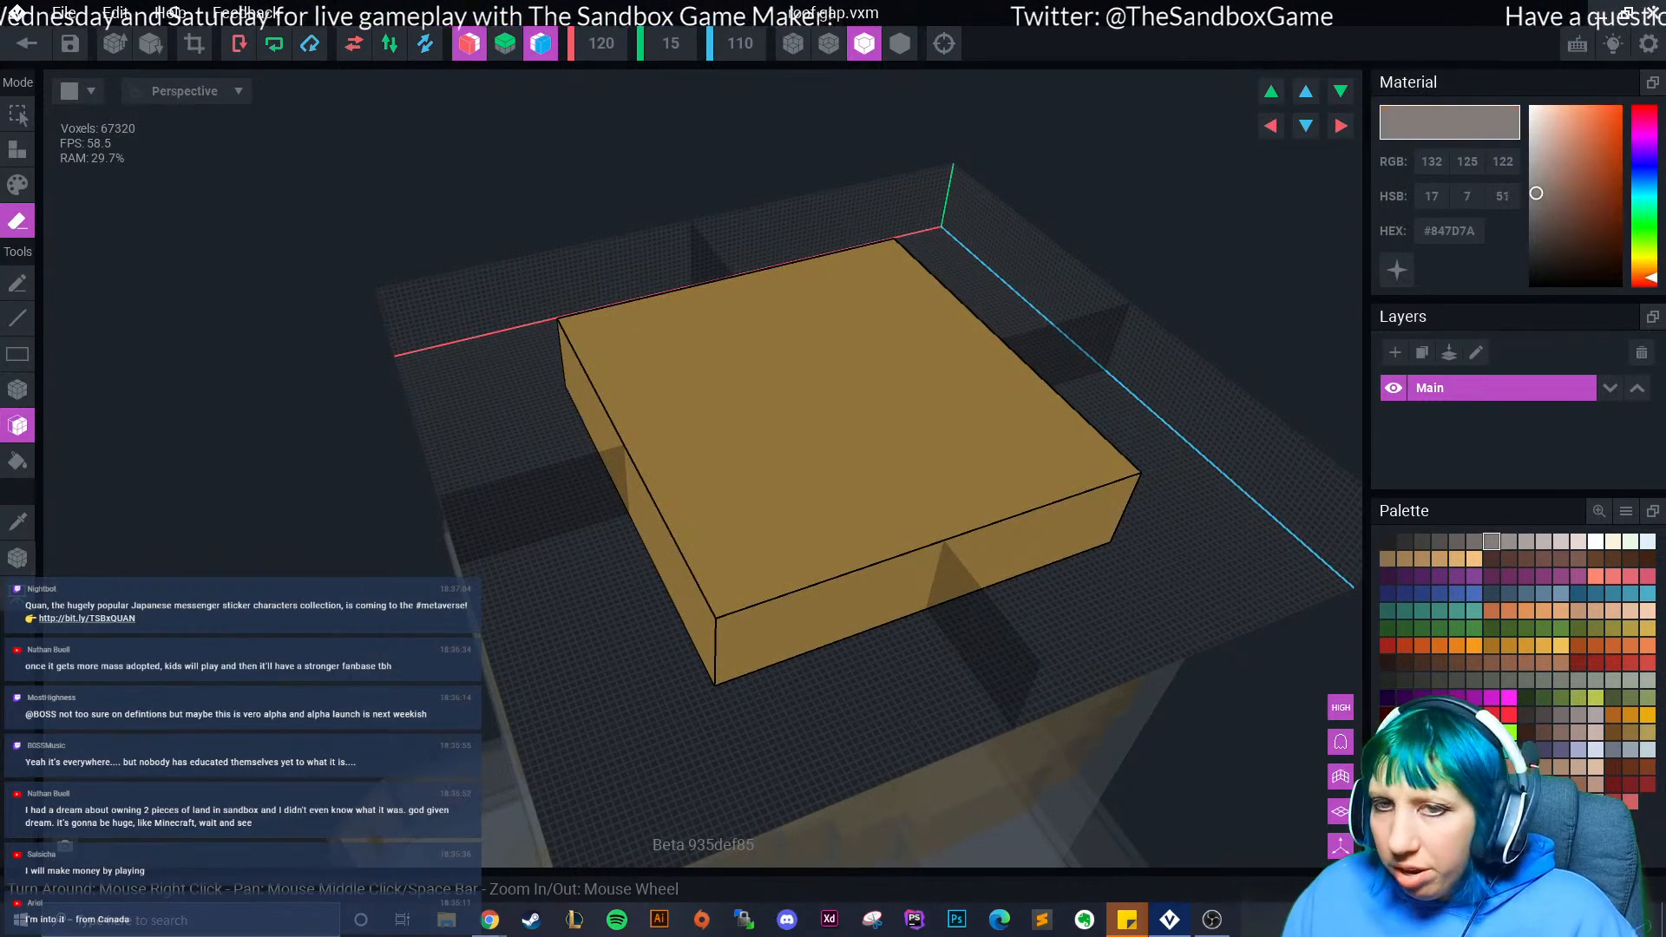
right_drag(590, 555, 738, 512)
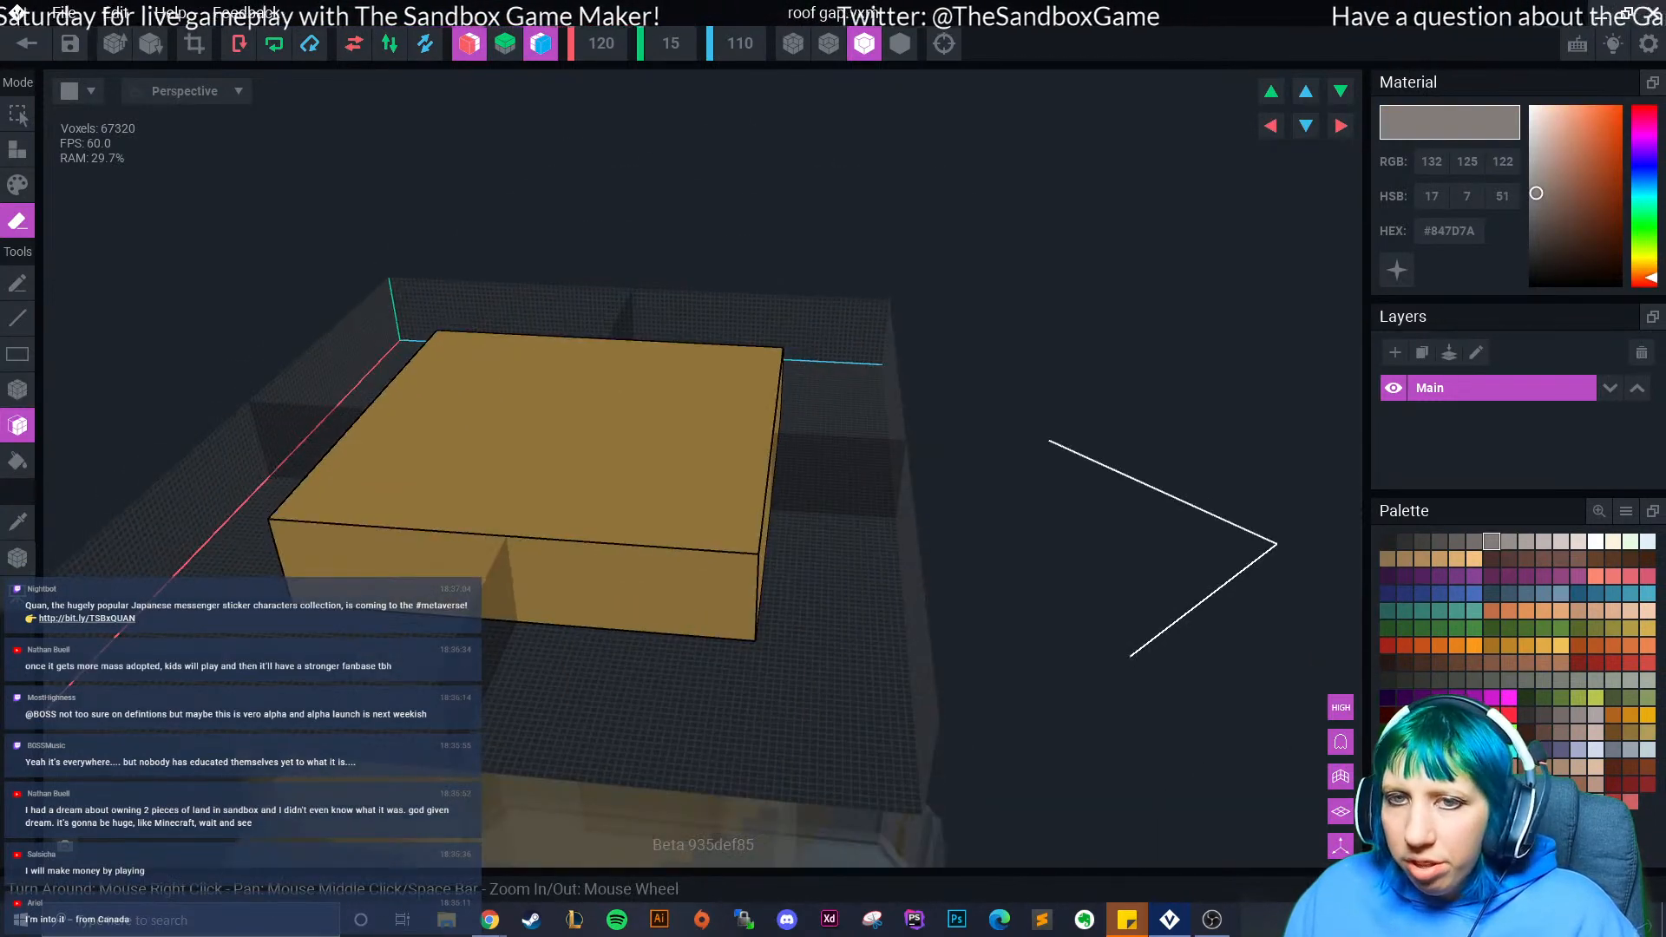
click(17, 389)
right_drag(521, 486, 573, 499)
click(17, 149)
scroll(271, 483, up, 3)
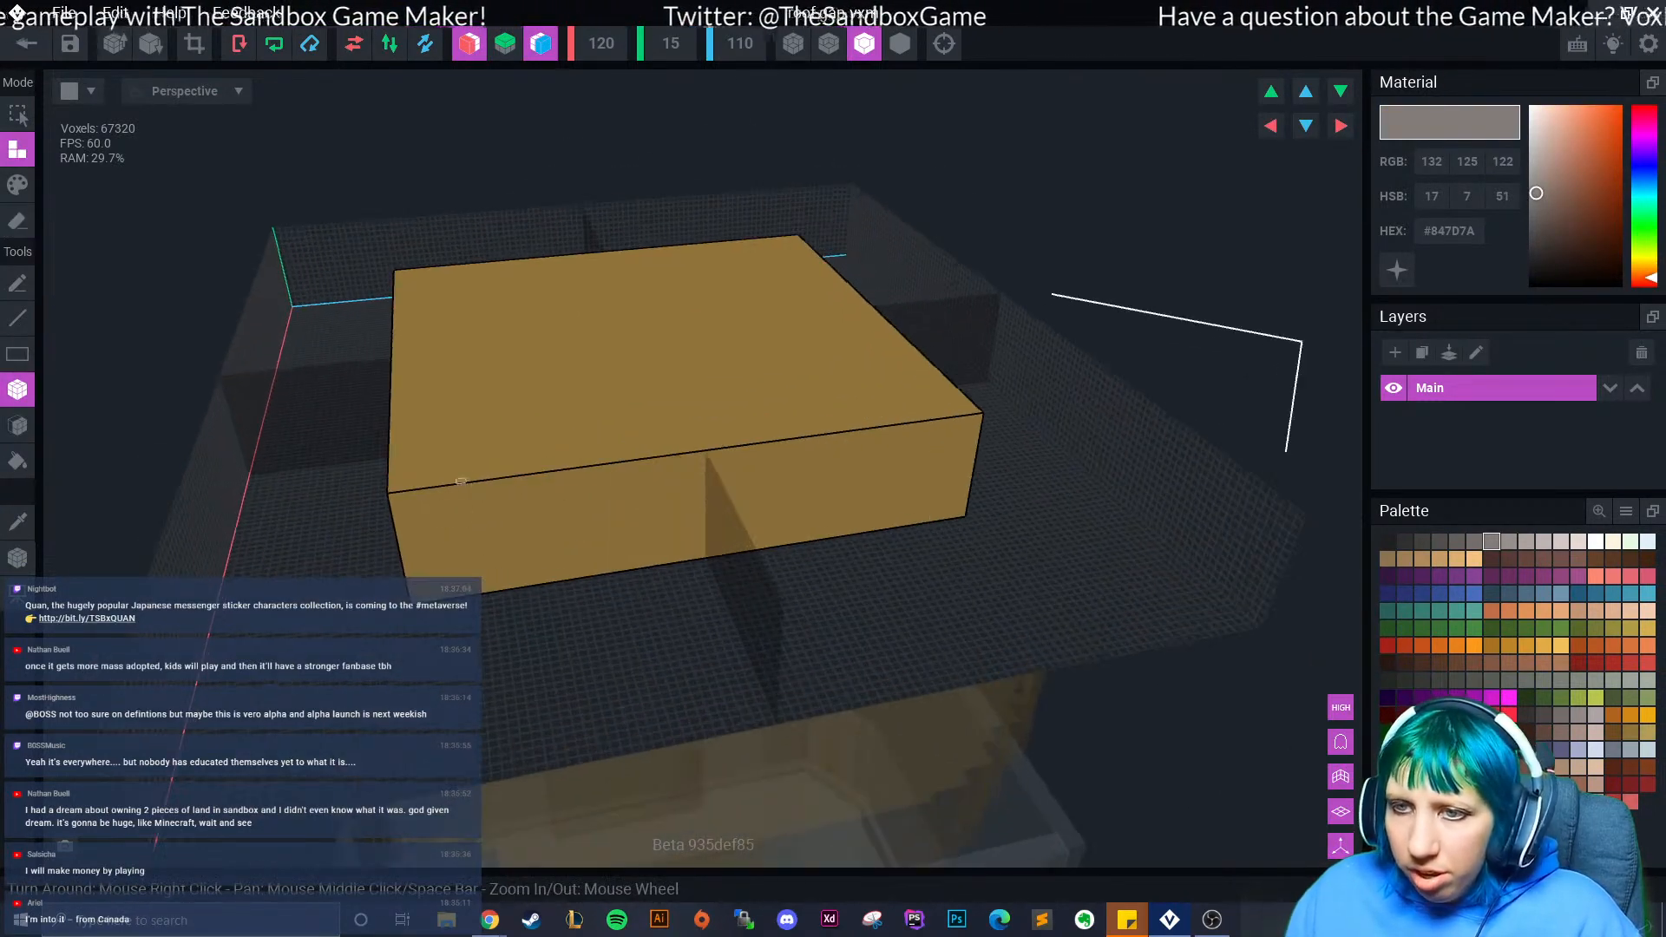
mouse_move(392, 498)
mouse_down()
mouse_move(430, 603)
mouse_move(455, 618)
mouse_up()
mouse_move(455, 618)
right_down()
mouse_move(347, 629)
mouse_move(502, 527)
right_up()
drag(437, 497, 900, 673)
drag(440, 512, 757, 678)
drag(536, 549, 771, 707)
right_drag(771, 706, 790, 489)
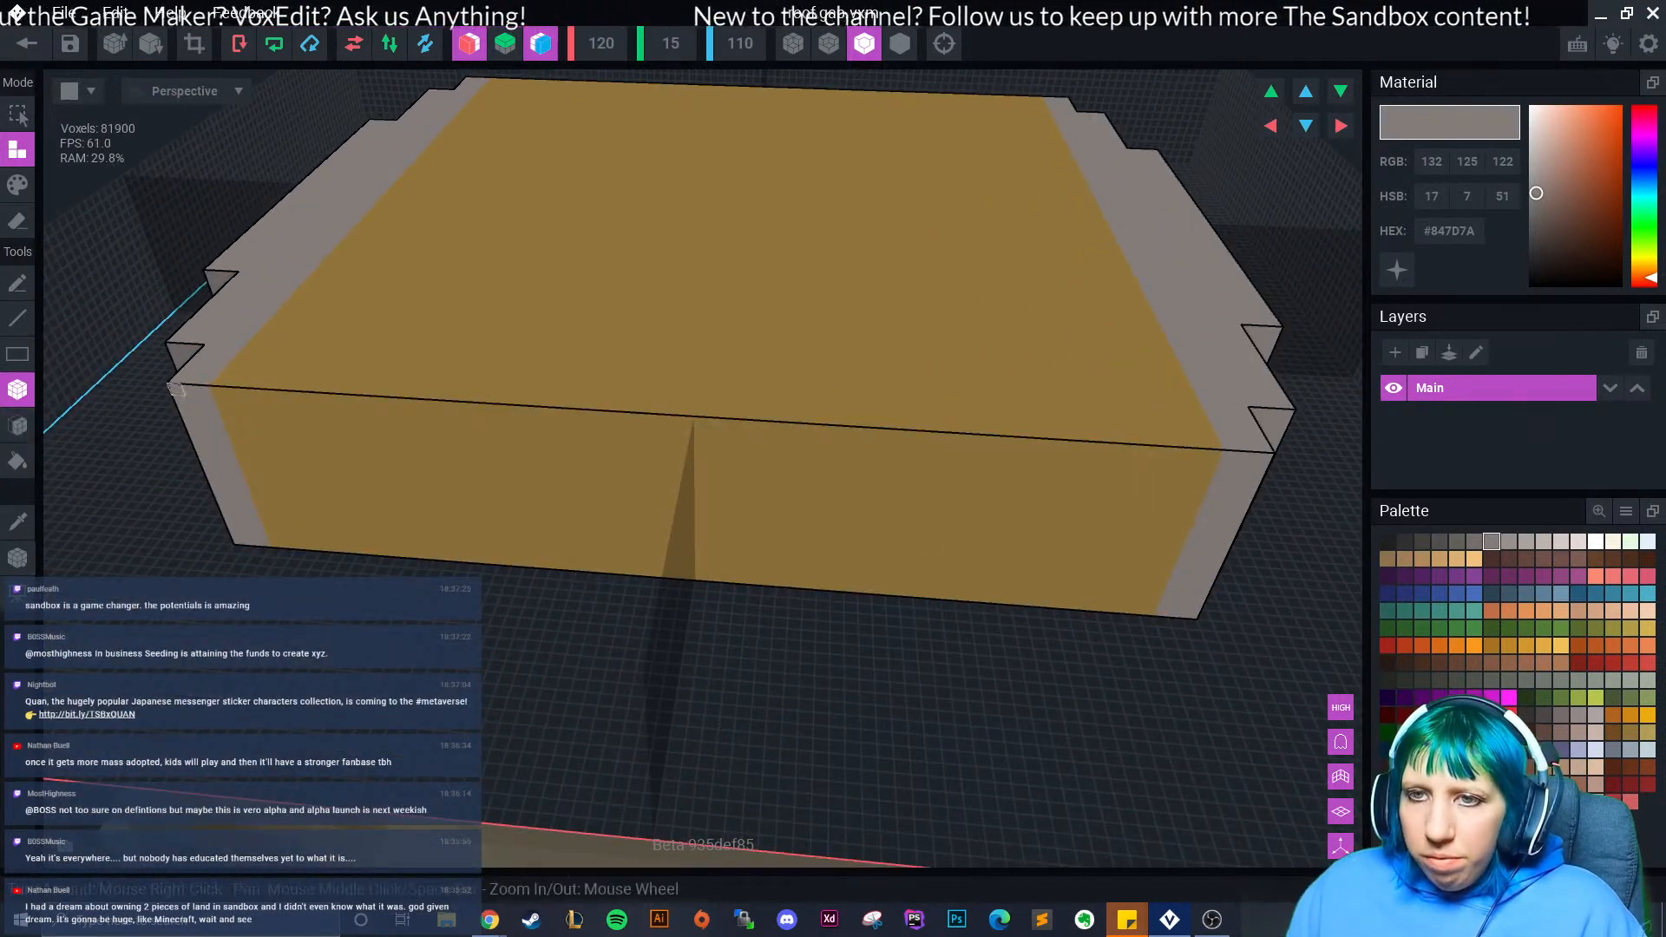
- Add stepped grey boxes along the block's remaining two sides and extend a stepped side face outward
drag(184, 377, 908, 622)
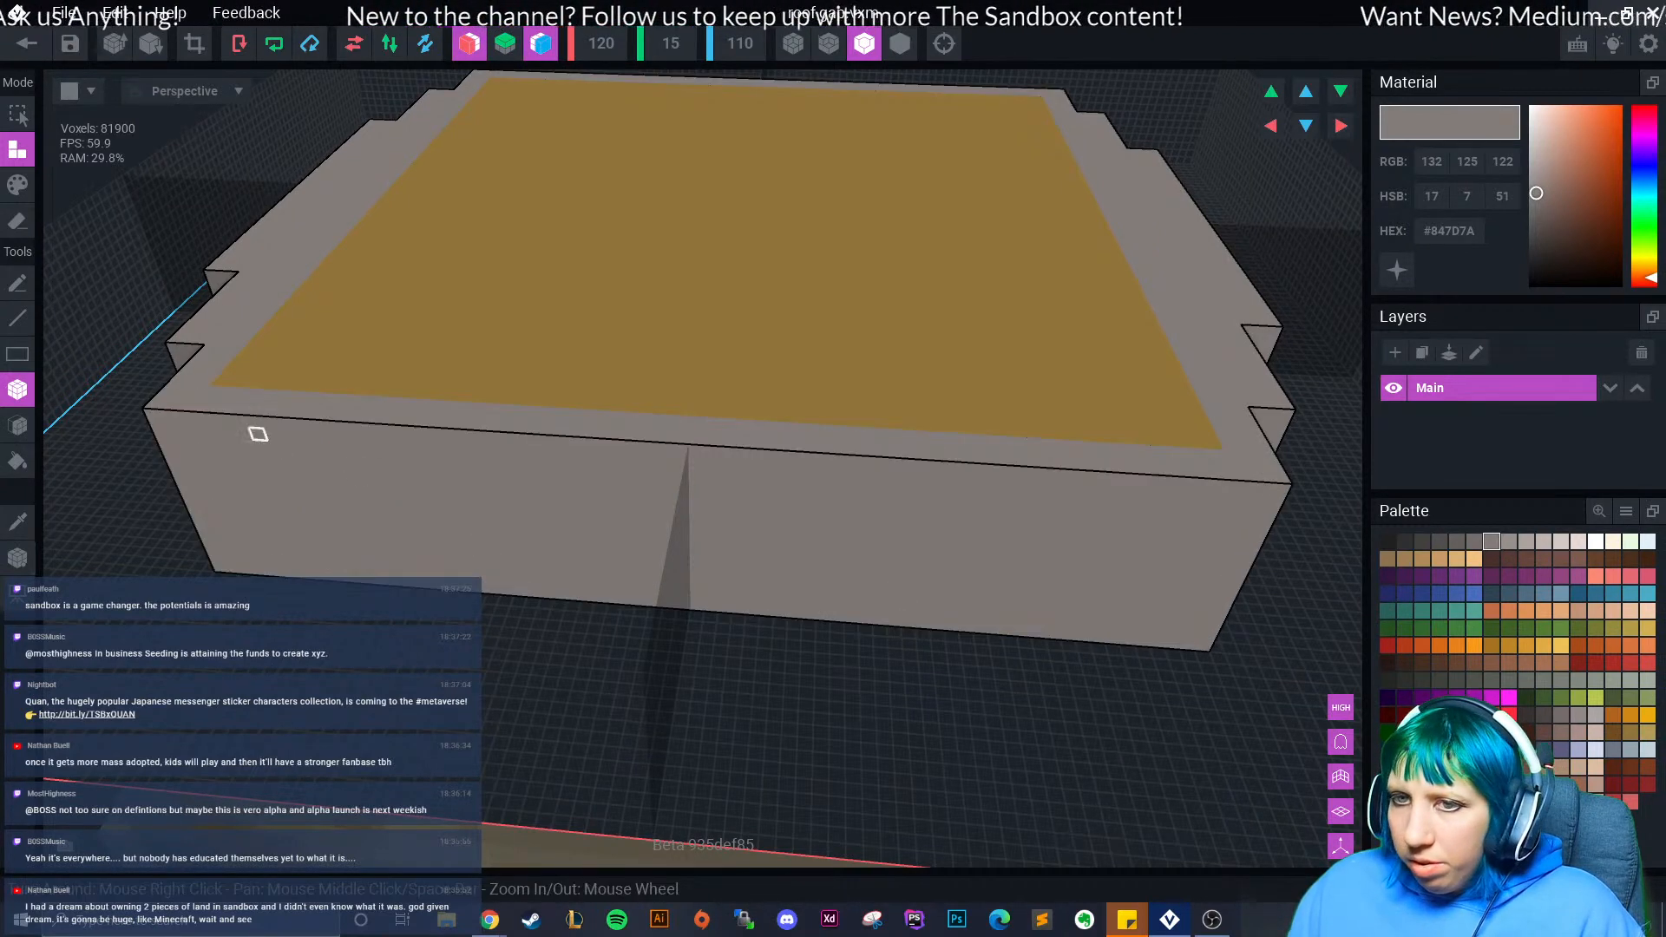
drag(265, 425, 851, 661)
scroll(846, 664, down, 4)
click(17, 425)
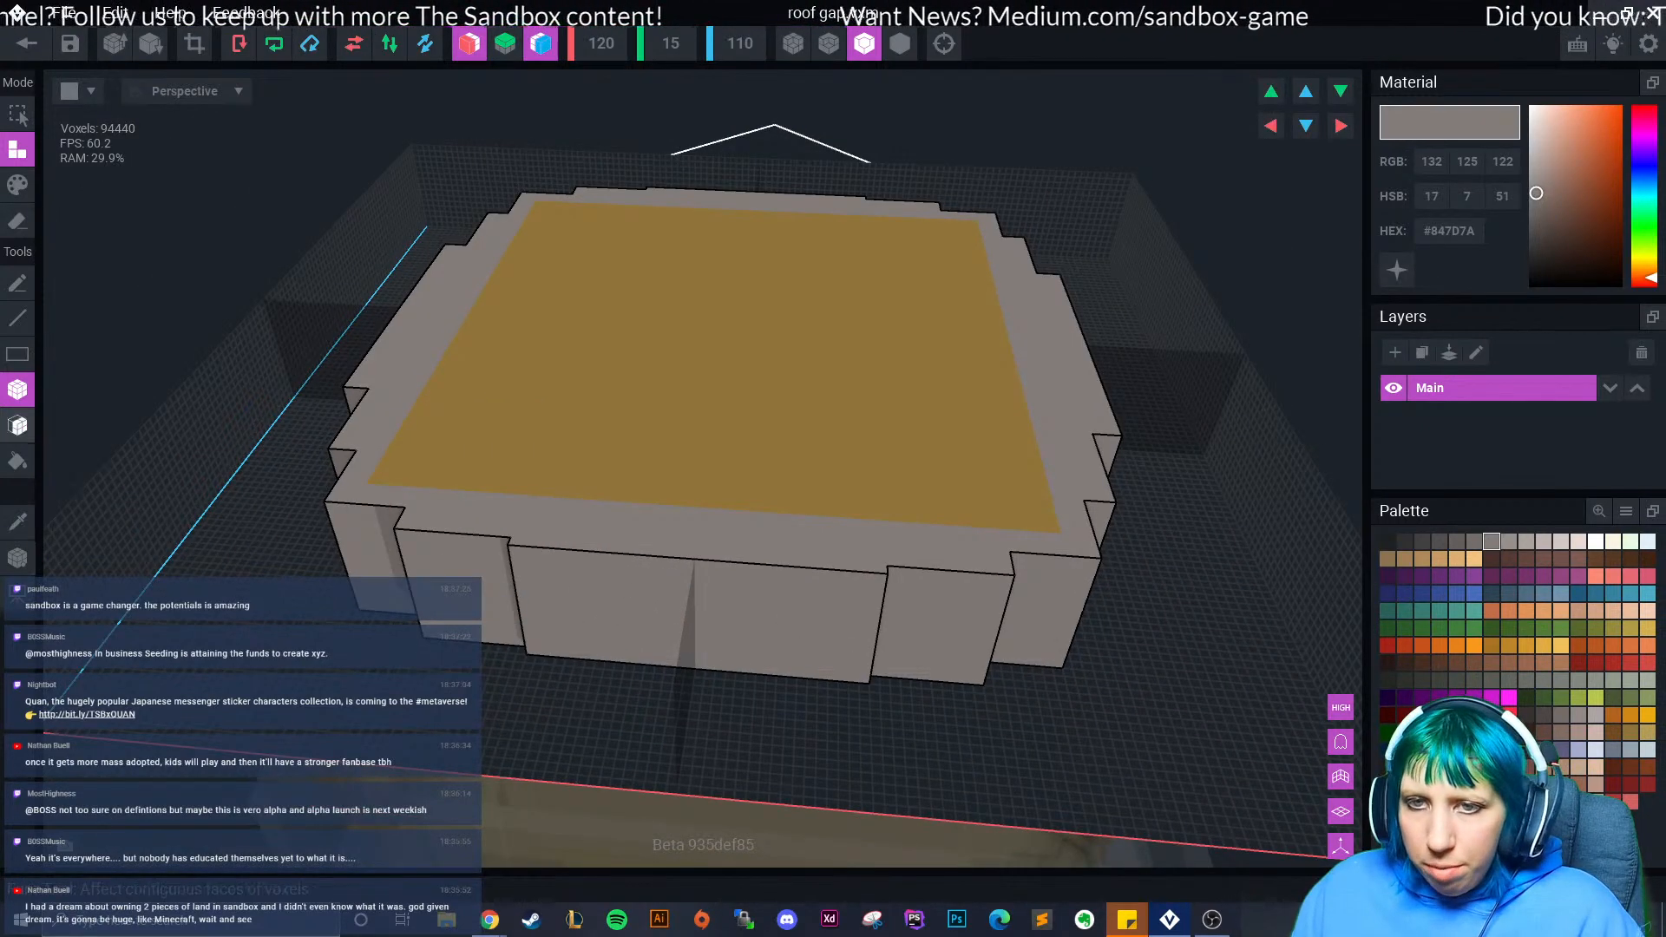
click(568, 599)
click(583, 615)
scroll(584, 663, up, 5)
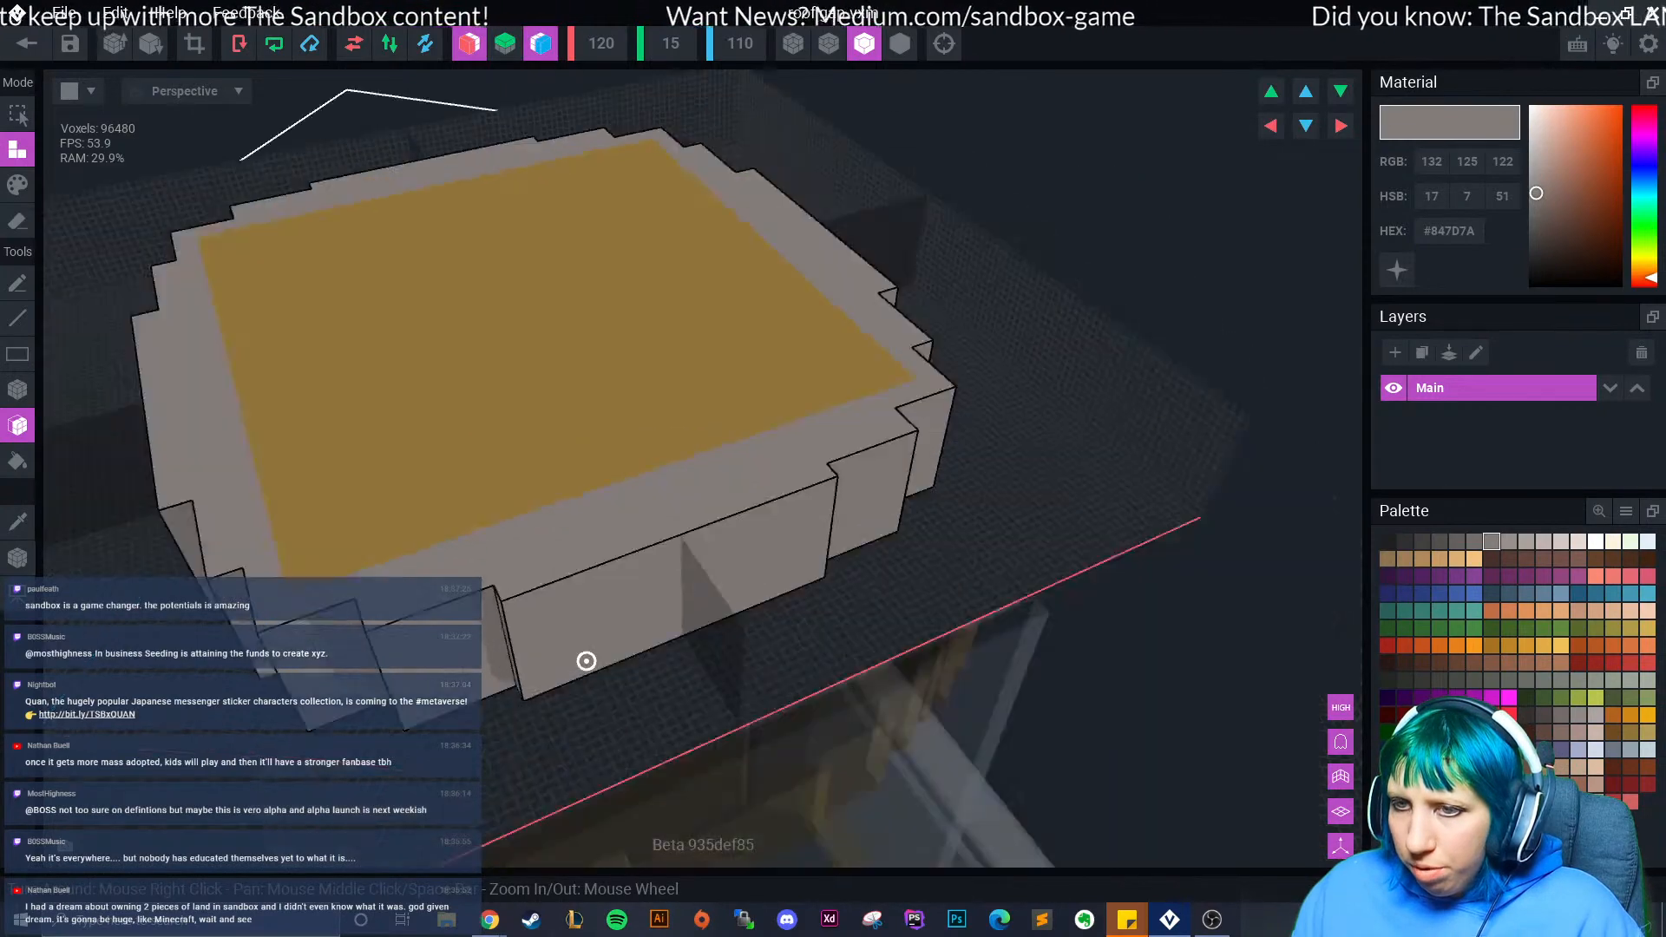
click(595, 662)
right_drag(599, 684, 670, 652)
scroll(671, 652, up, 1)
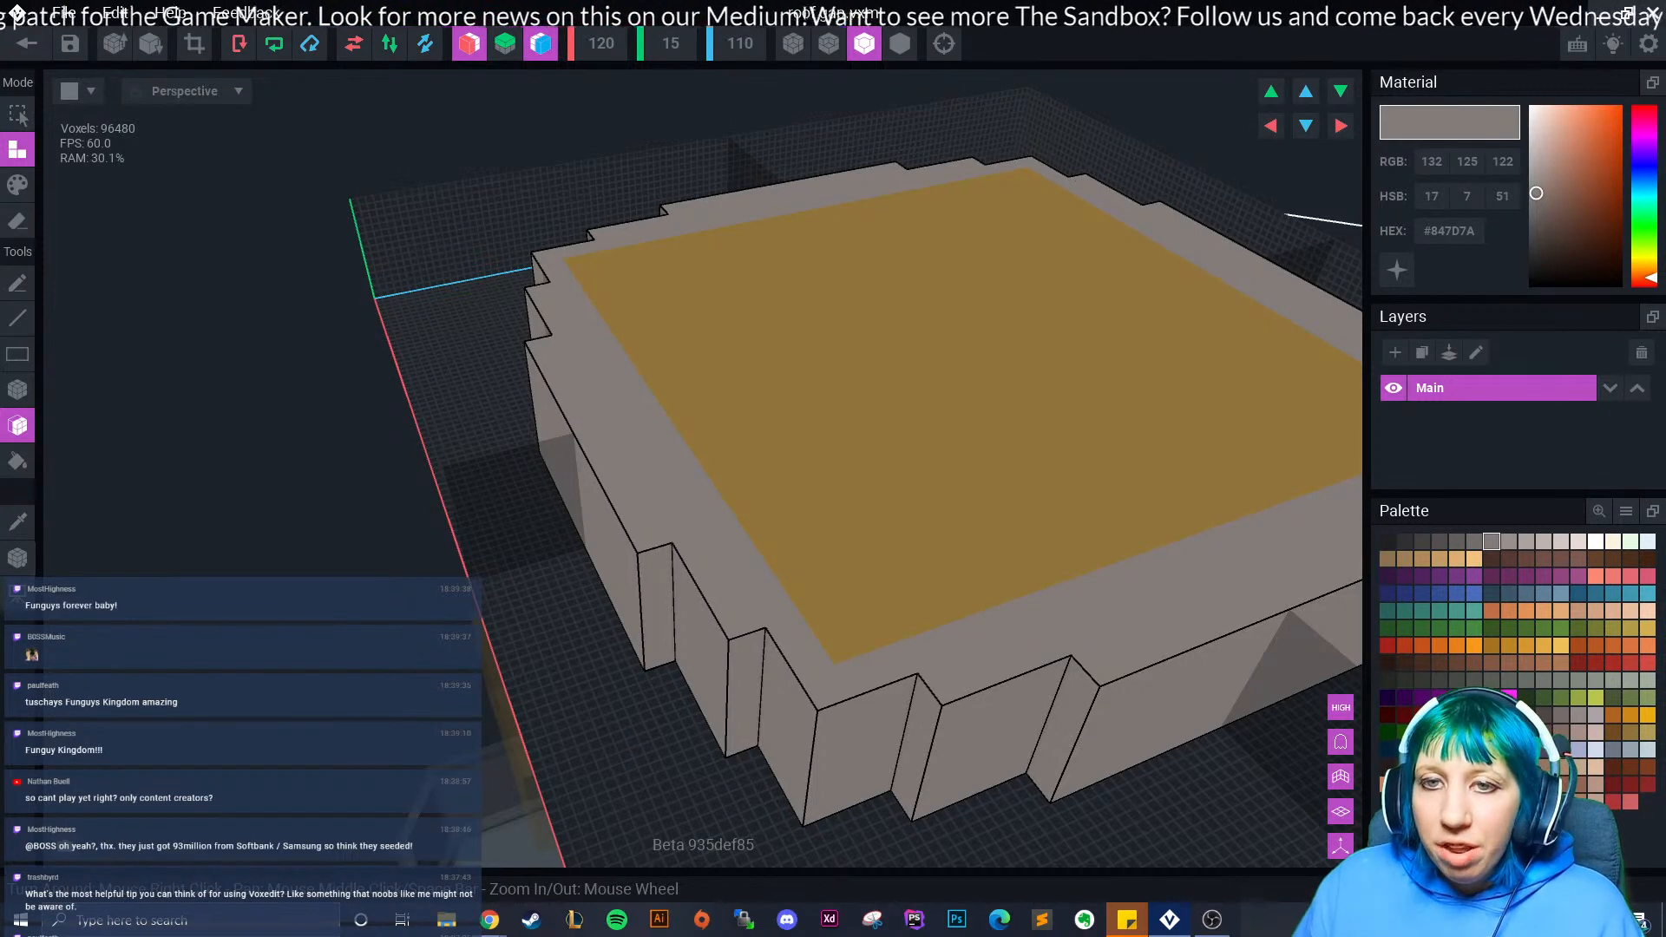
- Paint the block's brown top face grey #847D7A and return to the building
click(17, 185)
click(818, 318)
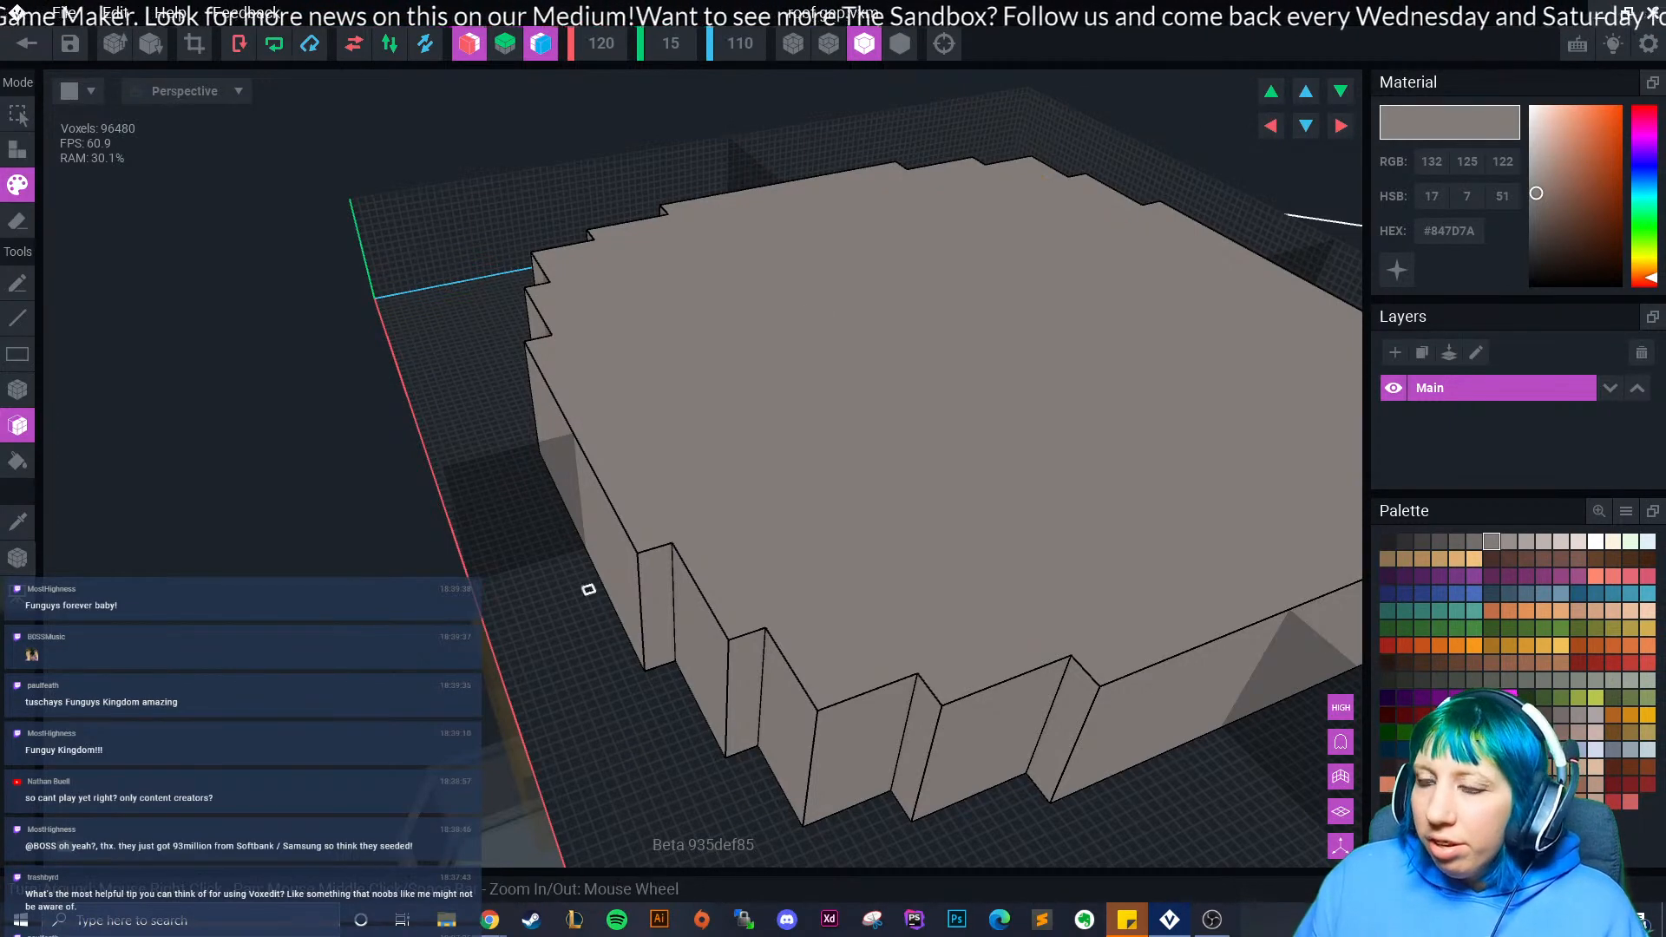
right_drag(818, 318, 955, 573)
click(865, 676)
mouse_move(864, 676)
right_down()
mouse_move(834, 650)
mouse_move(836, 550)
mouse_move(810, 541)
right_up()
scroll(816, 540, down, 3)
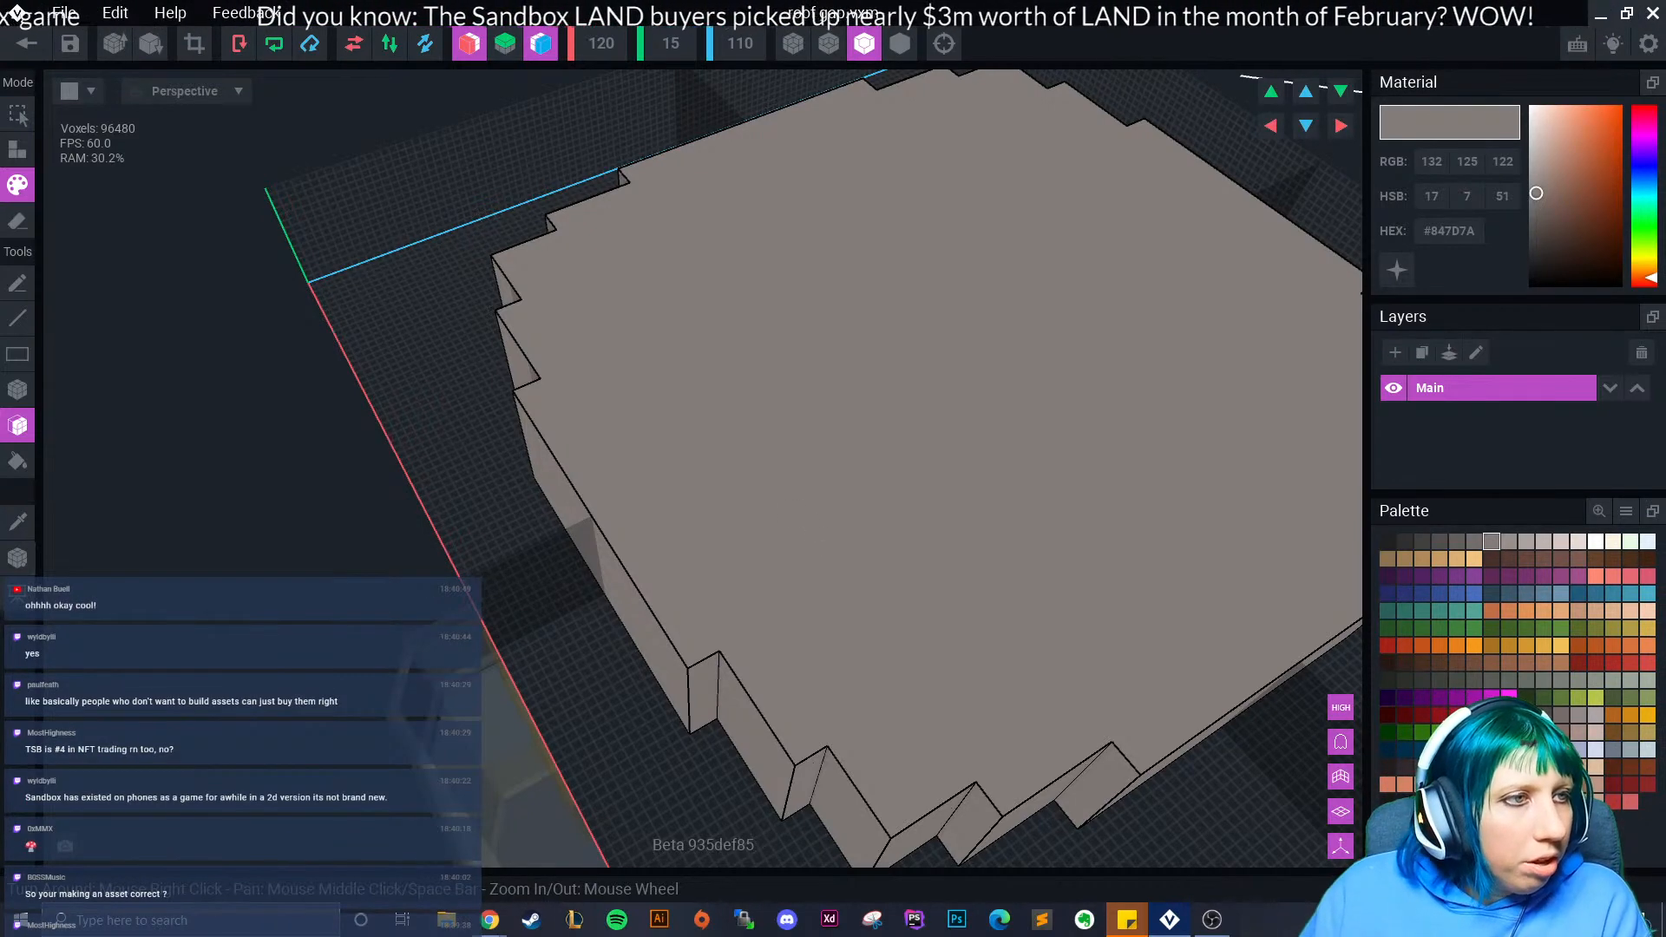
right_drag(628, 413, 818, 406)
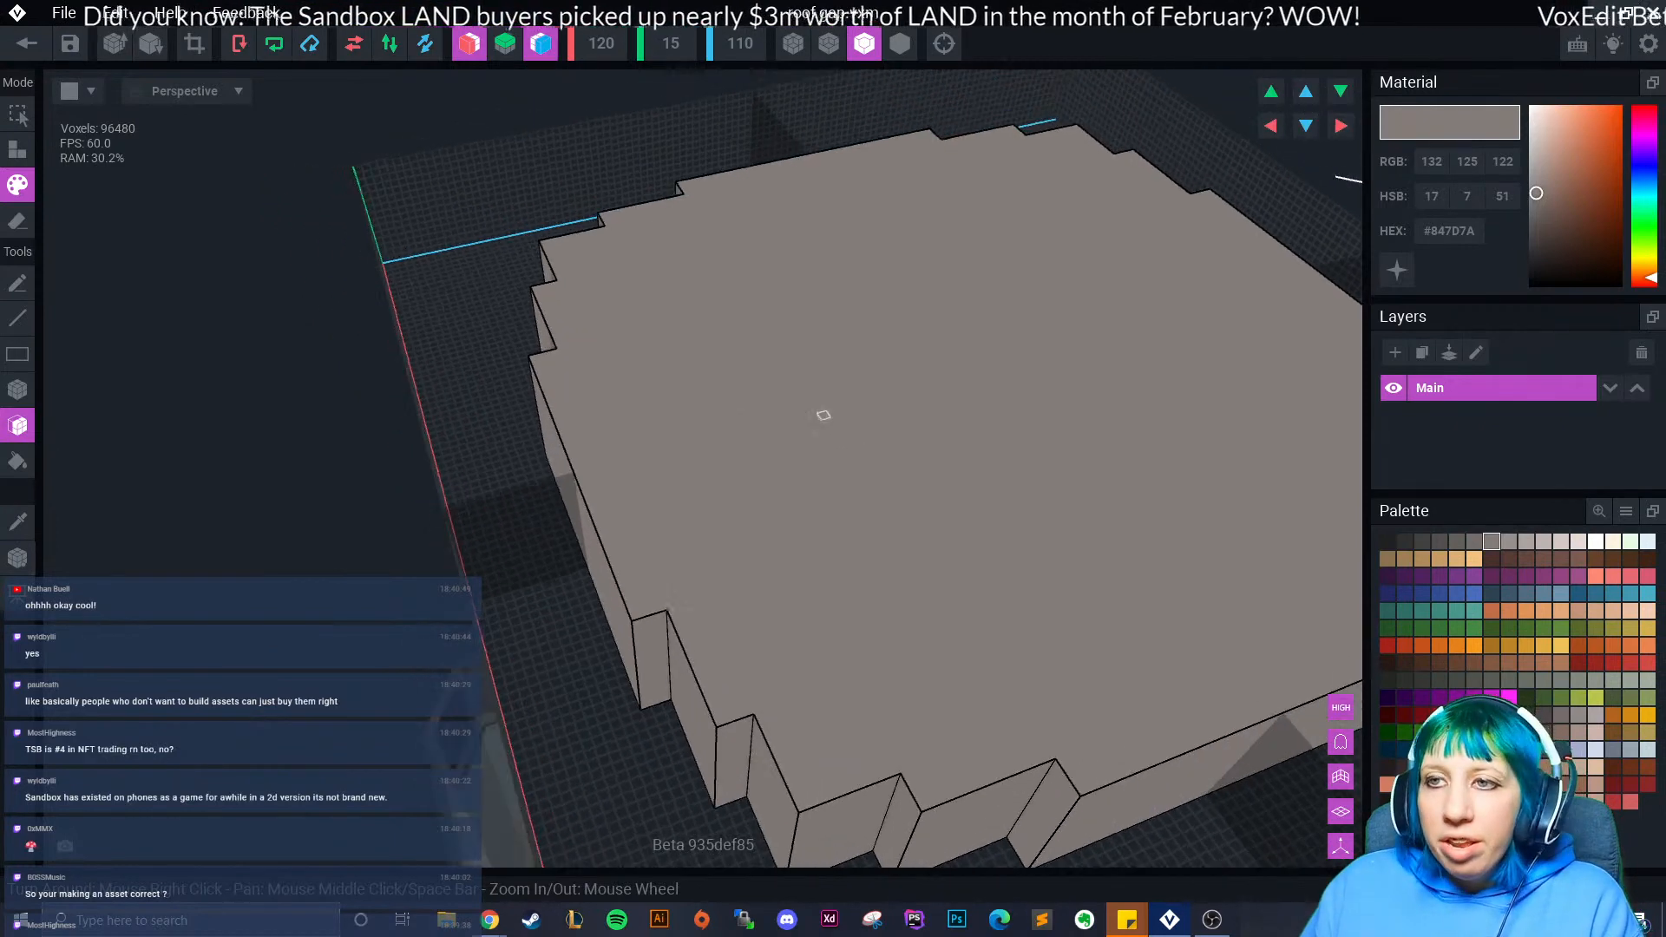
click(27, 43)
click(651, 336)
- Examine the building's front wall, arch and double door from a distance, from inside and close up
right_drag(712, 287, 781, 260)
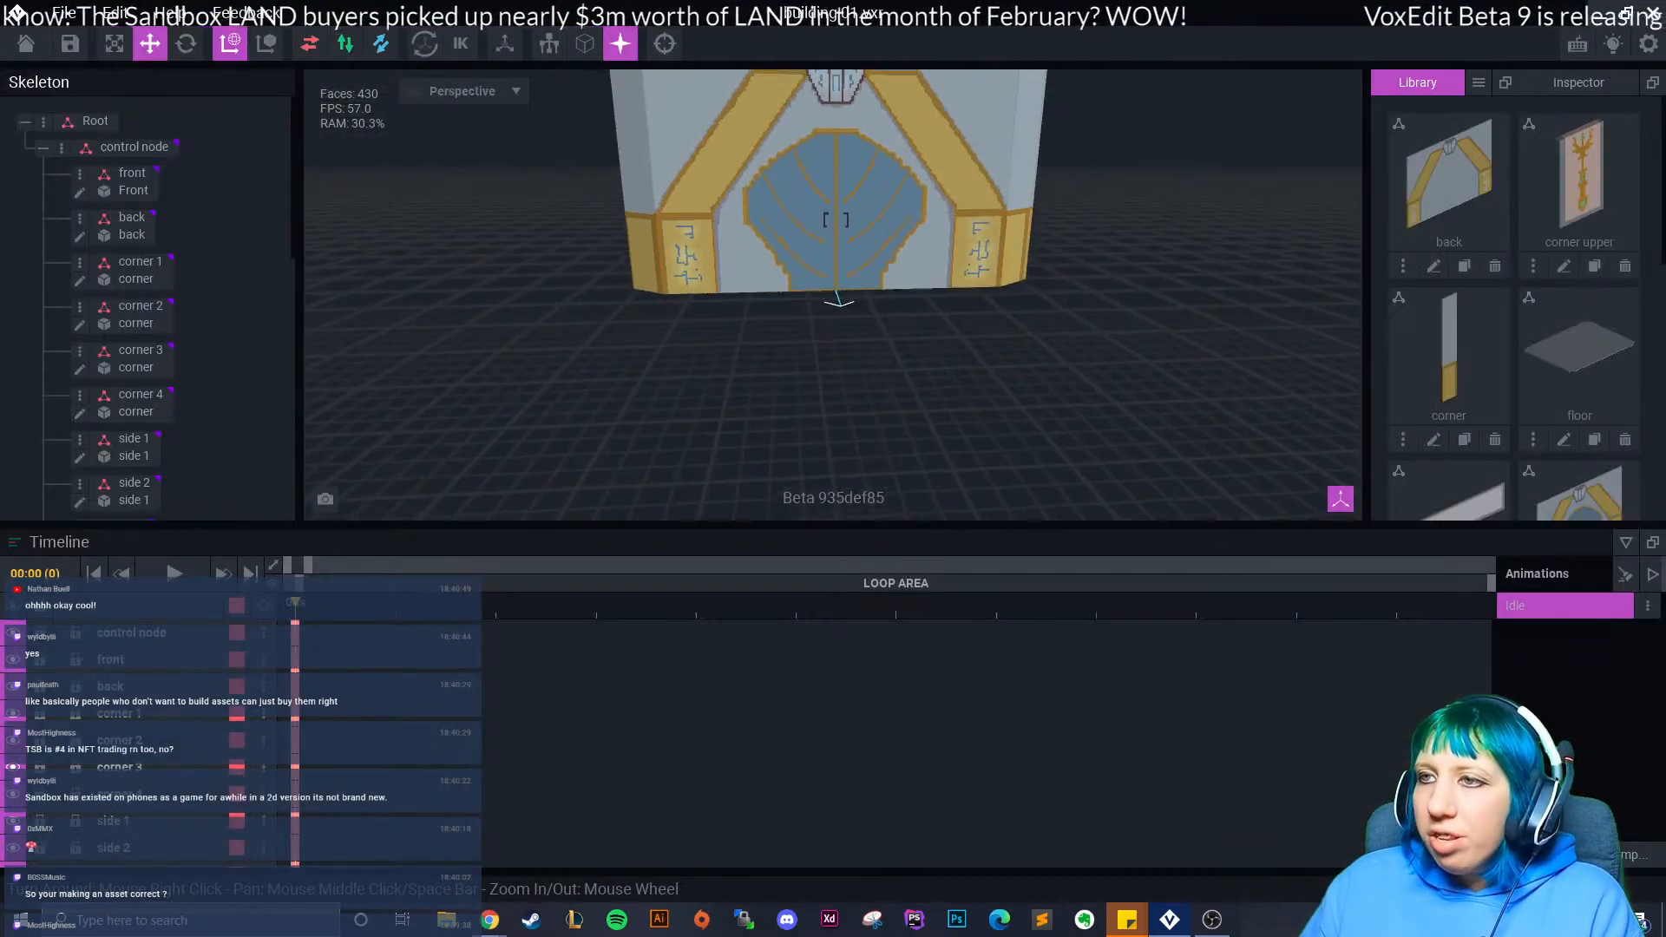
scroll(781, 261, down, 3)
middle_drag(781, 113, 781, 304)
right_drag(746, 269, 790, 353)
scroll(789, 353, up, 10)
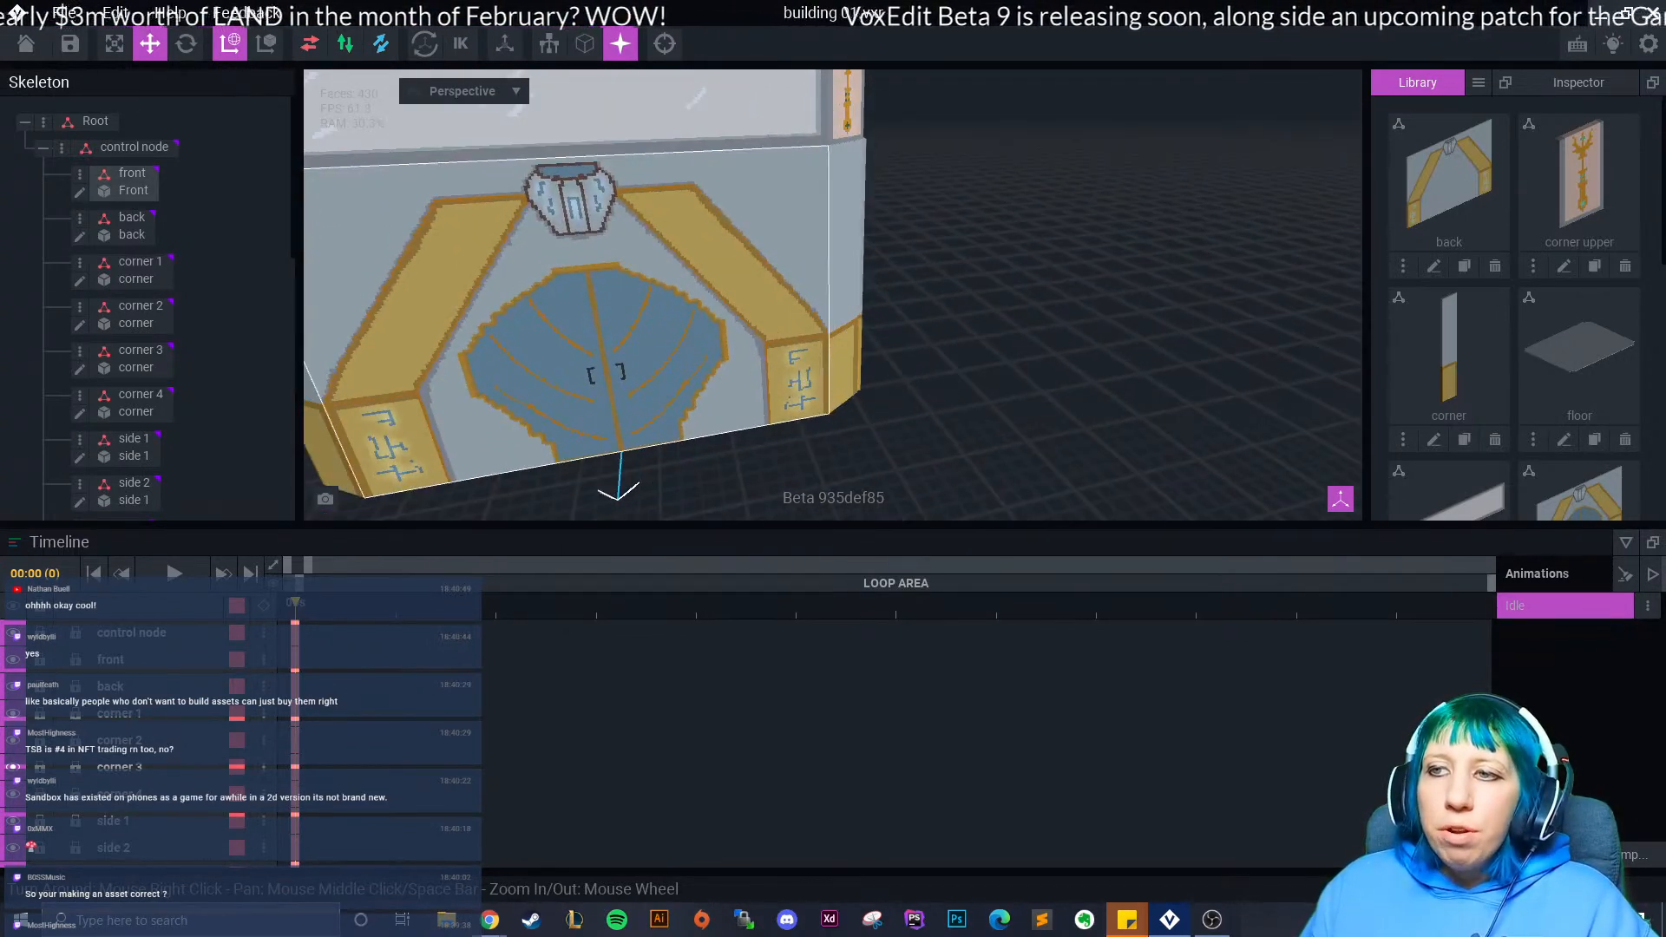
scroll(644, 343, up, 10)
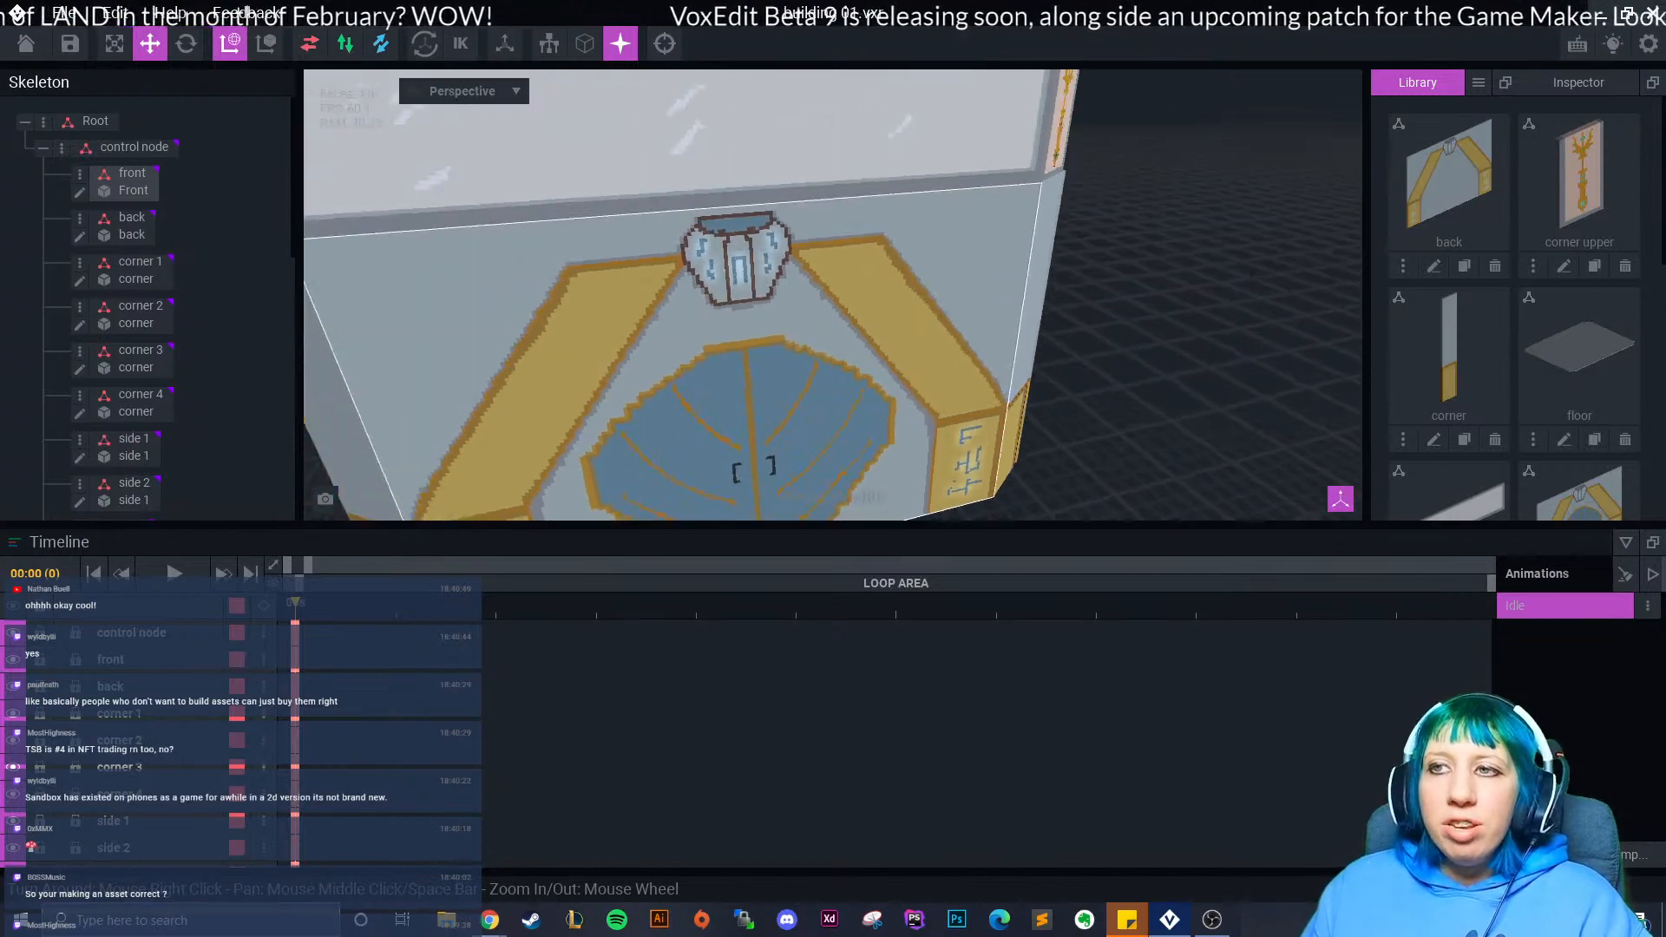
scroll(770, 300, down, 10)
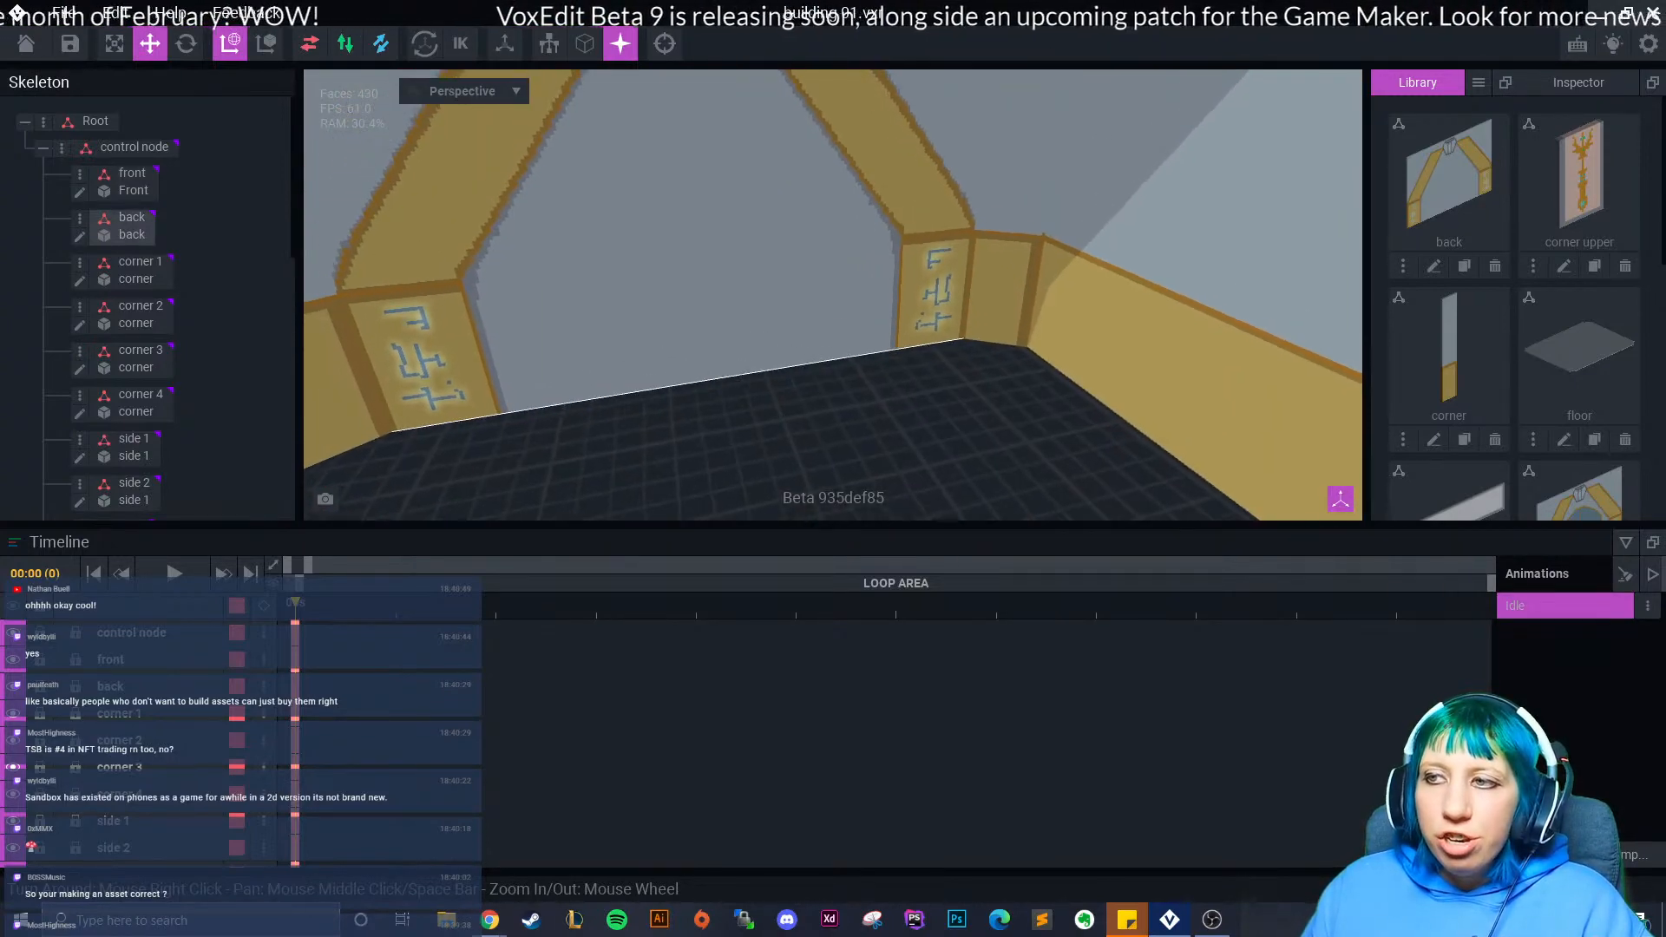
scroll(752, 195, down, 8)
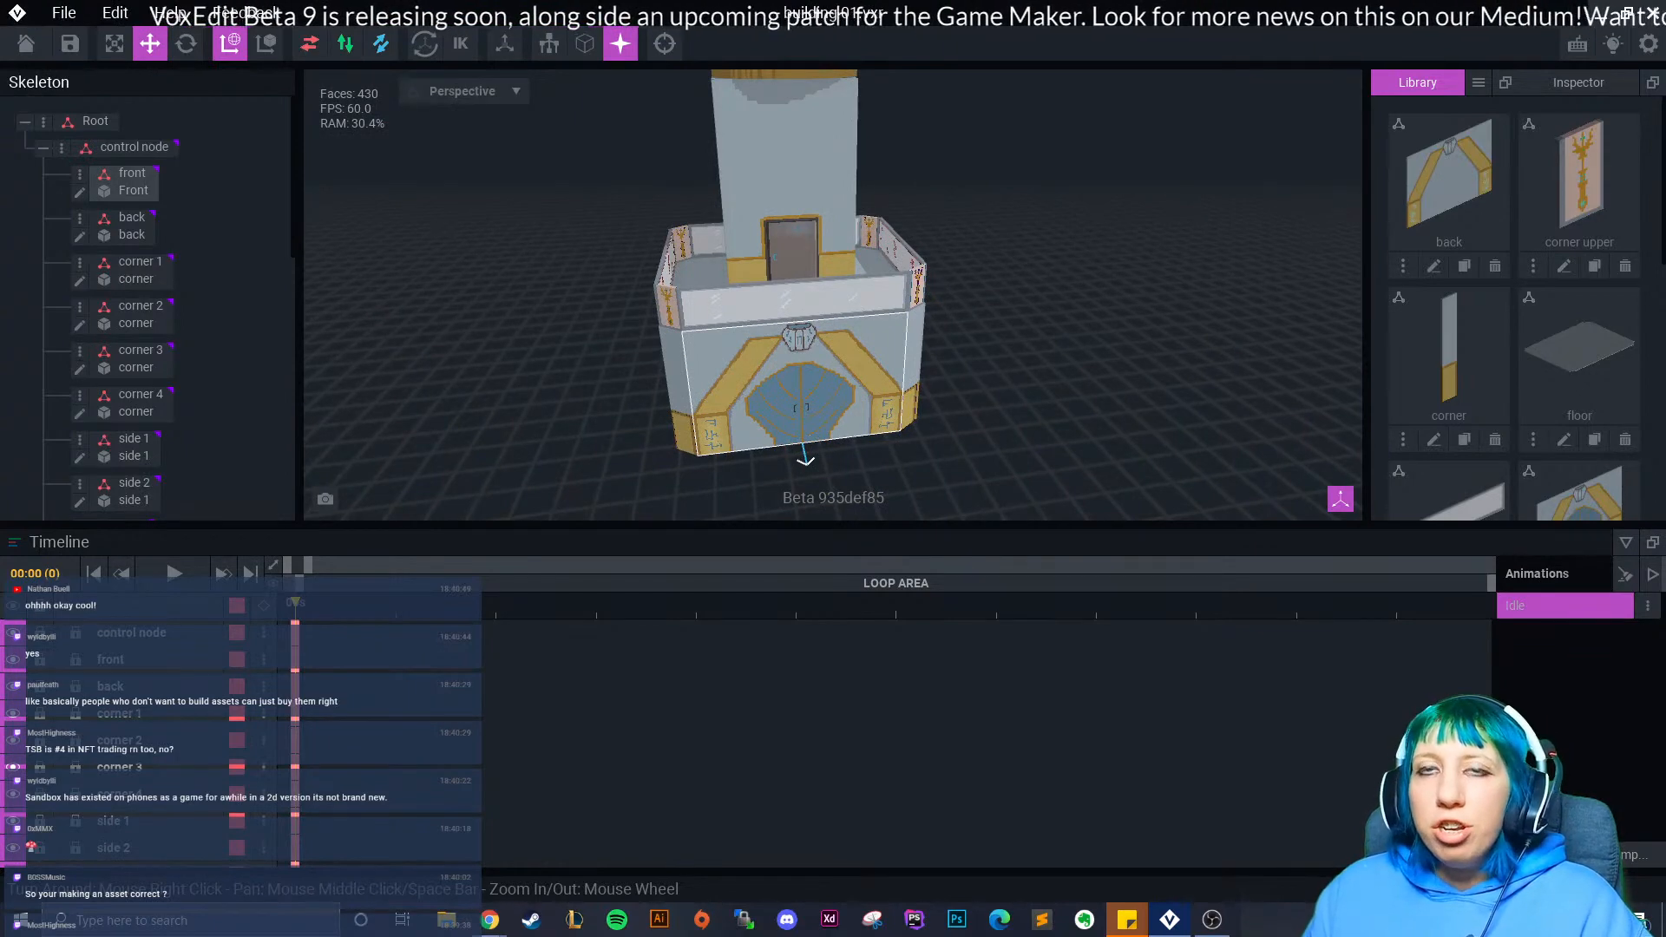
scroll(781, 286, up, 5)
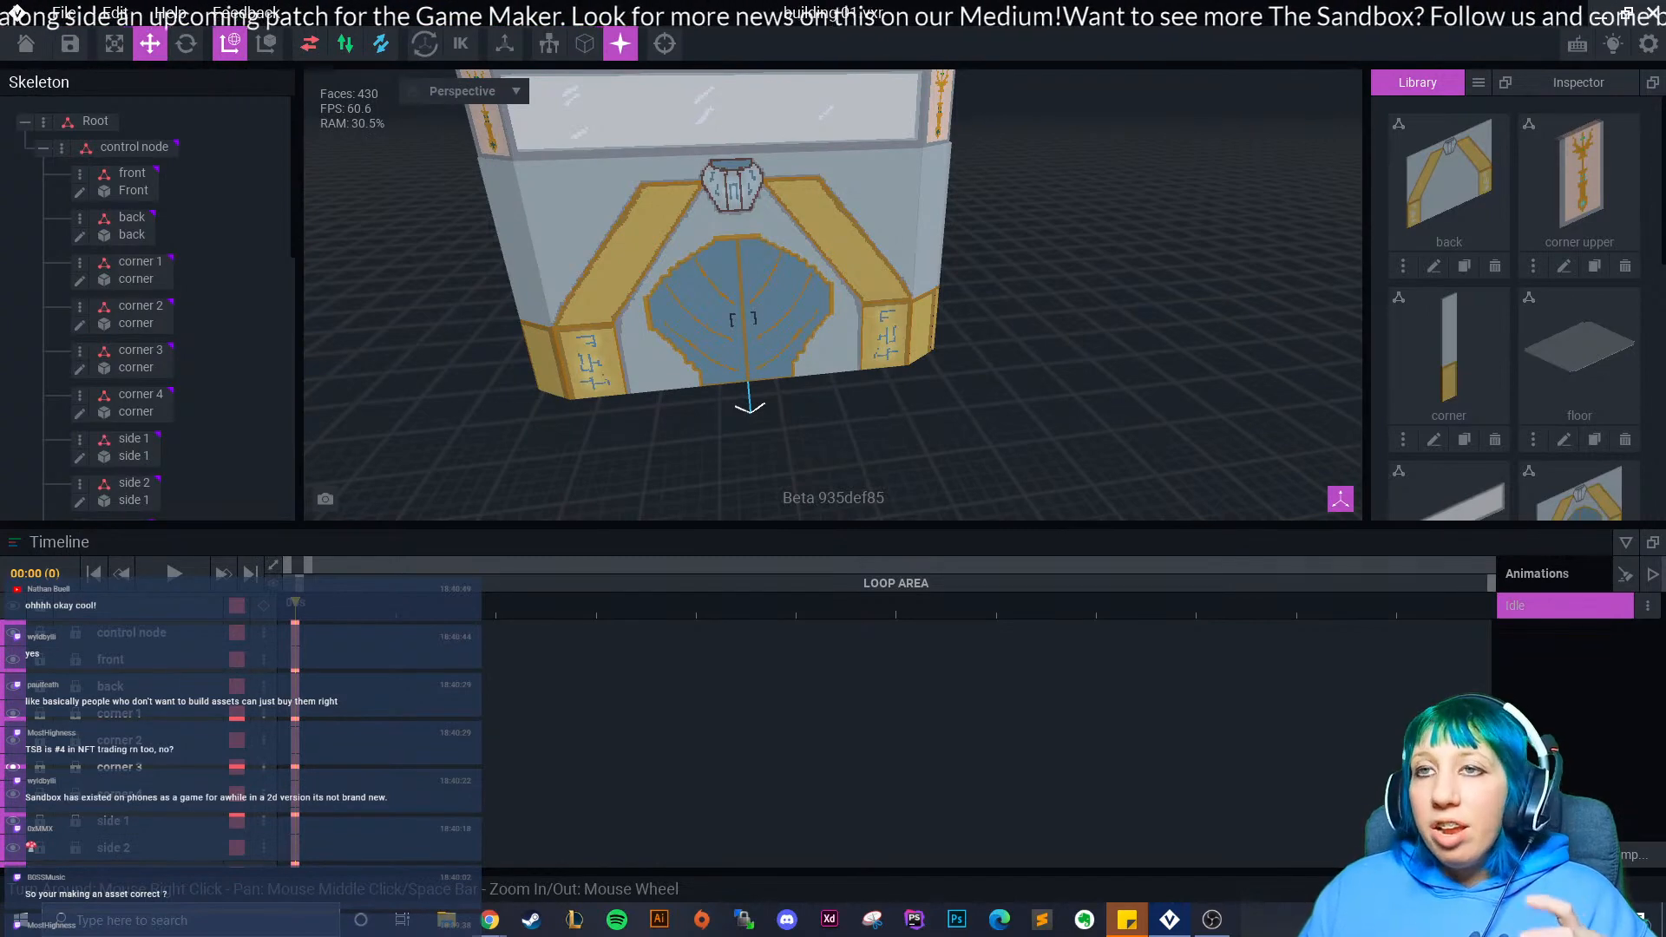
right_drag(738, 278, 798, 304)
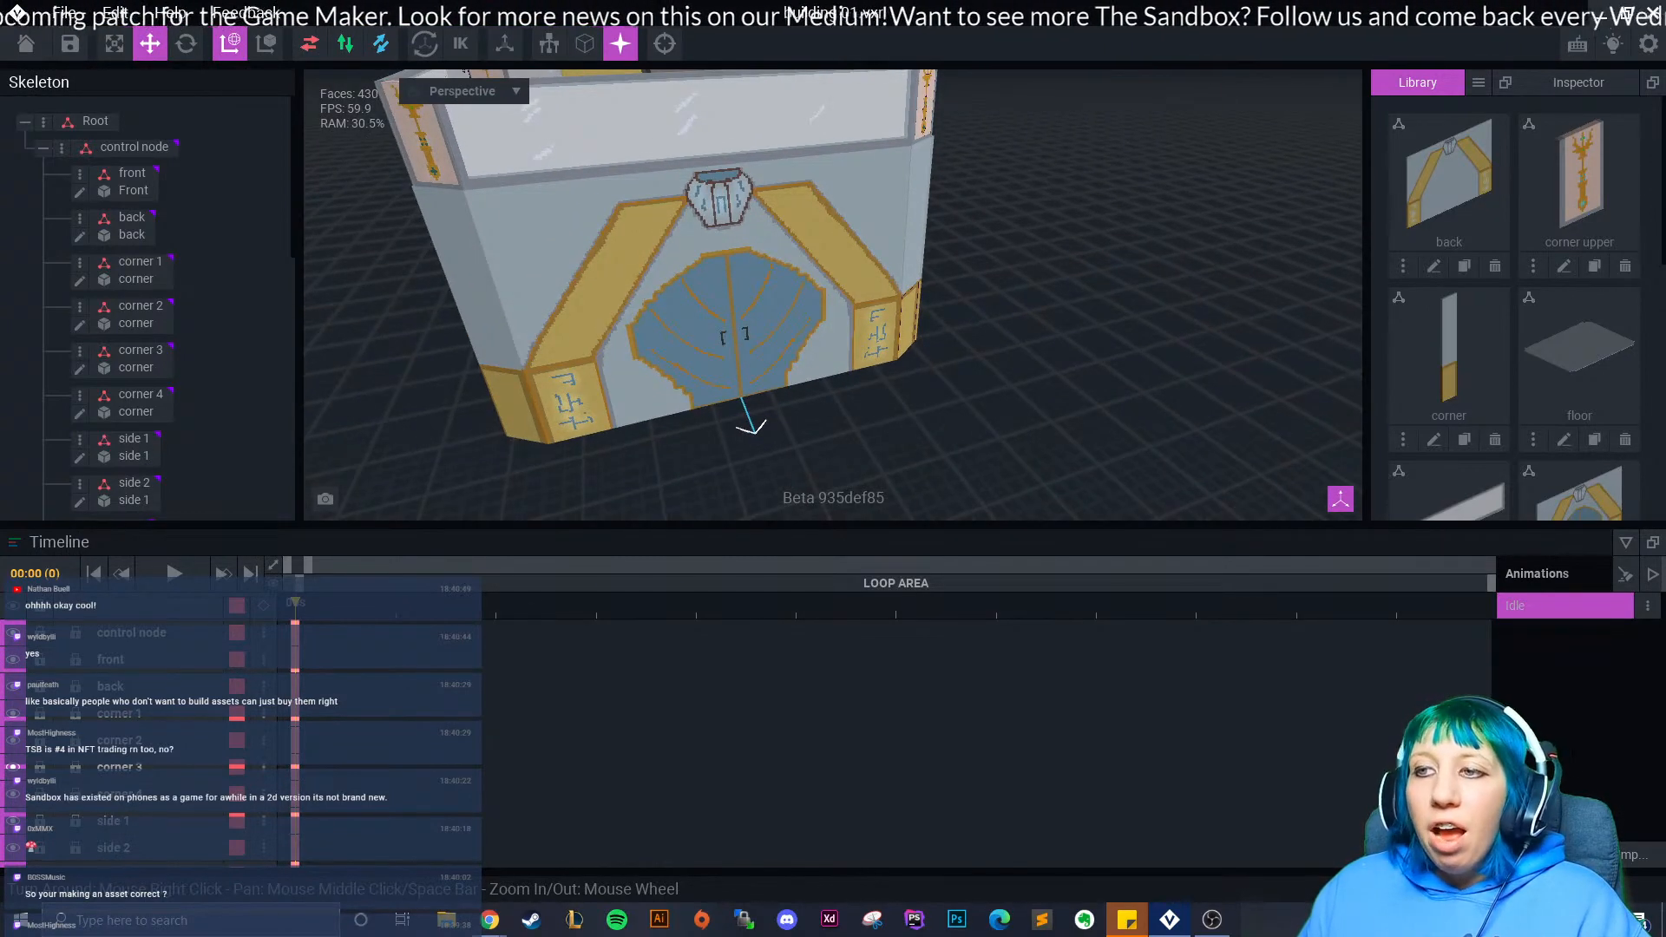
scroll(694, 295, up, 3)
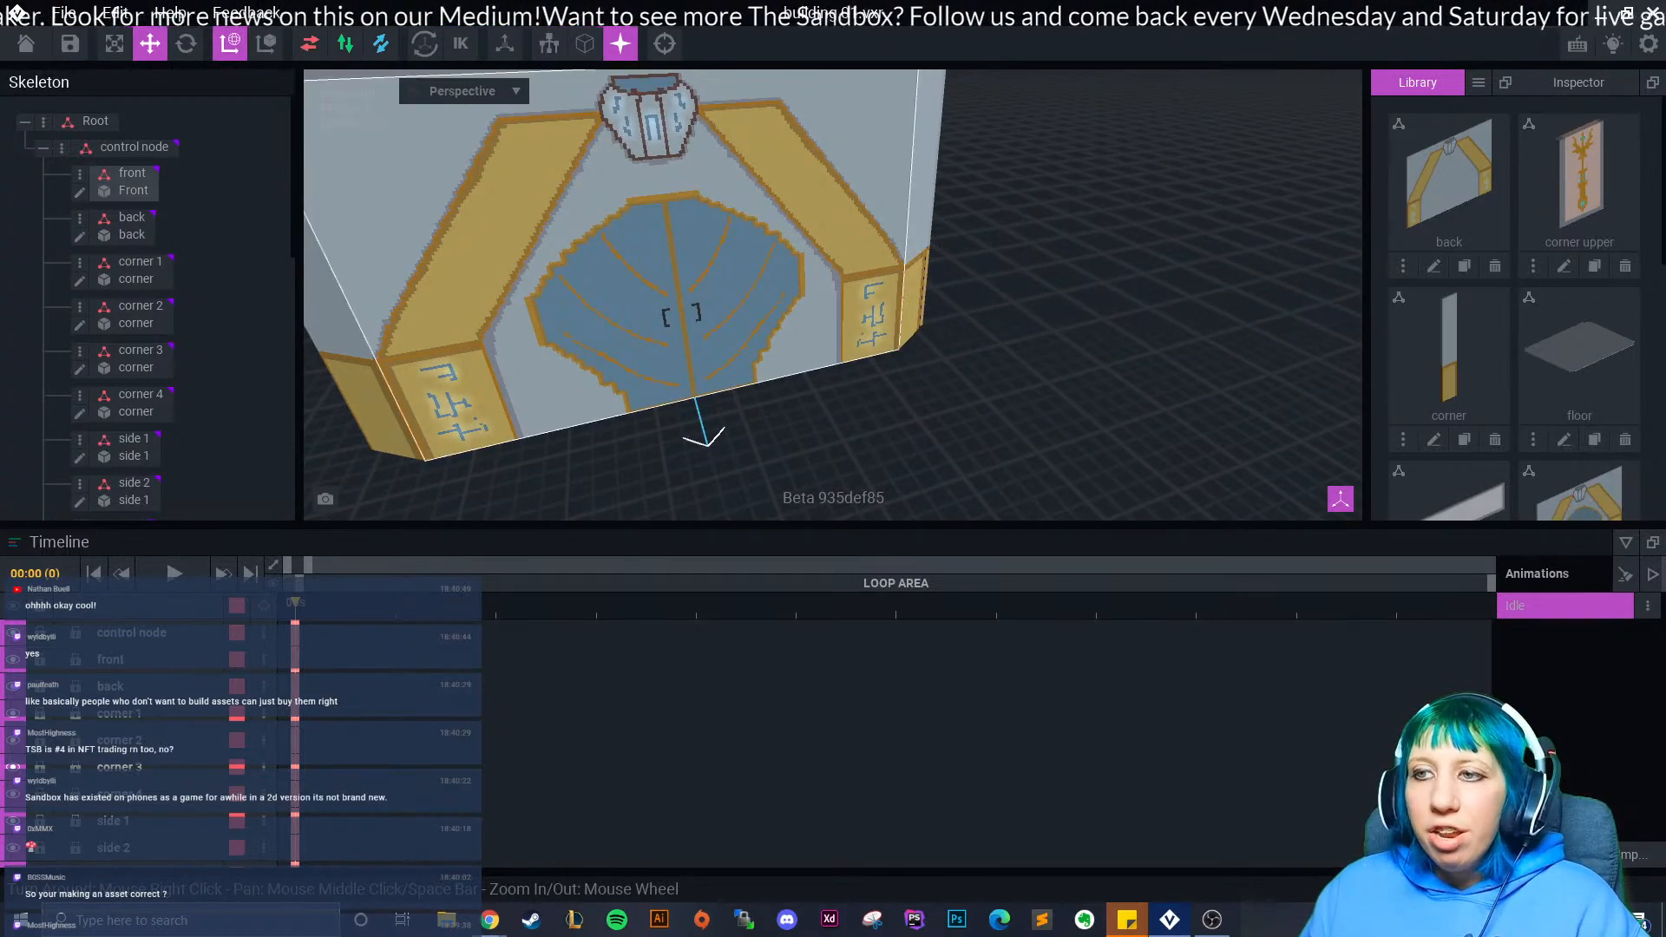
right_drag(772, 417, 718, 434)
scroll(727, 417, up, 4)
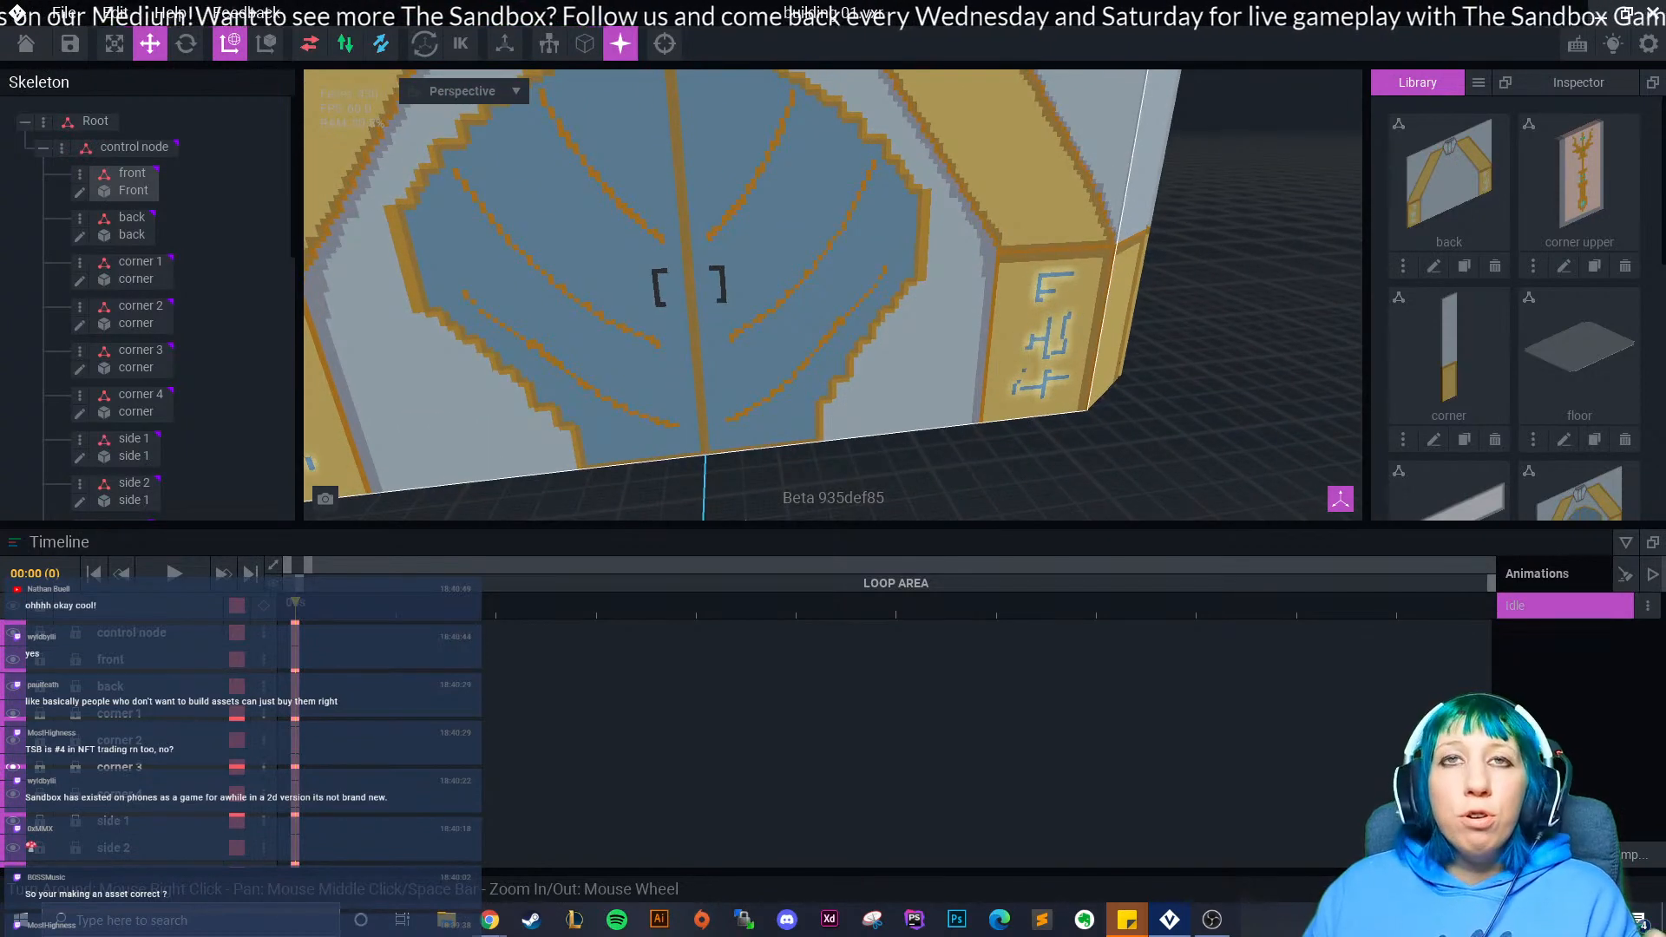
right_drag(688, 285, 706, 313)
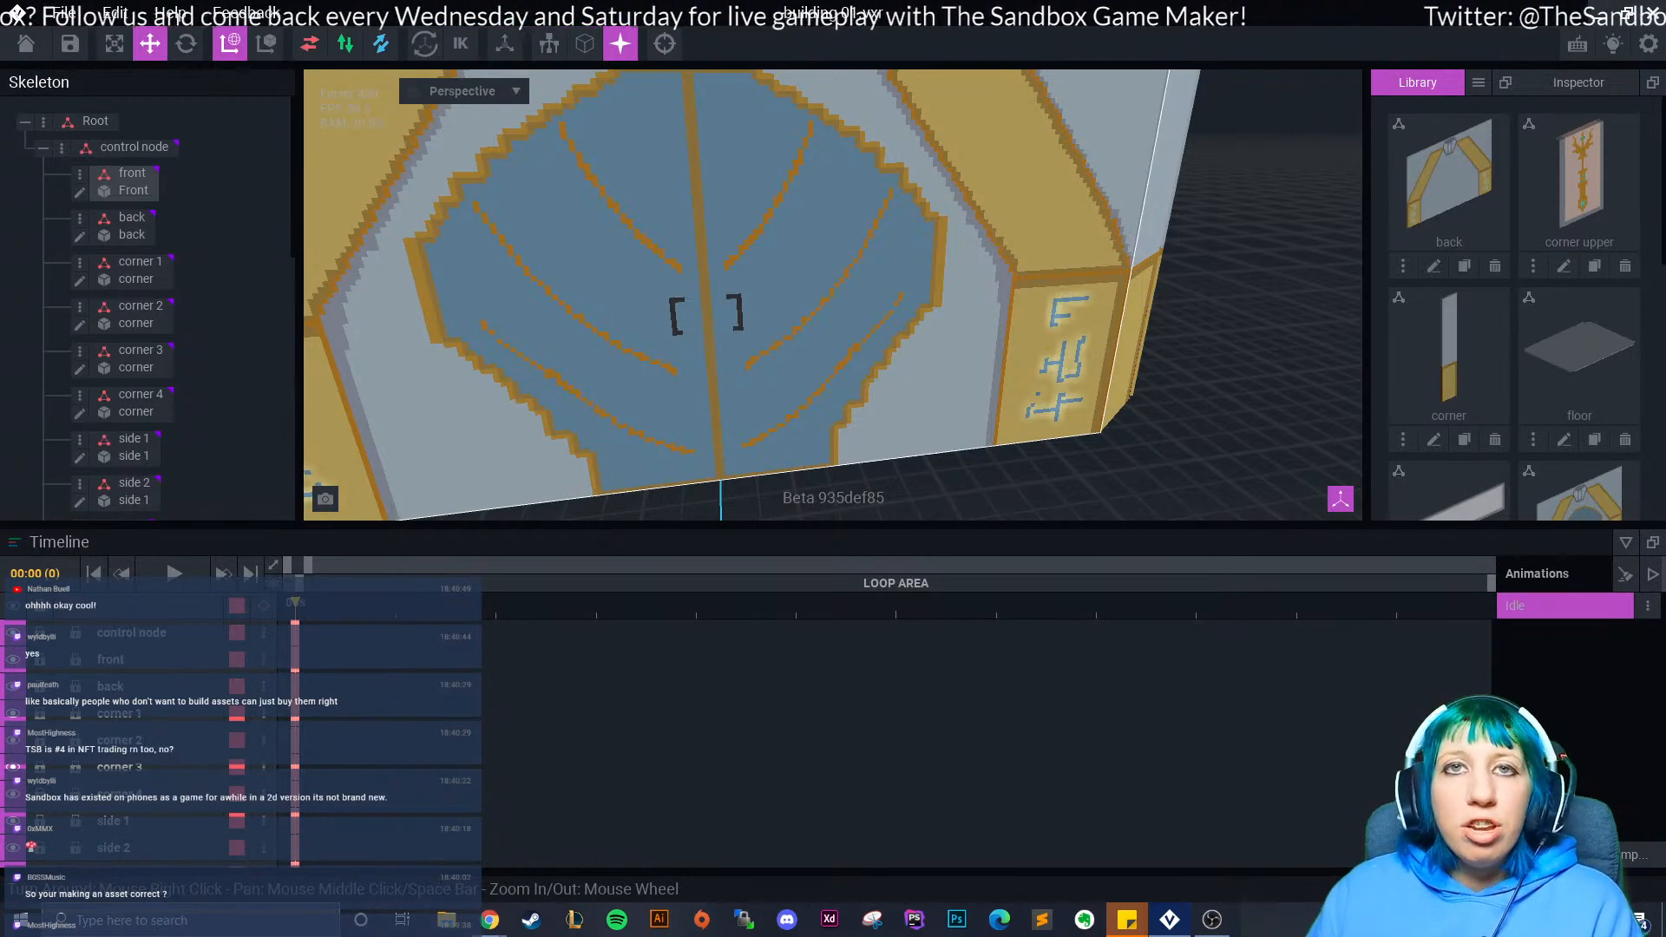
scroll(833, 295, down, 5)
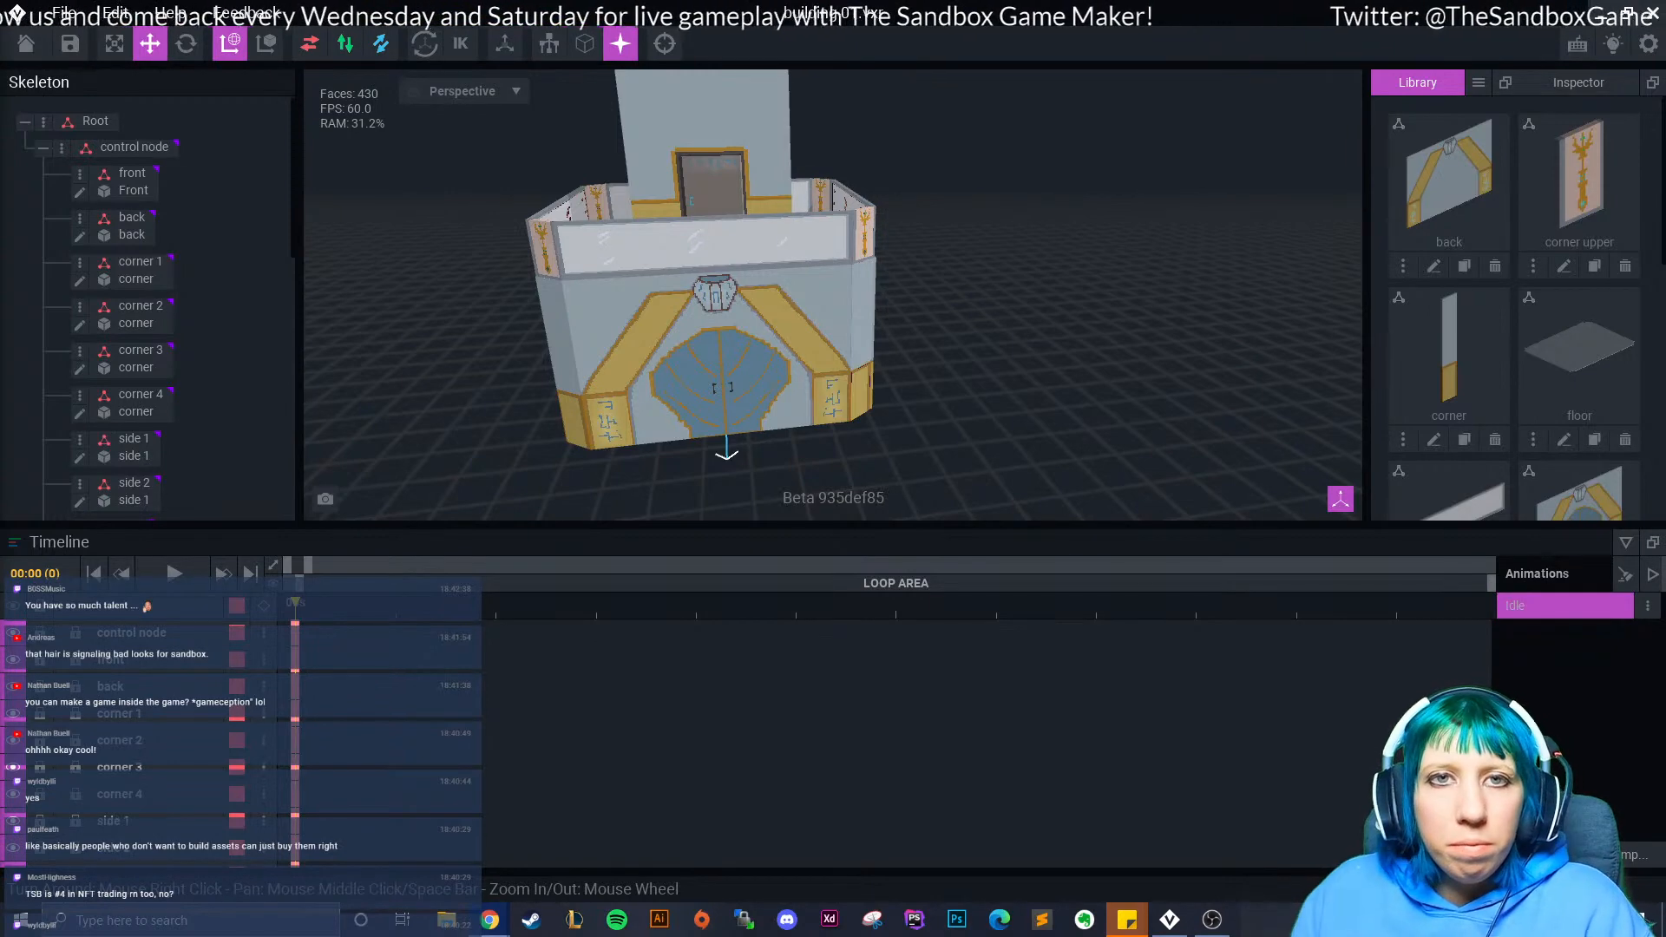
- Switch to the web browser and open The Sandbox shop page
drag(0, 13, 416, 2)
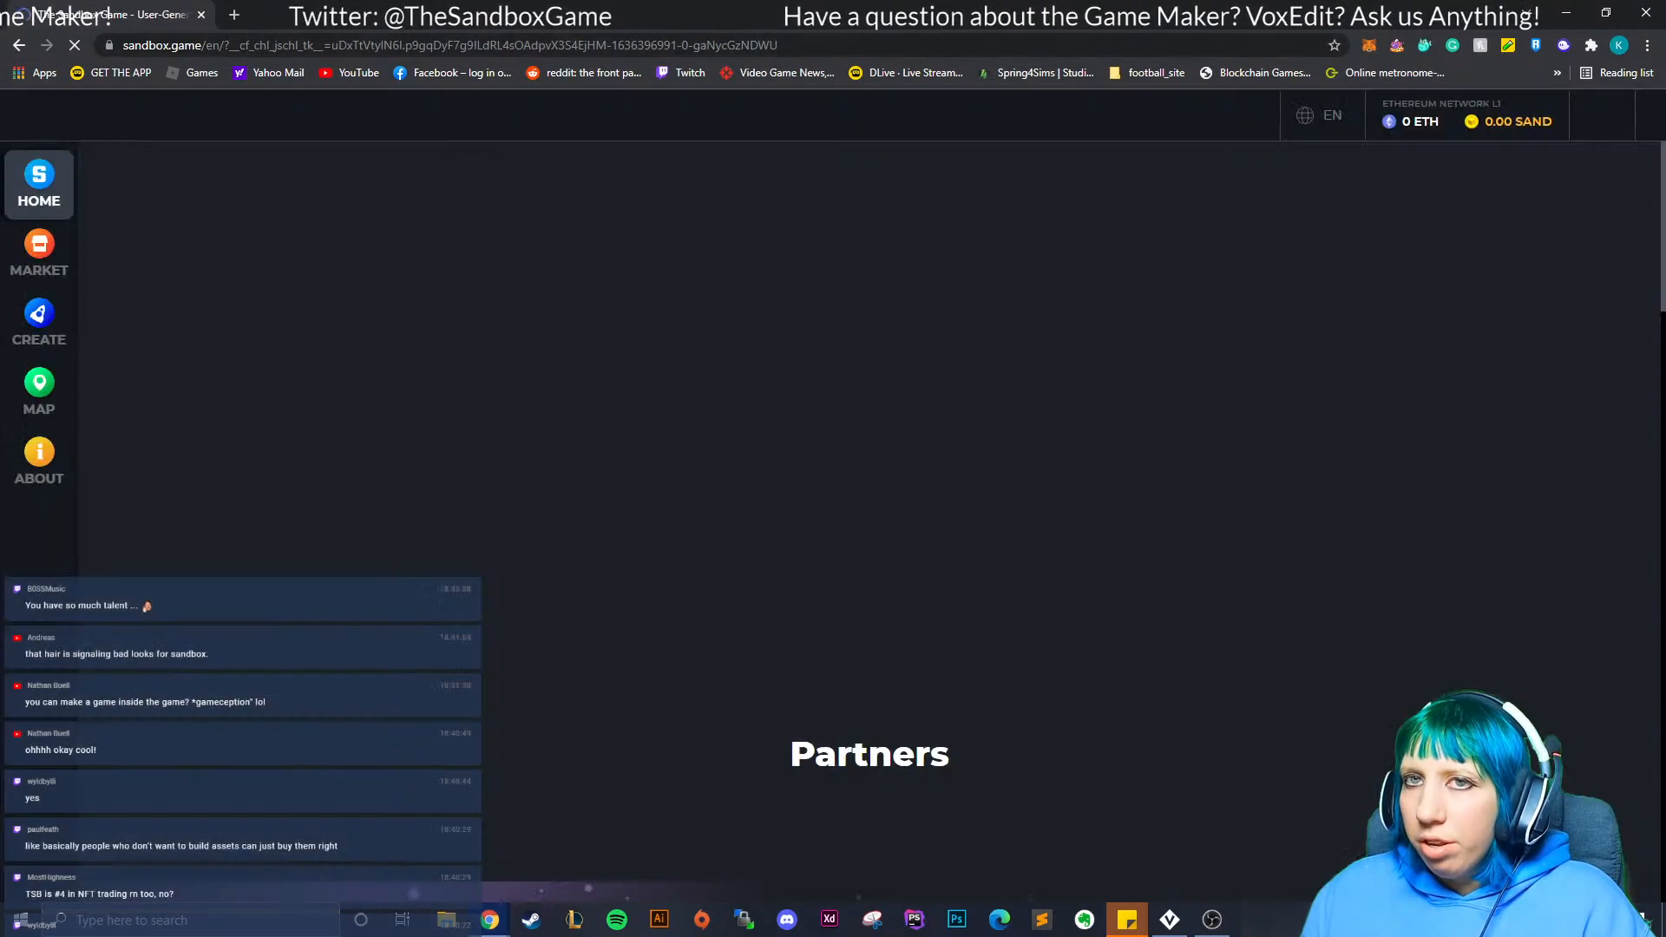
key(ctrl+l)
text(an)
key(BackSpace)
key(BackSpace)
text(sa)
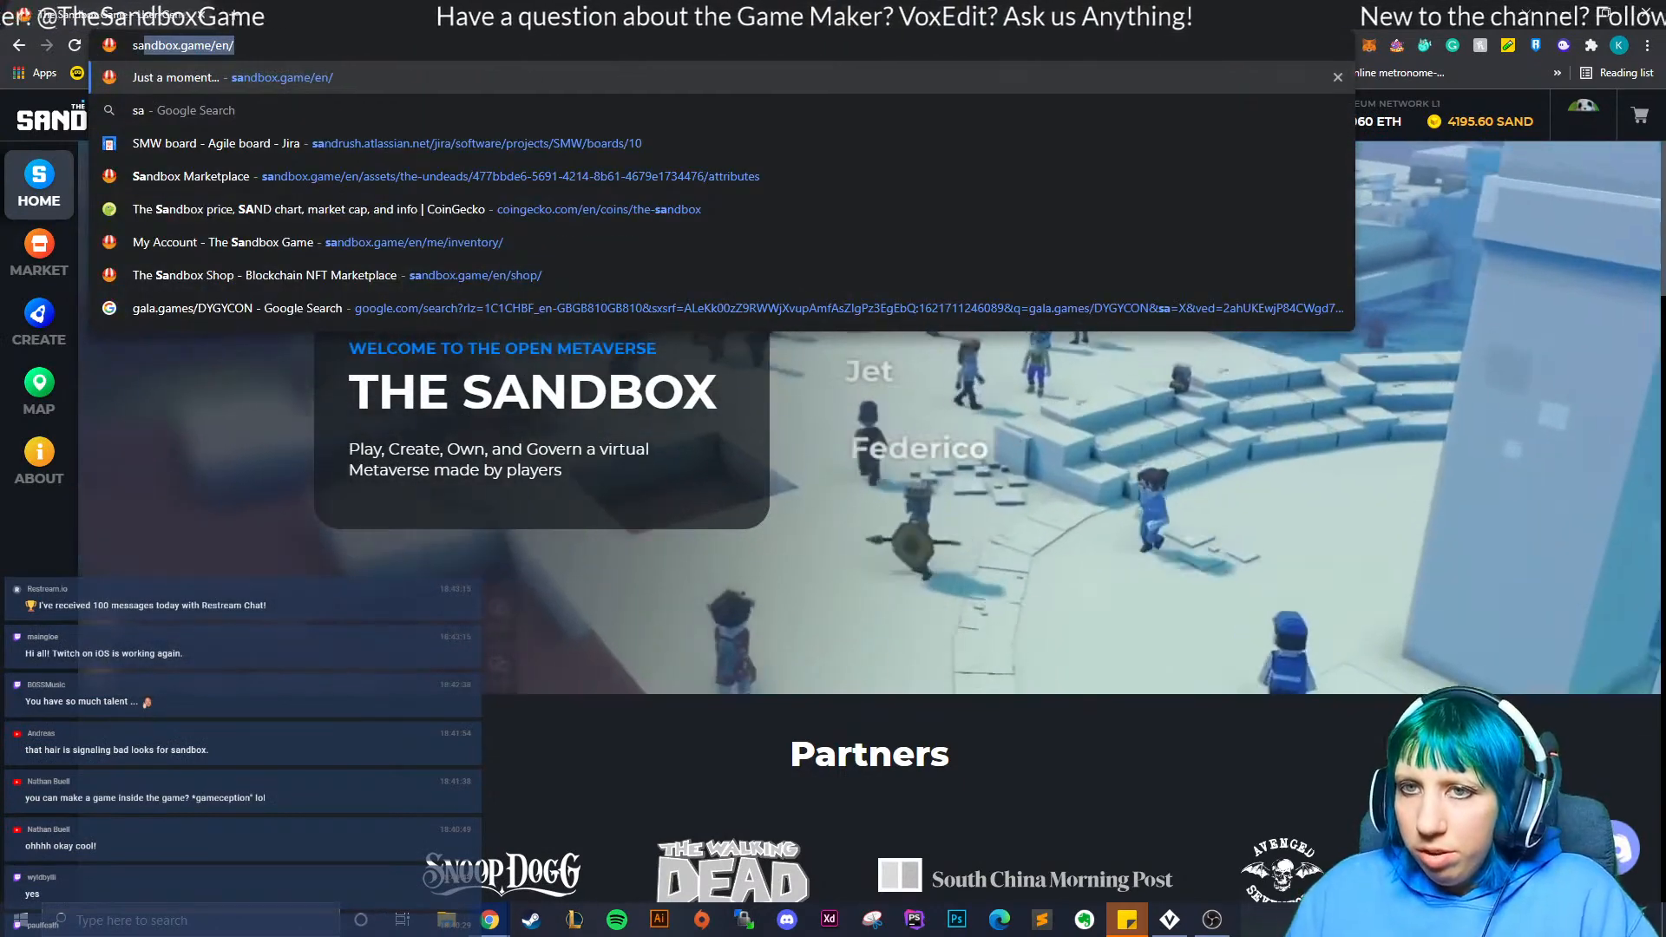
click(261, 275)
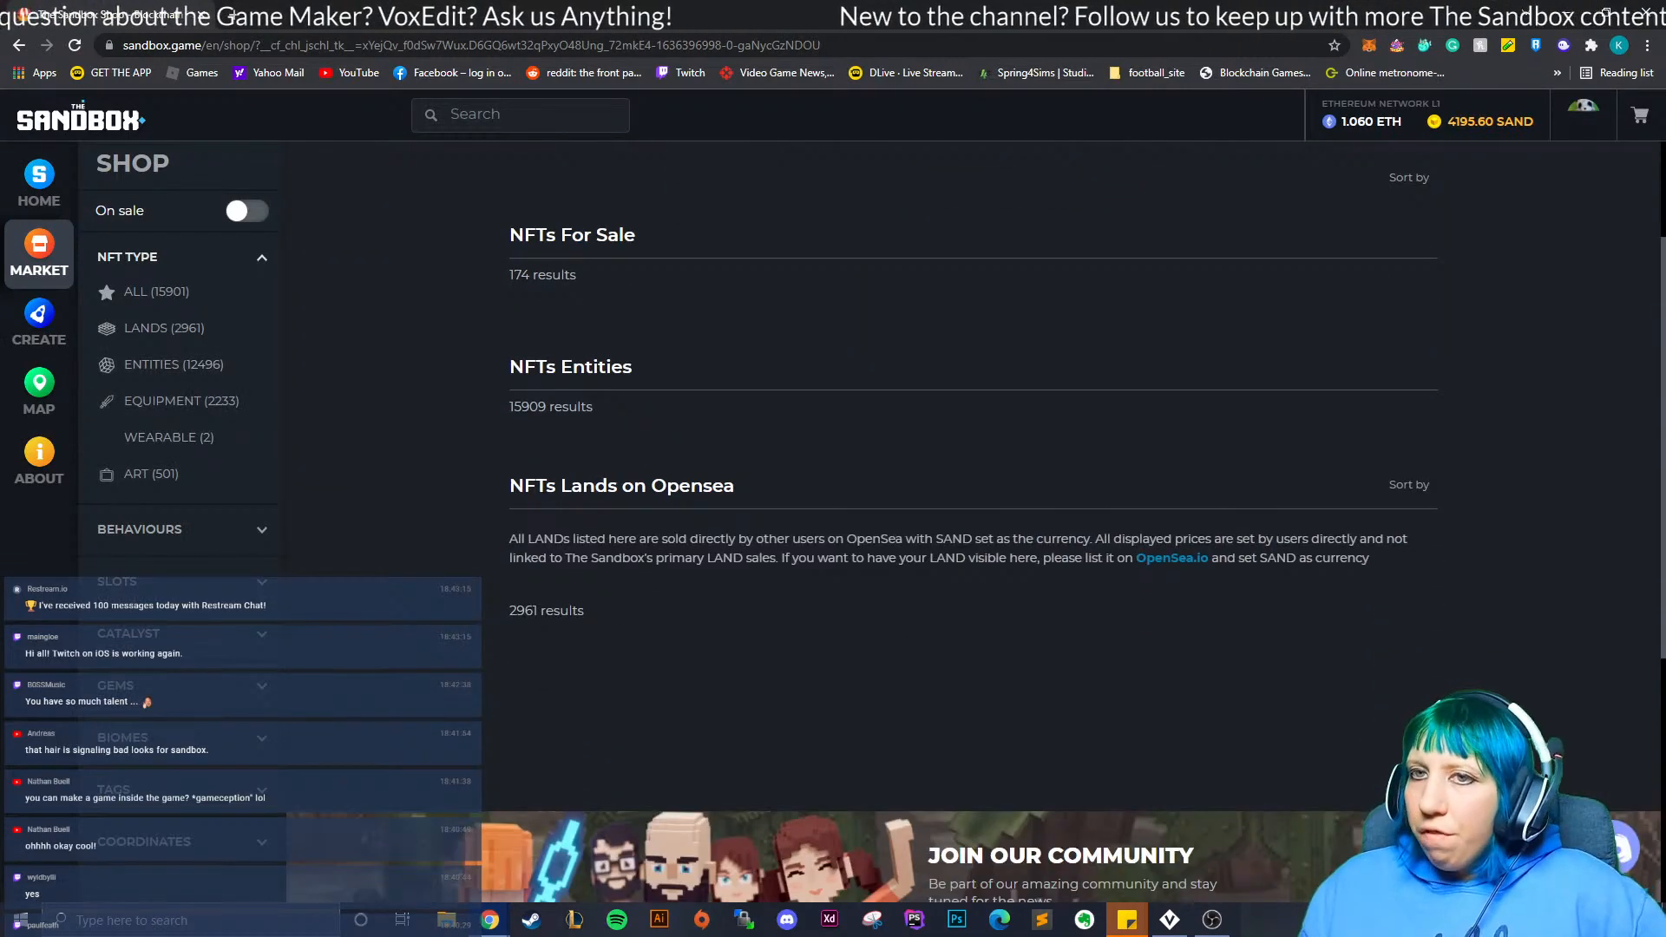
- Browse the NFT marketplace, filter it by Equipment and Entities, check the Create page and return to the market listings
scroll(972, 521, down, 3)
scroll(972, 520, up, 5)
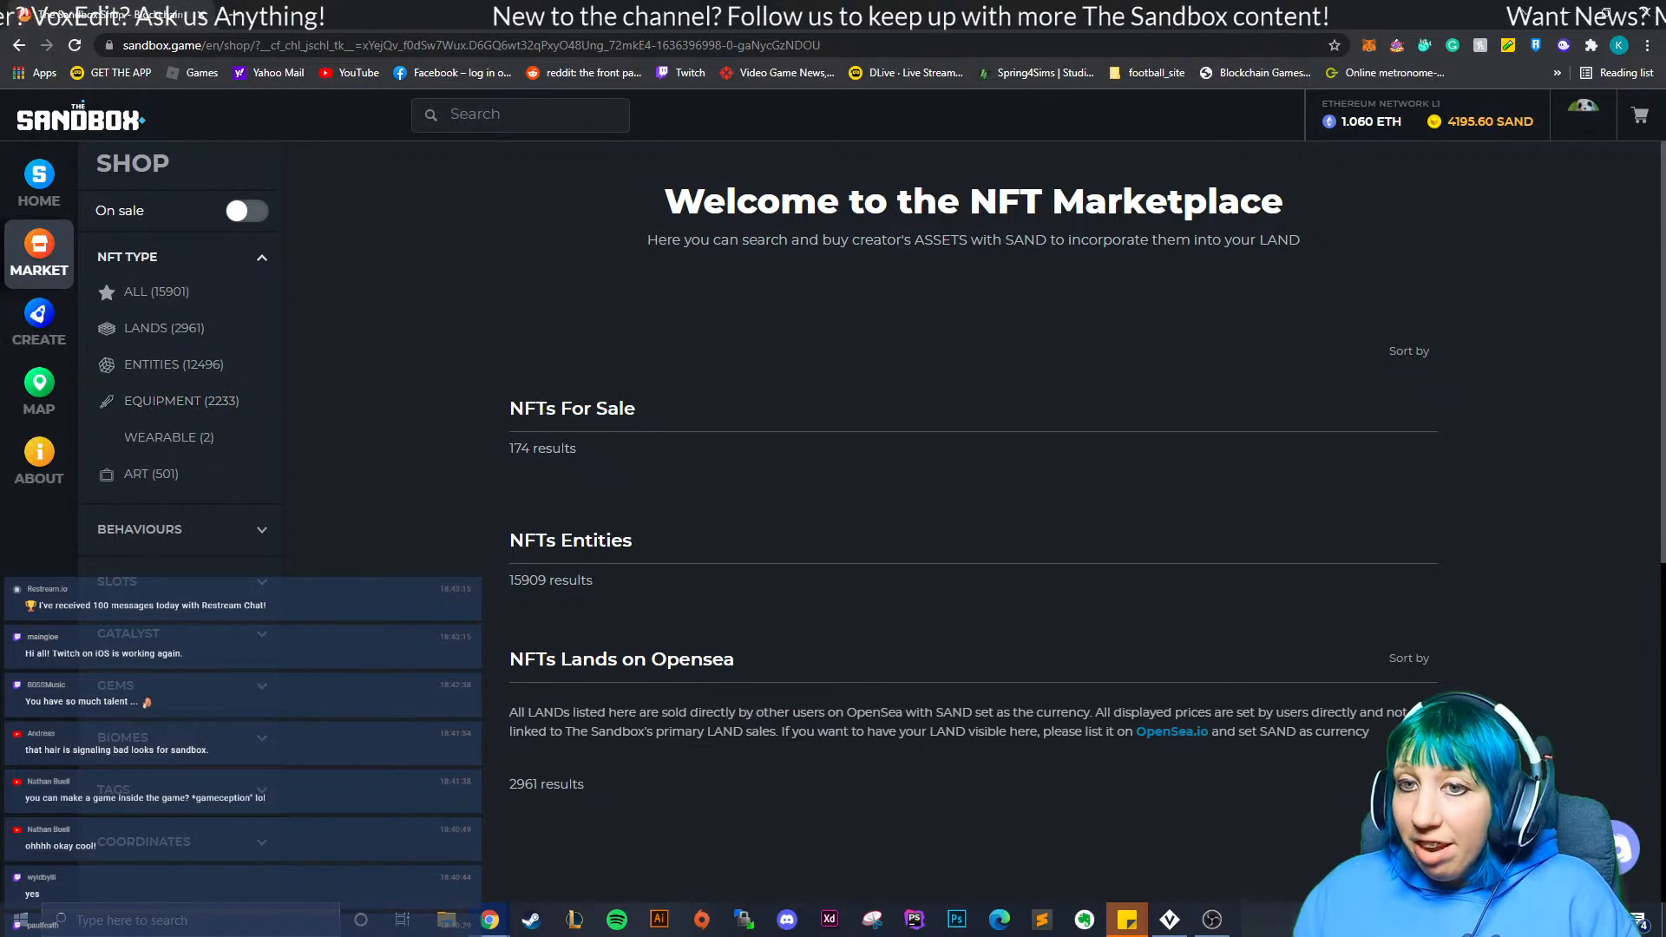
click(182, 401)
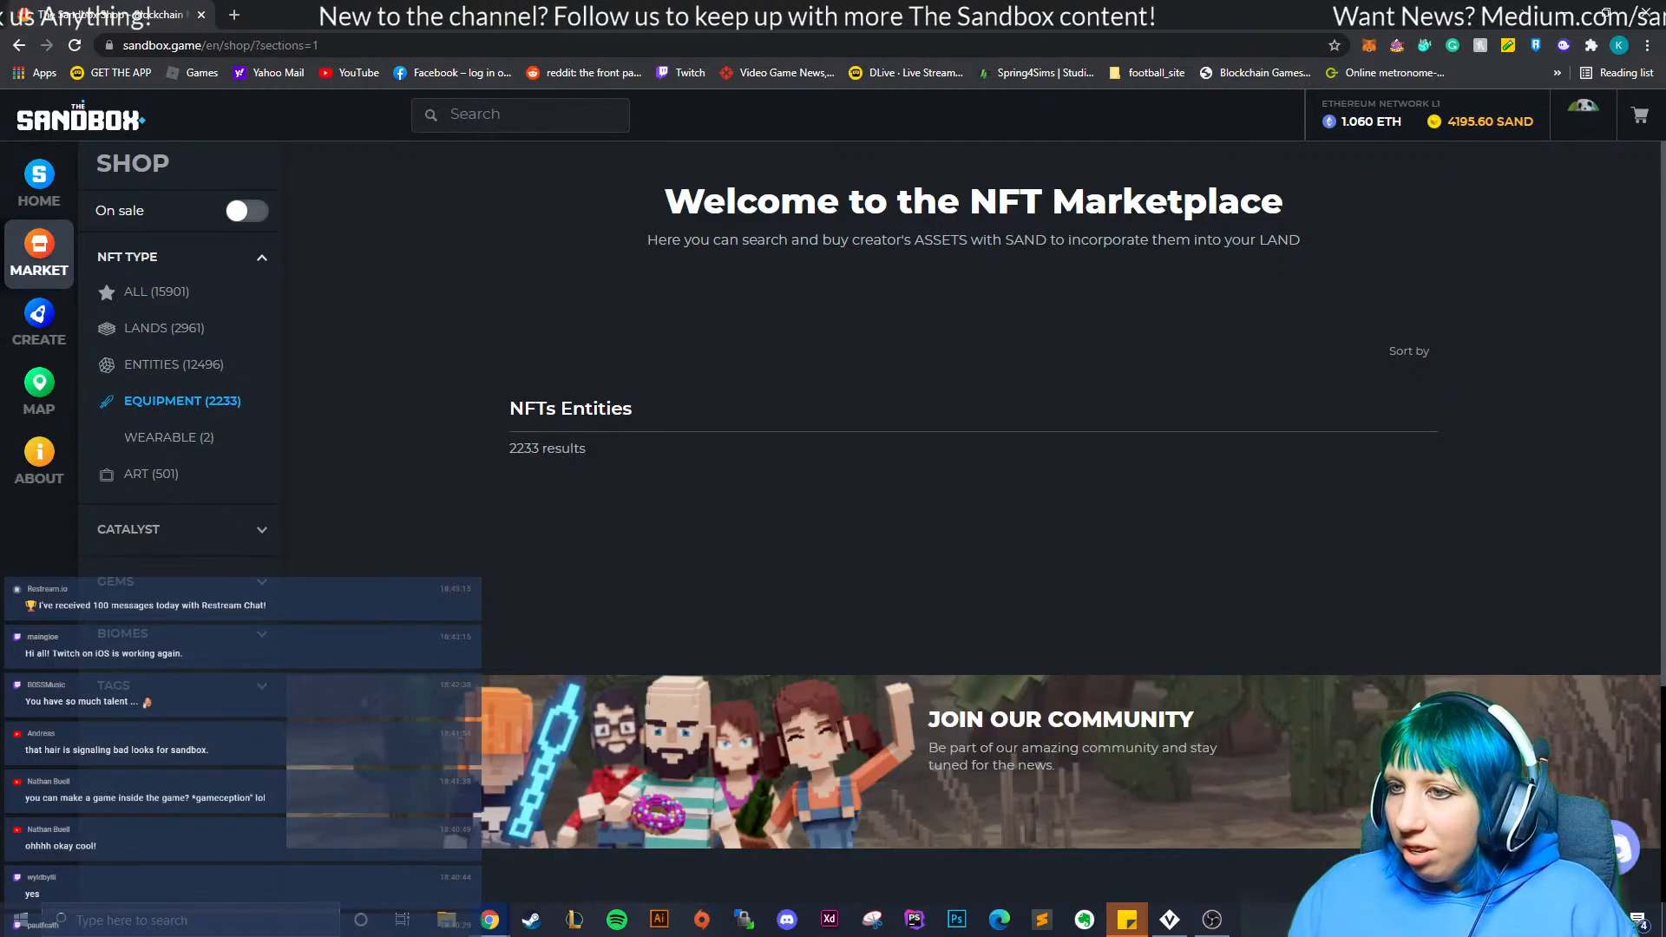
click(174, 365)
click(38, 321)
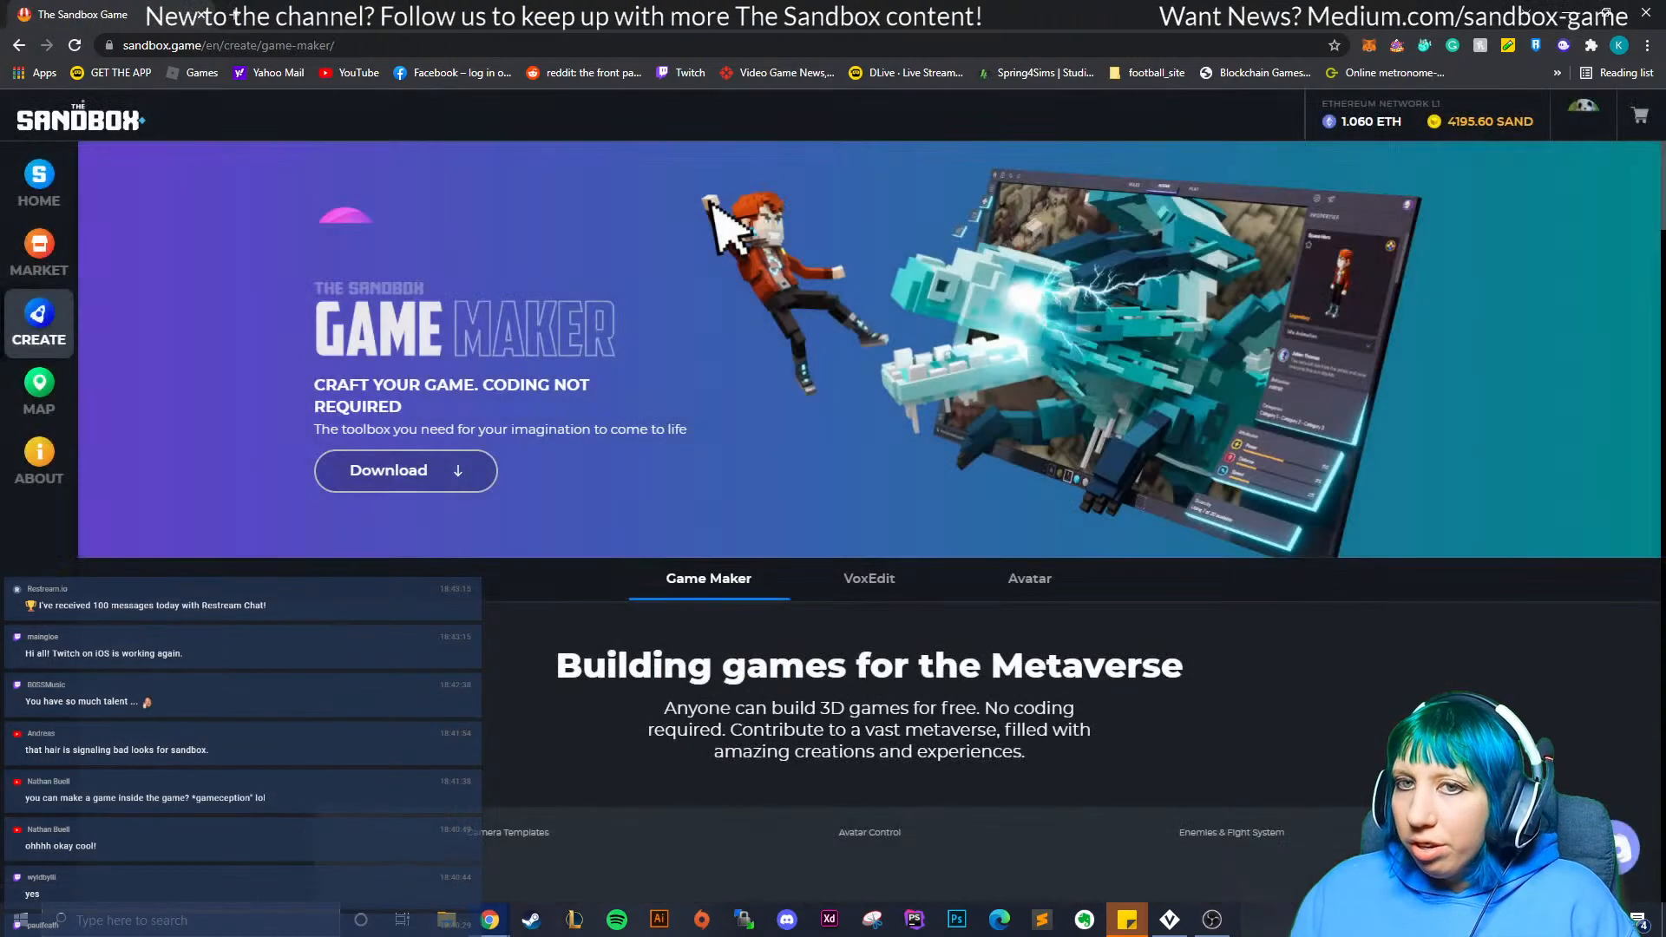
click(38, 254)
scroll(972, 520, down, 7)
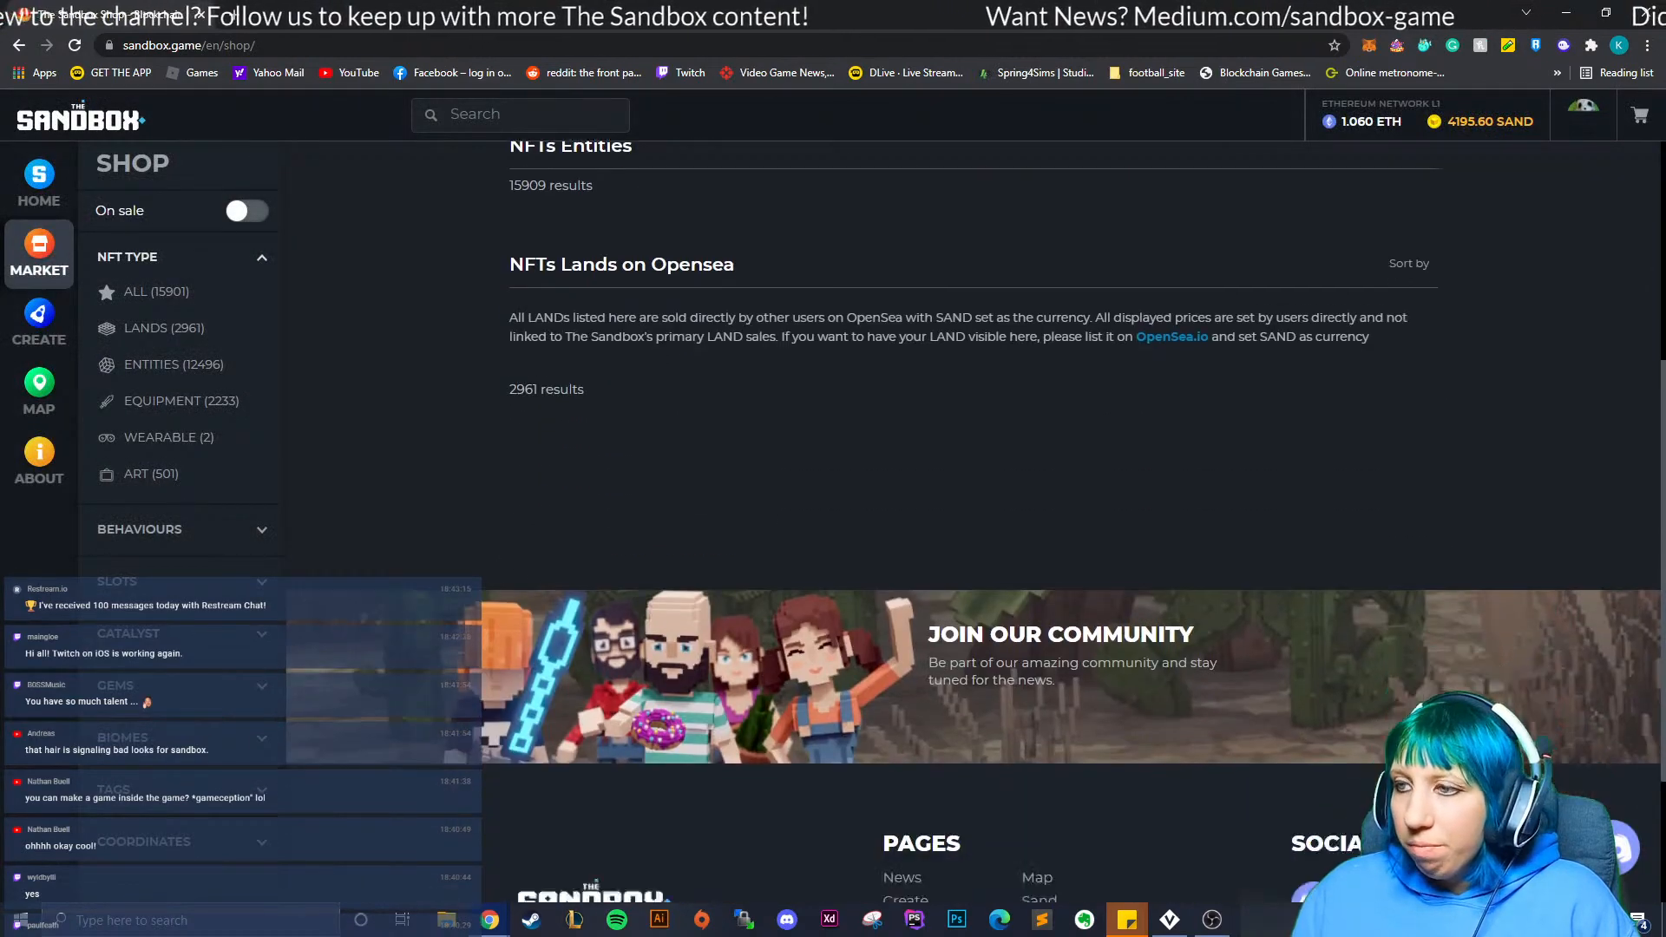
scroll(972, 521, up, 5)
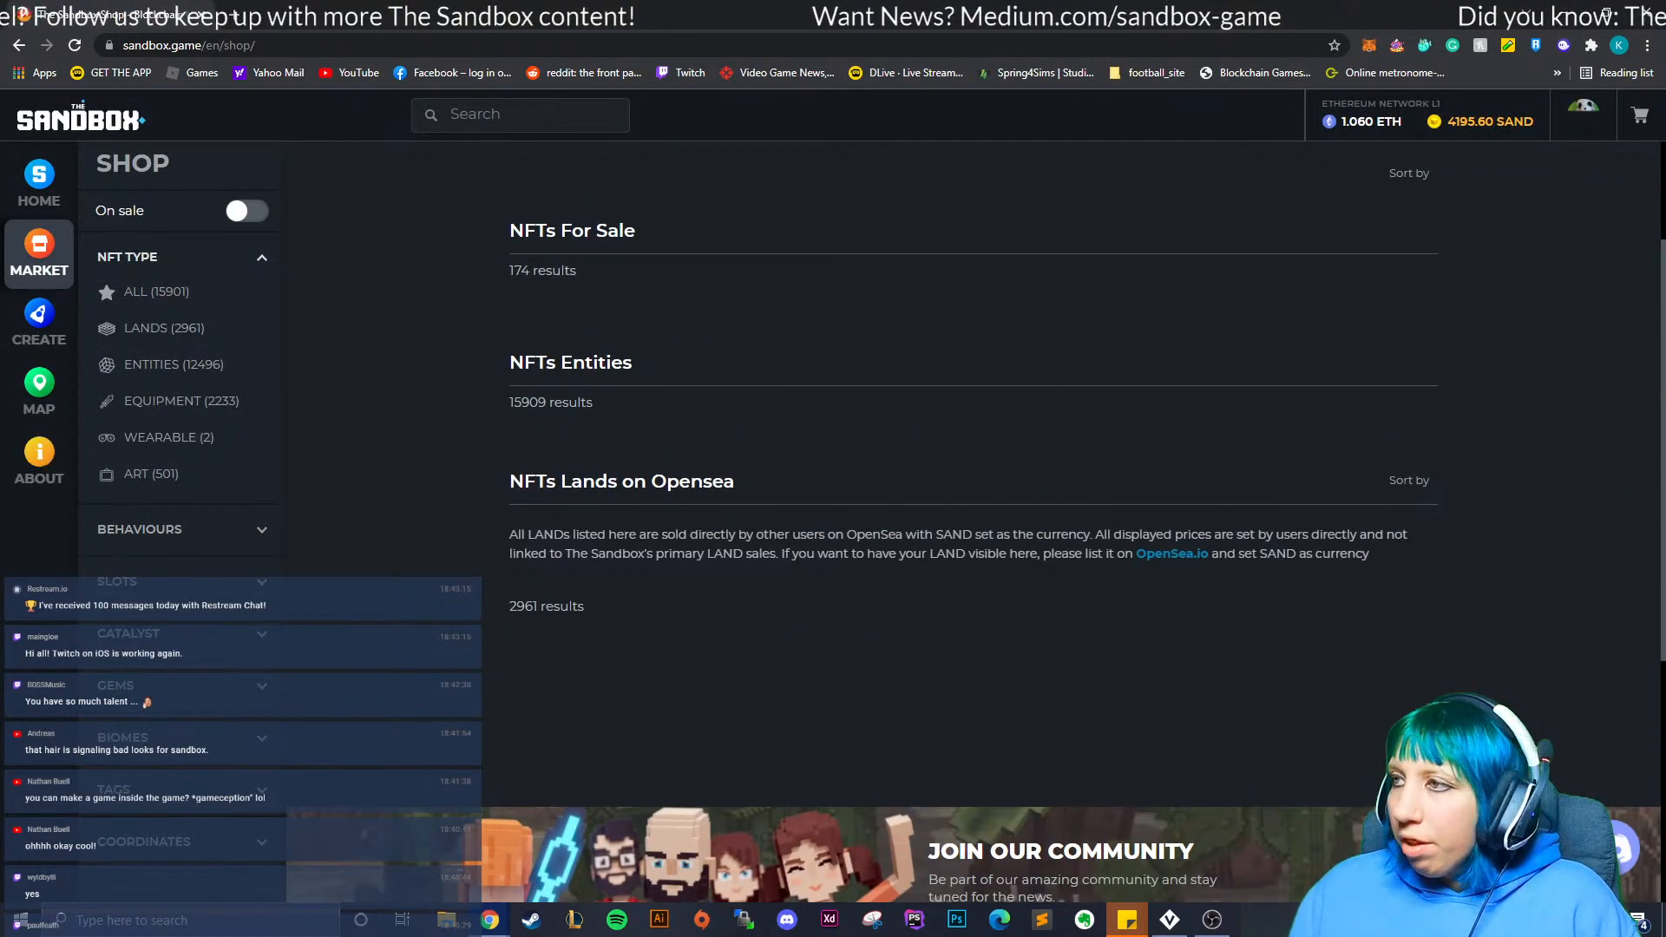
- Open the account's asset inventory, look through its items and view the Santa Panda asset
click(1584, 107)
click(1514, 161)
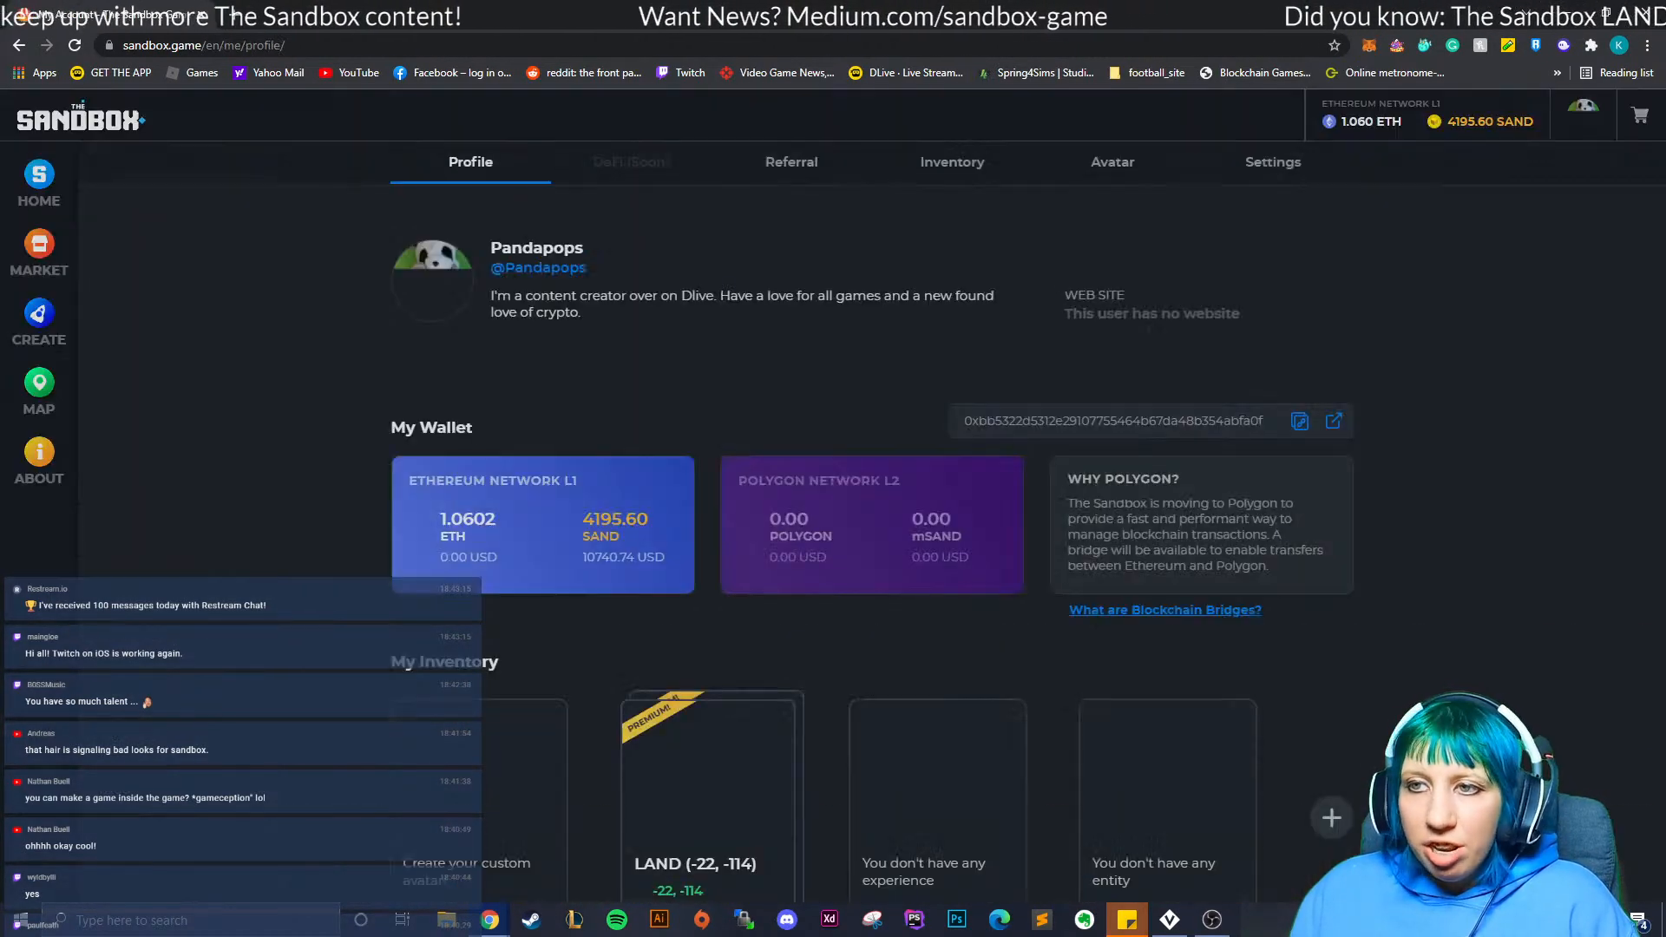
click(952, 162)
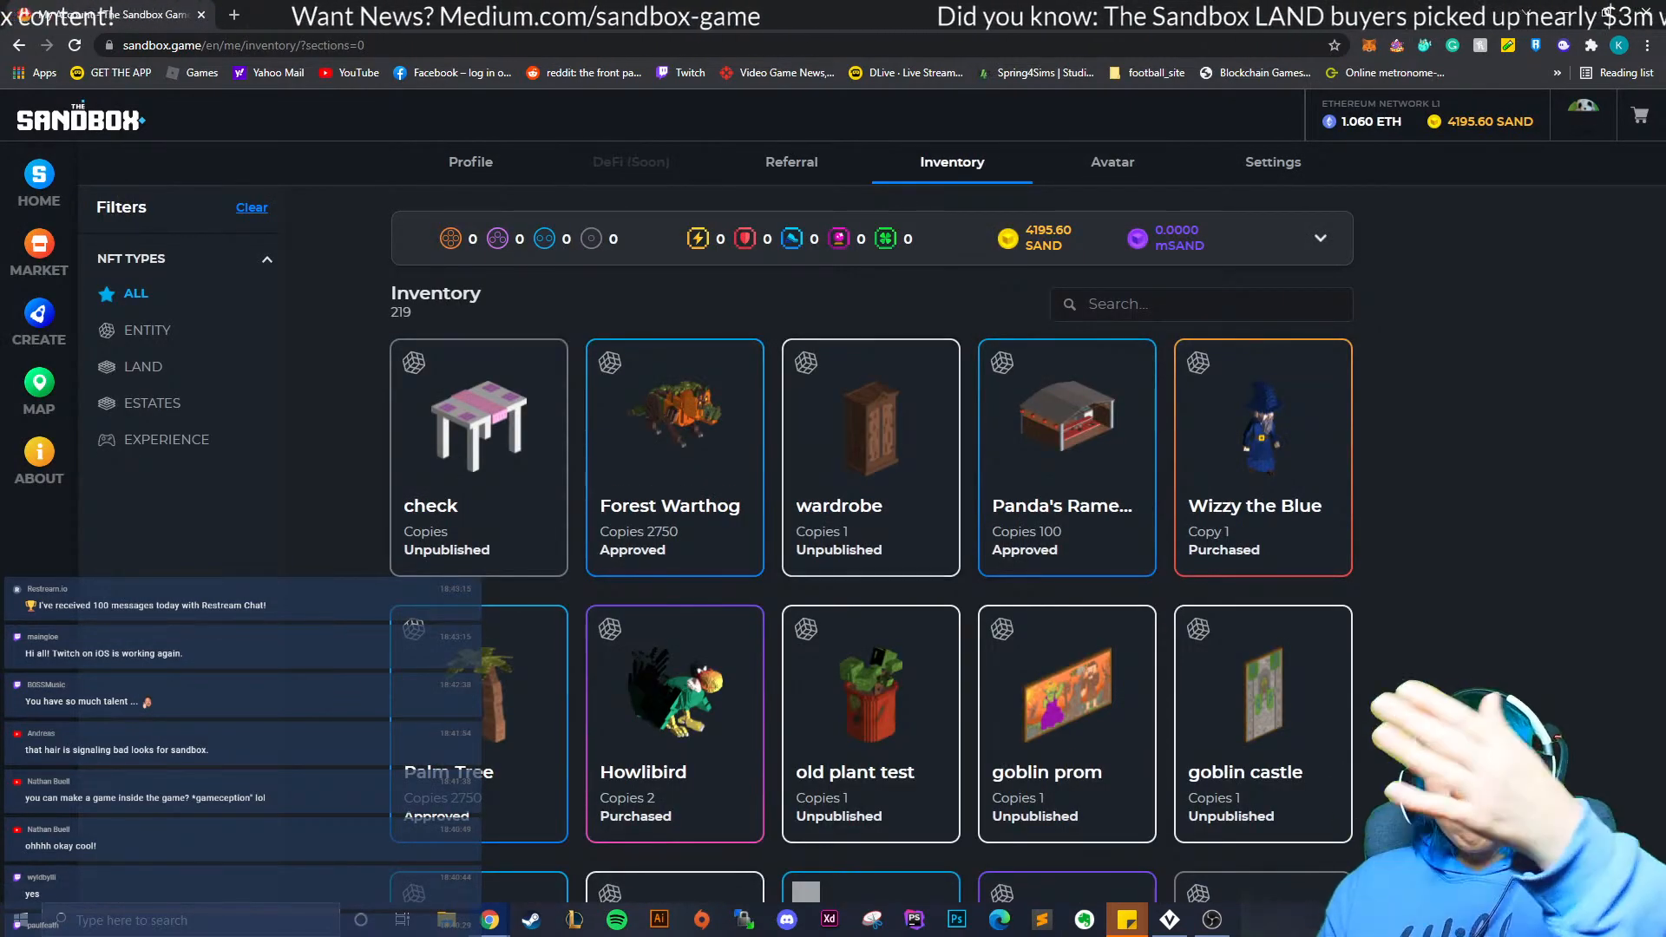
scroll(868, 521, down, 2)
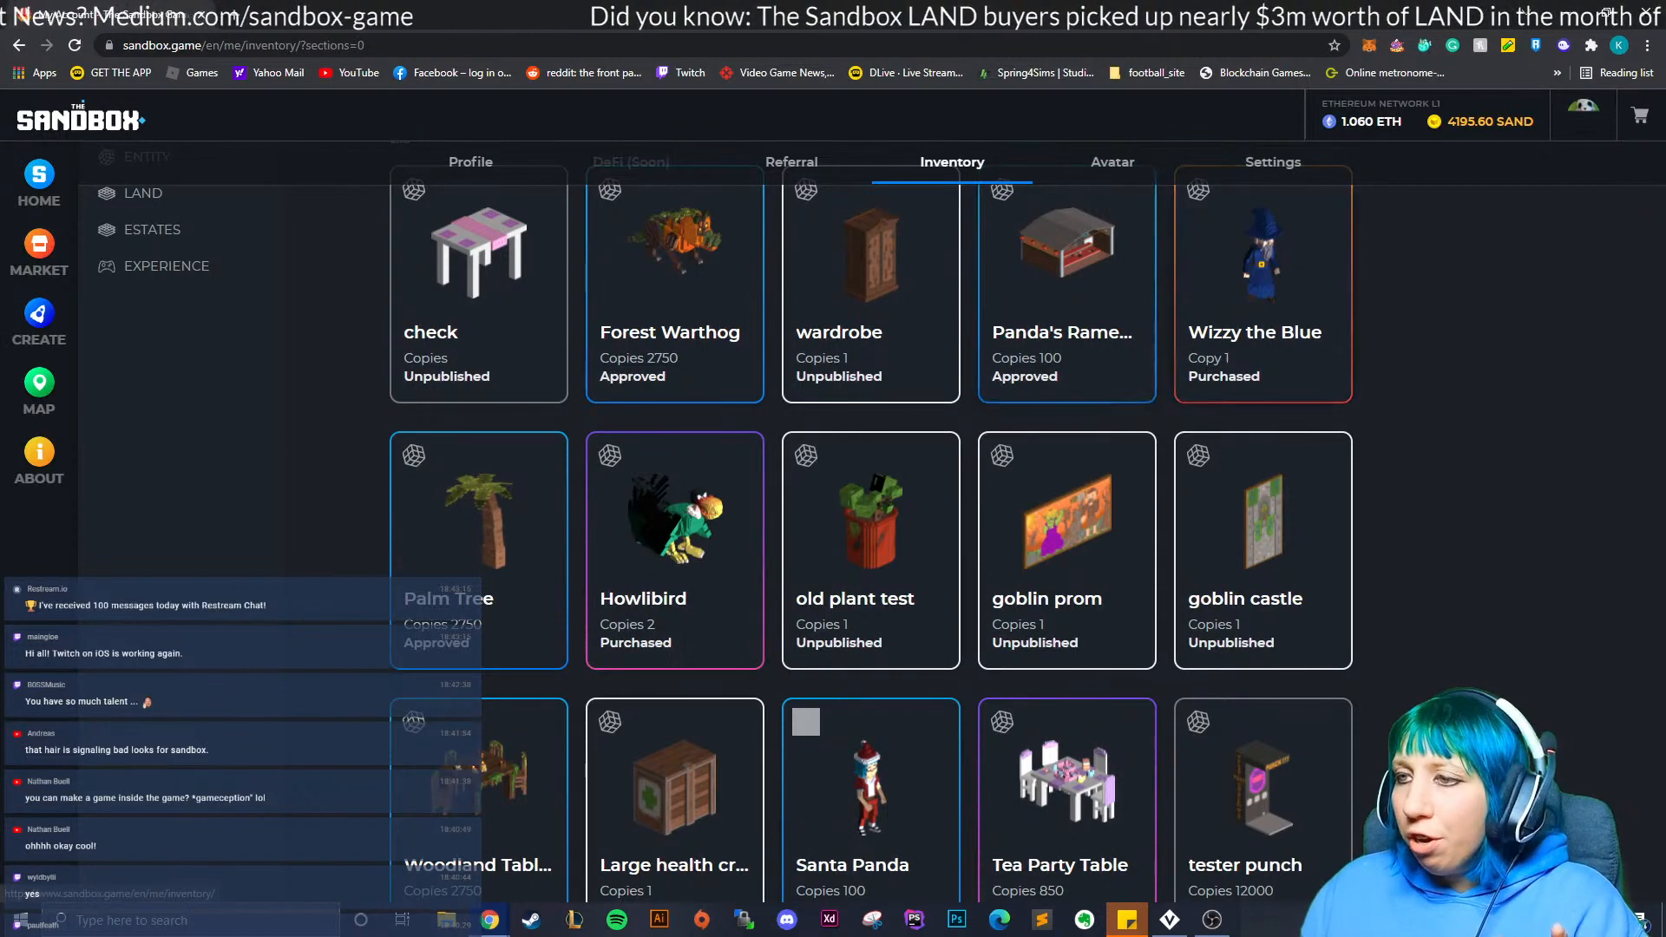
scroll(870, 521, down, 2)
scroll(870, 521, down, 3)
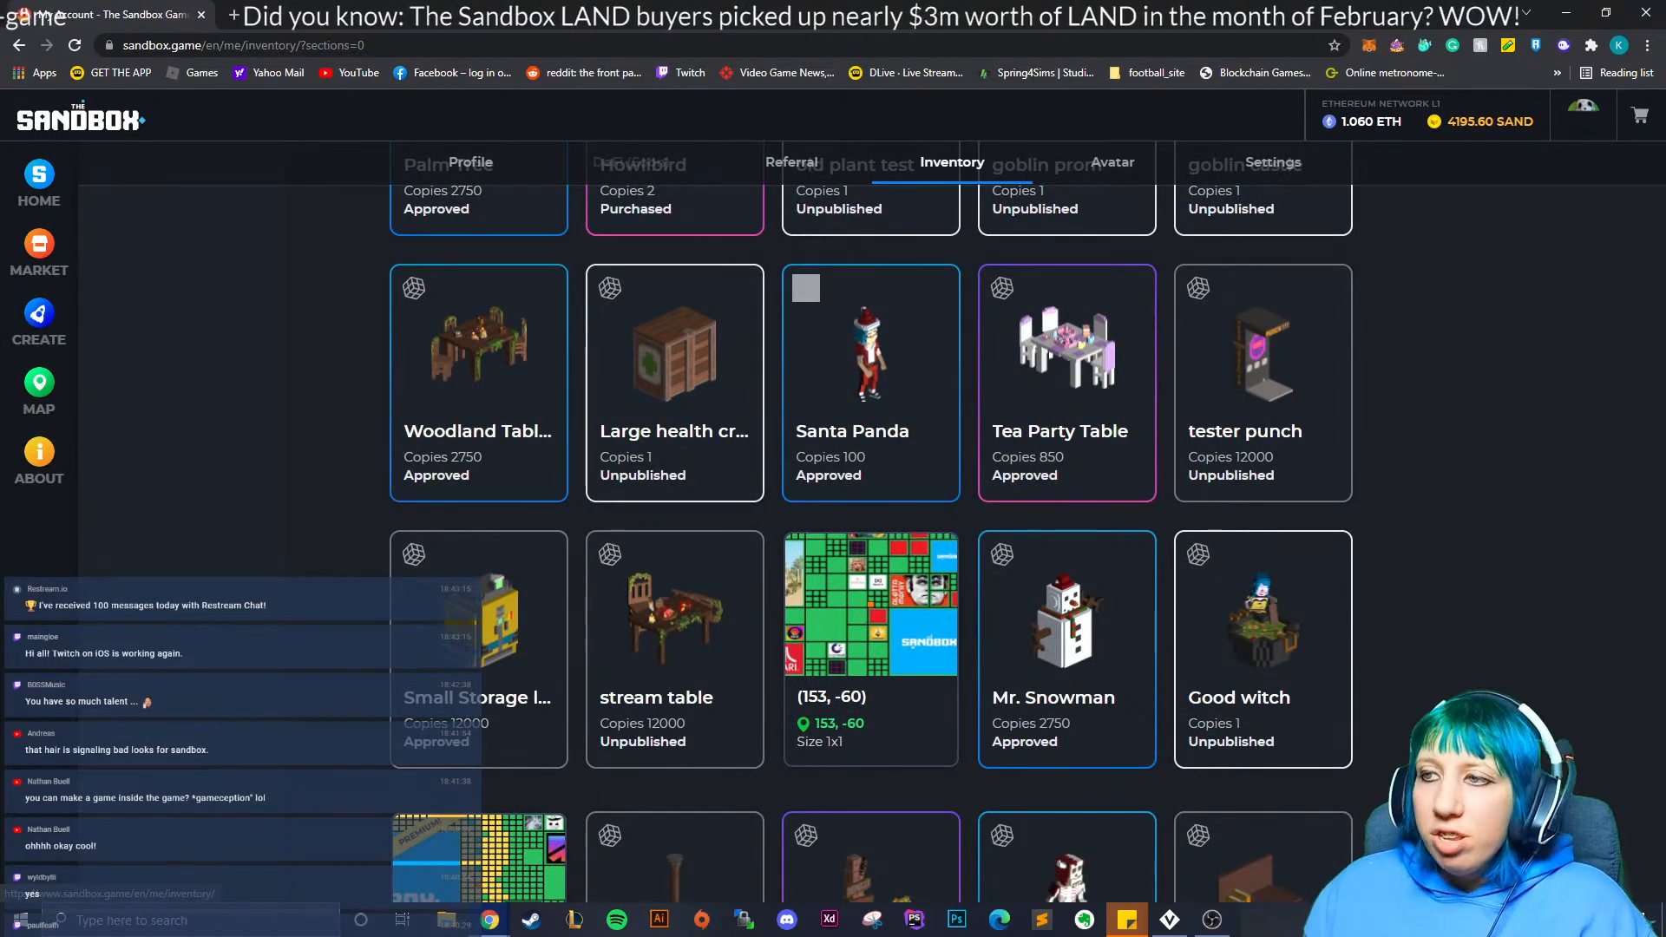
click(871, 374)
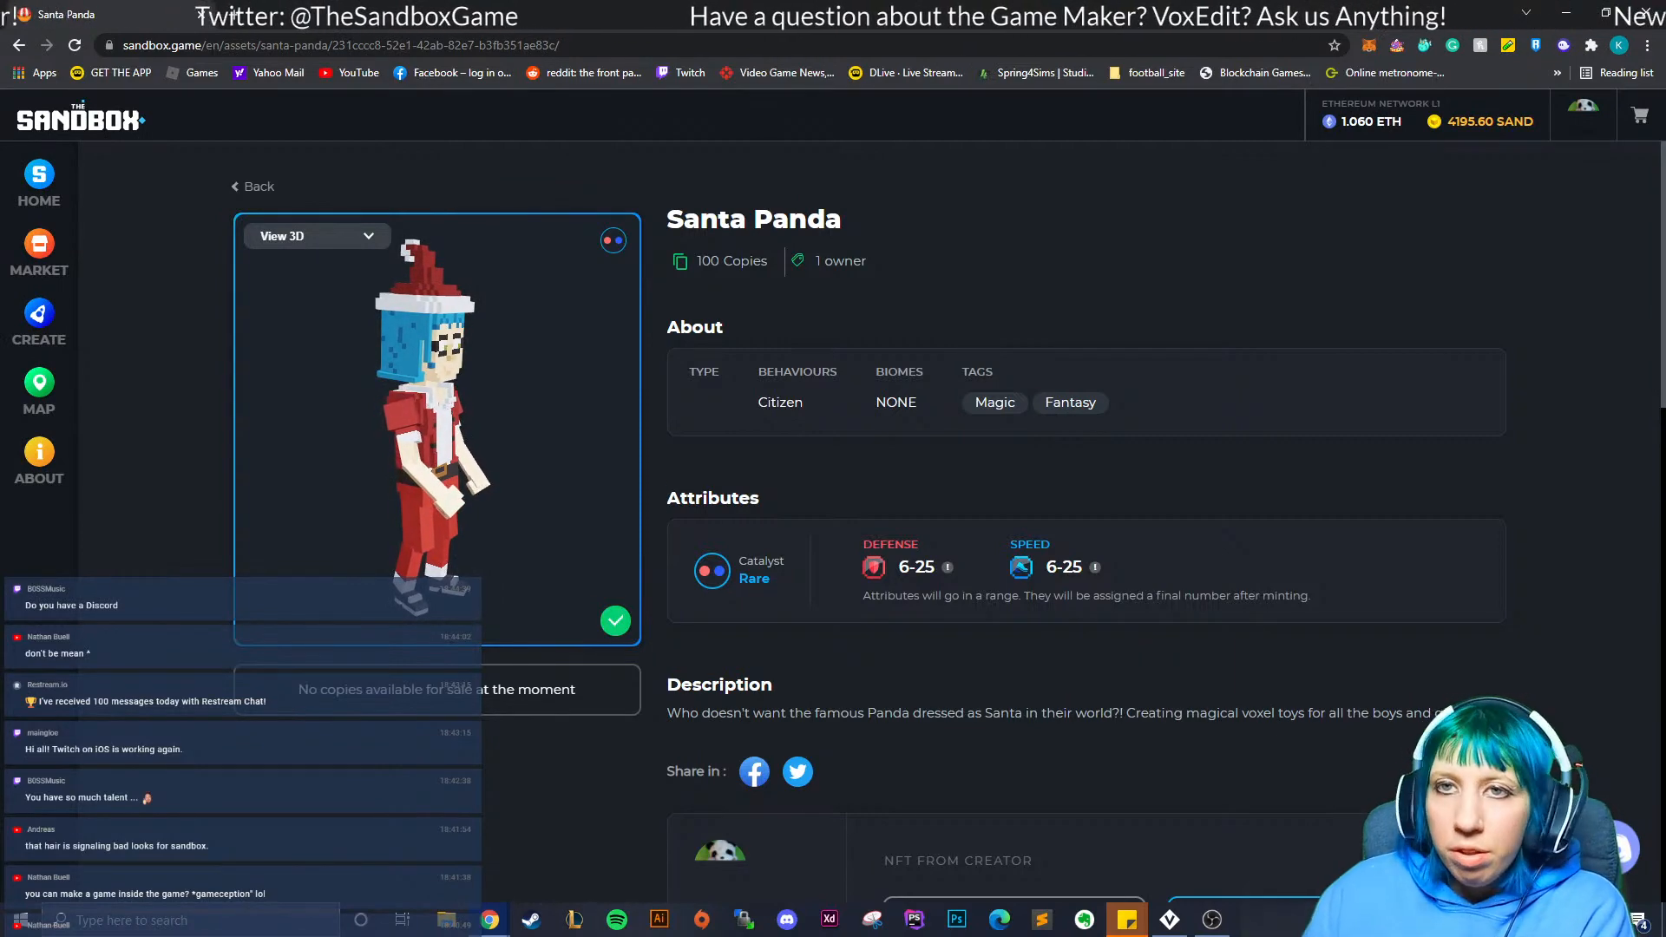
- Close the browser and examine the building's front arch, balcony wall and tower door from several angles
click(1646, 12)
right_drag(928, 374, 855, 382)
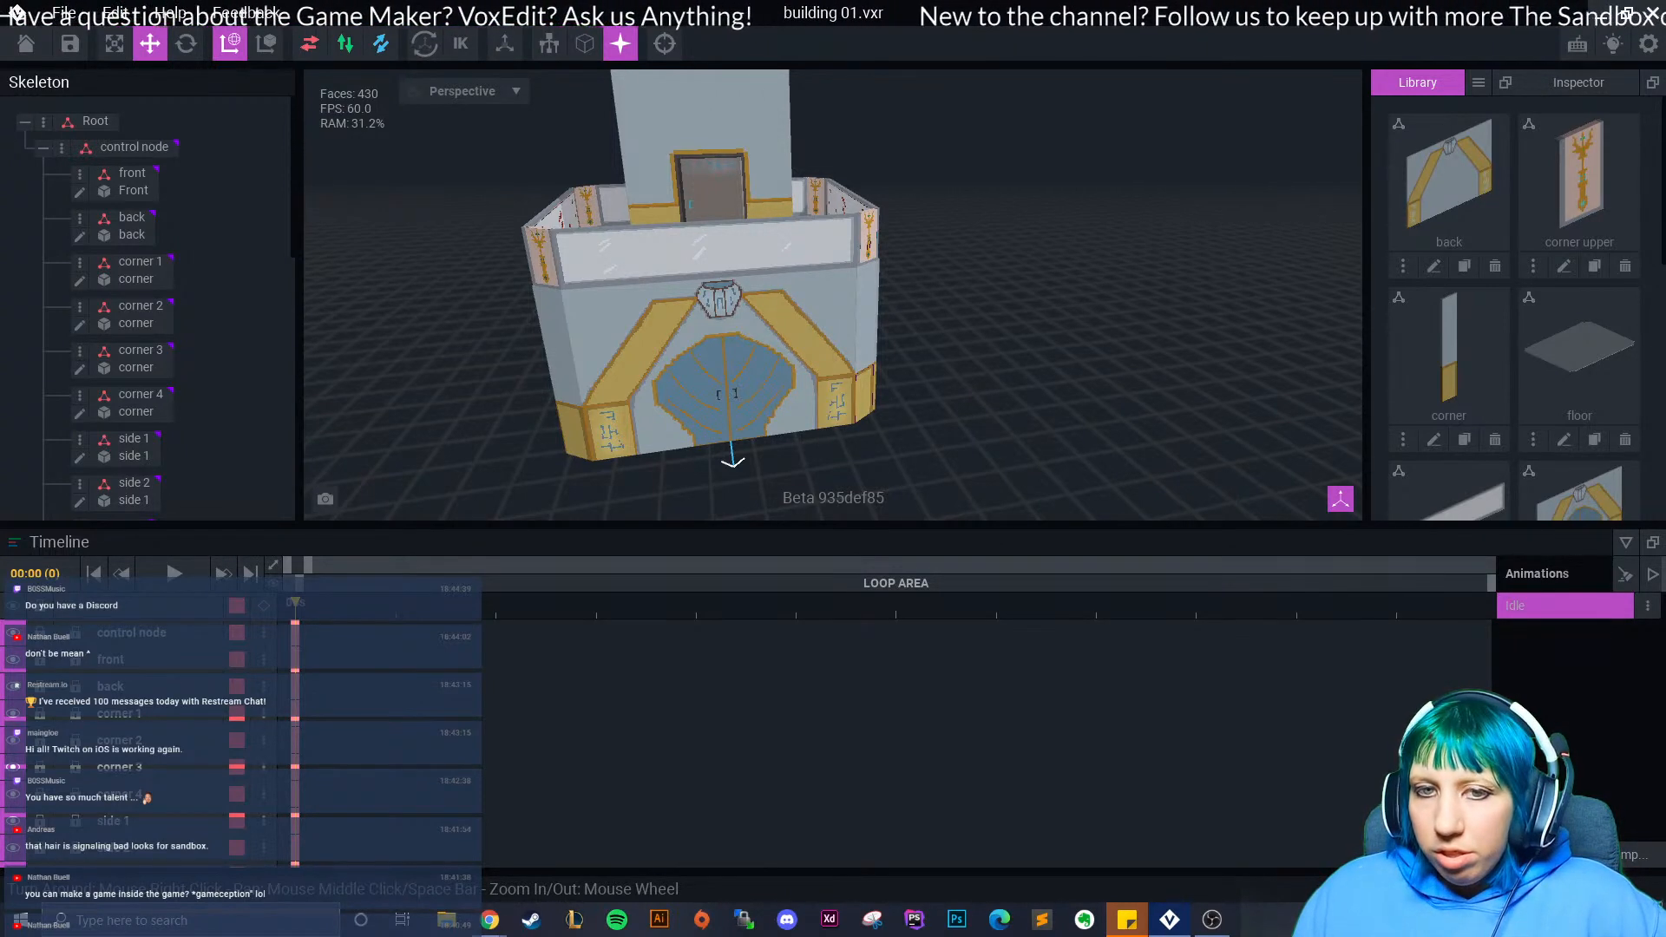
mouse_move(722, 304)
right_down()
mouse_move(654, 298)
mouse_move(681, 316)
mouse_move(720, 300)
right_up()
scroll(655, 297, up, 5)
scroll(654, 297, down, 5)
scroll(720, 300, up, 3)
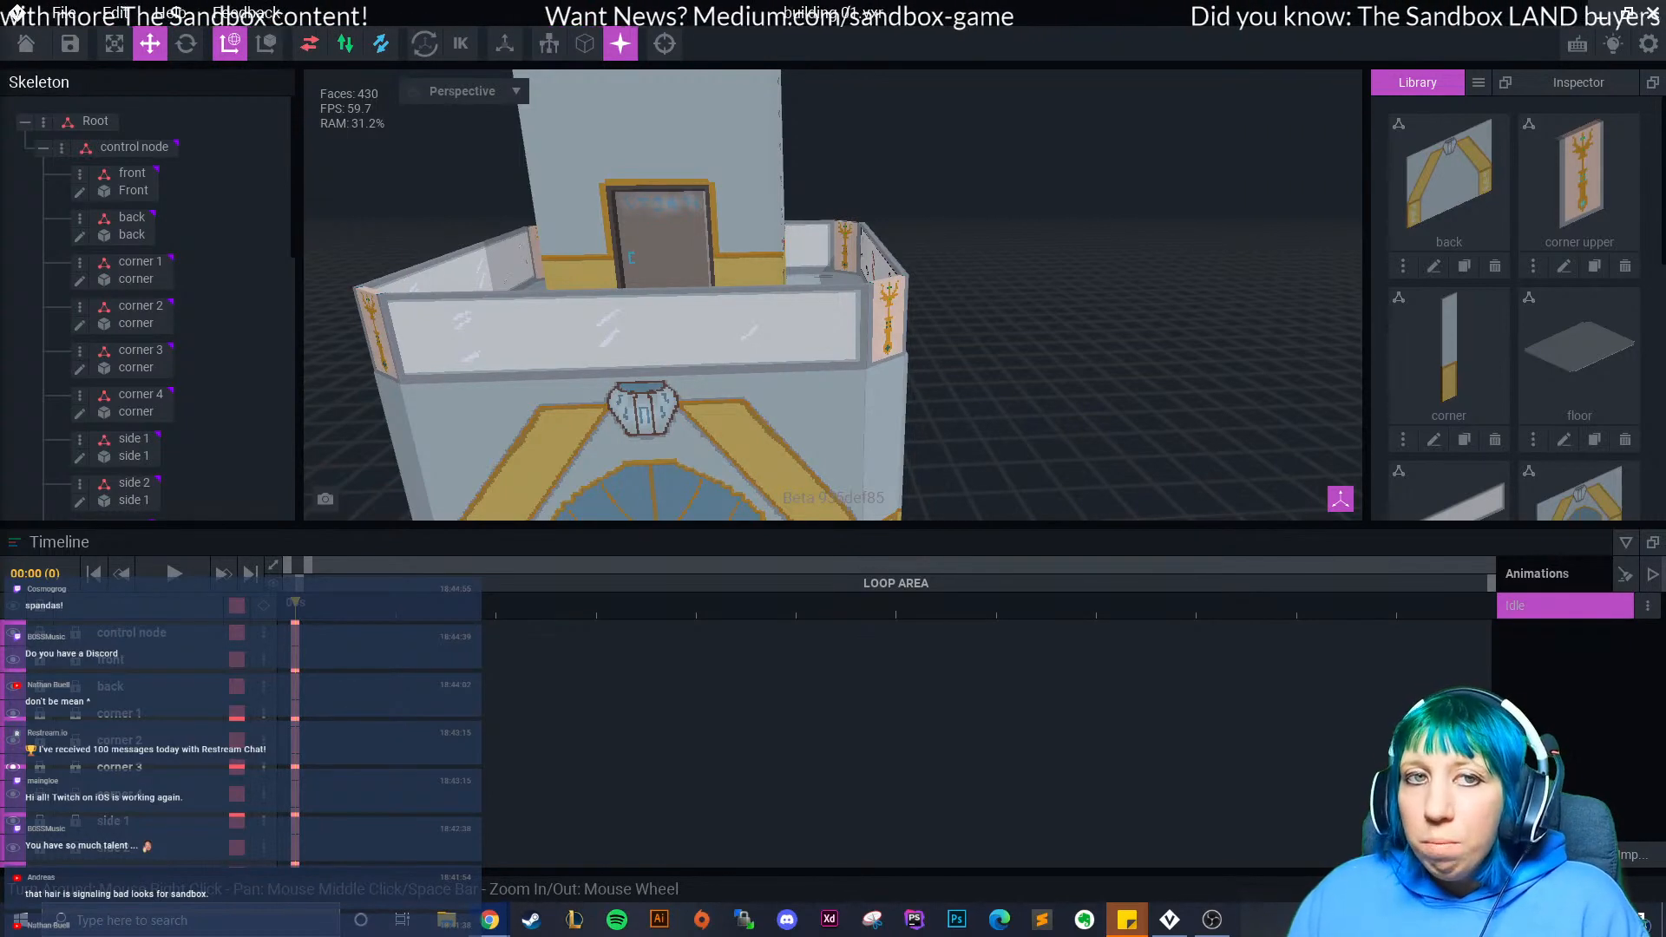
right_drag(694, 280, 730, 336)
middle_drag(731, 337, 812, 400)
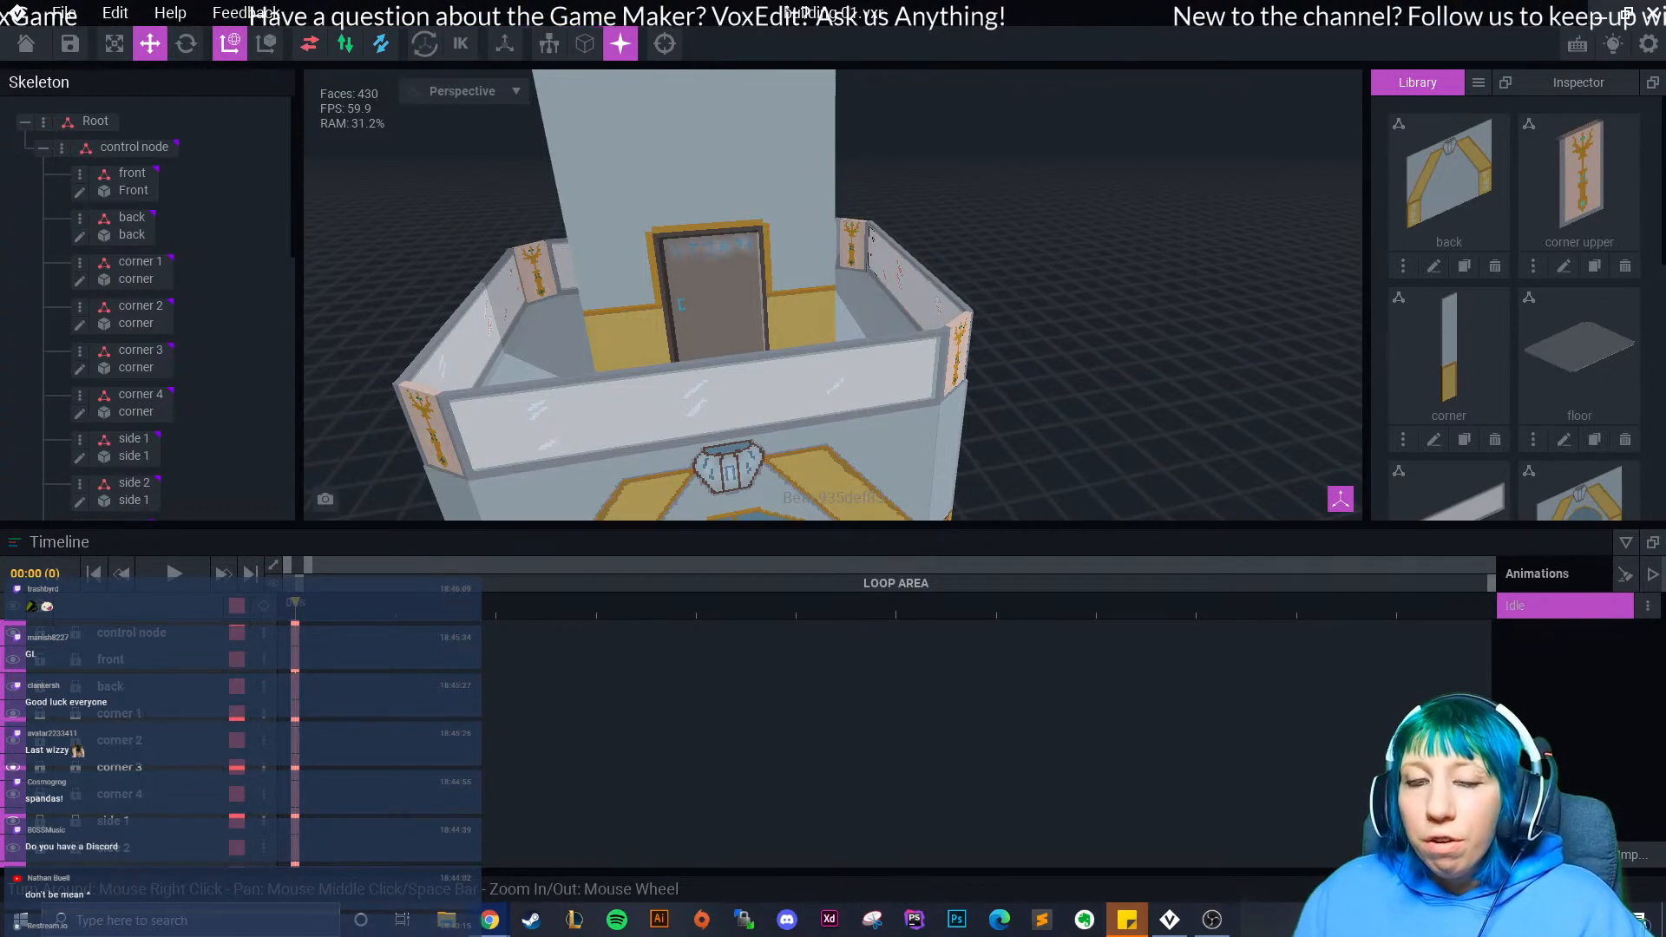
right_drag(833, 295, 954, 295)
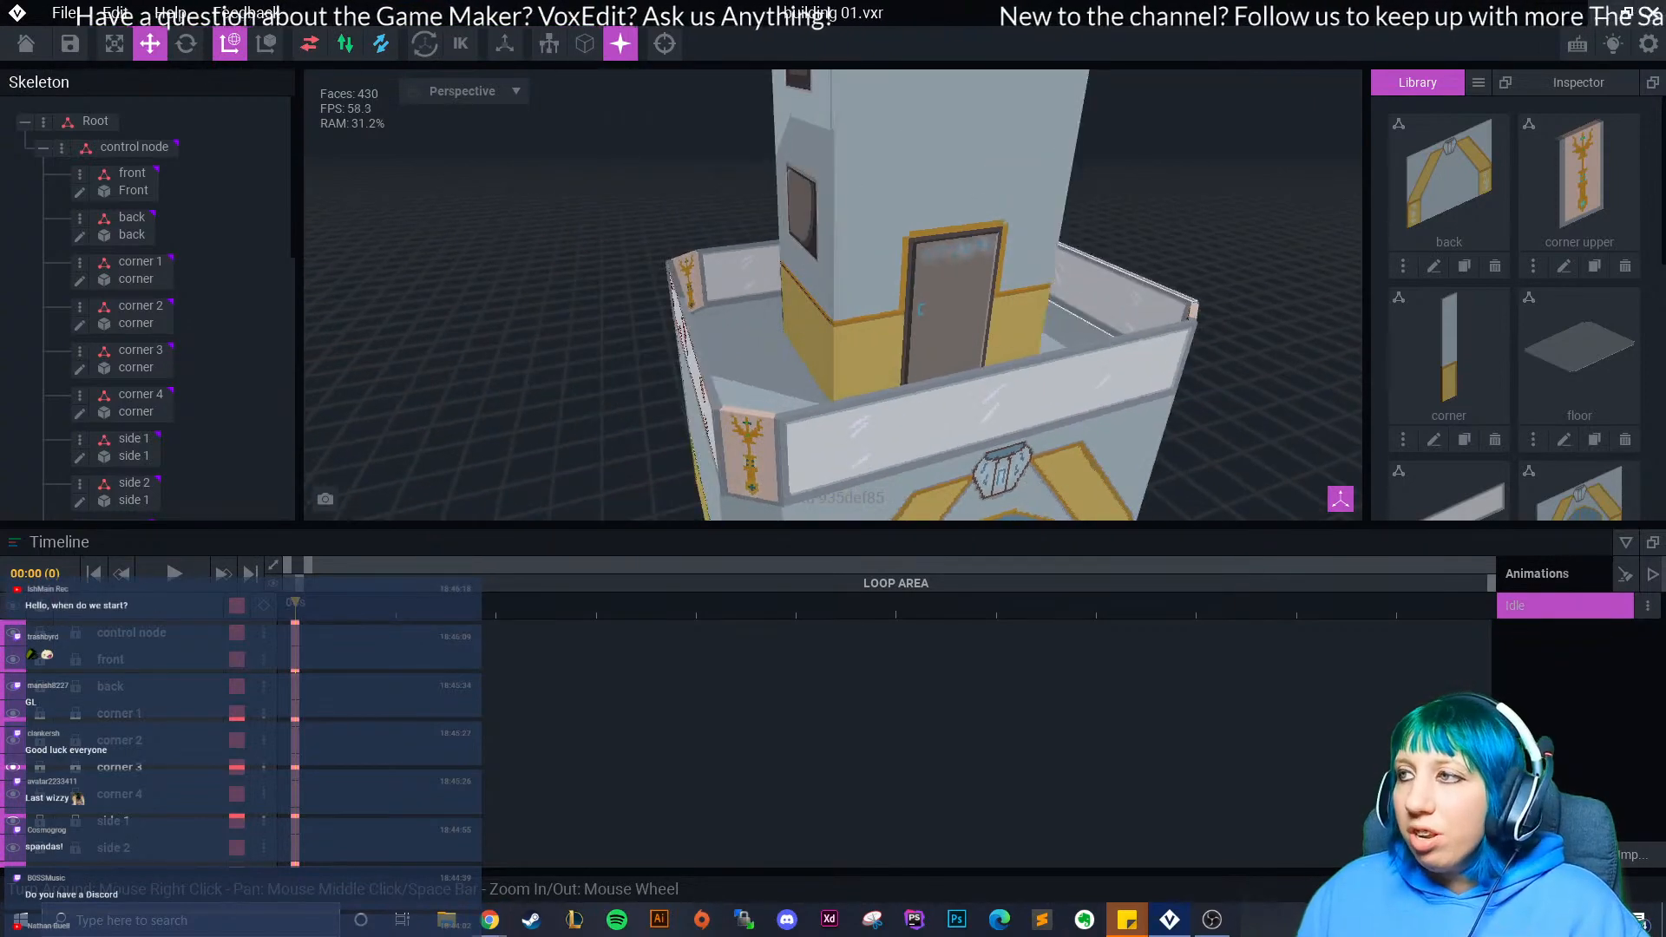
- Select the roof gap piece on top of the building and open its model for voxel editing
scroll(833, 295, up, 5)
scroll(833, 295, down, 2)
scroll(833, 295, down, 3)
click(608, 373)
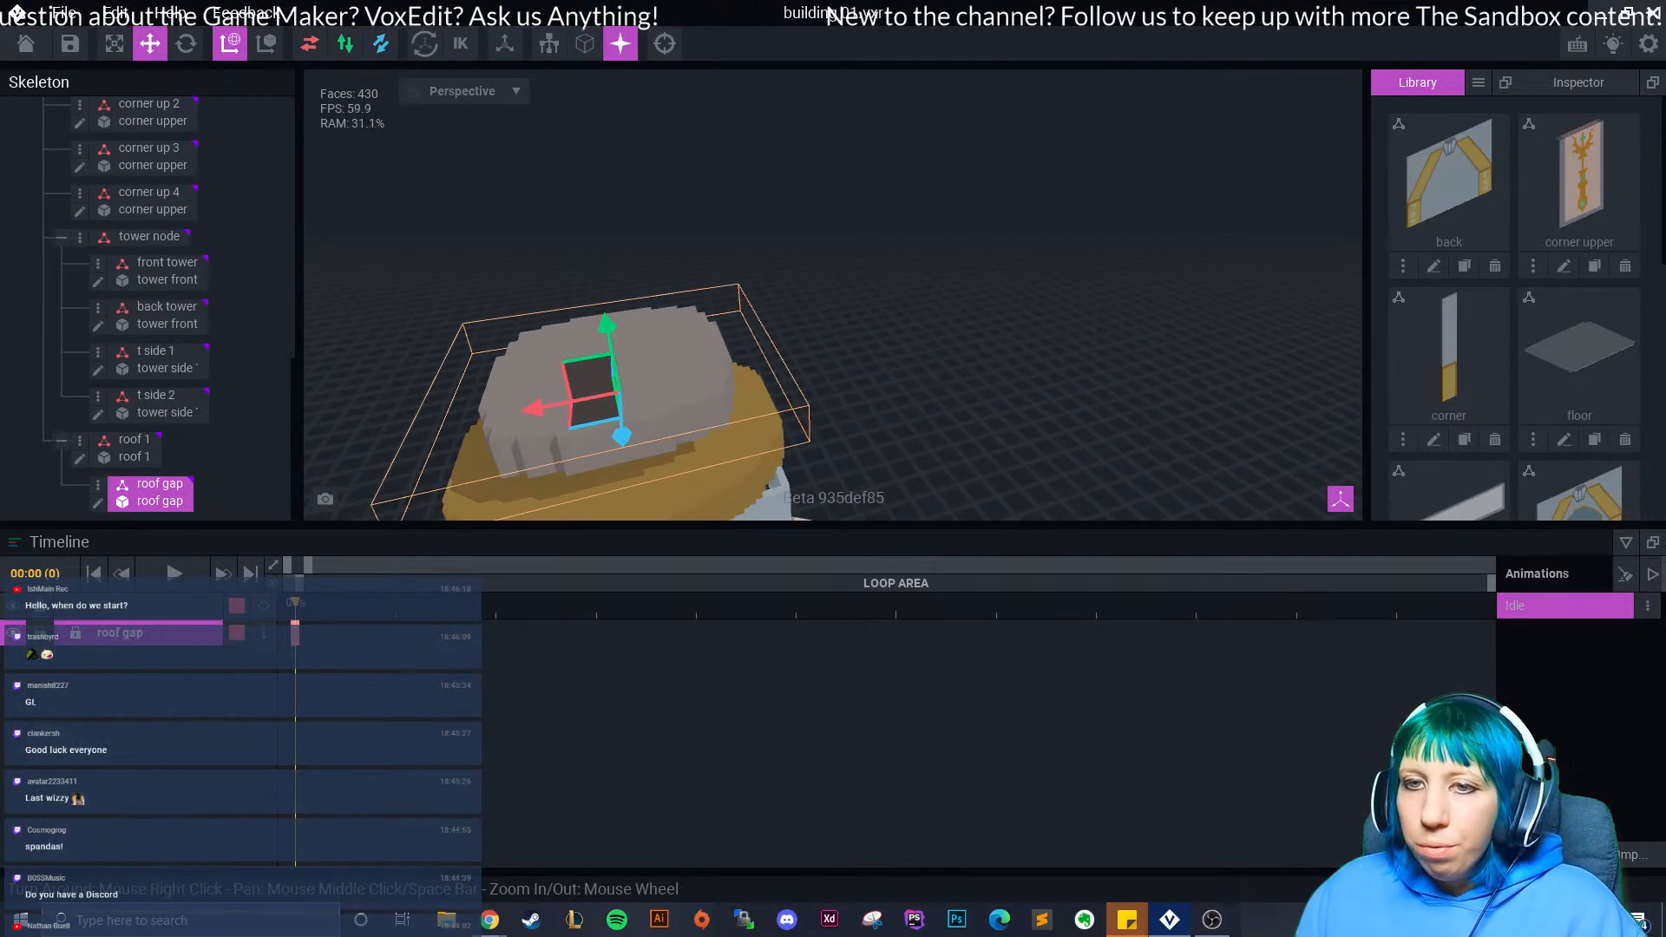
click(98, 503)
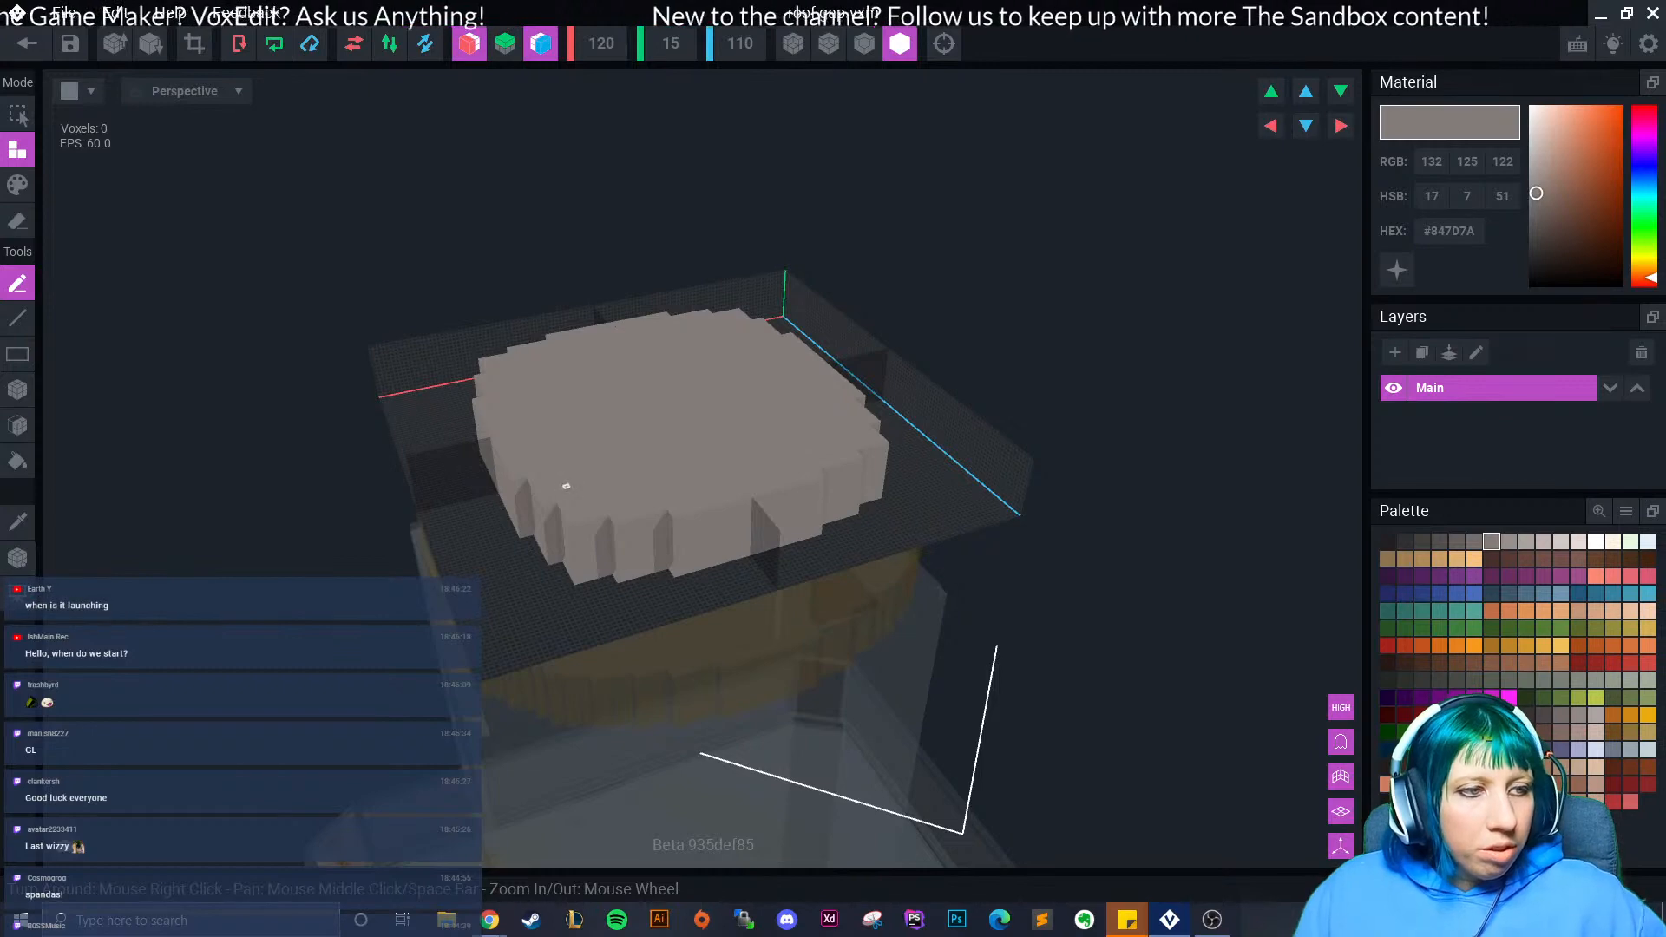
- Show the roof gap model with shape outlines and make its grey #847D7A material emissive
mouse_move(615, 477)
right_down()
mouse_move(610, 508)
mouse_move(620, 442)
right_up()
scroll(610, 474, up, 2)
click(865, 43)
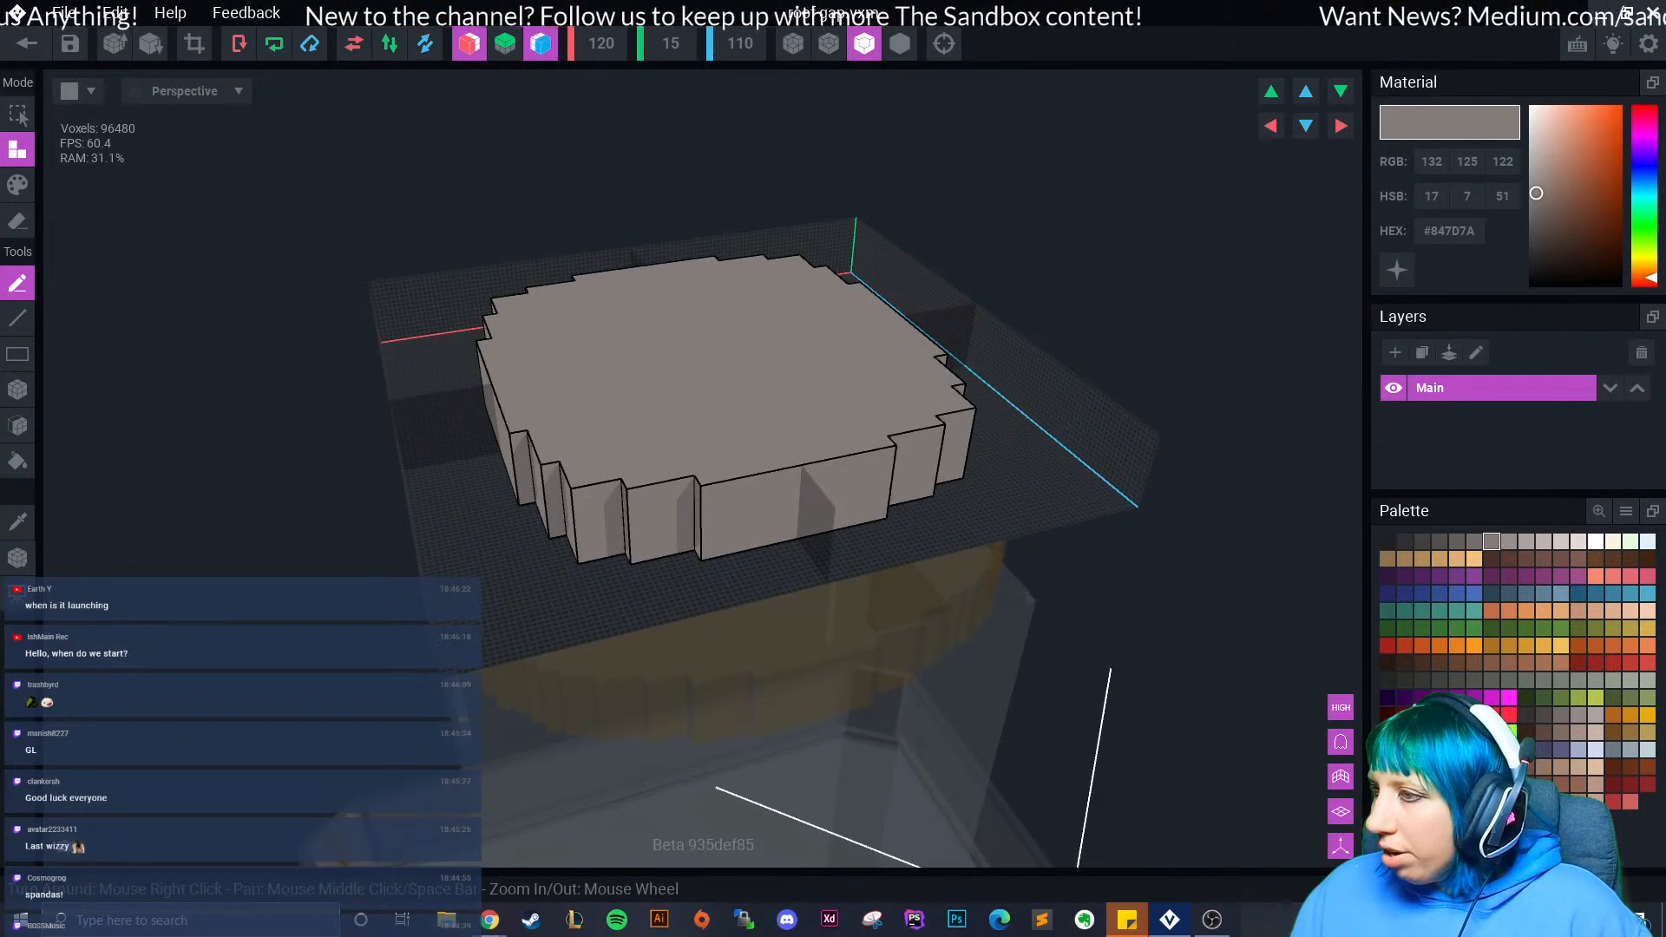
click(1397, 270)
scroll(509, 550, up, 3)
mouse_move(420, 543)
right_down()
mouse_move(509, 550)
mouse_move(583, 523)
right_up()
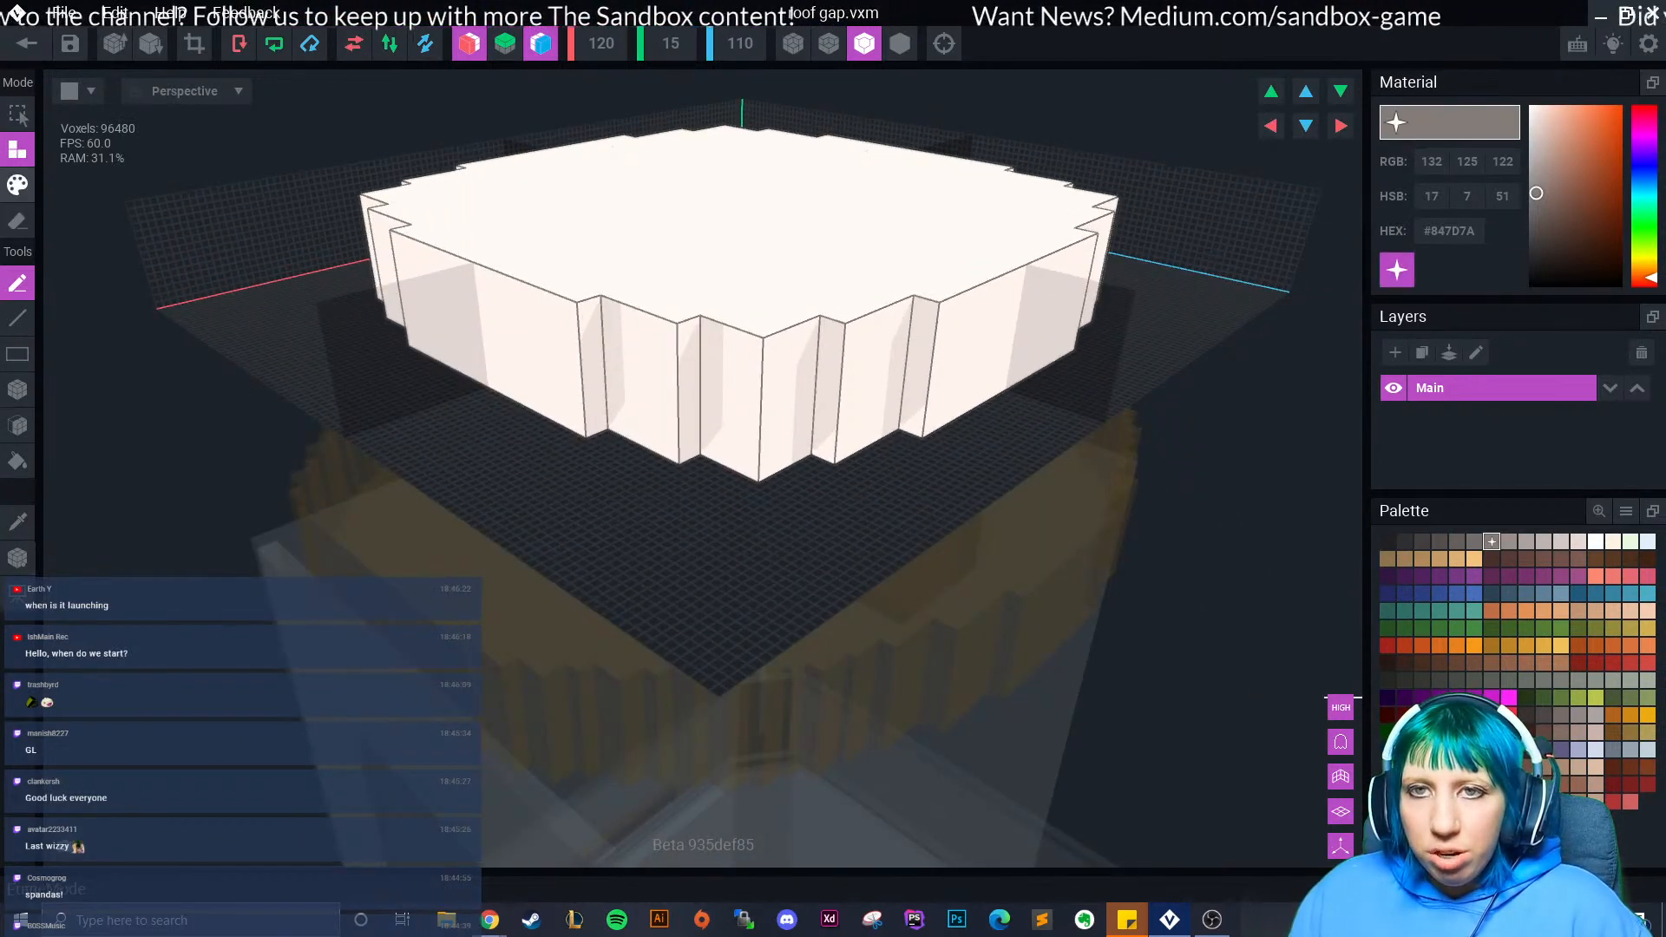
- Erase a large centred rectangular recess from the roof gap's top face with the box tool
click(17, 221)
right_drag(579, 97, 584, 134)
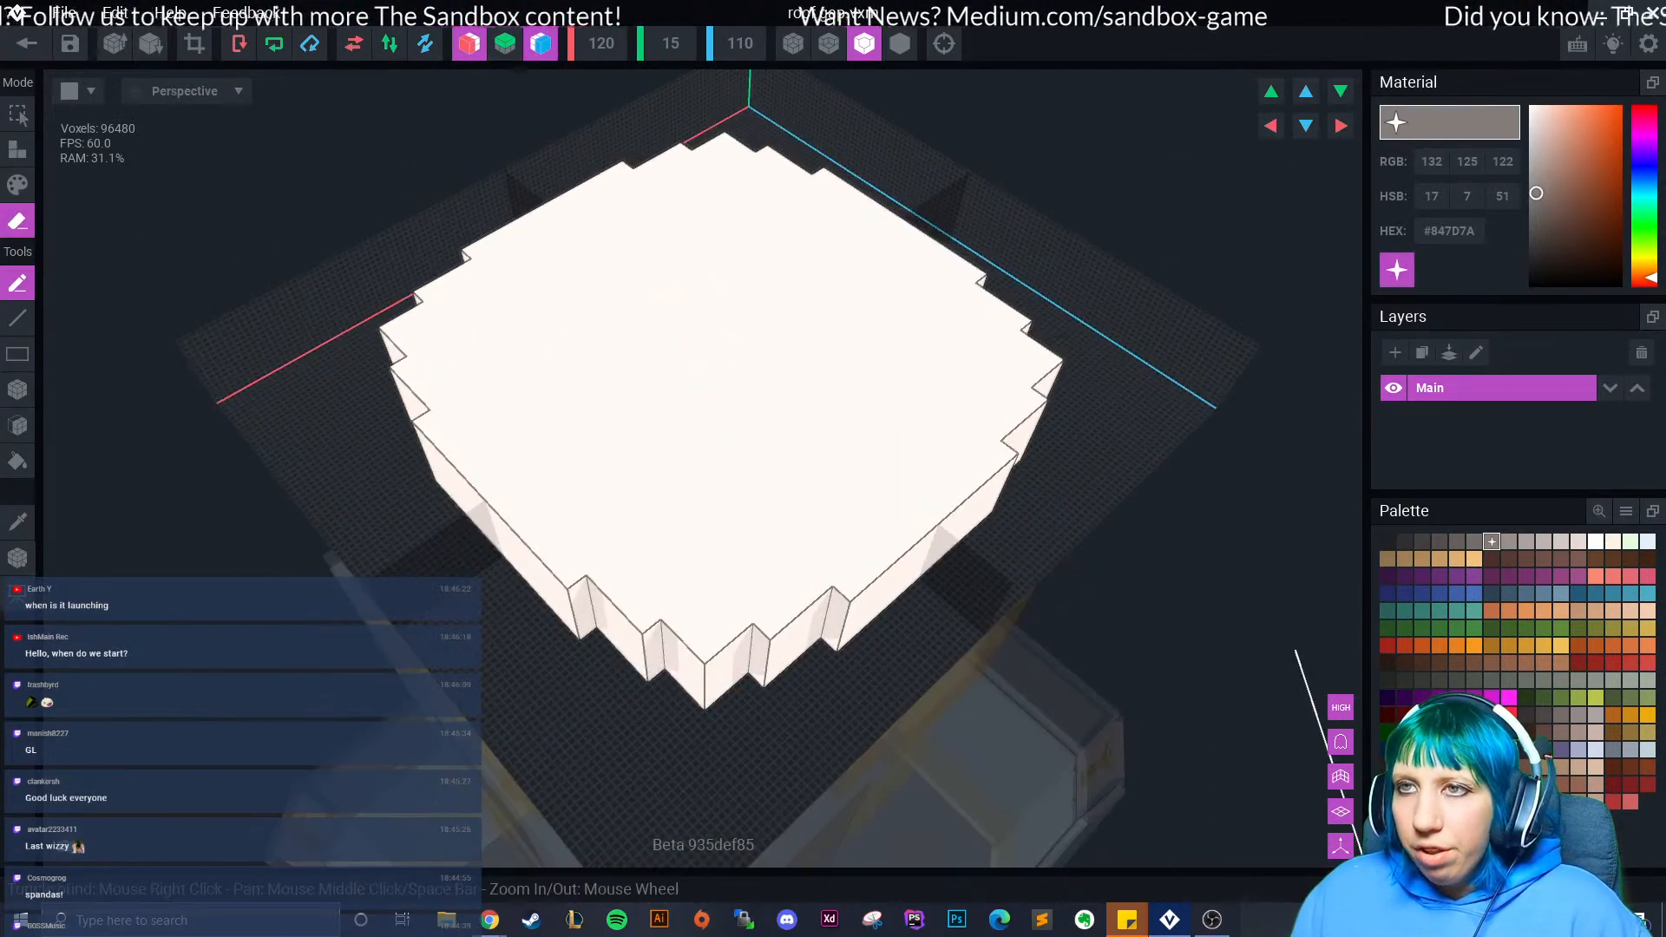
click(17, 390)
drag(590, 254, 794, 297)
right_drag(794, 297, 743, 339)
drag(621, 215, 852, 518)
right_drag(728, 356, 781, 268)
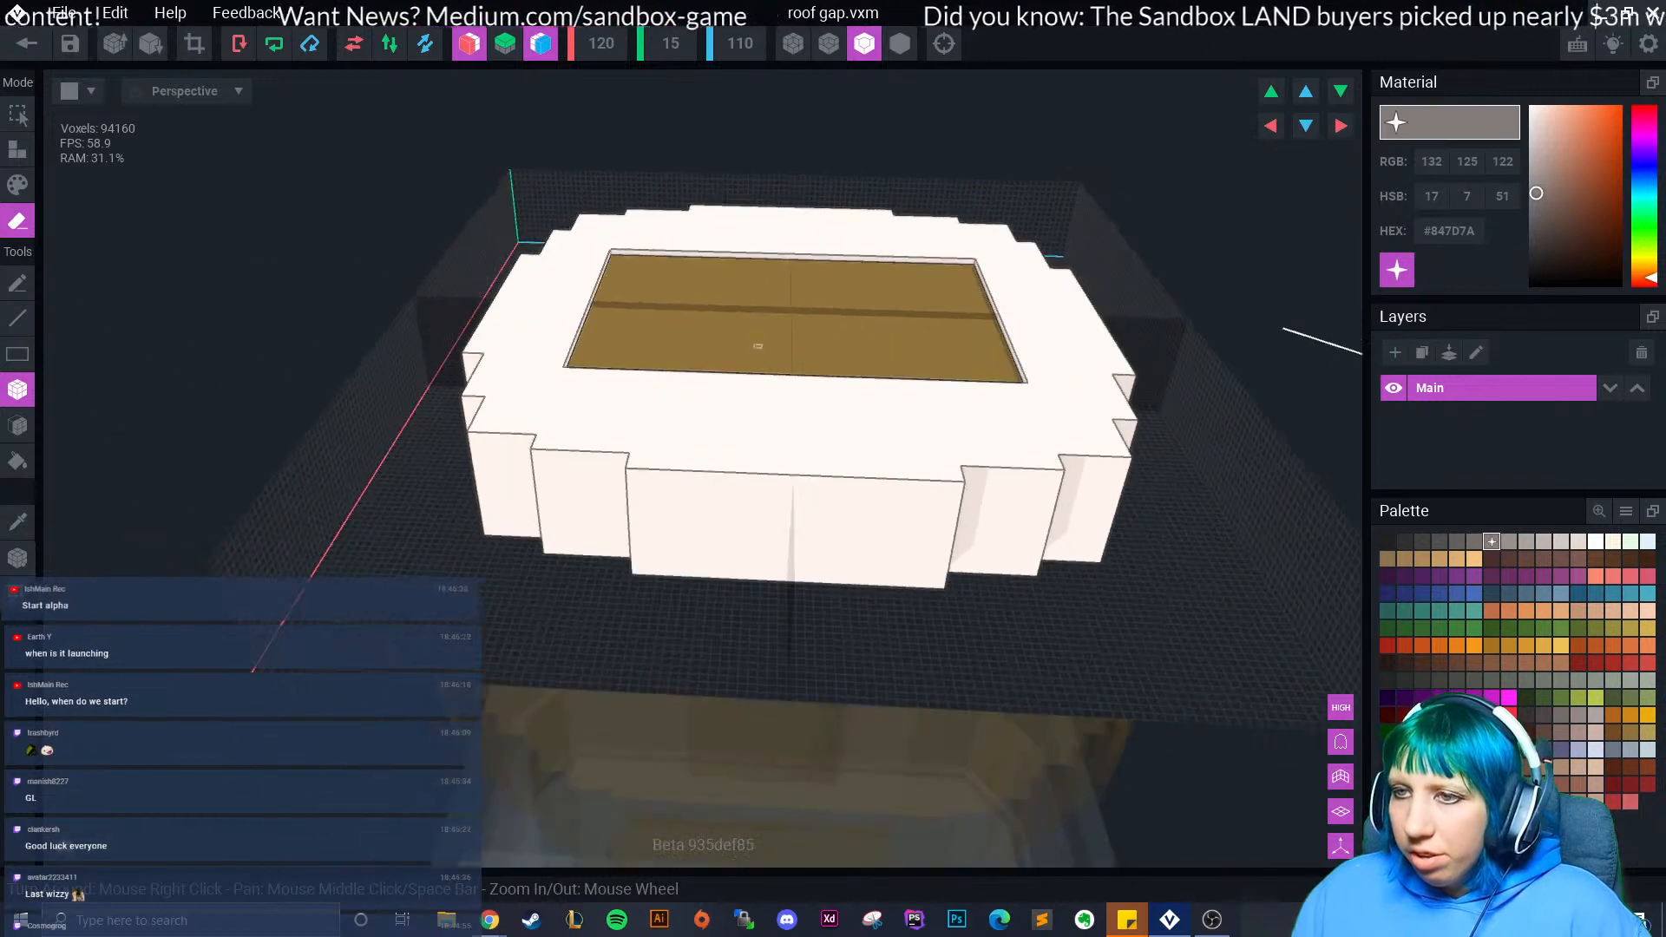
- Erase mirrored horizontal strip recesses into the central panel and the two stepped panels beside it on one side
drag(869, 539, 871, 539)
scroll(798, 486, up, 3)
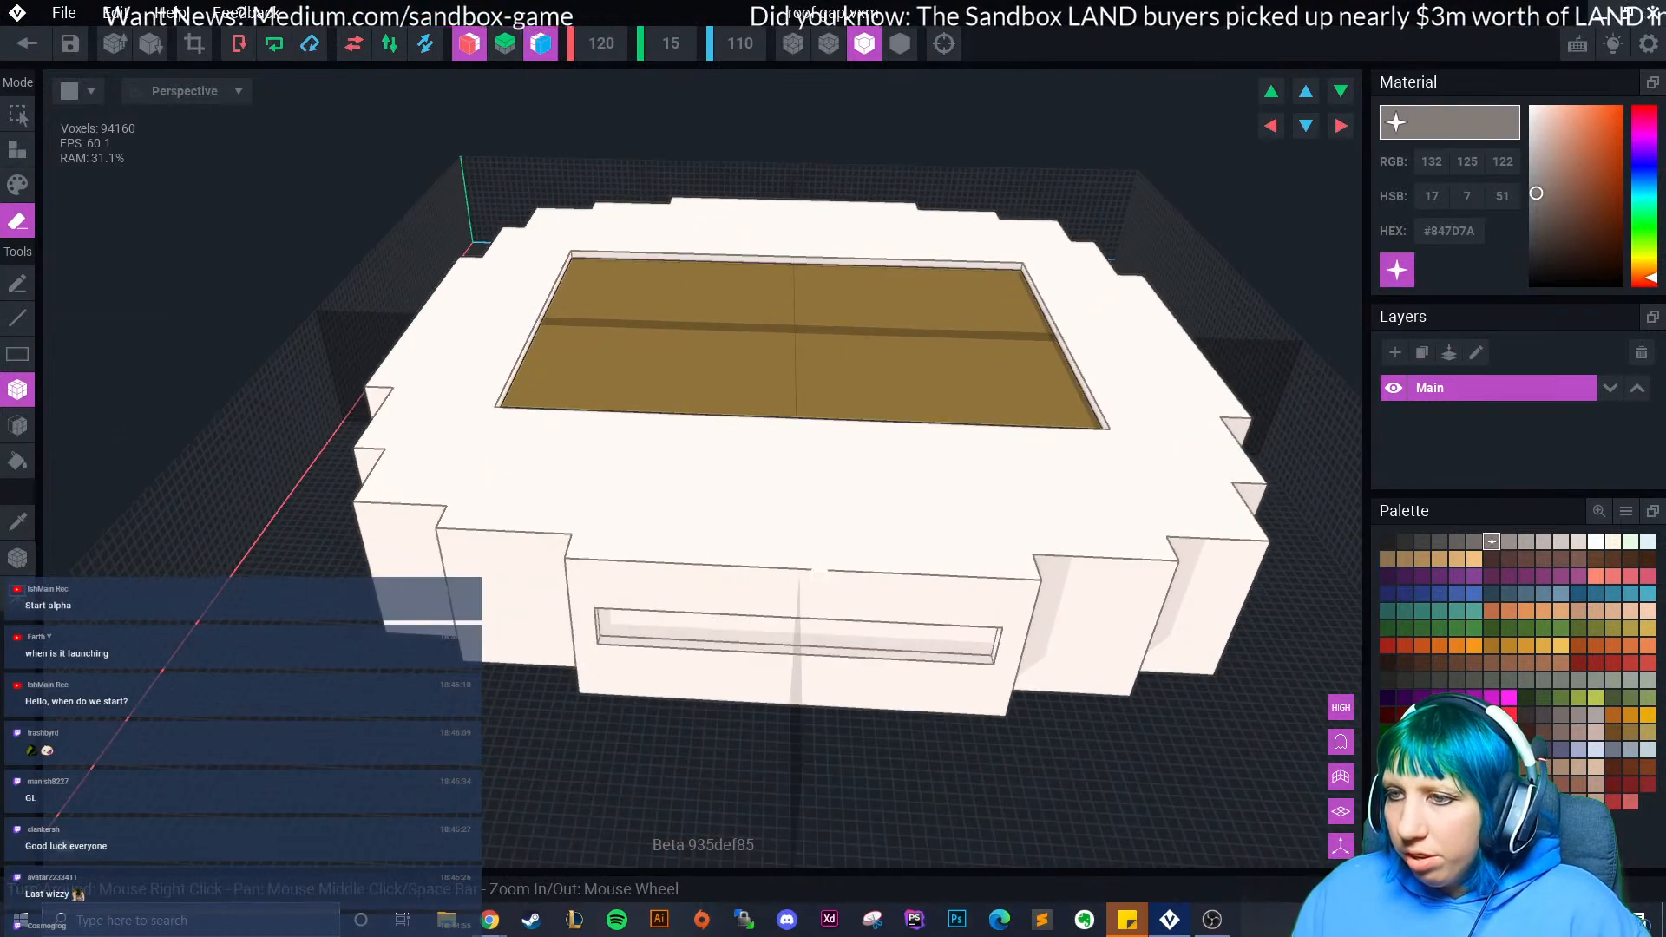
middle_drag(781, 521, 747, 304)
right_drag(746, 391, 803, 346)
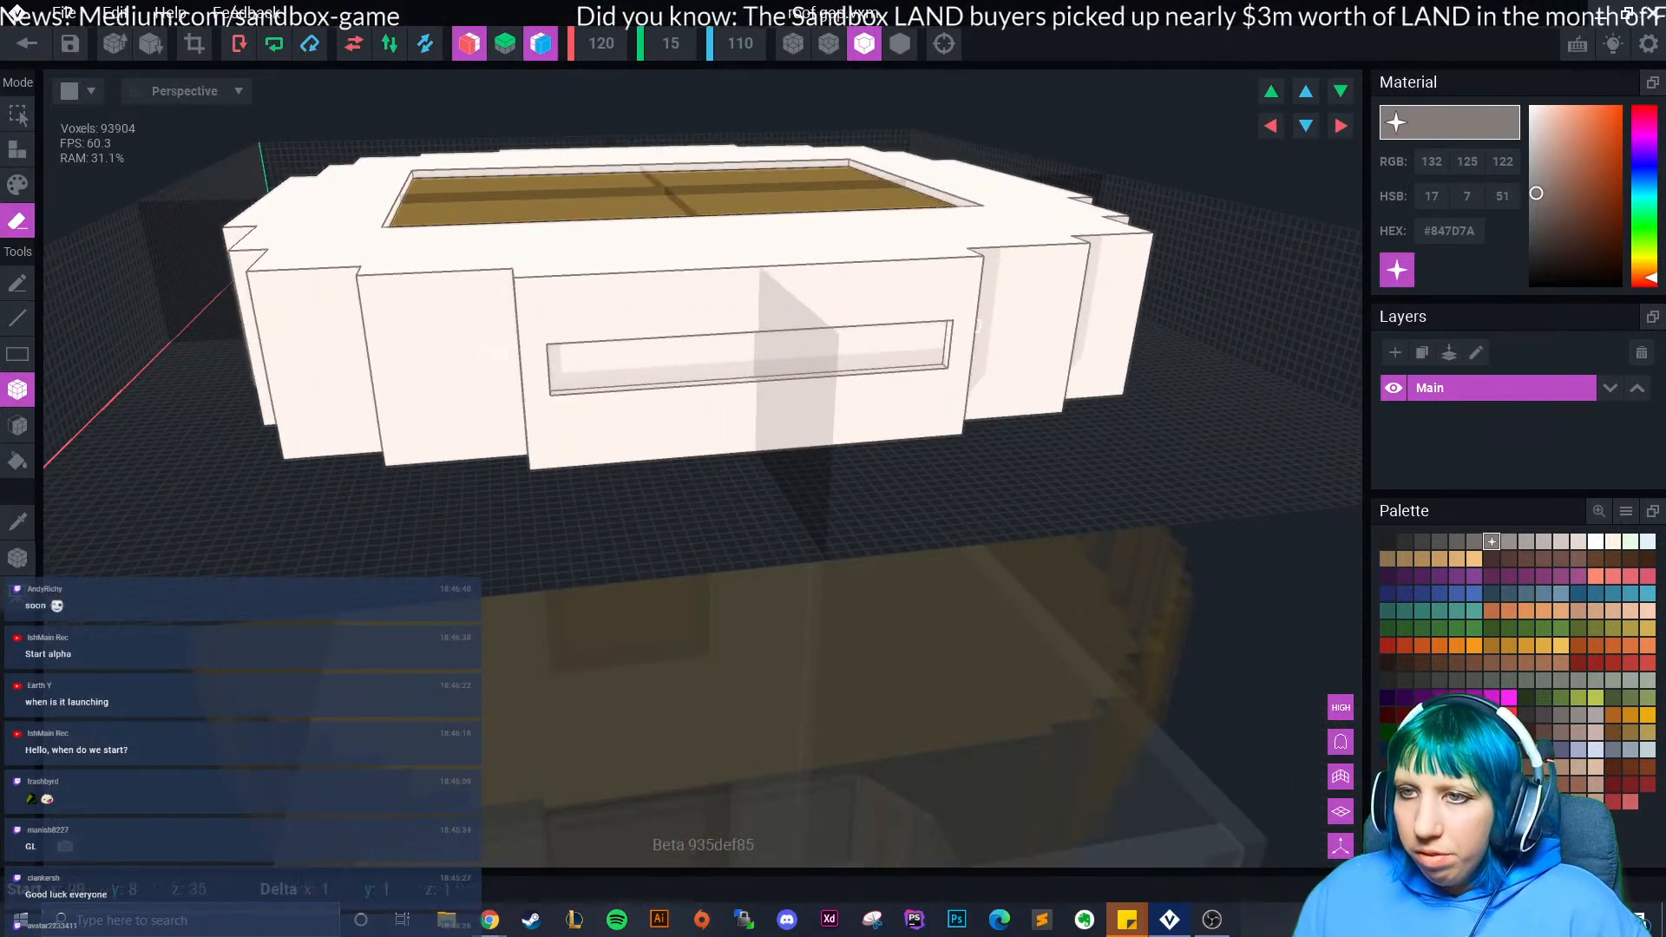
drag(393, 384, 393, 385)
middle_drag(406, 371, 451, 364)
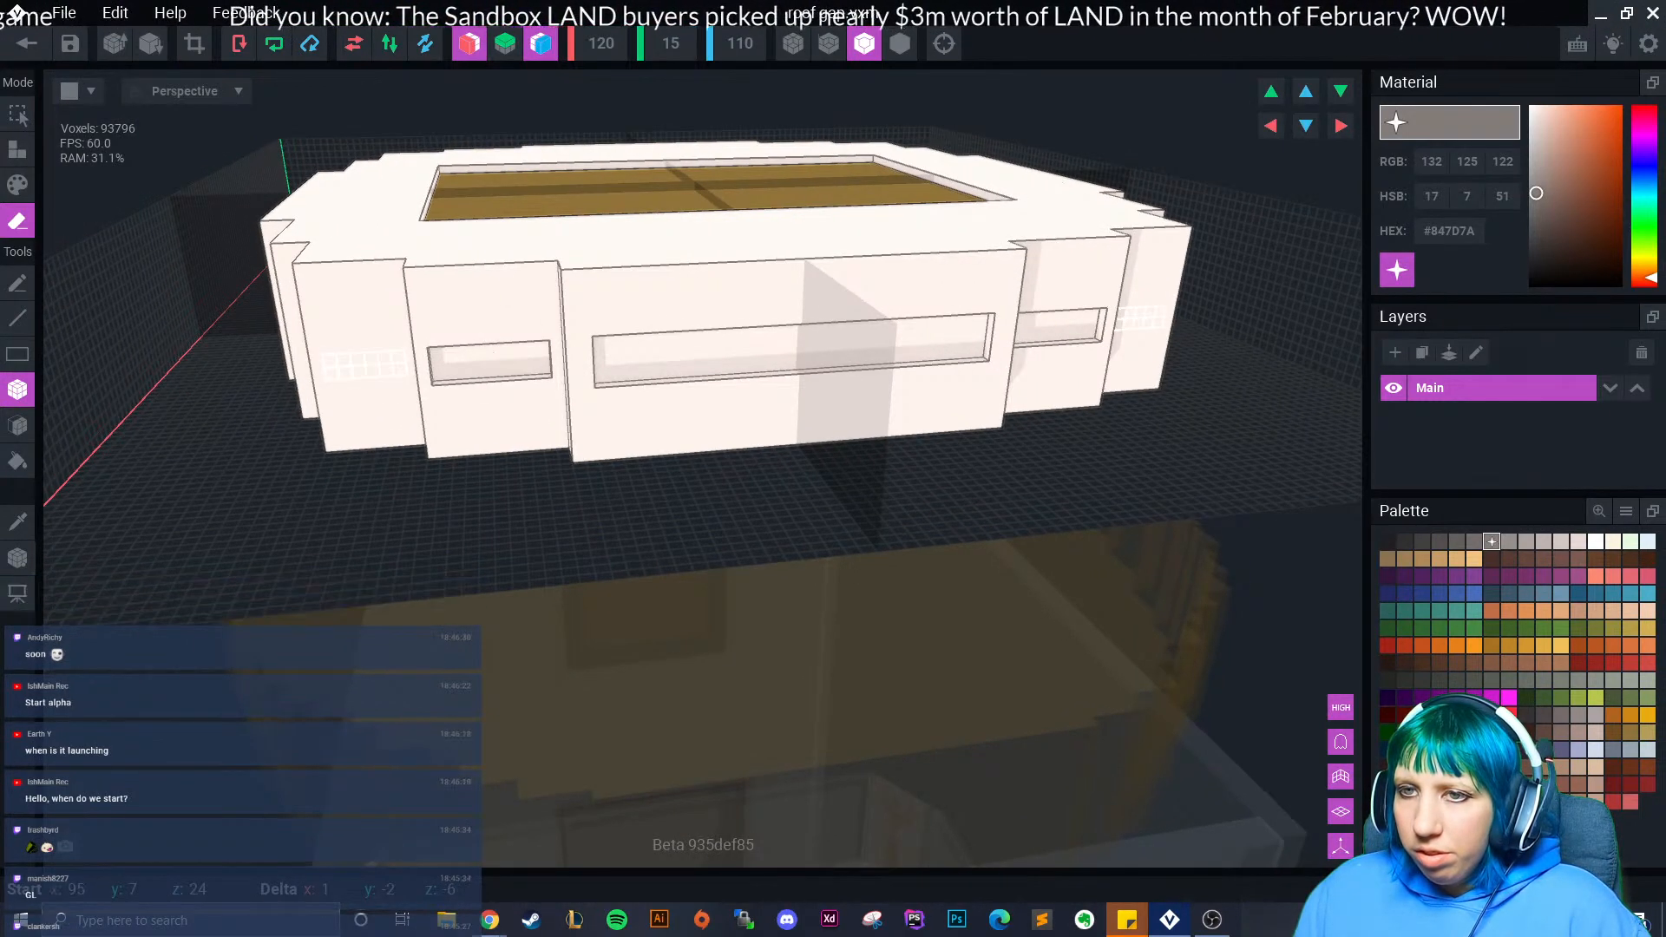
click(365, 364)
- Enlarge the side panels' strip recesses upward and downward into tall window-like openings with thin frames
mouse_move(402, 311)
mouse_down()
mouse_move(468, 333)
mouse_move(546, 296)
mouse_move(988, 317)
mouse_move(998, 277)
mouse_up()
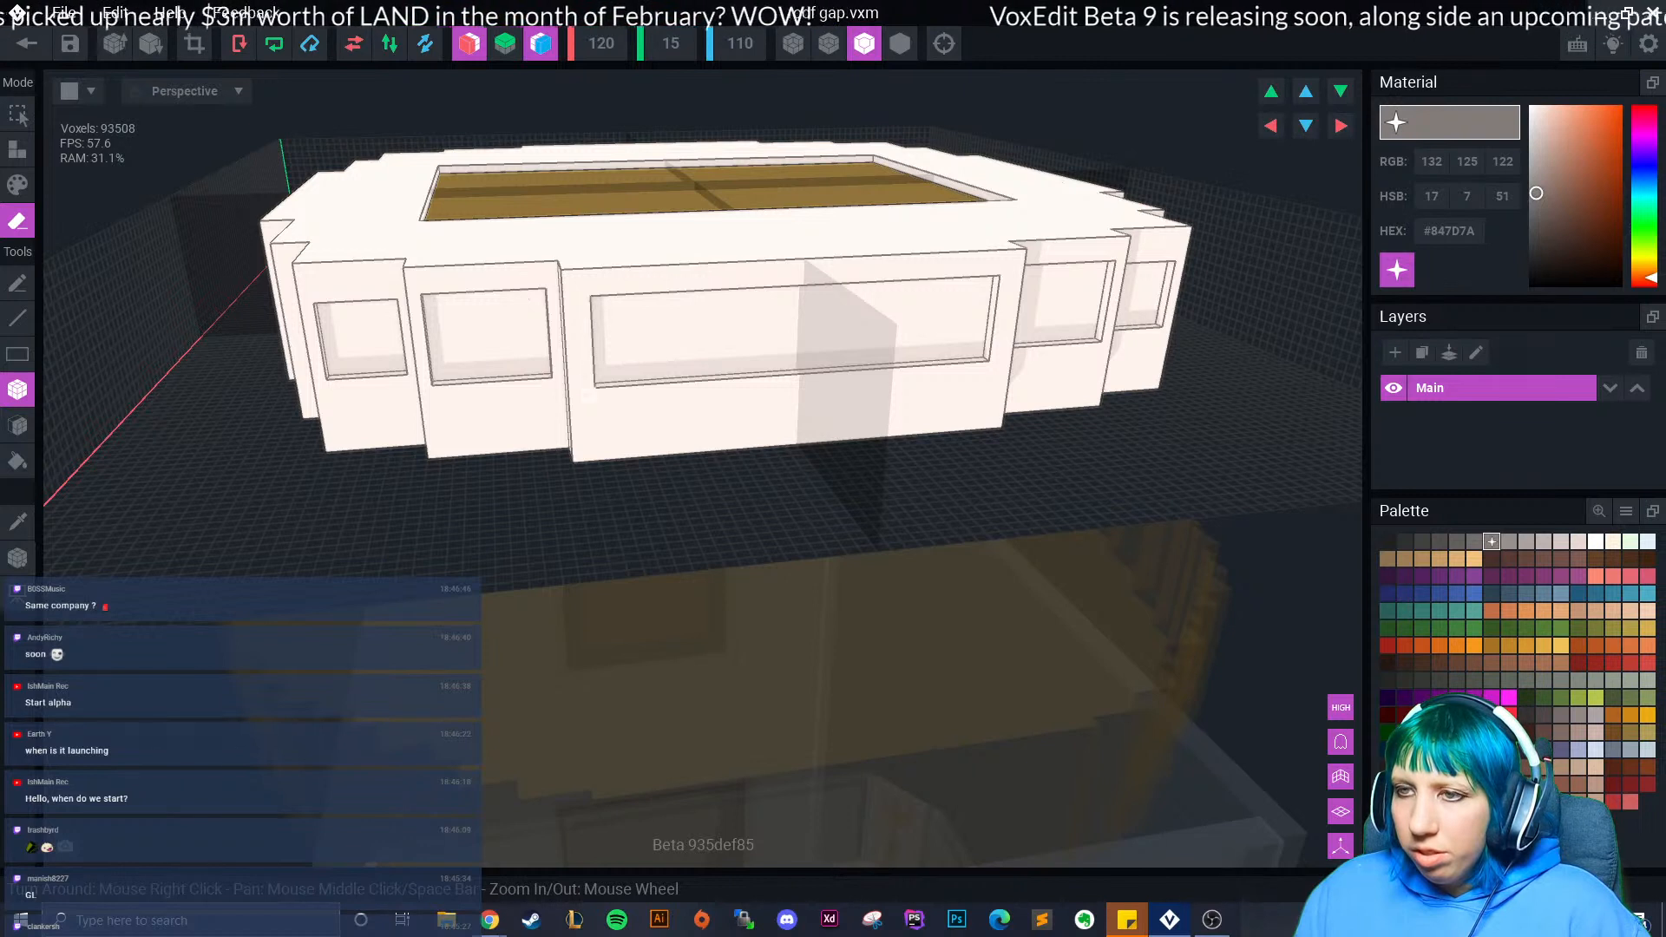
drag(601, 393, 979, 390)
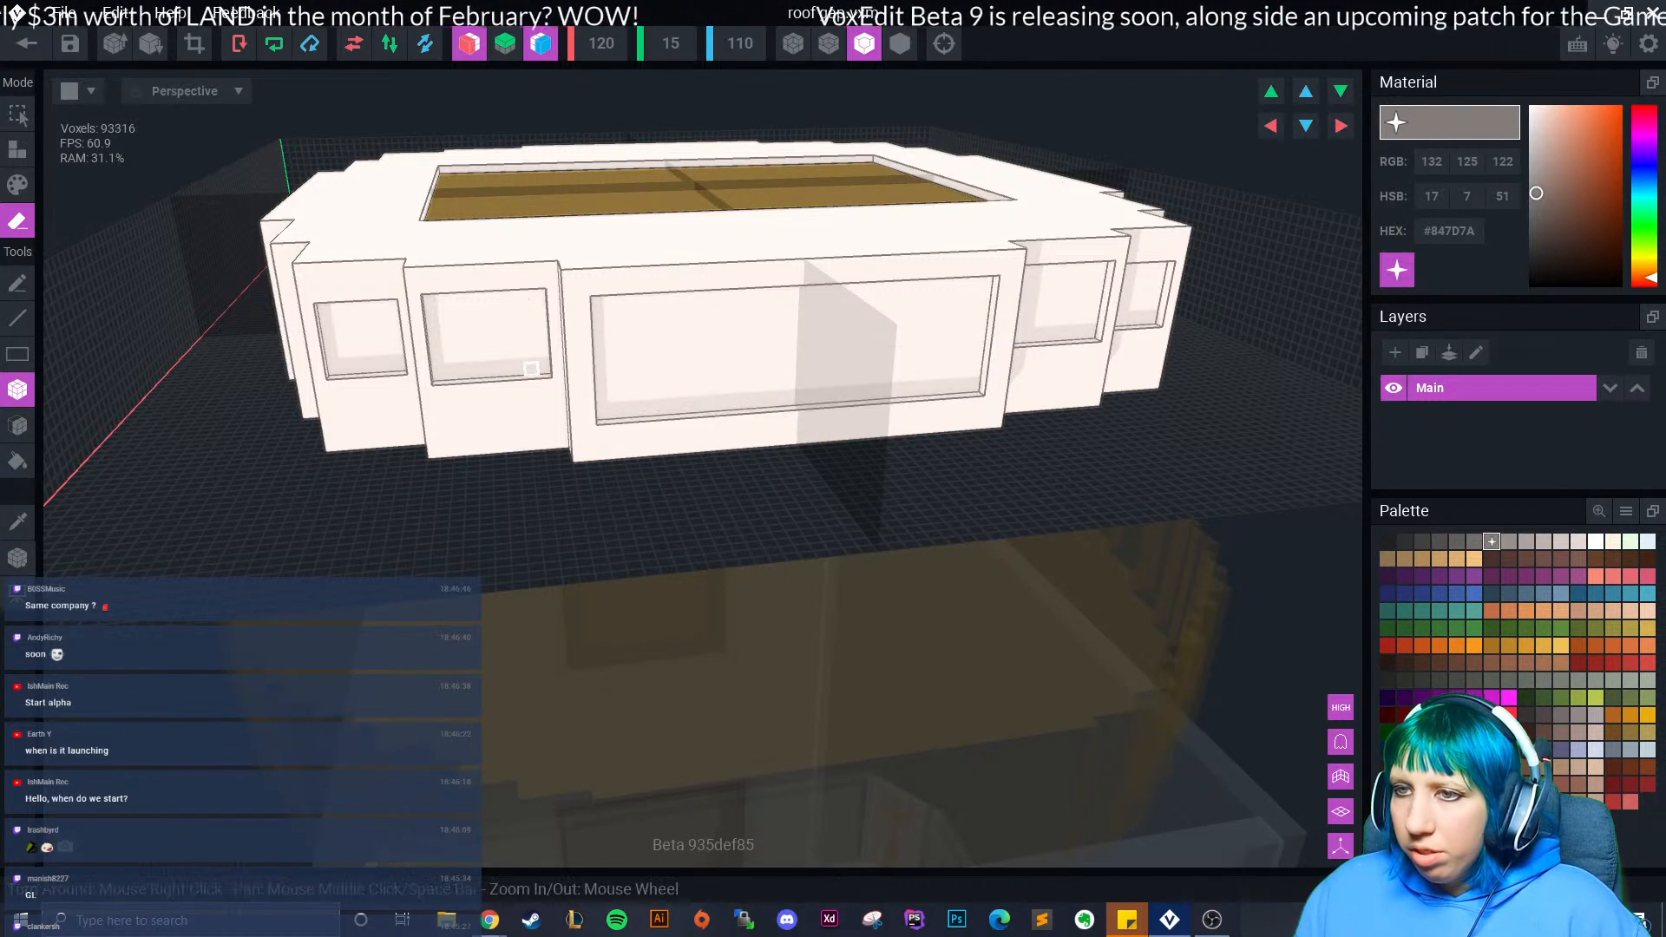
drag(545, 382, 408, 386)
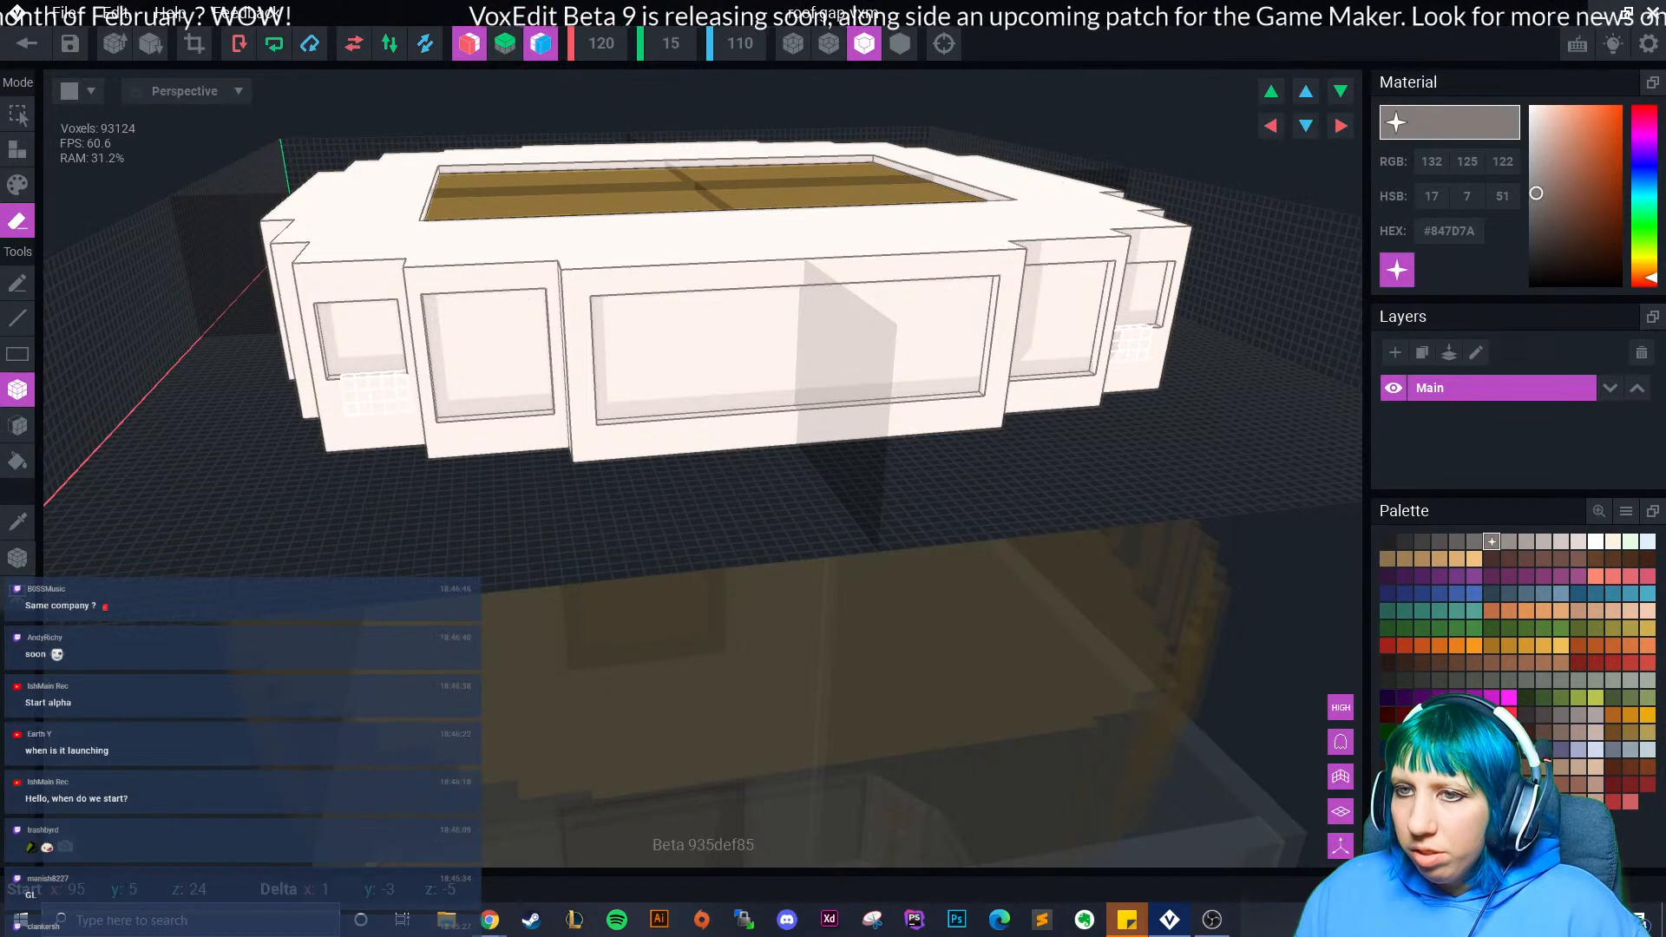
- Erase the recessed faces of the outer, adjacent and central openings inward to hollow out the roof gap
click(17, 425)
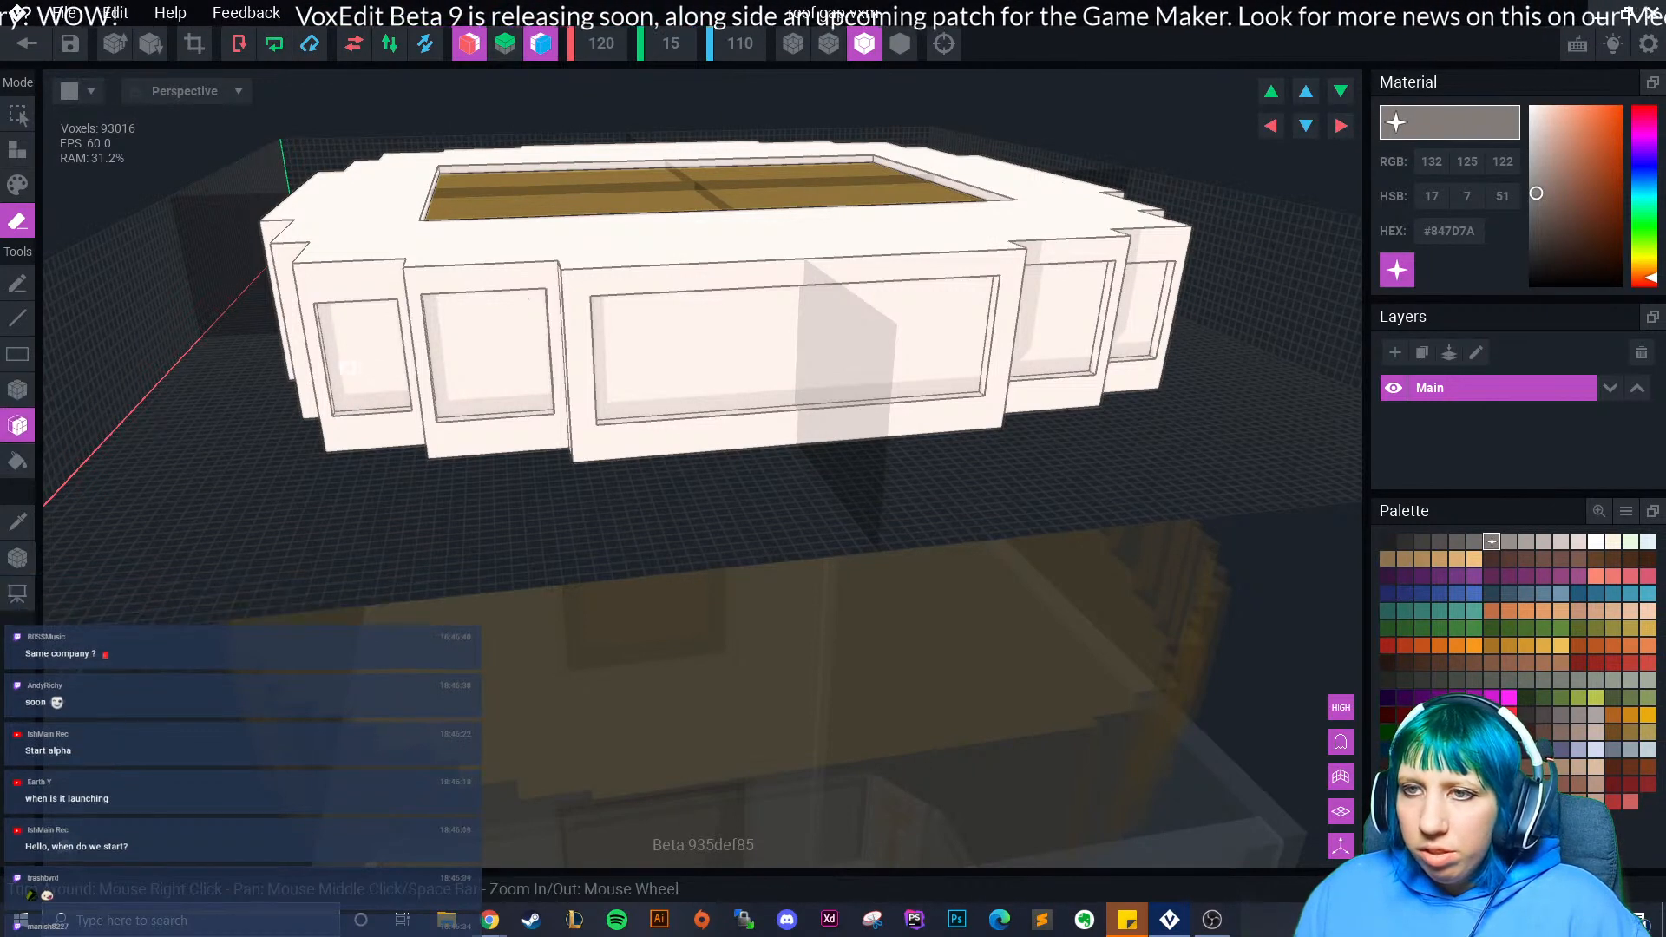
click(379, 347)
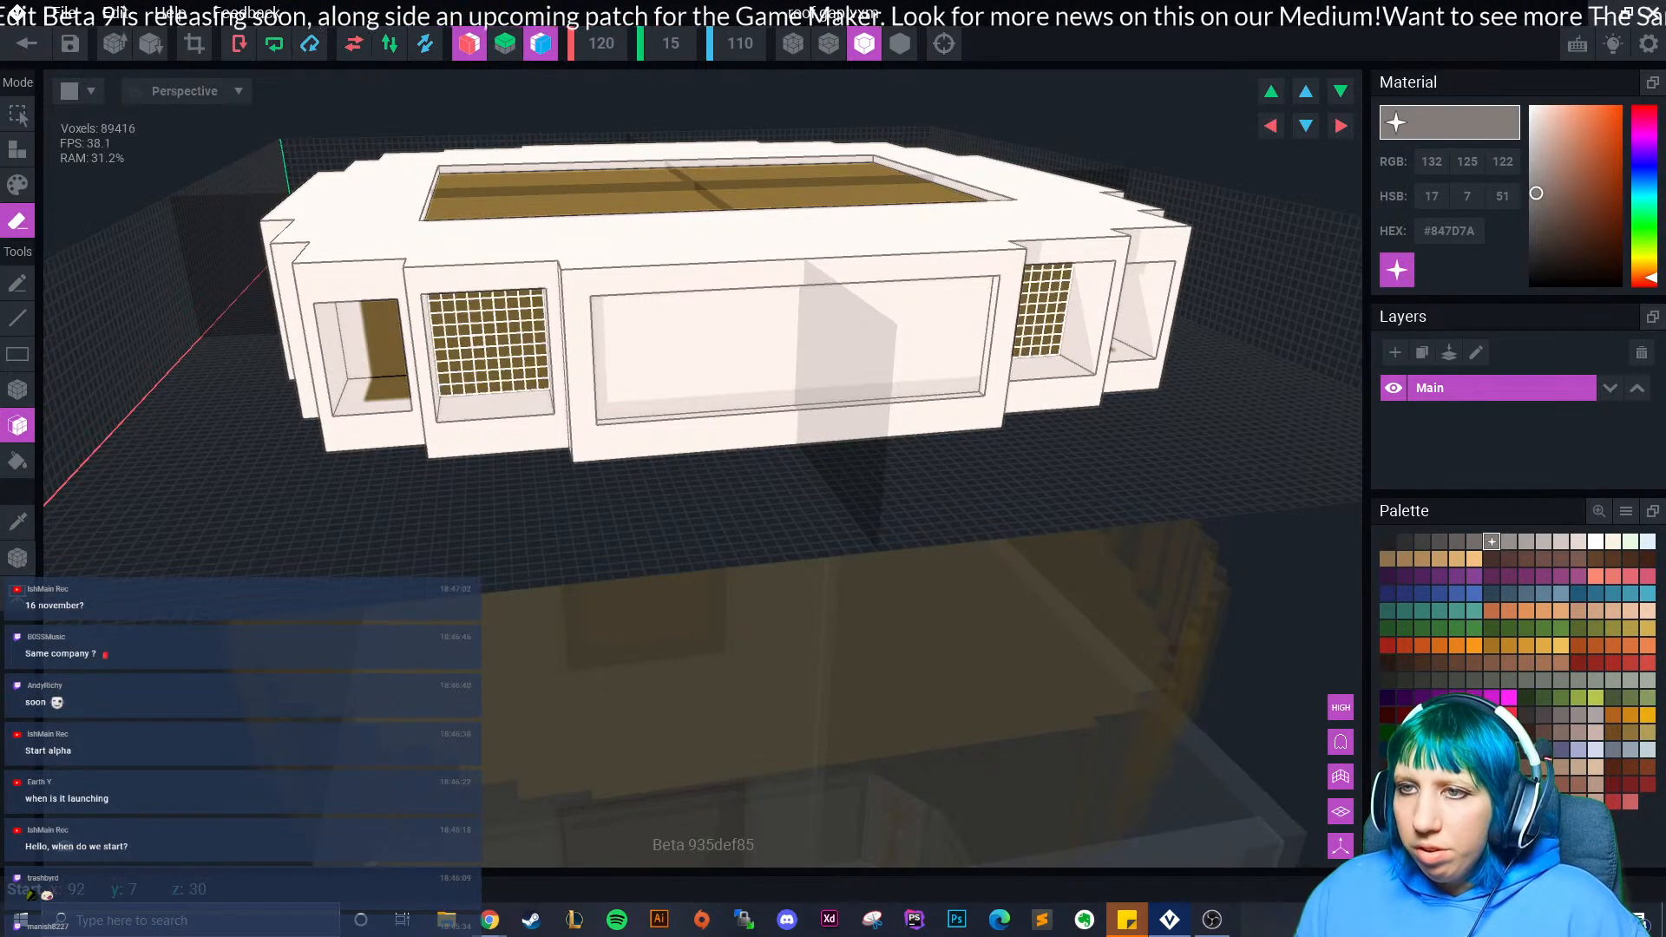
click(486, 348)
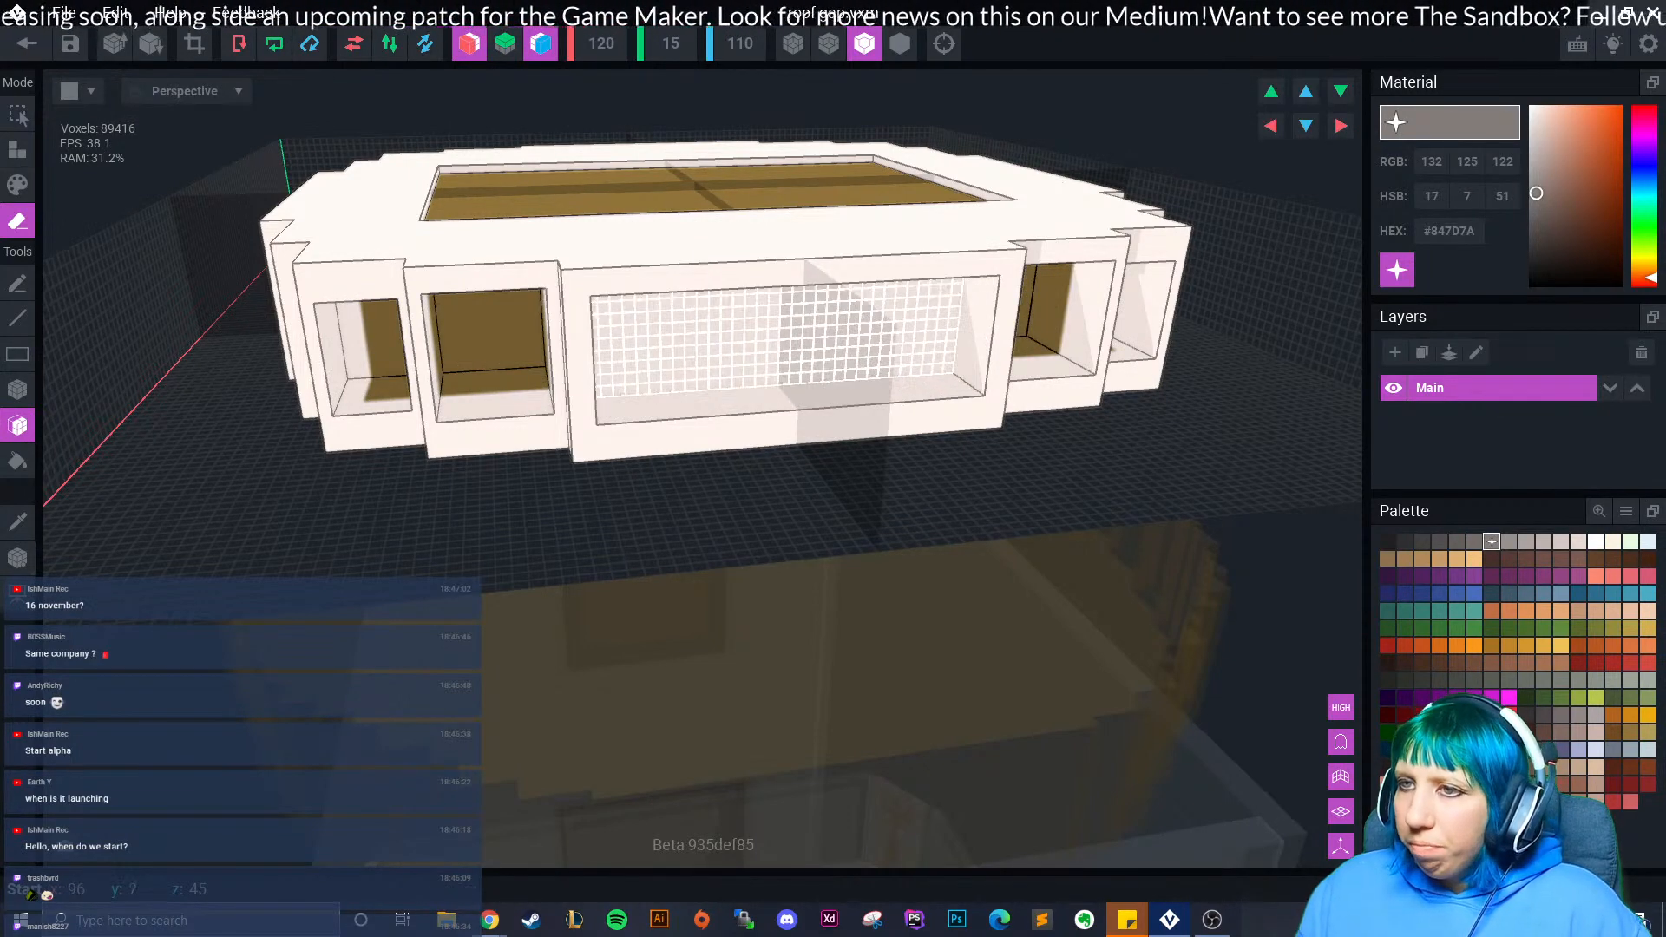
click(659, 340)
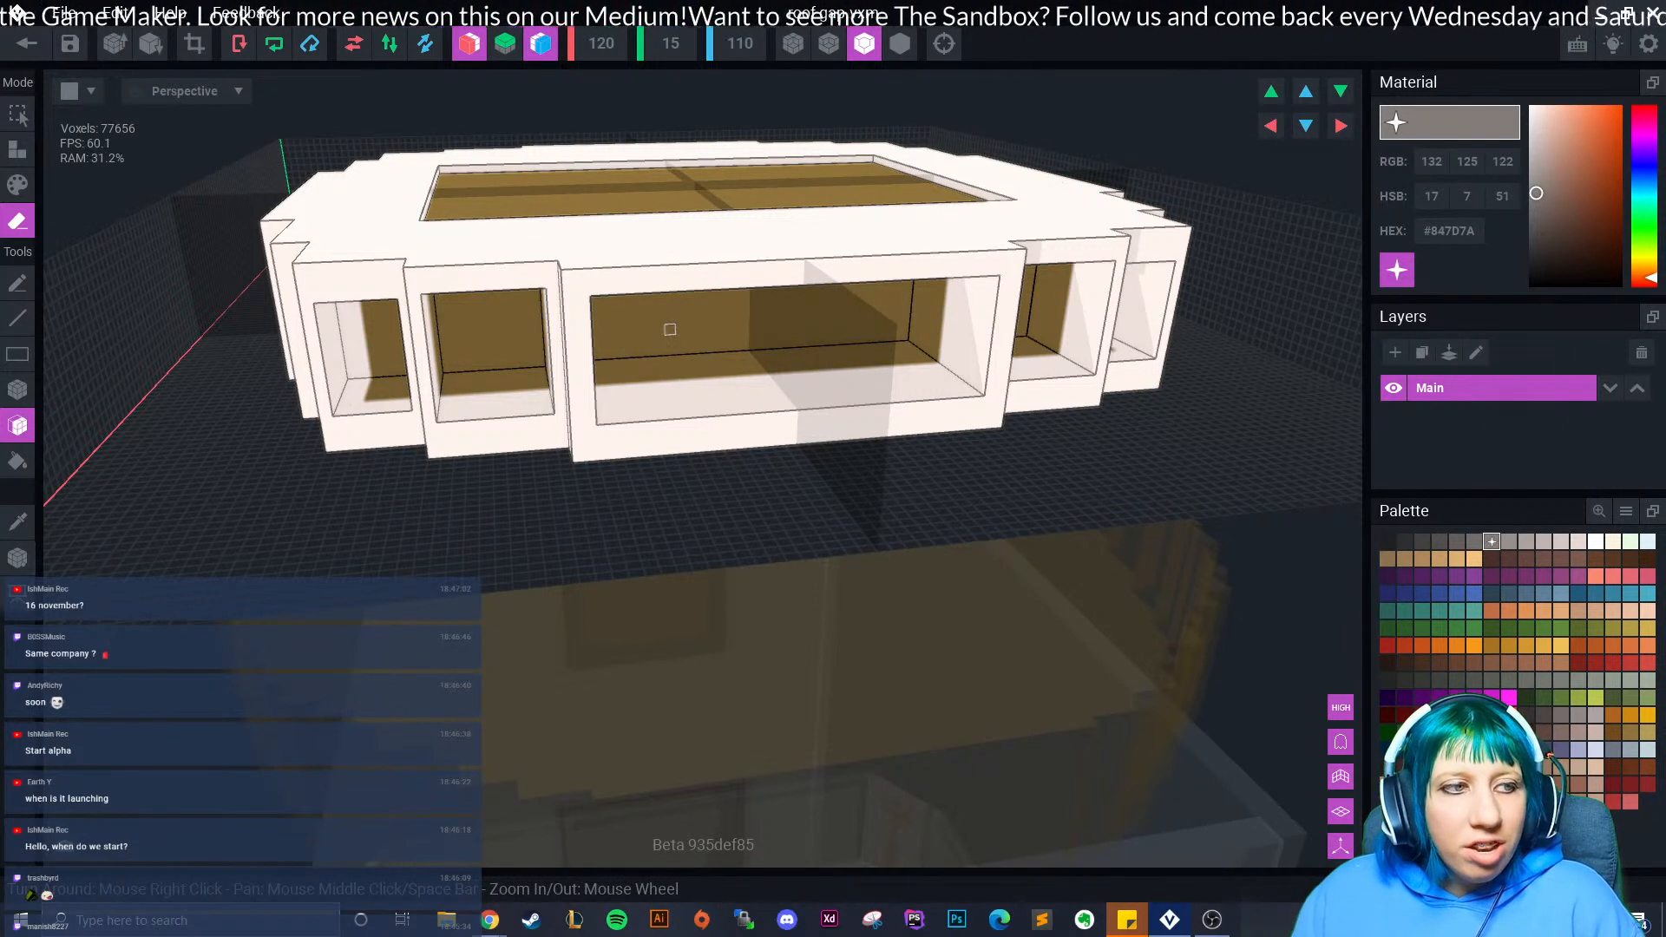
click(692, 338)
right_drag(693, 337, 555, 323)
click(946, 329)
- Erase a large rectangular recess with a thin frame into the central panel on the roof gap's adjacent side using the box tool
mouse_move(937, 315)
right_down()
mouse_move(967, 295)
mouse_move(642, 302)
right_up()
scroll(768, 330, down, 3)
click(17, 389)
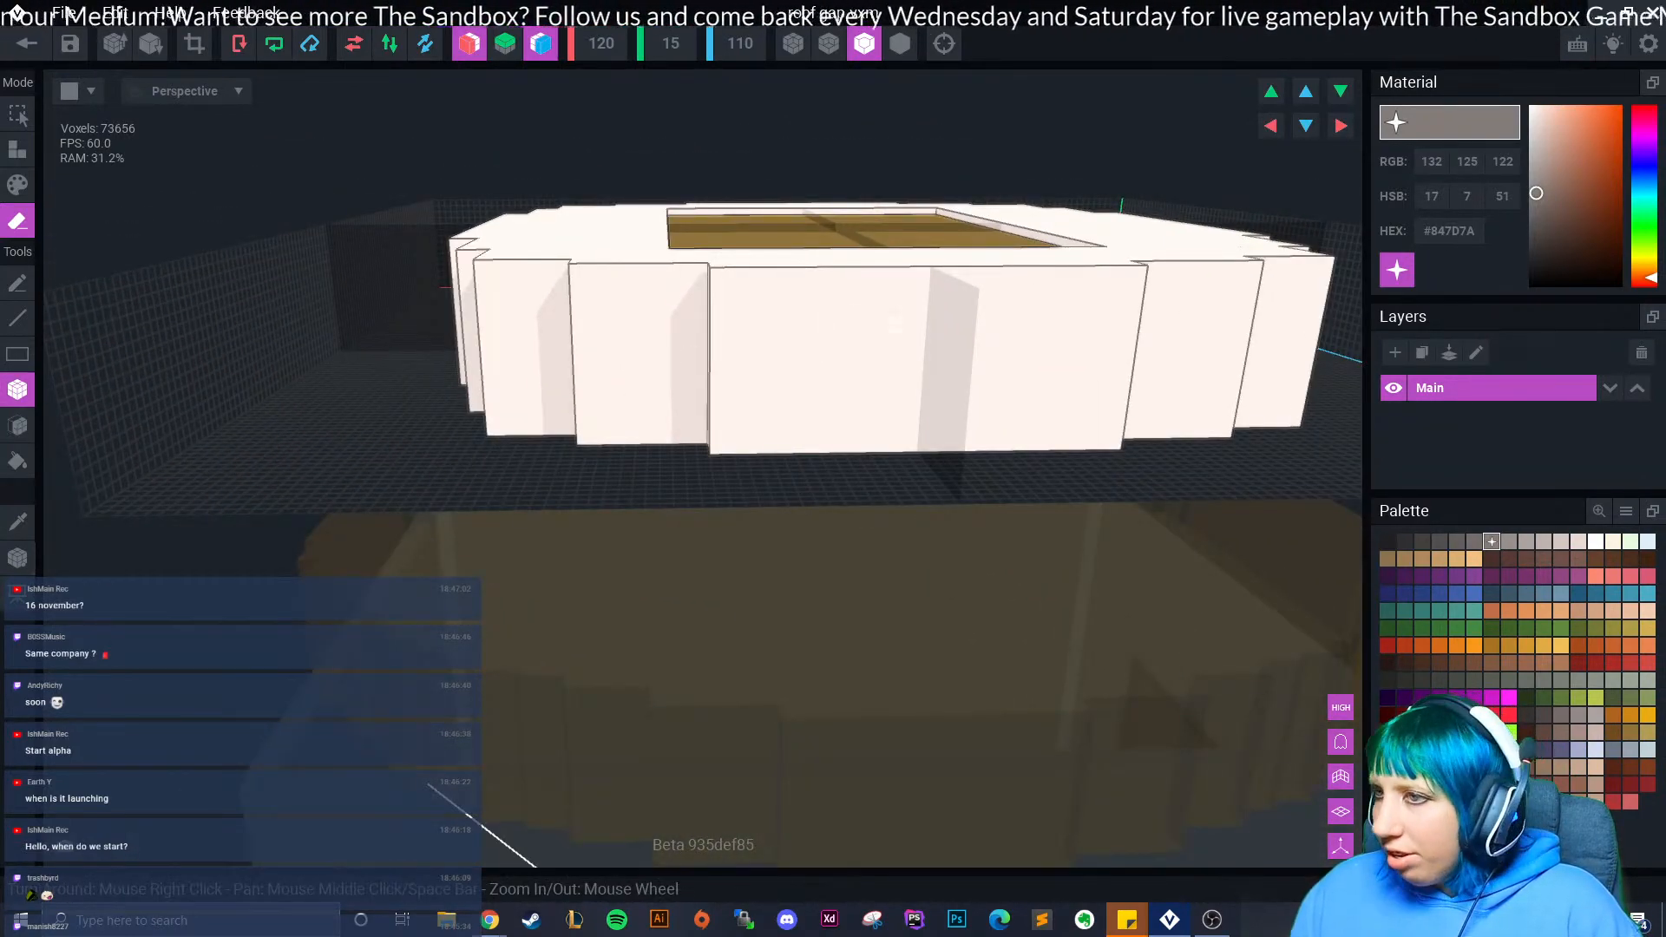
drag(920, 313, 949, 394)
drag(737, 392, 736, 392)
mouse_move(651, 405)
right_down()
mouse_move(785, 413)
mouse_move(824, 393)
right_up()
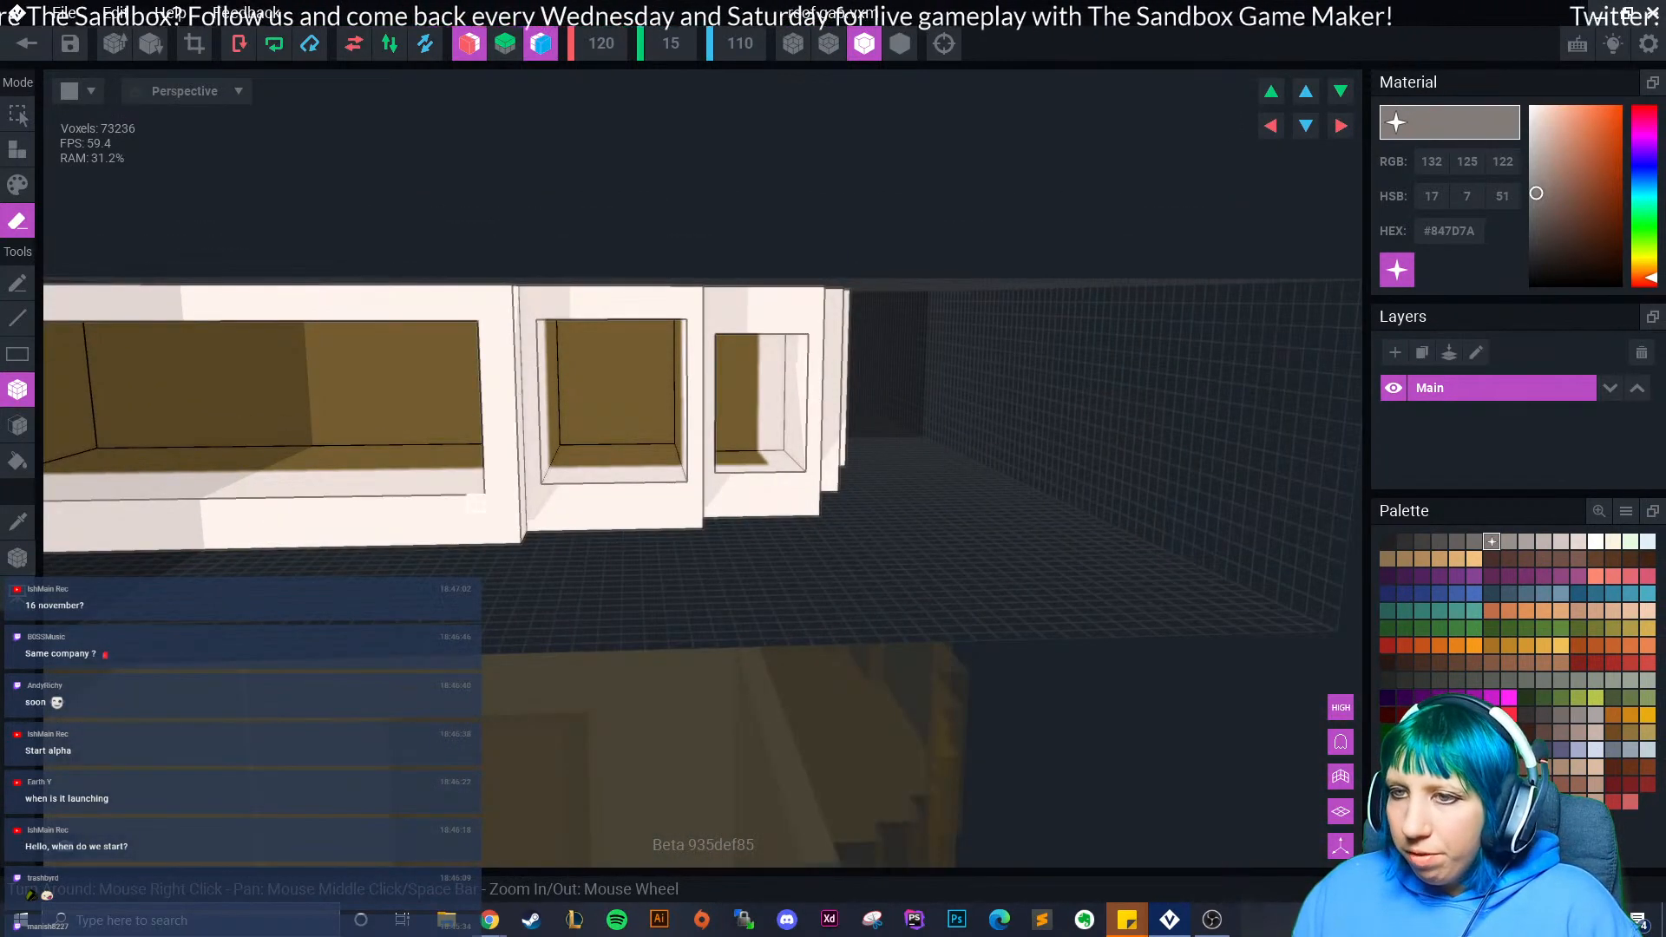
right_drag(478, 537, 286, 565)
mouse_move(345, 439)
mouse_down()
mouse_move(485, 486)
mouse_move(613, 431)
mouse_up()
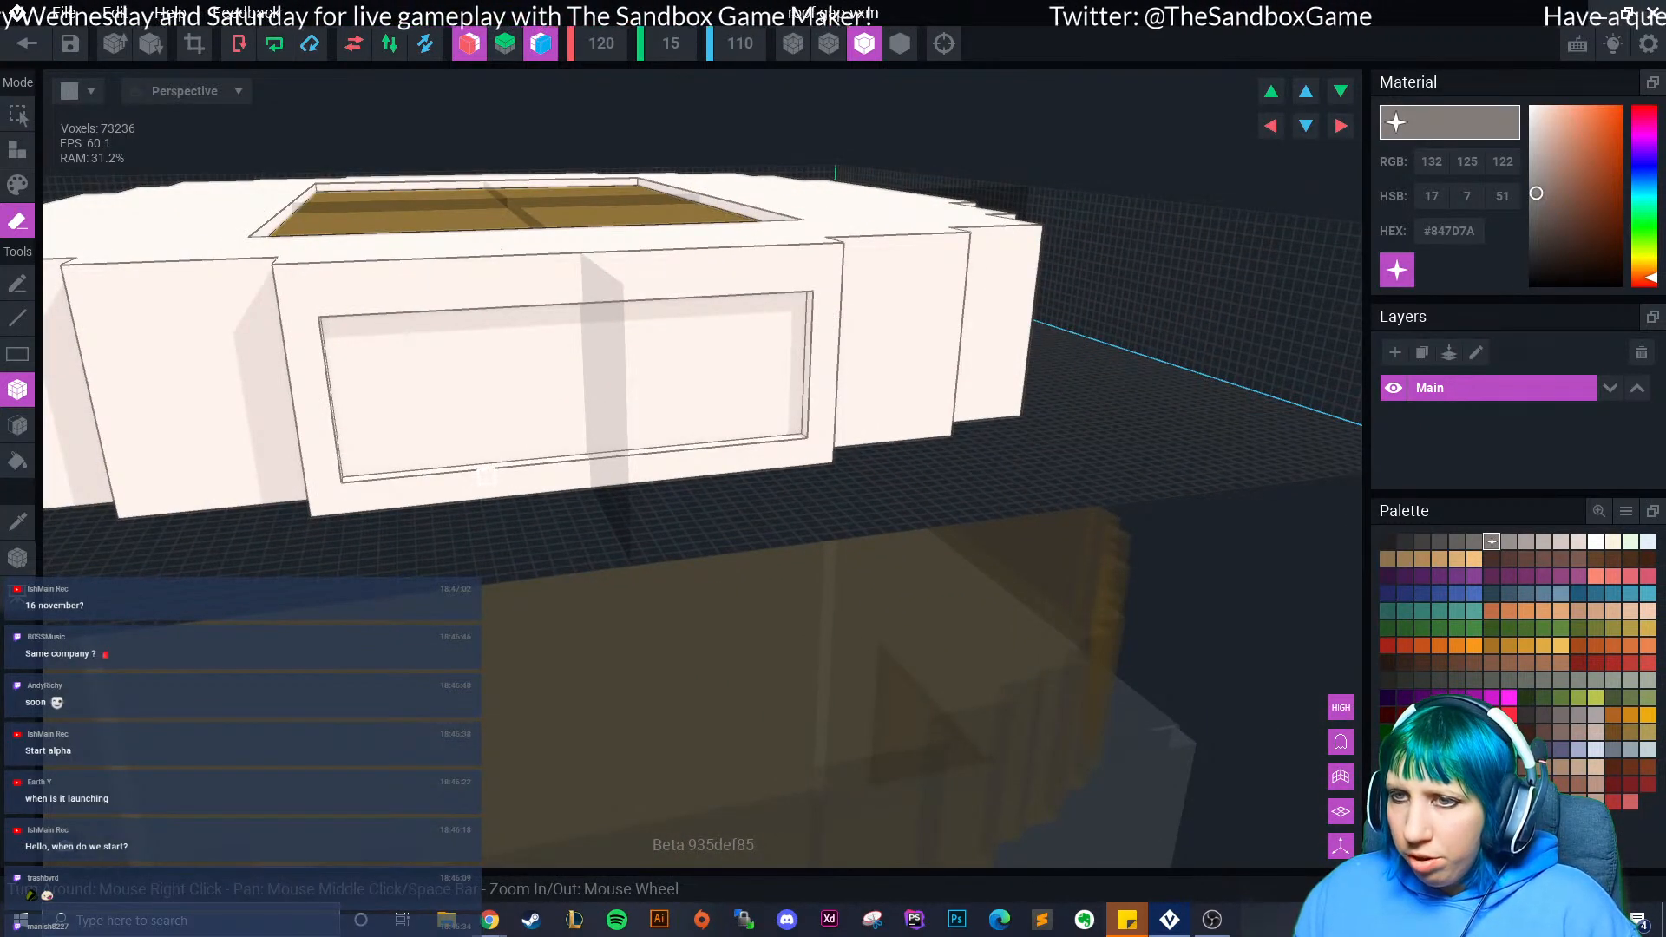
key(ctrl+z)
mouse_move(345, 438)
mouse_down()
mouse_move(564, 452)
mouse_move(599, 433)
mouse_up()
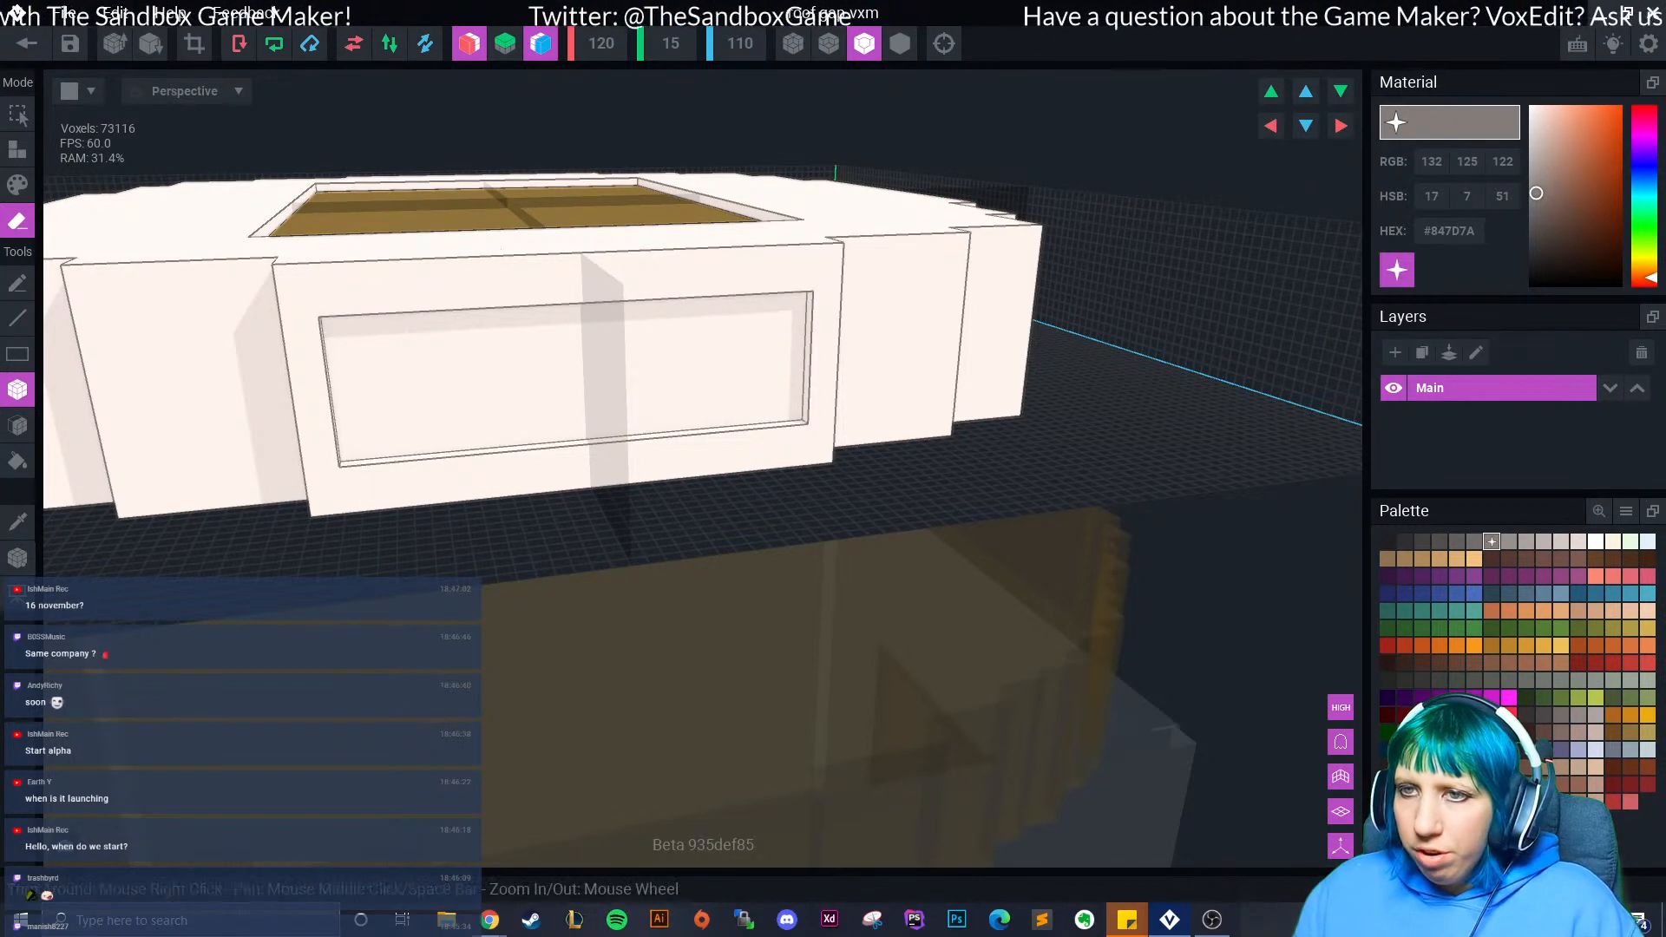
- Erase a mirrored rectangular recess into the stepped panels directly beside the newly recessed central panel
right_drag(328, 308, 570, 369)
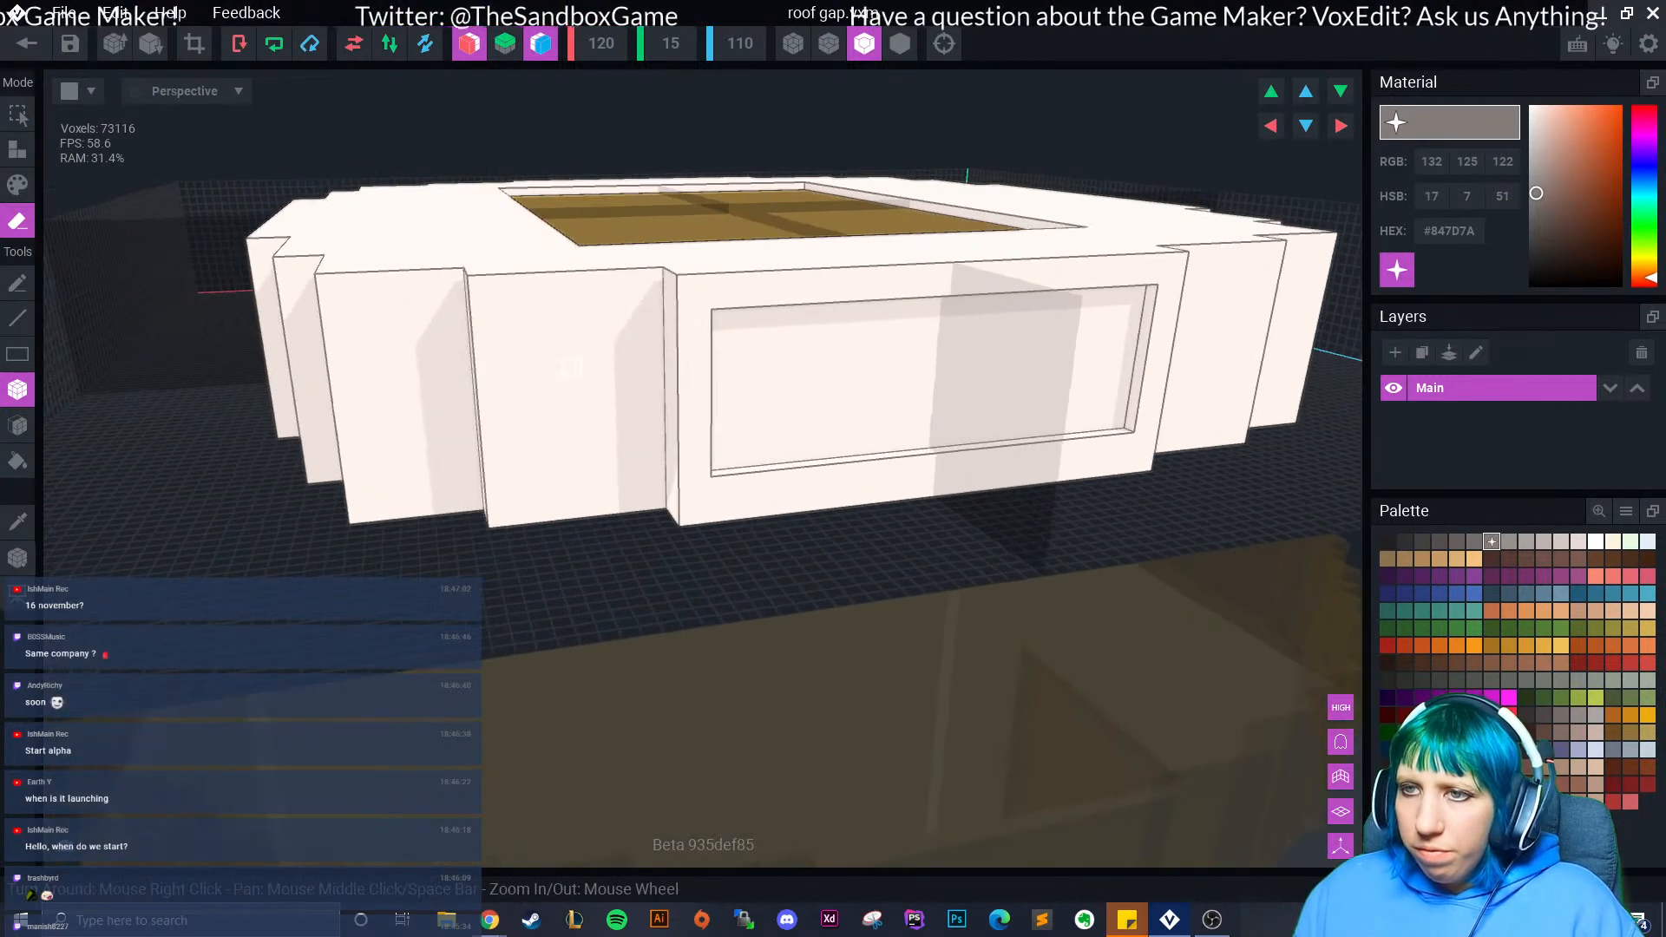
drag(638, 329, 508, 424)
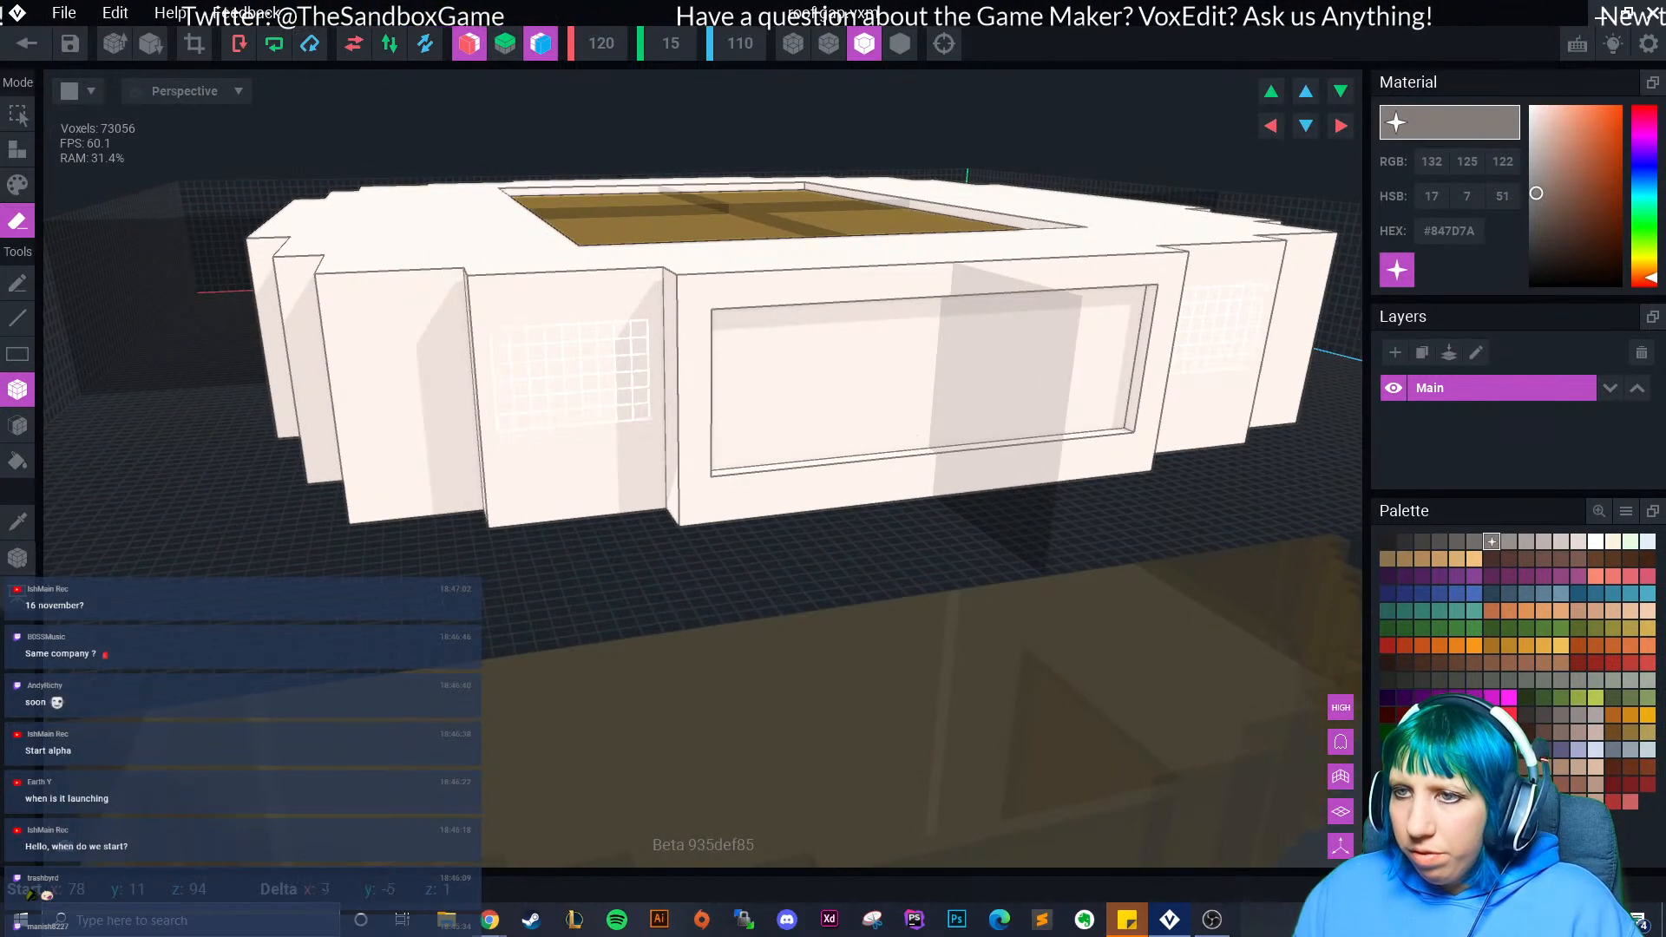
drag(512, 335, 638, 312)
mouse_move(642, 322)
right_down()
mouse_move(554, 415)
mouse_move(607, 469)
mouse_move(583, 455)
mouse_move(590, 490)
right_up()
drag(279, 439, 352, 435)
mouse_move(342, 507)
right_down()
mouse_move(334, 415)
mouse_move(250, 392)
right_up()
click(18, 425)
drag(318, 403, 322, 427)
- Erase a tall rectangular recess with a thin frame into the outermost stepped panel with the box tool
right_drag(480, 484, 410, 525)
middle_drag(1332, 560, 555, 577)
right_drag(634, 469, 491, 486)
click(19, 391)
mouse_move(457, 466)
mouse_down()
mouse_move(525, 566)
mouse_move(545, 637)
mouse_up()
mouse_move(559, 626)
right_down()
mouse_move(533, 636)
mouse_move(646, 633)
mouse_move(539, 633)
right_up()
right_drag(351, 575, 146, 565)
- Erase the recessed faces of the outer, adjacent and central panels inward on this side with the face tool
click(17, 426)
mouse_move(486, 542)
right_down()
mouse_move(521, 594)
mouse_move(602, 559)
right_up()
click(572, 543)
click(729, 573)
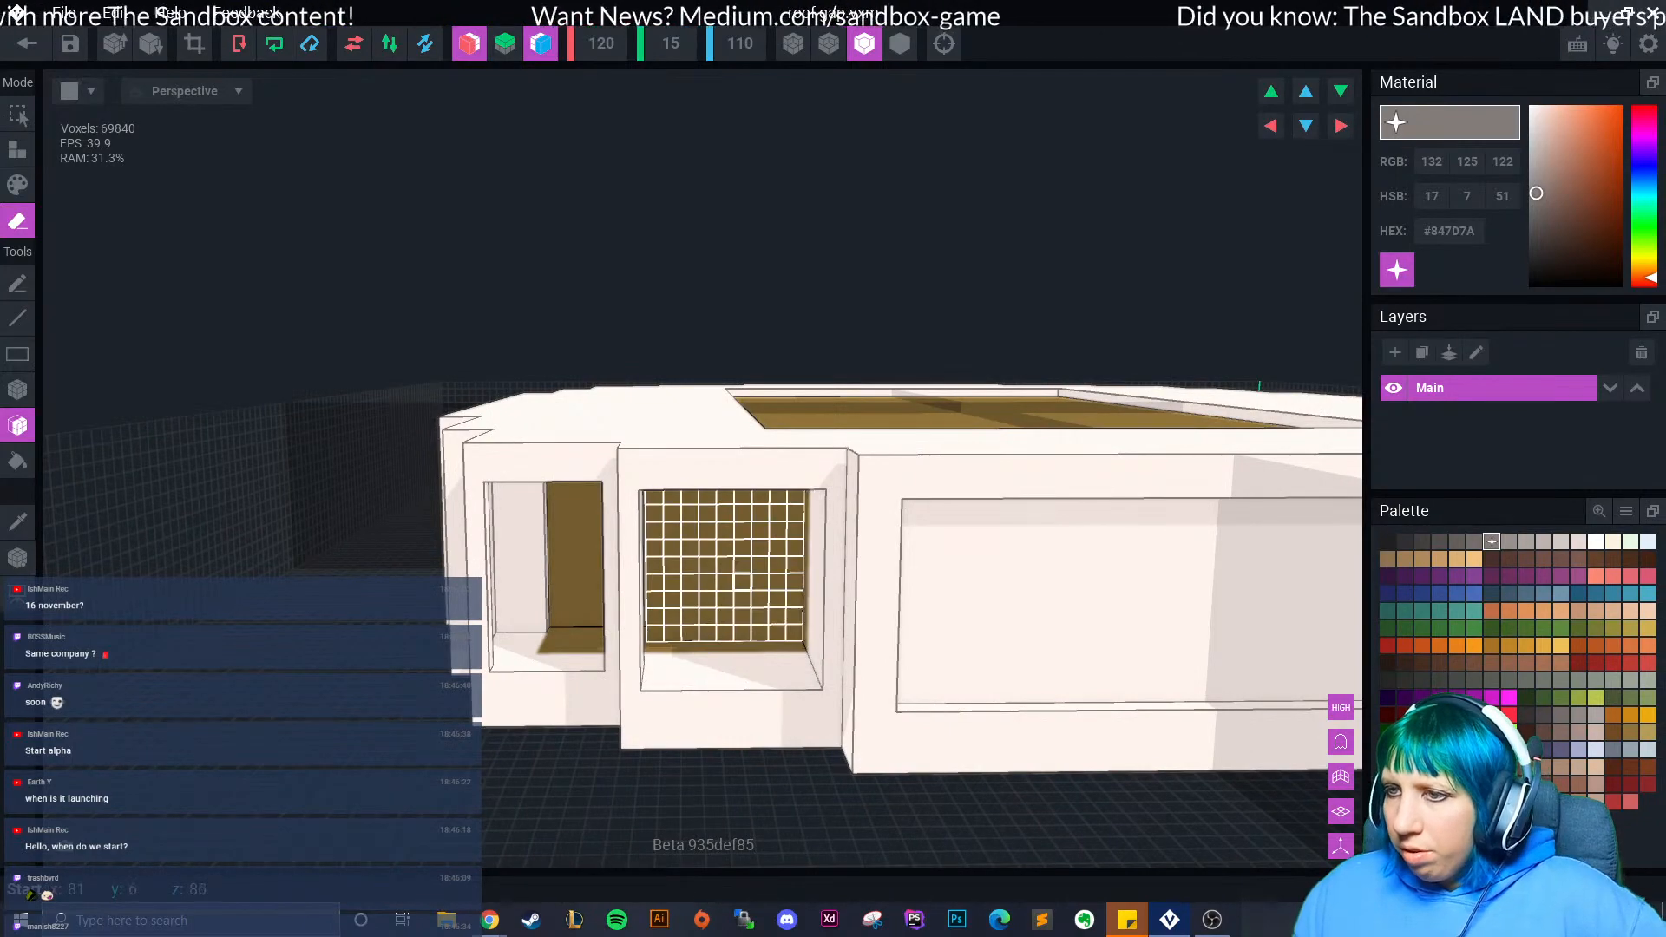
click(1023, 555)
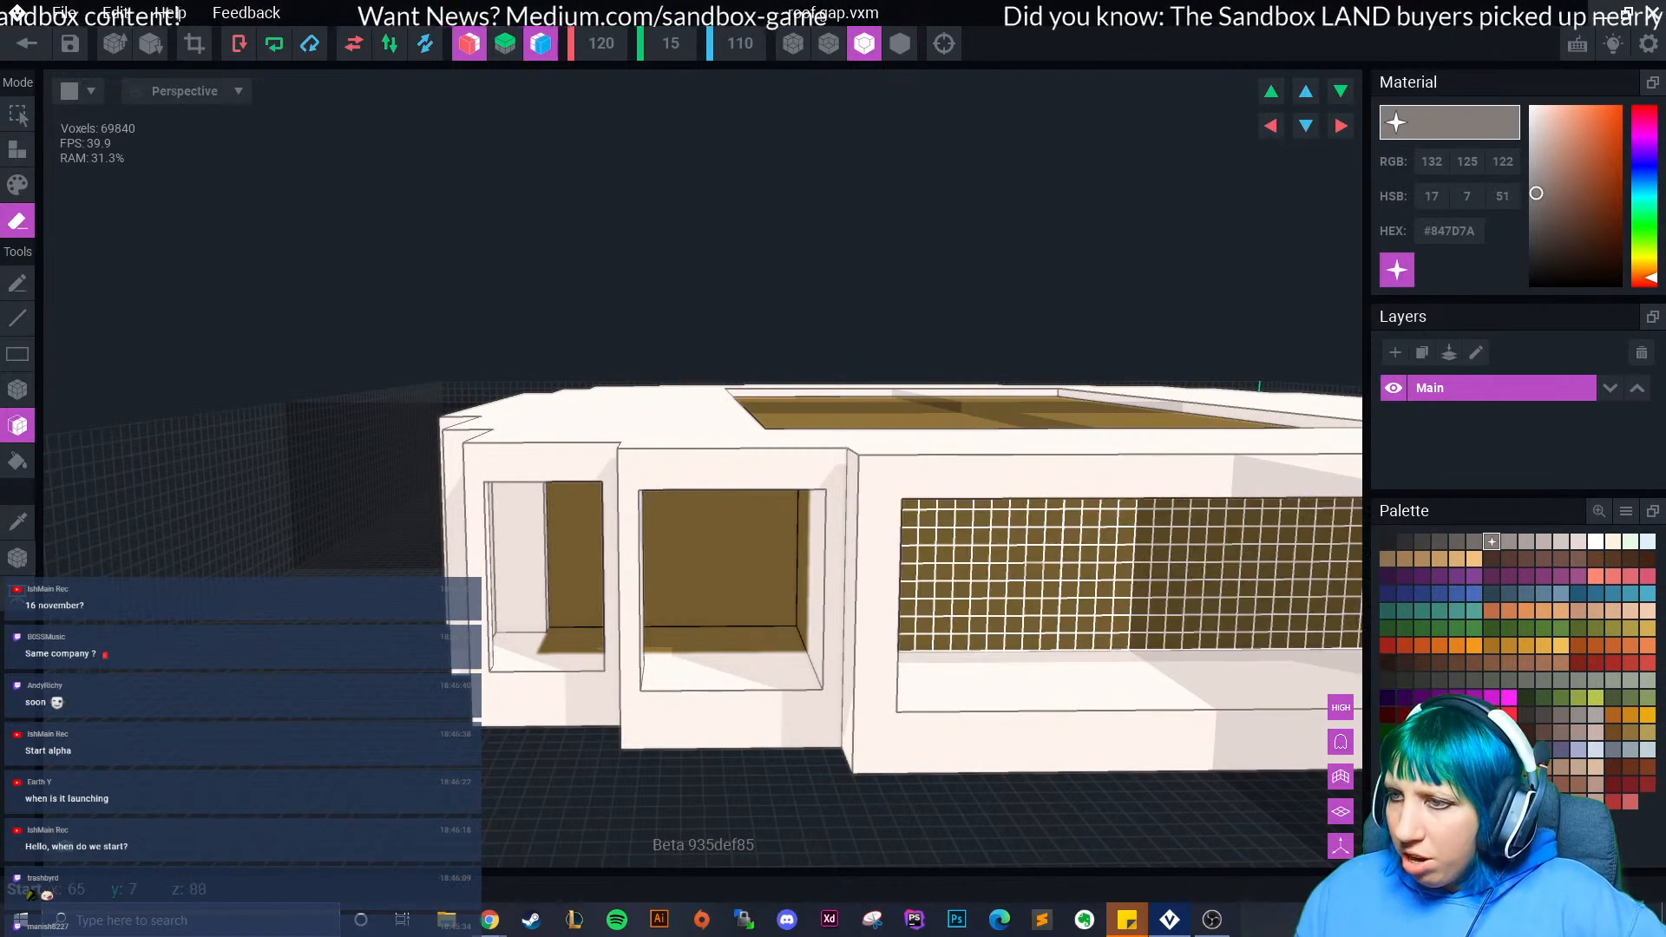
- Erase the floor of the top recess downward layer by layer to hollow out the roof gap's centre
right_drag(1023, 525, 1024, 526)
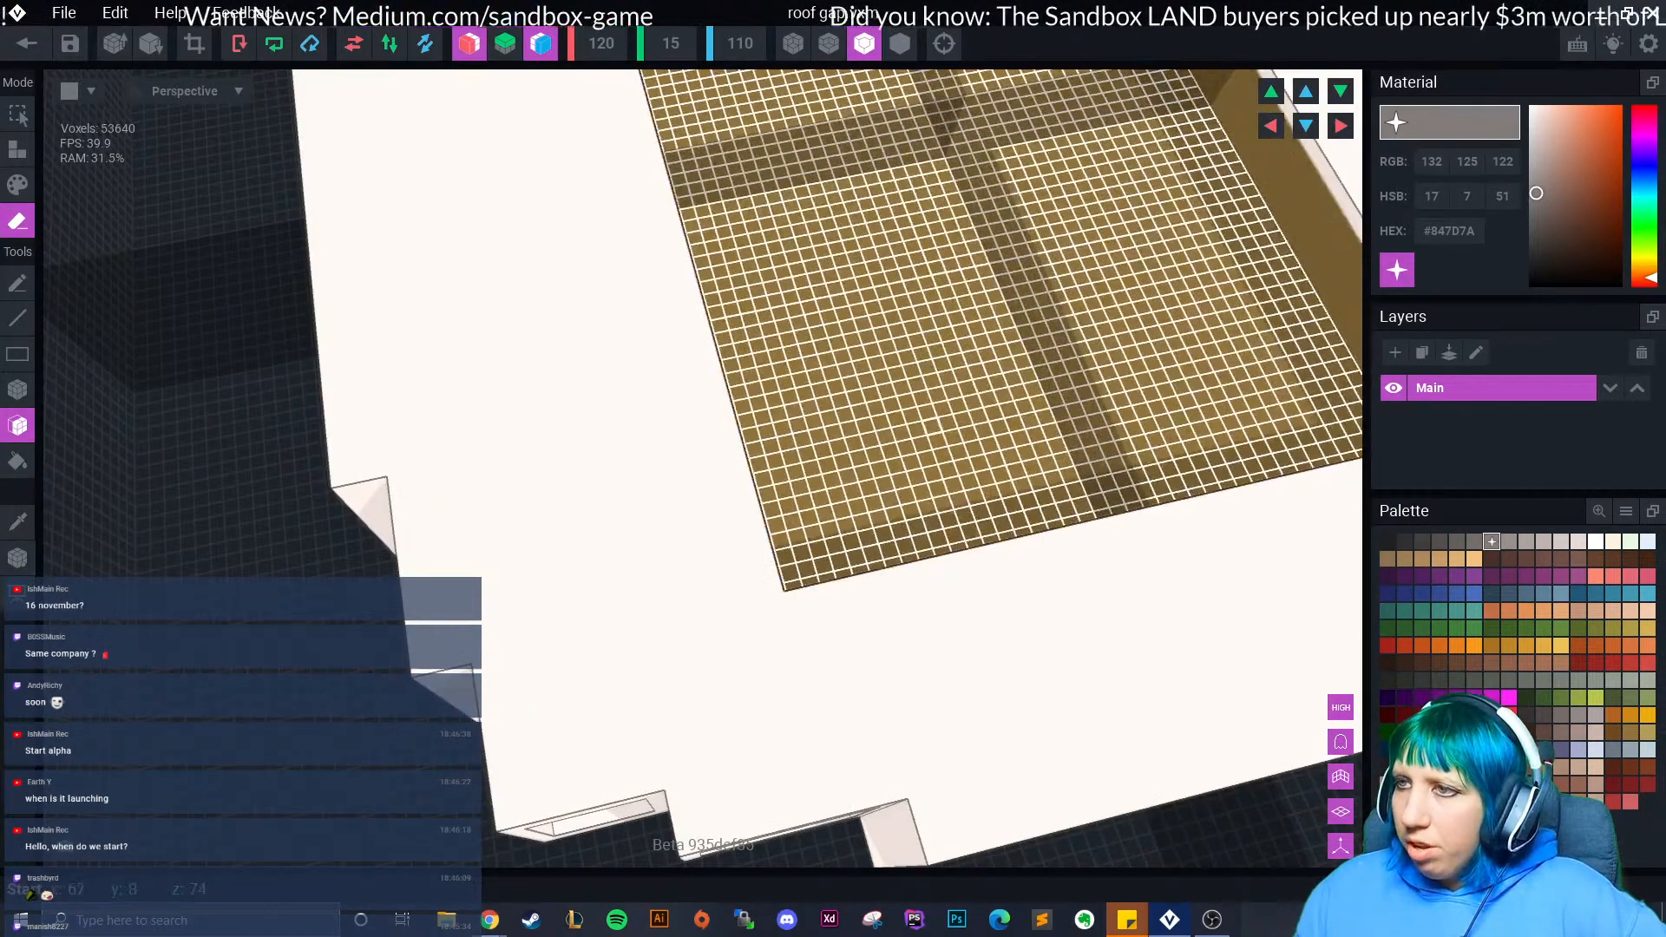
click(891, 403)
right_drag(891, 404, 762, 354)
click(763, 354)
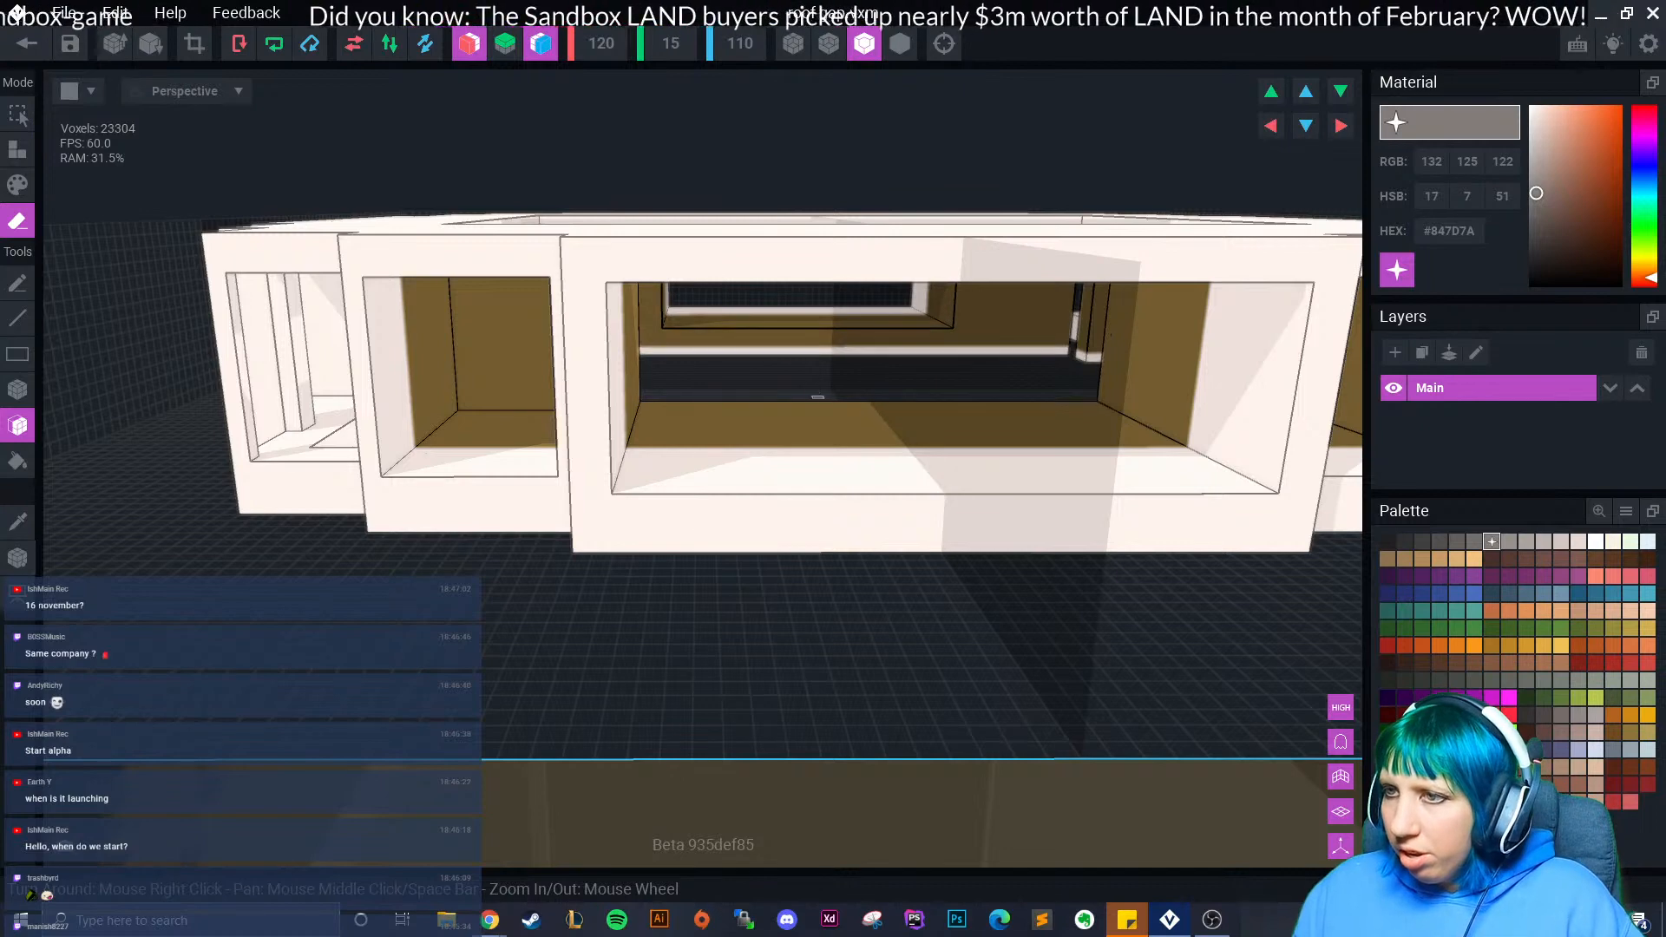
- Erase the leftover interior wall and floor faces behind the window openings to clear the inside of the ring
click(495, 345)
mouse_move(406, 355)
right_down()
mouse_move(493, 354)
mouse_move(543, 380)
right_up()
click(537, 445)
right_drag(537, 447, 543, 443)
click(636, 357)
mouse_move(636, 357)
right_down()
mouse_move(685, 424)
mouse_move(673, 377)
mouse_move(595, 364)
mouse_move(523, 145)
right_up()
click(671, 411)
click(669, 375)
click(692, 420)
click(673, 376)
click(670, 383)
- Erase the inner ledge beneath the top opening layer by layer with the face tool, undoing one excessive erase
mouse_move(596, 425)
right_down()
mouse_move(588, 327)
mouse_move(590, 379)
mouse_move(529, 382)
mouse_move(531, 367)
right_up()
click(579, 326)
click(705, 289)
click(703, 289)
key(ctrl+z)
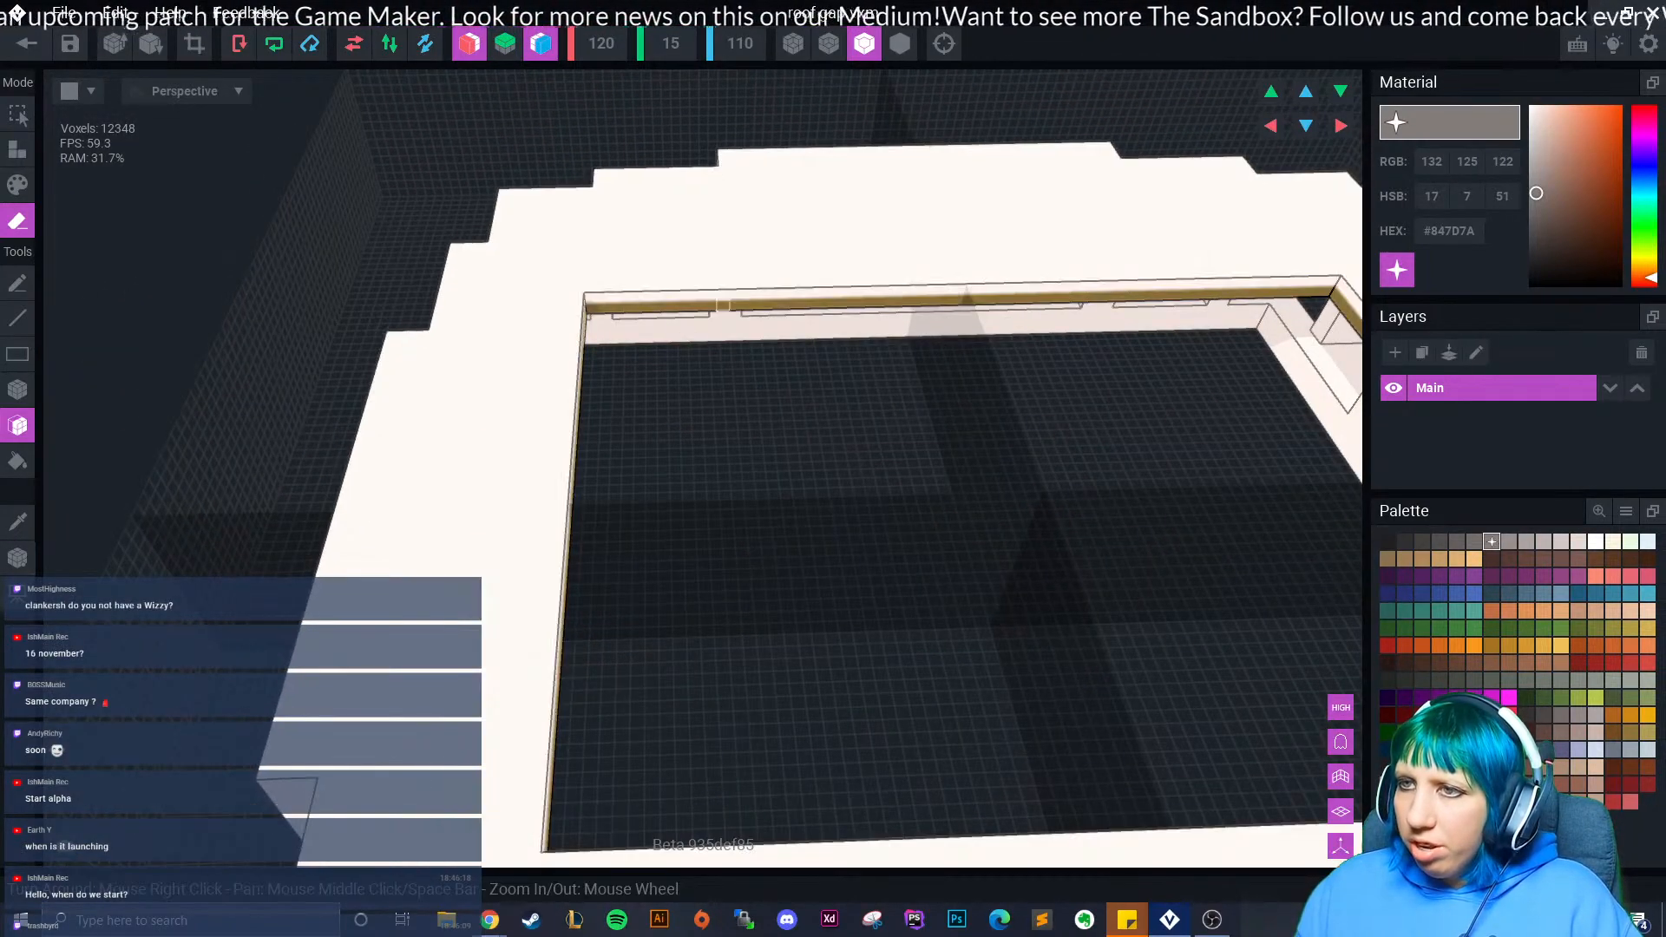
right_drag(718, 296, 734, 280)
click(748, 289)
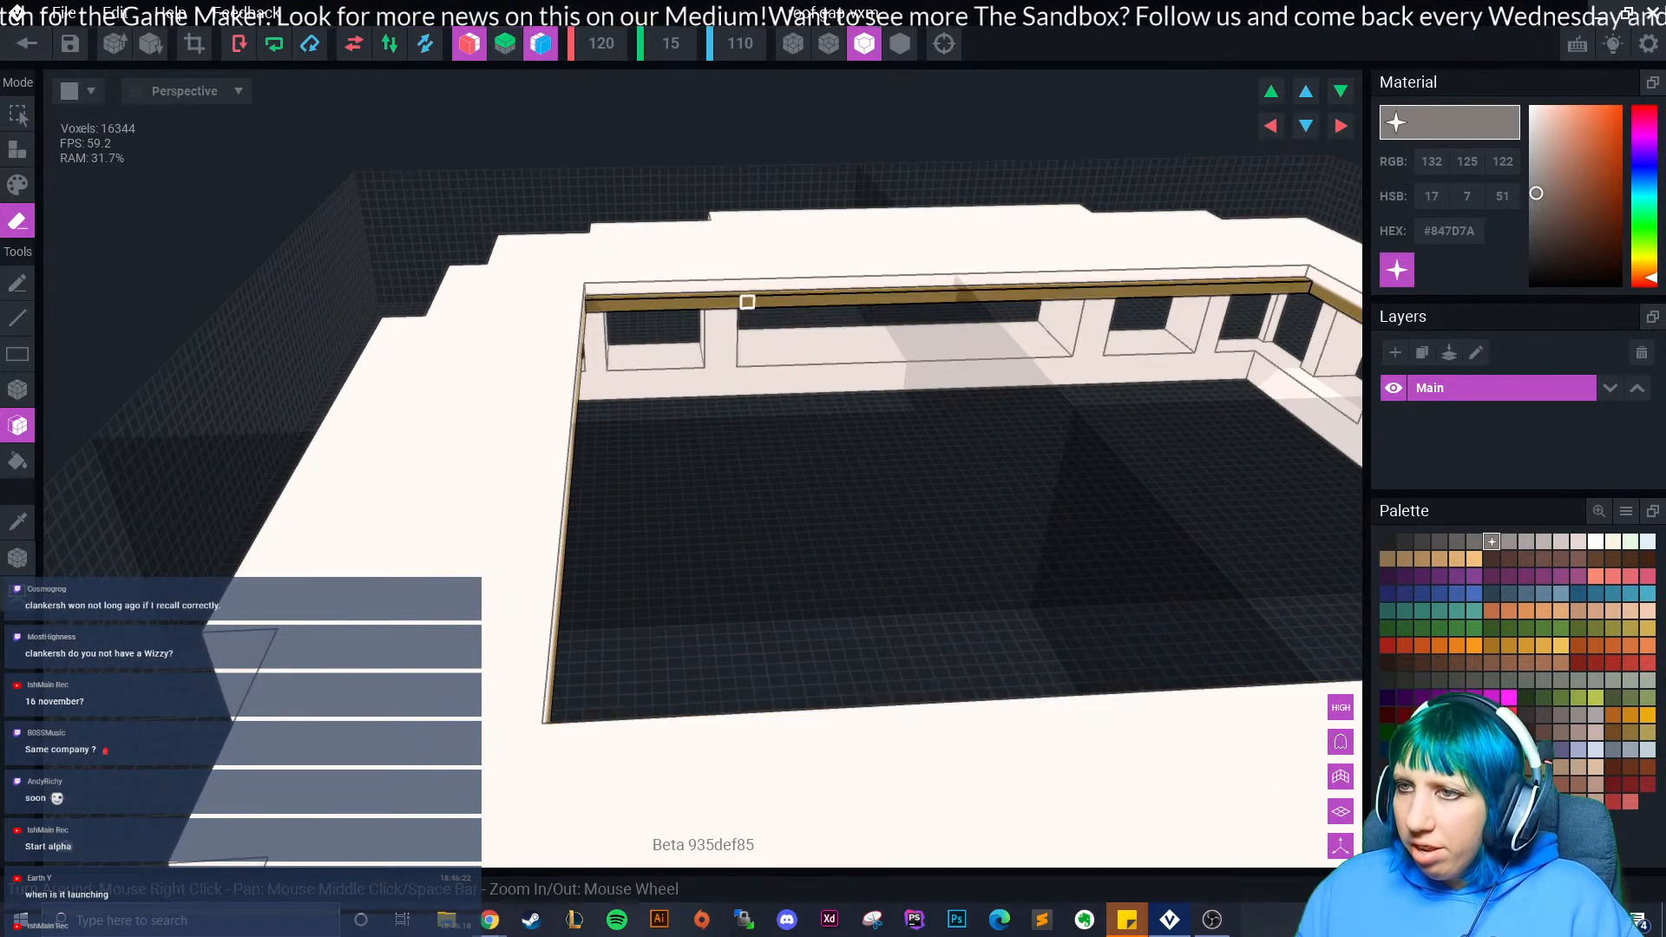
click(746, 292)
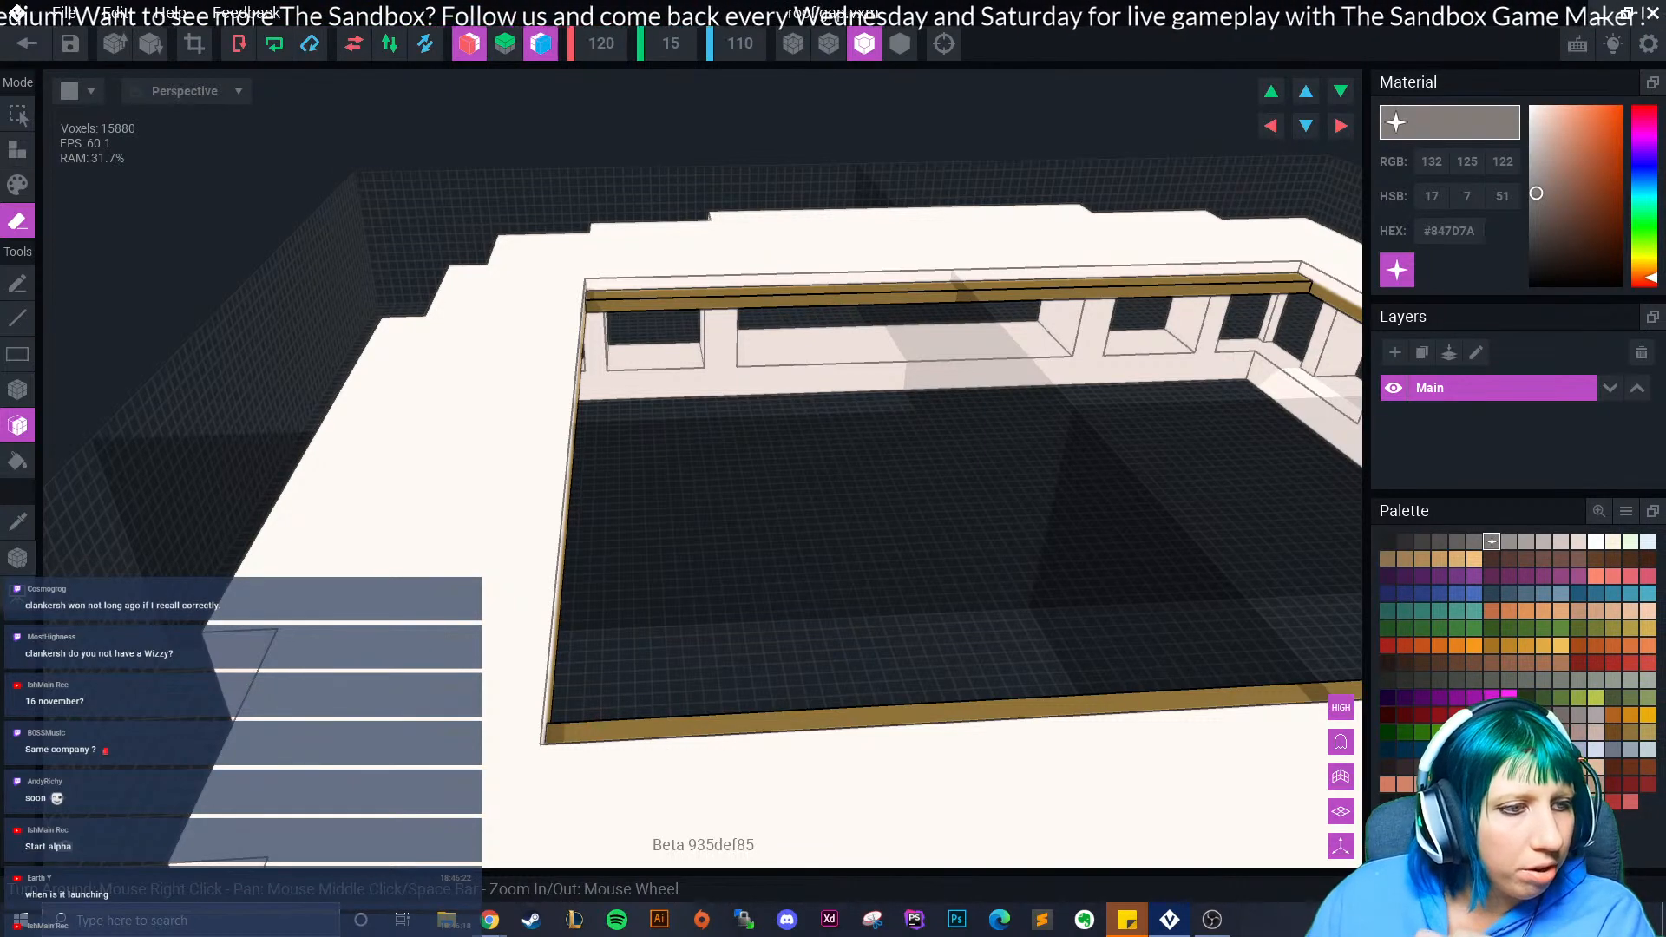
click(682, 296)
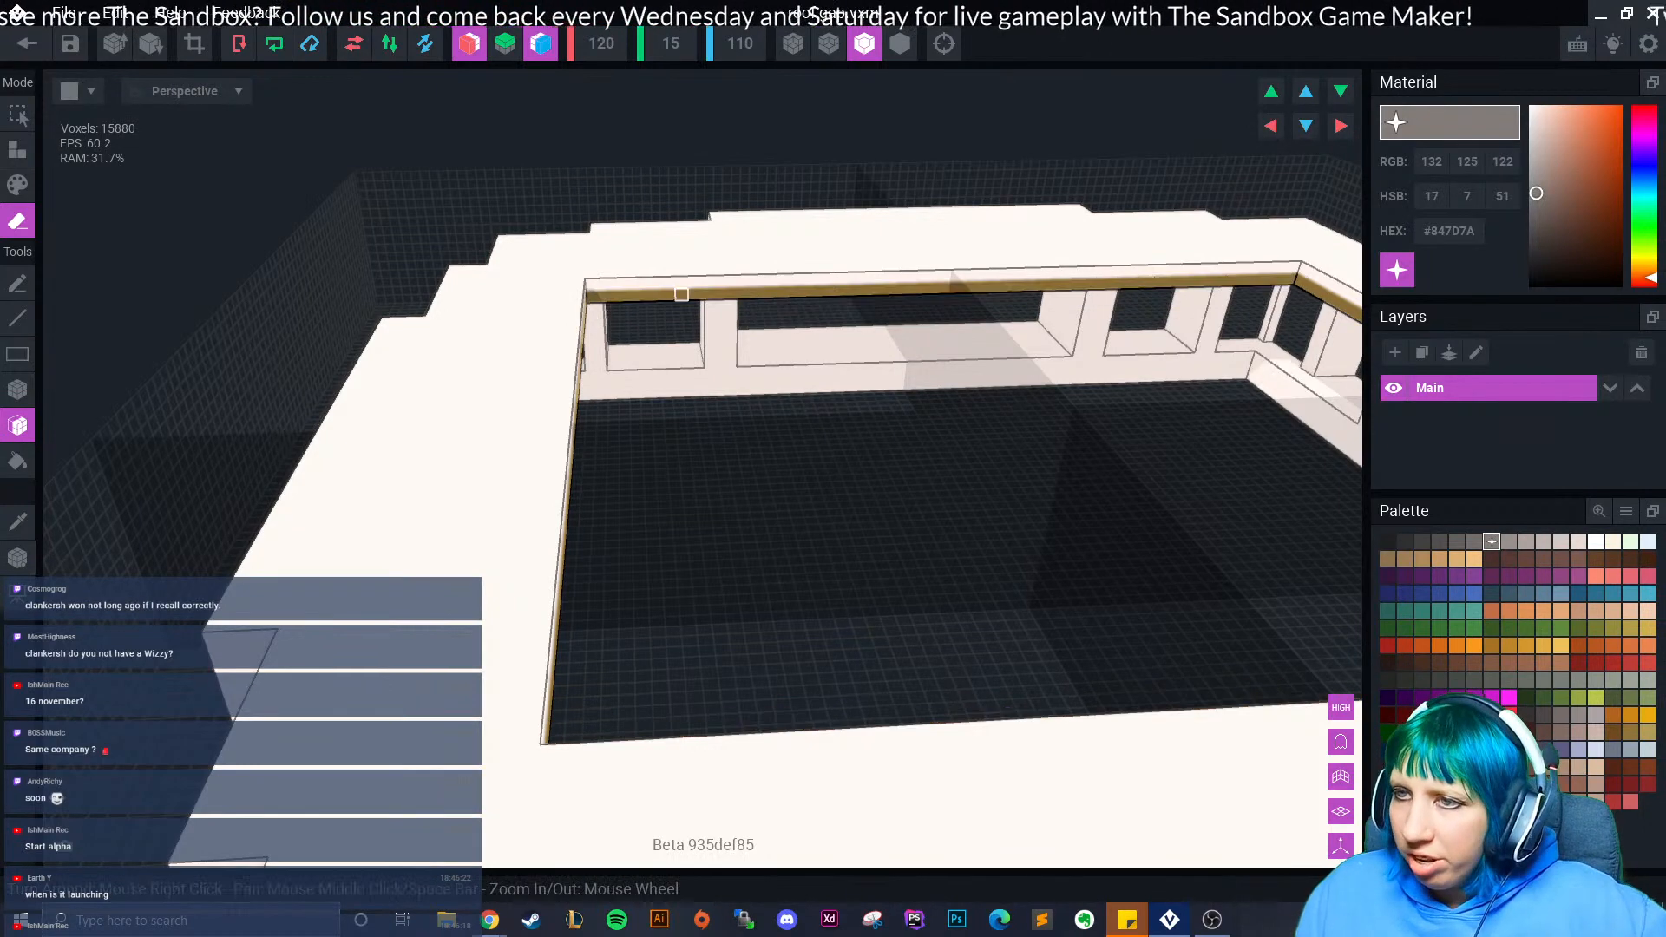
click(681, 285)
click(682, 295)
right_drag(681, 295, 634, 364)
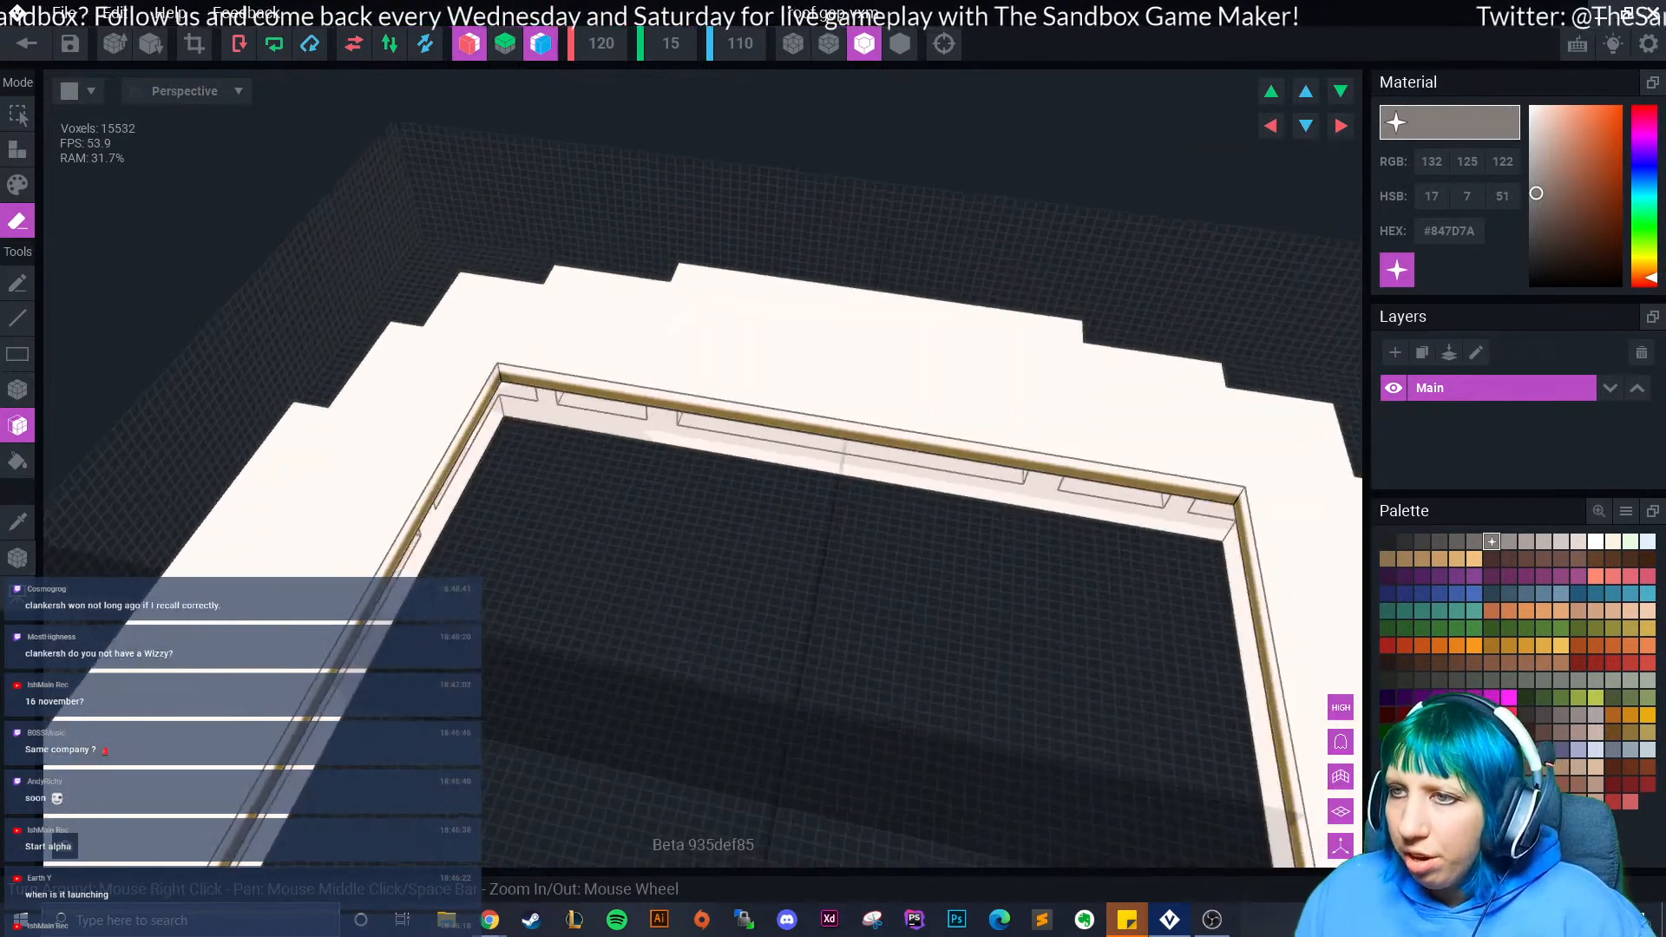
- Cut a stepped strip out of the top surface along one side of the opening, following the outer outline
middle_drag(634, 365, 681, 217)
click(17, 390)
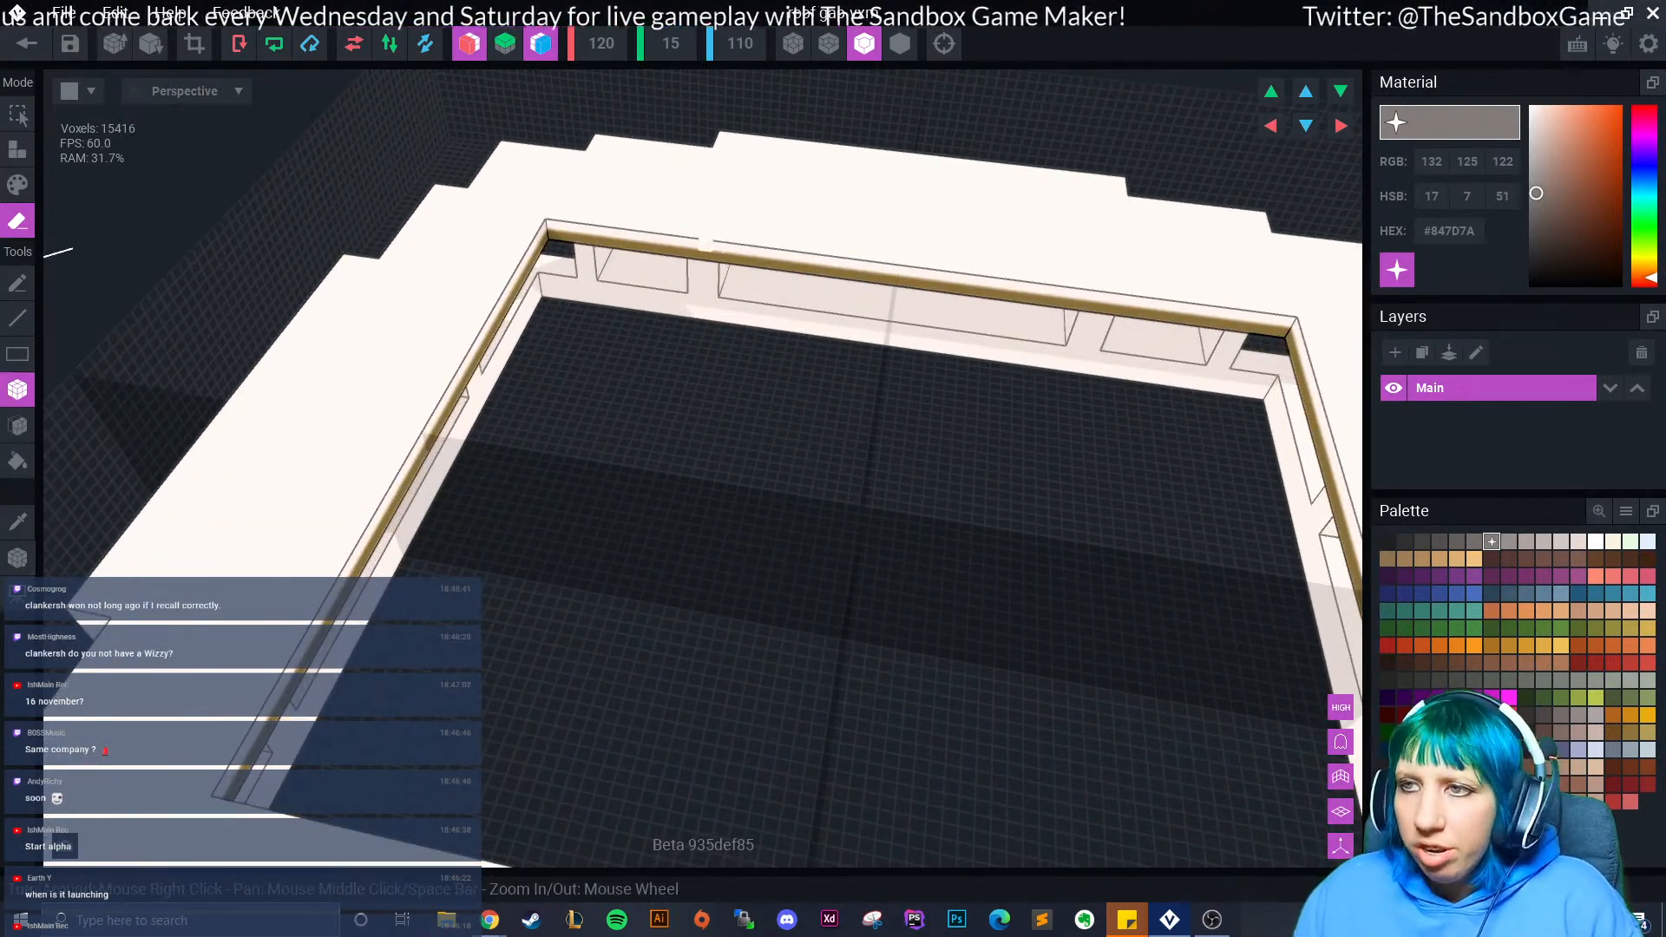
drag(1095, 239, 968, 259)
drag(731, 228, 722, 246)
right_drag(736, 235, 764, 253)
drag(1088, 231, 1220, 277)
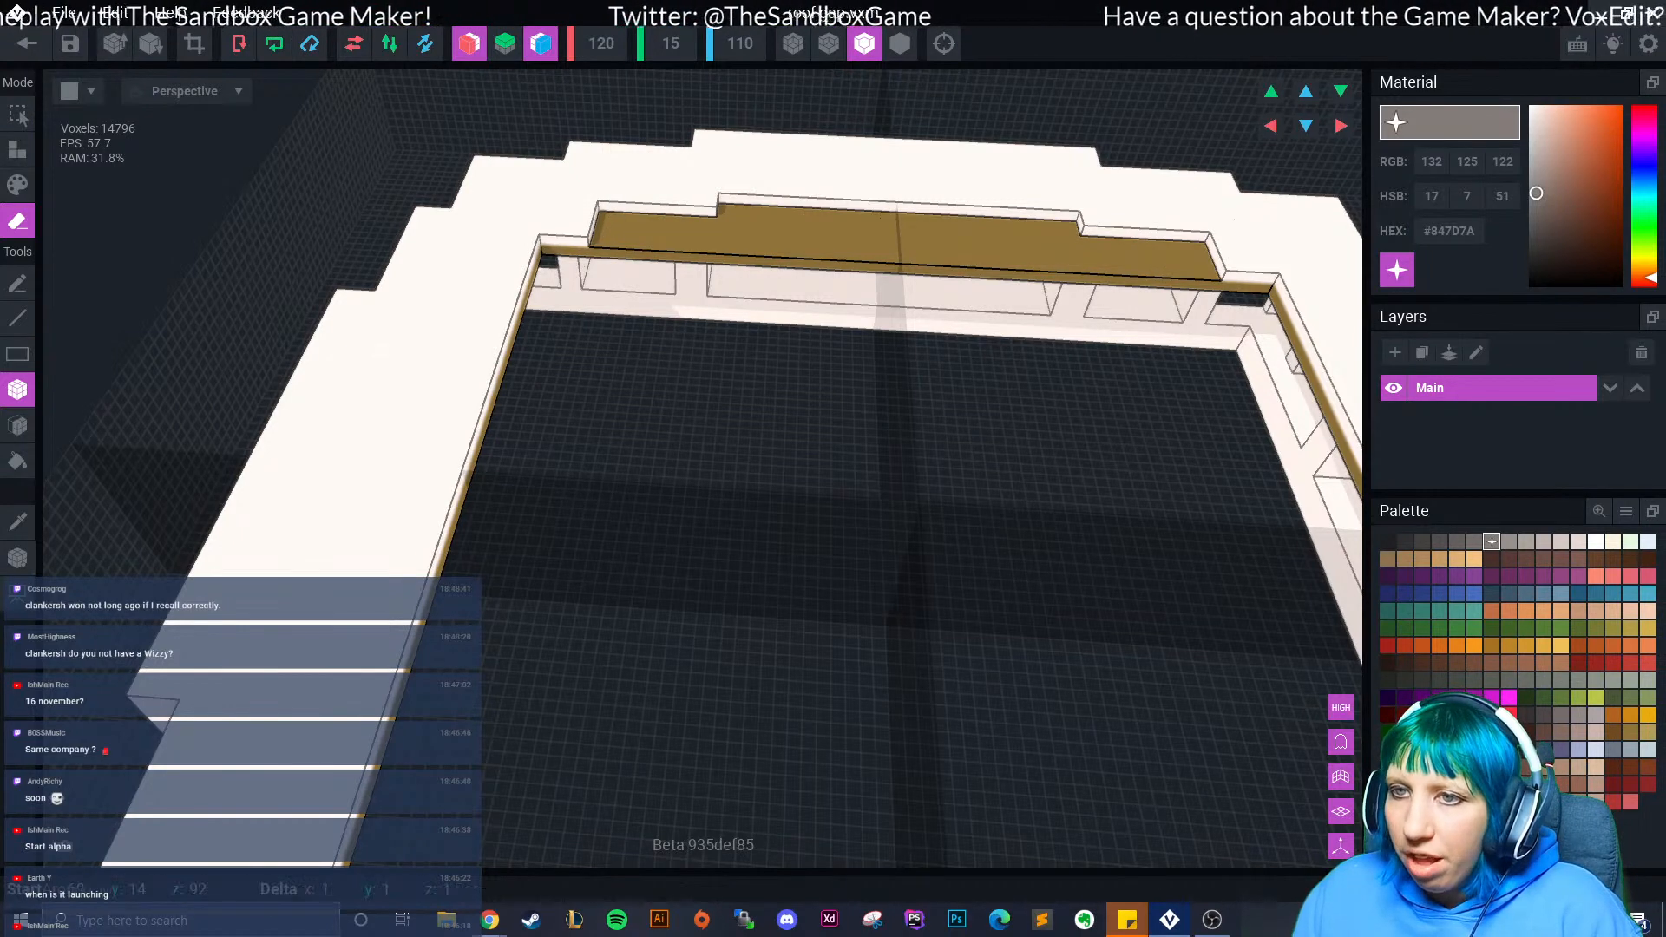
- Extend the stepped cut in the top surface around the neighbouring sides of the opening, redoing the misplaced erases
right_drag(387, 697, 422, 595)
key(ctrl+z)
drag(449, 512, 855, 596)
middle_drag(453, 606, 566, 545)
drag(550, 512, 391, 559)
mouse_move(390, 559)
right_down()
mouse_move(589, 628)
mouse_move(653, 580)
mouse_move(640, 546)
mouse_move(601, 541)
right_up()
key(ctrl+z)
drag(599, 526, 480, 561)
mouse_move(614, 588)
right_down()
mouse_move(721, 576)
mouse_move(760, 545)
right_up()
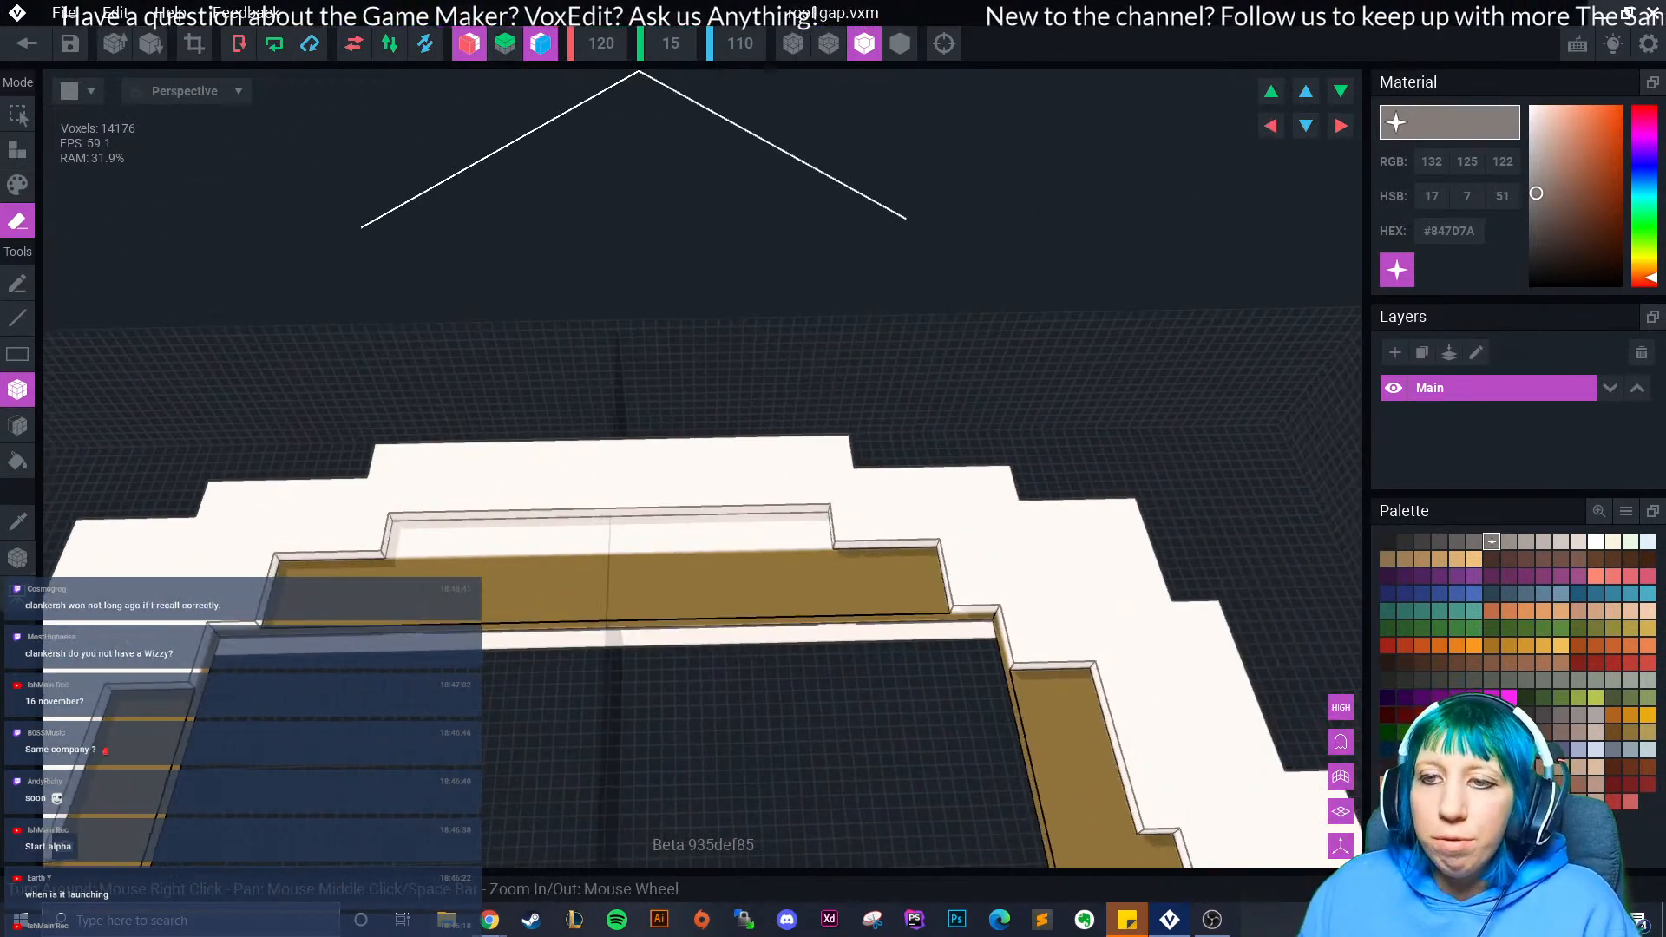
- Erase the exposed ledge faces below the stepped cut with the face tool so the opening follows the steps
click(17, 426)
click(524, 540)
click(539, 575)
mouse_move(556, 598)
right_down()
mouse_move(425, 592)
mouse_move(361, 539)
mouse_move(287, 530)
mouse_move(460, 529)
mouse_move(339, 599)
right_up()
click(555, 583)
right_drag(613, 650, 390, 651)
click(697, 630)
mouse_move(697, 630)
right_down()
mouse_move(599, 625)
mouse_move(694, 625)
mouse_move(683, 603)
mouse_move(625, 660)
mouse_move(532, 700)
mouse_move(495, 670)
right_up()
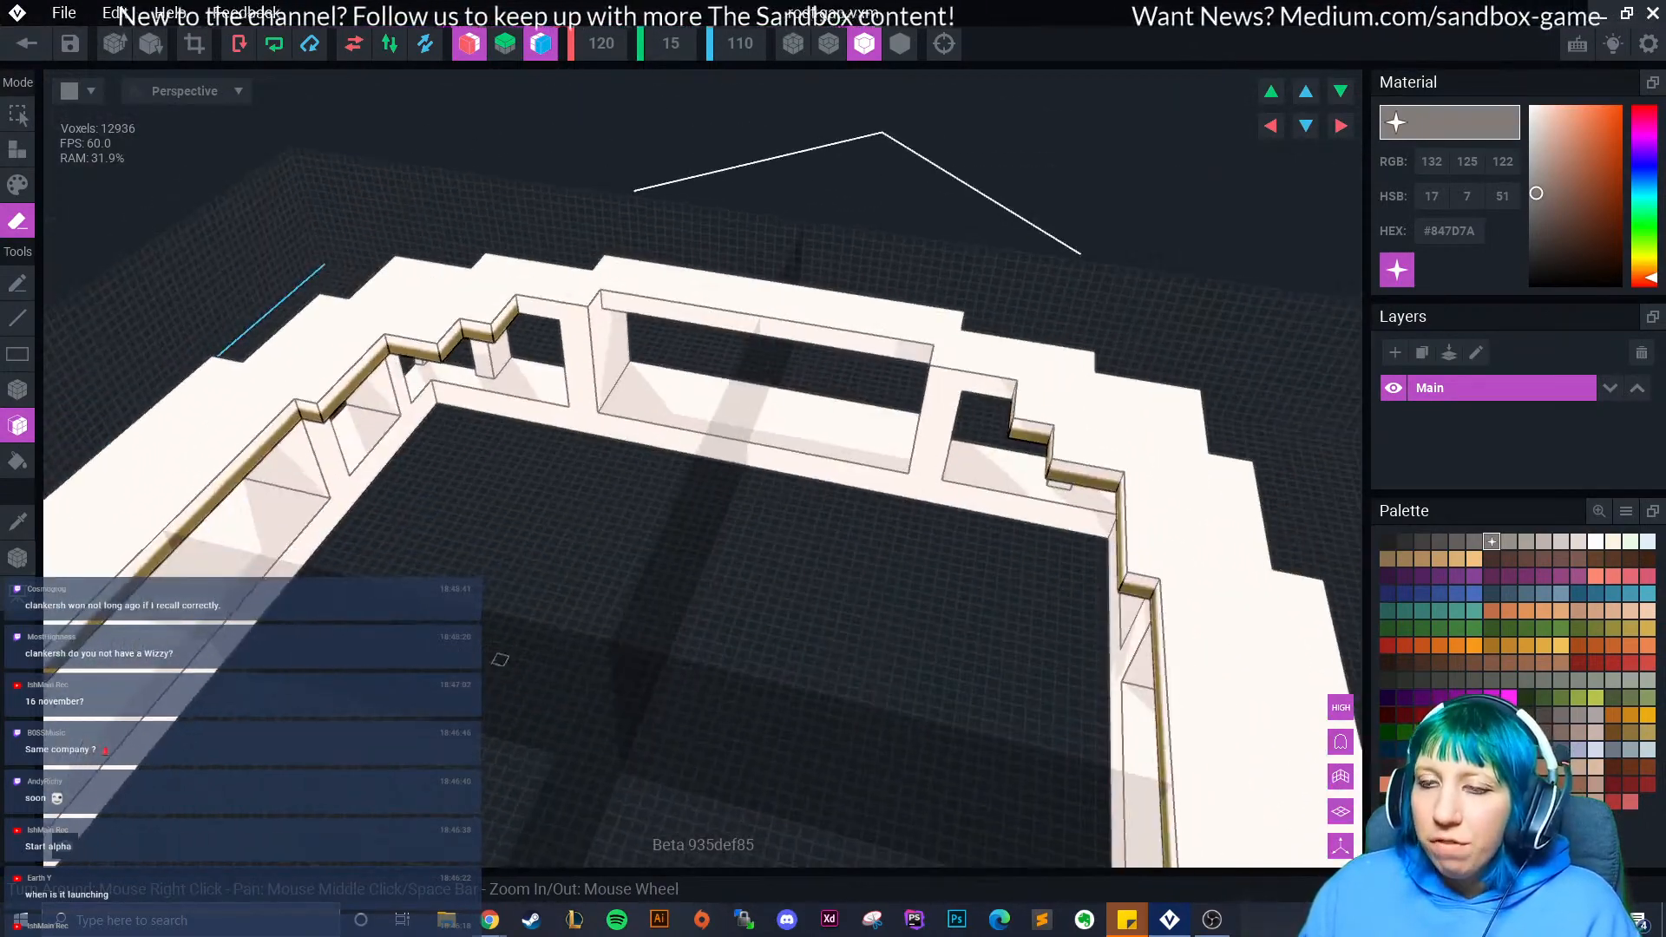
- Paint the inner faces of the window openings with the non-emissive dark grey #746E6B
click(1474, 542)
mouse_move(590, 555)
right_down()
mouse_move(507, 321)
mouse_move(326, 382)
mouse_move(486, 372)
mouse_move(512, 236)
mouse_move(576, 346)
mouse_move(555, 390)
right_up()
click(17, 185)
click(514, 236)
click(702, 550)
click(555, 555)
right_drag(555, 555, 431, 254)
click(679, 492)
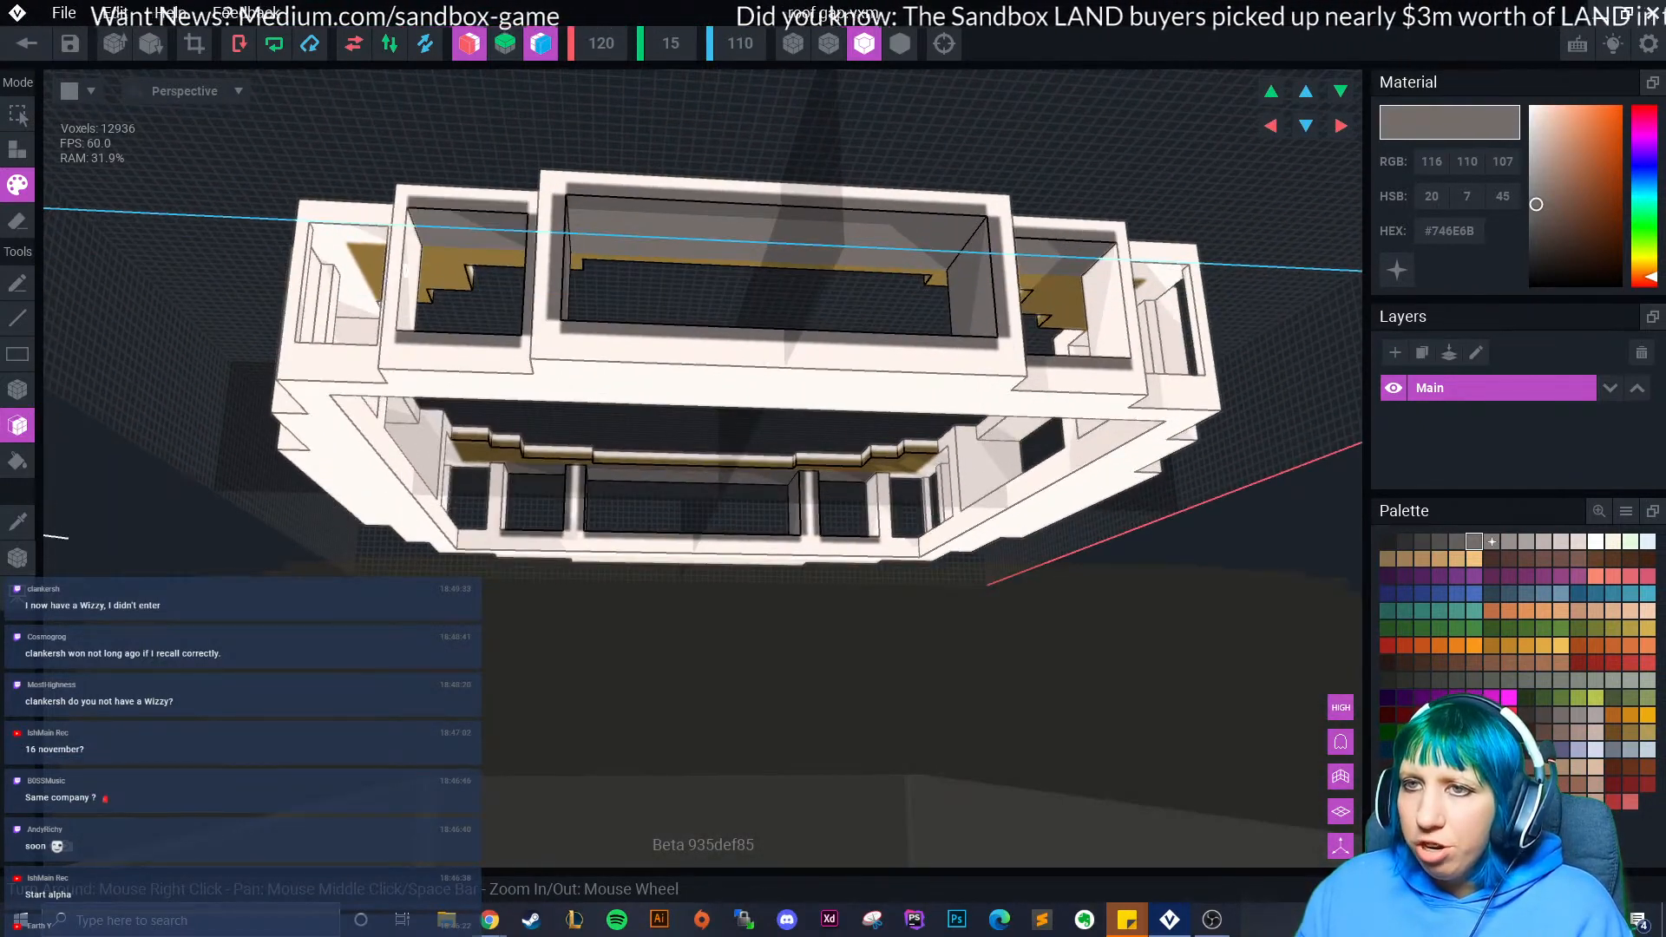
click(408, 273)
- Switch the paint colour to the lighter grey #98908C and paint the window openings' inner faces with it
click(1509, 541)
right_drag(526, 341, 547, 395)
click(653, 192)
right_drag(654, 193, 506, 288)
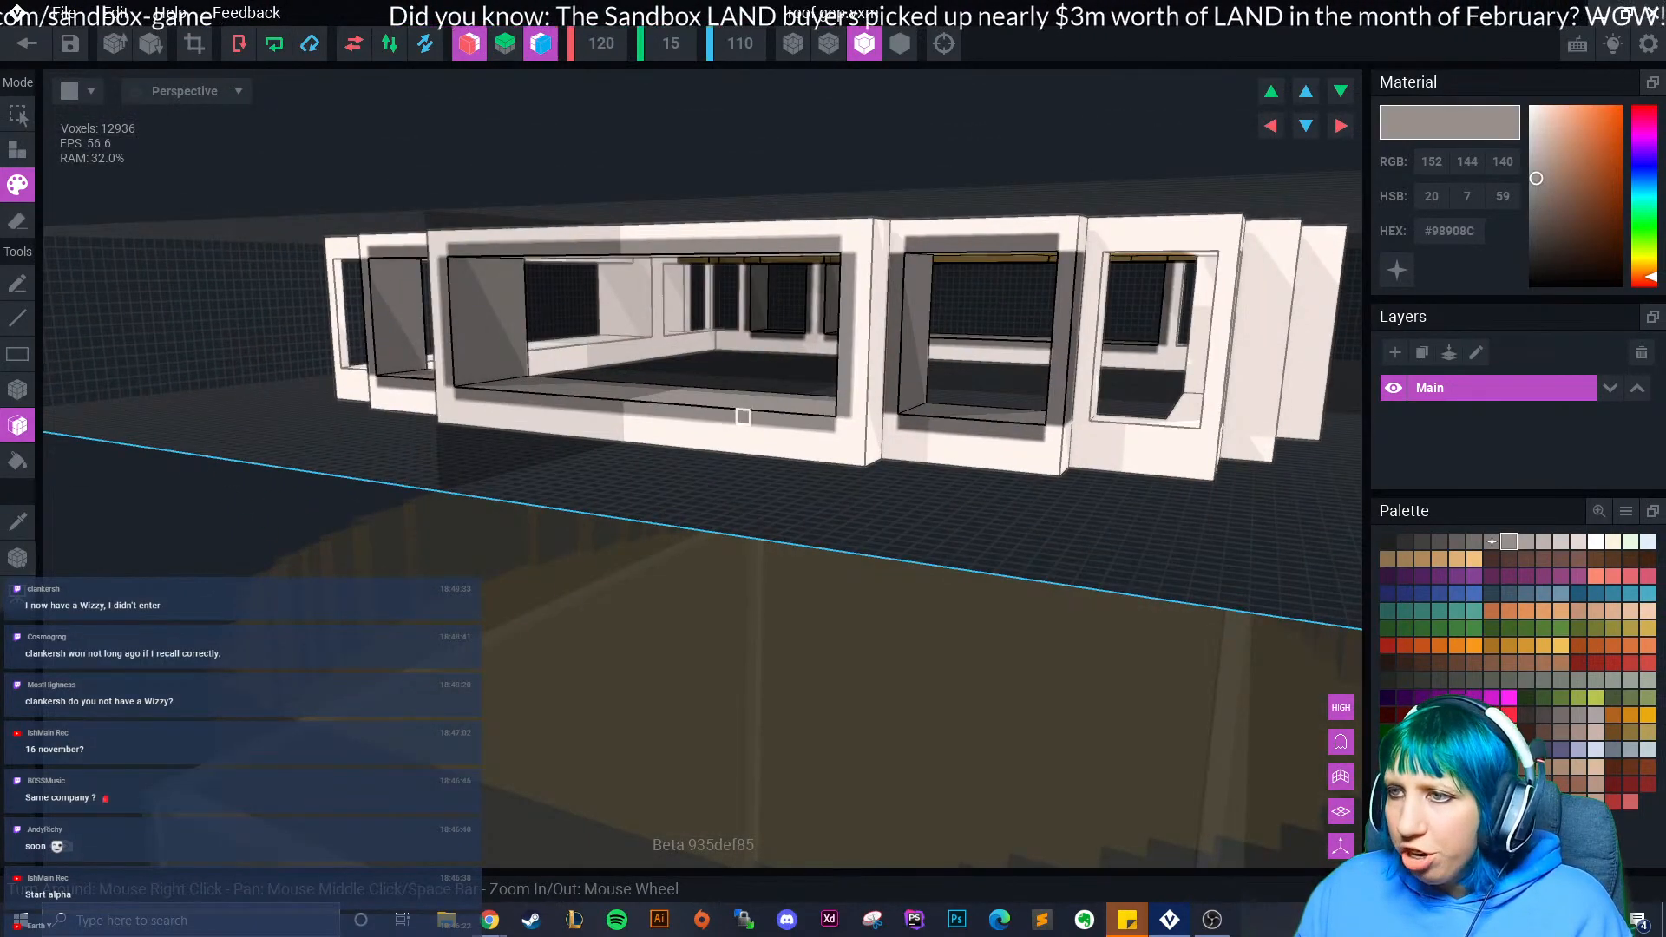
mouse_move(949, 403)
right_down()
mouse_move(959, 243)
mouse_move(925, 459)
mouse_move(974, 476)
mouse_move(931, 530)
mouse_move(729, 442)
right_up()
scroll(729, 442, up, 5)
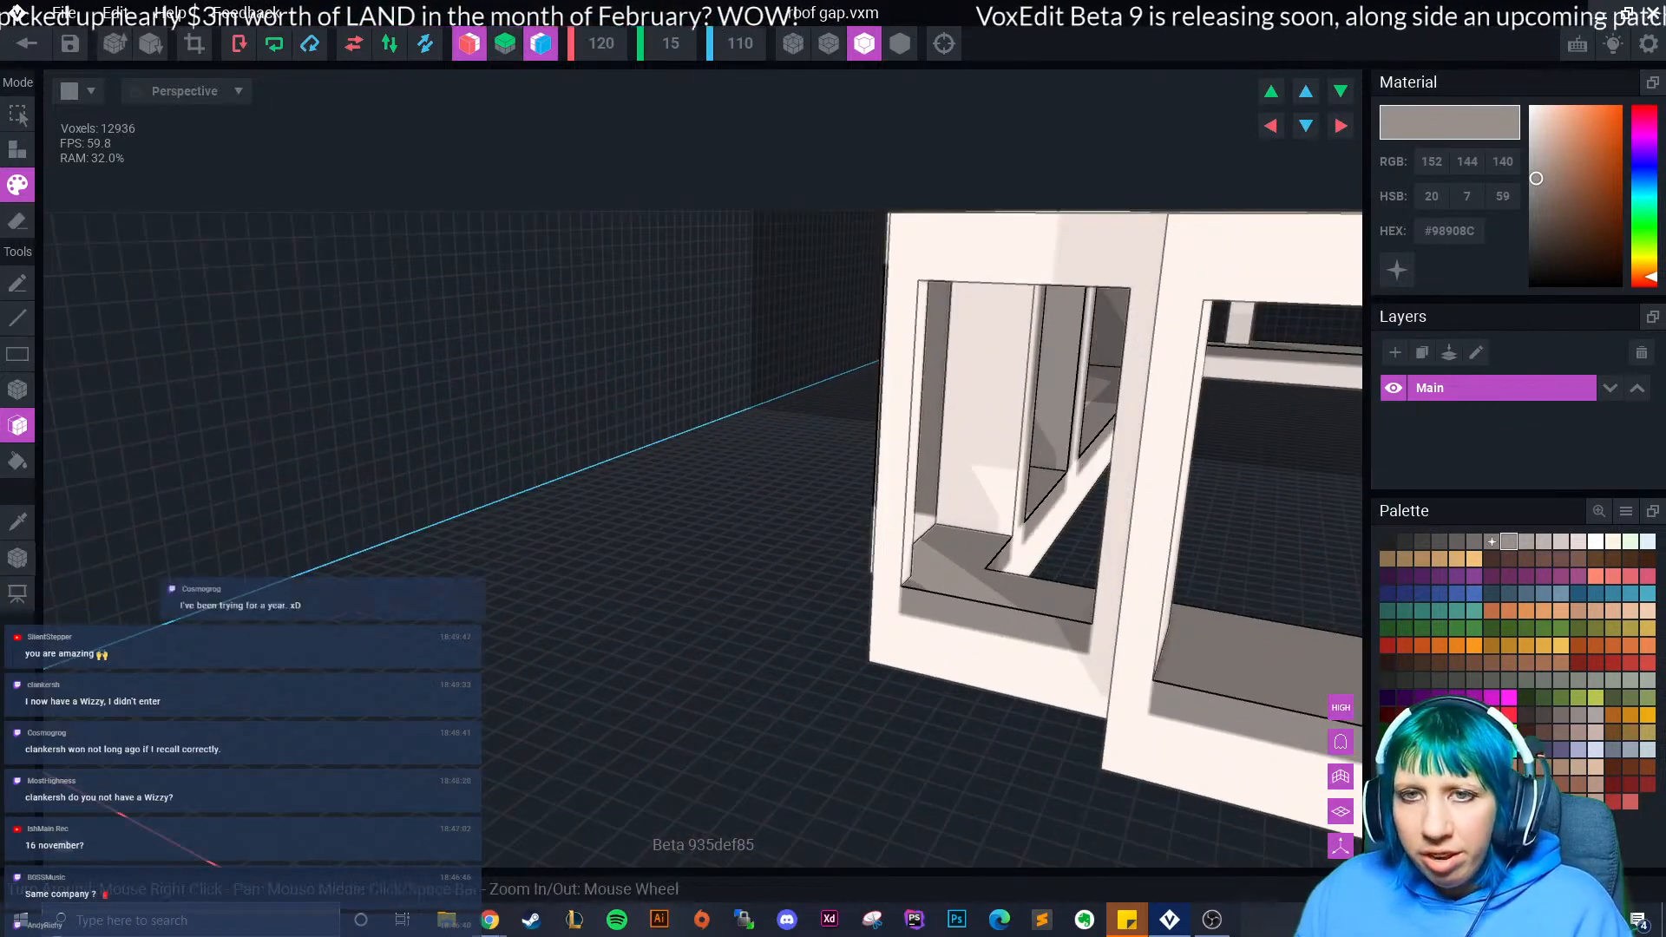
- Add a one-voxel layer to the jamb of the outer window openings and paint their inner faces grey #98908C
click(18, 150)
right_drag(268, 302, 733, 461)
right_drag(797, 509, 927, 509)
click(17, 389)
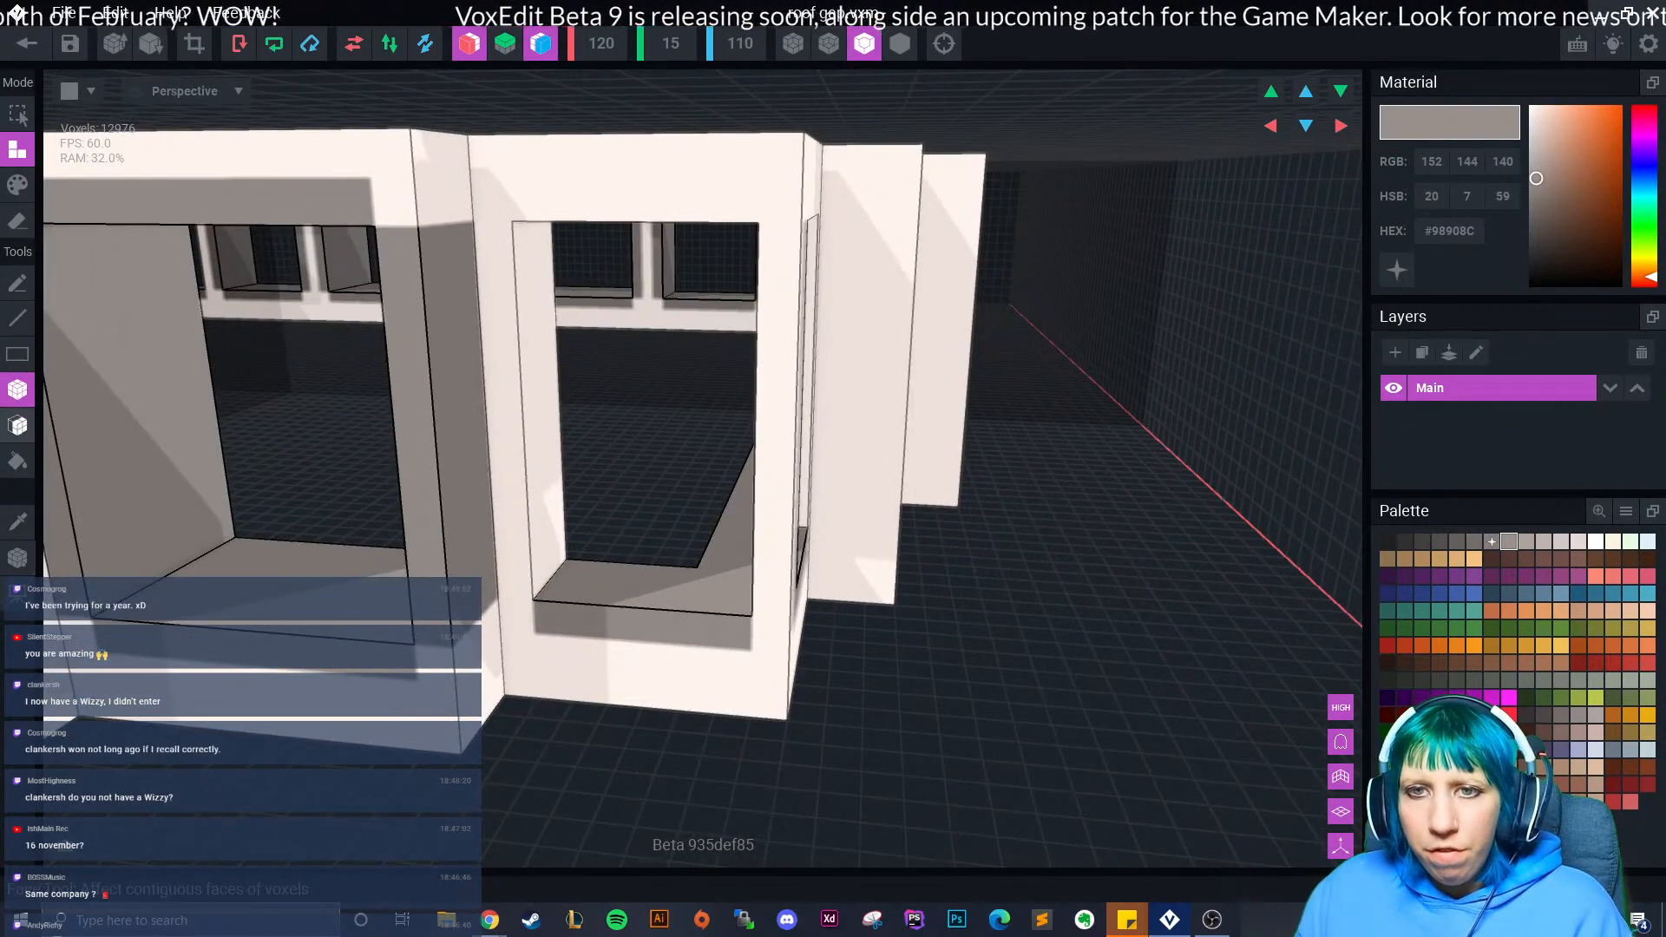
click(17, 425)
click(17, 185)
mouse_move(668, 401)
right_down()
mouse_move(507, 399)
mouse_move(686, 295)
right_up()
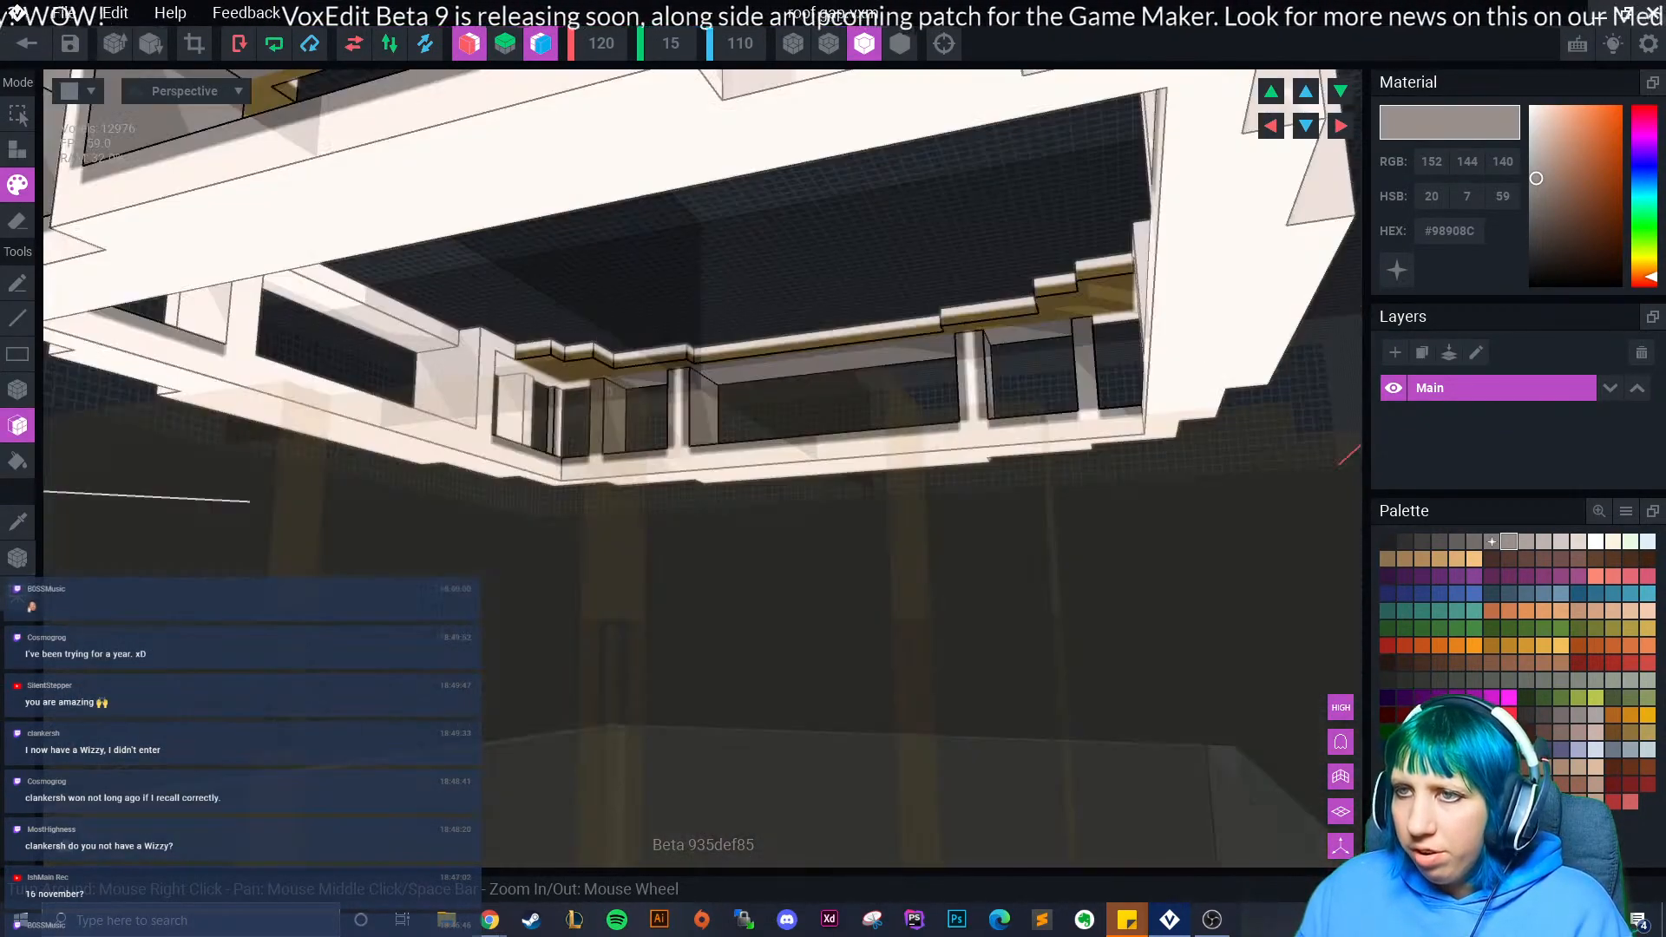
scroll(596, 409, down, 5)
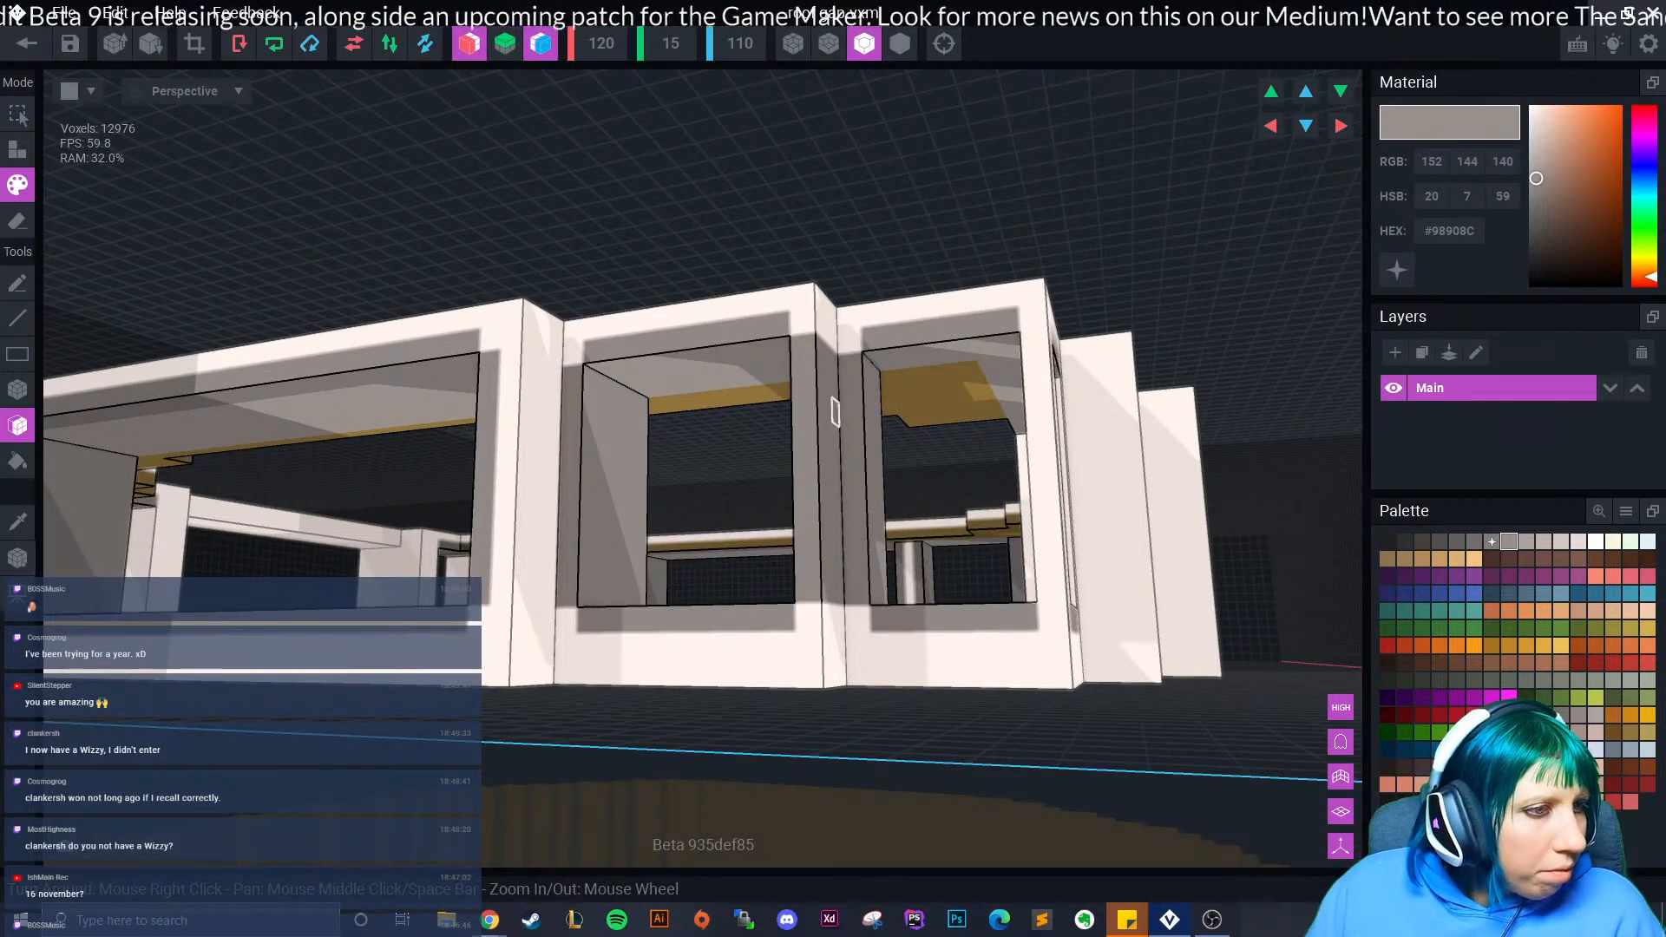
- Attach additional grey voxel layers to the frame around the window opening beside the central one
right_drag(731, 476, 658, 468)
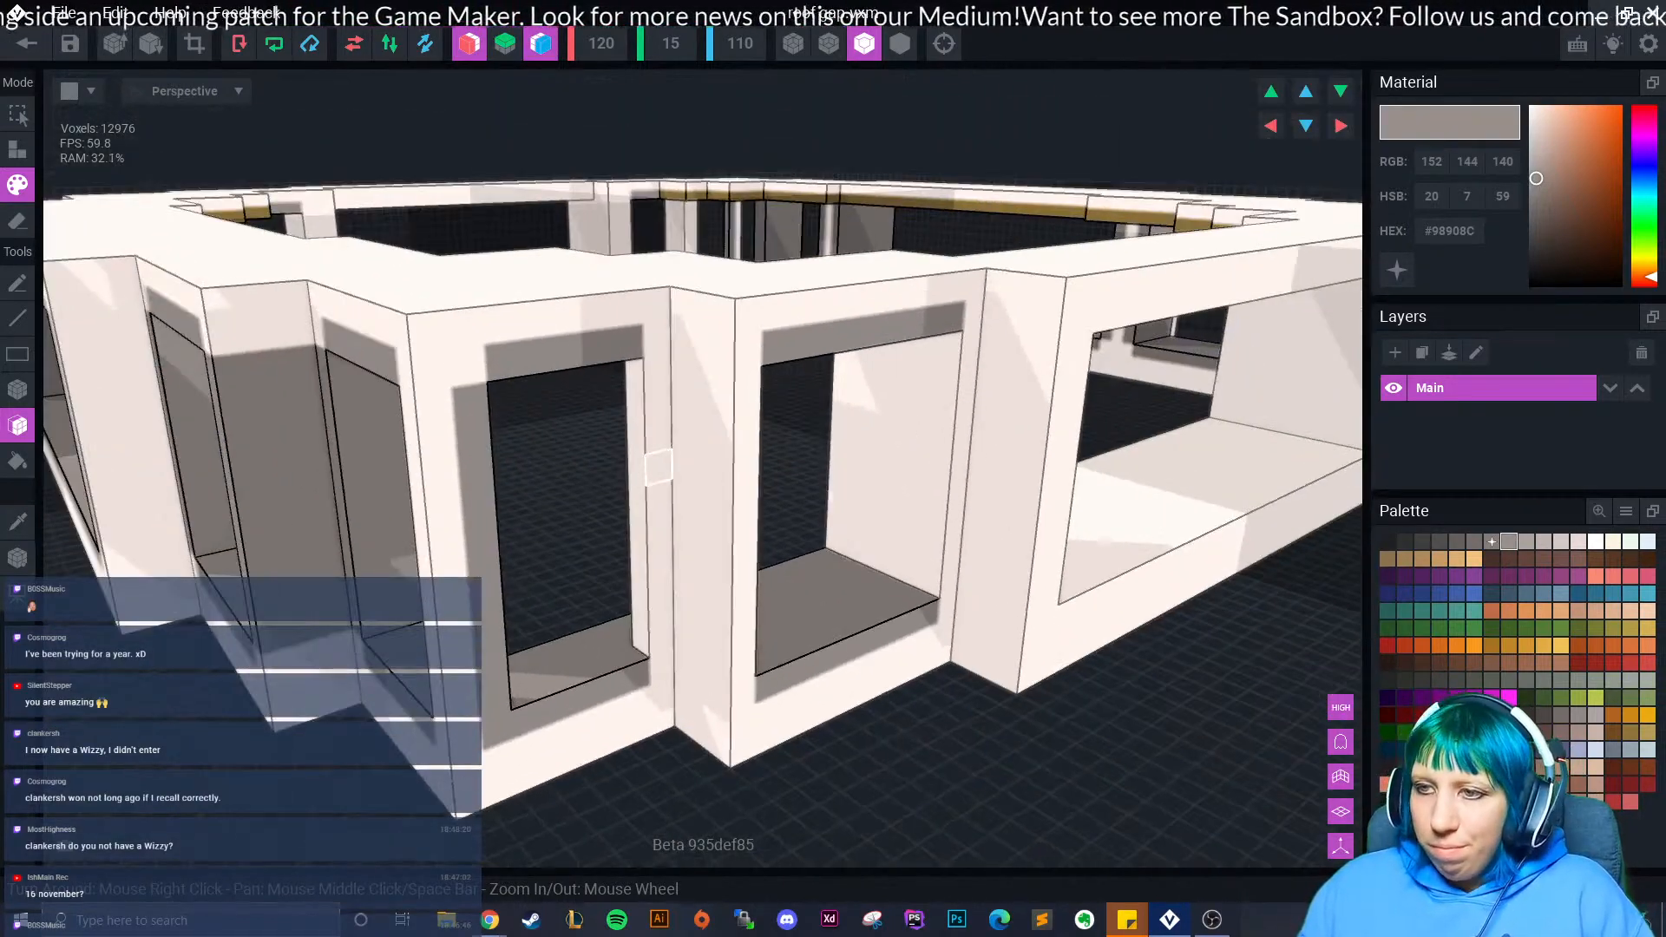
scroll(674, 525, up, 5)
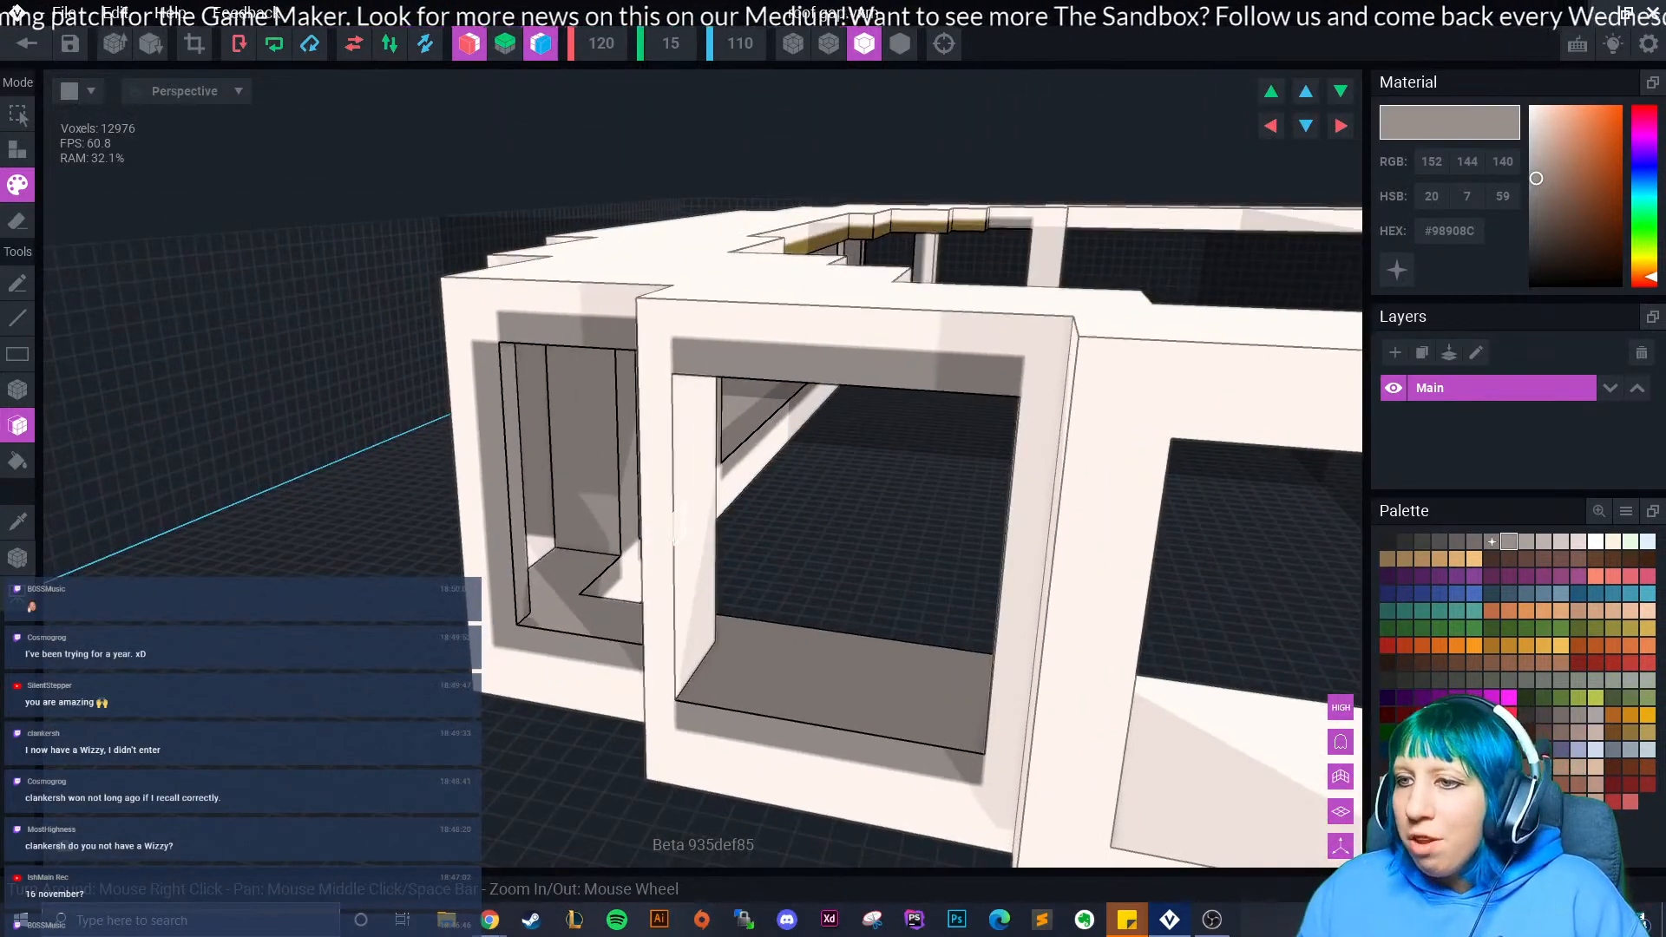
click(18, 149)
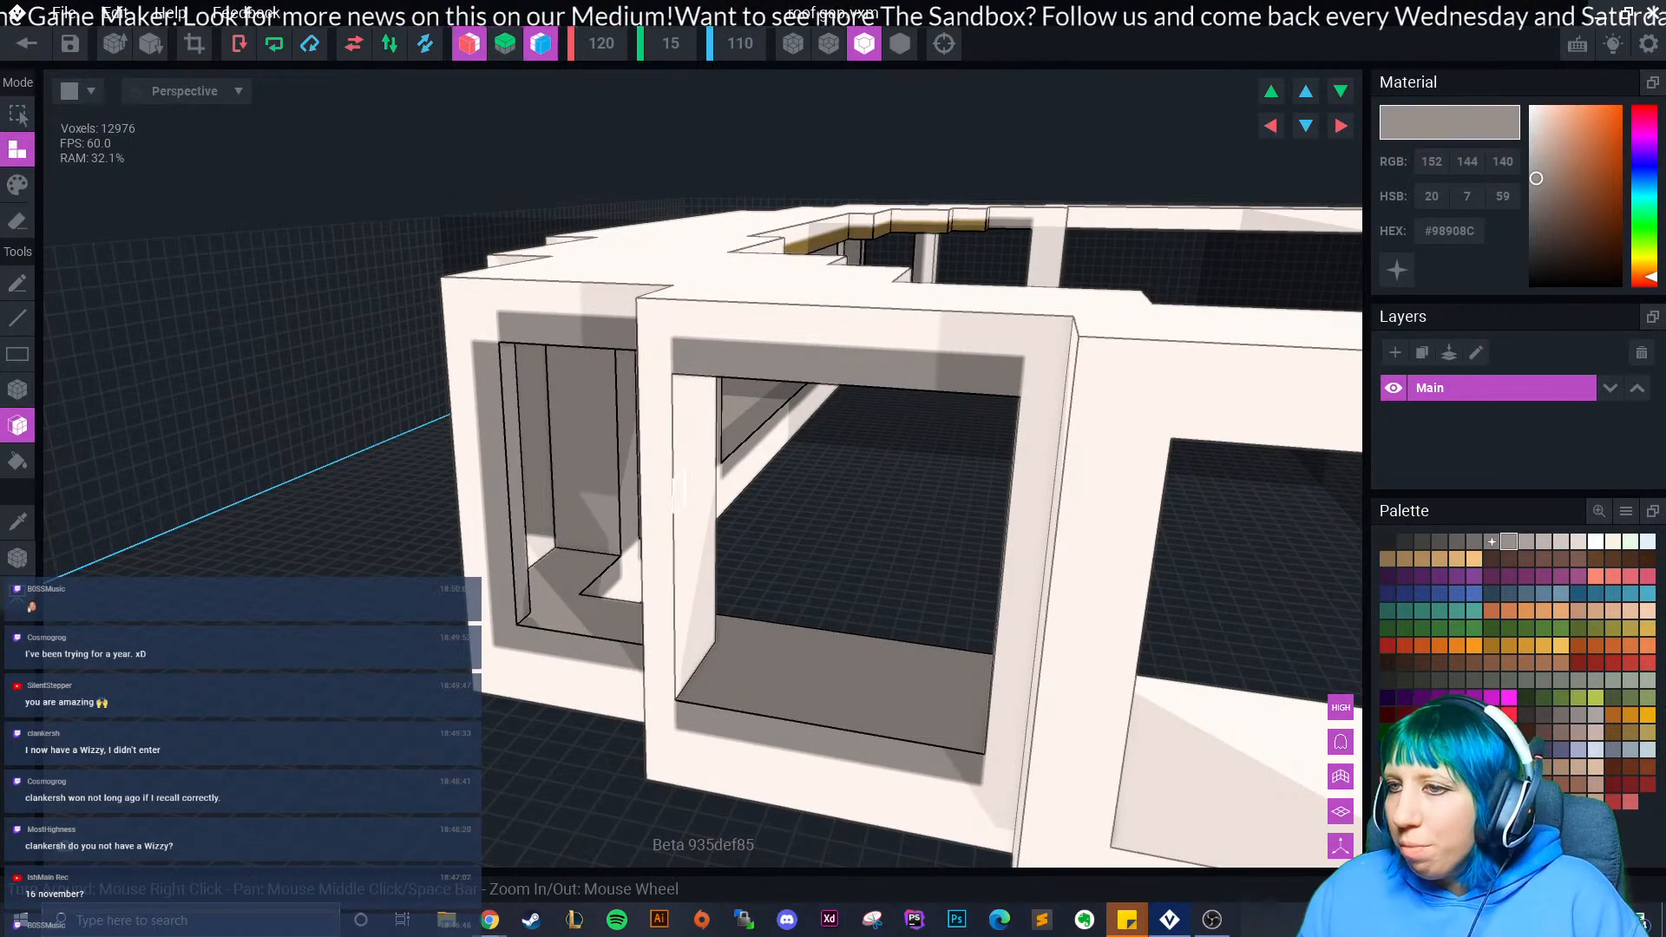
right_drag(692, 495, 908, 534)
right_drag(931, 460, 631, 531)
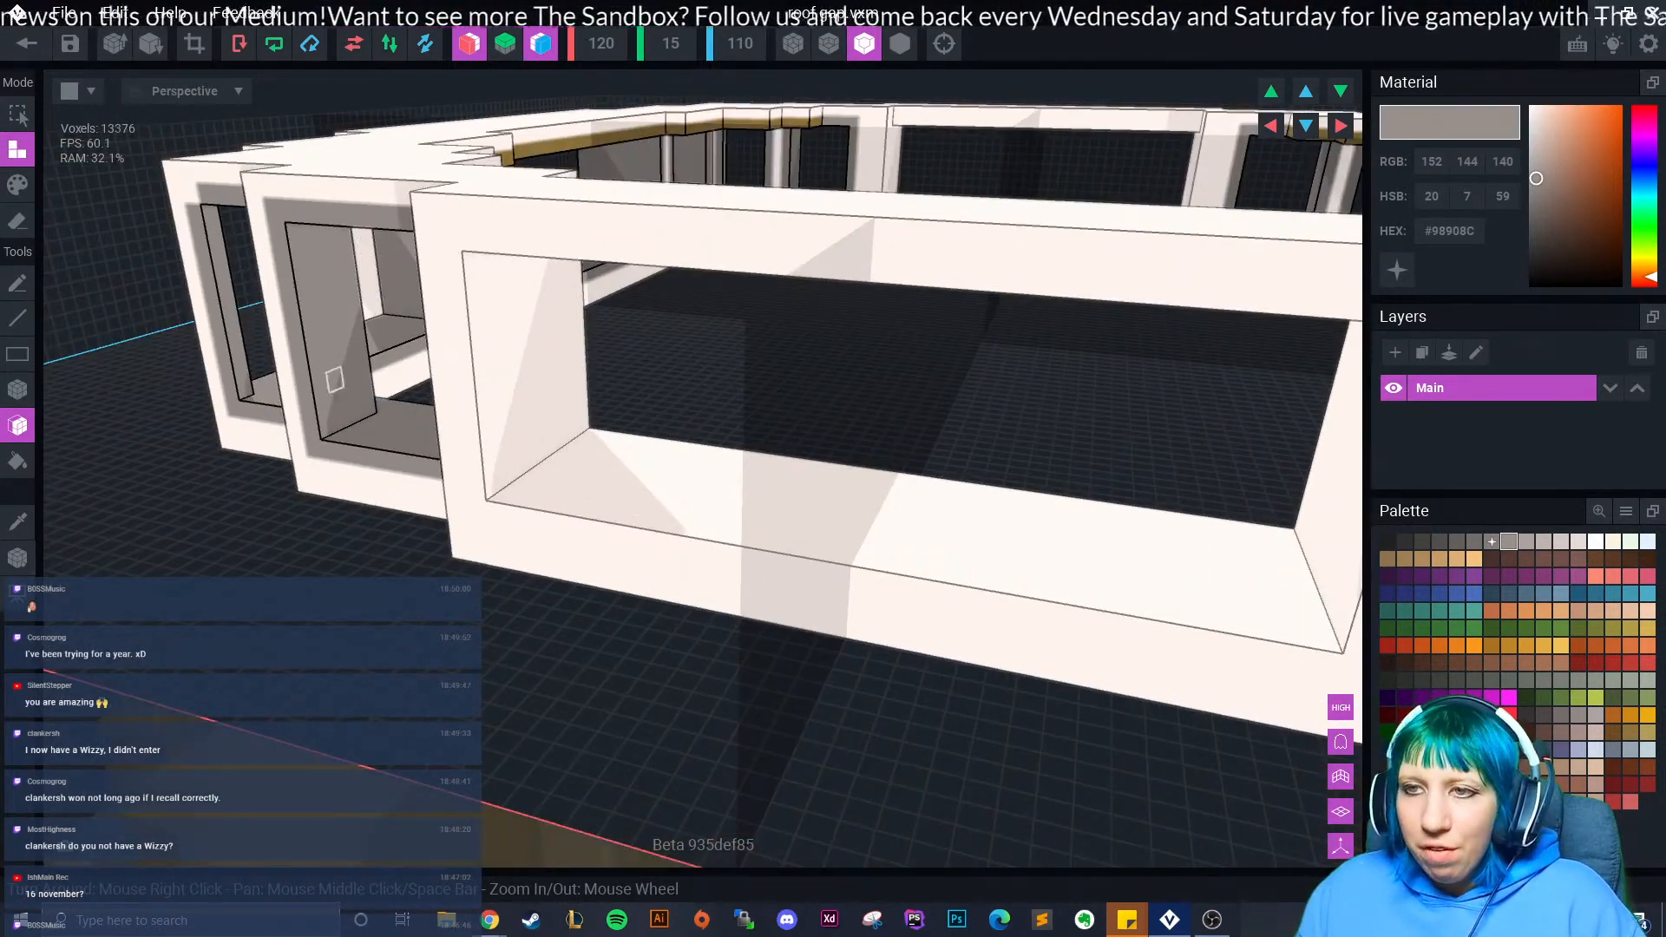
click(18, 390)
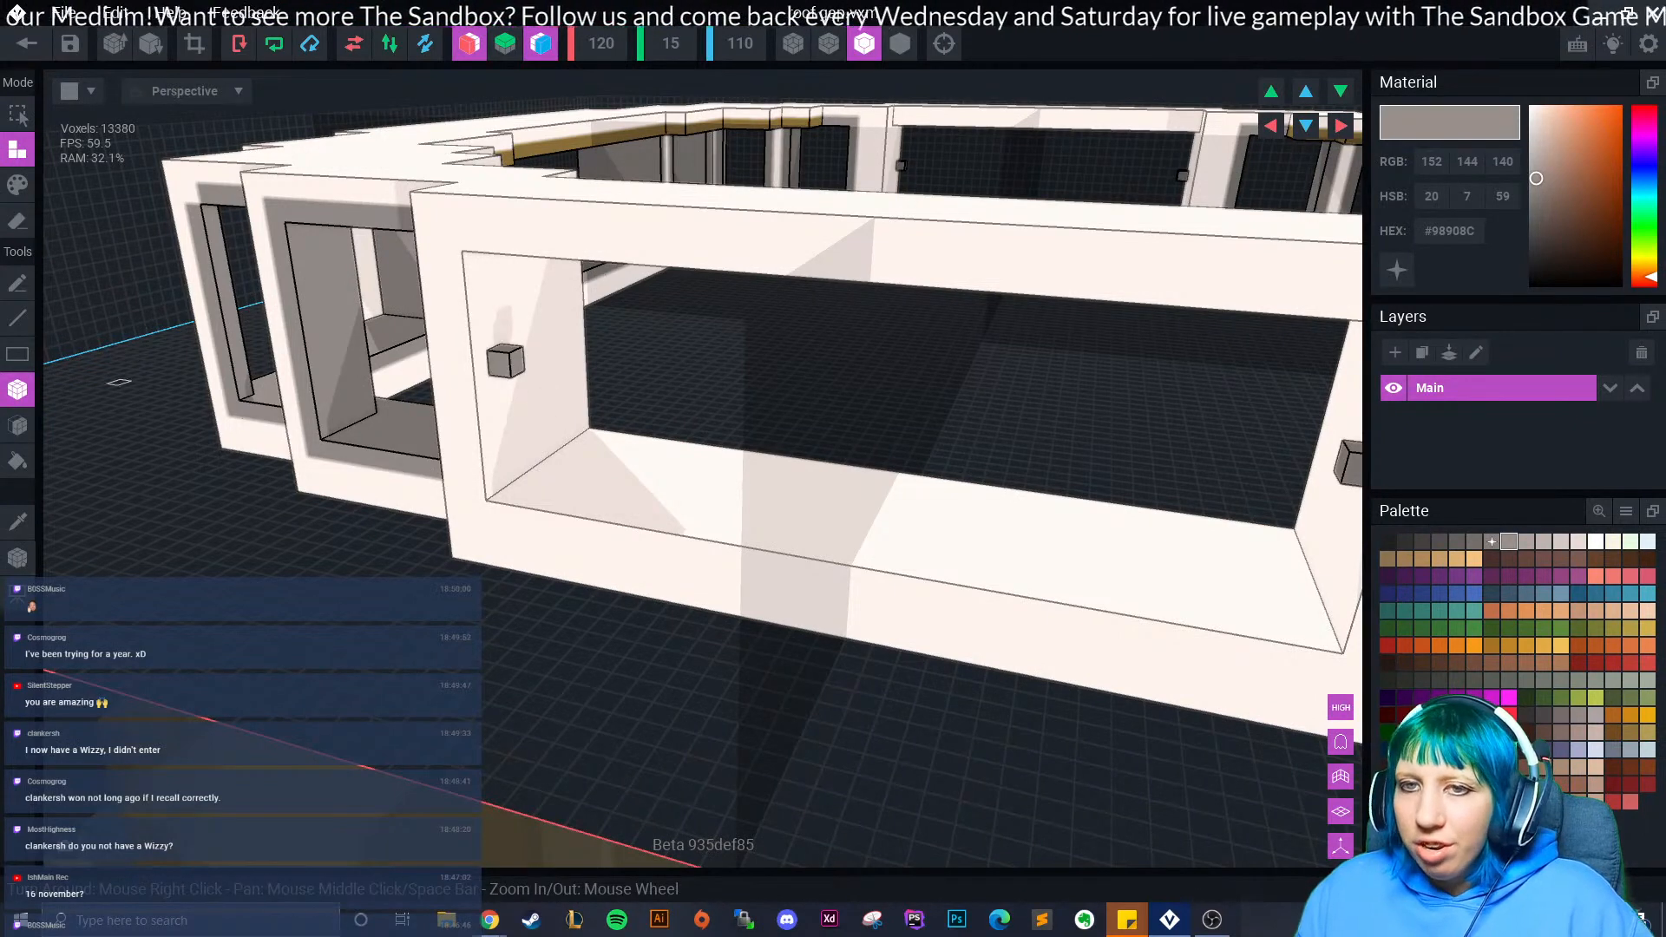
- Paint the central window openings' inner faces and the ring's inner top edge grey #98908C with the face tool
click(17, 426)
click(17, 184)
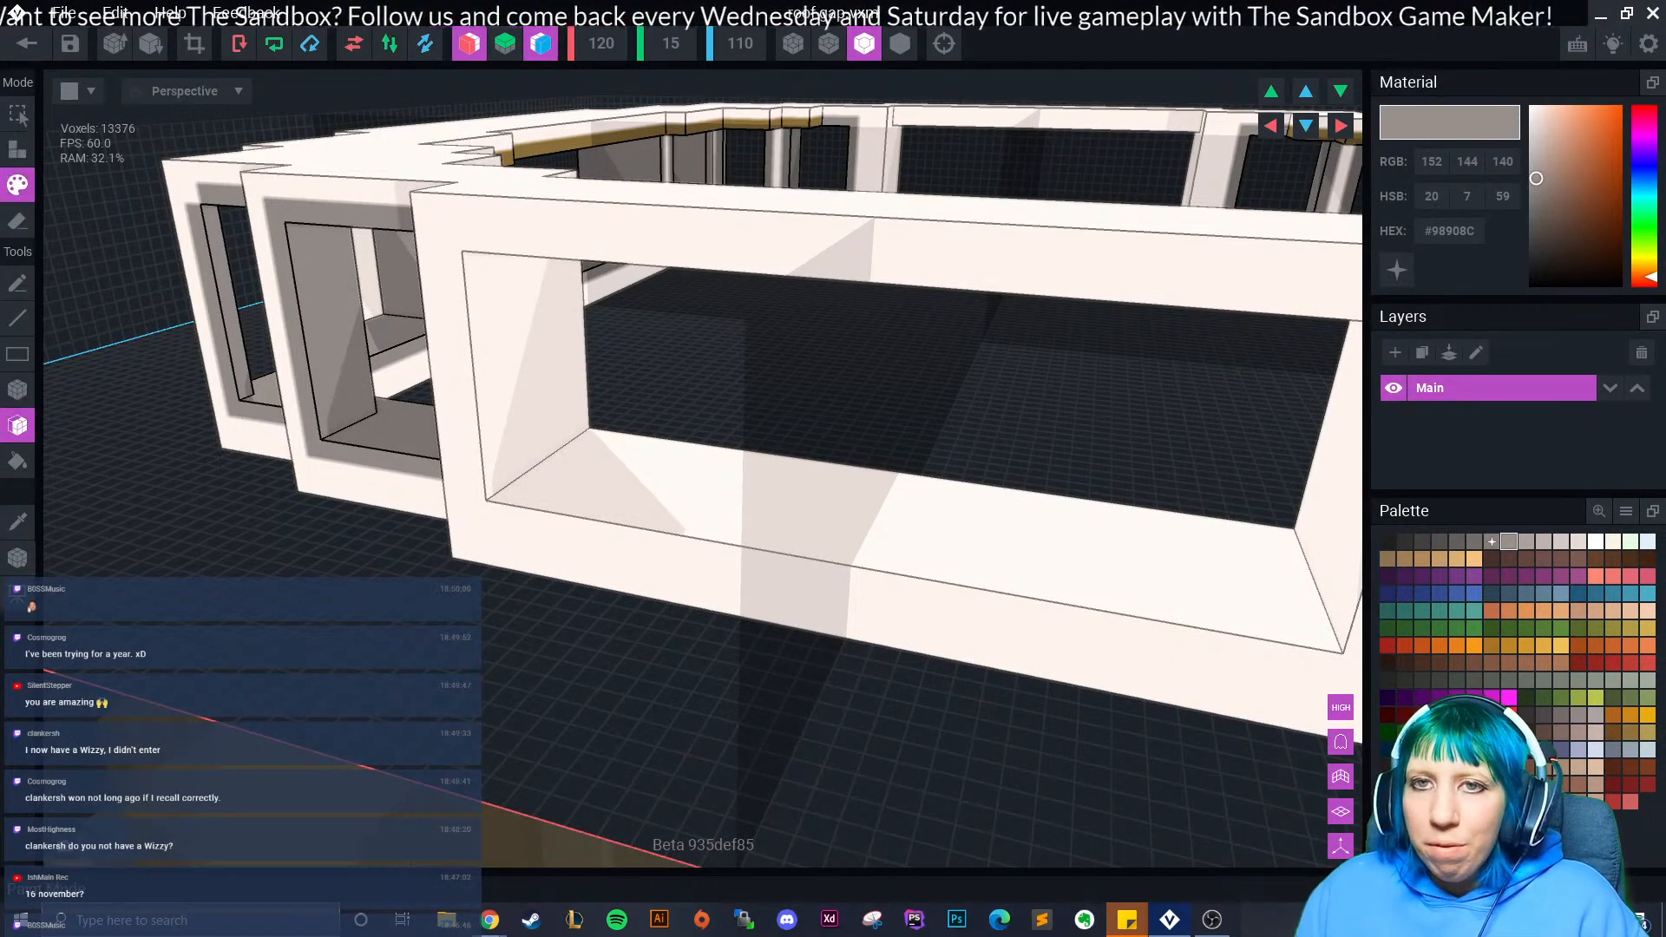
click(528, 395)
right_drag(529, 395, 833, 312)
click(679, 238)
- Examine the painted window openings and stepped corners of the ring from several sides
middle_drag(833, 312, 673, 362)
right_drag(673, 362, 671, 426)
scroll(668, 425, down, 3)
right_drag(423, 139, 710, 262)
scroll(712, 267, up, 2)
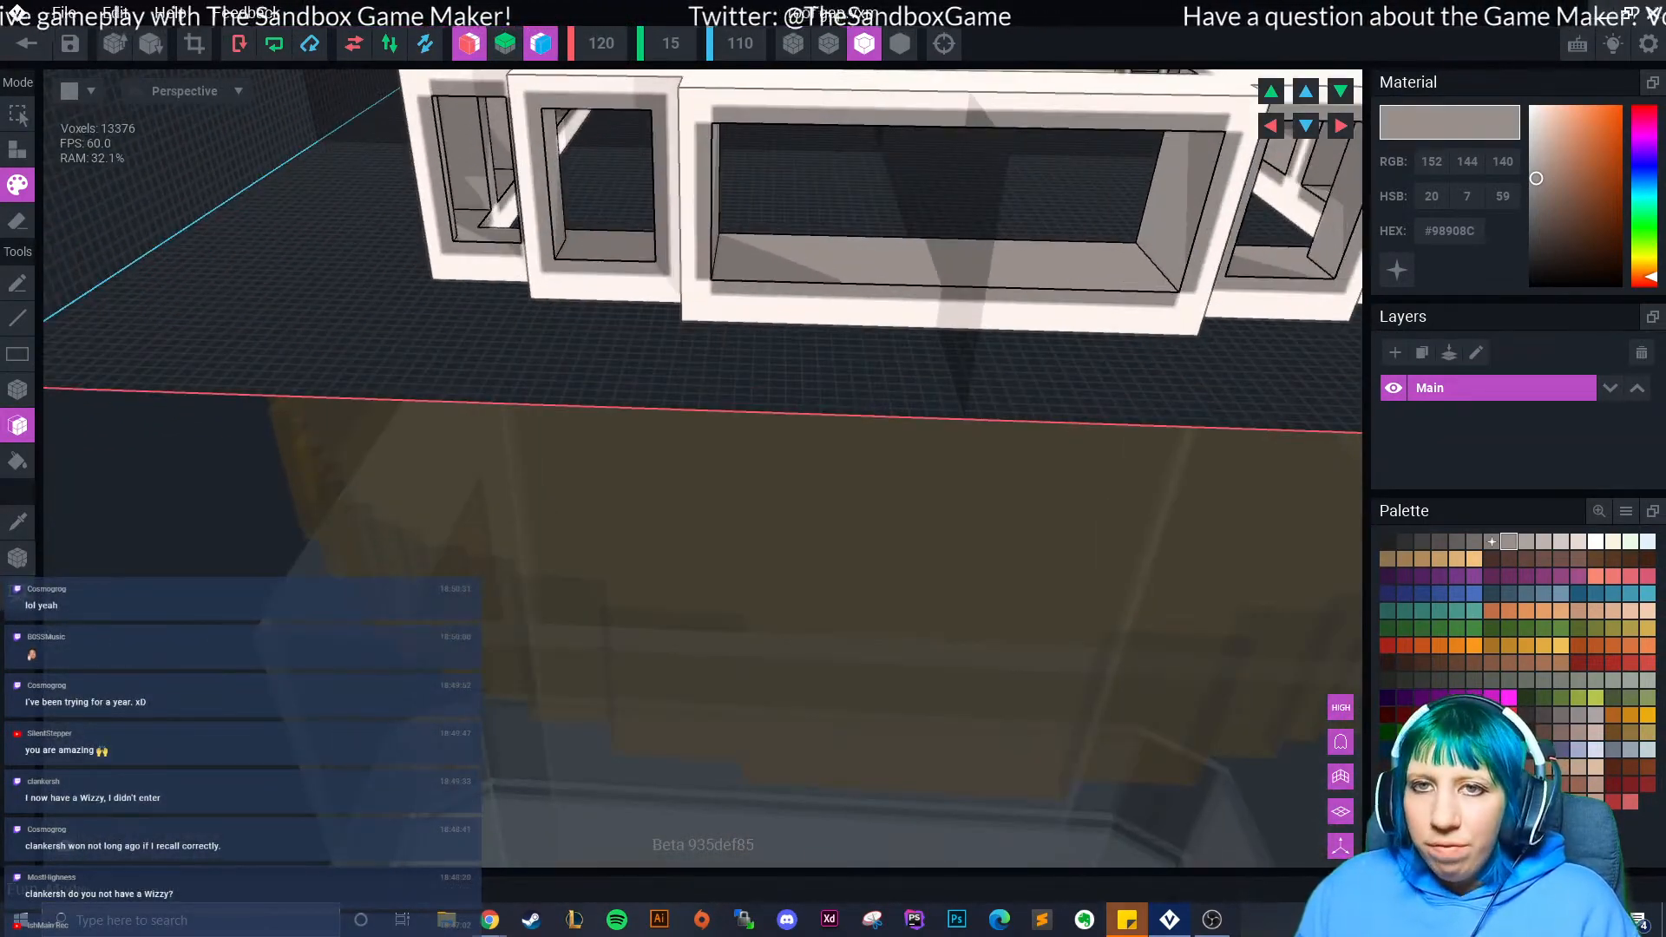
key(b)
middle_drag(733, 287, 769, 390)
scroll(733, 200, up, 3)
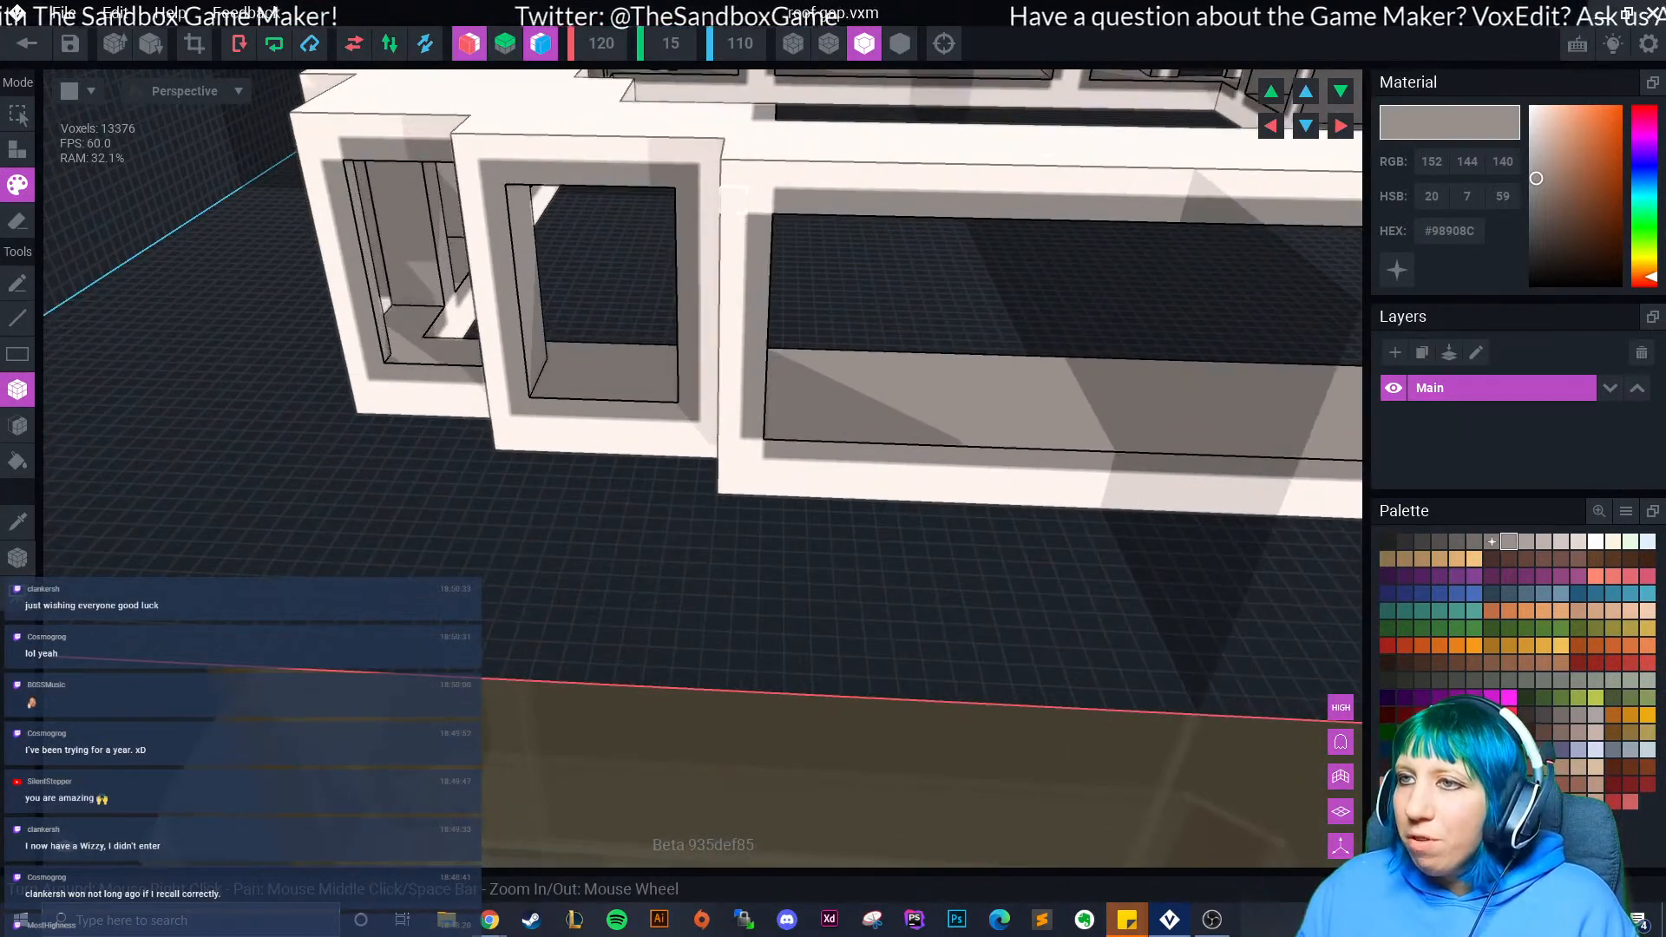
middle_drag(1250, 375, 769, 339)
middle_drag(868, 291, 858, 388)
right_drag(858, 388, 865, 440)
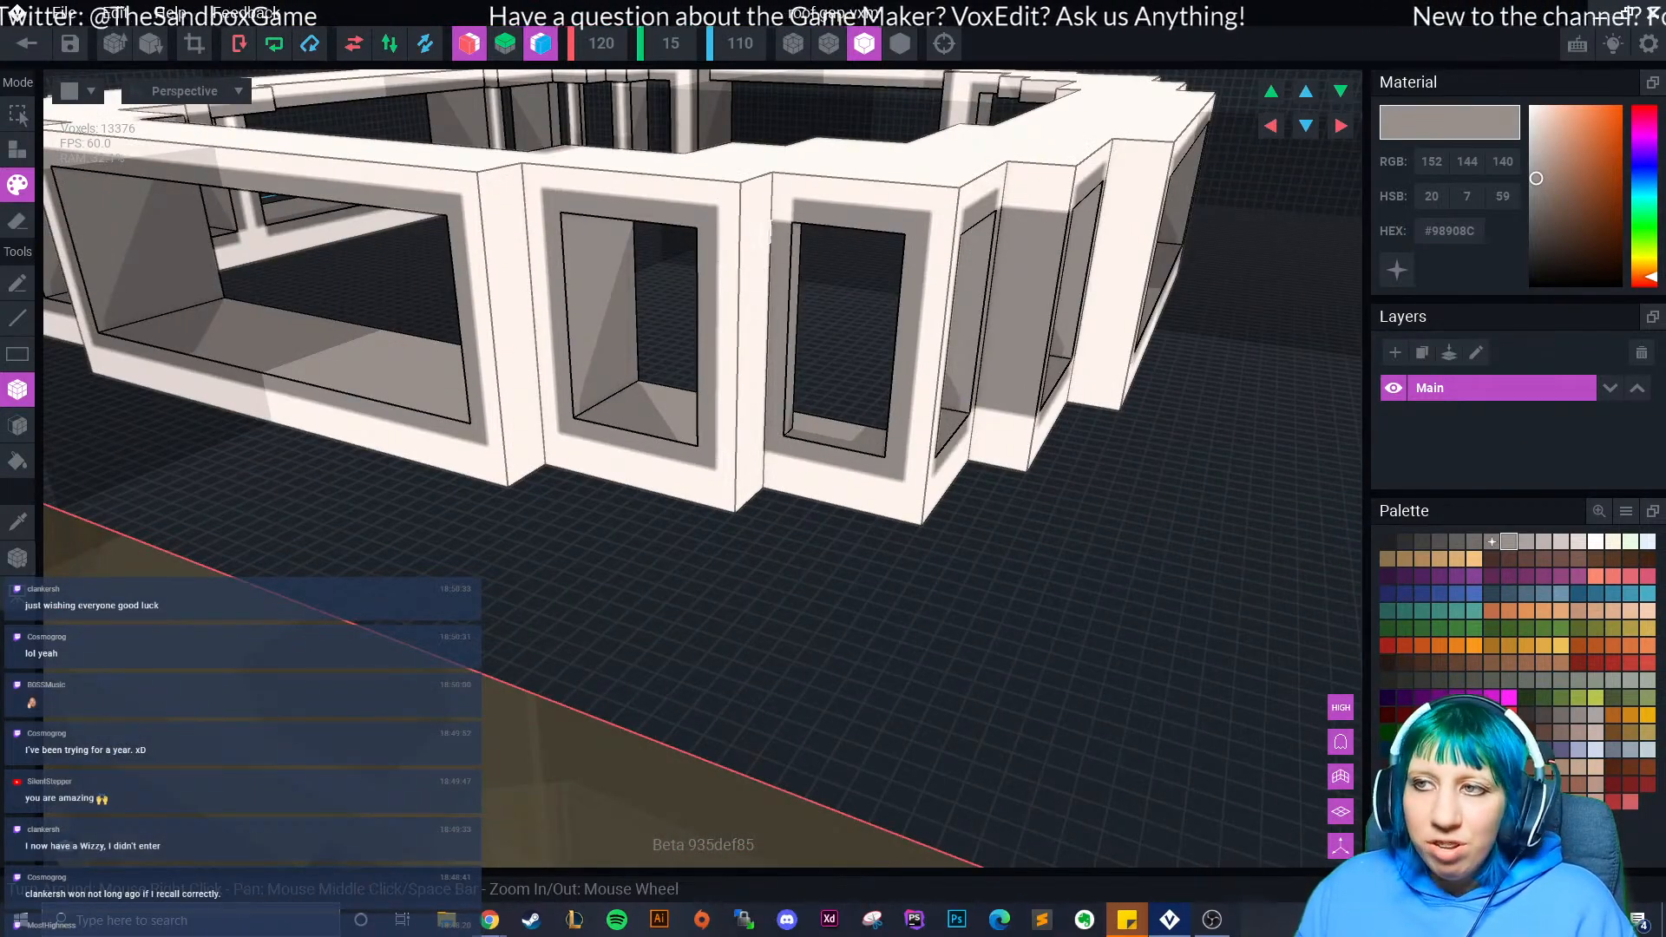
right_drag(849, 191, 297, 545)
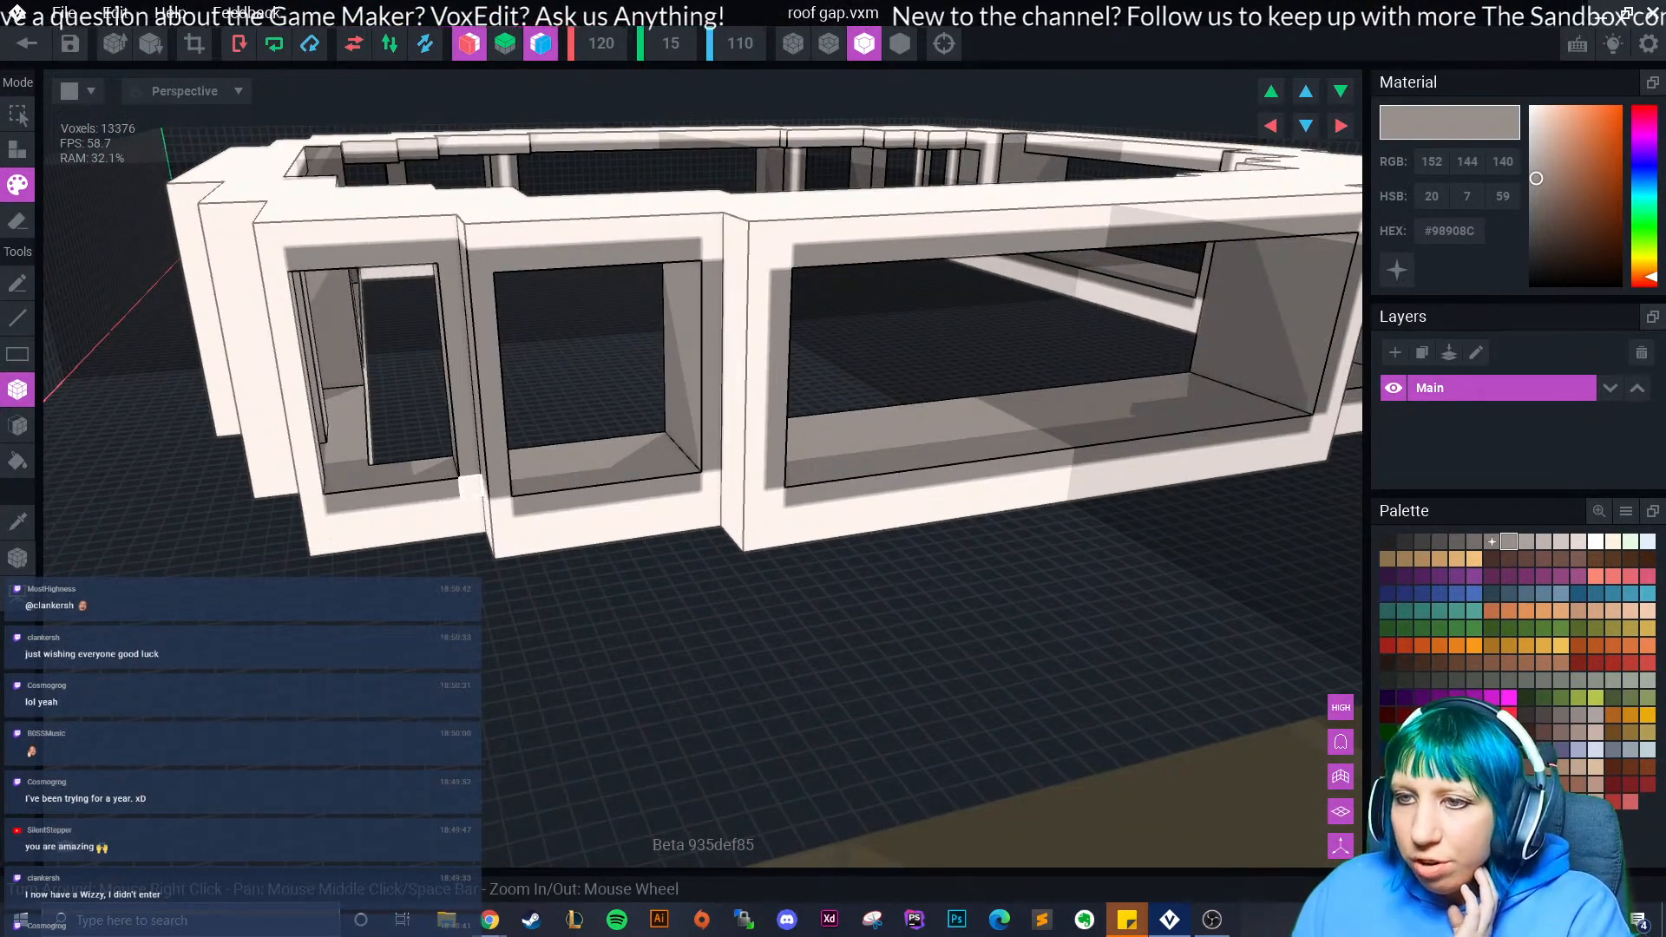
- Check the small outer window openings and the whole roof gap ring for faces left unpainted
right_drag(498, 509, 566, 241)
right_drag(575, 505, 519, 387)
click(472, 282)
click(492, 530)
right_drag(995, 398, 642, 391)
right_drag(875, 401, 798, 397)
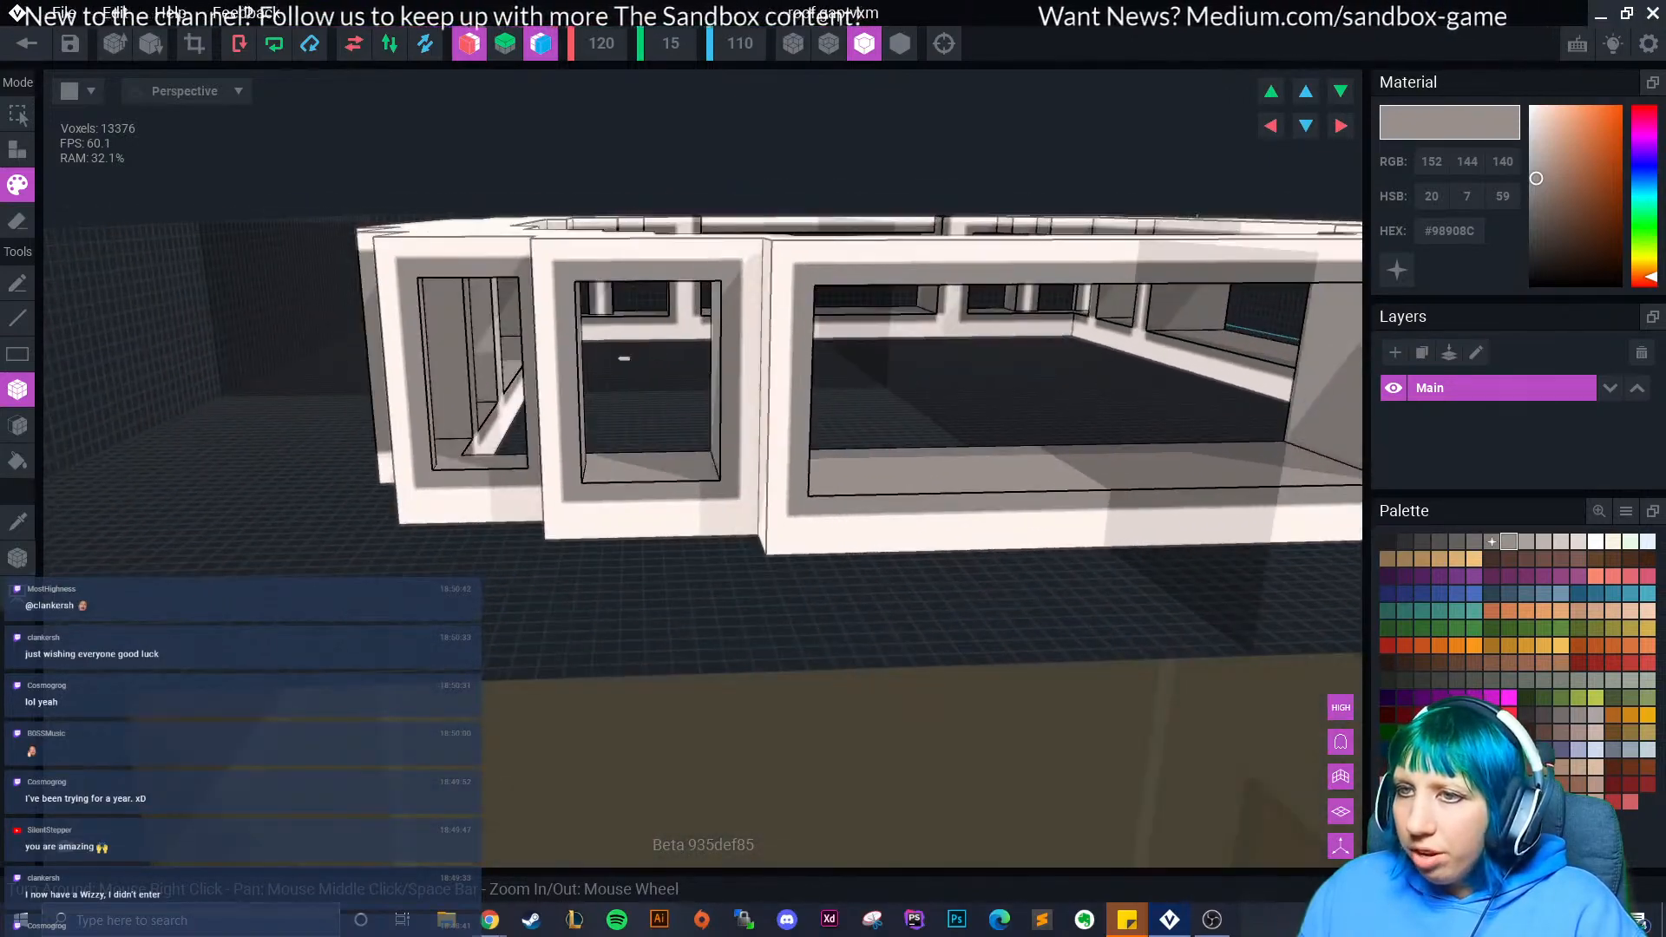
scroll(599, 345, down, 5)
right_drag(599, 346, 775, 362)
scroll(775, 362, up, 4)
scroll(775, 362, down, 5)
right_drag(1050, 408, 876, 460)
- Crop the roof gap's volume to fit its voxels and return to the building assembly
click(194, 44)
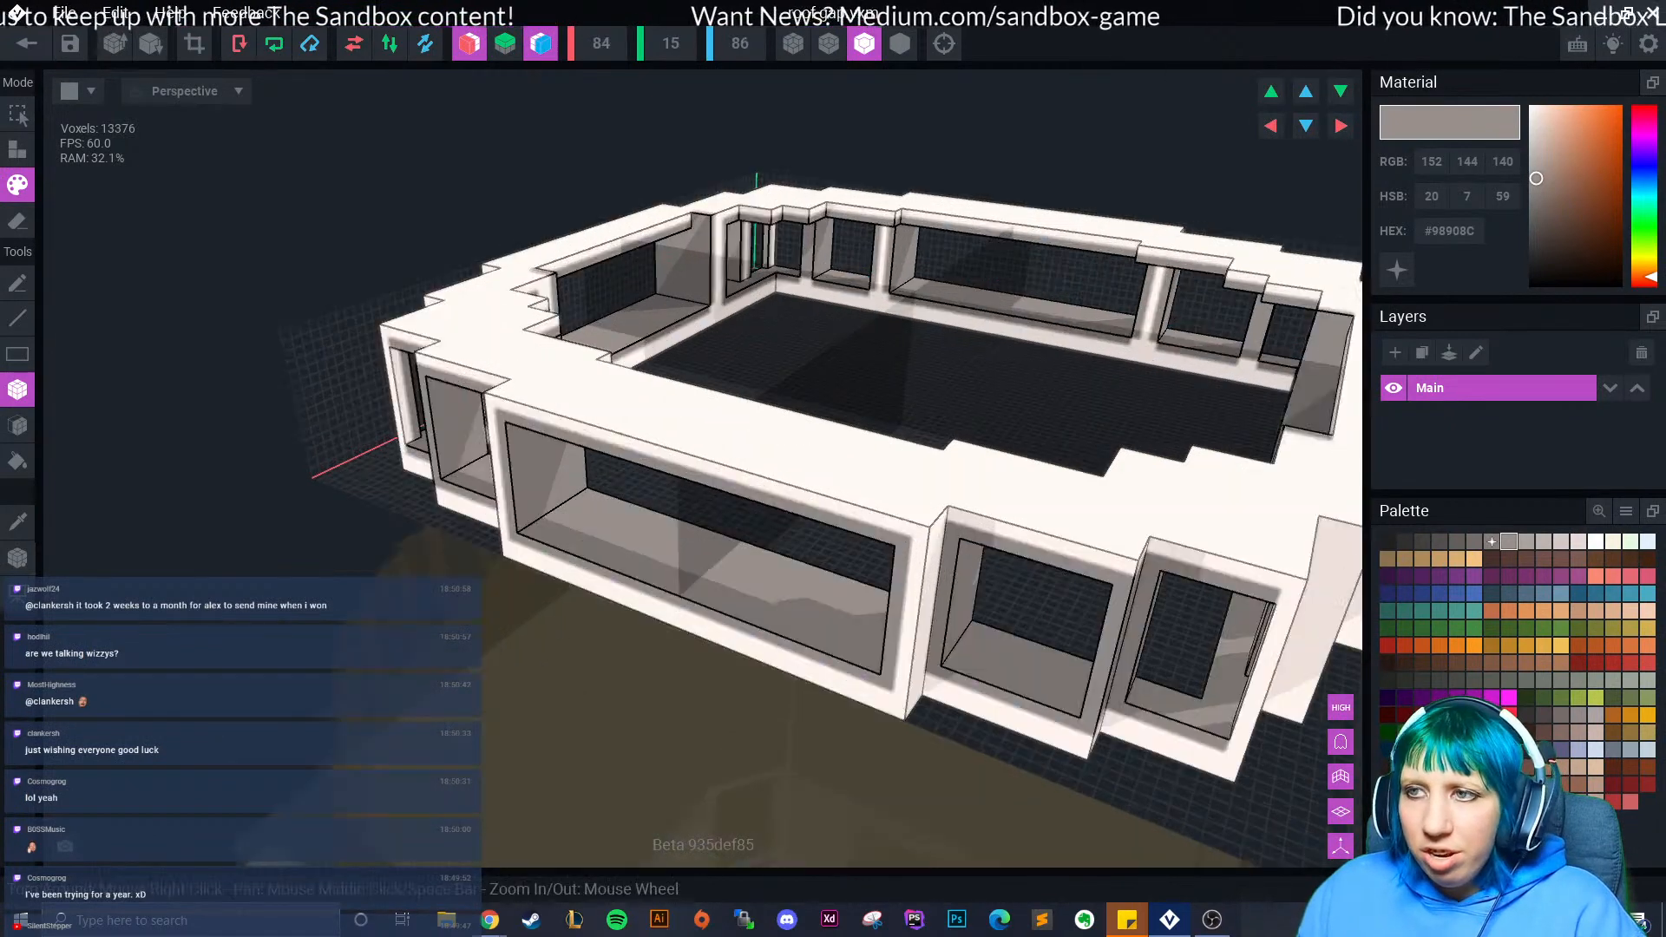
click(26, 44)
key(Escape)
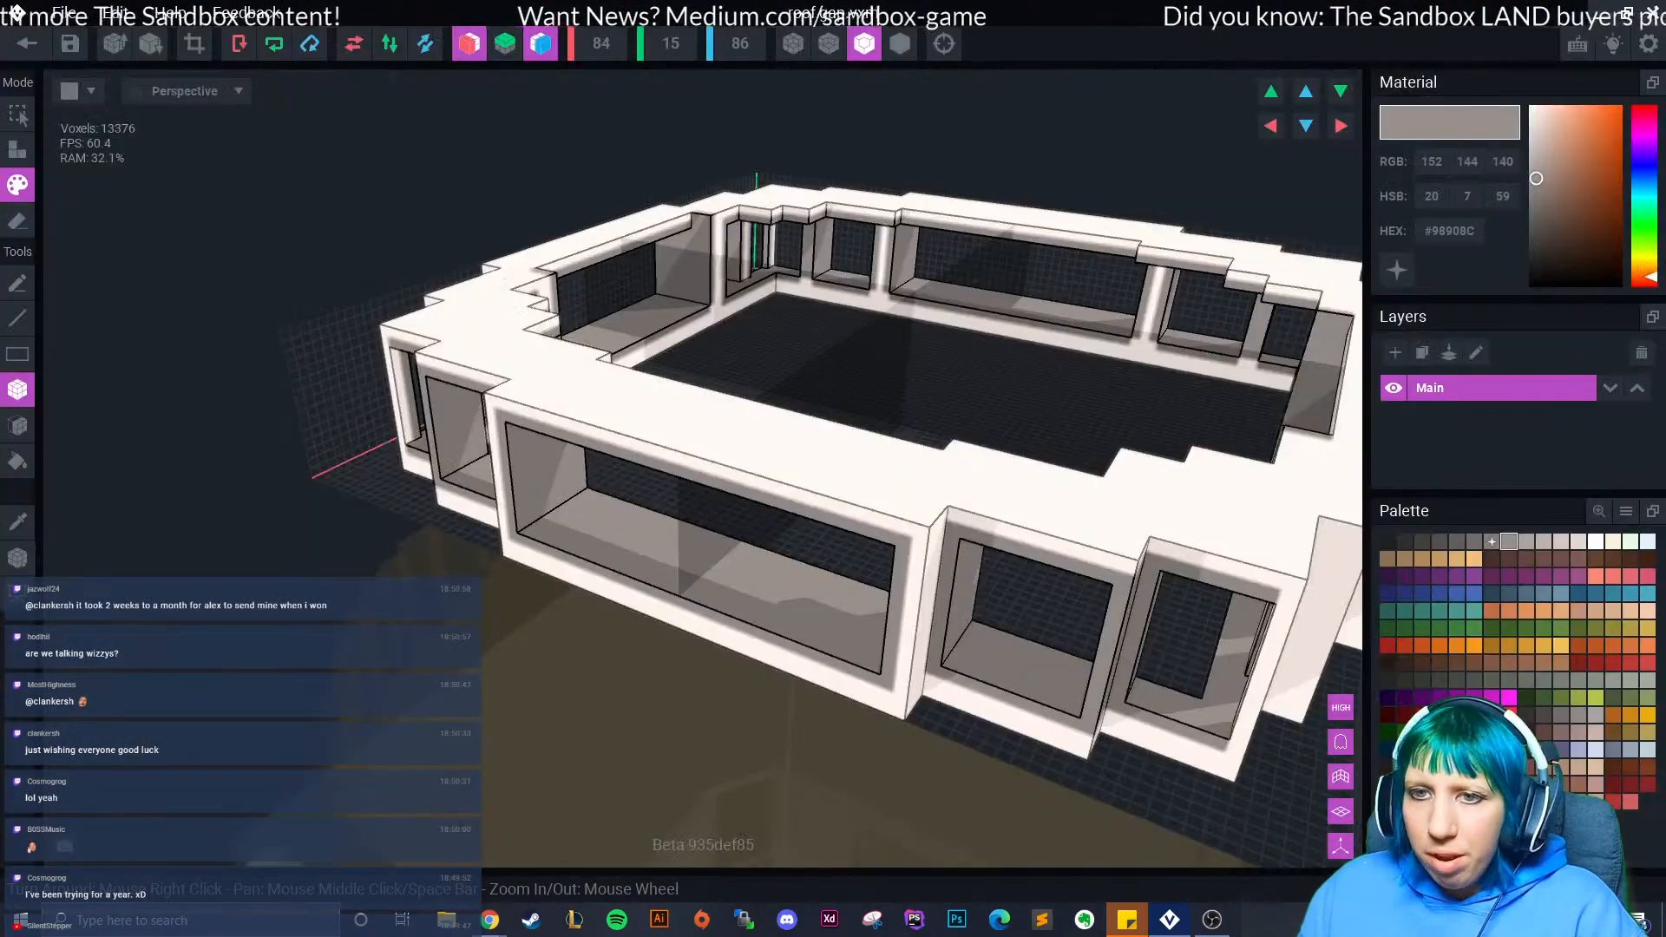
click(17, 558)
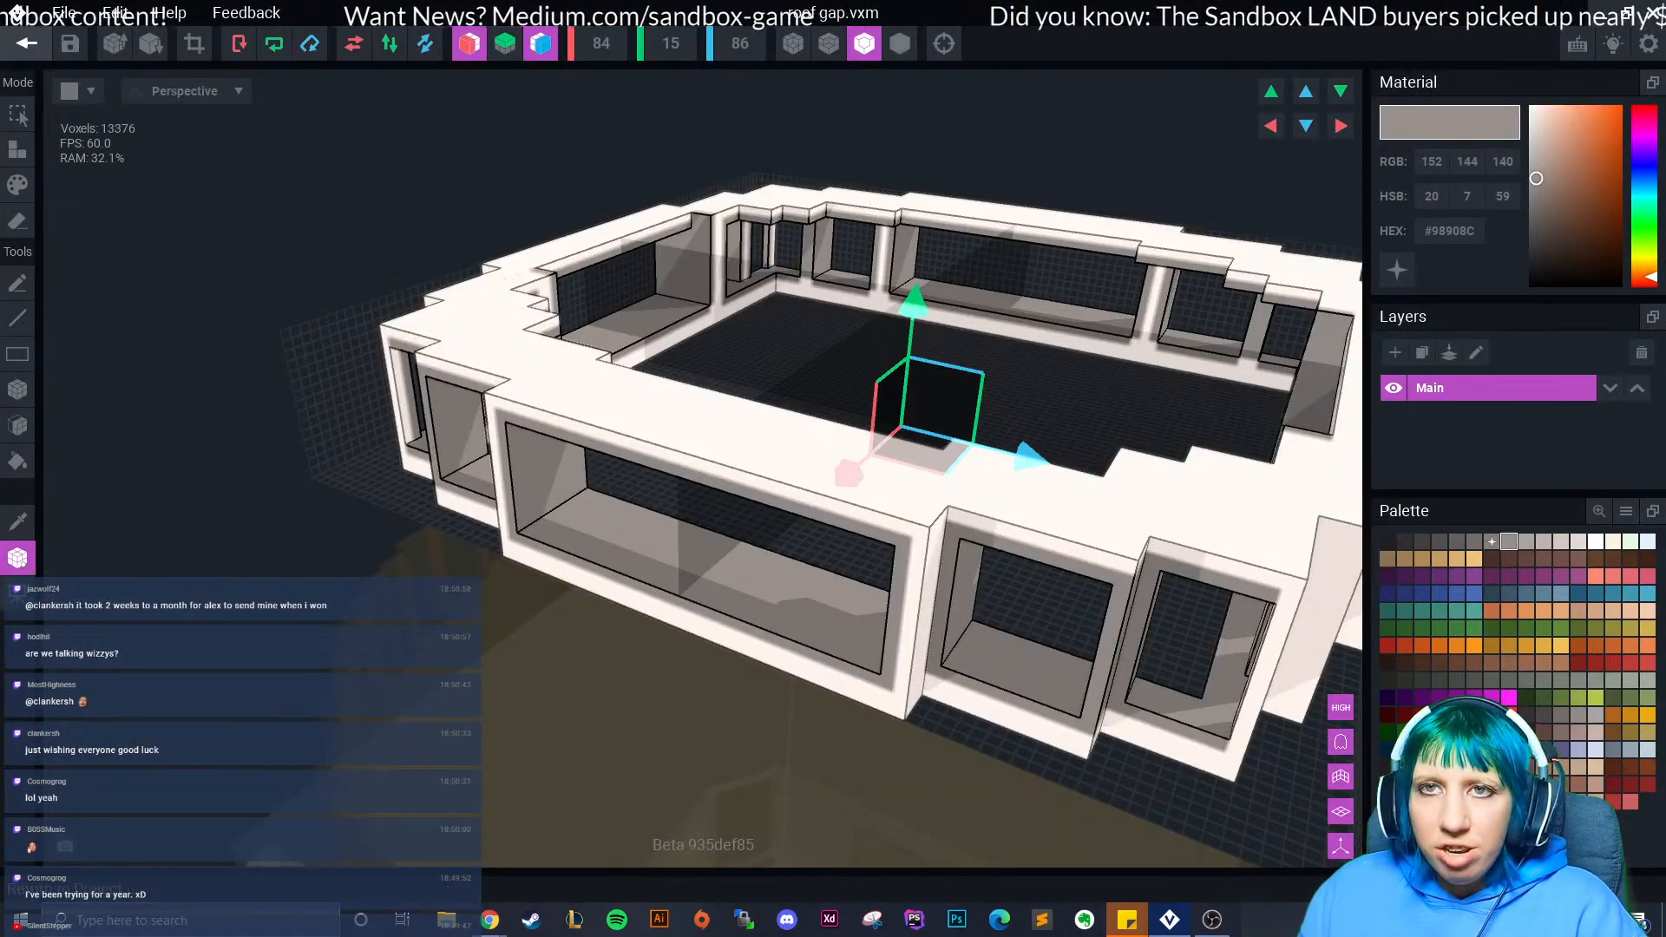
click(27, 44)
click(651, 335)
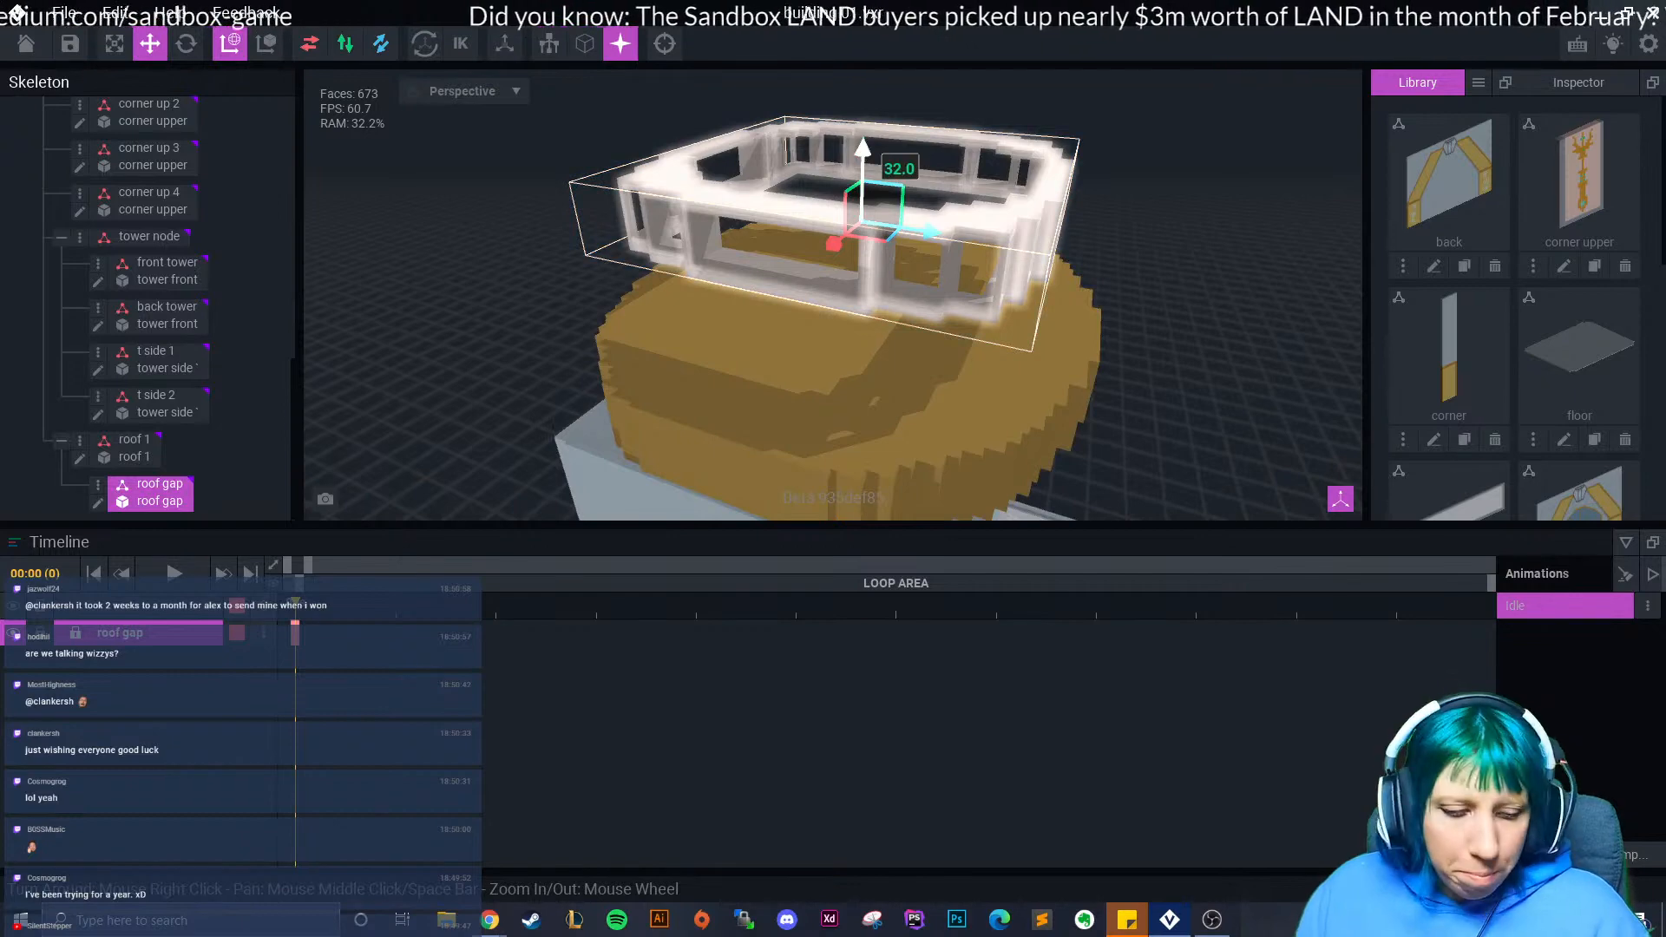
- Lower the roof gap ring until it rests on top of the round tower roof
drag(863, 152, 861, 216)
double_click(1199, 251)
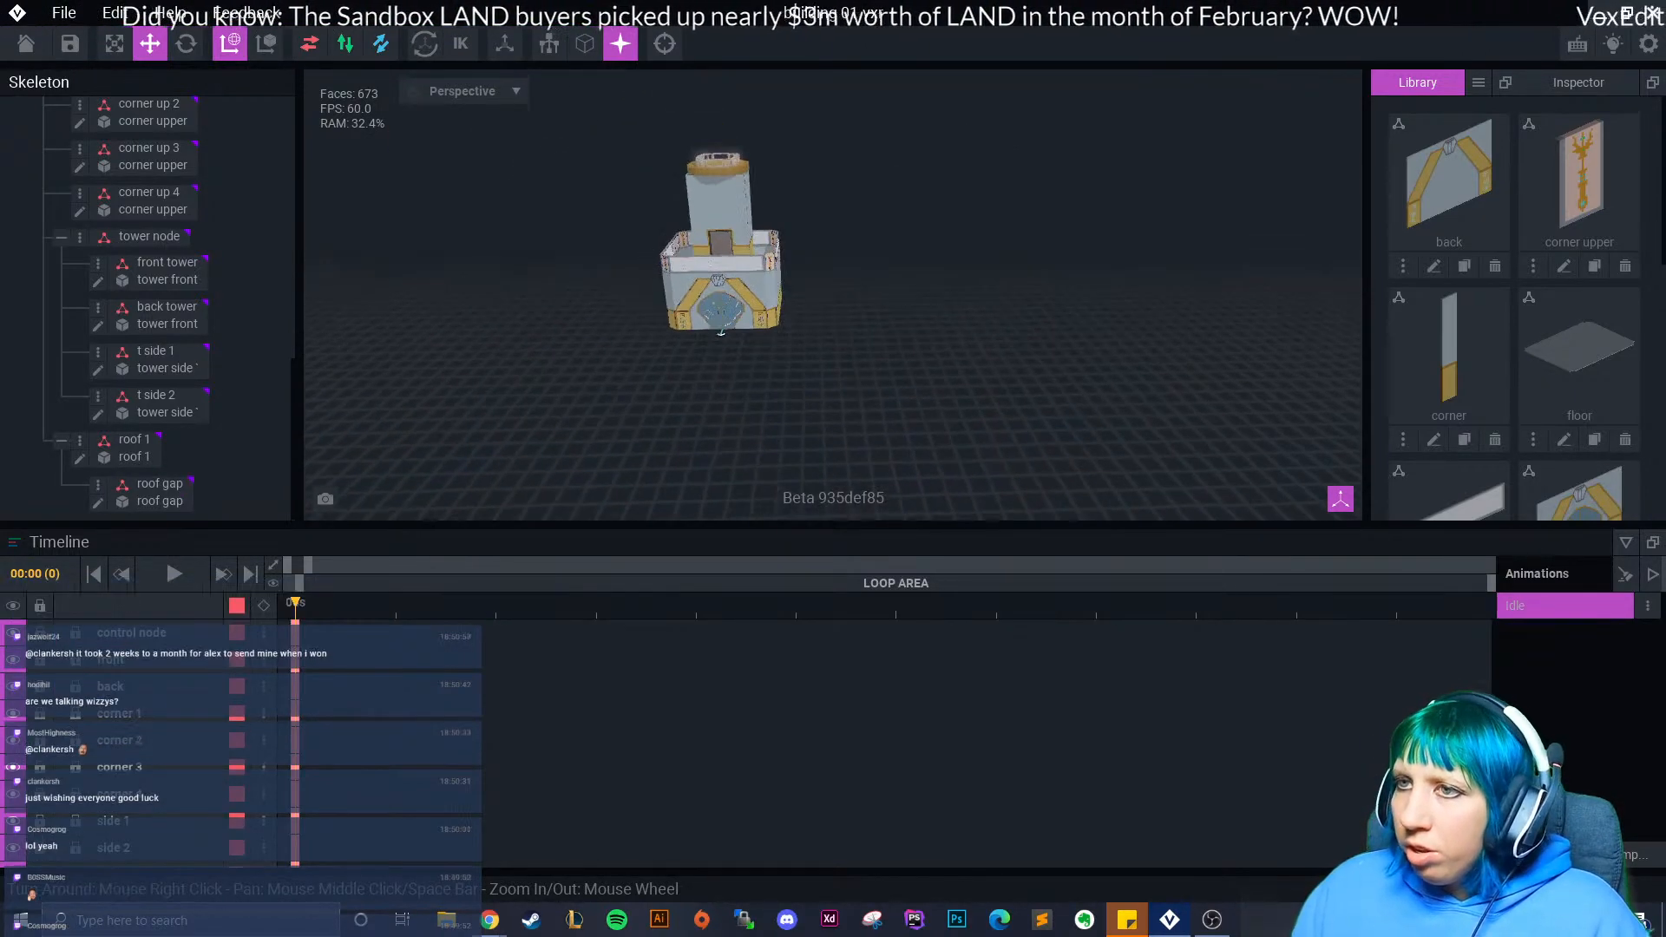
double_click(729, 249)
right_drag(877, 252, 937, 239)
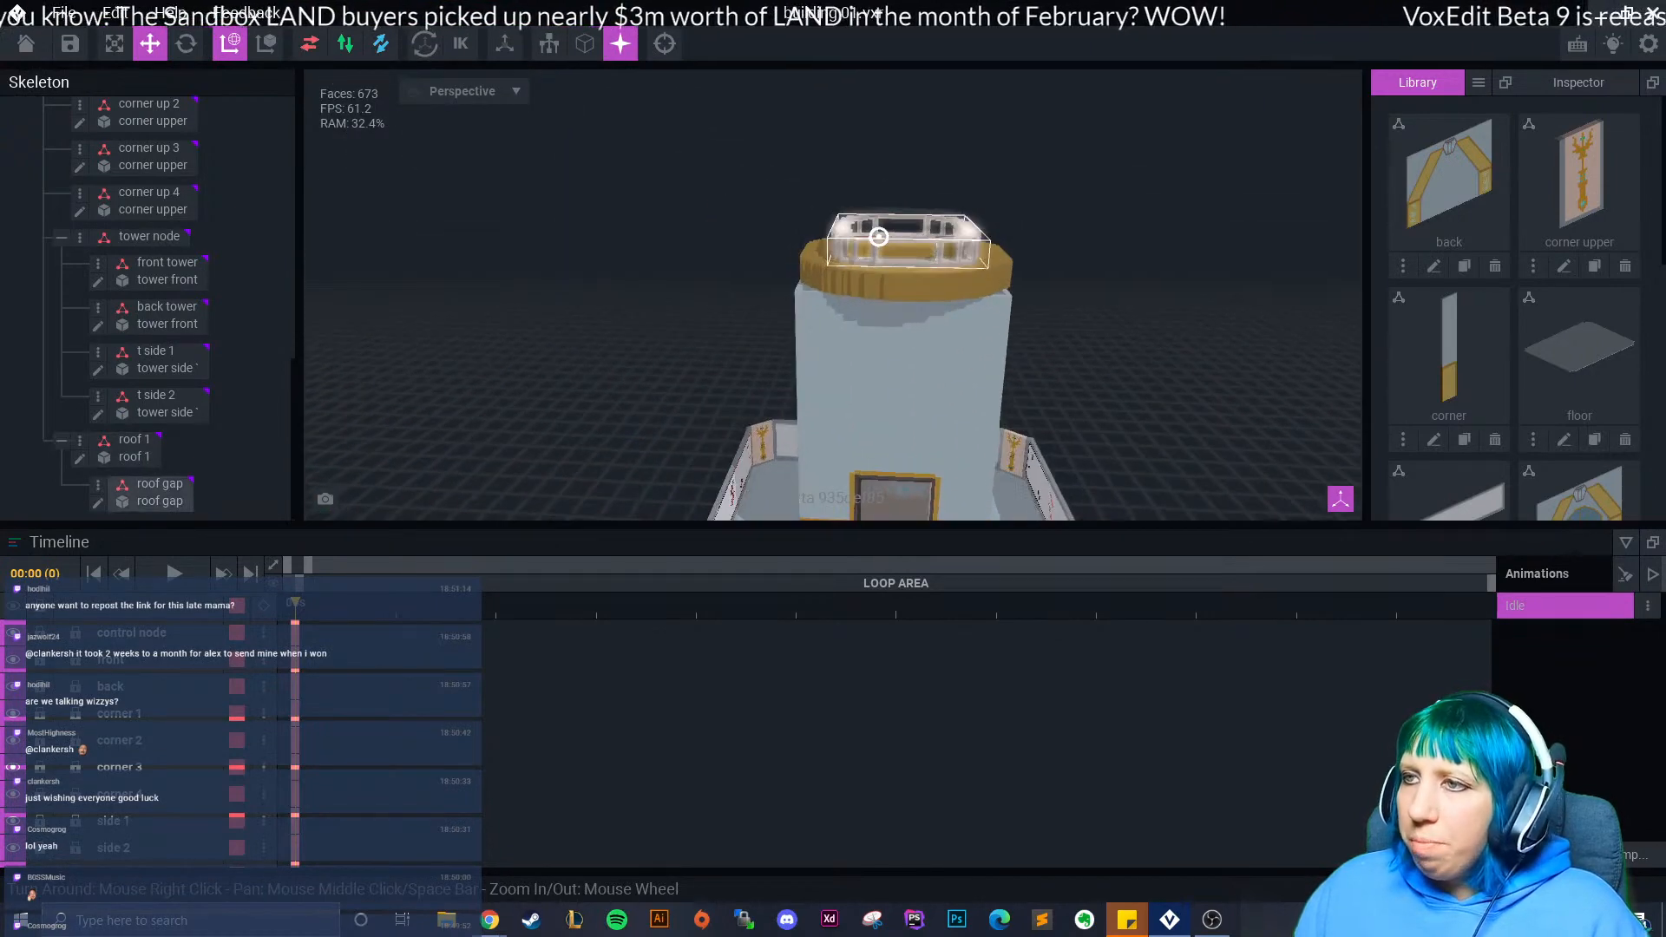
scroll(942, 243, up, 5)
scroll(959, 256, up, 3)
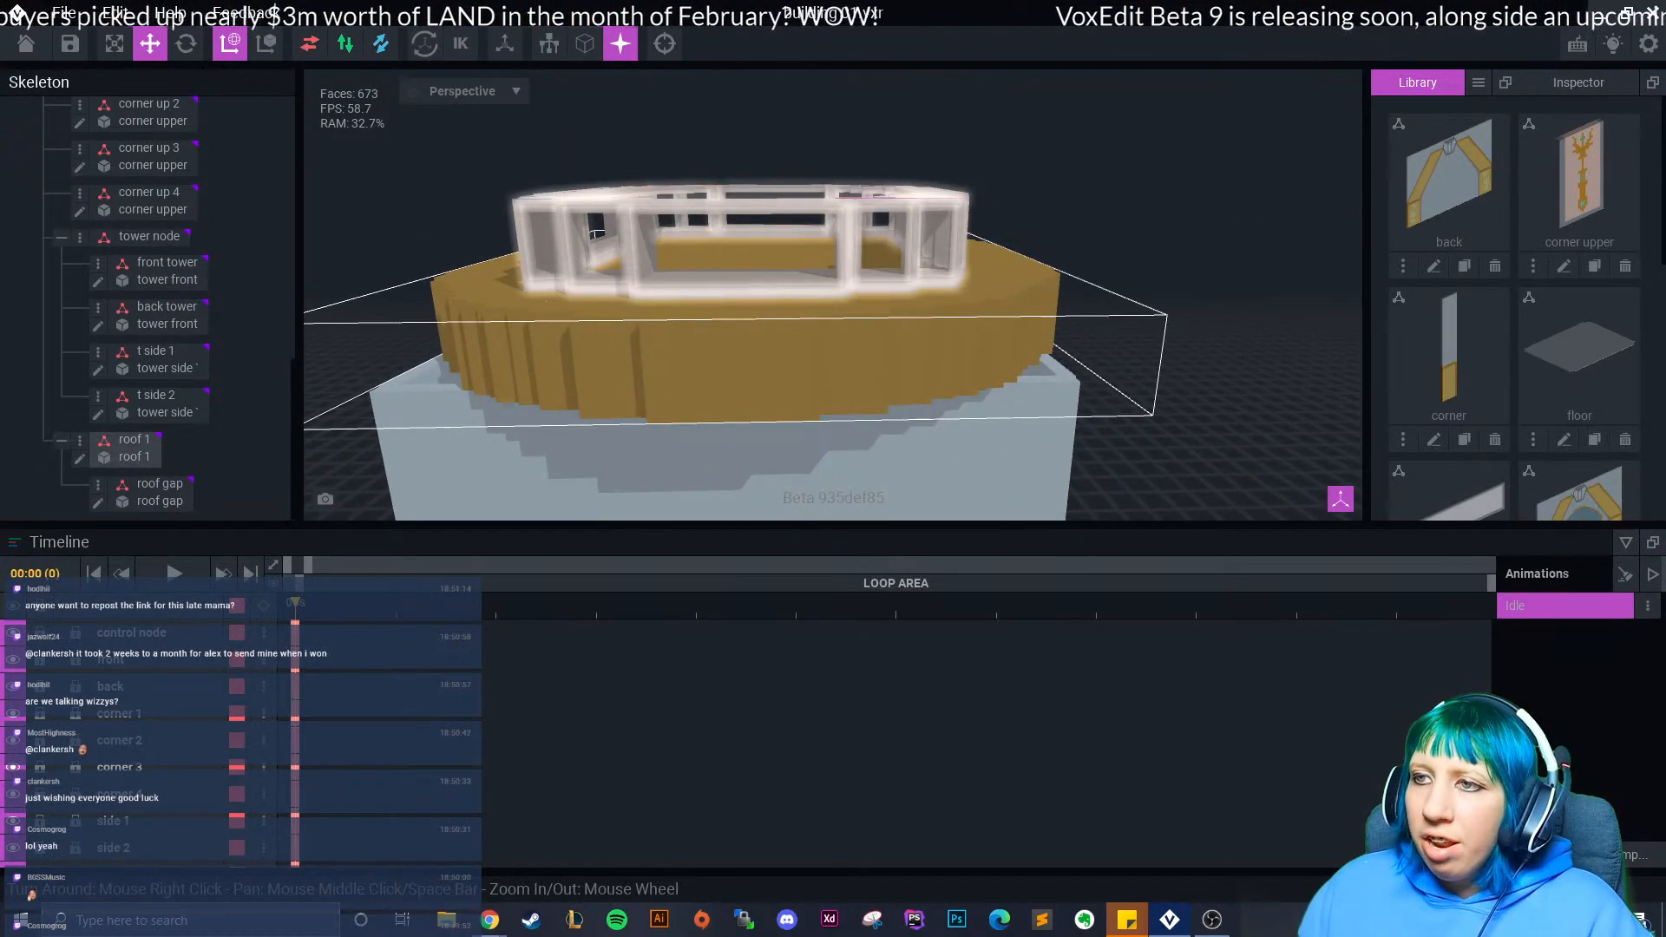
right_drag(817, 229, 819, 264)
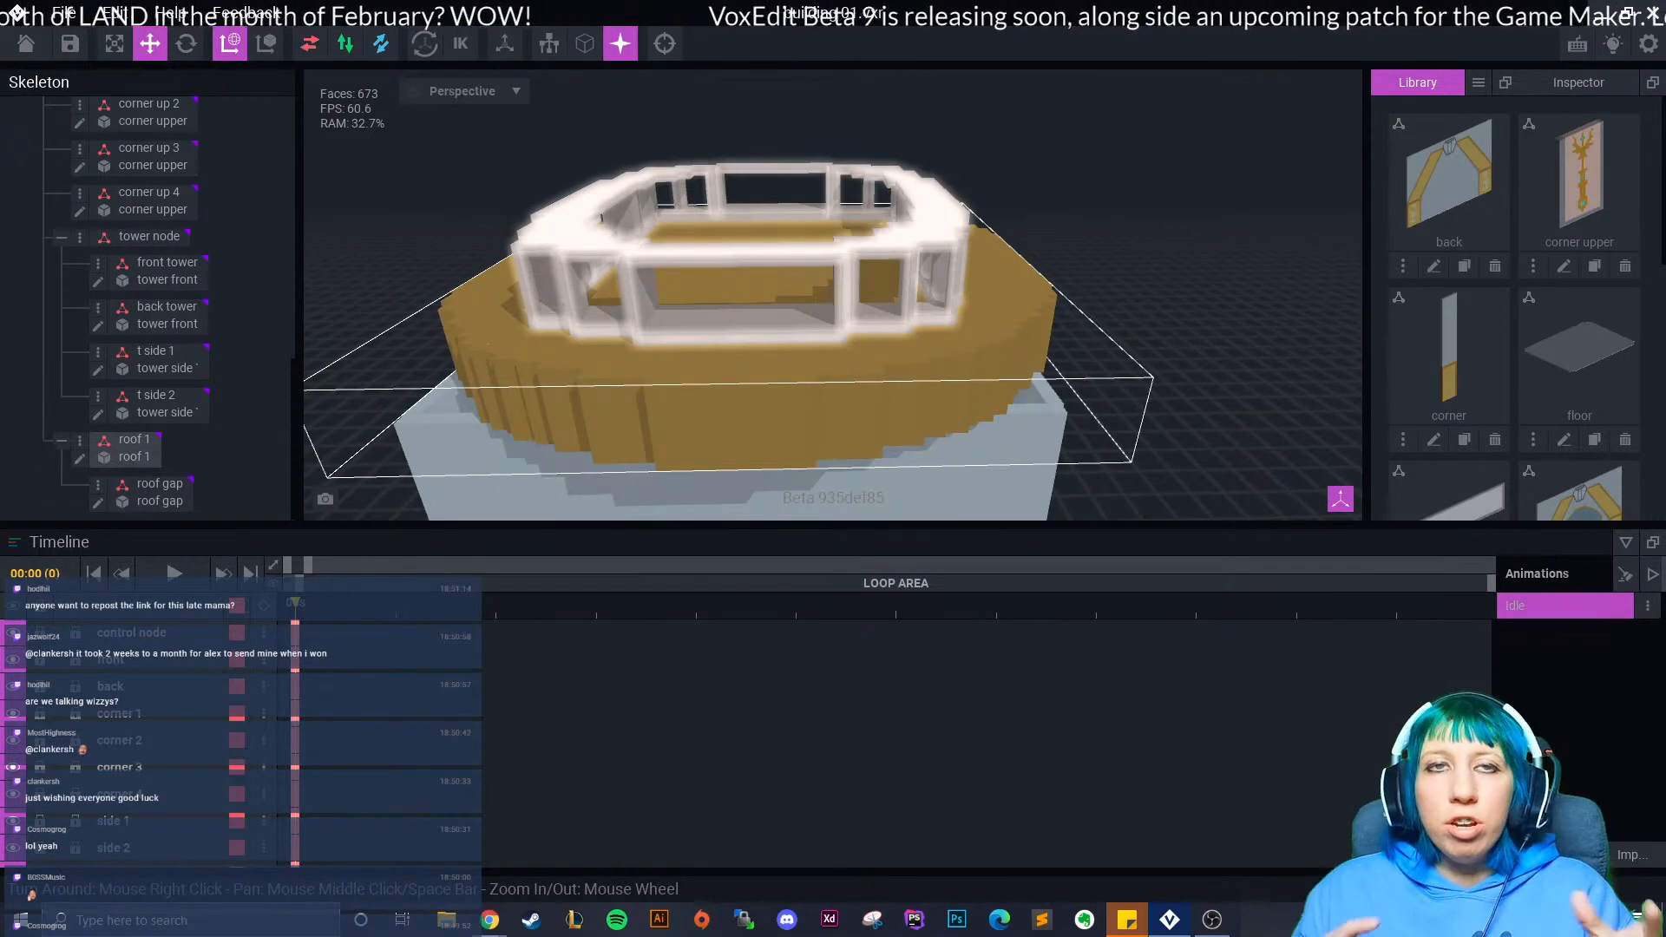
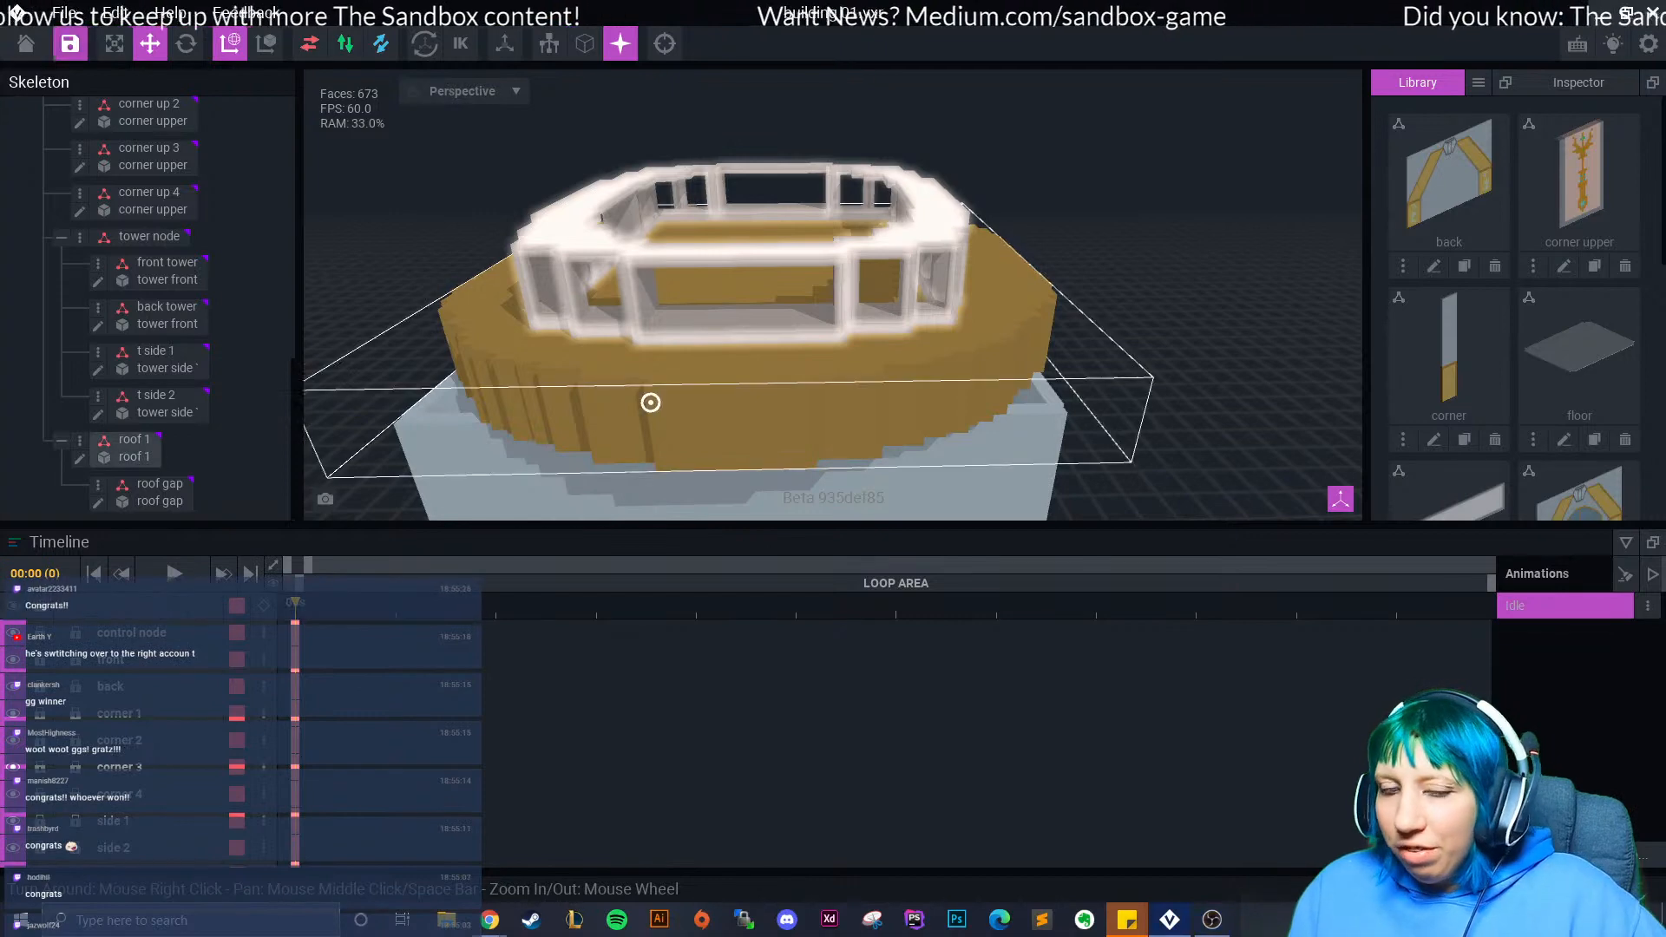
- Clone the roof 1 model in the library under the name "roof top"
right_drag(642, 309, 641, 309)
scroll(647, 338, down, 3)
mouse_move(758, 356)
right_down()
mouse_move(708, 364)
mouse_move(757, 369)
right_up()
scroll(751, 379, up, 3)
scroll(1451, 399, down, 4)
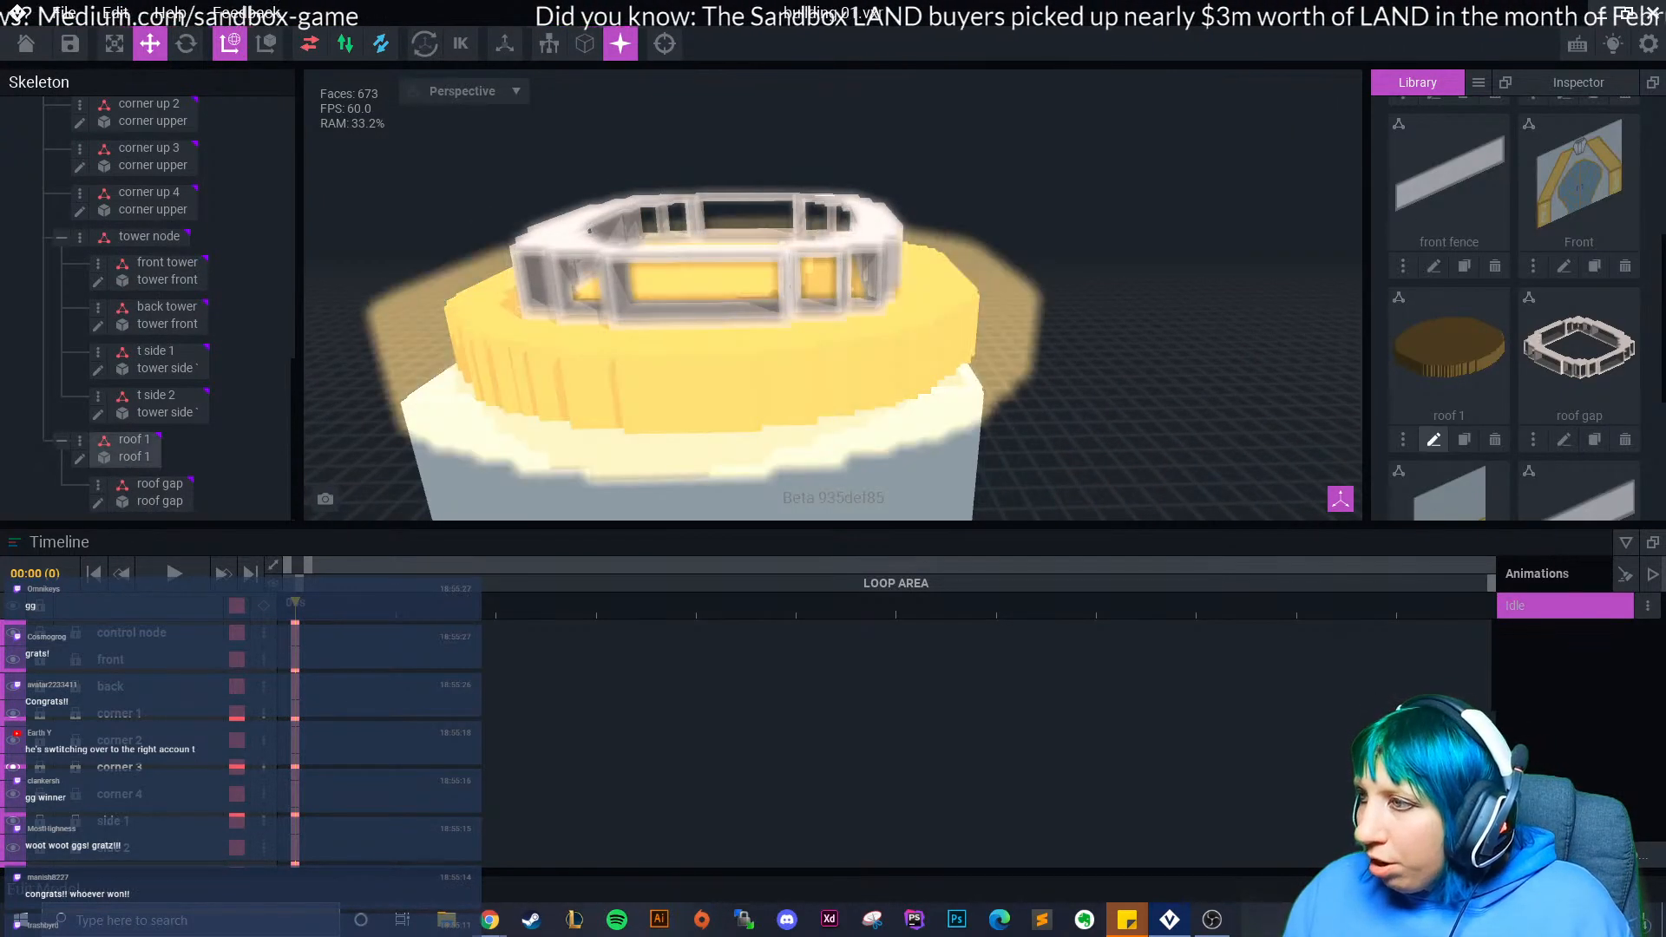
click(1464, 439)
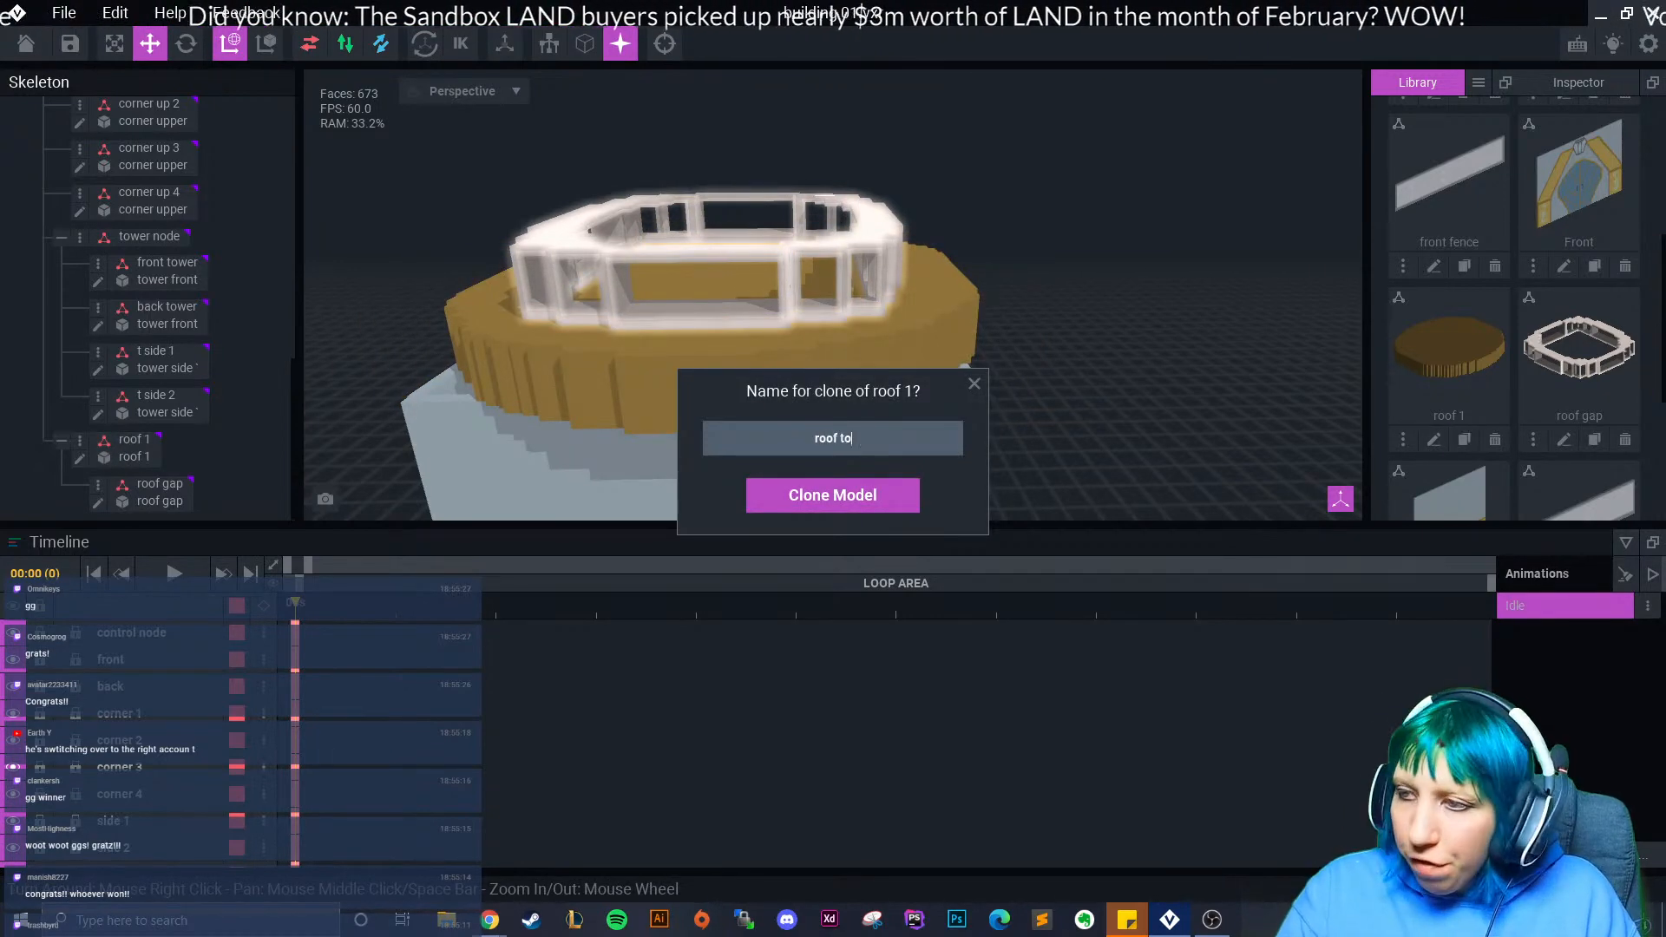
key(Return)
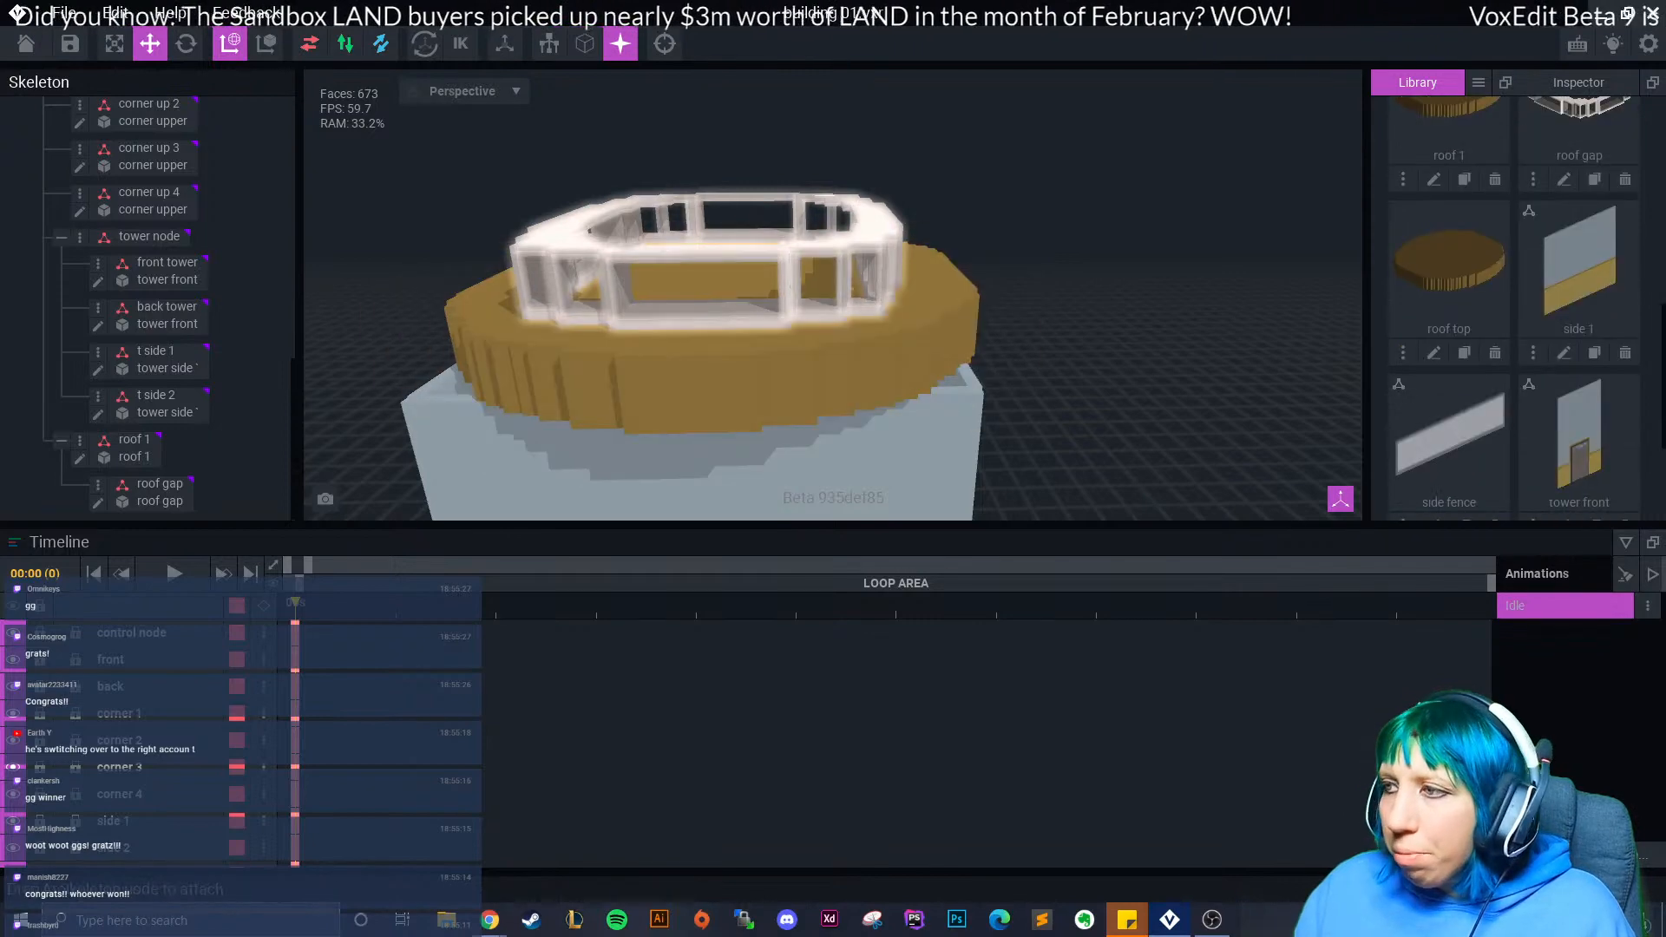
- Create a child node named "roof top" under roof gap and assign the roof top model to it
scroll(1464, 353, up, 2)
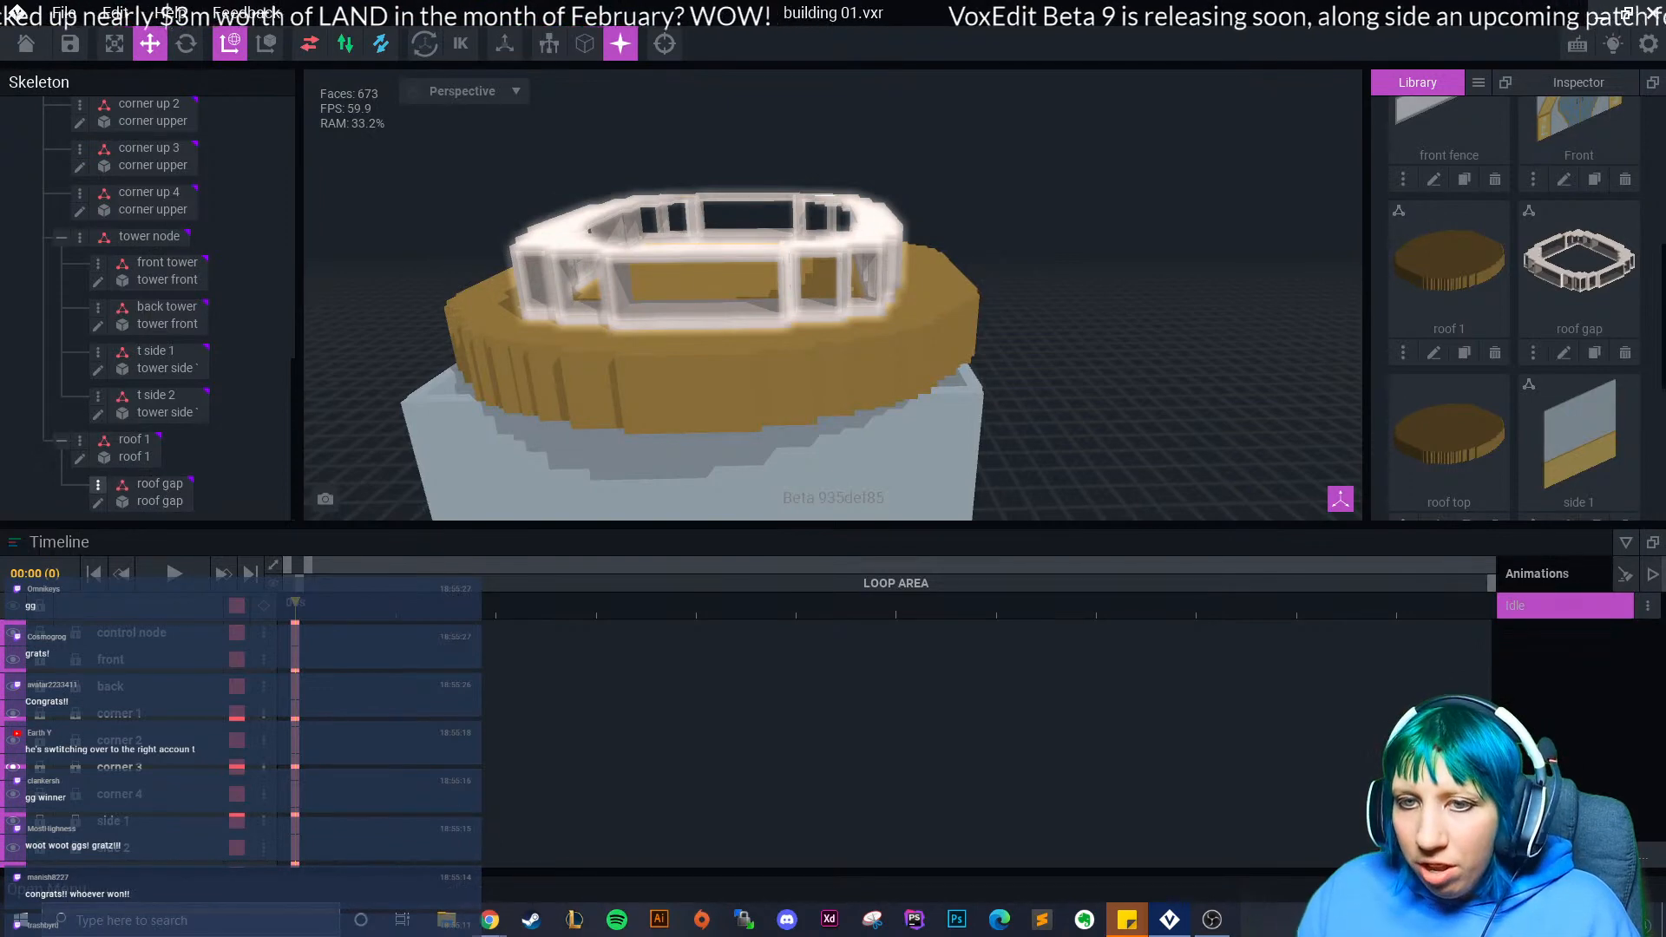
click(99, 484)
click(182, 535)
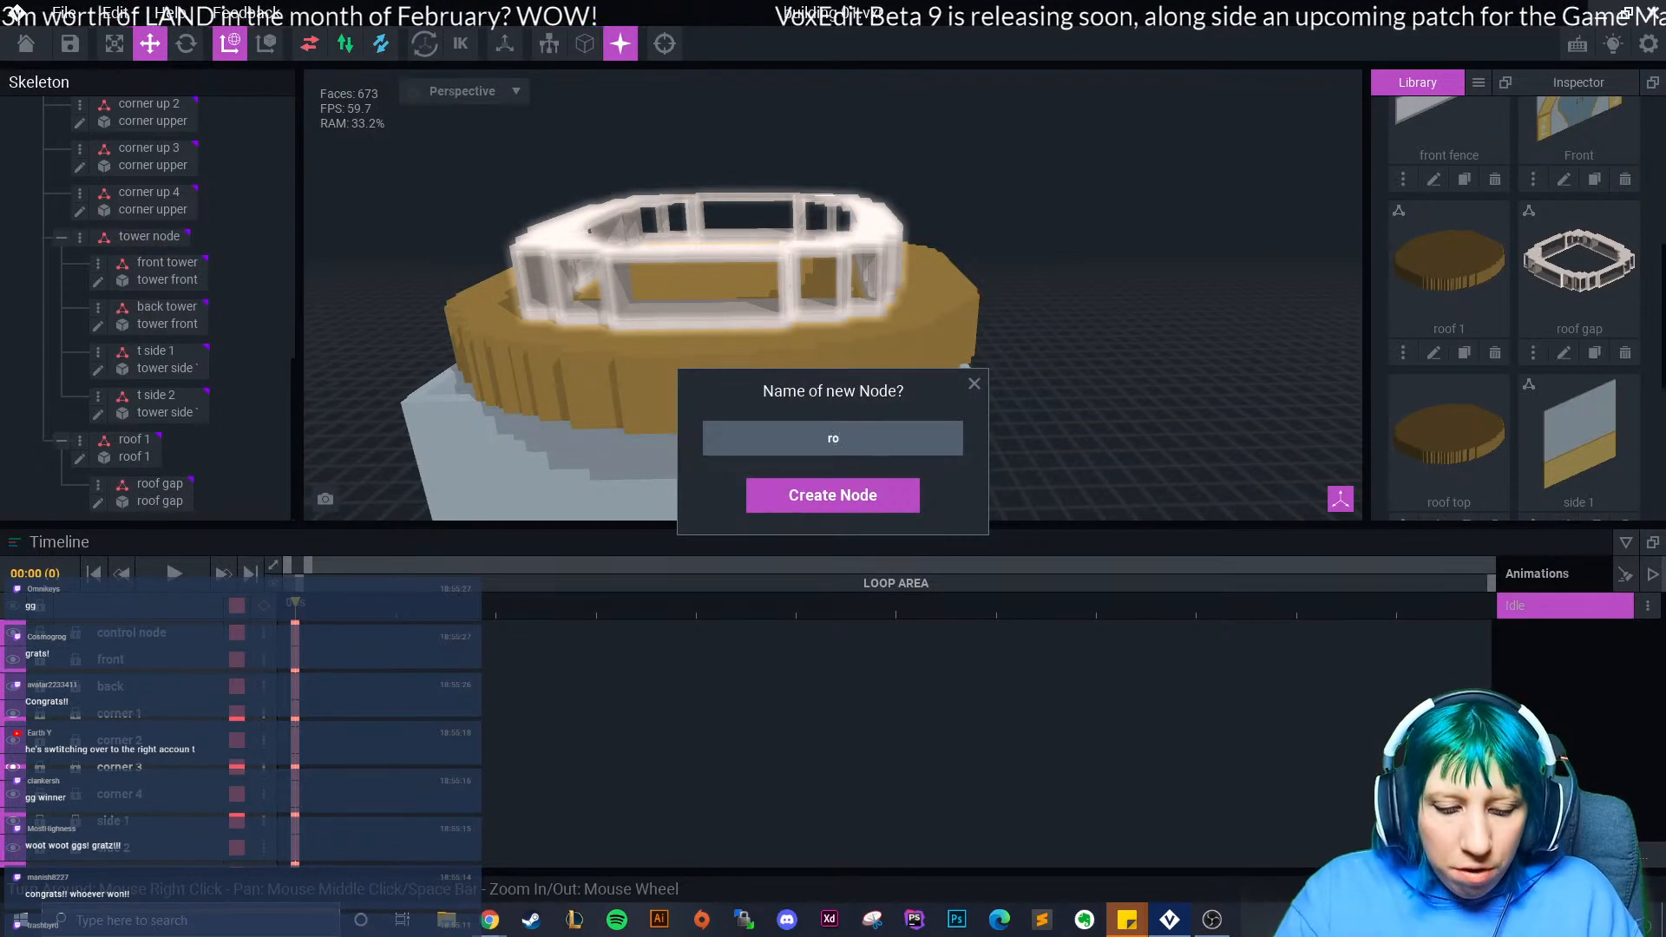
key(Return)
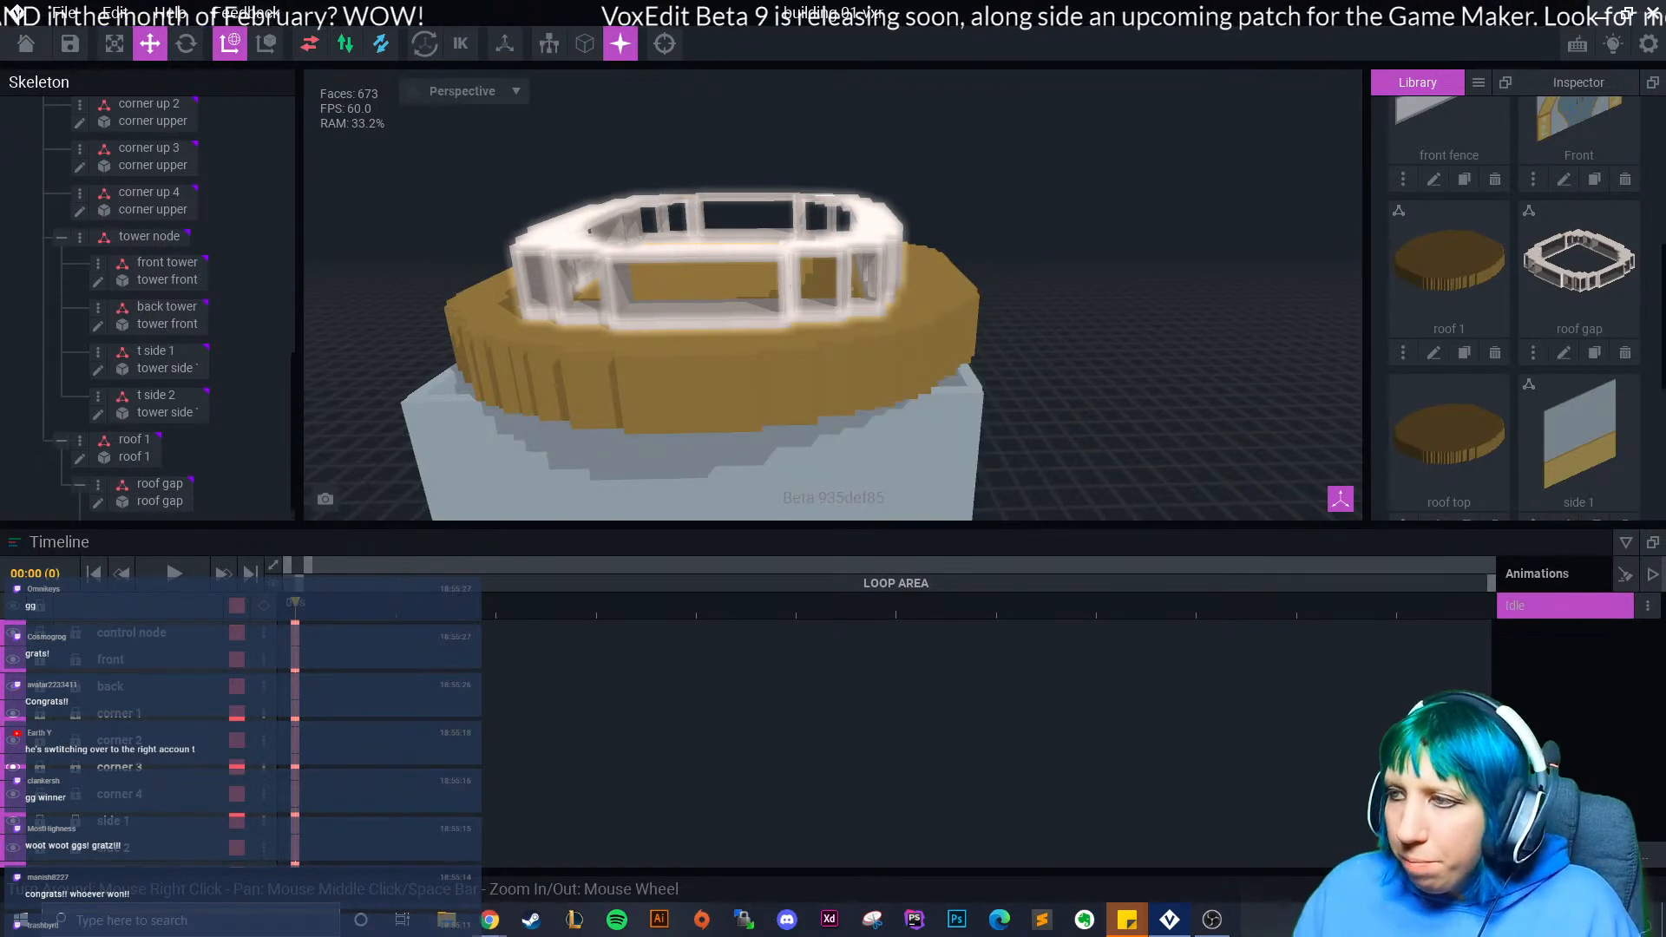
drag(1450, 347, 177, 503)
- Raise the roof top disc onto the roof gap ring and open its model for voxel editing
drag(728, 209, 728, 142)
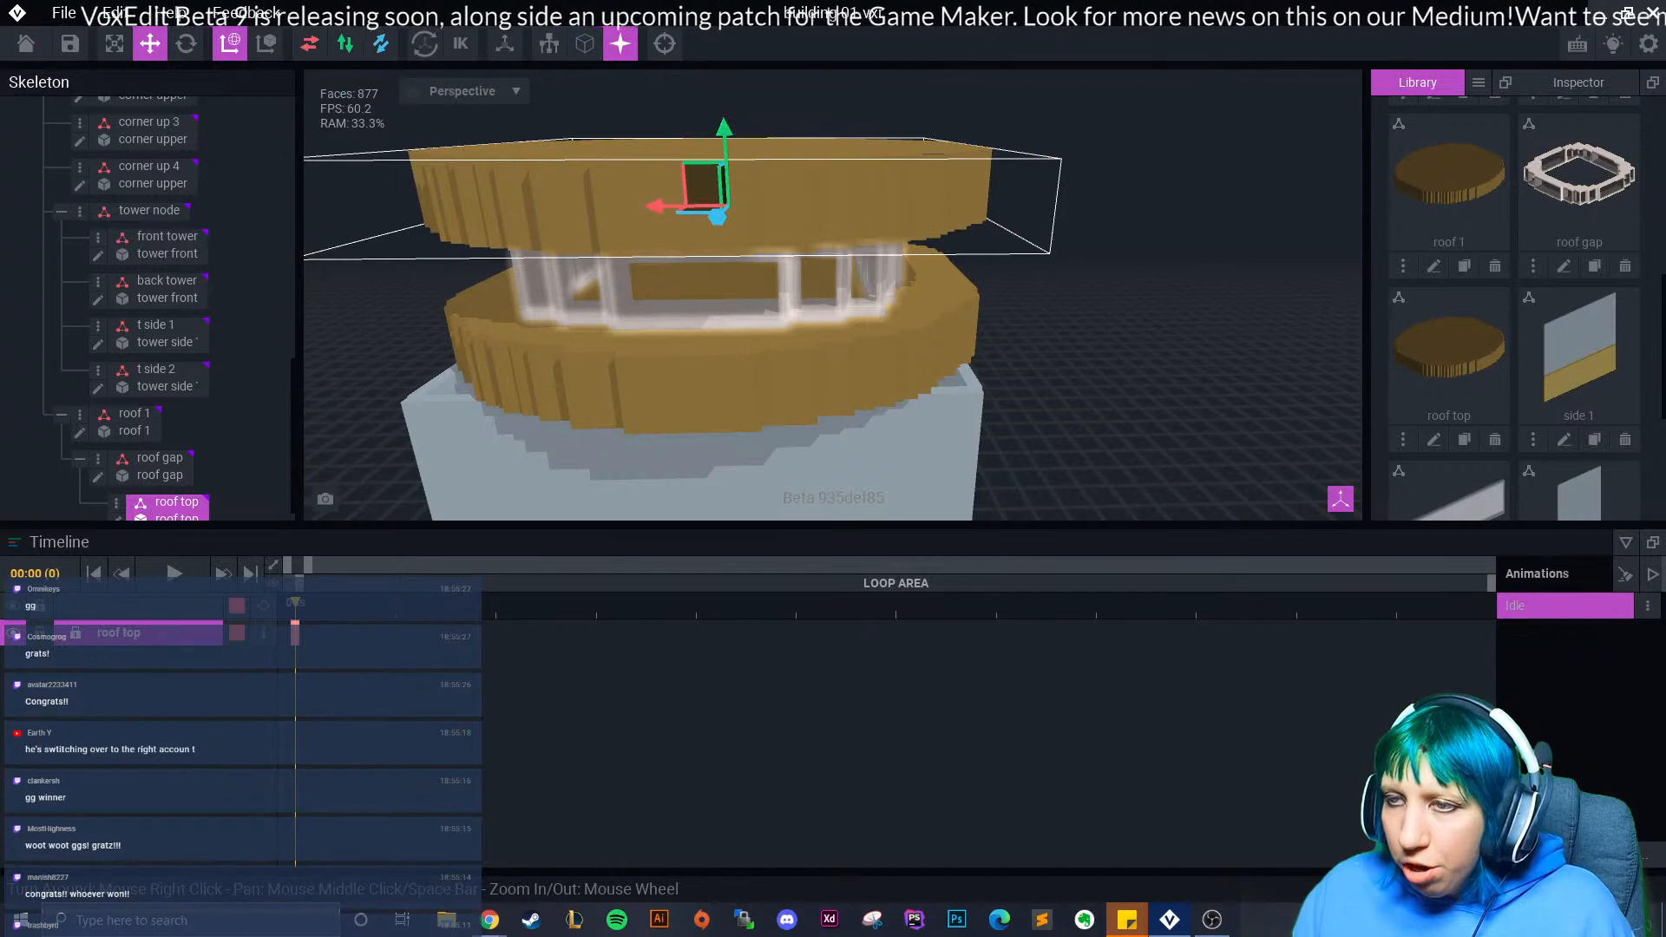
scroll(161, 460, down, 1)
click(116, 503)
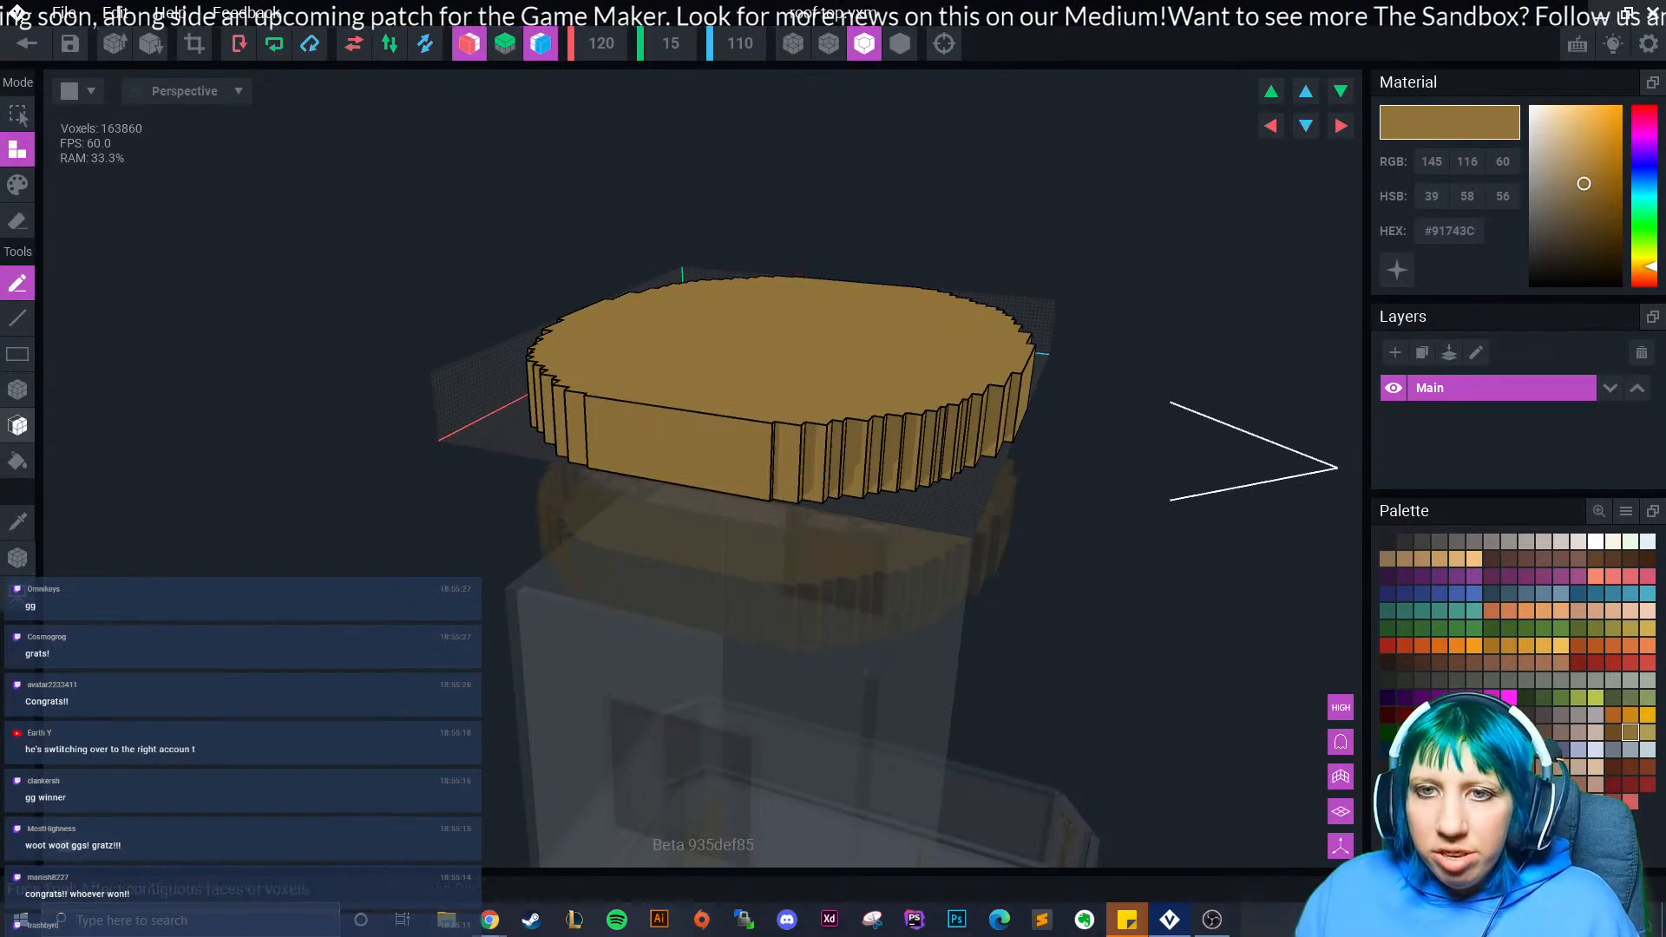
- Erase several face layers from one side of the round roof top disc with mirroring on
key(e)
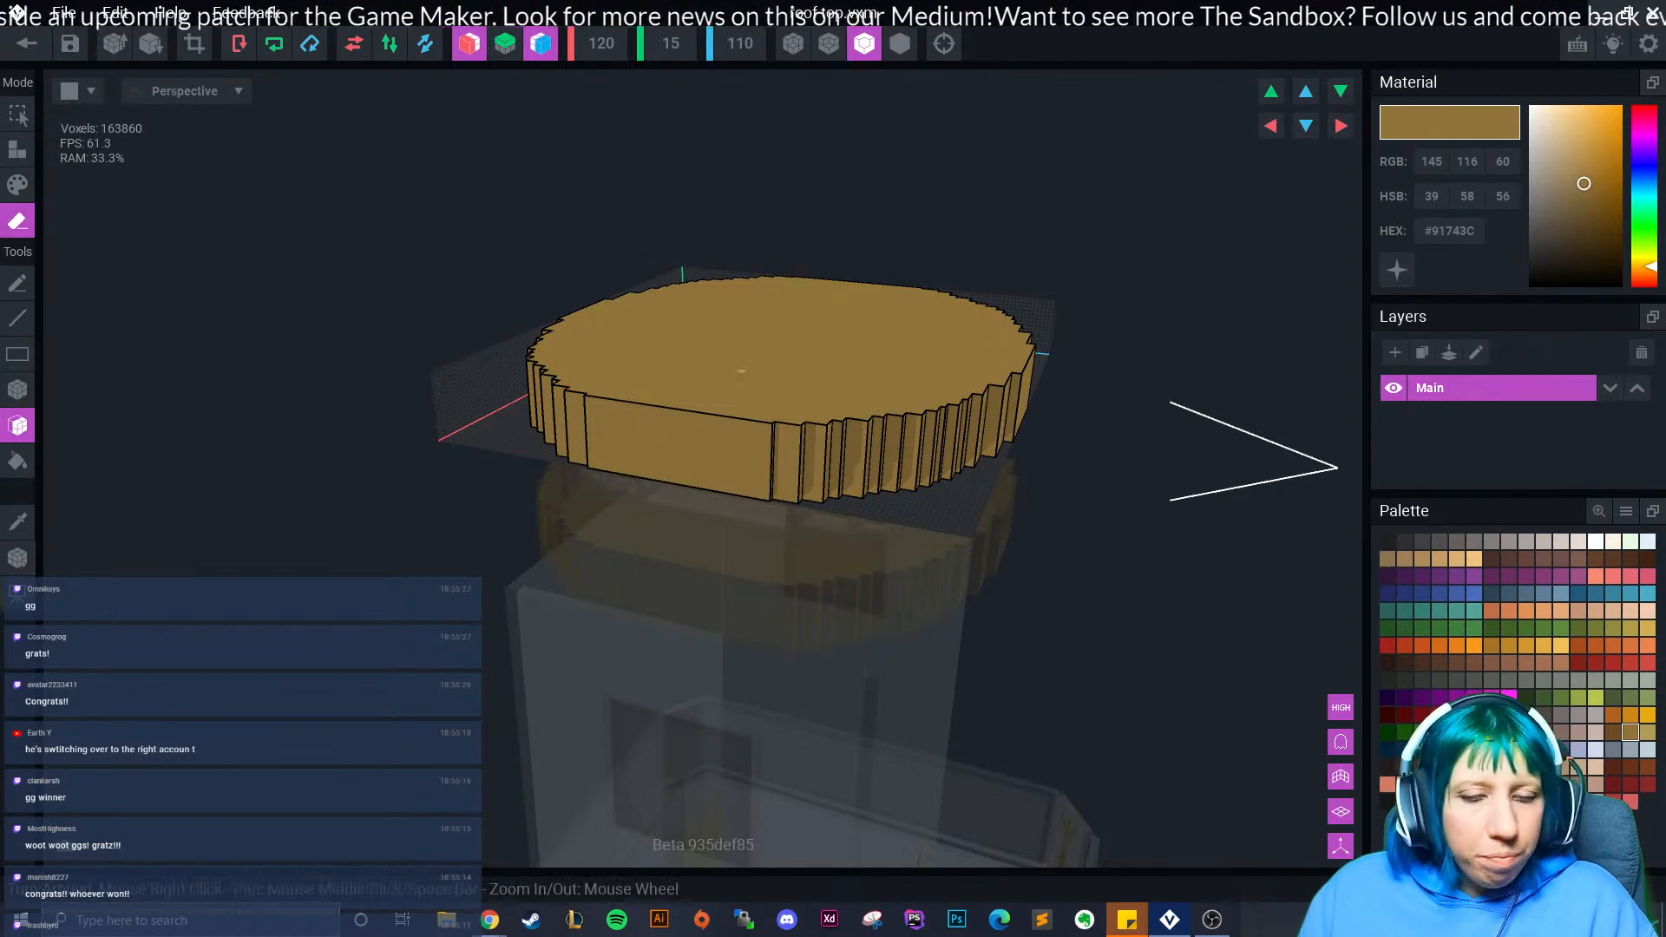
right_drag(611, 458, 667, 436)
click(667, 436)
click(670, 438)
click(673, 439)
click(674, 439)
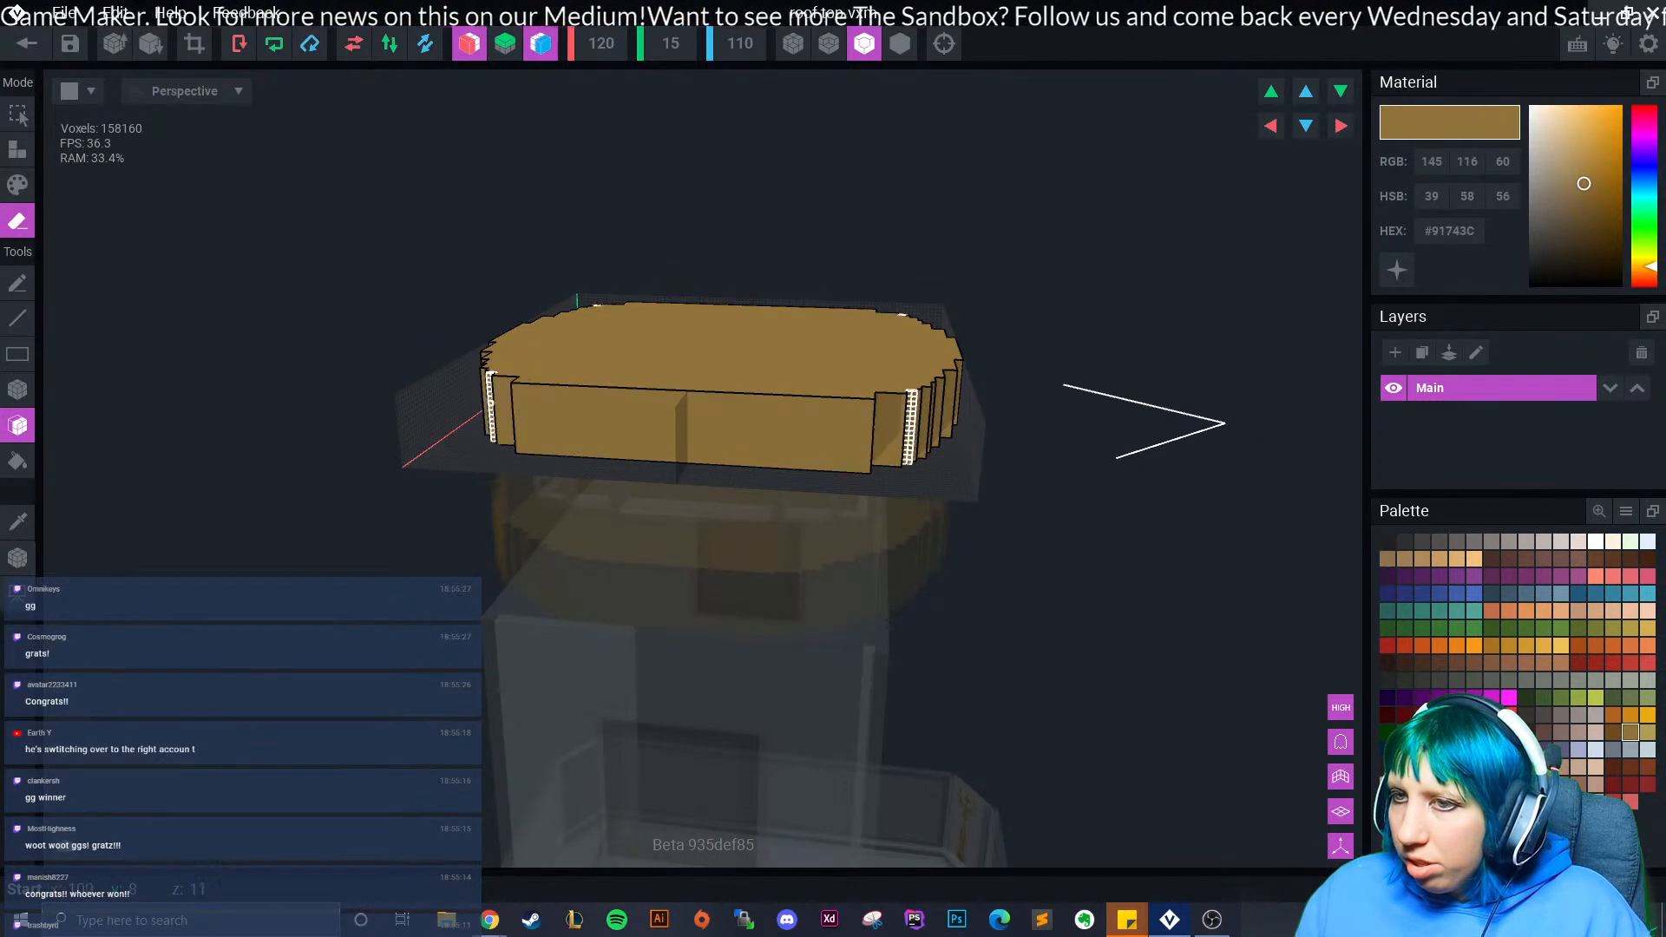
- Erase face layers from the disc's adjacent sides until only a straight-sided rectangular block remains
right_drag(536, 417, 793, 443)
click(1024, 505)
click(959, 502)
click(1046, 512)
click(1053, 515)
click(1052, 515)
click(1048, 512)
click(1040, 508)
click(1028, 503)
click(1011, 498)
click(994, 493)
click(971, 483)
click(954, 481)
click(954, 482)
- Erase further face layers from the short ends of the block to make it nearly square
mouse_move(954, 482)
right_down()
mouse_move(759, 435)
mouse_move(967, 461)
mouse_move(903, 435)
right_up()
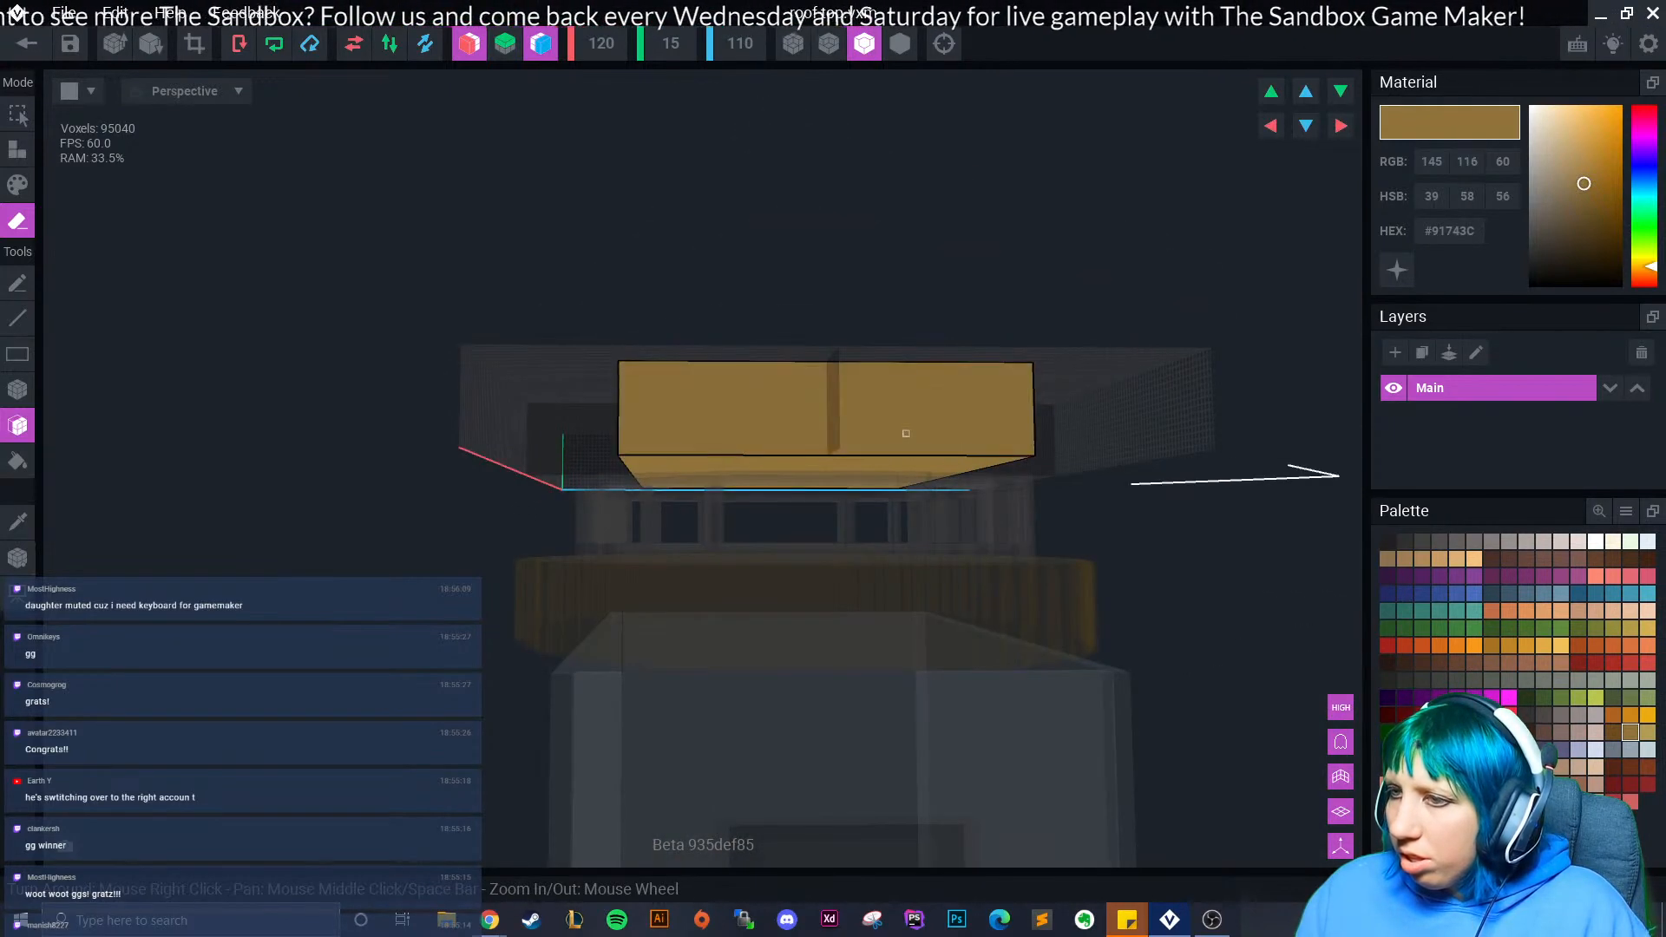
click(879, 443)
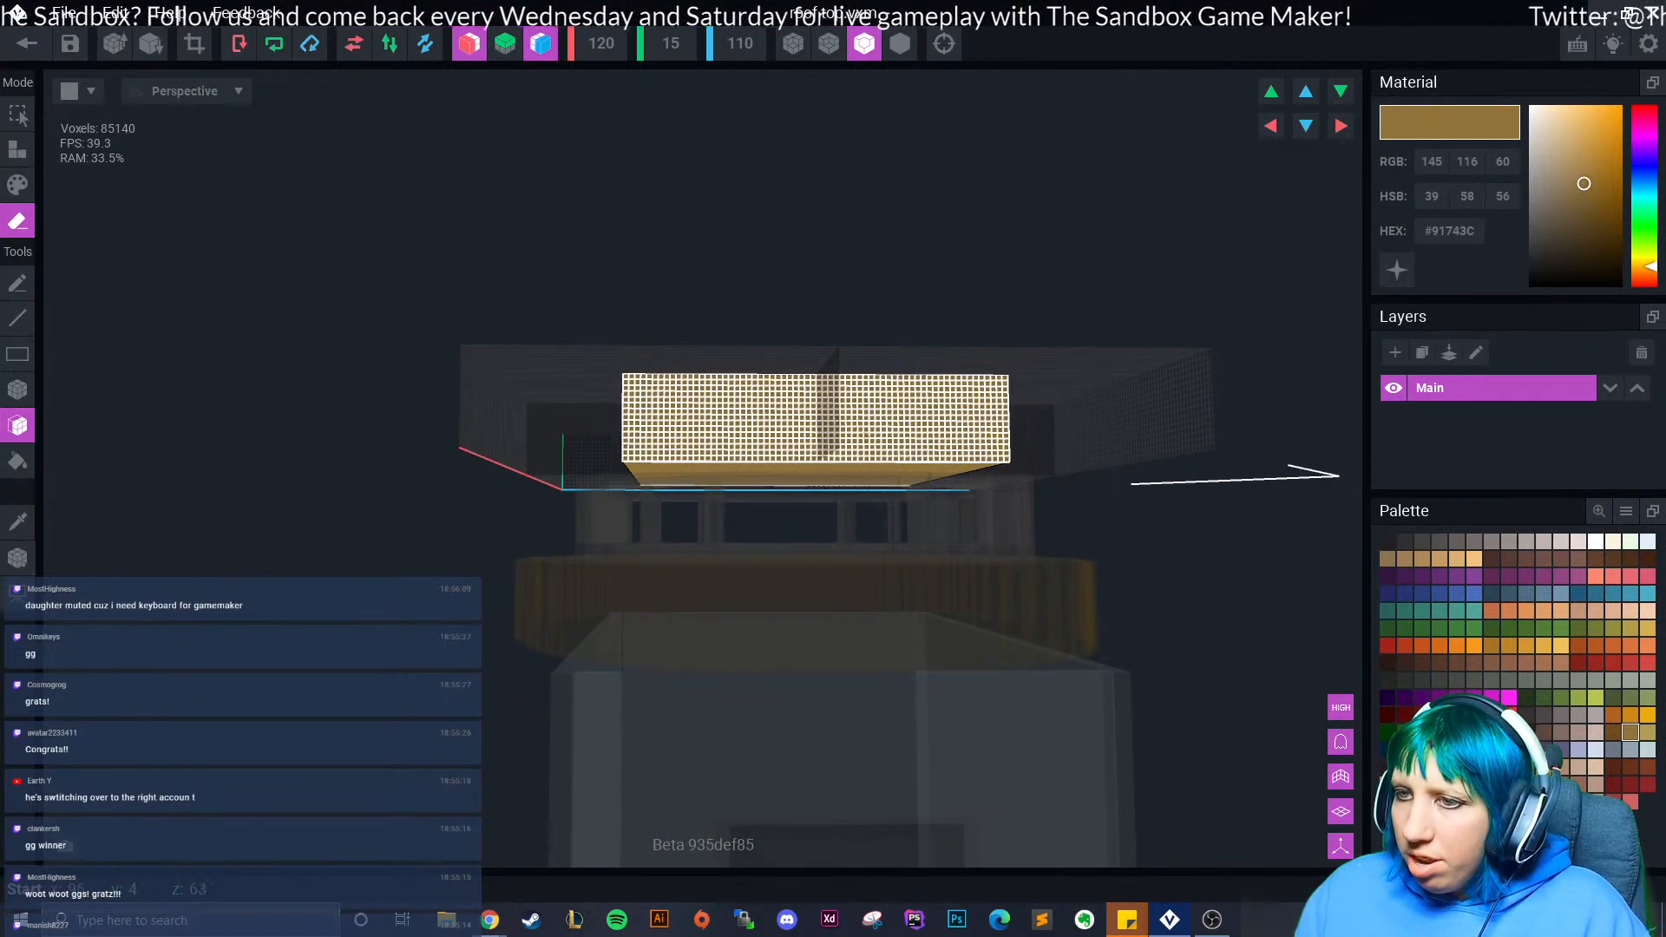
drag(873, 446, 882, 450)
mouse_move(882, 450)
right_down()
mouse_move(857, 478)
mouse_move(882, 450)
mouse_move(610, 523)
right_up()
key(ctrl+z)
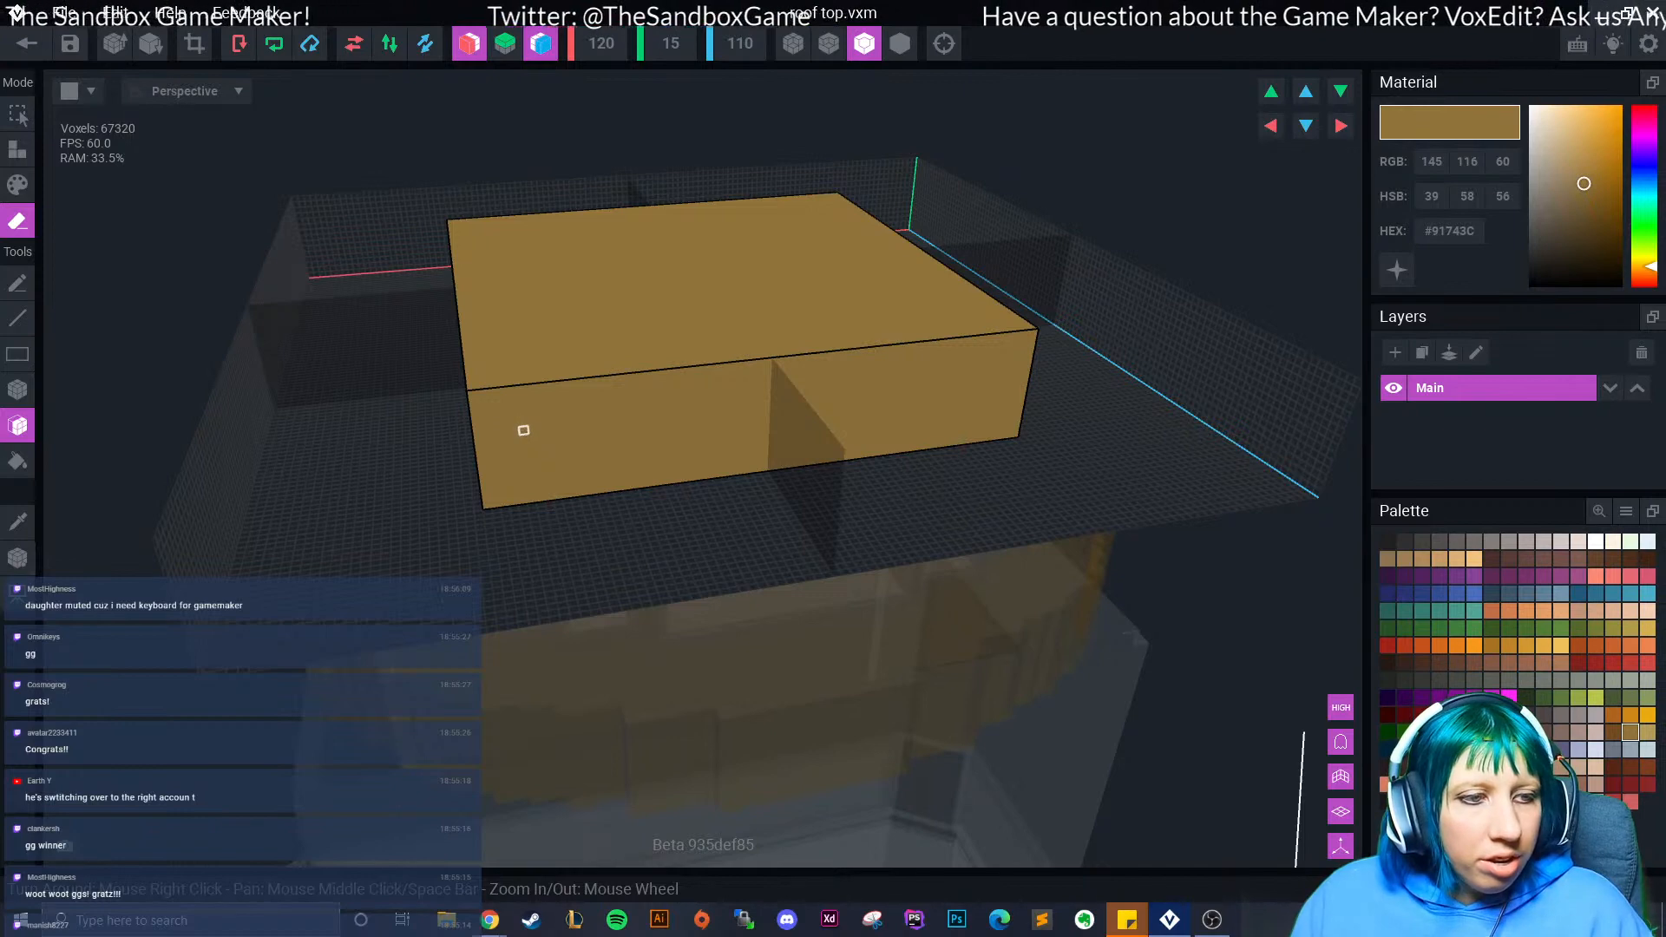
- Attach face layers back onto the block's sides, undoing the surplus ones, to even it into a square
right_drag(485, 426, 506, 416)
drag(351, 457, 339, 457)
right_drag(484, 473, 523, 522)
key(ctrl+z)
key(ctrl+z)
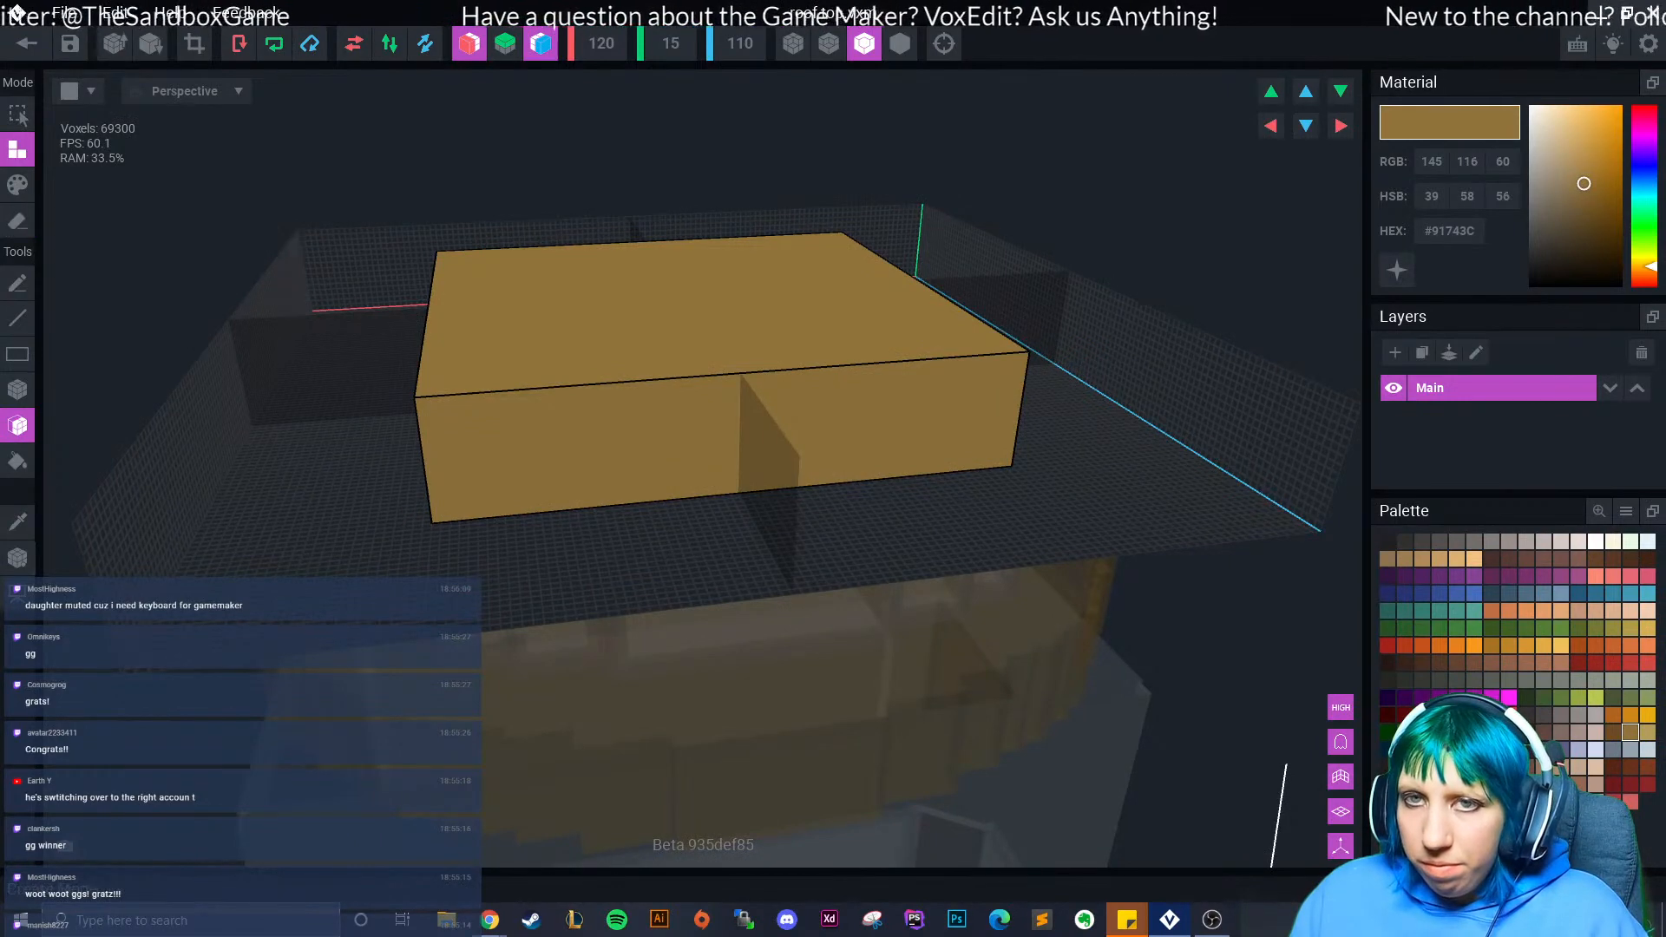
right_drag(665, 449, 841, 531)
key(ctrl+z)
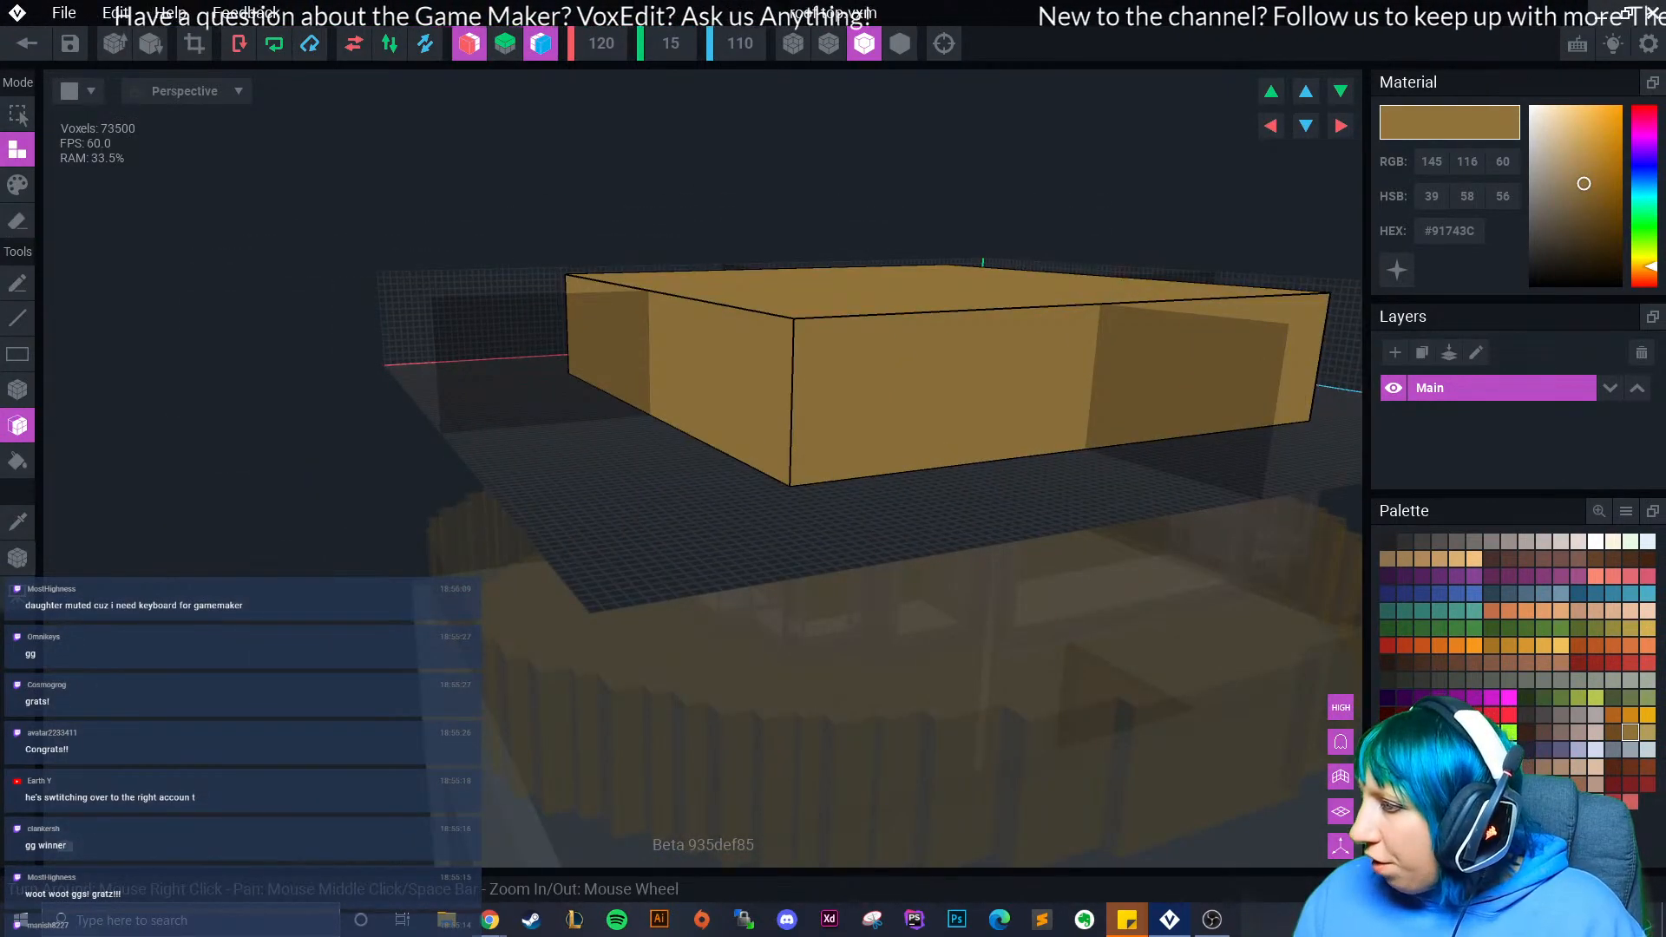
- Paint the outer side faces of the square block blue-grey #96A4AE
click(1630, 749)
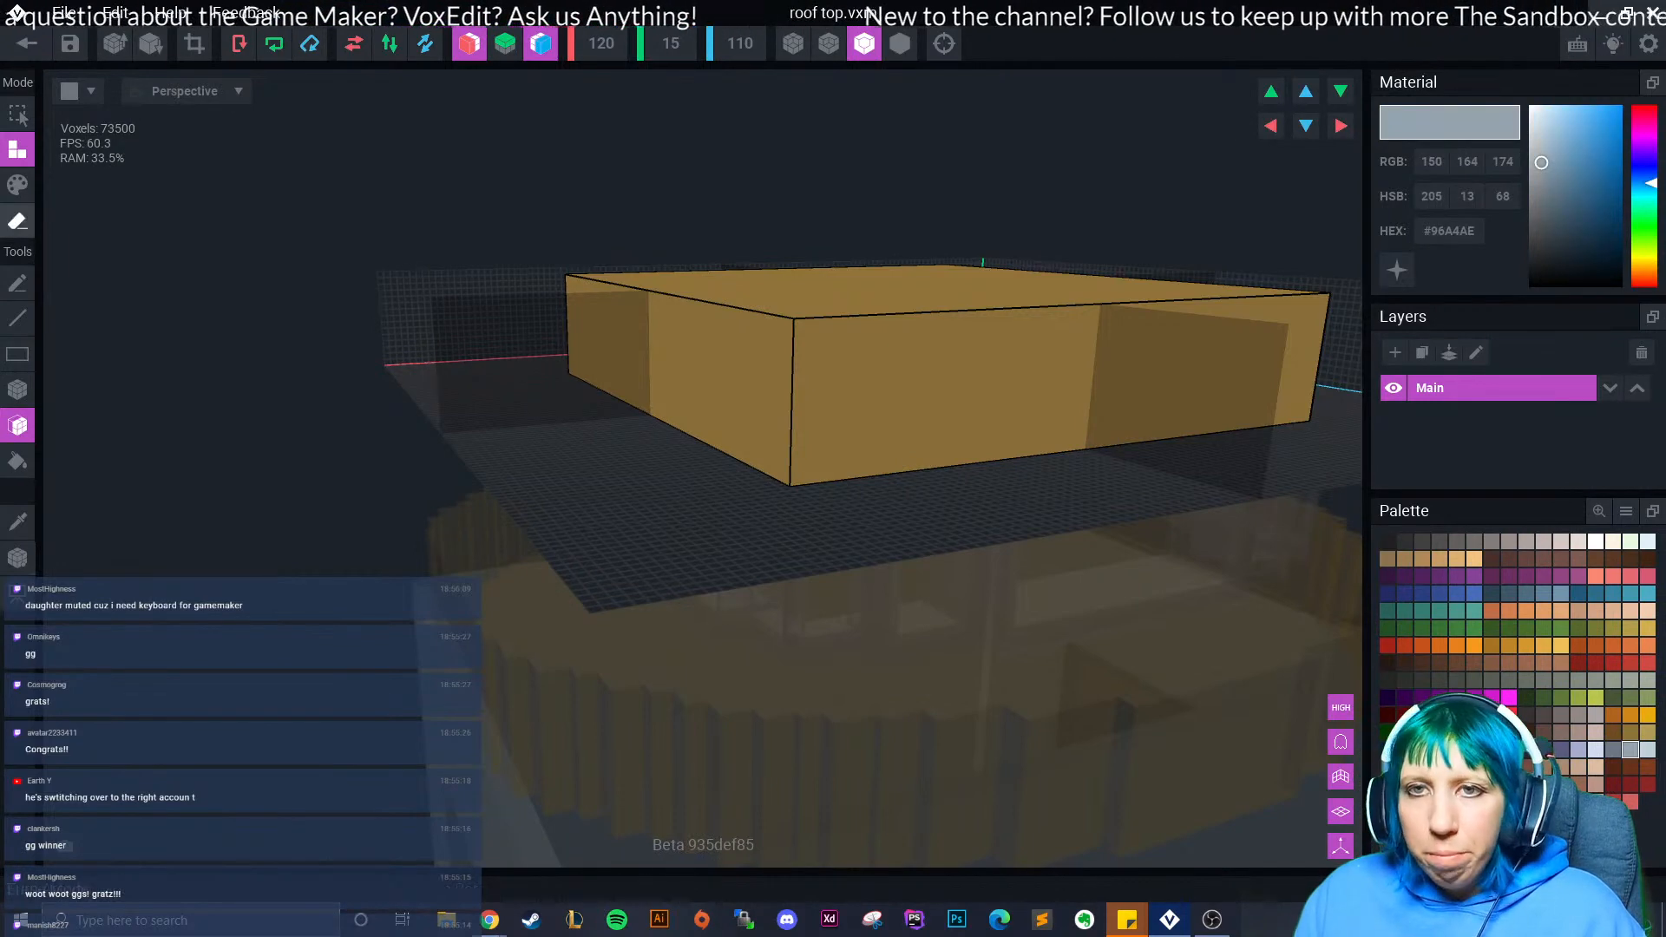
click(716, 365)
click(781, 301)
click(902, 407)
mouse_move(922, 453)
right_down()
mouse_move(868, 555)
mouse_move(877, 528)
mouse_move(788, 591)
mouse_move(279, 494)
mouse_move(372, 472)
mouse_move(506, 474)
mouse_move(551, 491)
mouse_move(257, 473)
right_up()
- Erase the block's upper voxel layers, including the blue-grey rim around the gold core, to make it flatter
click(18, 222)
click(472, 451)
click(471, 460)
click(471, 464)
click(471, 475)
key(ctrl+z)
mouse_move(479, 475)
right_down()
mouse_move(491, 491)
mouse_move(409, 466)
right_up()
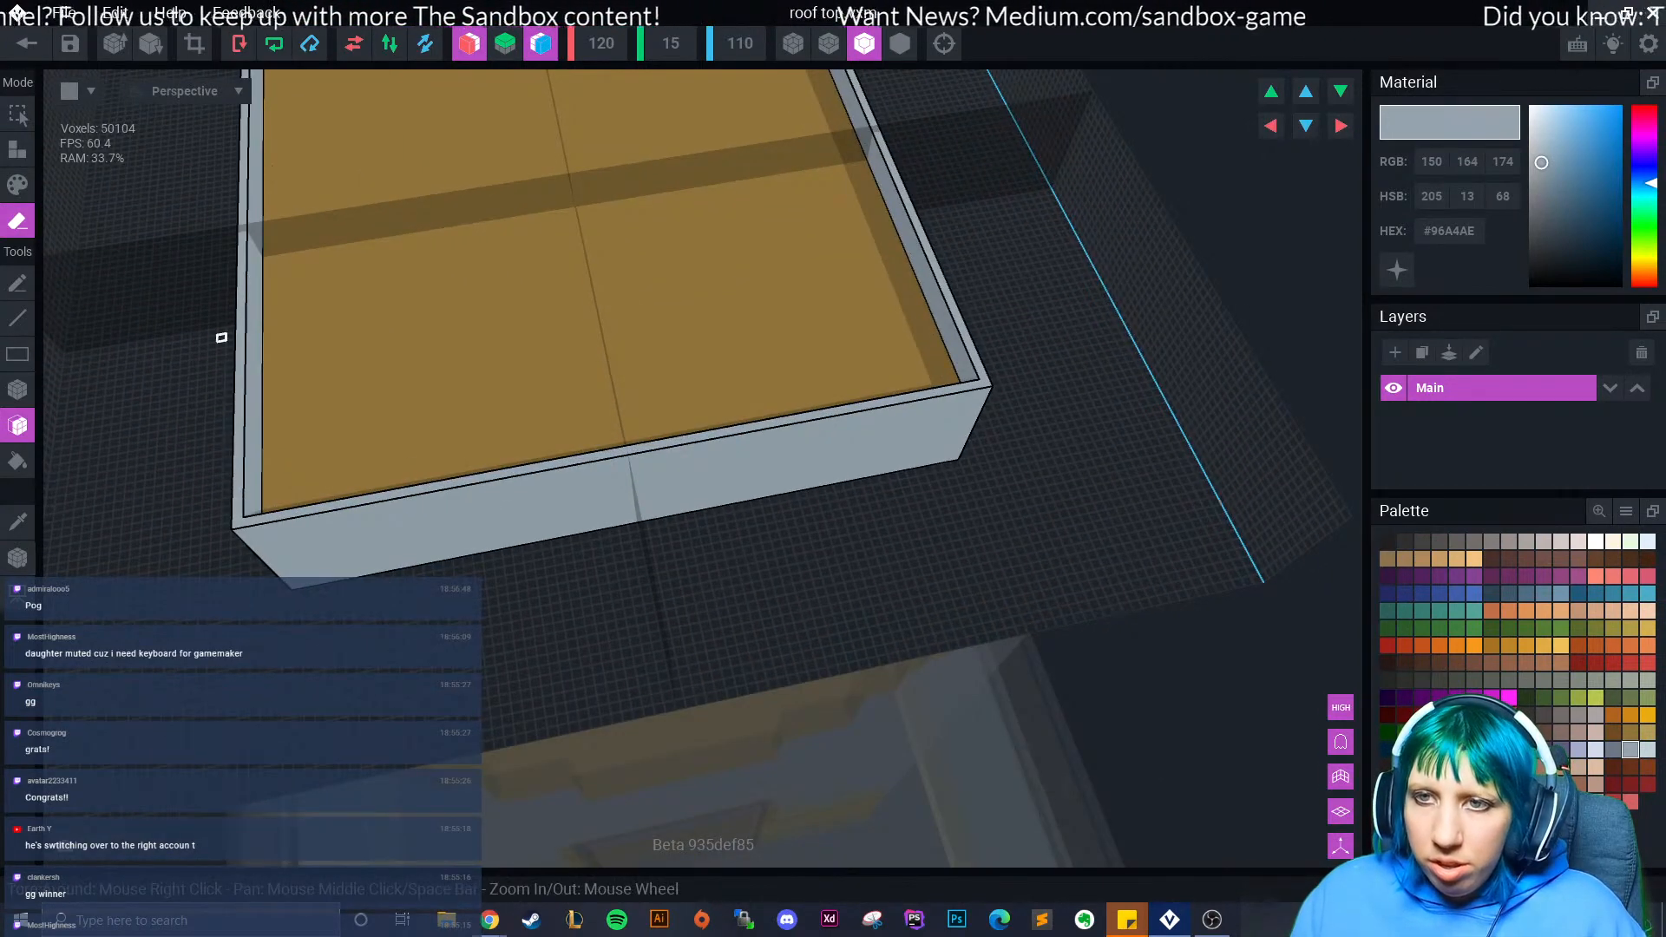
click(247, 369)
right_drag(252, 387, 345, 457)
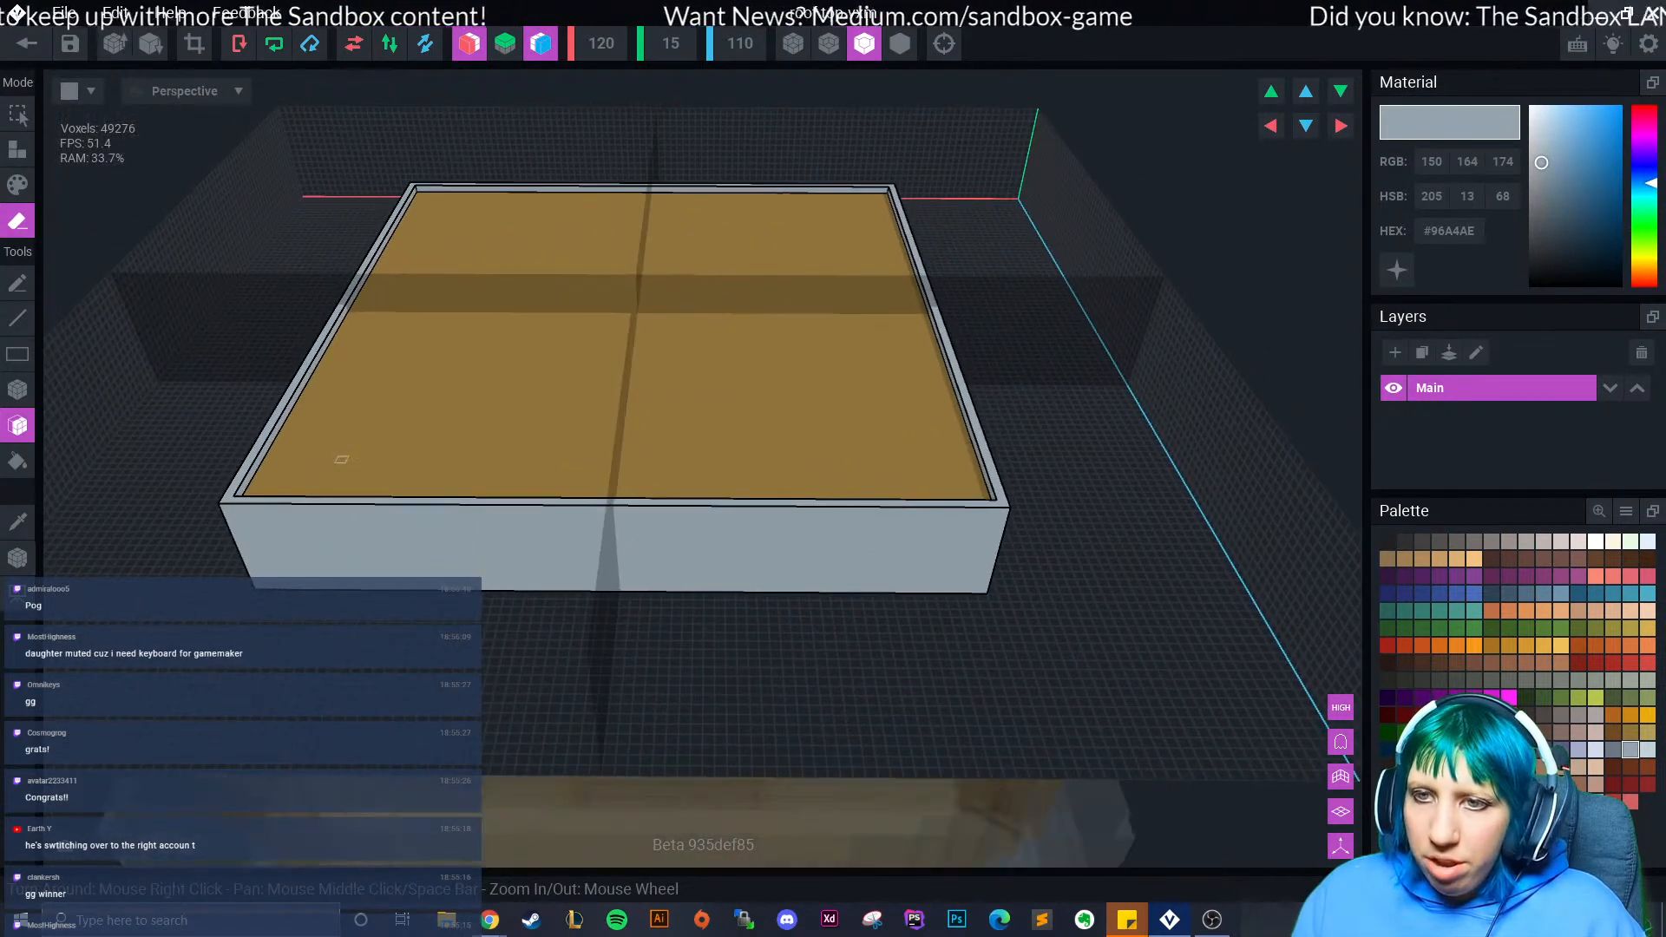
click(256, 501)
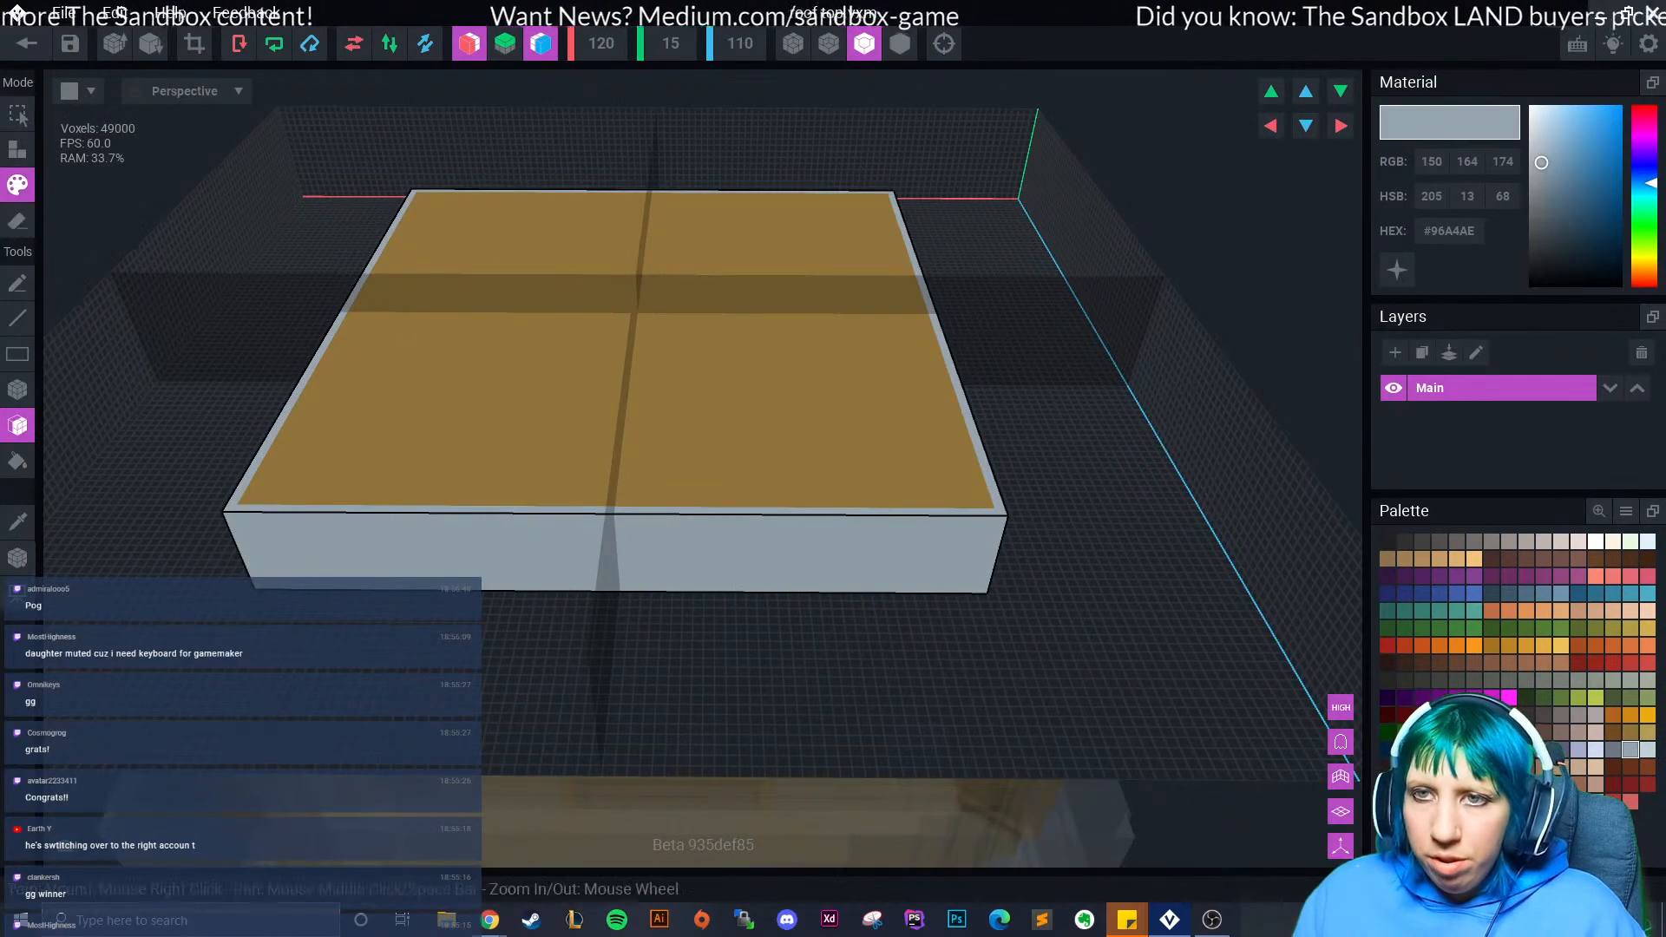
- Paint the flattened block's gold top face blue-grey #96A4AE with the face tool
click(17, 185)
click(491, 480)
mouse_move(491, 480)
right_down()
mouse_move(533, 465)
mouse_move(576, 487)
right_up()
scroll(583, 507, up, 2)
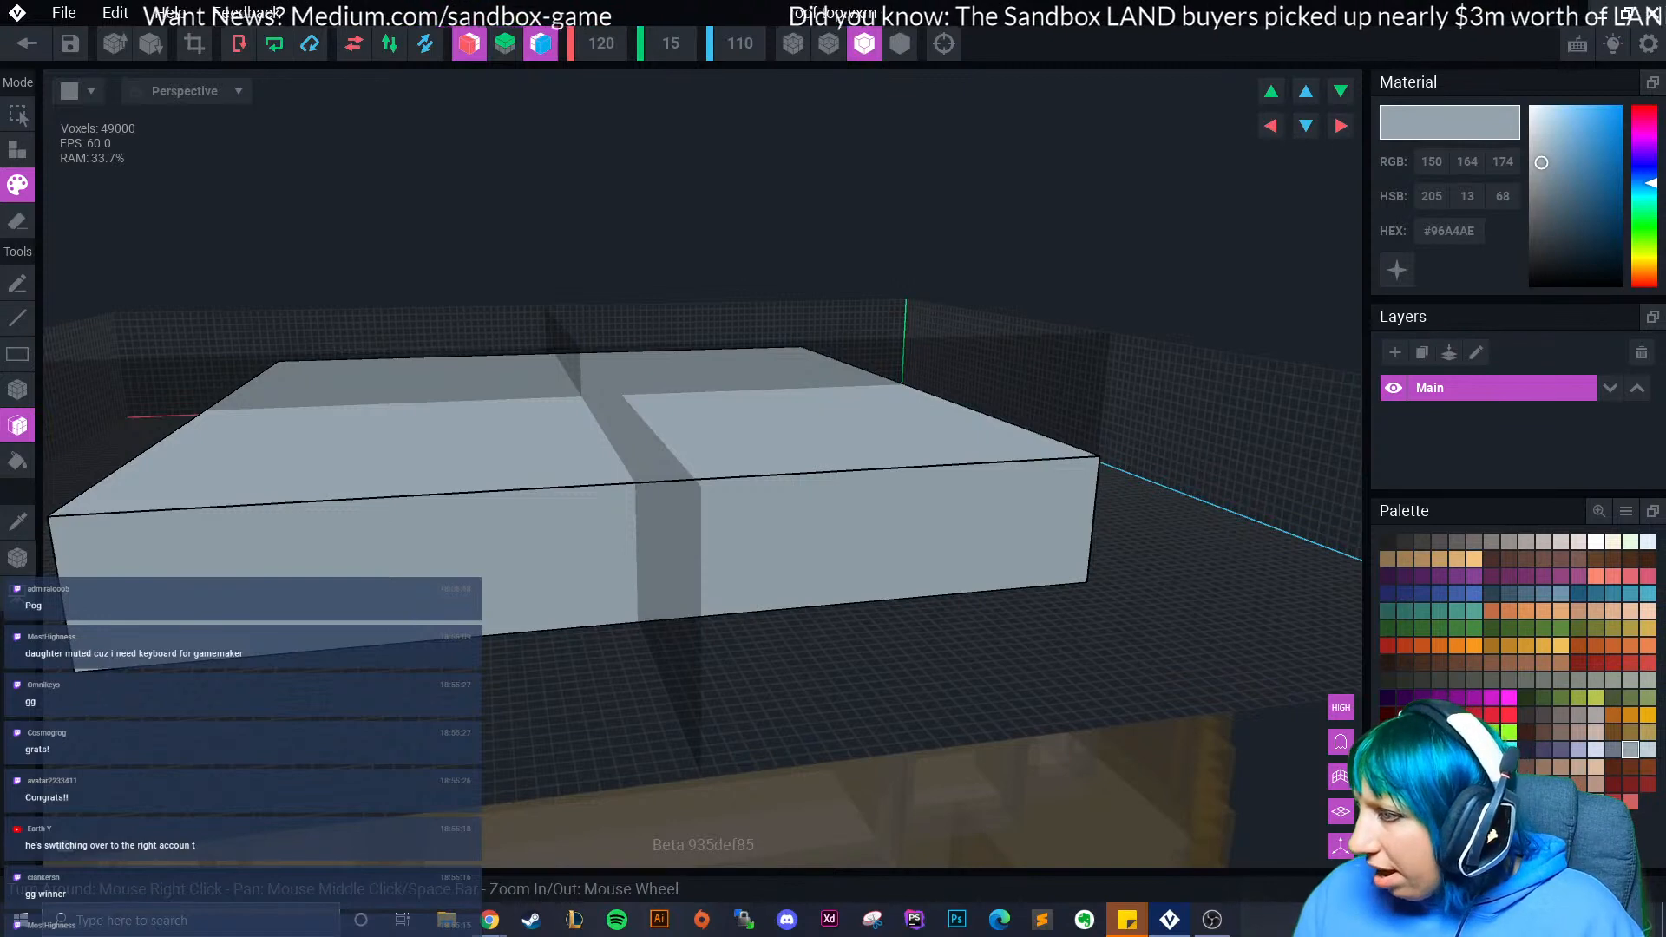
click(18, 425)
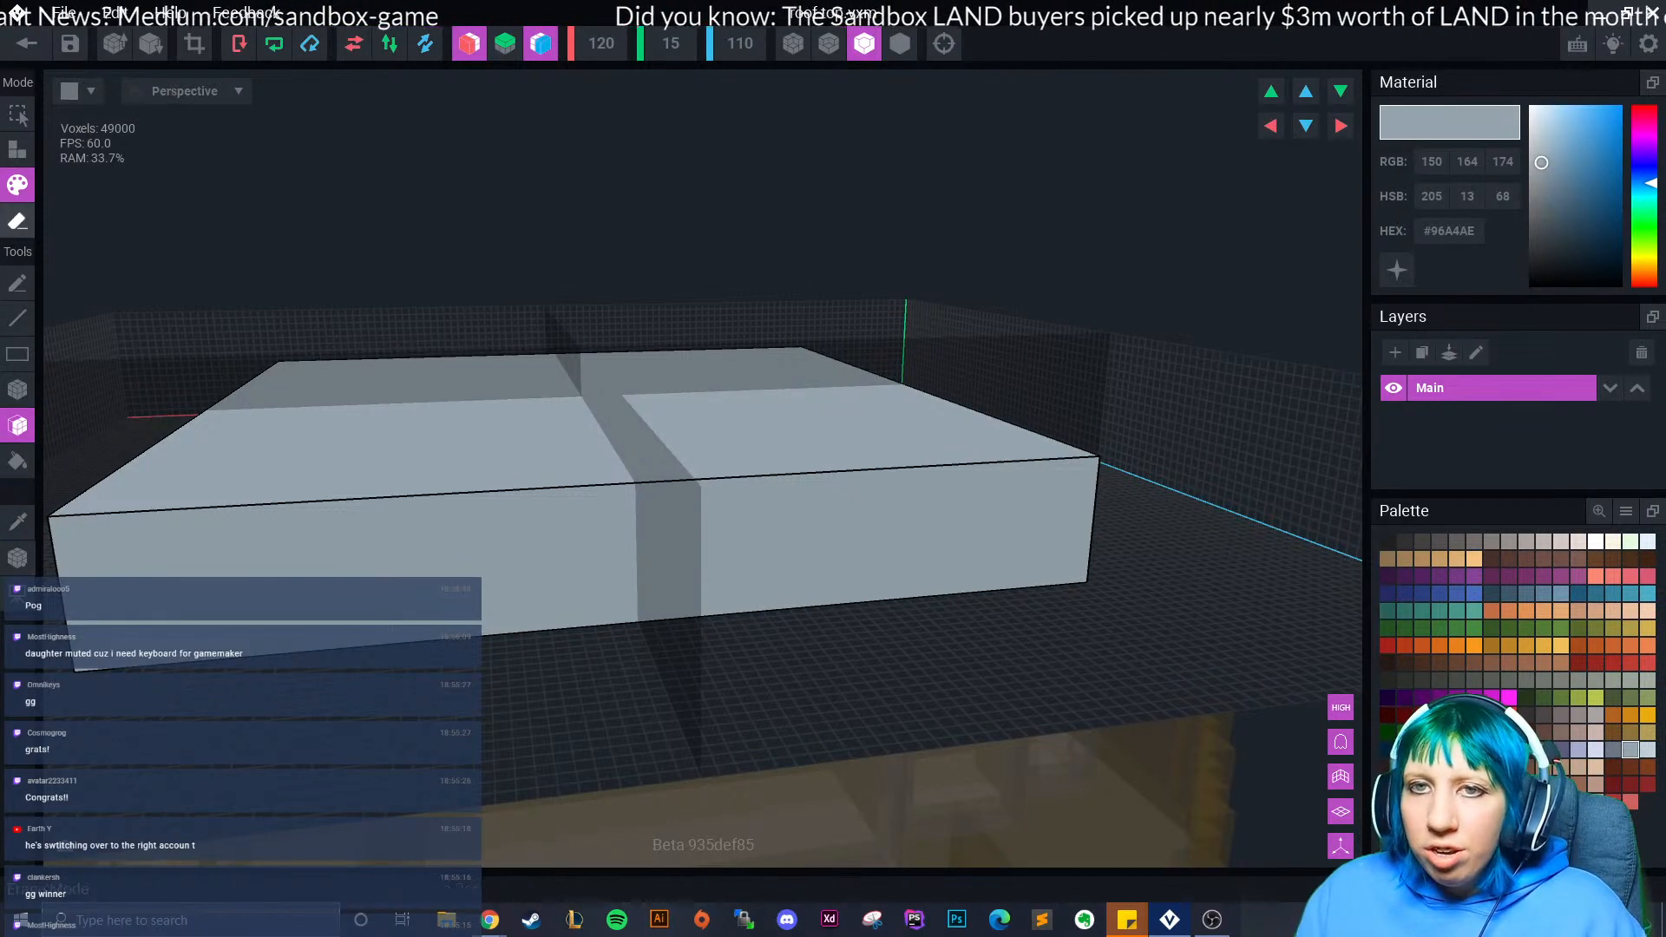
right_drag(539, 390, 636, 435)
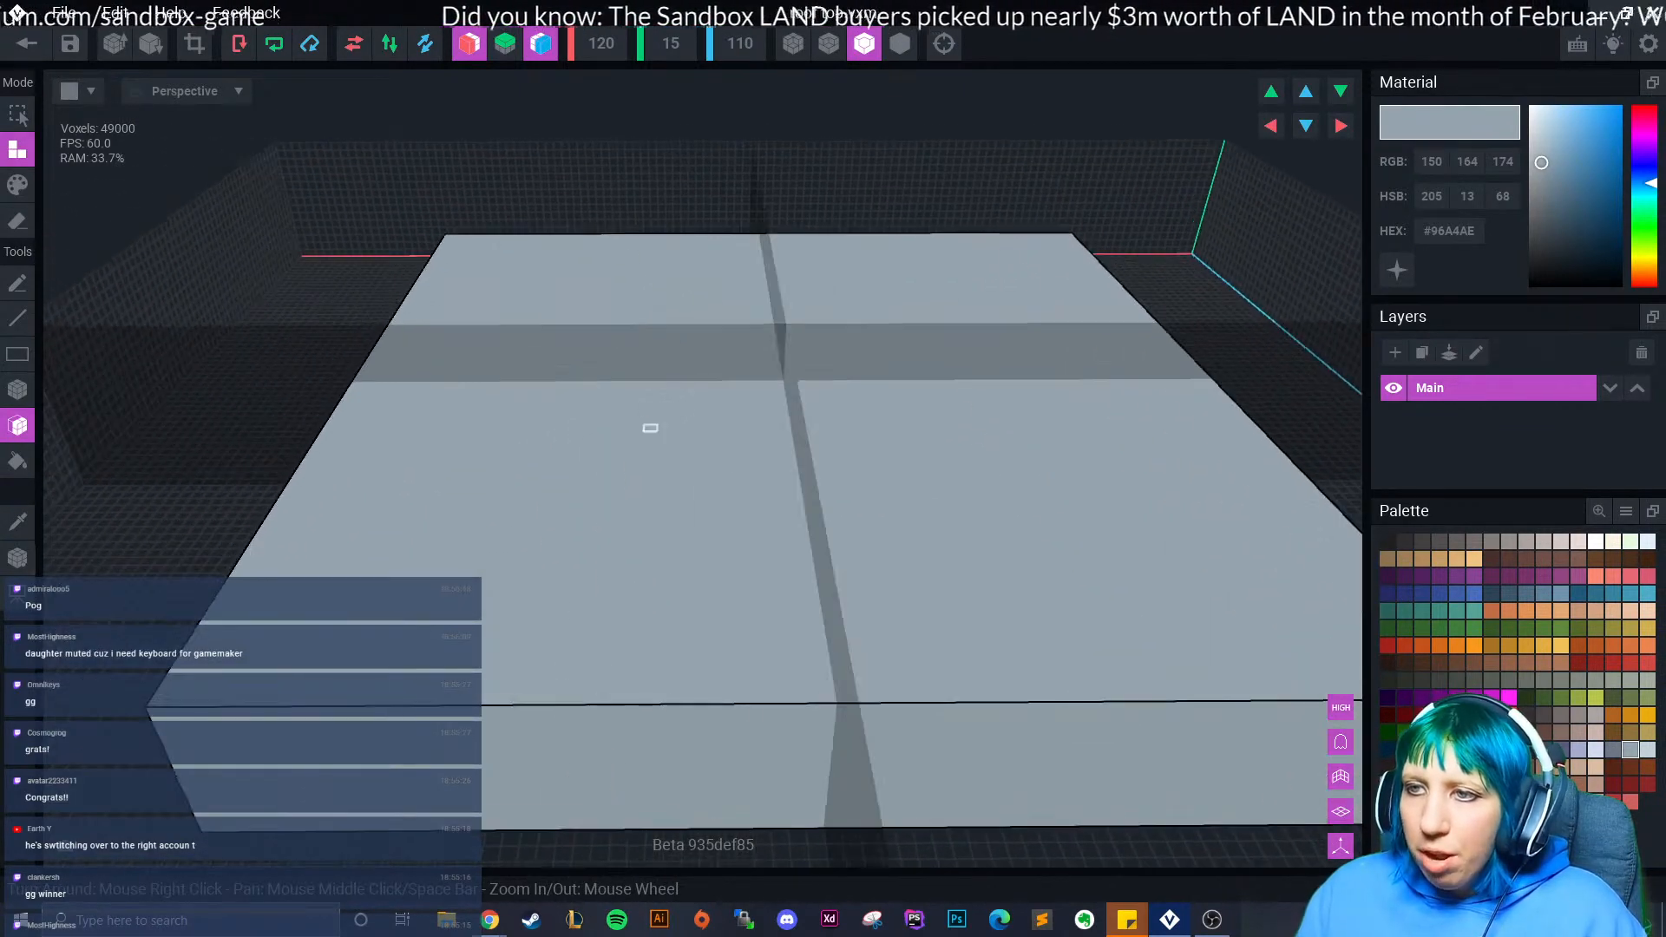
right_drag(593, 378, 565, 390)
click(781, 505)
key(ctrl+z)
- Add a smaller one-voxel-high rectangular slab centred on the block's top face with the box tool
click(18, 389)
drag(567, 383, 839, 495)
drag(939, 522, 939, 523)
right_drag(695, 460, 711, 471)
- Raise the central slab by four more voxel layers with the face tool
click(17, 425)
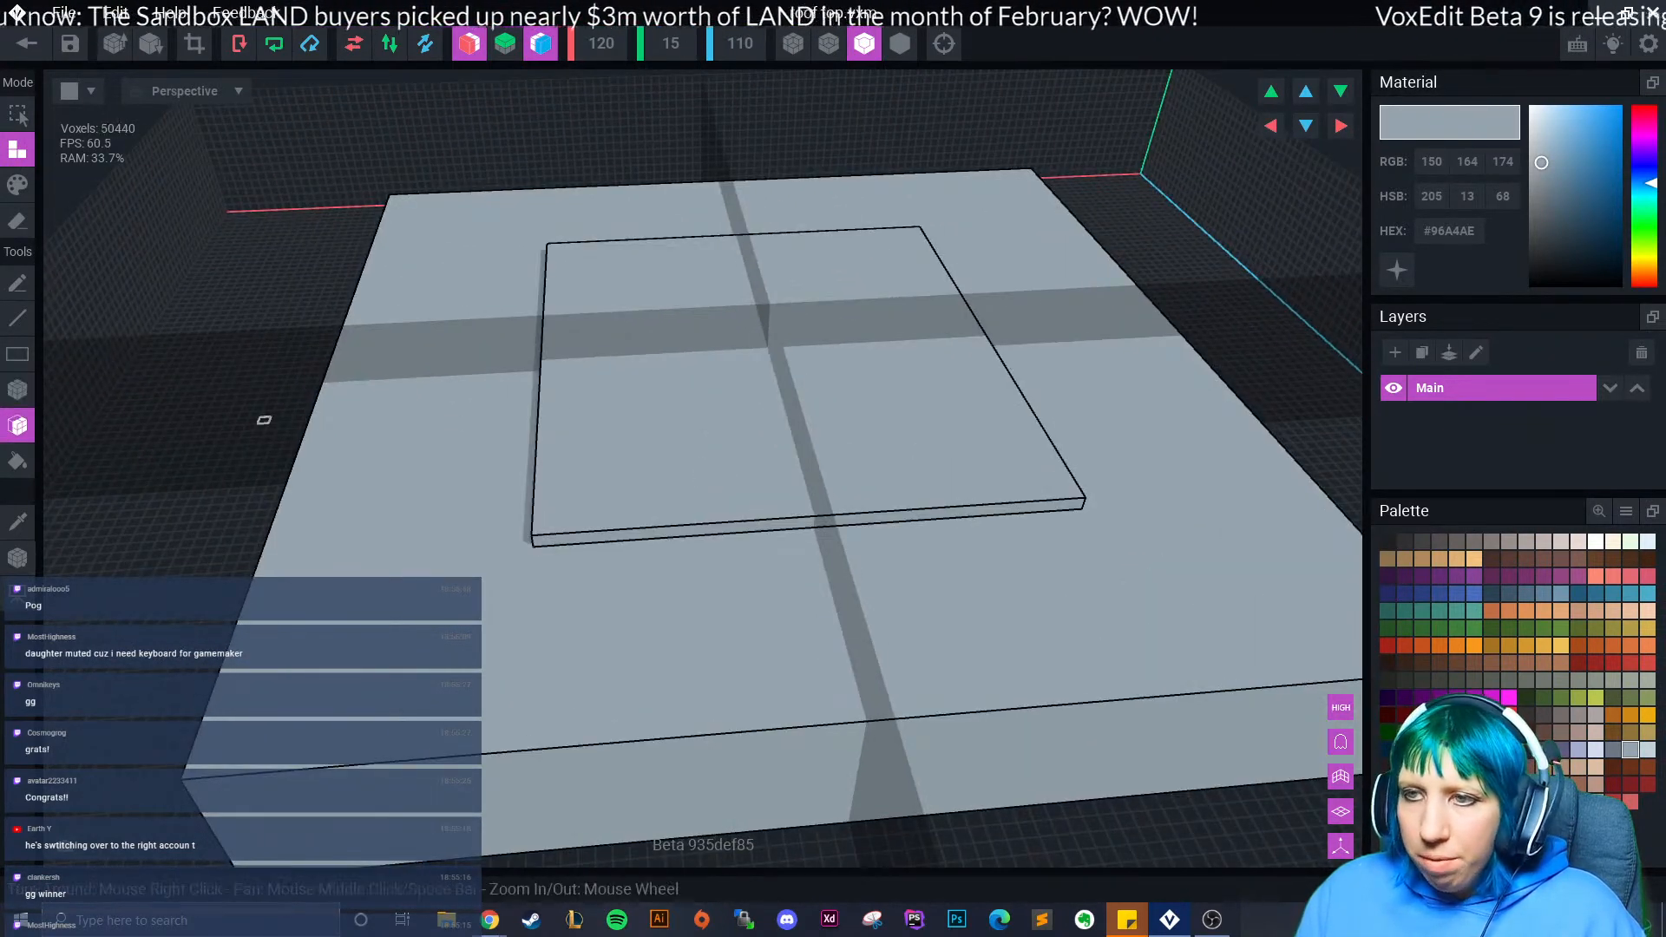
click(732, 390)
click(733, 391)
click(732, 391)
right_drag(825, 555, 818, 430)
click(735, 401)
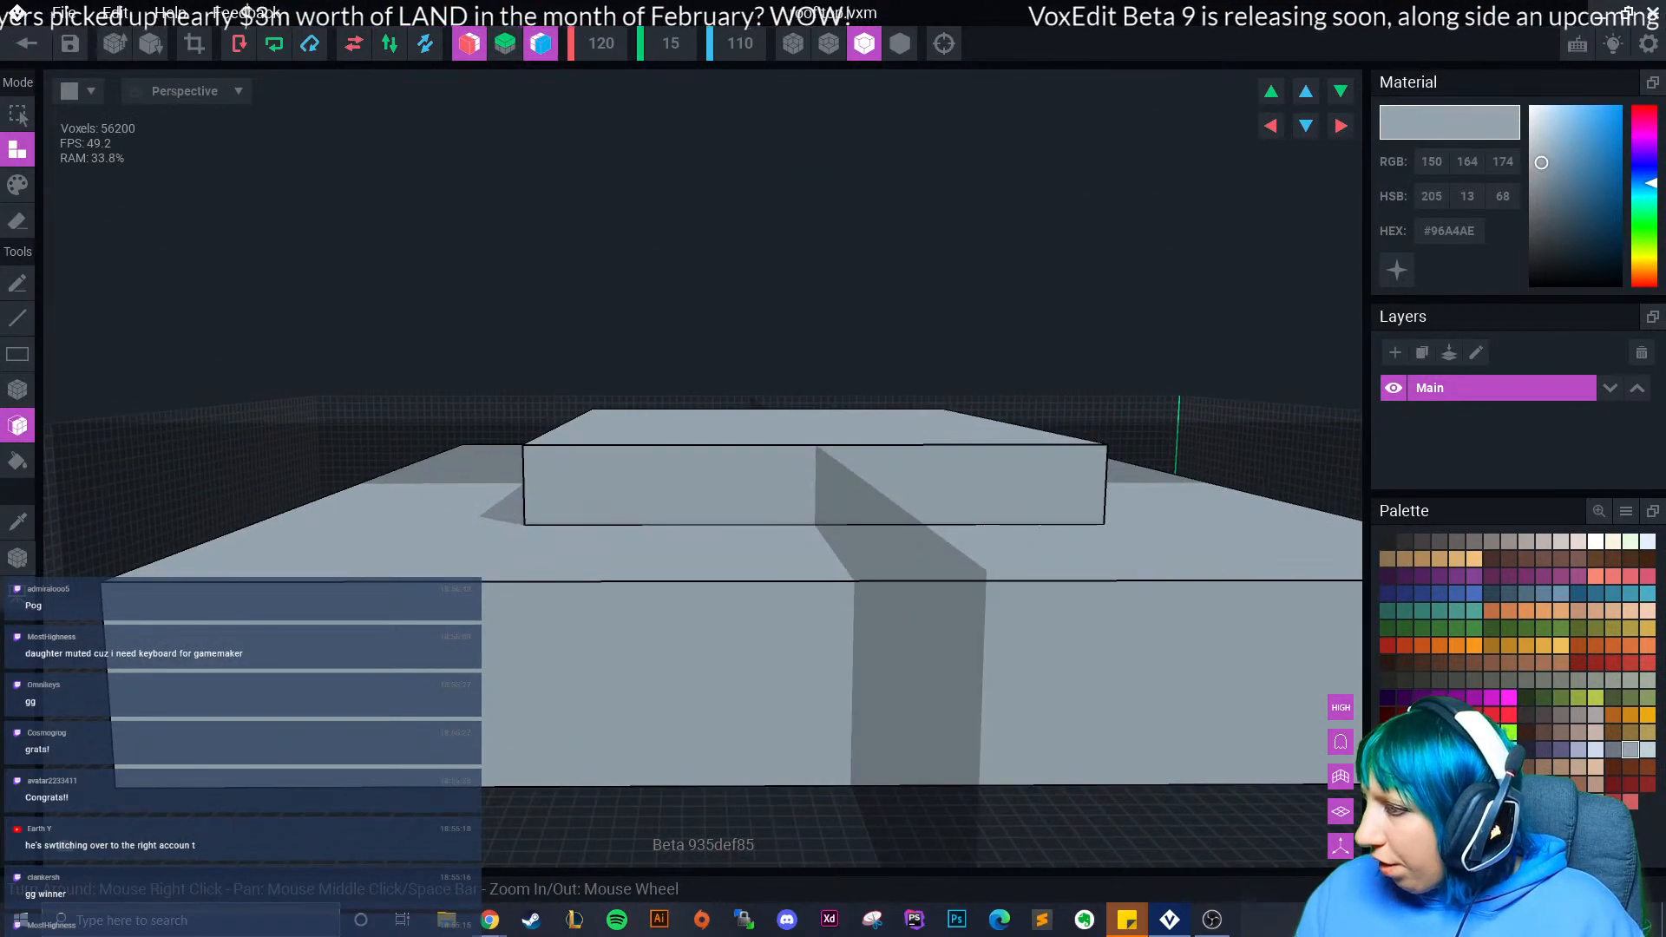
- Paint mirrored glyphs in emissive blue #4E6C81 on the lower block's front and back sides with the pencil tool
click(1527, 593)
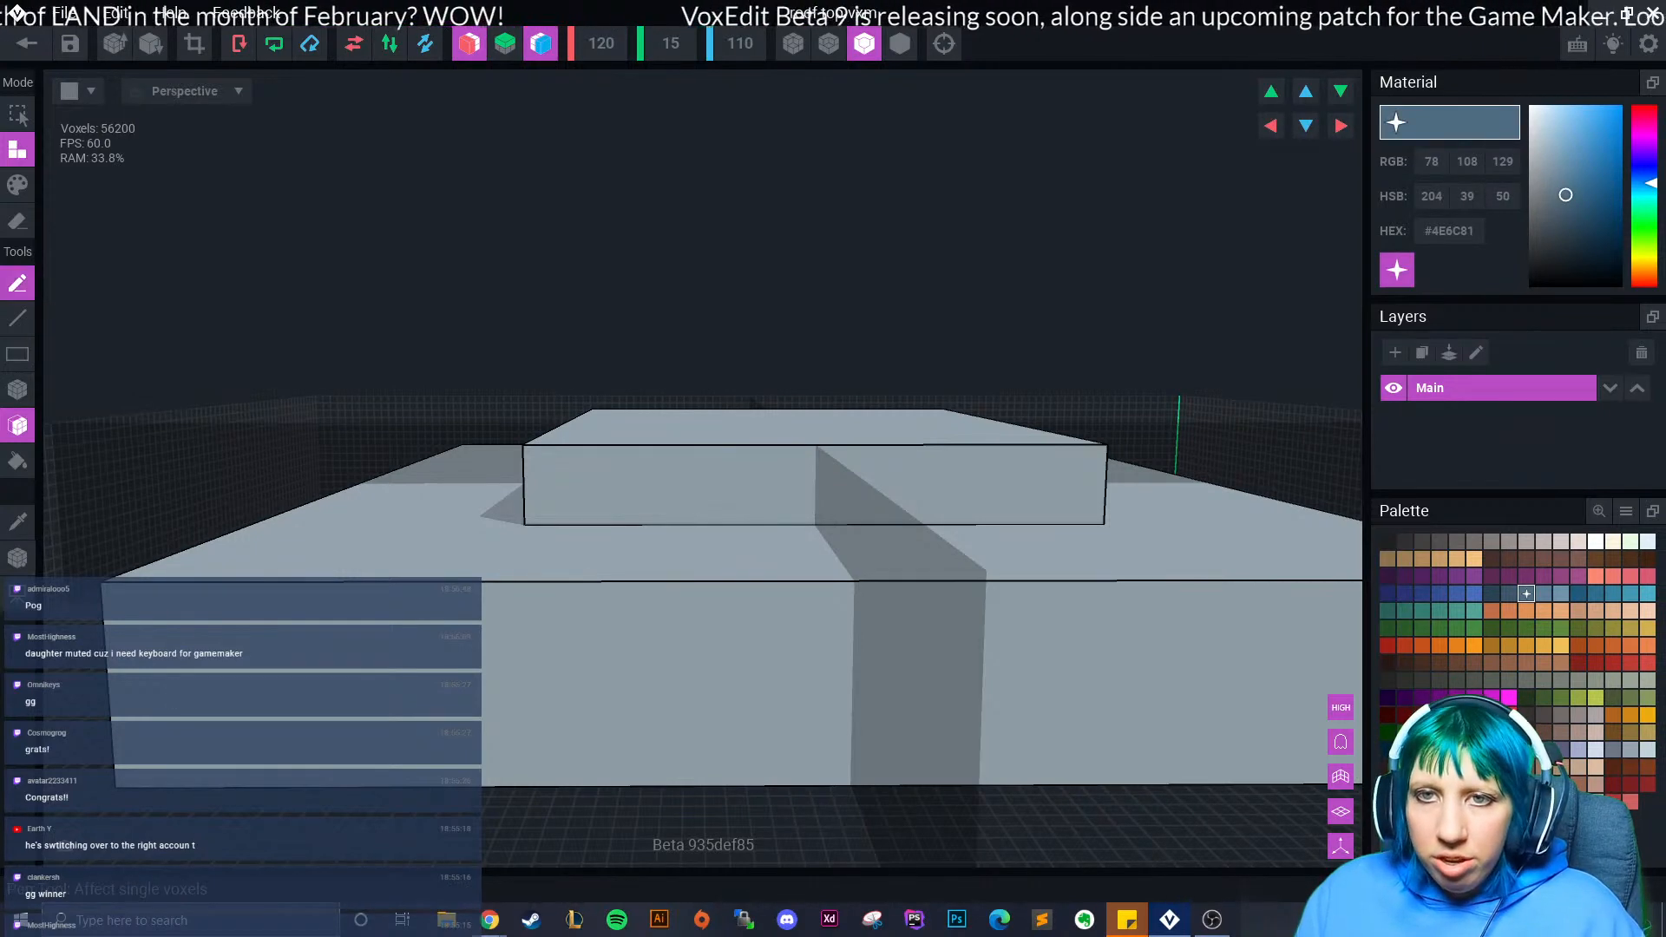
click(17, 283)
click(18, 185)
scroll(512, 524, down, 2)
right_drag(512, 524, 536, 524)
click(403, 577)
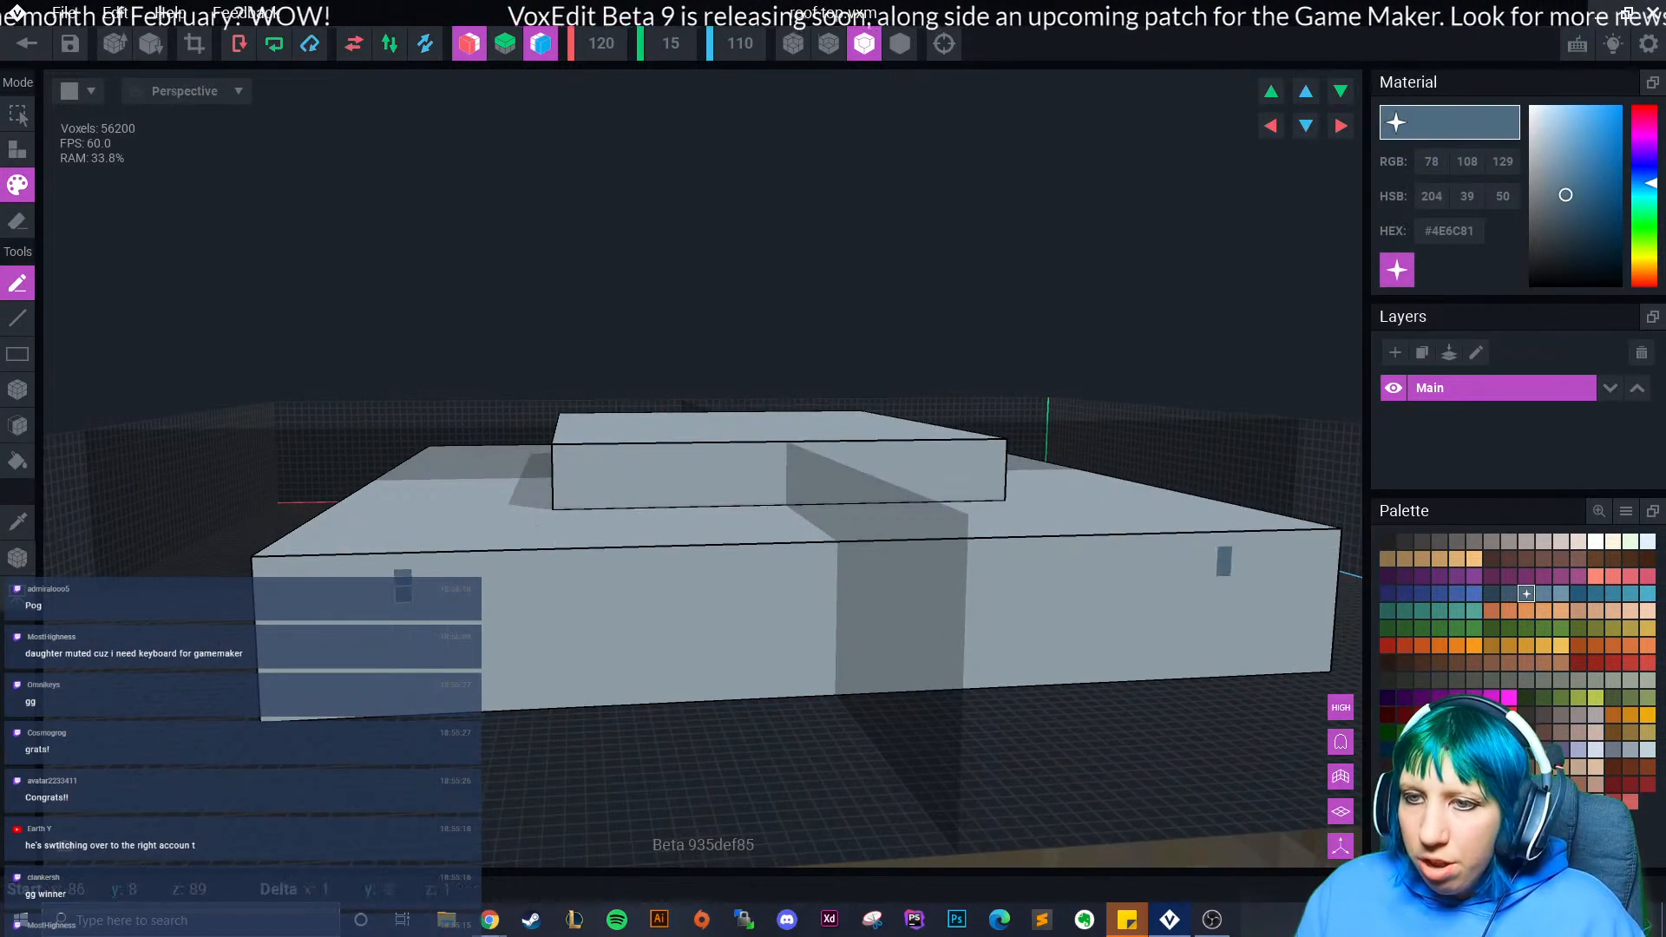
drag(456, 625, 493, 608)
middle_drag(830, 656, 735, 638)
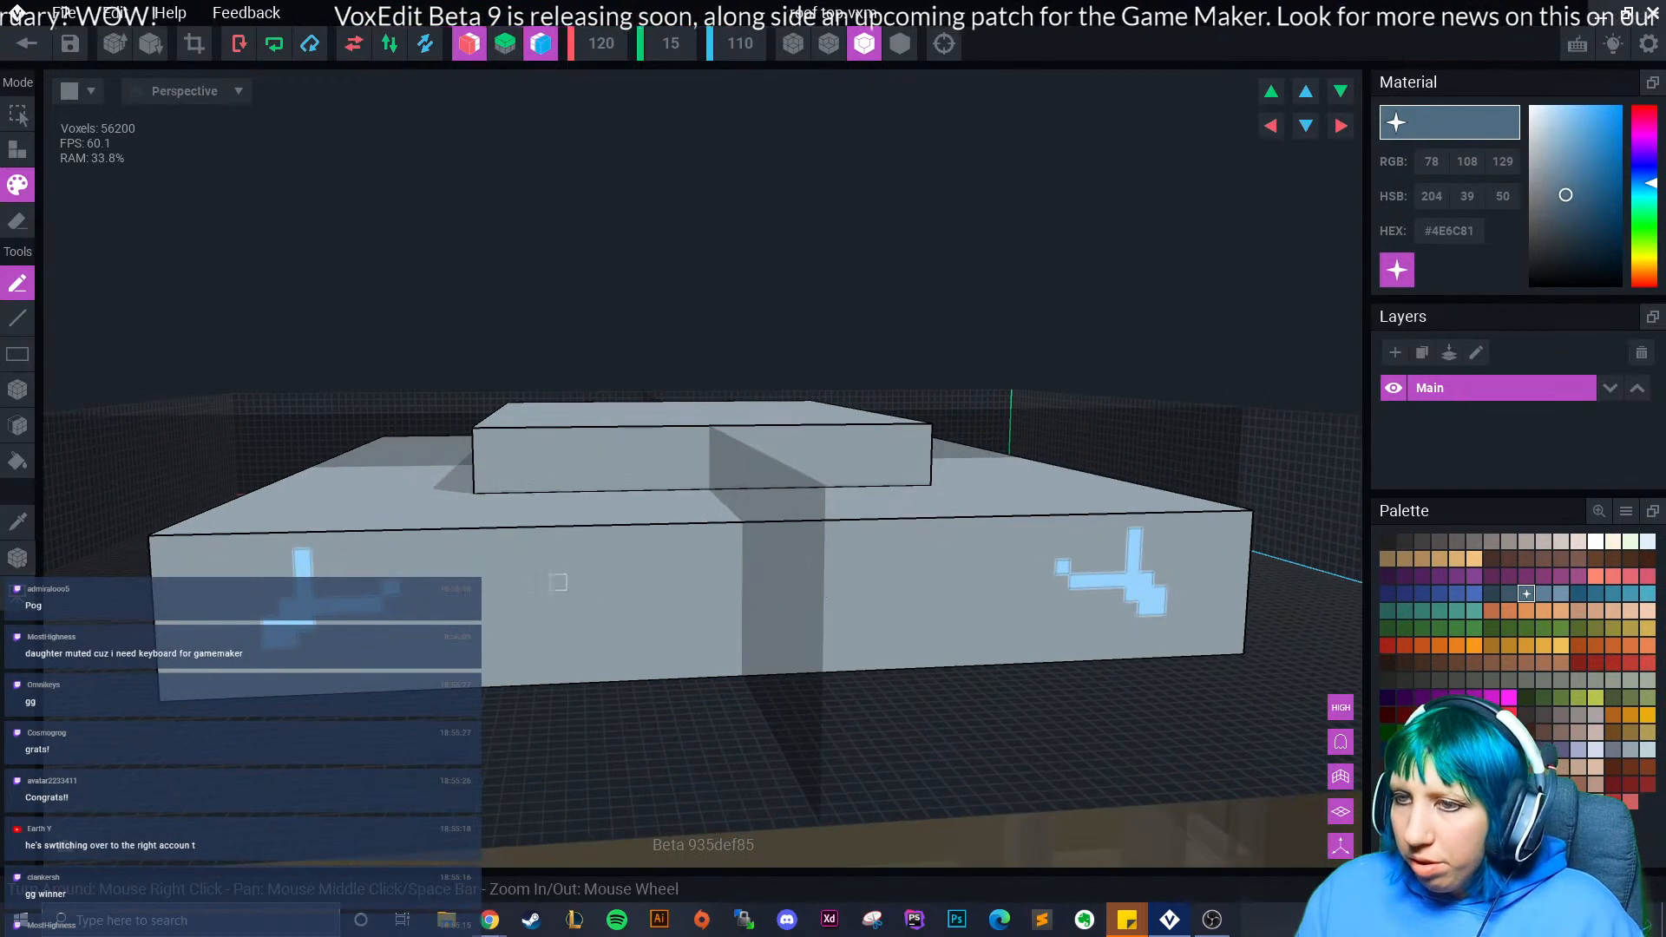
drag(575, 645, 575, 645)
drag(590, 612, 627, 612)
- Turn off Z mirroring and paint three glowing glyphs on one of the lower block's adjacent sides
right_drag(339, 521, 513, 471)
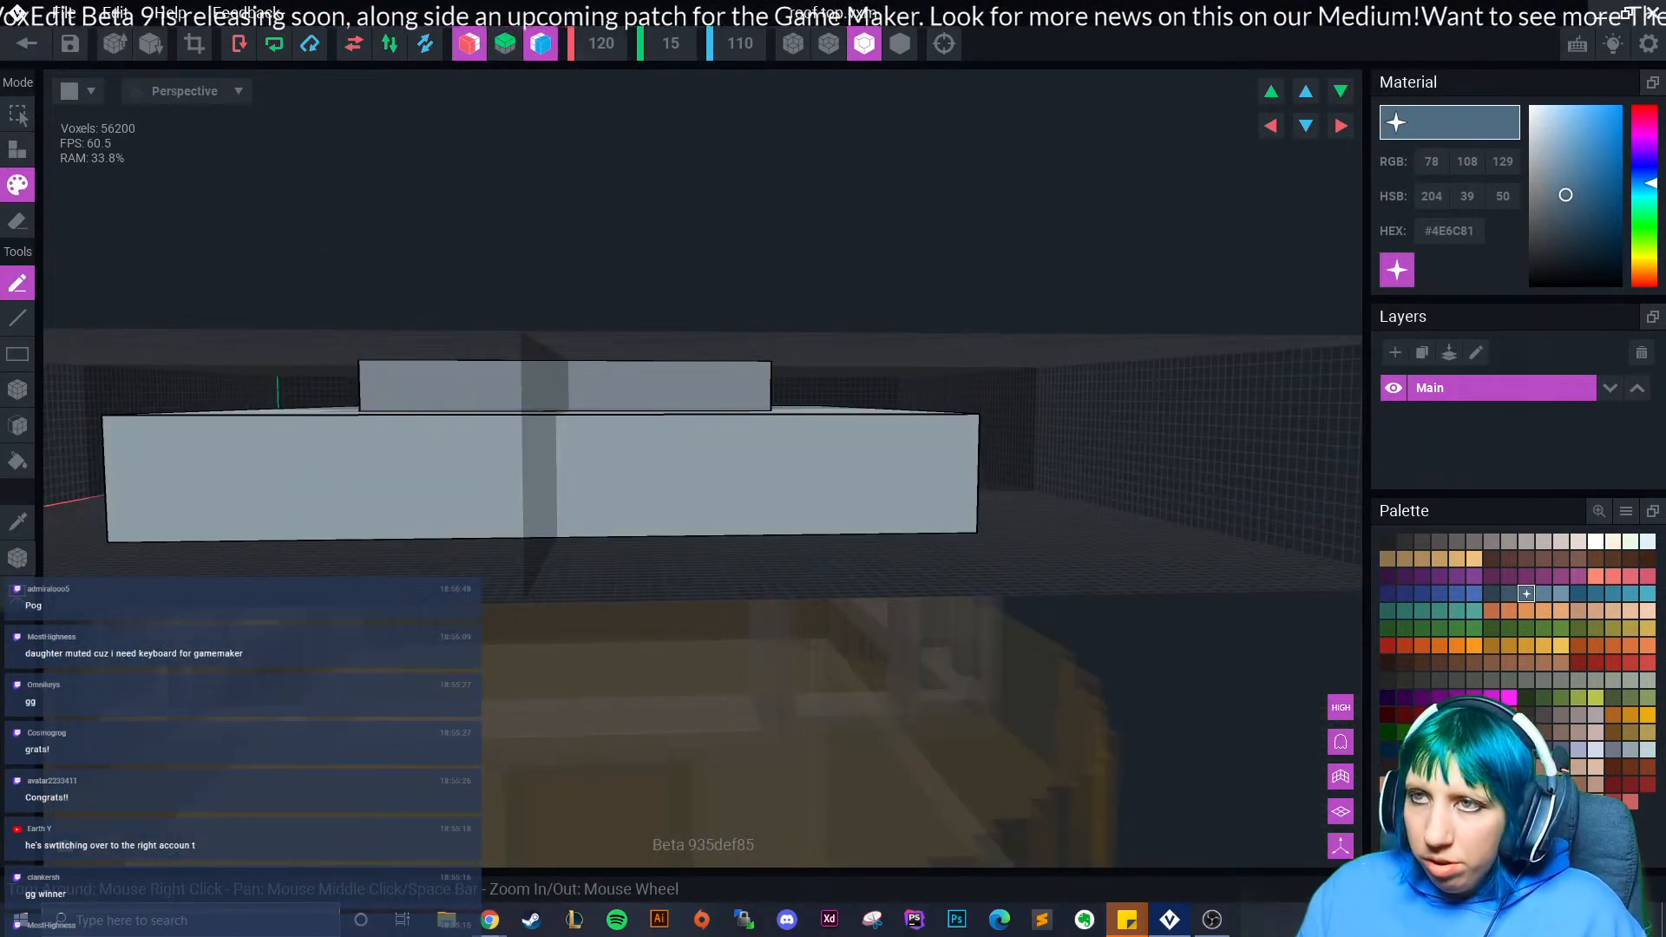
click(540, 44)
click(470, 44)
click(469, 43)
mouse_move(564, 382)
right_down()
mouse_move(581, 498)
mouse_move(512, 404)
right_up()
mouse_move(149, 483)
mouse_down()
mouse_move(197, 466)
mouse_move(218, 535)
mouse_up()
drag(185, 523, 231, 506)
drag(321, 459, 323, 513)
drag(308, 488, 421, 512)
mouse_move(429, 477)
mouse_down()
mouse_move(460, 466)
mouse_move(489, 504)
mouse_up()
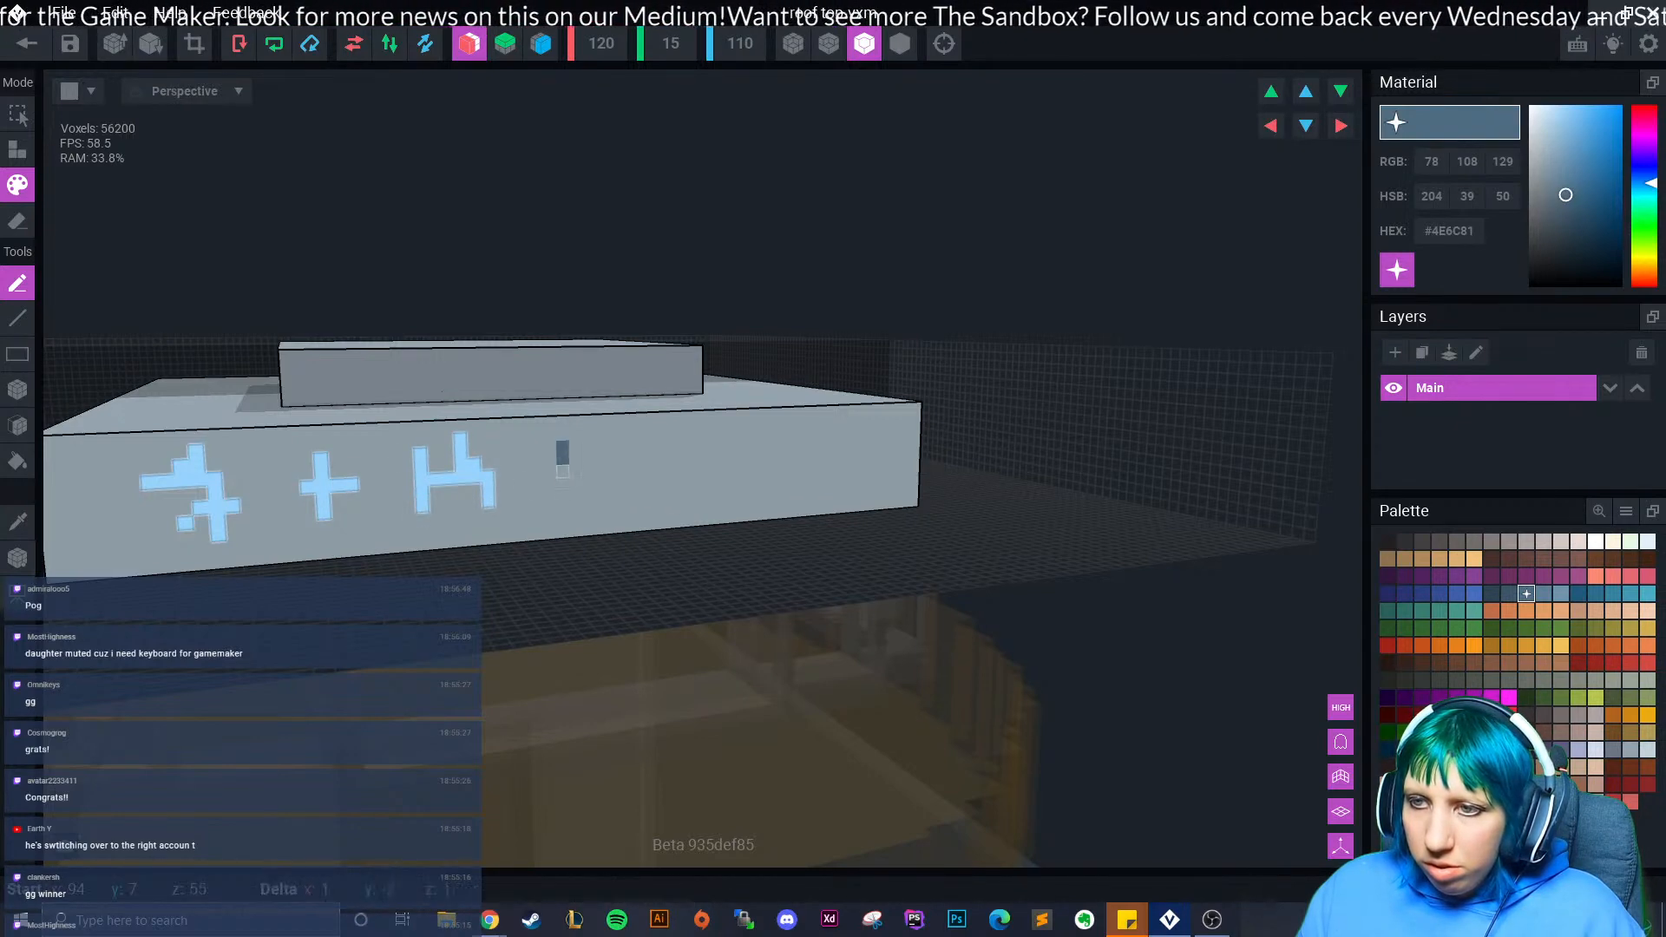
- Paint more angular glowing glyphs along the rest of the same side to complete its row
mouse_move(598, 457)
mouse_down()
mouse_move(598, 494)
mouse_move(680, 476)
mouse_up()
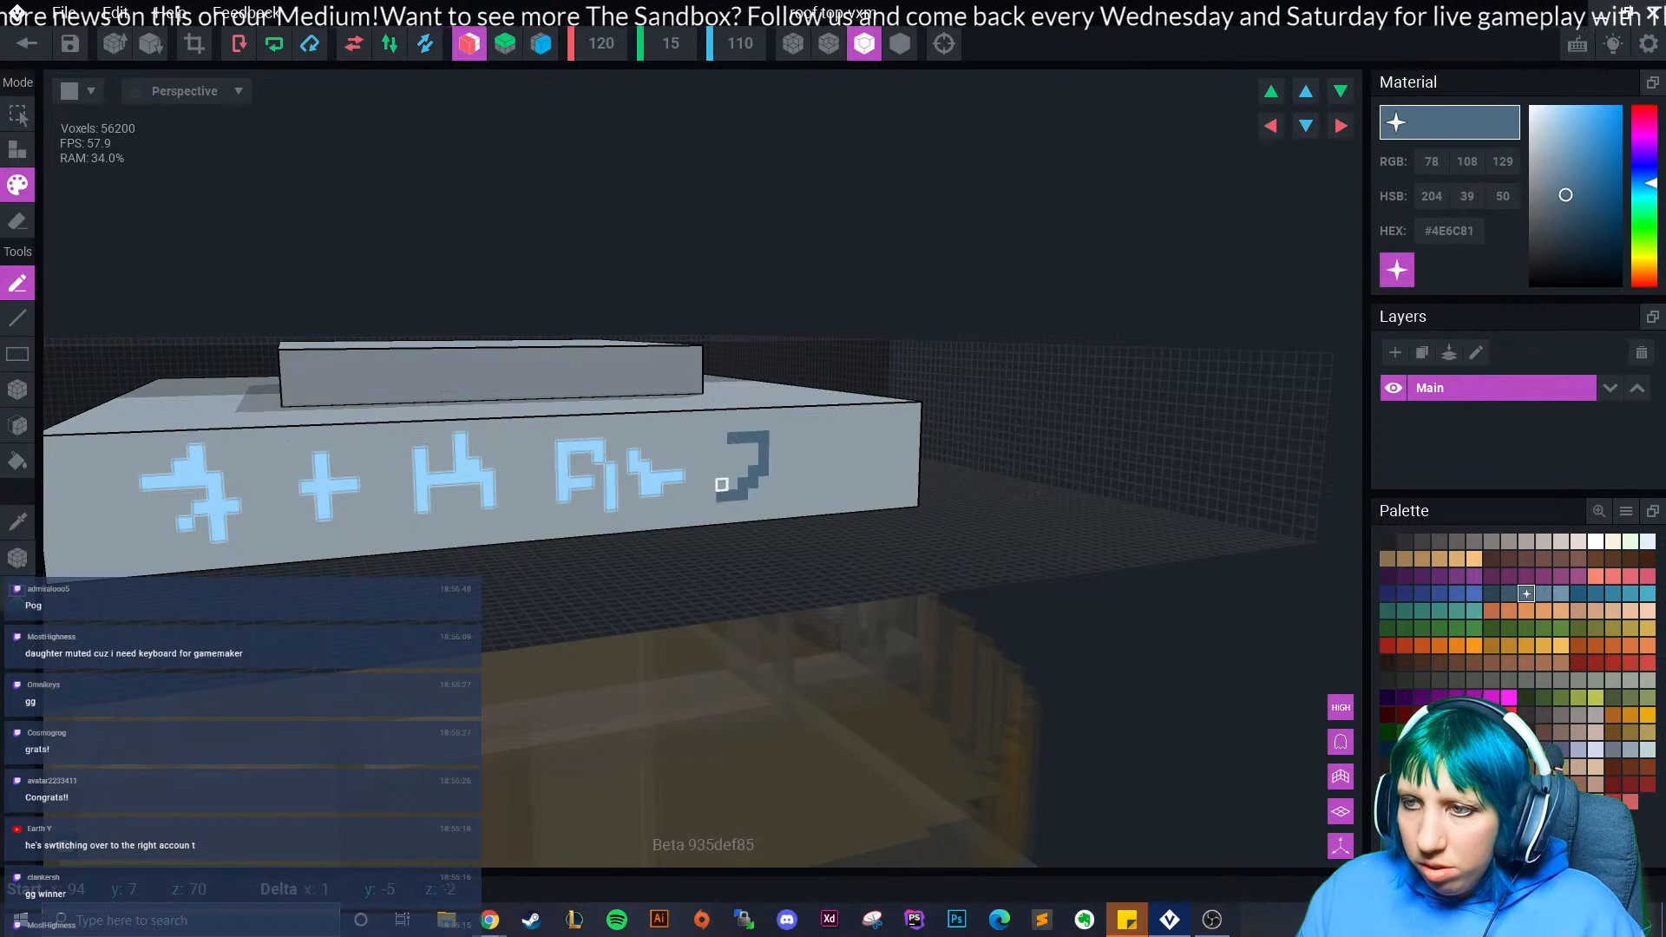
drag(783, 469, 785, 468)
right_drag(807, 471, 833, 469)
drag(813, 446, 873, 449)
click(847, 425)
scroll(781, 514, down, 5)
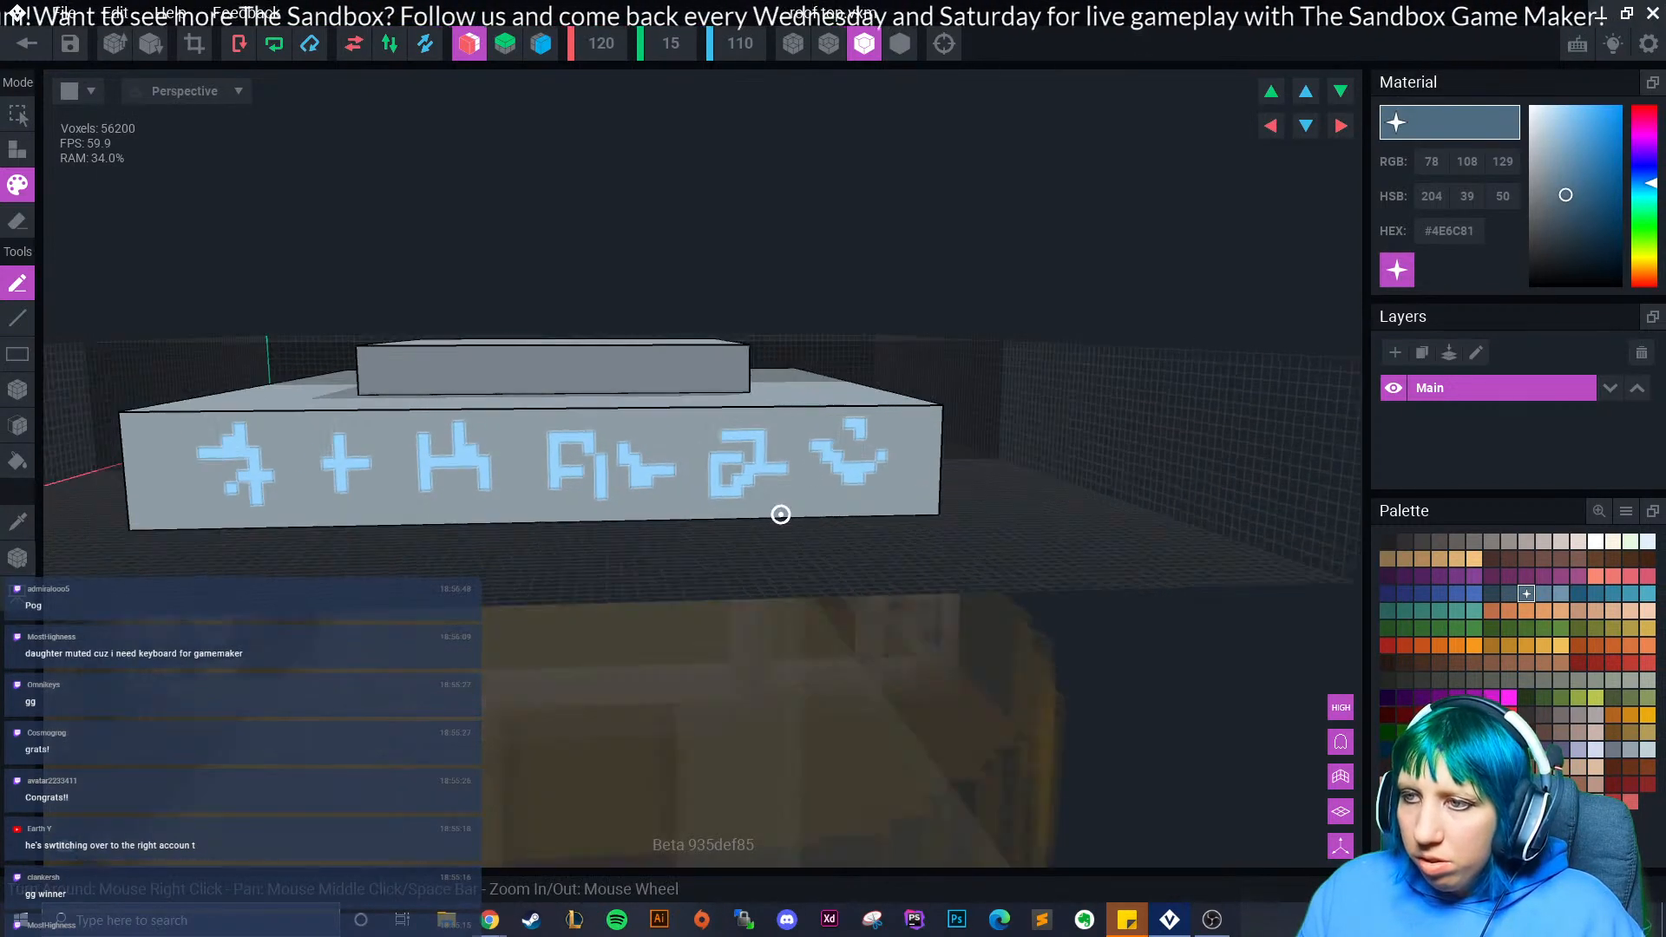
- Add differing unmirrored glyphs and single dots between the existing symbols on the block's front side
mouse_move(785, 524)
right_down()
mouse_move(749, 558)
mouse_move(550, 570)
mouse_move(521, 555)
mouse_move(508, 496)
right_up()
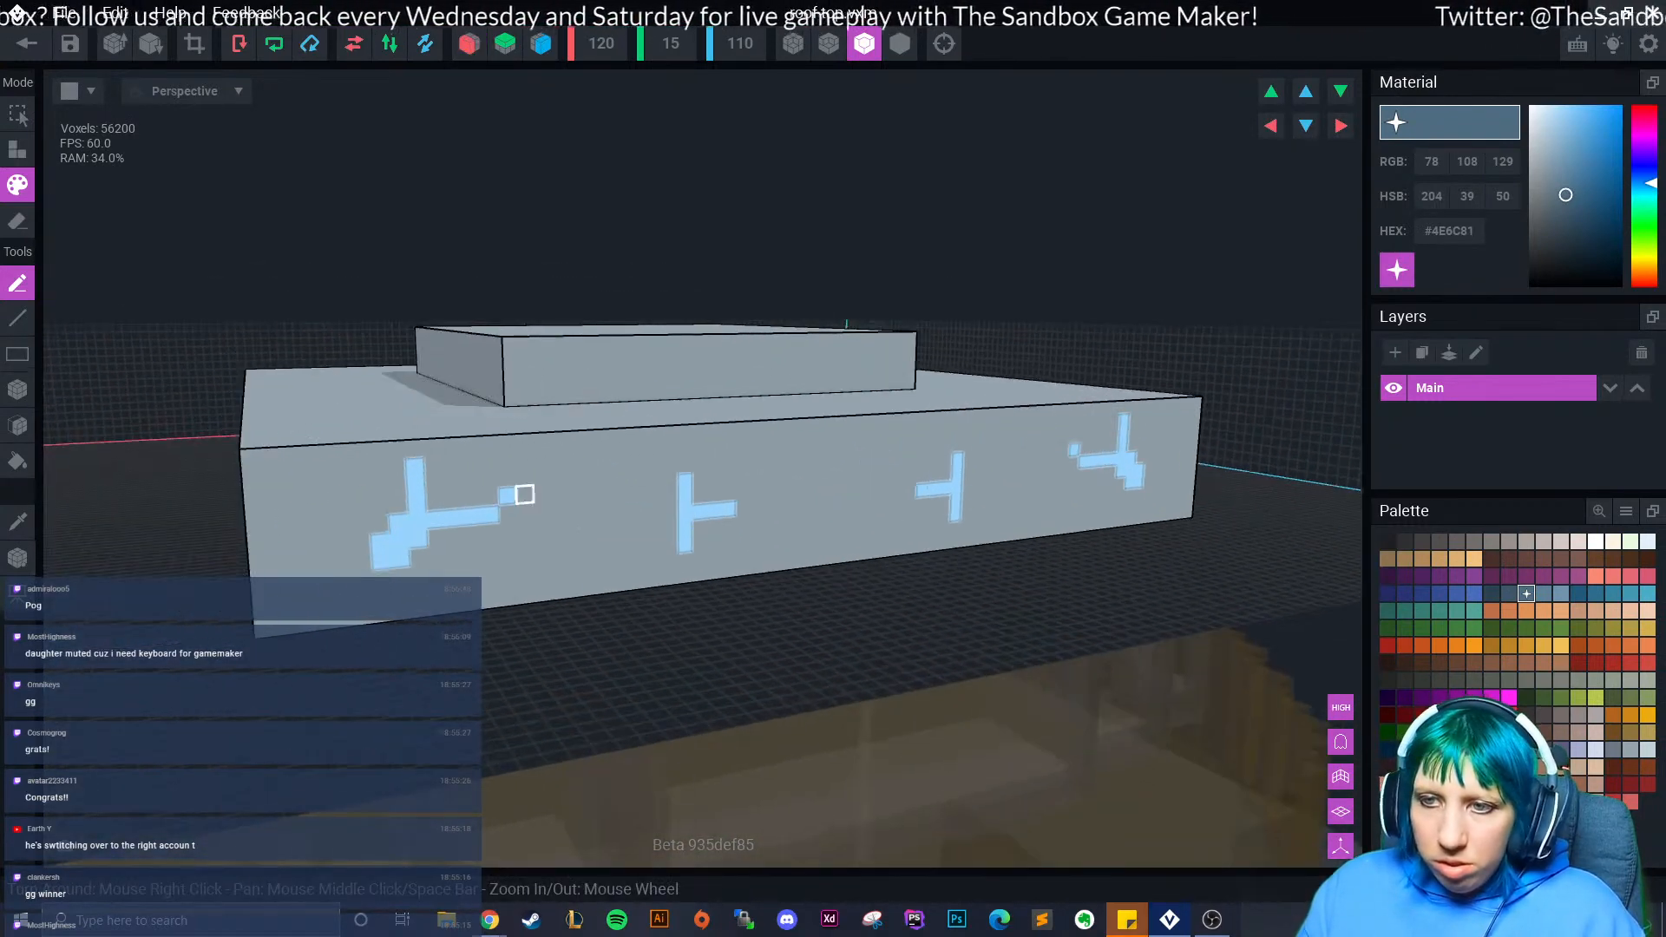
mouse_move(591, 472)
mouse_down()
mouse_move(576, 557)
mouse_move(609, 505)
mouse_up()
right_drag(611, 560, 958, 475)
drag(833, 455, 848, 522)
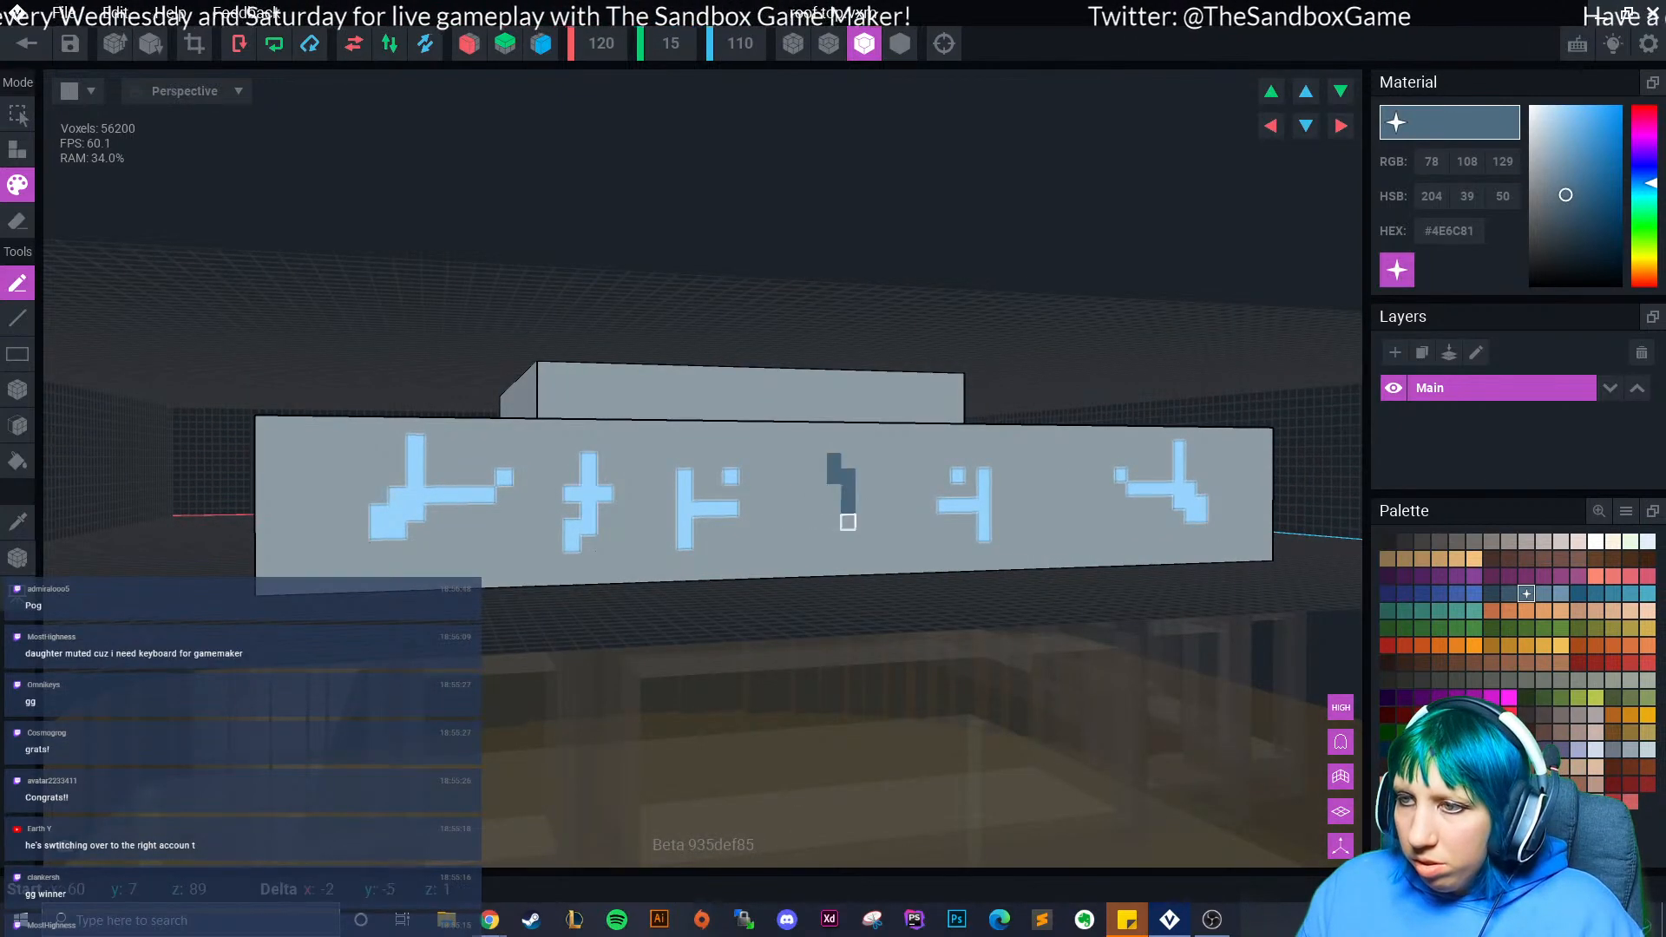
right_drag(894, 521, 1047, 521)
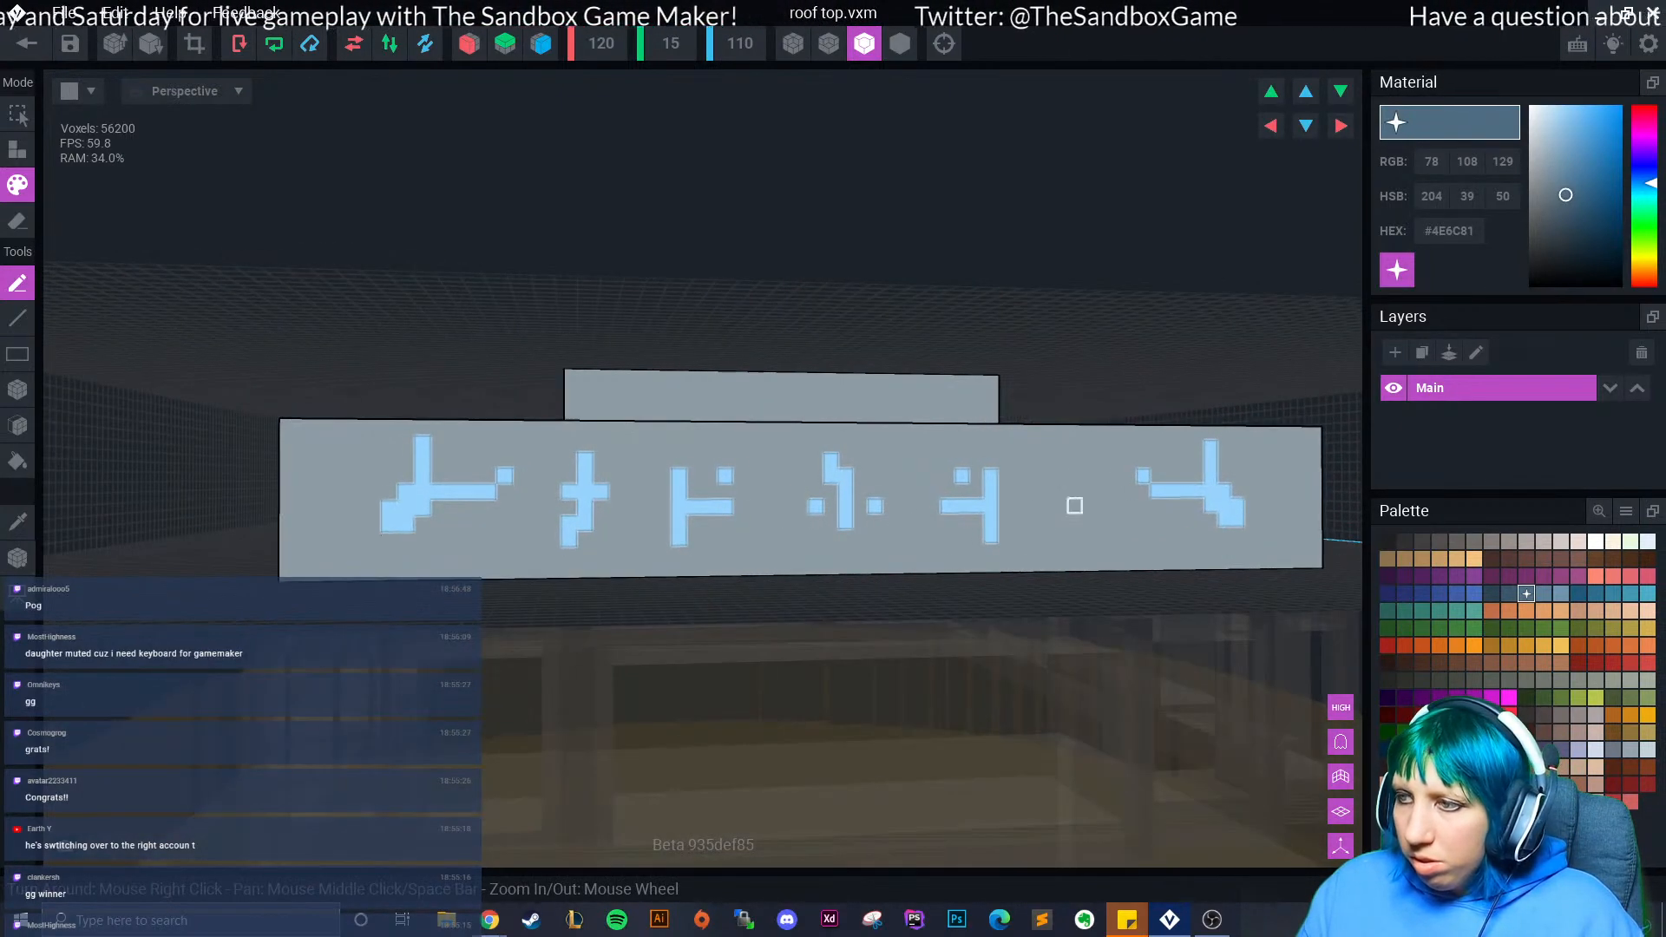
- Fill the gaps on the block's opposite side with unmirrored glowing glyph strokes
right_drag(1183, 447, 897, 532)
scroll(894, 612, up, 3)
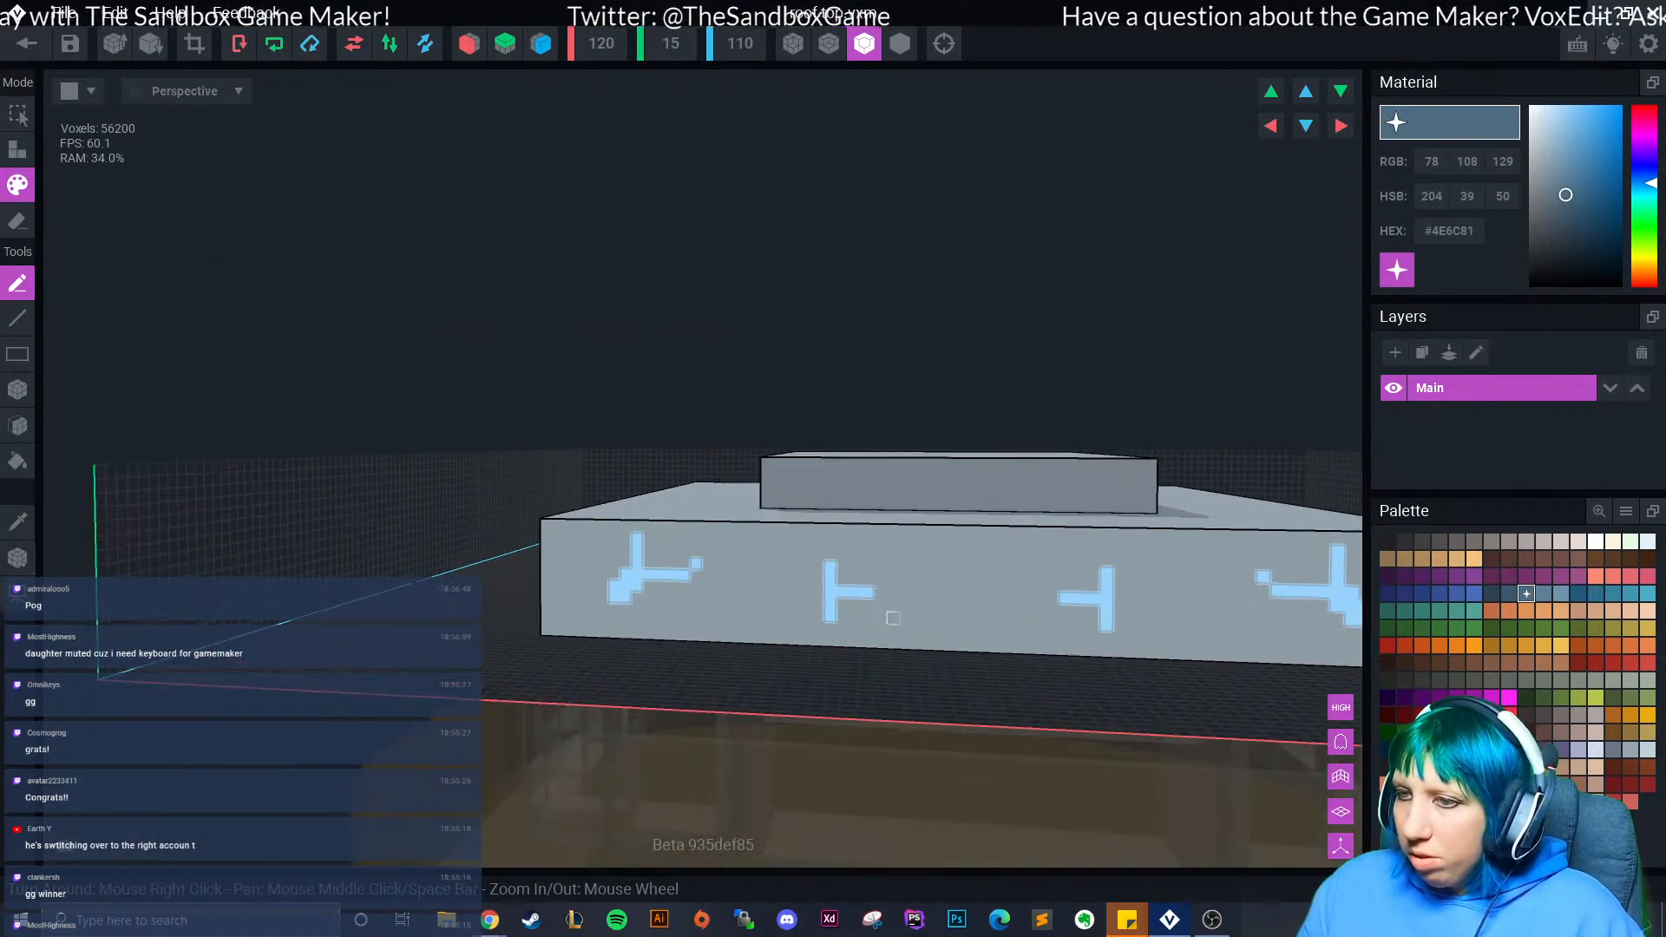
drag(842, 596, 877, 580)
mouse_move(682, 623)
mouse_down()
mouse_move(665, 638)
mouse_move(586, 635)
mouse_up()
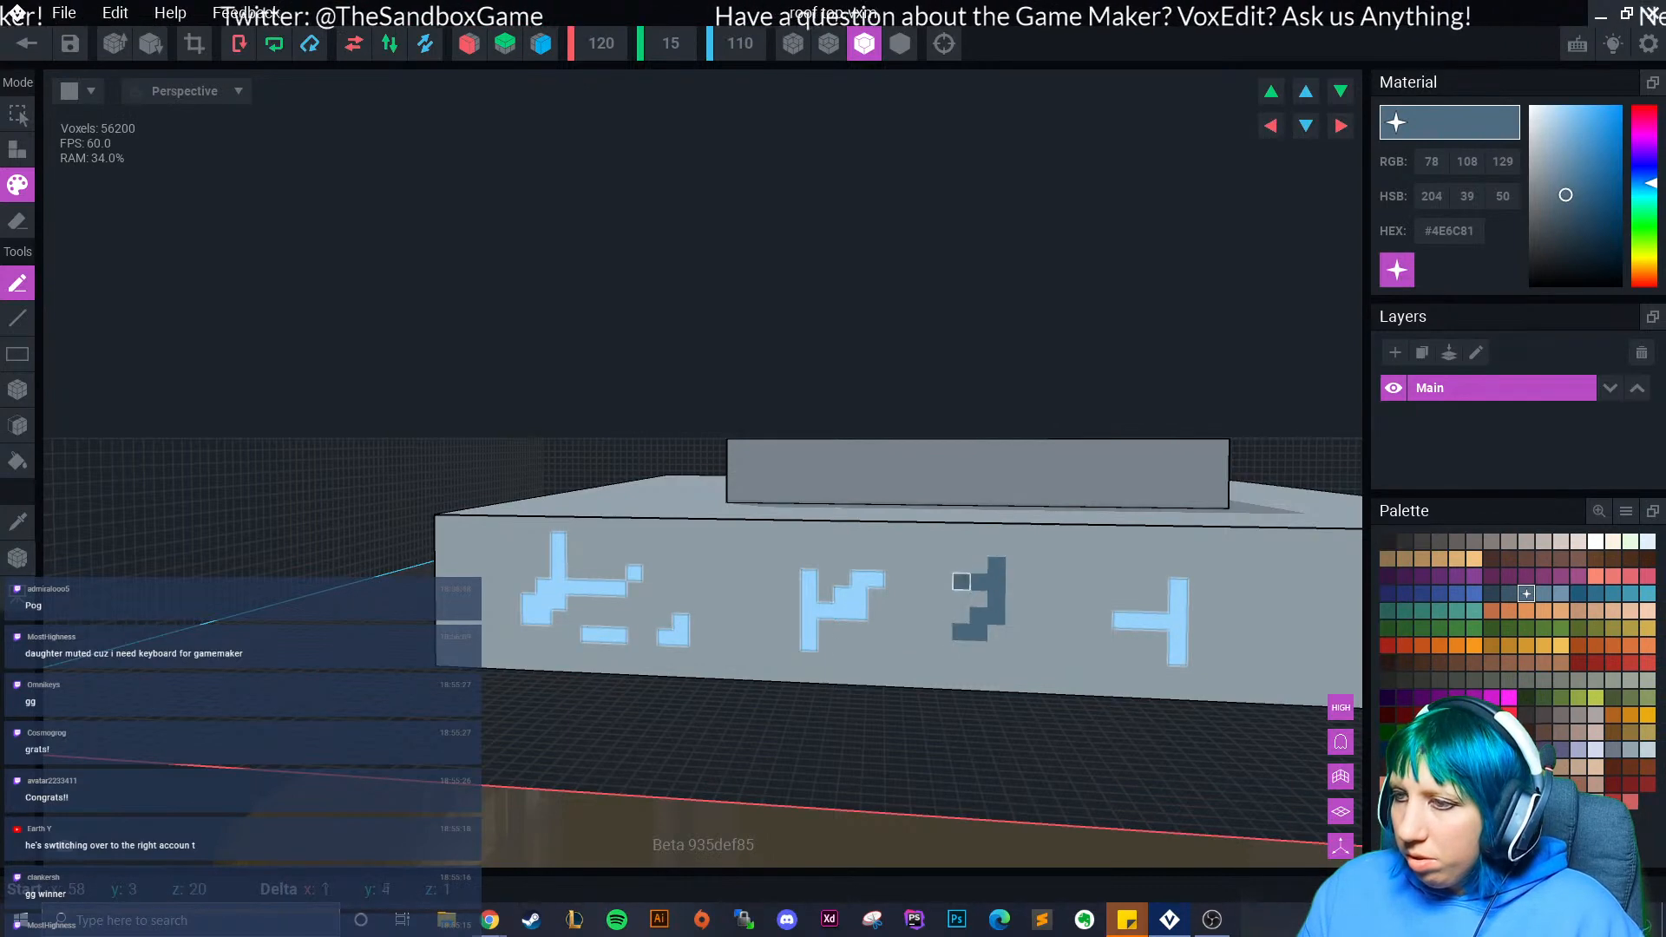
drag(1012, 651, 1013, 650)
right_drag(1013, 651, 969, 632)
drag(785, 627, 785, 645)
drag(698, 605, 733, 626)
- Paint the upper slab's top and side faces darker grey-blue #6D7685 with the face tool
scroll(811, 636, down, 5)
mouse_move(810, 637)
right_down()
mouse_move(896, 529)
mouse_move(867, 516)
mouse_move(889, 572)
mouse_move(744, 566)
right_up()
scroll(840, 528, up, 5)
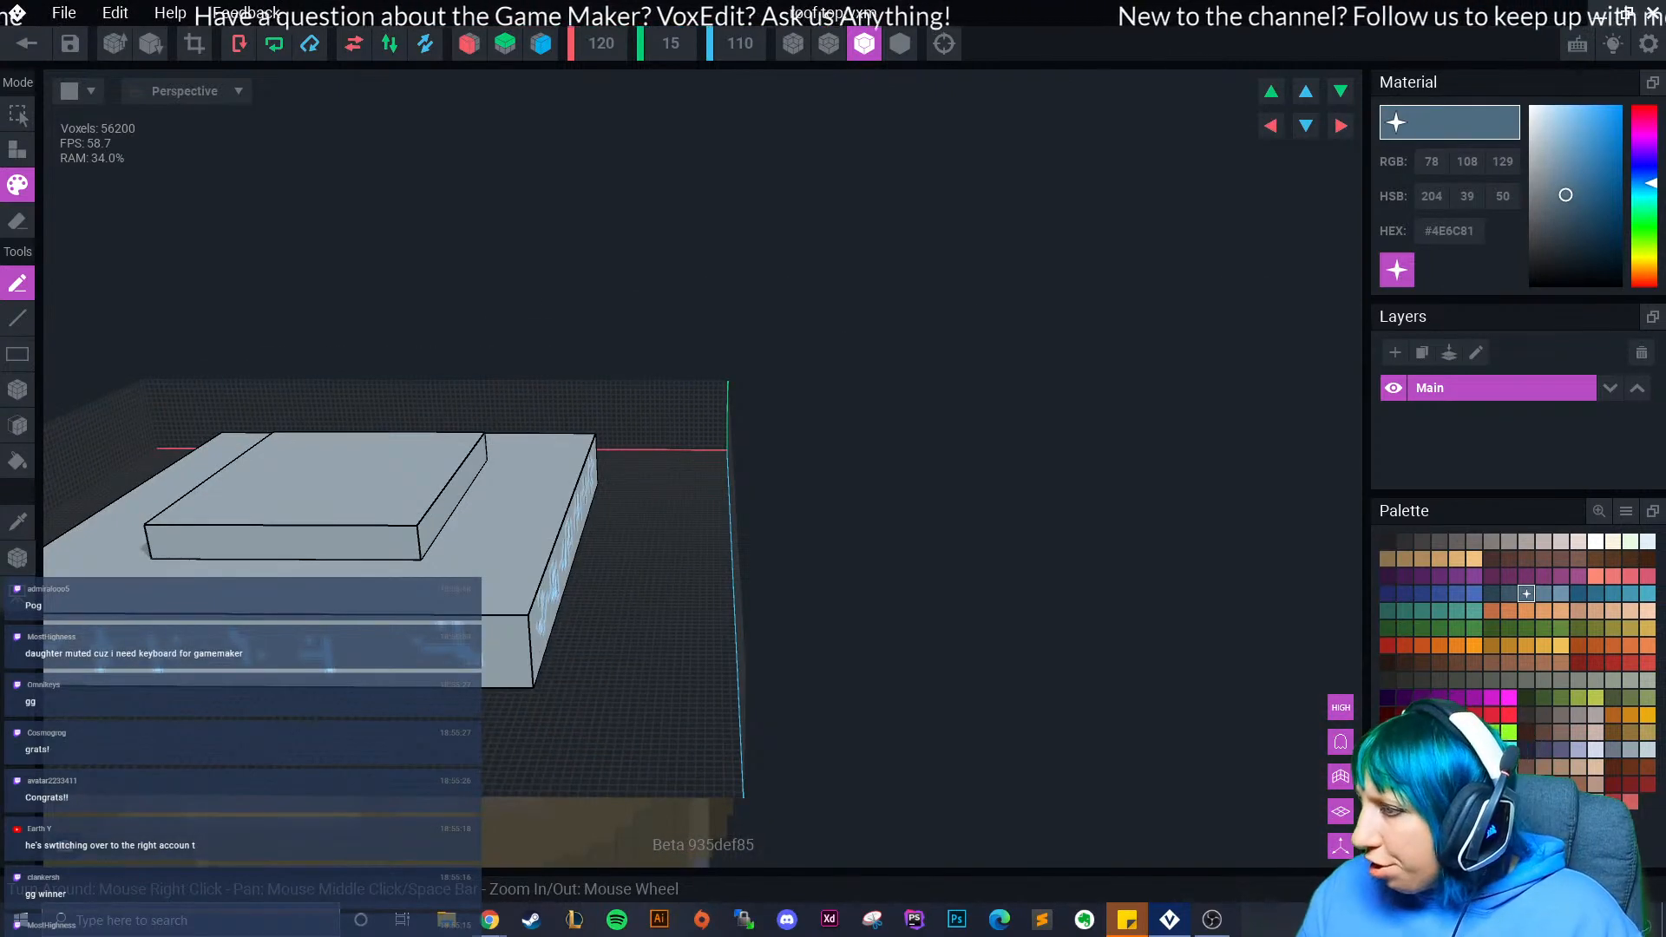
click(18, 522)
click(364, 493)
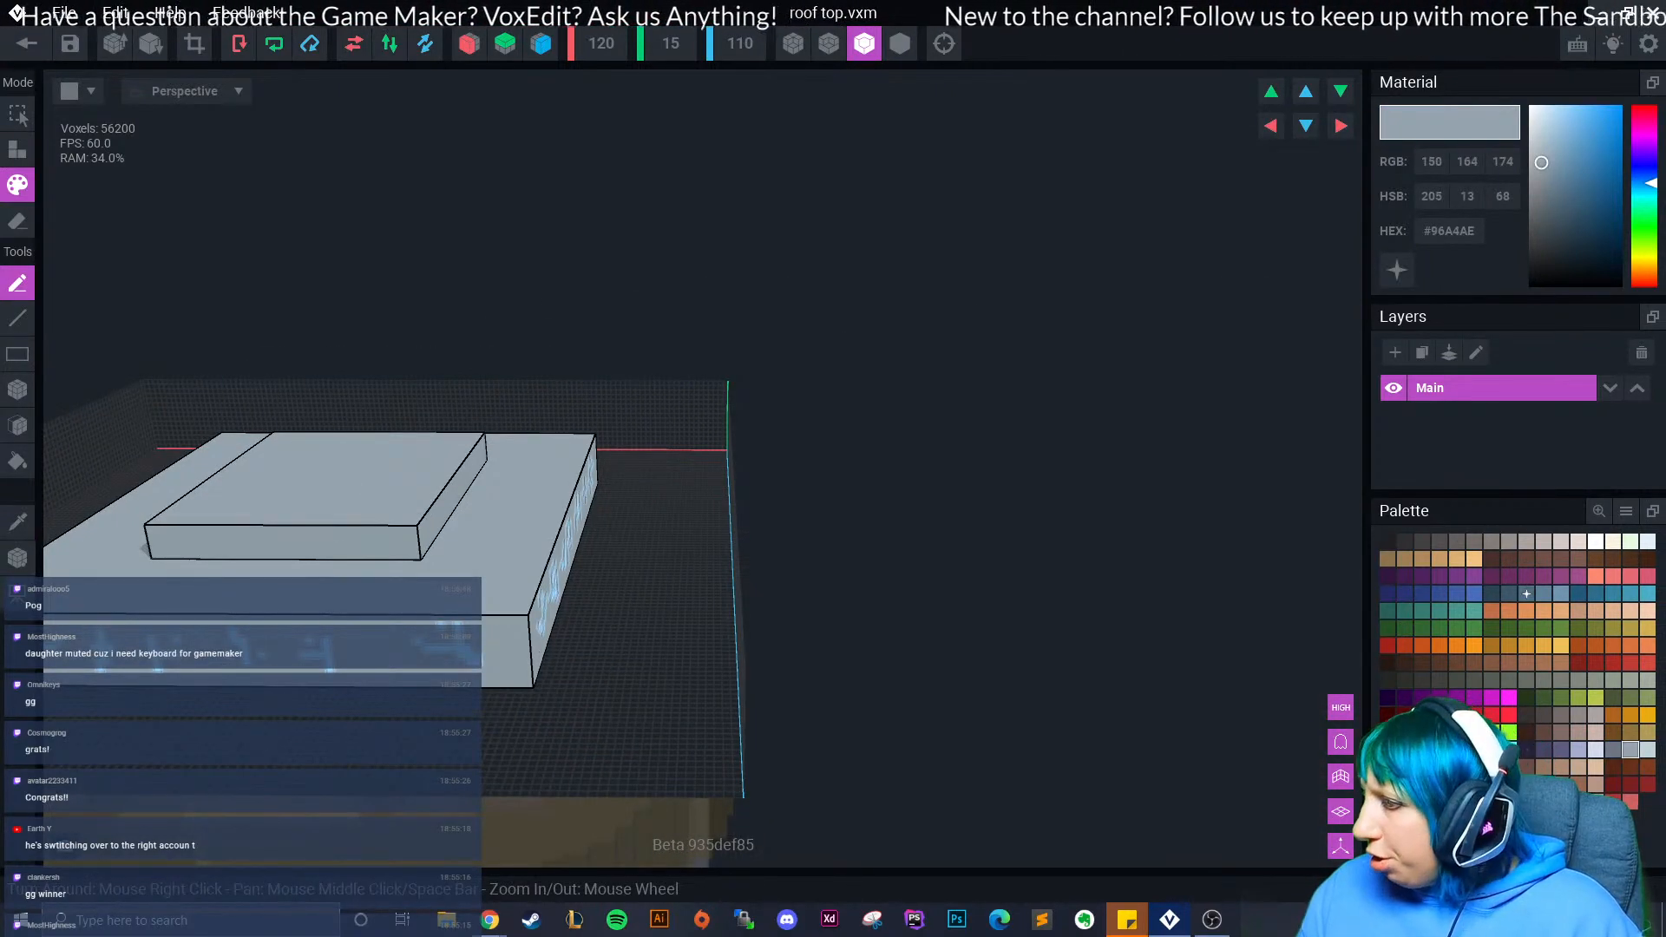
click(1614, 750)
click(18, 426)
click(272, 483)
click(297, 547)
mouse_move(298, 546)
right_down()
mouse_move(454, 514)
mouse_move(736, 651)
right_up()
click(469, 522)
click(640, 599)
click(739, 651)
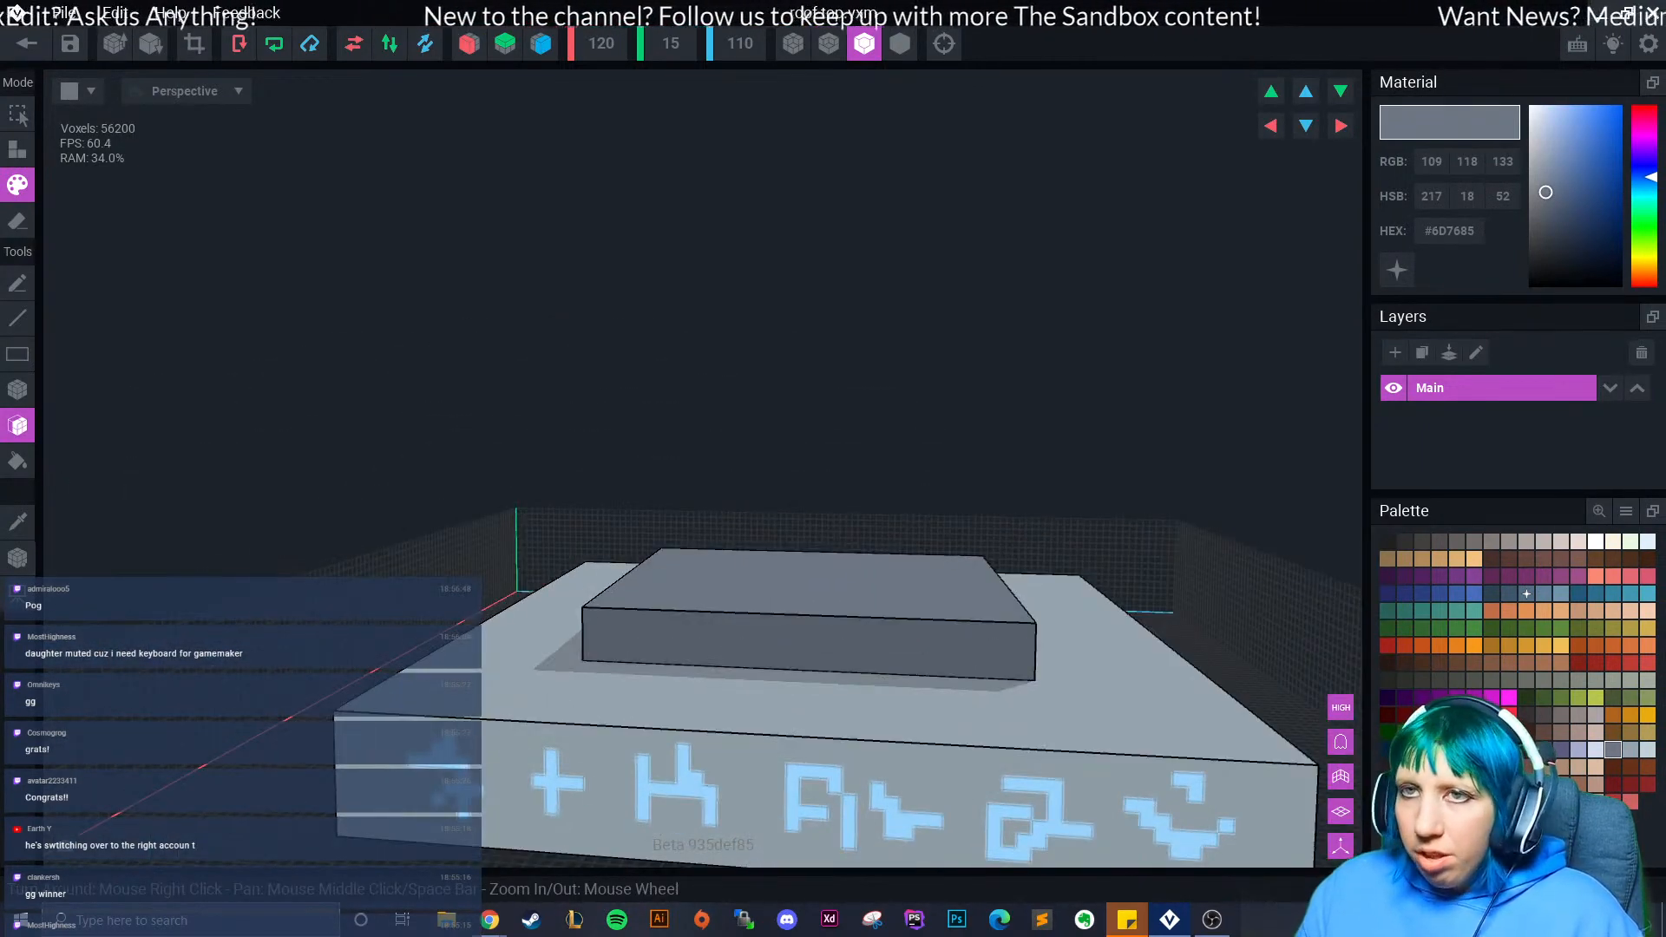
- Crop the roof top's workspace, then save the model and return to the building
click(195, 44)
click(19, 556)
right_click(23, 553)
click(78, 568)
click(26, 44)
click(651, 334)
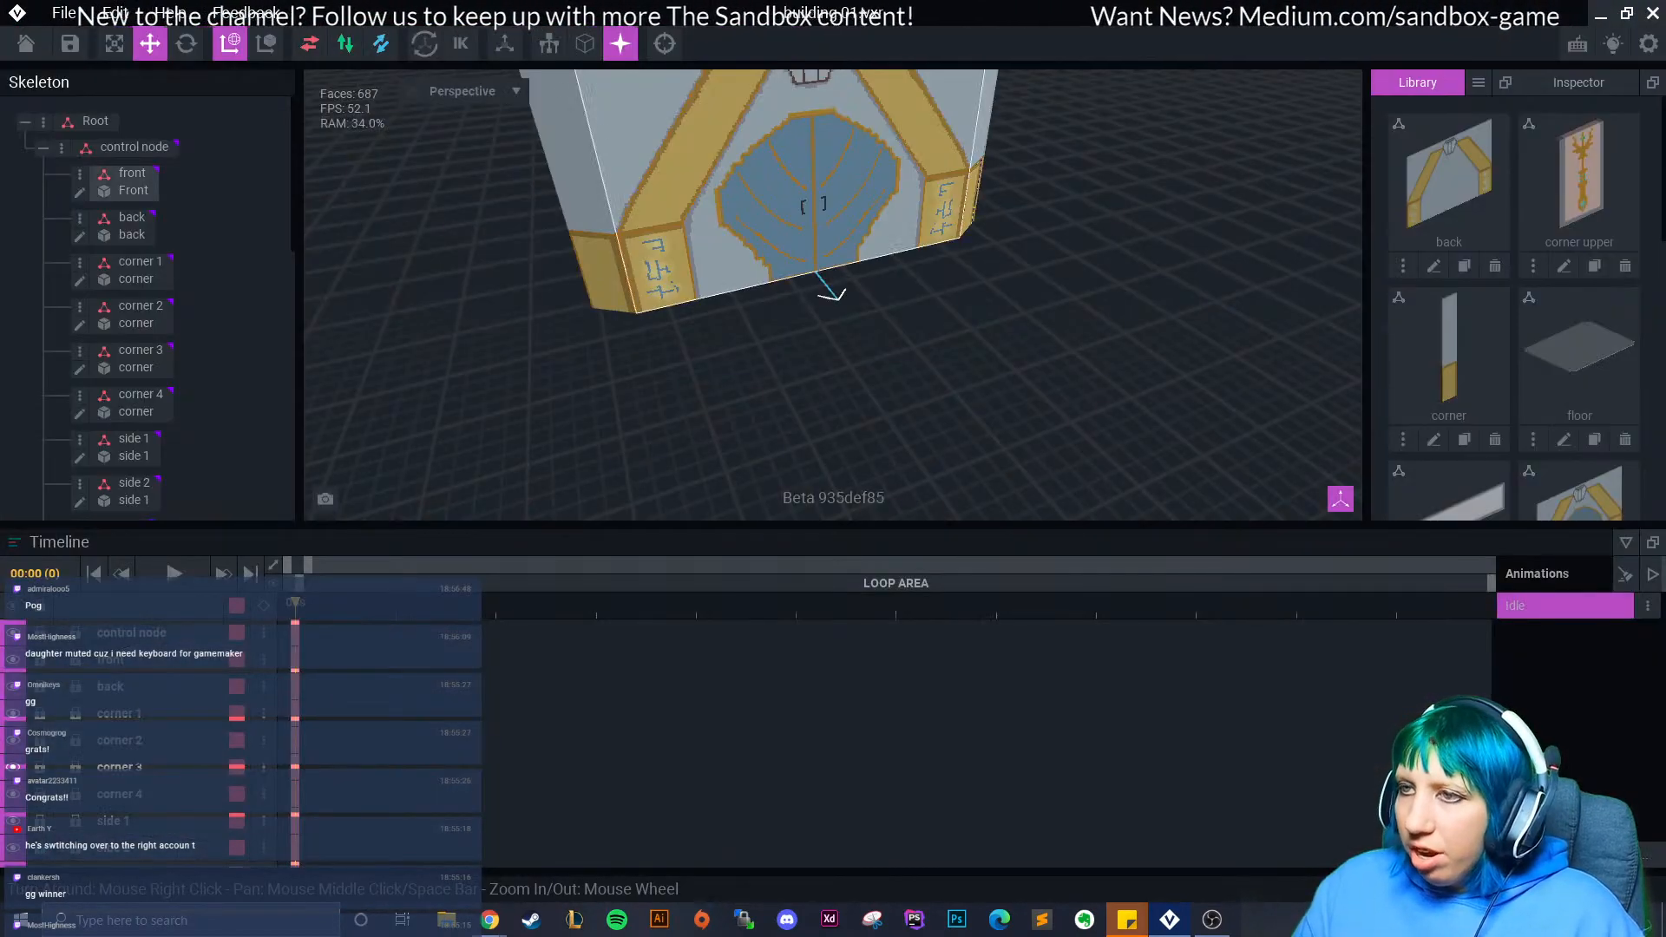
- Open the roof gap model for editing and sample its emissive grey #847D7A with voxel edges shown
right_drag(763, 395, 1007, 351)
click(655, 339)
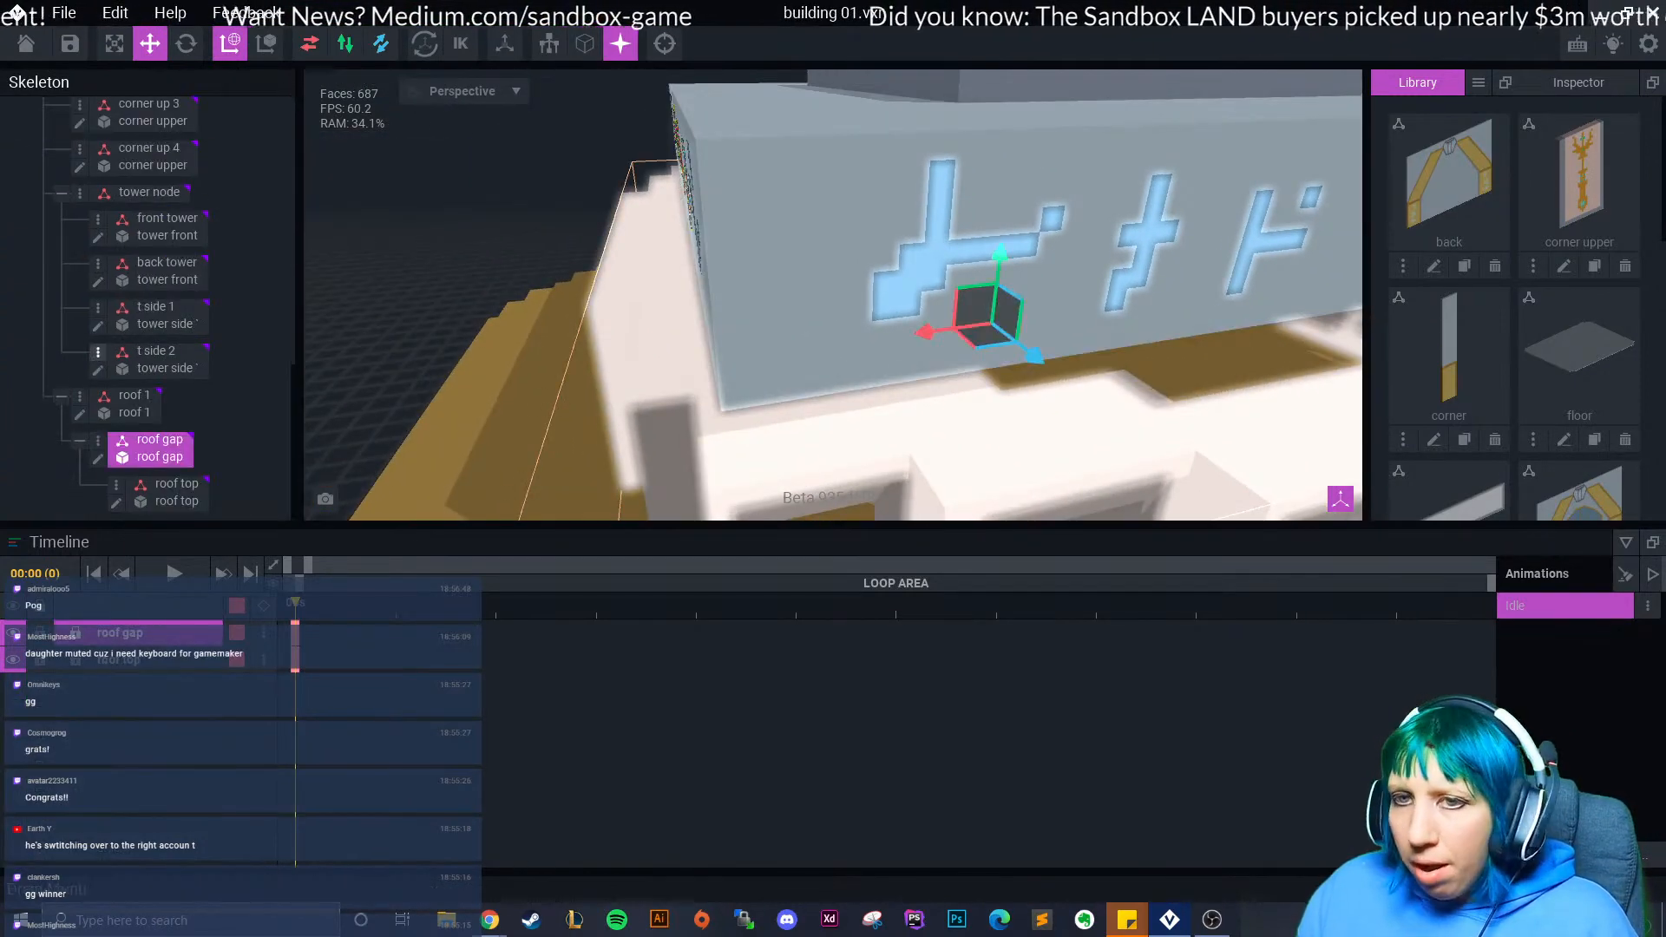
click(97, 458)
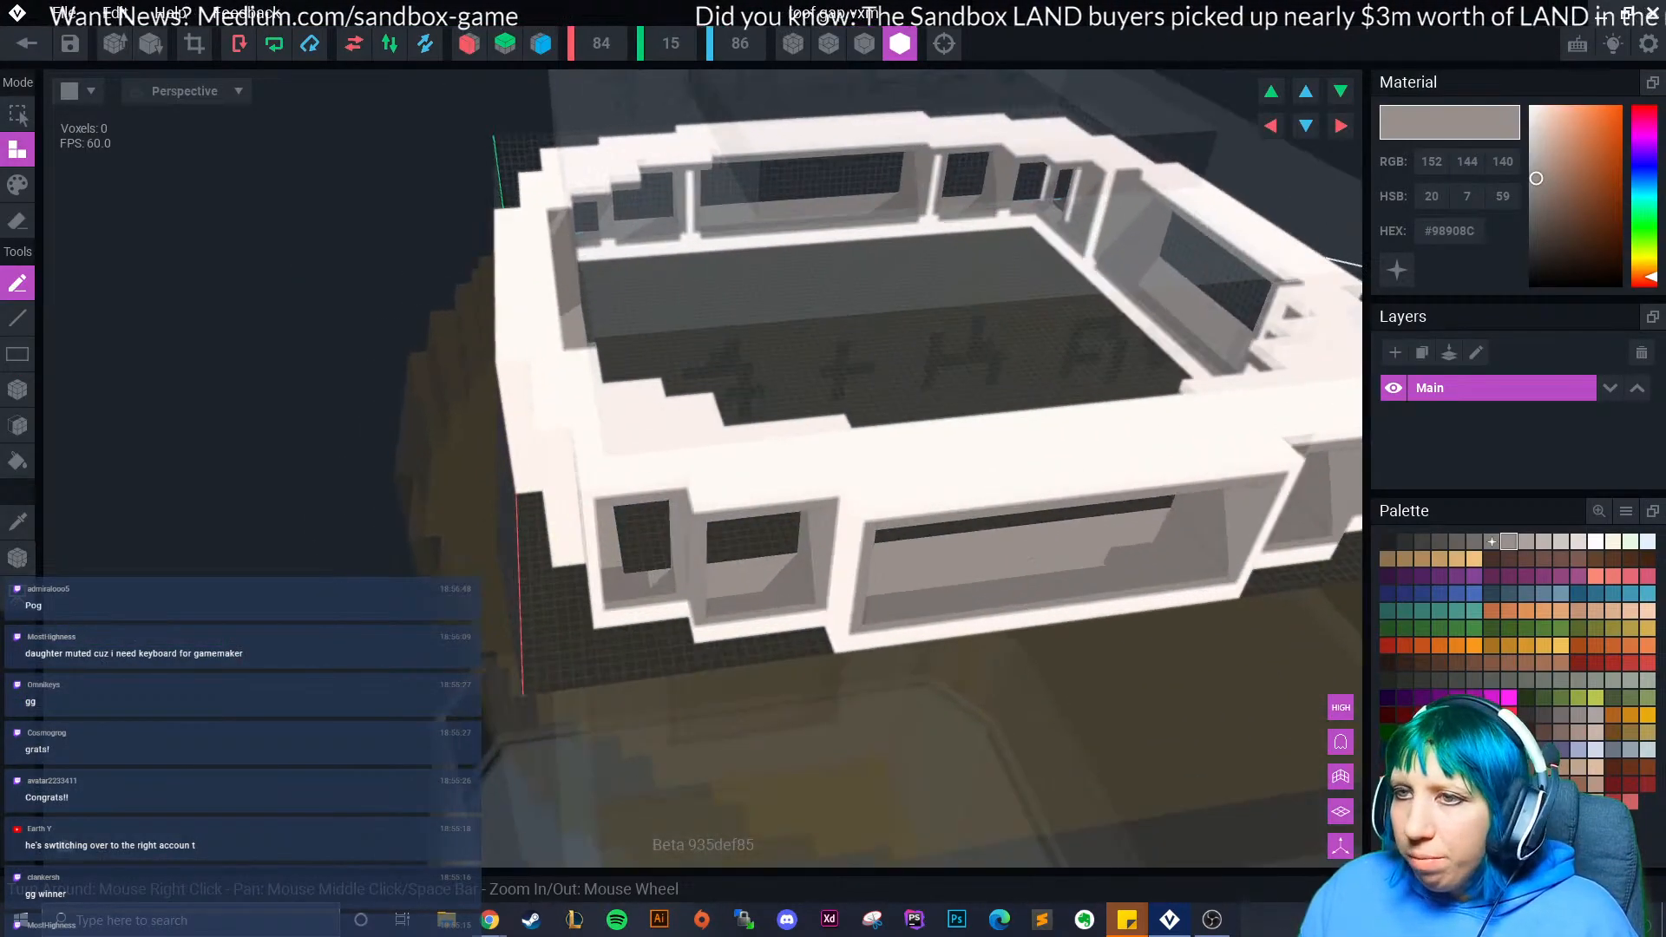
click(17, 521)
click(560, 215)
click(864, 44)
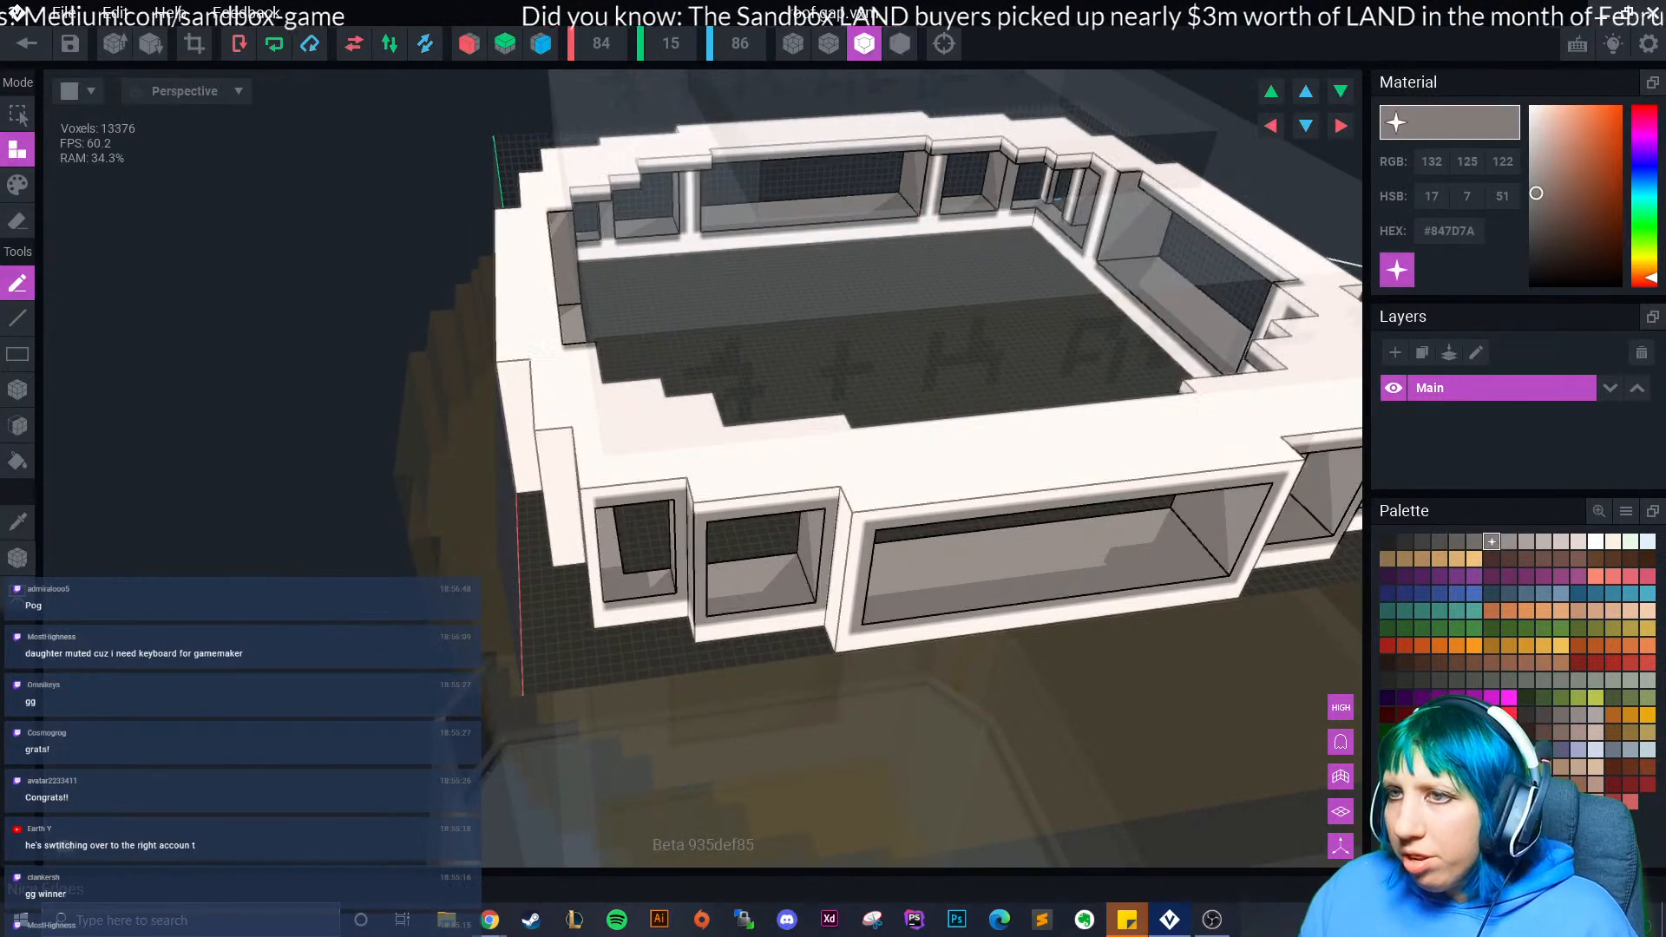
- Extend the ring's inner wall and top faces inward beside a long window with the face tool
right_drag(868, 330, 963, 347)
middle_drag(607, 390, 1007, 495)
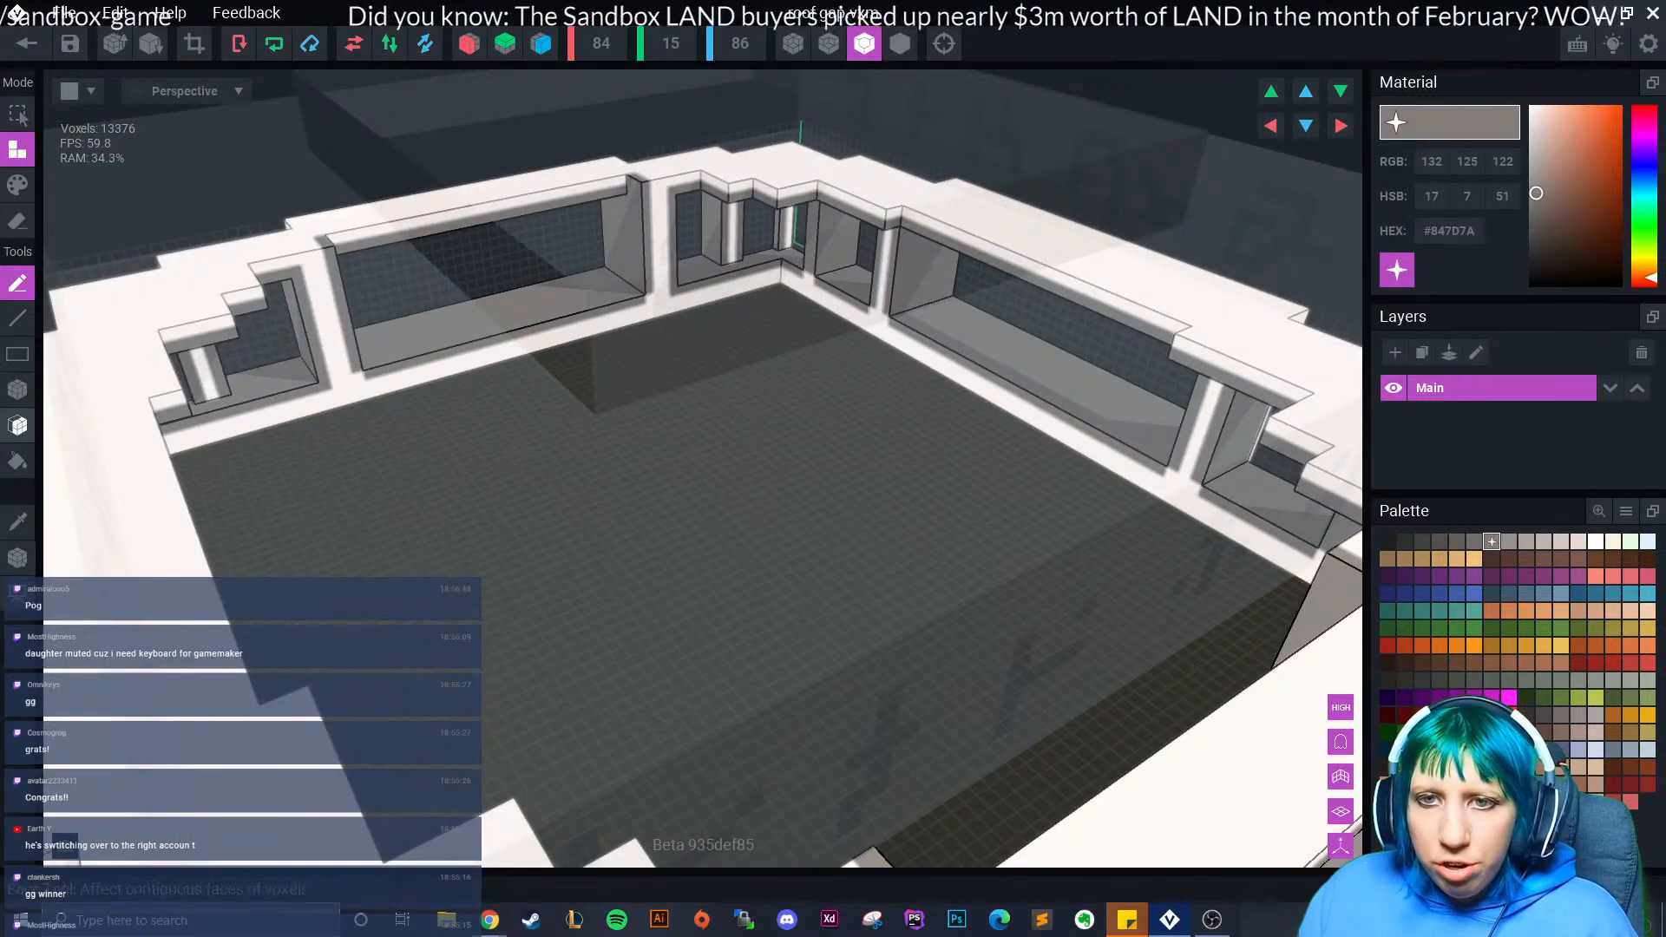
click(17, 425)
click(402, 241)
right_drag(323, 253, 443, 251)
right_drag(341, 257, 201, 276)
click(302, 280)
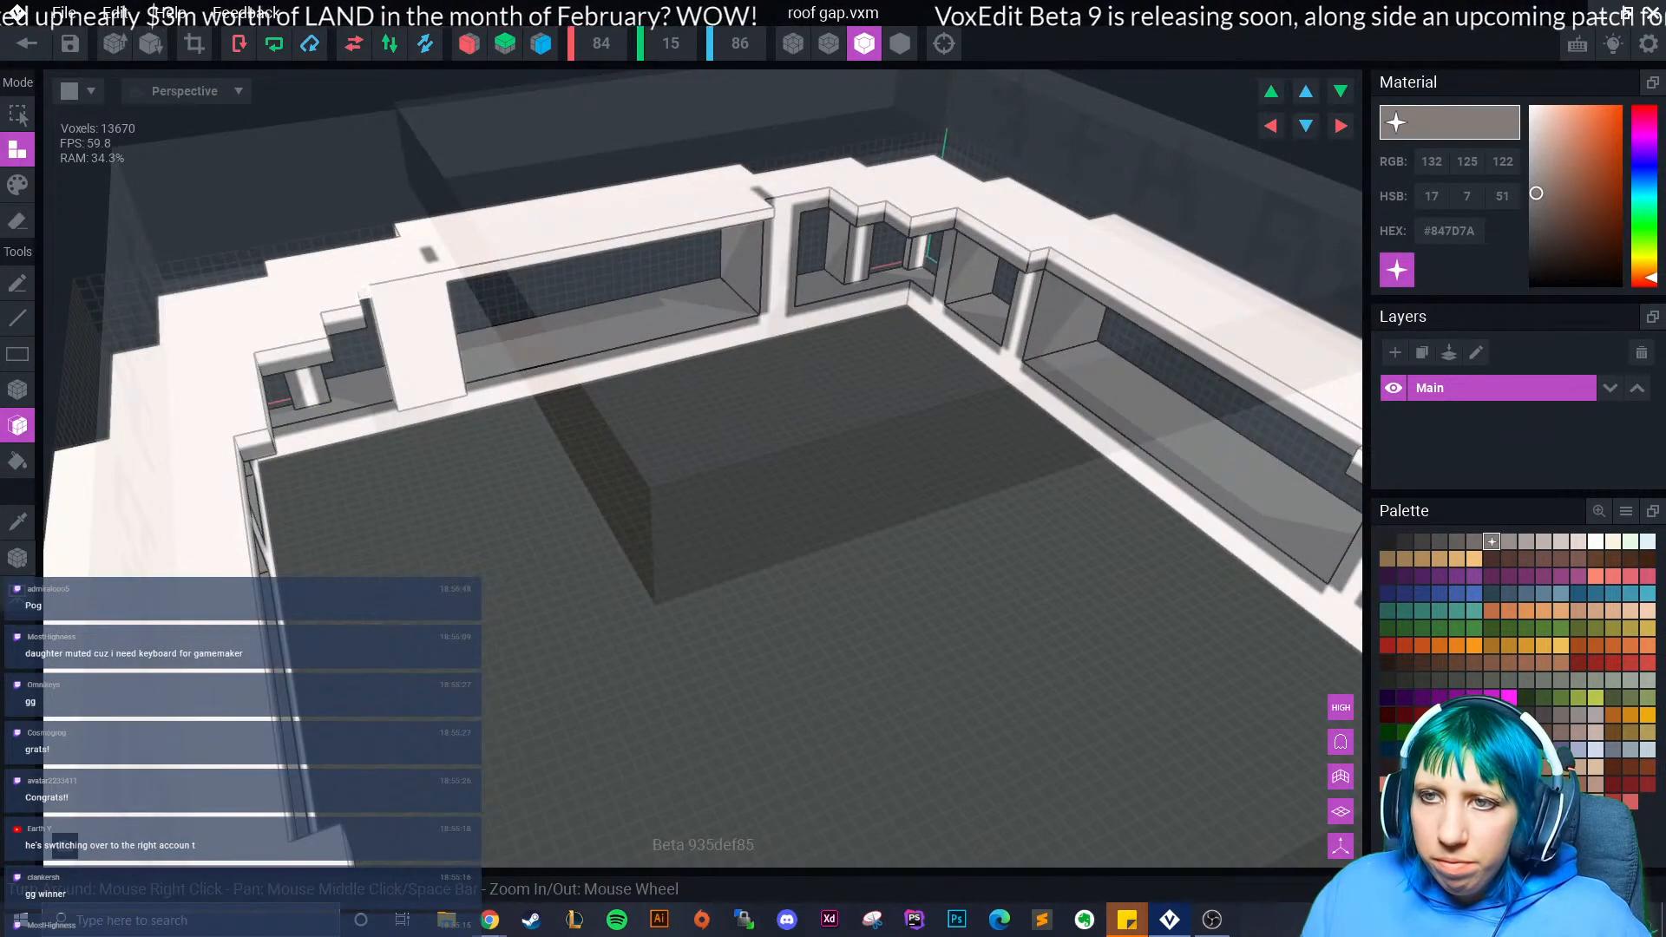
- Extend the ring's upper faces until a flat rectangular plate covers its whole top
right_drag(358, 324, 391, 296)
drag(392, 294, 415, 319)
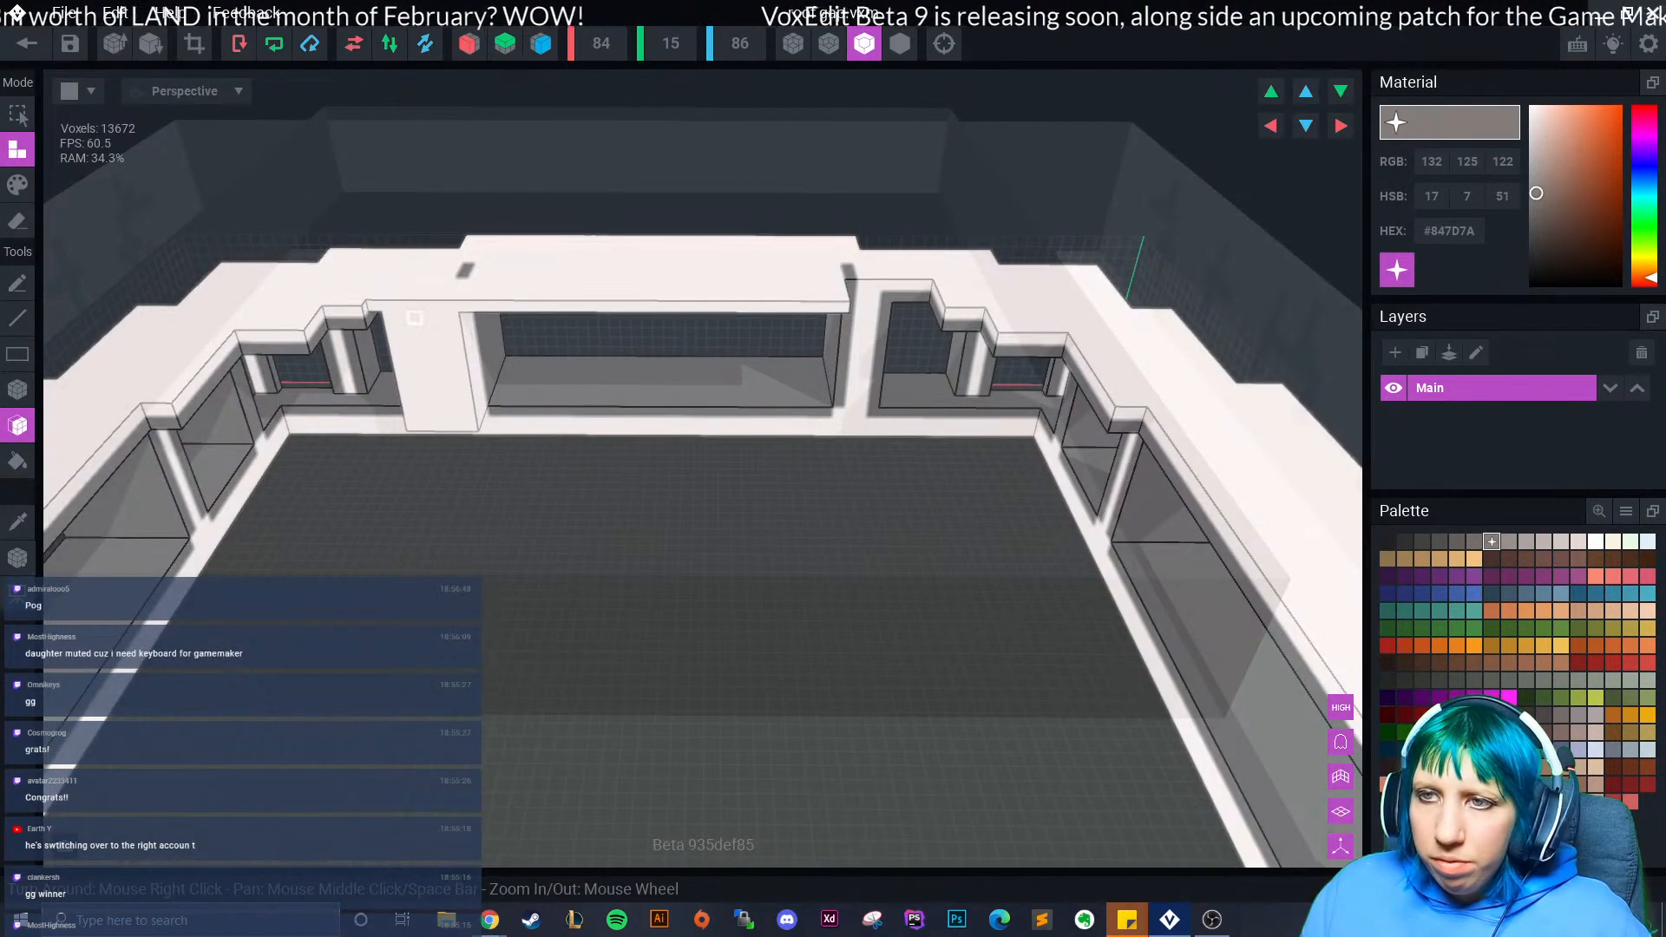
drag(862, 285, 864, 290)
right_drag(864, 289, 846, 288)
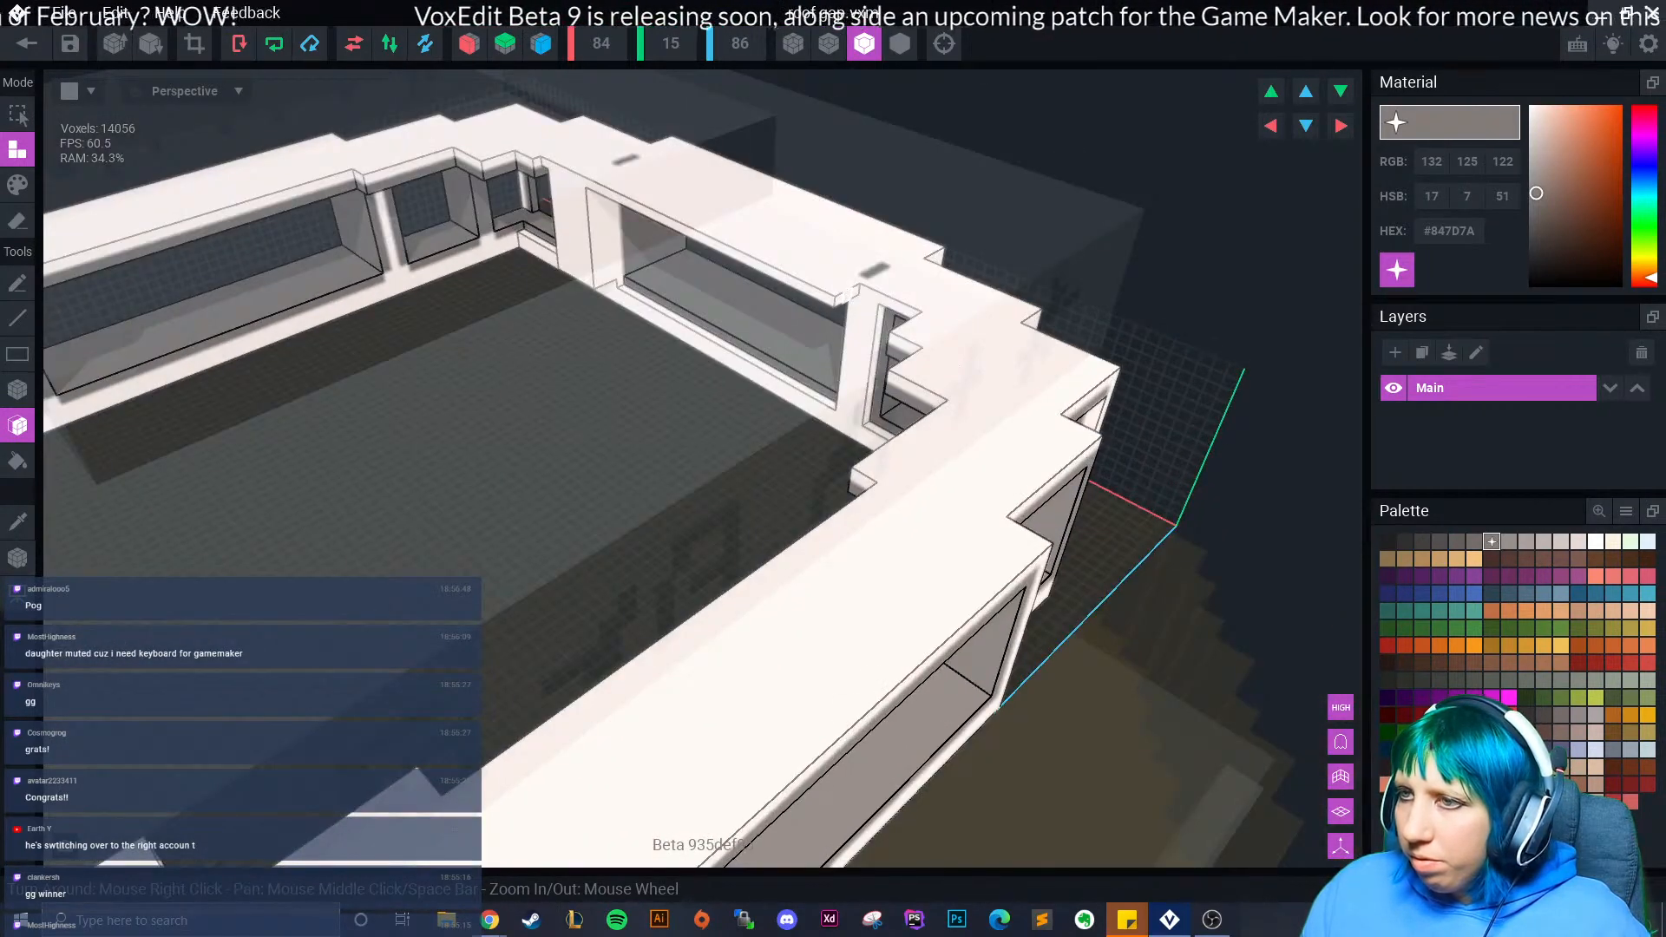
click(905, 308)
right_drag(685, 521, 549, 321)
click(597, 96)
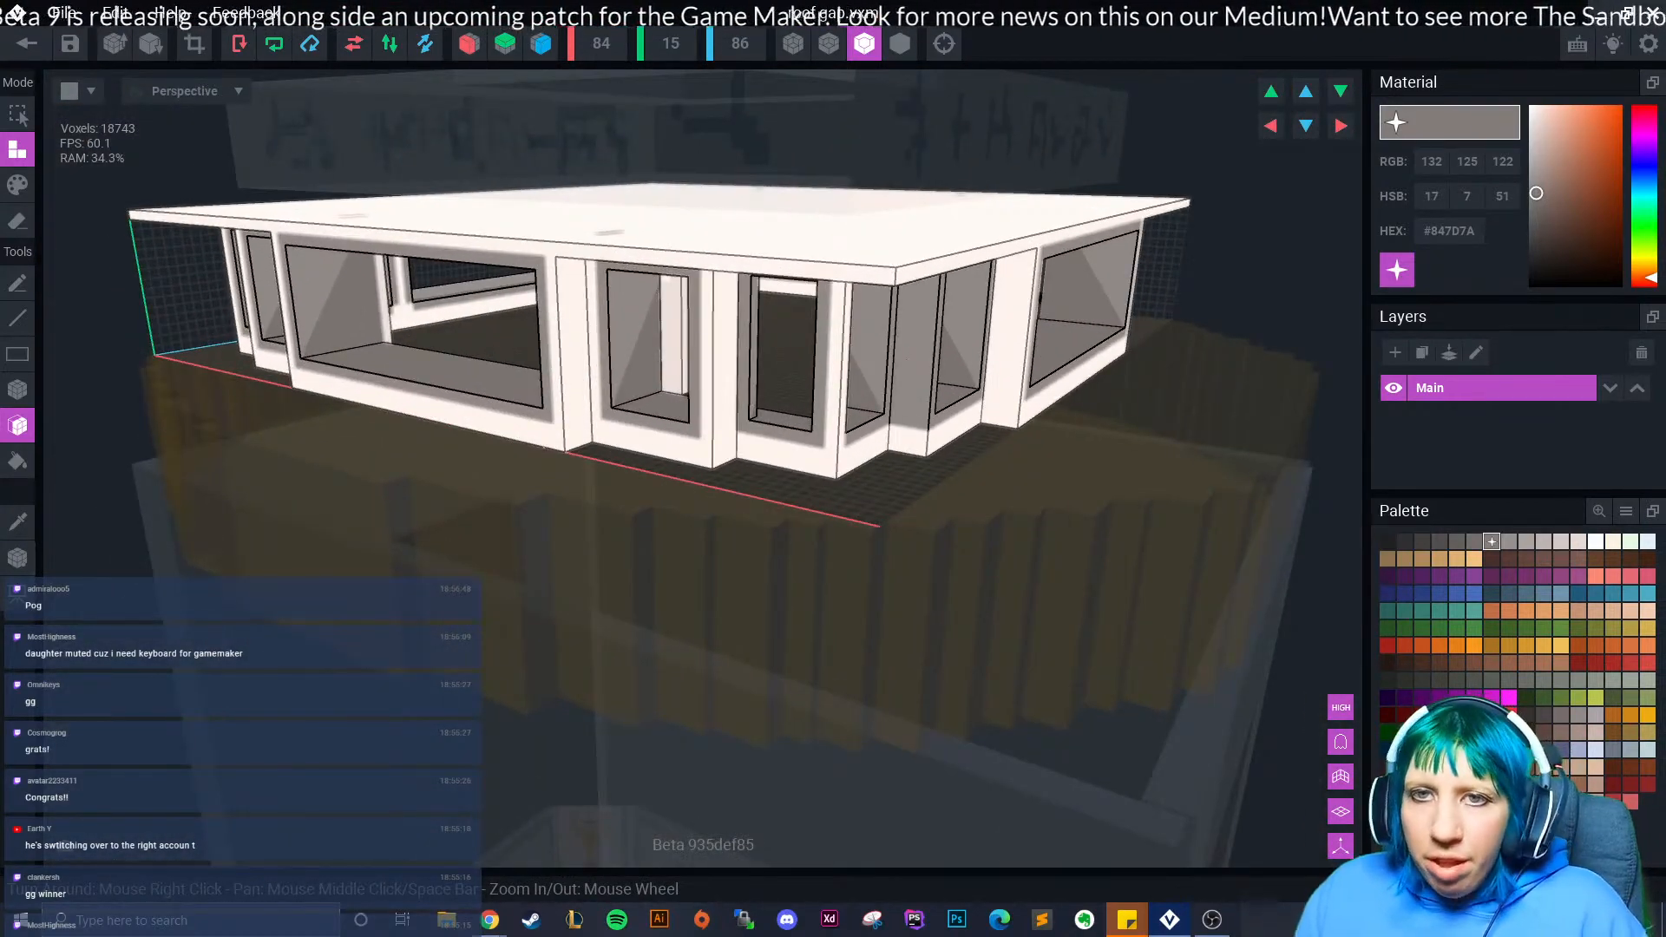
- Set up face erasing with X and Z mirroring on, and undo the trial erase
click(18, 220)
mouse_move(608, 391)
right_down()
mouse_move(620, 477)
mouse_move(854, 339)
mouse_move(859, 408)
right_up()
mouse_move(607, 408)
right_down()
mouse_move(833, 369)
mouse_move(854, 486)
mouse_move(926, 298)
mouse_move(941, 368)
mouse_move(854, 368)
right_up()
click(885, 304)
click(541, 43)
click(469, 44)
right_drag(720, 334, 1085, 426)
mouse_move(781, 382)
right_down()
mouse_move(887, 367)
mouse_move(854, 347)
right_up()
key(ctrl+z)
right_drag(703, 323, 881, 239)
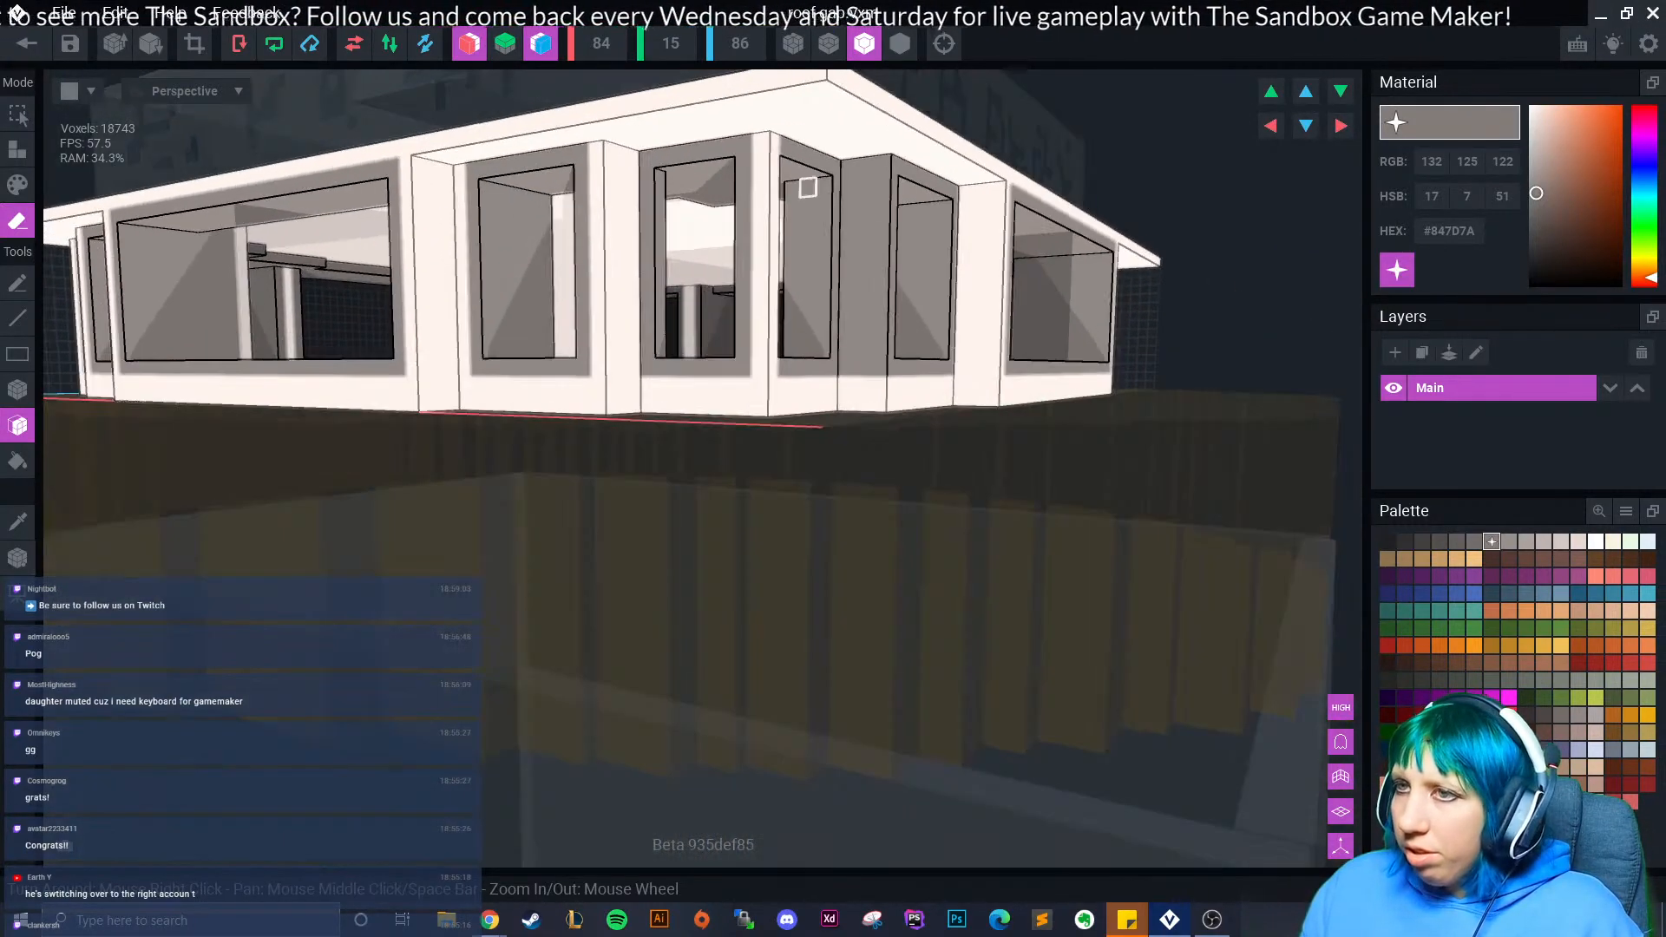
- Start cutting away the top plate's overhang beside the long window with the box eraser
click(17, 389)
drag(456, 135, 481, 131)
drag(826, 79, 833, 87)
right_drag(835, 113, 924, 203)
right_drag(438, 97, 421, 18)
click(353, 116)
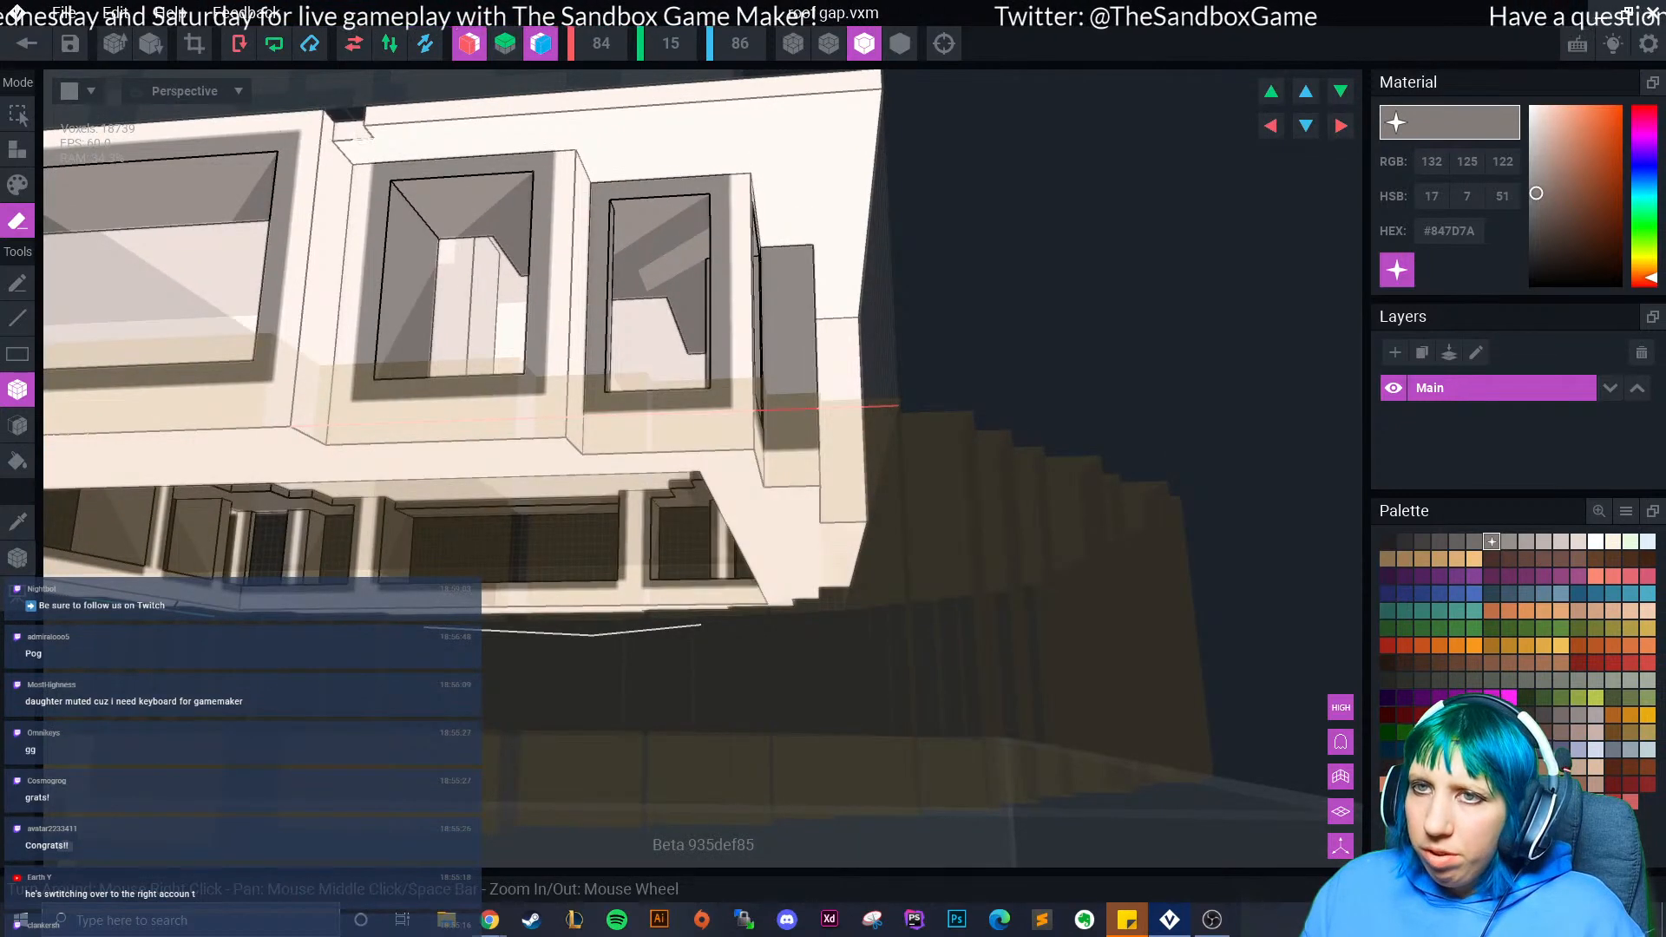
click(351, 135)
click(365, 139)
click(395, 109)
drag(618, 97, 643, 97)
click(385, 124)
- Erase the plate's overhanging strips above the small windows, working towards the corner
right_drag(395, 122, 400, 216)
right_drag(347, 95, 382, 161)
mouse_move(370, 140)
mouse_down()
mouse_move(590, 140)
mouse_move(570, 142)
mouse_up()
right_drag(578, 204, 579, 144)
middle_drag(580, 144, 488, 171)
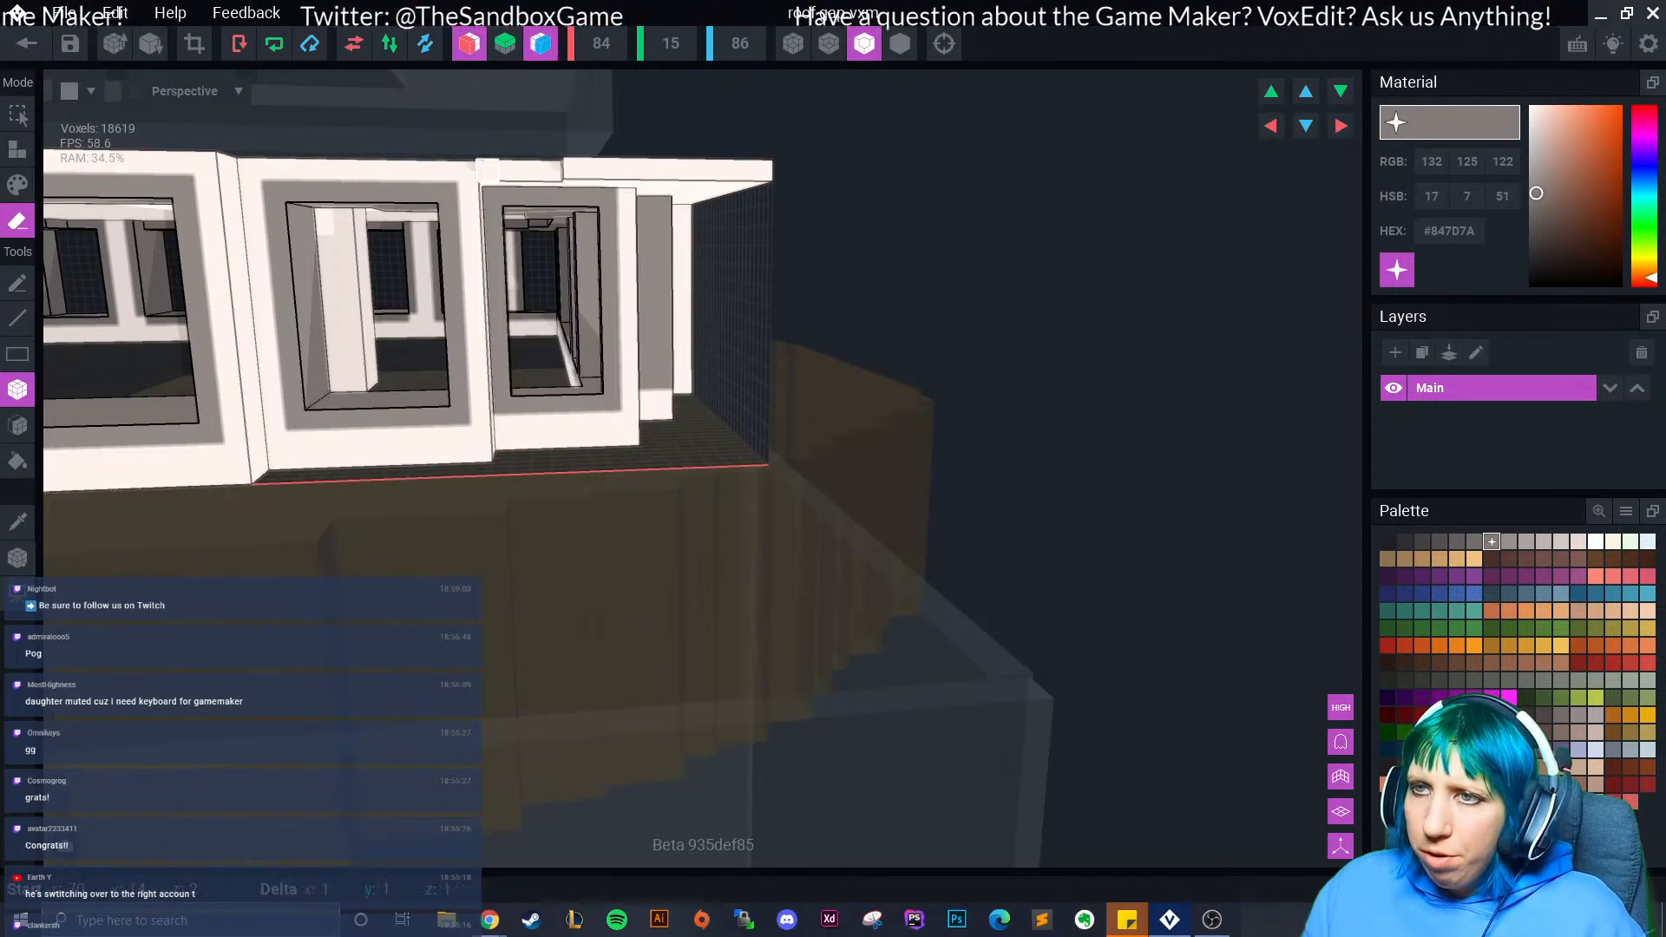
drag(573, 170, 574, 171)
scroll(578, 203, up, 3)
drag(431, 155, 569, 158)
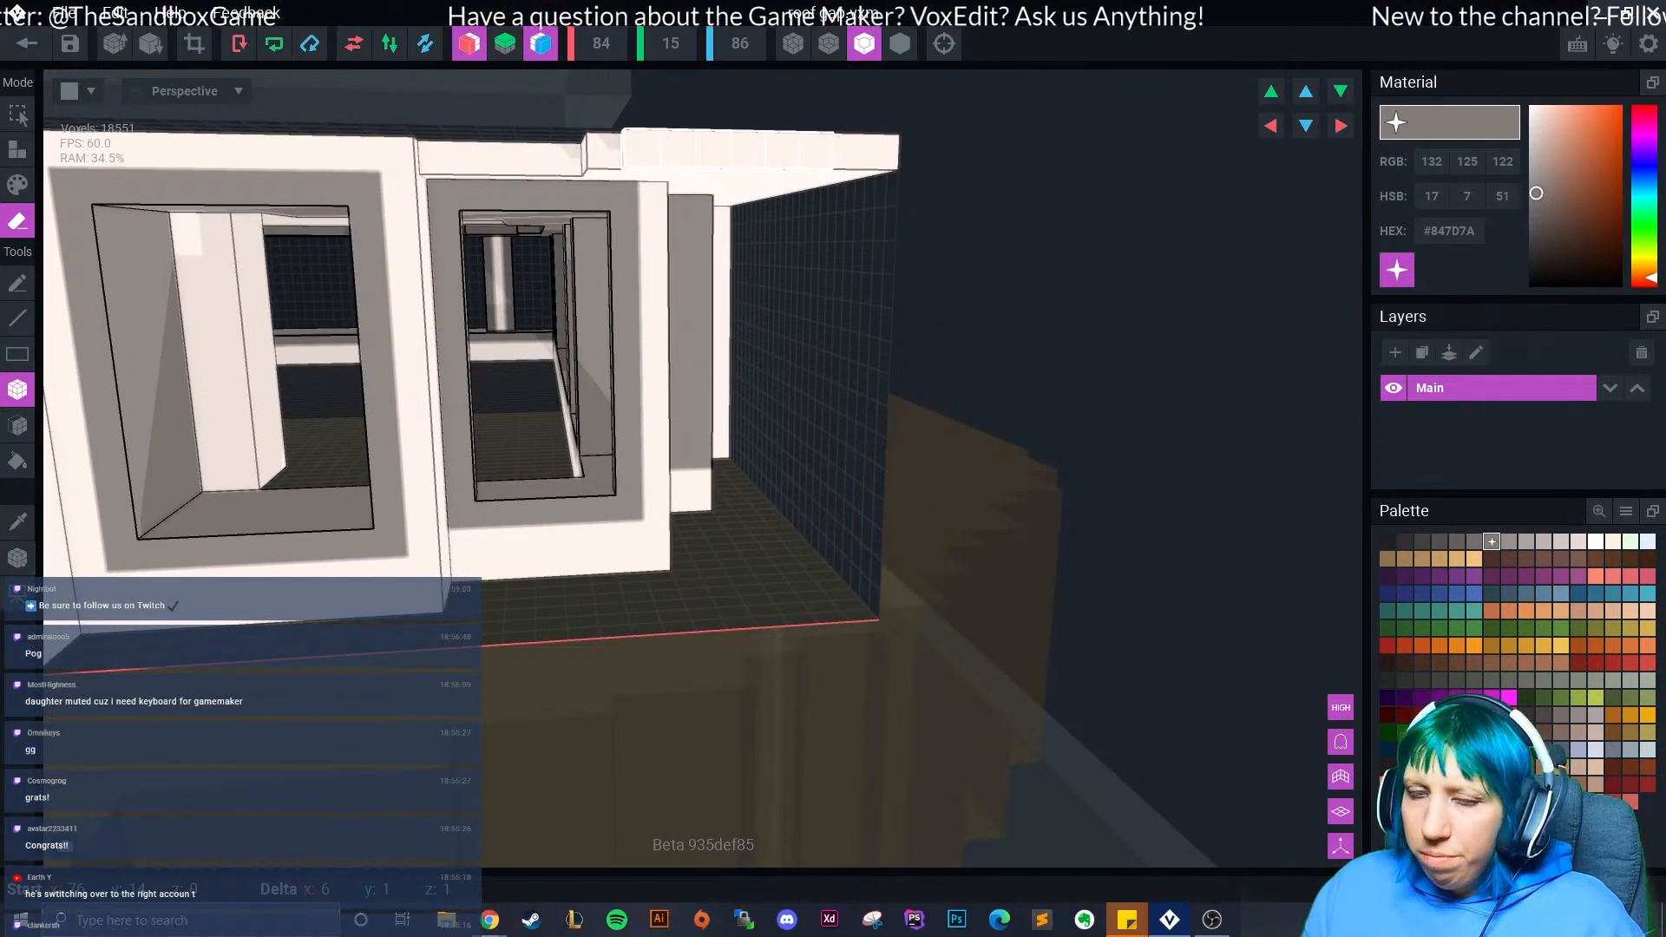
drag(815, 150, 818, 151)
- Erase the remaining overhang along this side so the plate steps in at the corner
scroll(599, 240, up, 3)
right_drag(584, 238, 529, 238)
scroll(529, 238, up, 1)
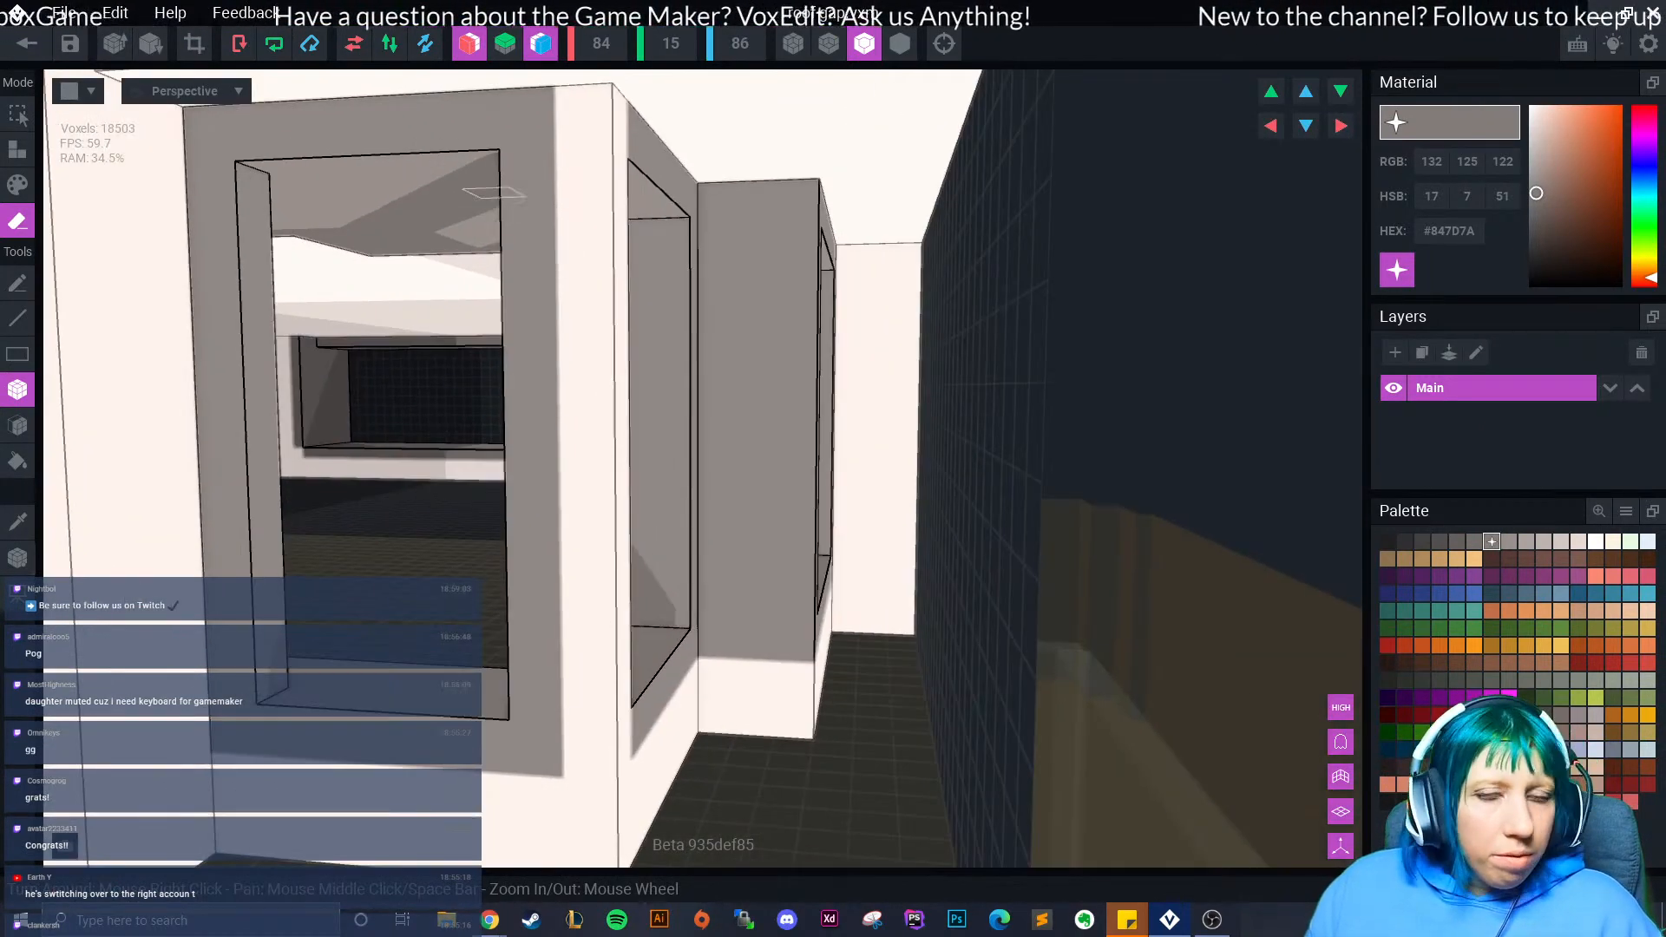
scroll(495, 193, down, 3)
drag(444, 181, 755, 193)
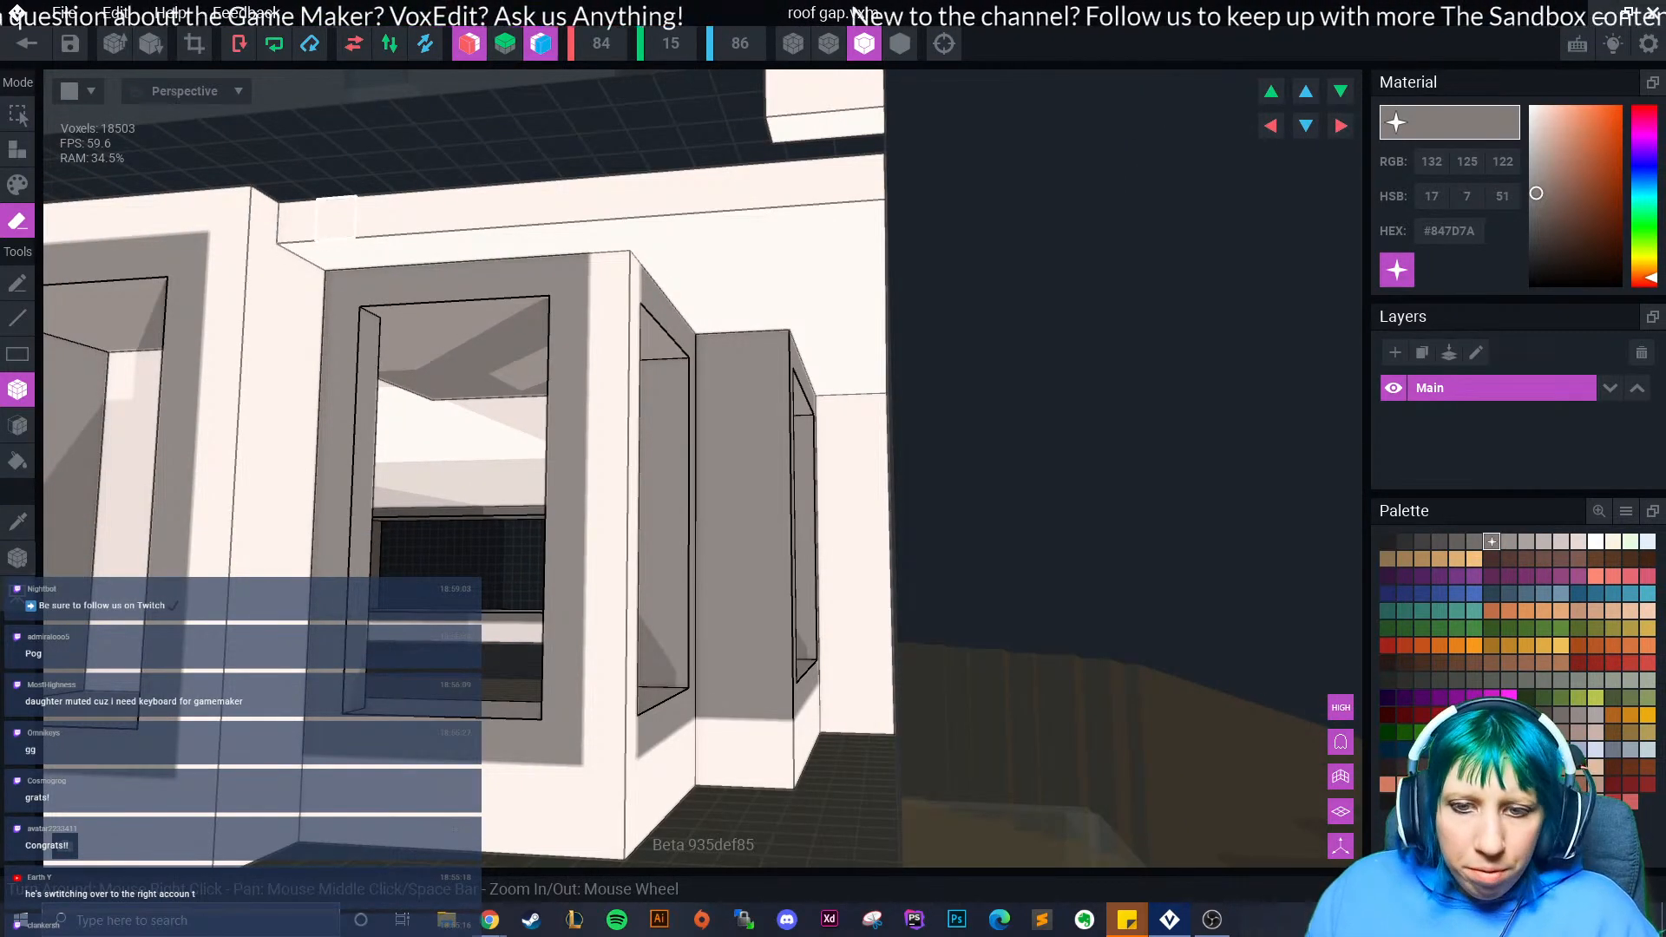
drag(298, 222, 866, 177)
scroll(795, 128, down, 3)
drag(670, 118, 719, 136)
- Trim the overhang above the adjacent side's windows so the plate follows the ring's stepped outline
right_drag(694, 208, 556, 165)
drag(389, 226, 736, 165)
right_drag(807, 174, 594, 169)
drag(726, 171, 793, 172)
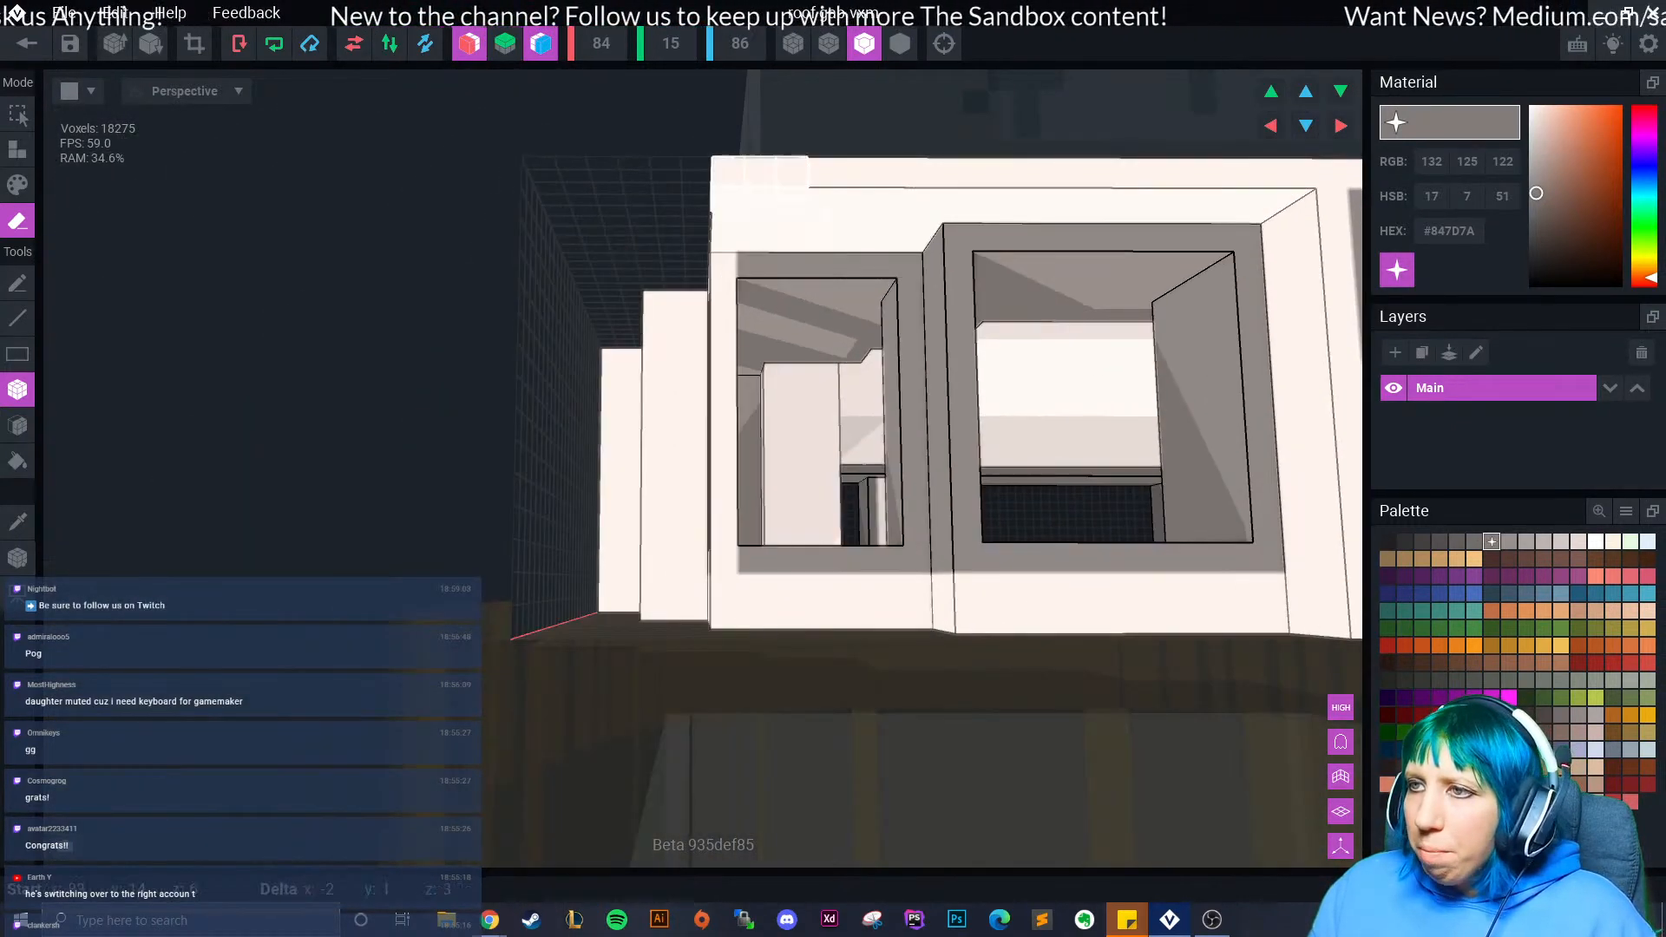
drag(964, 165, 965, 165)
drag(915, 230, 724, 232)
right_drag(774, 263, 742, 238)
drag(779, 225, 812, 224)
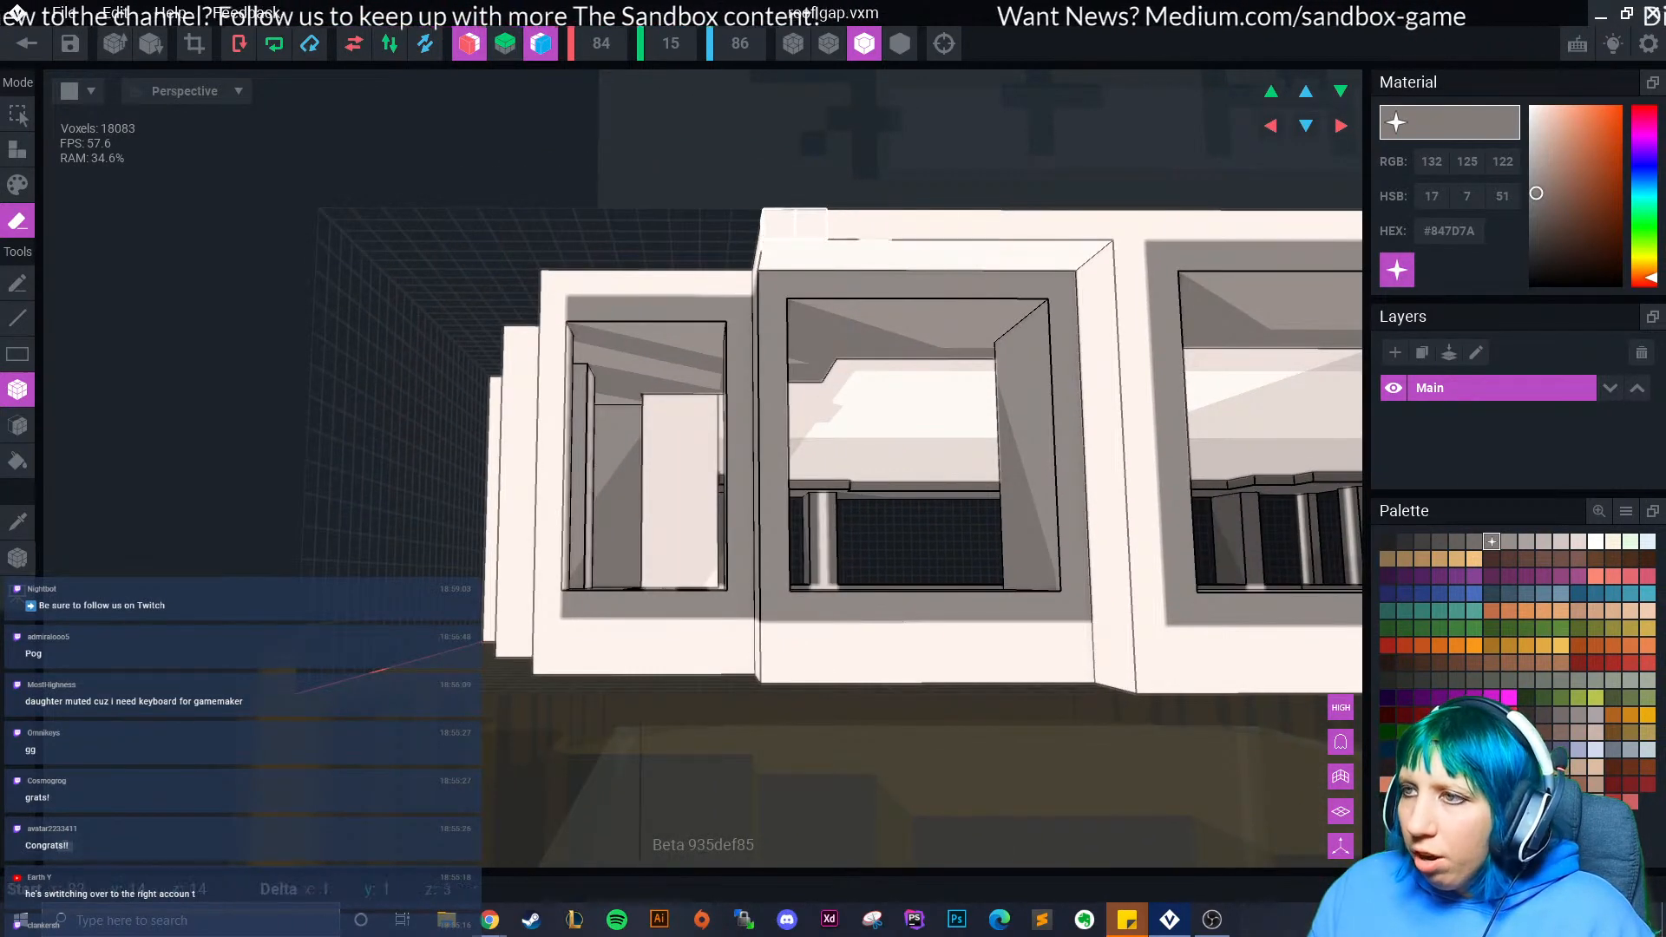
drag(1095, 226, 1097, 226)
- Check the trimmed roof gap ring from several sides, and close the model with its changes saved
mouse_move(1097, 225)
right_down()
mouse_move(972, 227)
mouse_move(816, 290)
mouse_move(715, 268)
mouse_move(1142, 268)
mouse_move(876, 295)
right_up()
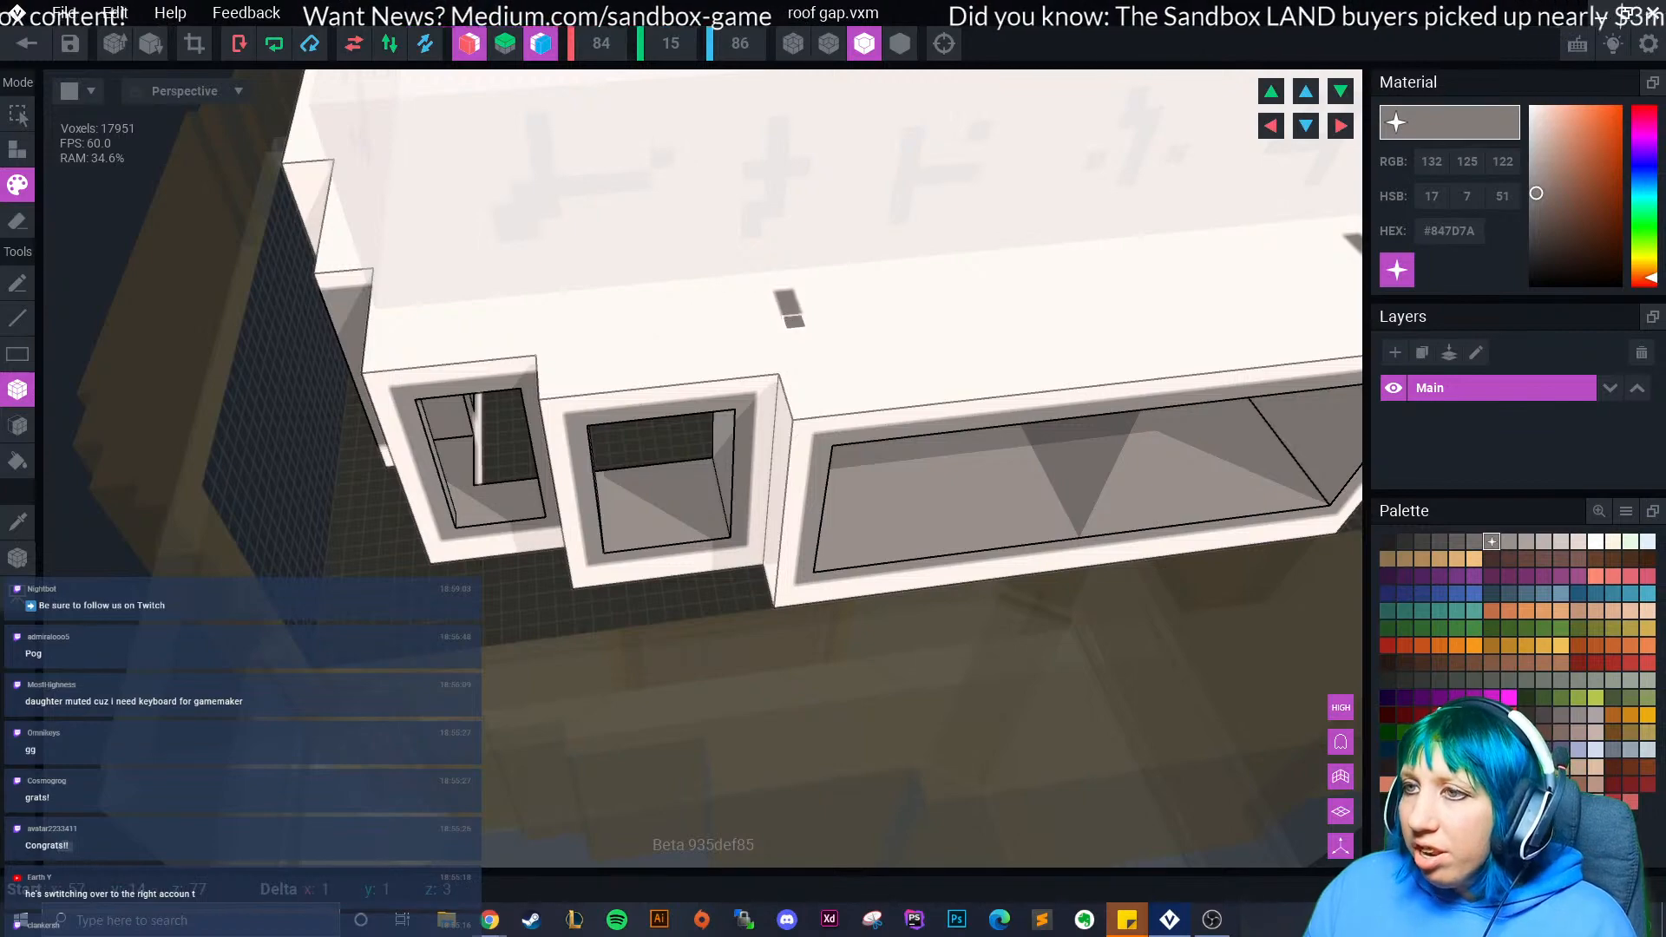
scroll(833, 299, down, 3)
middle_drag(833, 300, 451, 317)
right_drag(451, 317, 652, 338)
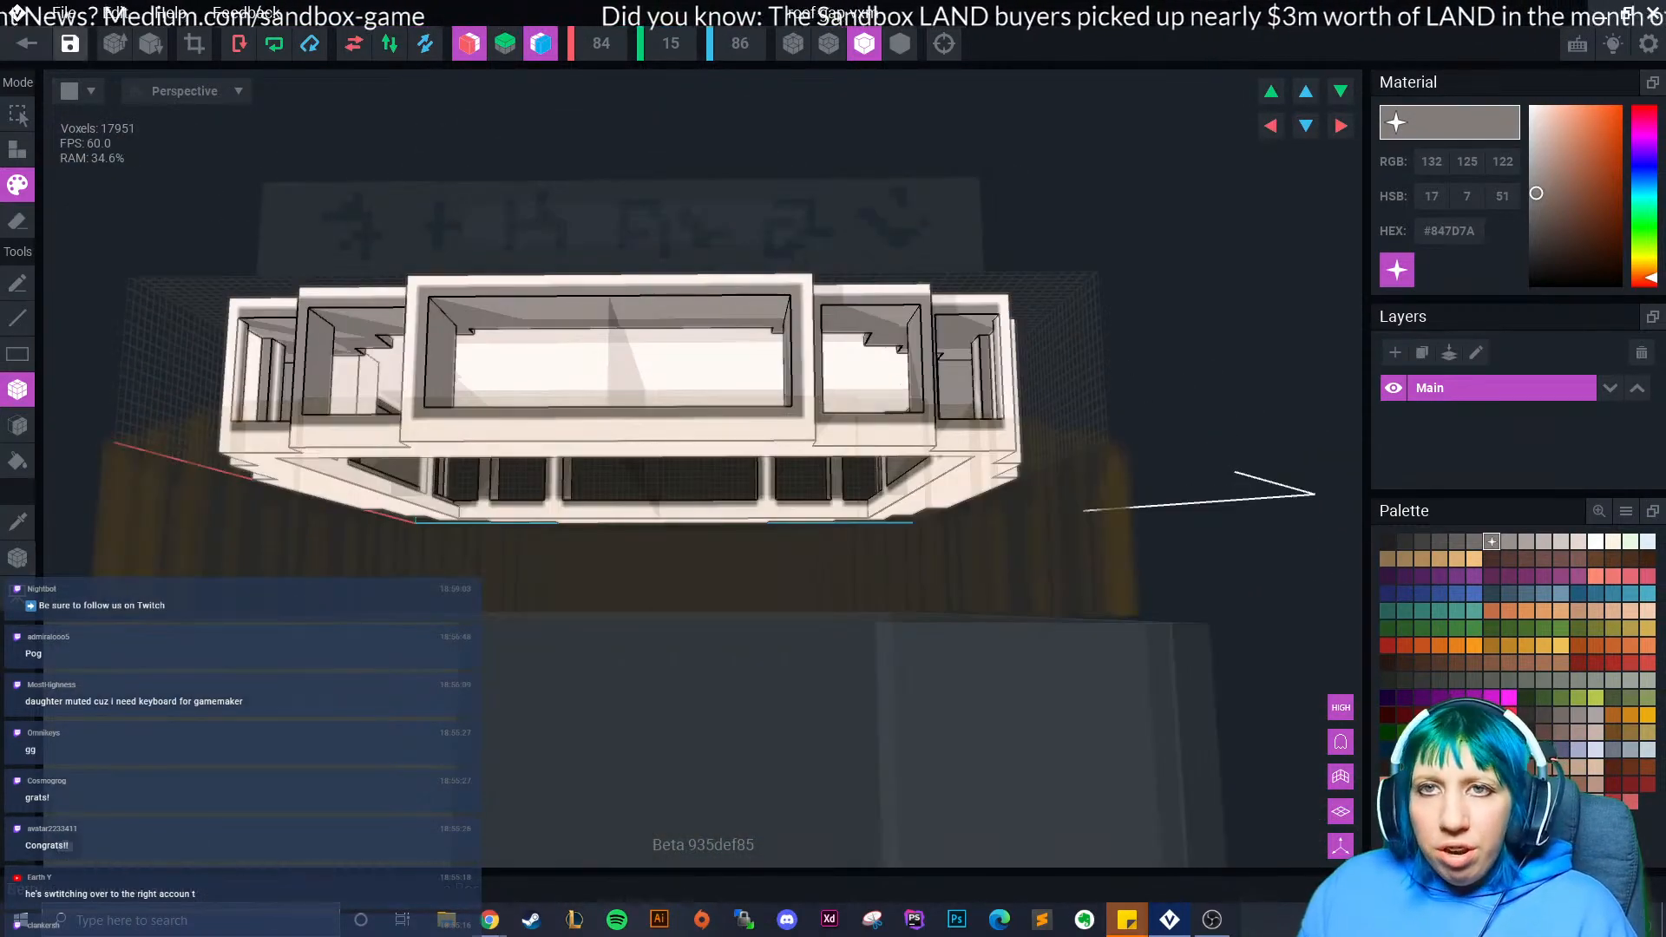
click(26, 44)
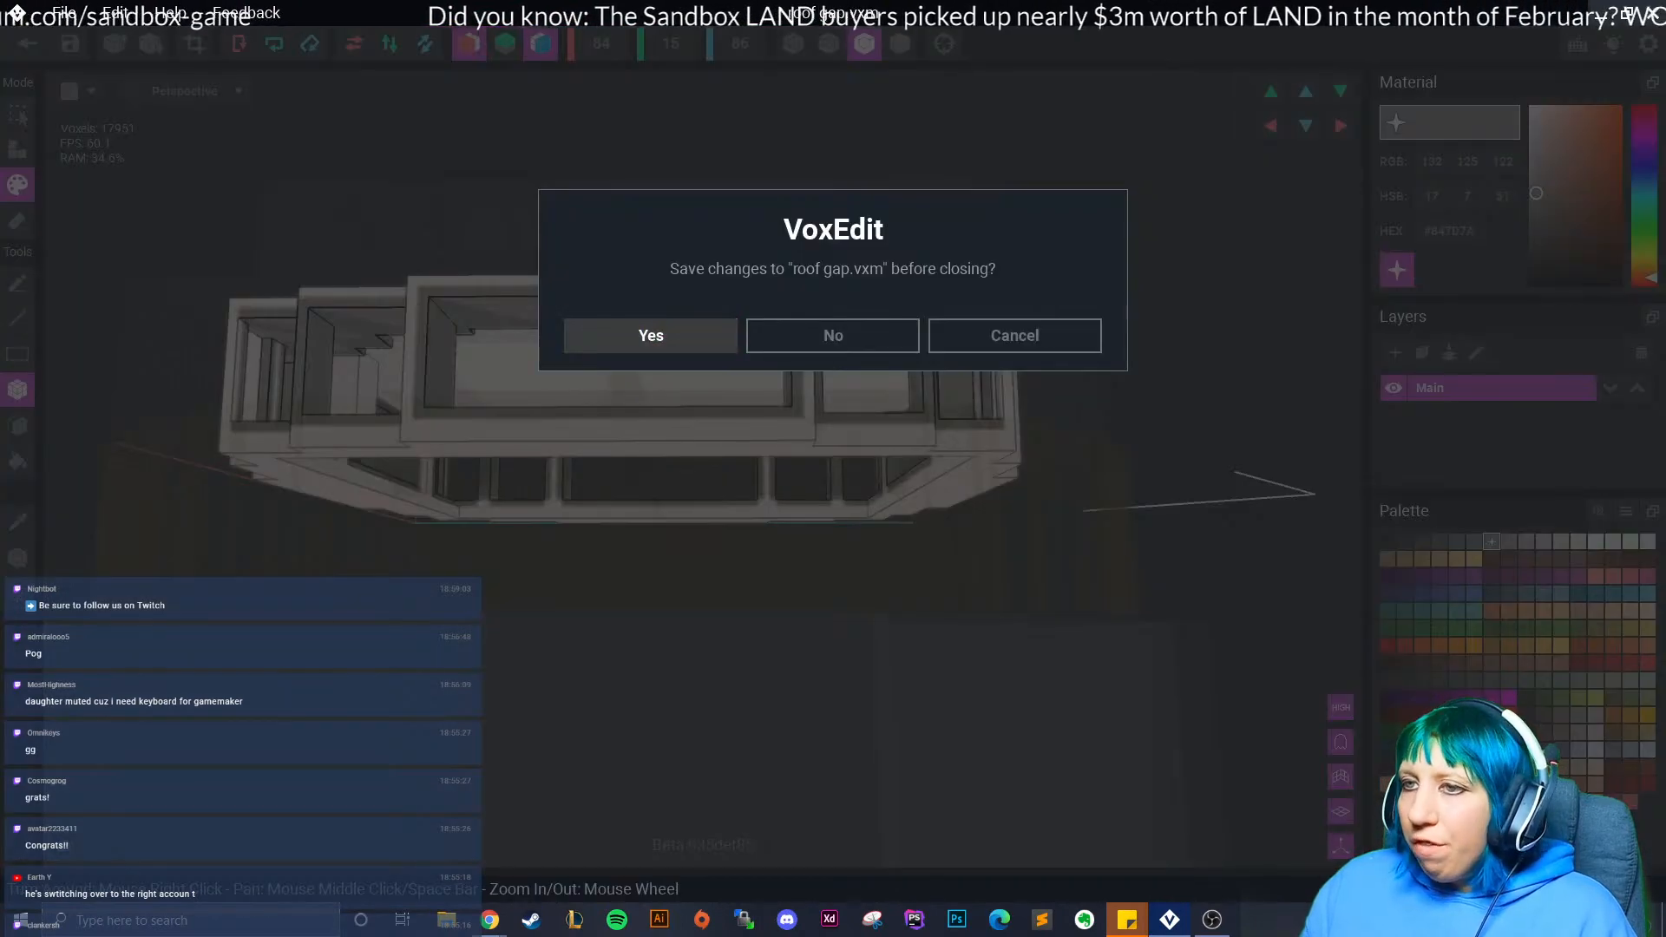
click(651, 336)
- Examine the assembled building's roof, checking how the roof top meets the roof gap ring
right_drag(830, 286, 795, 503)
middle_drag(715, 156, 714, 305)
scroll(714, 305, down, 3)
scroll(714, 304, down, 3)
right_drag(715, 305, 638, 287)
scroll(714, 304, down, 2)
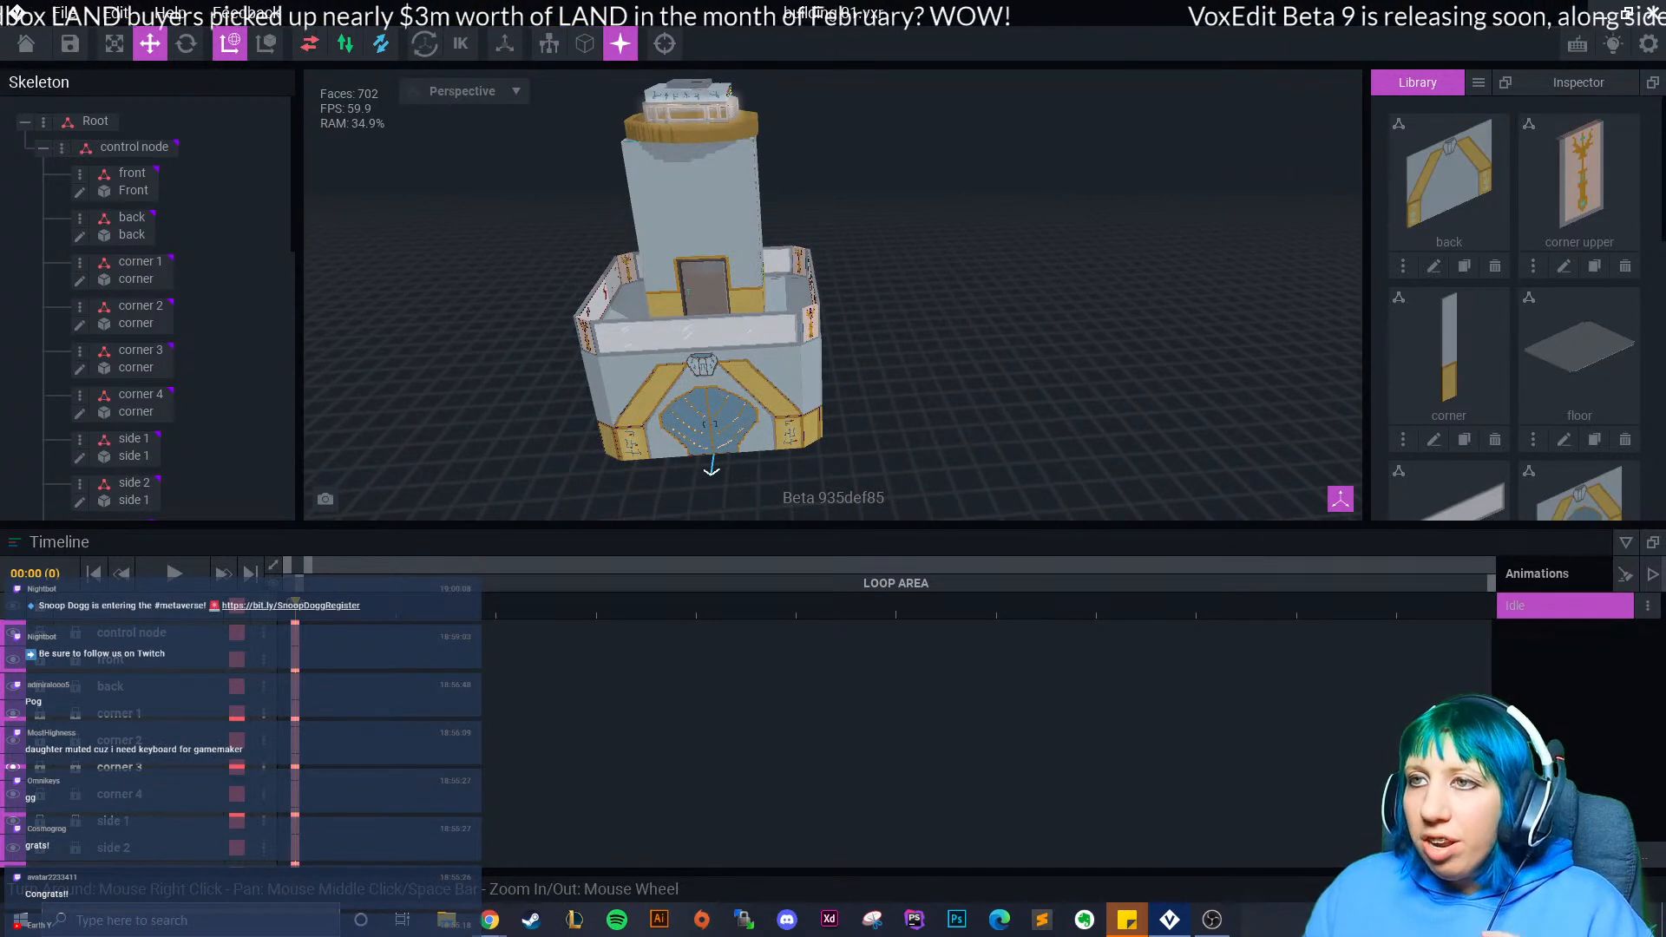
right_drag(714, 304, 812, 325)
scroll(833, 295, up, 4)
middle_drag(859, 130, 871, 364)
right_drag(871, 364, 799, 329)
scroll(799, 329, up, 5)
middle_drag(799, 329, 803, 486)
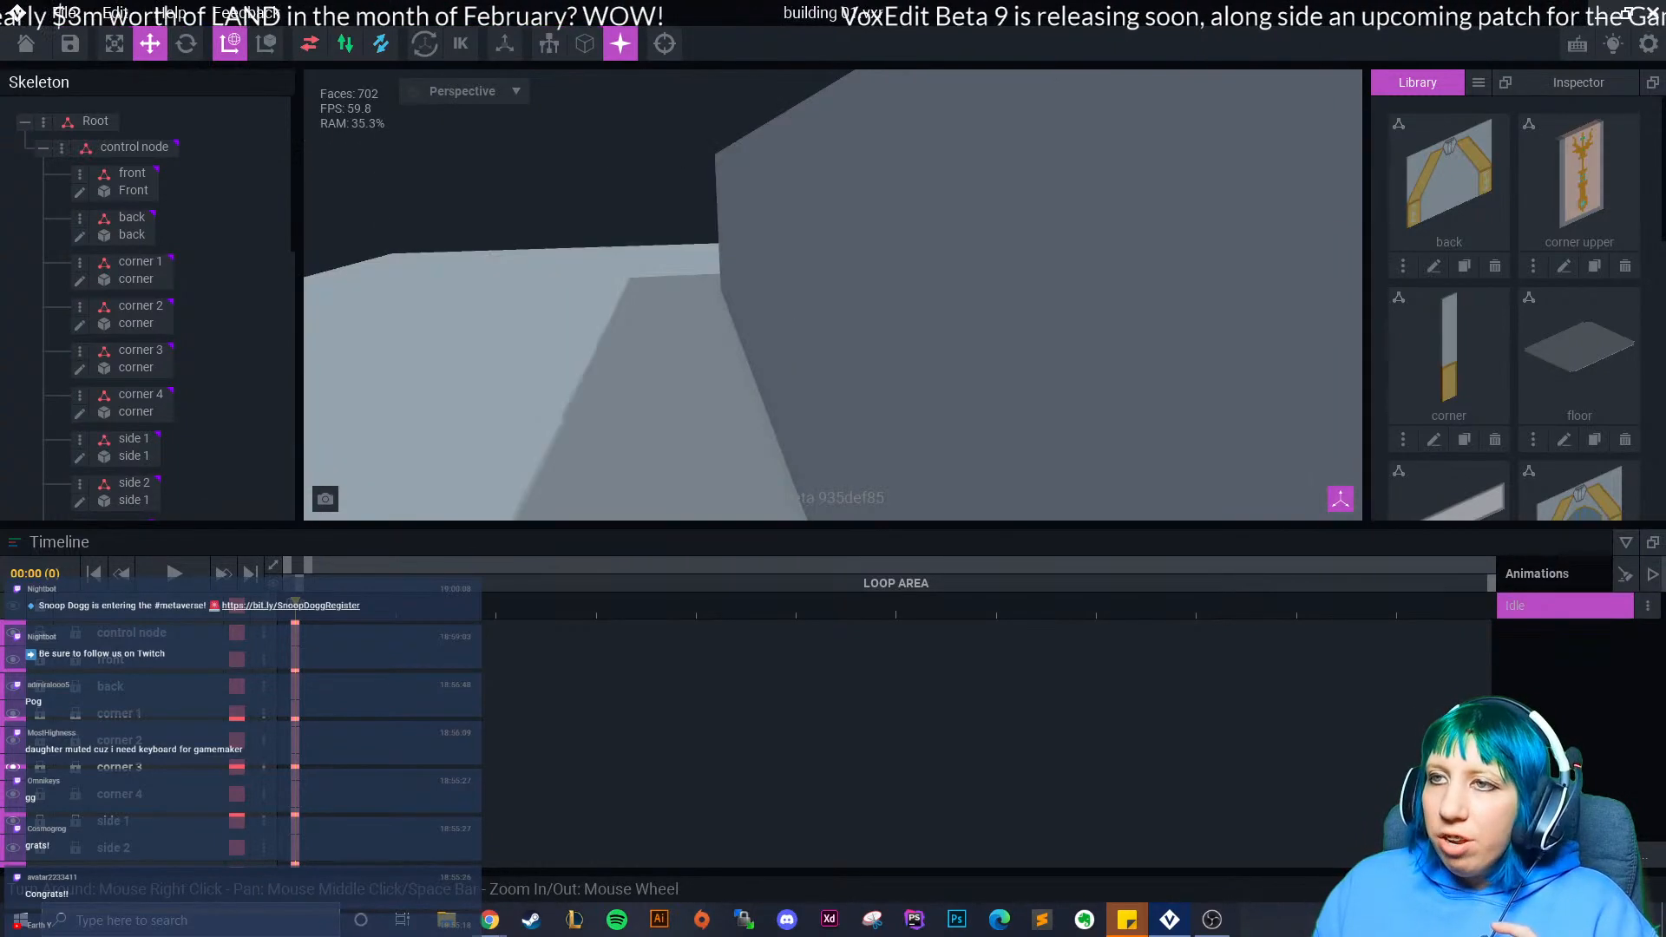
scroll(816, 295, down, 5)
middle_drag(820, 165, 824, 486)
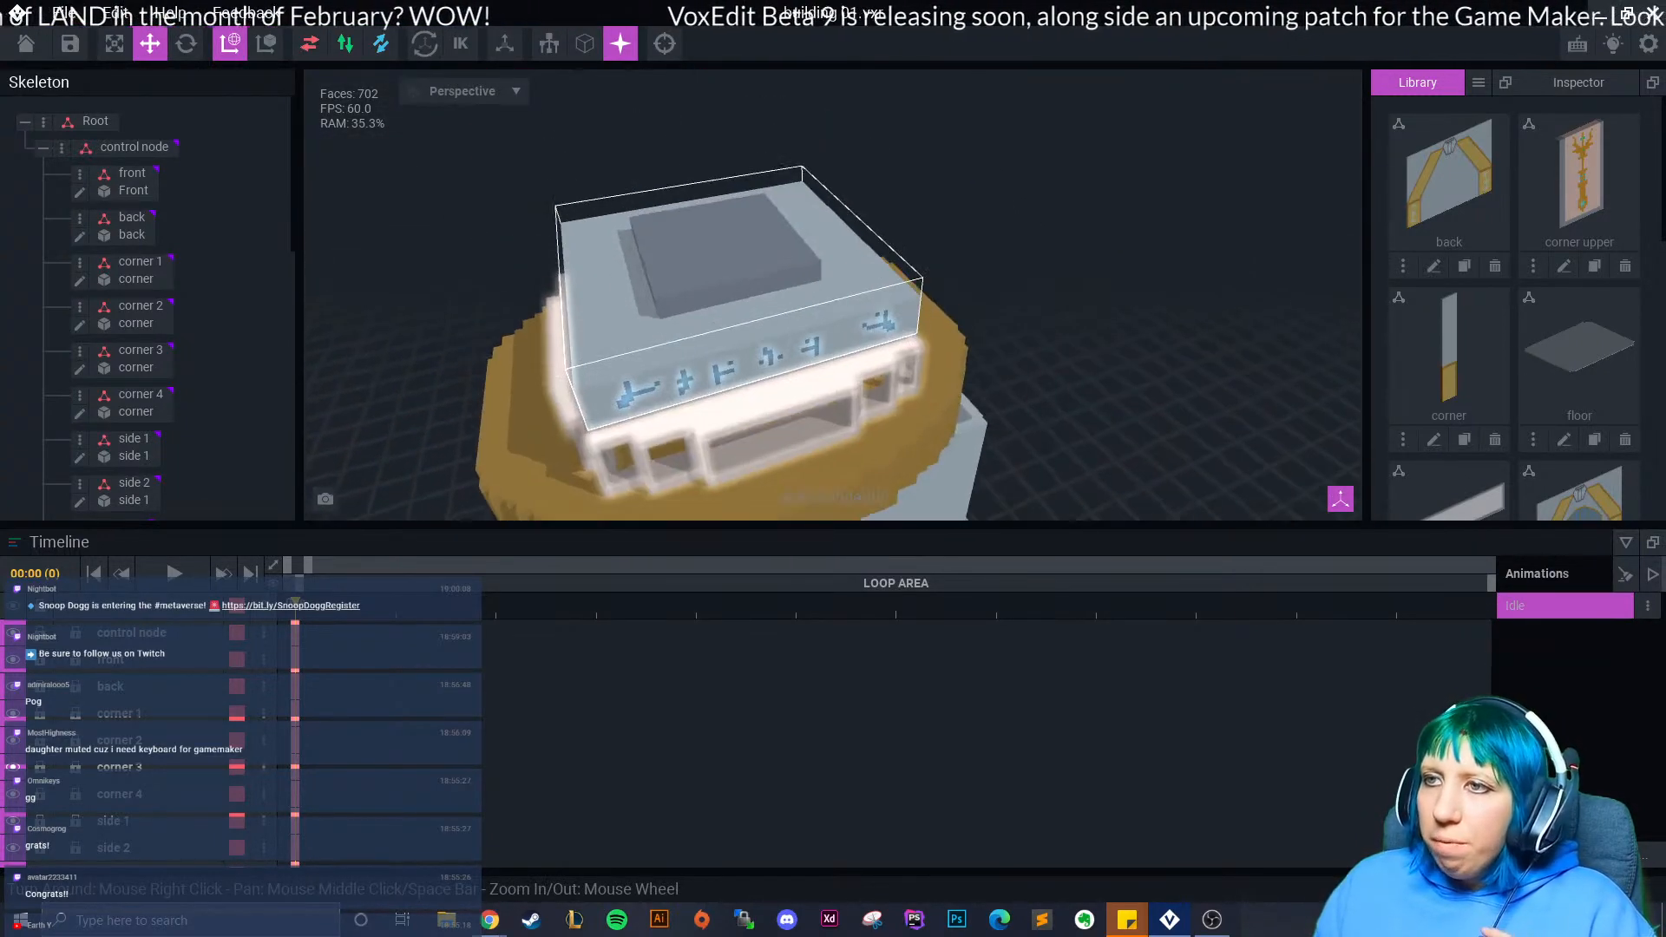
- Lower the roof top slightly onto the roof gap ring and deselect it
right_drag(746, 434, 876, 356)
middle_drag(668, 325, 695, 272)
click(681, 267)
drag(666, 196, 665, 203)
right_drag(820, 338, 722, 348)
scroll(763, 342, down, 2)
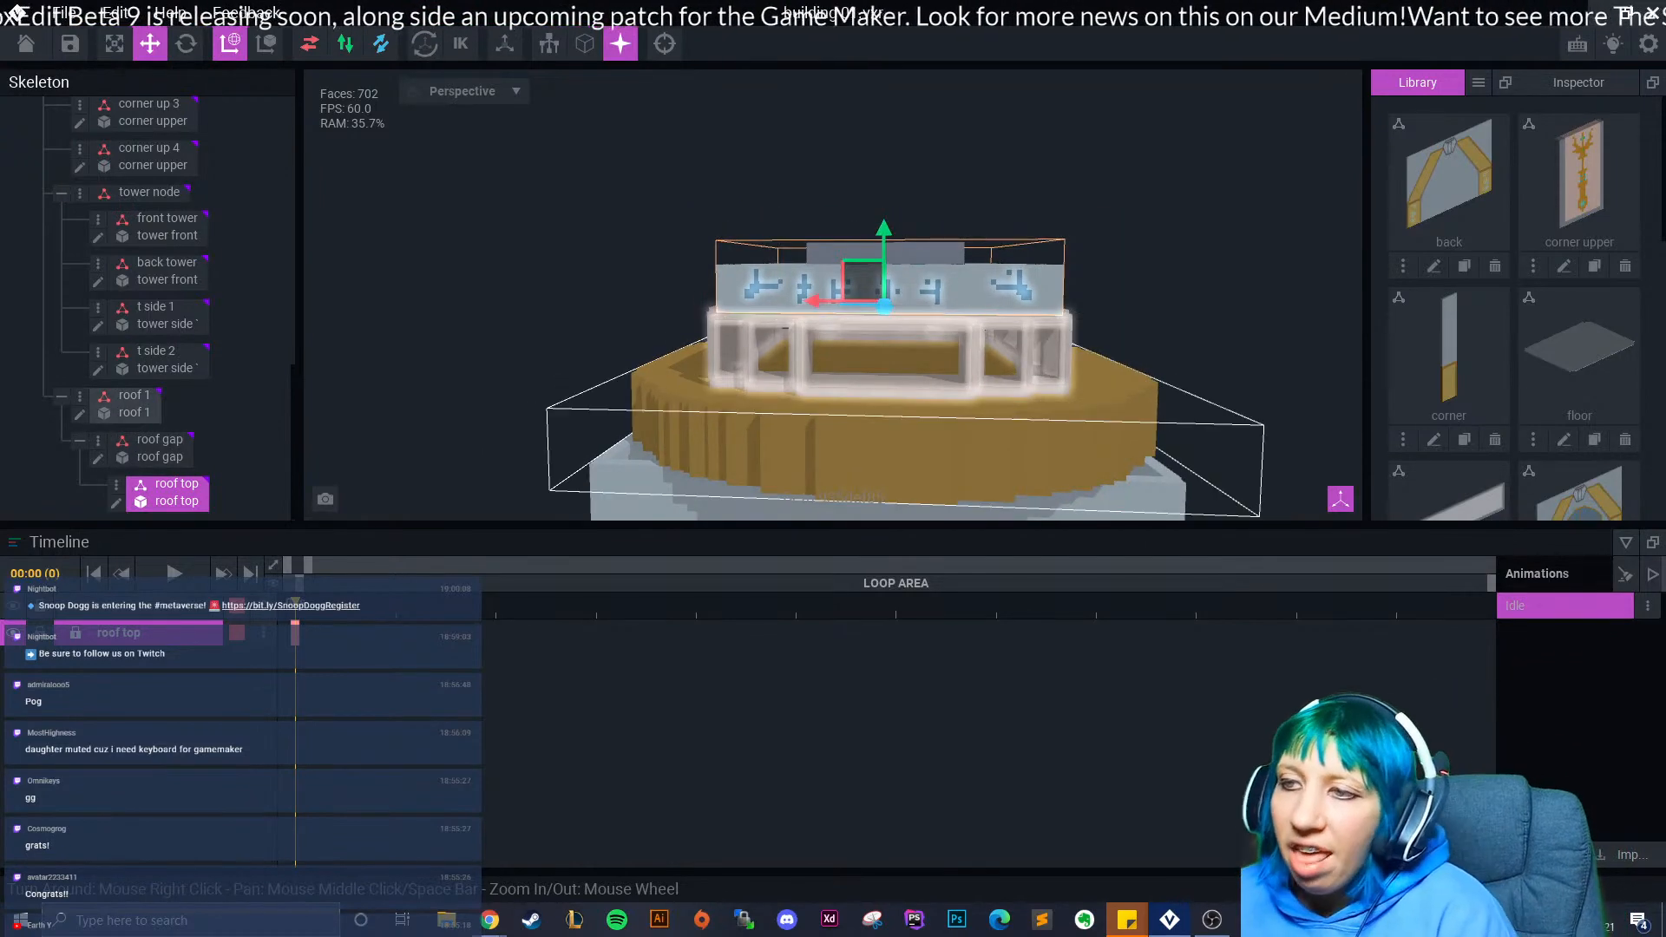
scroll(745, 337, down, 5)
click(647, 326)
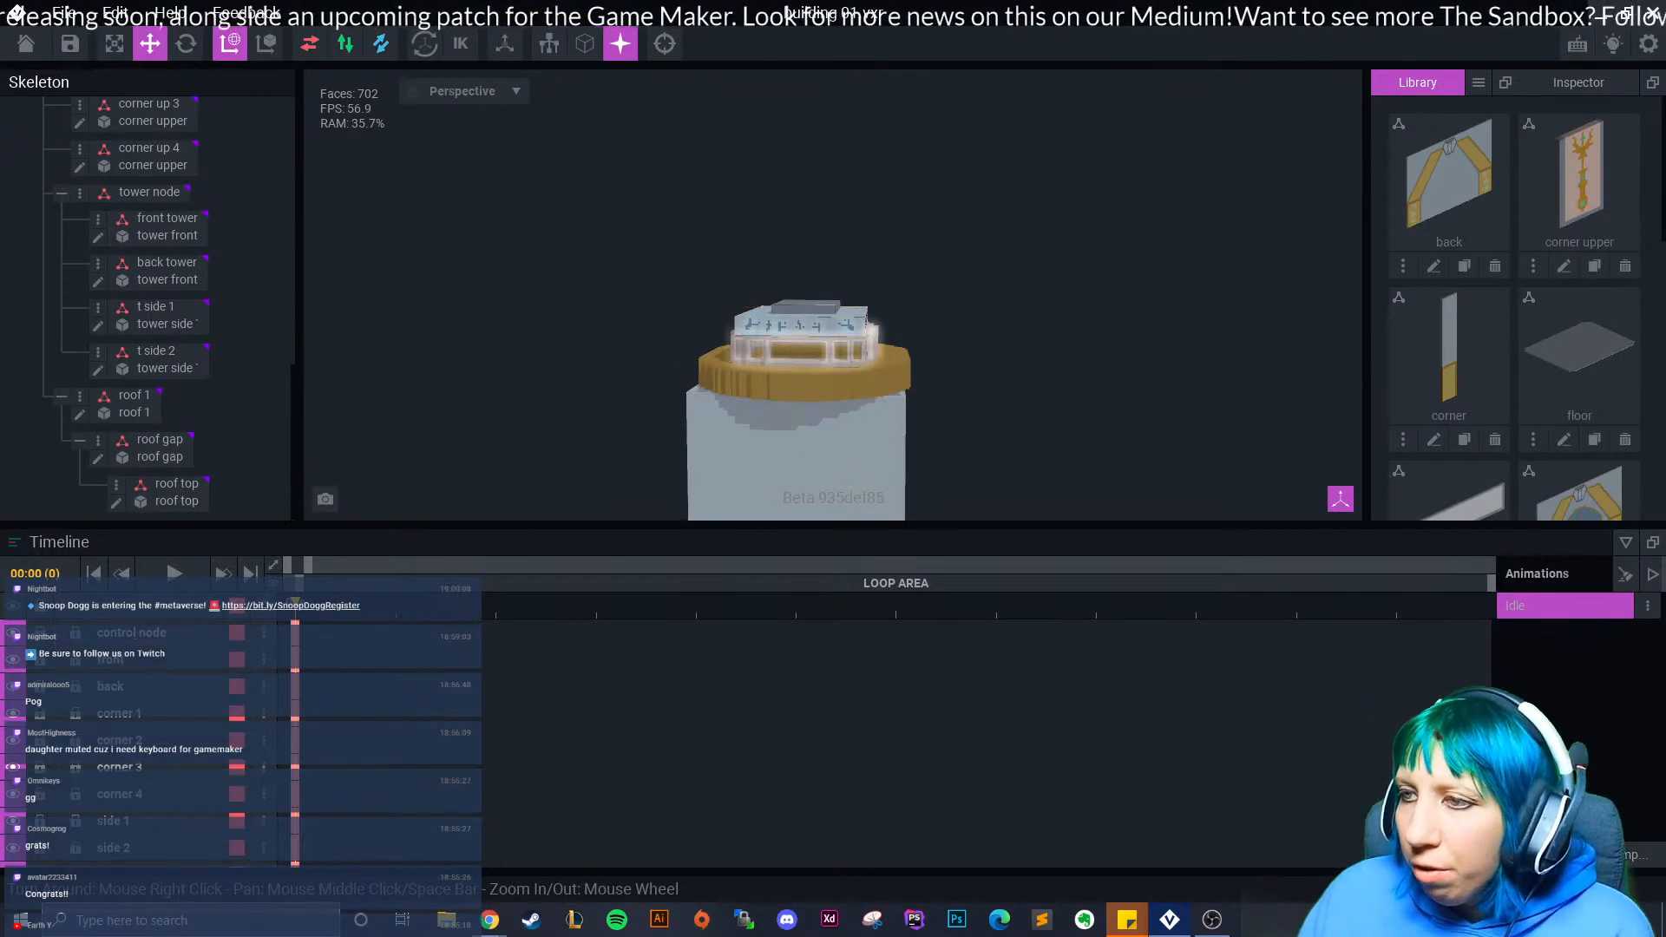
- Examine the tower's front wall, door and side windows together with the balcony around it
middle_drag(768, 451, 840, 213)
scroll(840, 226, down, 5)
middle_drag(881, 382, 931, 422)
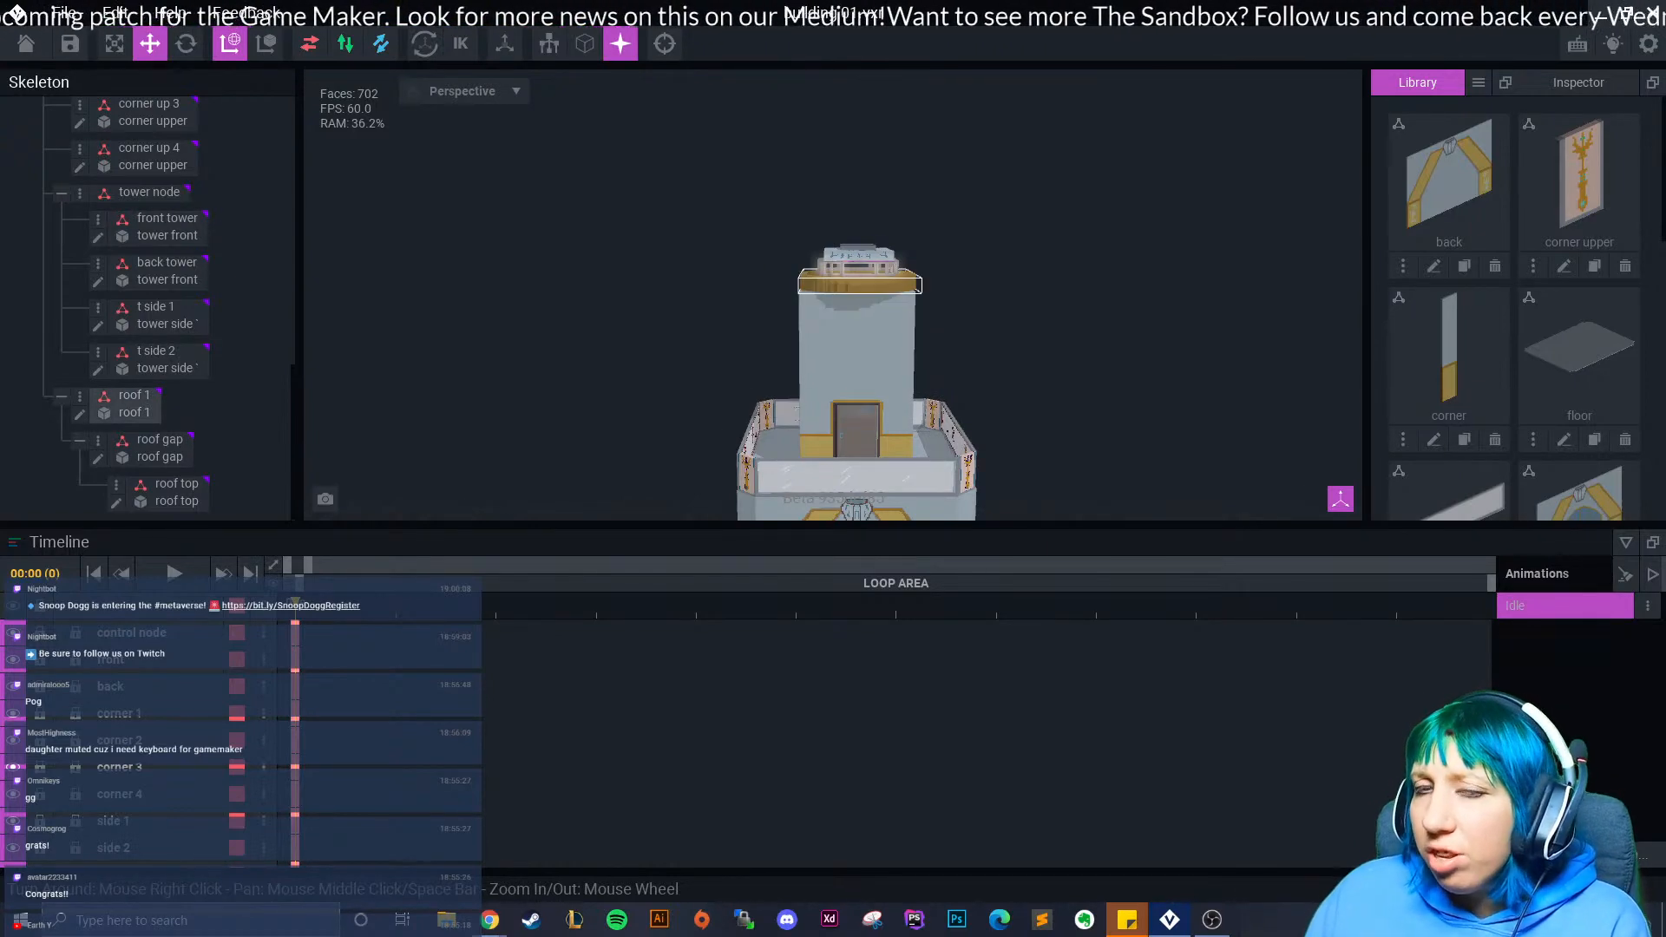
scroll(867, 391, up, 6)
right_drag(885, 493, 1007, 461)
scroll(1008, 461, up, 6)
scroll(642, 381, down, 4)
right_drag(642, 382, 757, 391)
middle_drag(815, 208, 711, 495)
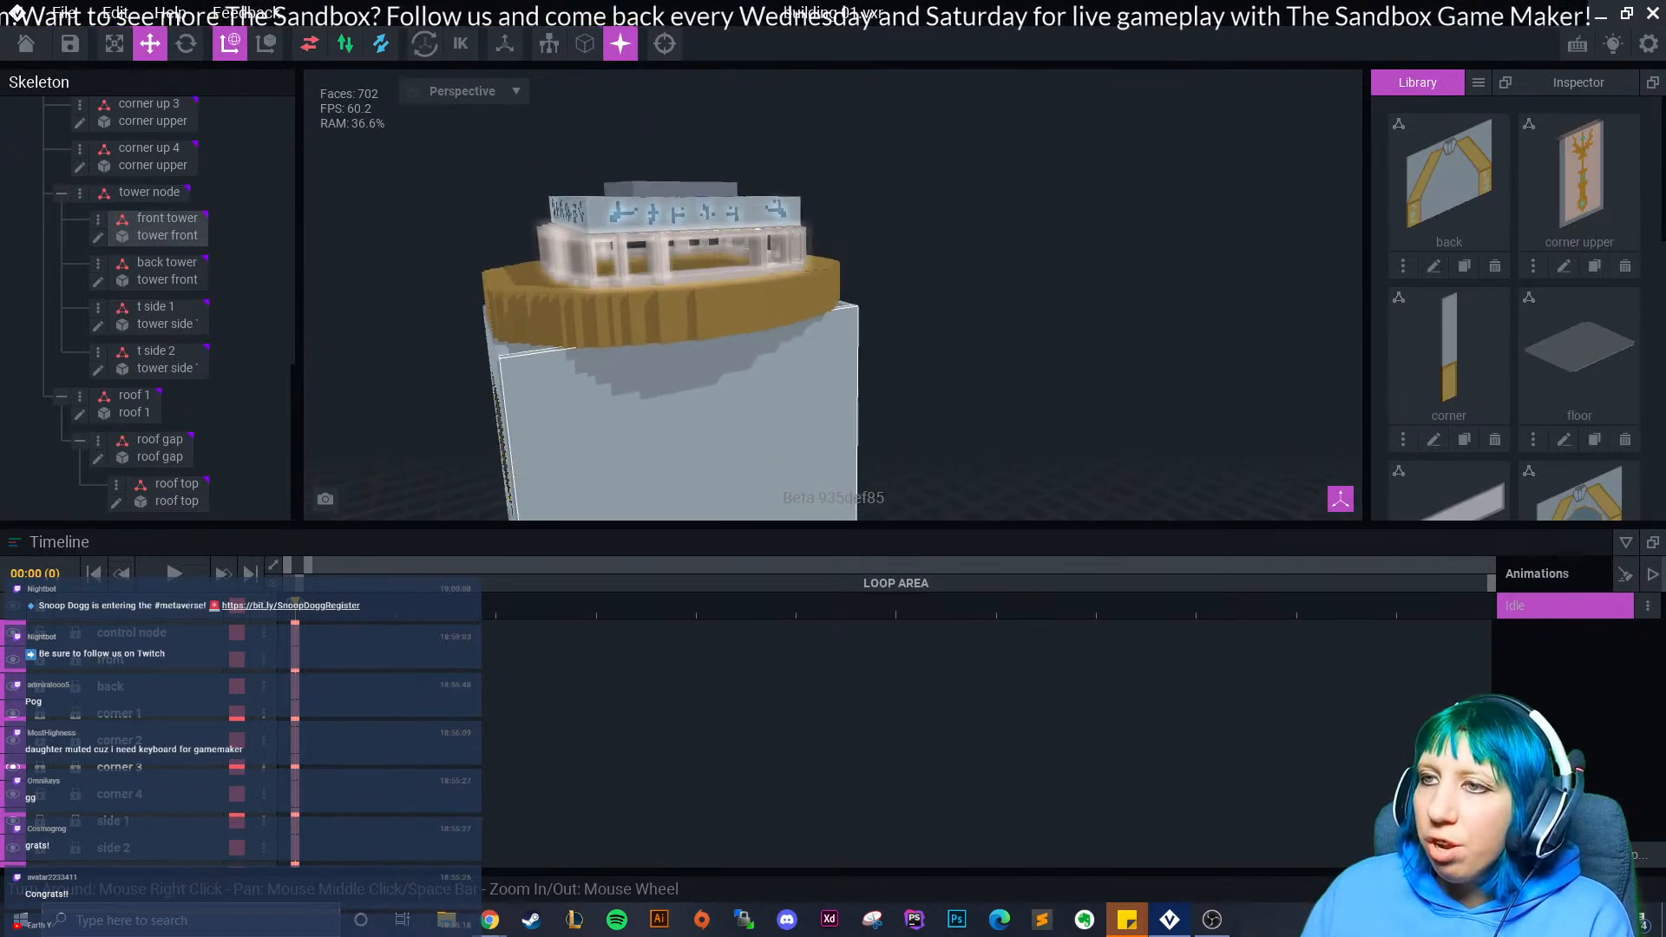
right_drag(764, 347, 721, 373)
middle_drag(721, 460, 794, 239)
middle_drag(762, 440, 852, 337)
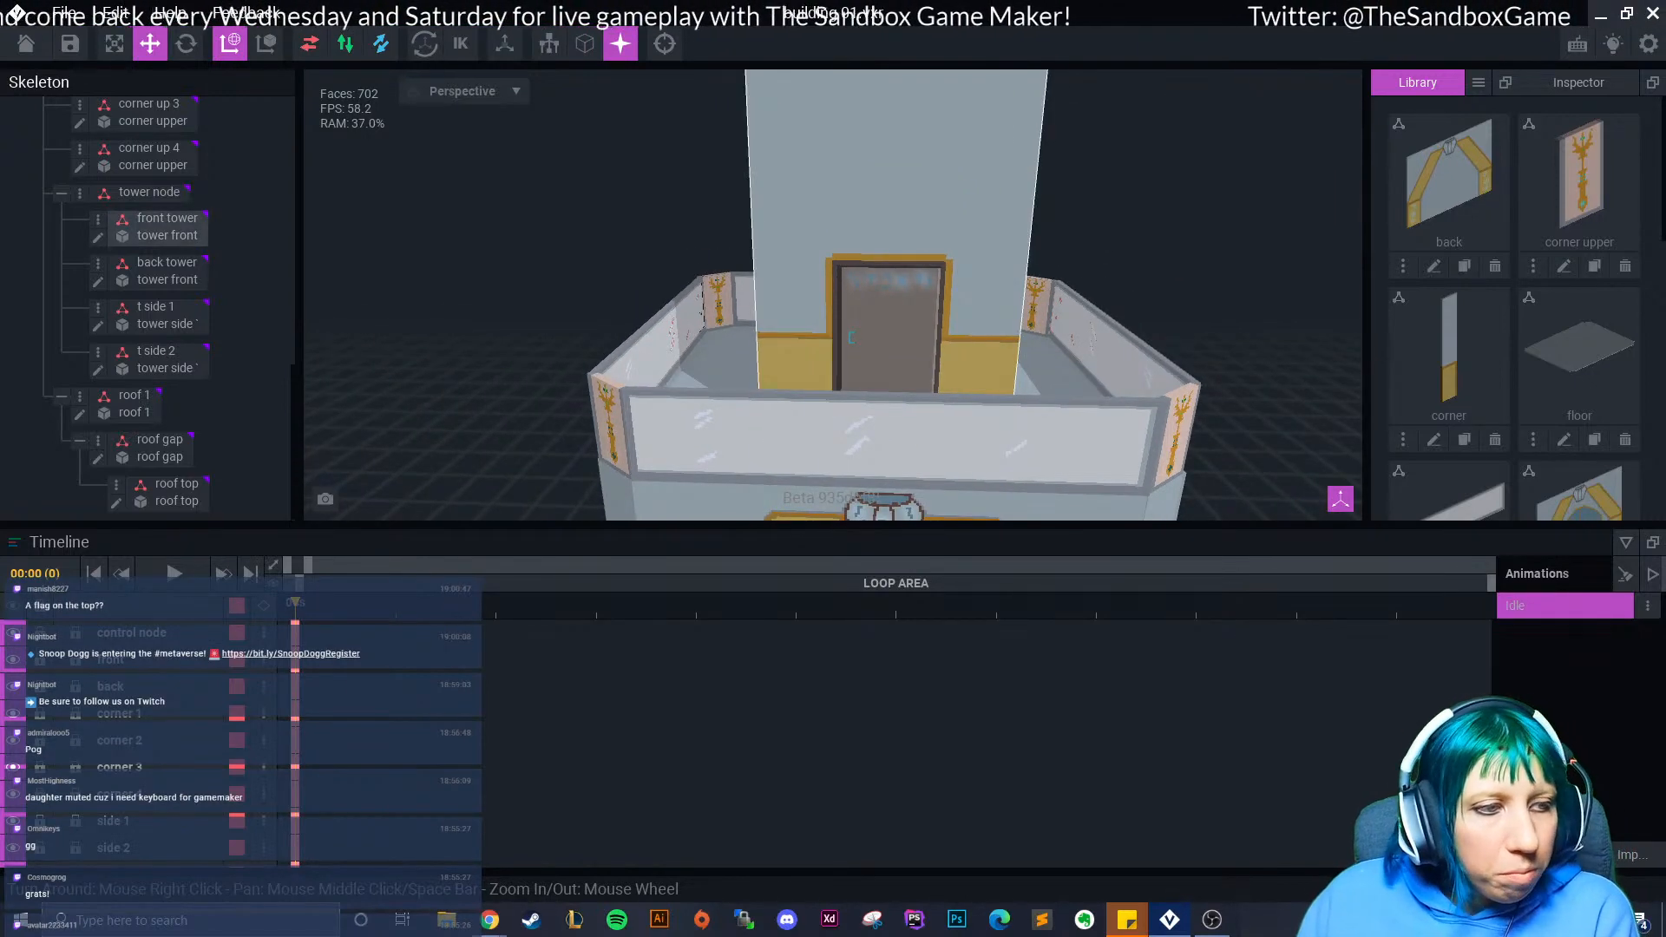
scroll(851, 337, down, 5)
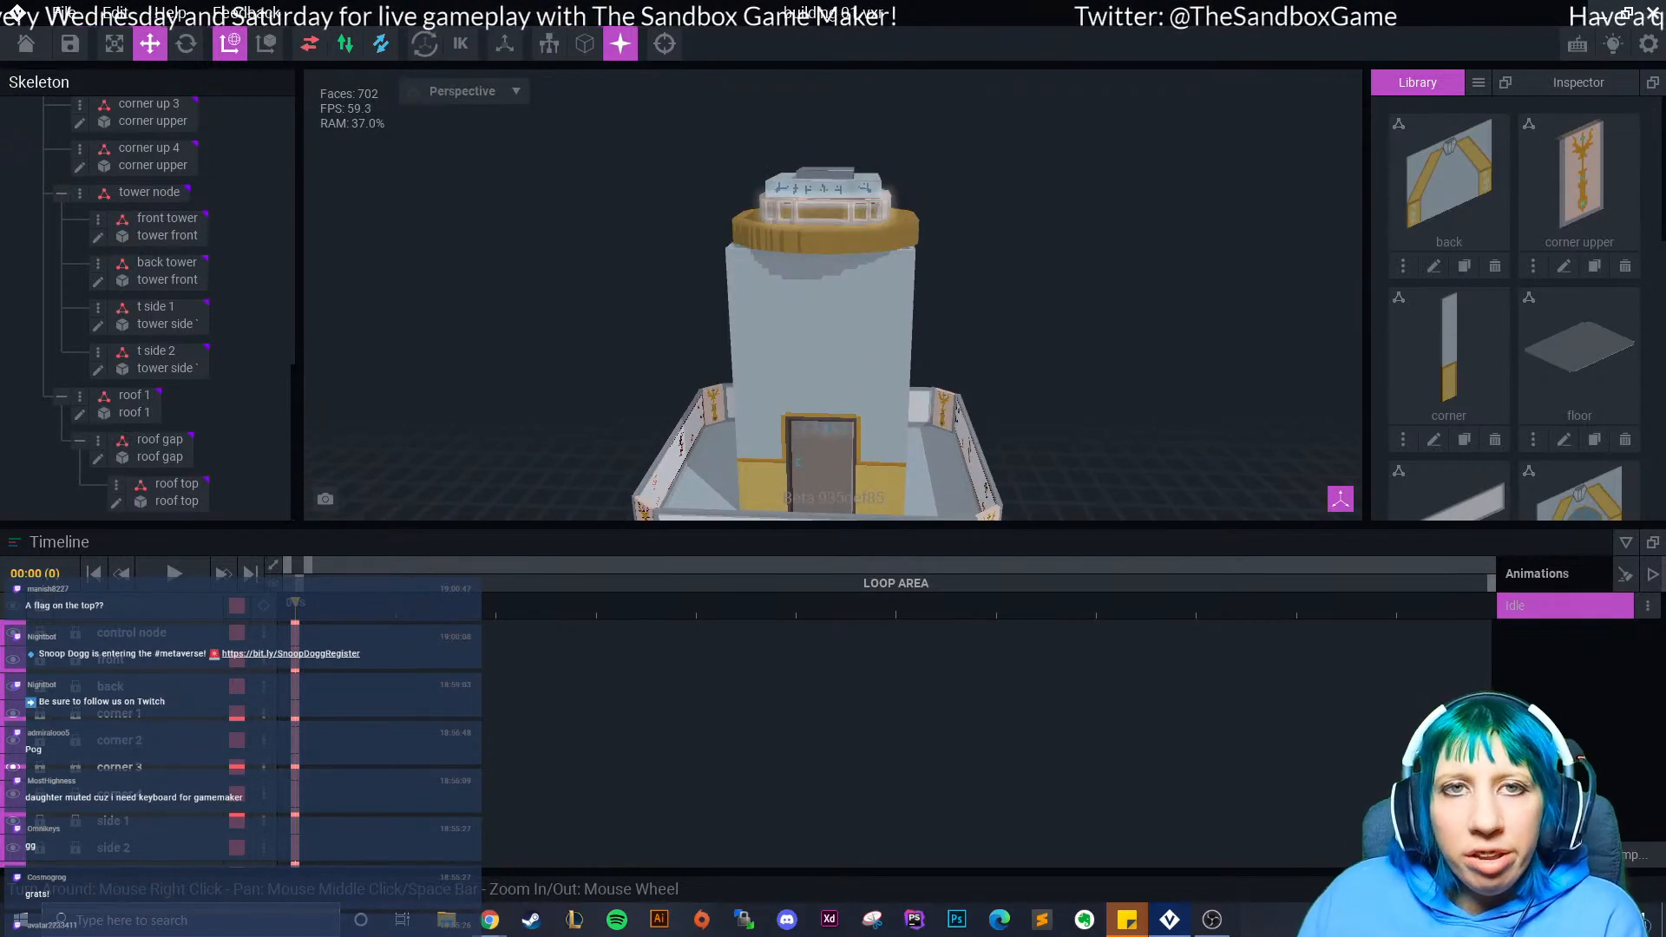
scroll(797, 463, up, 6)
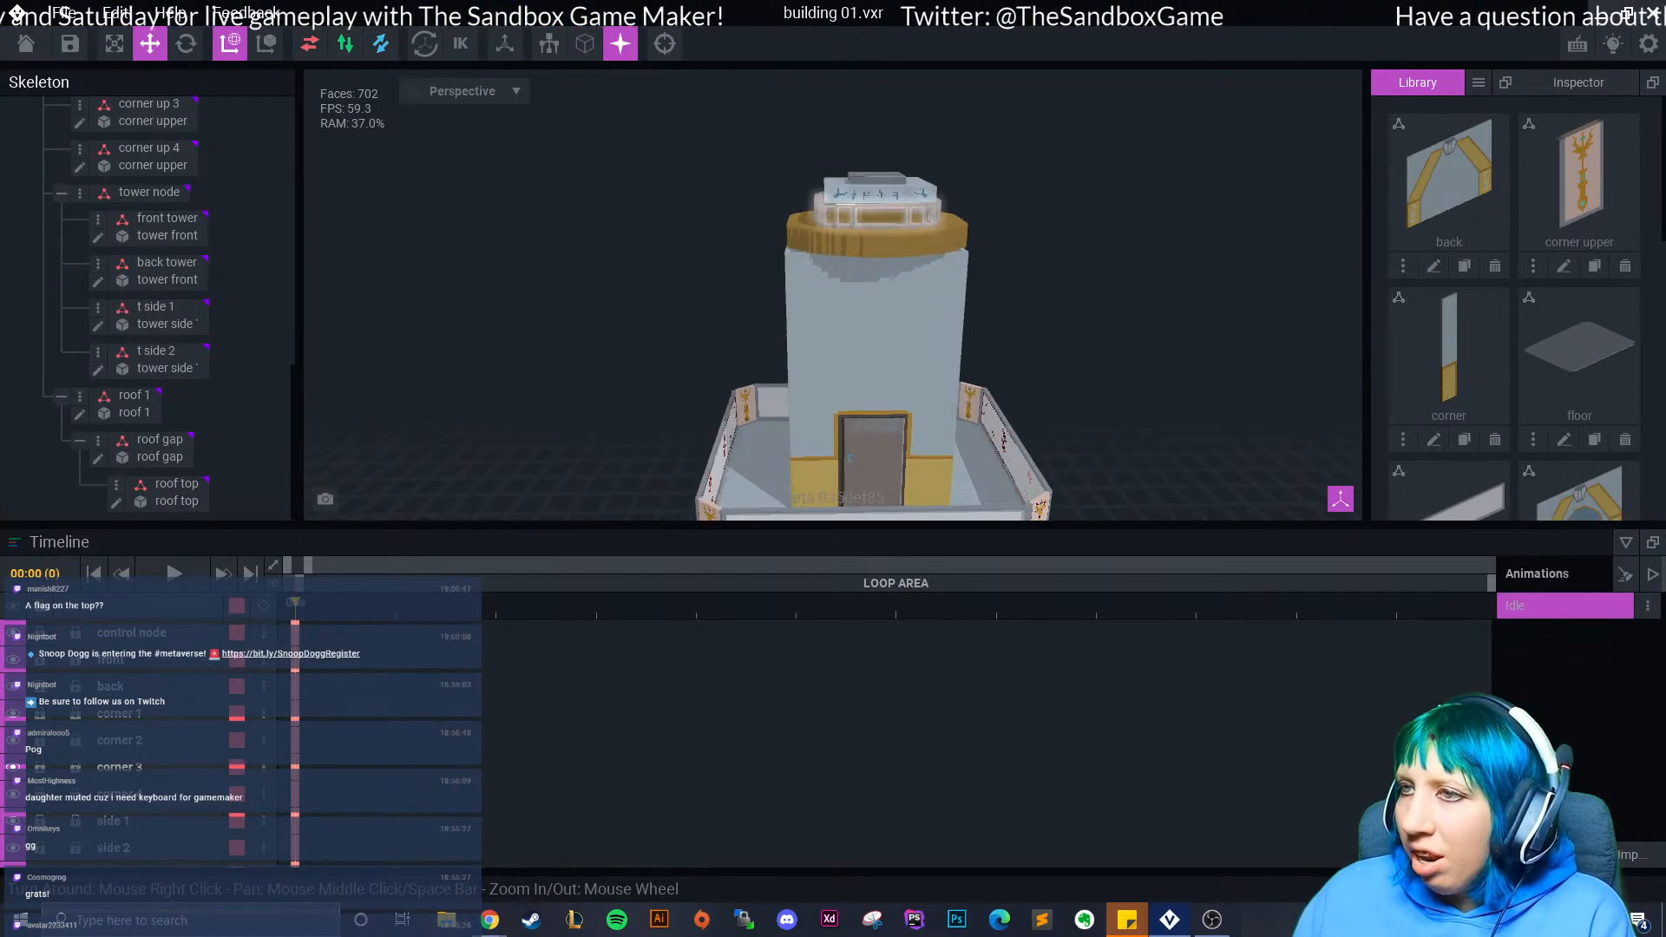
scroll(464, 396, down, 8)
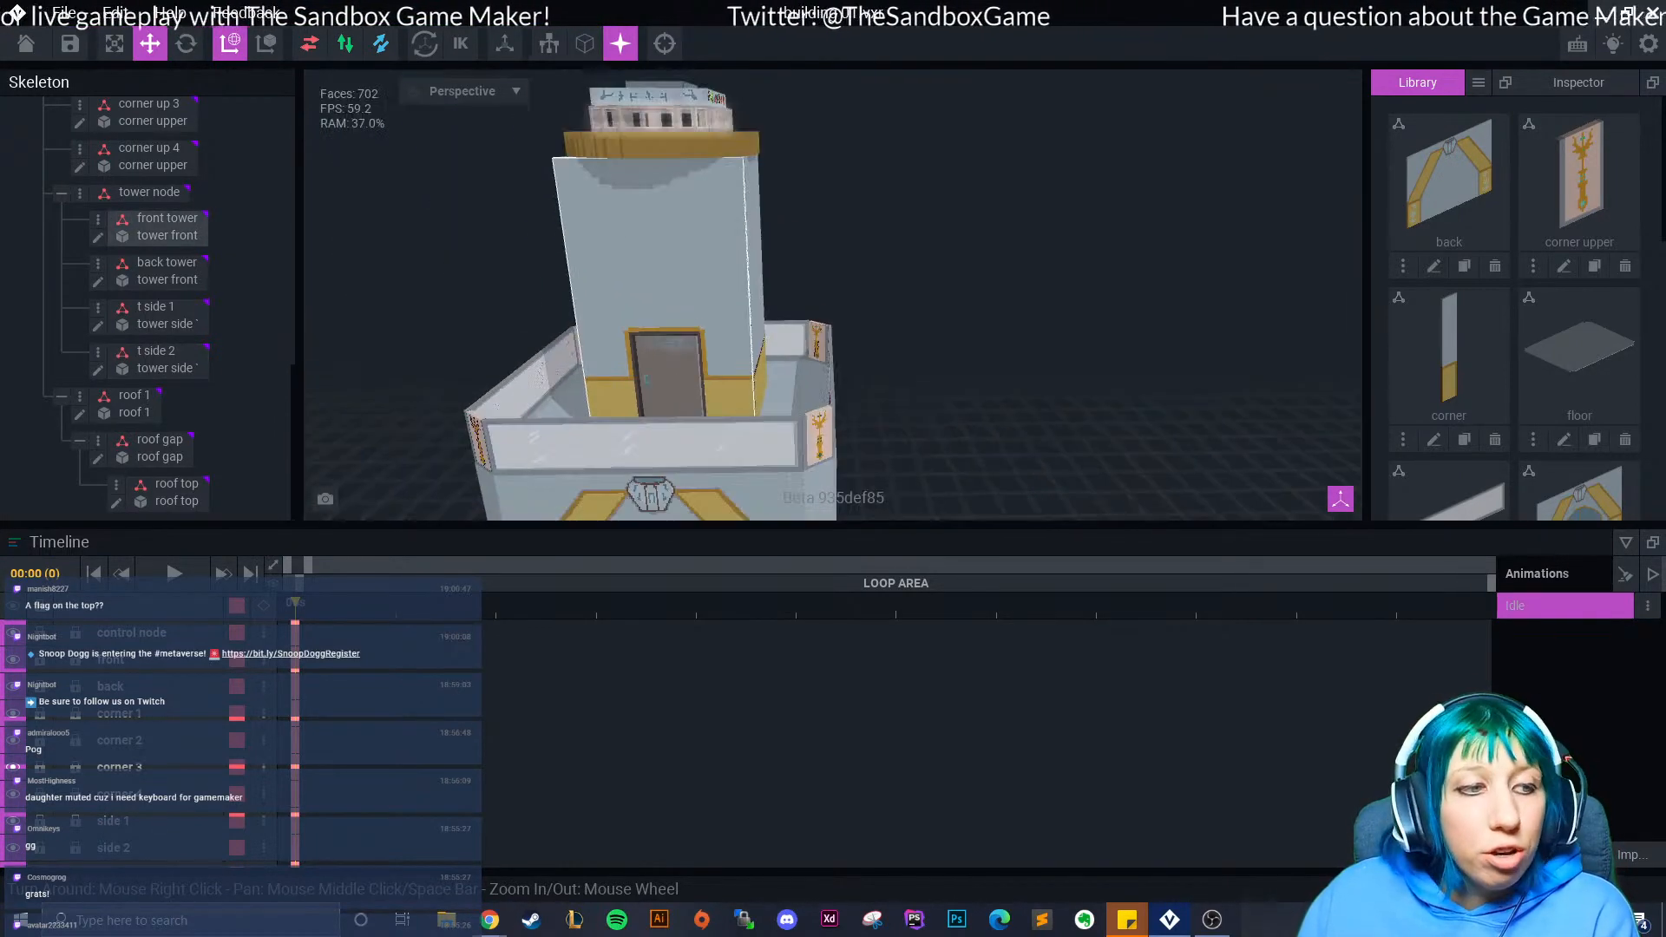
scroll(775, 489, up, 6)
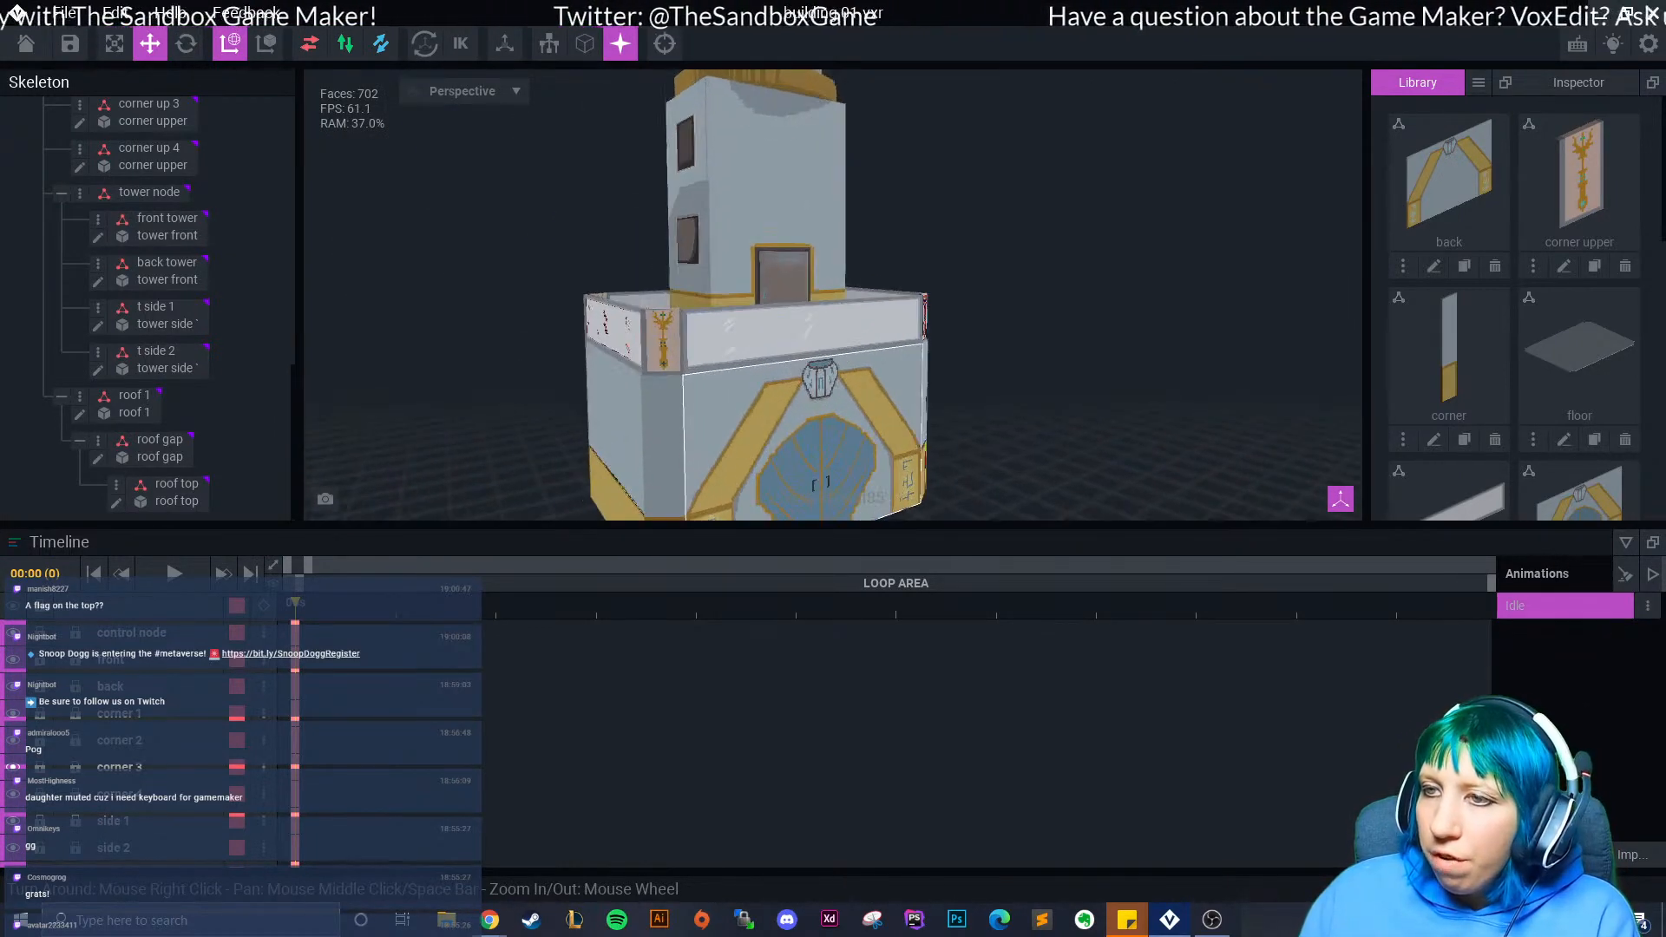
- Review the building from the roof top down to the arched entrance and the ornamented upper corners
middle_drag(773, 252, 729, 486)
right_drag(733, 243, 773, 299)
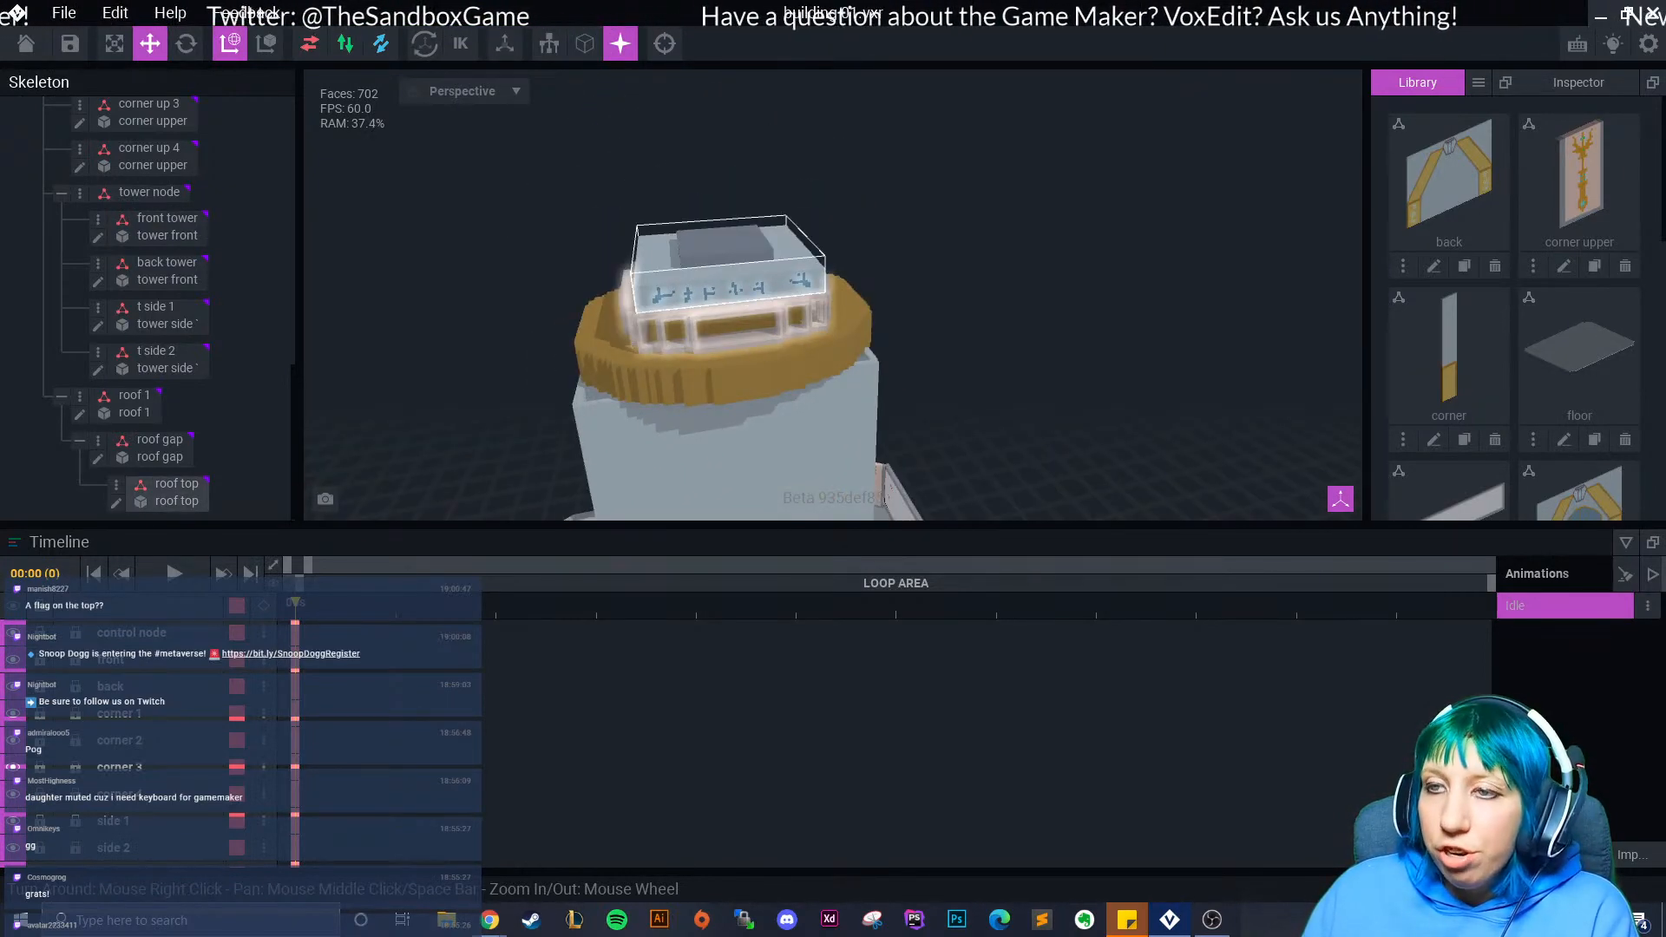
middle_drag(742, 486, 686, 269)
right_drag(695, 398, 786, 369)
middle_drag(755, 406, 768, 252)
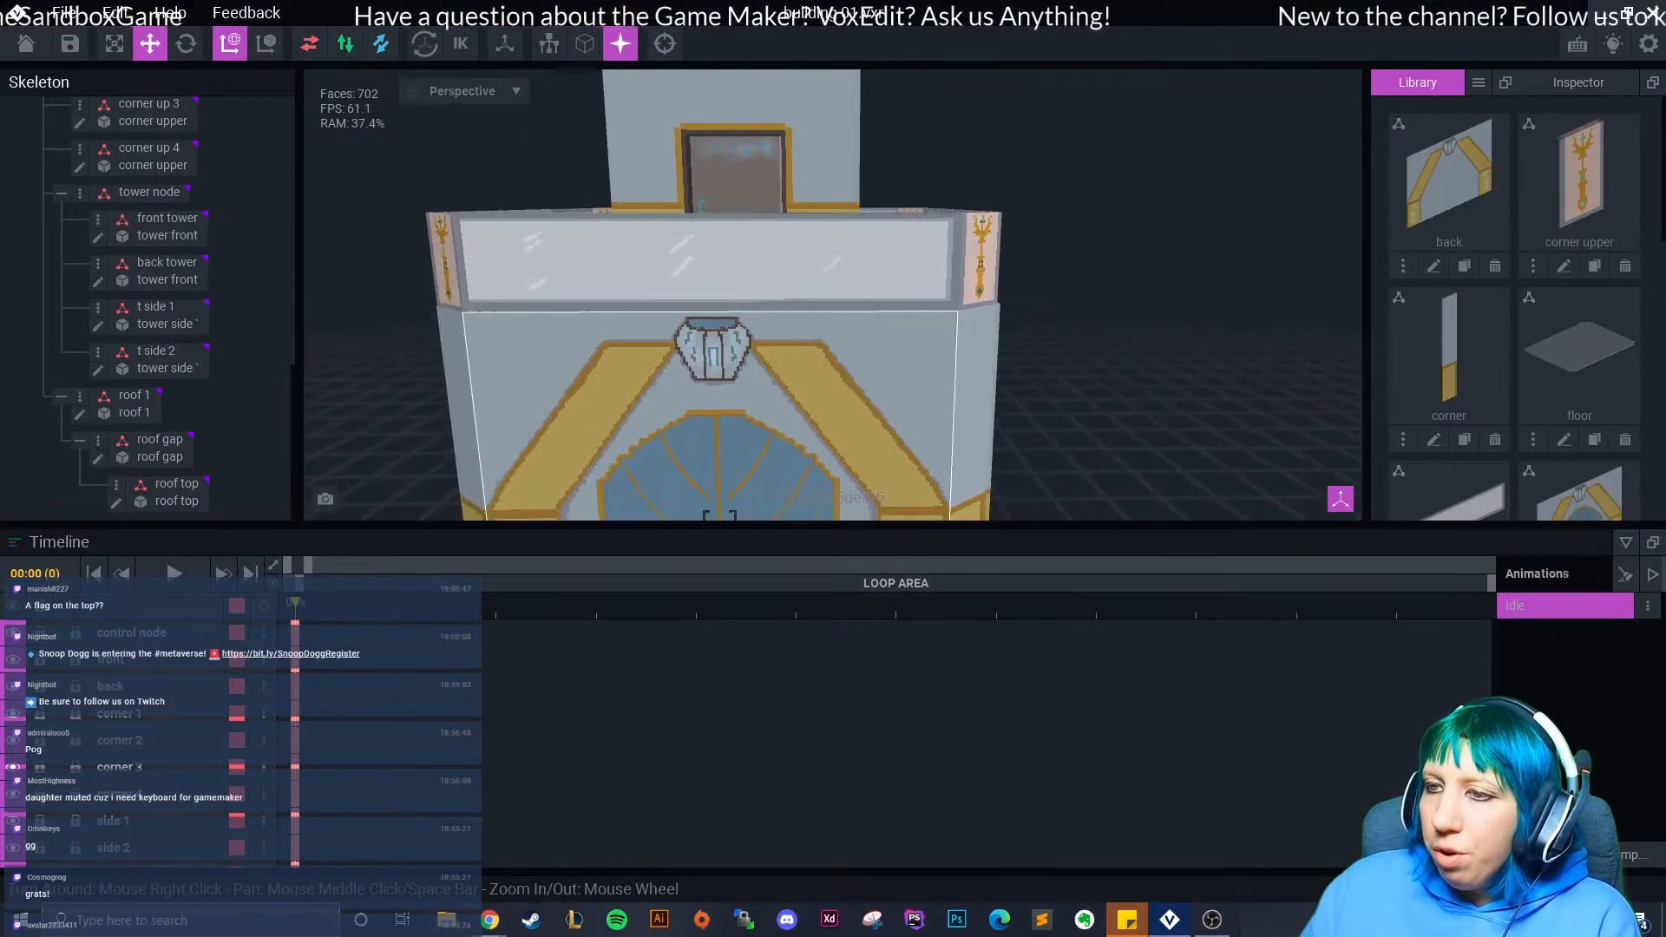
scroll(755, 406, down, 2)
right_drag(768, 408, 724, 424)
middle_drag(725, 423, 668, 295)
right_drag(772, 406, 833, 410)
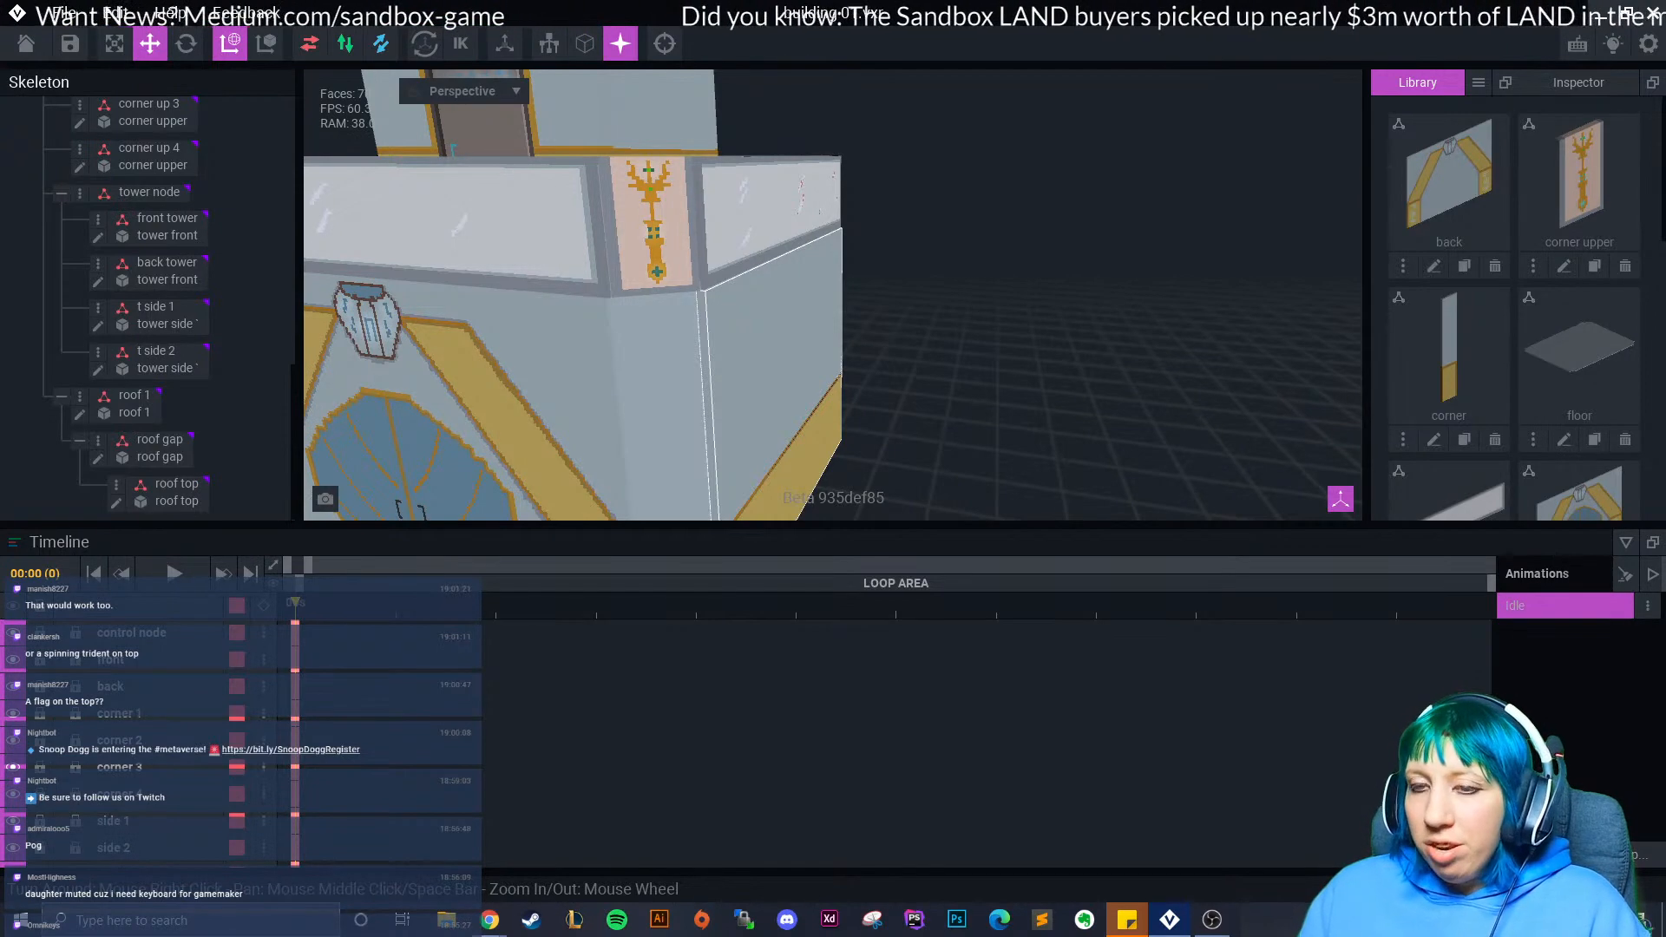
scroll(763, 330, down, 2)
right_drag(764, 329, 820, 373)
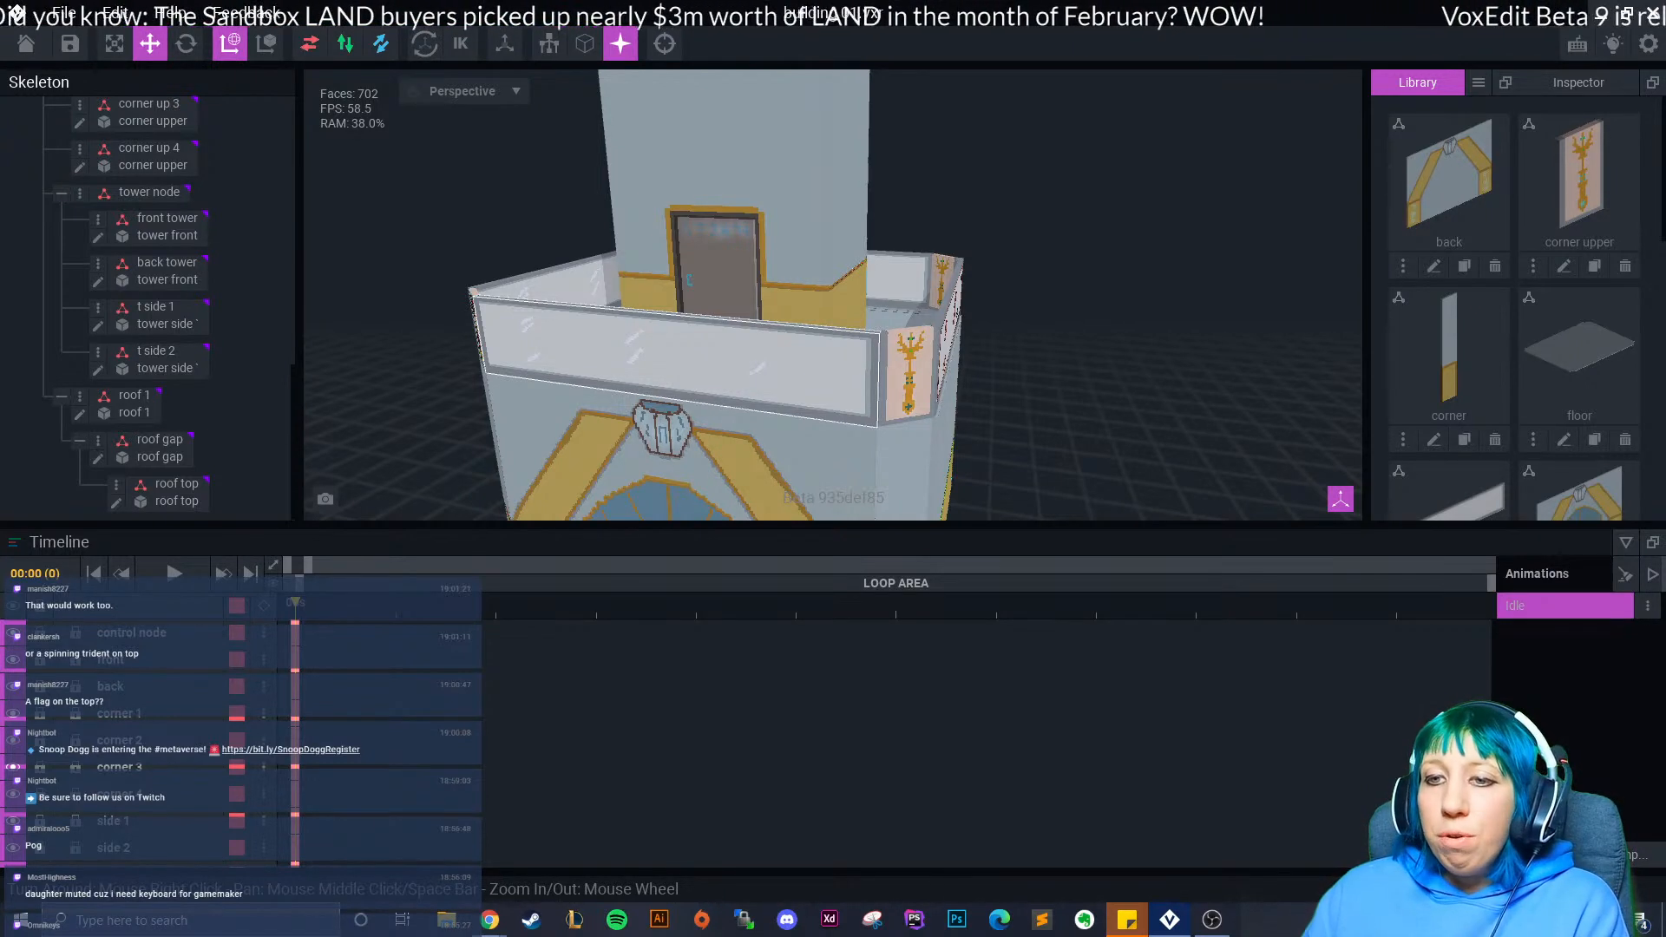
scroll(755, 329, down, 5)
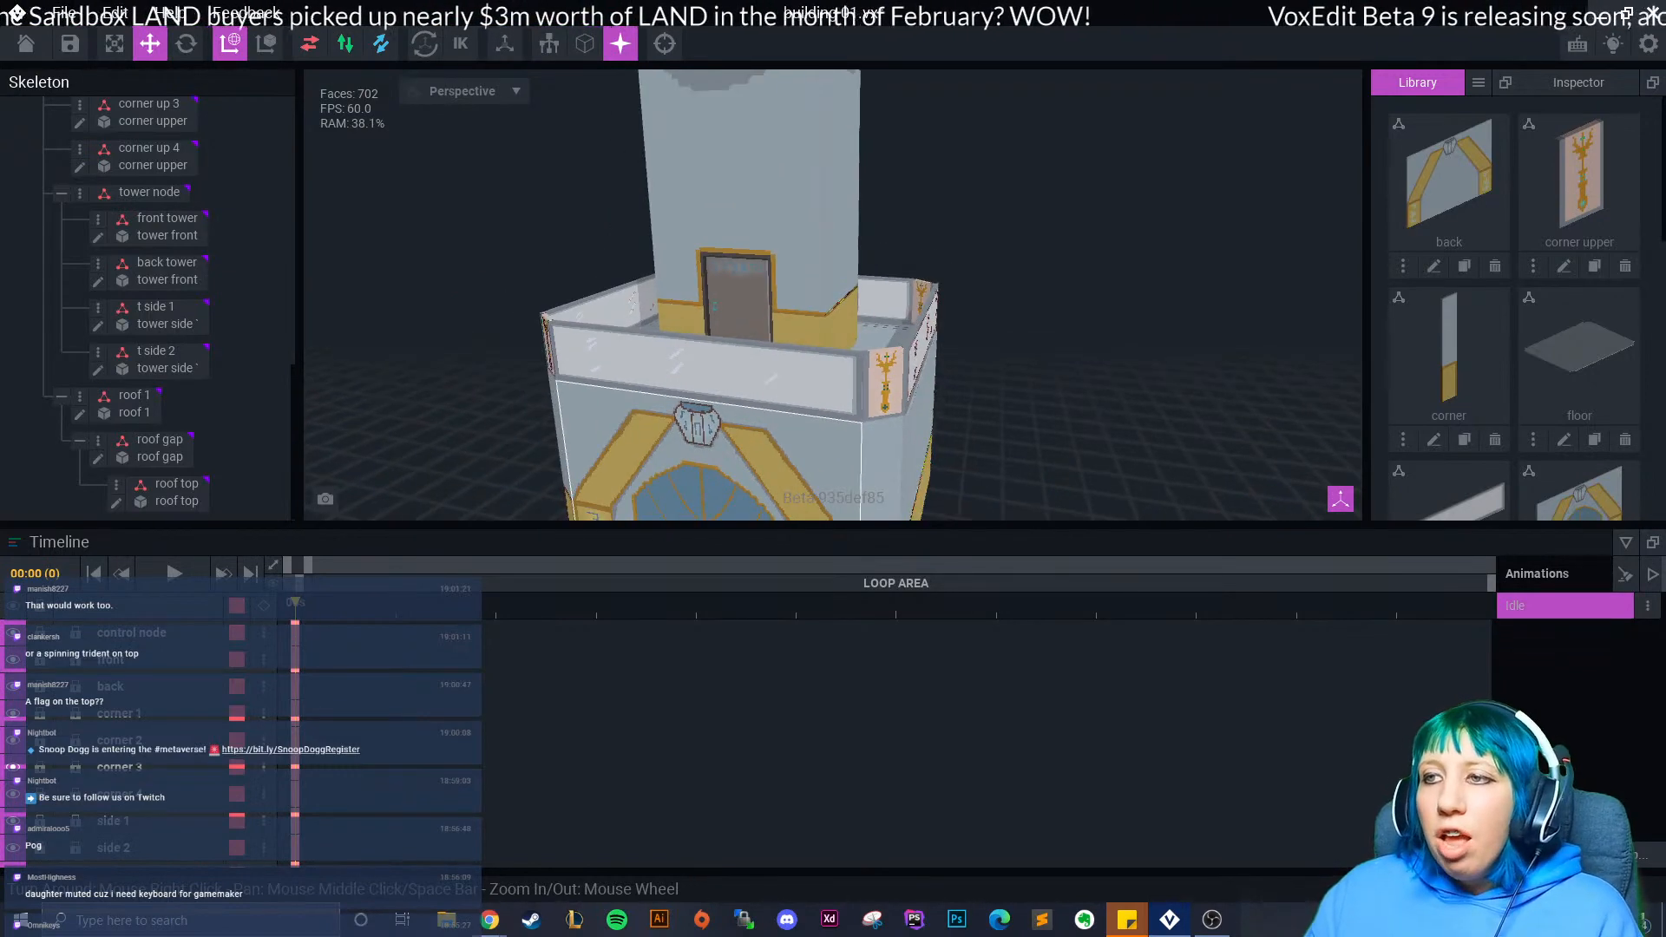
- Examine the balcony floor, railings and tower base from above and from the sides
right_drag(752, 389, 990, 390)
scroll(859, 399, up, 6)
scroll(773, 395, down, 4)
right_drag(749, 248, 512, 295)
right_drag(681, 273, 750, 248)
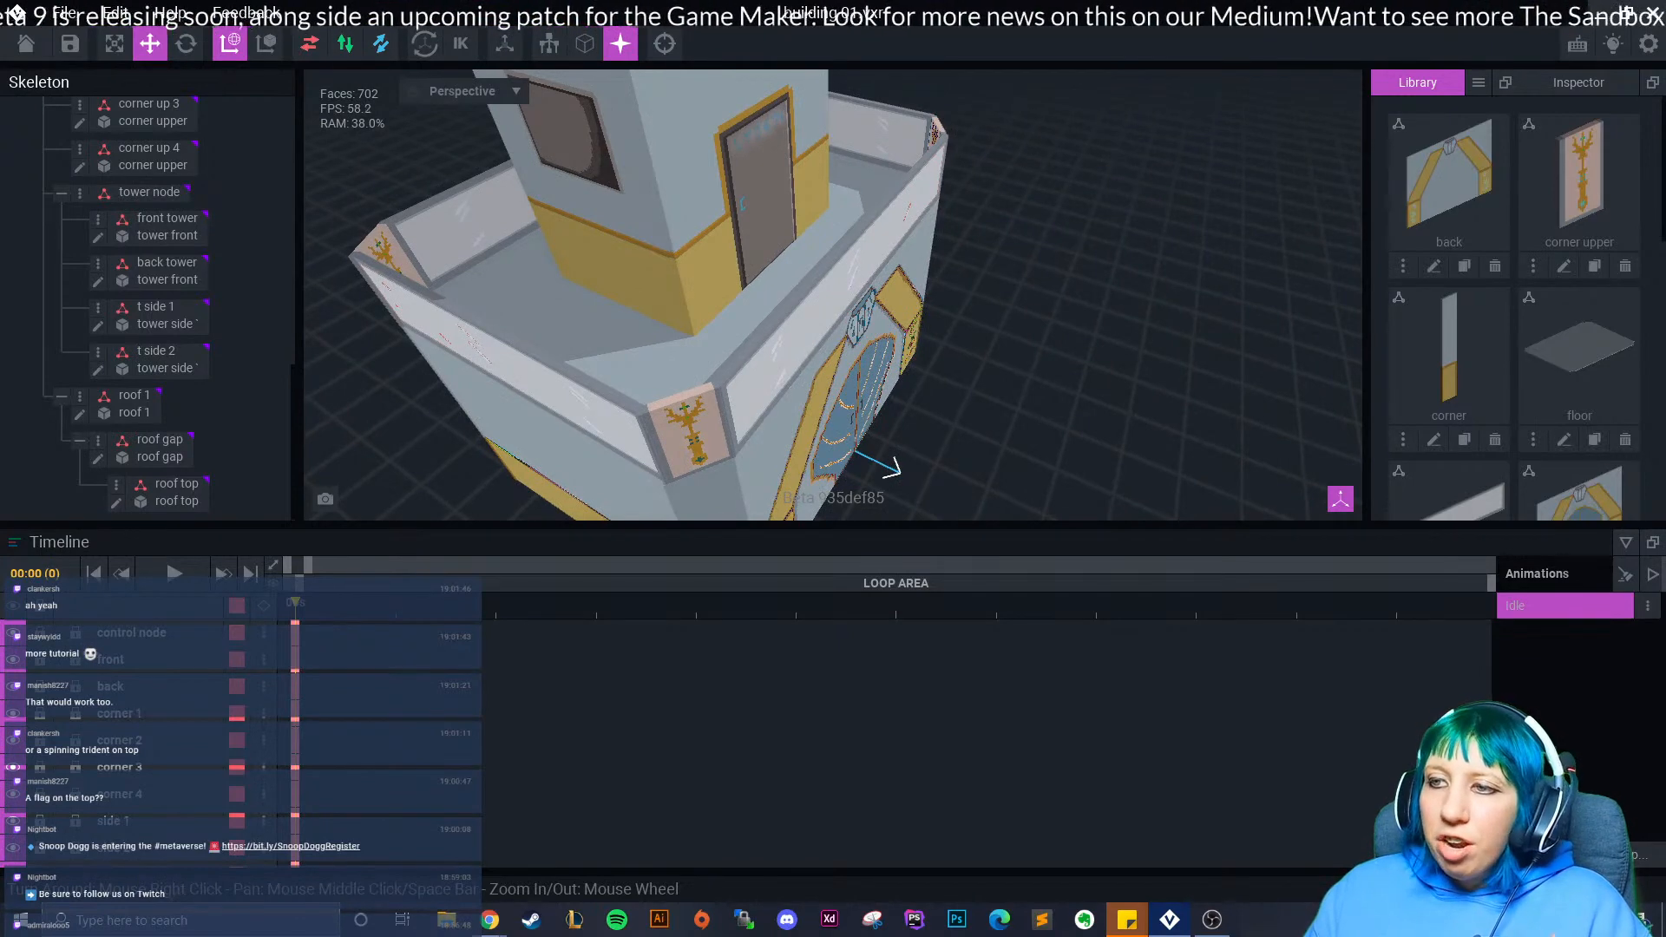
right_drag(742, 204, 724, 260)
scroll(727, 269, down, 8)
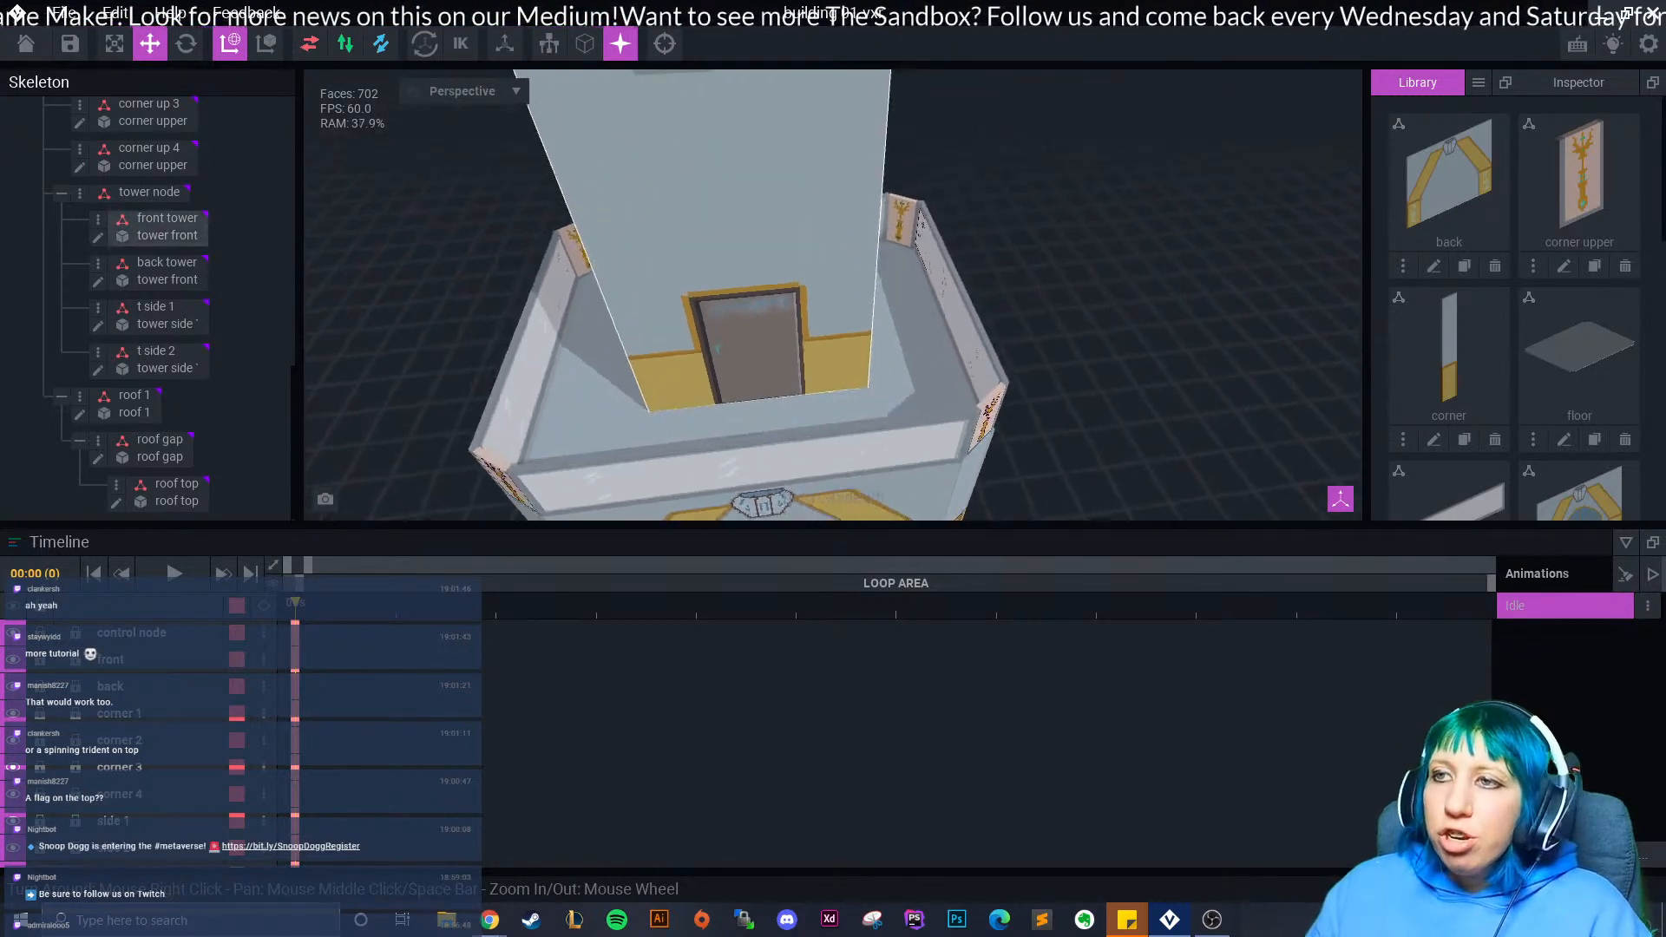
scroll(727, 276, up, 3)
scroll(727, 278, up, 3)
right_drag(726, 347, 683, 417)
scroll(716, 381, down, 4)
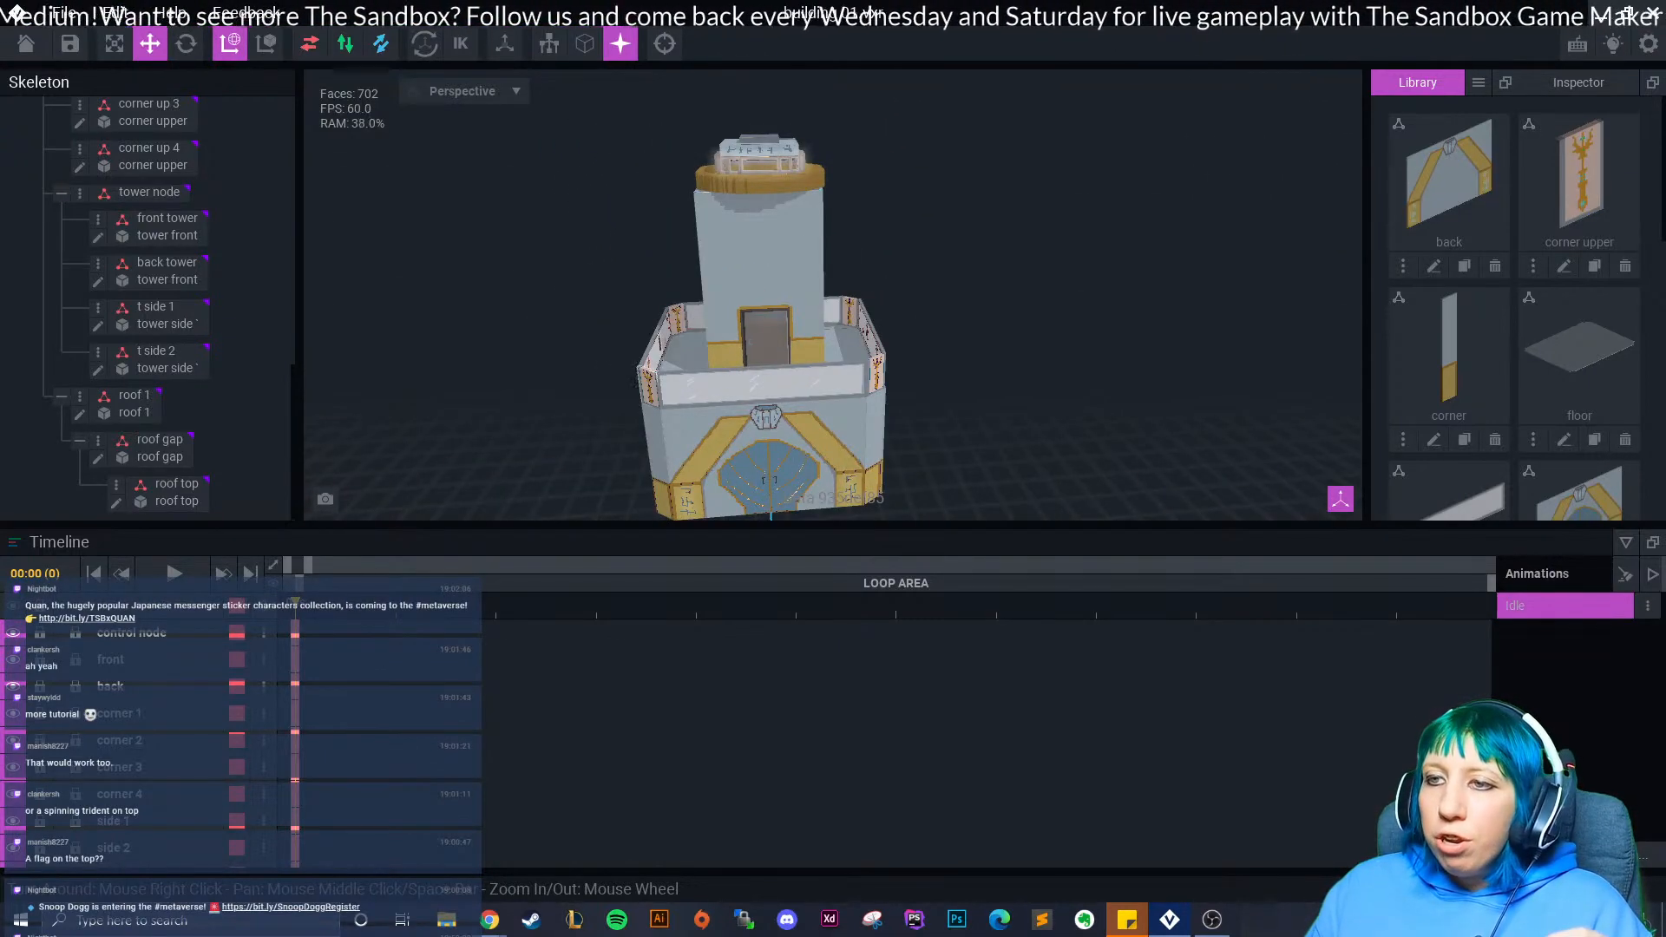
scroll(816, 330, up, 3)
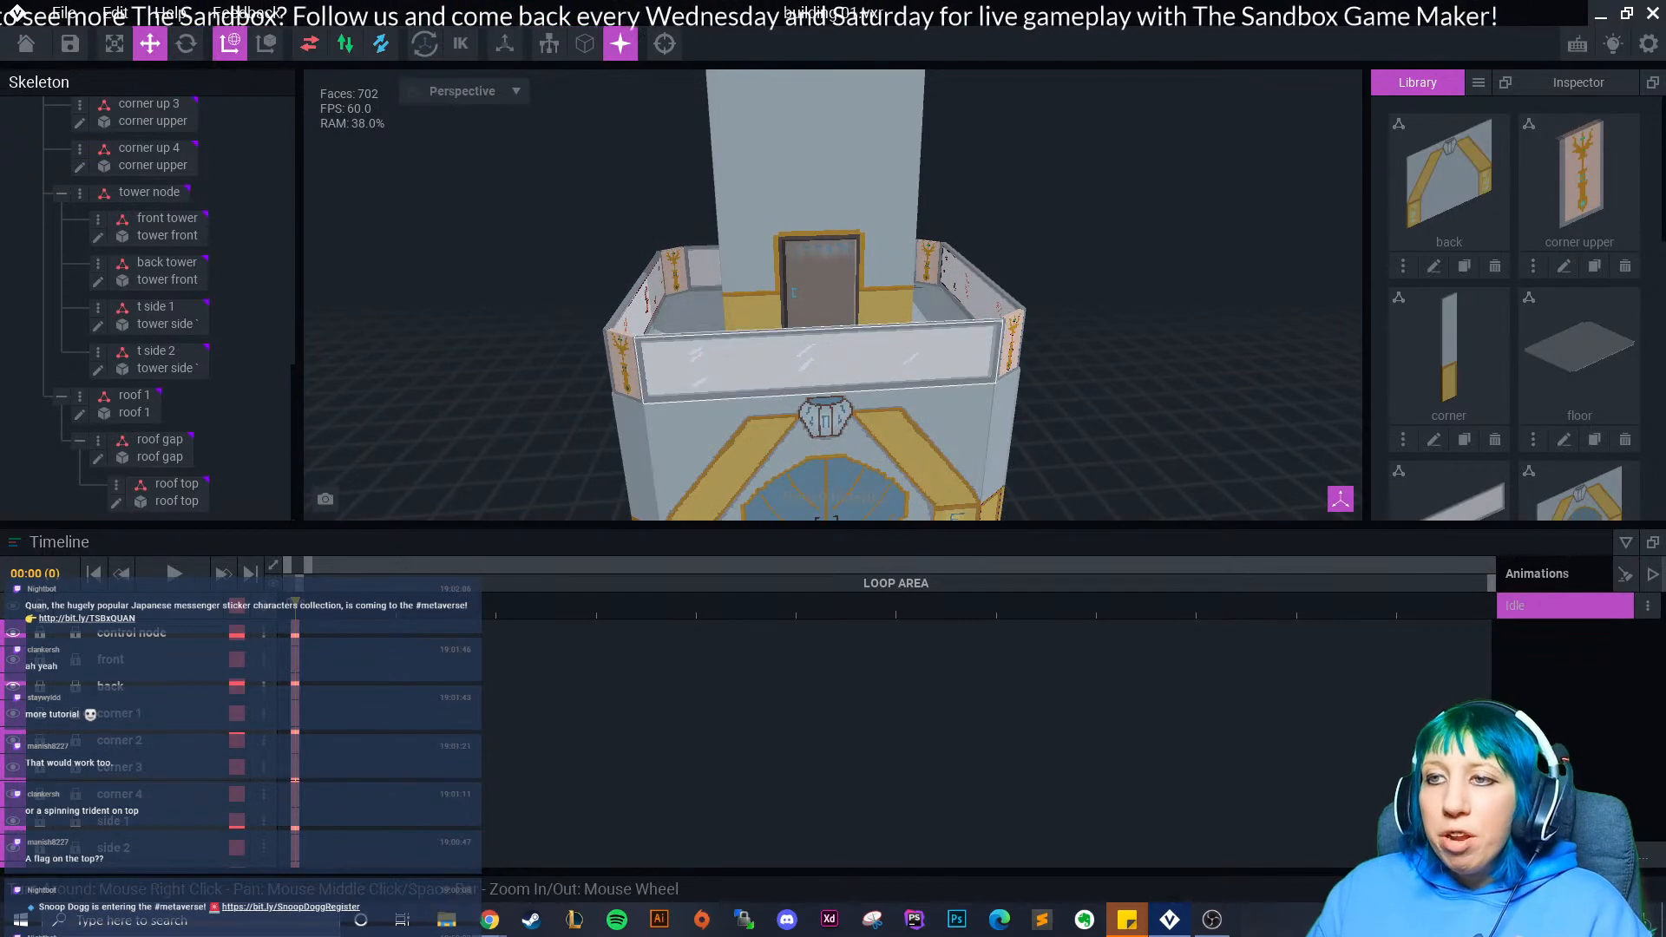
scroll(816, 330, down, 3)
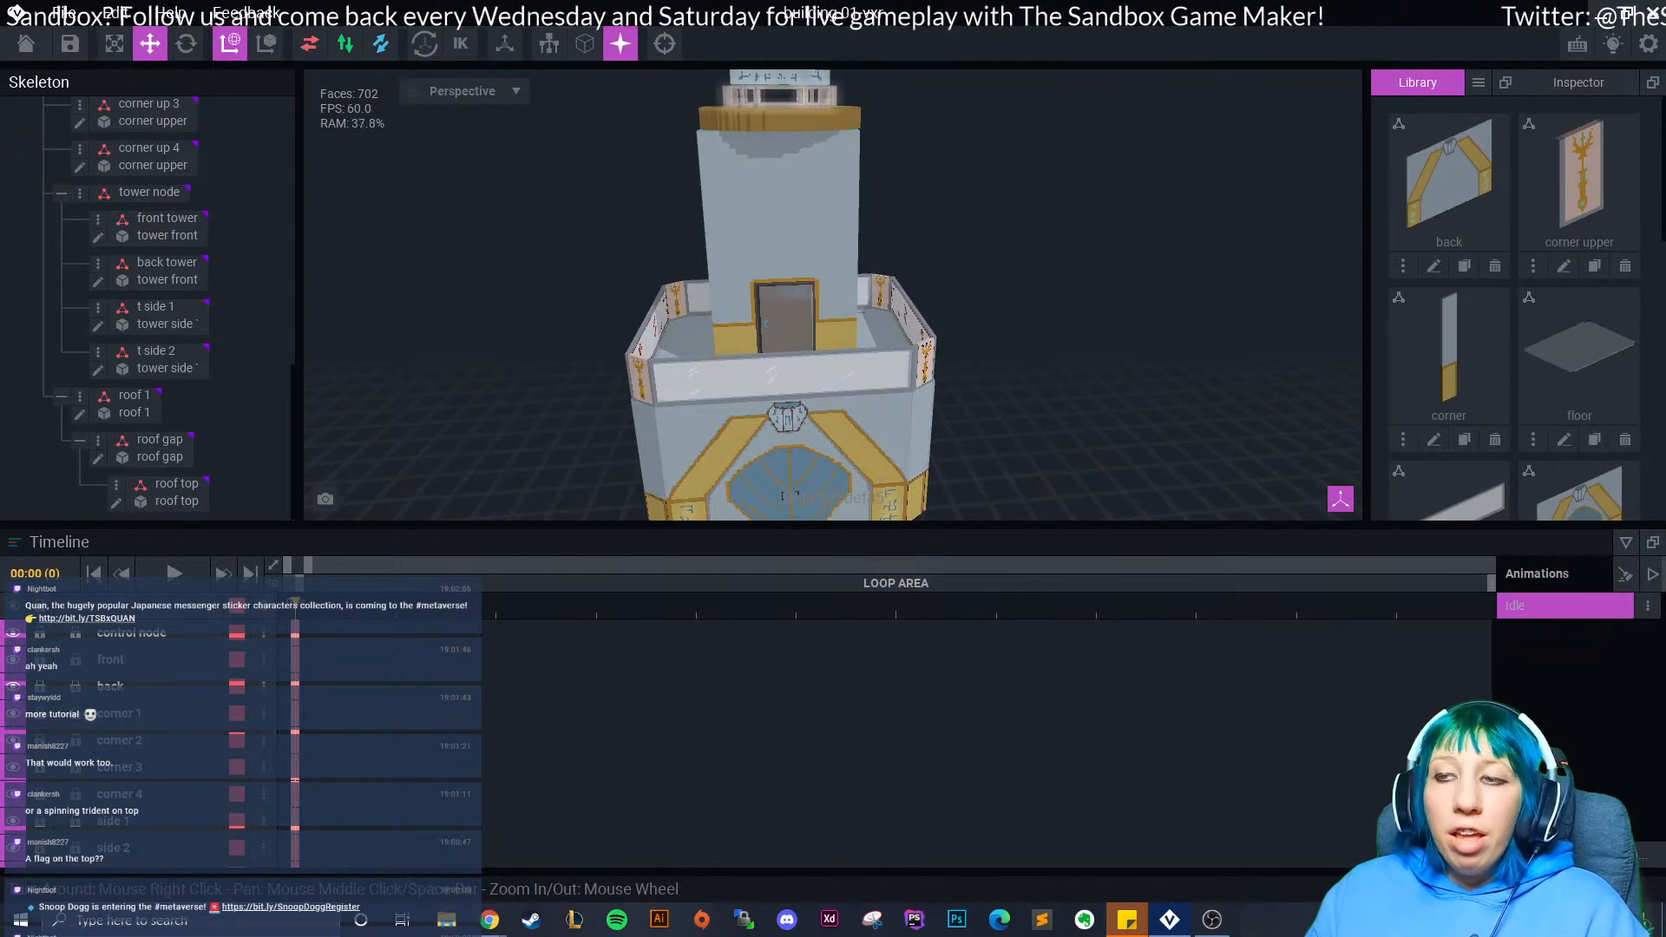
scroll(782, 497, down, 3)
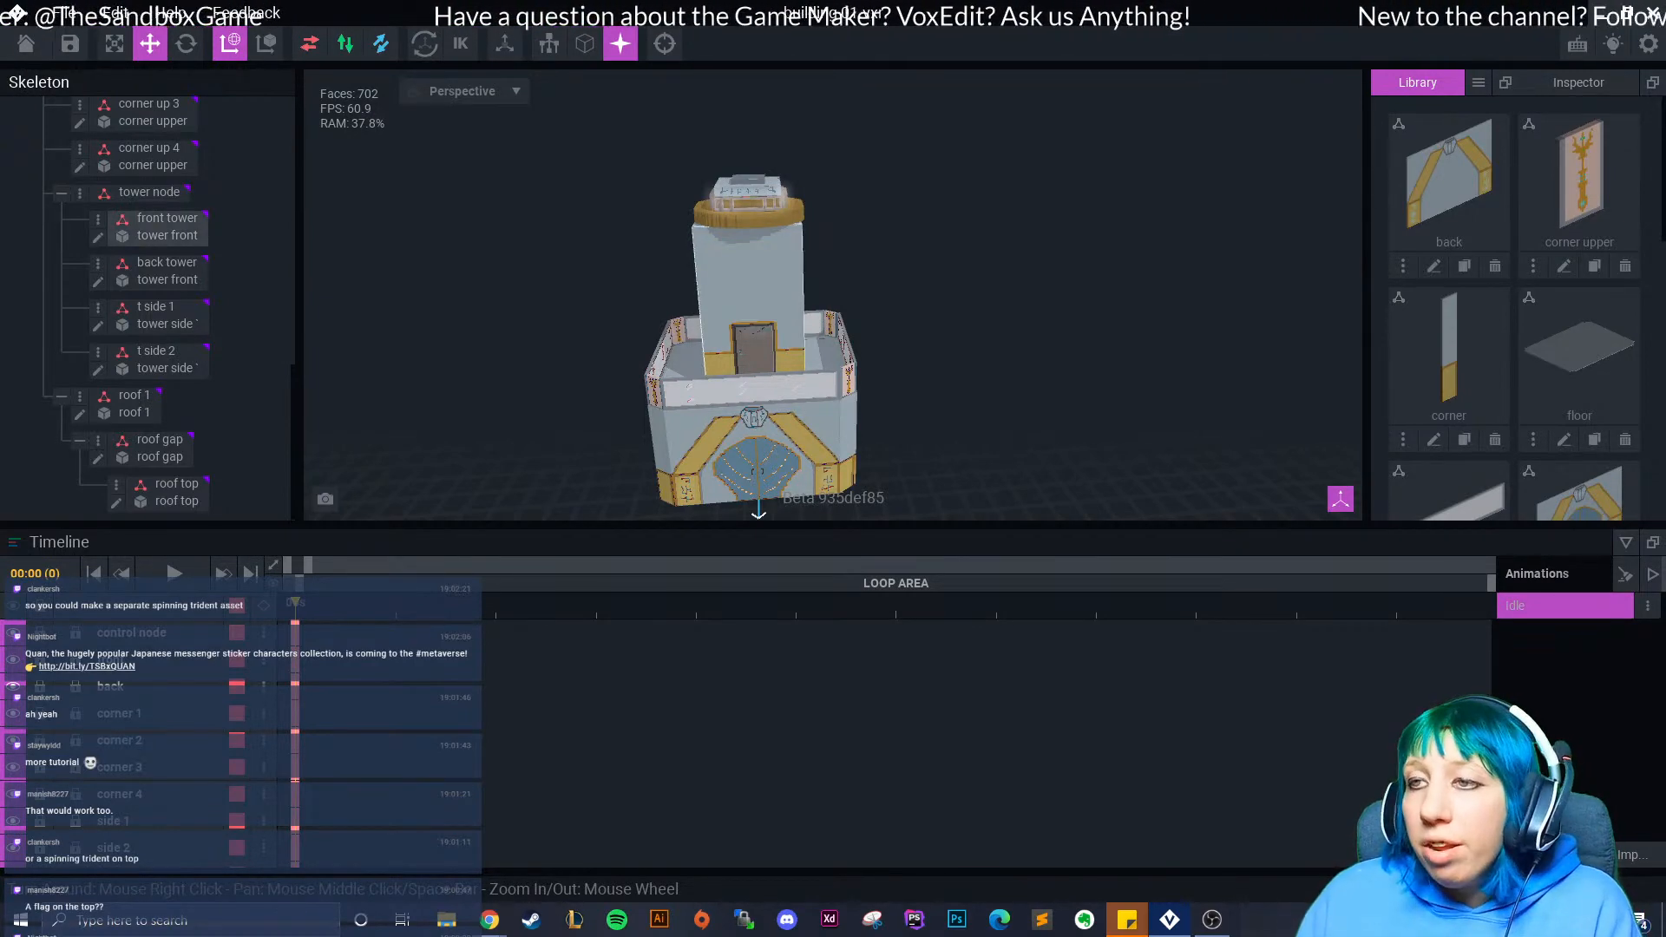
scroll(790, 296, up, 4)
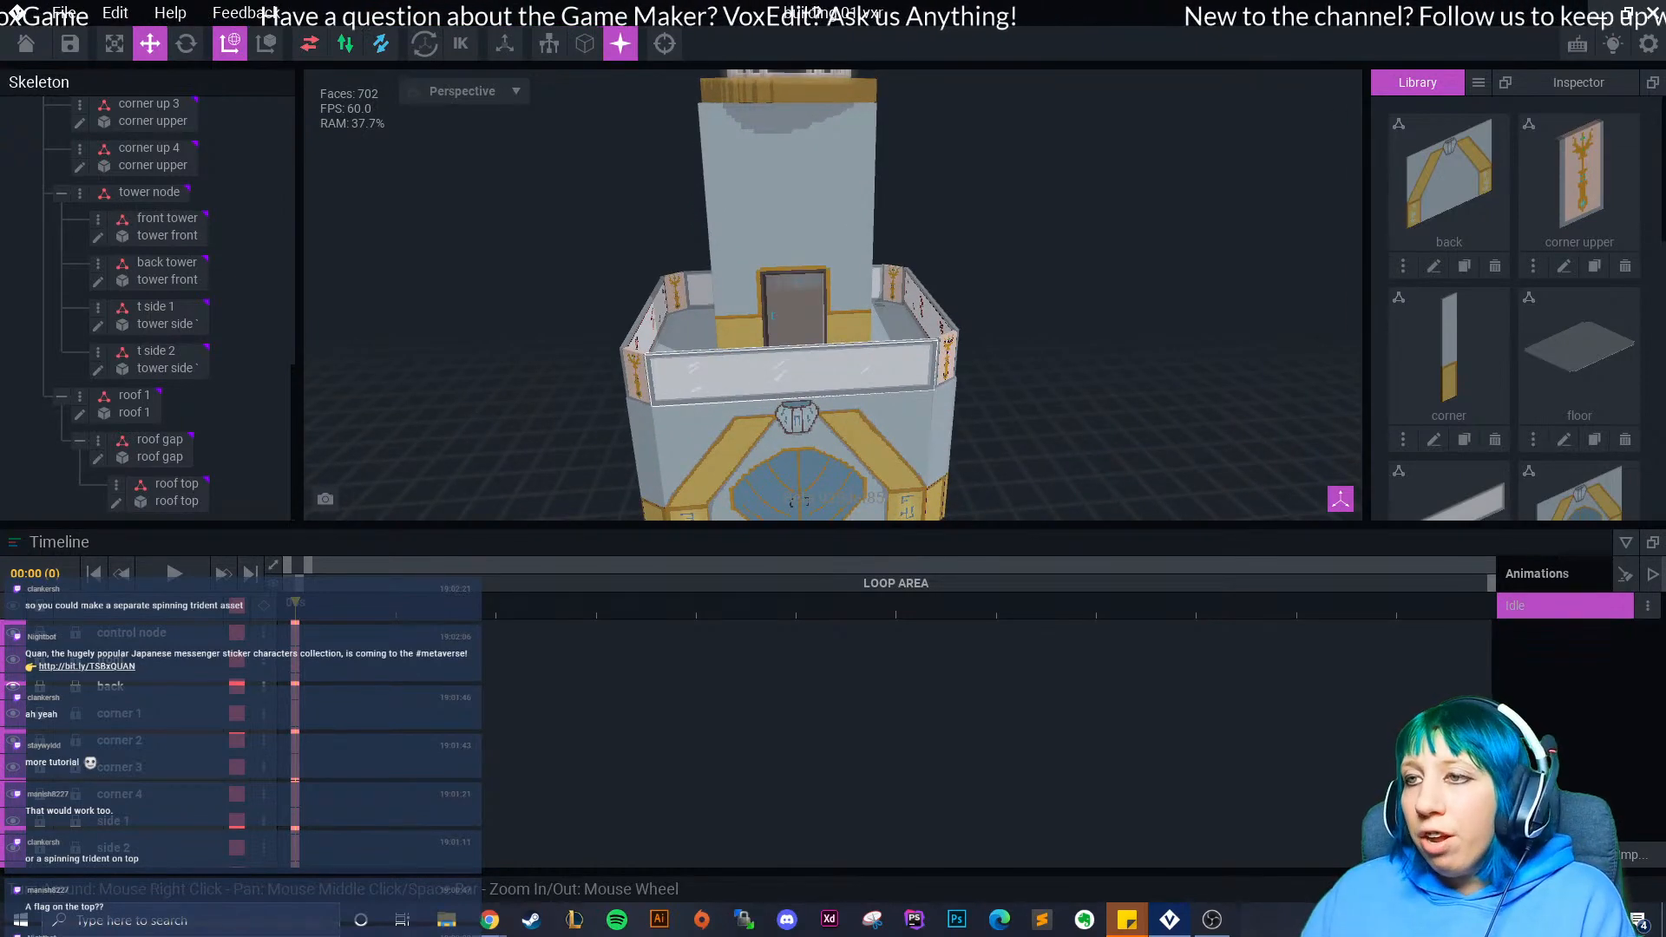
scroll(808, 345, down, 4)
mouse_move(808, 346)
right_down()
mouse_move(729, 346)
mouse_move(803, 347)
right_up()
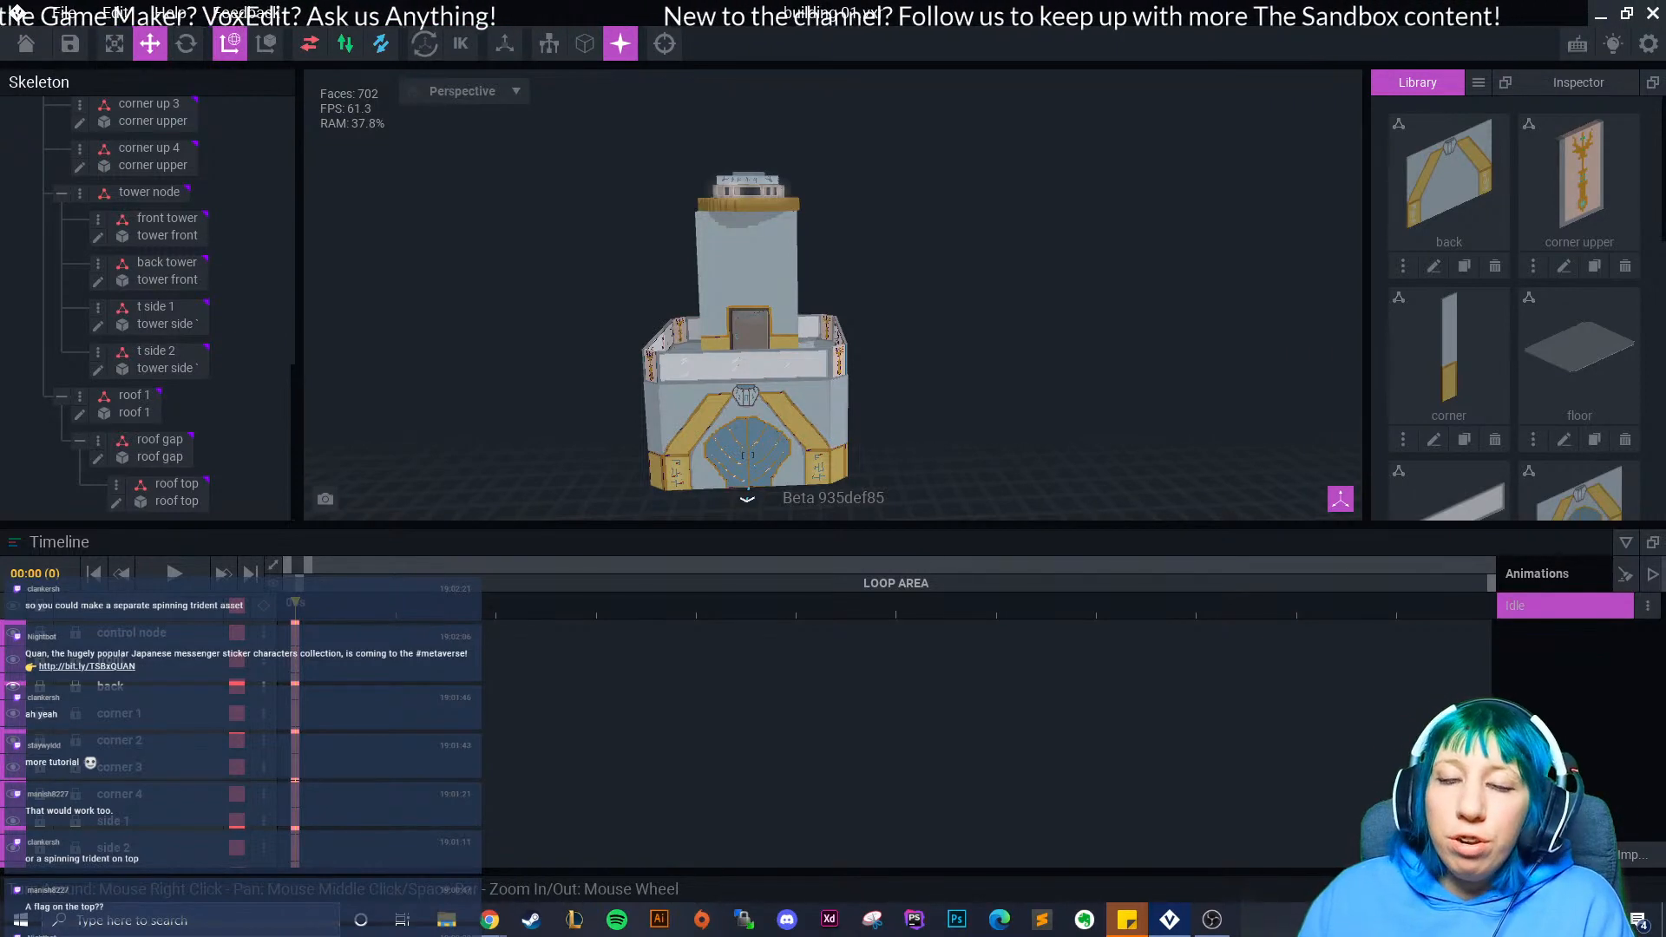
mouse_move(788, 217)
right_down()
mouse_move(786, 243)
mouse_move(774, 213)
right_up()
scroll(788, 230, up, 3)
scroll(788, 231, down, 3)
right_drag(775, 290, 773, 267)
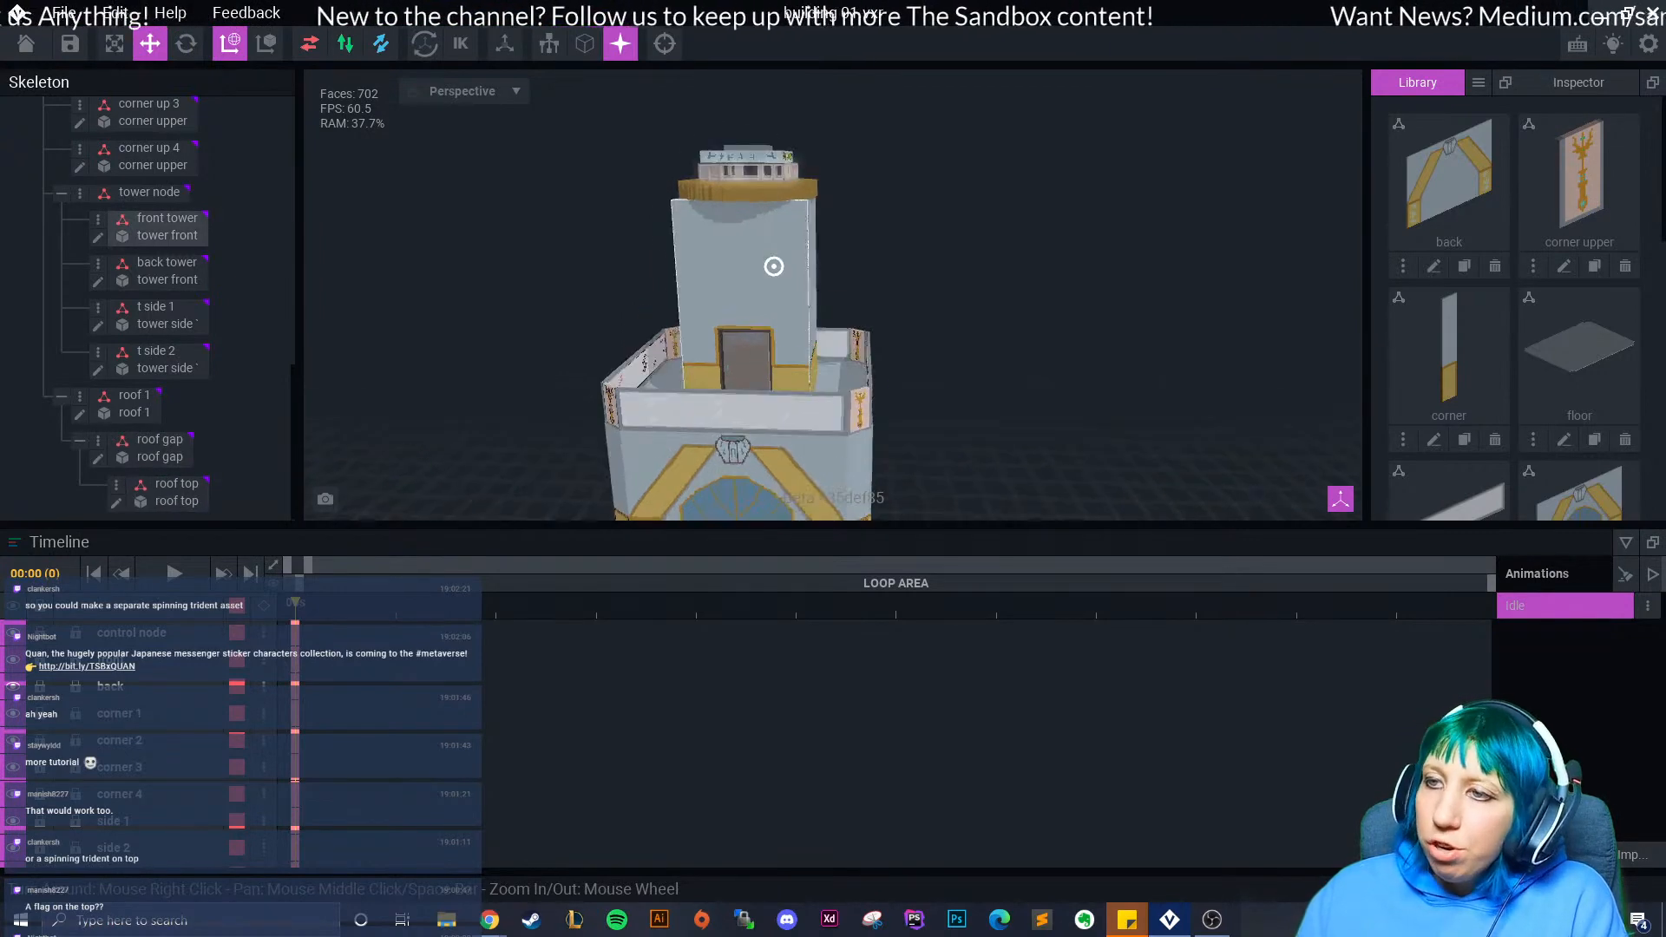
scroll(775, 266, up, 3)
scroll(775, 266, down, 3)
mouse_move(735, 465)
right_down()
mouse_move(784, 450)
mouse_move(734, 475)
right_up()
scroll(729, 504, up, 1)
middle_drag(729, 503, 829, 403)
scroll(855, 420, up, 1)
right_drag(856, 420, 785, 423)
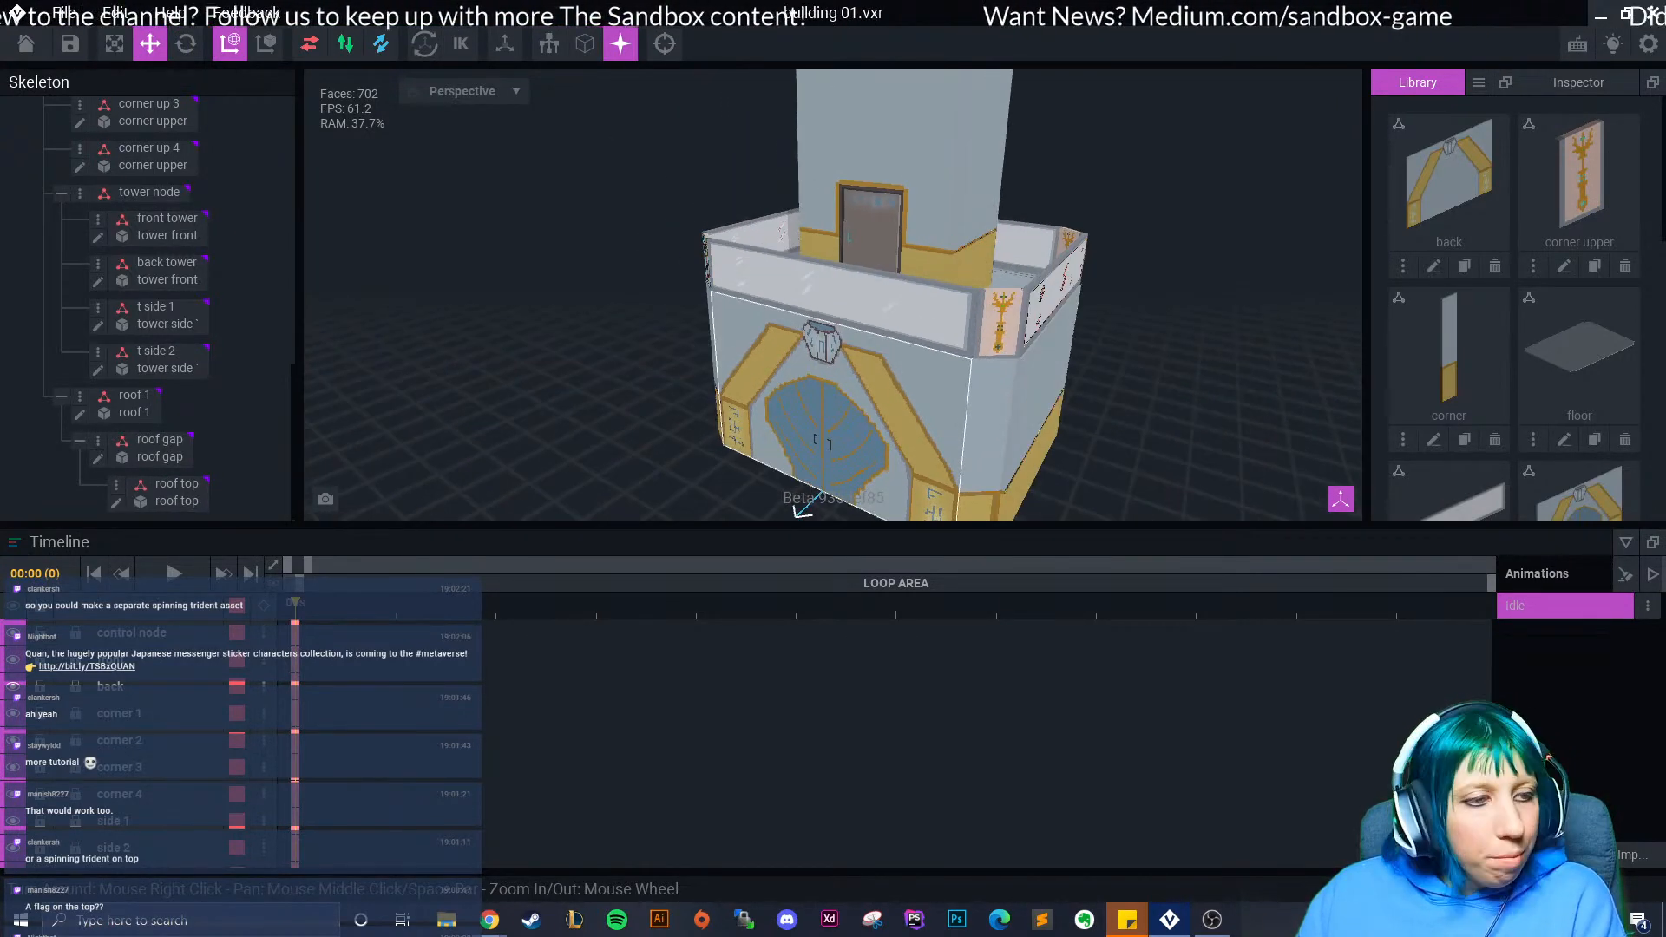
right_drag(774, 354, 836, 373)
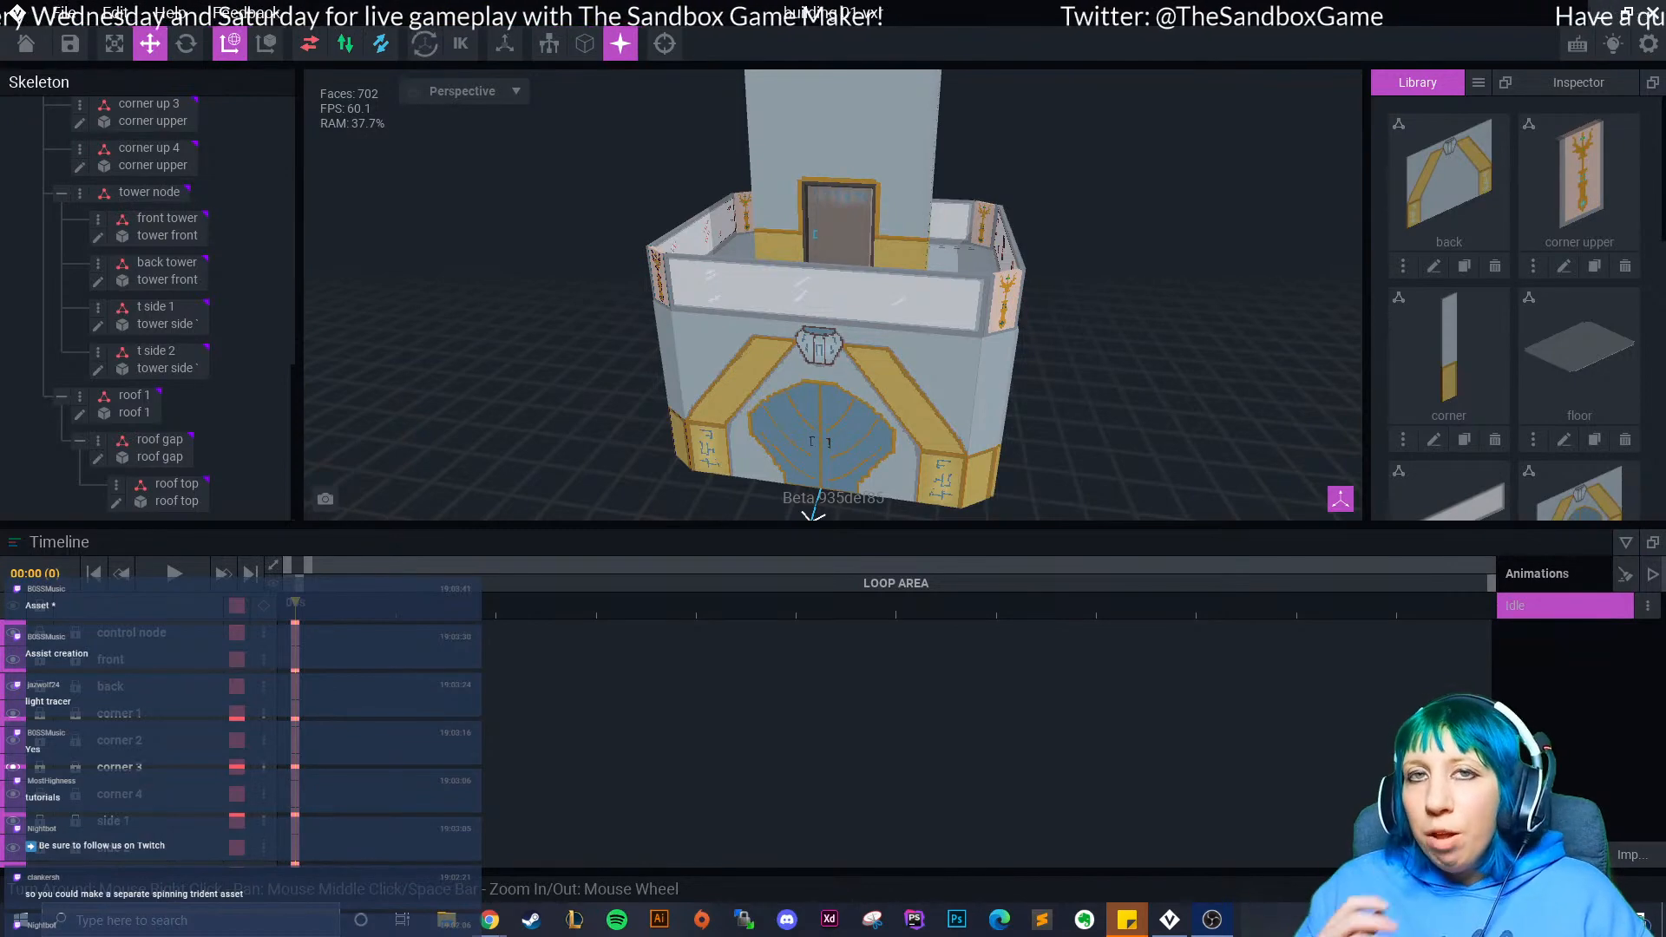
scroll(773, 321, down, 3)
right_drag(711, 321, 772, 326)
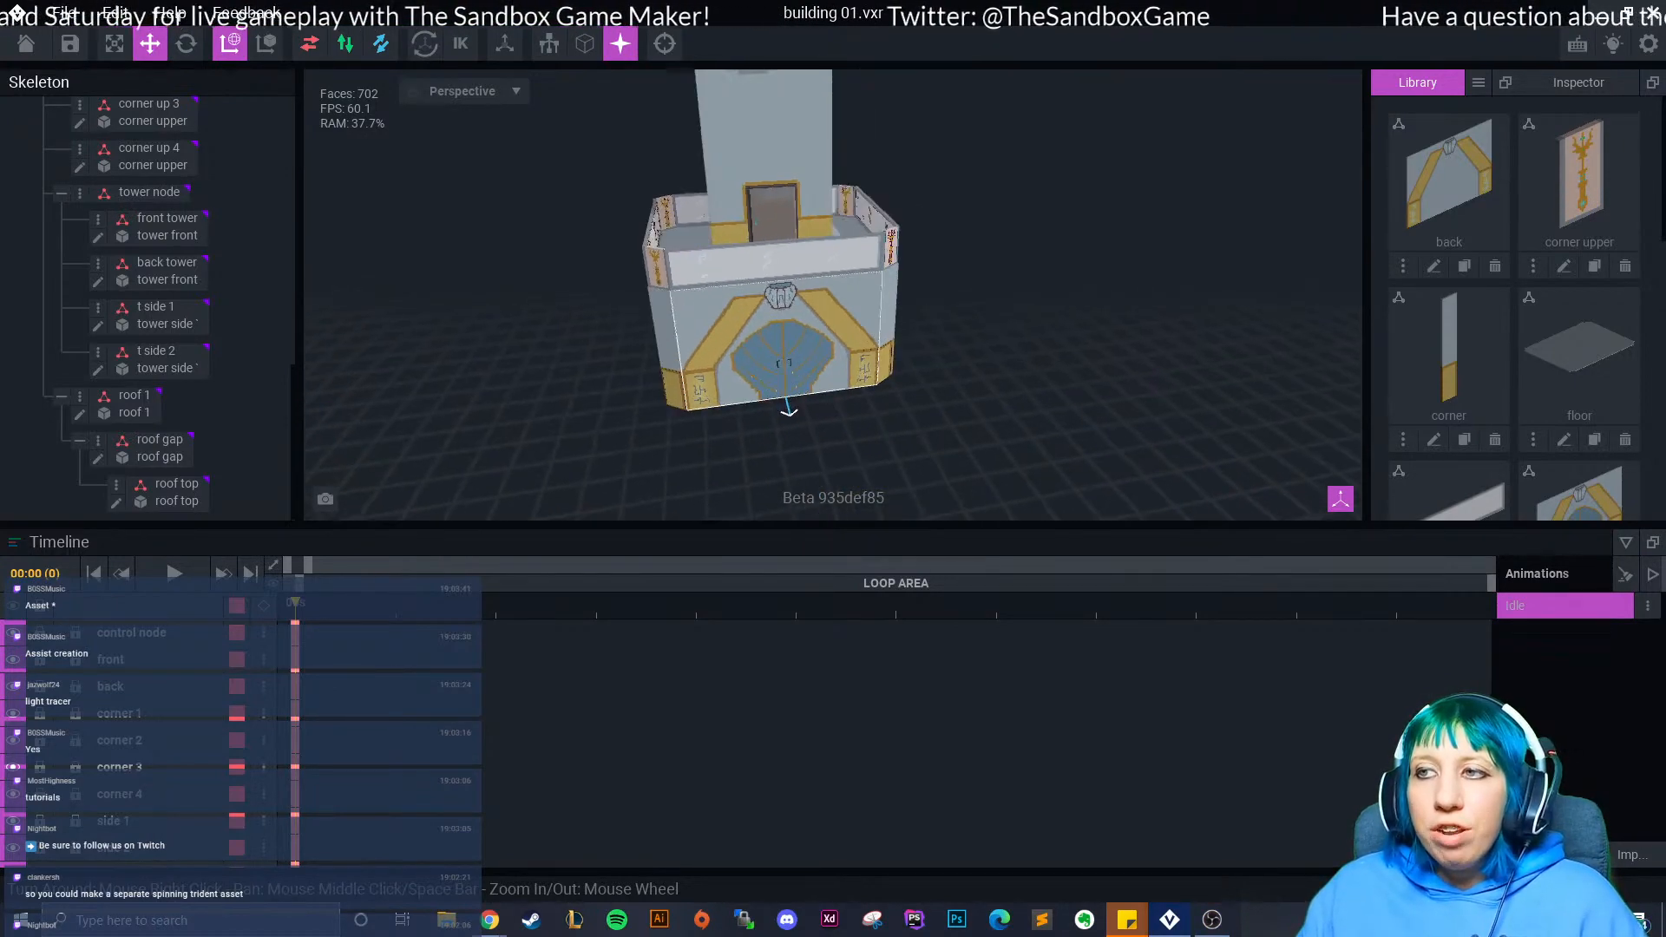
scroll(772, 325, up, 4)
right_drag(789, 470, 729, 482)
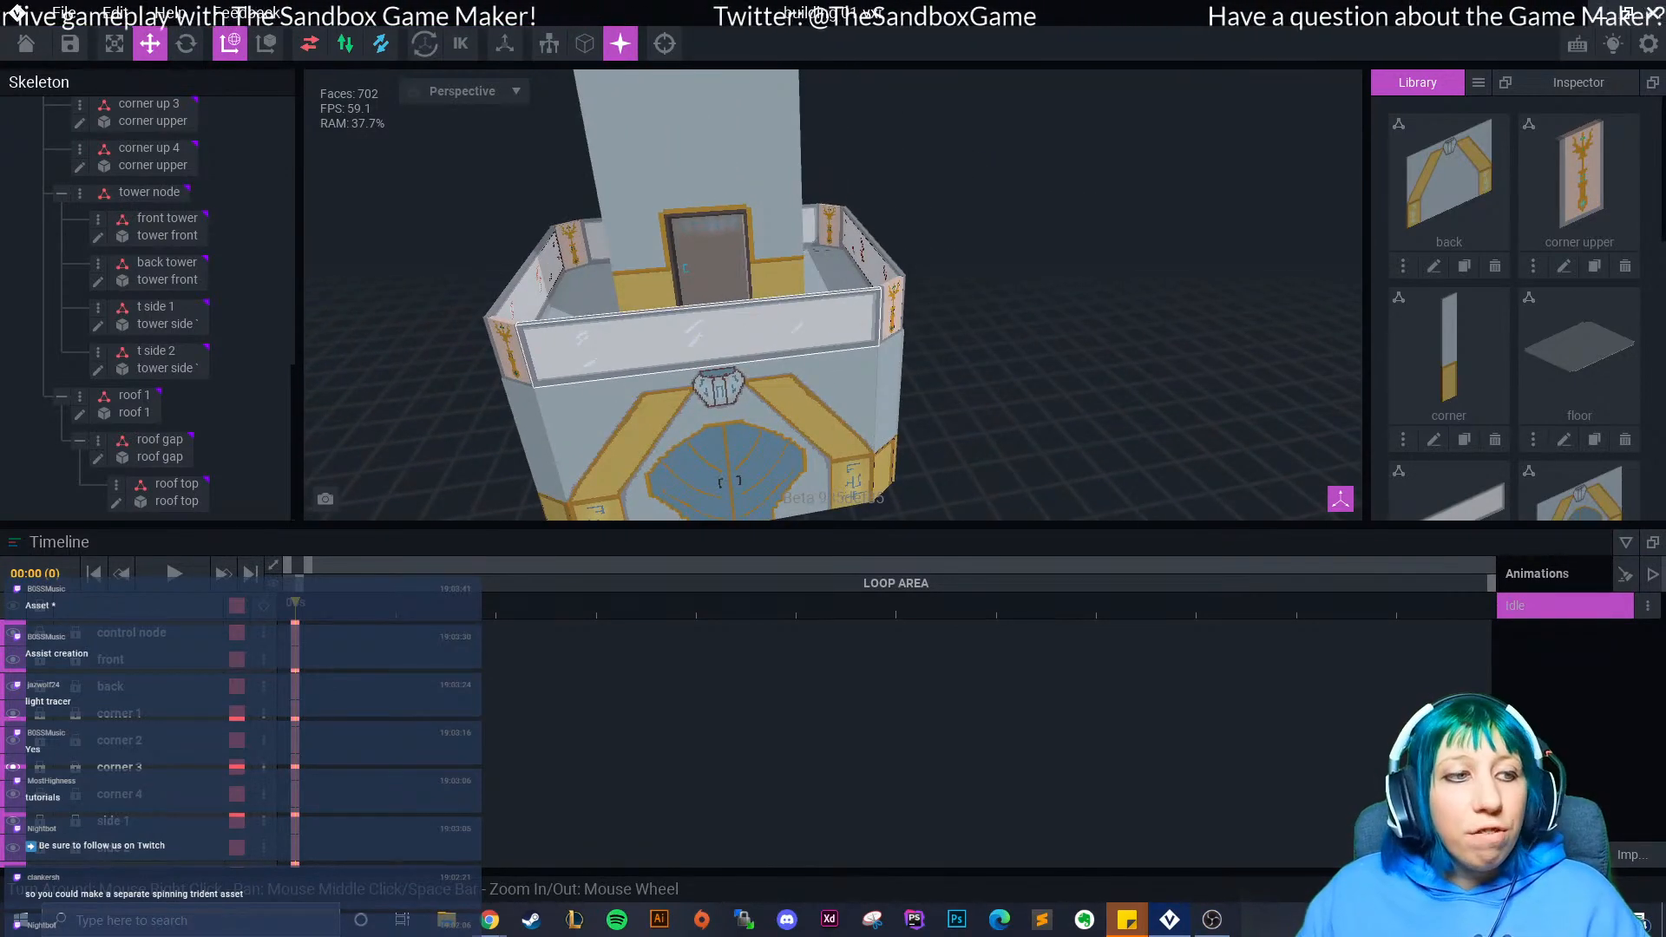